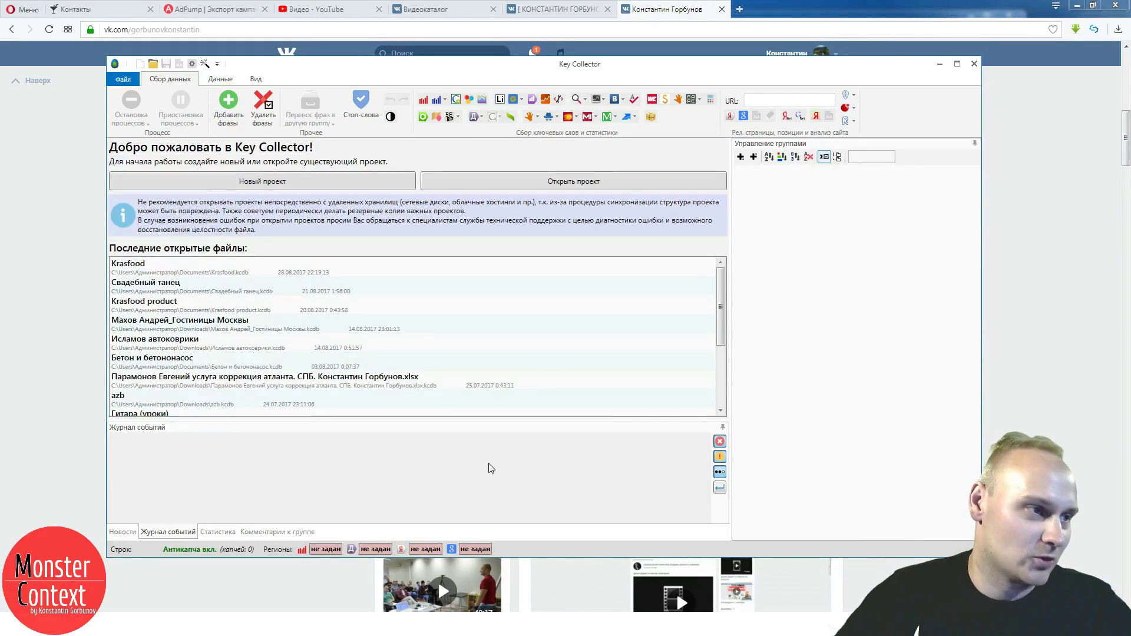
- Create a new project in the Documents library and save it as "Клининг Коттедж офисы МиМО.kcdb"
left_click(359, 185)
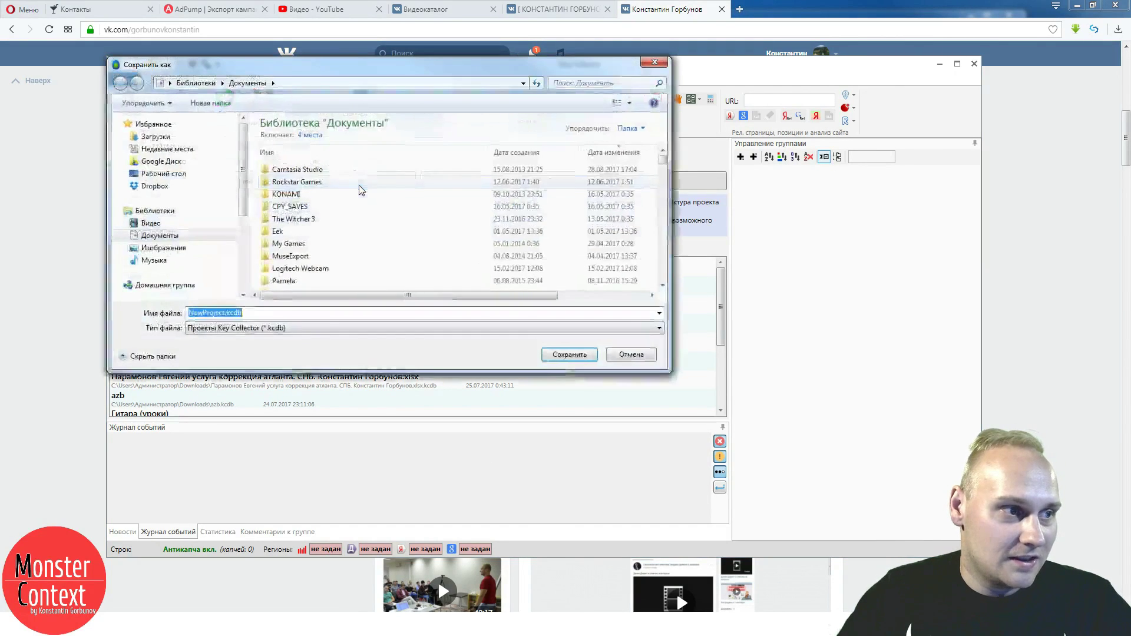
left_click(259, 312)
left_click_drag(224, 313, 116, 301)
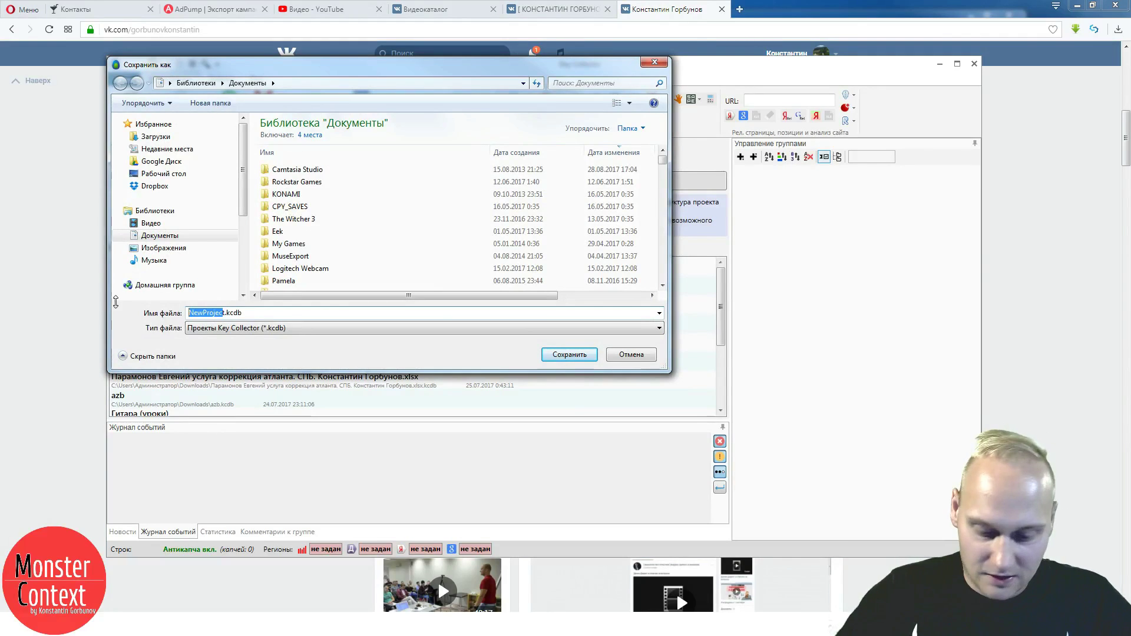
key("BackSpace")
type("Rkbyby")
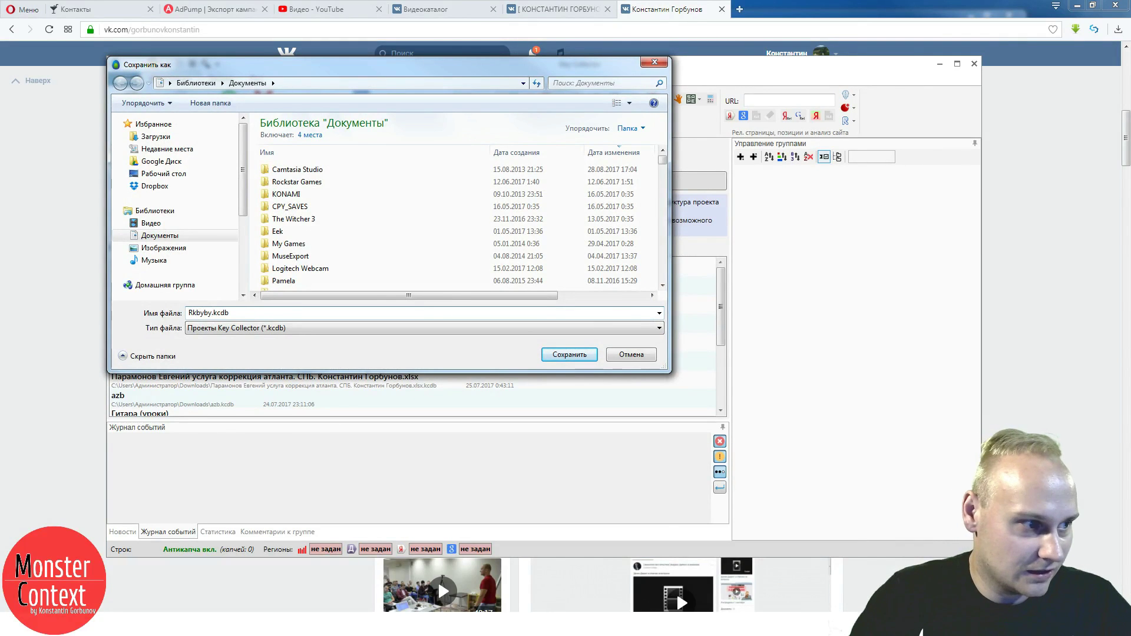
key("shift+Home")
type("Клини")
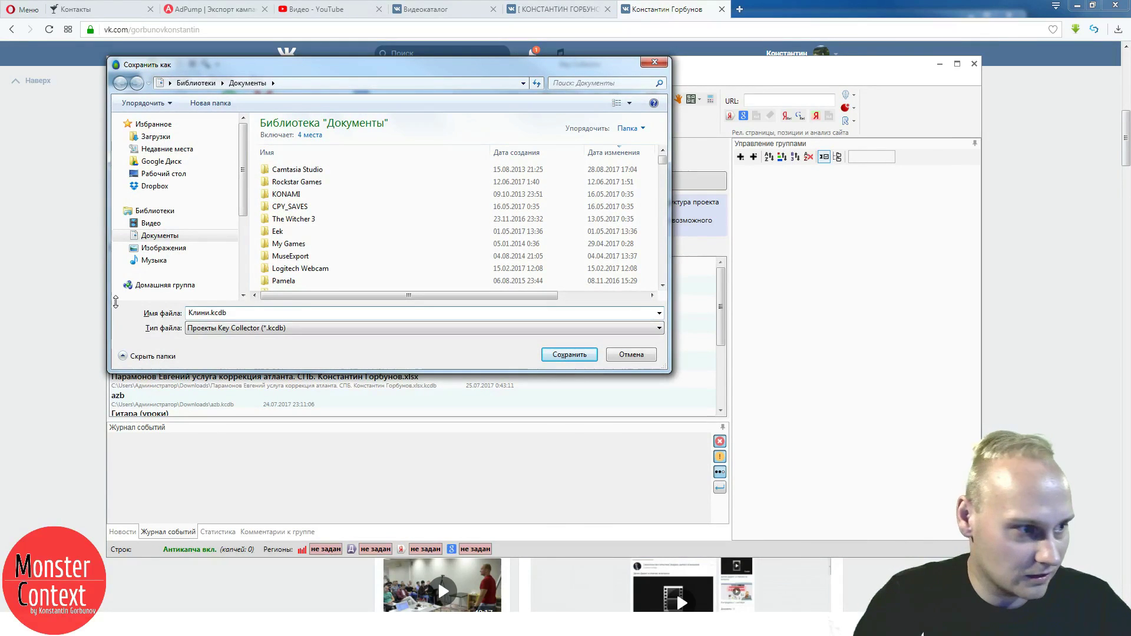
type("нг ")
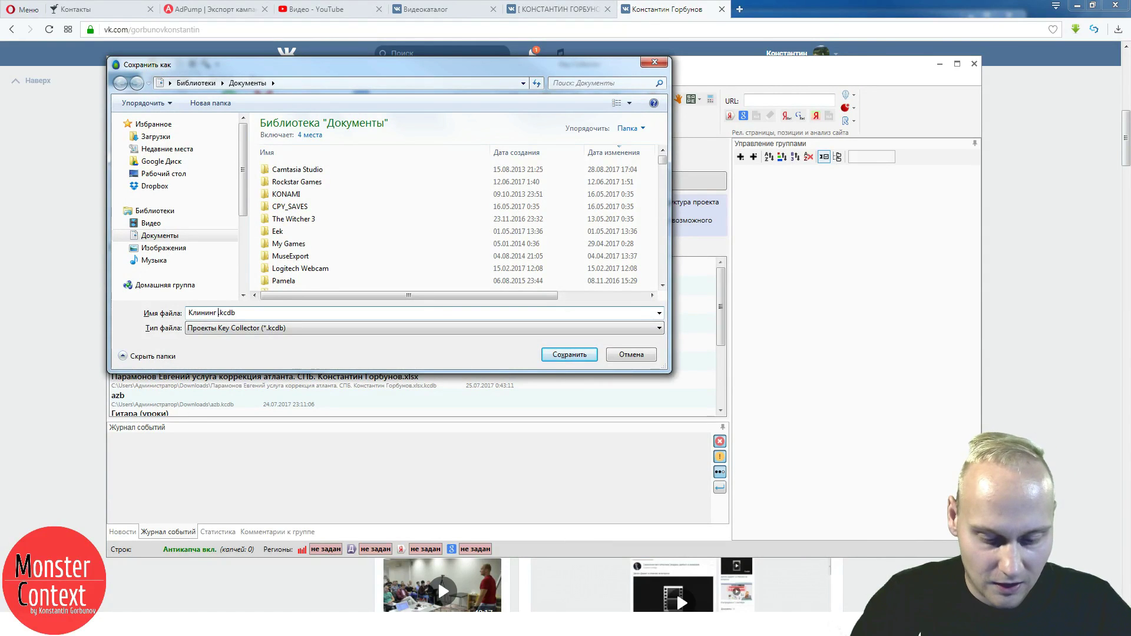
type("МиМО")
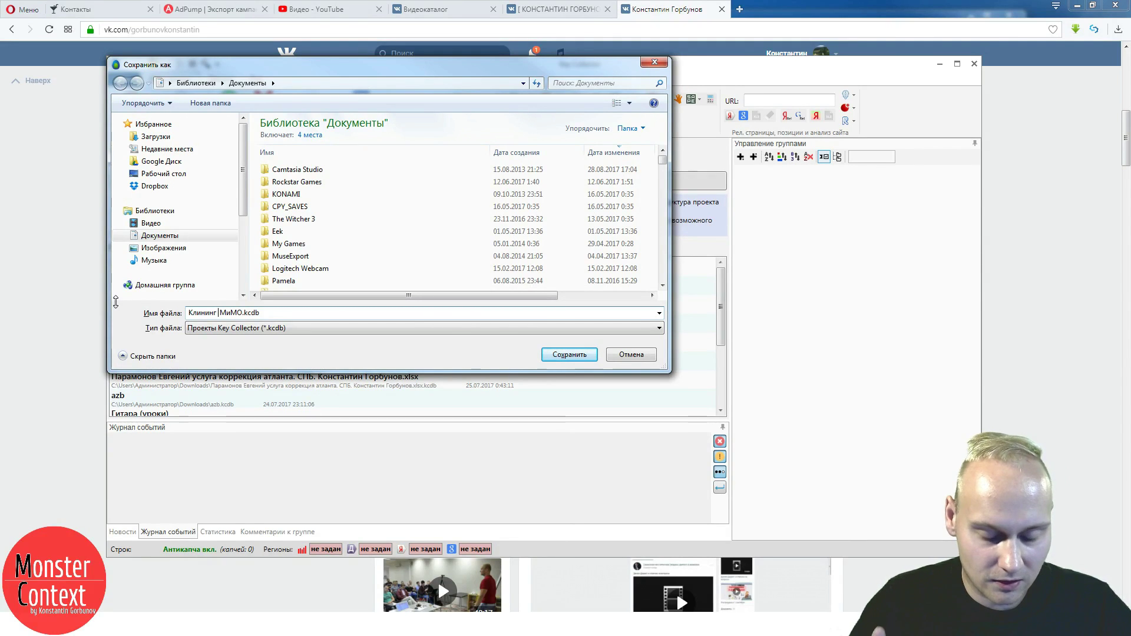
type("Котте")
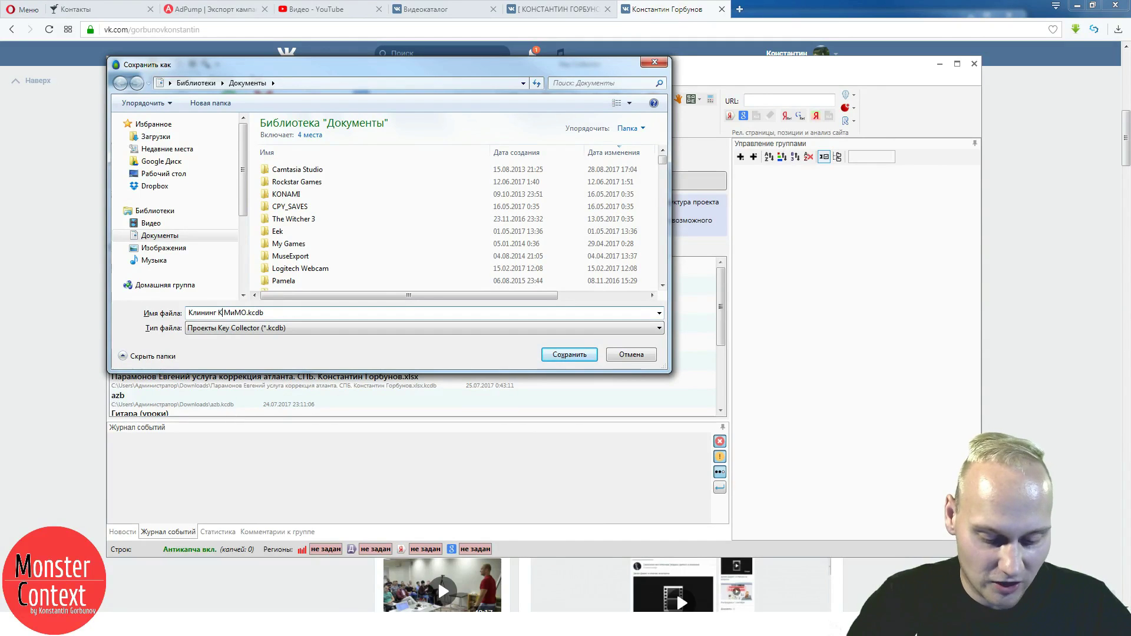
type("дж")
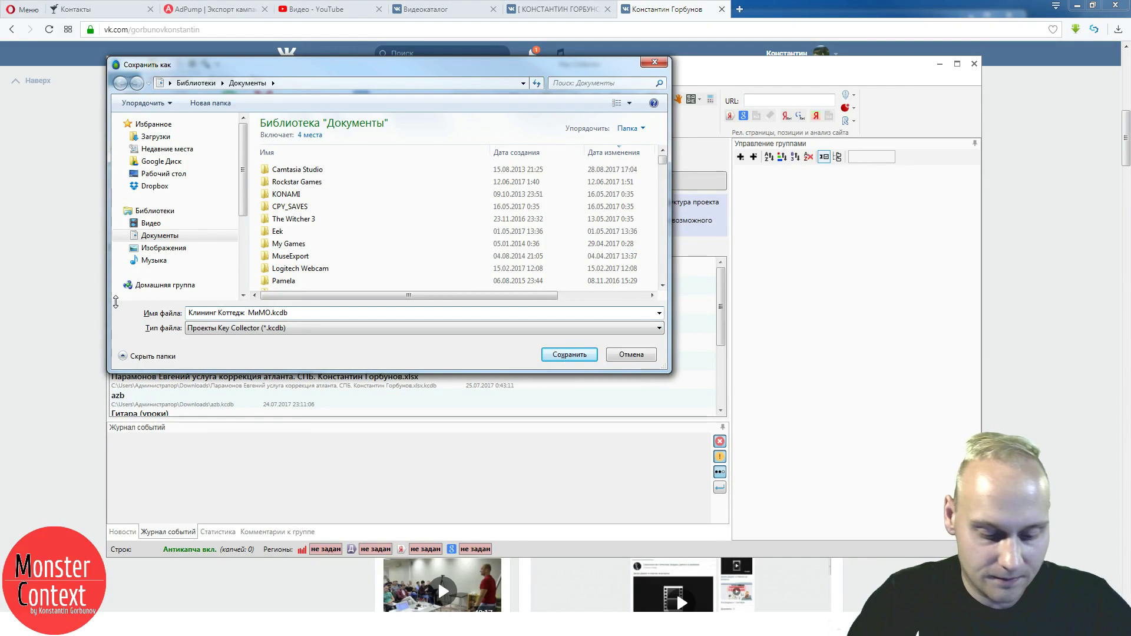
type(" офисы")
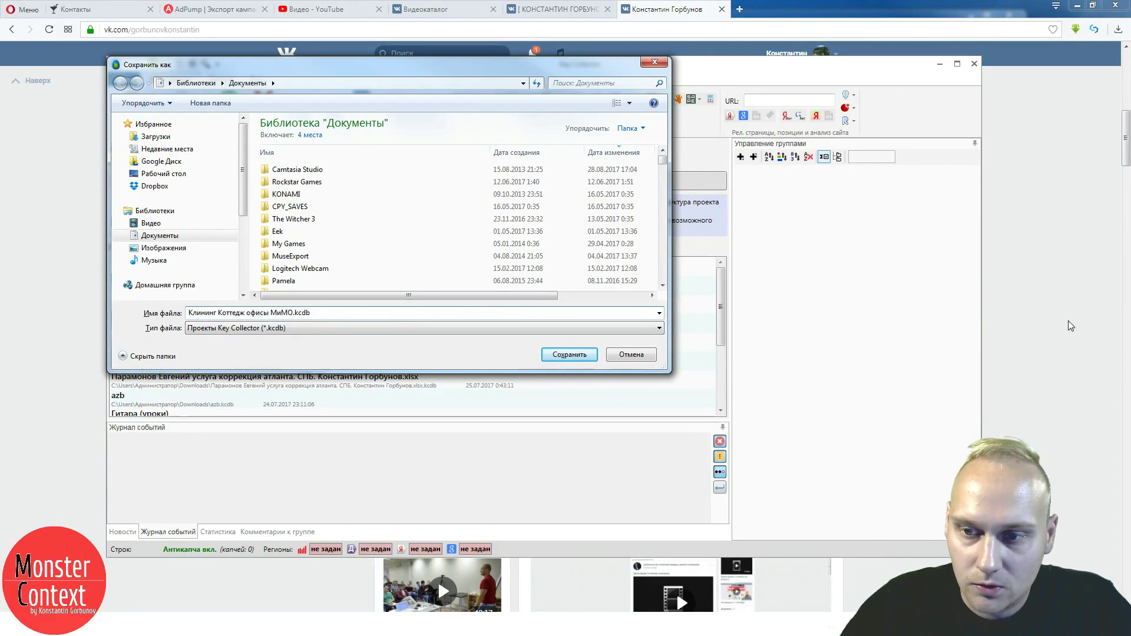
left_click(567, 356)
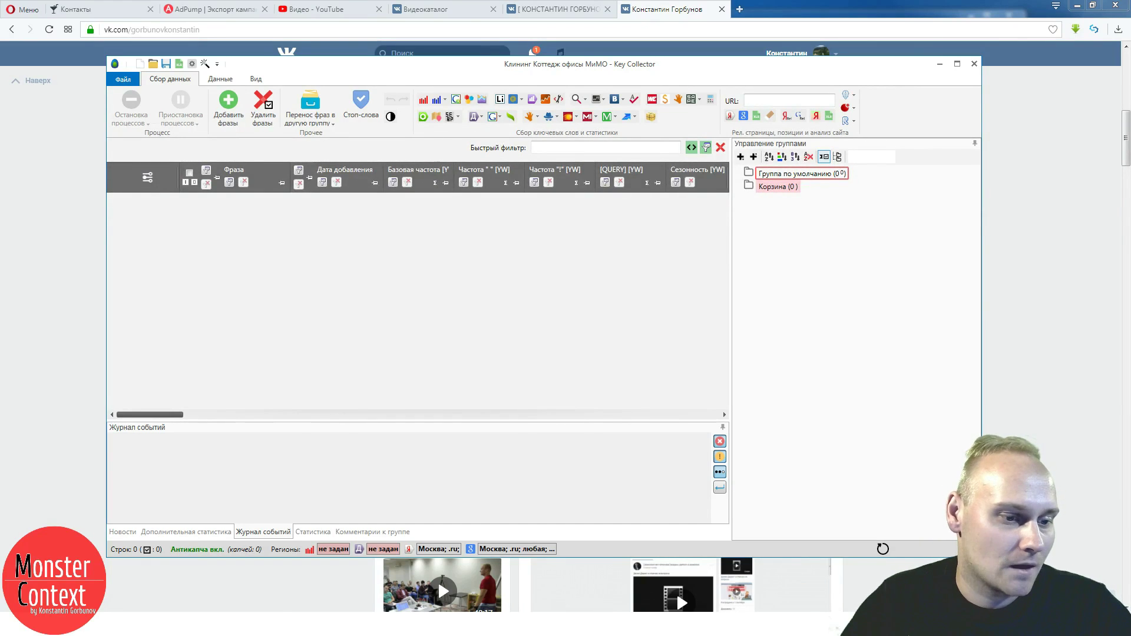
- Add four new groups to the project's group list and shift the program window slightly on the desktop
left_click(740, 157)
left_click(741, 157)
left_click(741, 157)
left_click(741, 157)
mouse_move(580, 66)
left_mouse_down()
mouse_move(571, 61)
mouse_move(595, 73)
left_mouse_up()
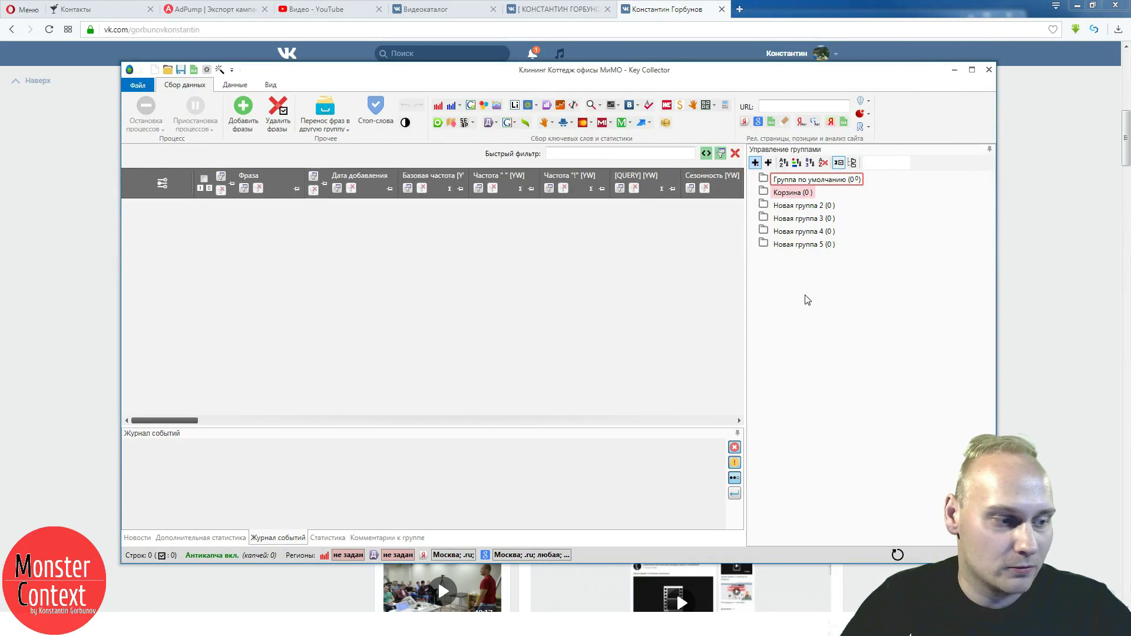
- Switch to Photoshop and open the recent document "Уборка Коттеджей.psd"
left_click(179, 608)
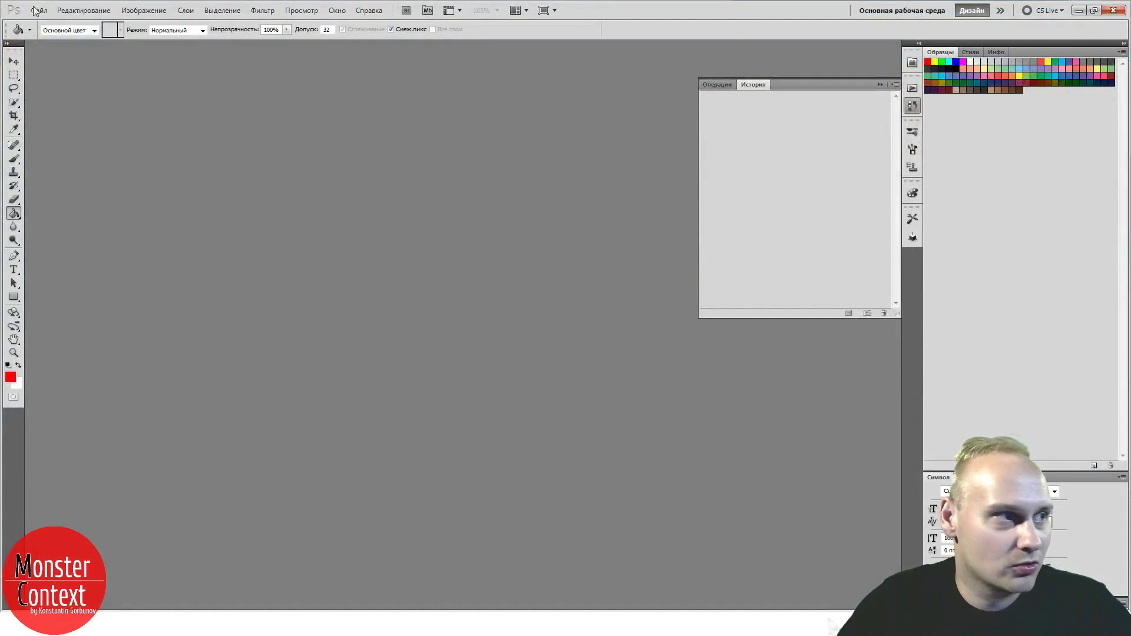
left_click(37, 10)
mouse_move(71, 91)
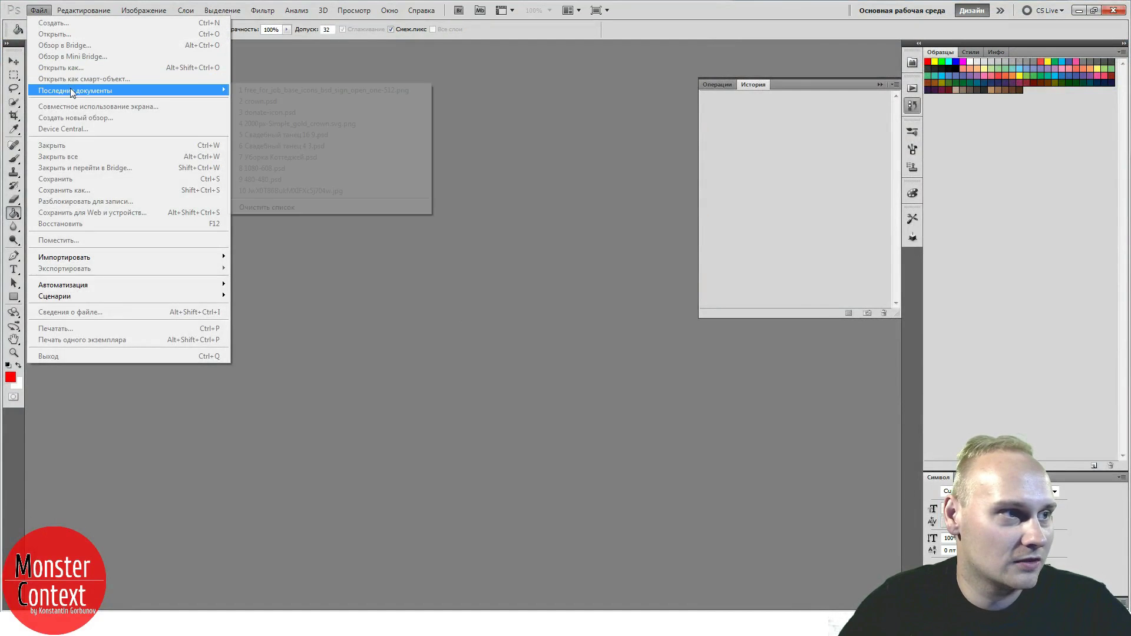
left_click(39, 10)
left_click(42, 12)
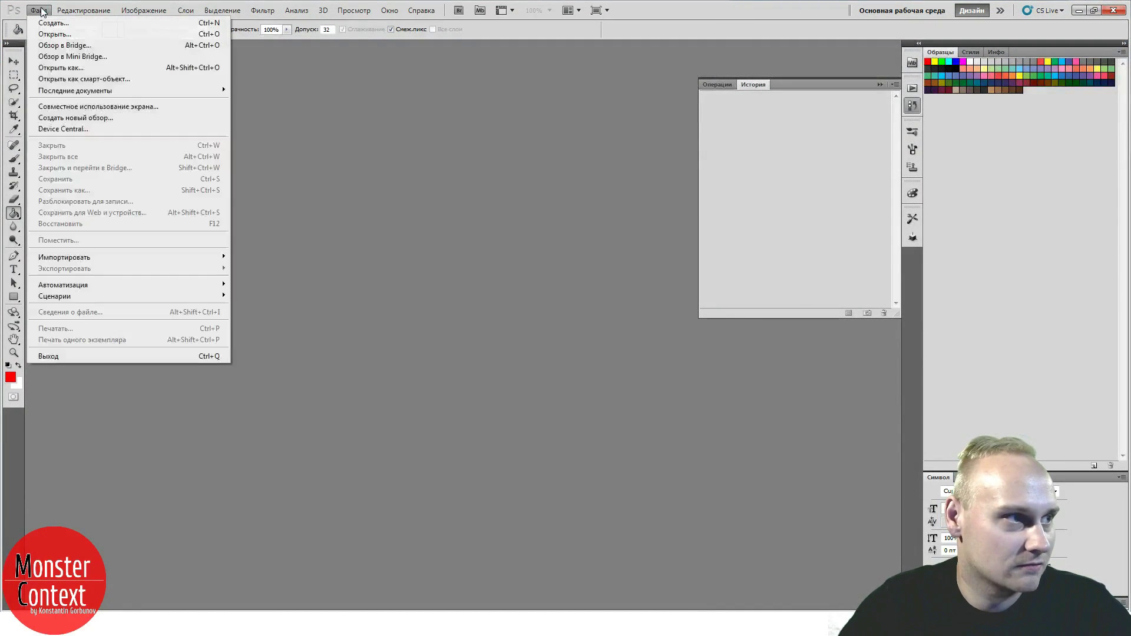
mouse_move(94, 90)
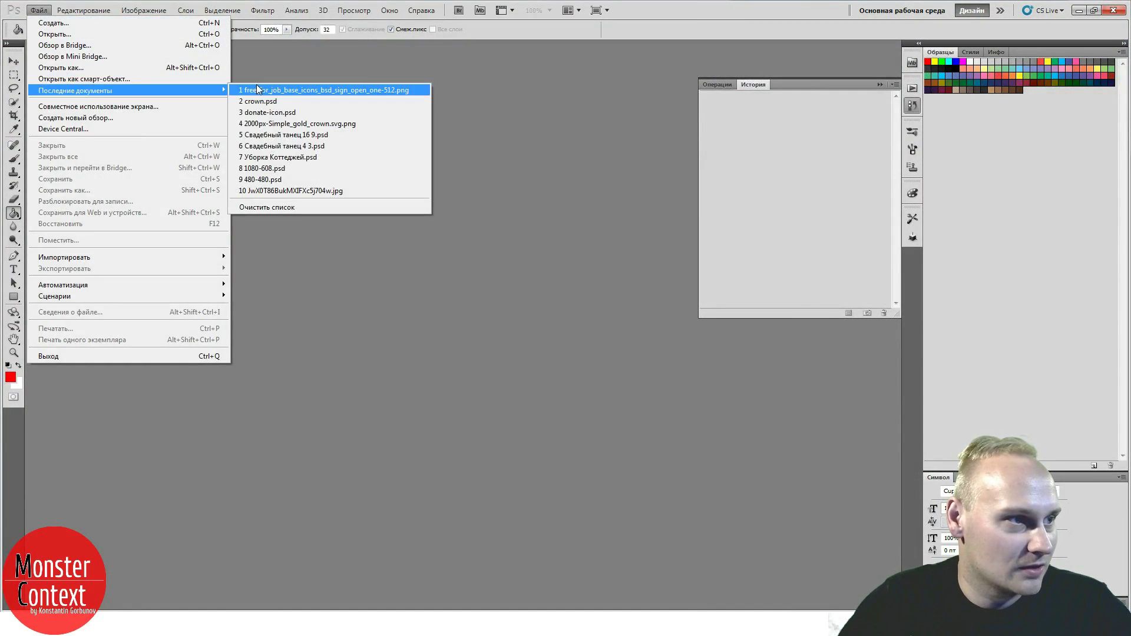
left_click(284, 158)
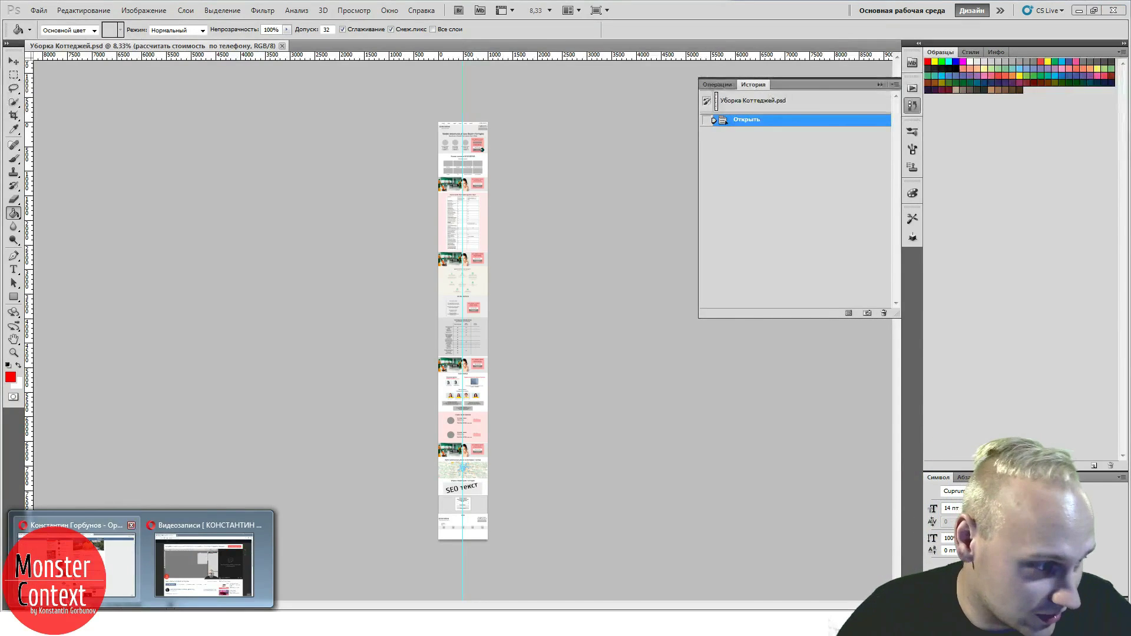
- Switch to Opera and look through the posts on the VK profile and the Yandex Direct and AdWords community page
left_click(210, 560)
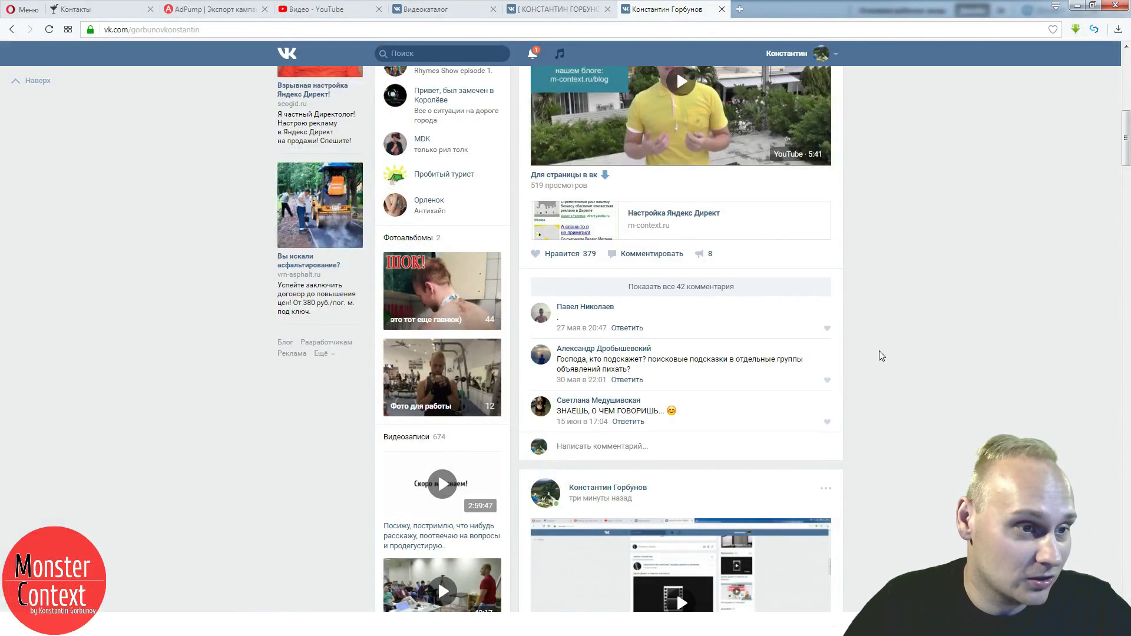
scroll(882, 356, "down", 3)
scroll(882, 356, "up", 7)
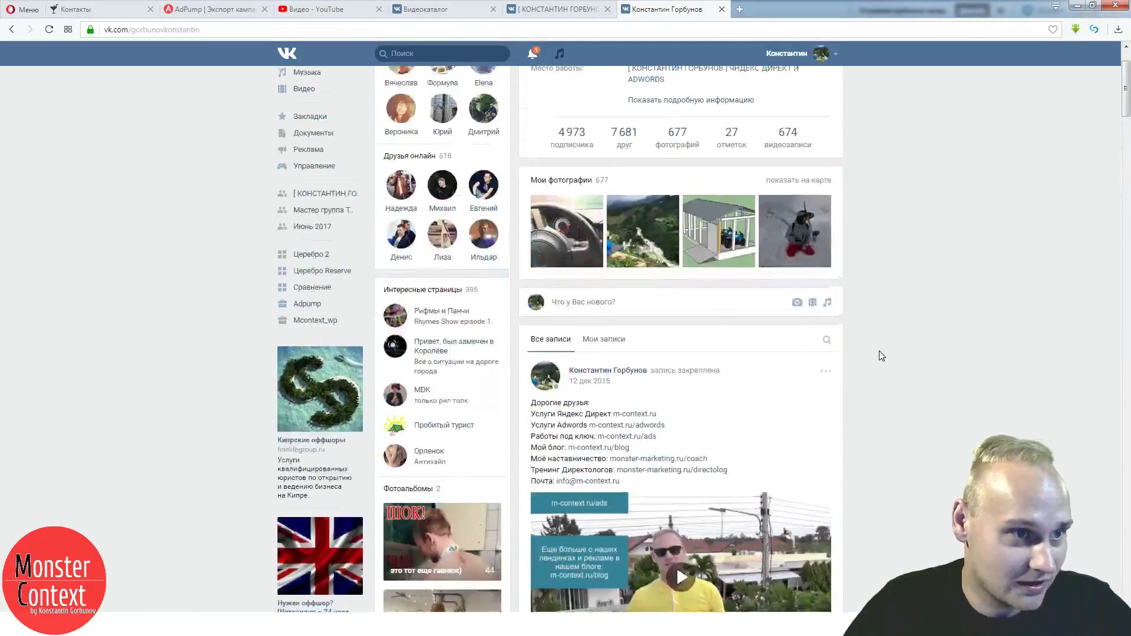
left_click(558, 9)
scroll(557, 264, "down", 1)
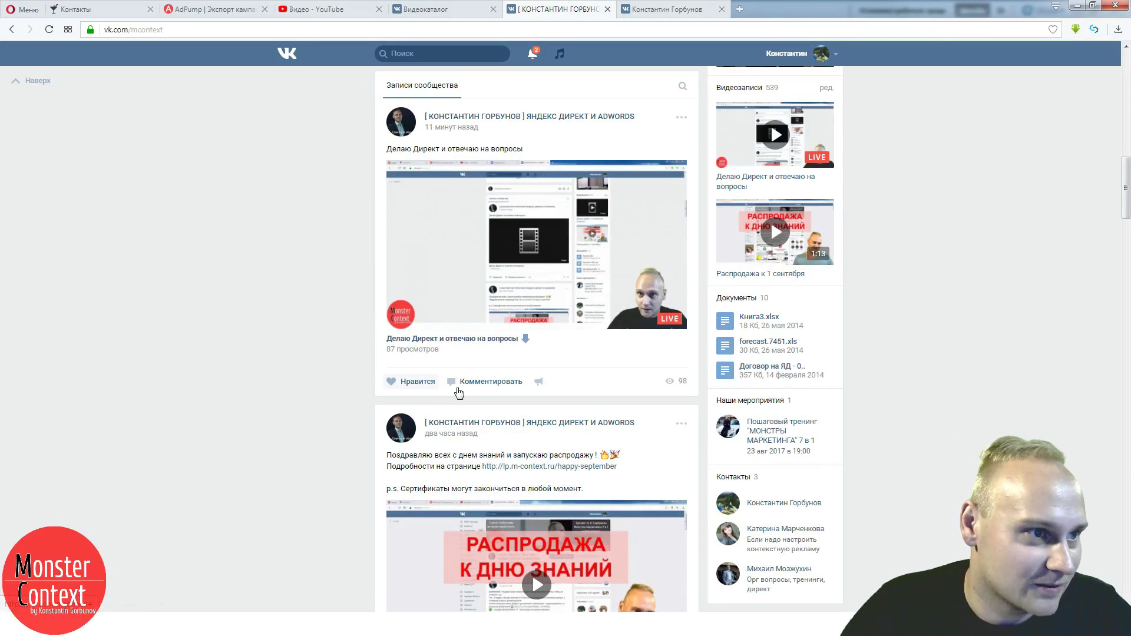
scroll(928, 397, "down", 6)
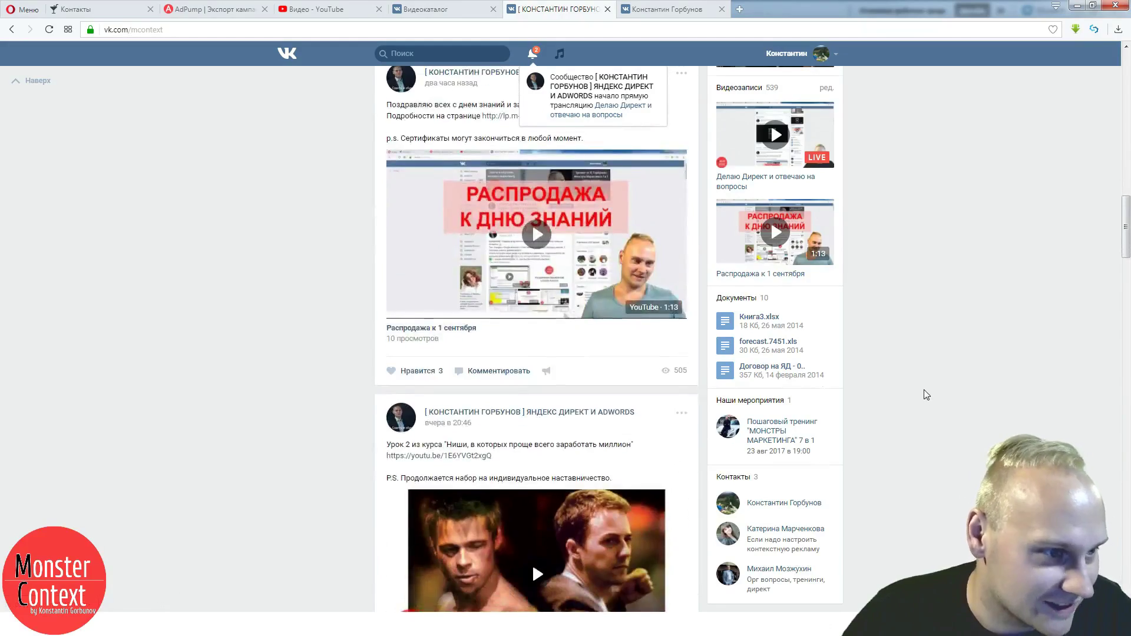
scroll(926, 396, "up", 9)
scroll(925, 393, "down", 1)
scroll(923, 392, "up", 2)
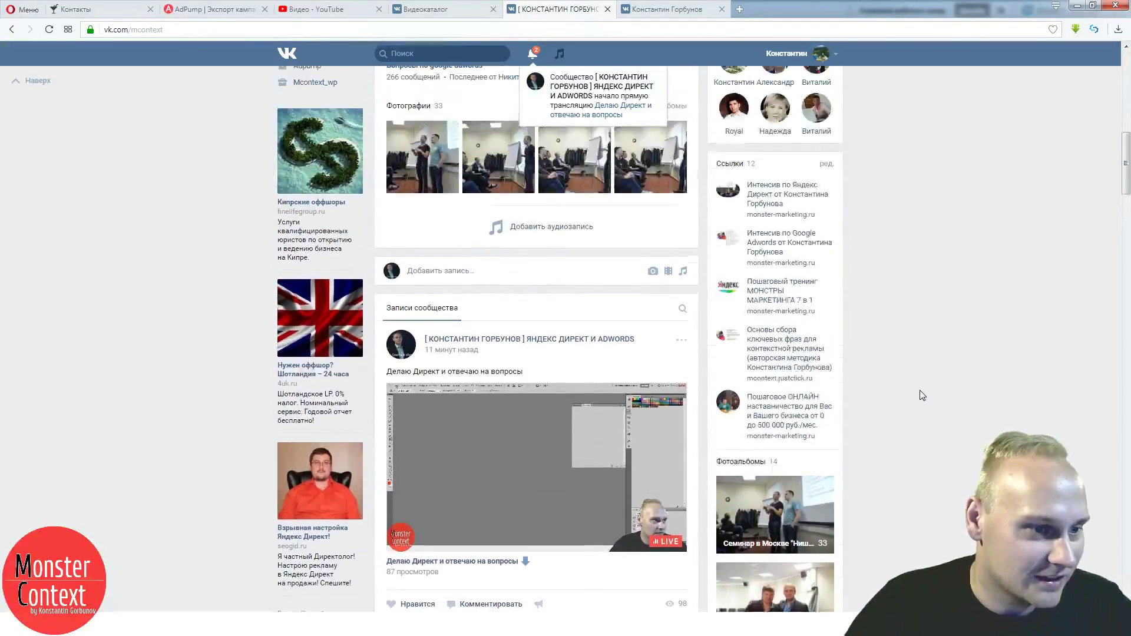
scroll(907, 395, "down", 3)
left_click(670, 11)
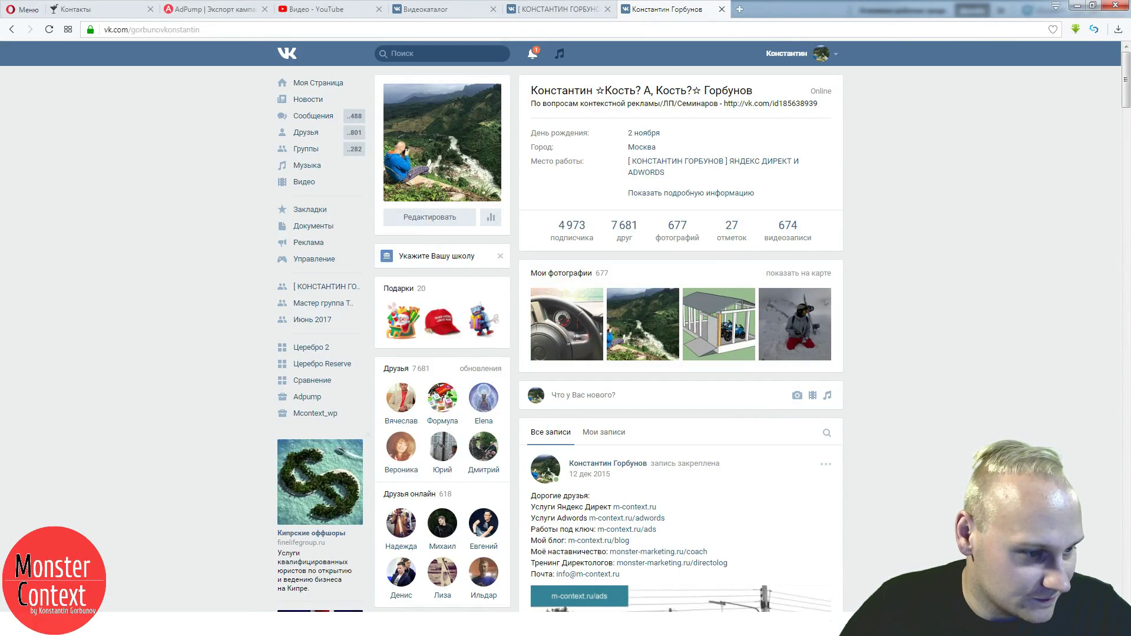
- Switch back to Photoshop, show the mockup's services block at 100% and collapse the History panel covering it
key("alt+Tab")
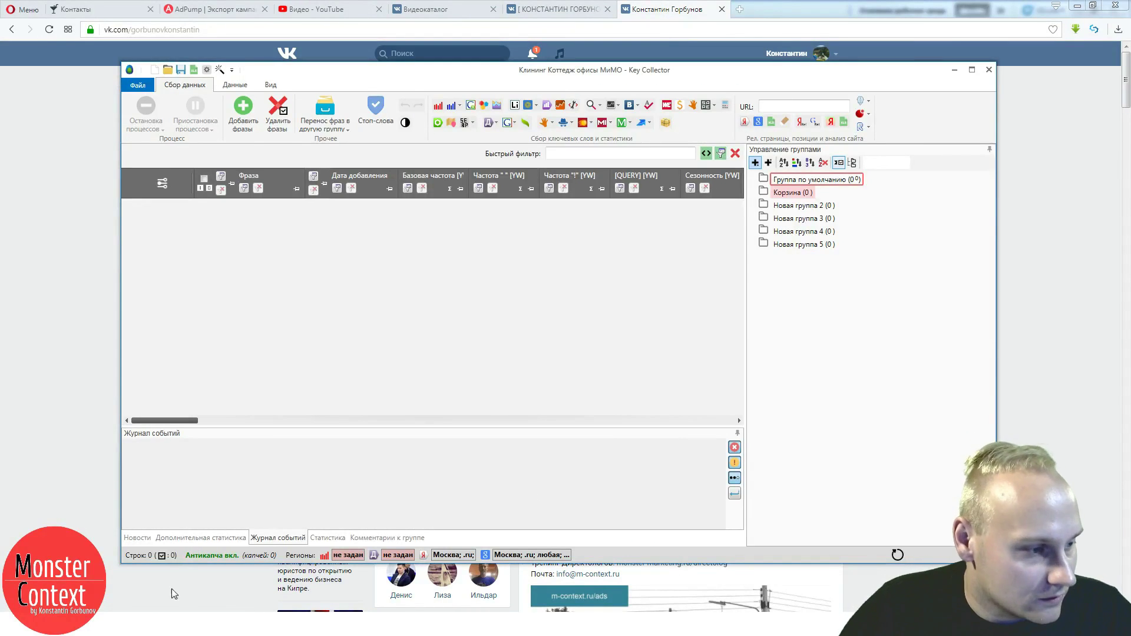
key("alt+Tab")
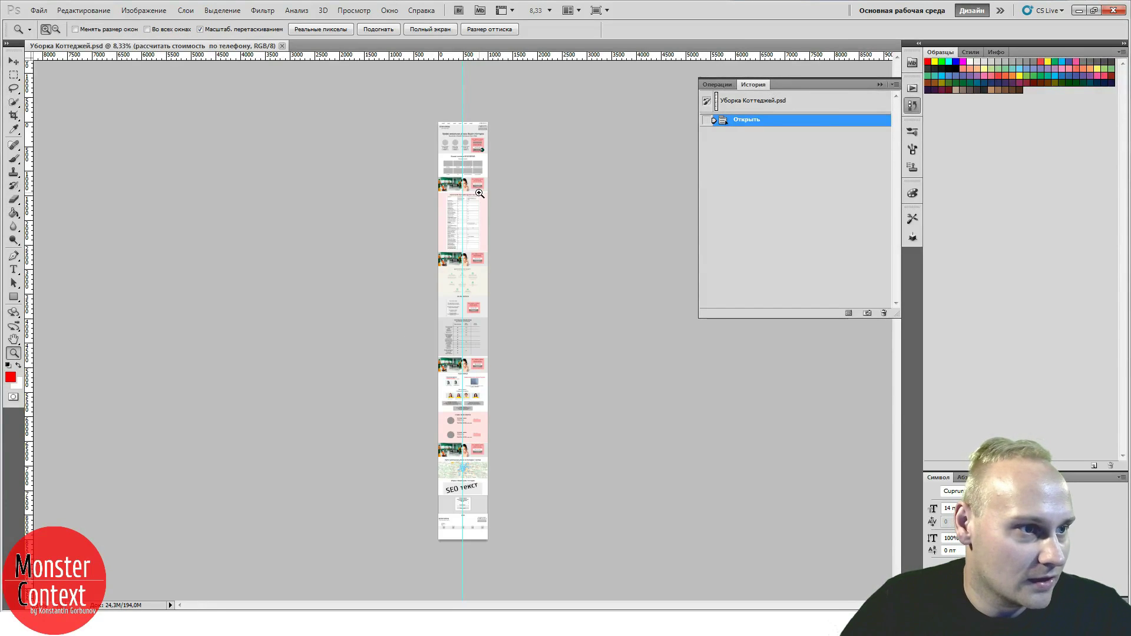
left_click_drag(480, 193, 486, 142)
scroll(484, 118, "up", 5)
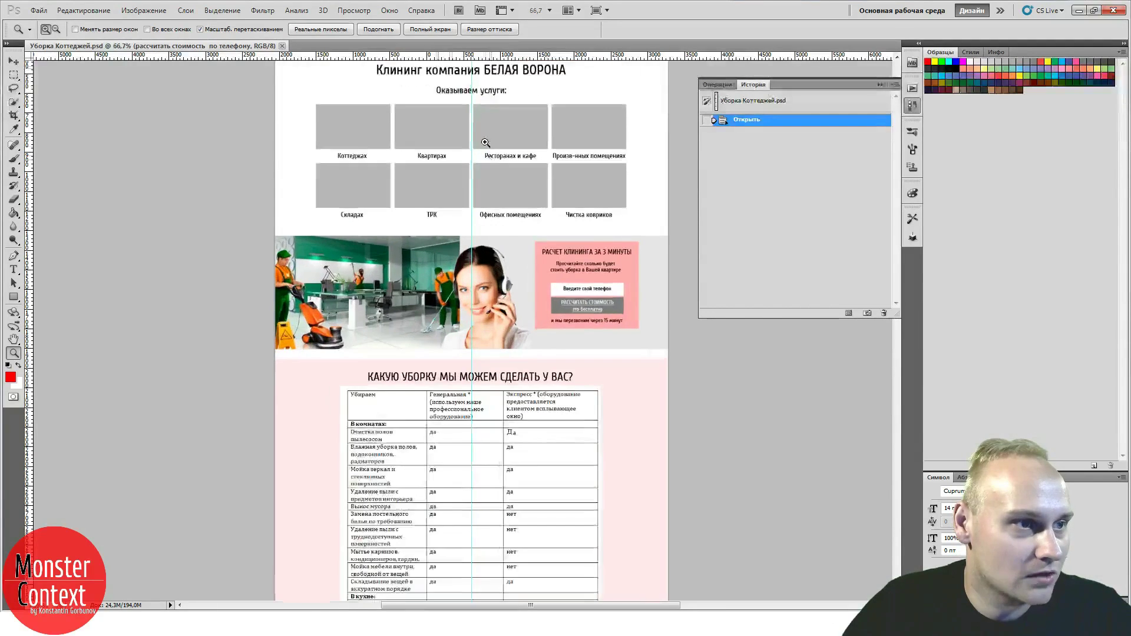
left_click(482, 151)
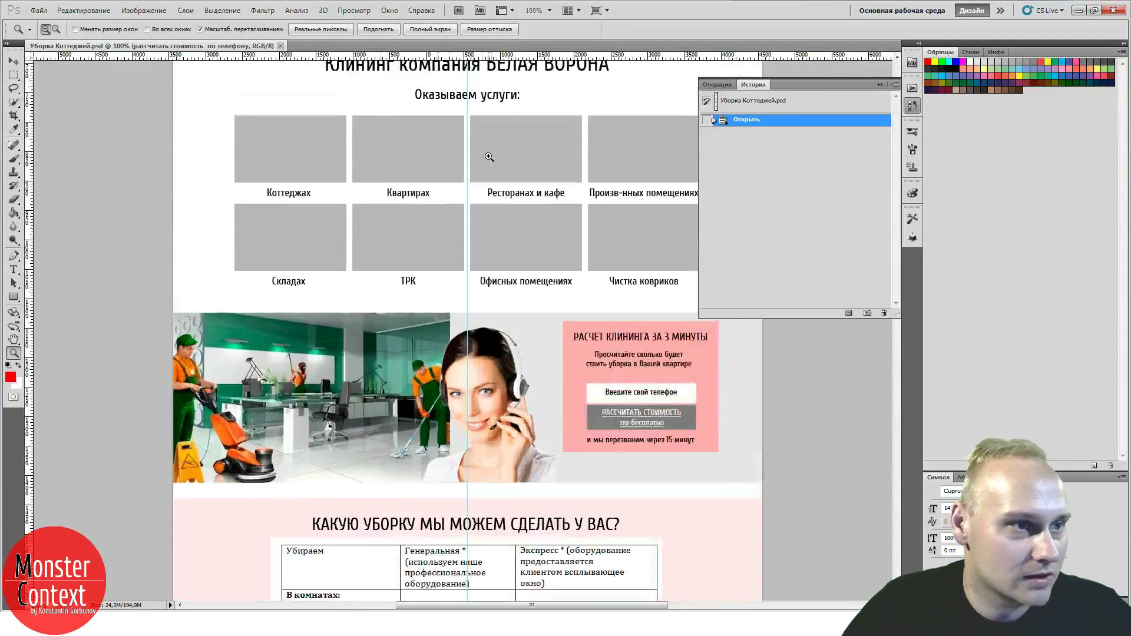
left_click(912, 108)
scroll(646, 177, "up", 3)
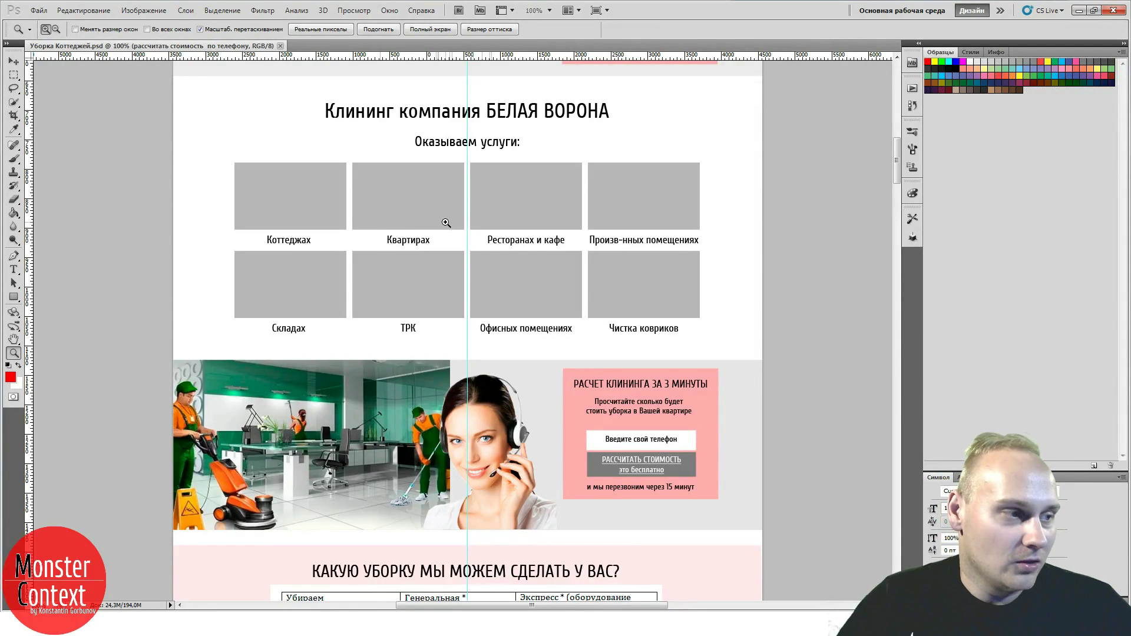
- Copy the caption text "Коттеджах" from the first tile of the services block
left_click(14, 269)
double_click(298, 239)
key("ctrl+c")
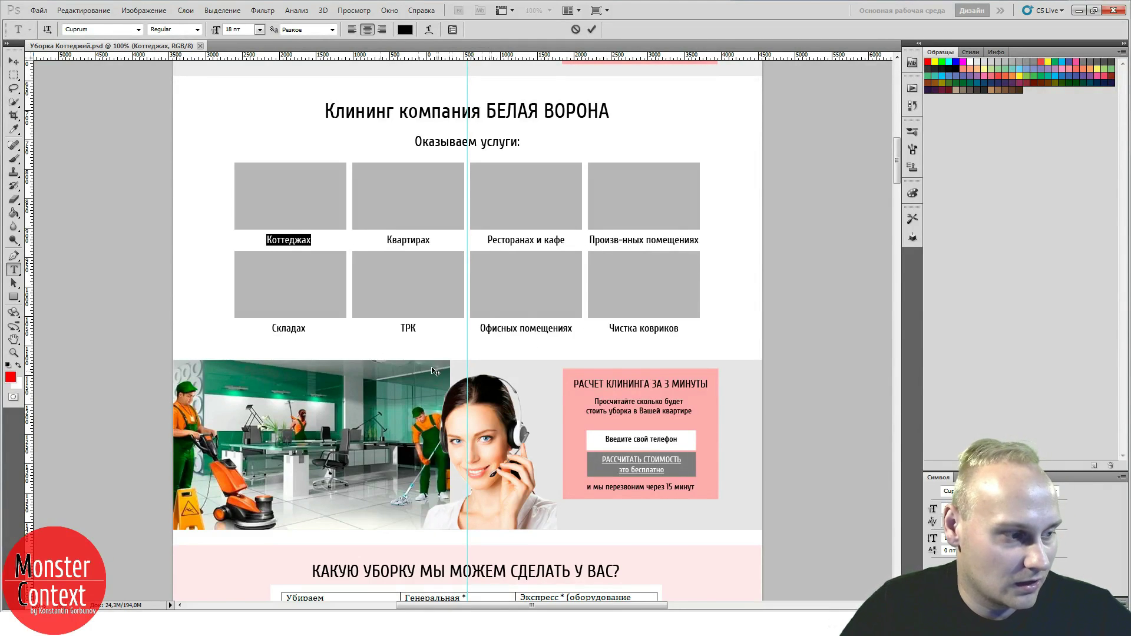
- Switch to Opera, open wordstat.yandex.ru in a new tab and look up the copied word "Коттеджах"
mouse_move(112, 607)
left_click(115, 554)
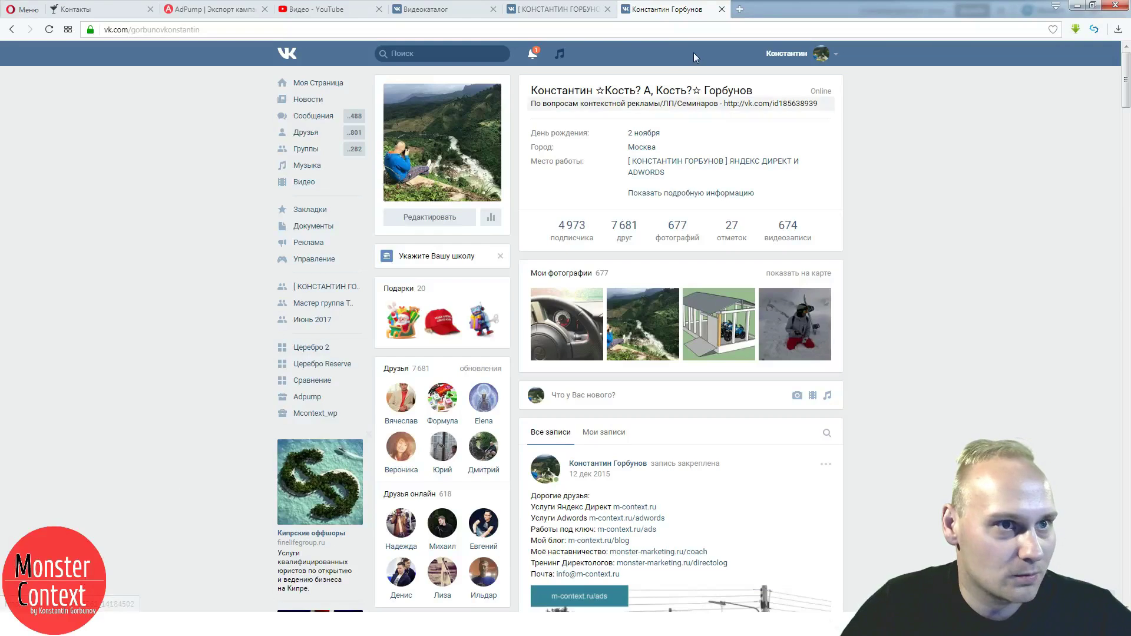
left_click(740, 9)
type("ц")
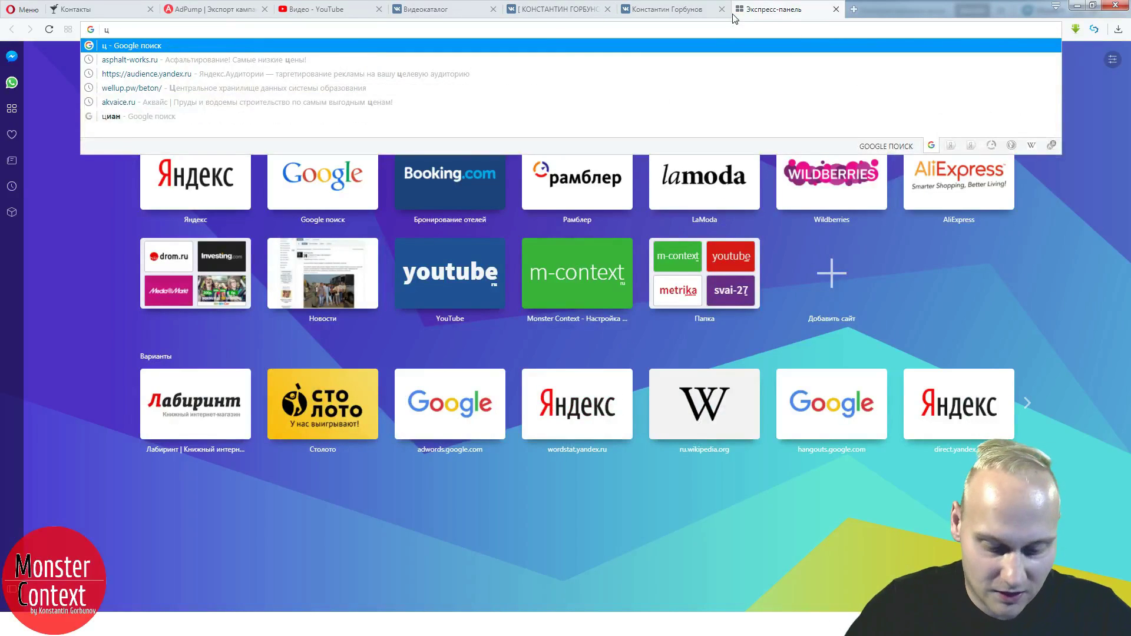
key("BackSpace")
type("word")
key("End")
key("Return")
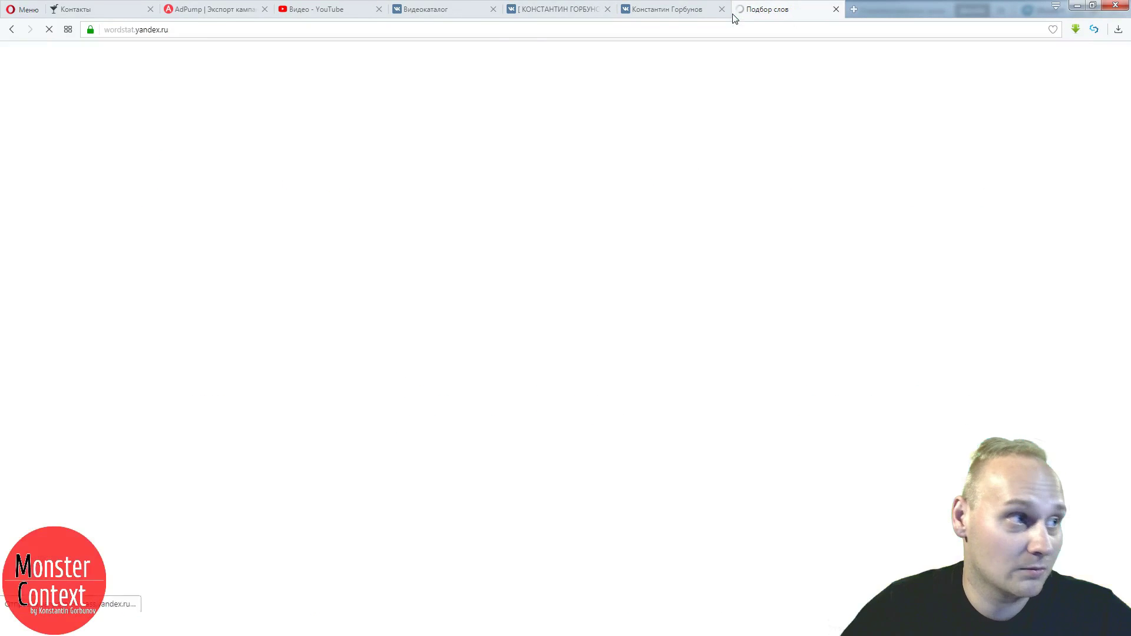
key("ctrl+v")
key("Return")
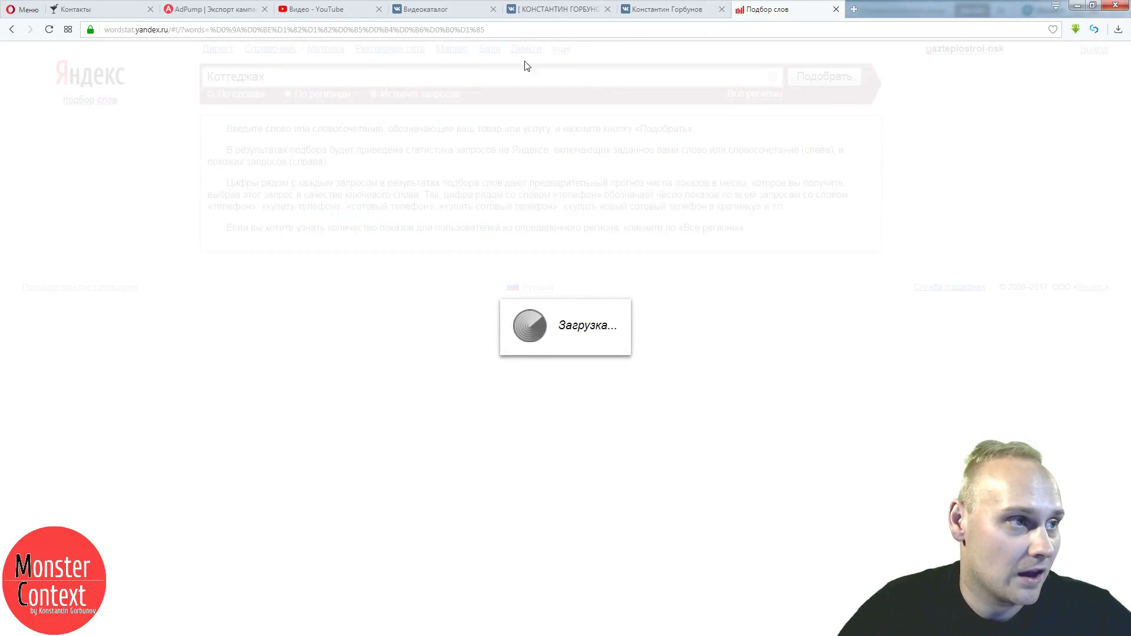
- Extend the Wordstat query to "Коттеджах клининг" and look it up
type("rkbyb")
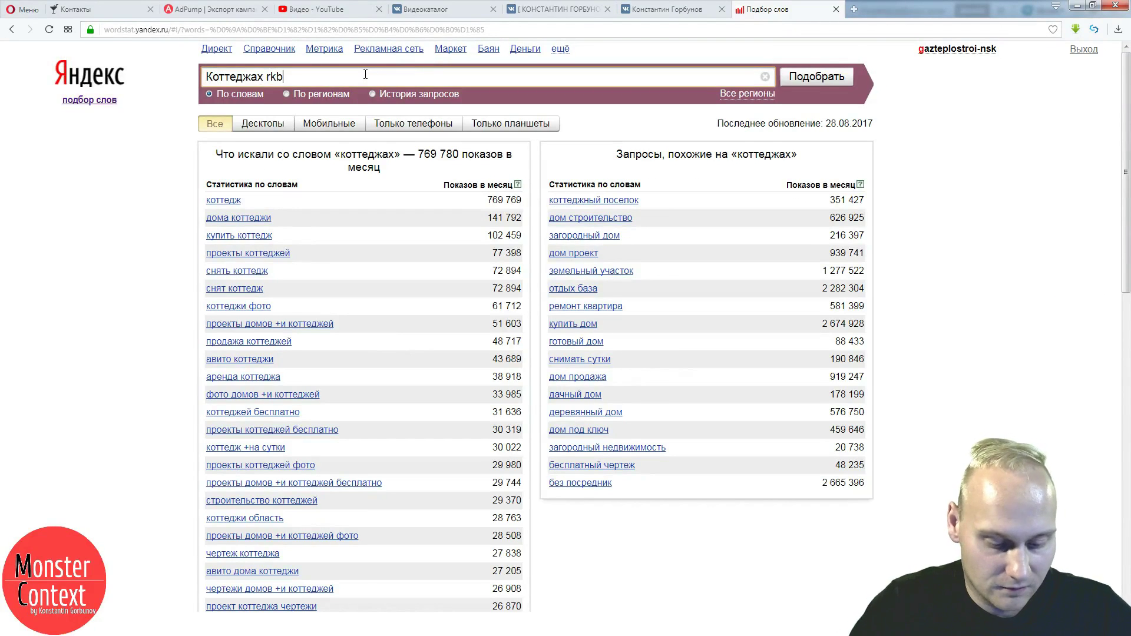
key("BackSpace")
key("BackSpace")
key("BackSpace")
key("BackSpace")
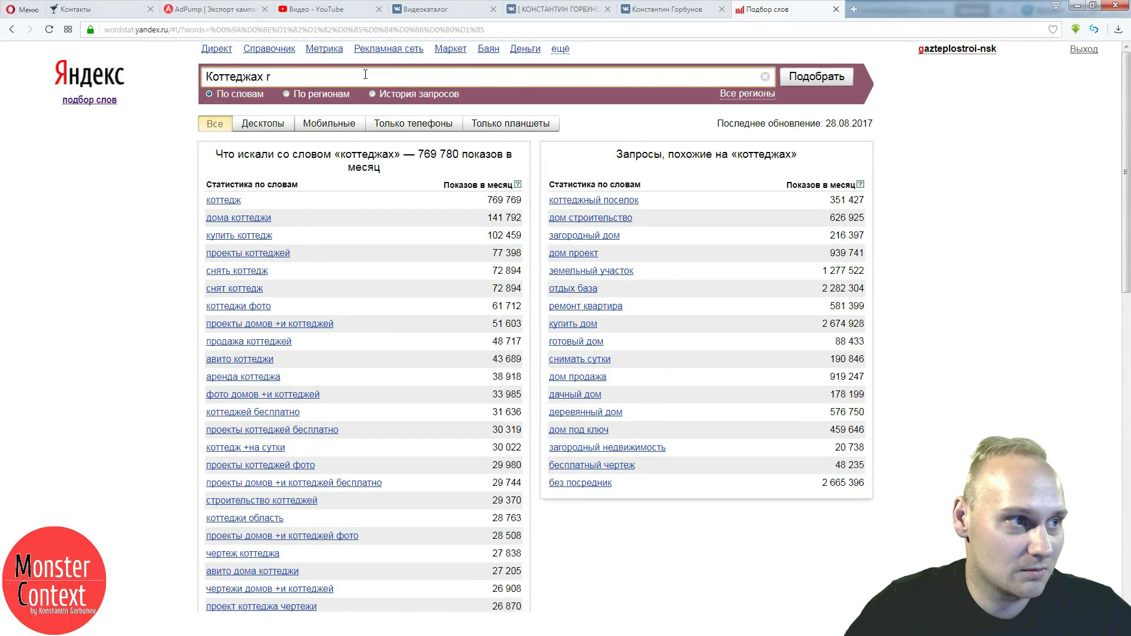
type("кли")
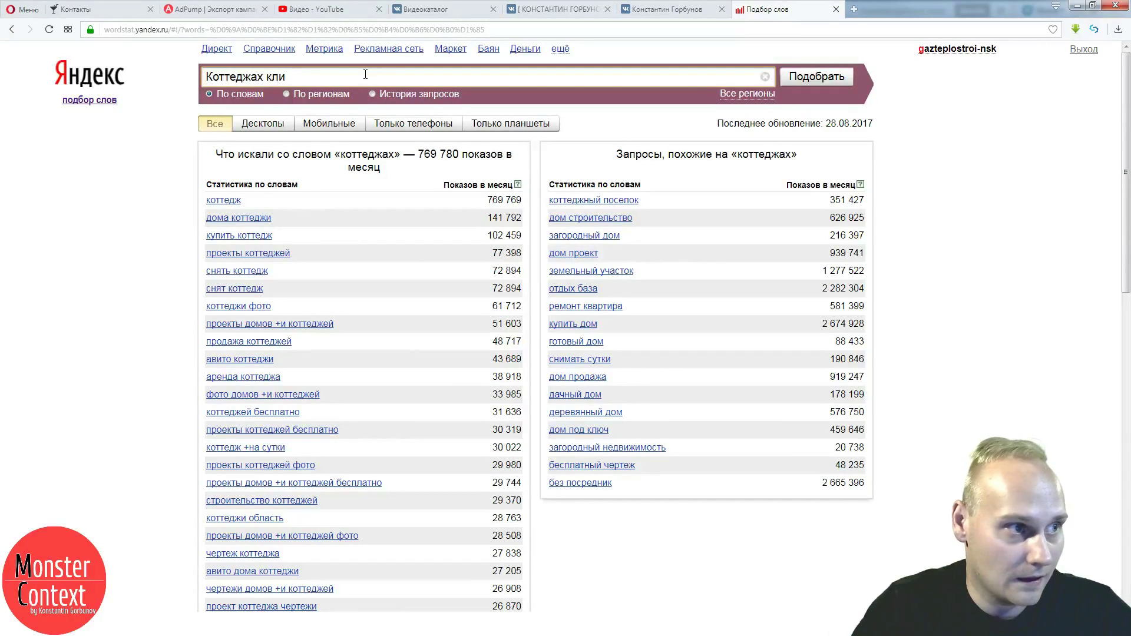
type("нинг")
key("Return")
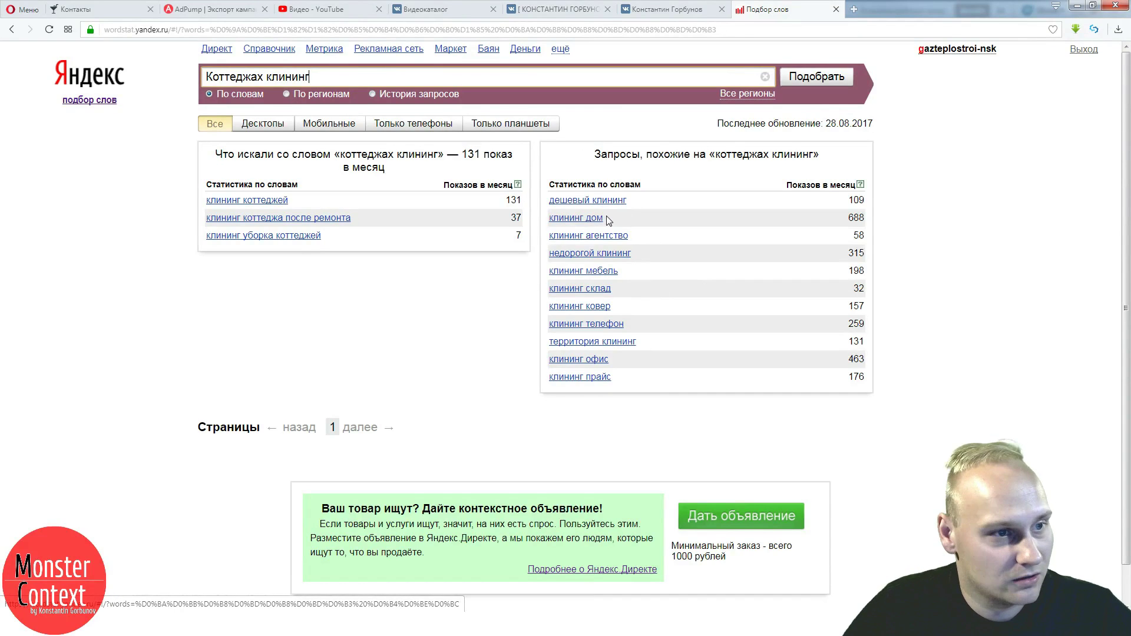
- Look through the similar queries and open the statistics for "клининг дом" in a new tab
left_click_drag(629, 235, 551, 179)
left_click(649, 234)
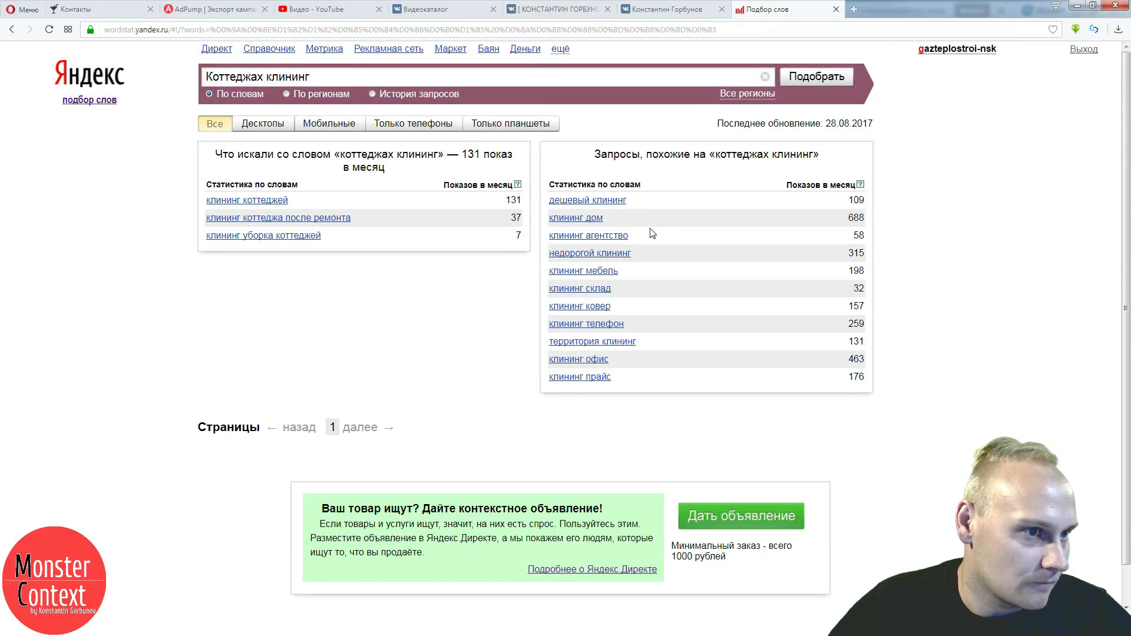
triple_click(351, 77)
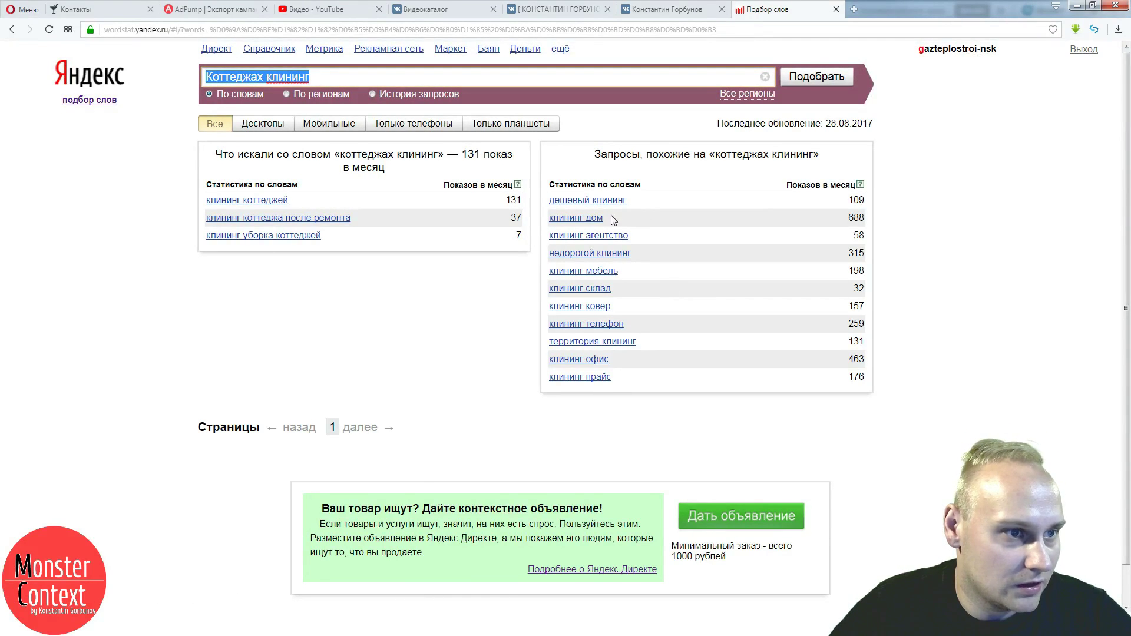
middle_click(594, 222)
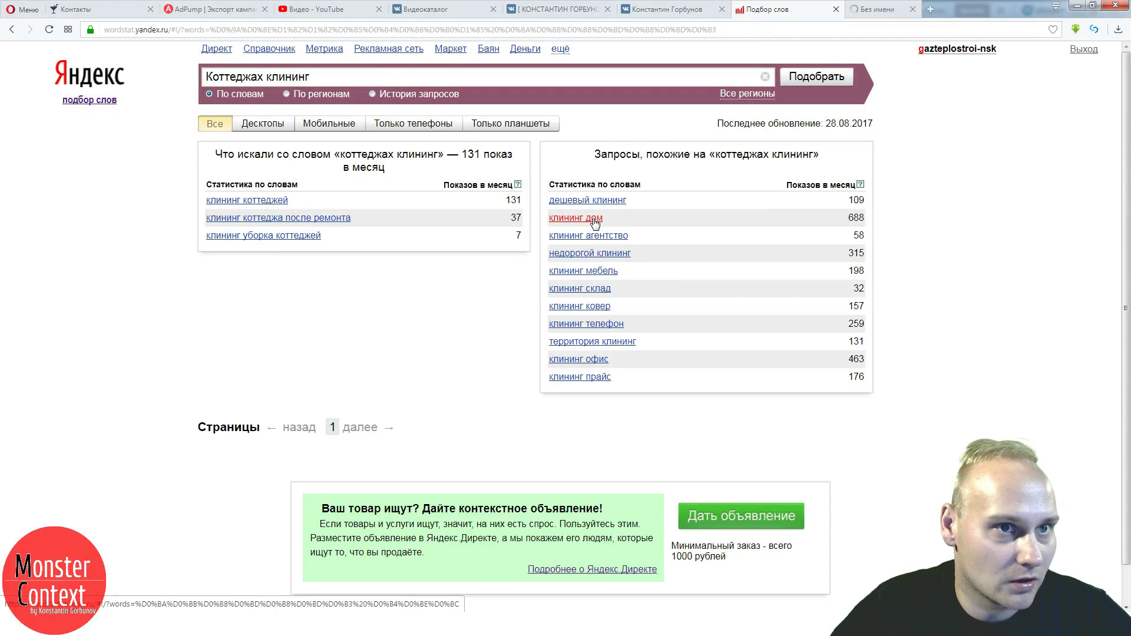
- Copy the query "Коттеджах клининг", switch to Key Collector and rename the group "Новая группа 2" with it
triple_click(342, 79)
key("ctrl+c")
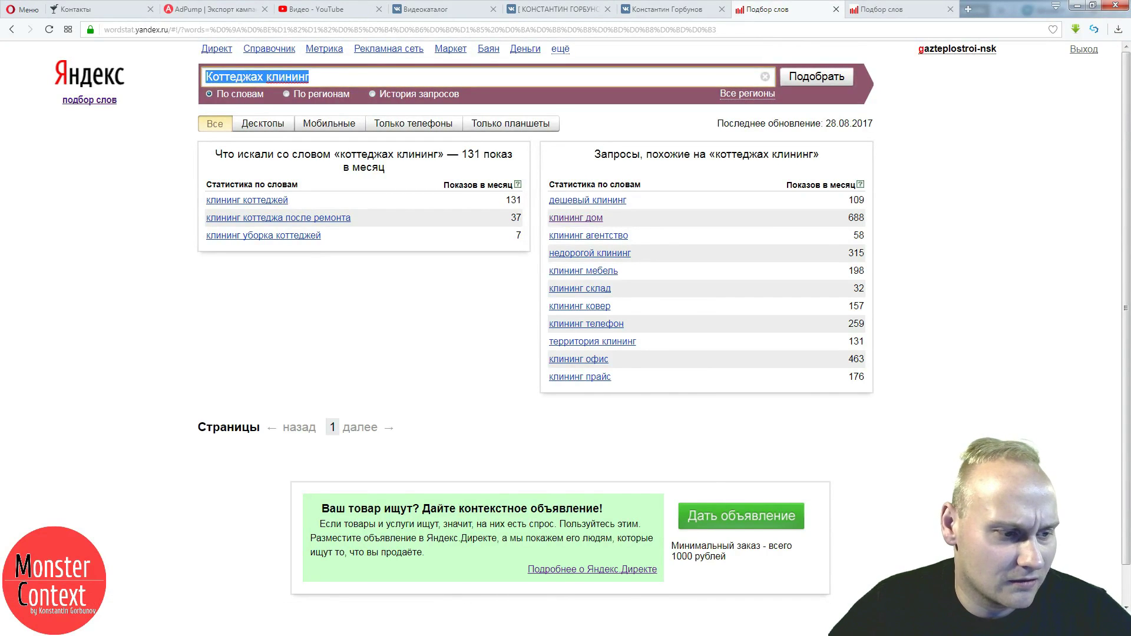
key("alt+Tab")
left_click(798, 205)
key("F2")
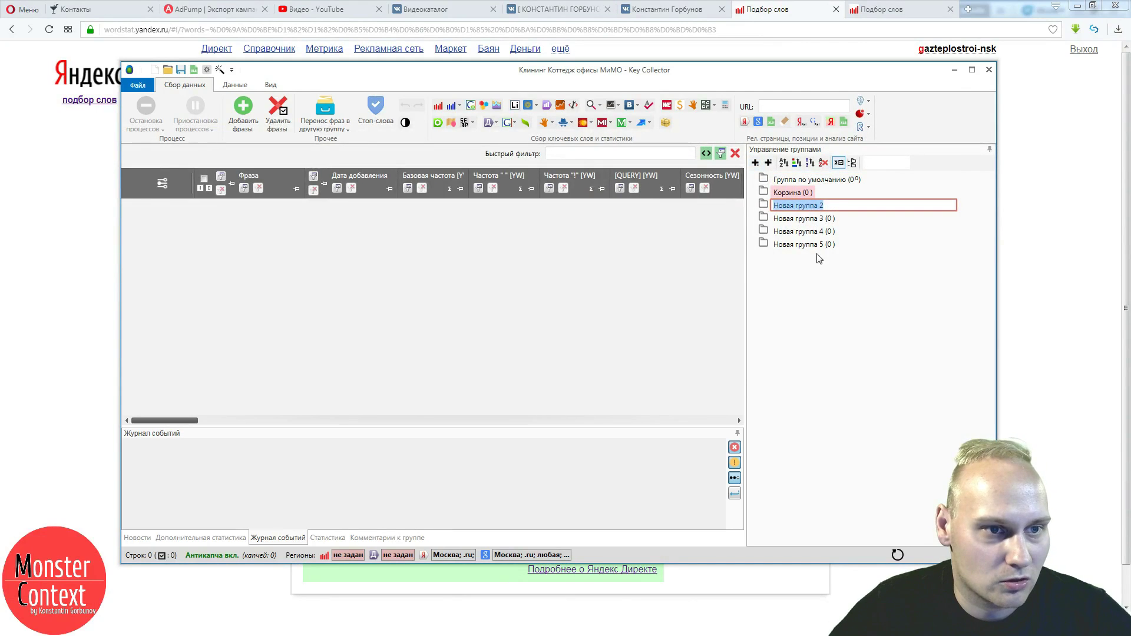
key("ctrl+v")
key("Return")
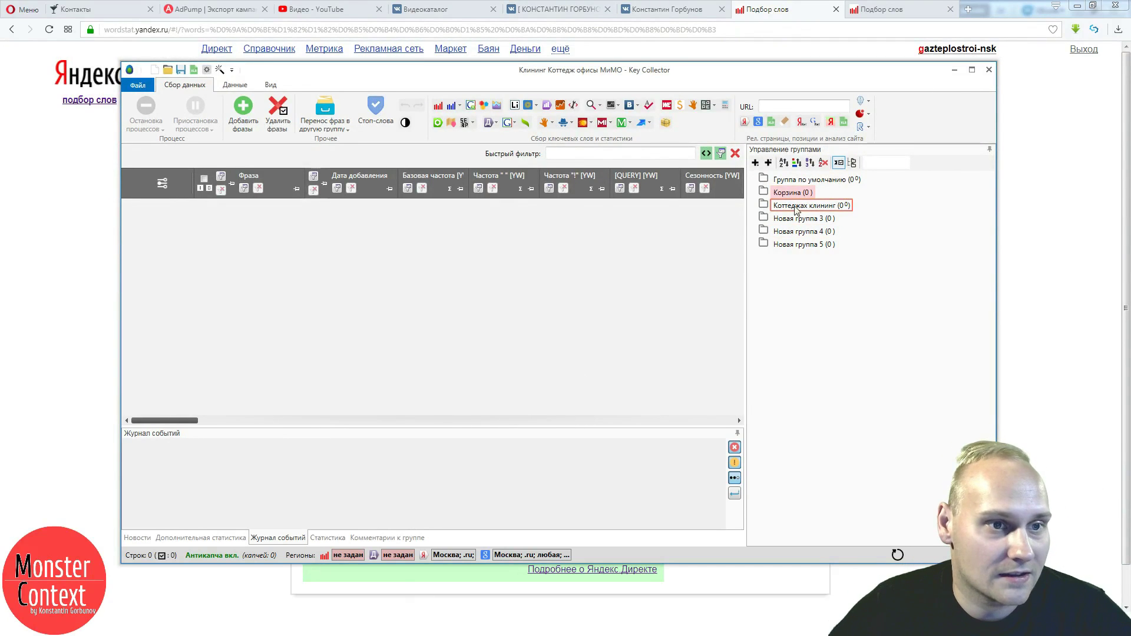
- Add a new group and name it "Коттеджи / дома"
left_click(754, 163)
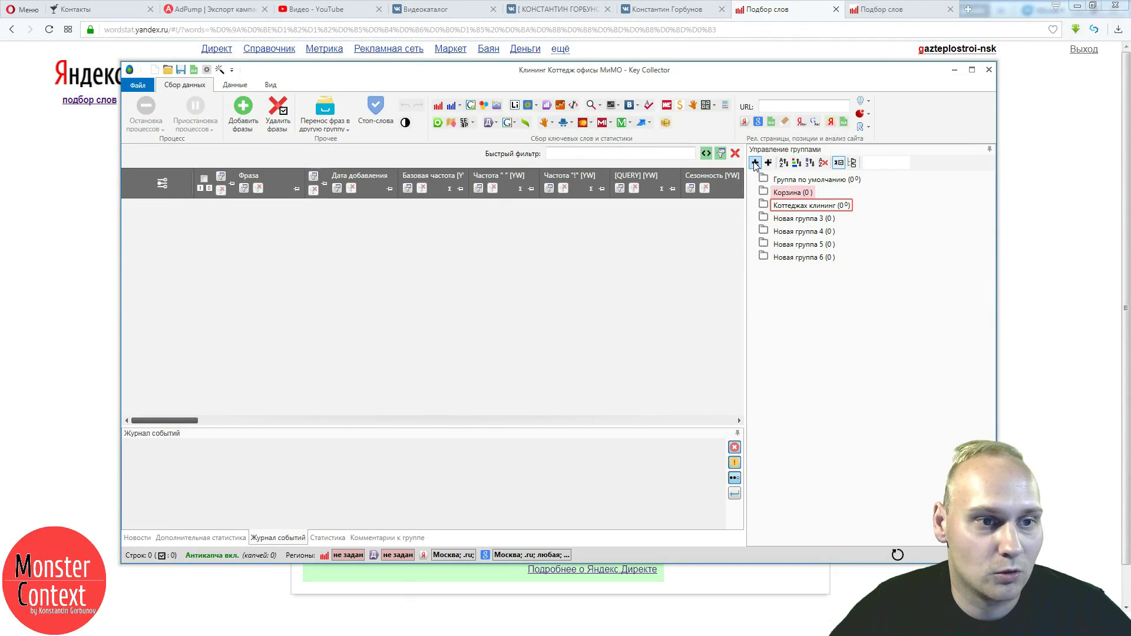
double_click(807, 258)
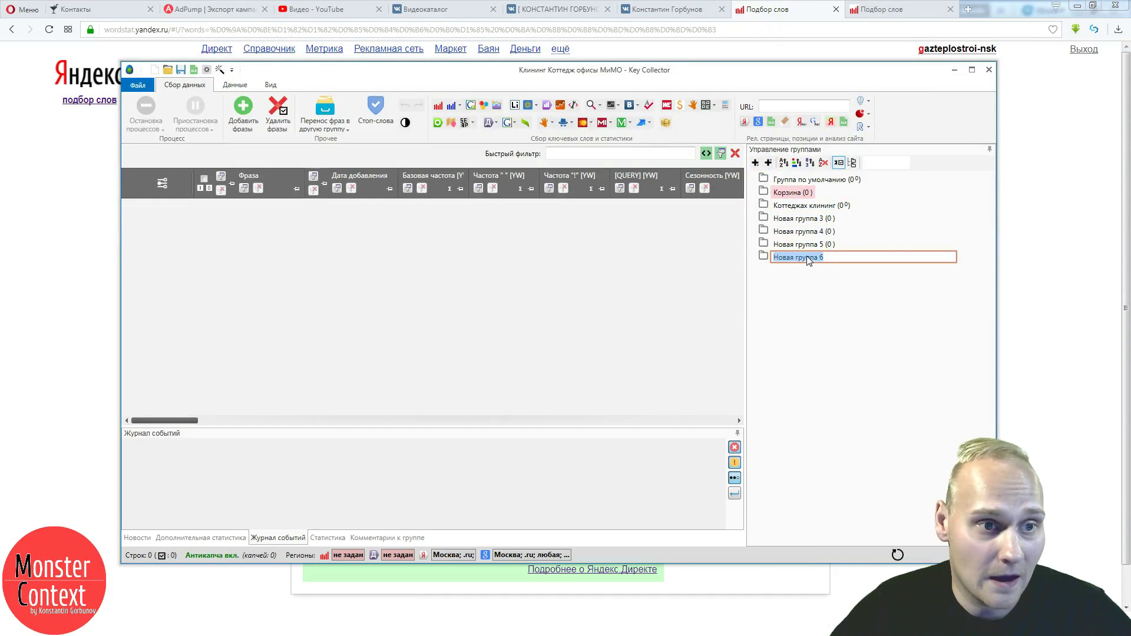
type("Коттеджи /")
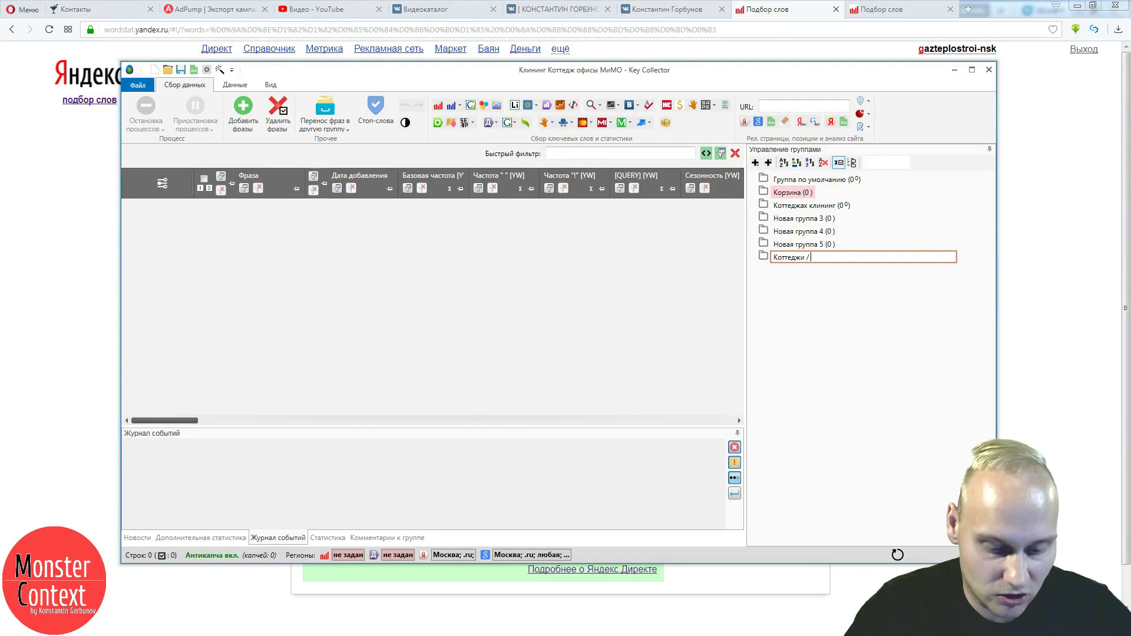
type("ма")
key("Return")
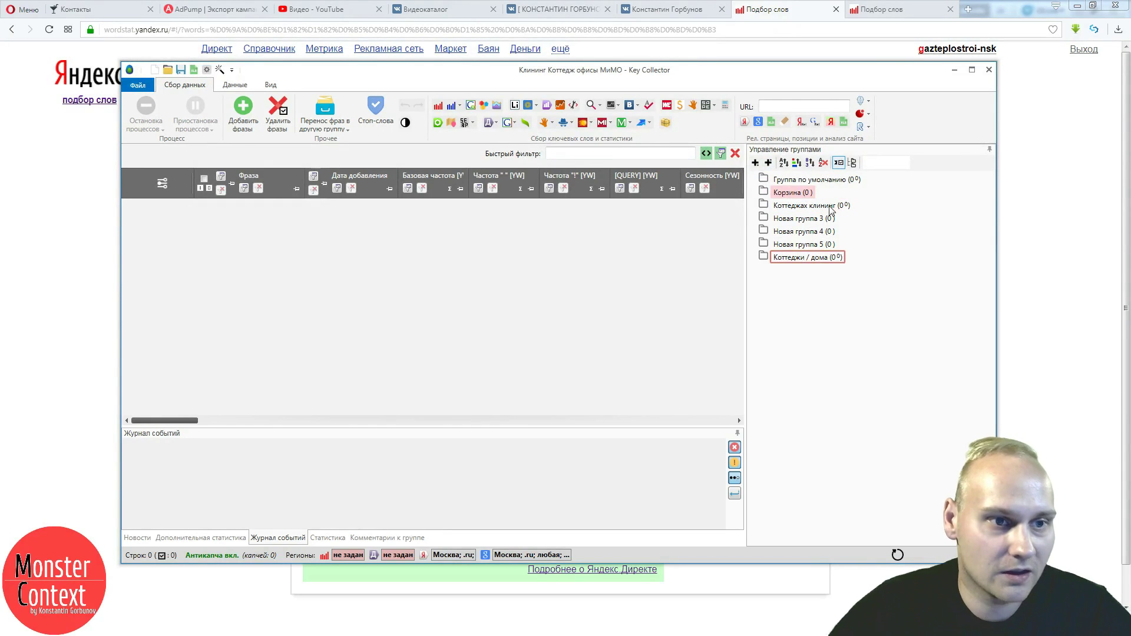
- Move the groups from "Коттеджах клининг" through "Новая группа 5" into "Коттеджи / дома" as subgroups
left_click(801, 205)
left_click(783, 248, "shift")
left_click_drag(782, 249, 792, 270)
left_click(593, 352)
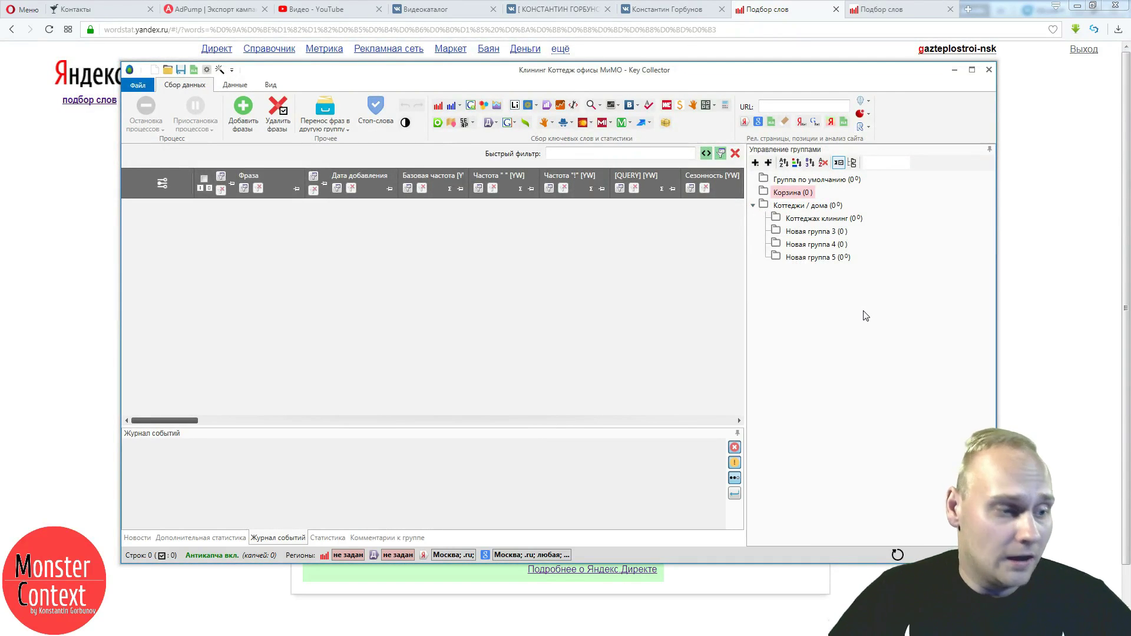
- Switch to Photoshop, end the text editing of the "Коттеджах" caption, review the services block and minimize the window
key("alt+Tab")
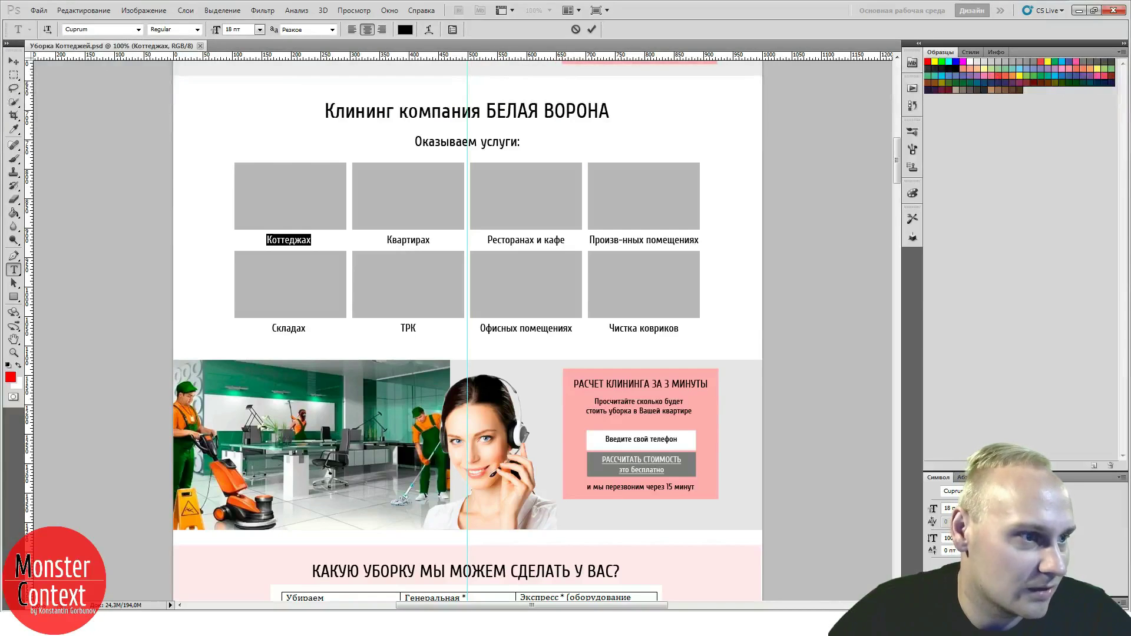
left_click(507, 265)
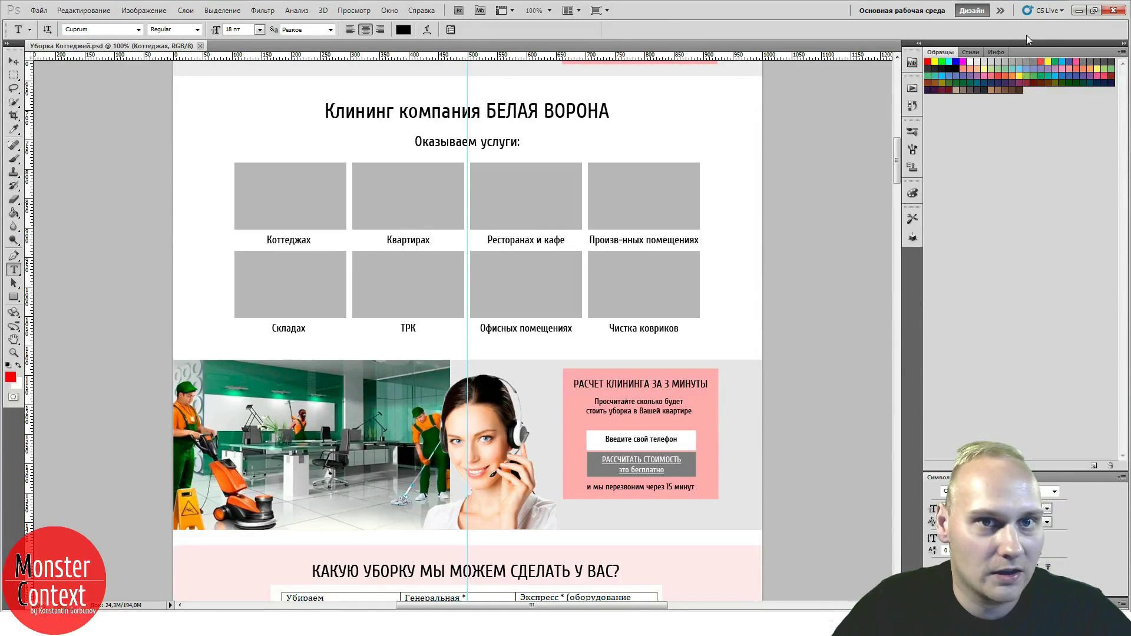
left_click(1081, 11)
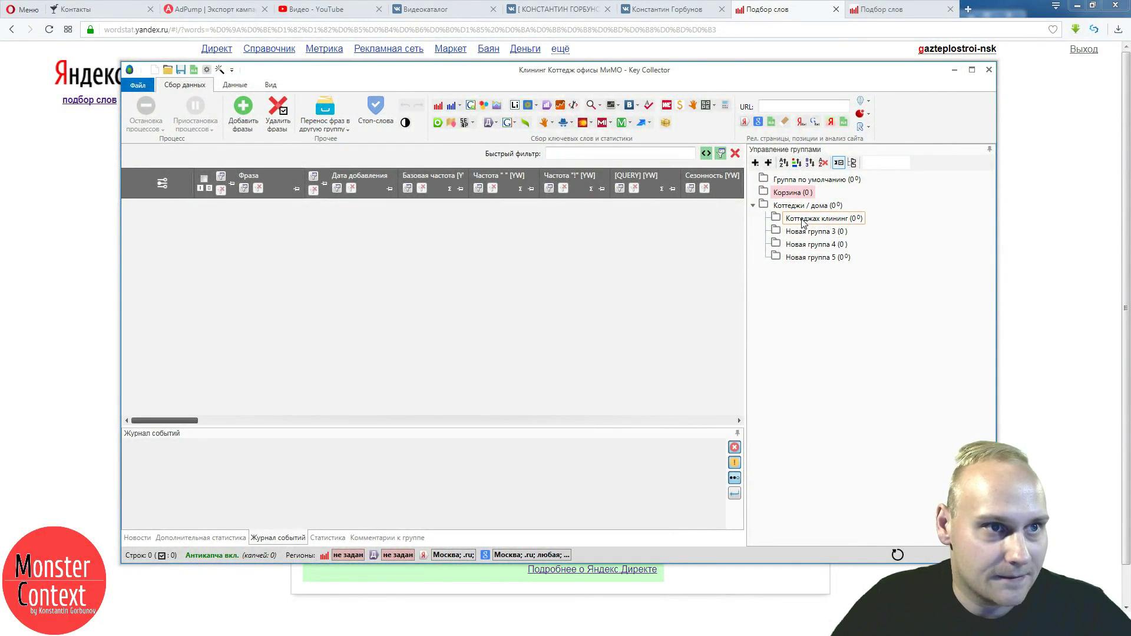
- Switch to Opera and compare the Wordstat results for "Коттеджах клининг" and "клининг дом"
left_click(889, 9)
left_click(783, 11)
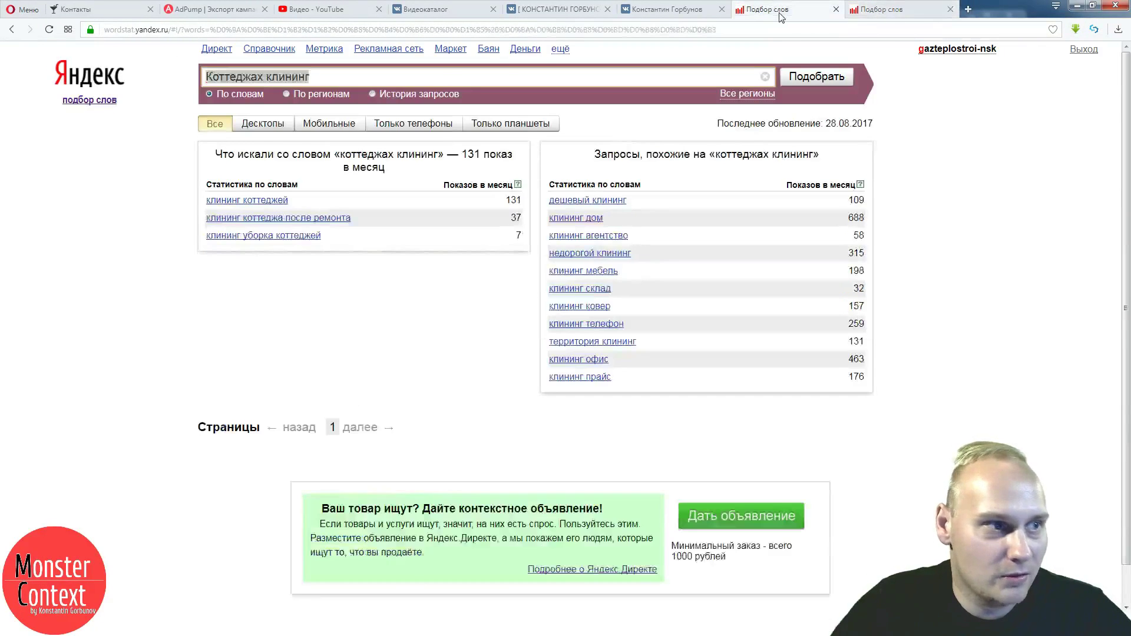
left_click(899, 11)
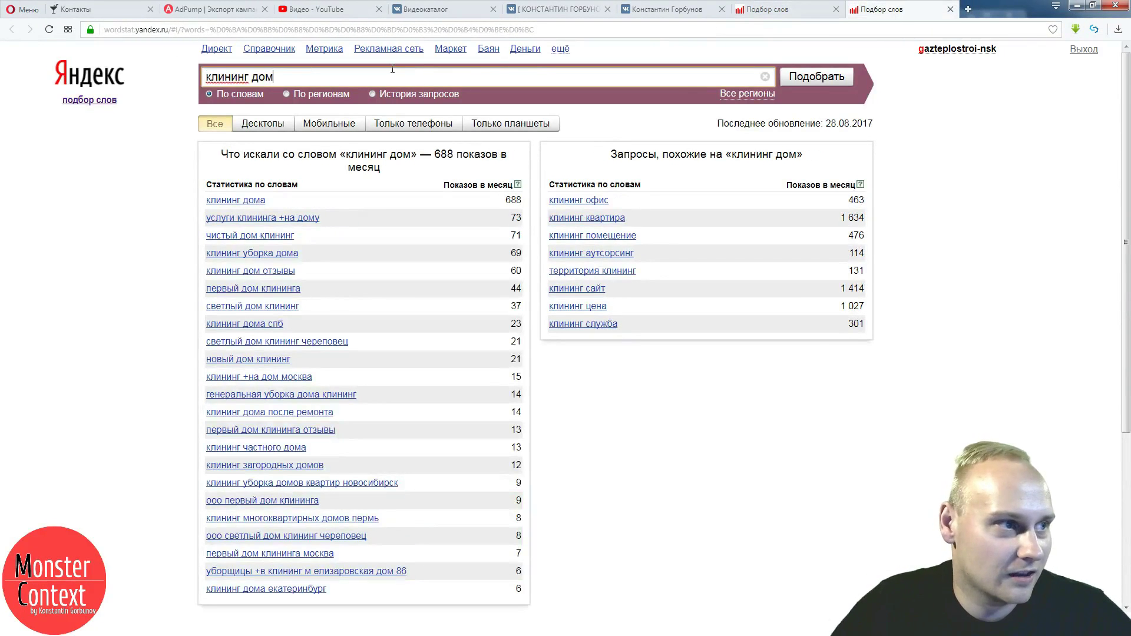
- Open a new browser tab and search Yandex for "картинки"
left_click(969, 9)
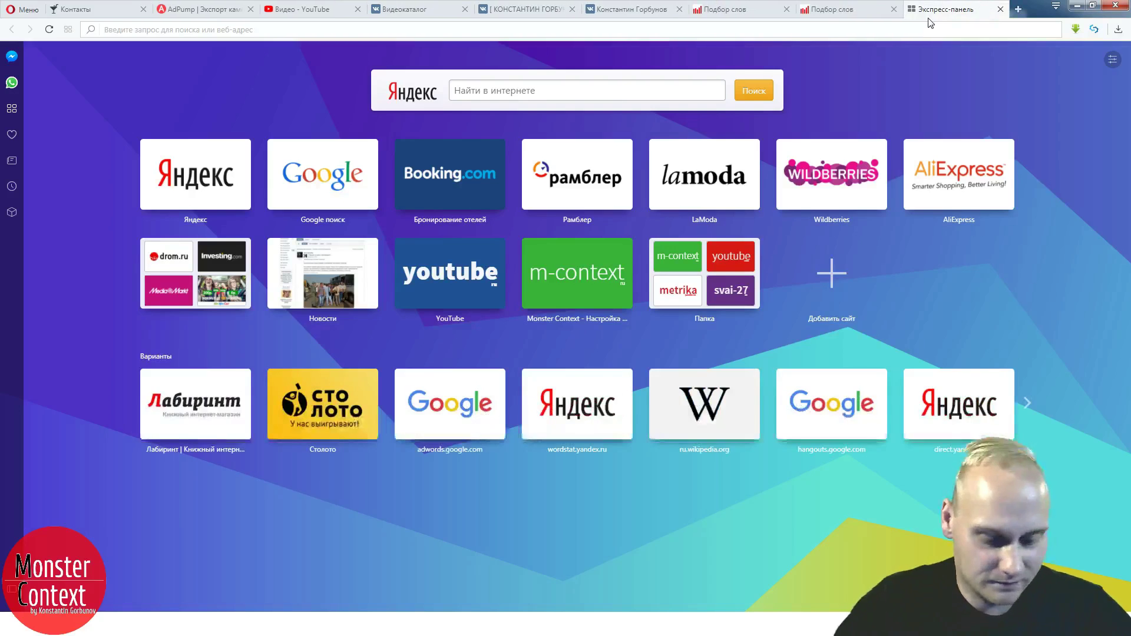
type("y")
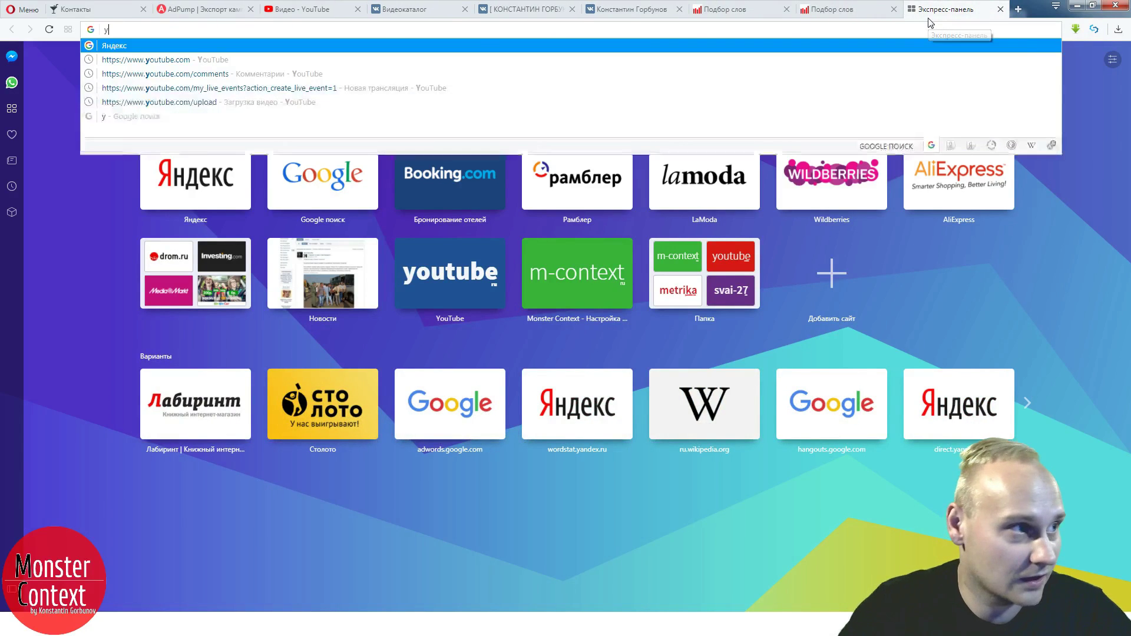
key("Escape")
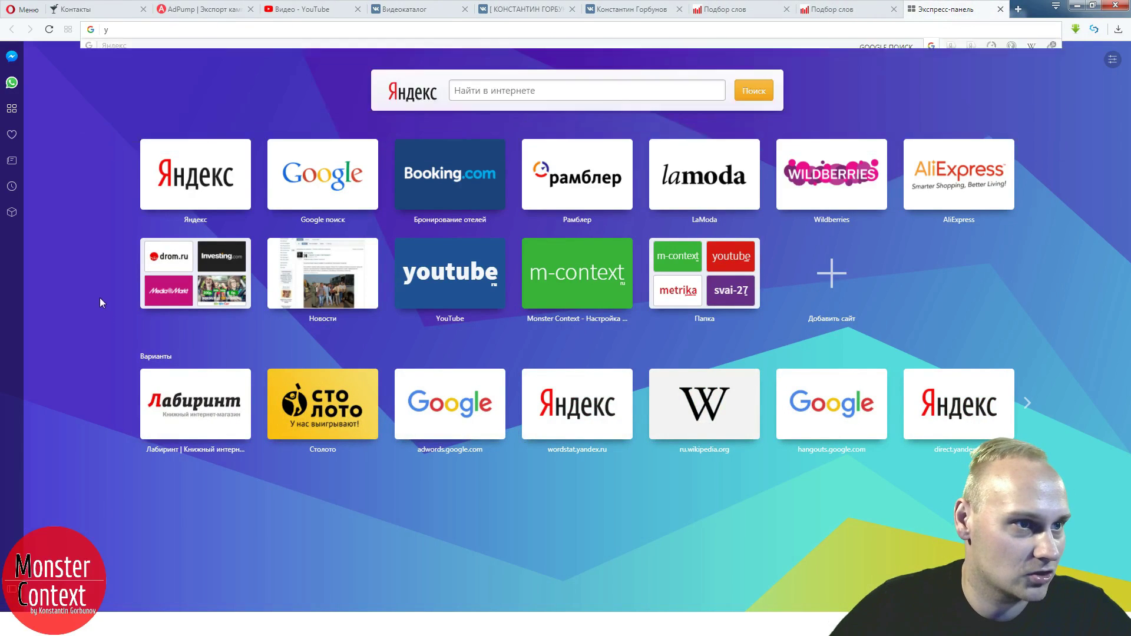
left_click(575, 95)
type("rfhnbyrb")
key("Return")
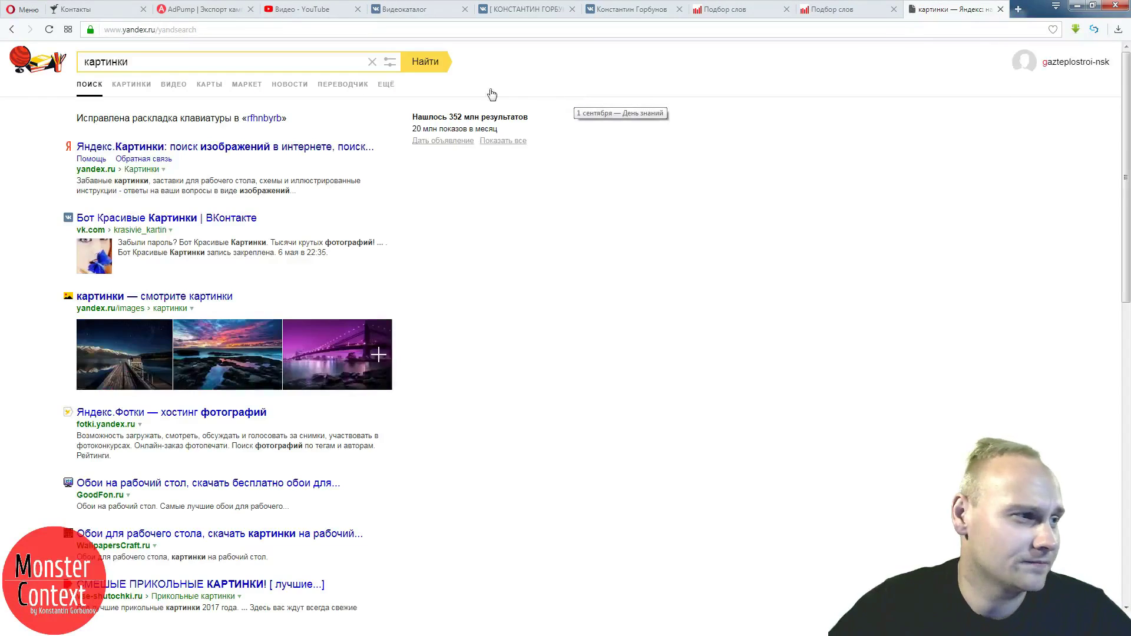
- Switch to Yandex image search and search for "клининг дом"
left_click(127, 88)
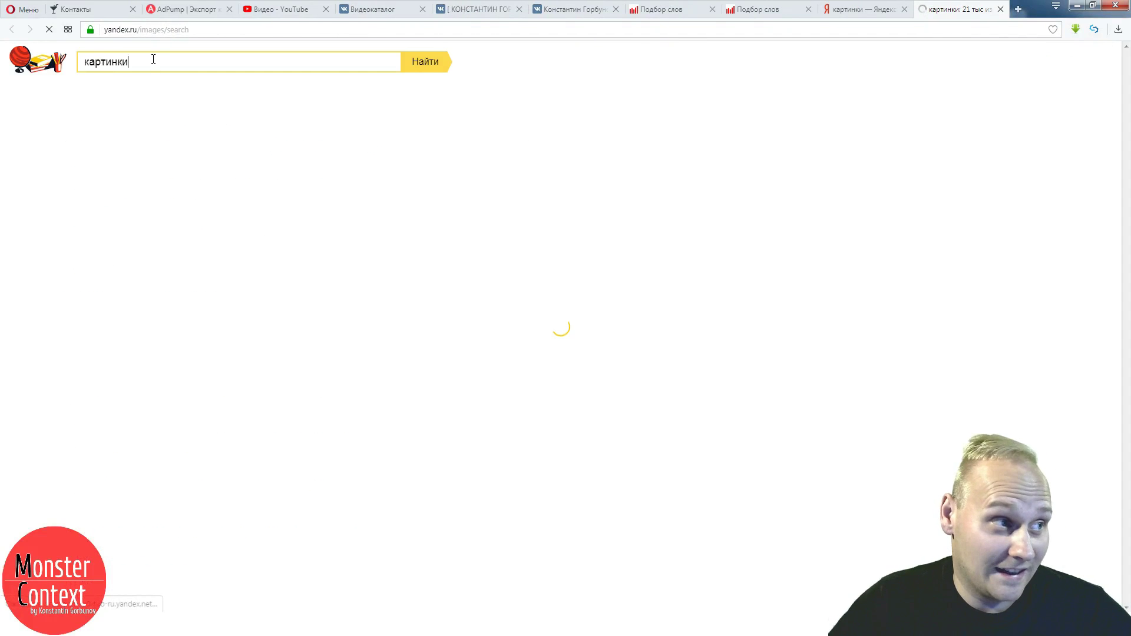
double_click(153, 59)
type("клининг дом")
key("Return")
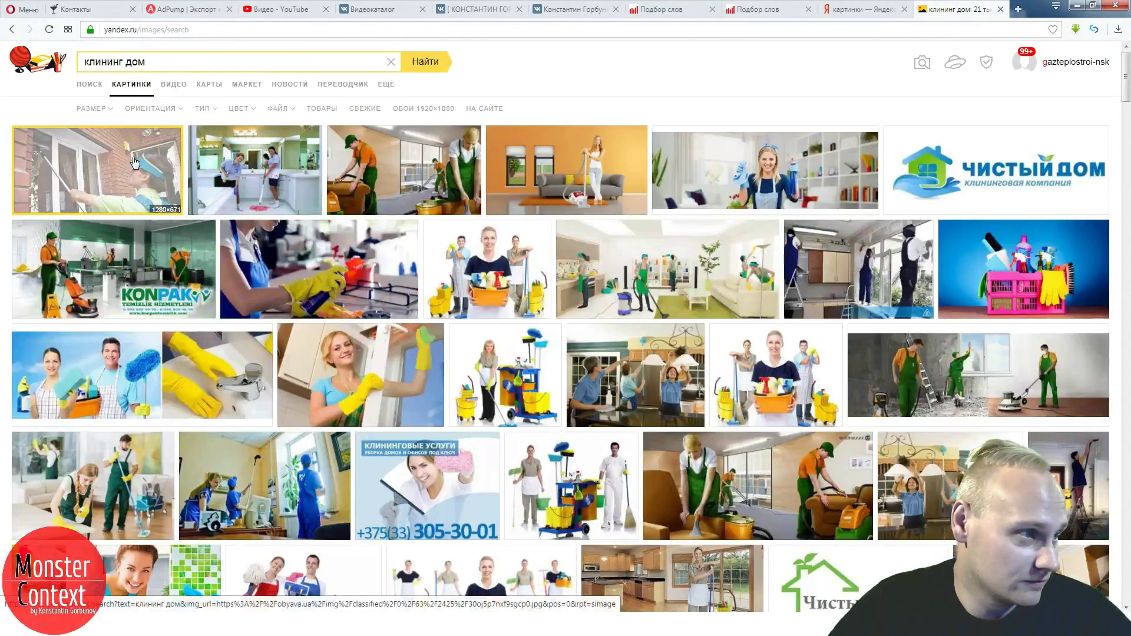
- Open the first image result and copy the phrase "уборке дома" from its description
left_click(135, 162)
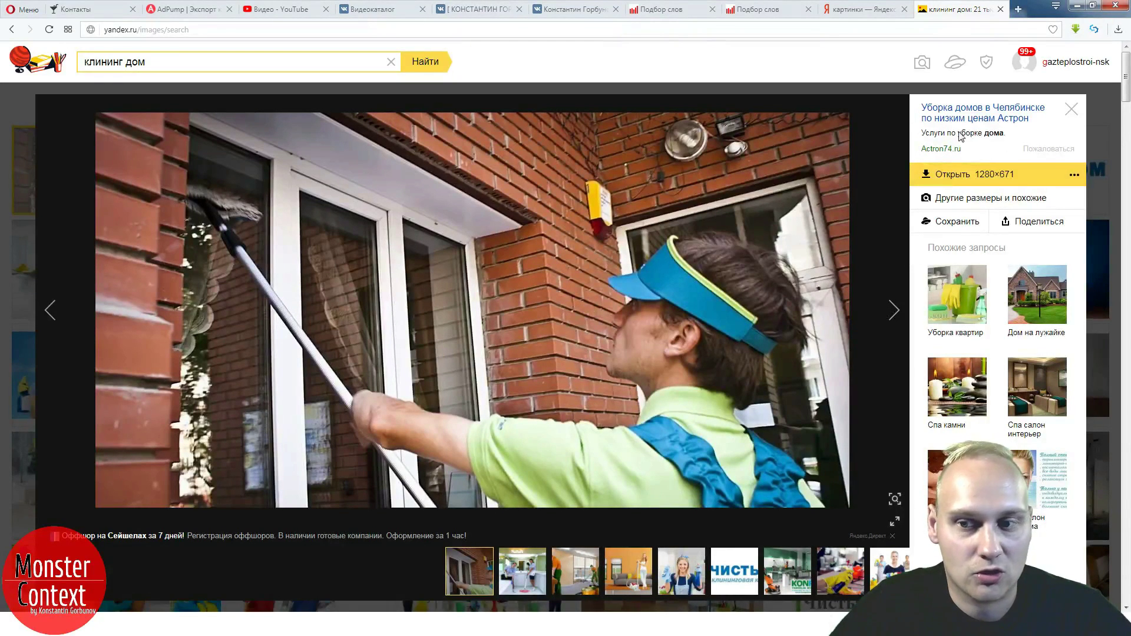
left_click_drag(958, 134, 1003, 140)
key("ctrl+c")
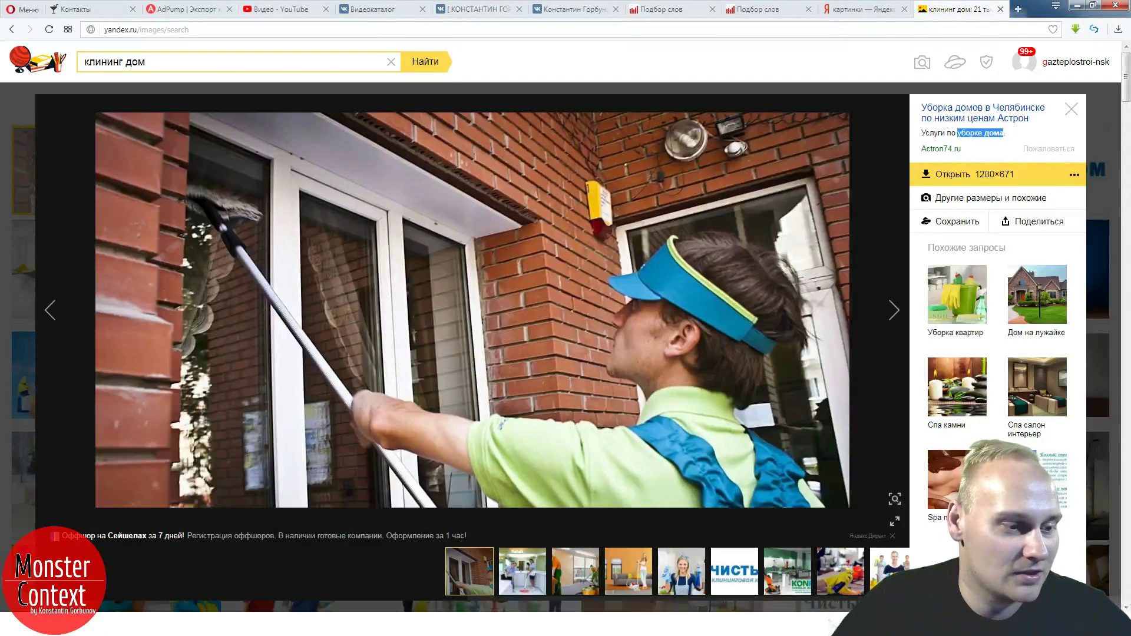
- Switch to Key Collector and rename the subgroup "Новая группа 3" with the copied phrase "уборке дома"
key("alt+Tab")
left_click(807, 231)
left_click(805, 233)
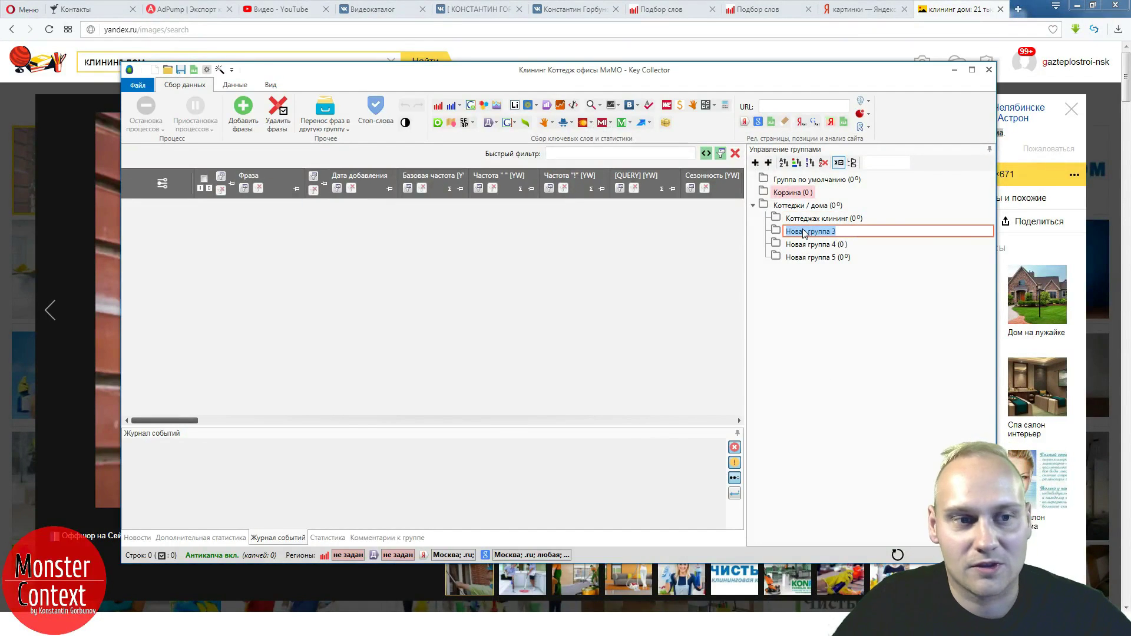
key("ctrl+v")
key("Return")
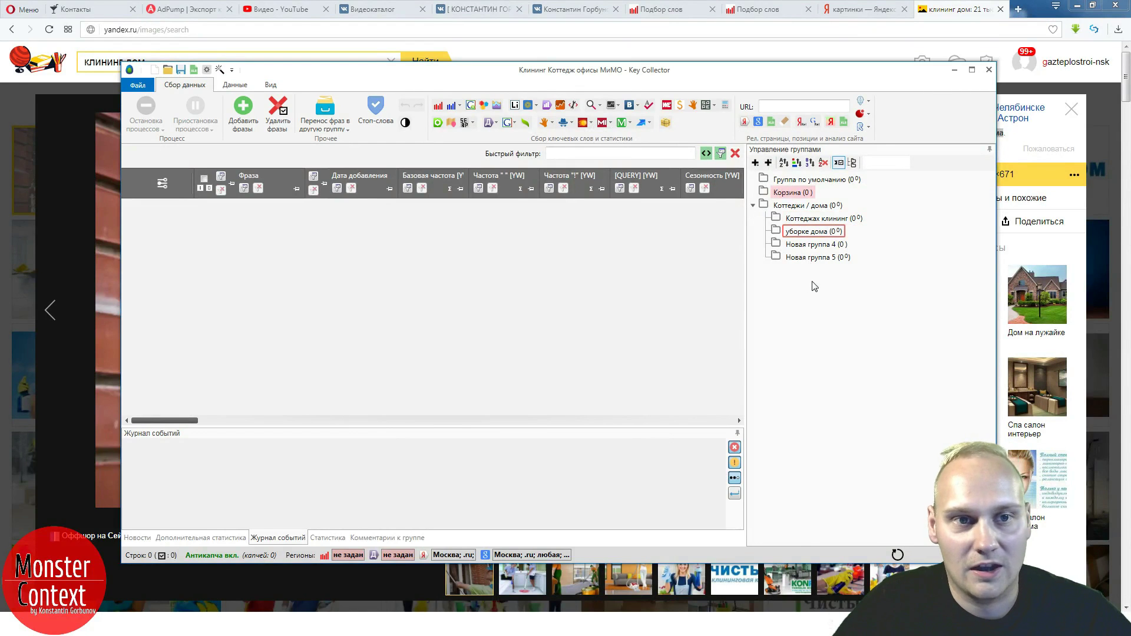
- Minimize Key Collector, advance to the third image result in Opera and copy "Уборка помещений" from its description
left_click(955, 70)
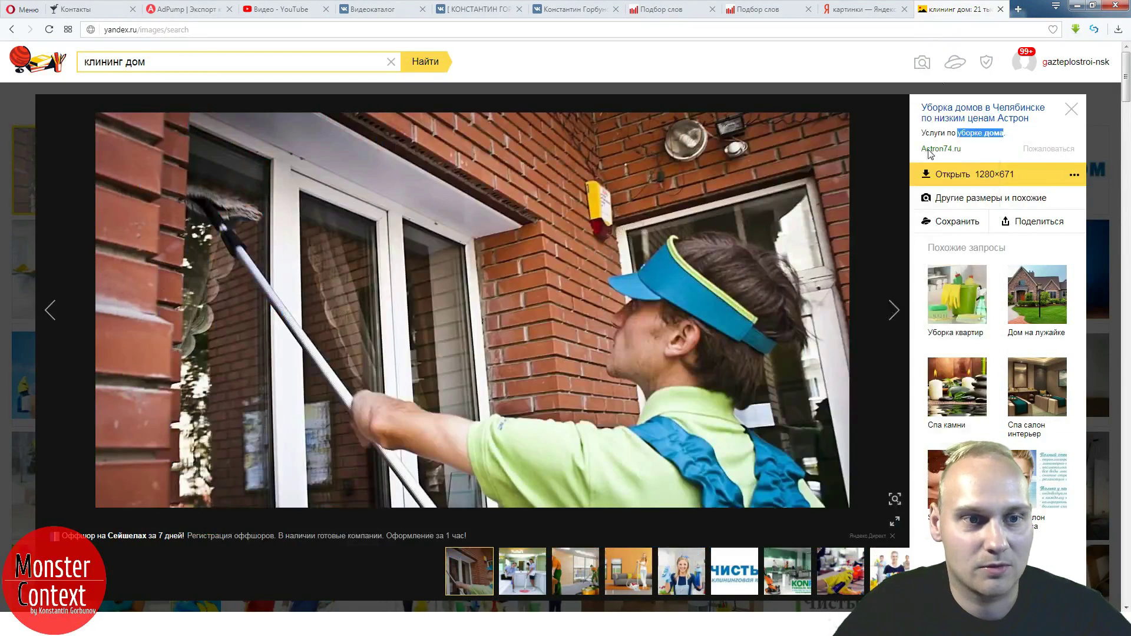
left_click(894, 308)
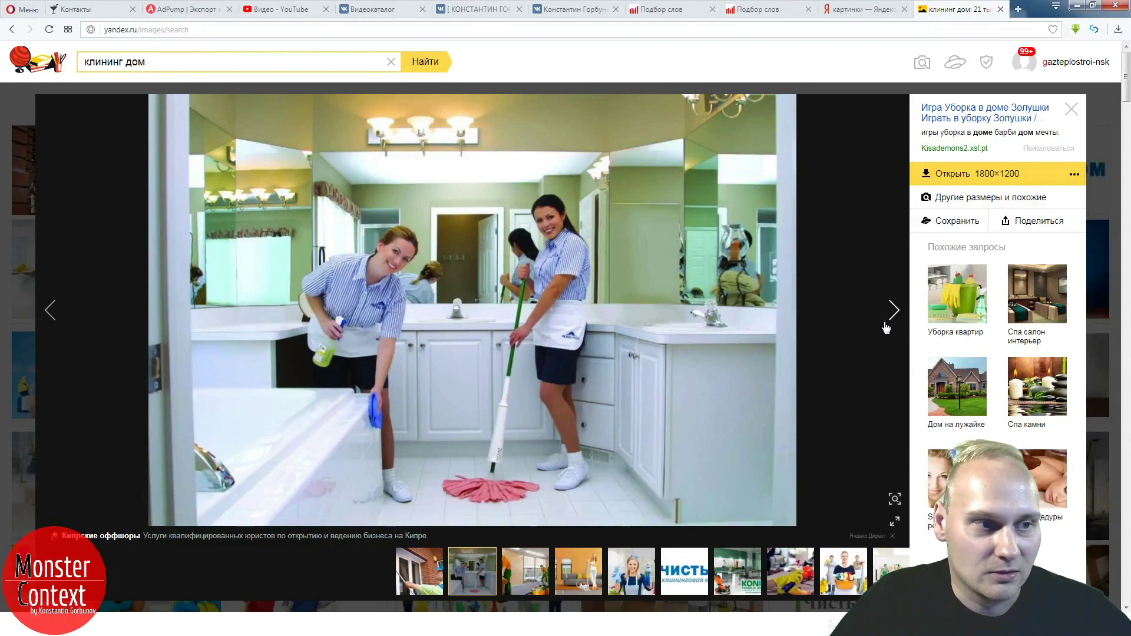
left_click(892, 310)
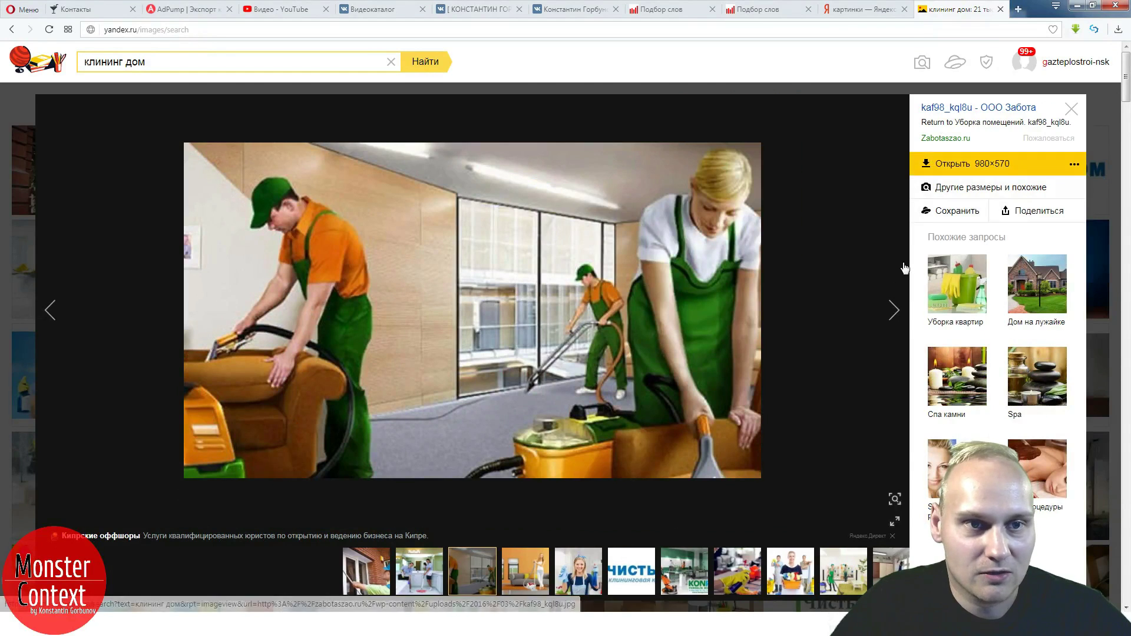
left_click_drag(955, 123, 1025, 124)
key("ctrl+c")
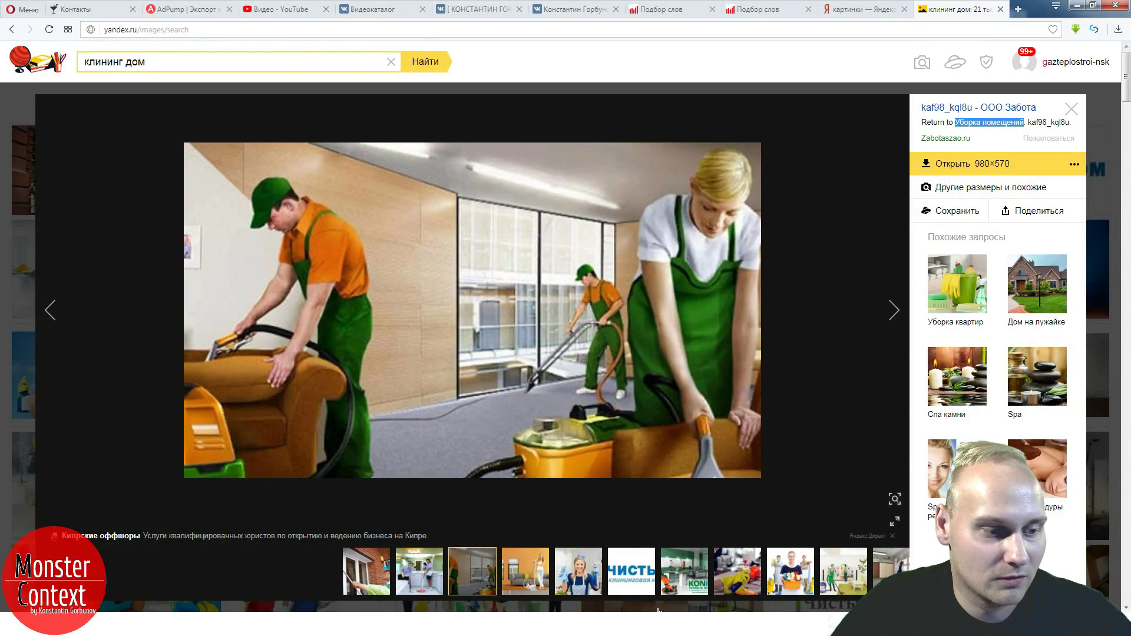
- Switch to Key Collector, add three top-level groups and rename the second of them with the copied phrase "Уборка помещений"
key("alt+Tab")
left_click(793, 205)
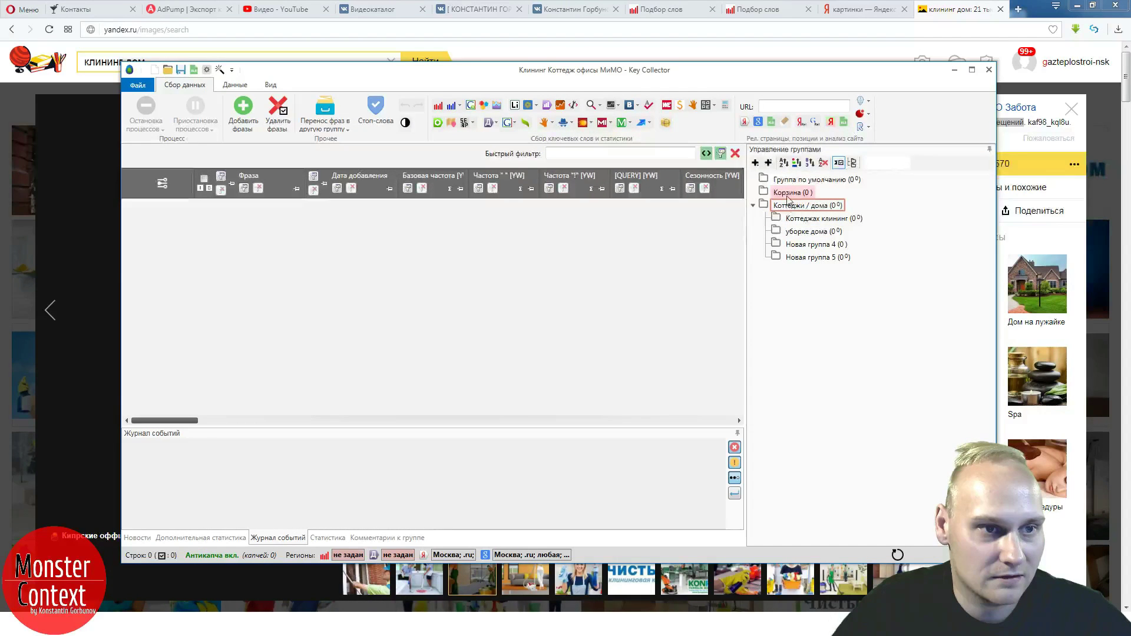
left_click(755, 162)
left_click(754, 163)
left_click(755, 163)
left_click(798, 283)
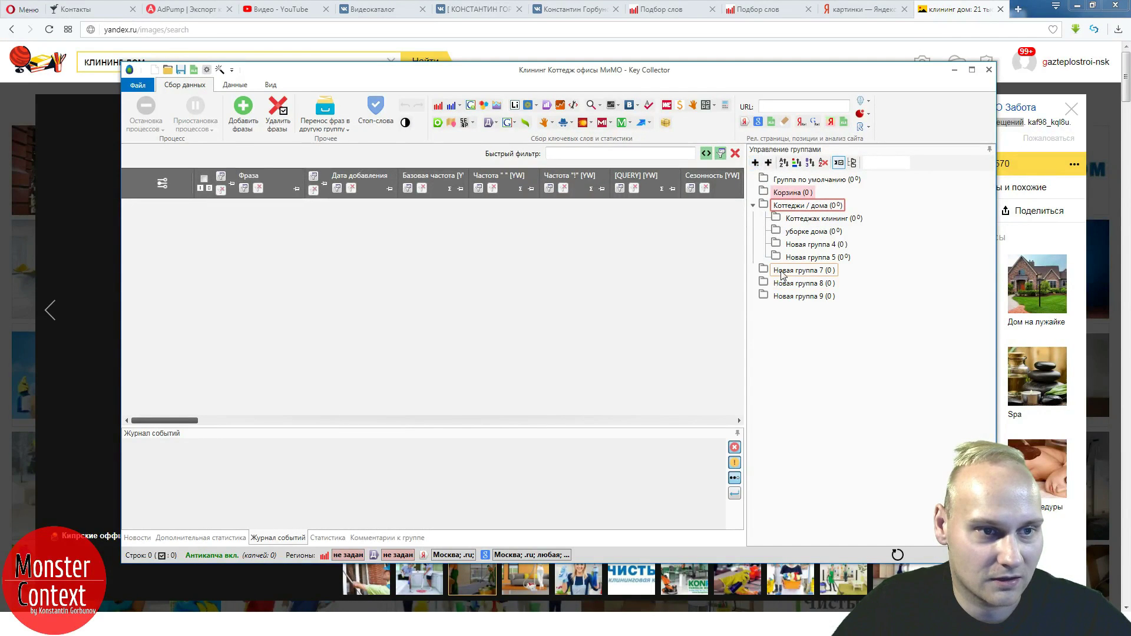
left_click(798, 283)
key("ctrl+v")
key("Return")
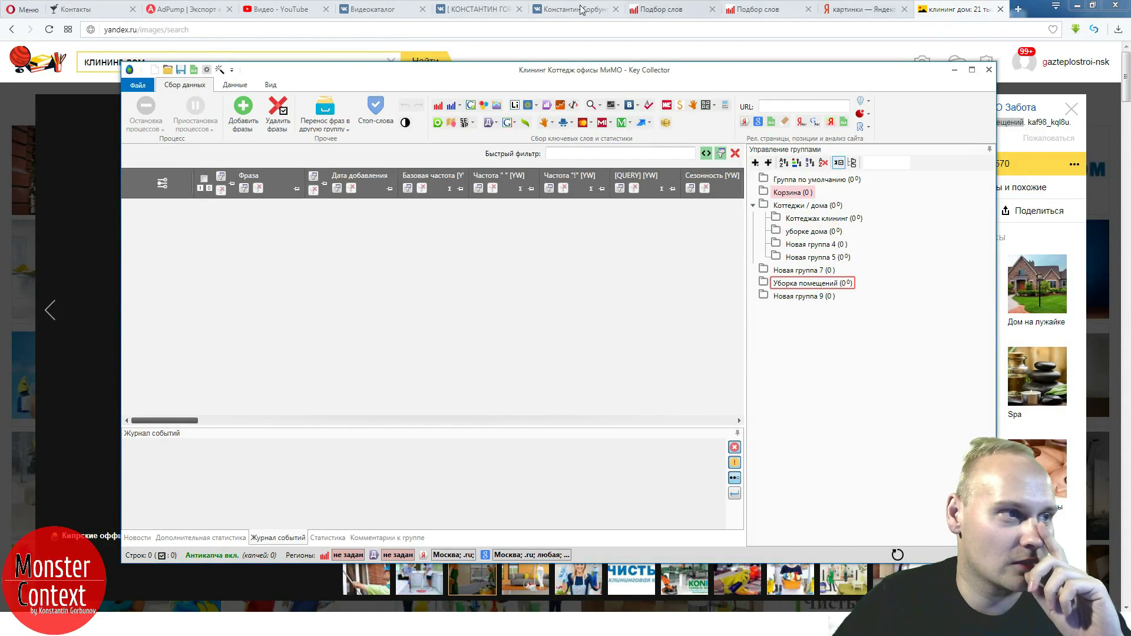
- Switch to AdPump in Opera and open its key generator (Генератор ключей)
left_click(197, 10)
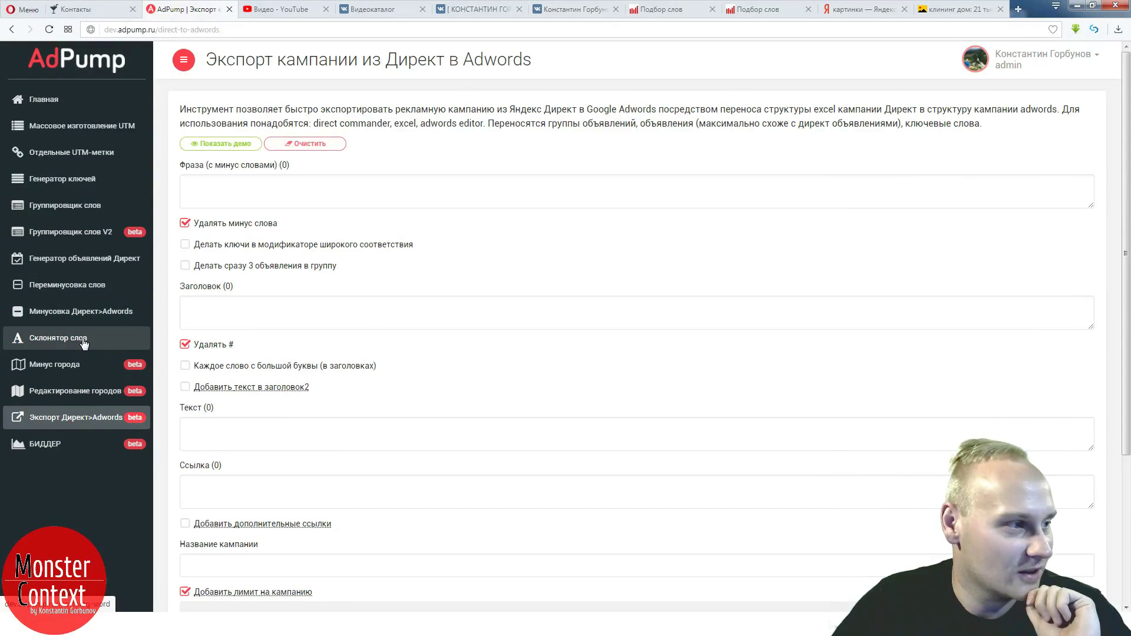
left_click(87, 268)
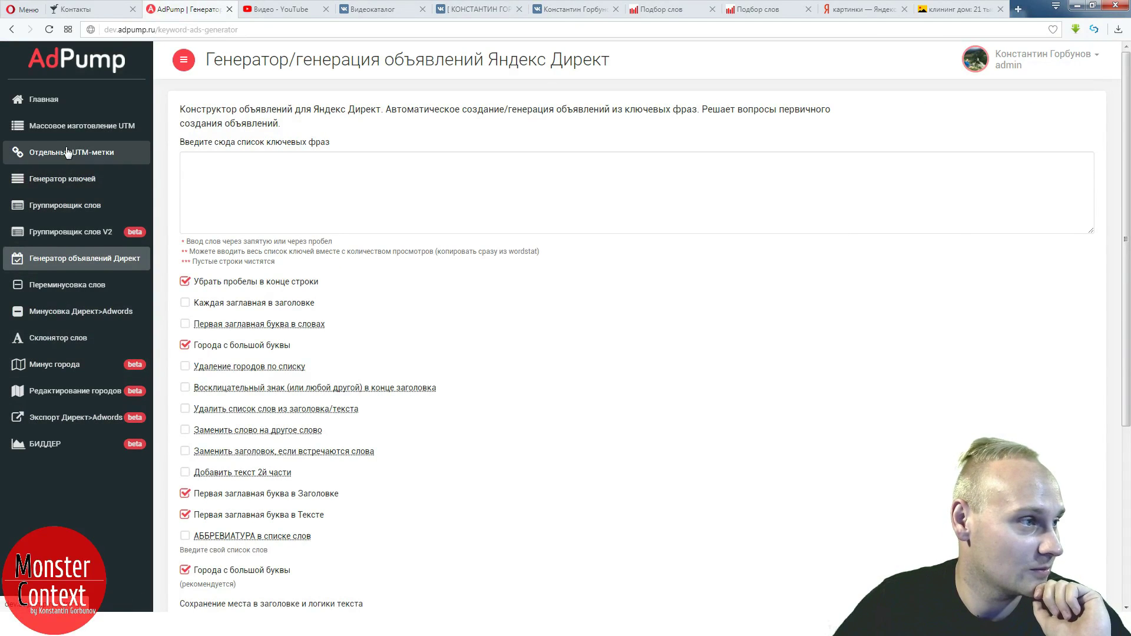
left_click(79, 184)
- Enter "клининг" as the first line of the "1 фраза" list
left_click(216, 189)
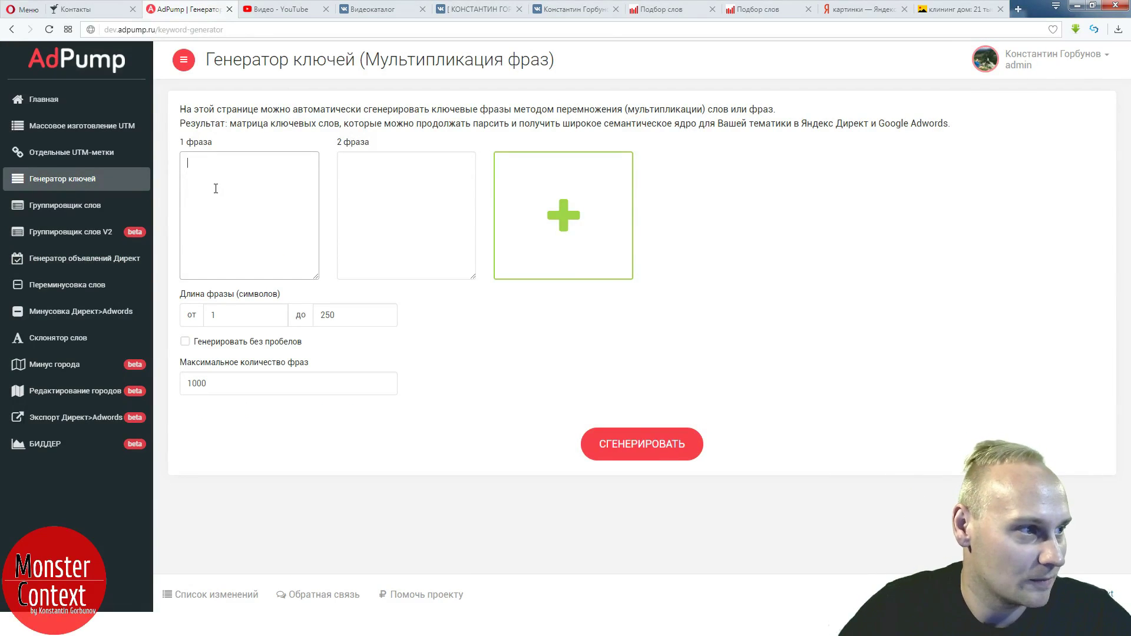
type("r")
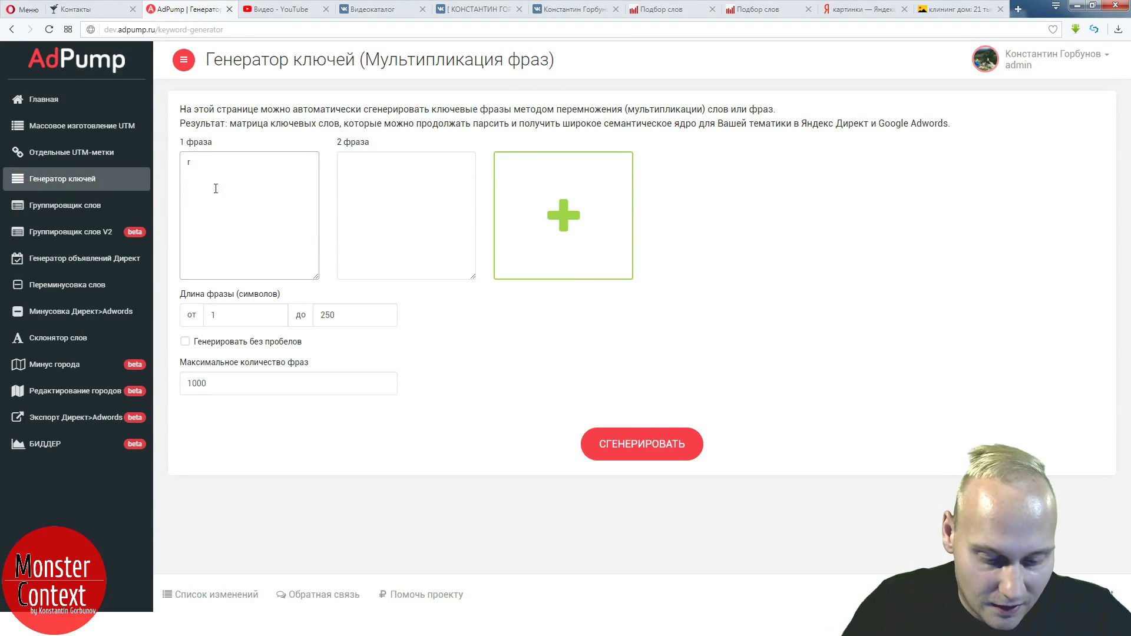
type("k")
key("BackSpace")
key("BackSpace")
type("кл")
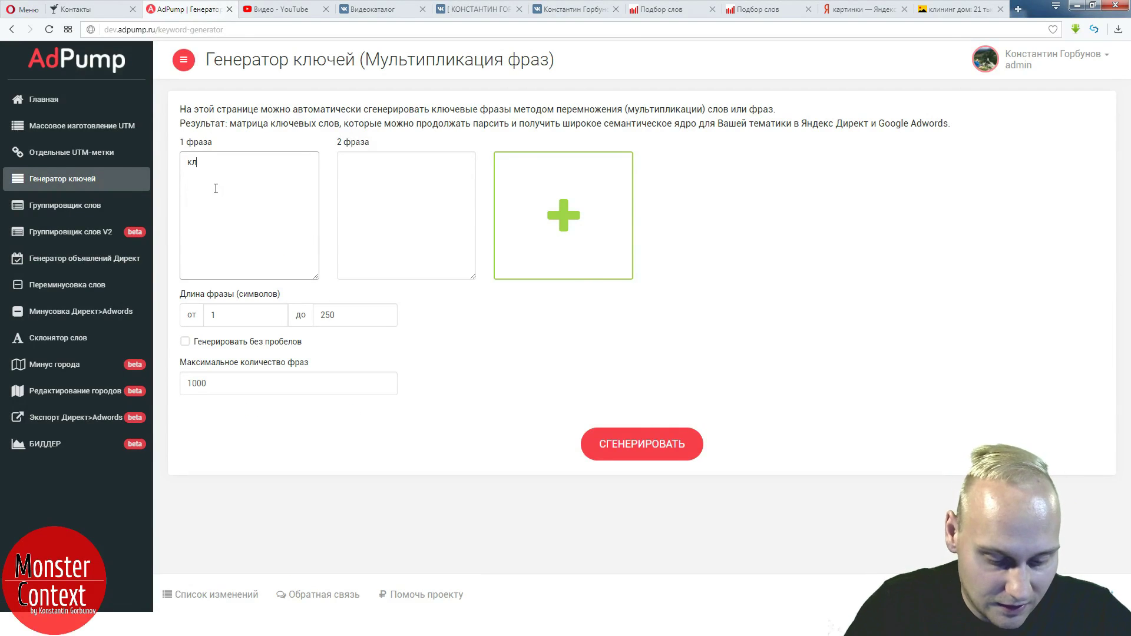
type("ининг")
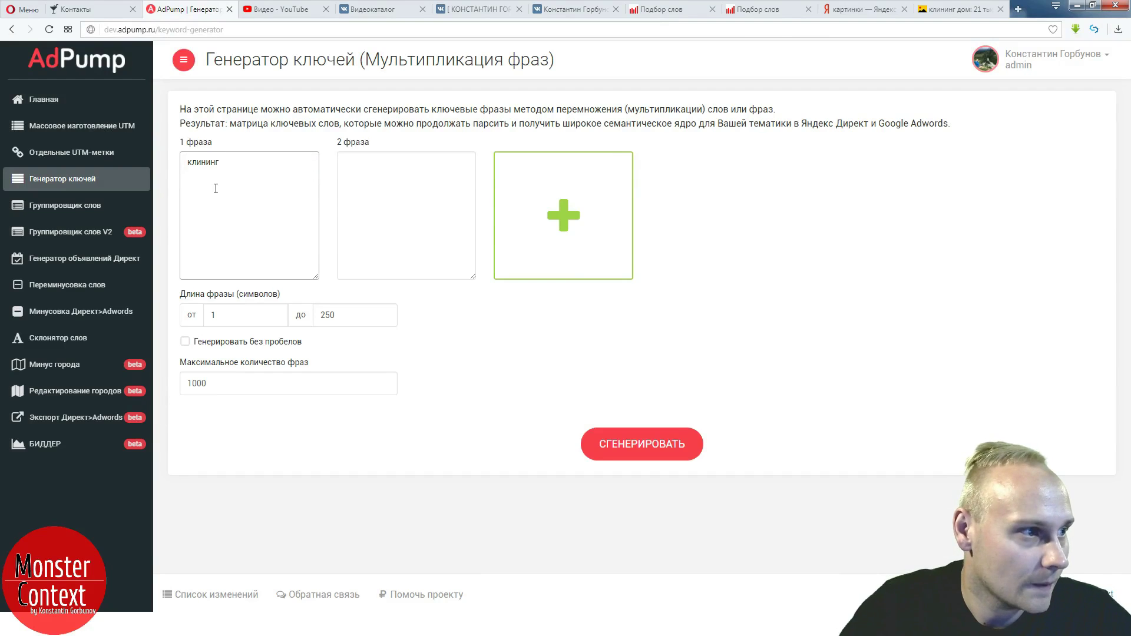
key("Return")
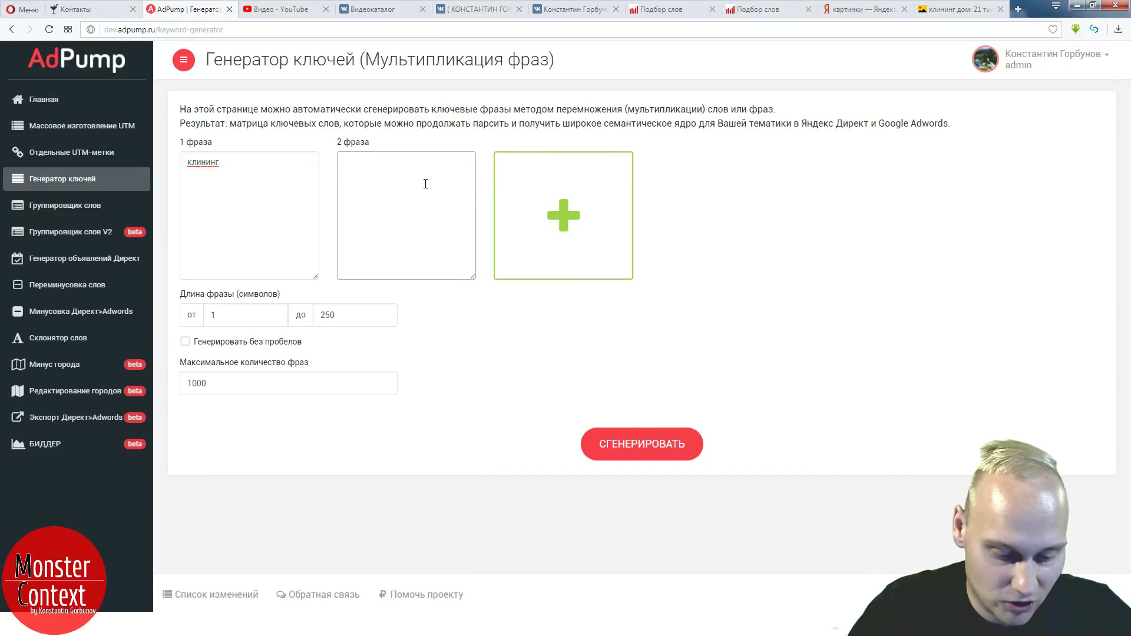
- Copy "Коттедж" from the name of the "Коттеджах клининг" subgroup in Key Collector and return to the AdPump key generator
type("к")
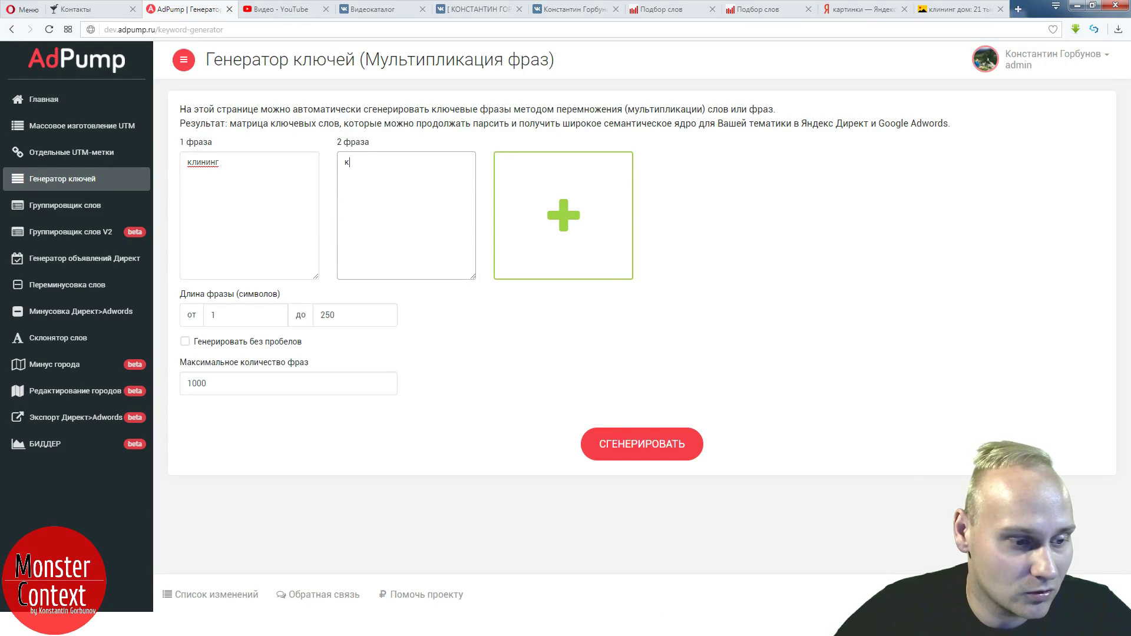
key("alt+Tab")
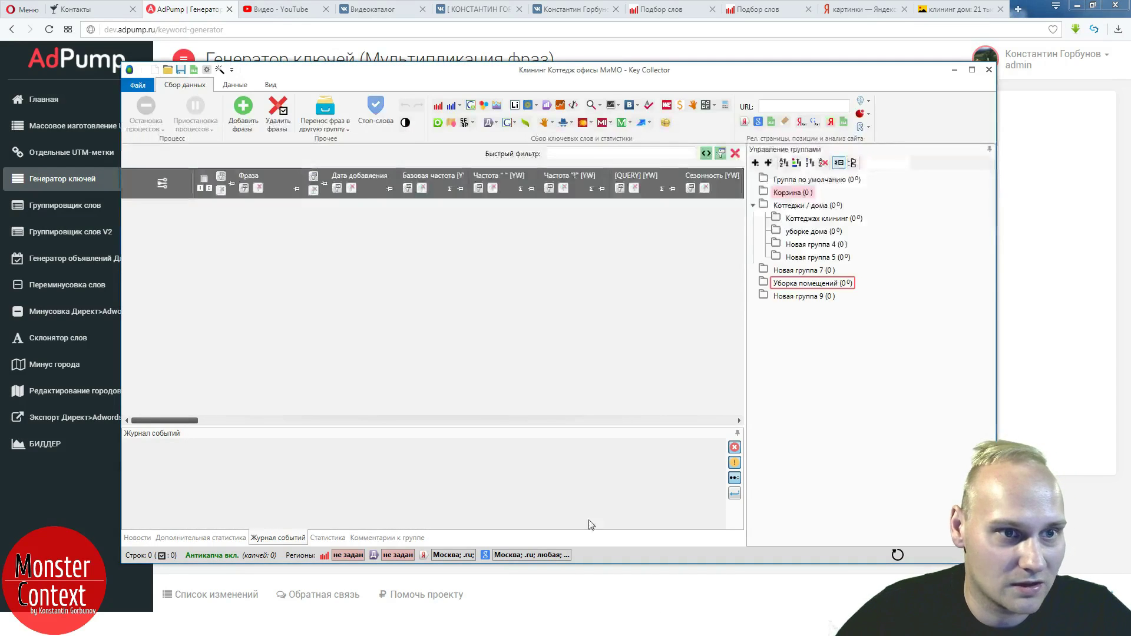
left_click(818, 218)
left_click(818, 218)
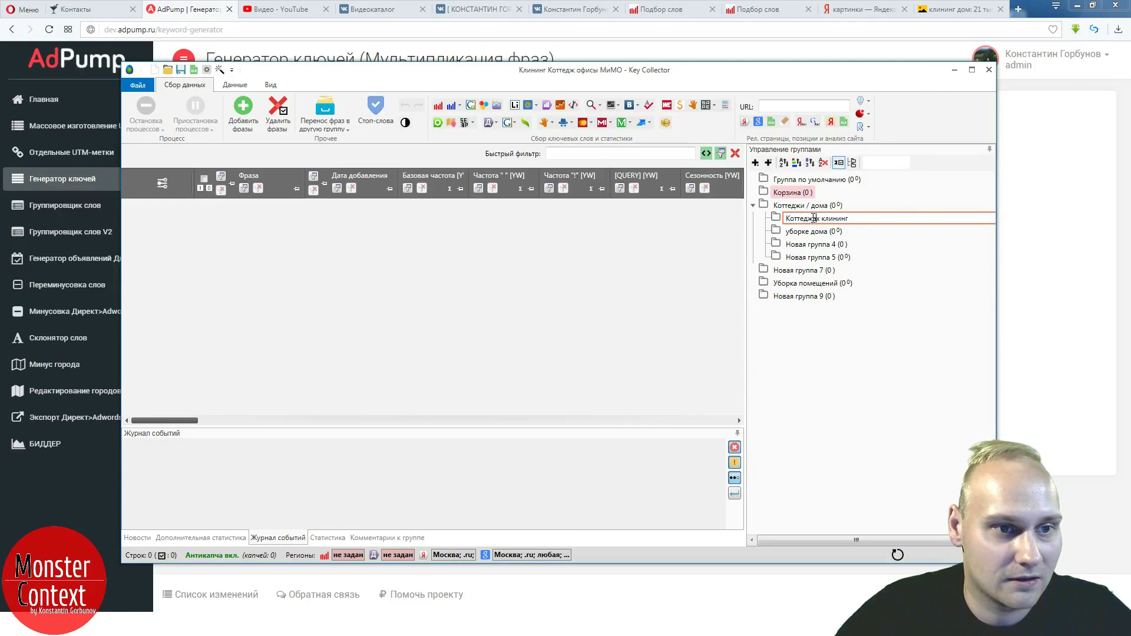
key("alt+Tab")
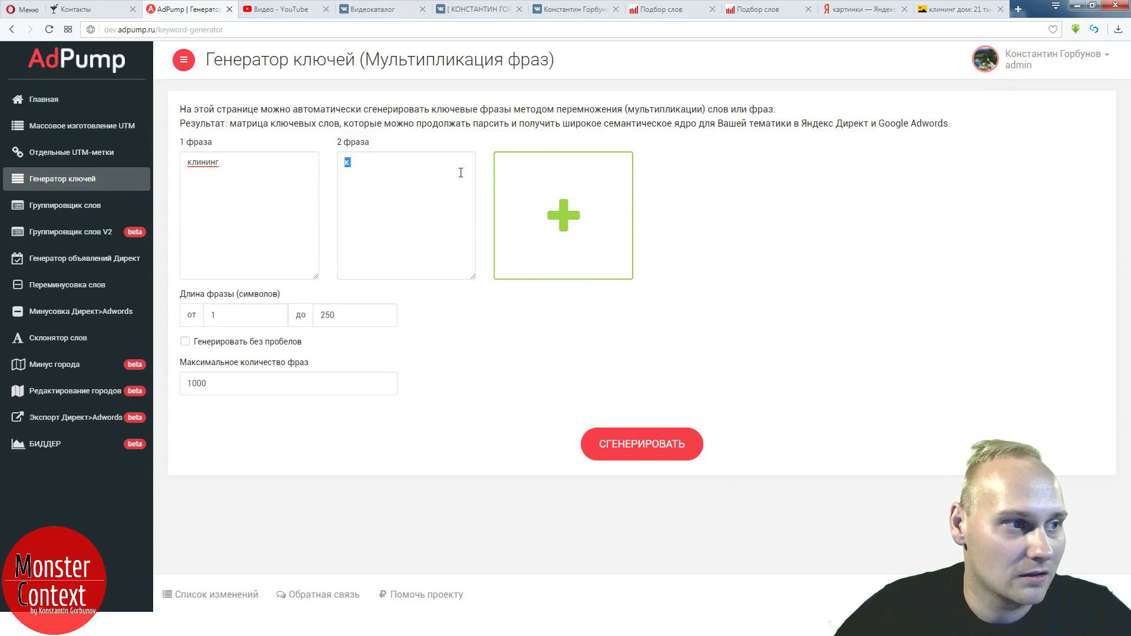
- Replace the contents of the "2 фраза" list with "Коттедж" and "дом" on separate lines
key("ctrl+a")
left_click(397, 177)
type("Коттедж")
key("ctrl+a")
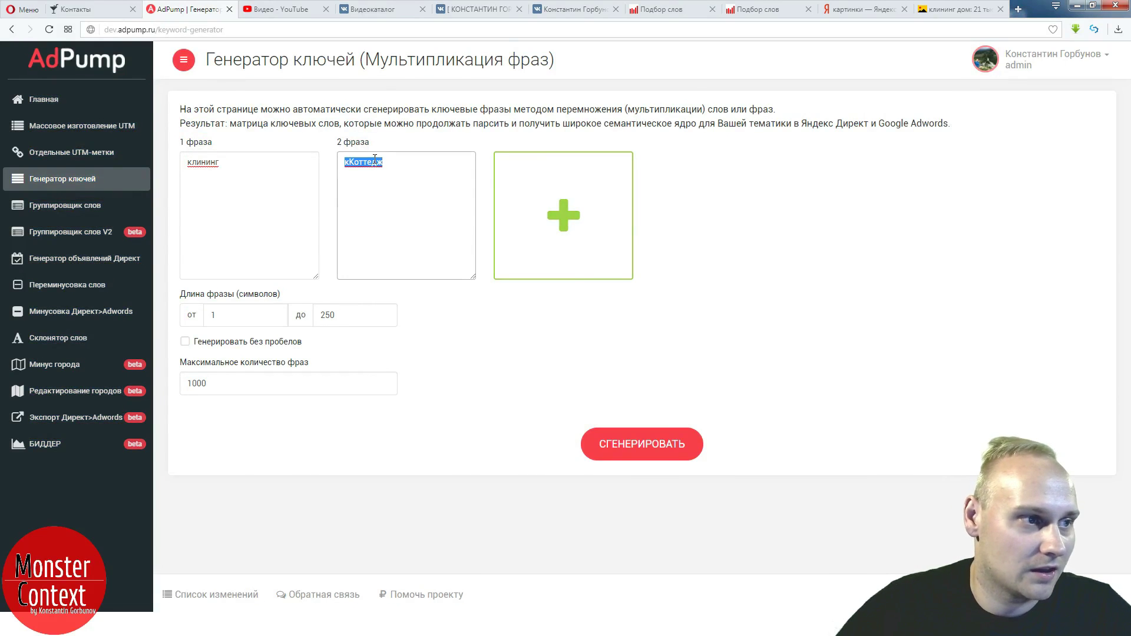
type("Коттедж")
key("Return")
type("дом")
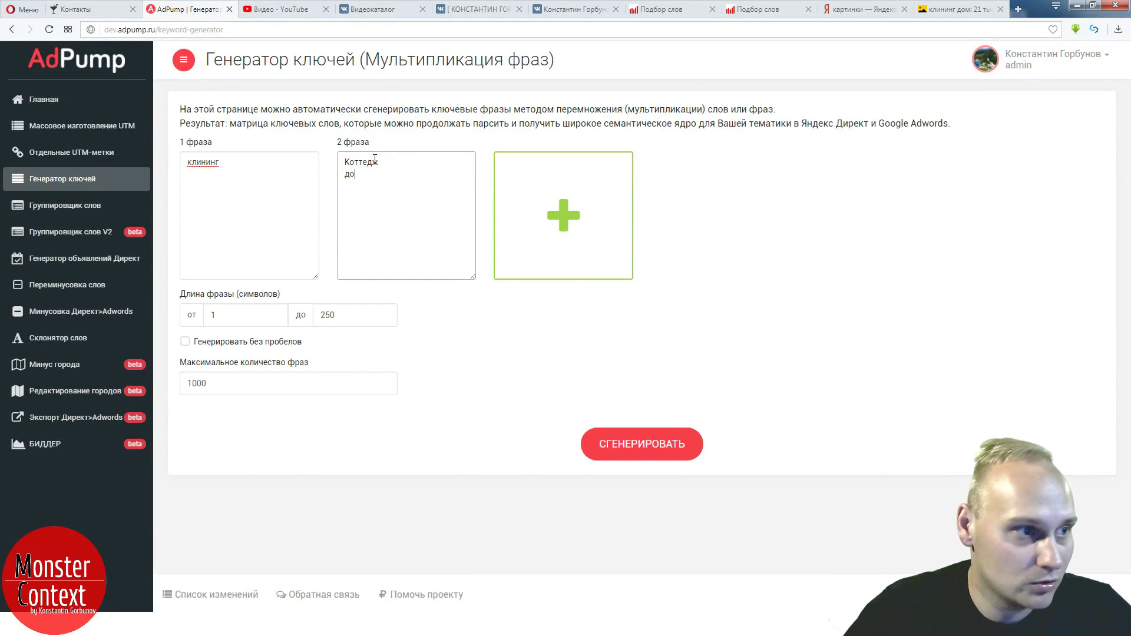
key("ctrl+a")
- Add "уборка" and "убрать" on separate lines below "клининг" in the "1 фраза" list
left_click(245, 165)
key("Return")
type("у")
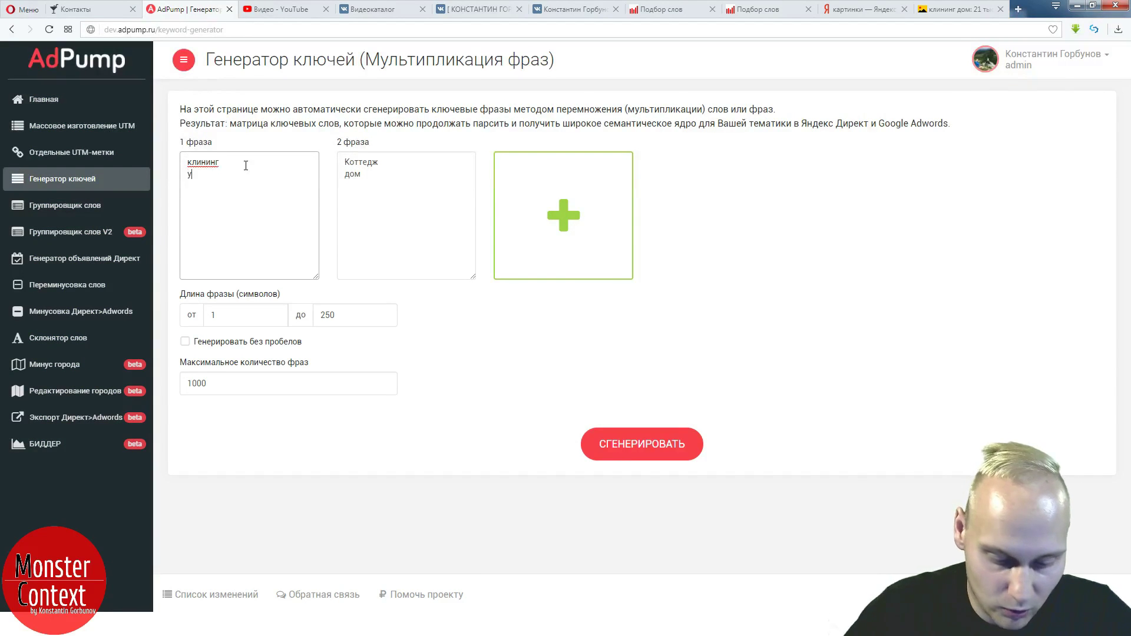
type("борка")
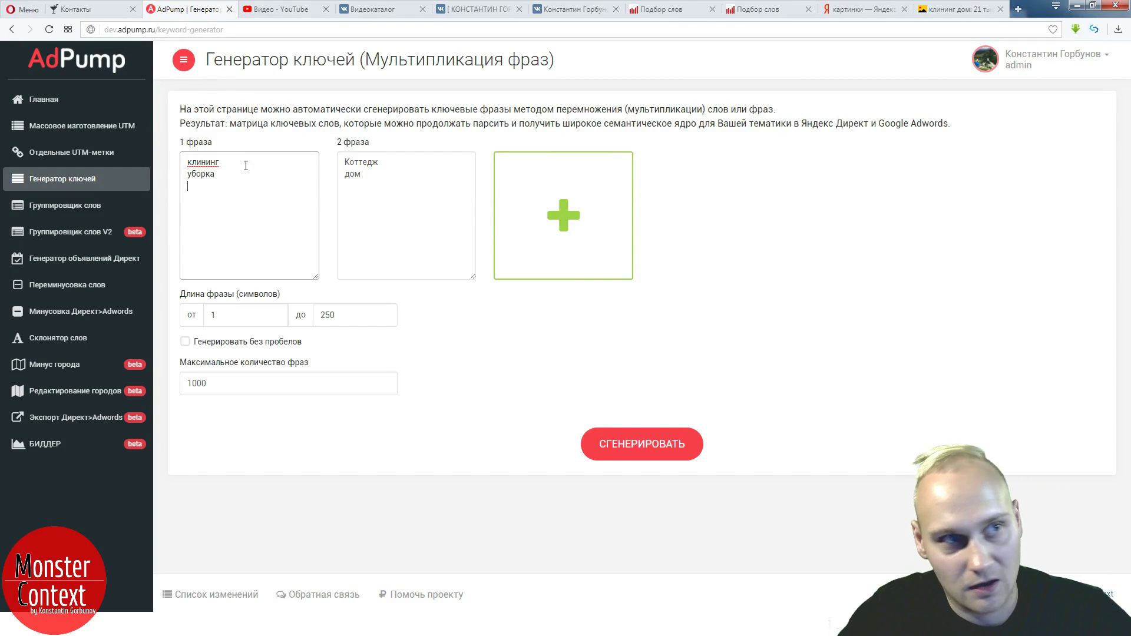
key("Return")
type("убрать")
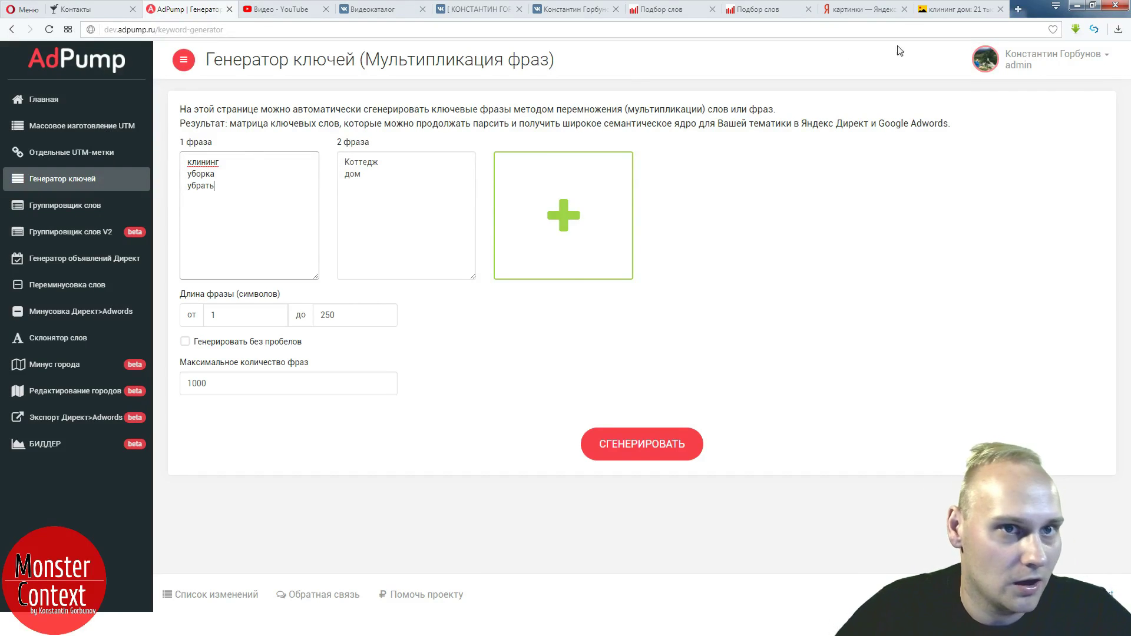
- Return to the Yandex image results, advance to the next image and copy "офиса" from its description
left_click(954, 10)
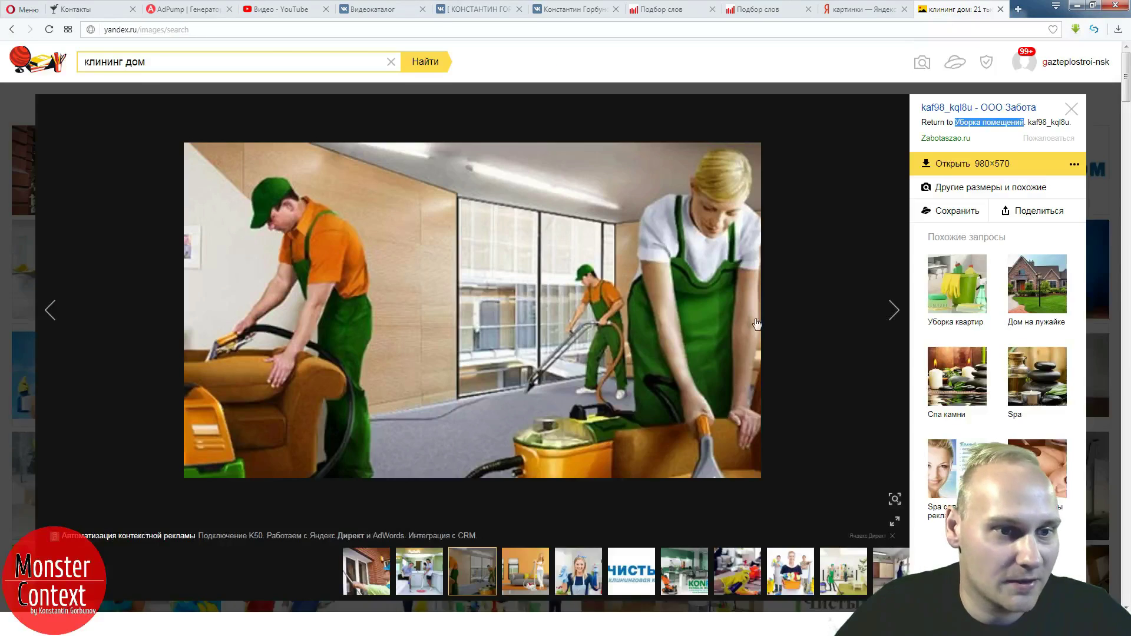
left_click(895, 317)
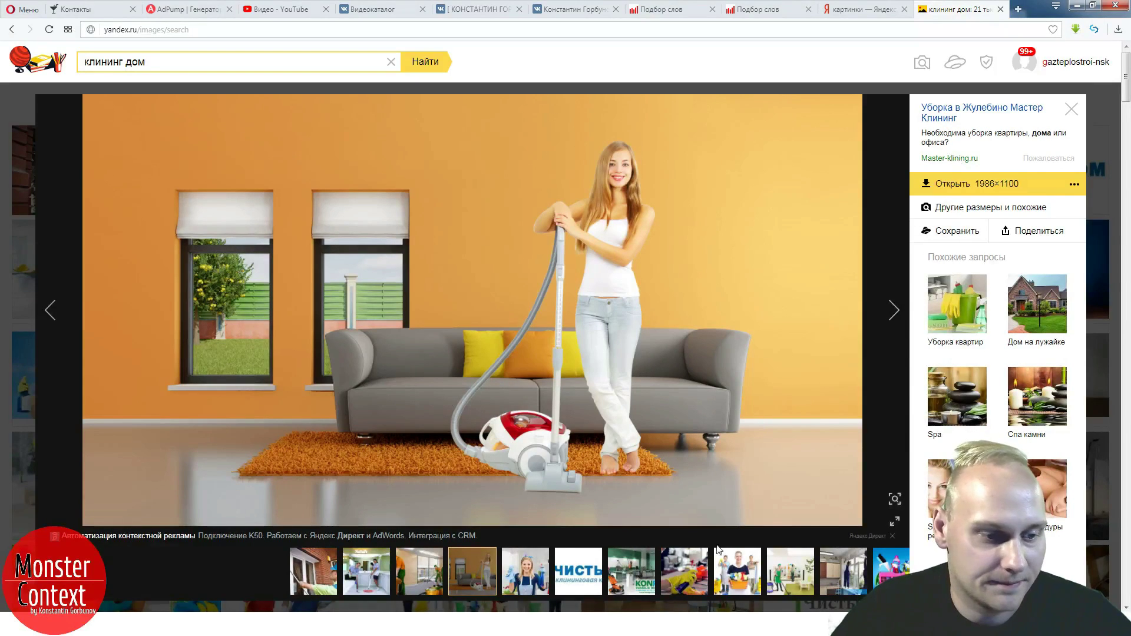
key("alt+Tab")
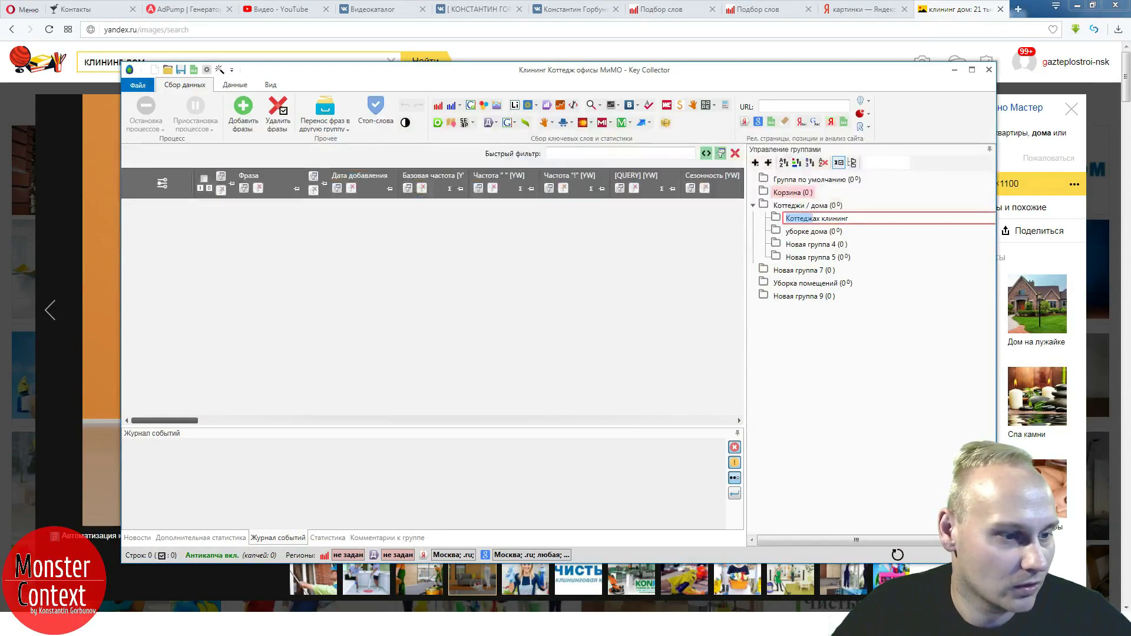
key("alt+Tab")
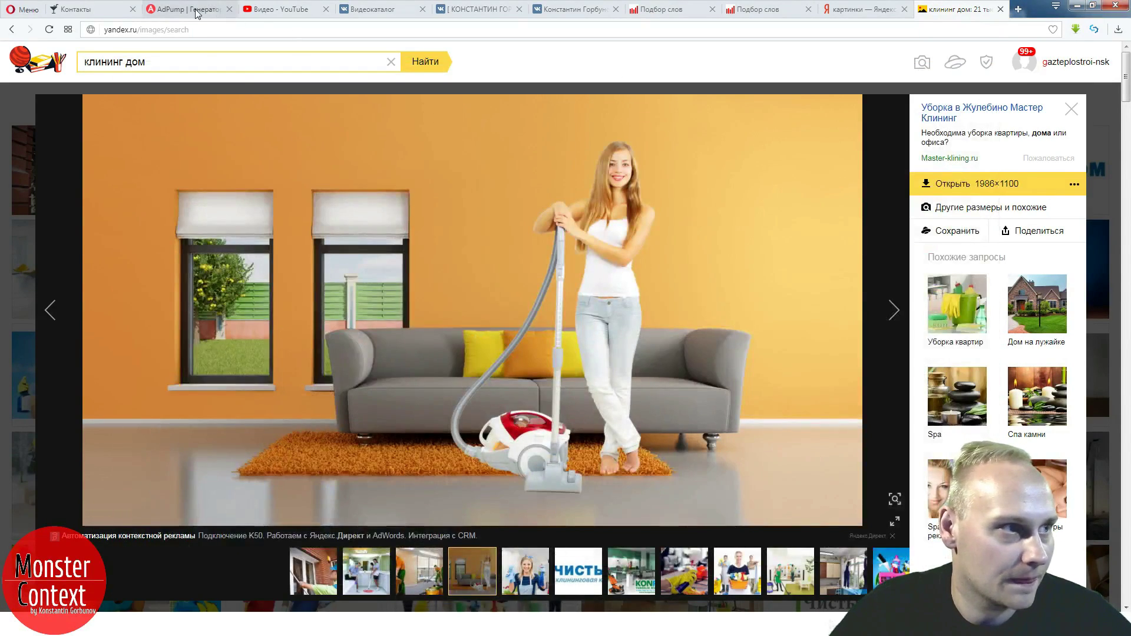
left_click(196, 12)
left_click(961, 10)
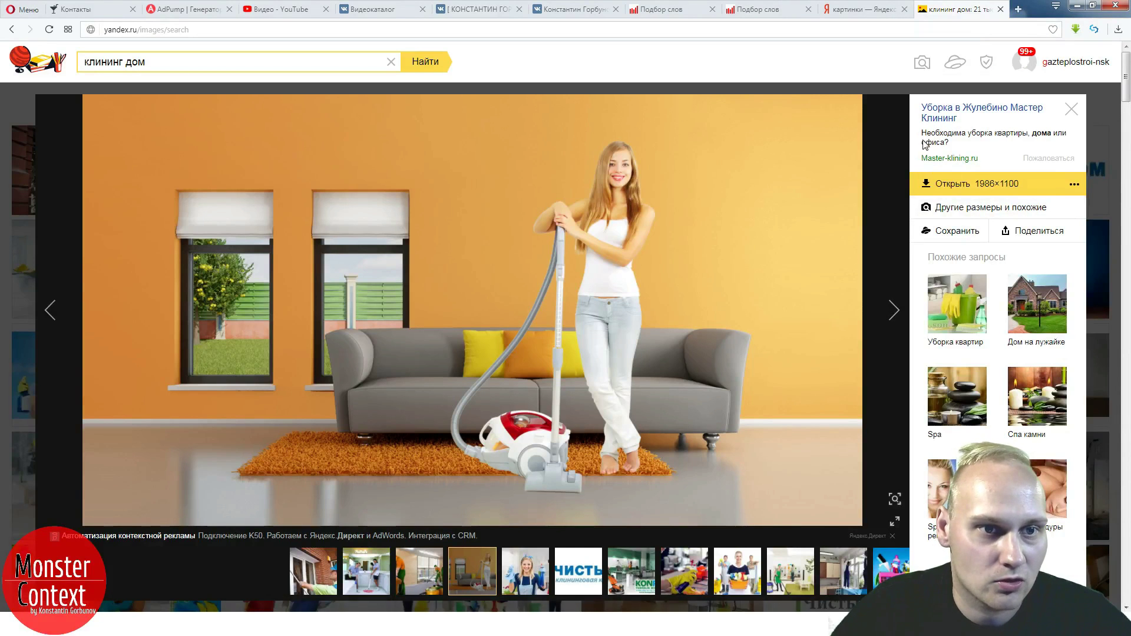
left_click_drag(921, 143, 944, 143)
key("ctrl+c")
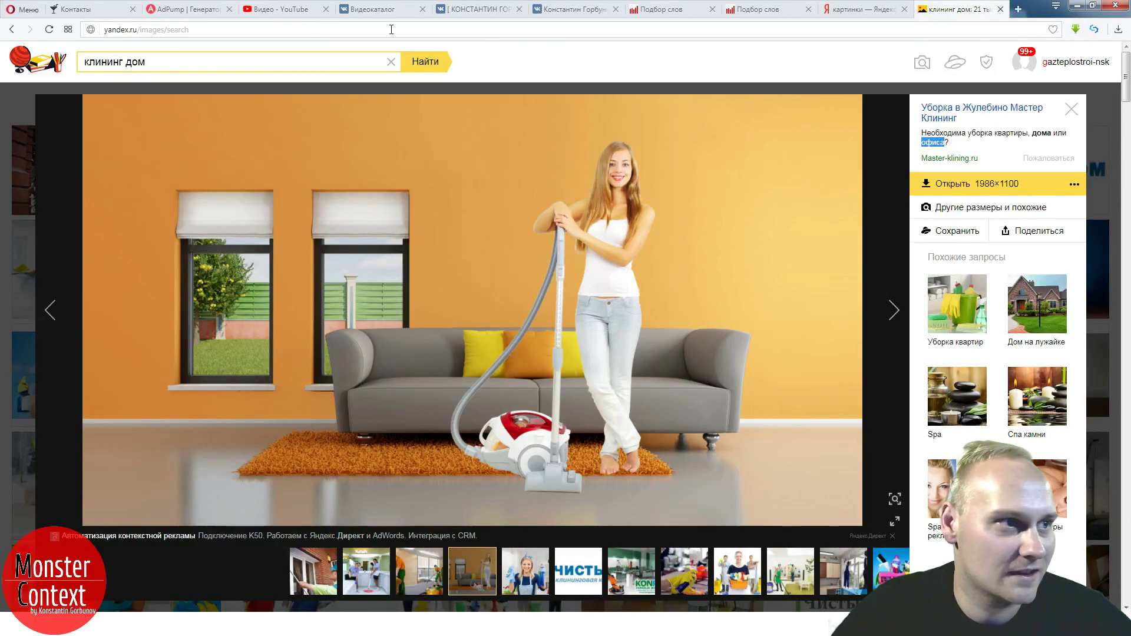
- Switch back to AdPump and add the copied word "офиса" below "дом" in the "2 фраза" list
left_click(198, 10)
left_click(407, 198)
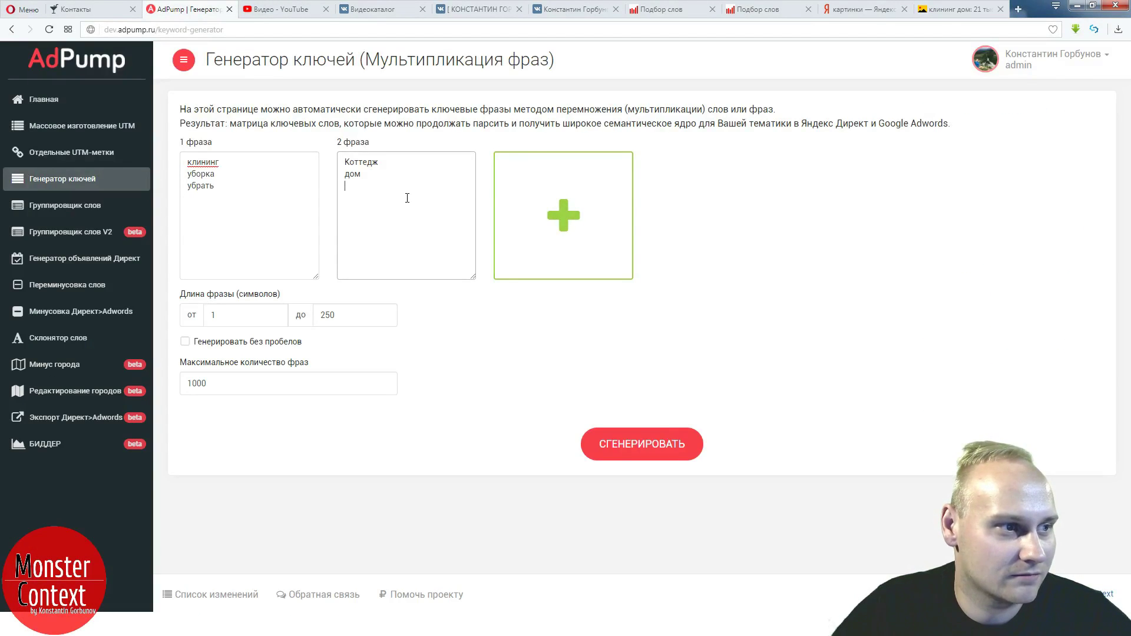
key("ctrl+v")
left_click(382, 176)
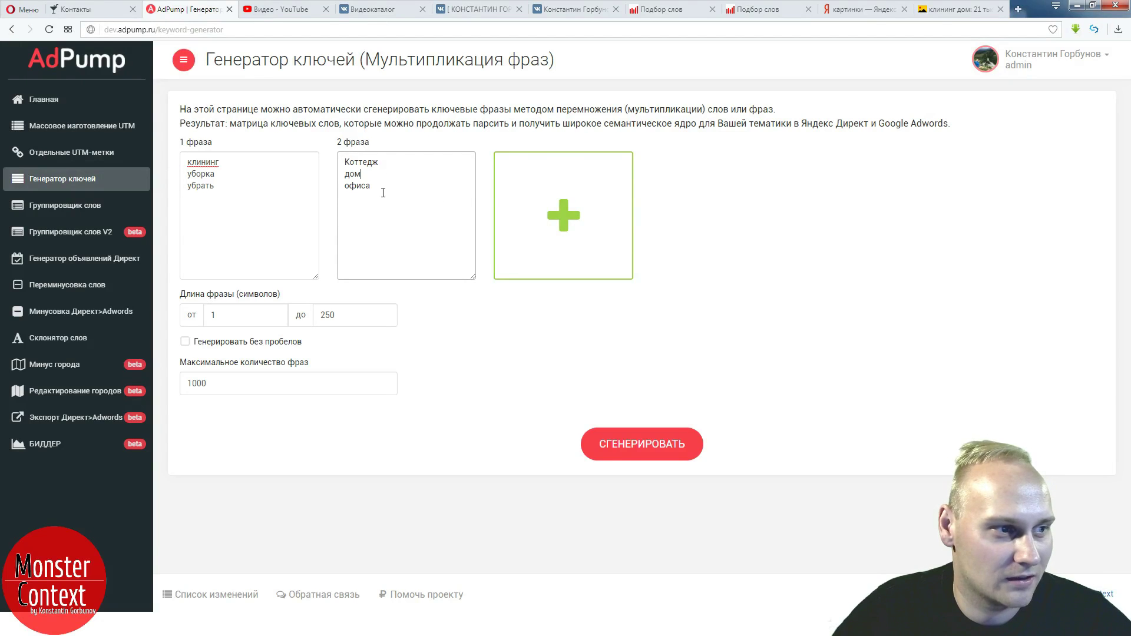
- Return to the Yandex image results, advance four images to the Service Cleaning result and copy "клининговая" from its description
left_click(958, 9)
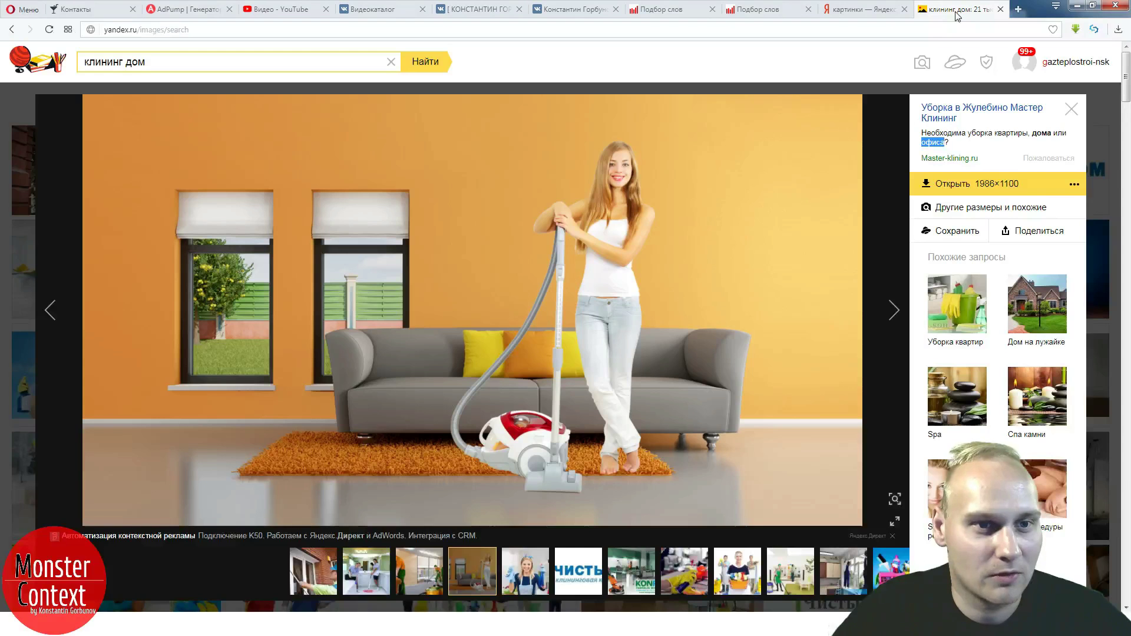
left_click(889, 317)
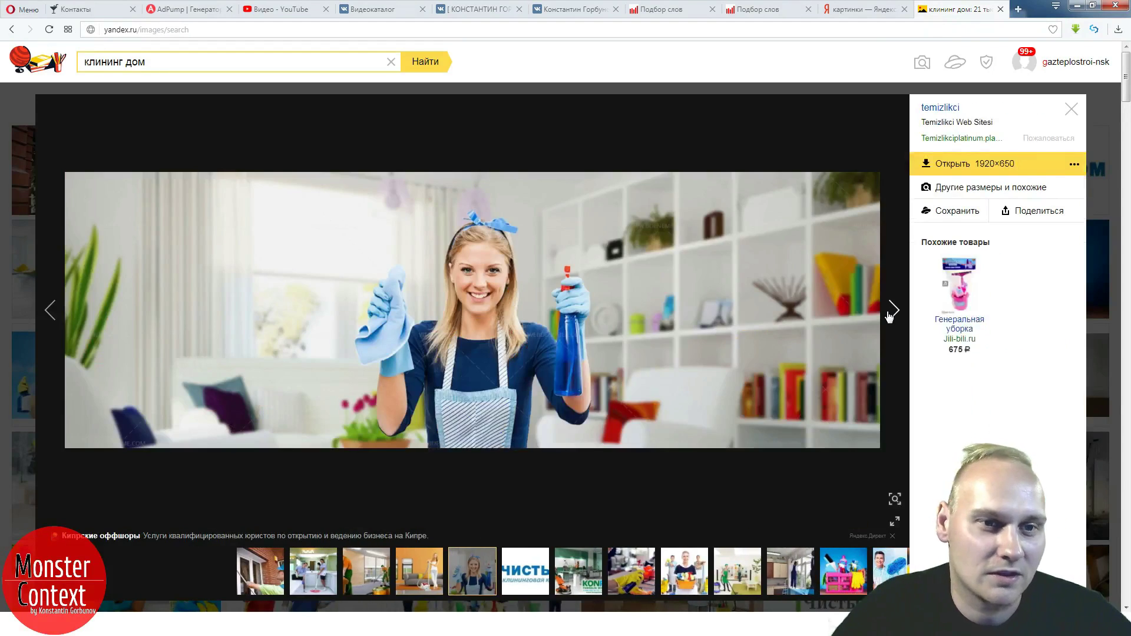
left_click(890, 317)
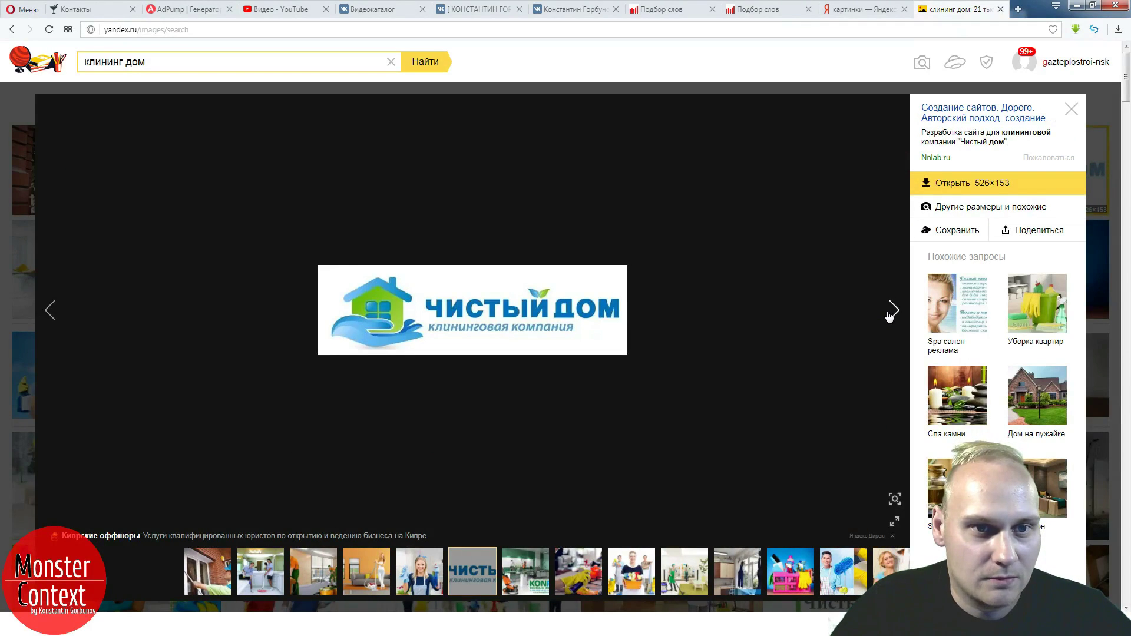
left_click(889, 317)
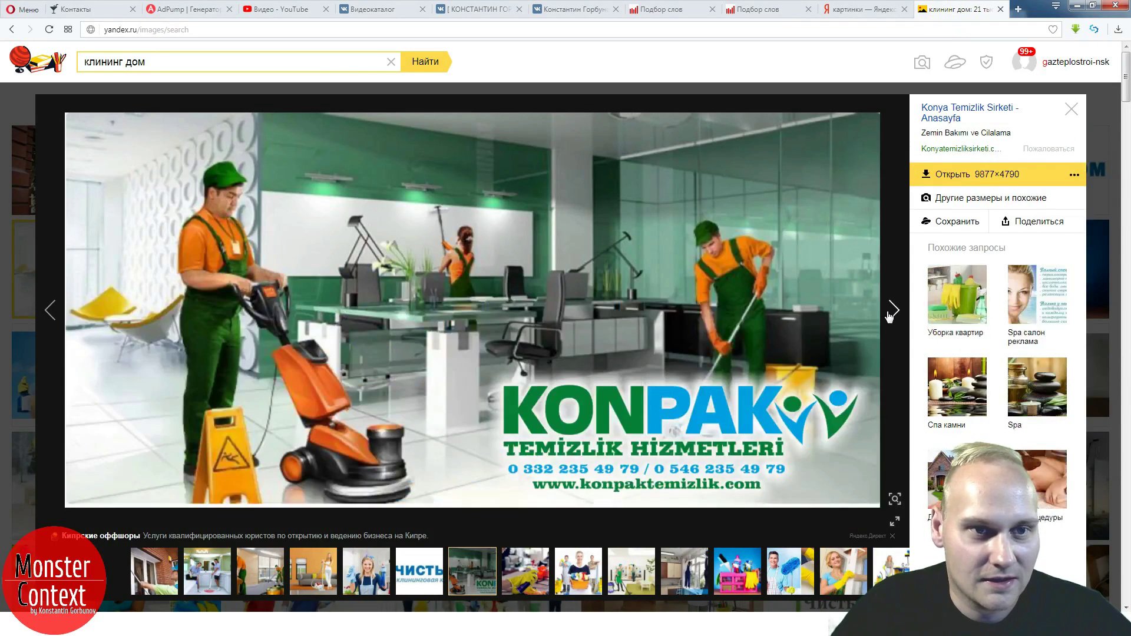
left_click(889, 317)
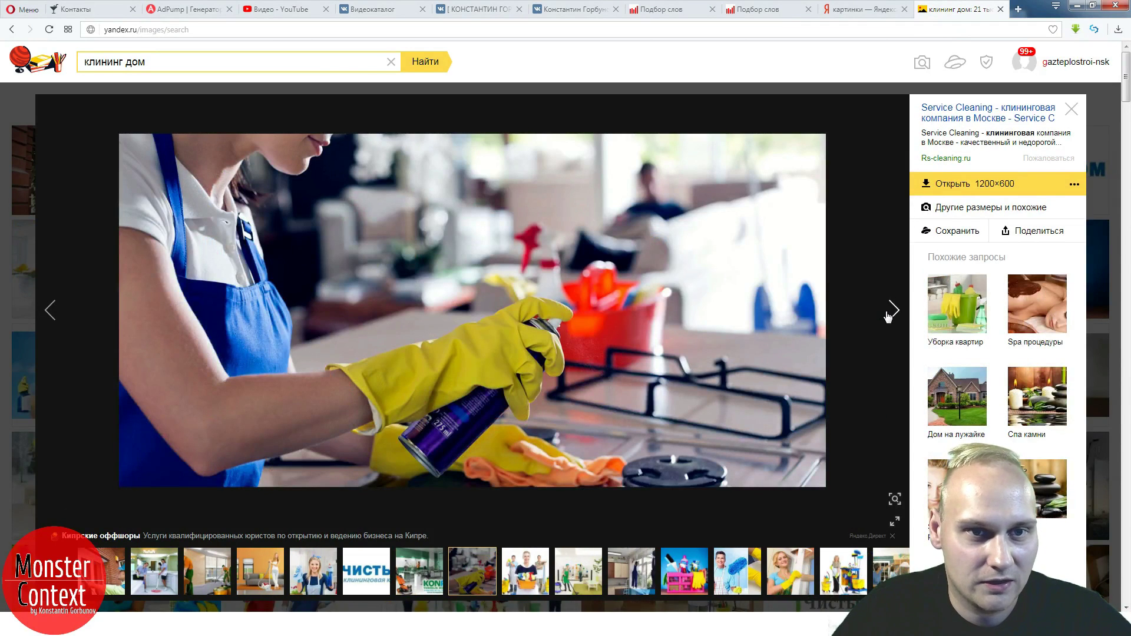
left_click_drag(987, 135, 1036, 135)
key("ctrl+c")
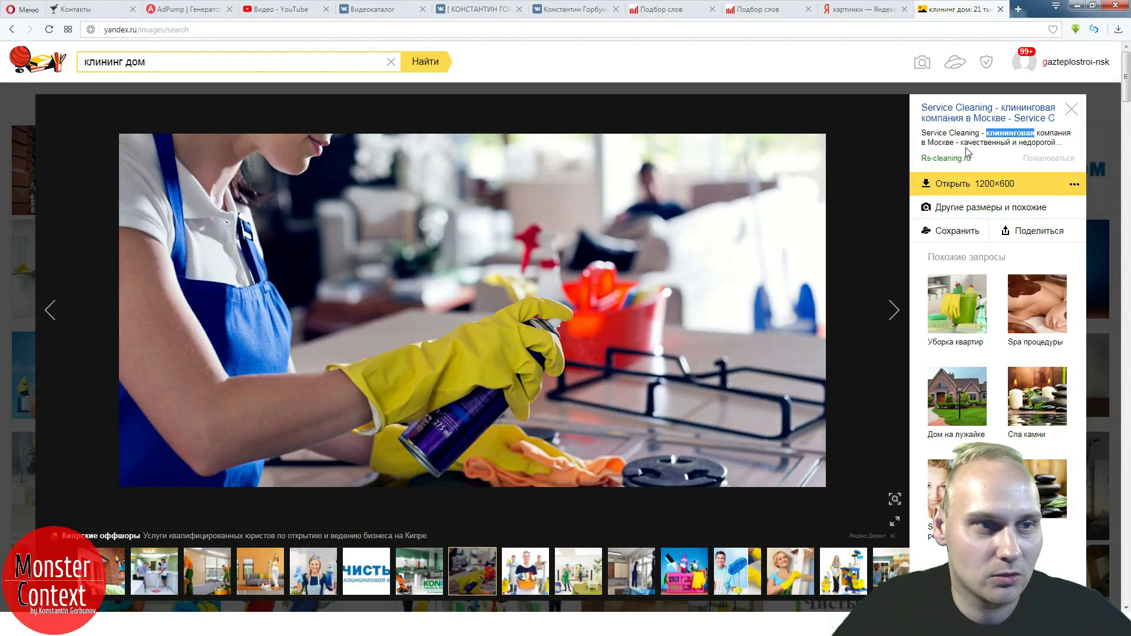
- Switch back to AdPump and insert the copied word "клининговая" on a new line below "клининг" in the "1 фраза" list
left_click(187, 9)
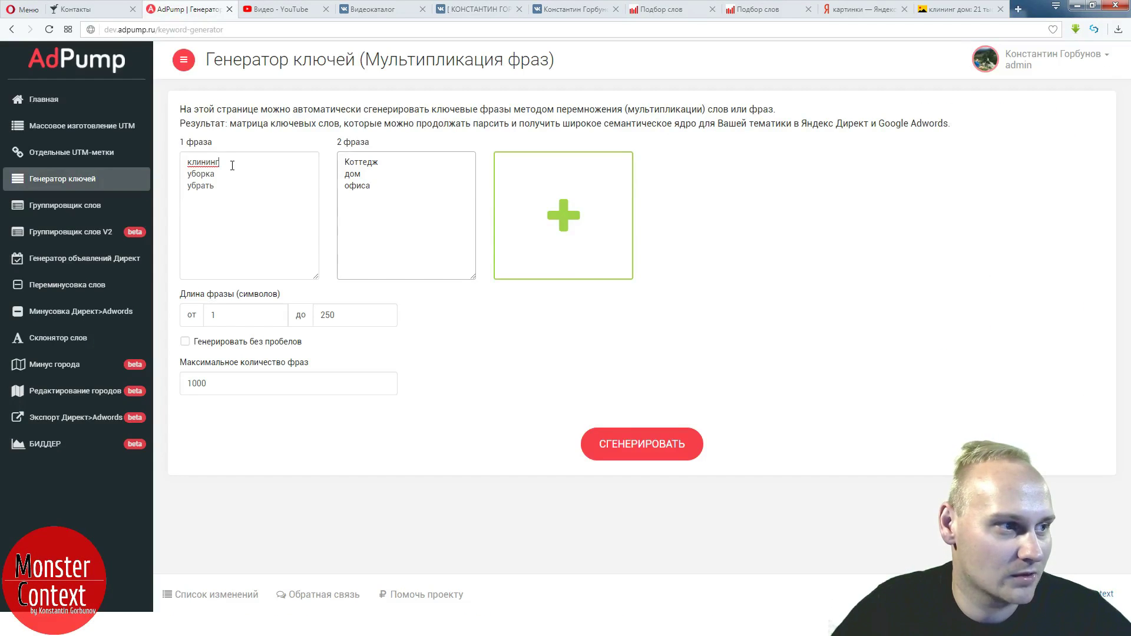
left_click(235, 164)
key("Return")
key("ctrl+v")
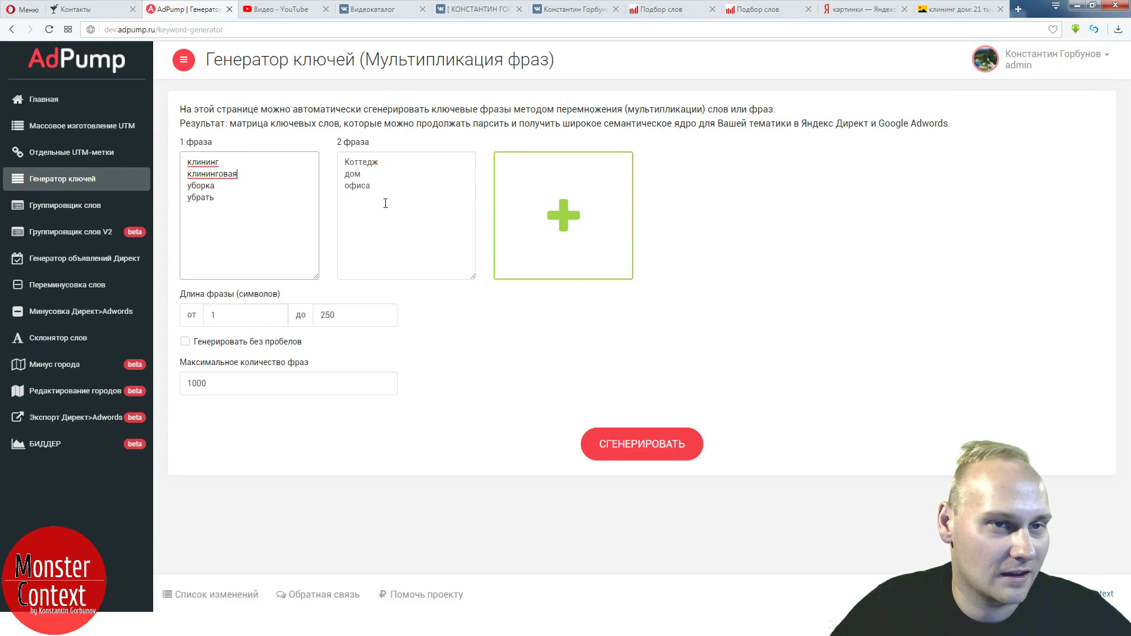
- Return to the Yandex image results for "клининг дом" and examine the following images' titles and descriptions for new keyword words
left_click(953, 15)
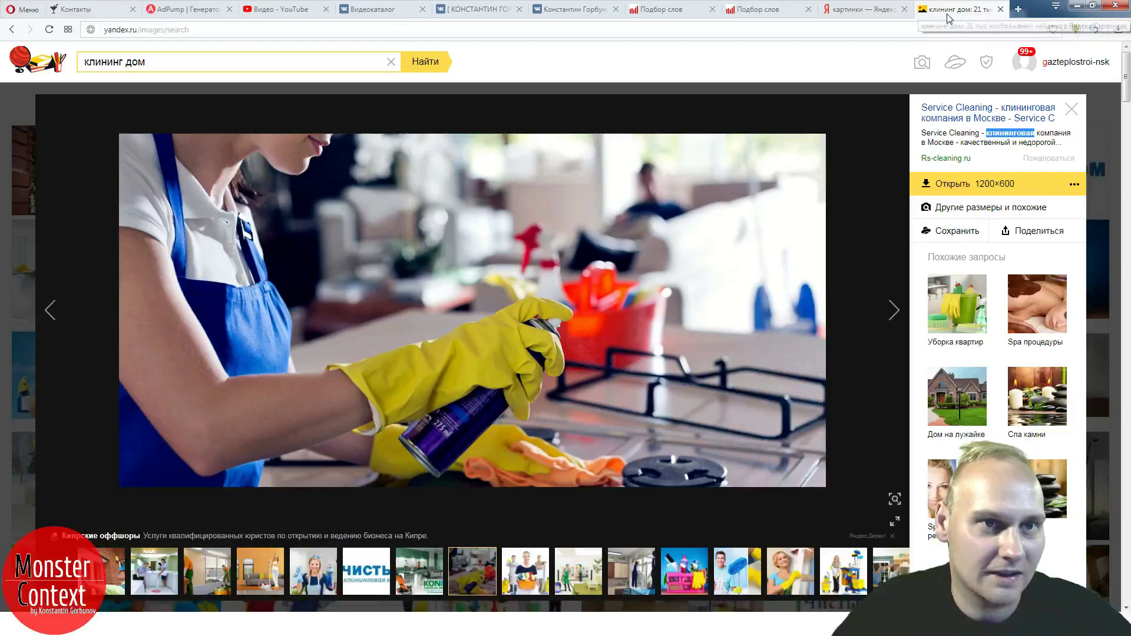
left_click(887, 321)
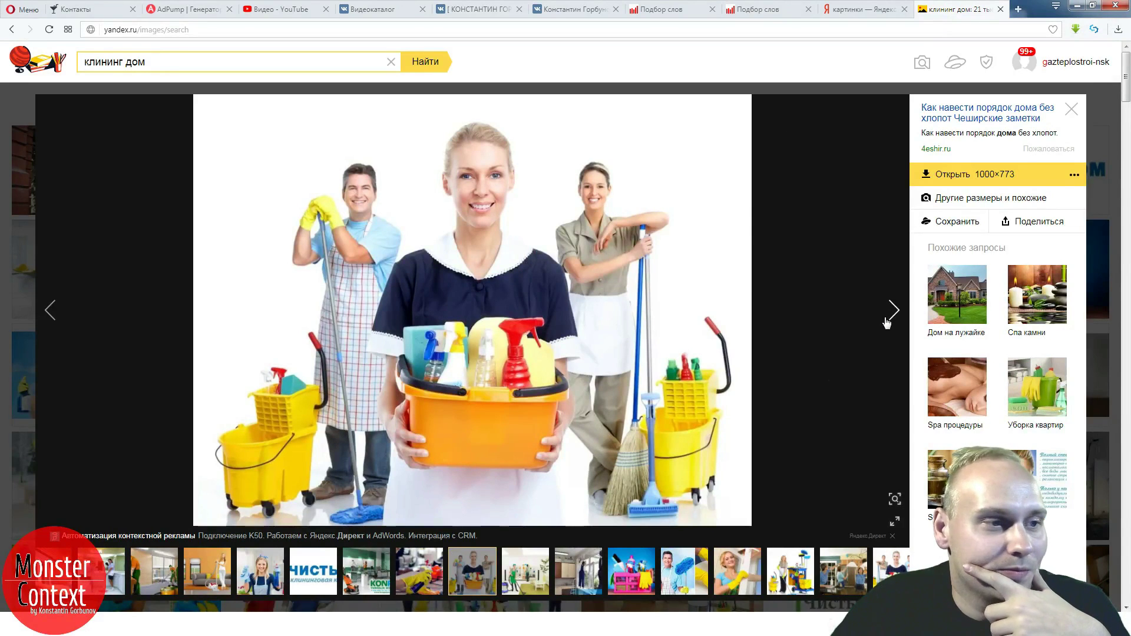
left_click(886, 322)
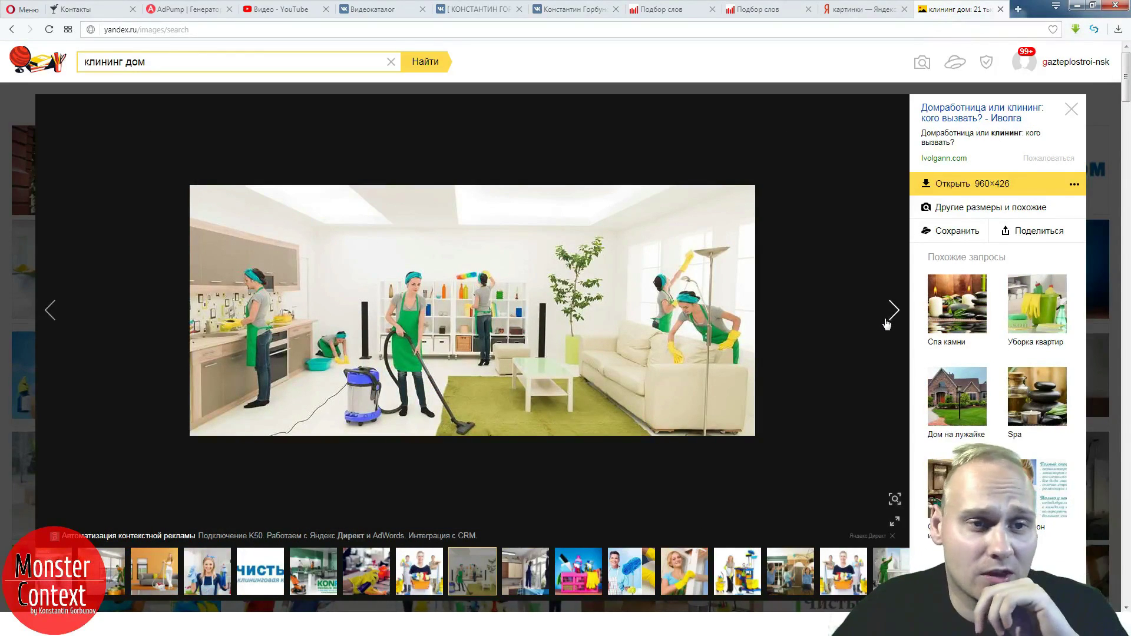
left_click(887, 322)
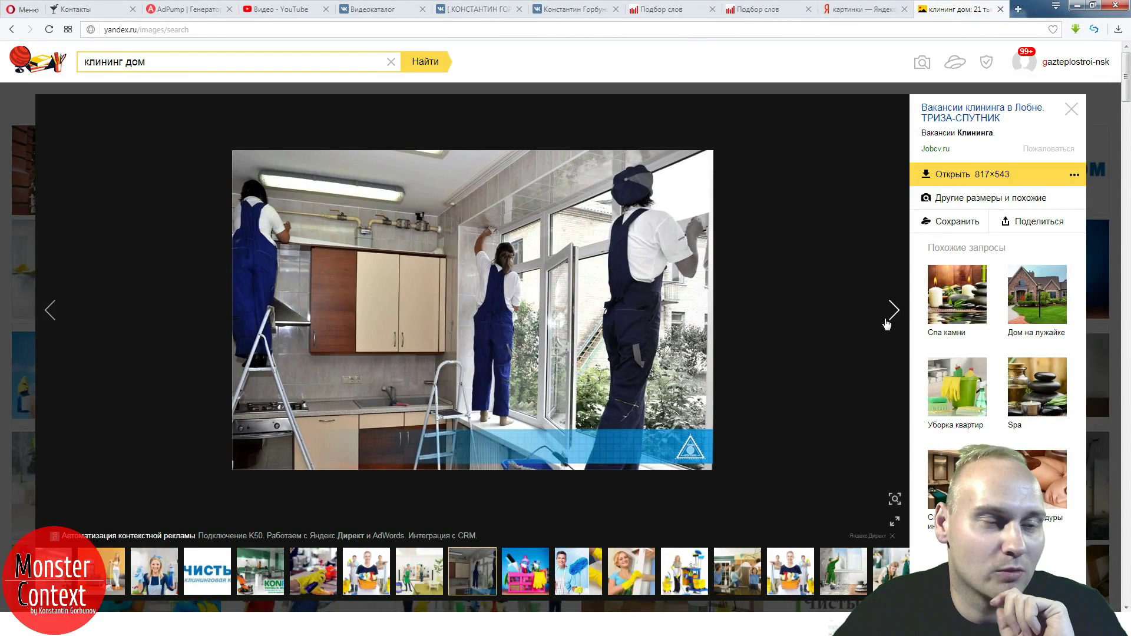
left_click(886, 323)
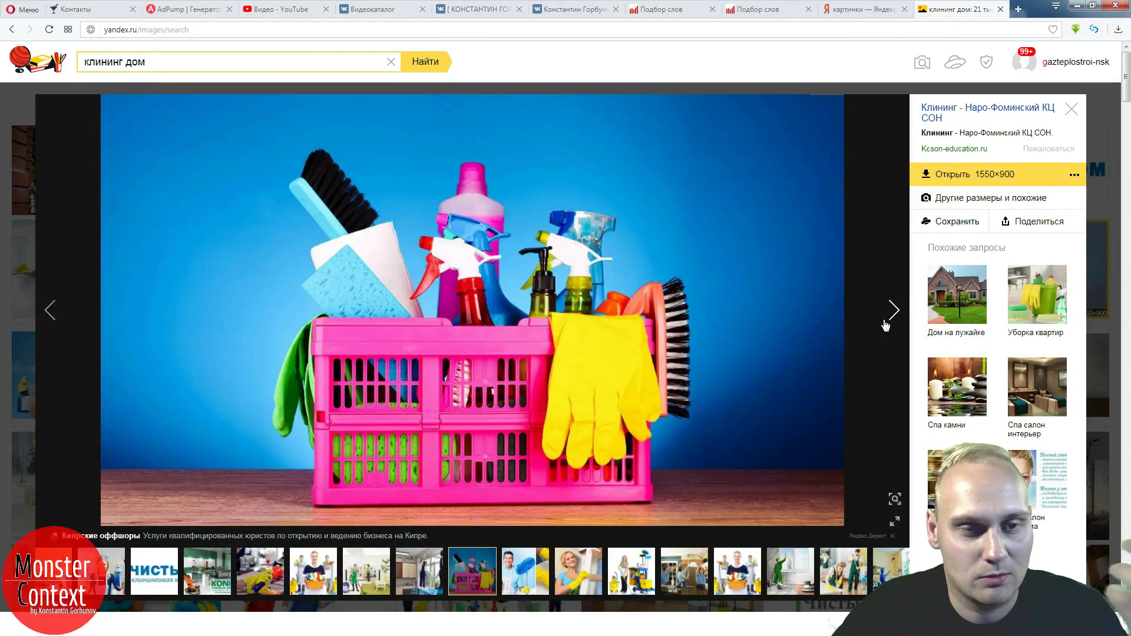
left_click(887, 323)
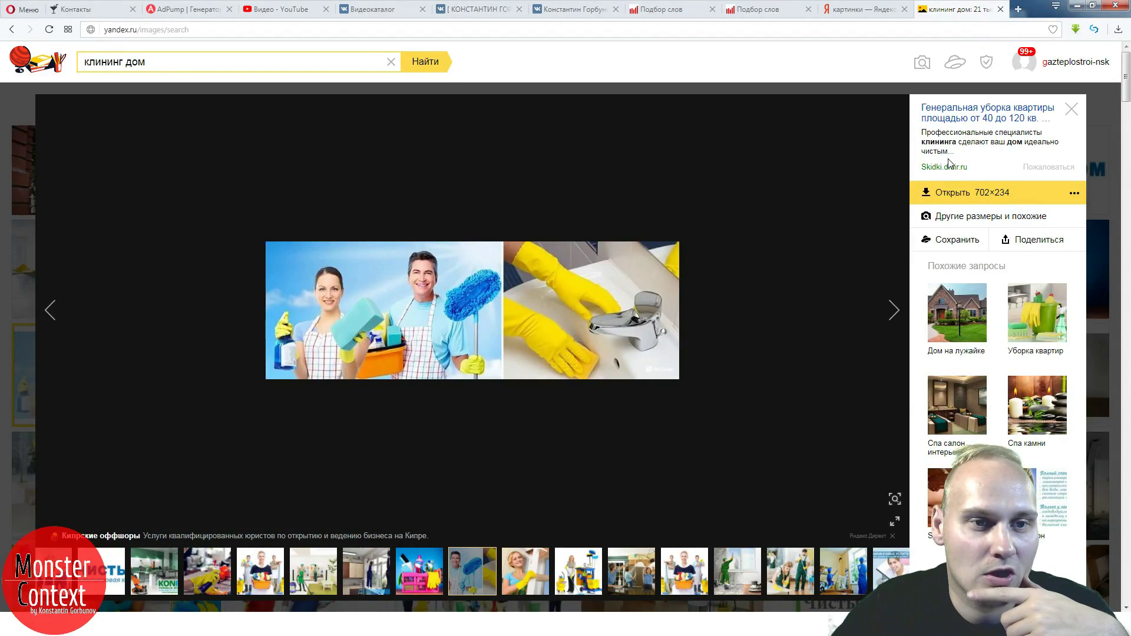
left_click(893, 317)
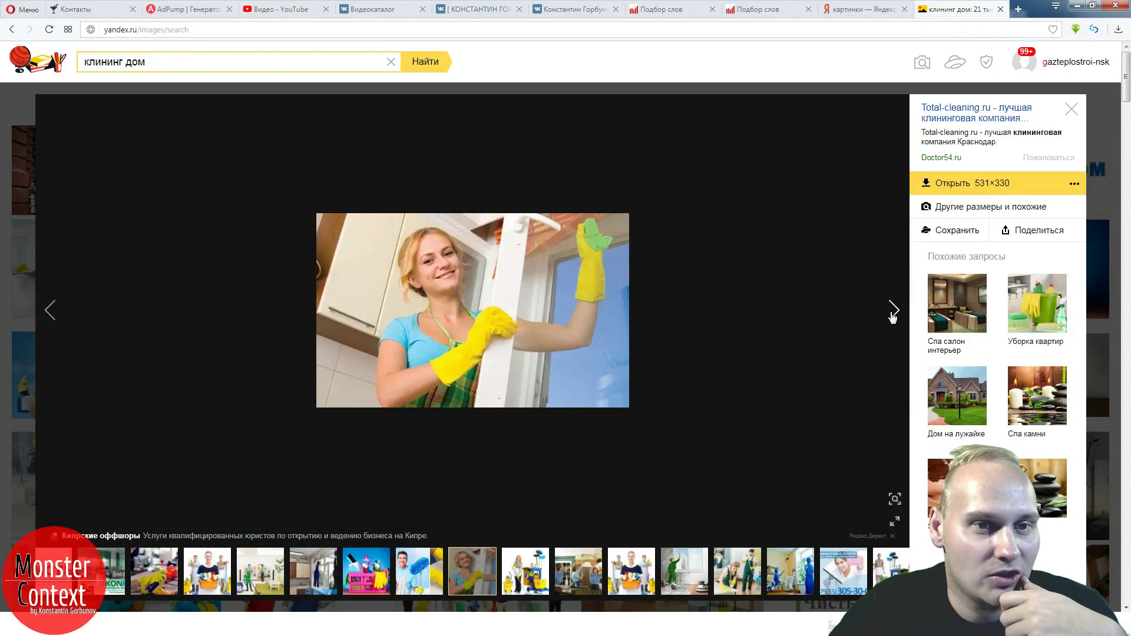
left_click(892, 317)
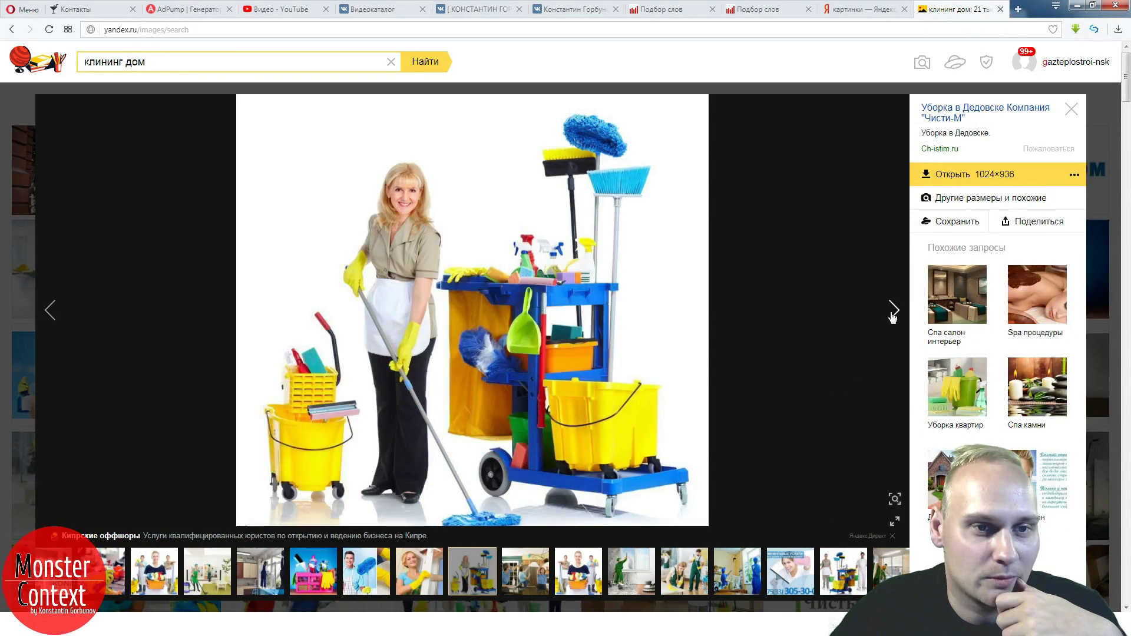
left_click(892, 317)
left_click(892, 316)
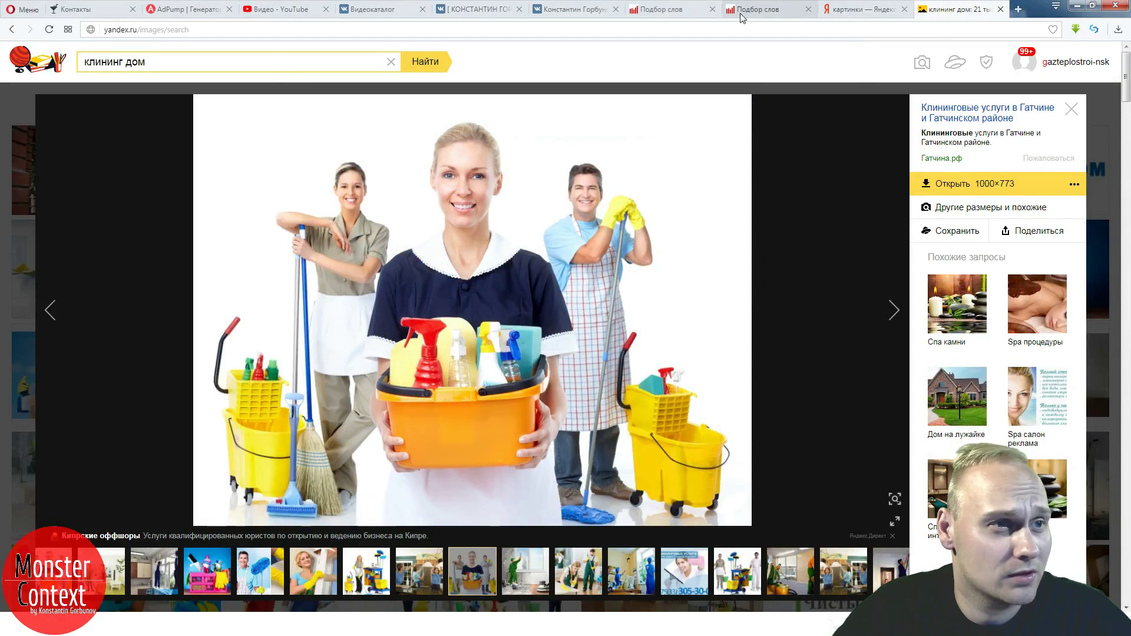
- Close the spare "картинки — Яндекс" page, switch to AdPump and copy "убрать" from the "1 фраза" list
left_click(905, 9)
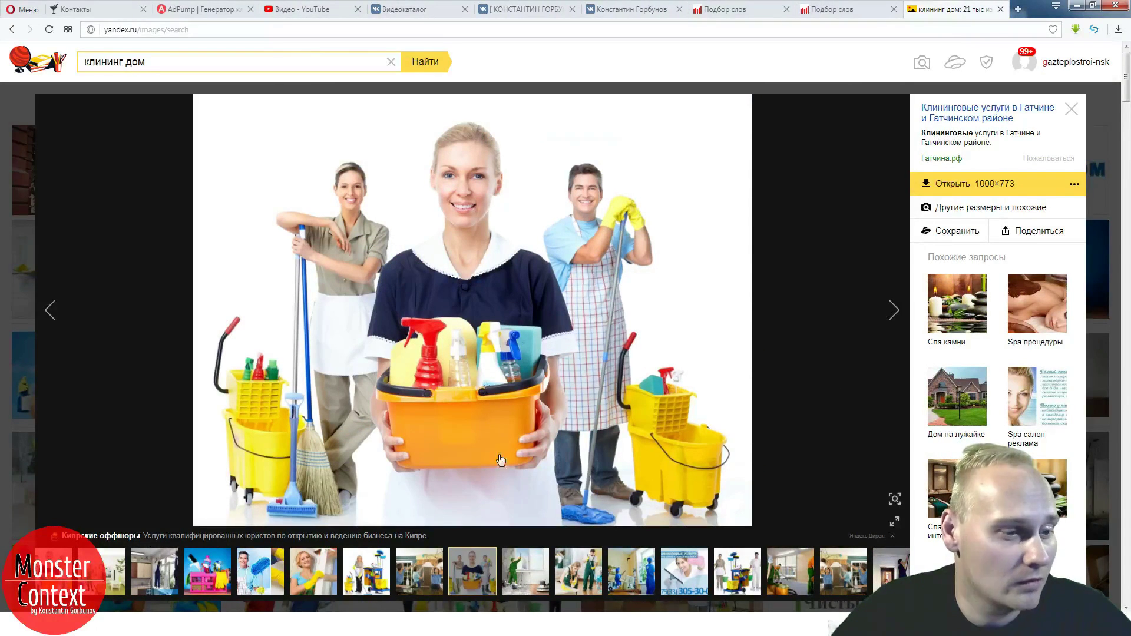
left_click(187, 10)
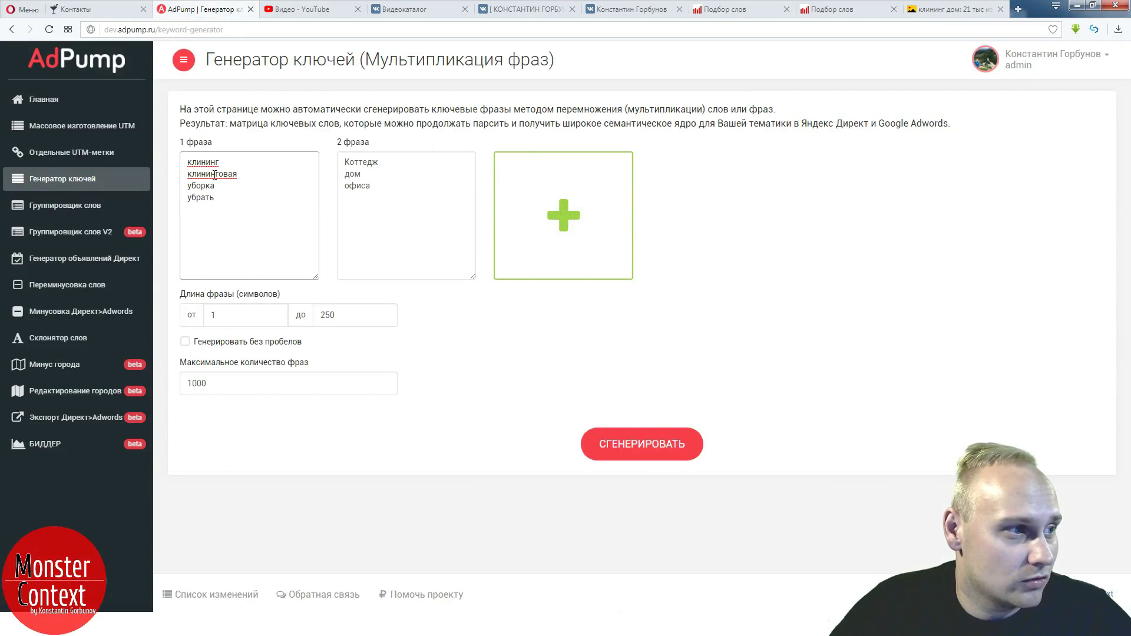
left_click_drag(218, 200, 188, 201)
key("ctrl+c")
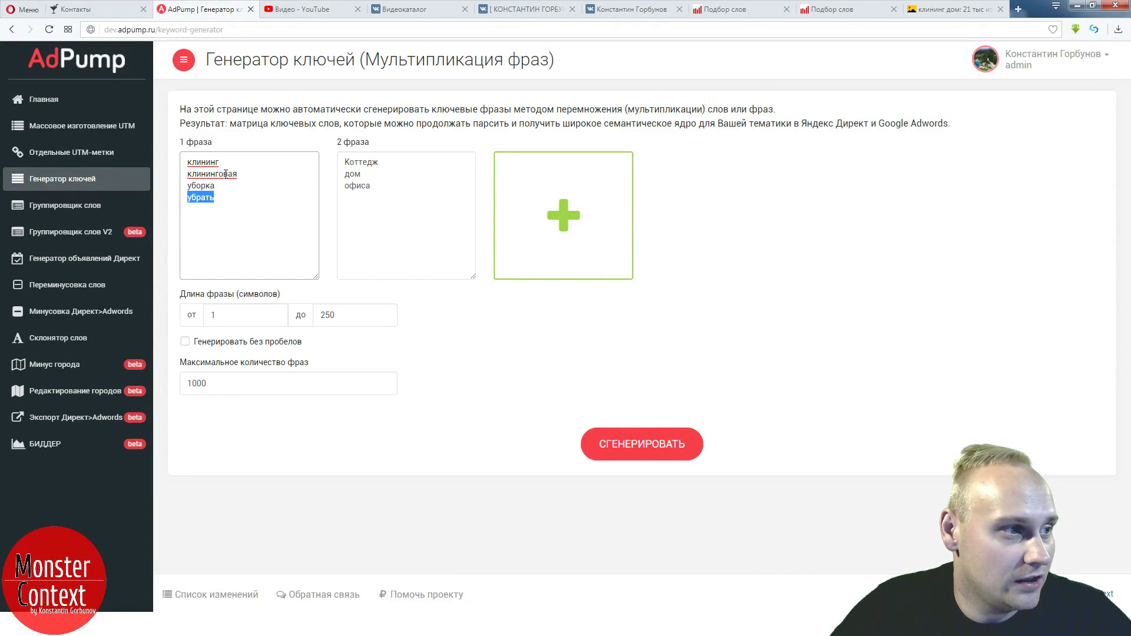
- Switch to Yandex Images, search for "убрать коттедж" using the copied word, and open the first image
left_click(946, 10)
left_click(245, 62)
key("ctrl+a")
key("ctrl+v")
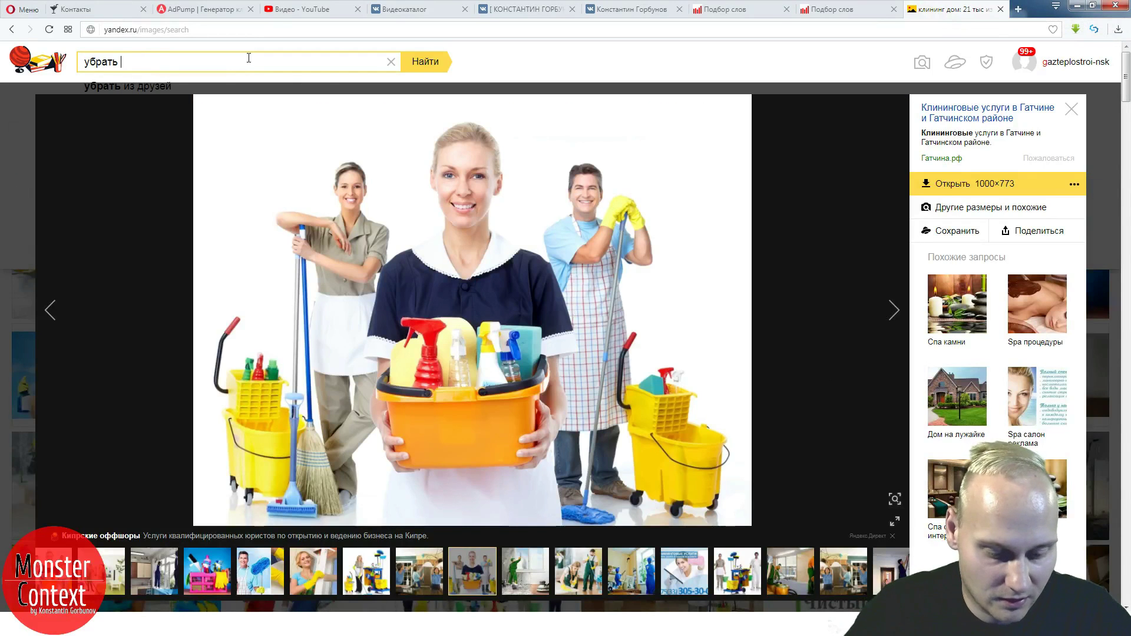
type("кл")
key("BackSpace")
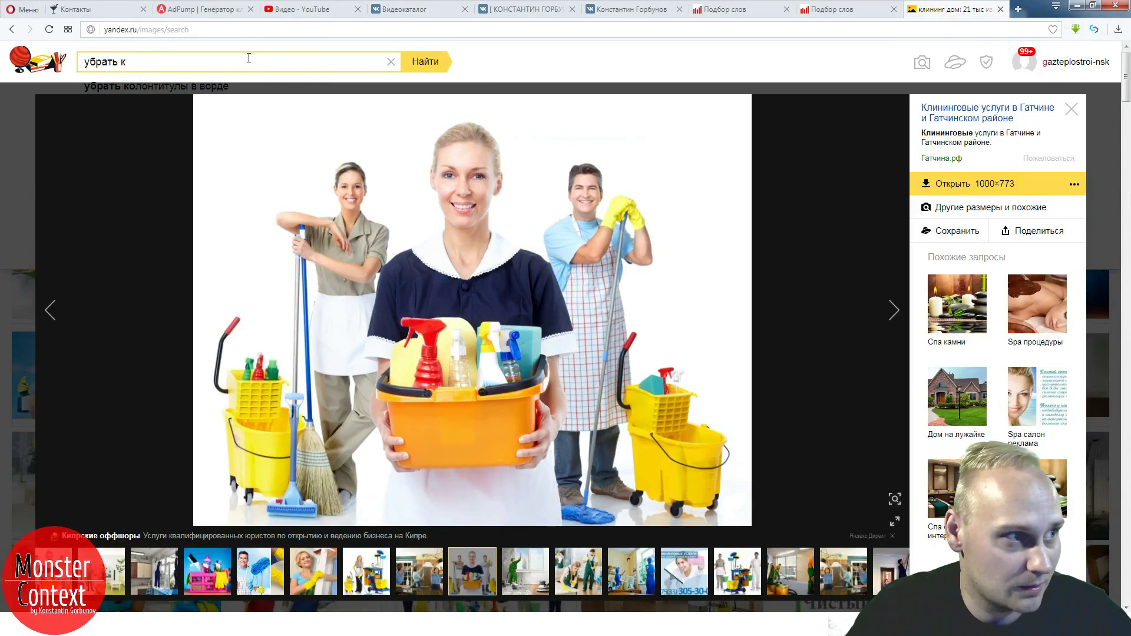
type("оттедж")
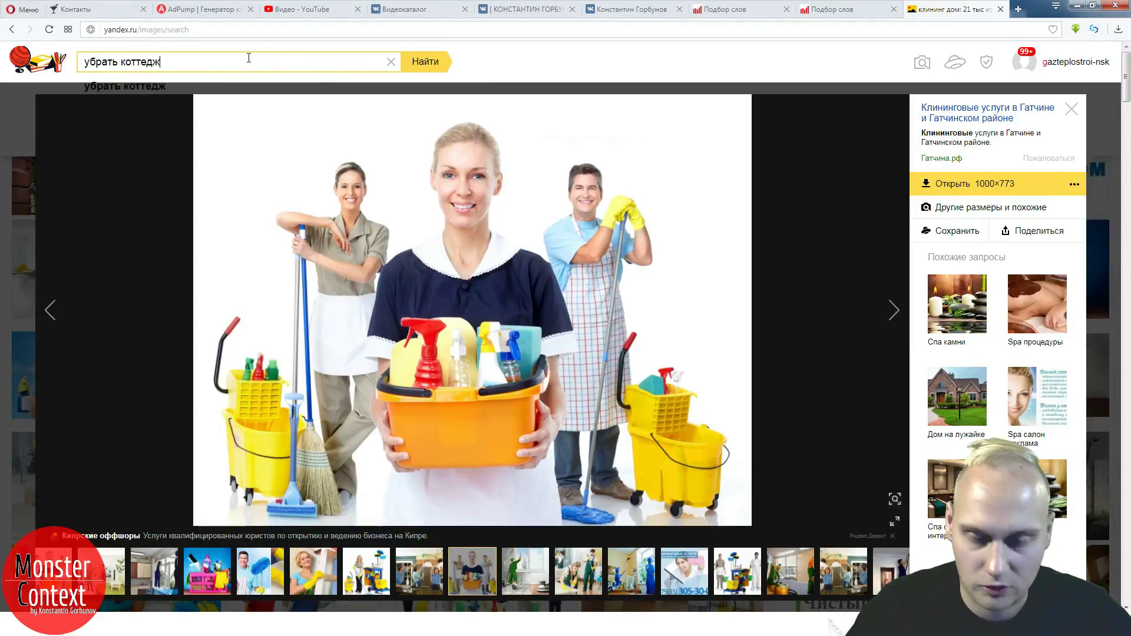
key("Return")
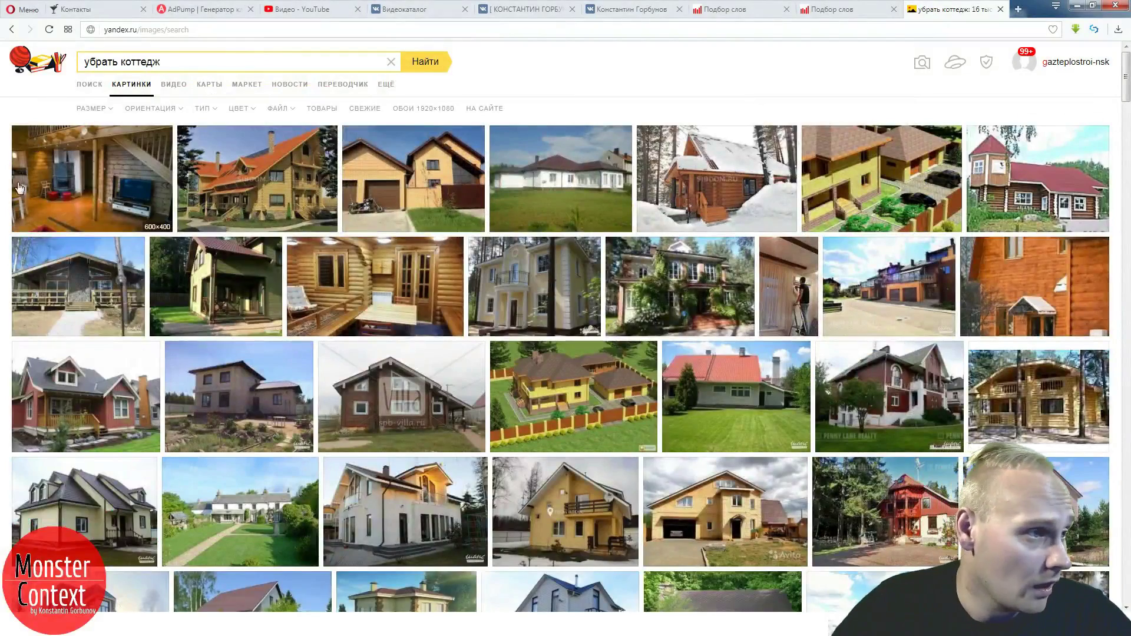
left_click(148, 196)
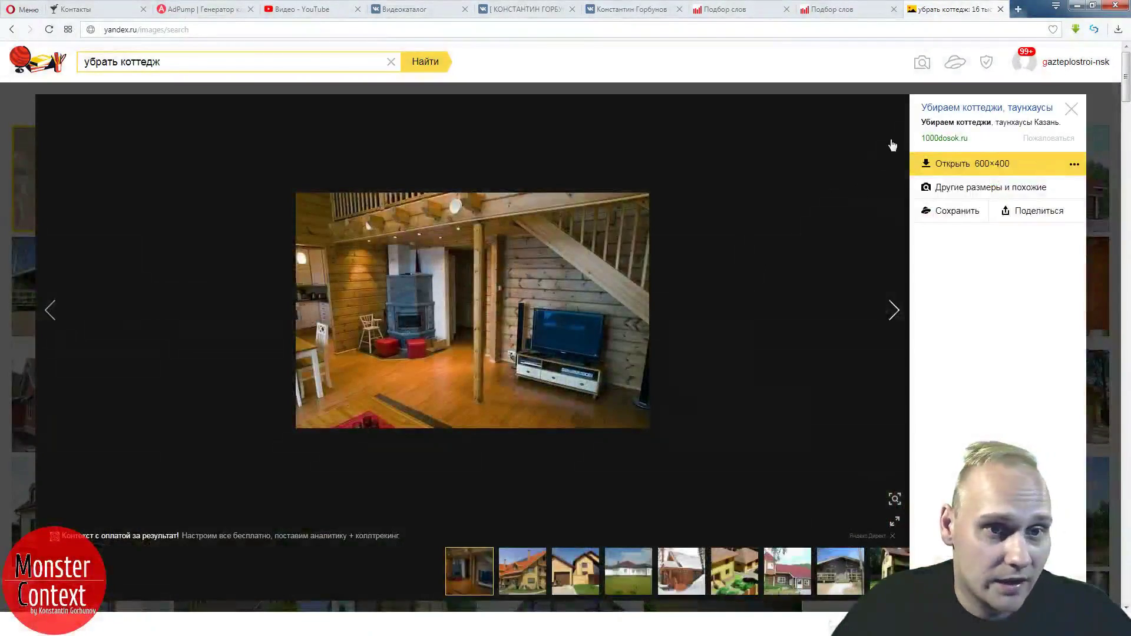
- Copy "Убираем" from the image description and look up its query statistics in Yandex Wordstat, checking the word form used there
left_click_drag(922, 124, 955, 127)
key("ctrl+c")
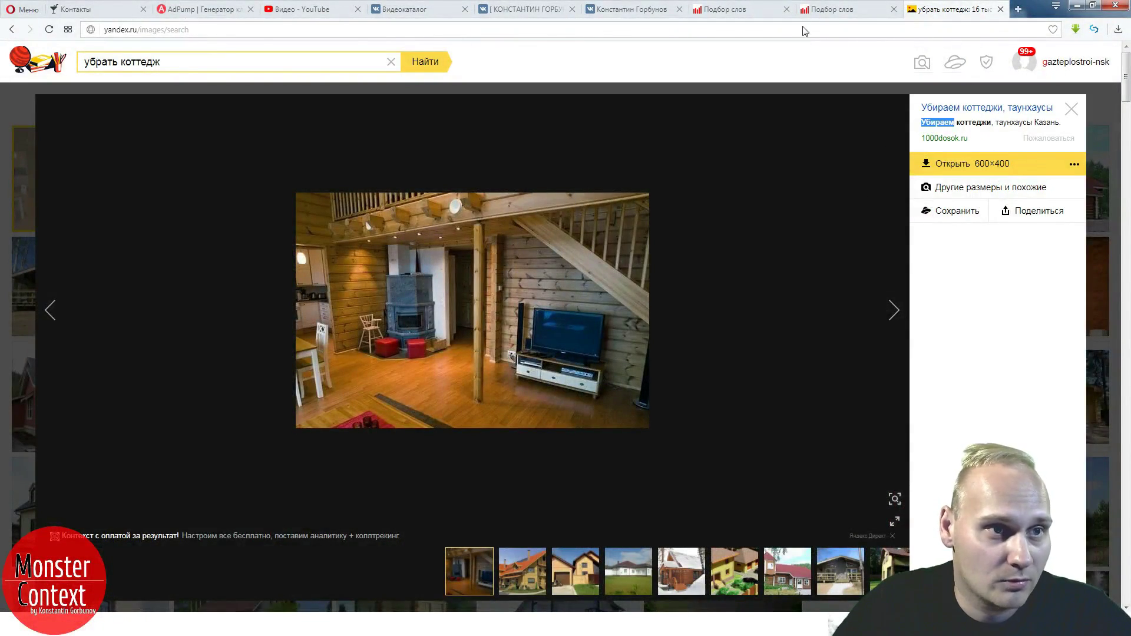
left_click(736, 9)
key("ctrl+v")
key("Return")
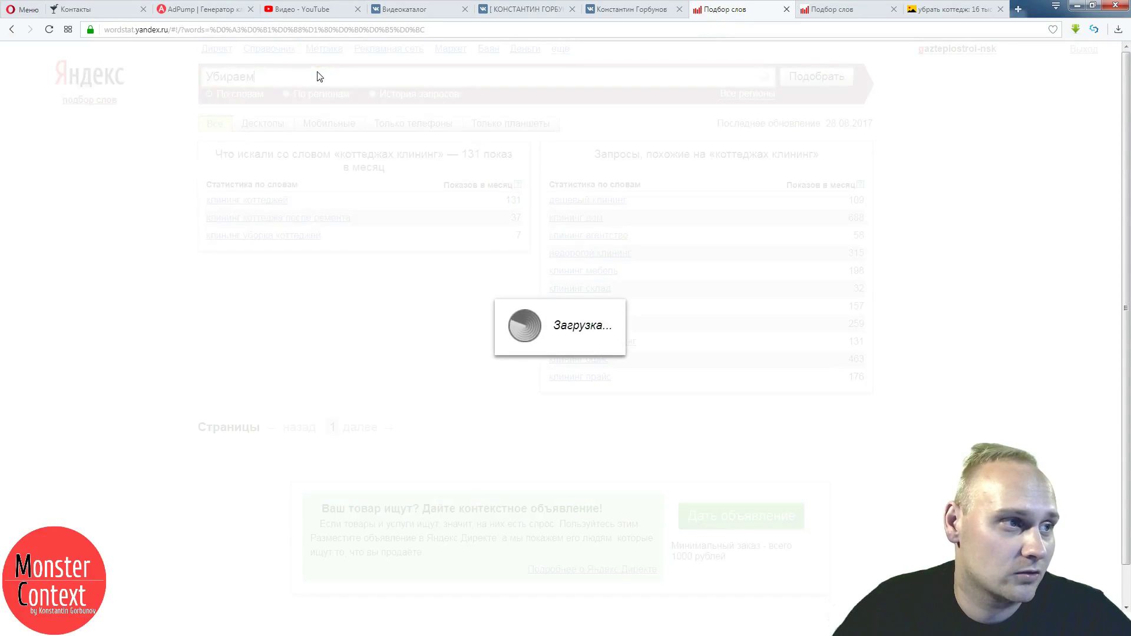
left_click_drag(263, 201, 228, 200)
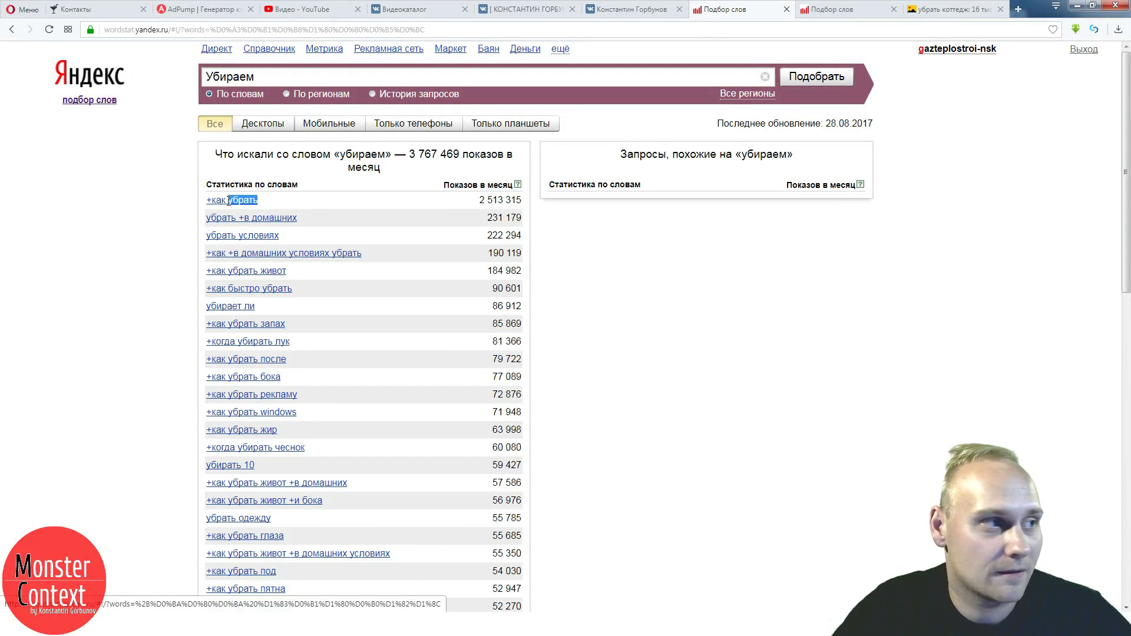
left_click_drag(229, 200, 230, 200)
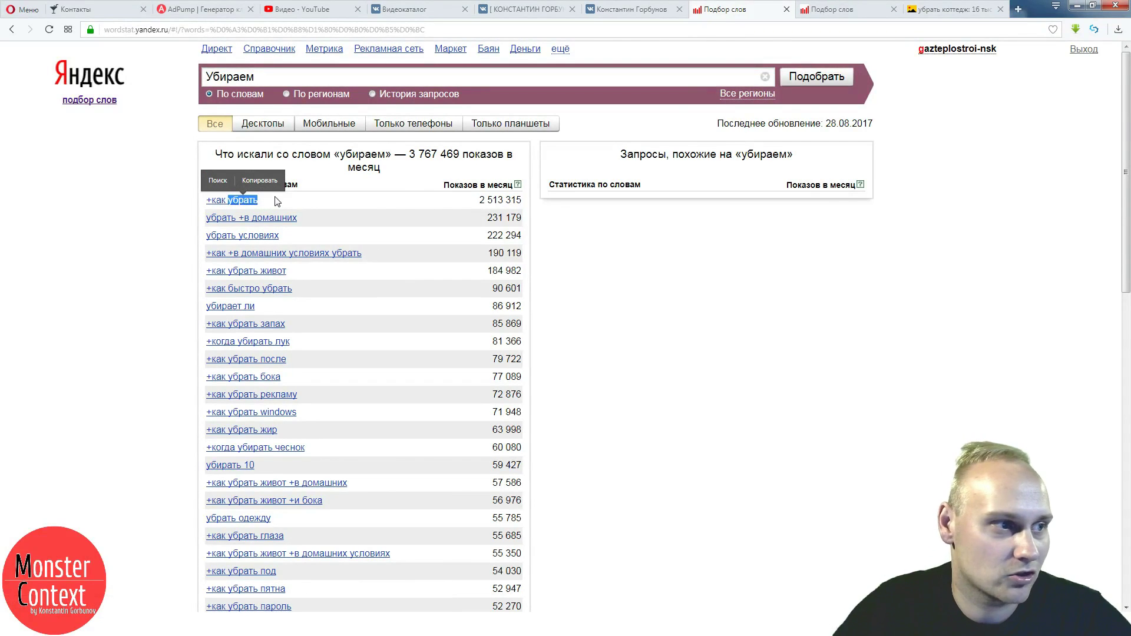
left_click(275, 204)
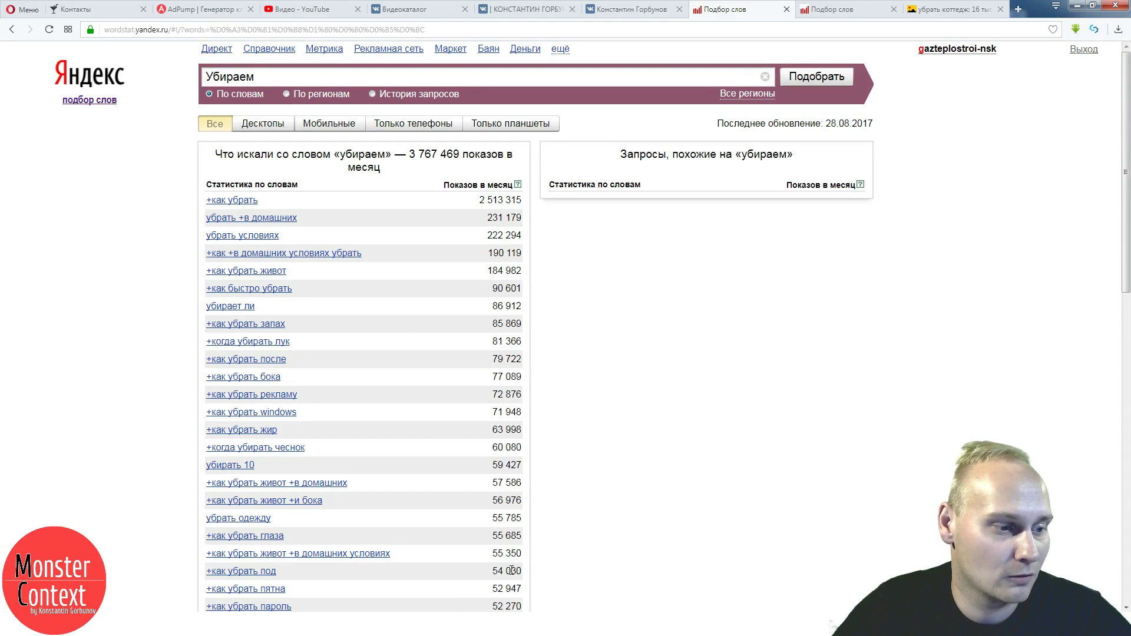
left_click(200, 9)
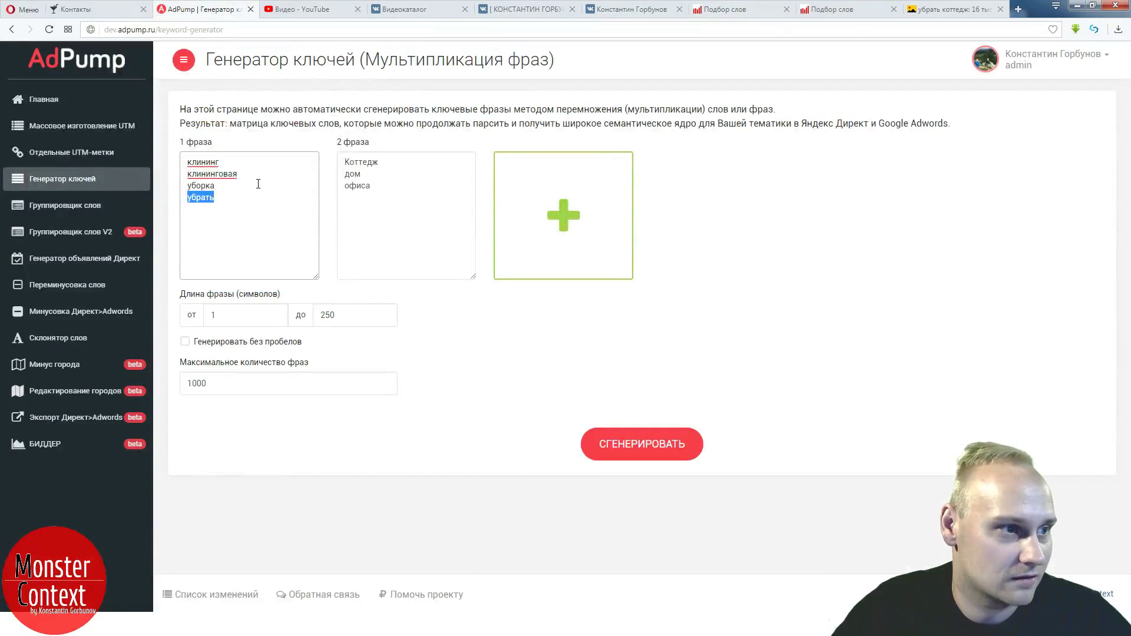
left_click(227, 195)
left_click(943, 9)
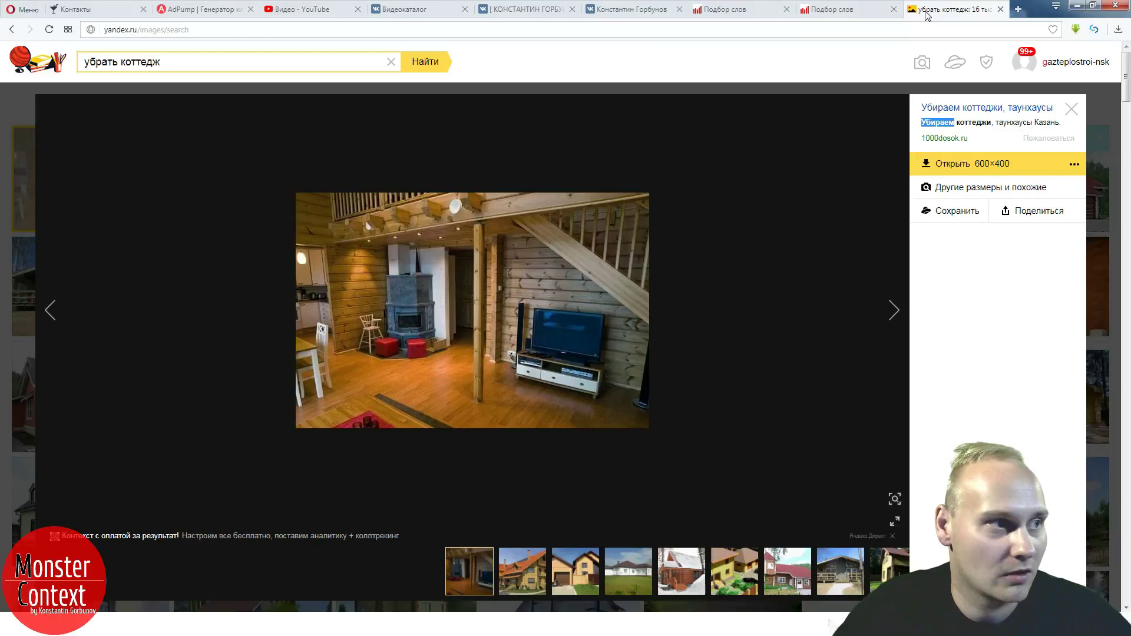
left_click(721, 9)
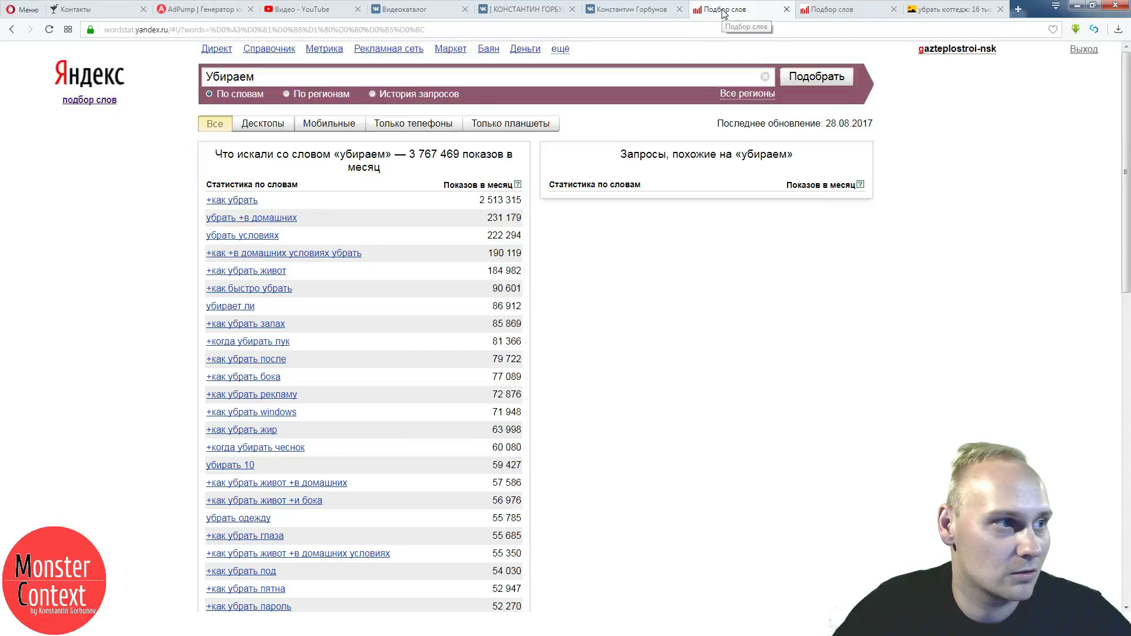
- Return to the "убрать коттедж" image results and examine the next seven images' descriptions for new keyword words
left_click(919, 10)
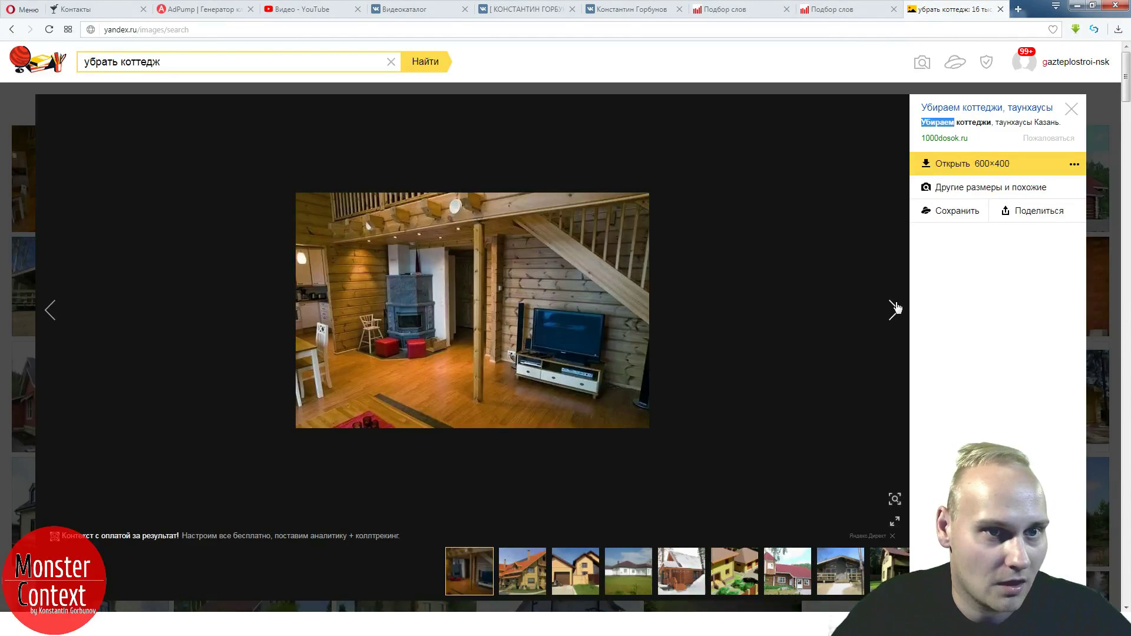
left_click(895, 311)
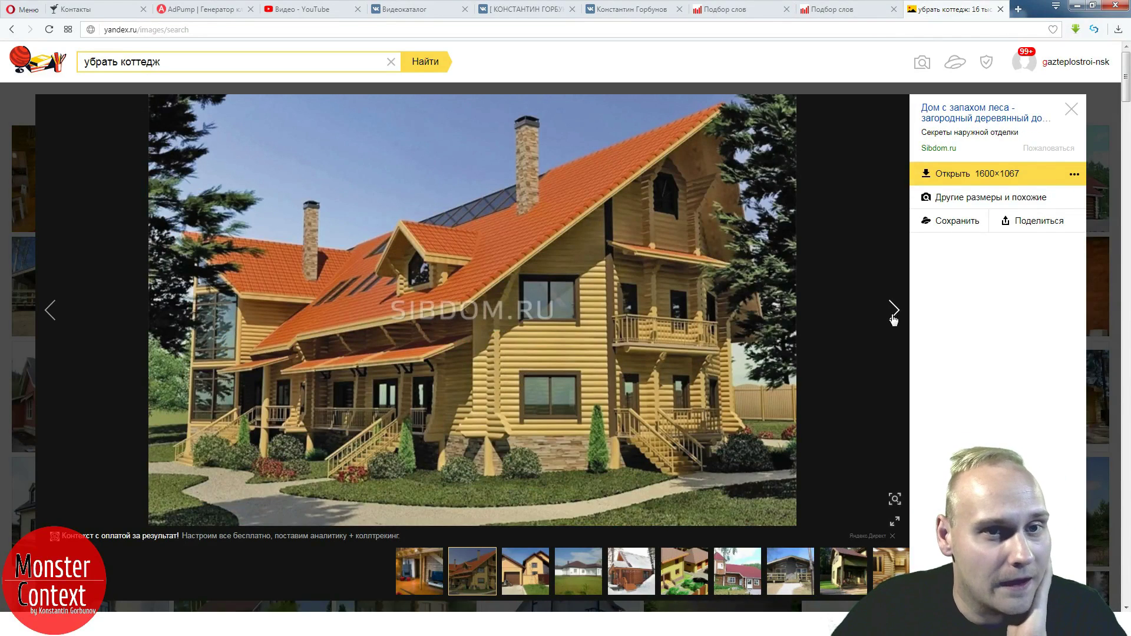
left_click(893, 316)
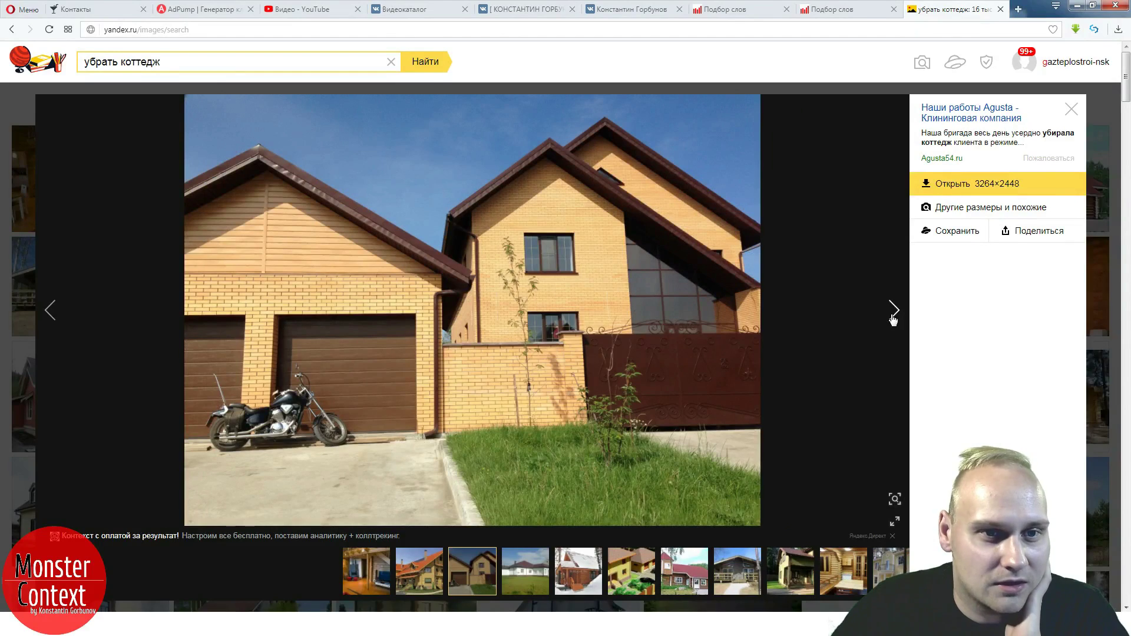
left_click(893, 317)
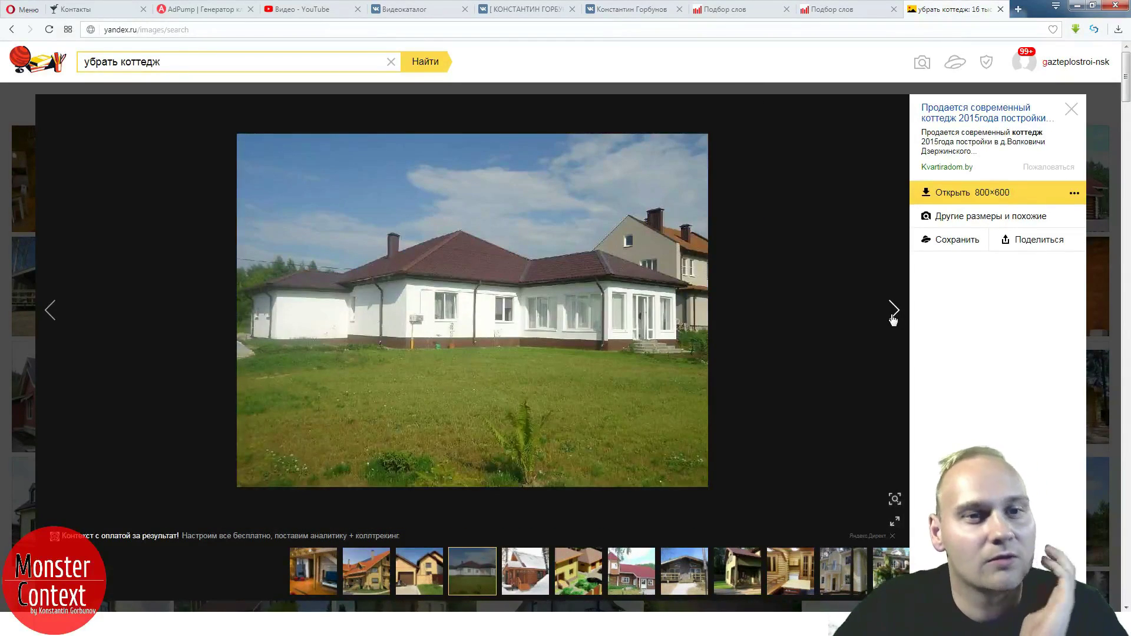
left_click(893, 317)
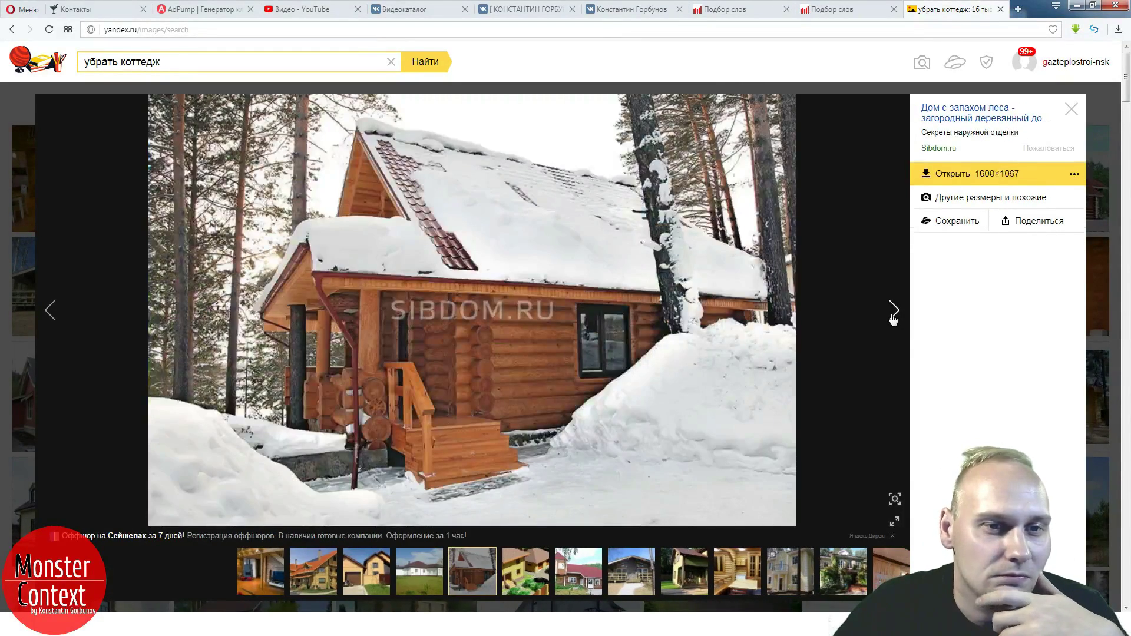
left_click(893, 316)
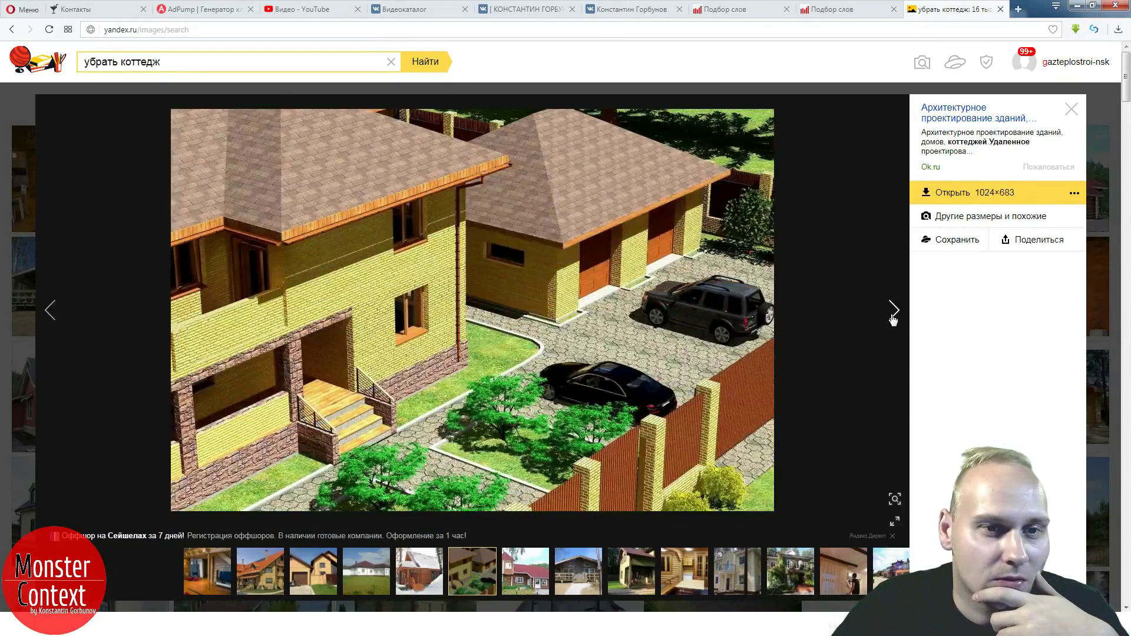
left_click(893, 317)
left_click(893, 316)
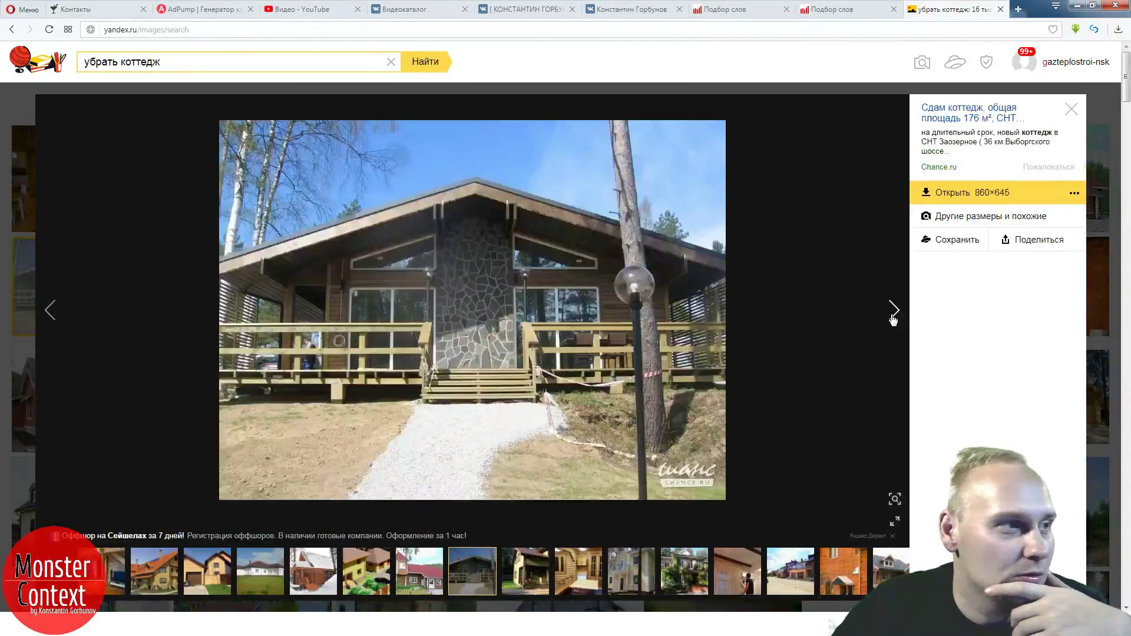
- Change the image search query to "уборка коттедж", run it and open the first image
double_click(112, 62)
type("уборка")
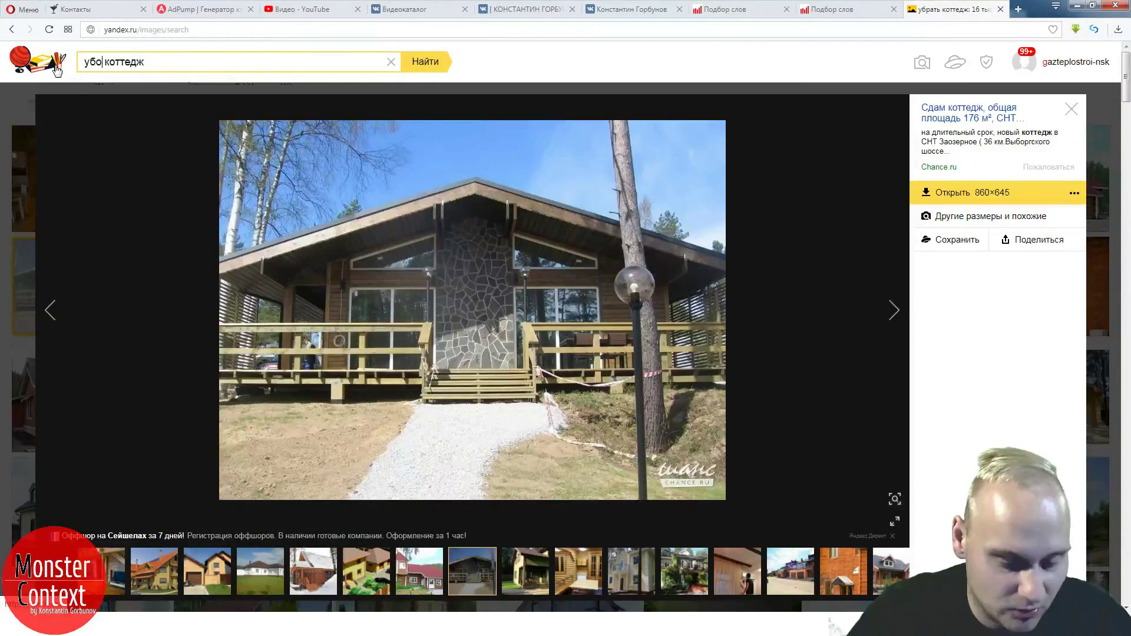
key("Return")
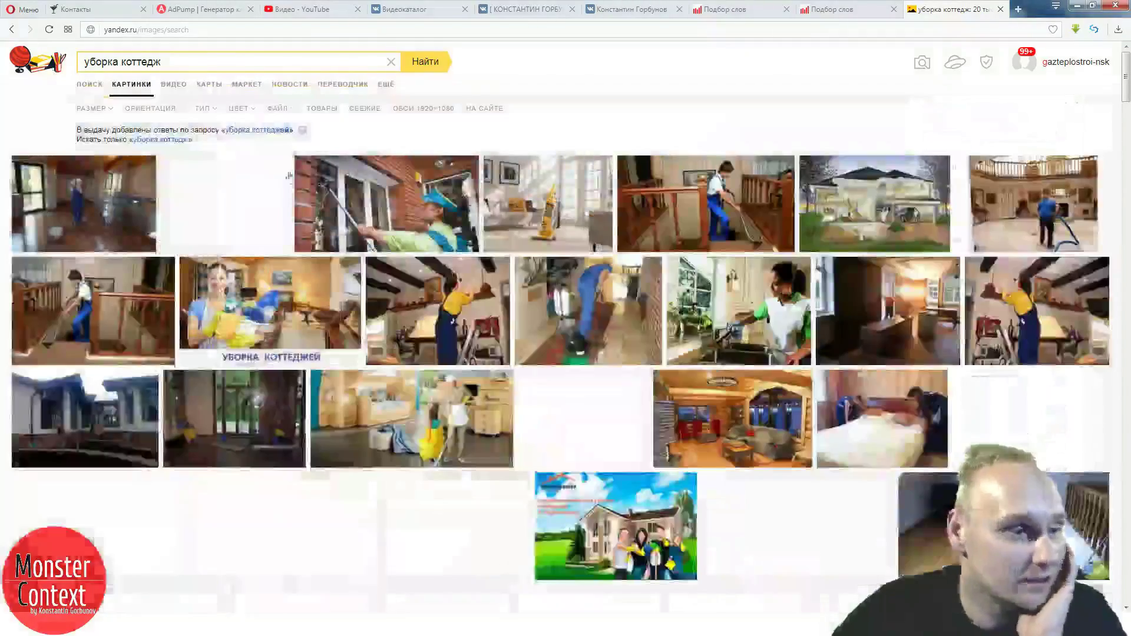
left_click(154, 222)
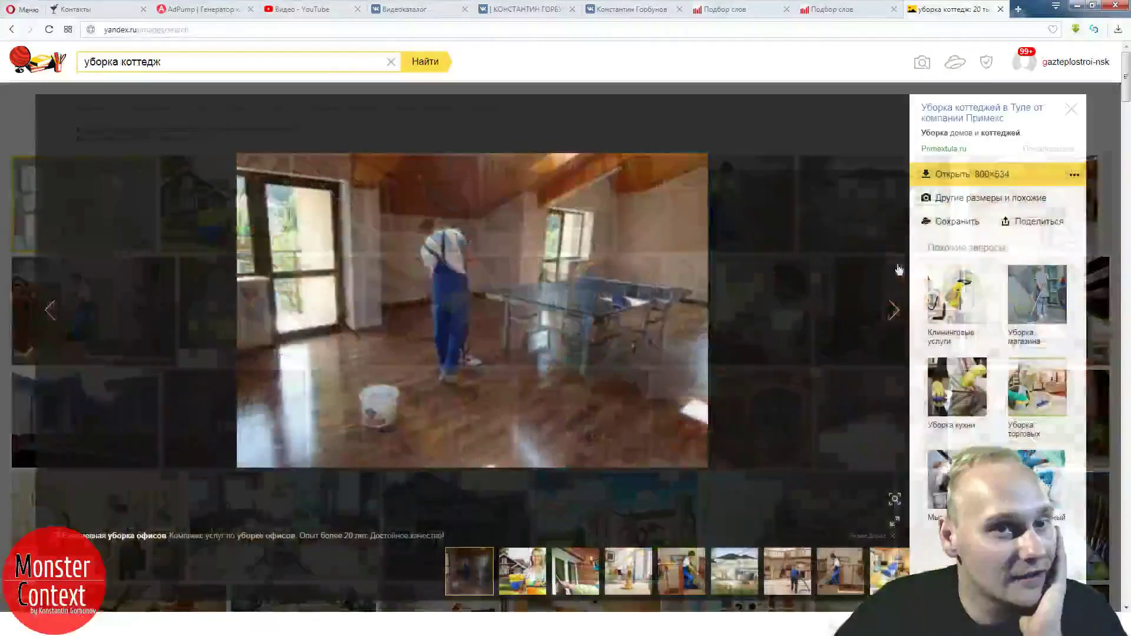
- Browse further "уборка коттедж" image descriptions, copy "мойка" from one and add it to AdPump's first phrase list
left_click(894, 311)
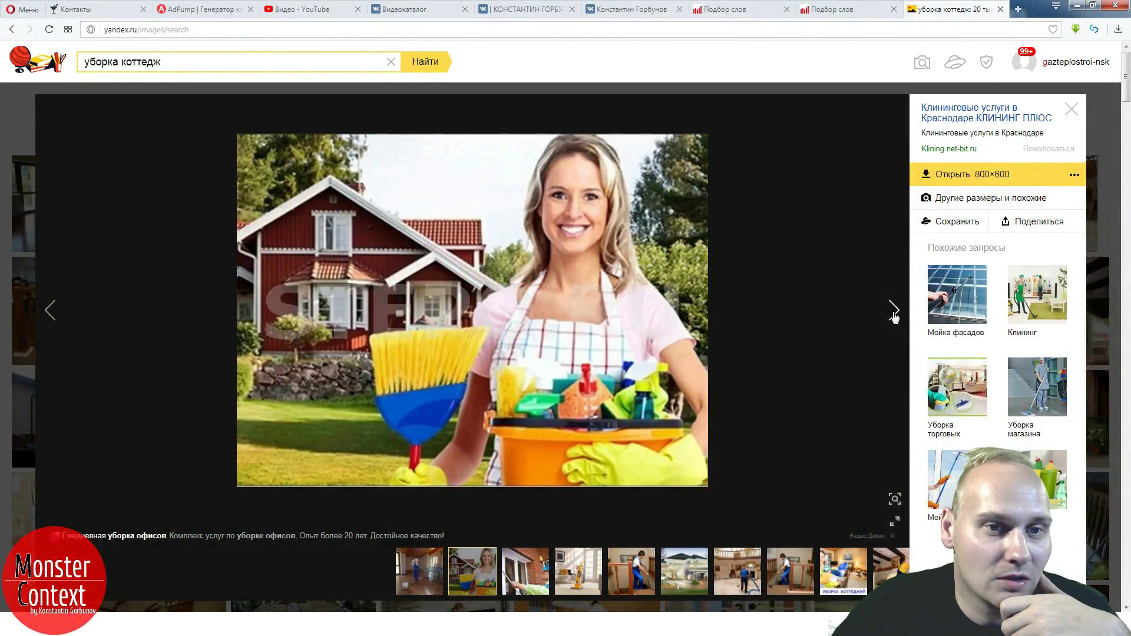
left_click(893, 311)
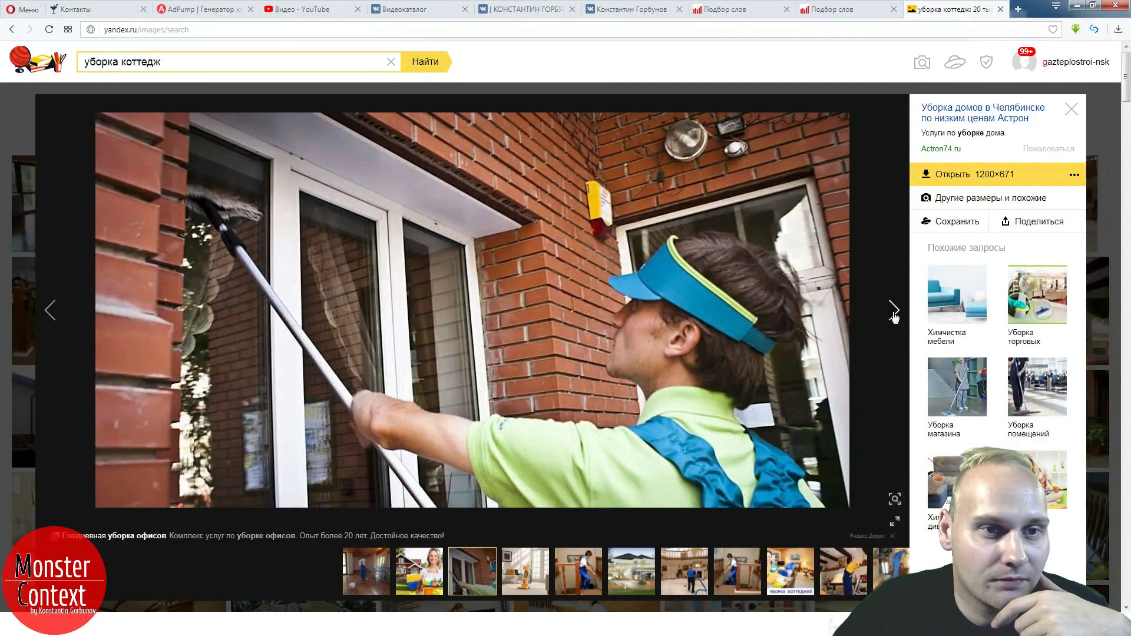
left_click(894, 310)
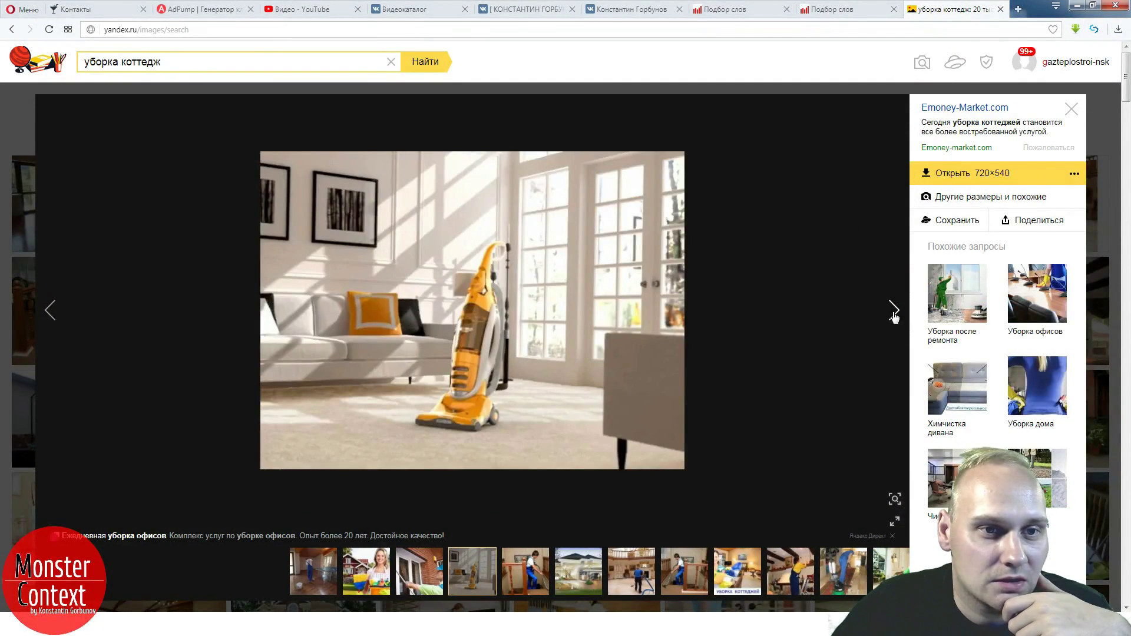
left_click(894, 310)
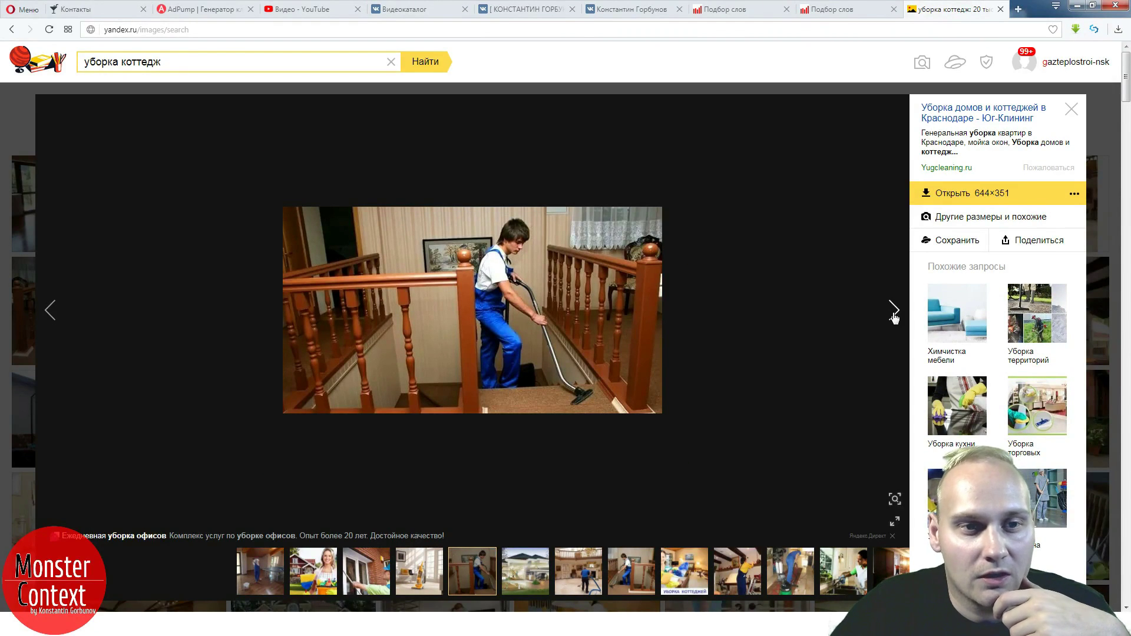
left_click_drag(968, 144, 994, 147)
key("ctrl+c")
left_click(193, 8)
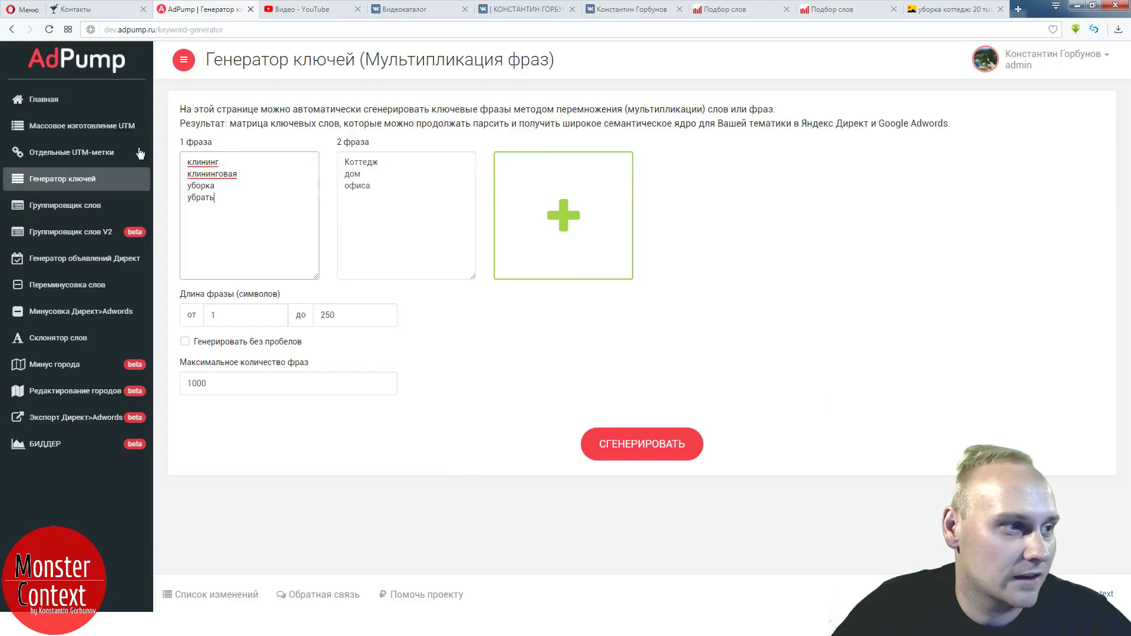
key("Return")
key("ctrl+v")
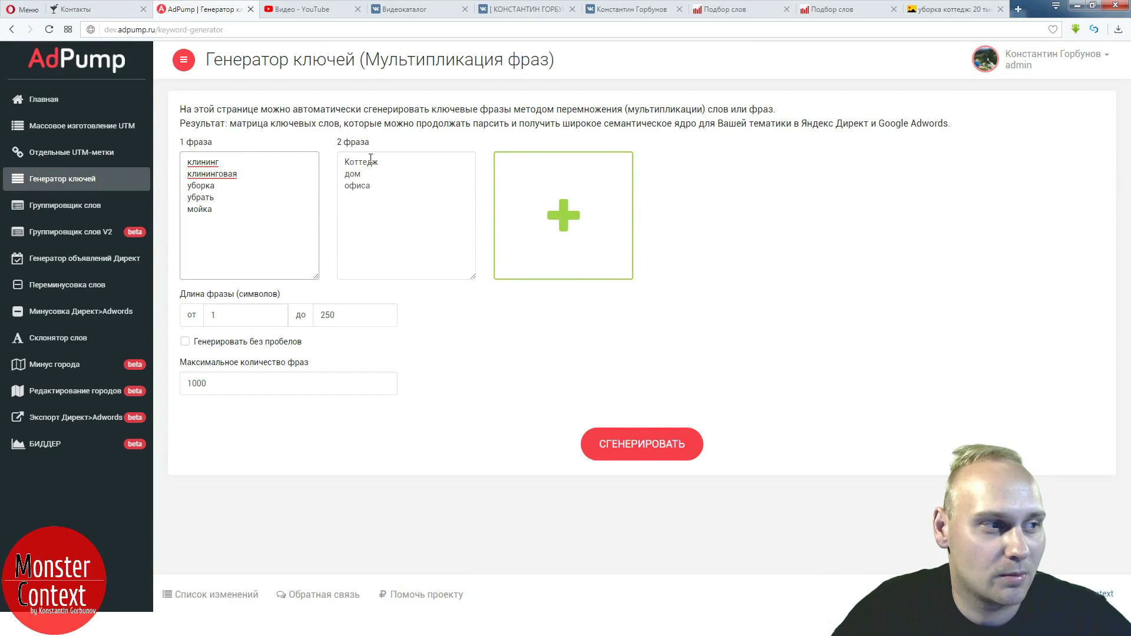
- Add "помыть" as another line in AdPump's first phrase list and return to the "уборка коттедж" image results
left_click(967, 11)
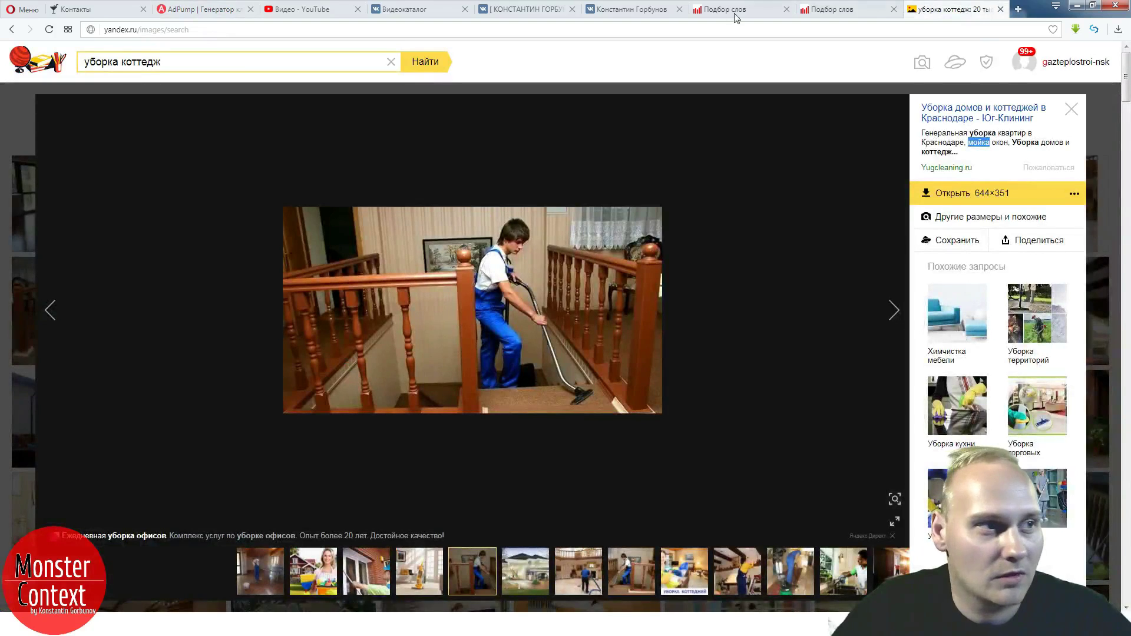
left_click(199, 10)
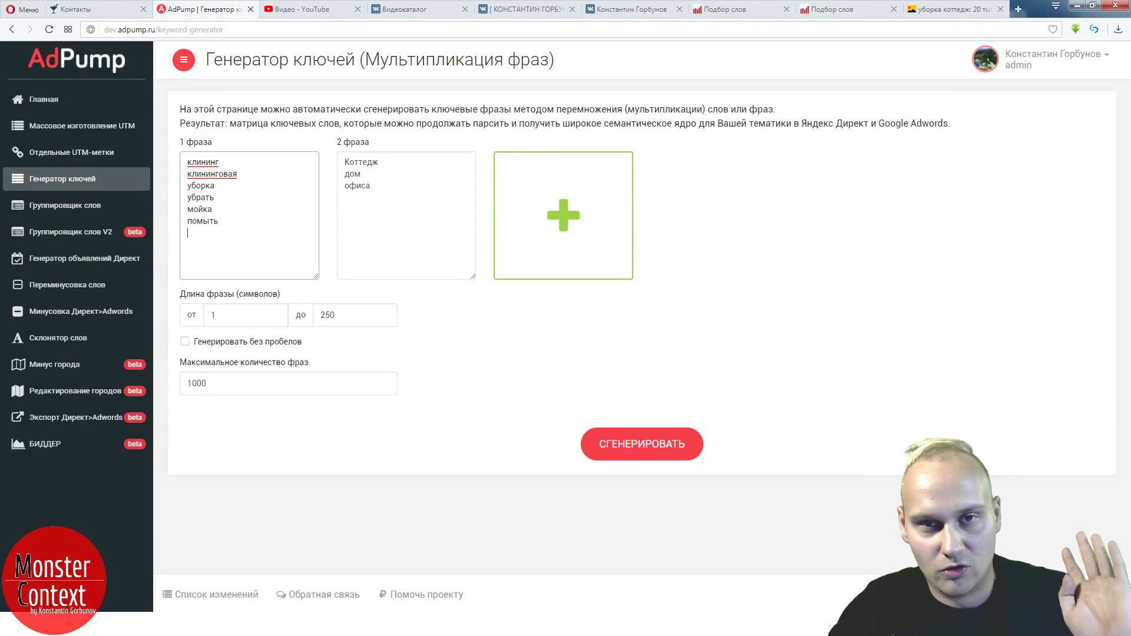
left_click(950, 10)
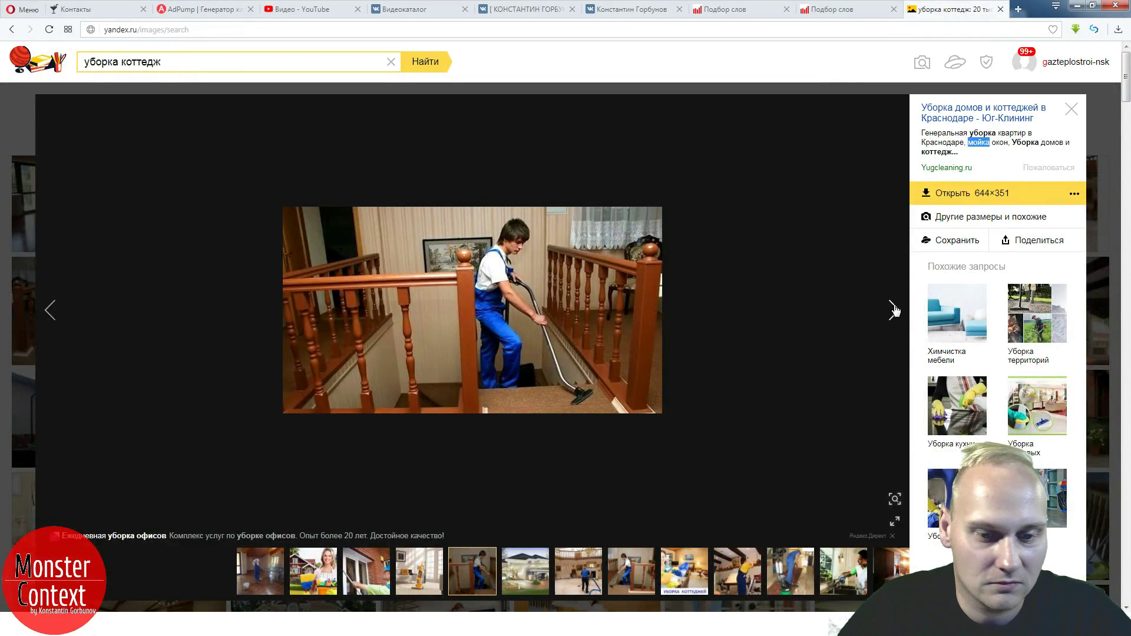
- Check the live broadcast post on the VK community page, then go back to the image results
left_click(615, 12)
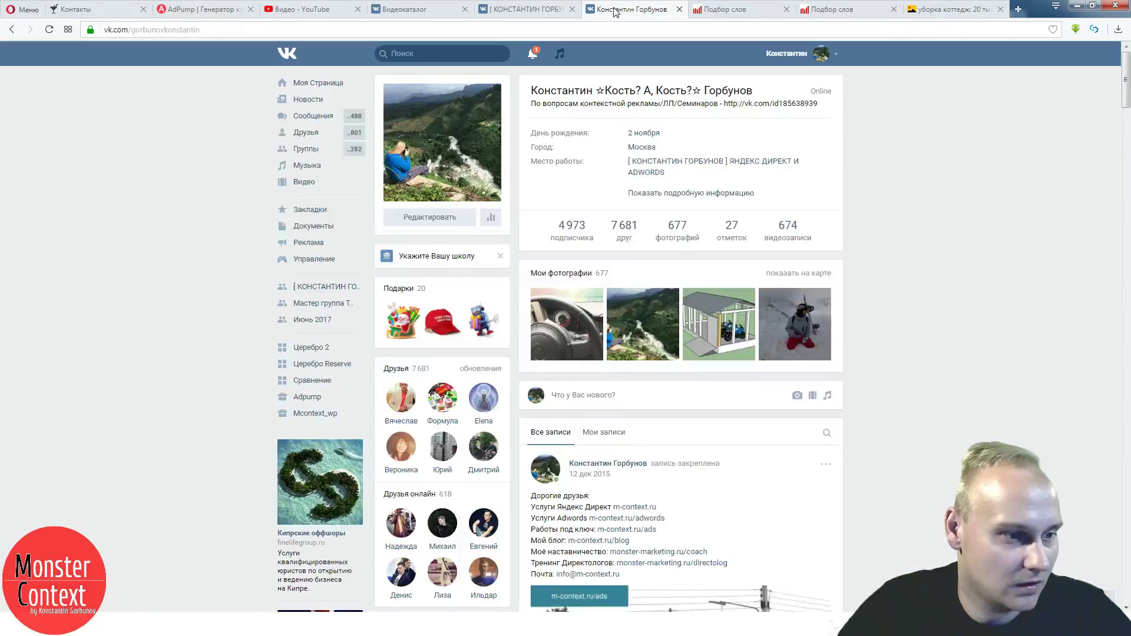
left_click(524, 9)
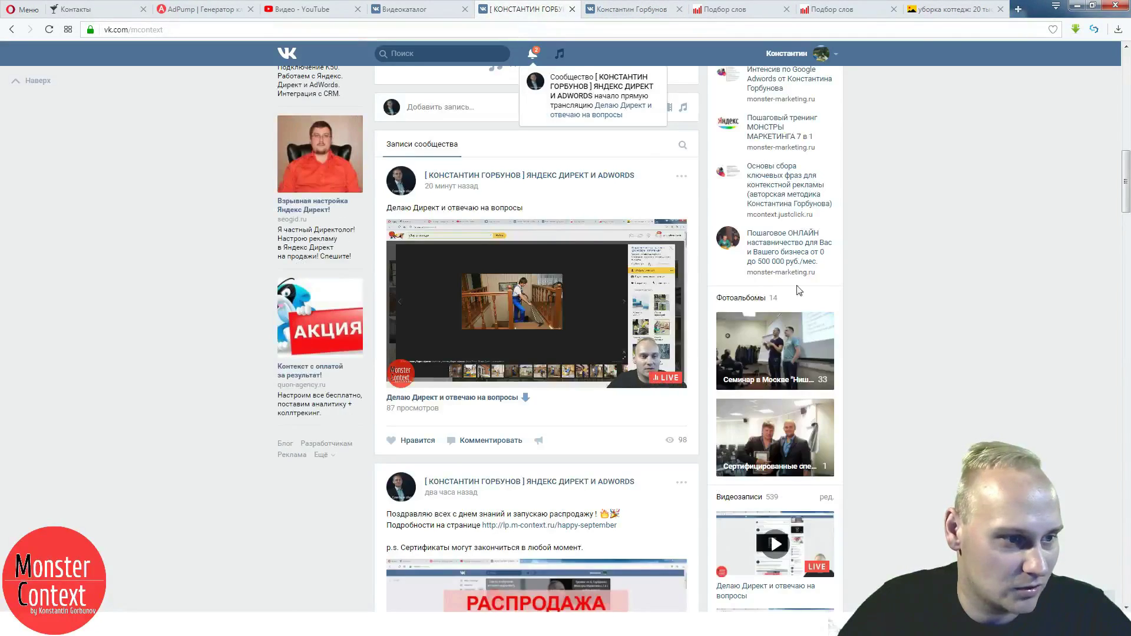
scroll(923, 341, "down", 4)
scroll(923, 353, "up", 3)
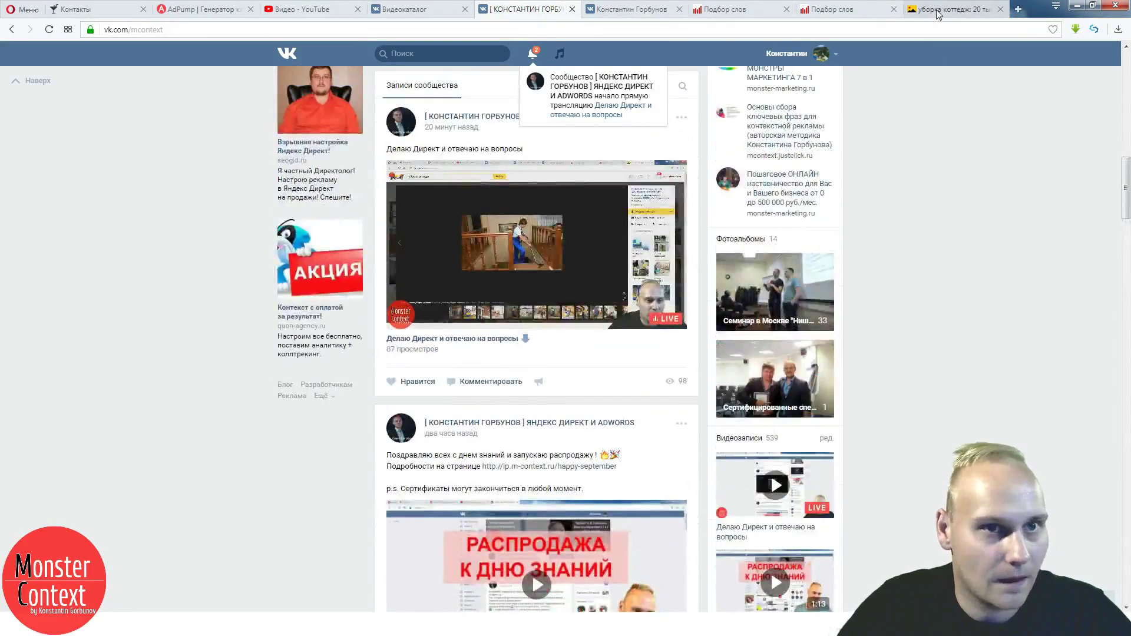
left_click(937, 10)
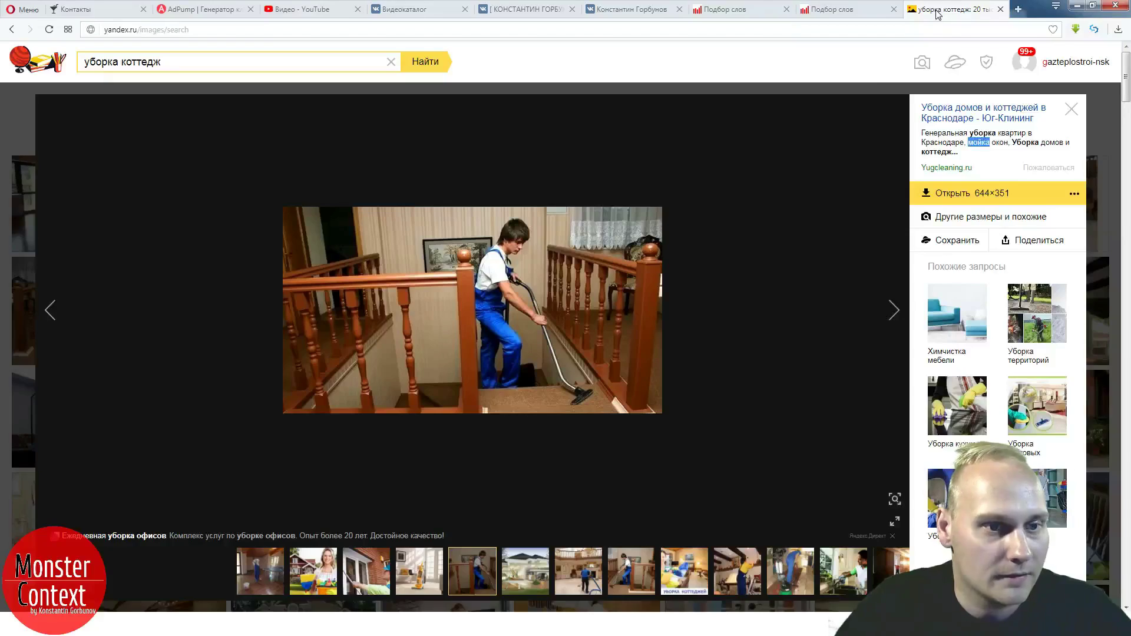
- Examine the next four image descriptions for new keyword words and go back to the one from Uberu.su
left_click(880, 321)
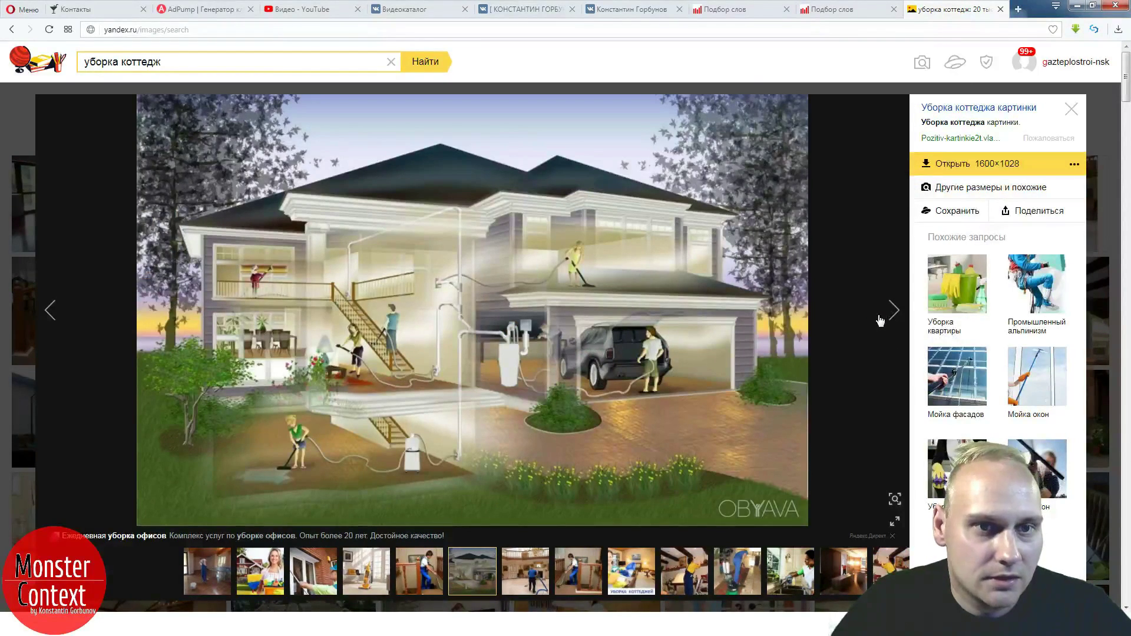
left_click(880, 321)
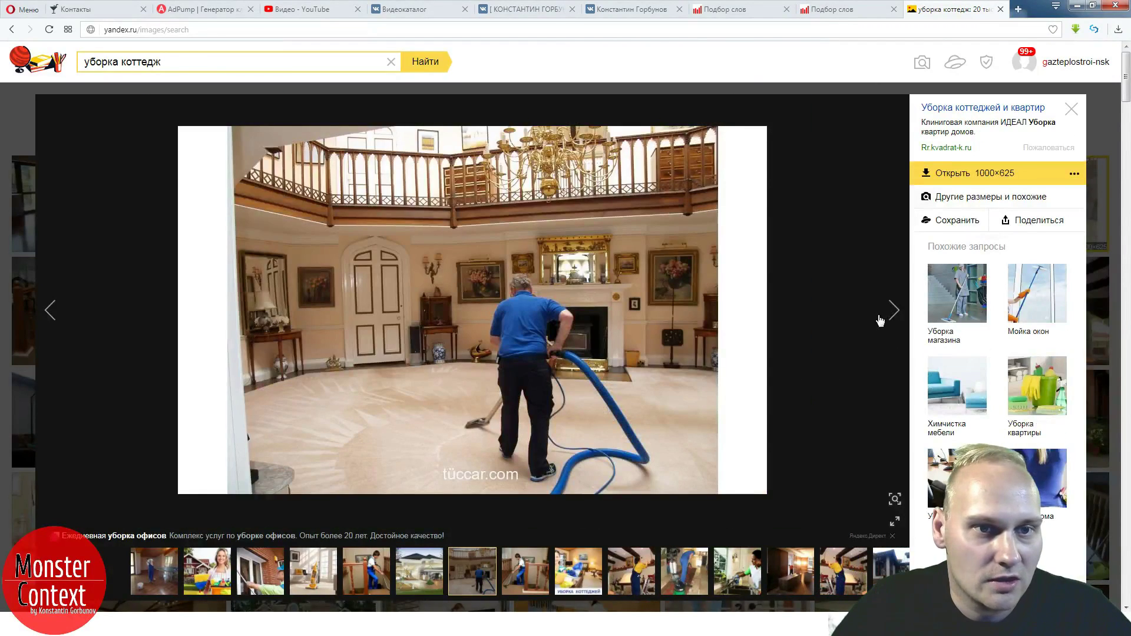
left_click(880, 320)
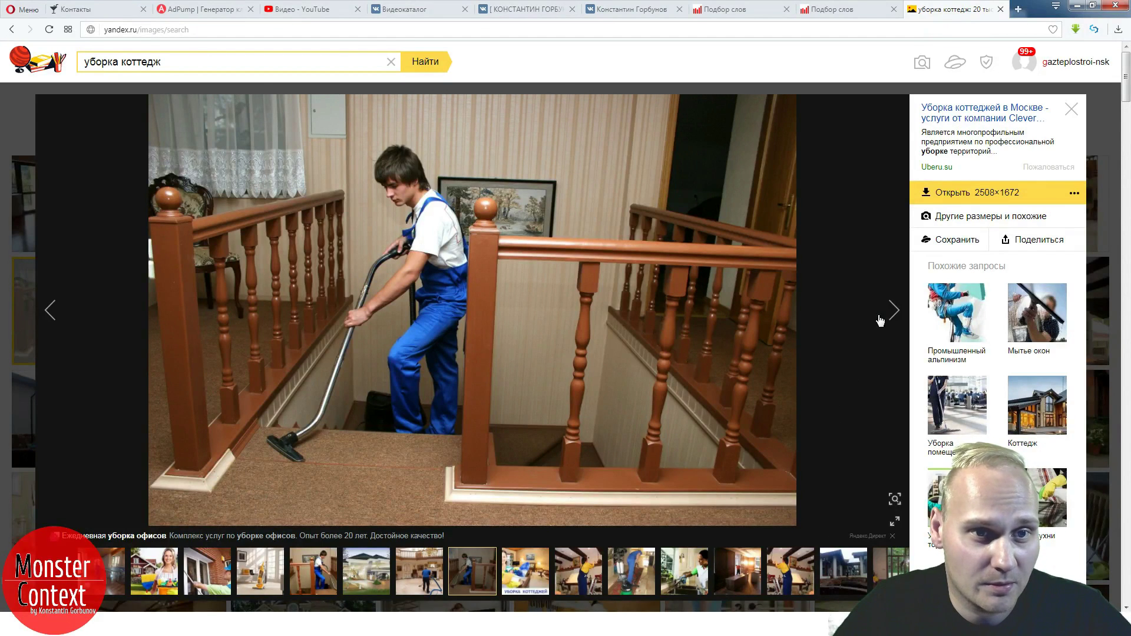
left_click(880, 320)
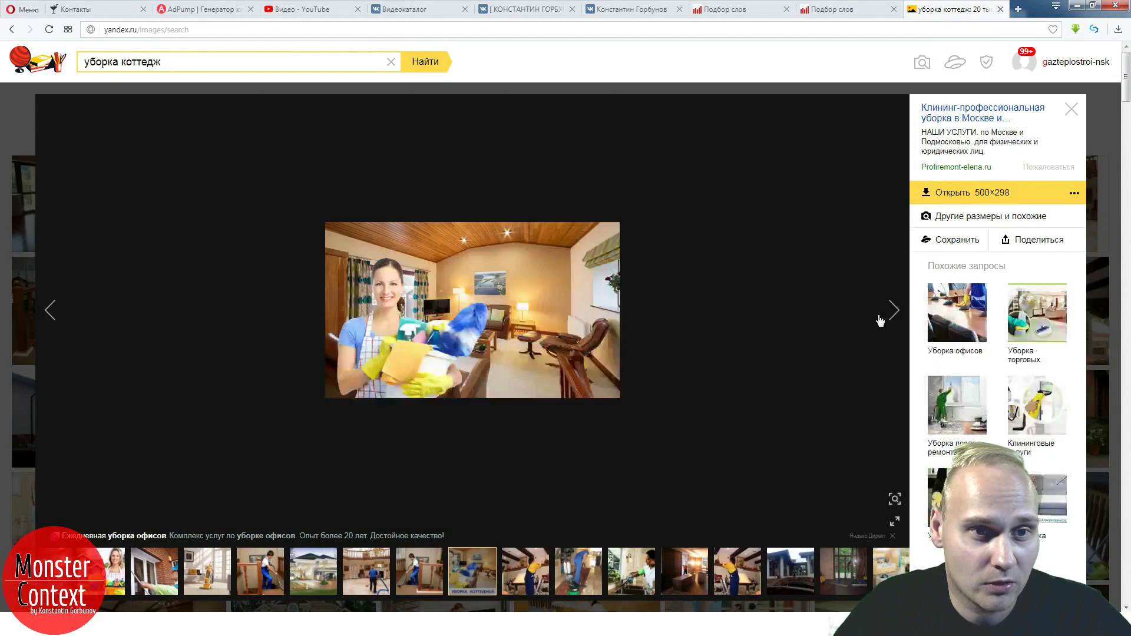
left_click(52, 318)
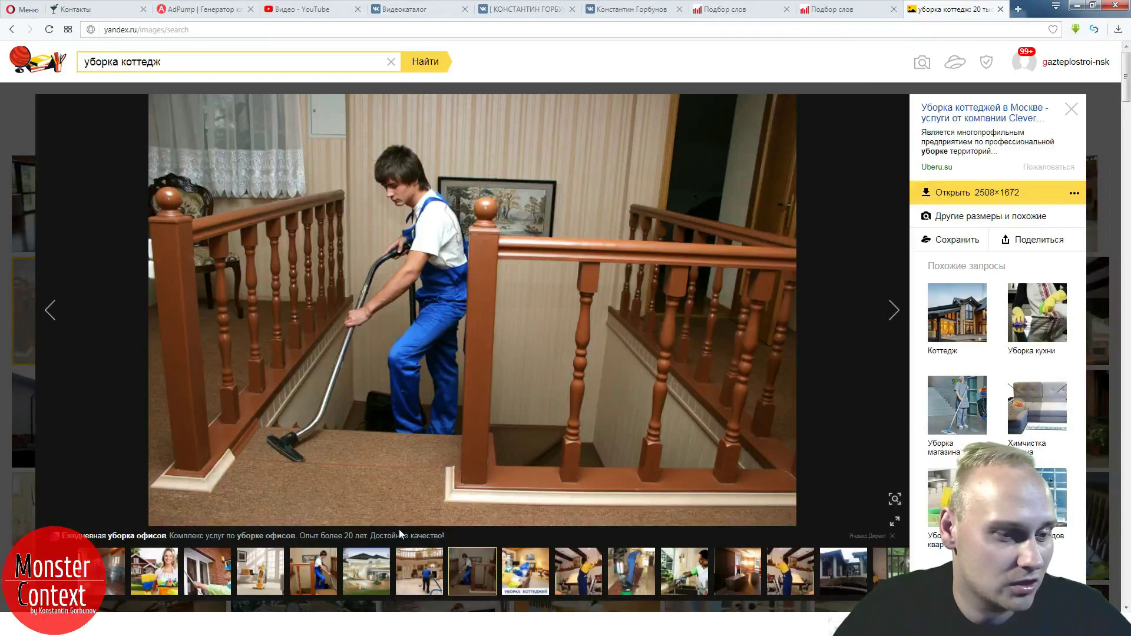
- Switch to AdPump and add "помещений" to the second phrase list, followed by a new empty line
left_click(200, 9)
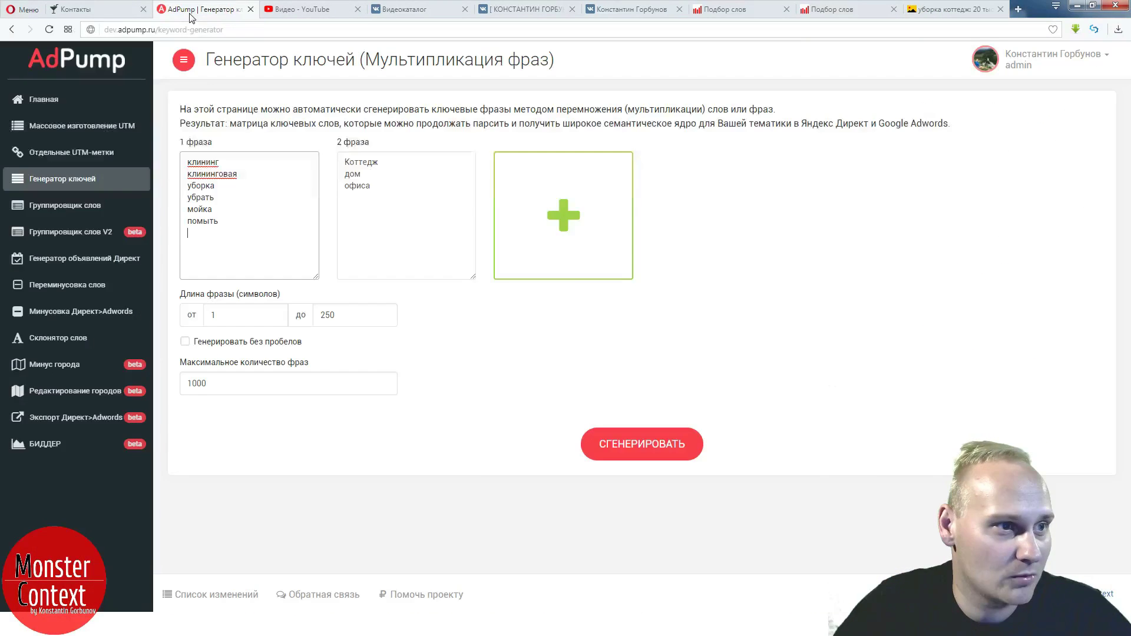
left_click(371, 208)
key("Return")
type("п")
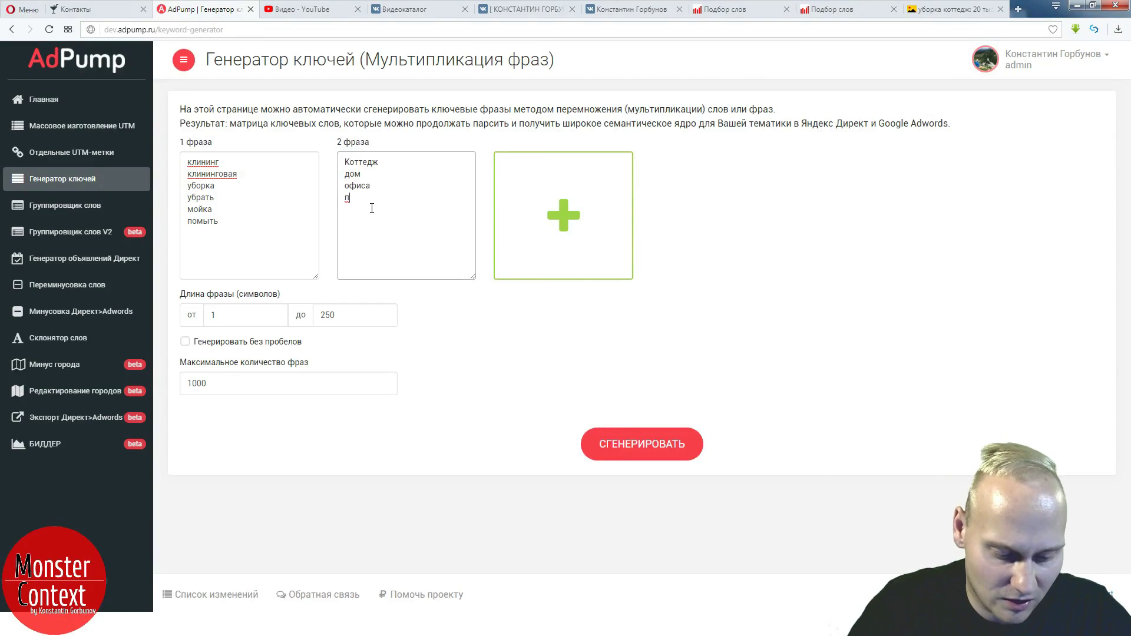
type("омещен")
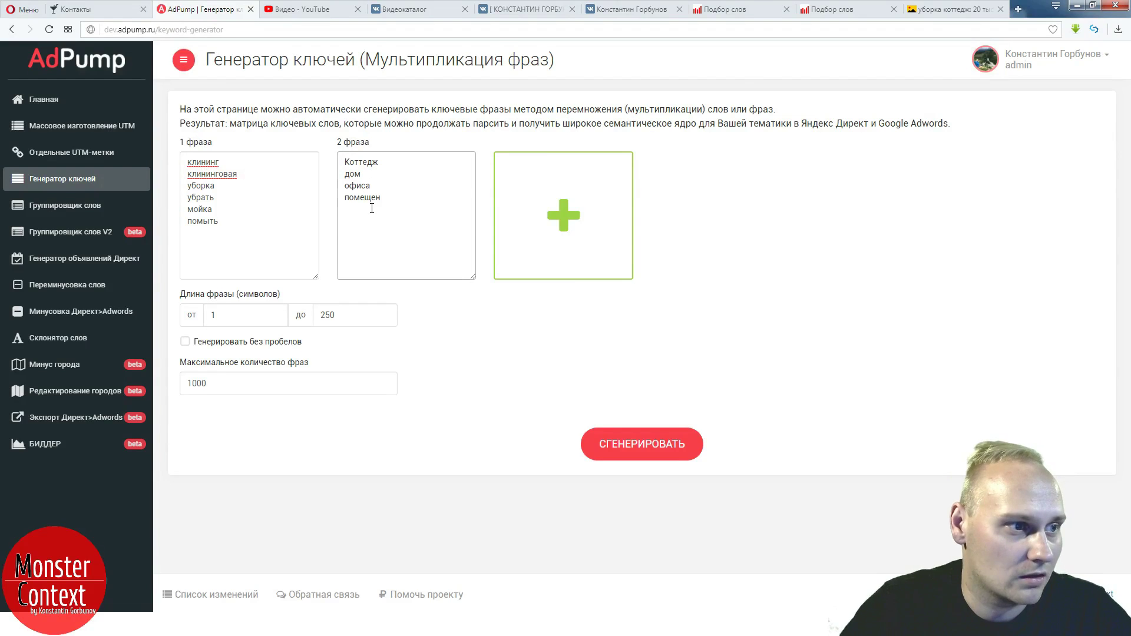
type("ий")
key("Return")
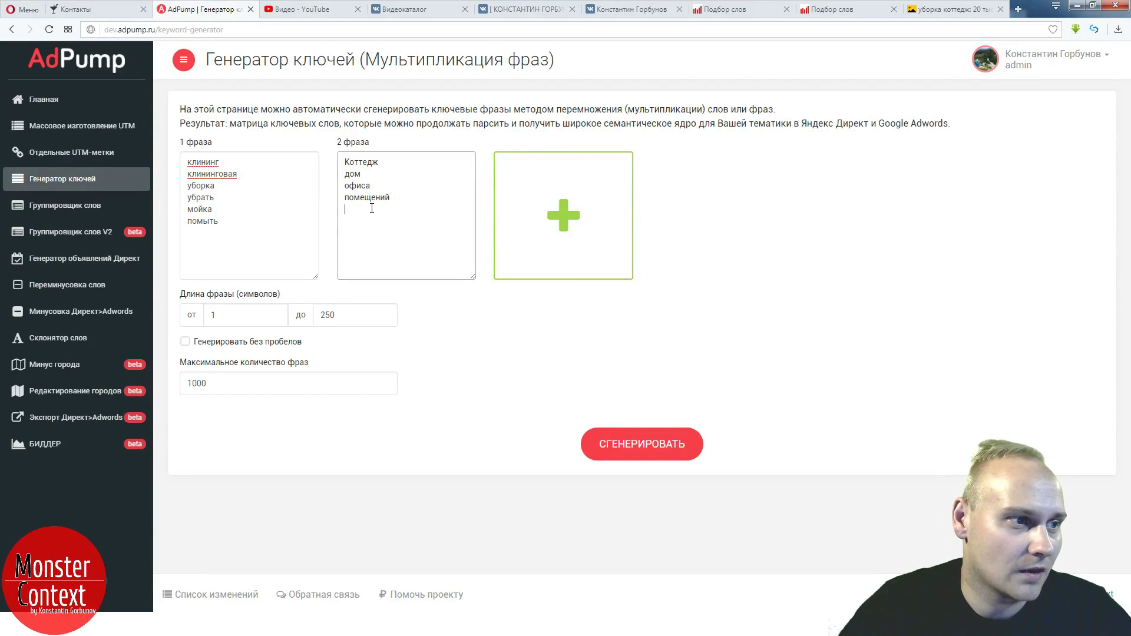
- Return to the "уборка коттедж" image results and examine the next eight images' descriptions for new keyword words
left_click(938, 16)
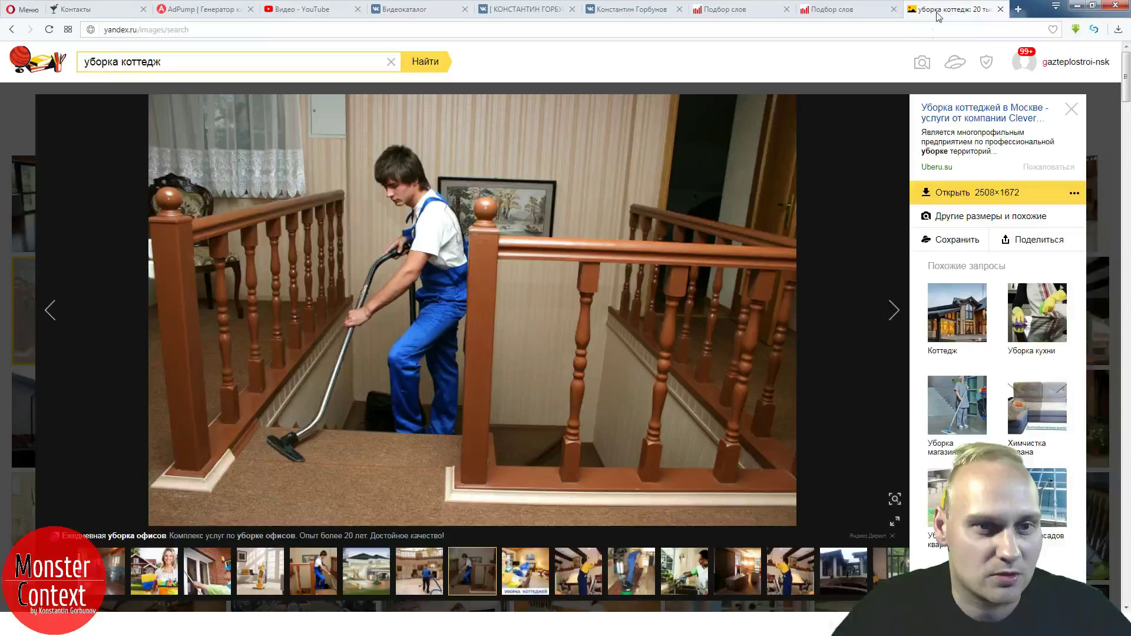
left_click(895, 313)
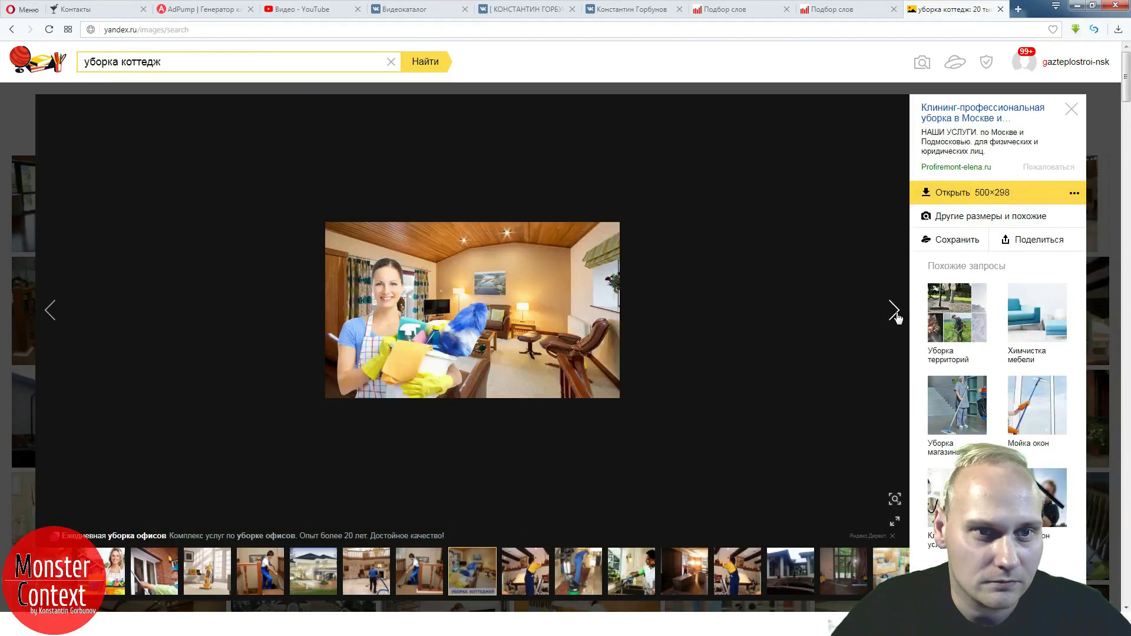
left_click(896, 317)
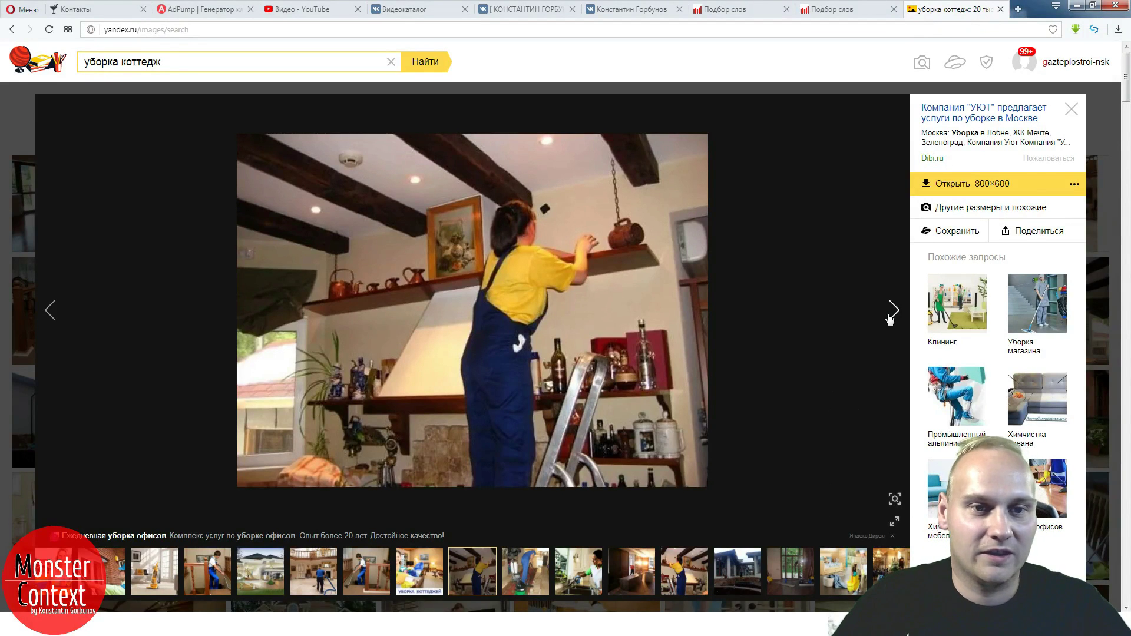
left_click(890, 319)
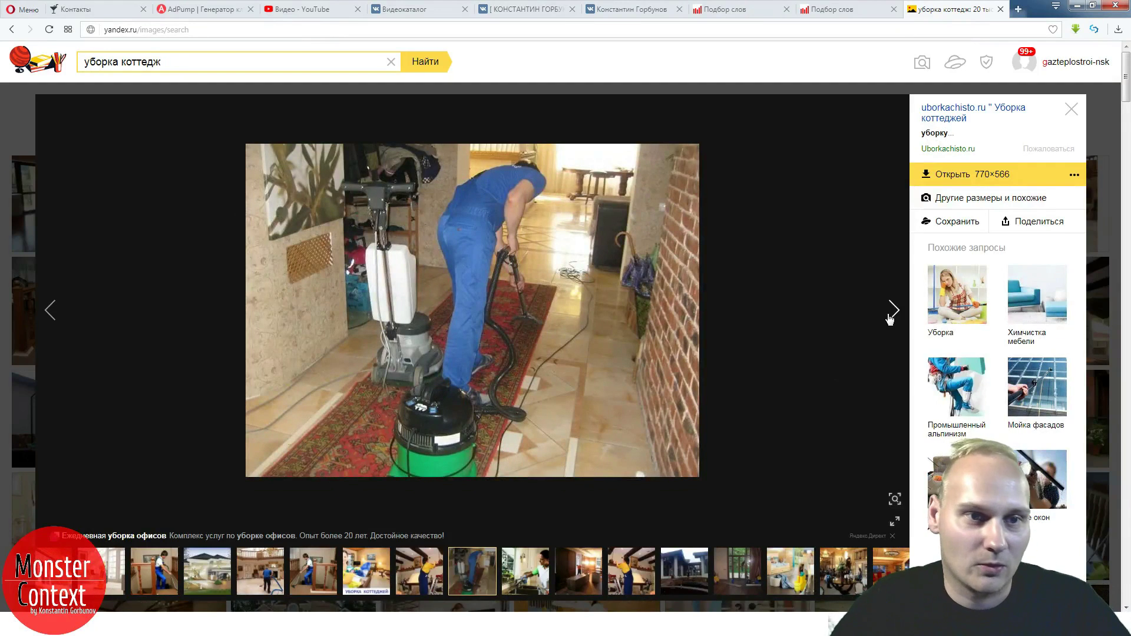
left_click(890, 318)
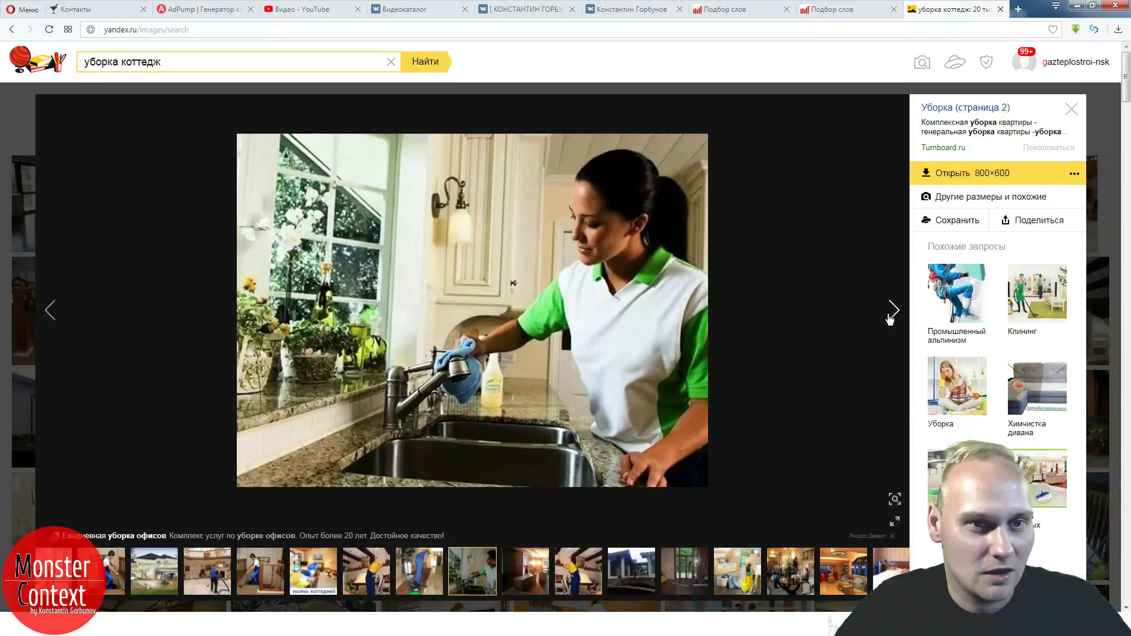
left_click(890, 319)
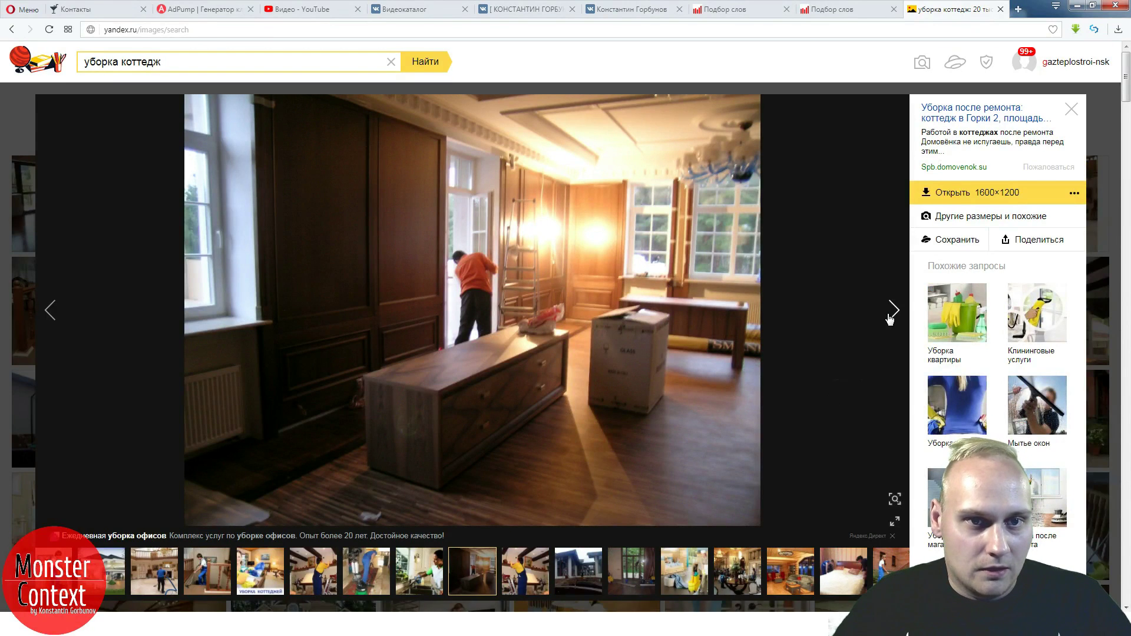
left_click(890, 318)
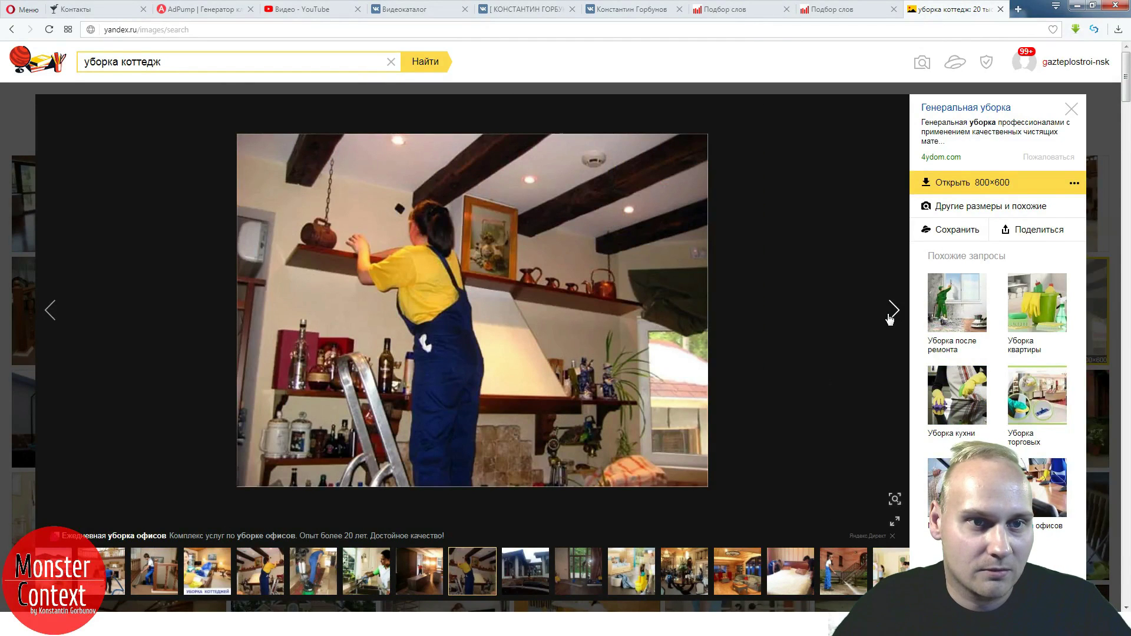
left_click(891, 319)
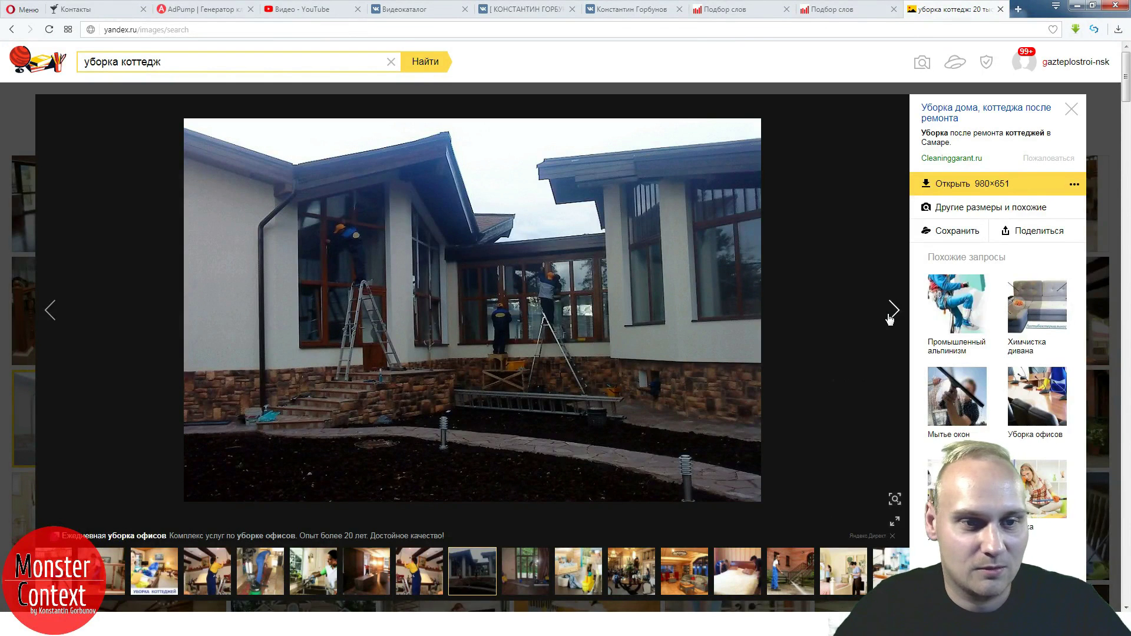
left_click(891, 319)
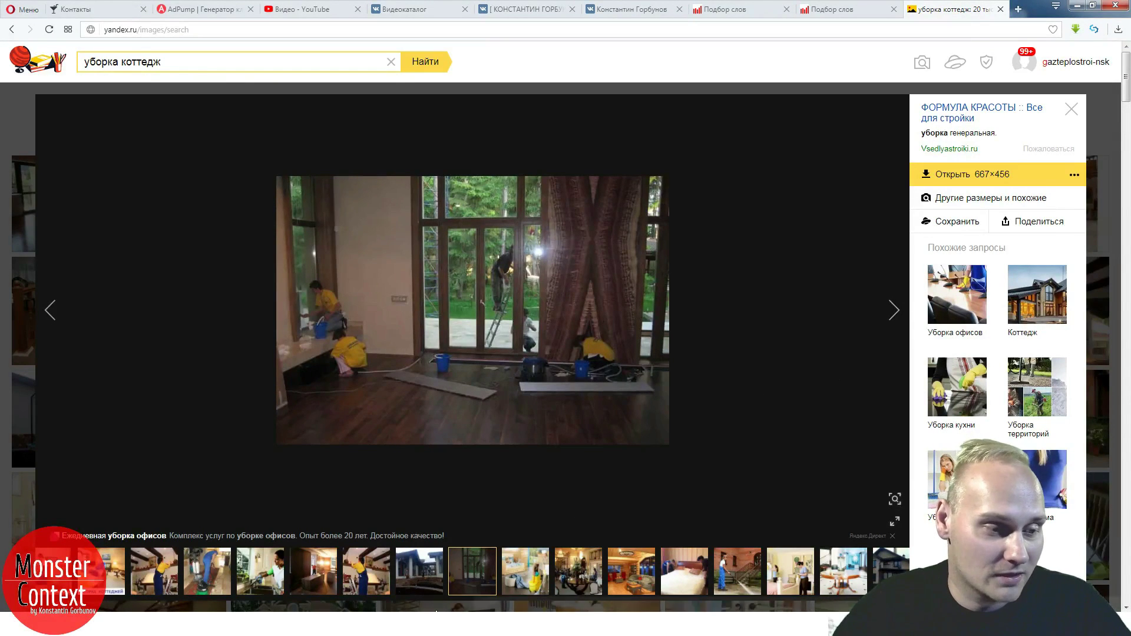
- Switch to Key Collector and set the Wordstat region to "Москва и область" for all groups
left_click(855, 605)
left_click(345, 555)
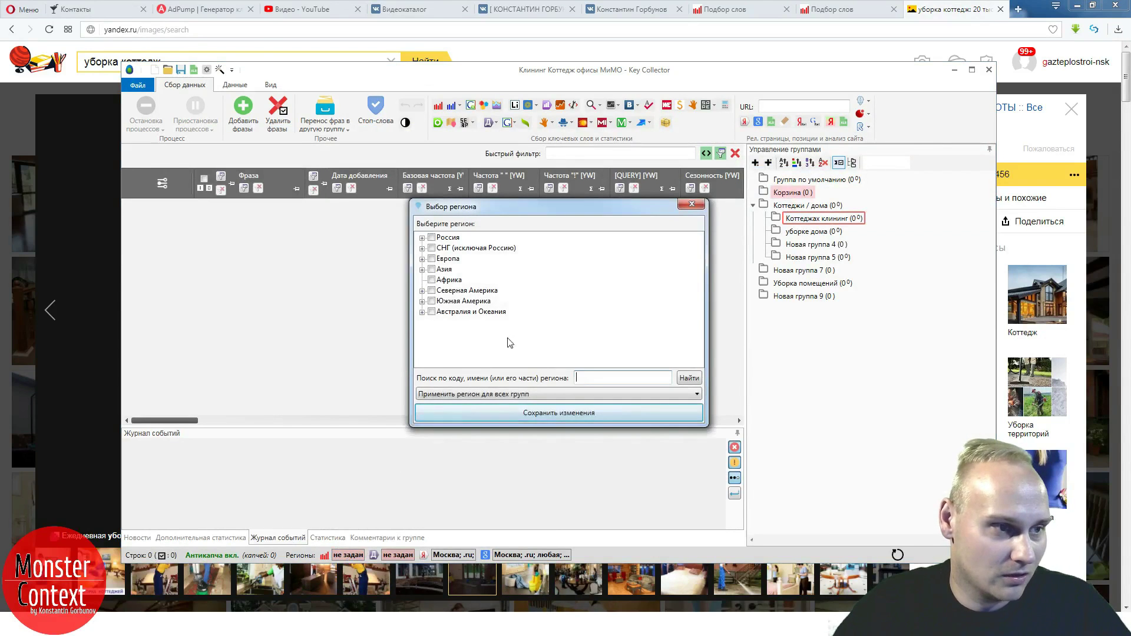
left_click(434, 248)
left_click(455, 249)
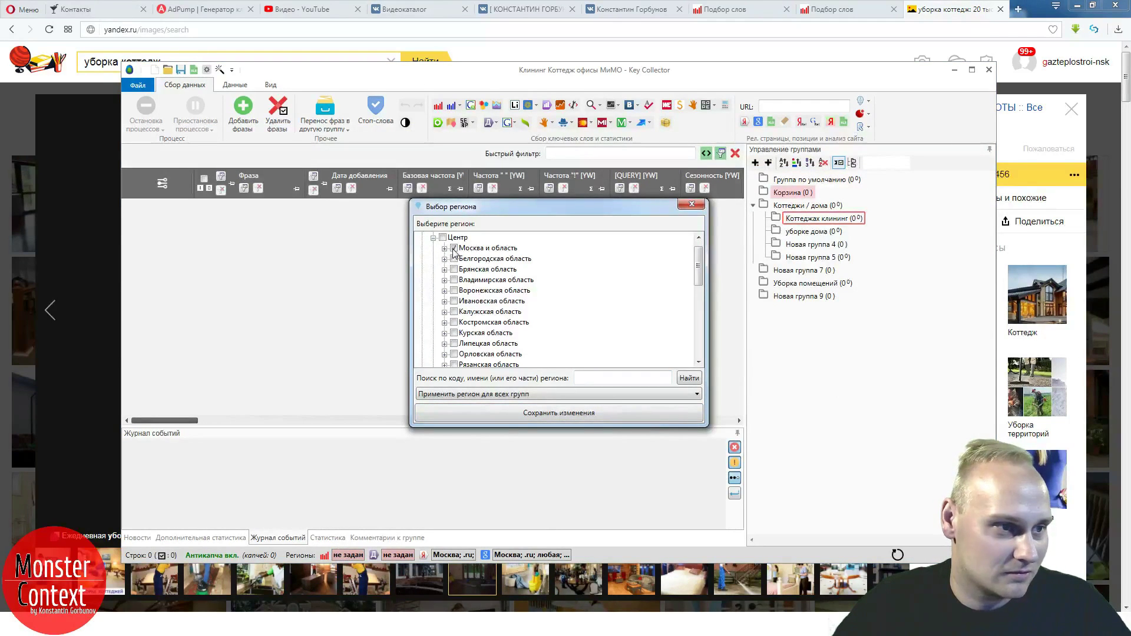
left_click(555, 412)
- Set the Yandex.Direct region to "Москва и область" and apply it to all groups
left_click(416, 555)
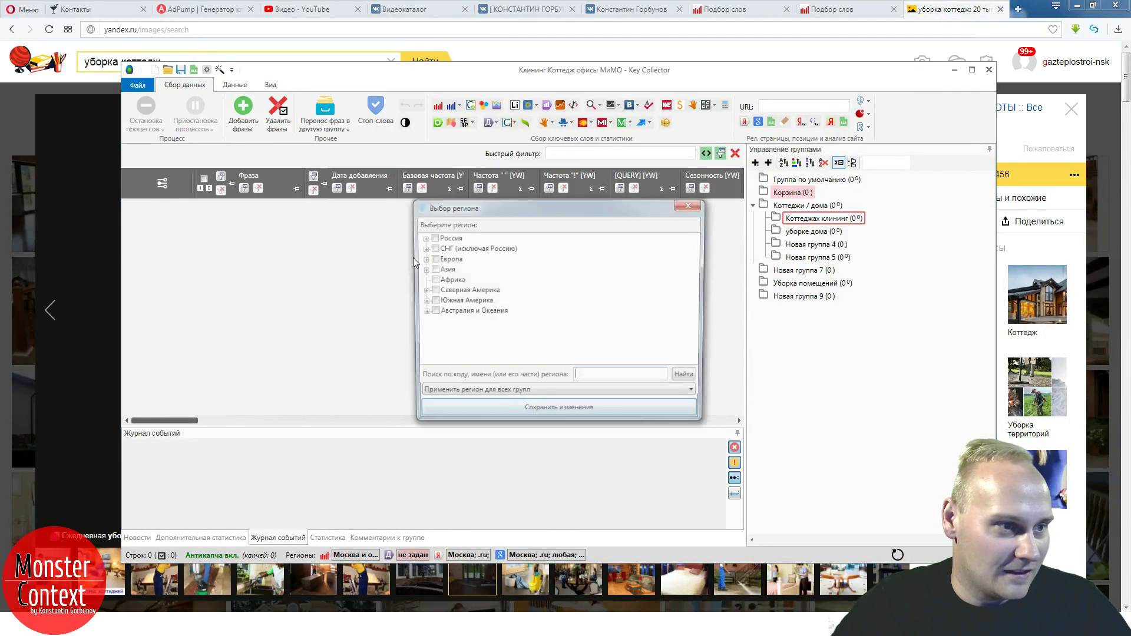
left_click(433, 247)
left_click(454, 249)
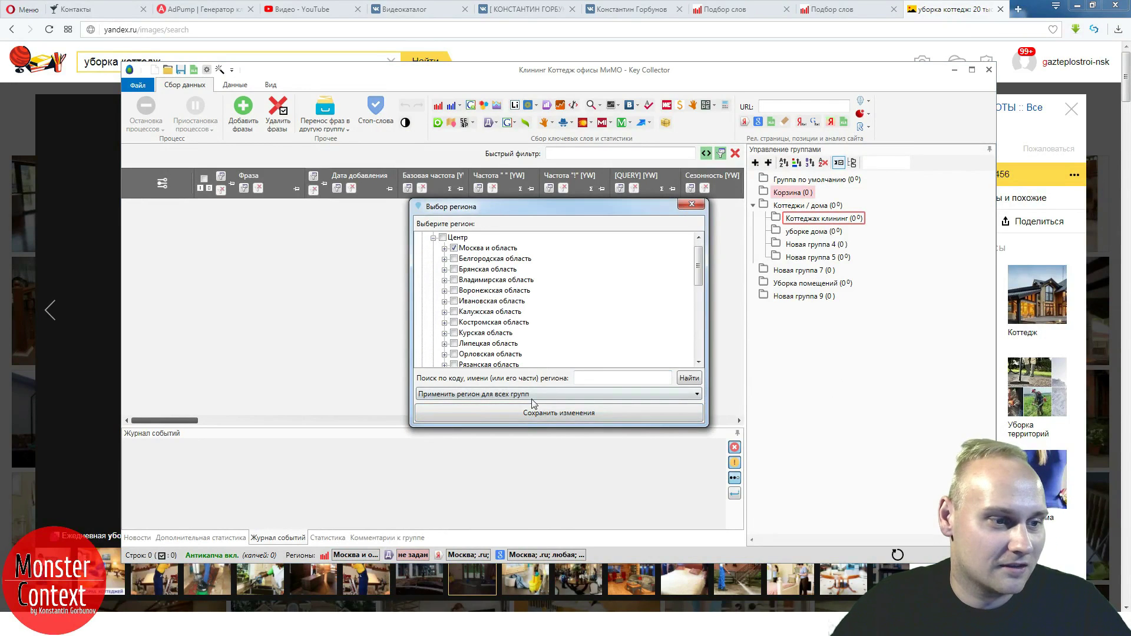
left_click(540, 414)
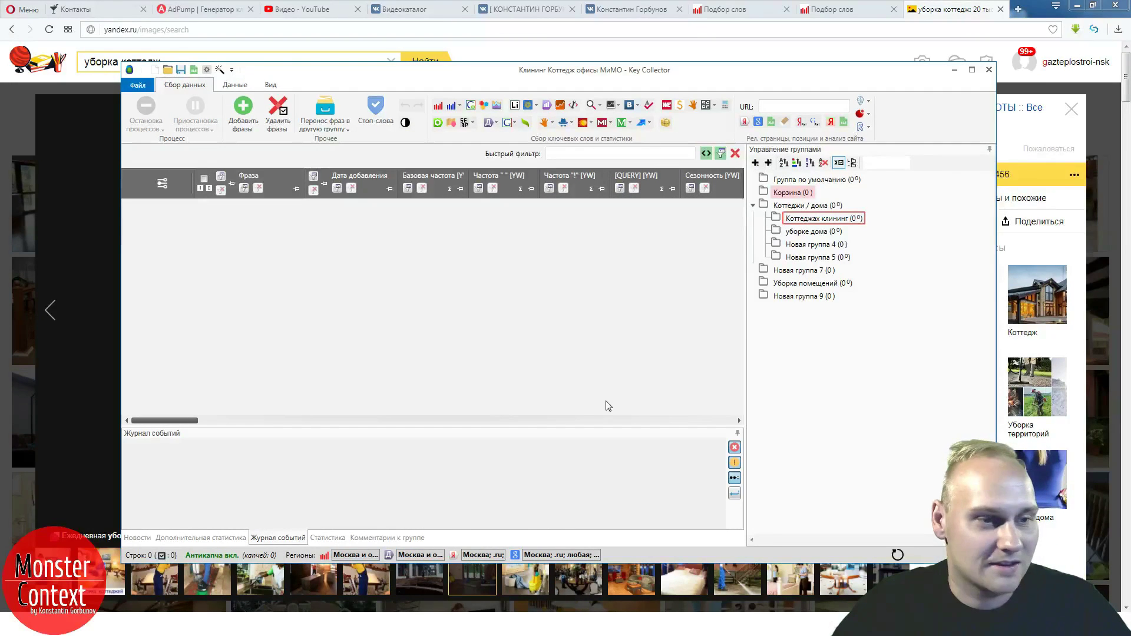
- Return to the "уборка коттедж" image results, examine the next eight images' descriptions for new keyword words, and go back to the one from Stroyimdom.ru
left_click(1001, 79)
left_click(894, 312)
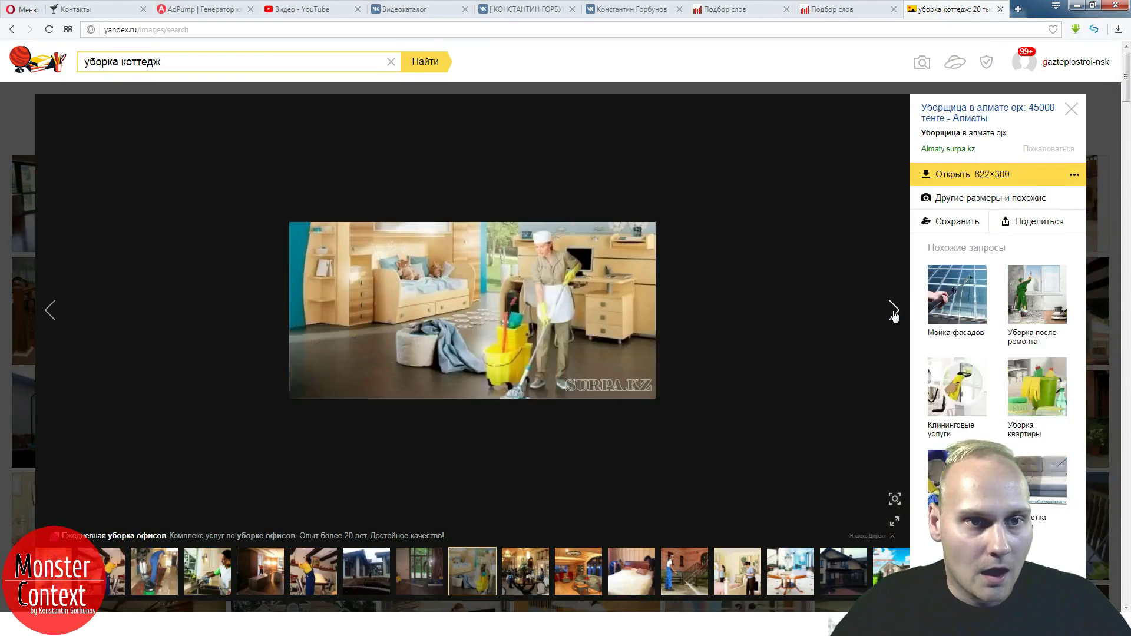
left_click(893, 317)
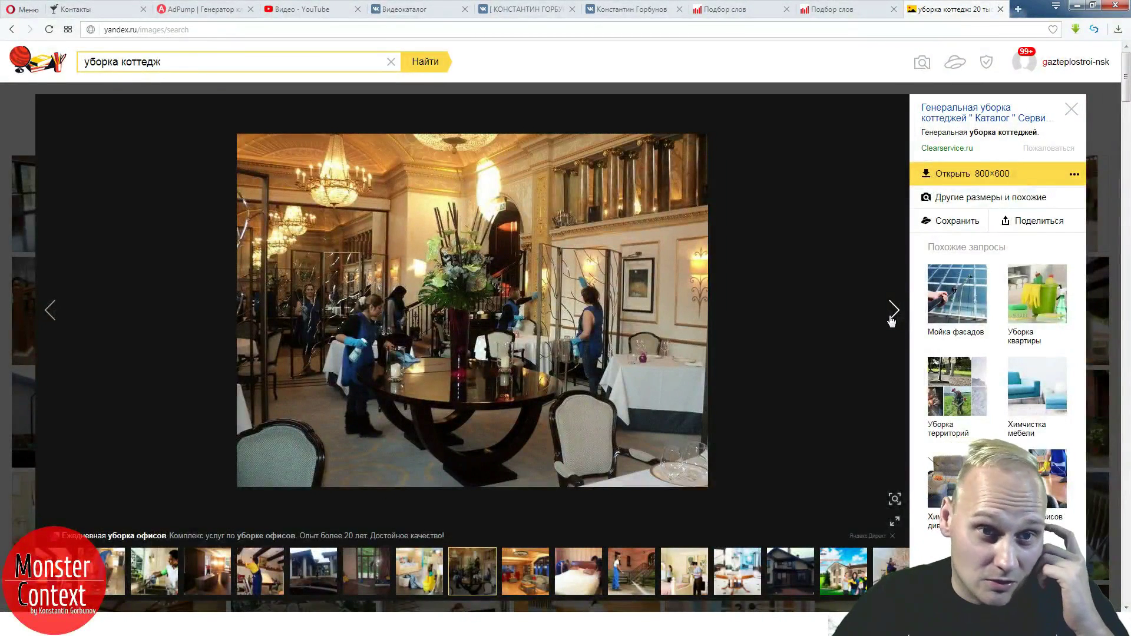
left_click(893, 313)
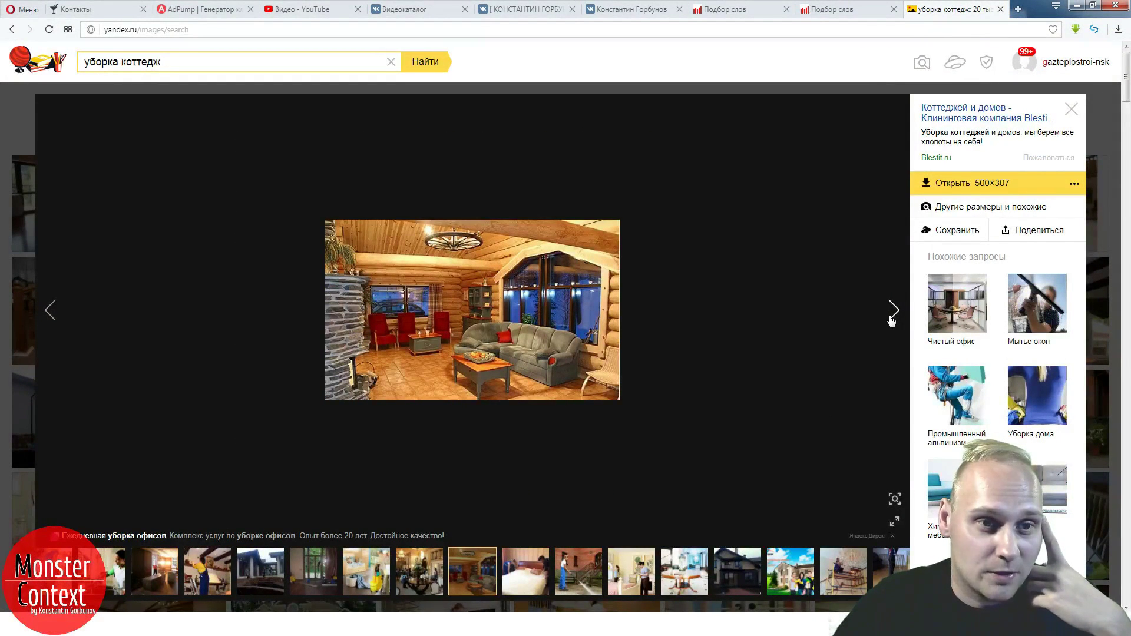
left_click(892, 318)
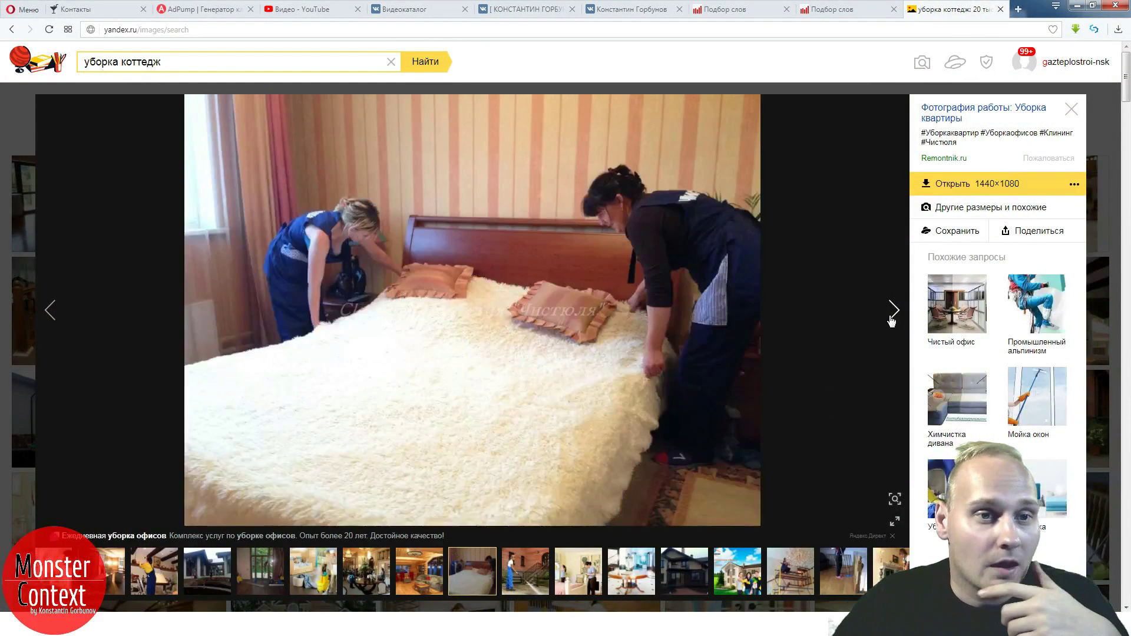
left_click(892, 321)
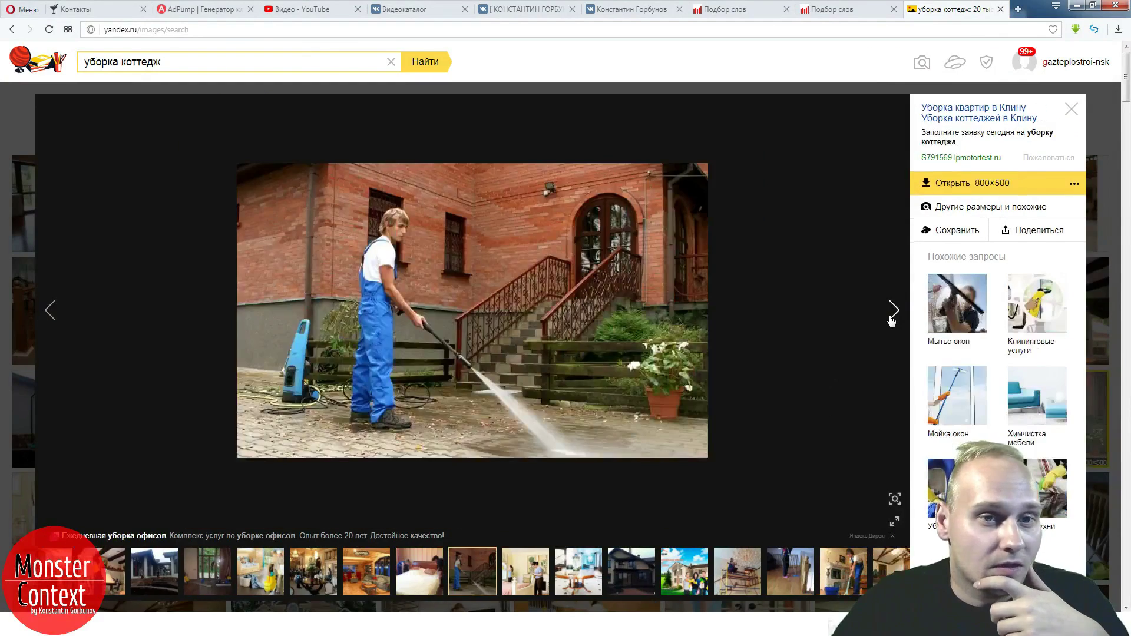
left_click(46, 324)
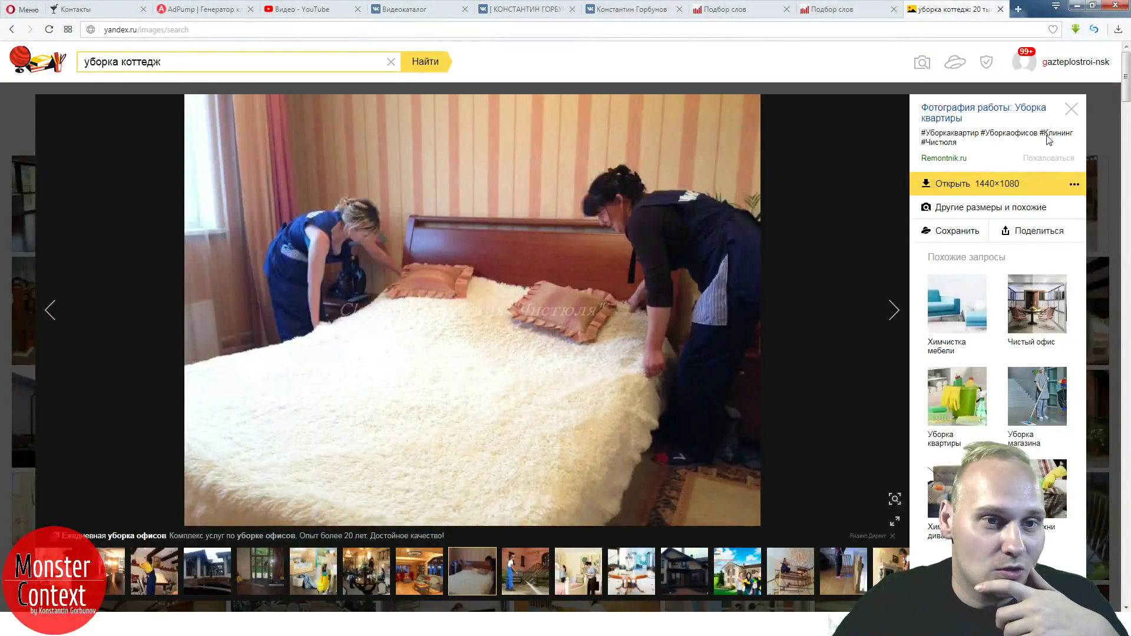
left_click(885, 313)
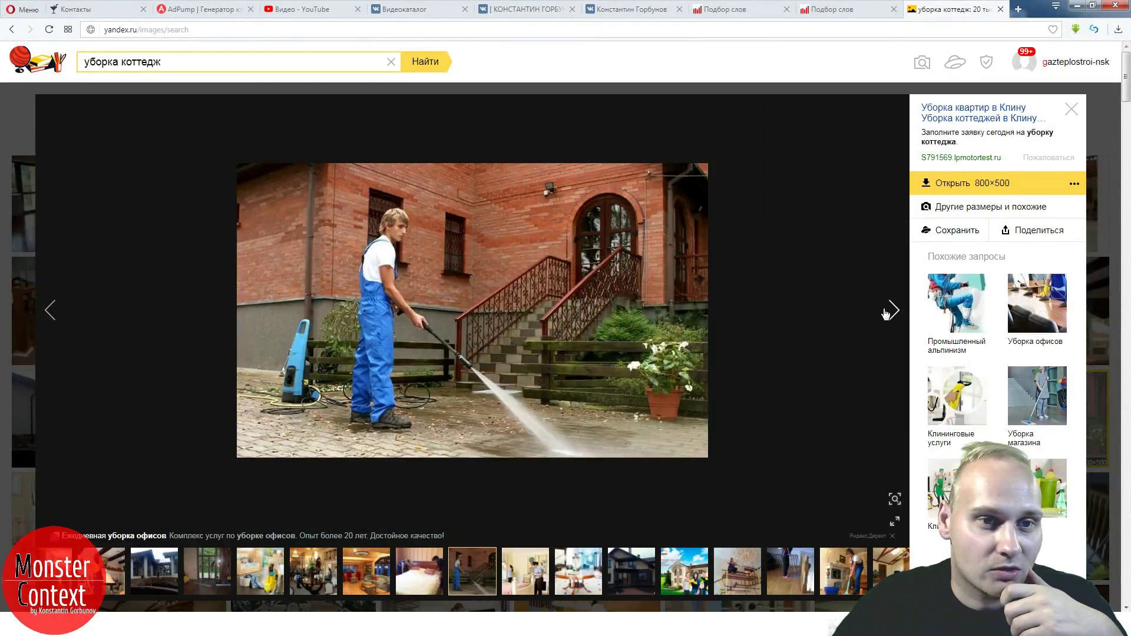
left_click(885, 313)
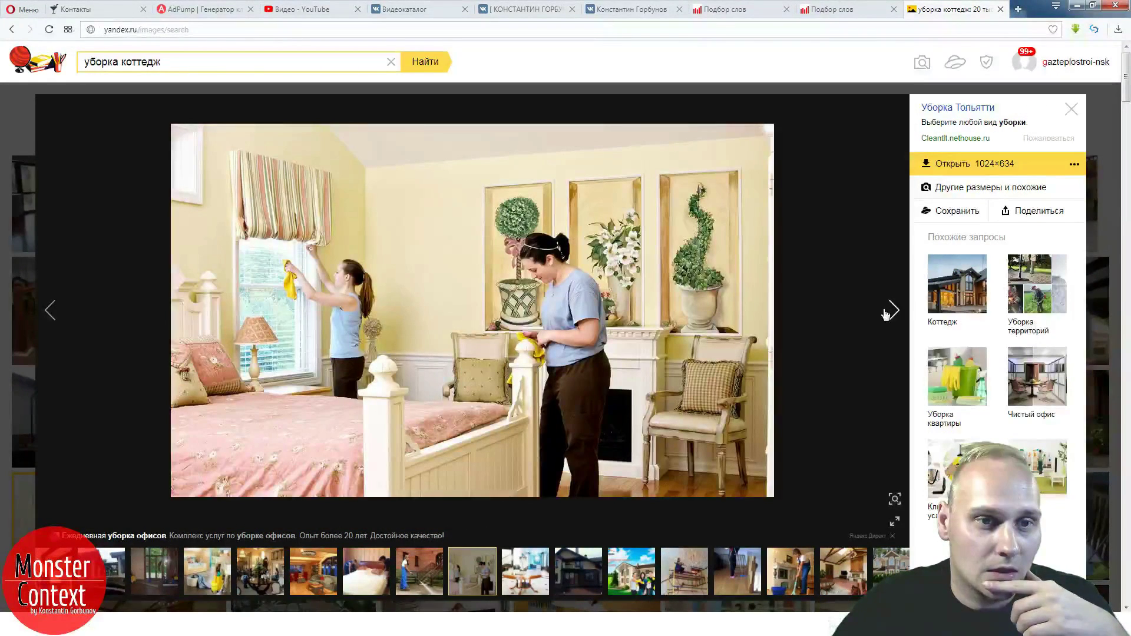
left_click(885, 312)
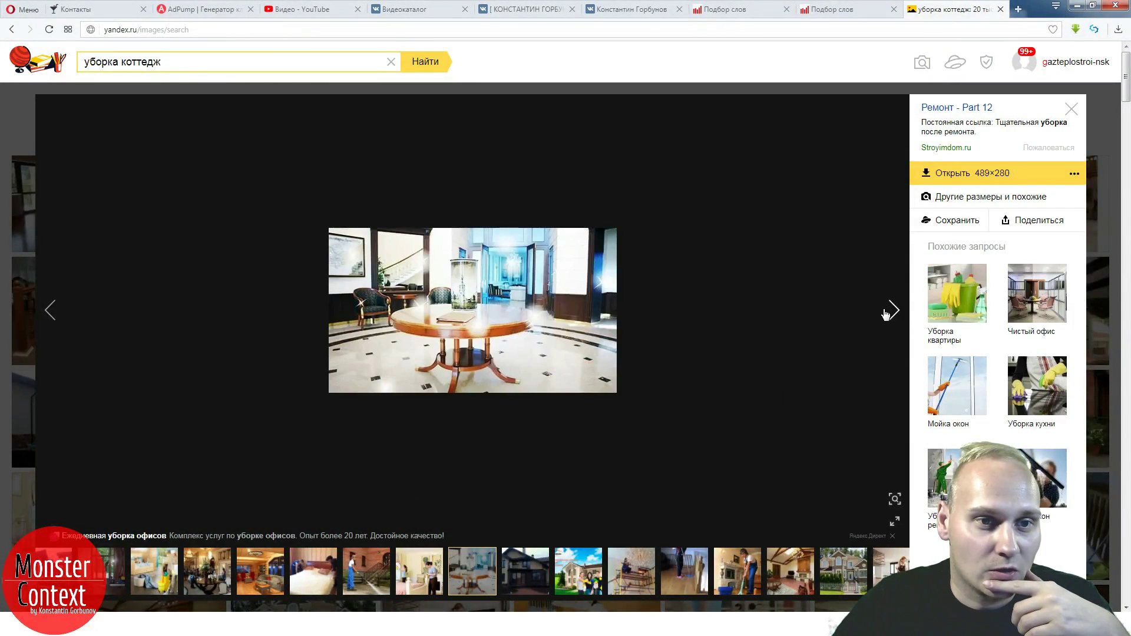
left_click(885, 312)
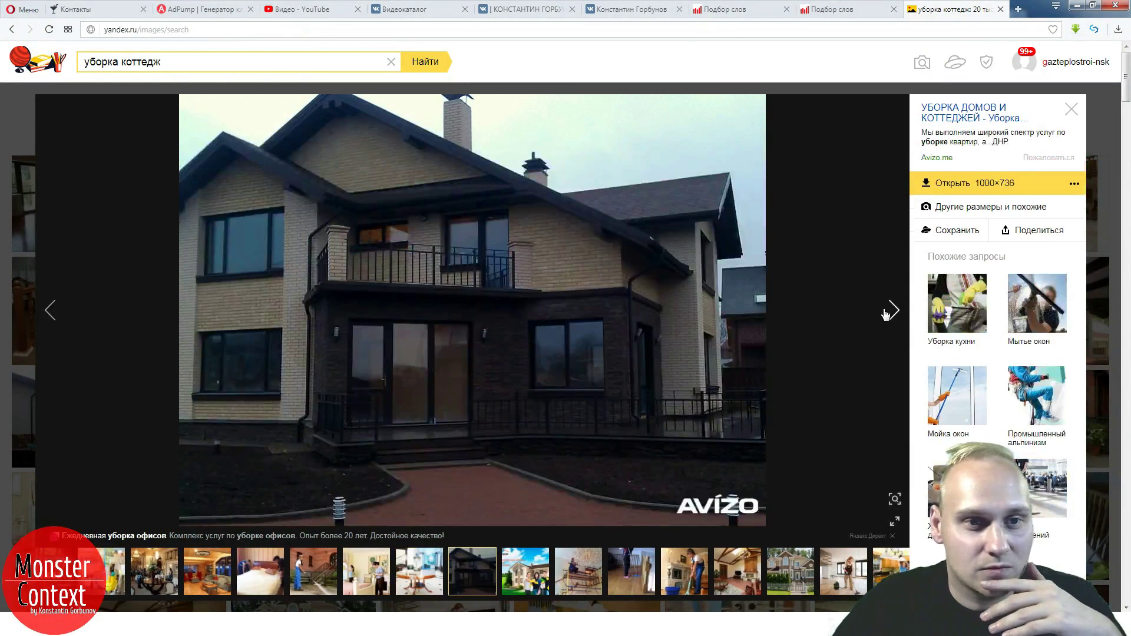
left_click(65, 318)
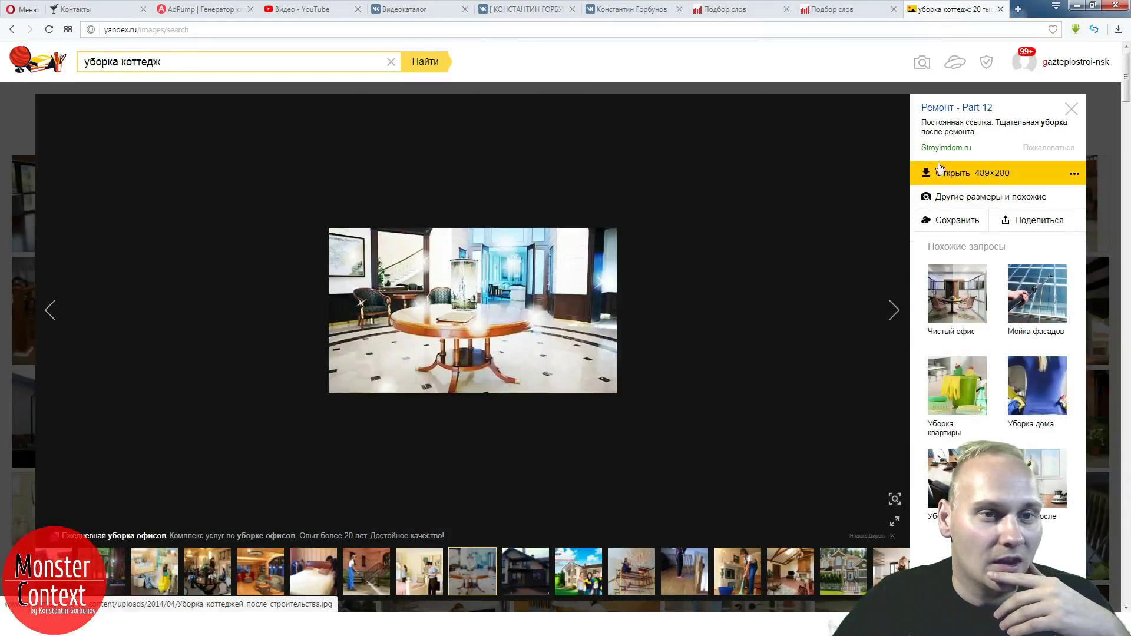
- Copy "уборка после ремонта" from the image description, switch to AdPump and add "!ремонта" to the second phrase list
left_click_drag(1042, 122, 997, 137)
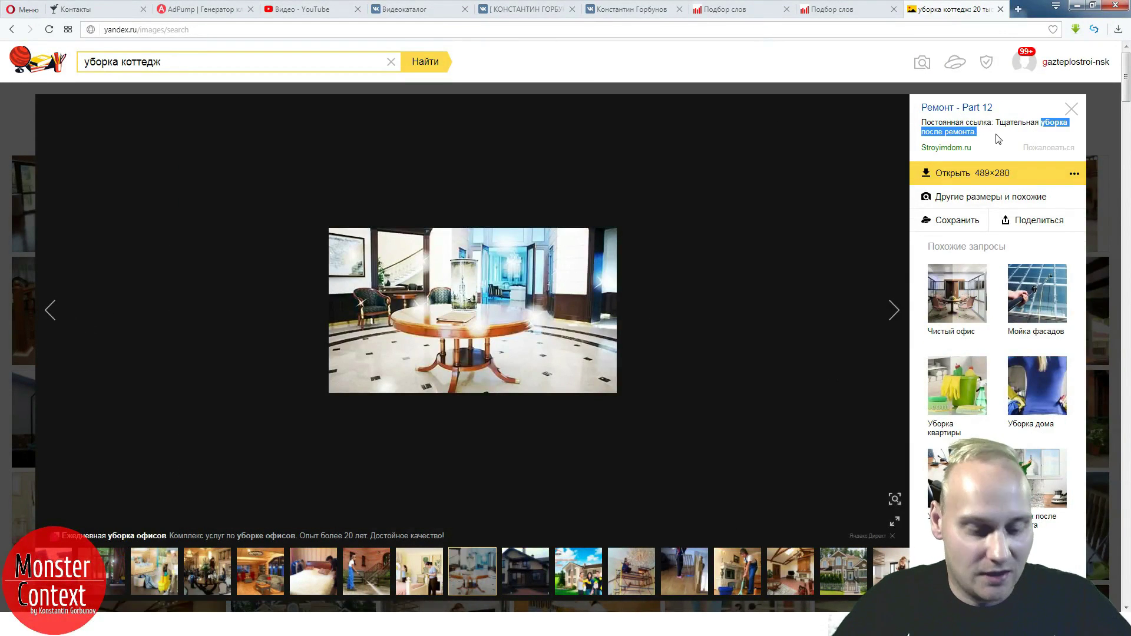
key("ctrl+c")
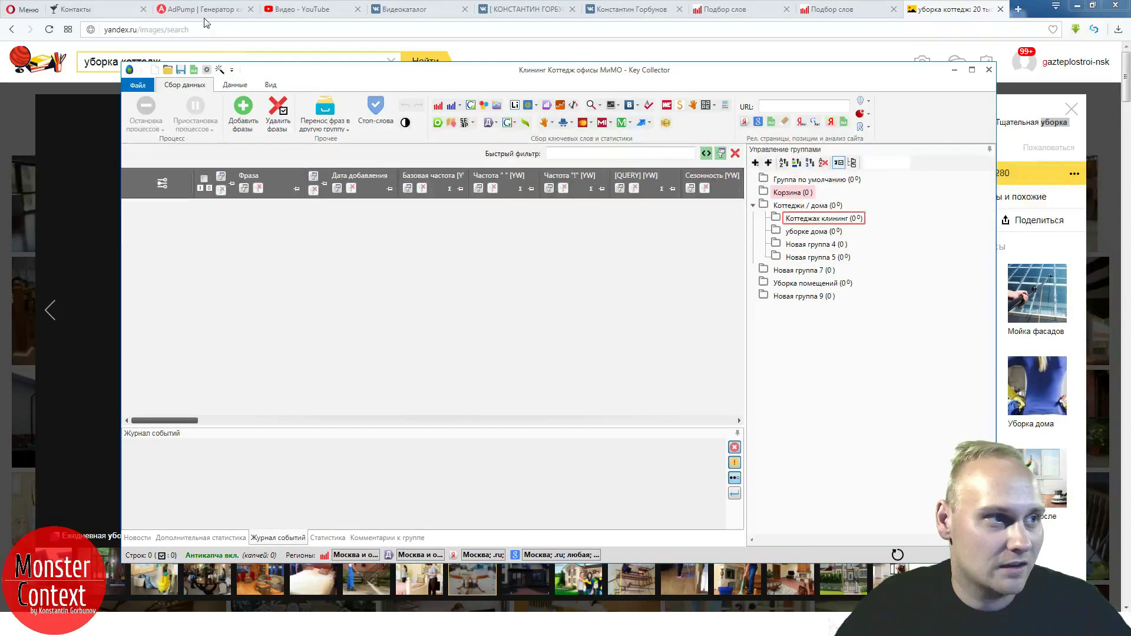
left_click(206, 10)
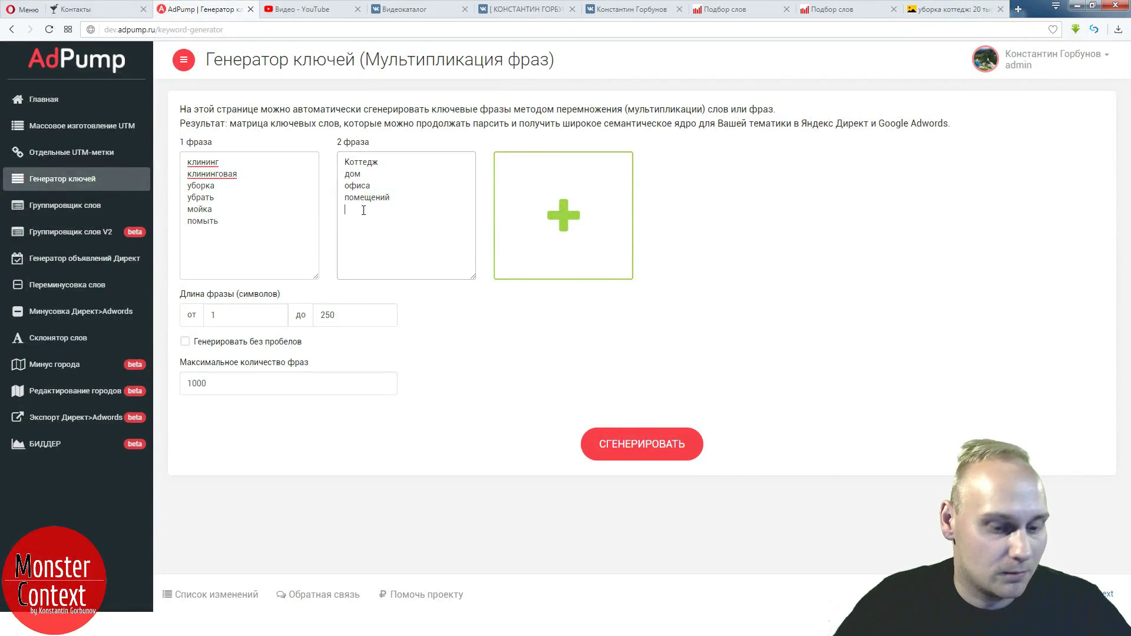
type("ремонта")
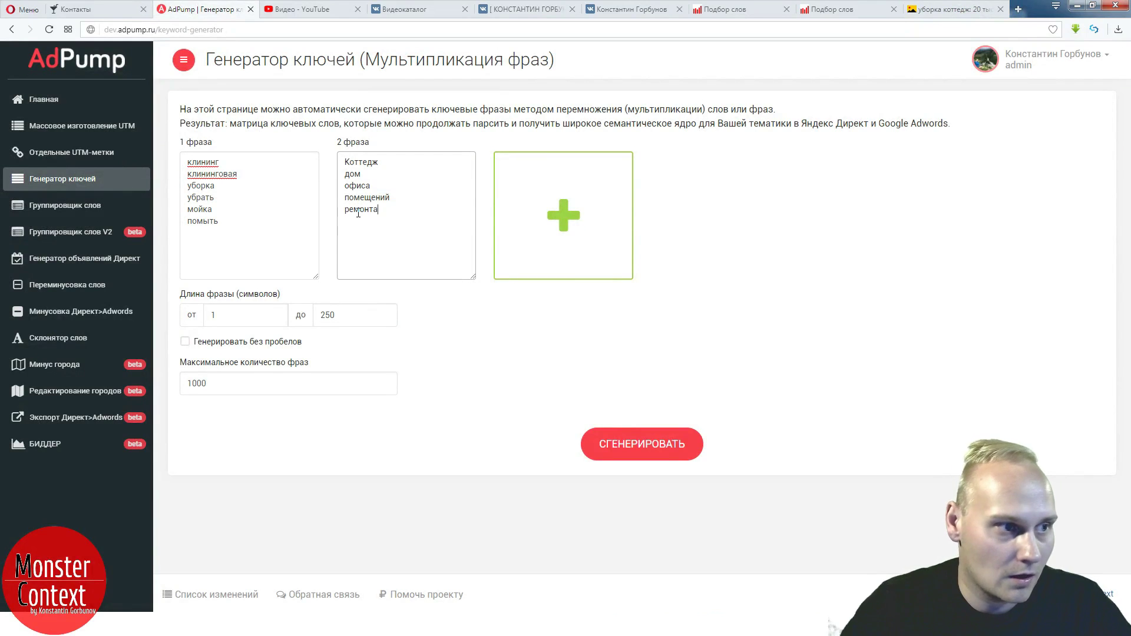
type("!")
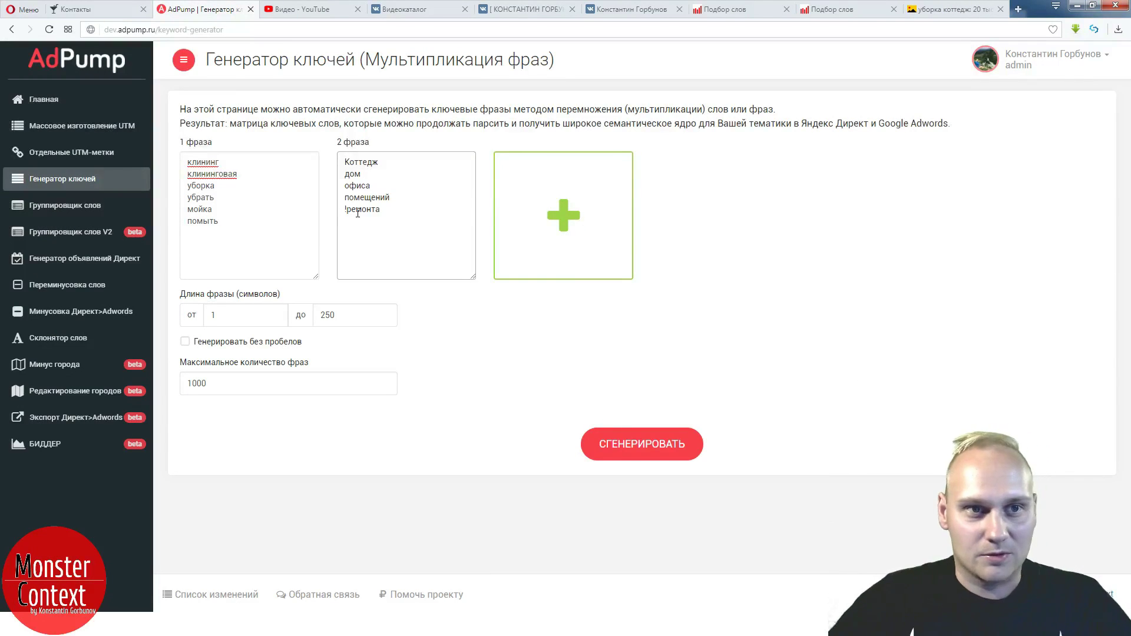
left_click(355, 222)
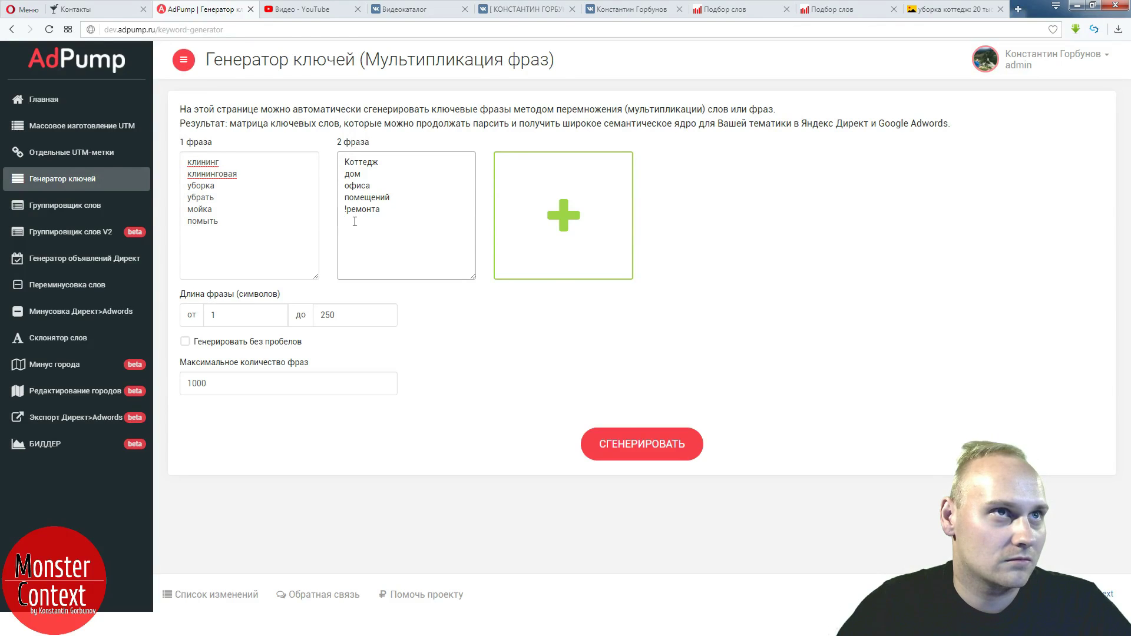
- Return to the image results, examine the following cottage-cleaning images' descriptions for new keyword words, and go back to the kitchen image mentioning window washing
left_click(946, 9)
left_click(889, 314)
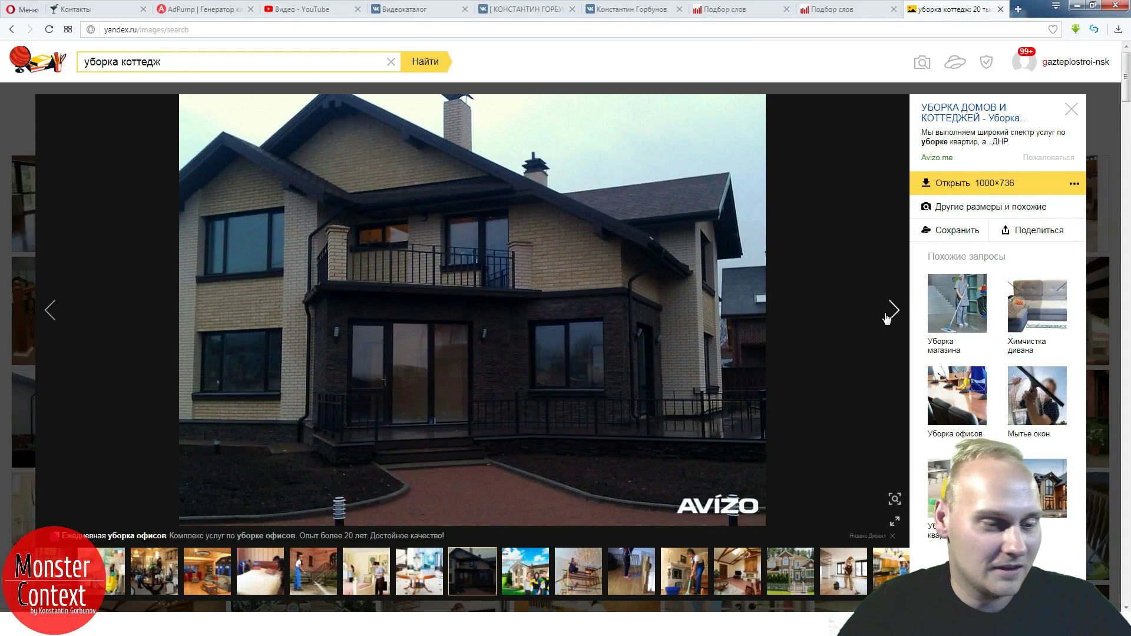
left_click(890, 312)
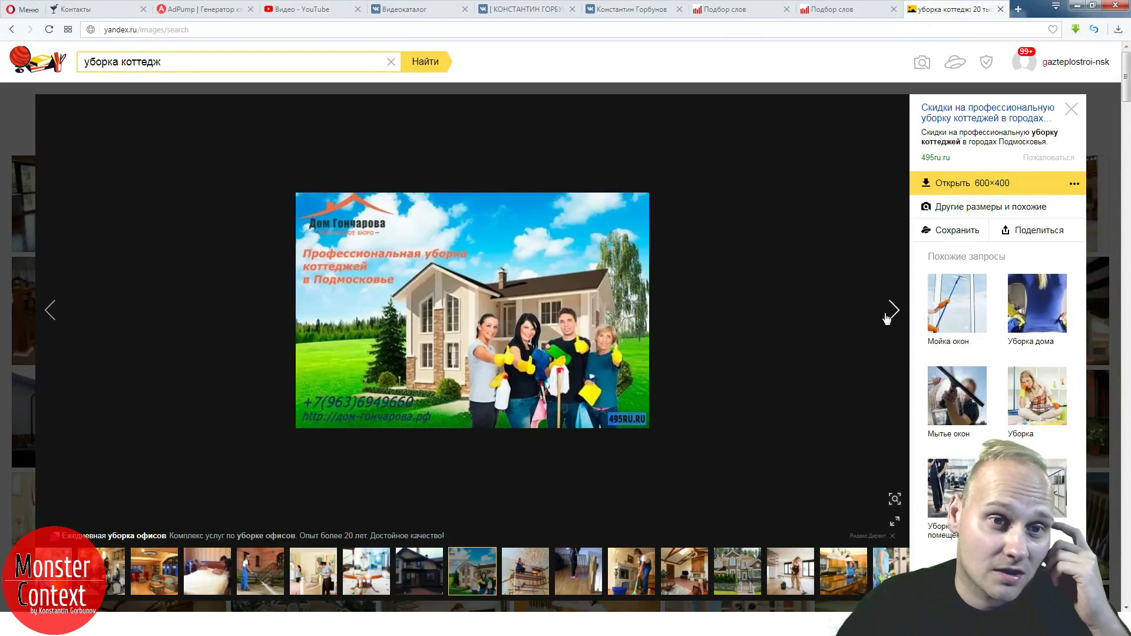
left_click(887, 318)
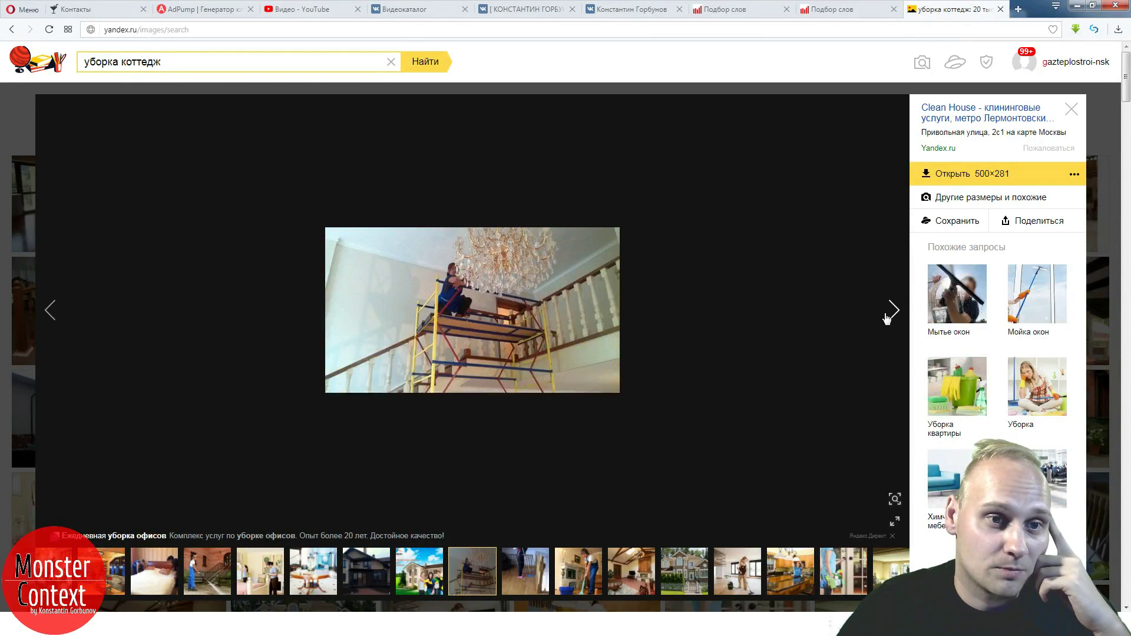
left_click(887, 318)
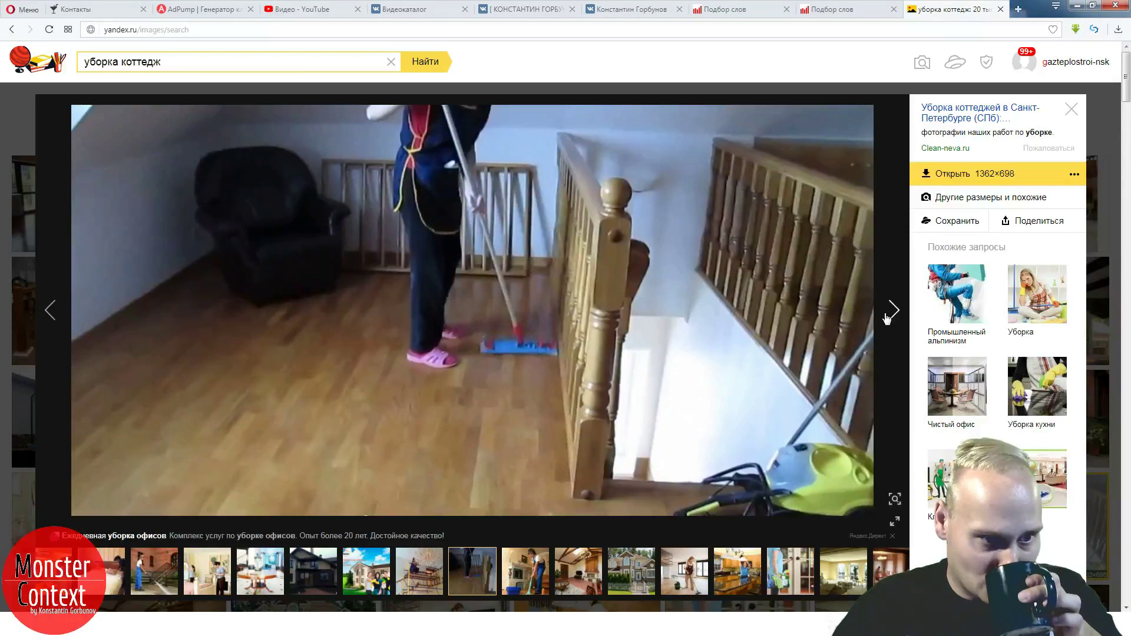
left_click(893, 311)
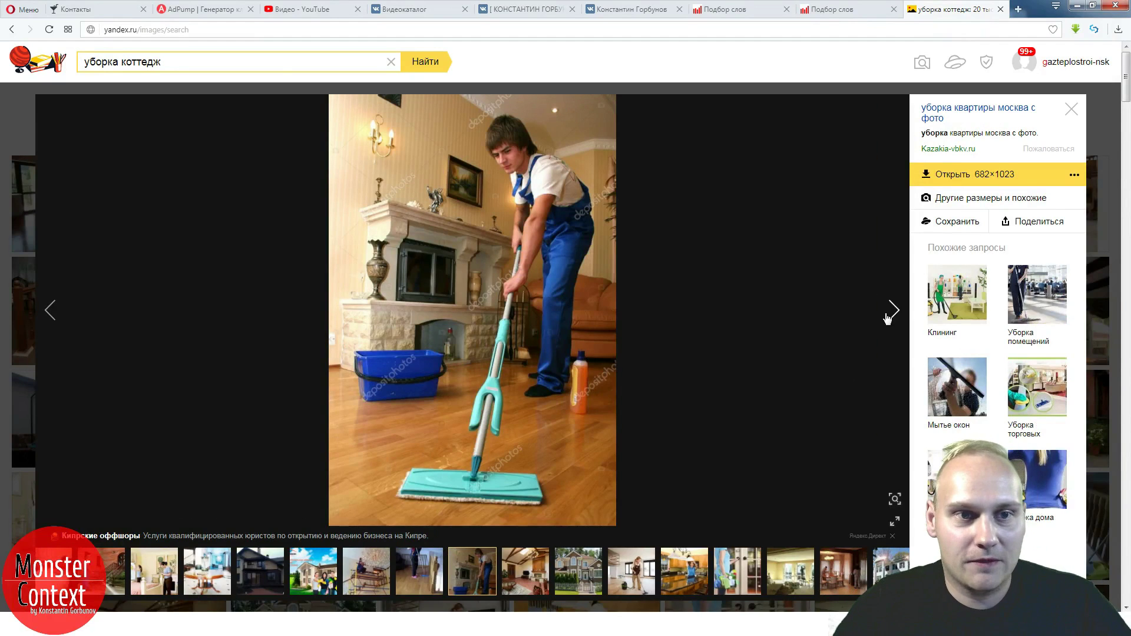
left_click(888, 318)
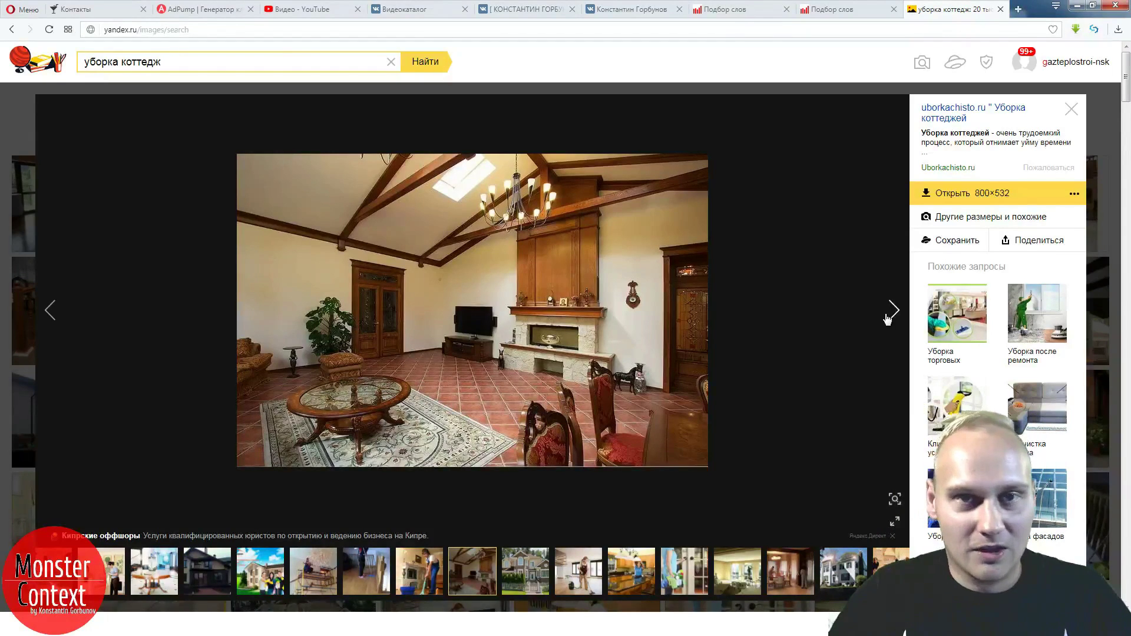
left_click(888, 319)
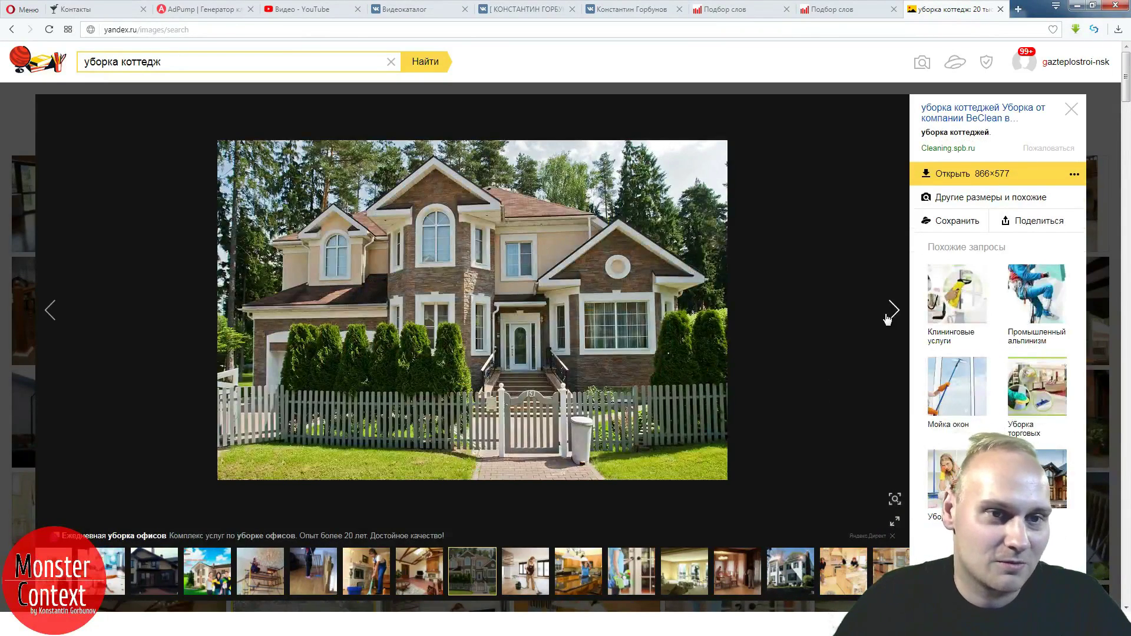
left_click(888, 320)
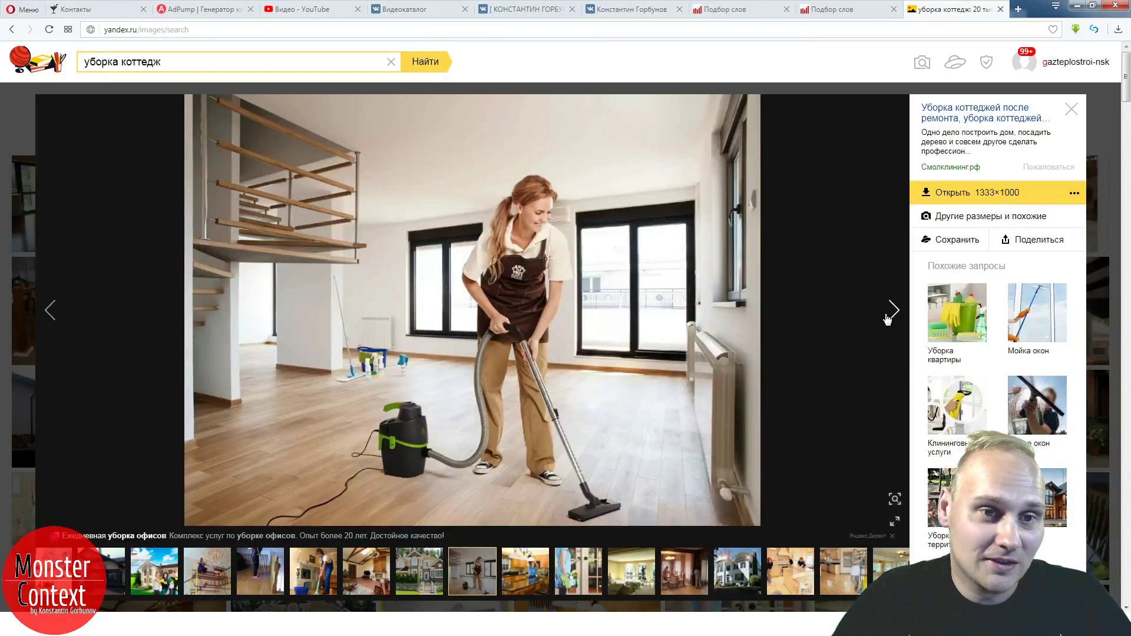
left_click(888, 319)
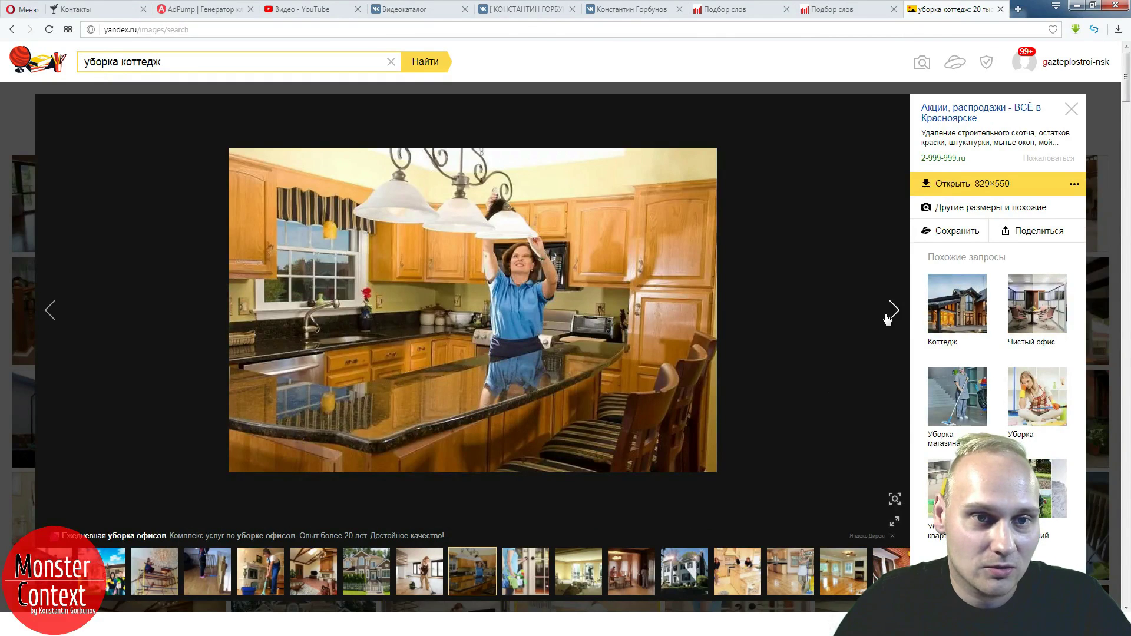
left_click(888, 319)
left_click(47, 313)
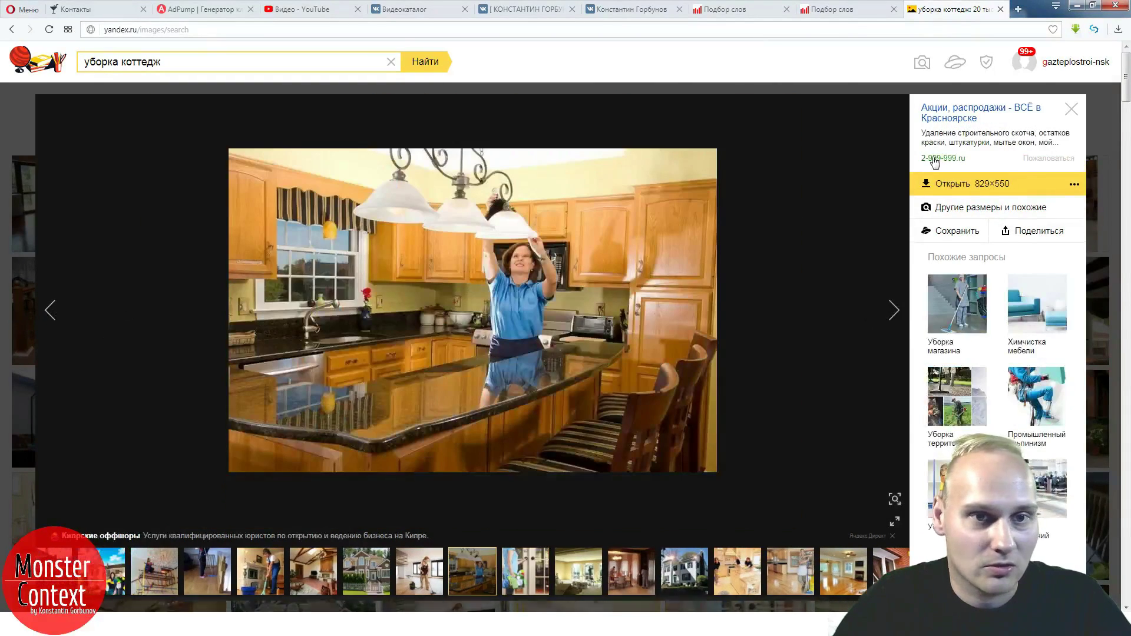
- Take "мытье" from the image description into AdPump's first phrase list and start an empty line after "!ремонта" in the second list
left_click_drag(994, 143, 1016, 144)
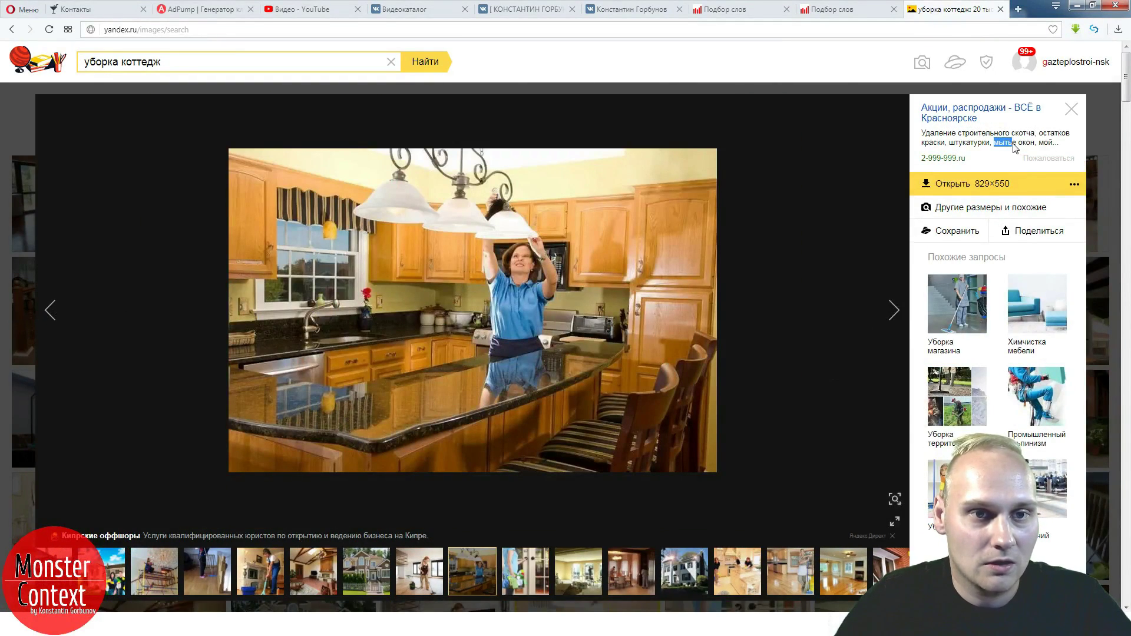
left_click(197, 10)
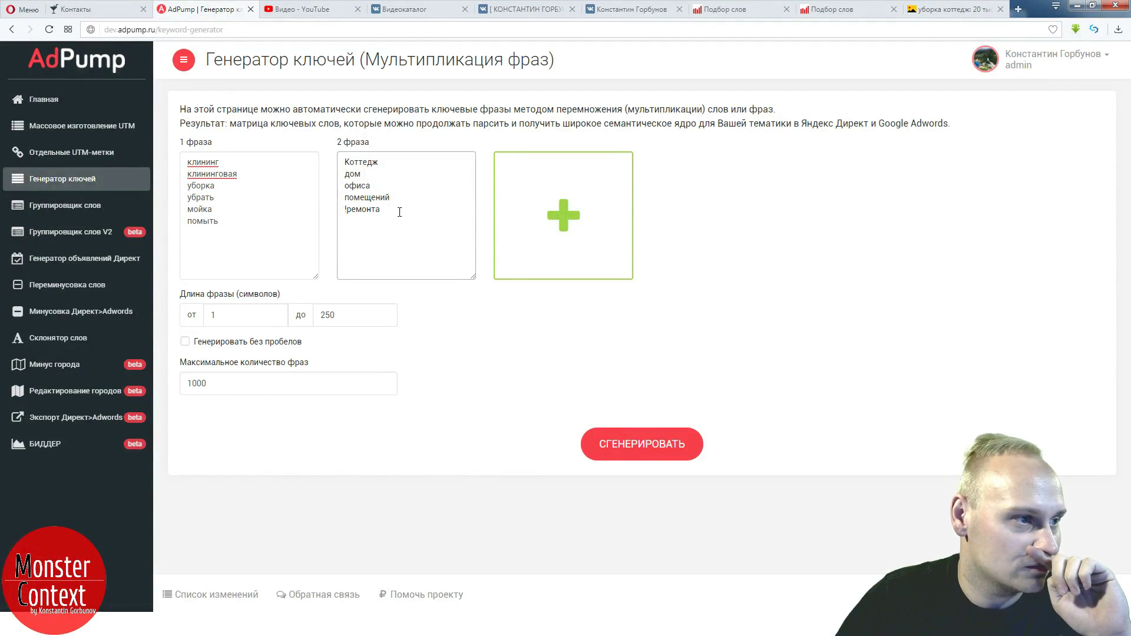
left_click(240, 228)
key("ctrl+v")
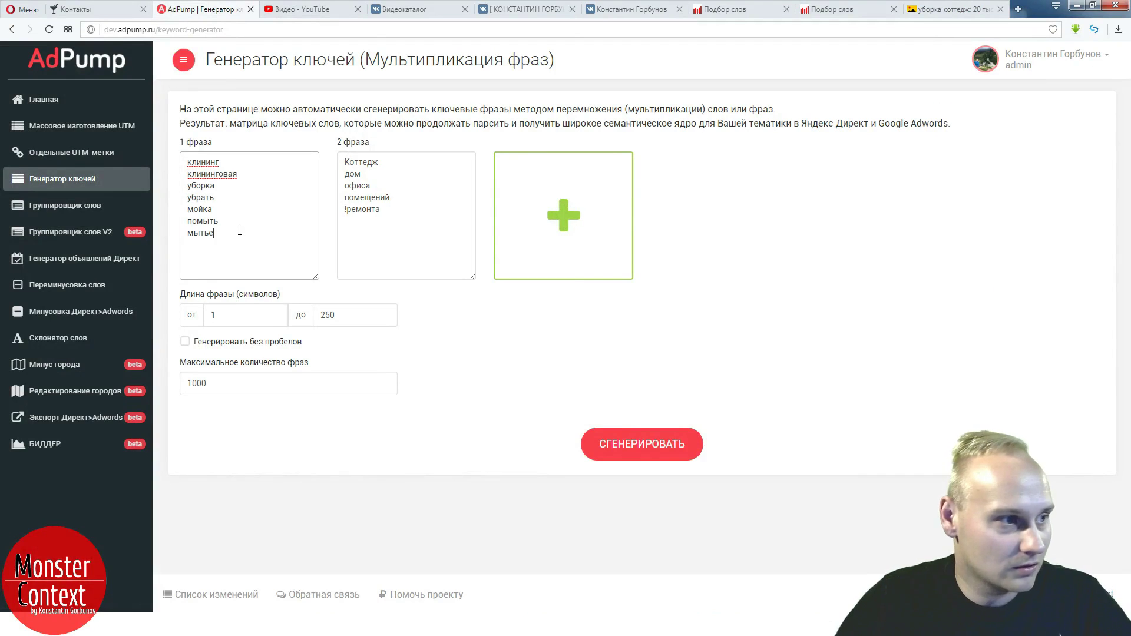
left_click(354, 214)
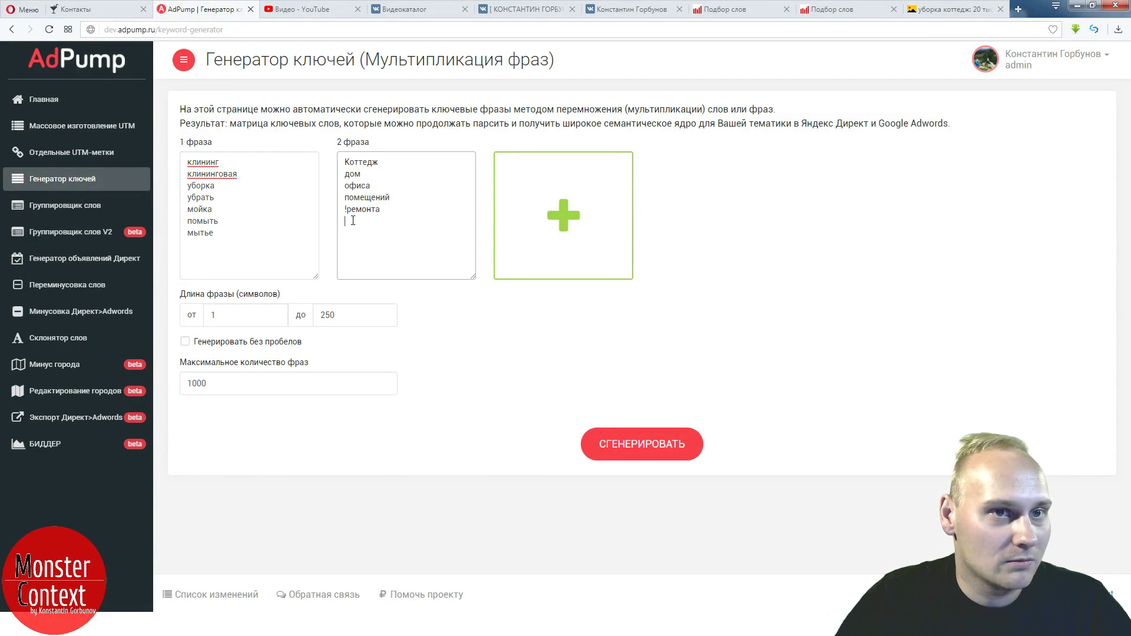
- Return to the "уборка коттедж" image results, examine the next images' descriptions for keyword words, and glance at Key Collector's keyword groups
left_click(952, 10)
left_click(895, 310)
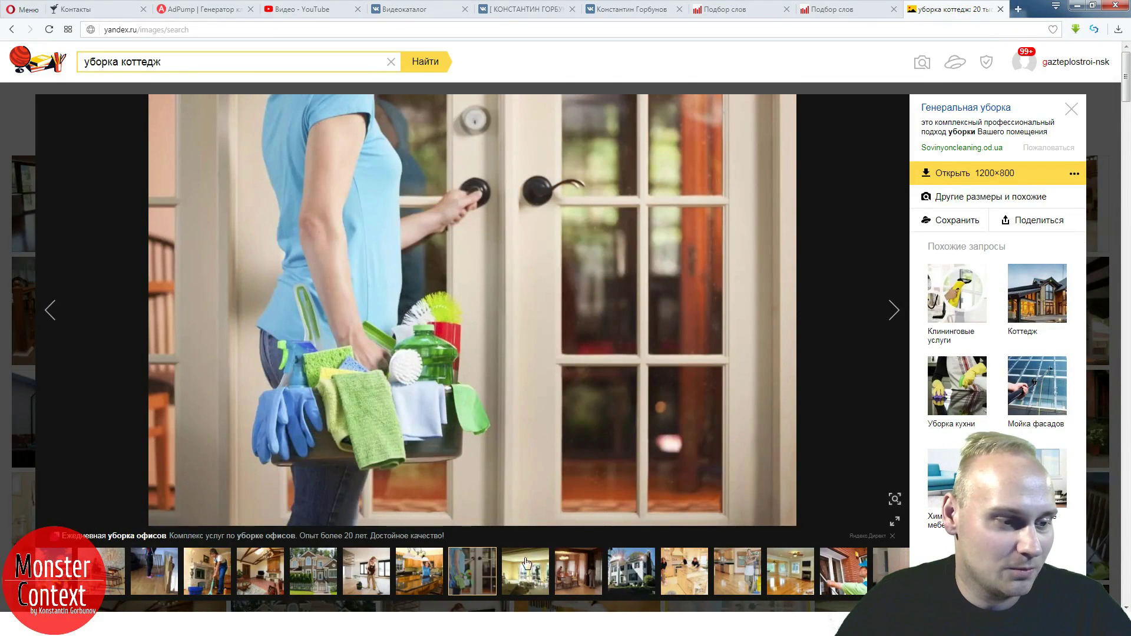
left_click(647, 581)
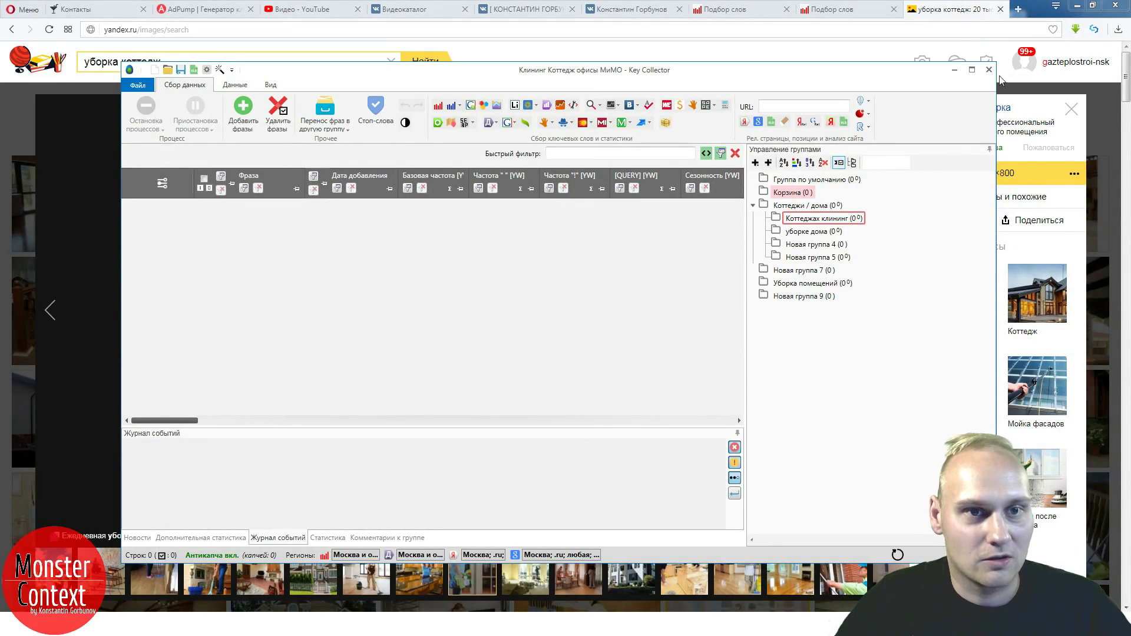
left_click(1020, 154)
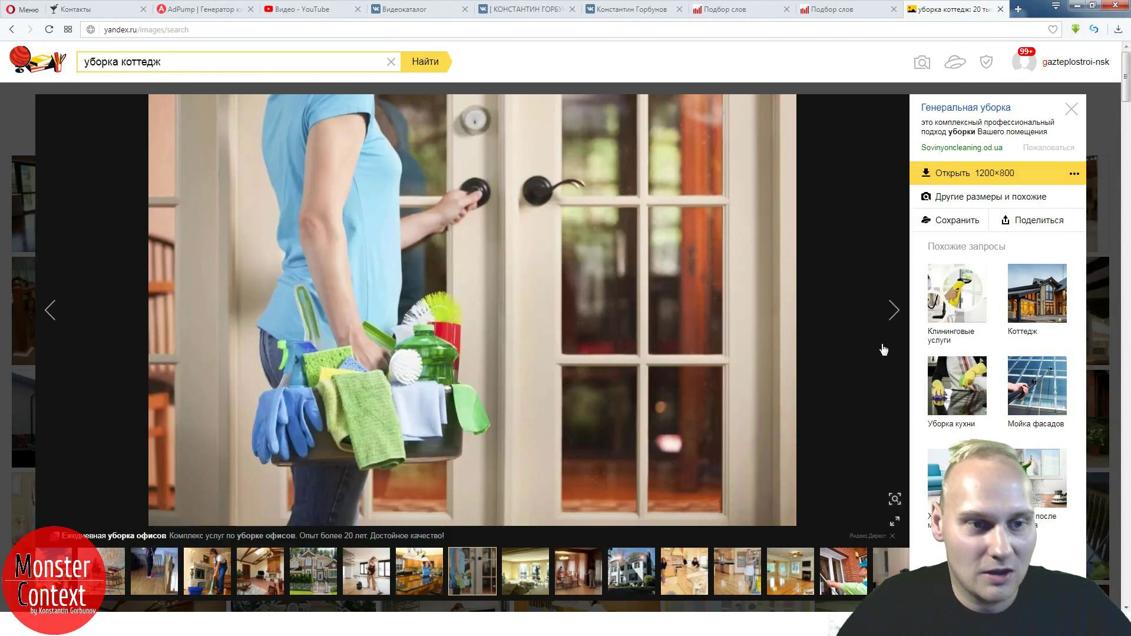
left_click(894, 312)
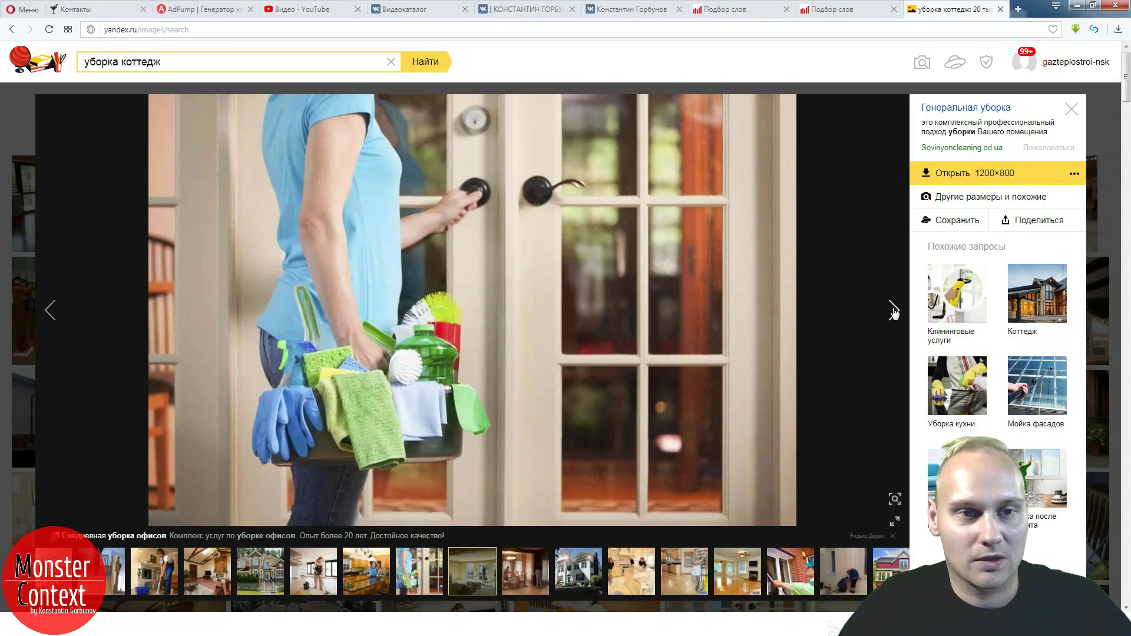
left_click(894, 312)
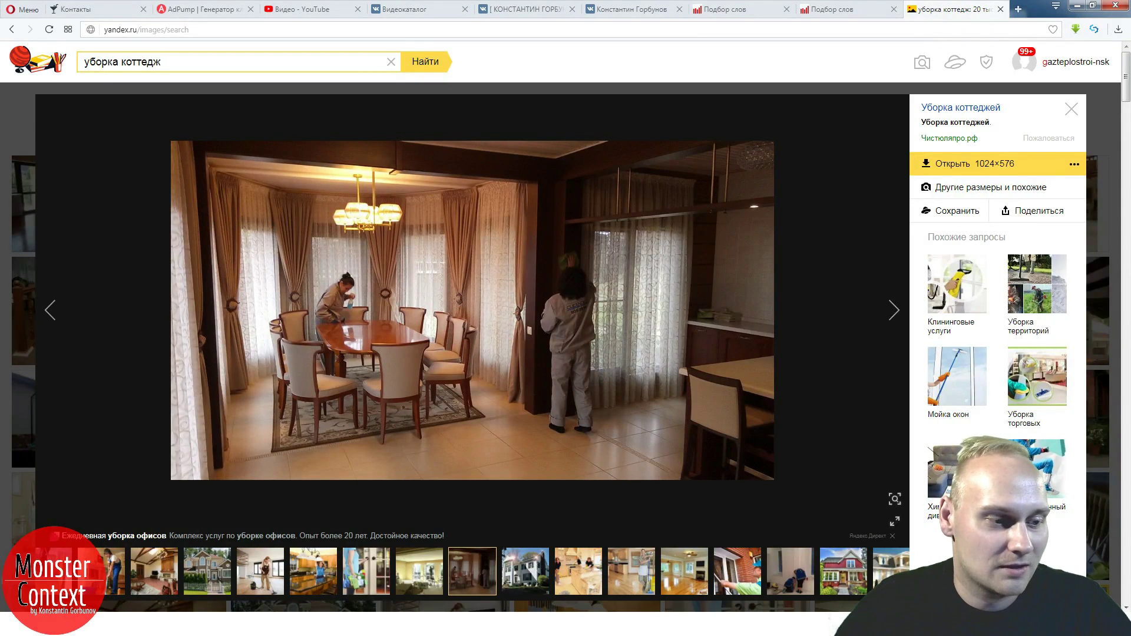
key("alt+Tab")
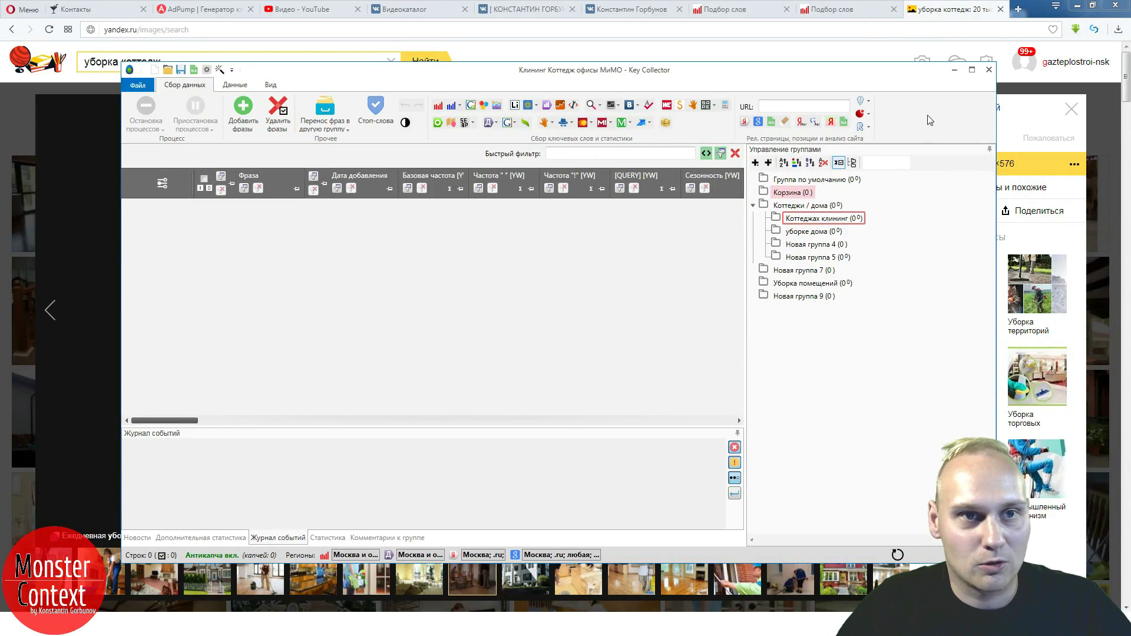
left_click(934, 19)
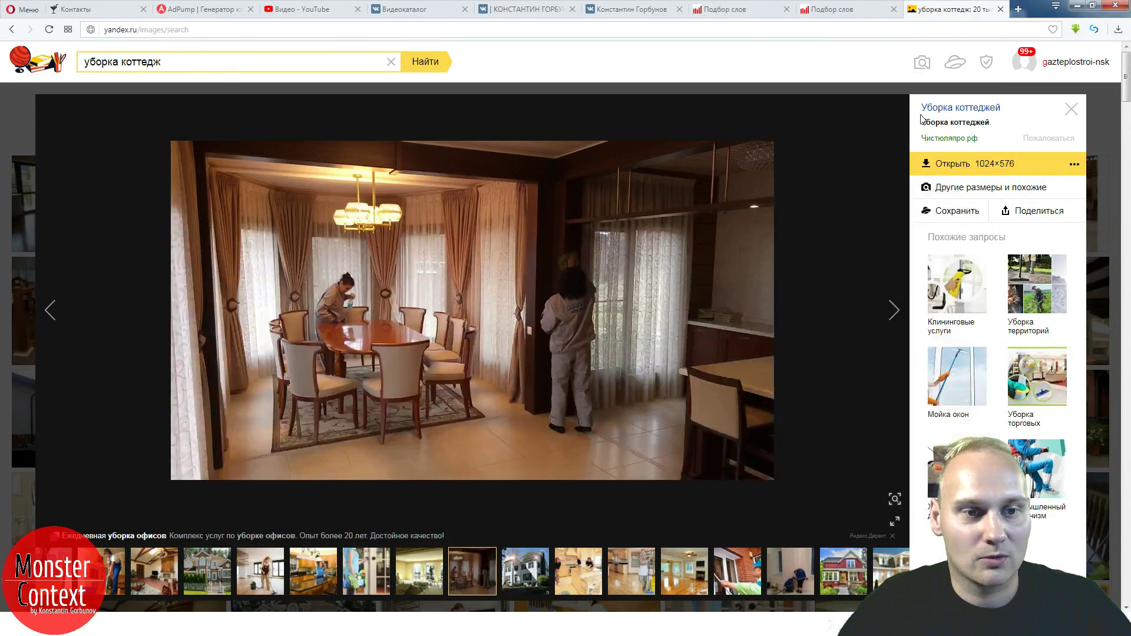
- Examine the following cottage-cleaning images' descriptions for new keyword words, continuing through to the one from Stroysovet.ru
left_click(893, 315)
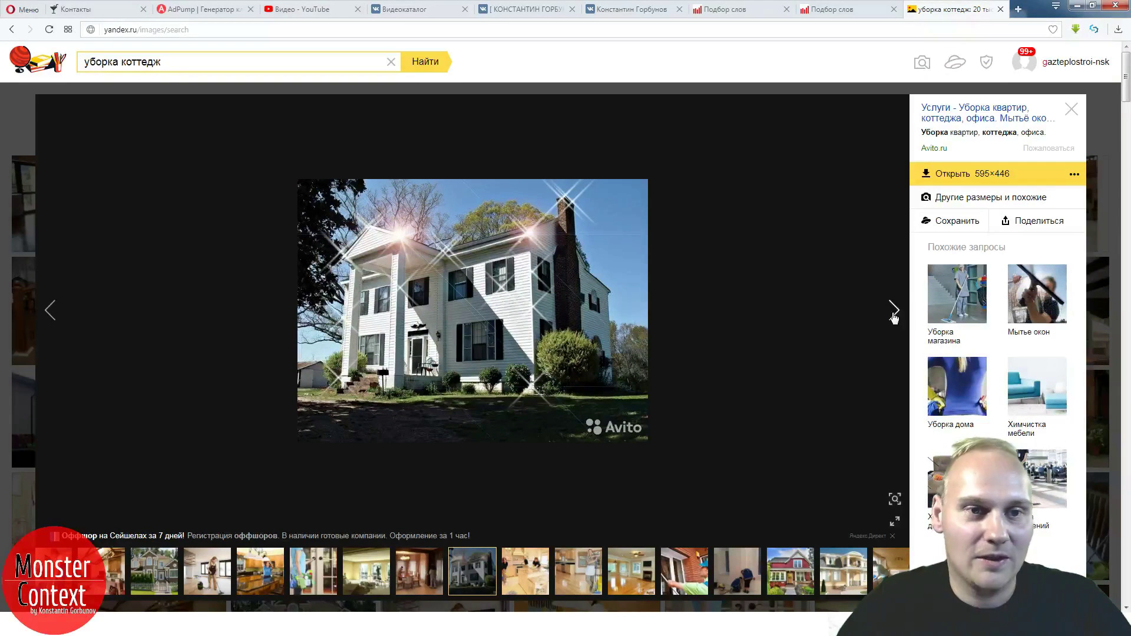
left_click(893, 315)
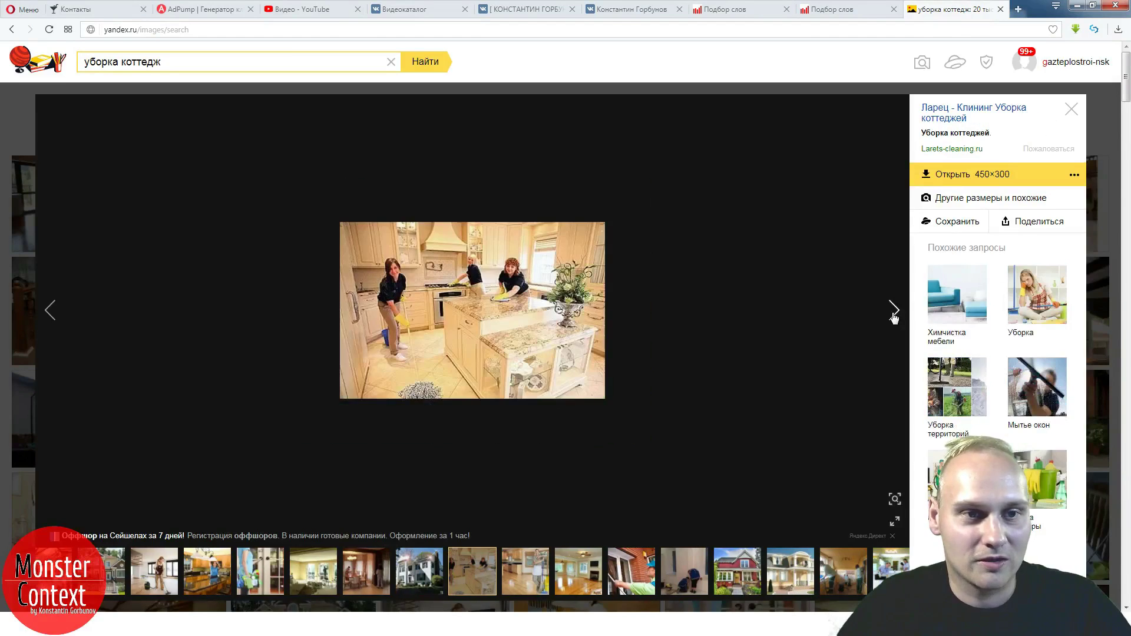
left_click(893, 315)
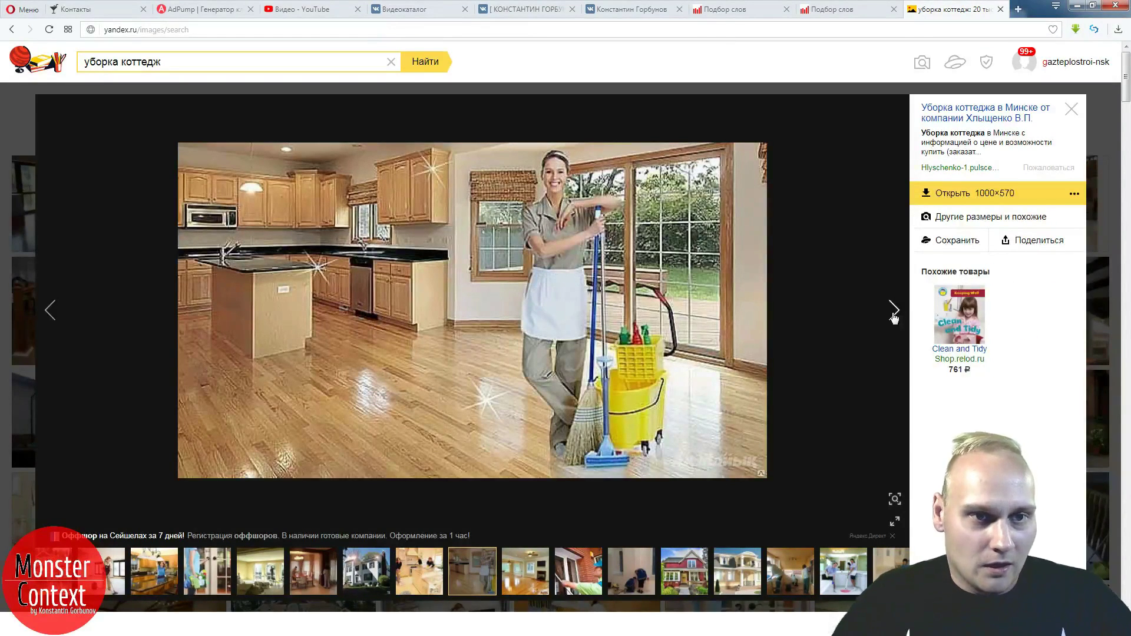
left_click(893, 315)
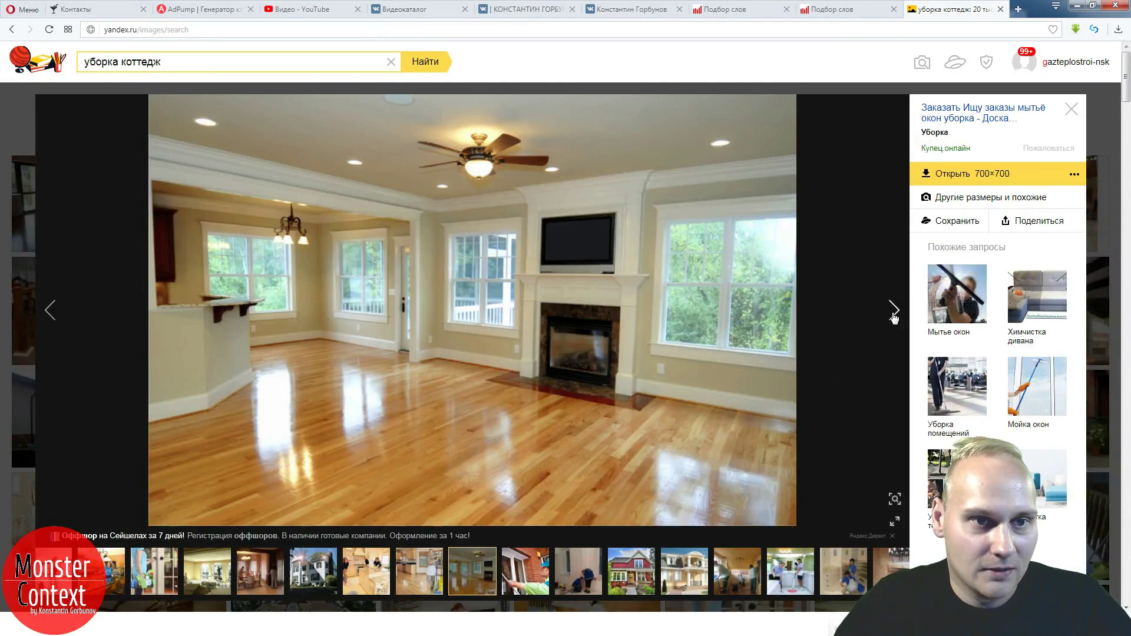
left_click(893, 315)
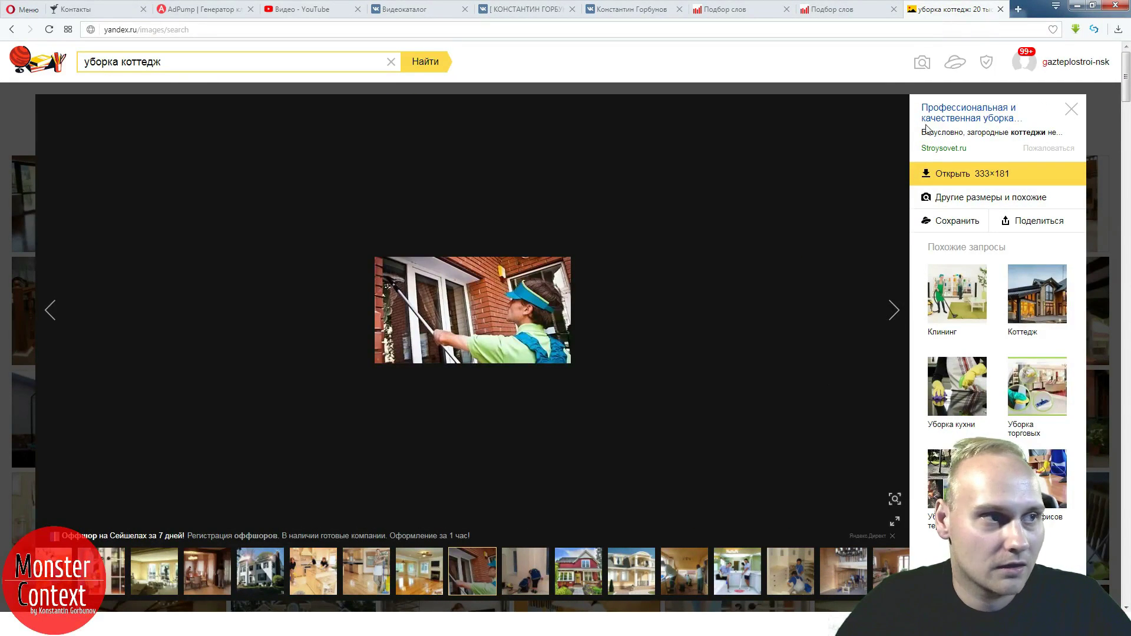
- Copy "мойка" from AdPump's first phrase list and search Yandex images for "мойка окон"
left_click(196, 9)
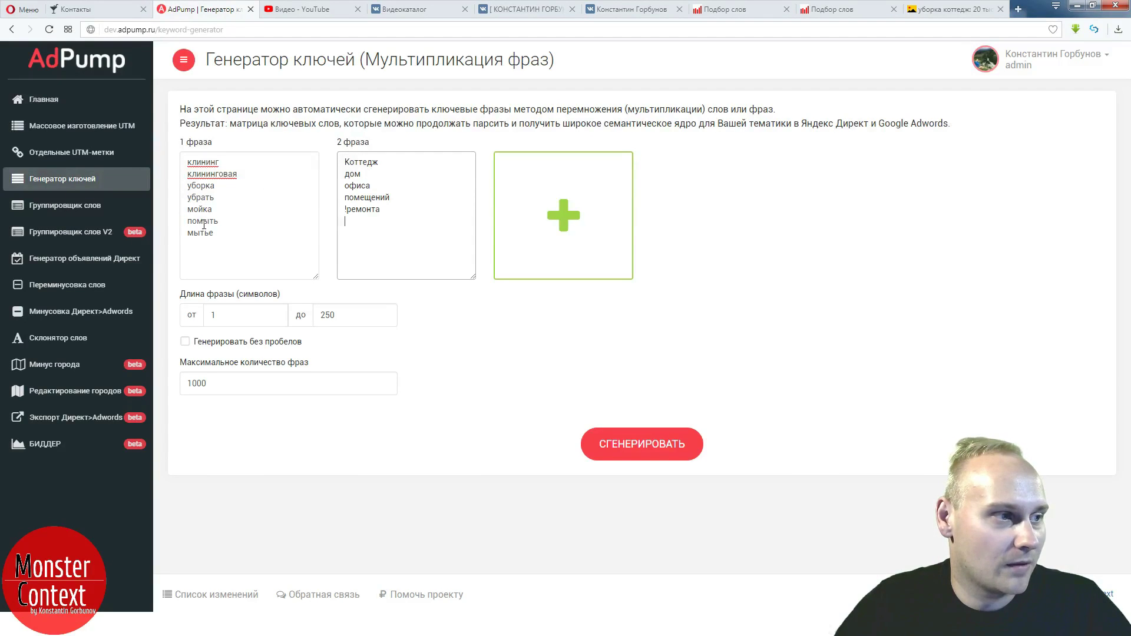
left_click_drag(220, 210, 184, 209)
key("ctrl+c")
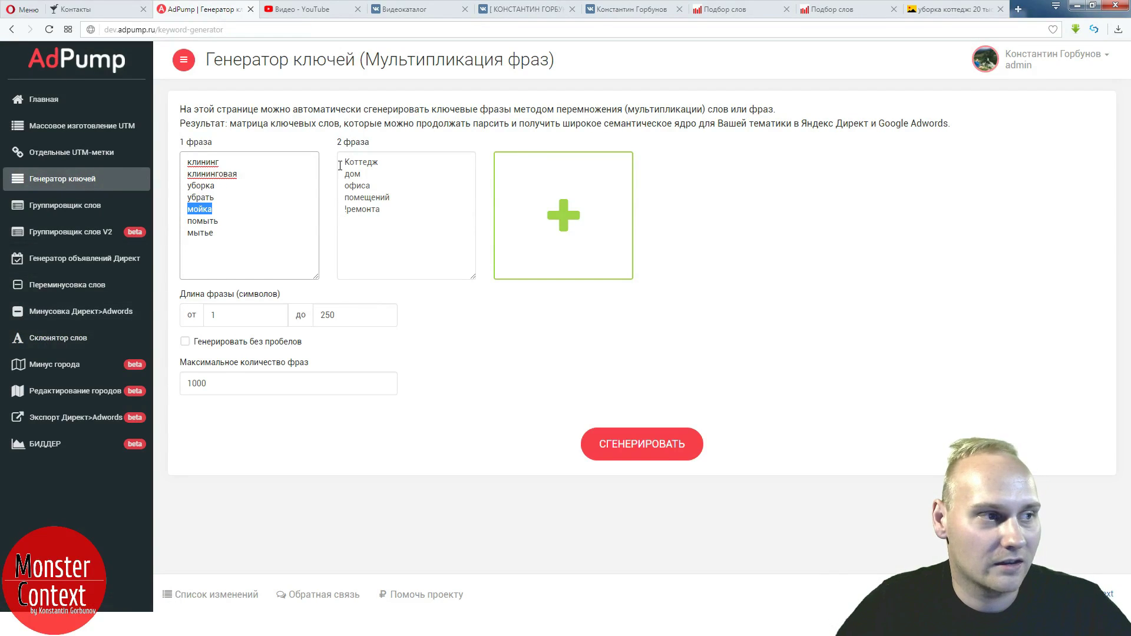
left_click(935, 13)
triple_click(325, 62)
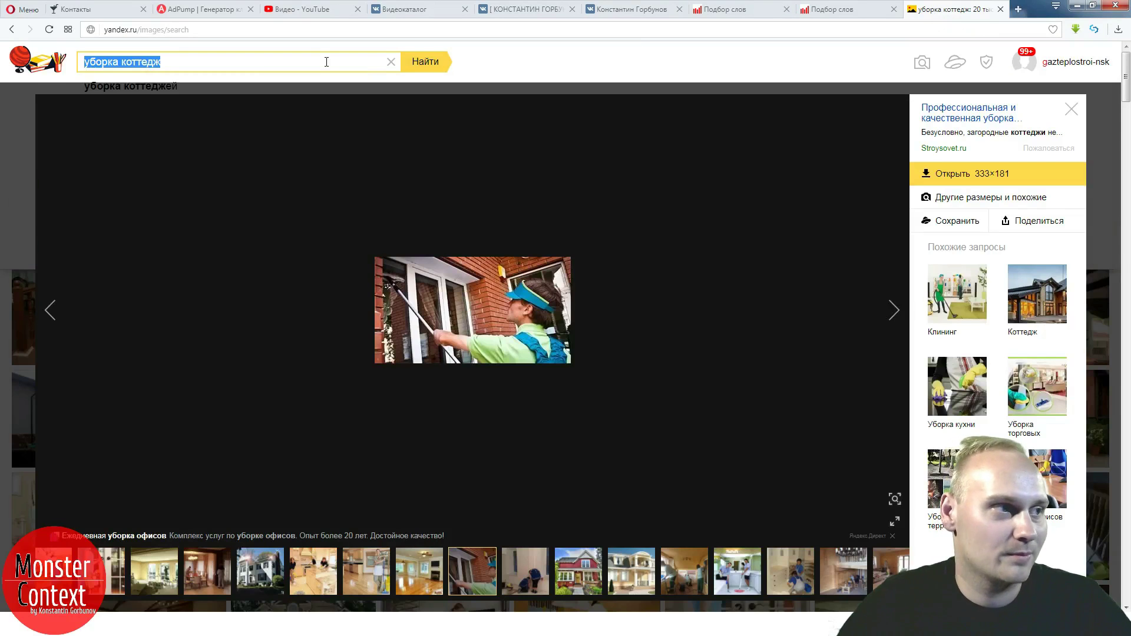
key("ctrl+v")
type("окон")
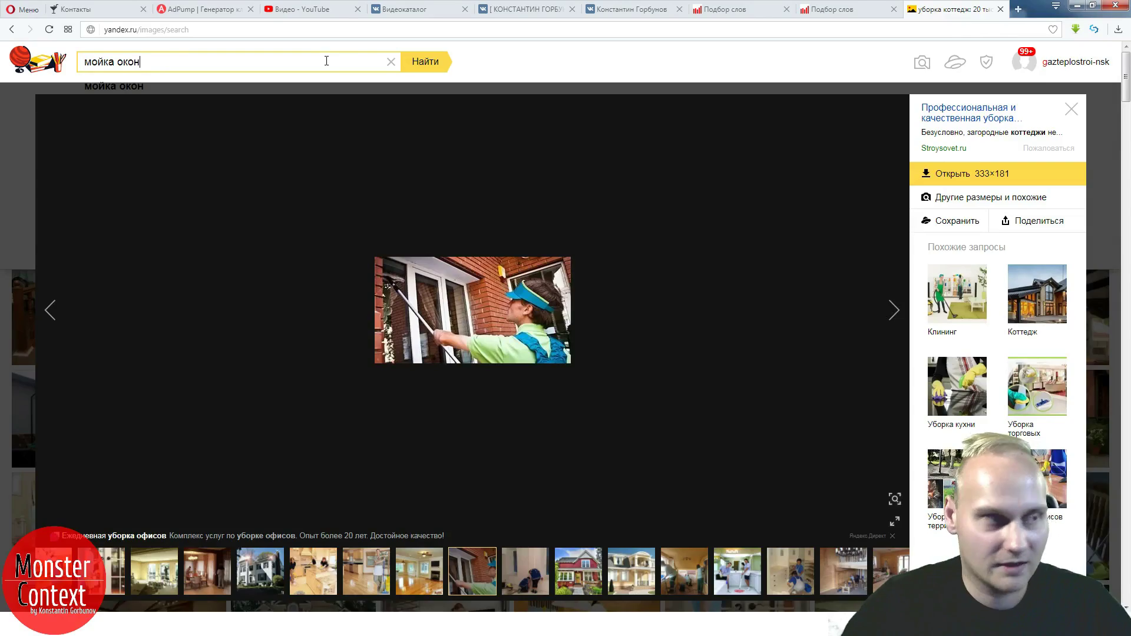
key("Return")
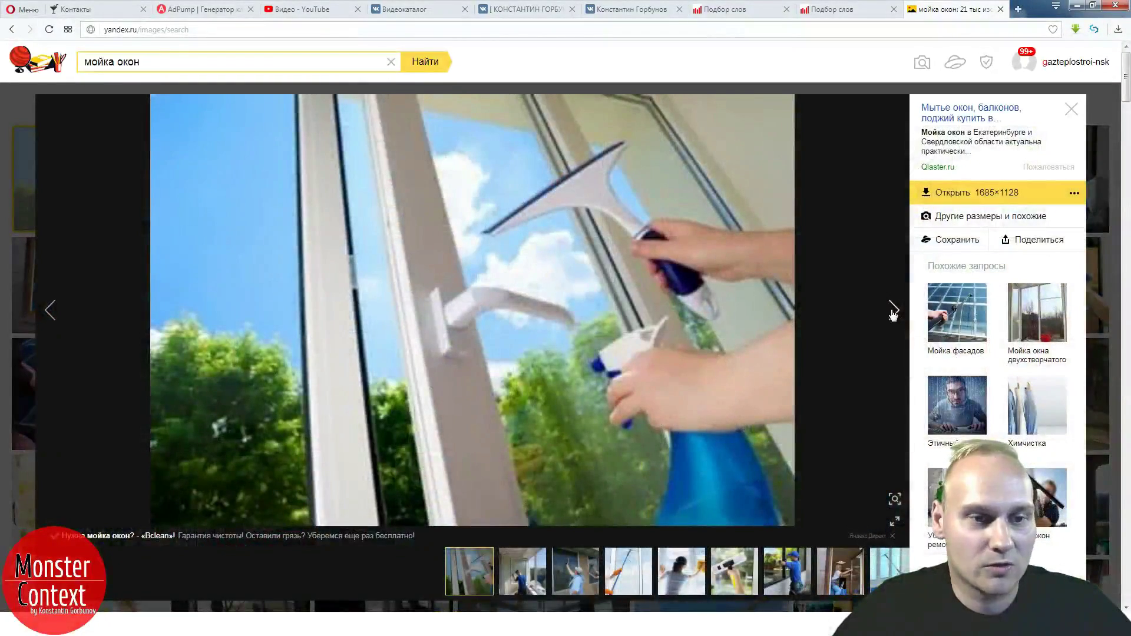
- Examine the first window-washing images' descriptions for new keyword words, up to the one from Uberu.su
left_click(894, 312)
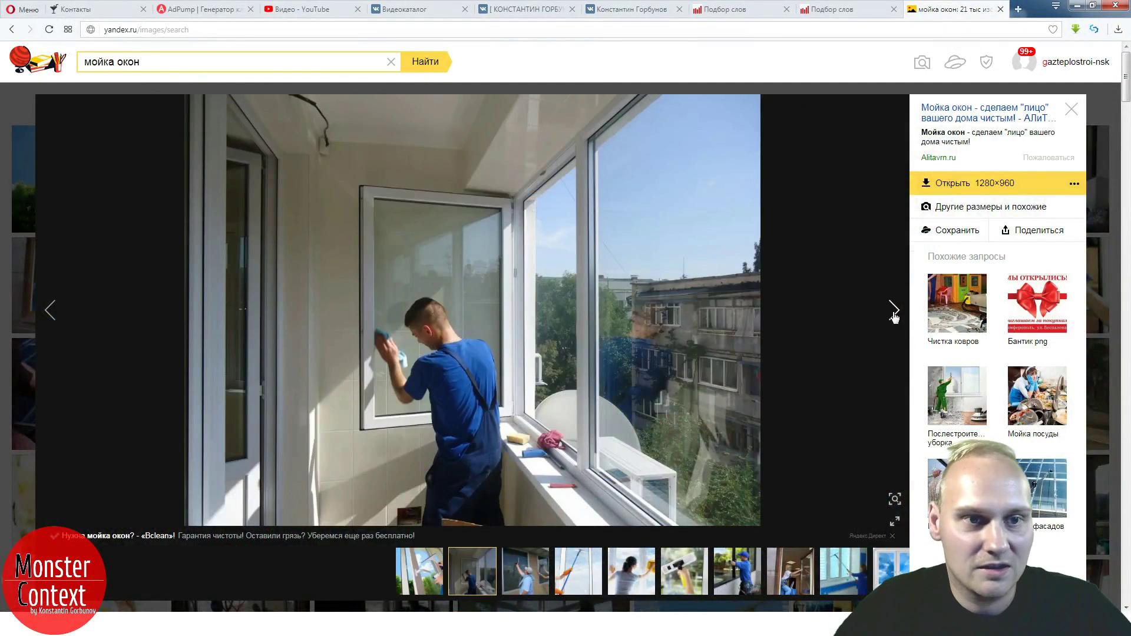
left_click(894, 312)
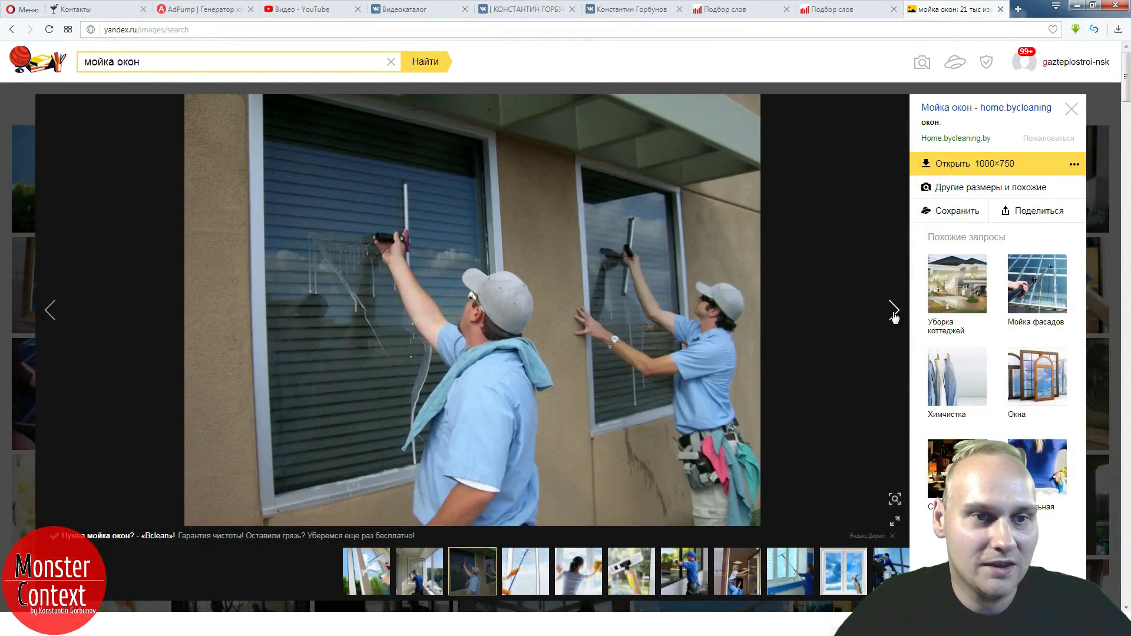
left_click(894, 312)
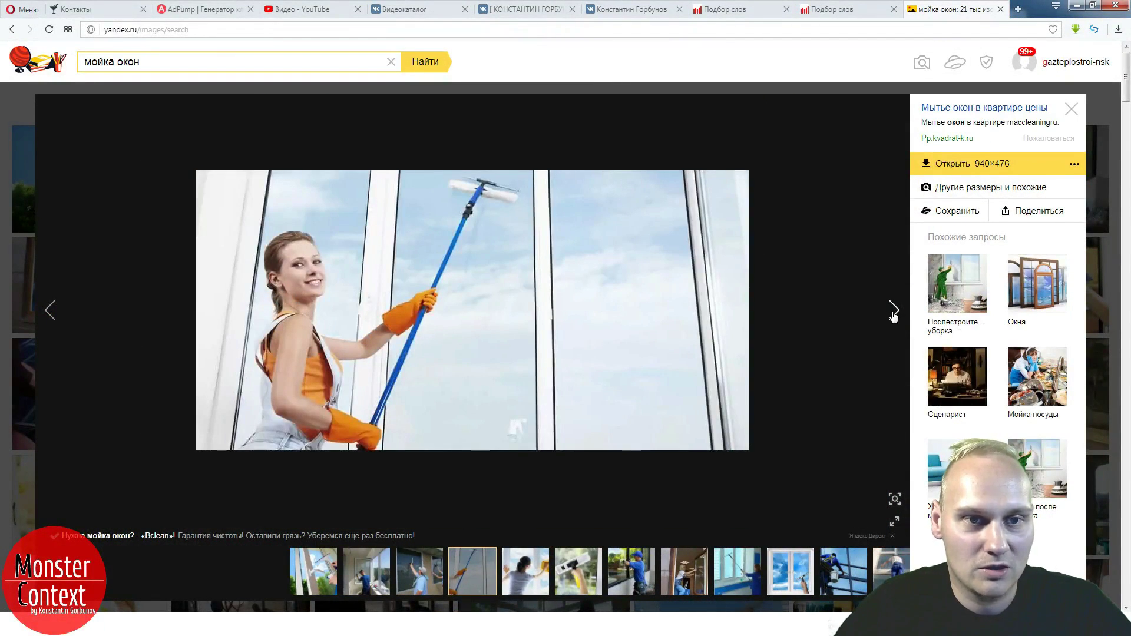
left_click(893, 313)
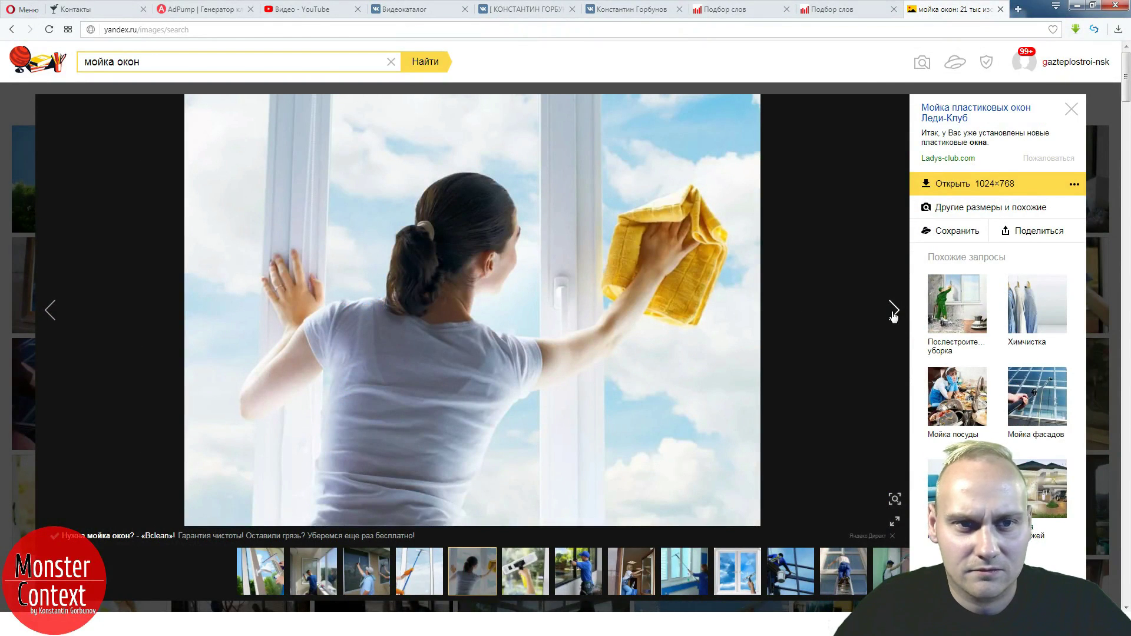
left_click(893, 313)
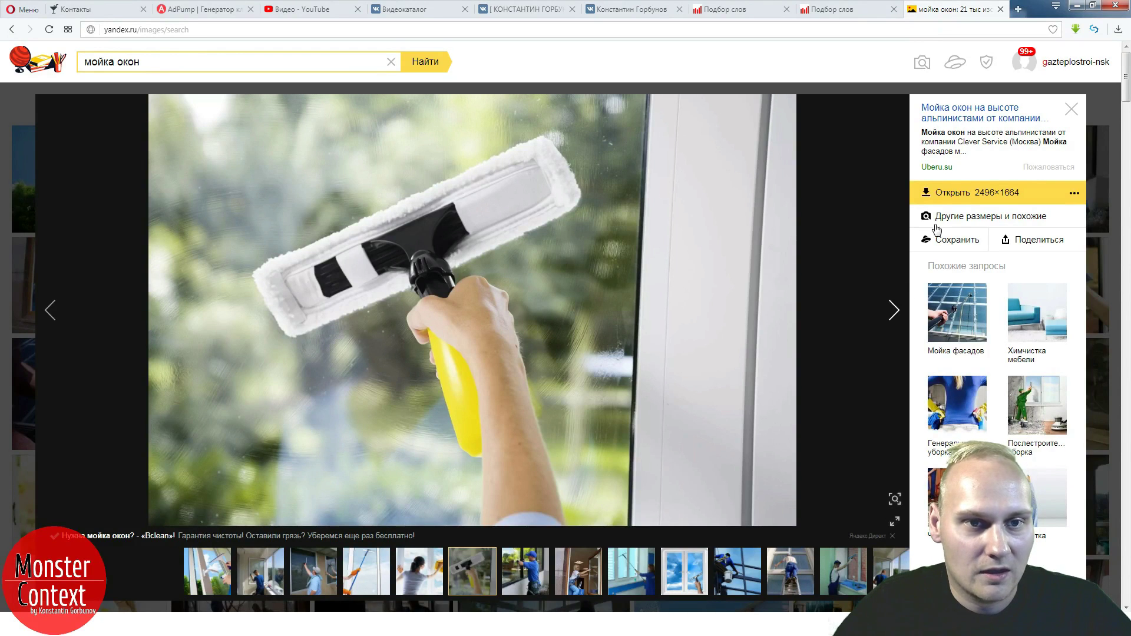
- Copy "альпинистами" from the image description, switch to AdPump and add it below "!ремонта" in the second phrase list
left_click_drag(1006, 135, 1056, 138)
key("ctrl+c")
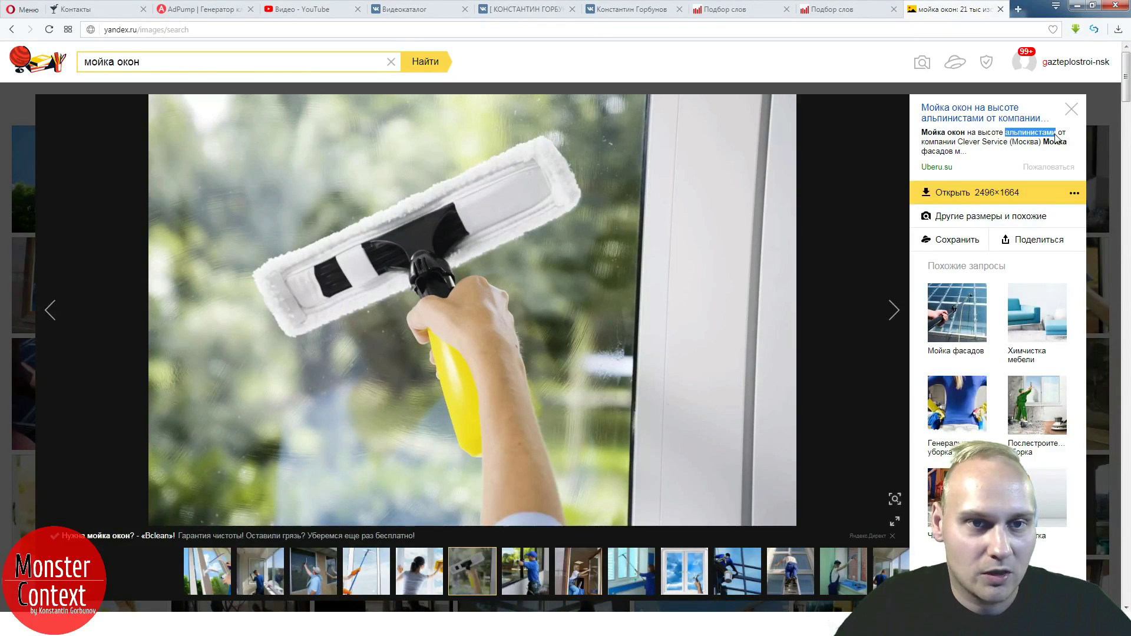
left_click(175, 9)
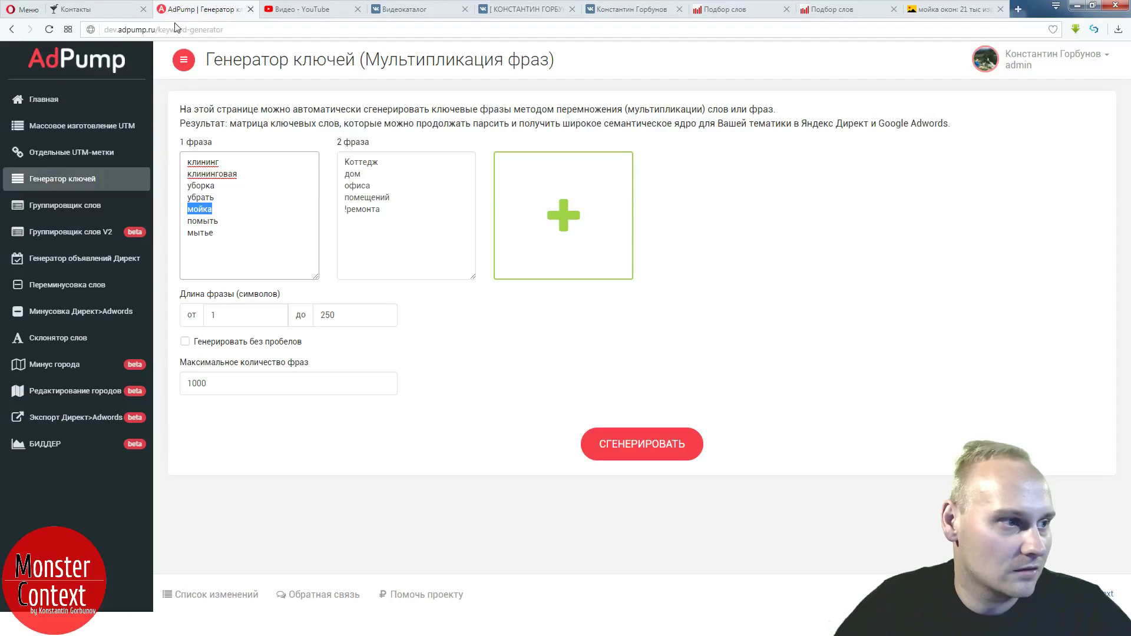
left_click(214, 208)
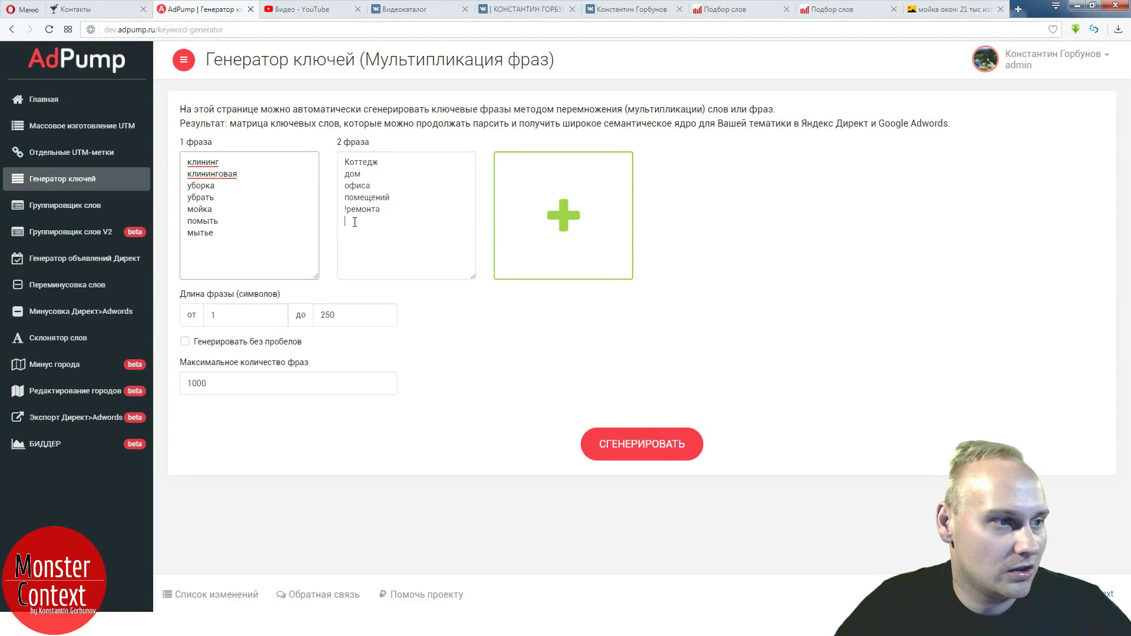
key("ctrl+v")
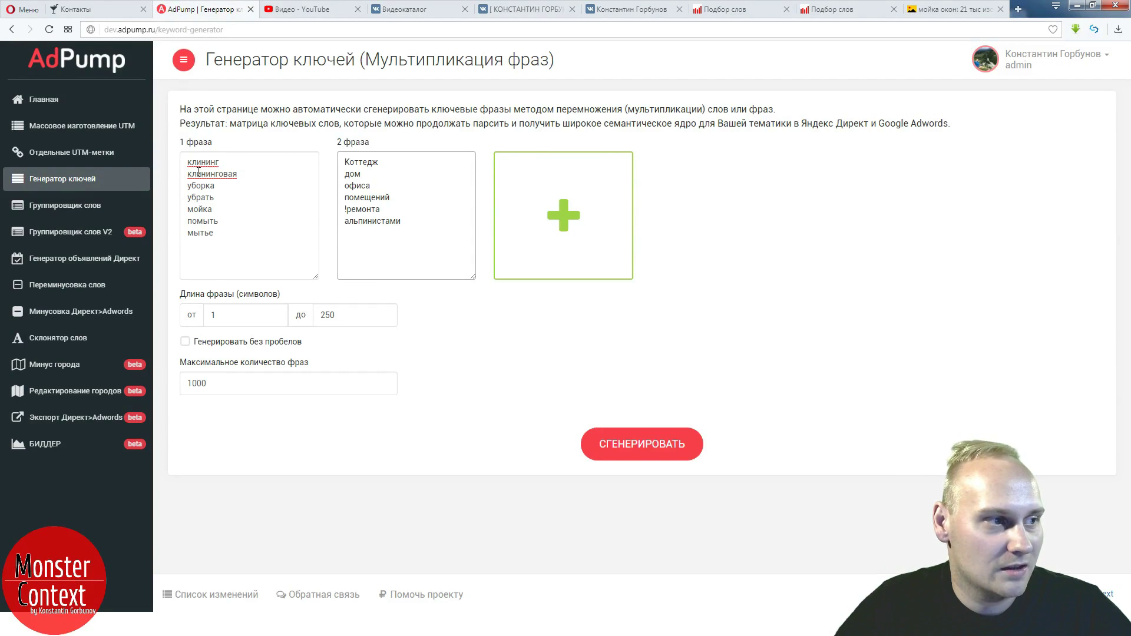
- Return to the Yandex image results and examine the following window-washing images' descriptions for new keyword words, up to the one from Tapnu.ru
left_click(955, 9)
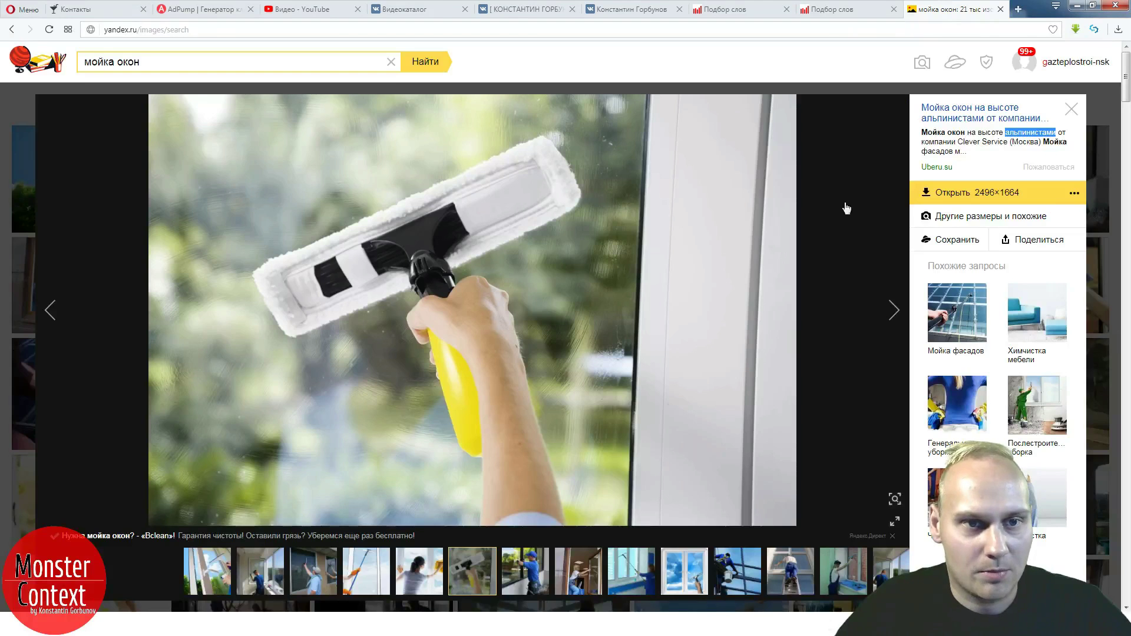
left_click(889, 318)
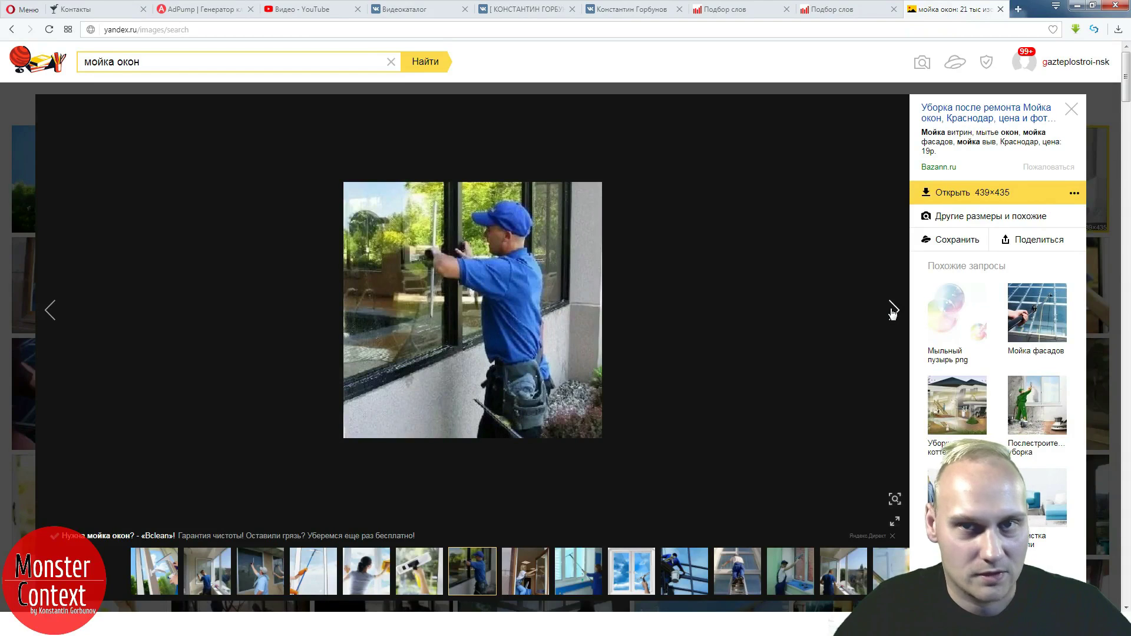
left_click(892, 313)
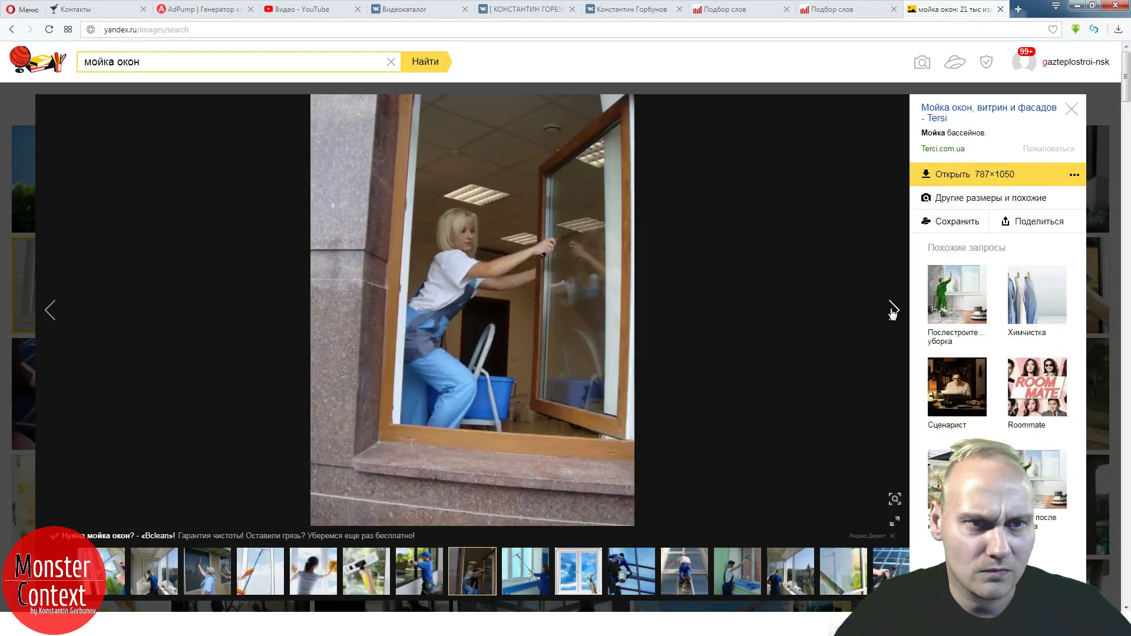
left_click(892, 312)
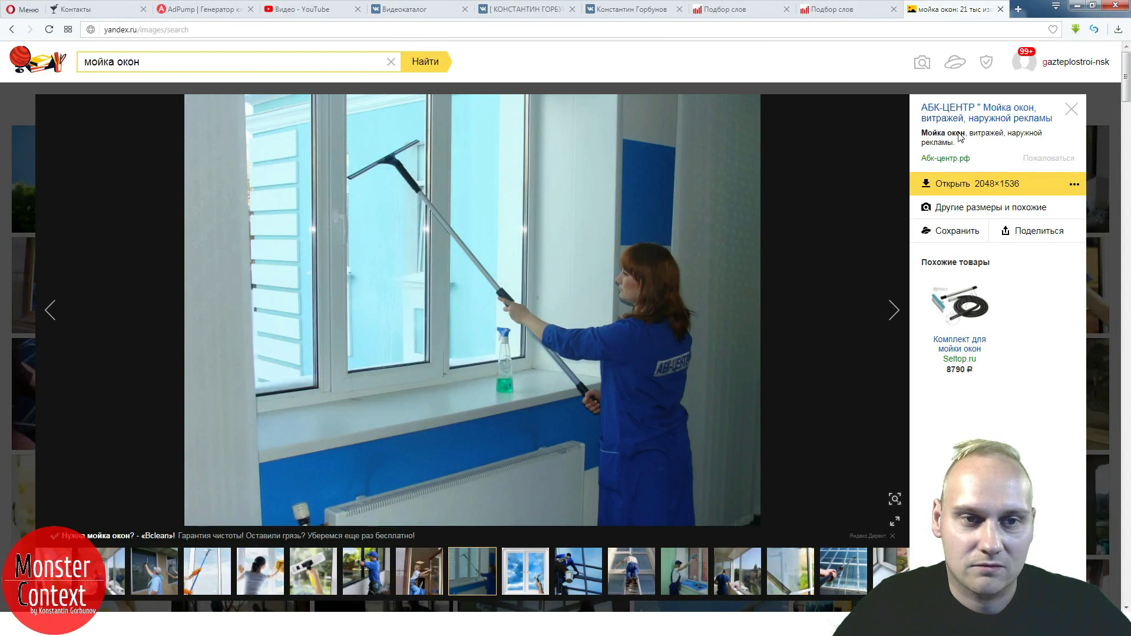
left_click(894, 309)
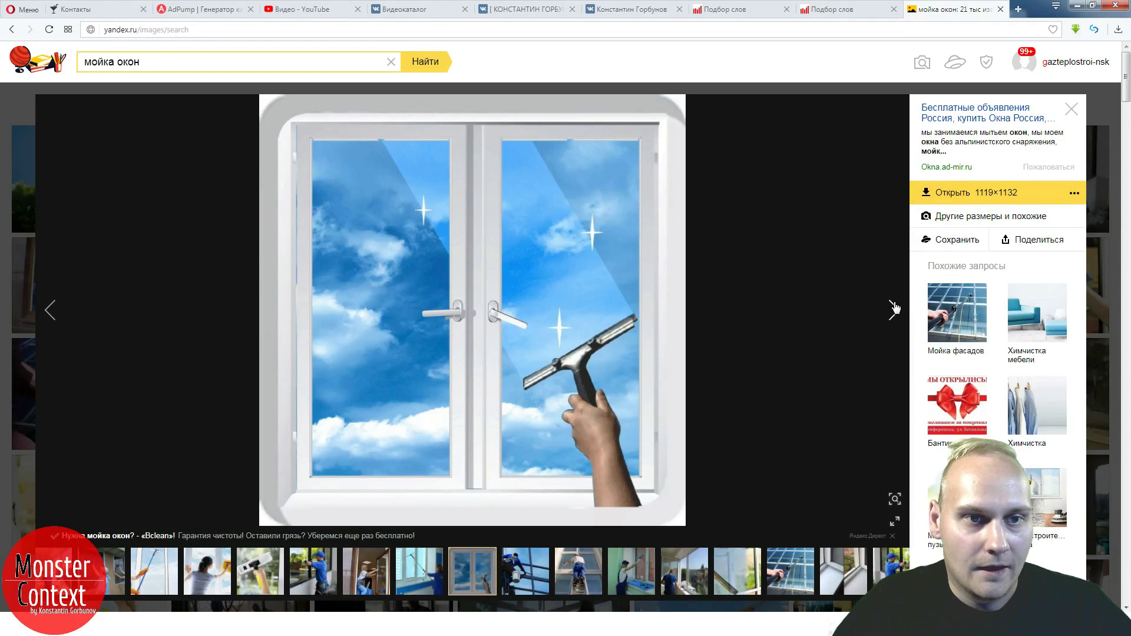
left_click(894, 309)
left_click(894, 309)
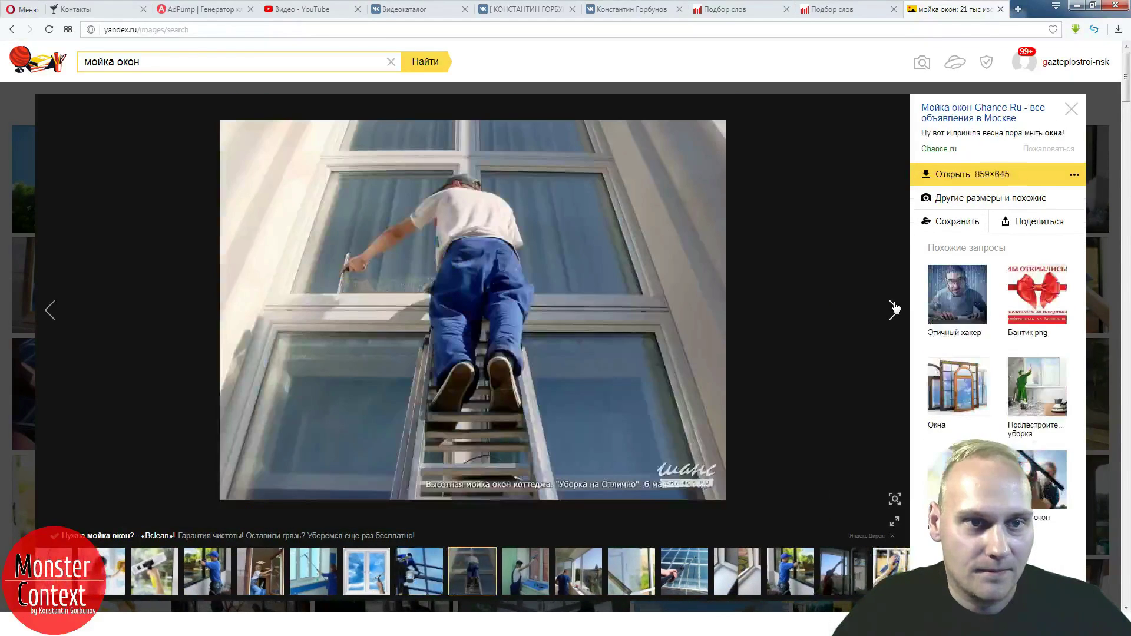
left_click(893, 308)
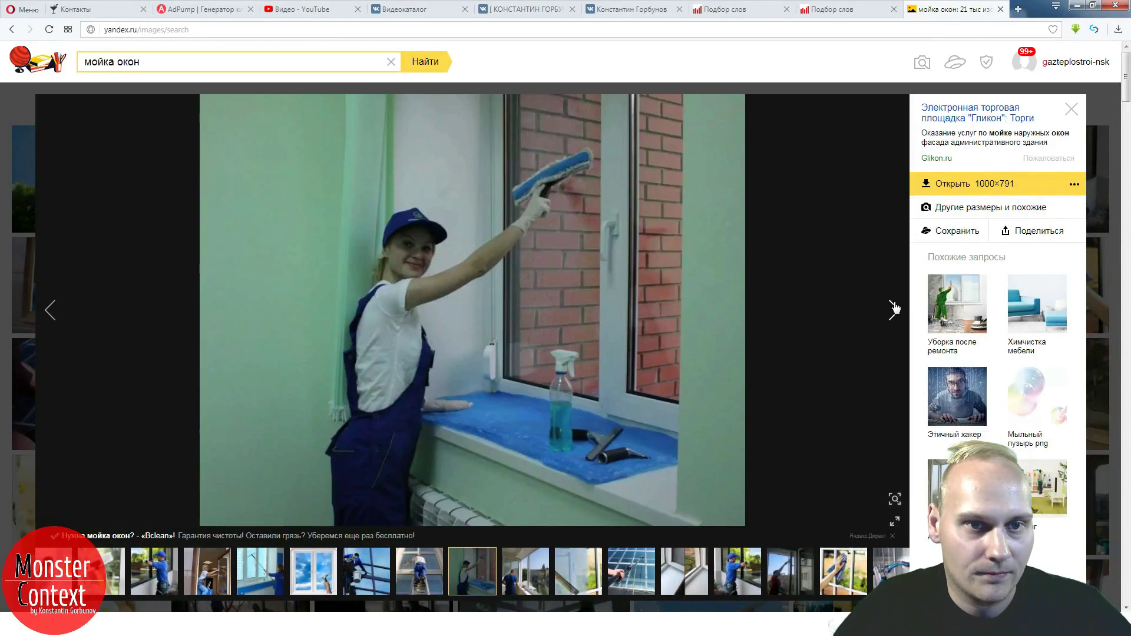
left_click(894, 307)
left_click(894, 308)
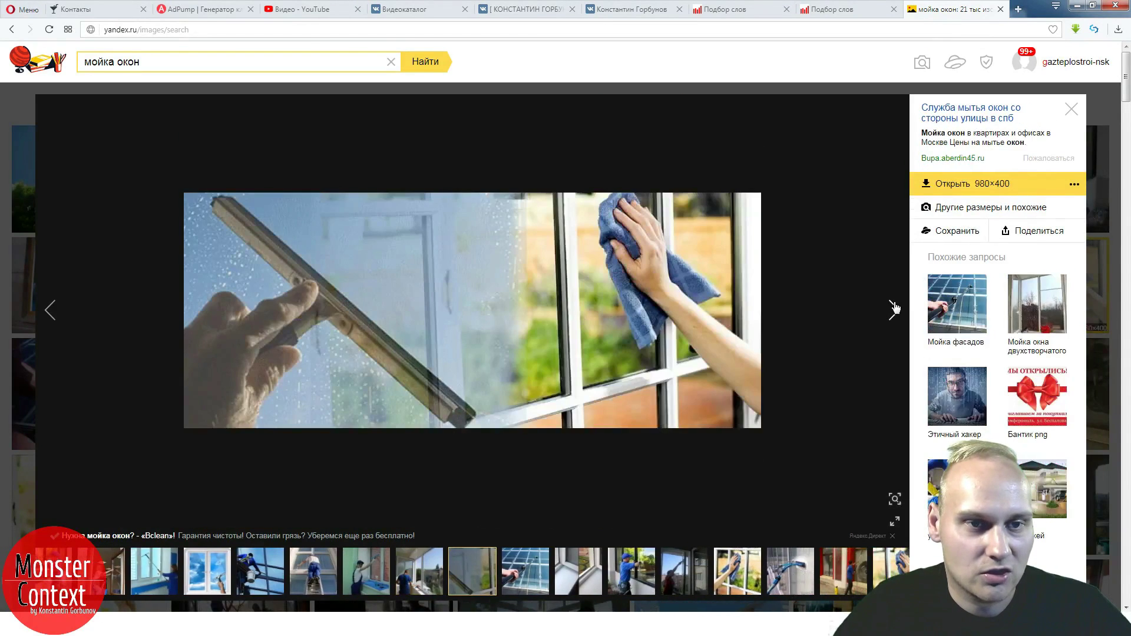
left_click(894, 307)
left_click(894, 308)
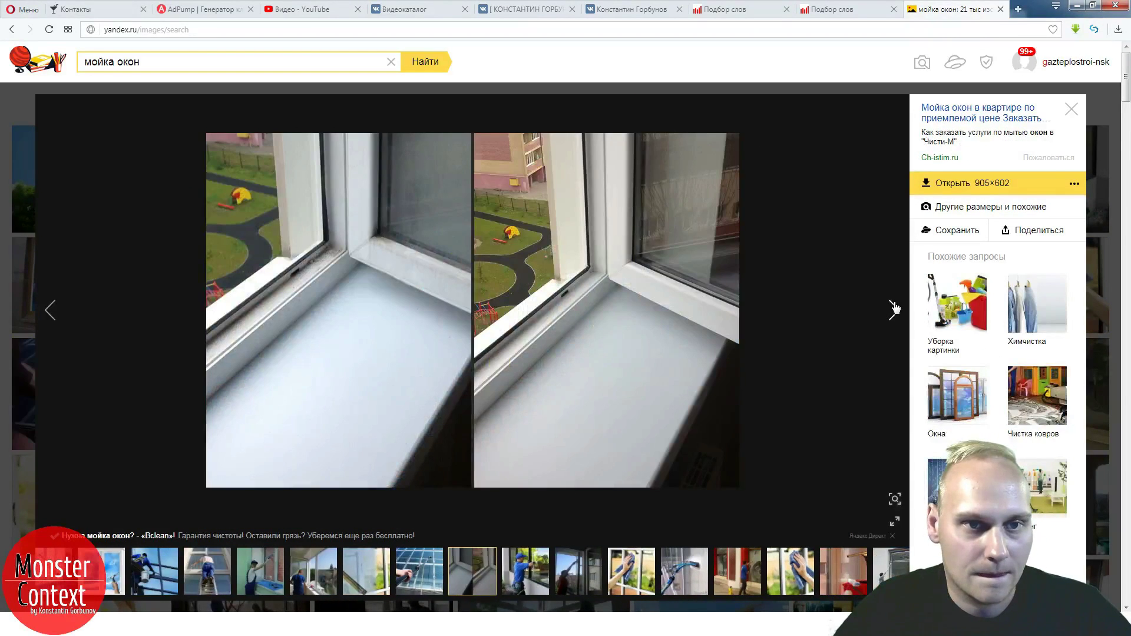
left_click(894, 307)
left_click(894, 307)
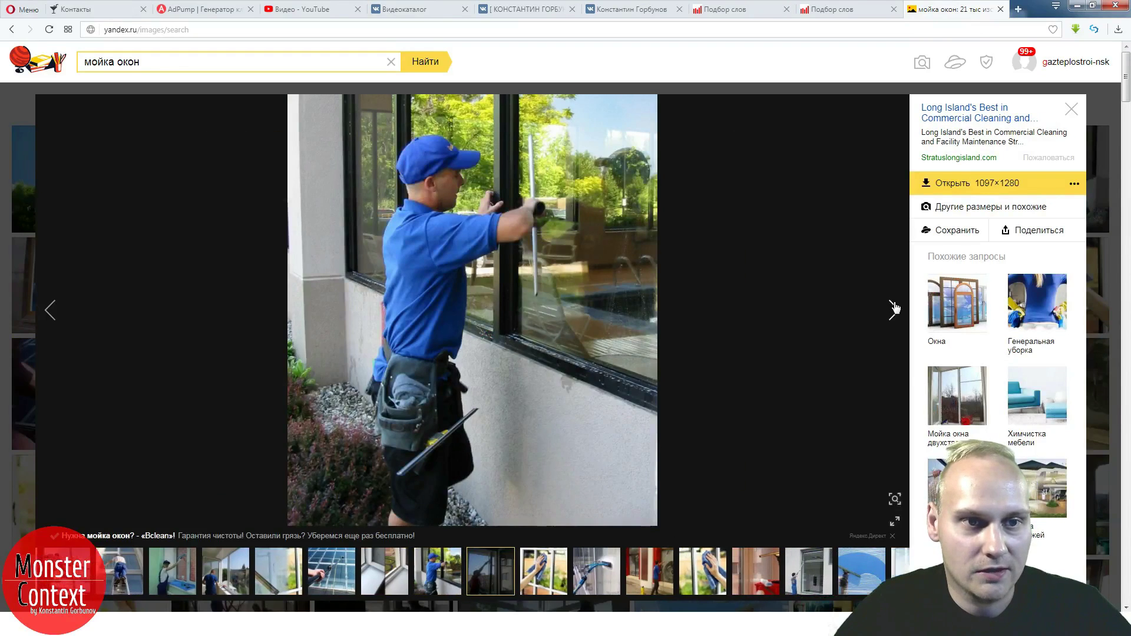
left_click(894, 308)
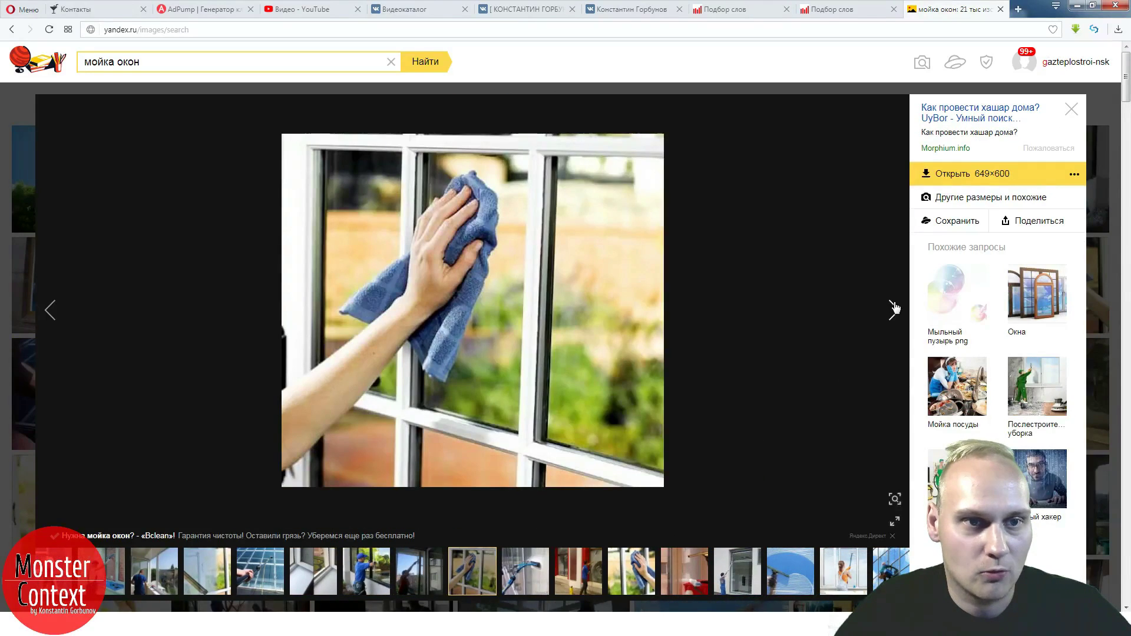
left_click(894, 307)
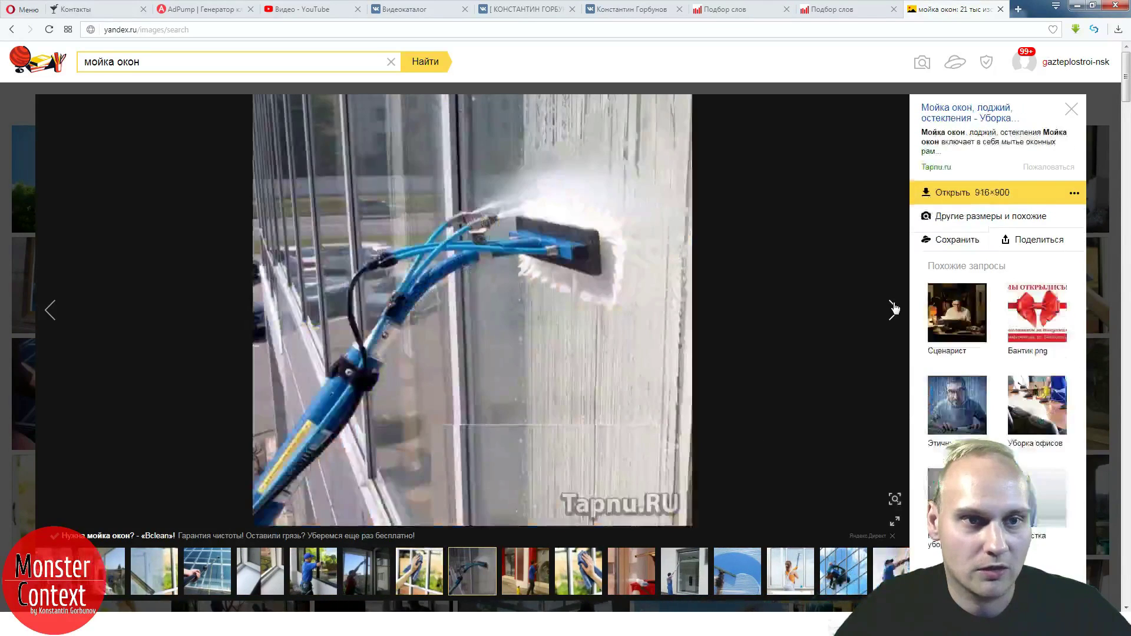
- Search Yandex for "чек лист уборки офиса" in a new browser tab
left_click(1019, 10)
left_click(628, 83)
type("чек ")
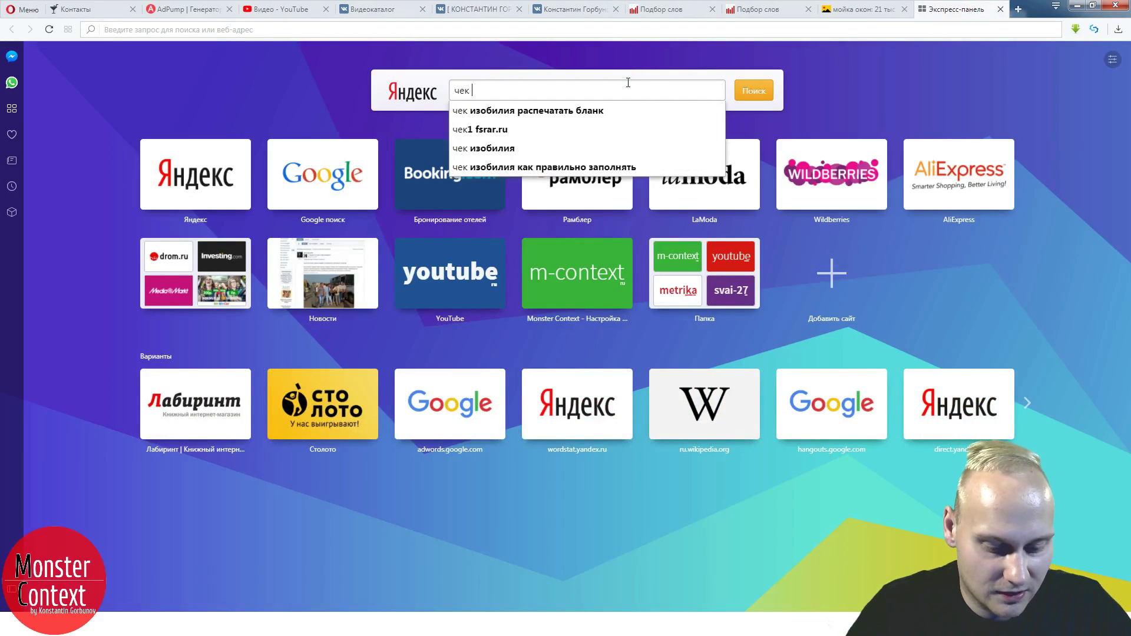
type("лист м")
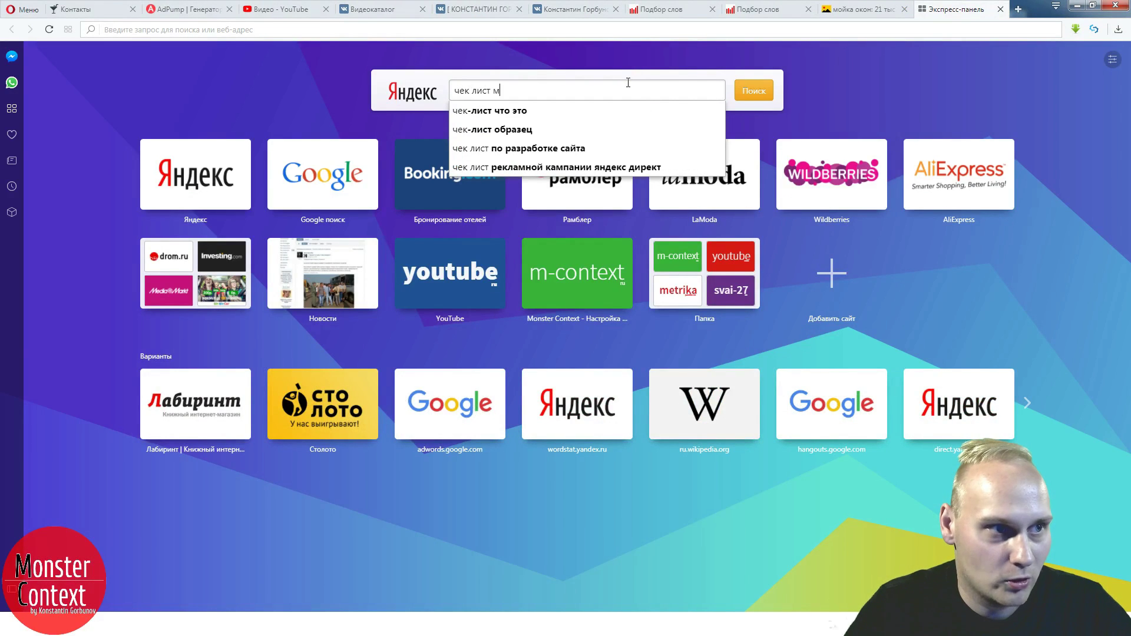
key("BackSpace")
type("уборк")
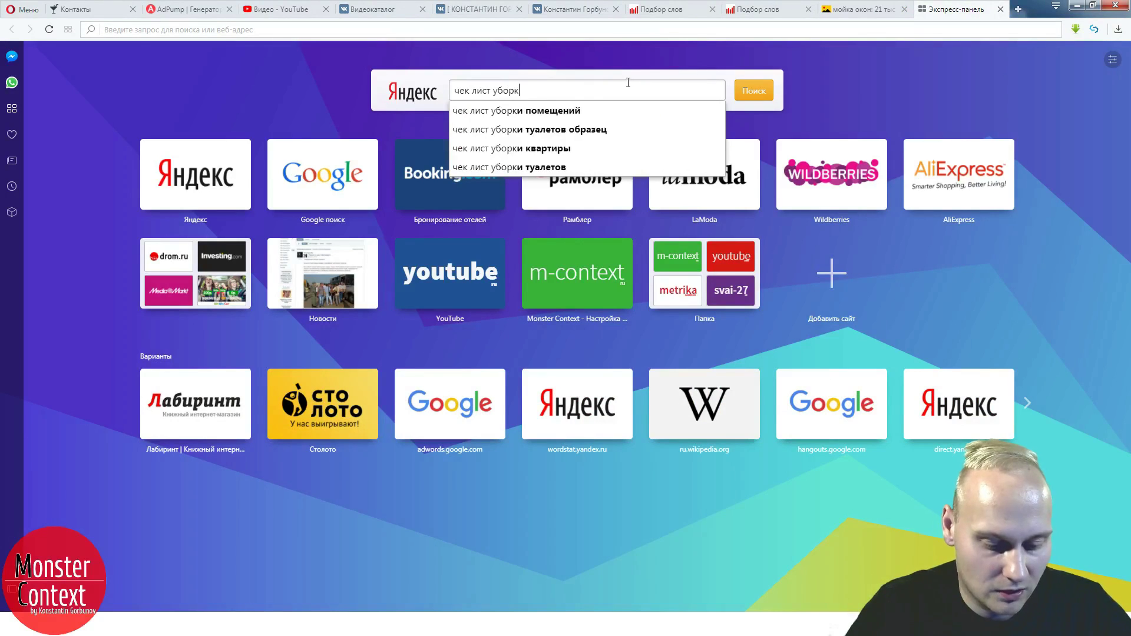
type("и офиса")
key("Return")
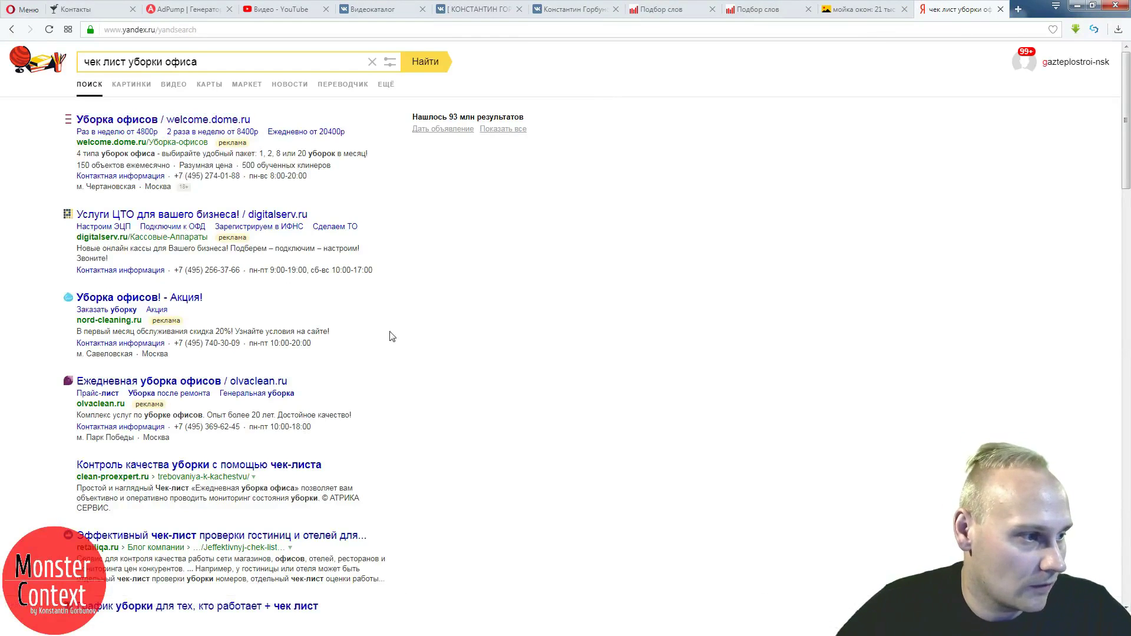
- Open the clean-proexpert.ru result about cleaning quality control with a checklist and switch to its page
scroll(392, 333, "down", 2)
scroll(399, 336, "down", 1)
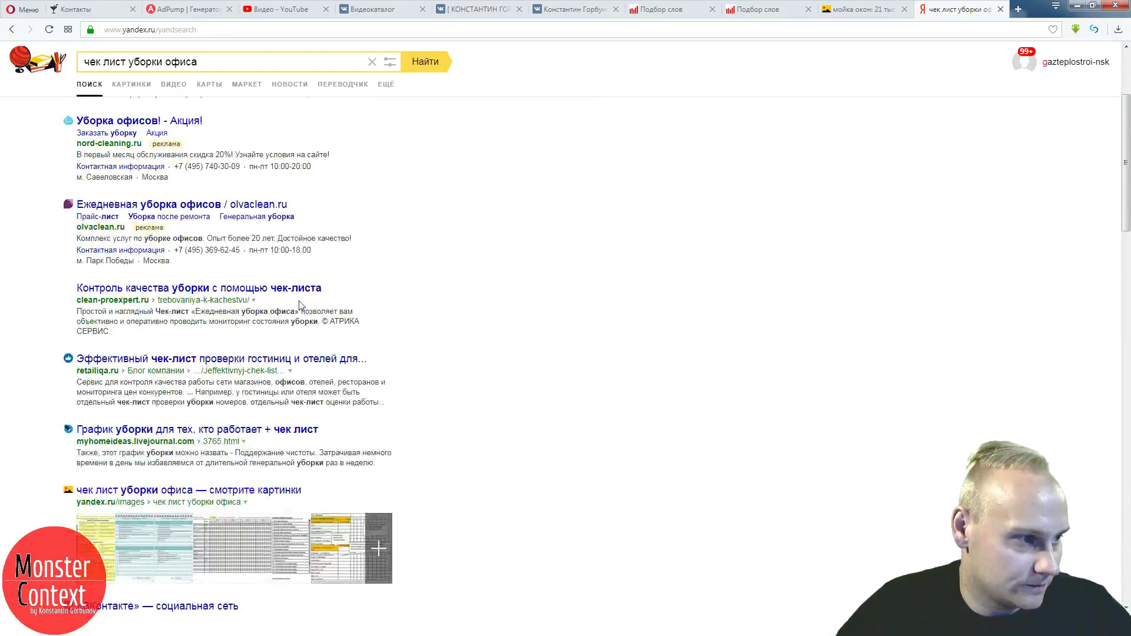
left_click(275, 293)
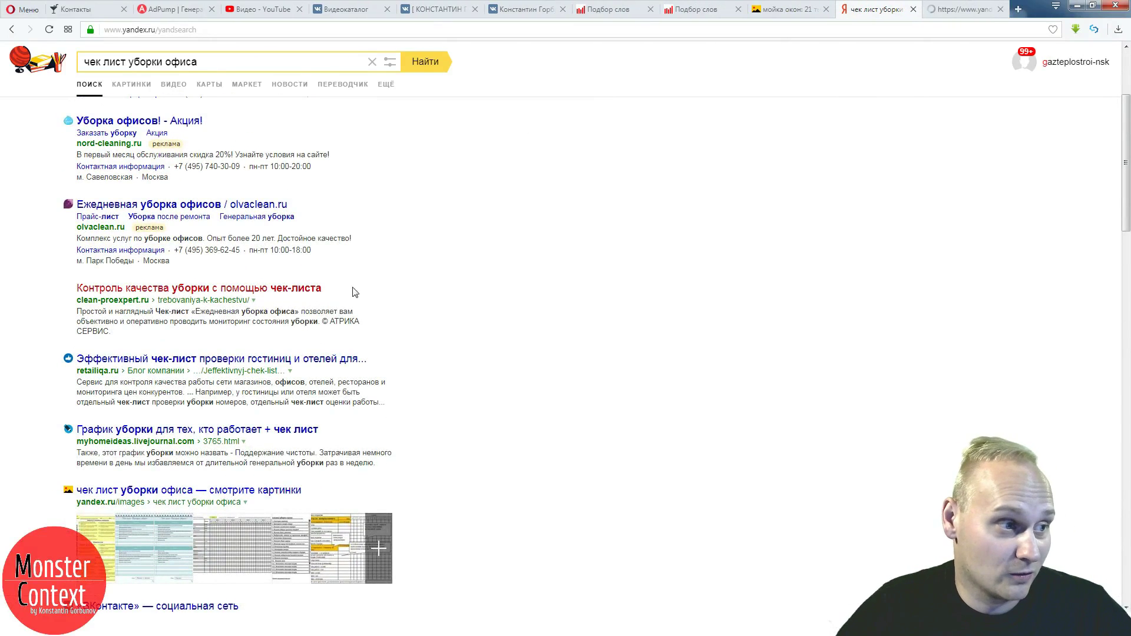
left_click(943, 9)
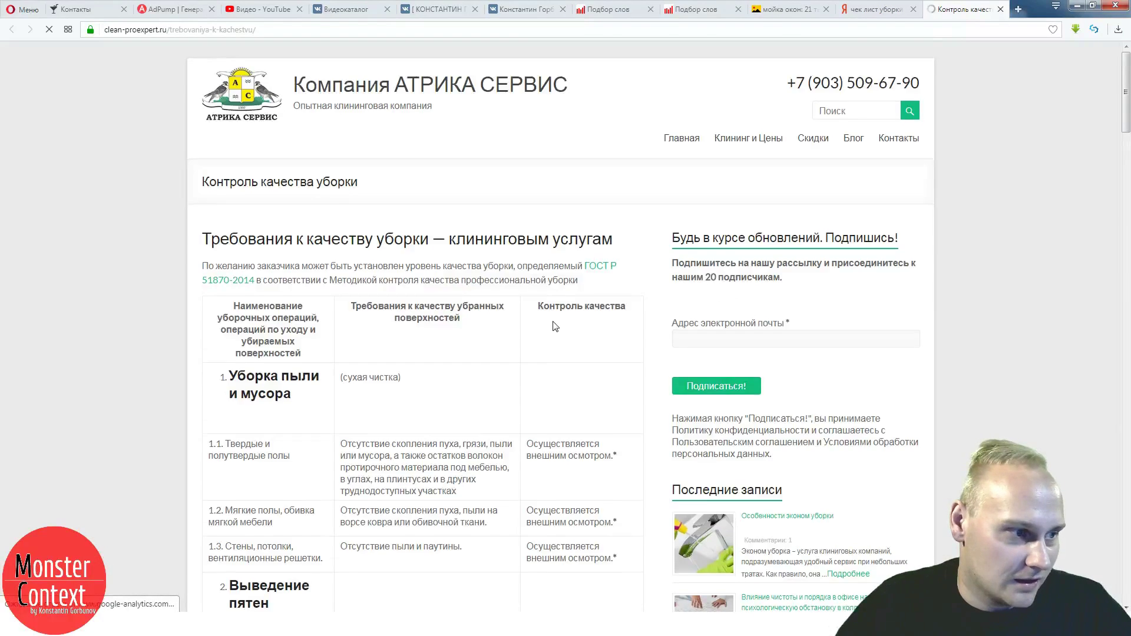
- Examine the cleaning quality requirements table on clean-proexpert.ru for surfaces and operations usable as keyword words
scroll(554, 321, "down", 2)
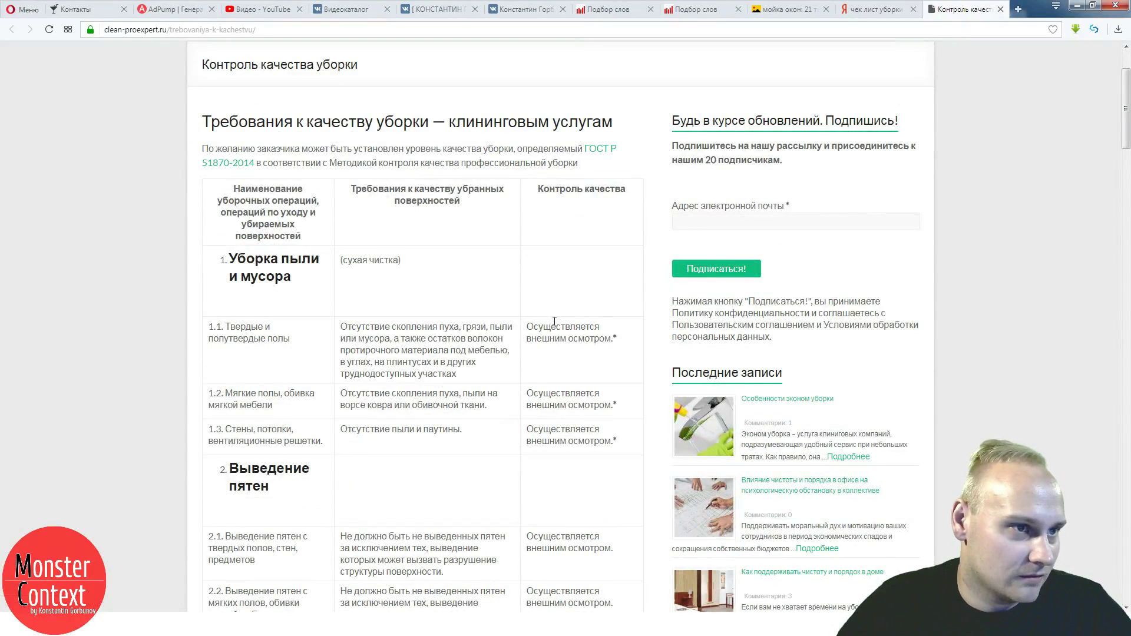
scroll(553, 323, "down", 3)
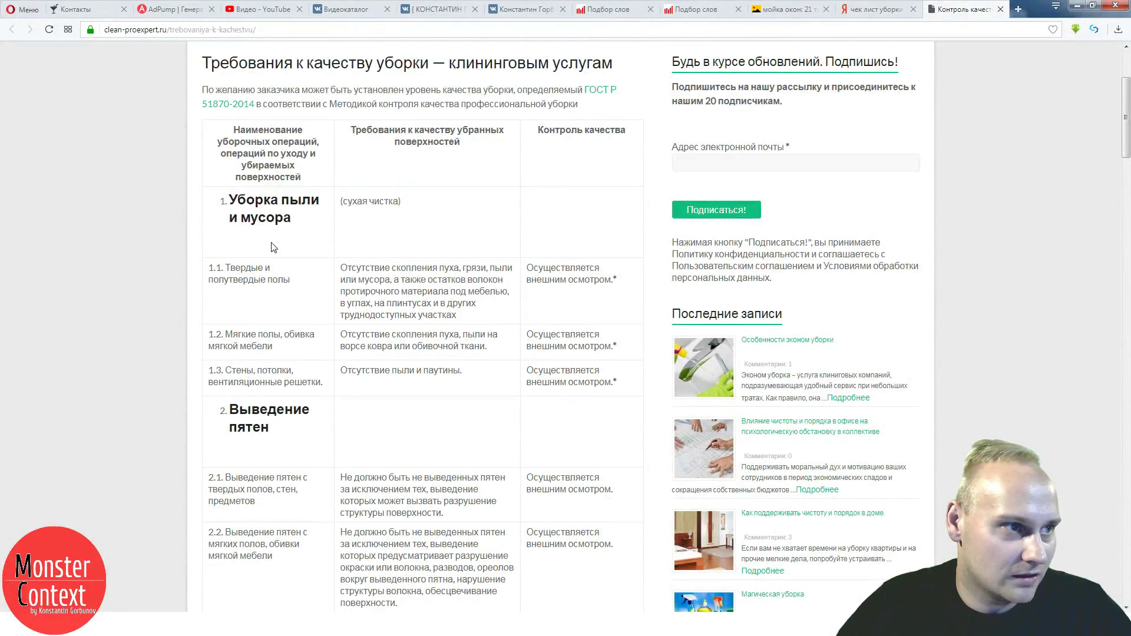
scroll(389, 268, "up", 2)
scroll(399, 272, "up", 1)
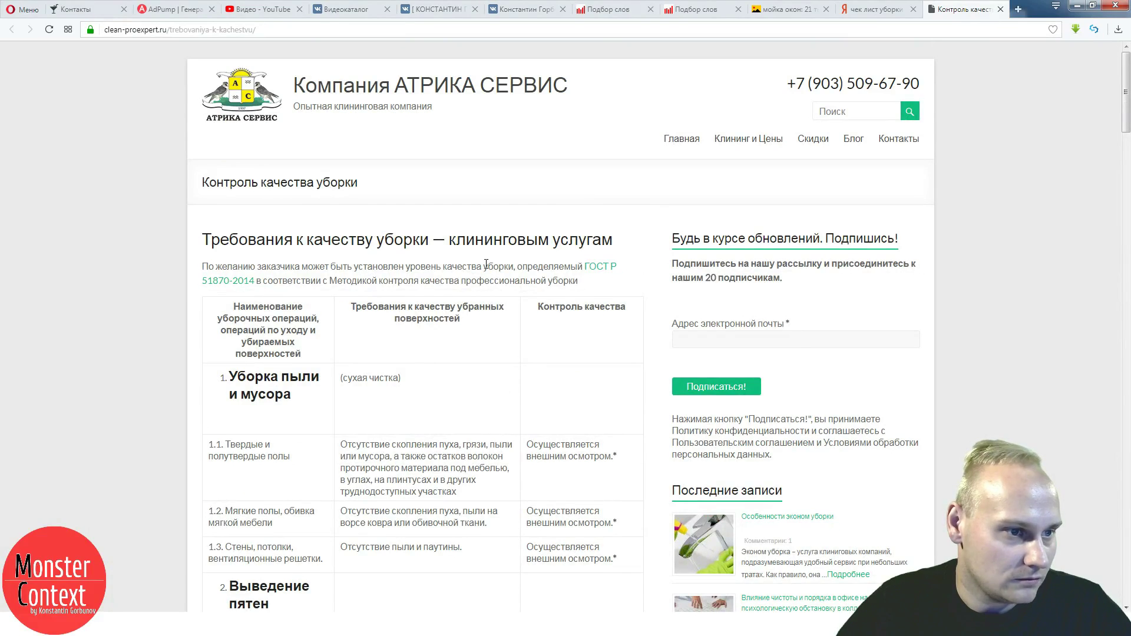
scroll(487, 263, "down", 4)
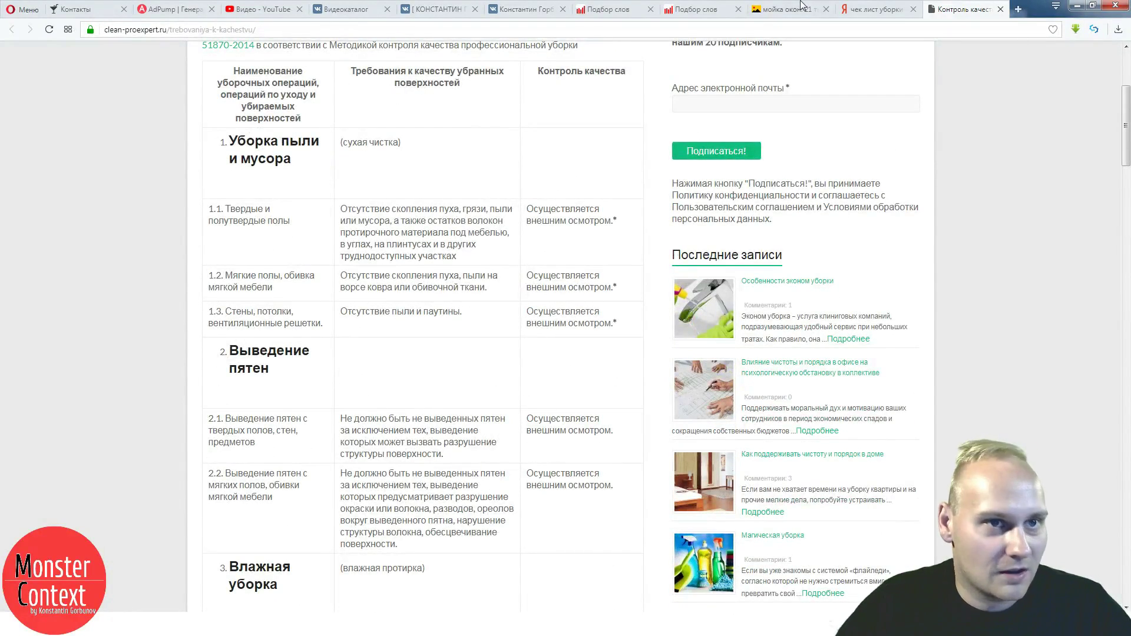
left_click(875, 10)
left_click(956, 12)
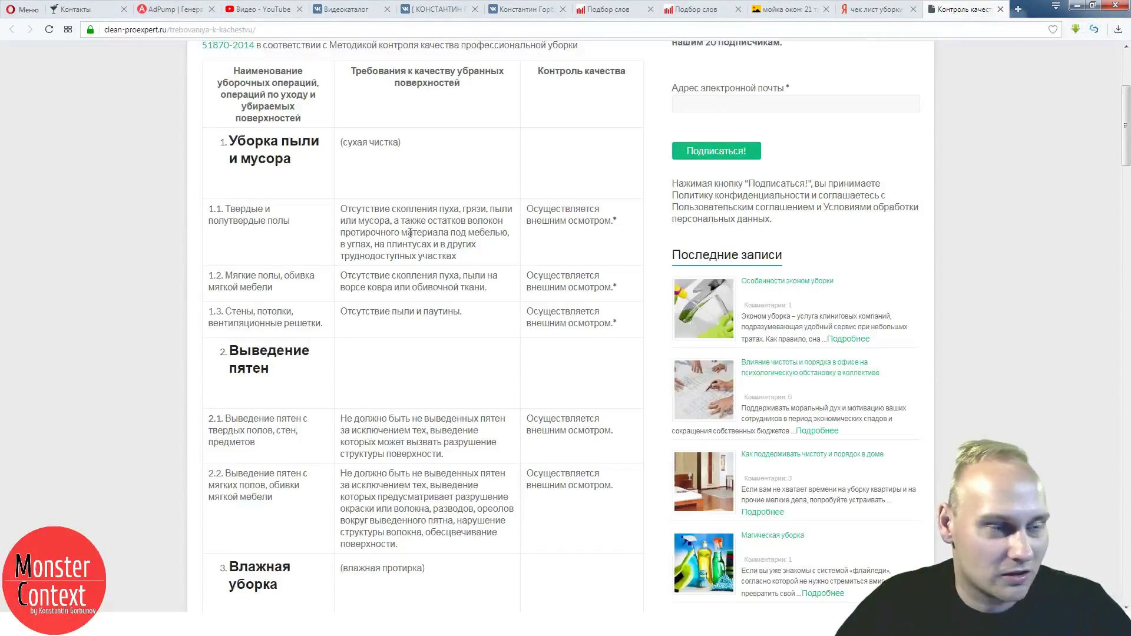
scroll(412, 231, "down", 3)
scroll(401, 316, "down", 1)
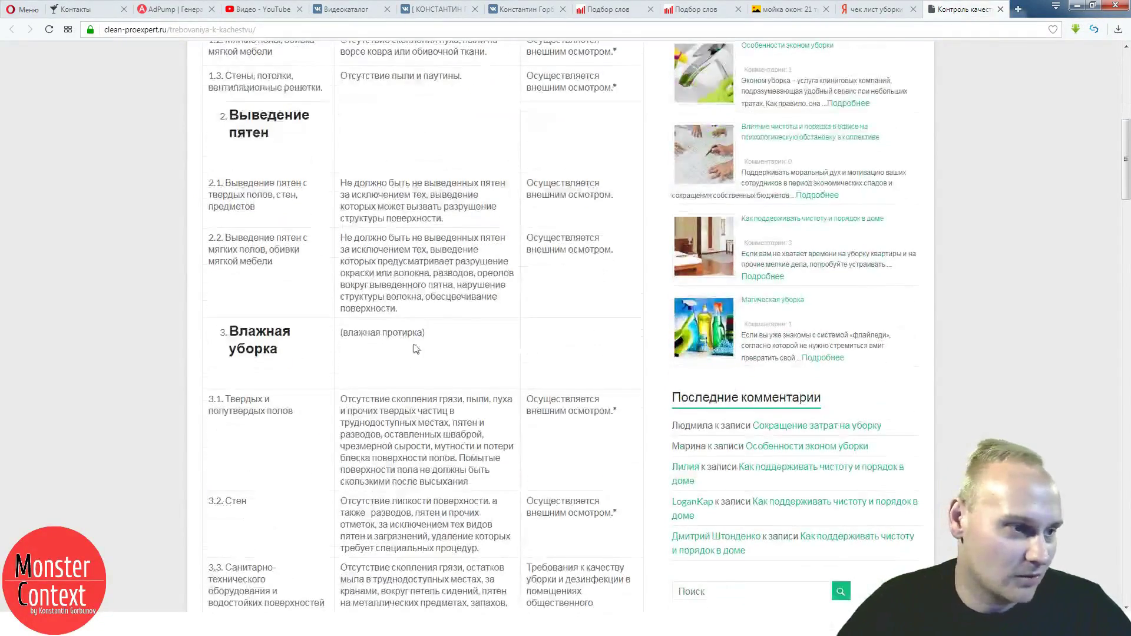
scroll(475, 360, "down", 4)
scroll(472, 370, "down", 10)
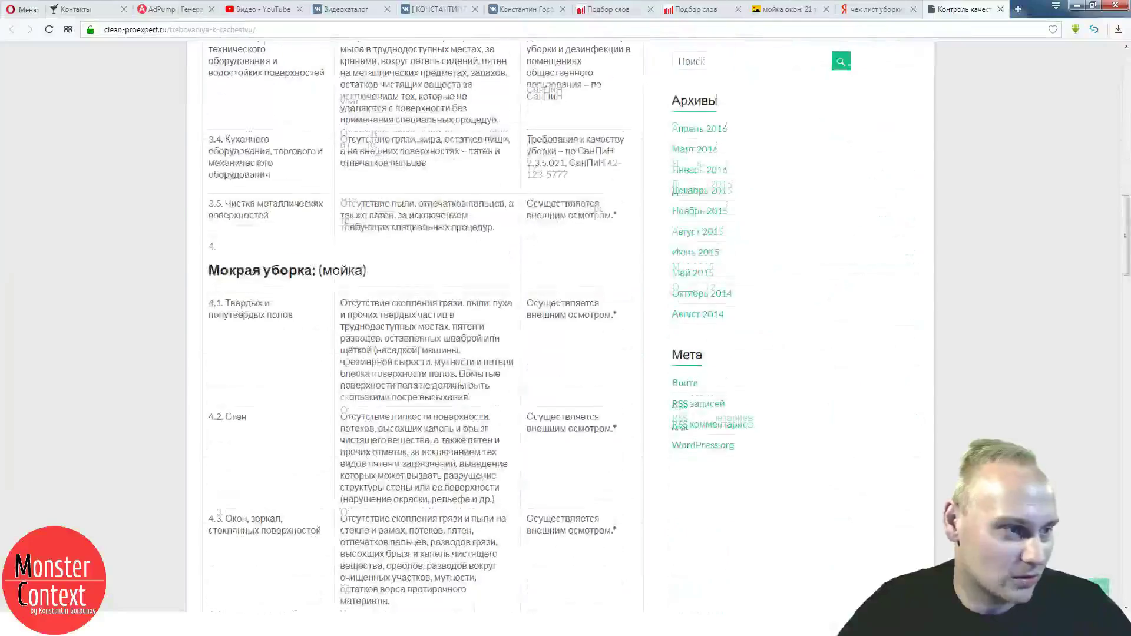
scroll(449, 389, "up", 5)
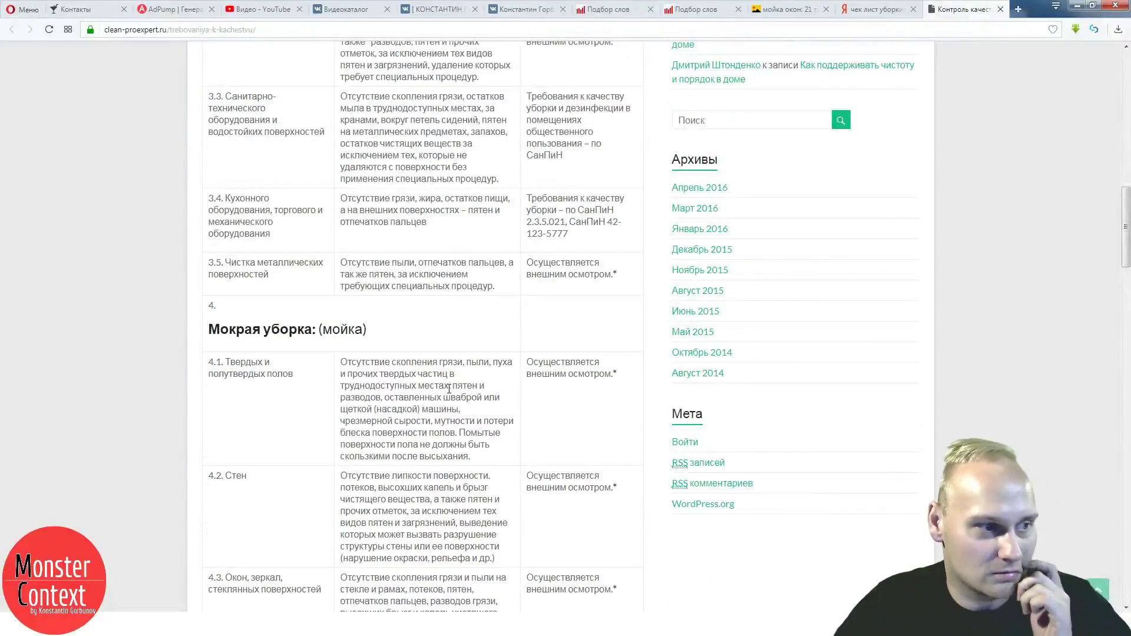
scroll(449, 388, "up", 20)
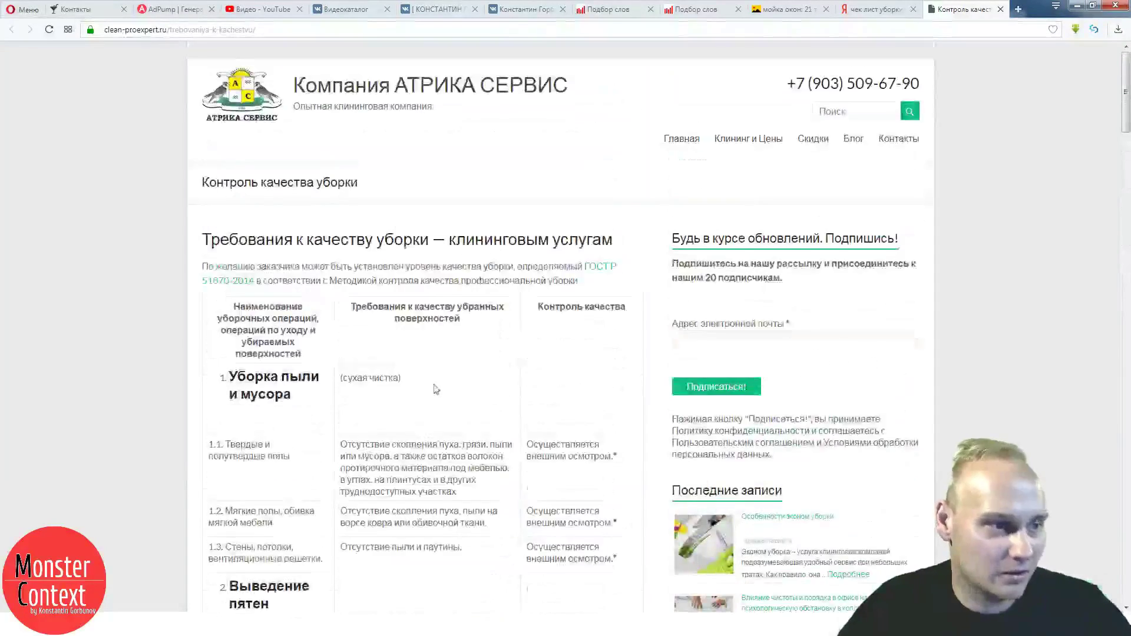
scroll(436, 360, "down", 3)
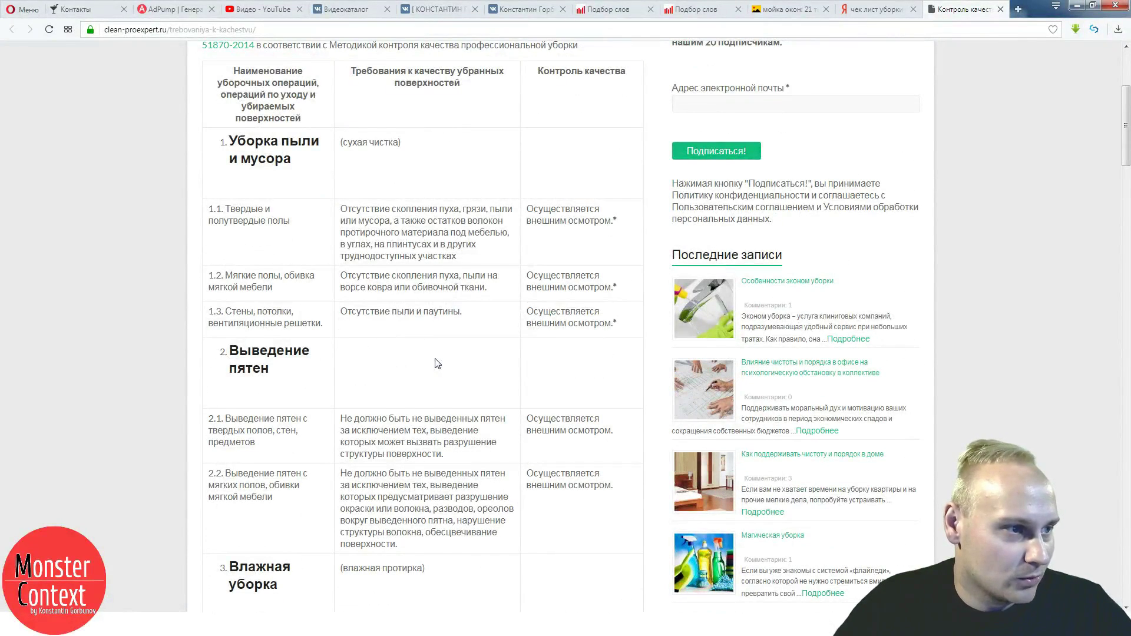
- Highlight "полы" in row 1.1 of the requirements table, then switch to AdPump and add "чистка" below "мытье" in the first phrase list
left_click_drag(290, 215, 268, 216)
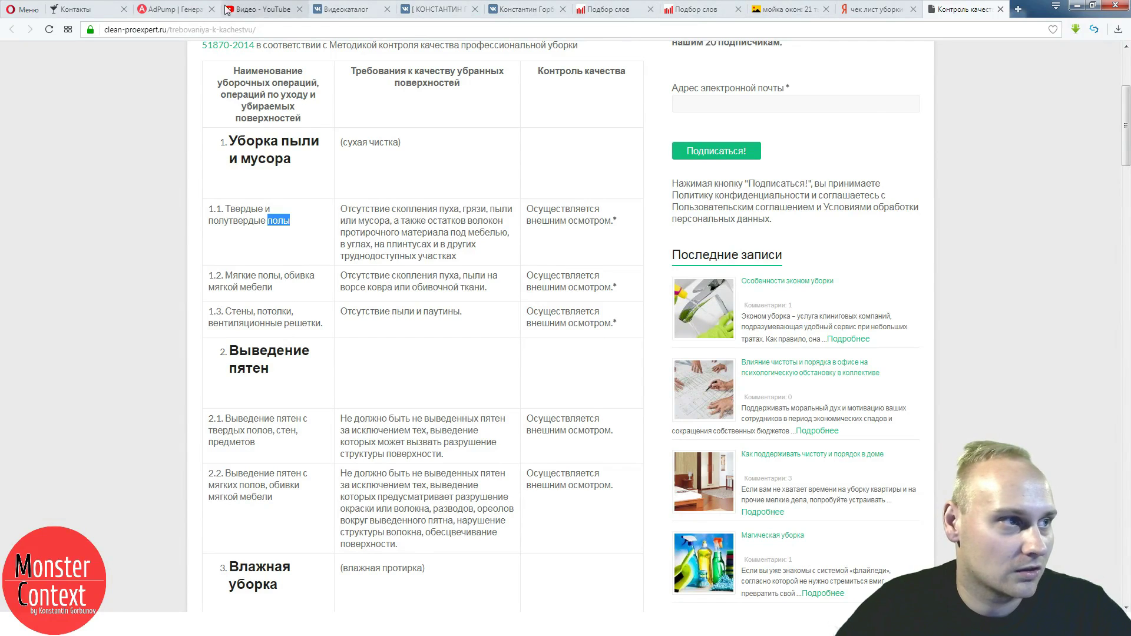
left_click(176, 9)
left_click(216, 245)
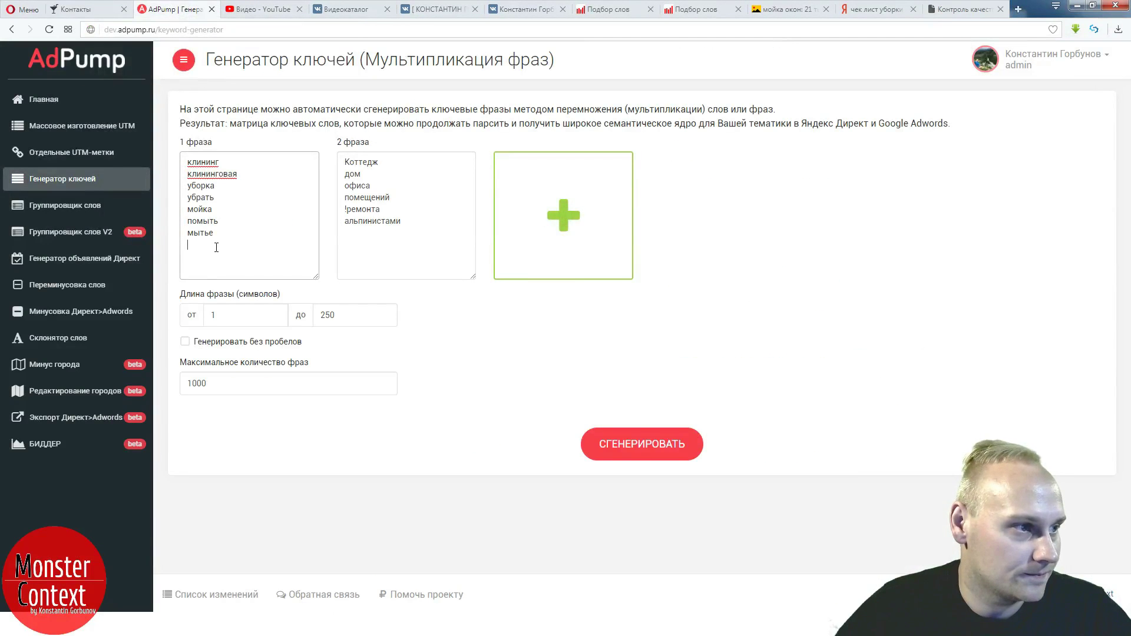
key("Return")
type("чистка")
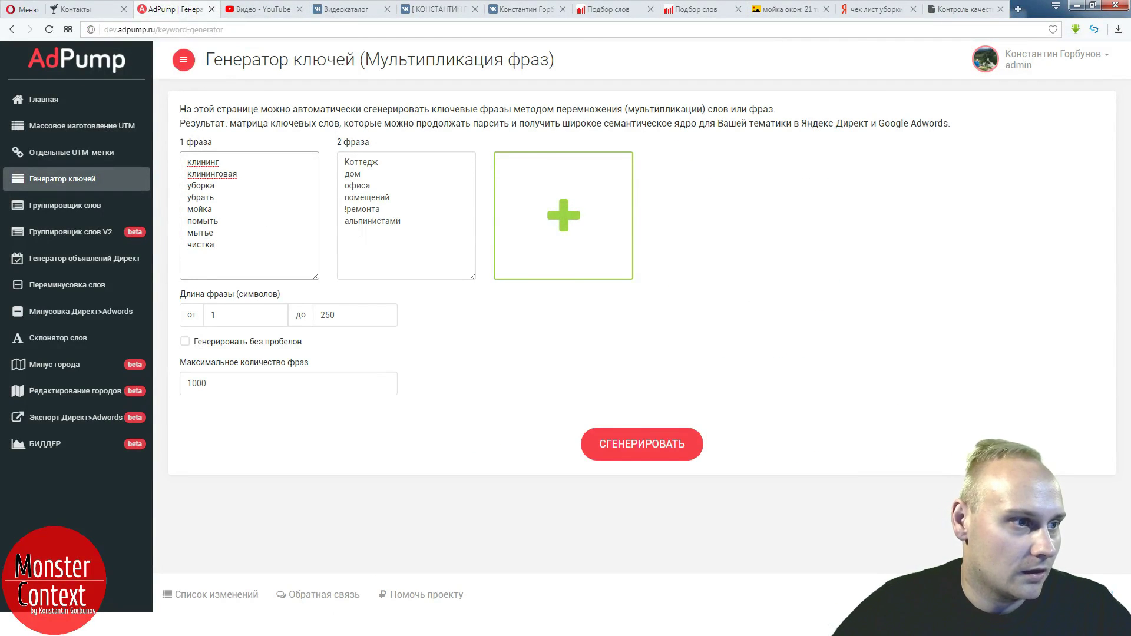
- Add "пол" and "ковров" on separate lines below "альпинистами" in the second phrase list
left_click(369, 237)
type("пол")
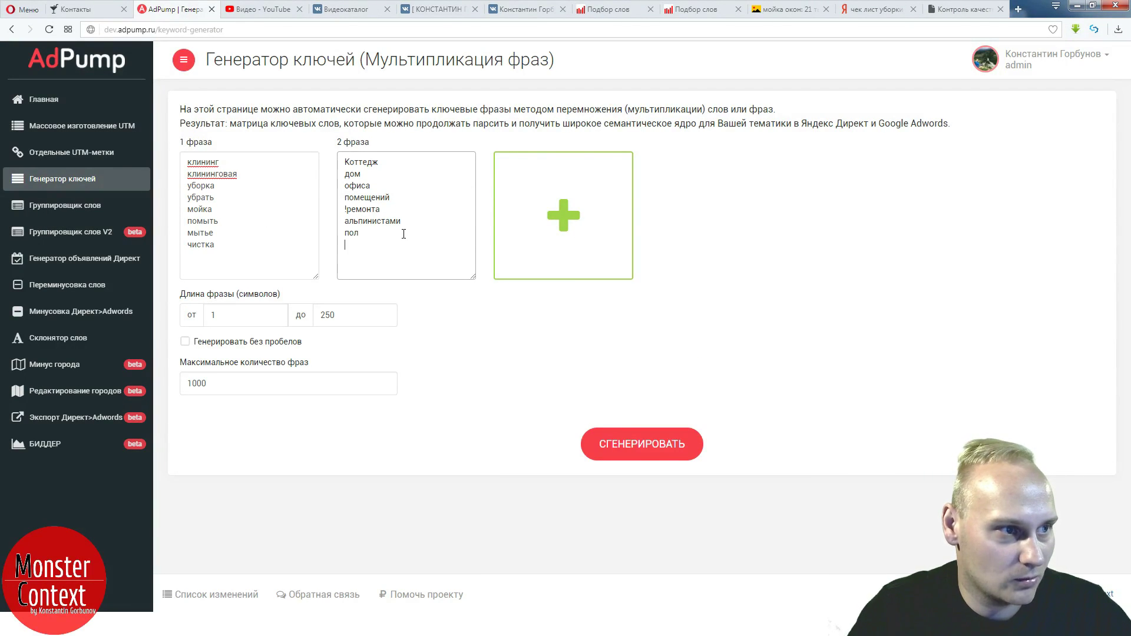
type("ков")
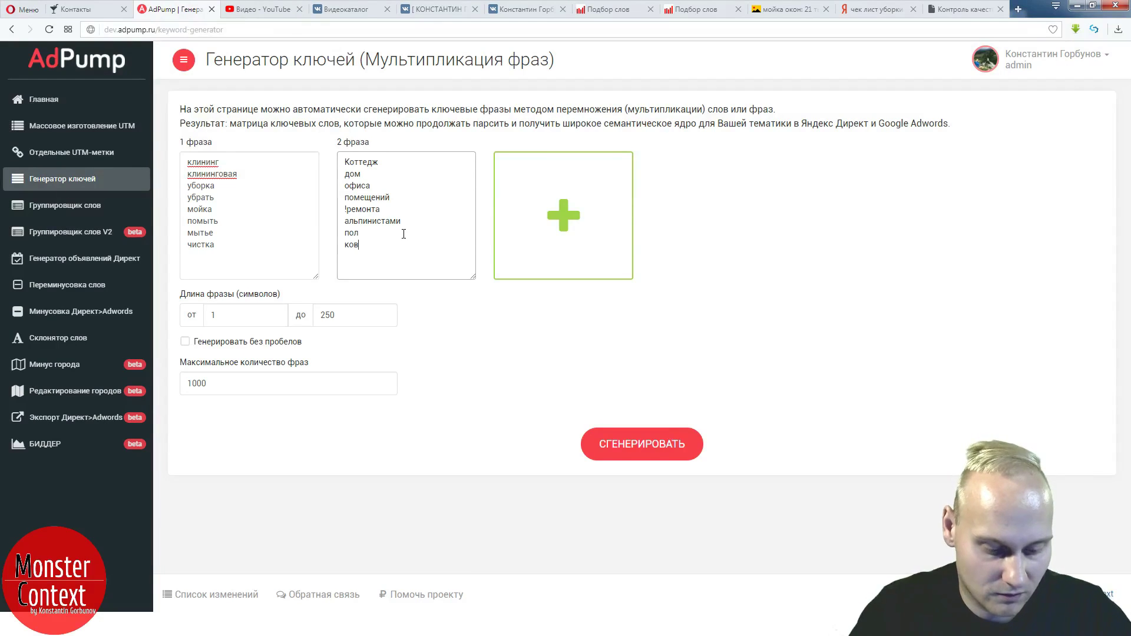
type("ров")
key("shift+Home")
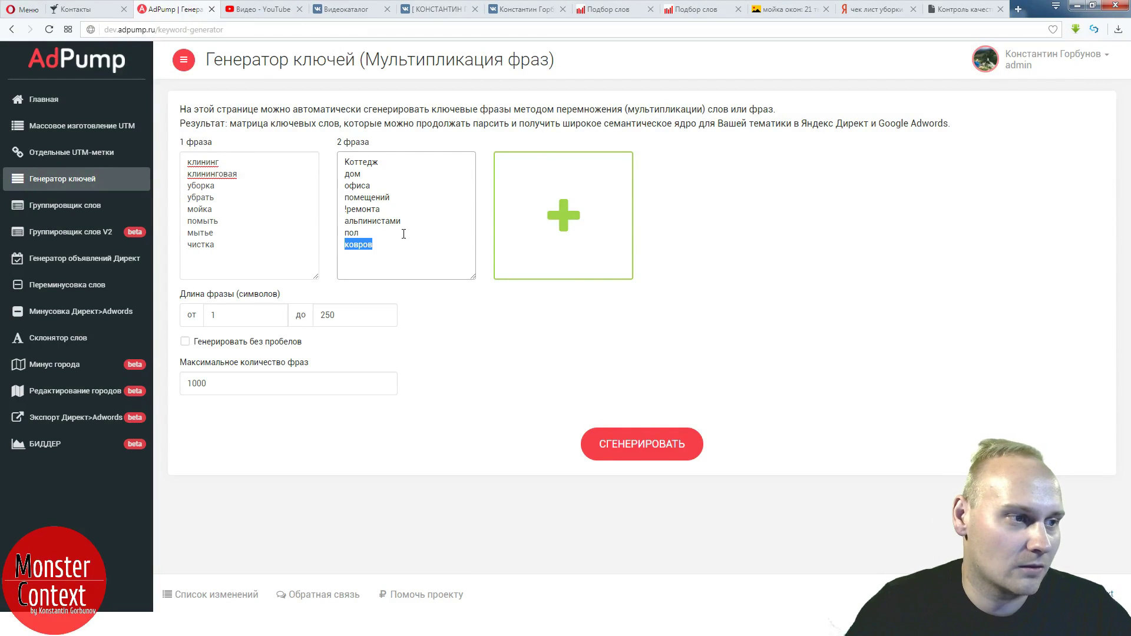
key("BackSpace")
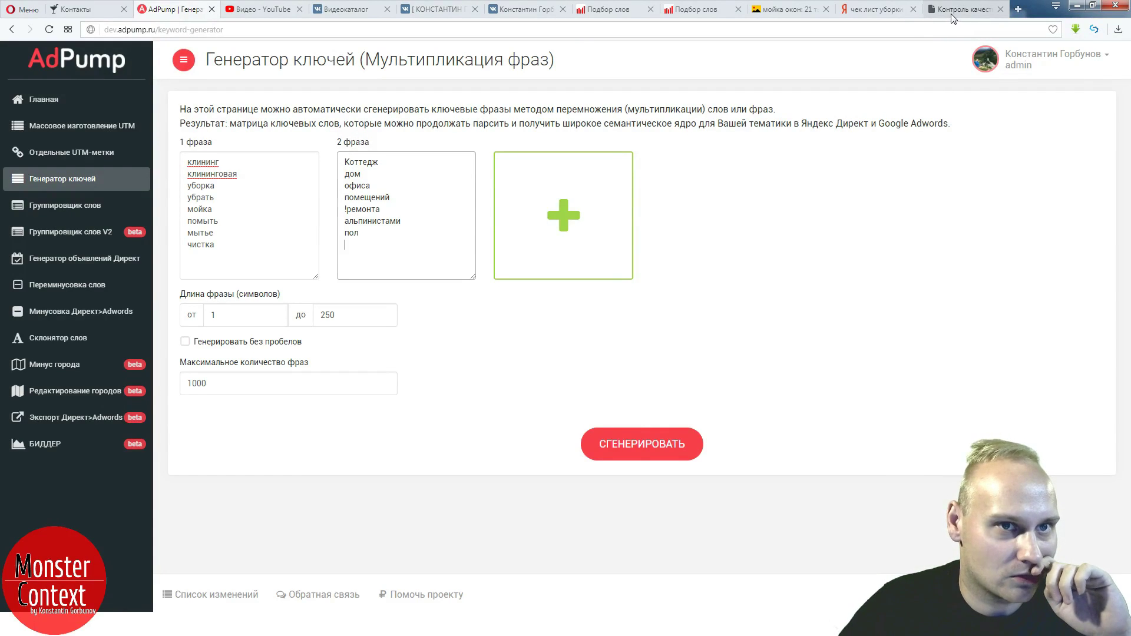
type("к")
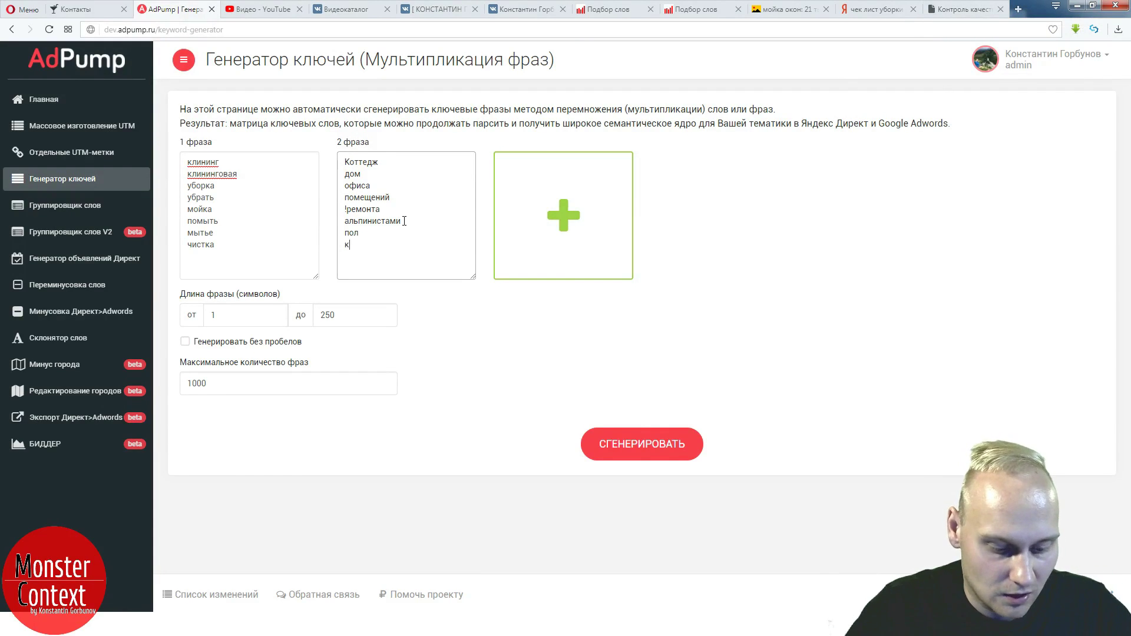
type("овров")
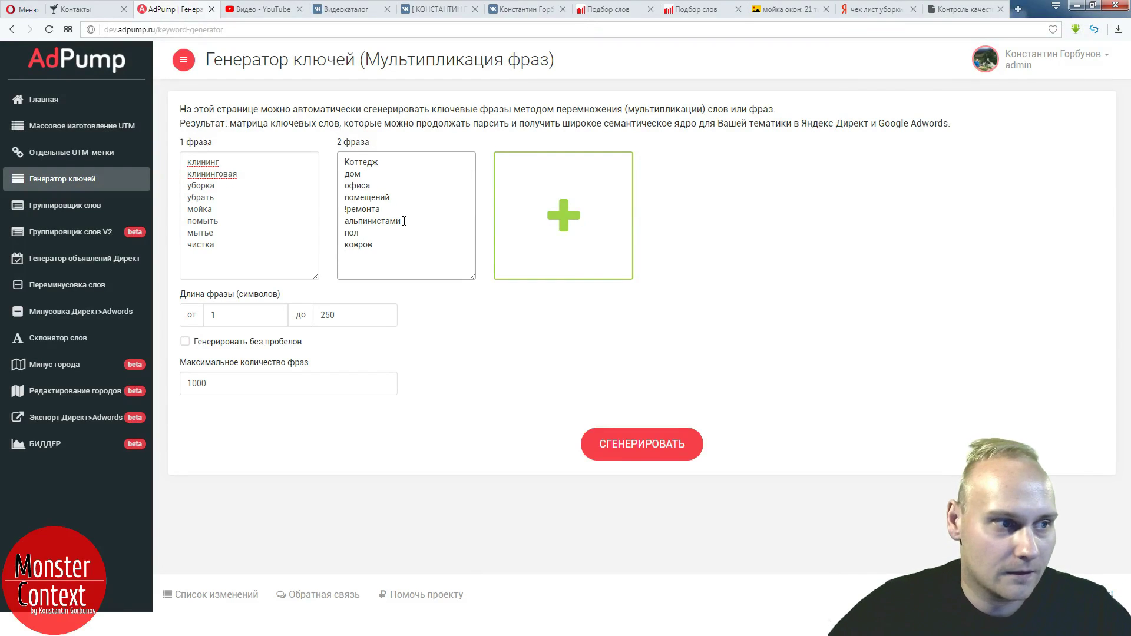
key("Return")
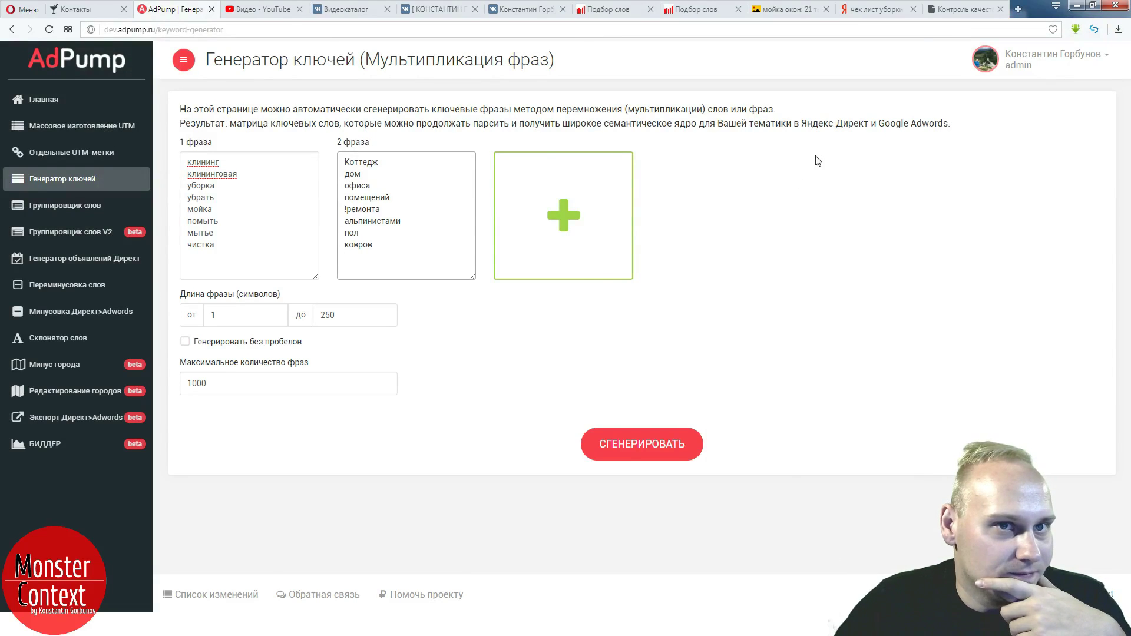
- Switch to the clean-proexpert.ru page and examine the requirements table through sections 2 to 4 for more surfaces and objects to clean
left_click(961, 10)
scroll(594, 273, "down", 1)
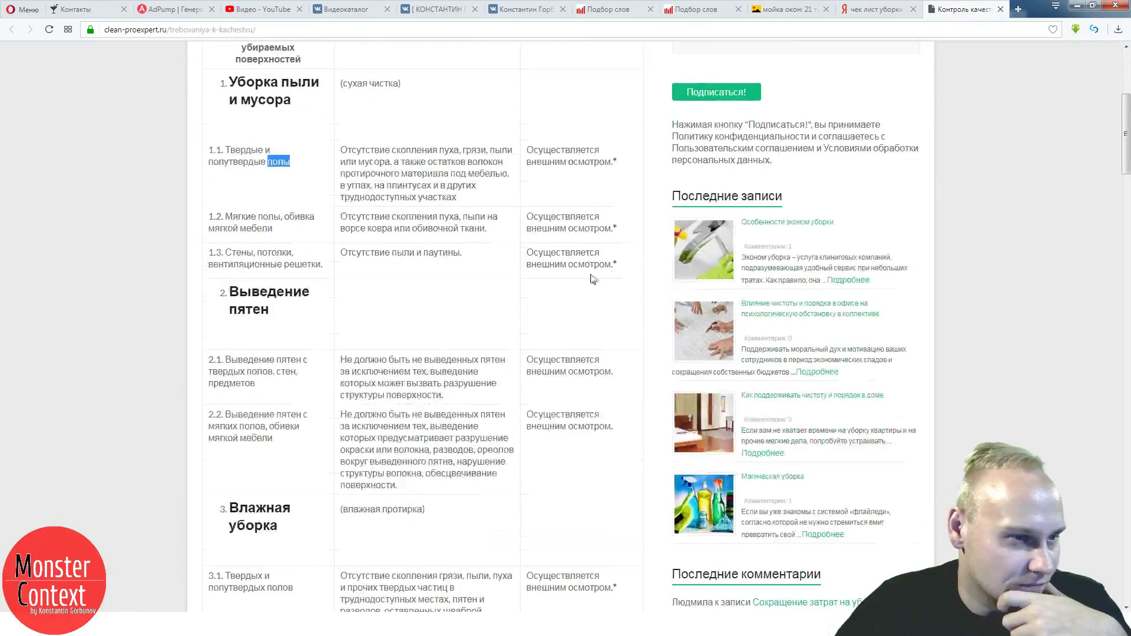
left_click(429, 278)
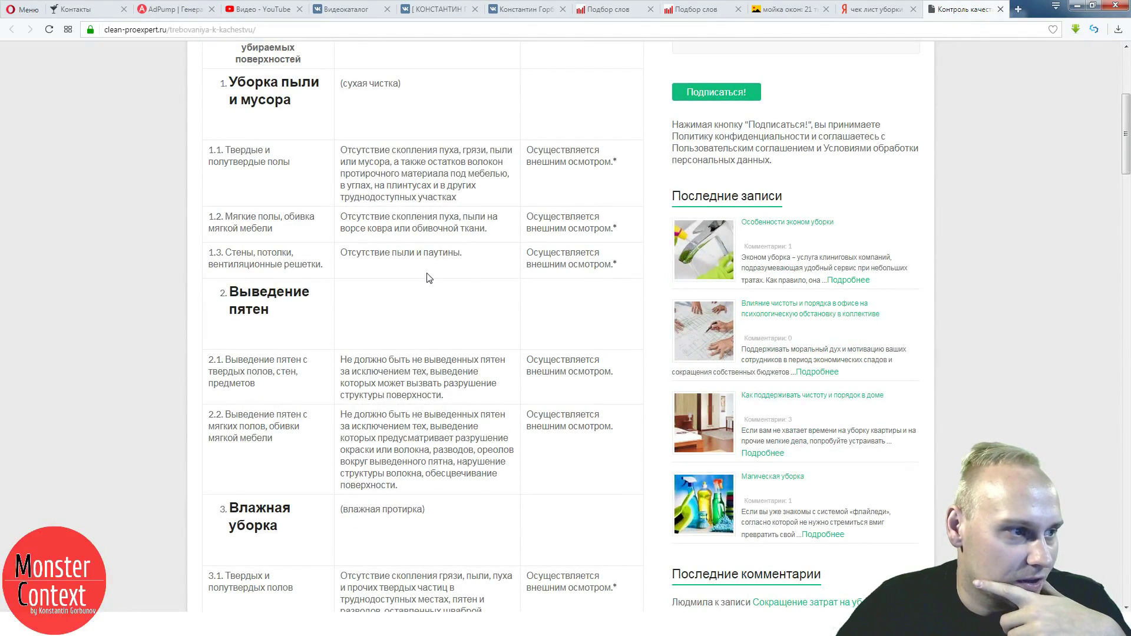
scroll(428, 278, "down", 2)
scroll(429, 278, "up", 2)
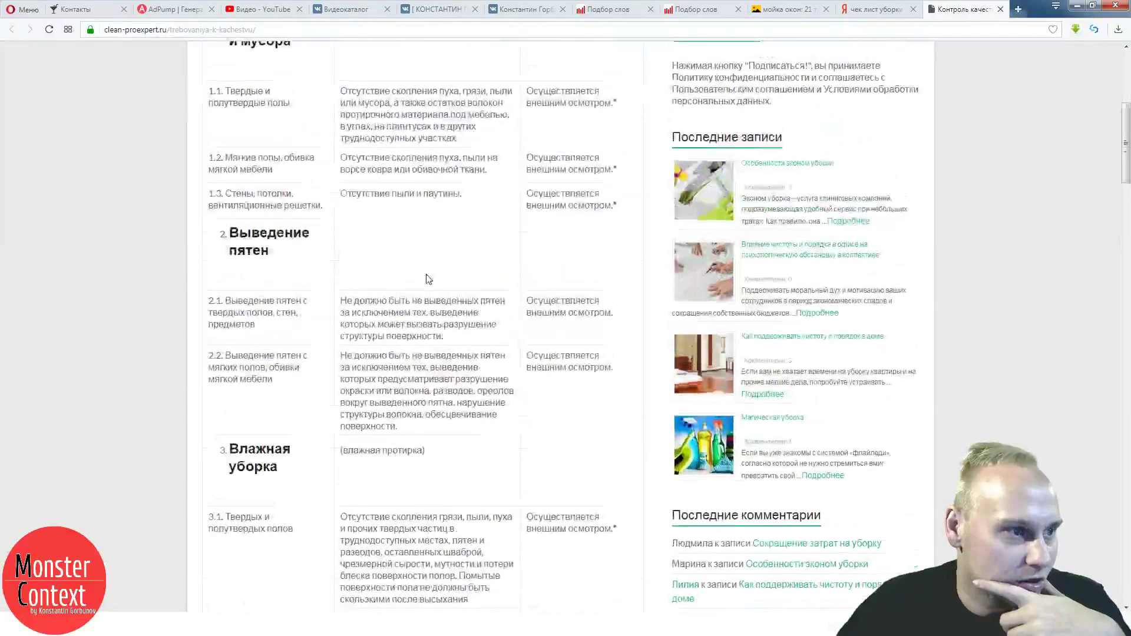
scroll(428, 279, "down", 1)
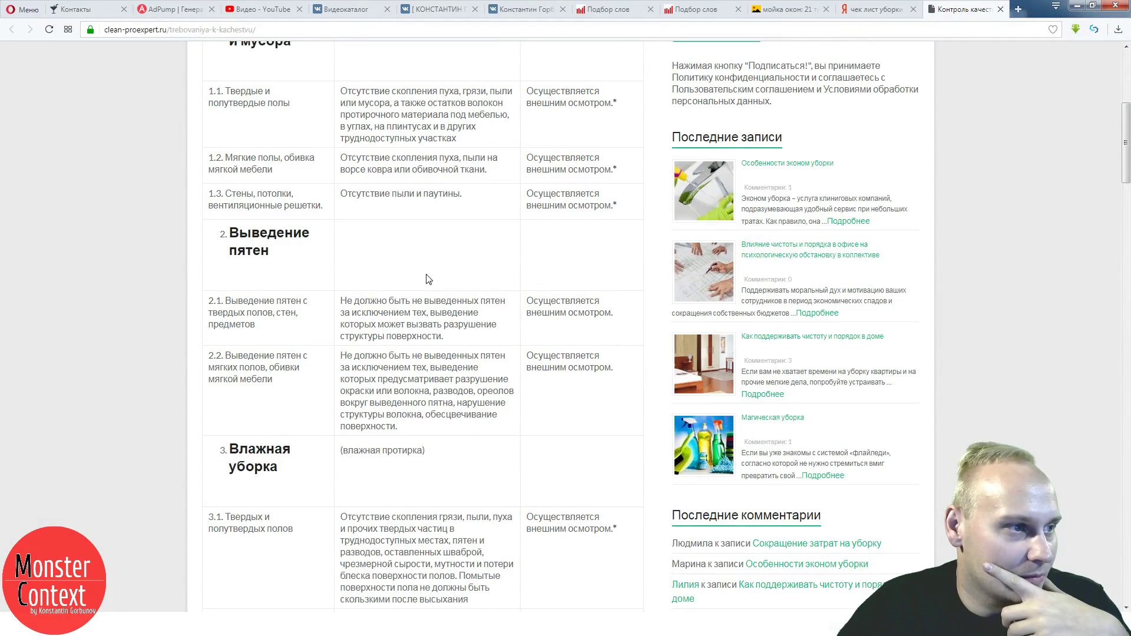
scroll(429, 279, "down", 2)
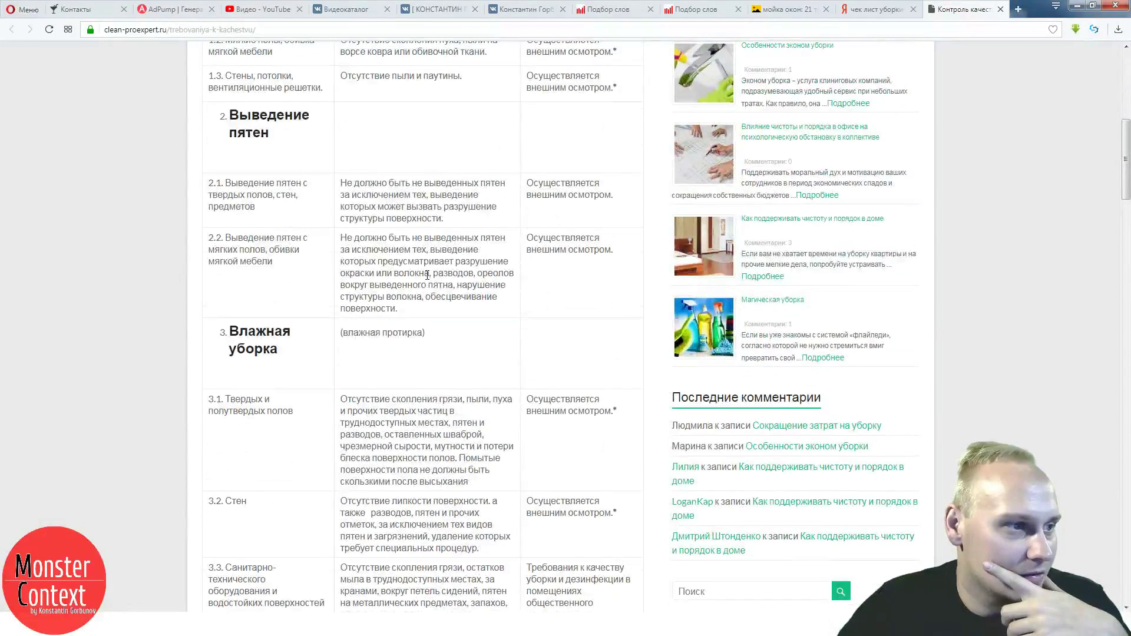
scroll(427, 275, "down", 3)
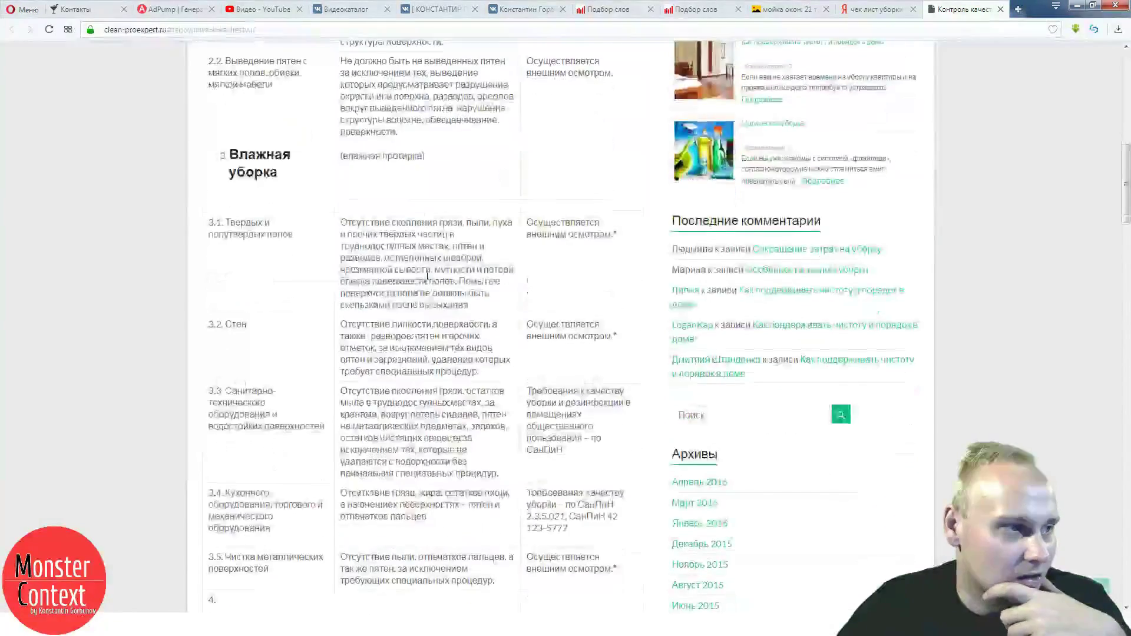
scroll(427, 276, "down", 1)
scroll(428, 275, "down", 1)
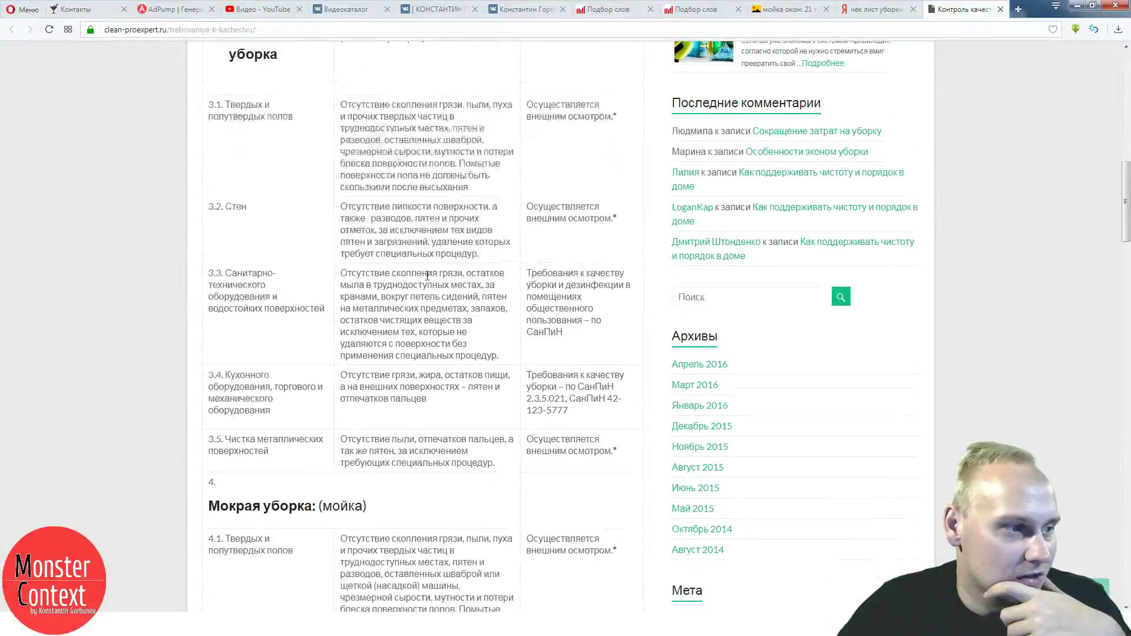
scroll(428, 275, "down", 2)
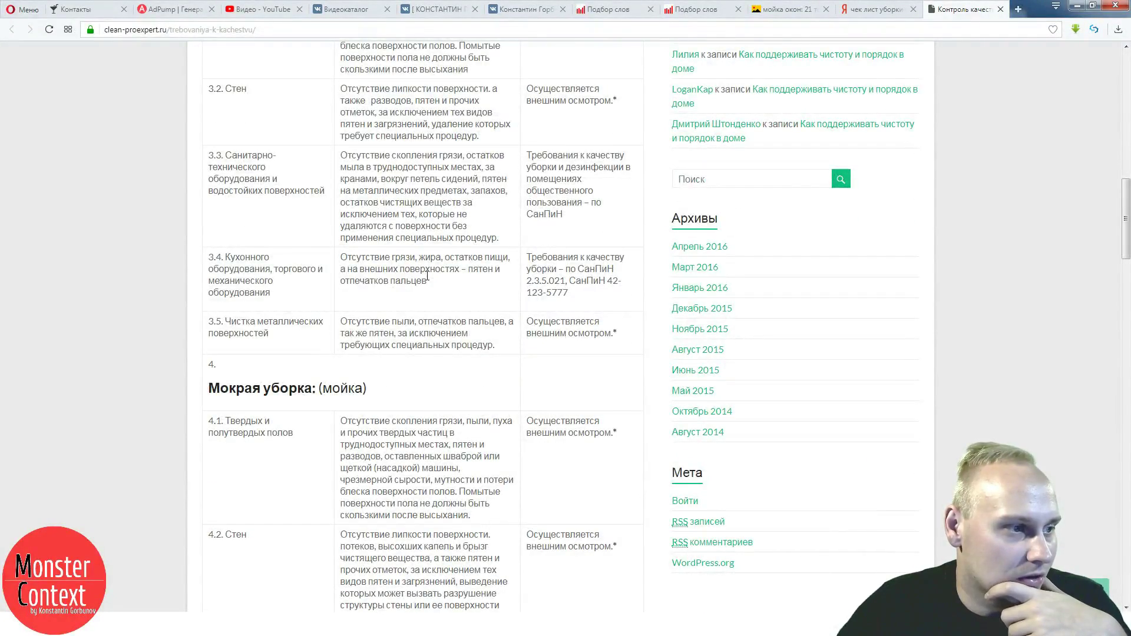
- Pick the phrase "Кухонного оборудования" from row 3.4 and search Yandex images for "клининг Кухонного оборудования"
left_click_drag(269, 270, 207, 274)
left_click(386, 262)
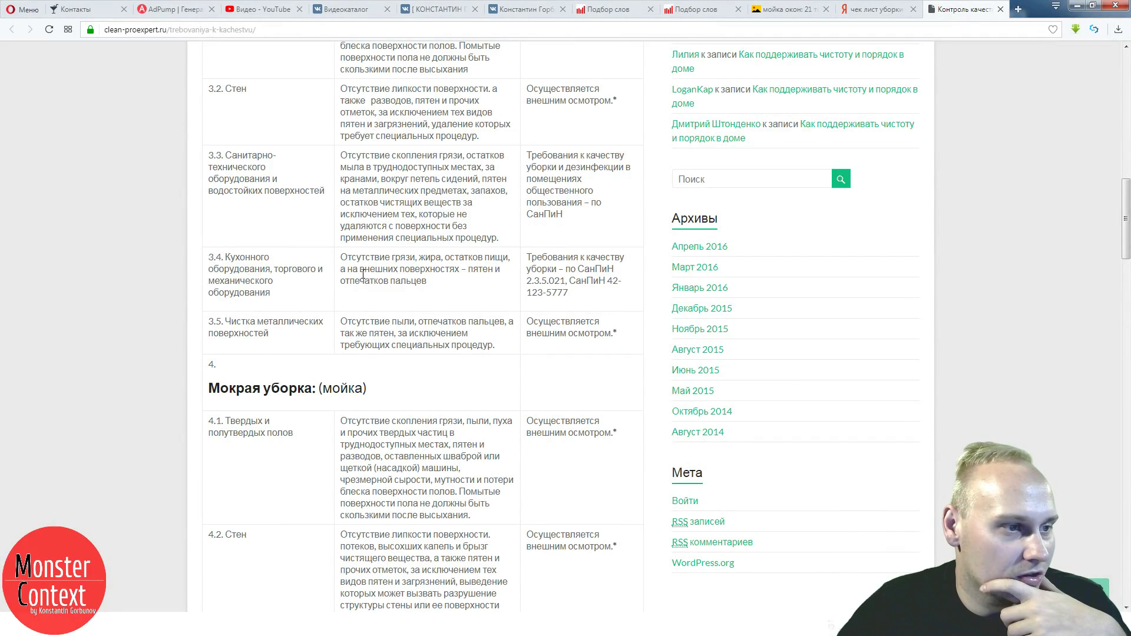
left_click_drag(209, 260, 271, 269)
left_click(226, 260)
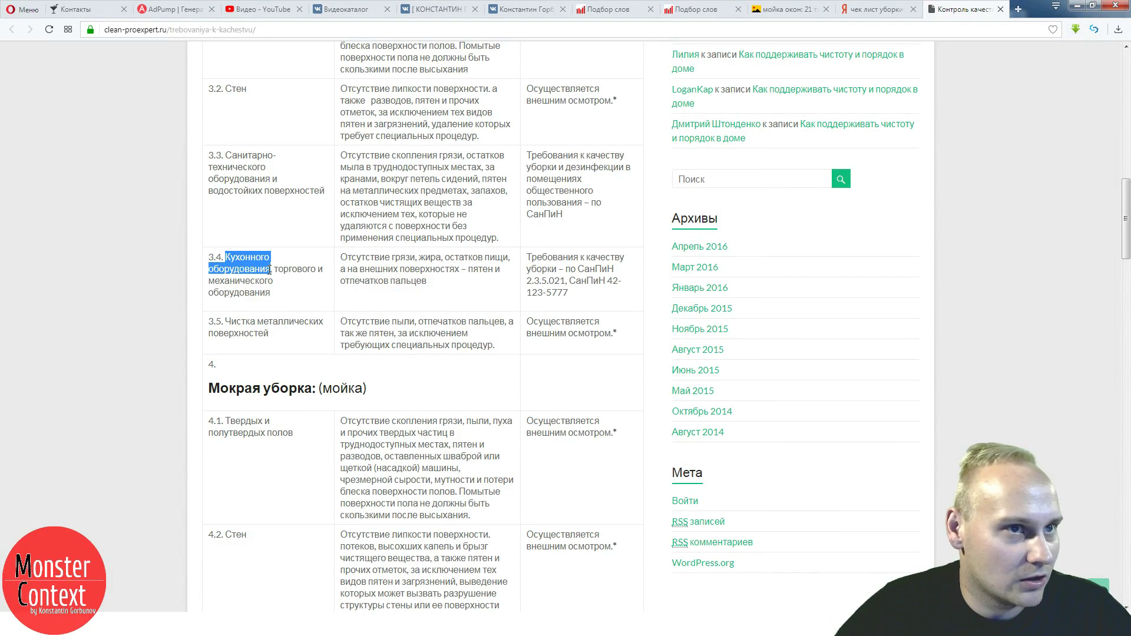
left_click(790, 9)
triple_click(313, 55)
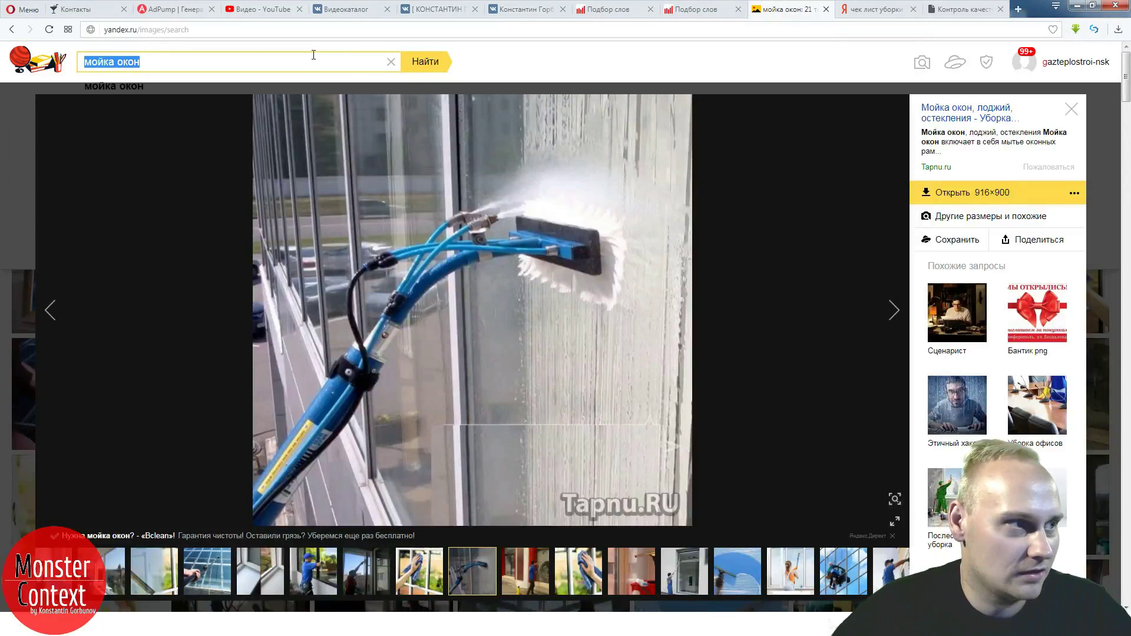
type("уборка")
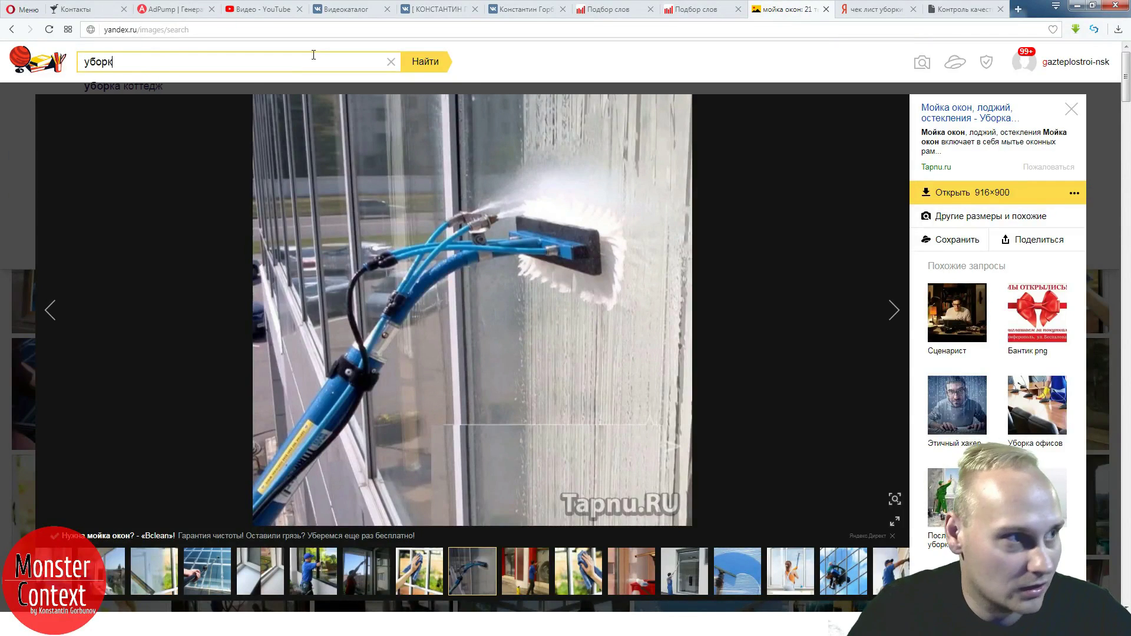
triple_click(313, 55)
type("клининг Кухонного оборудования")
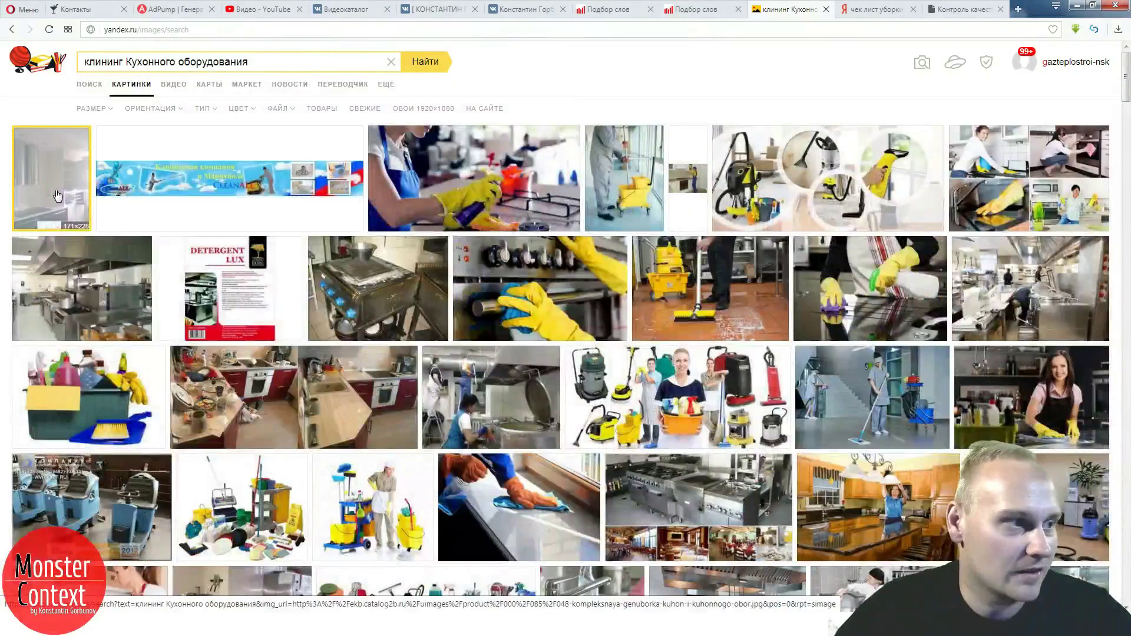
- Open the first image result, copy "генуборка" from its title and add it below "чистка" in AdPump's first phrase list
left_click(57, 196)
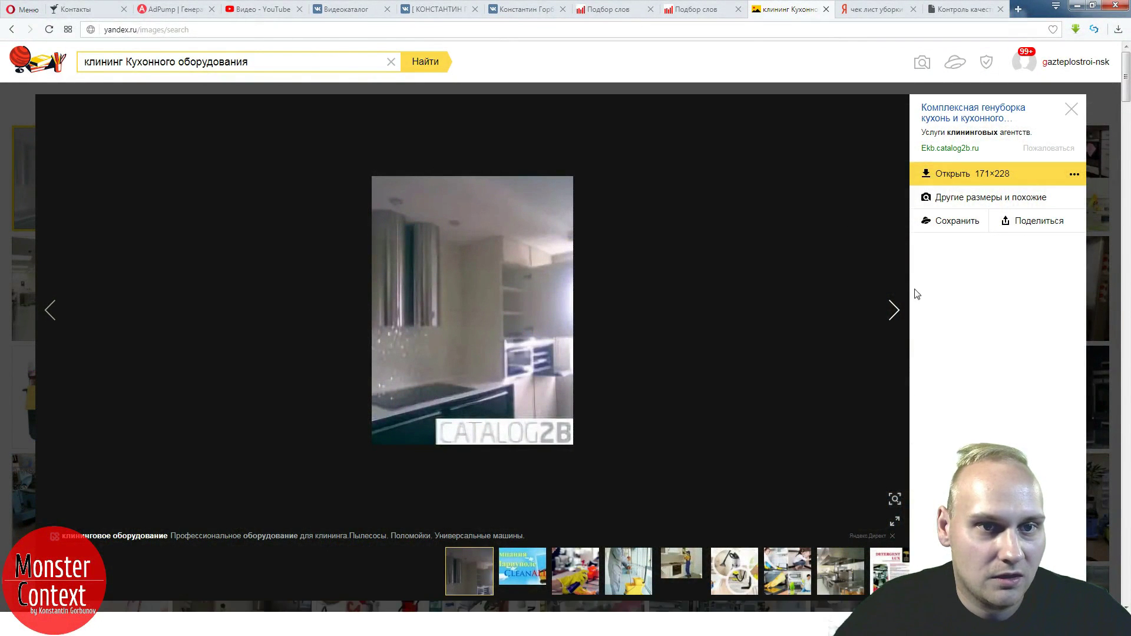
left_click_drag(982, 111, 1032, 112)
key("ctrl+c")
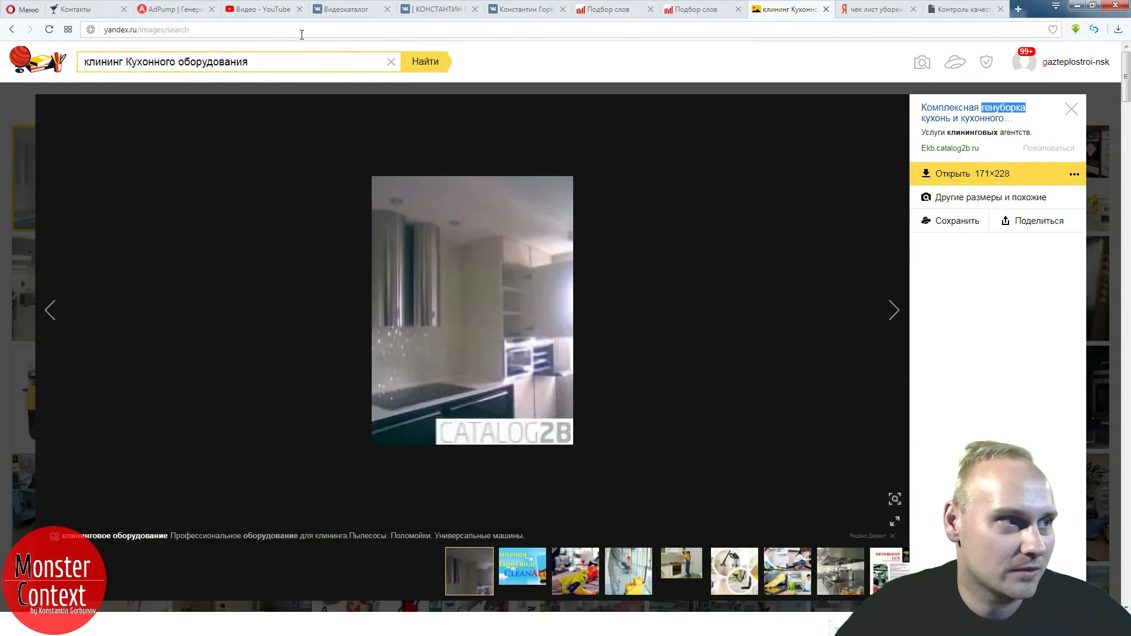
left_click(170, 12)
left_click(254, 257)
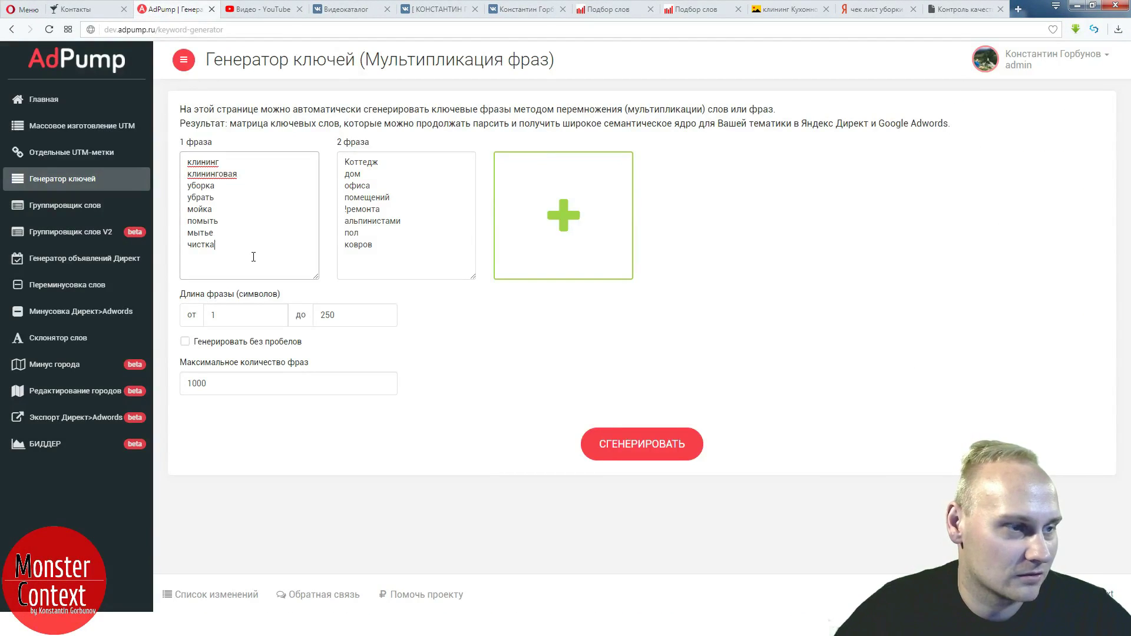
key("ctrl+v")
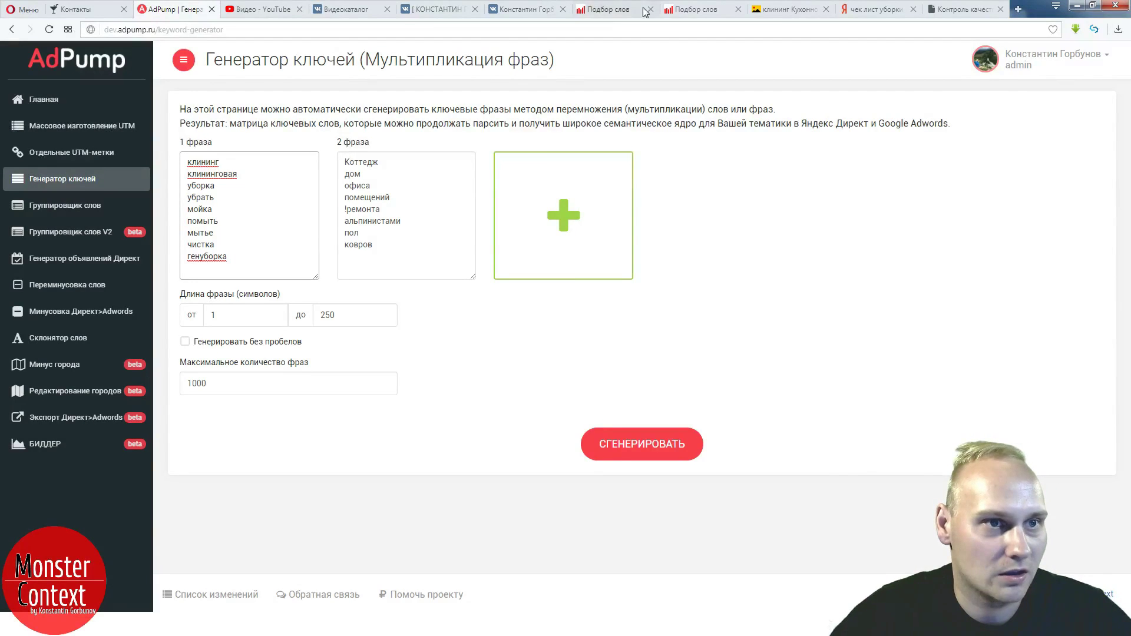
- Return to the Yandex image viewer and examine the titles and descriptions of the following kitchen-equipment cleaning images up to the Simbis.su result
left_click(784, 10)
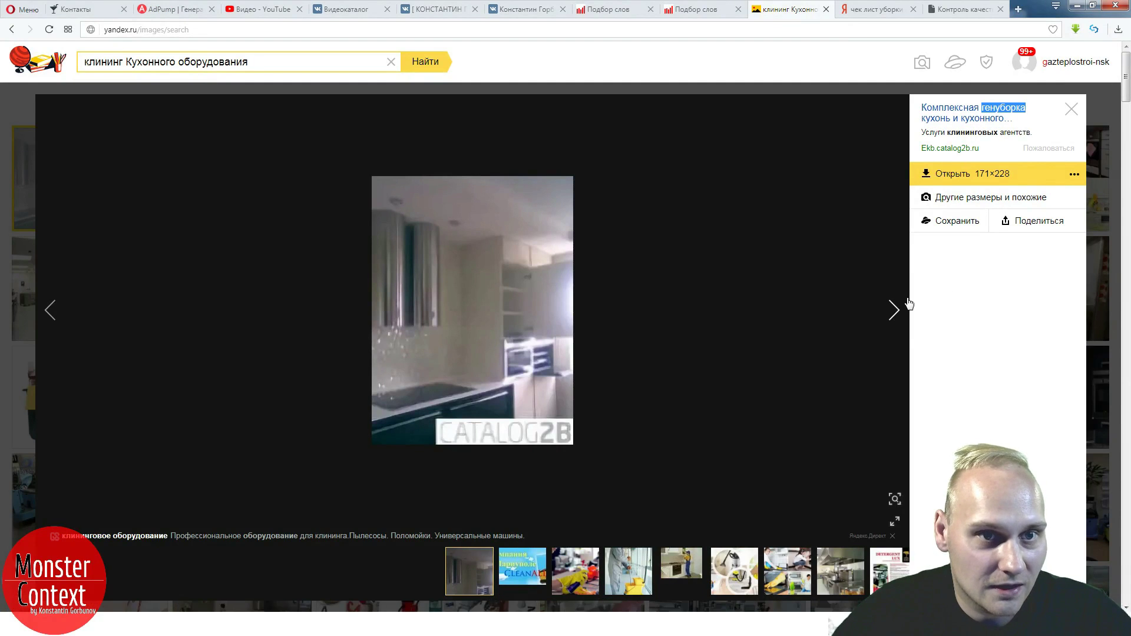
left_click(990, 142)
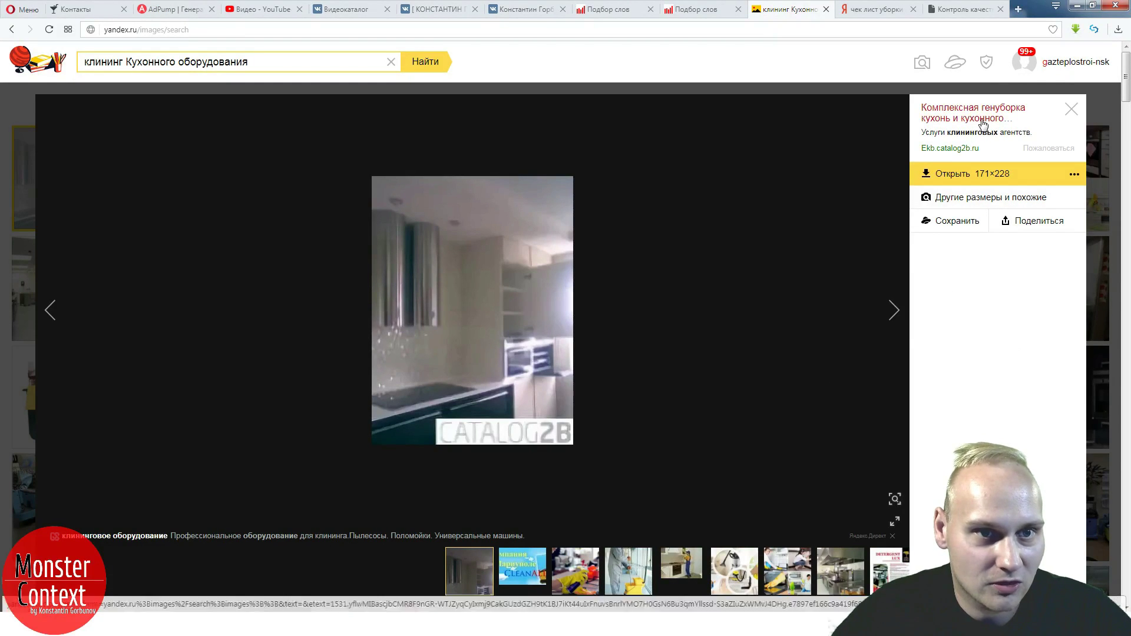
left_click(895, 312)
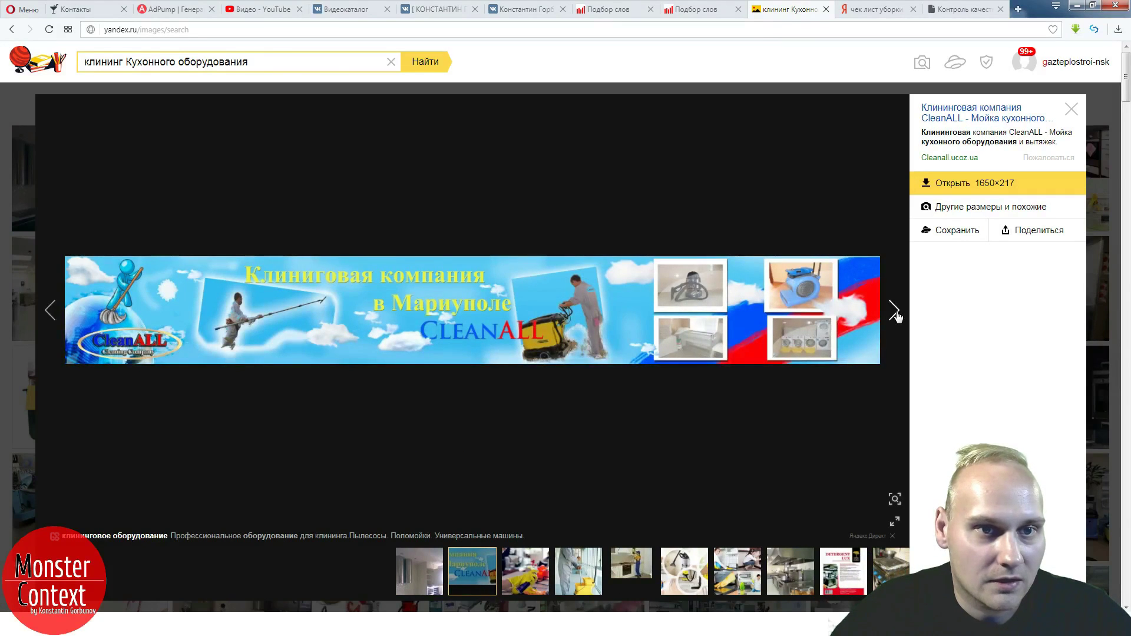
left_click(895, 312)
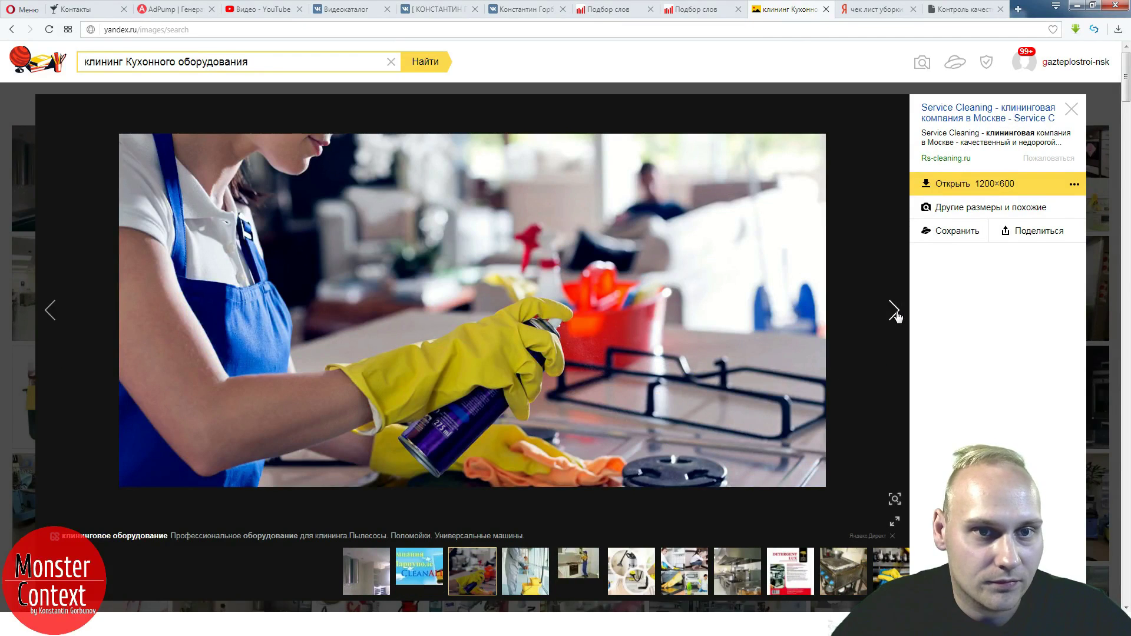
left_click(895, 311)
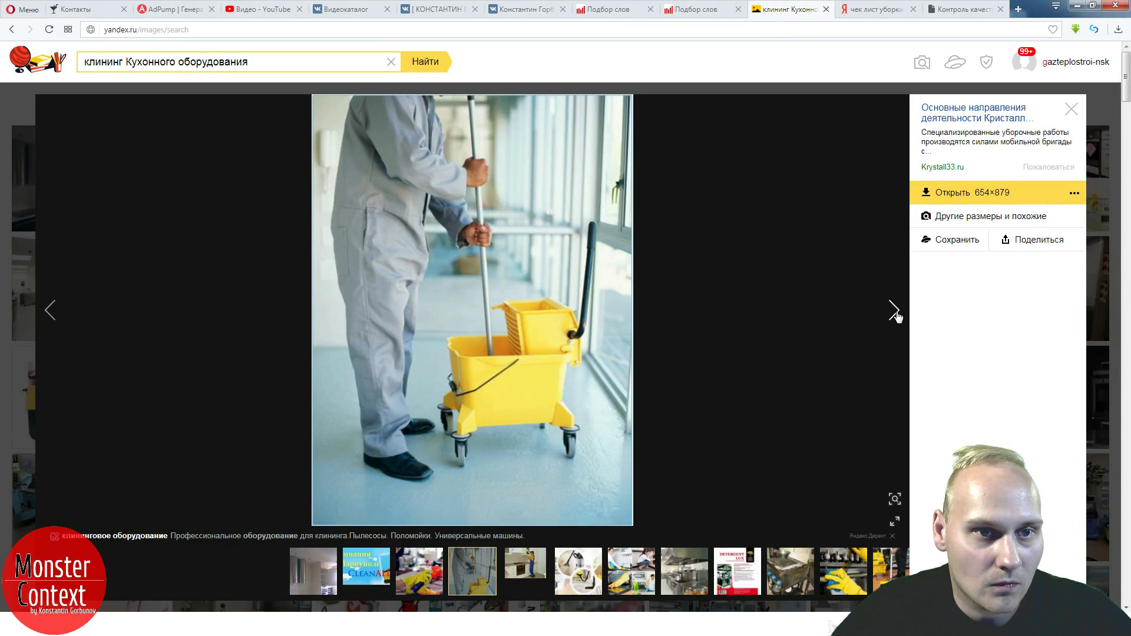
left_click(895, 312)
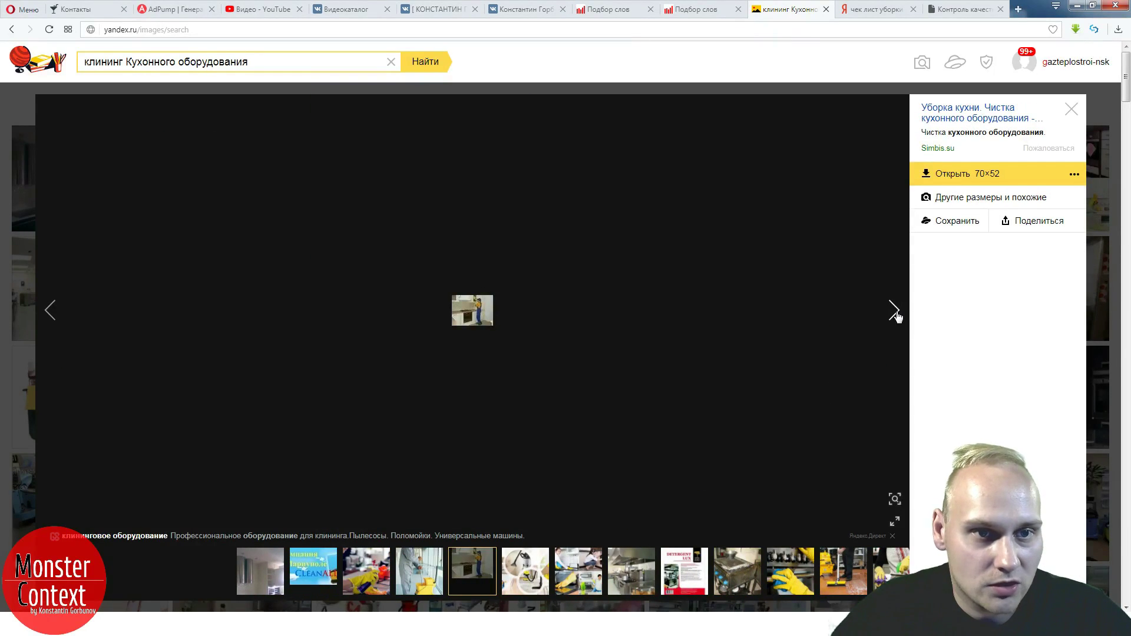
left_click_drag(948, 134, 1041, 143)
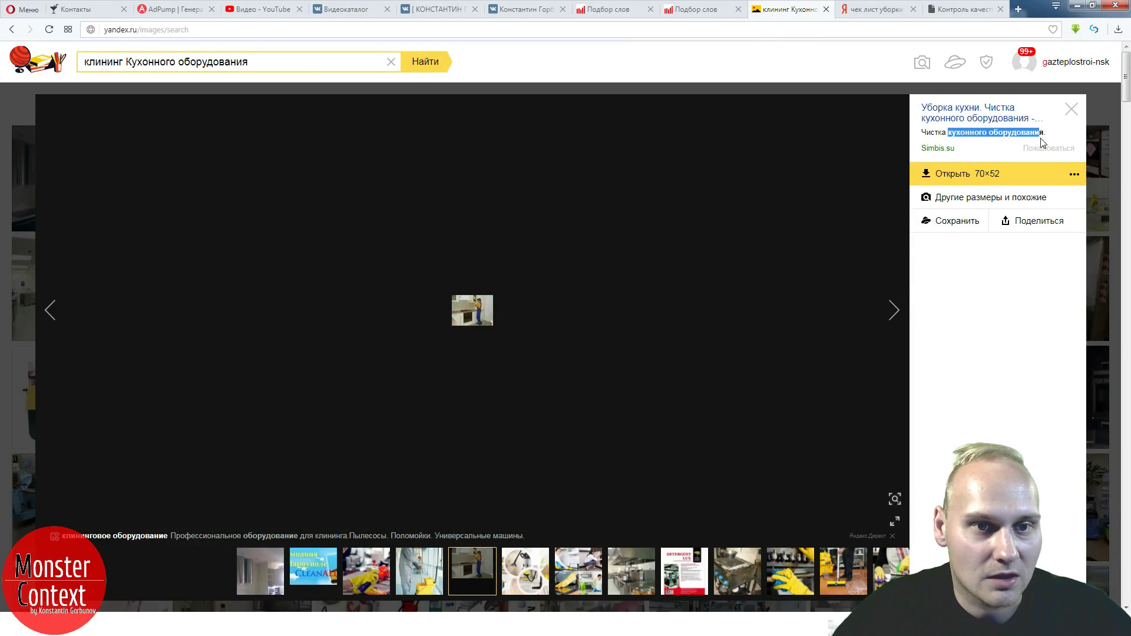
left_click(991, 139)
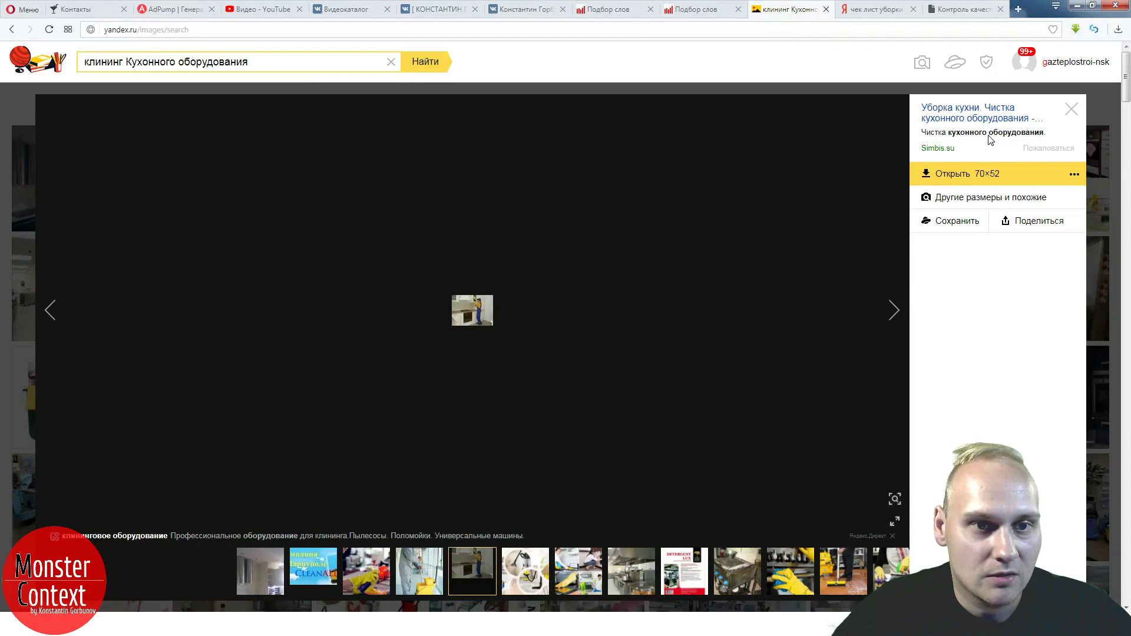
- Copy "оборудования" from the Simbis.su image description and look up "оборудования клининг" in Yandex Wordstat
left_click_drag(990, 136, 1048, 141)
key("ctrl+c")
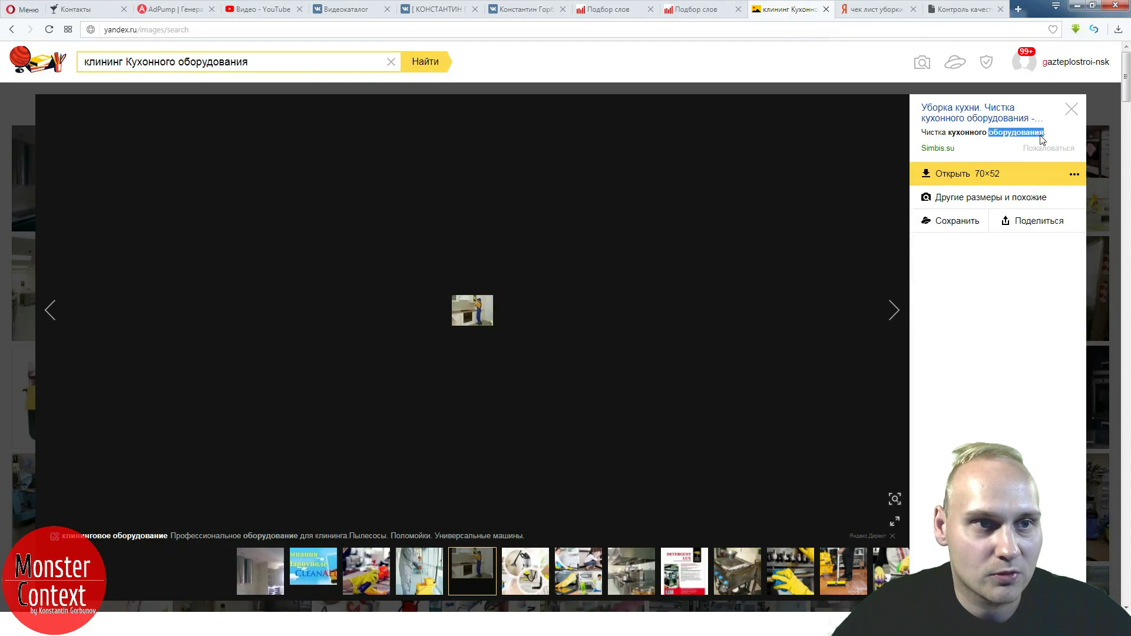
left_click(696, 15)
key("ctrl+v")
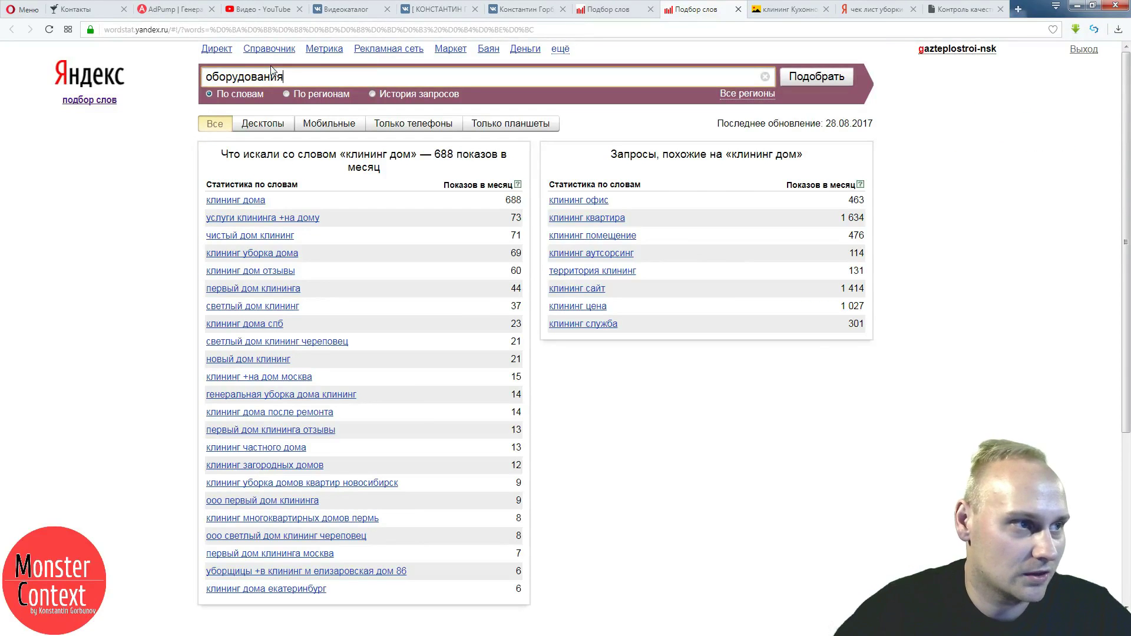
type("клининг")
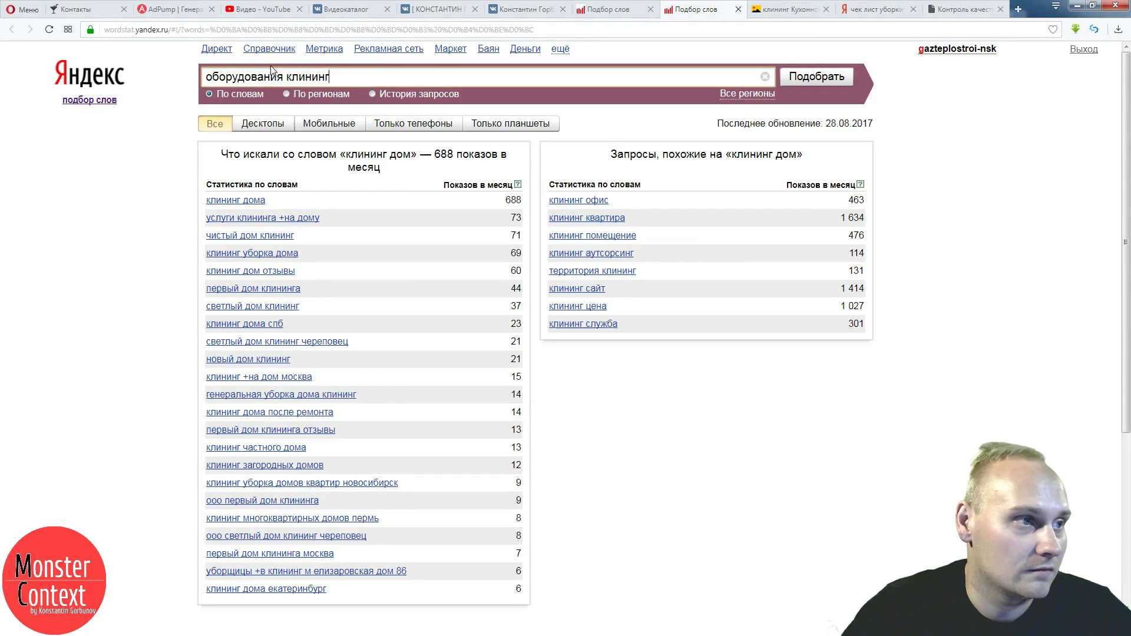
key("Return")
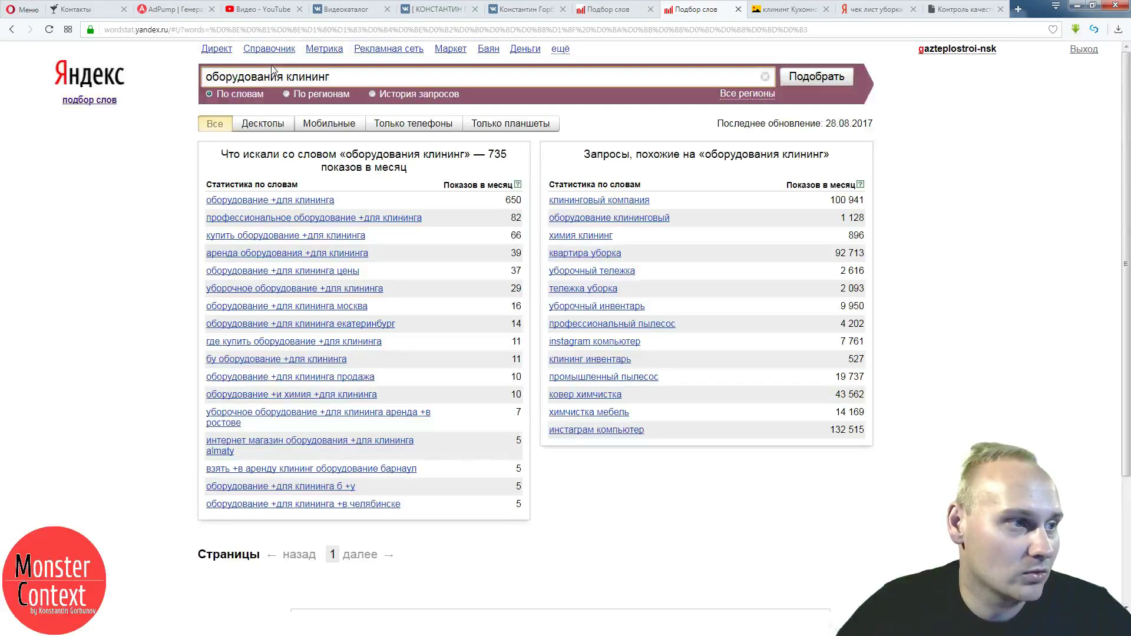
- Fix the word form of the first word by rerunning the Wordstat query as "!оборудования клининг"
left_click(209, 74)
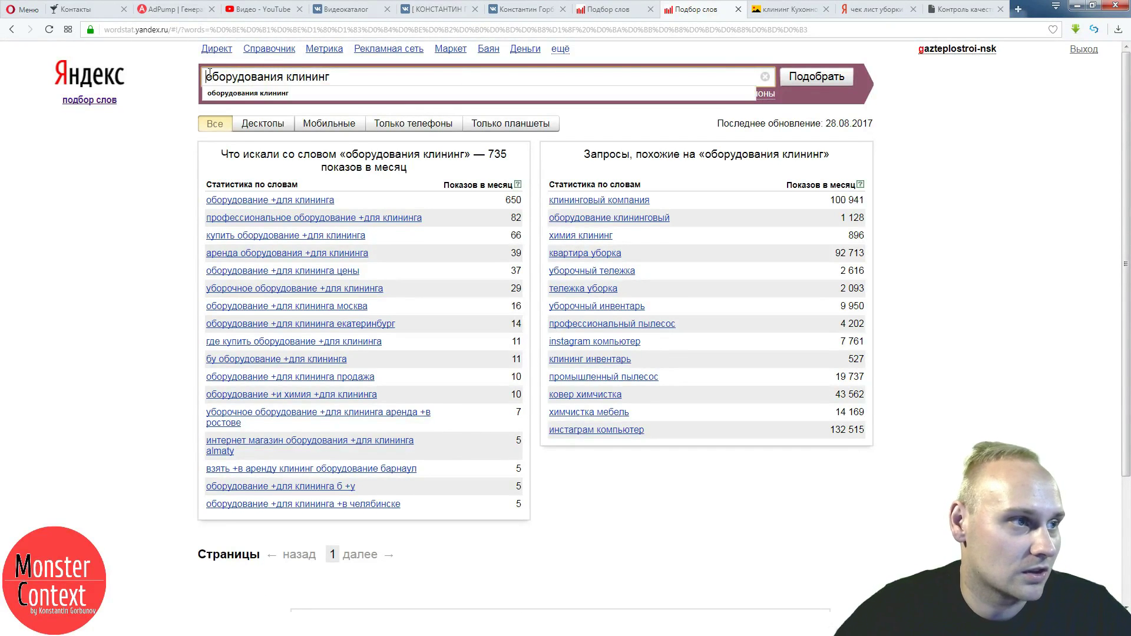
type("!")
key("Return")
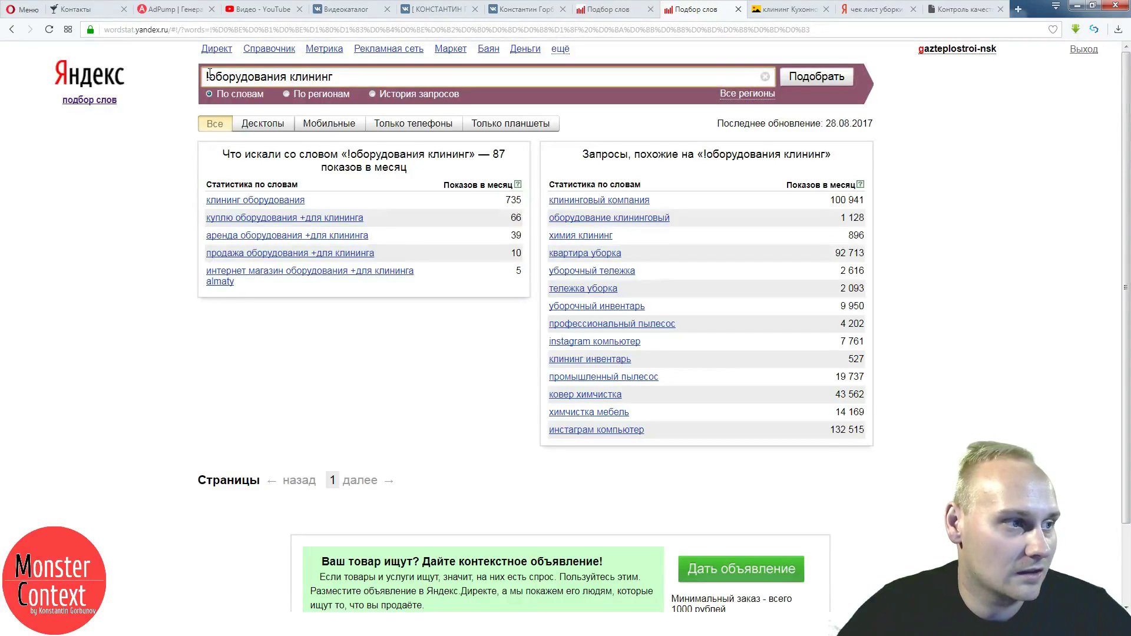
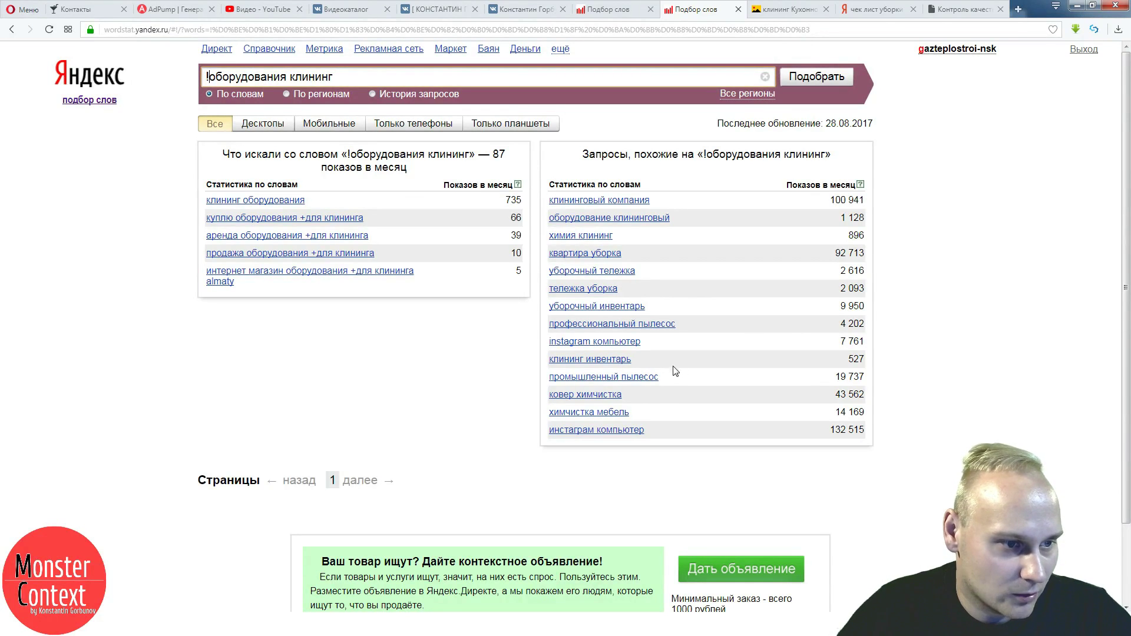
- Open the similar query "ковер химчистка" from the Wordstat results in a new tab
left_click_drag(647, 401, 567, 406)
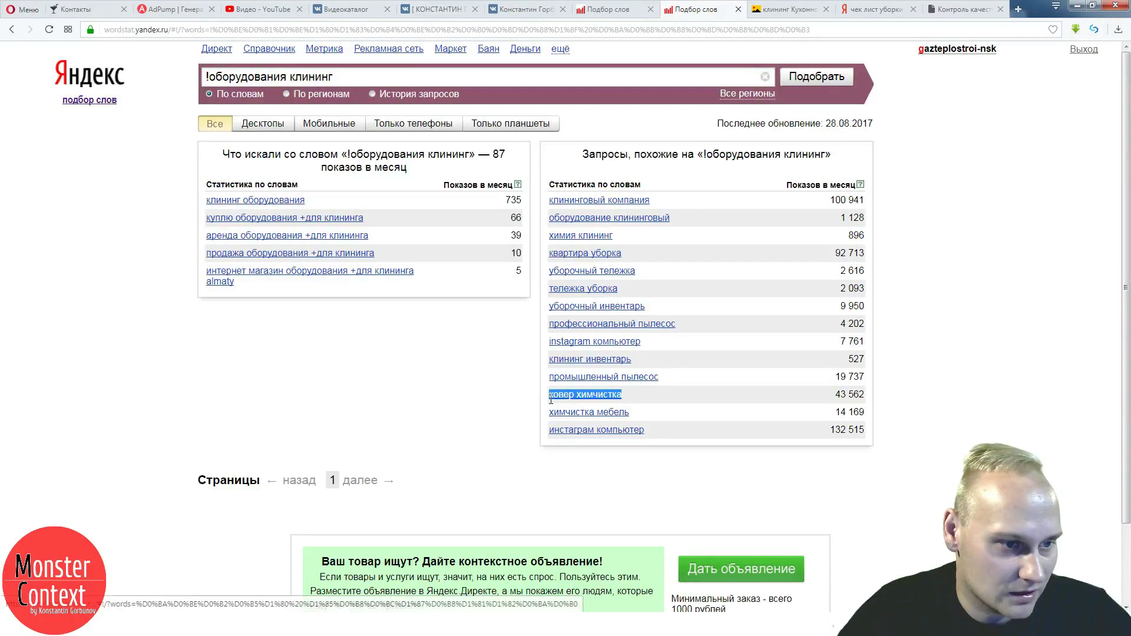
left_click(642, 390)
right_click(614, 399)
left_click(617, 403)
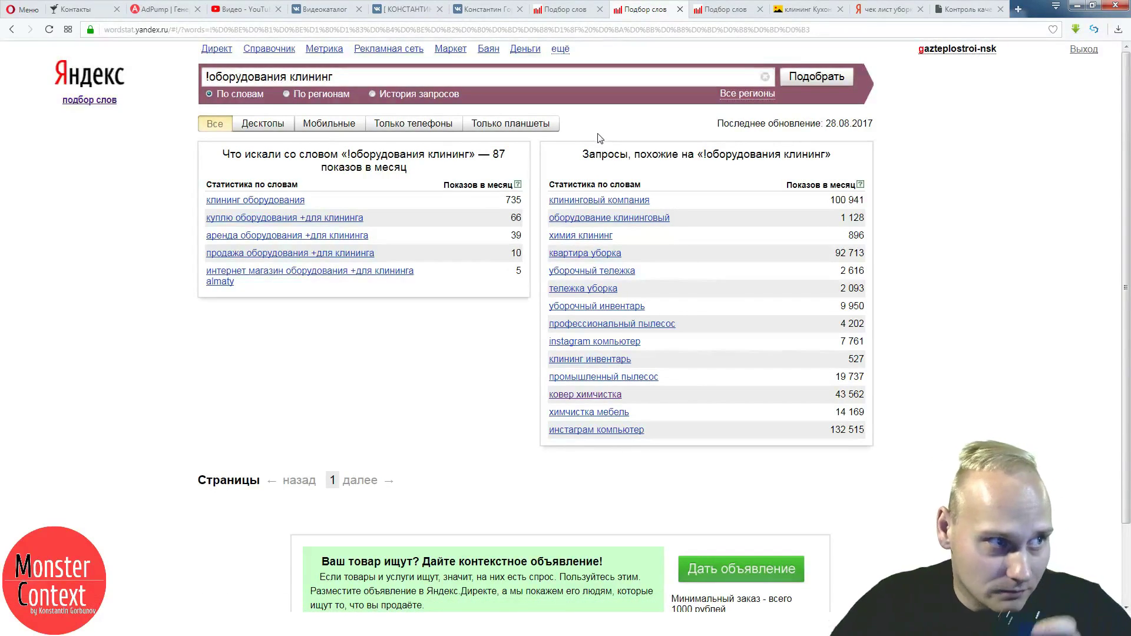
- Copy "!оборудования" from the Wordstat query and add it as a new line in AdPump's second phrase list
triple_click(389, 76)
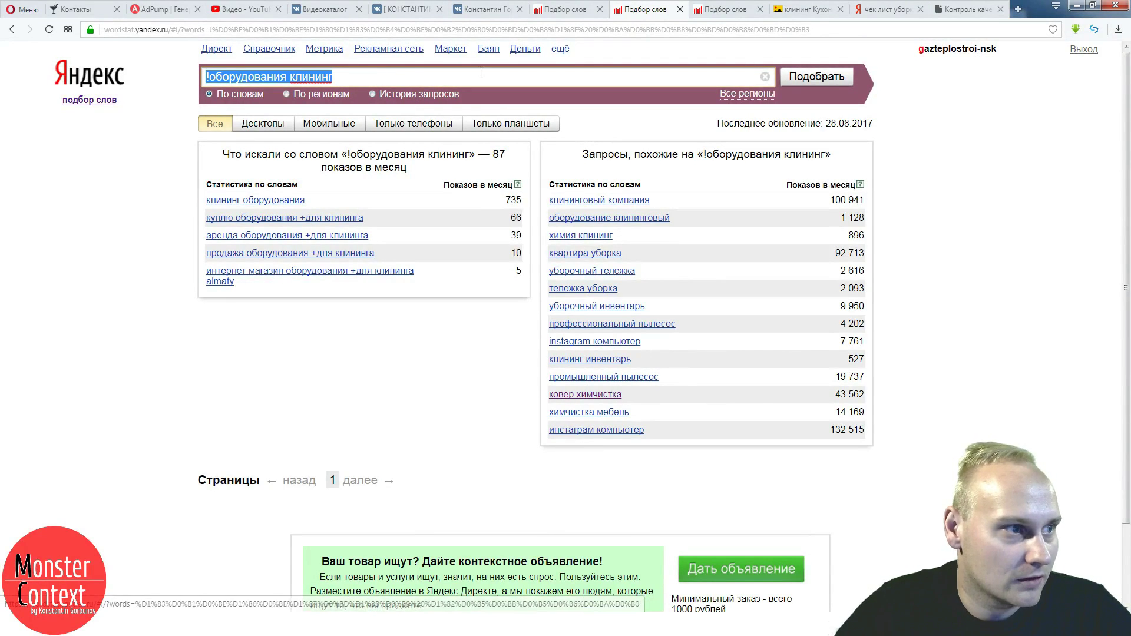
left_click(268, 77)
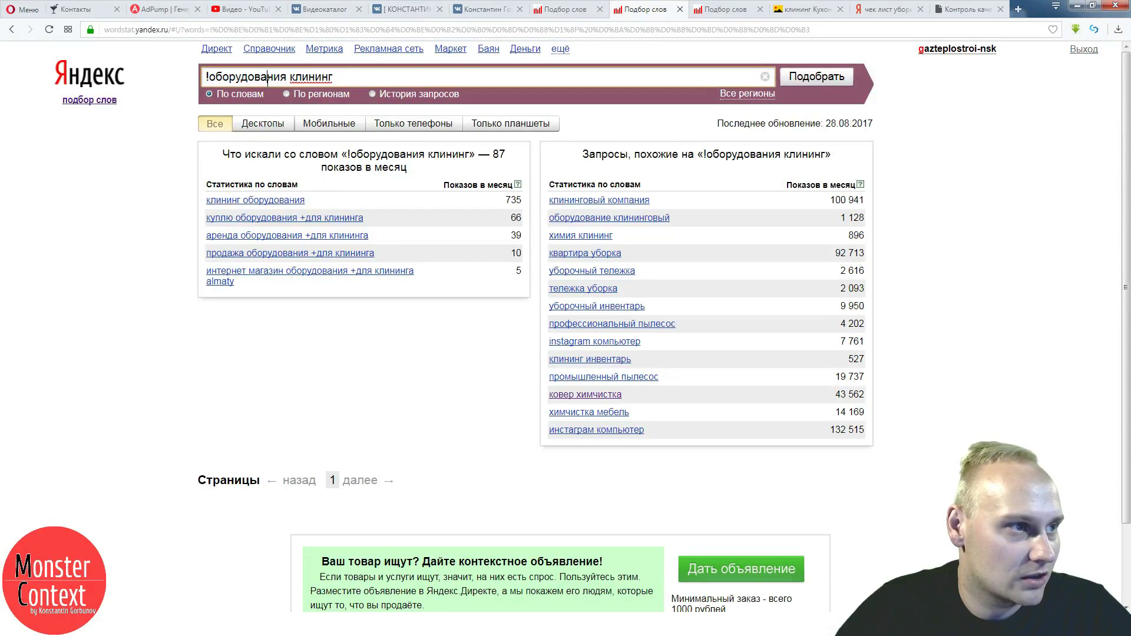
left_click_drag(287, 76, 188, 81)
key("ctrl+c")
left_click(158, 11)
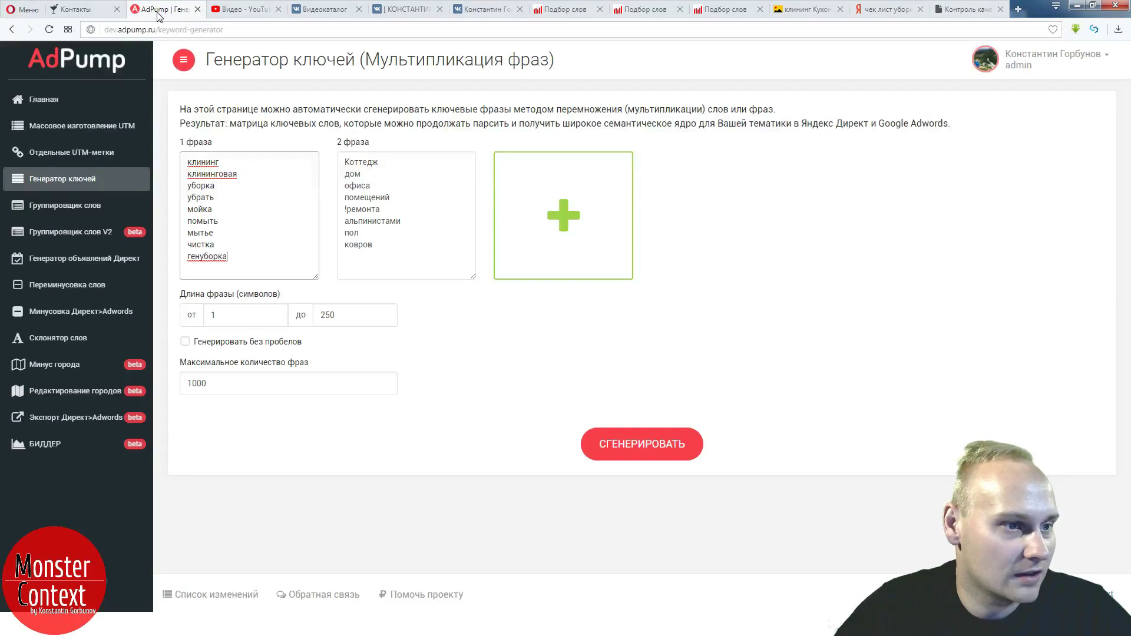
left_click(349, 260)
key("ctrl+v")
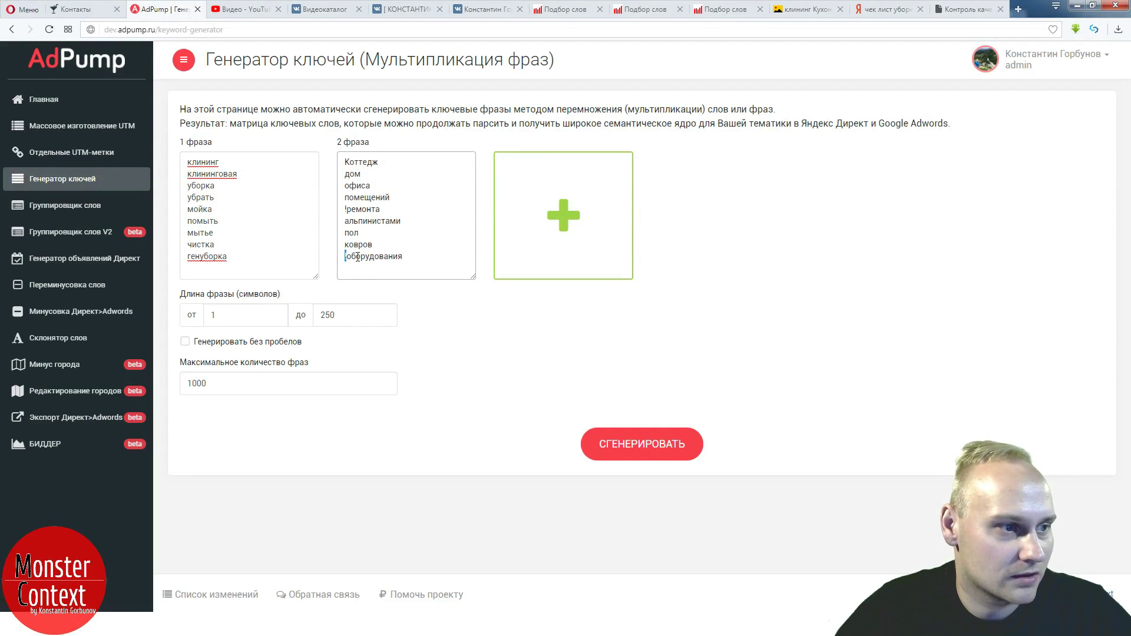
double_click(358, 258)
left_click(429, 257)
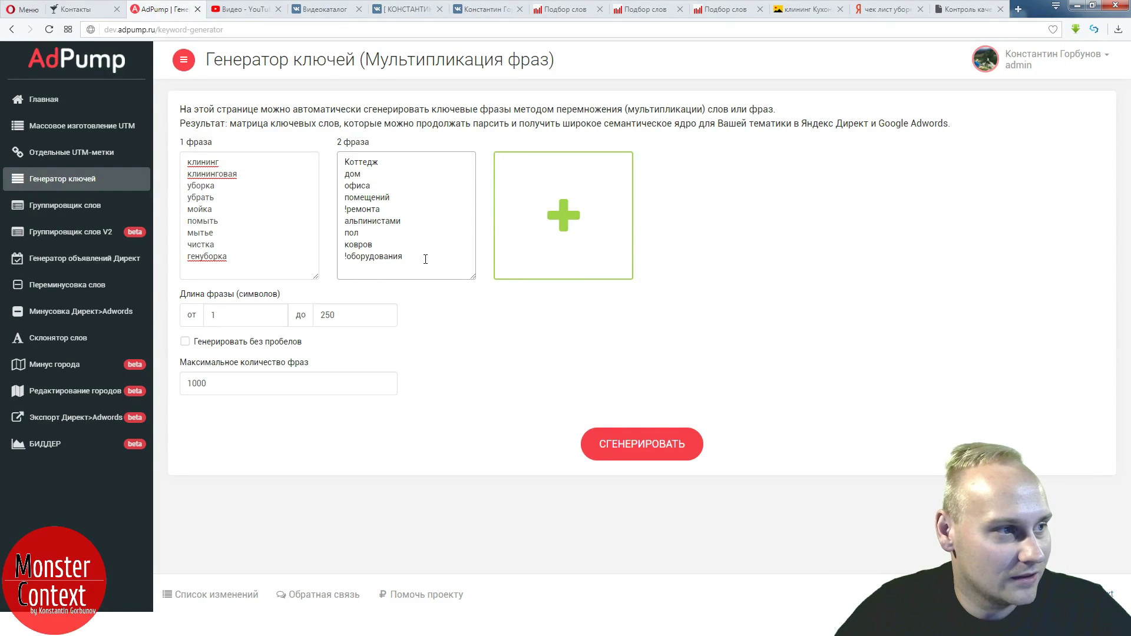
left_click_drag(231, 201, 182, 198)
left_click(224, 199)
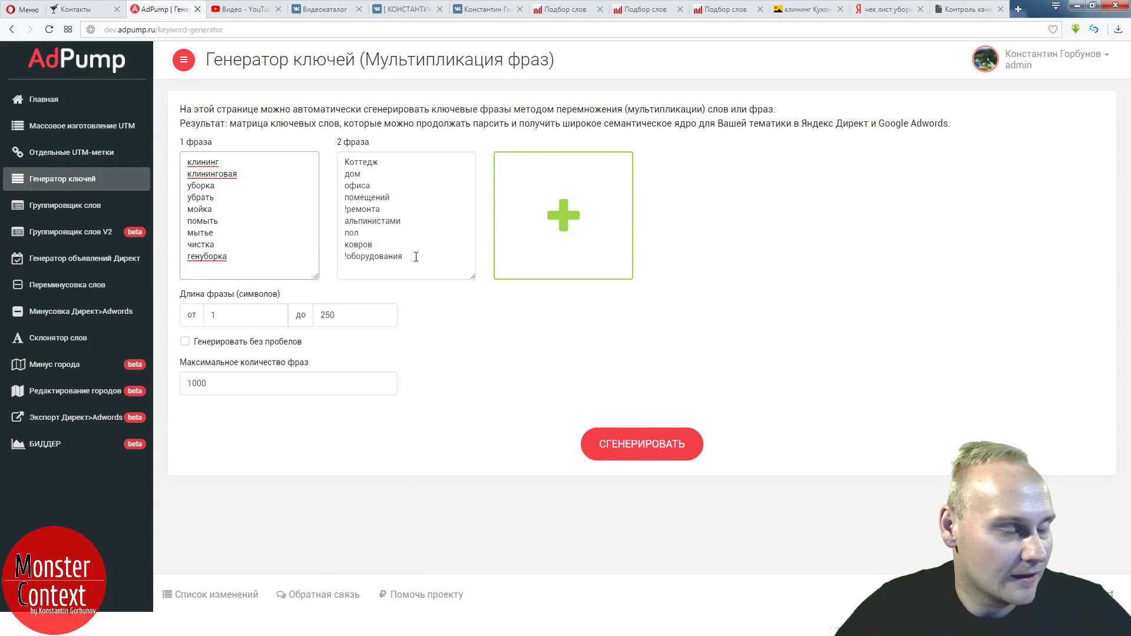
left_click(225, 236)
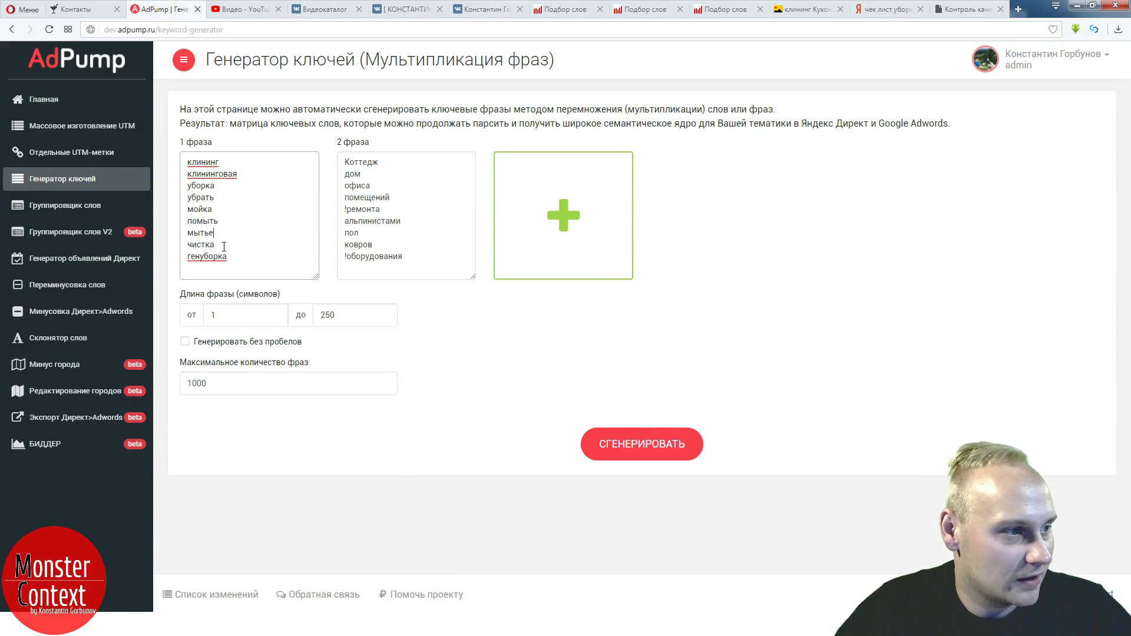
- Copy "кухни" from the kitchen-cleaning image result's title in Yandex Images and add it to AdPump's second phrase list
left_click(963, 10)
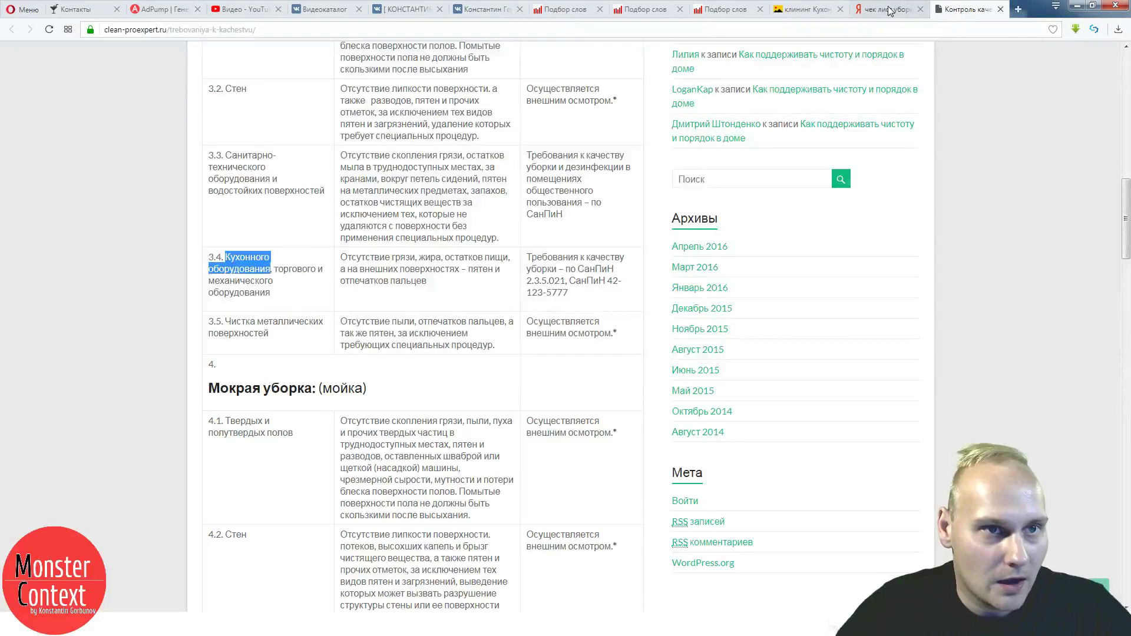
left_click(889, 9)
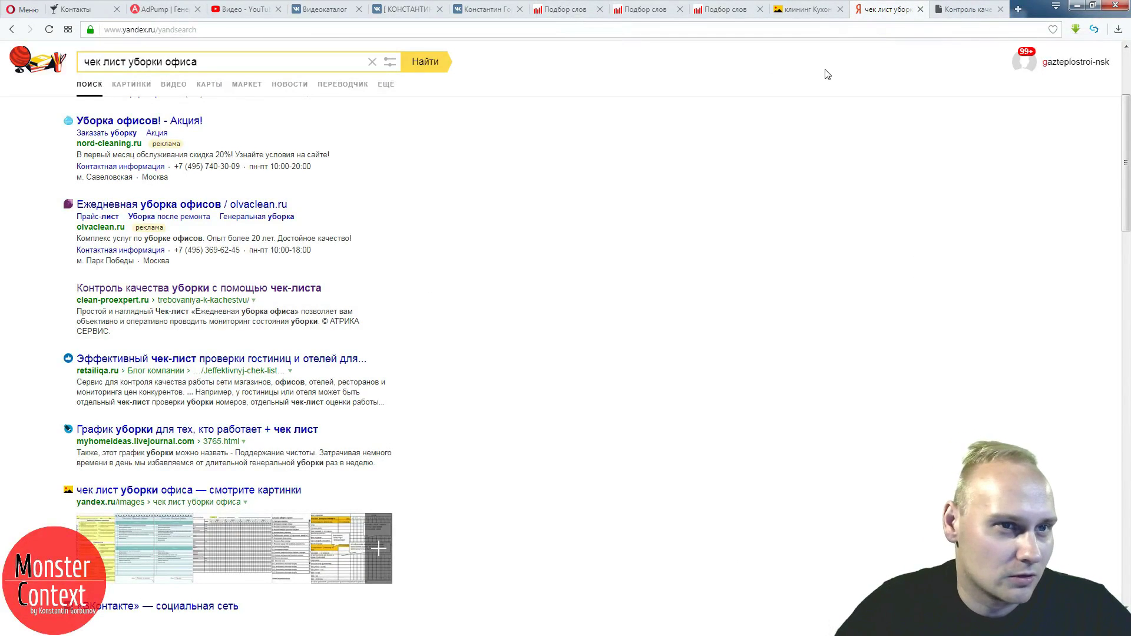
left_click(810, 11)
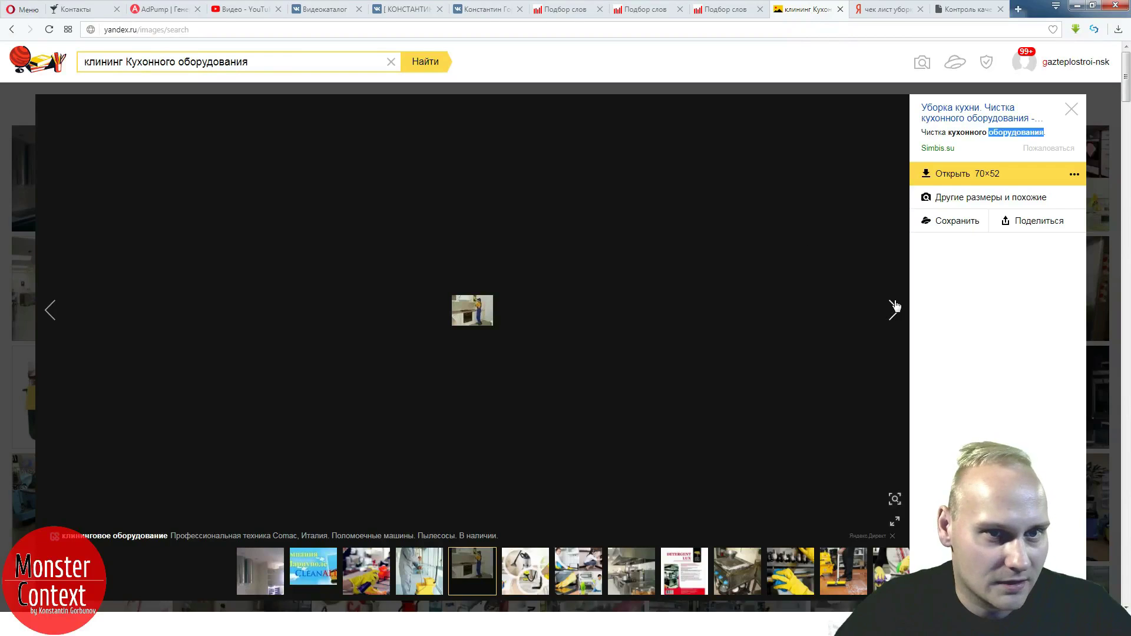
left_click(894, 309)
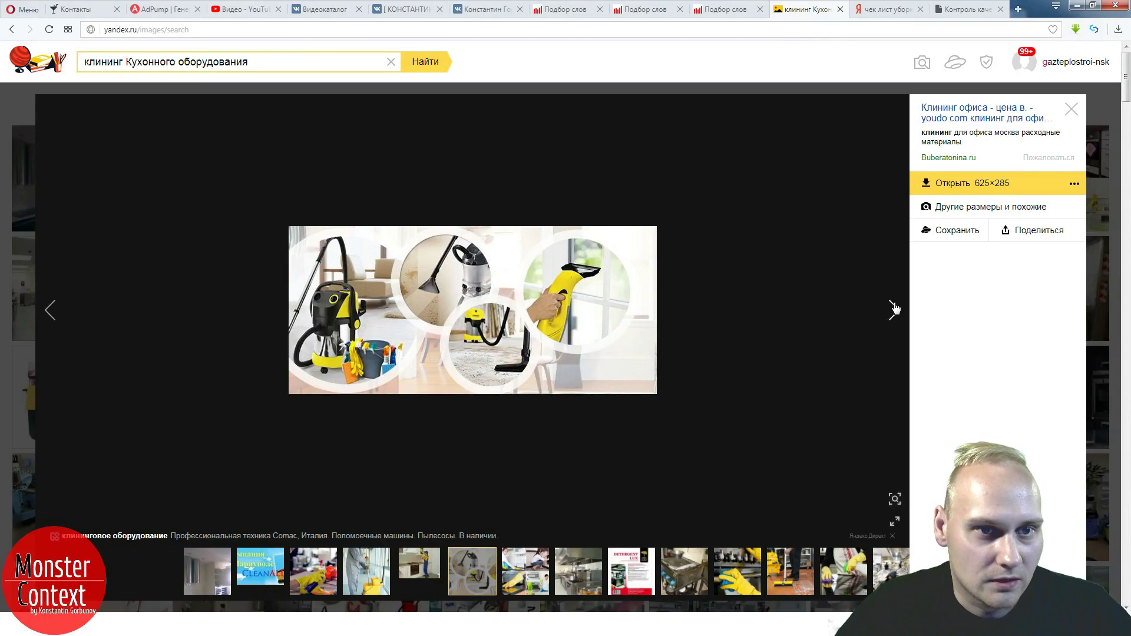
left_click(83, 316)
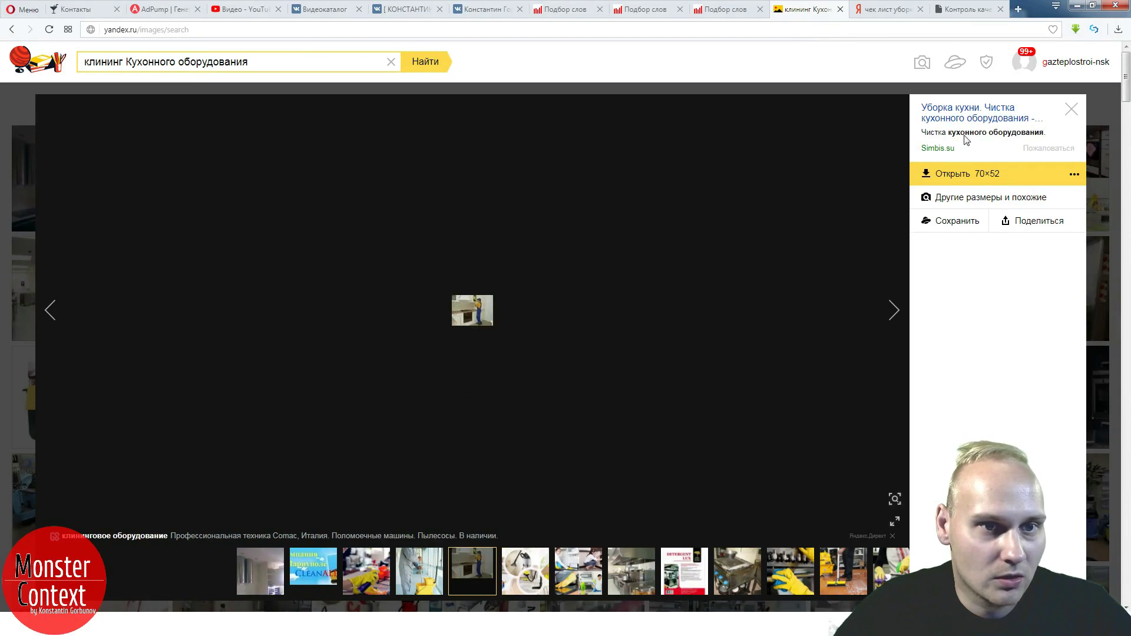
left_click_drag(948, 133, 980, 110)
key("ctrl+c")
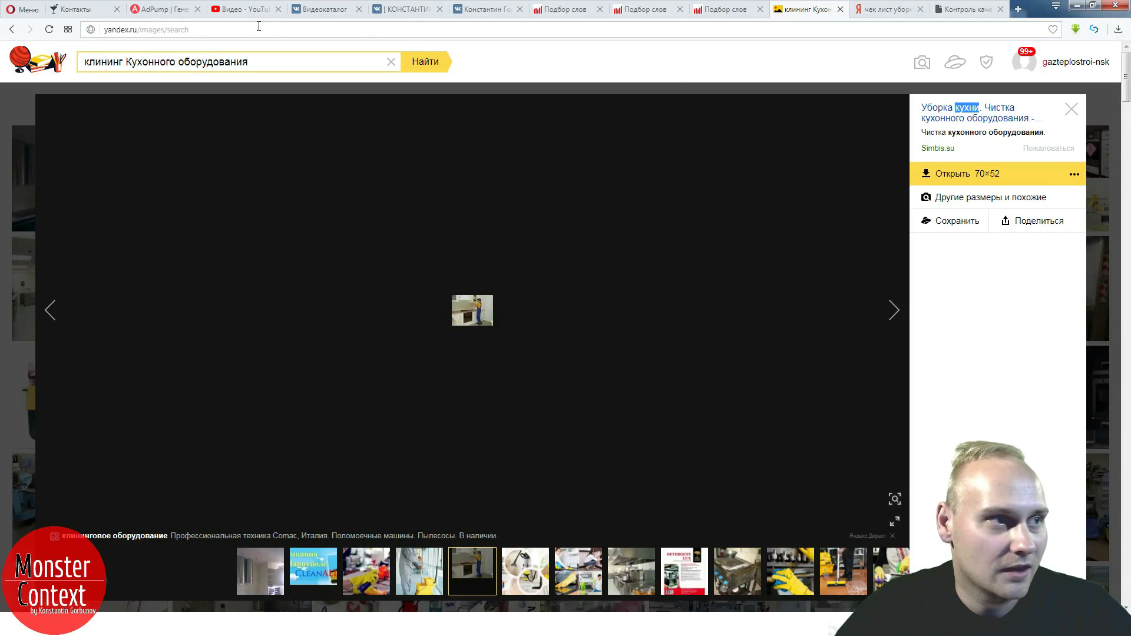
left_click(154, 10)
left_click(350, 265)
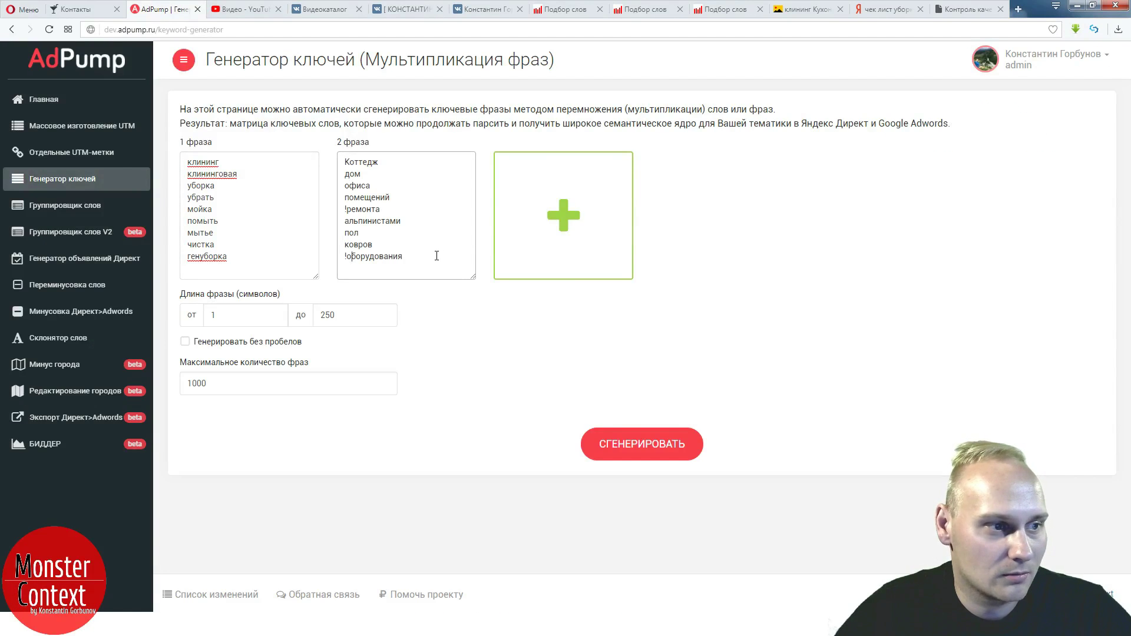
key("ctrl+v")
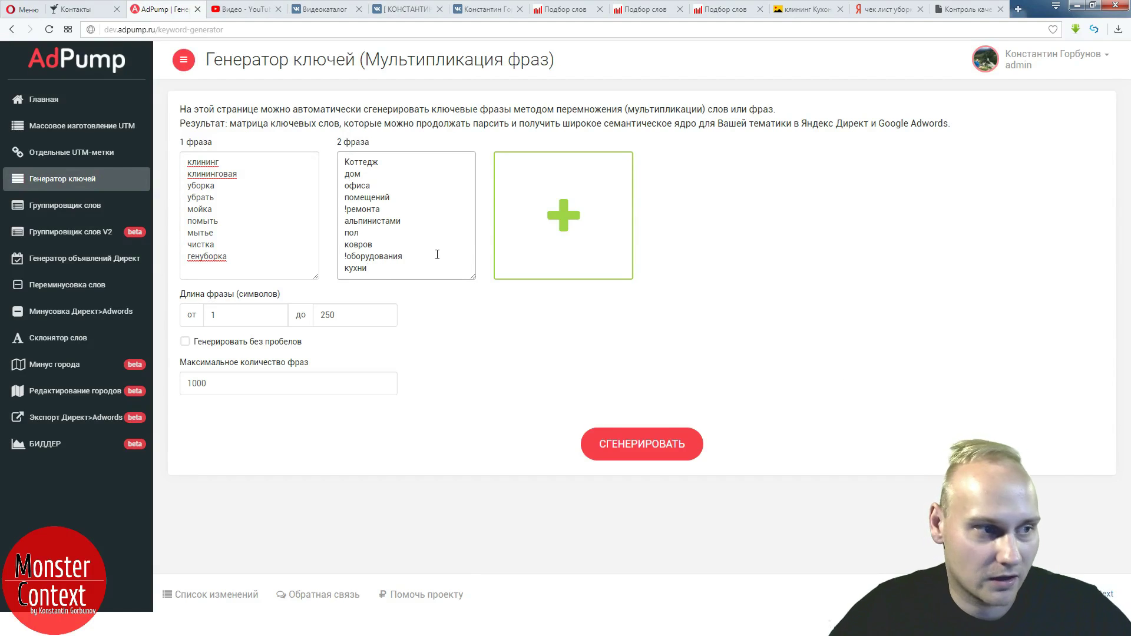
- Copy "торгового" from item 3.4 of the cleaning quality page to a new line in AdPump's second phrase list, leaving no blank line
key("Return")
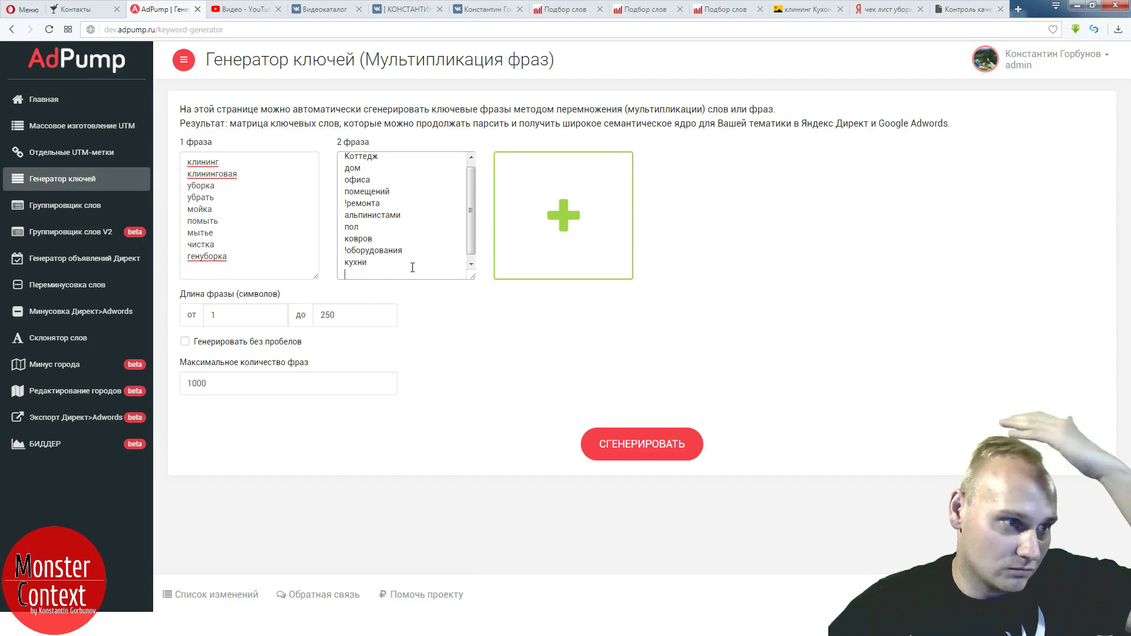
left_click(958, 12)
left_click(298, 283)
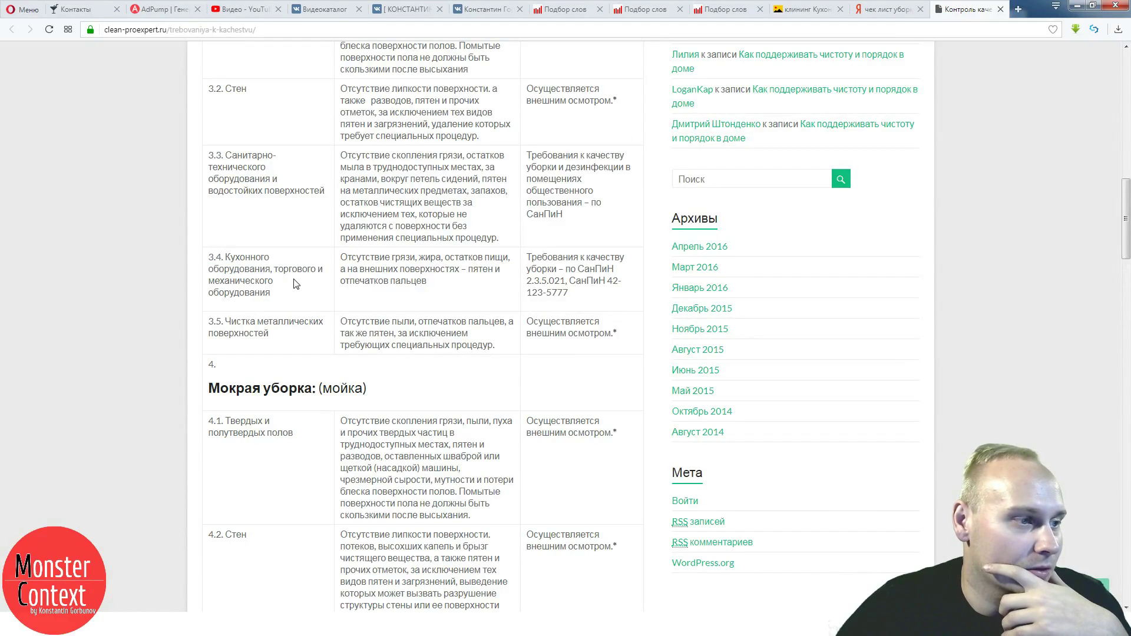
left_click_drag(276, 269, 318, 268)
key("ctrl+c")
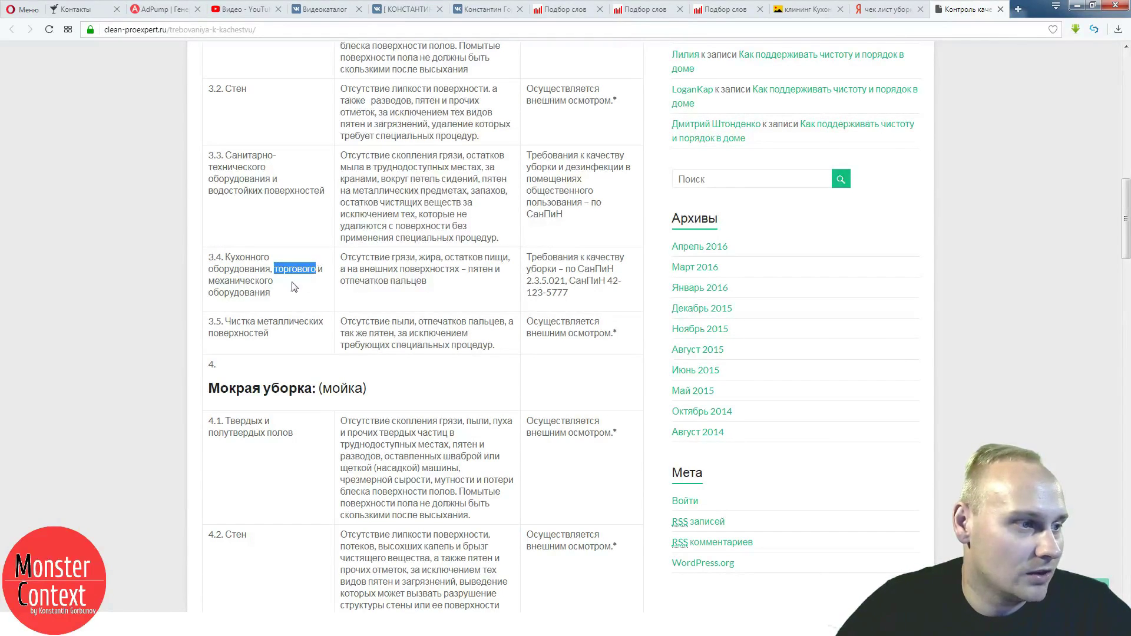
left_click(164, 9)
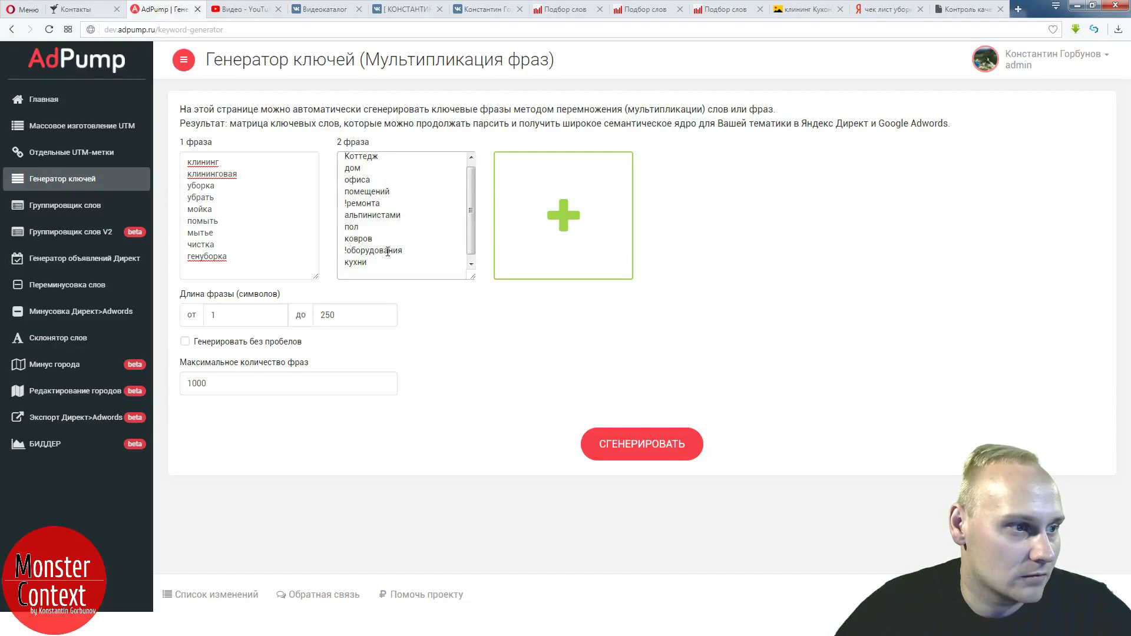
key("Return")
key("Return")
key("ctrl+v")
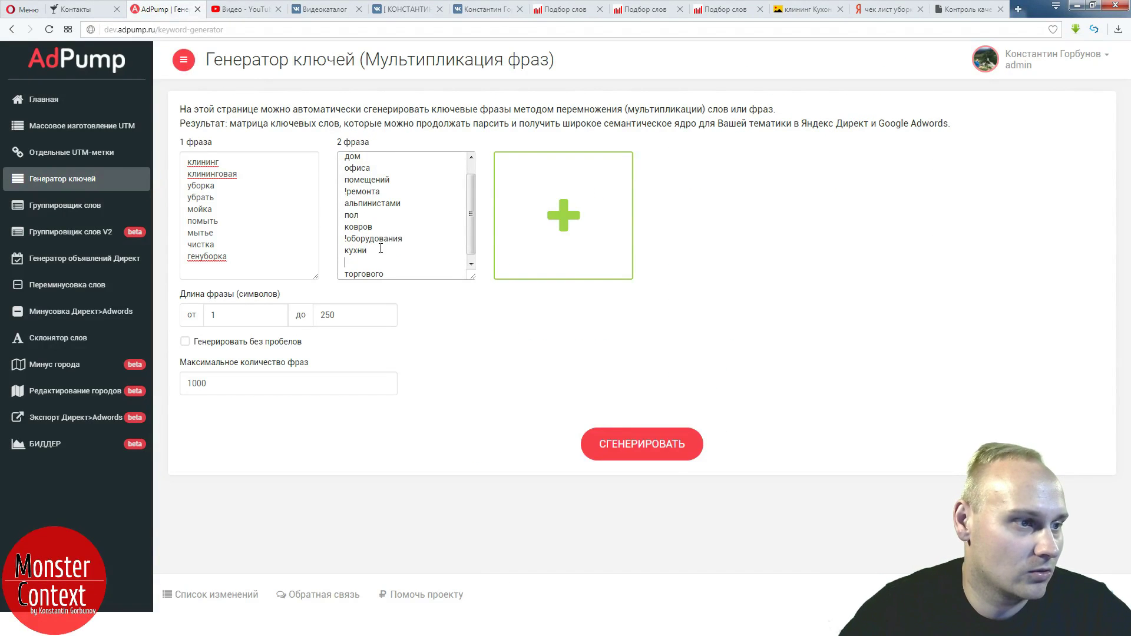
key("Delete")
key("End")
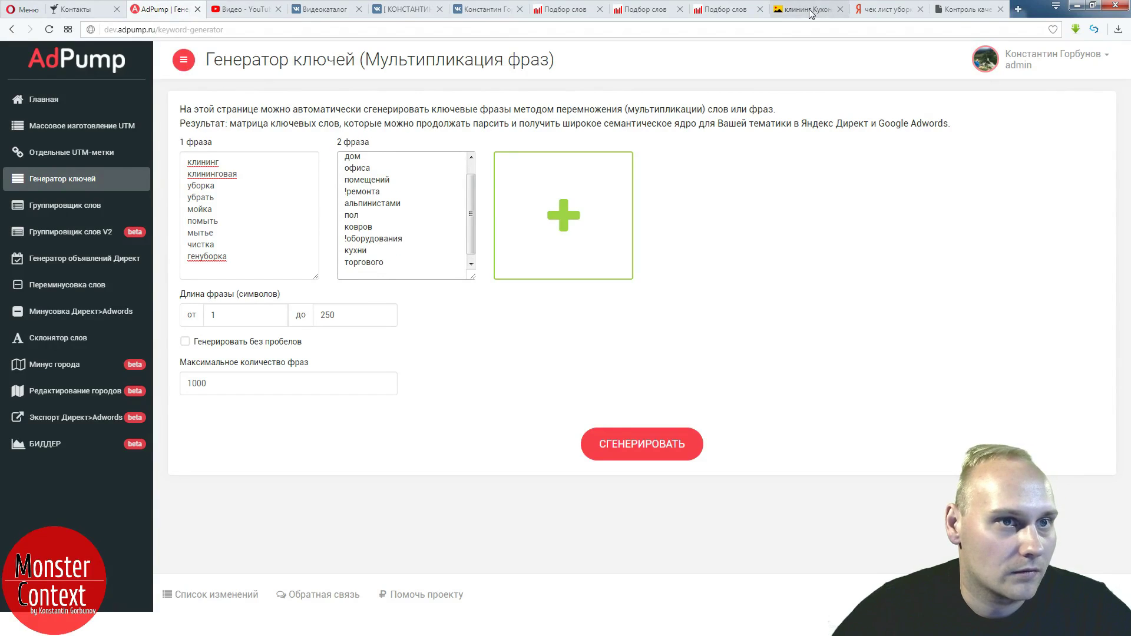
- Add "механического" from item 3.4 of the cleaning quality page to AdPump's second phrase list and enlarge that list's box
left_click(809, 10)
left_click(968, 9)
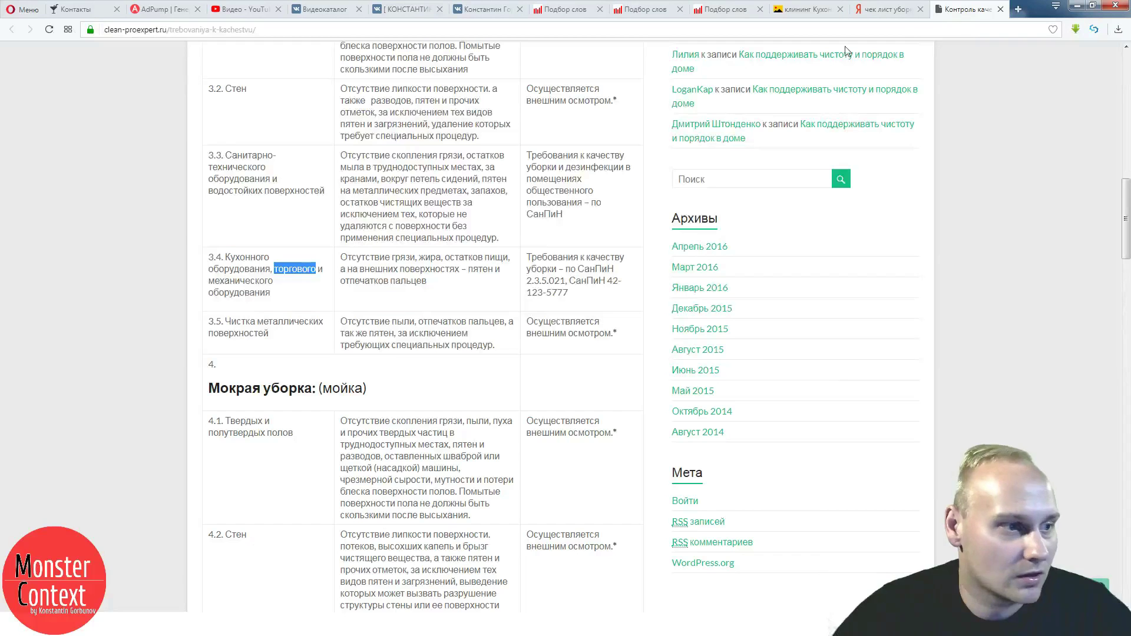
left_click_drag(285, 287, 209, 282)
key("ctrl+c")
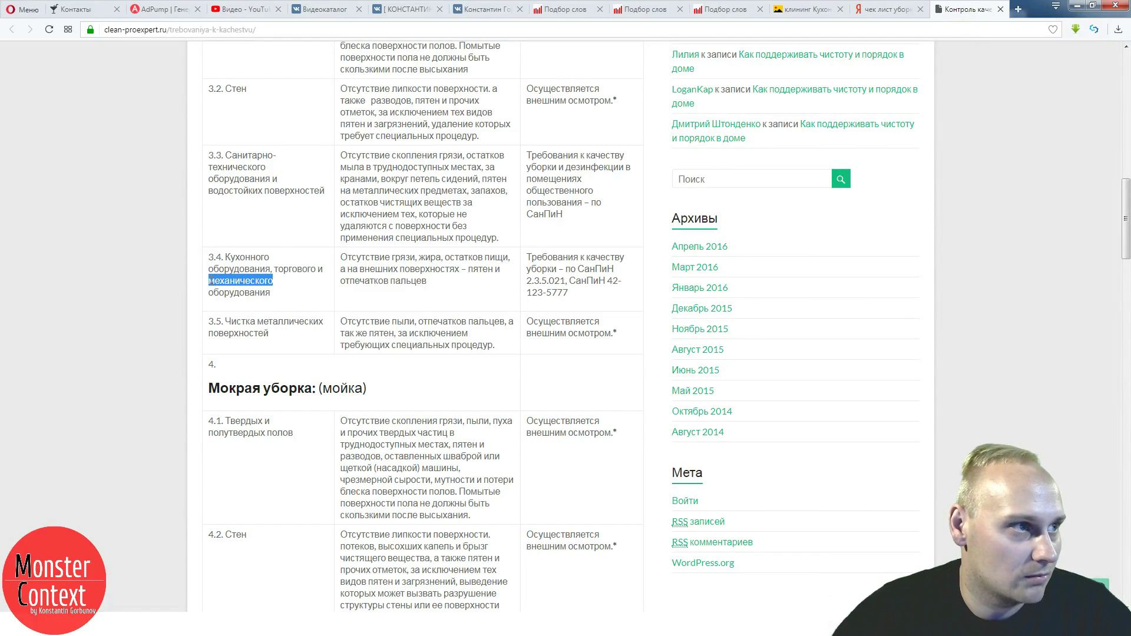
left_click(167, 10)
key("Return")
key("ctrl+v")
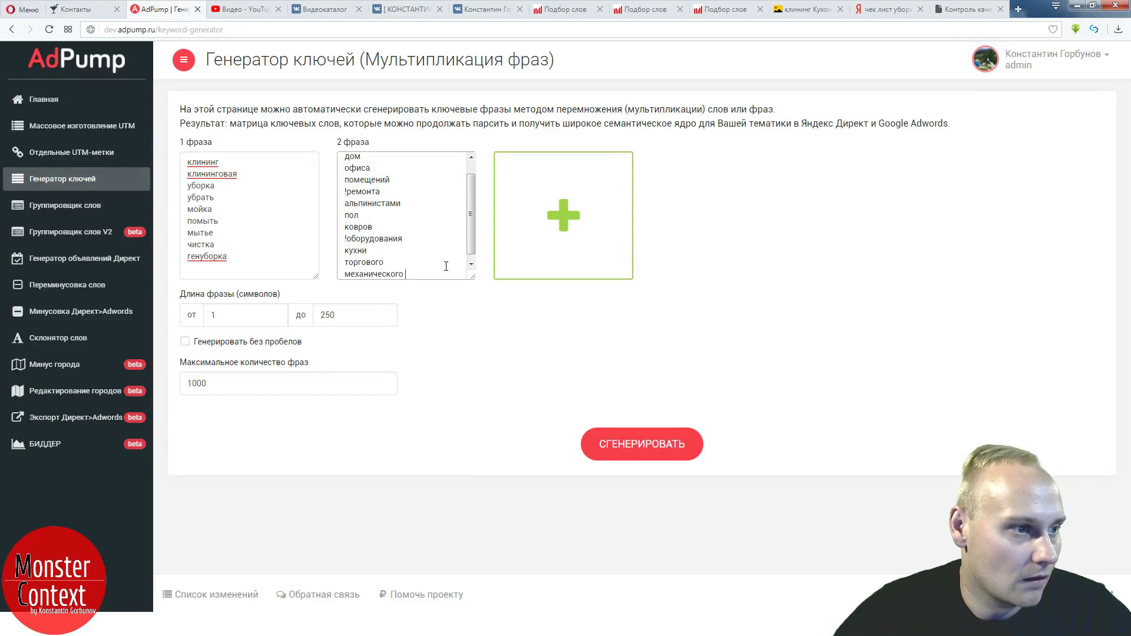
left_click_drag(467, 280, 486, 379)
- Copy "поверхностей" from item 3.5 of the cleaning quality page and add it to AdPump's second phrase list
left_click(967, 9)
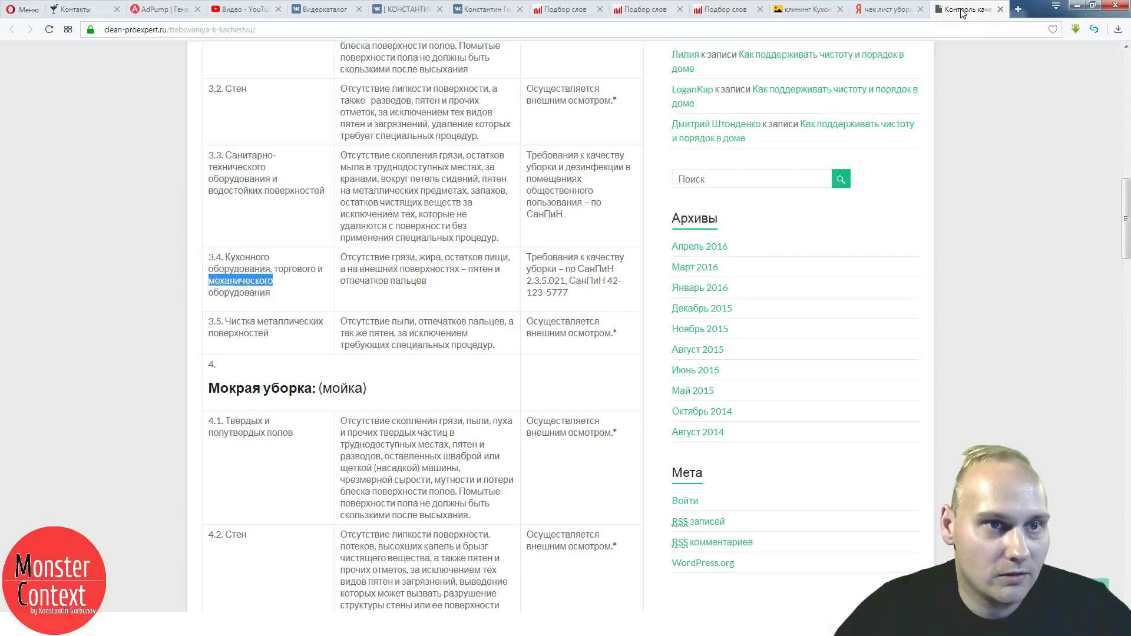
scroll(426, 291, "down", 2)
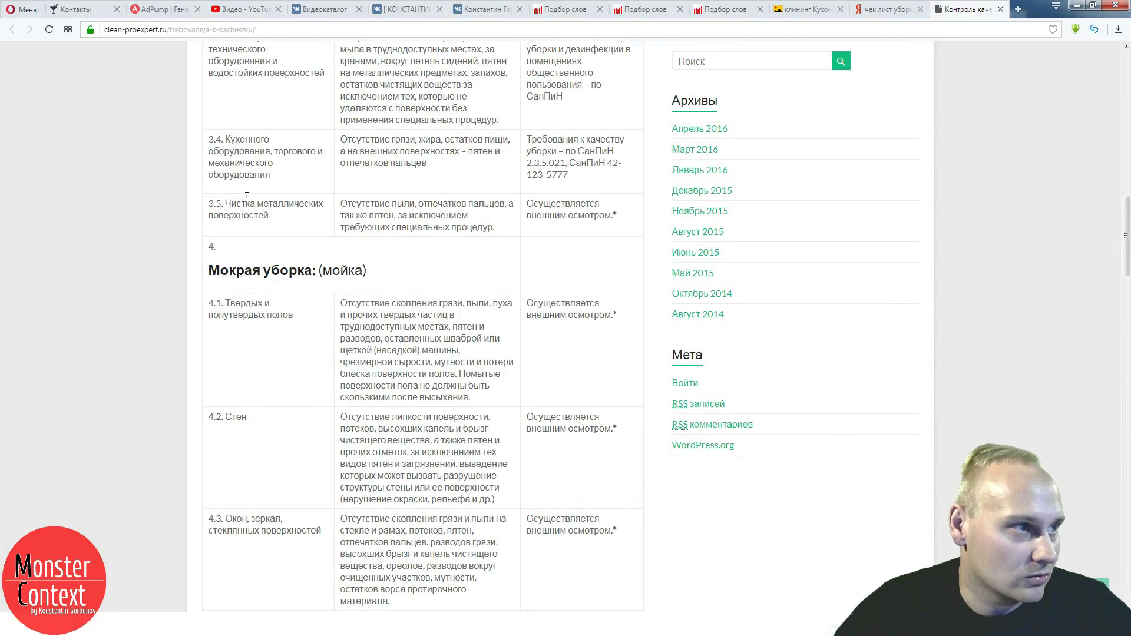
left_click(175, 10)
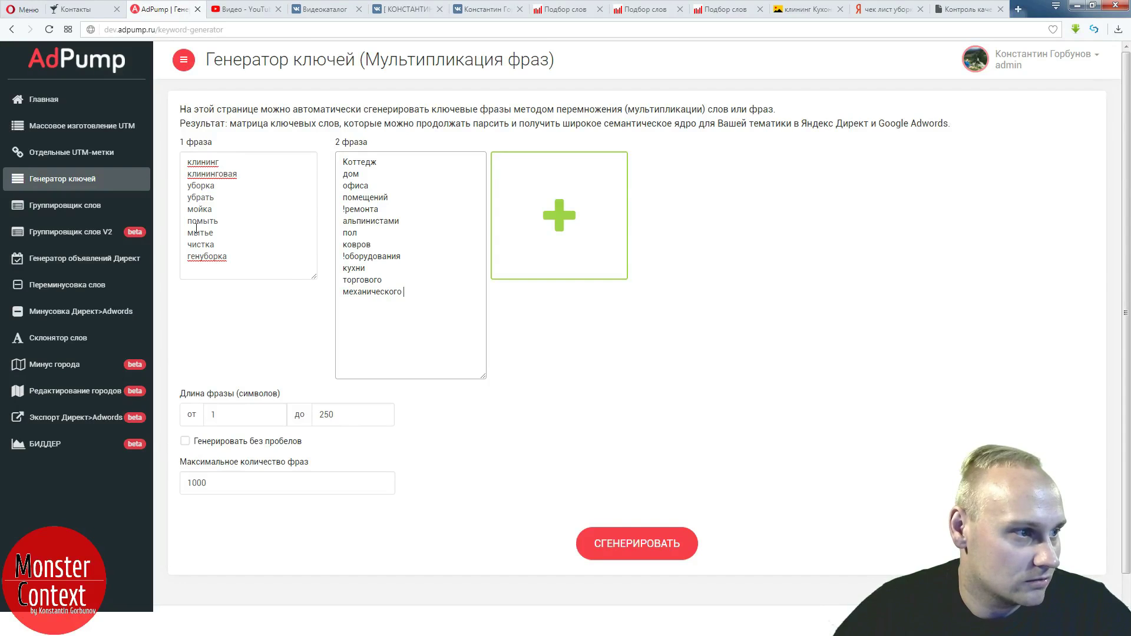
left_click(966, 10)
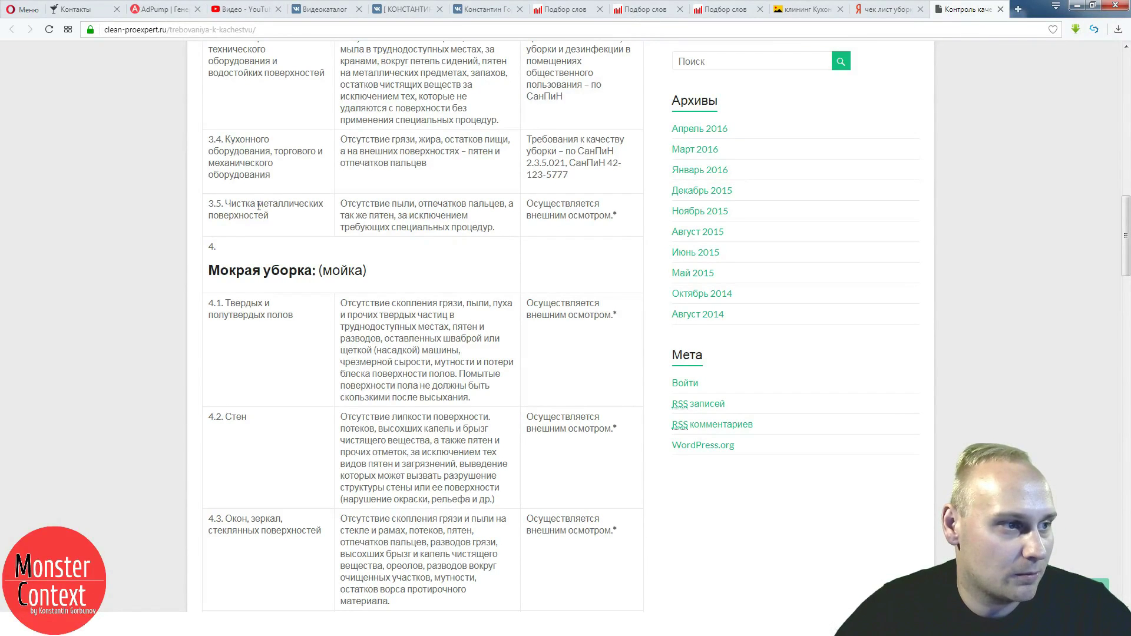
left_click_drag(259, 206, 326, 211)
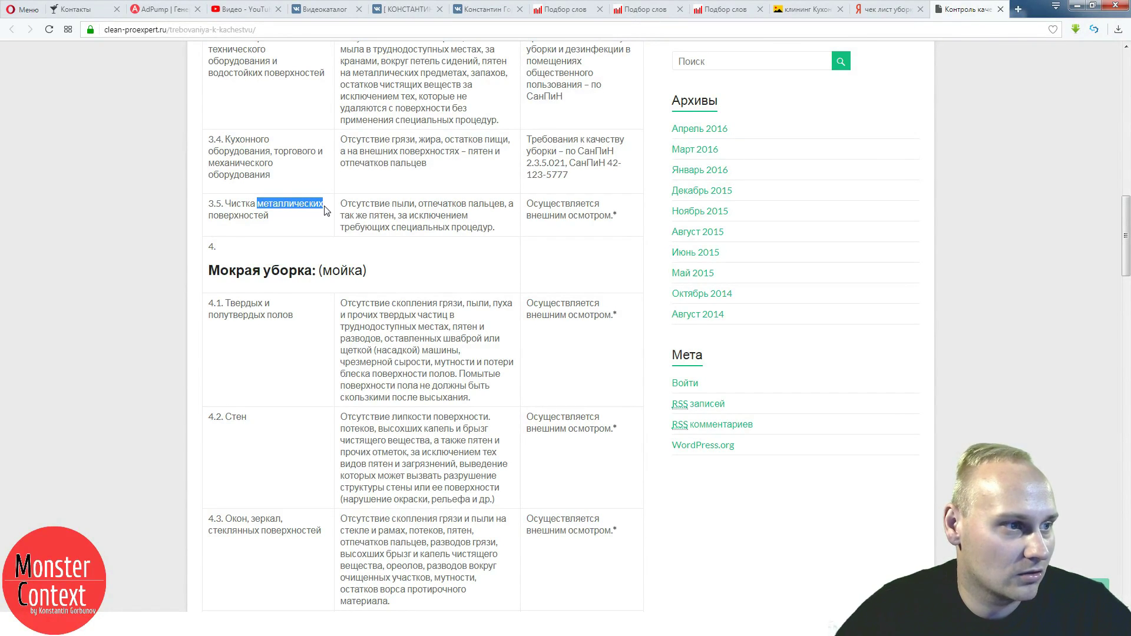
left_click_drag(271, 215, 207, 217)
key("ctrl+c")
left_click(168, 10)
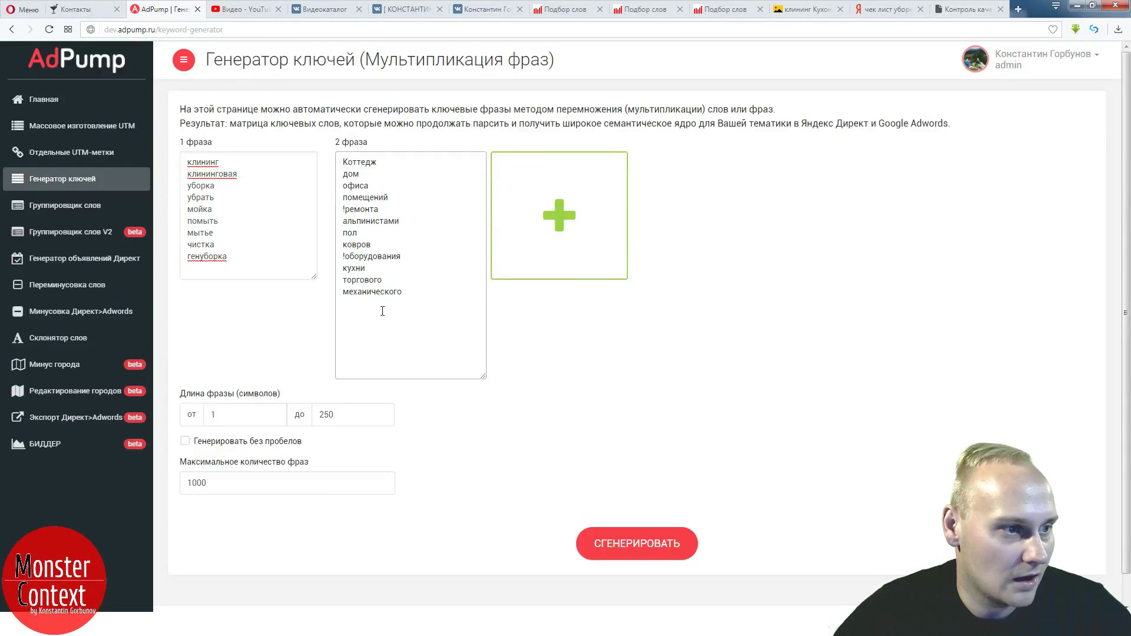
key("ctrl+v")
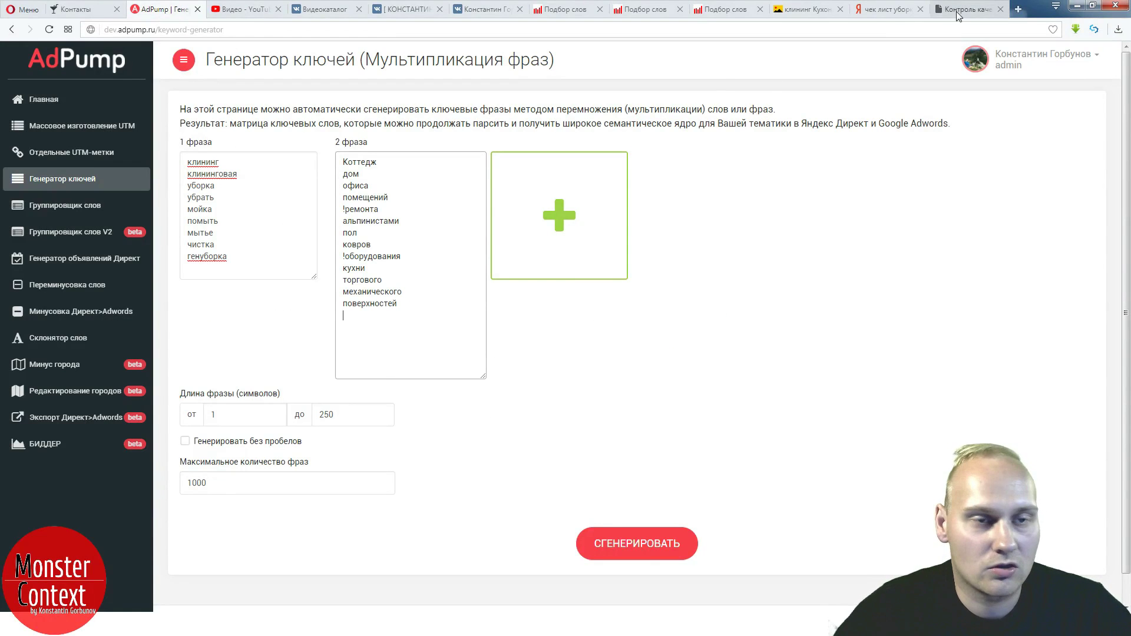
- Copy "металлических" from item 3.5 of the cleaning quality page and add it as the last line of AdPump's second phrase list
left_click(880, 13)
left_click(951, 13)
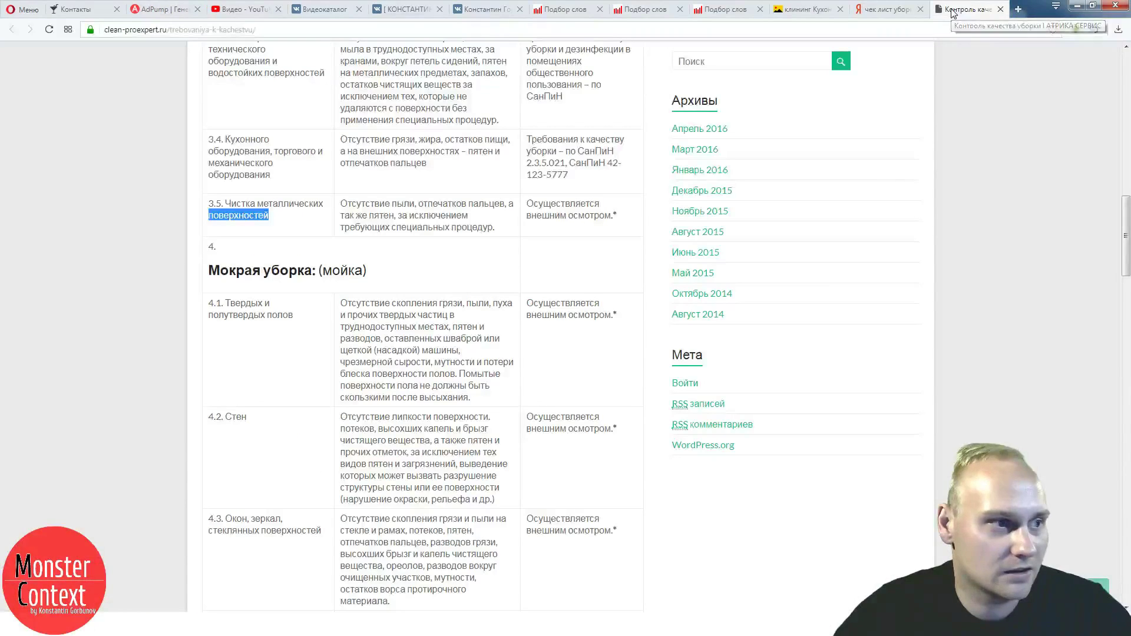
left_click(261, 203)
left_click_drag(261, 203, 324, 206)
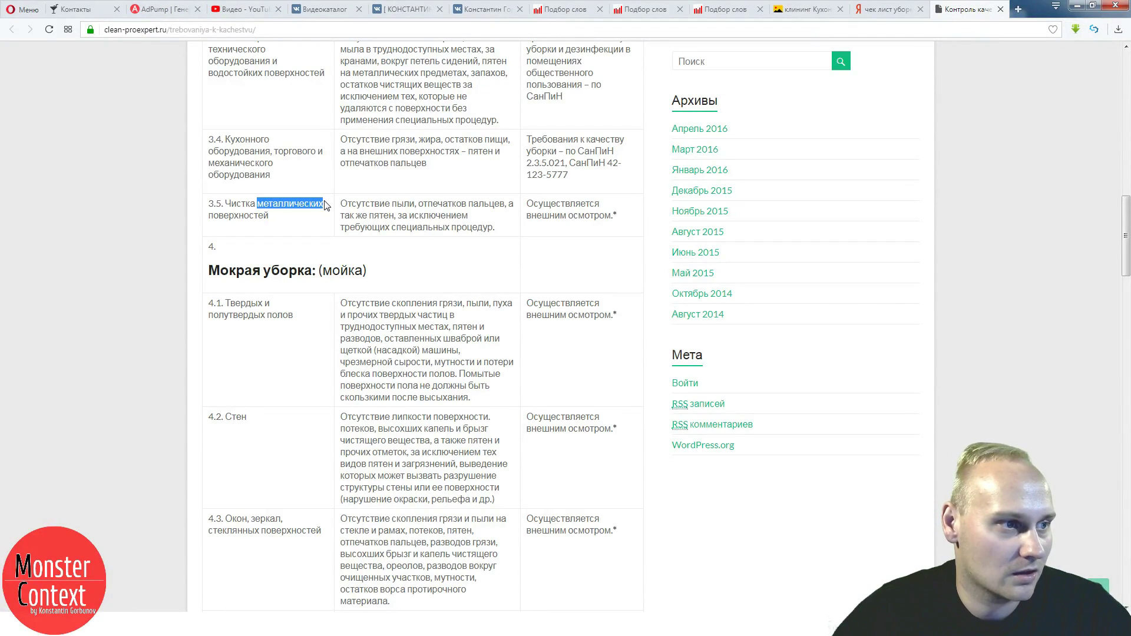
key("ctrl+c")
left_click(168, 13)
left_click(363, 328)
key("Return")
key("ctrl+v")
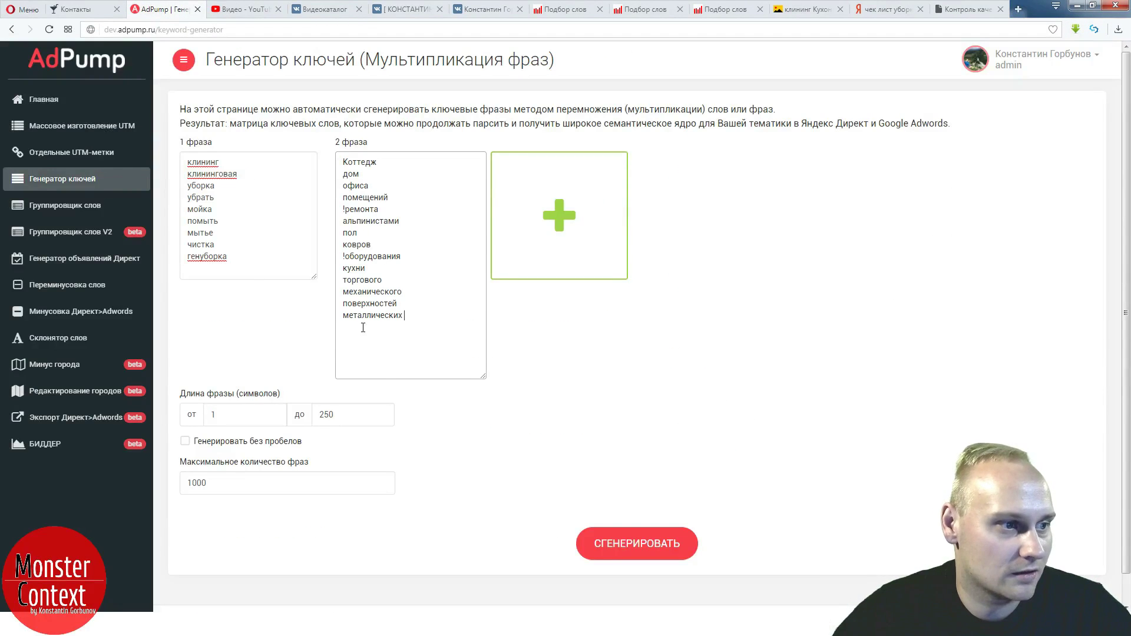
- Compare the wet cleaning items on the cleaning quality page with the words already in AdPump's second phrase list
left_click(883, 16)
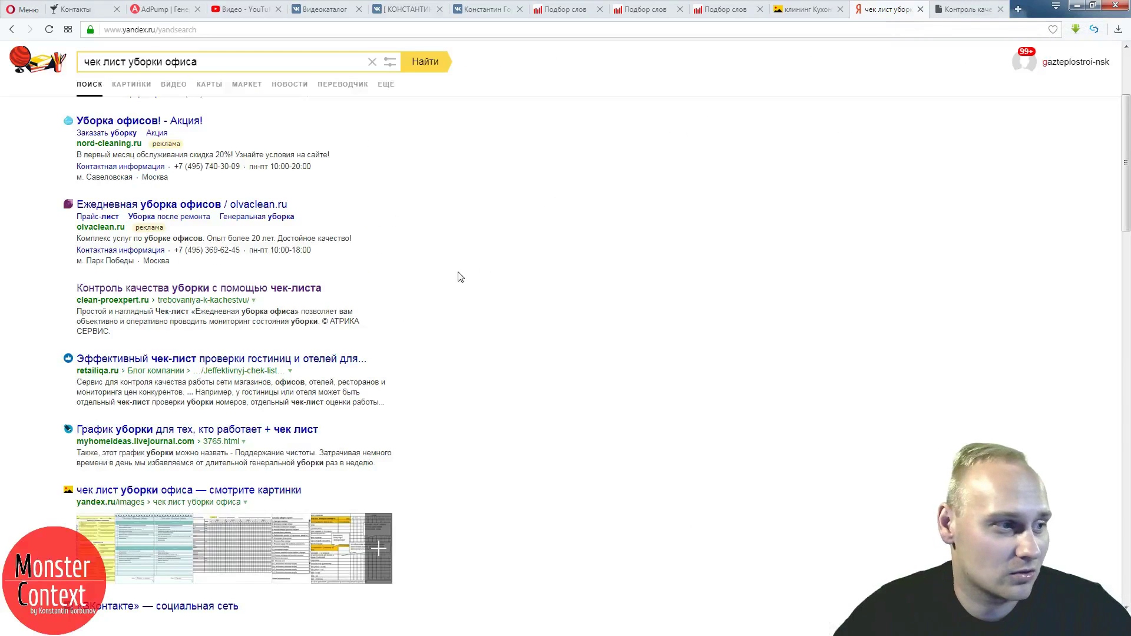
left_click(969, 16)
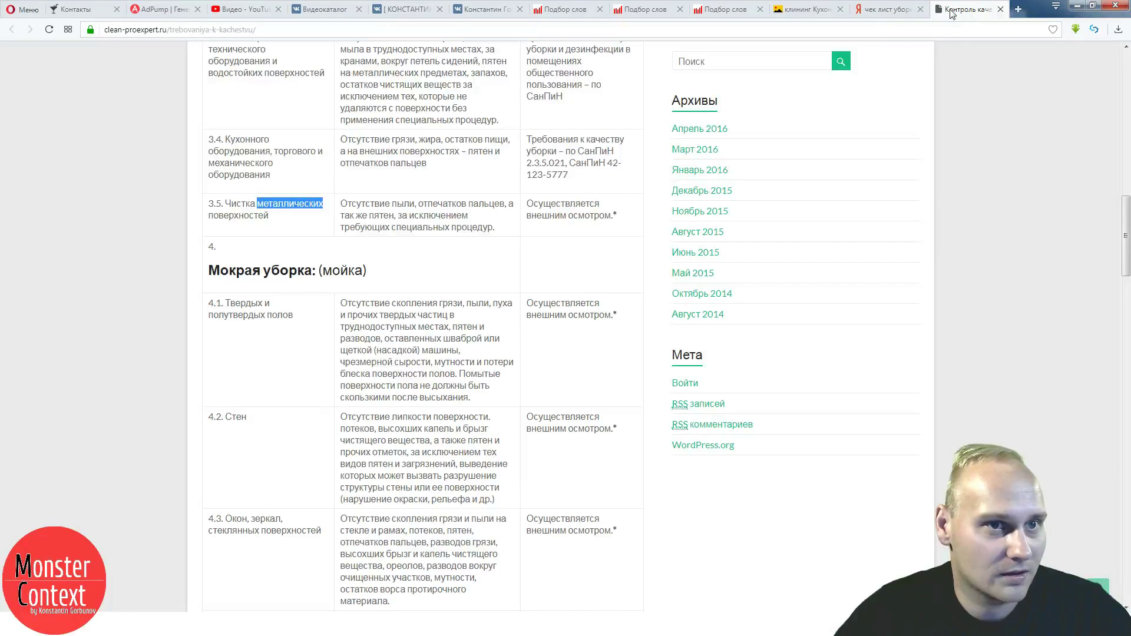
left_click(462, 240)
scroll(412, 270, "down", 2)
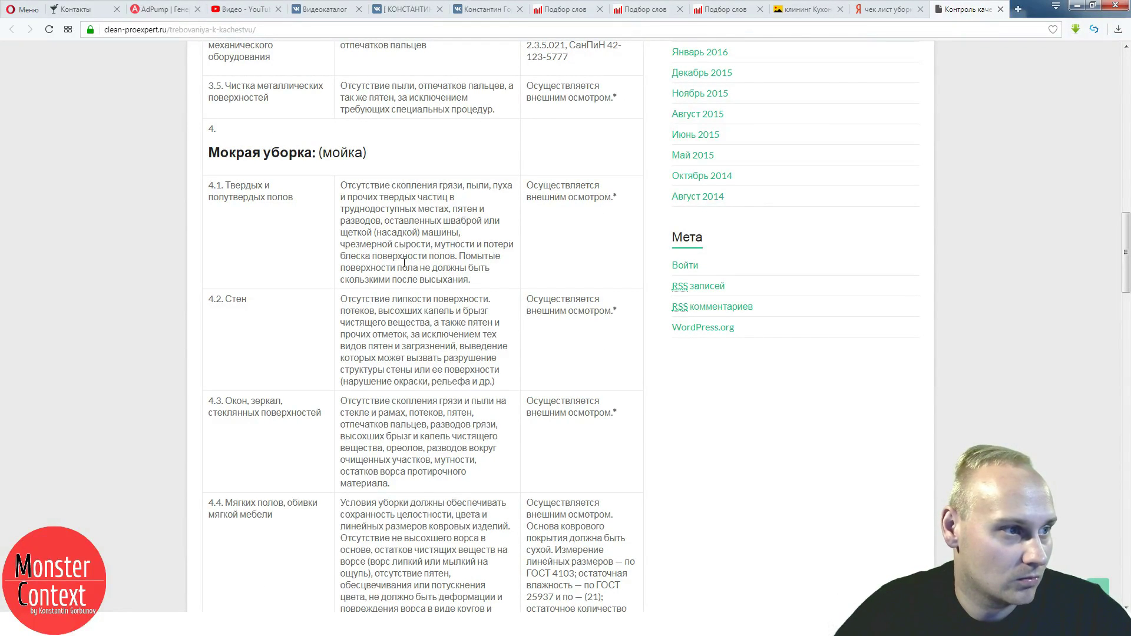
left_click(143, 13)
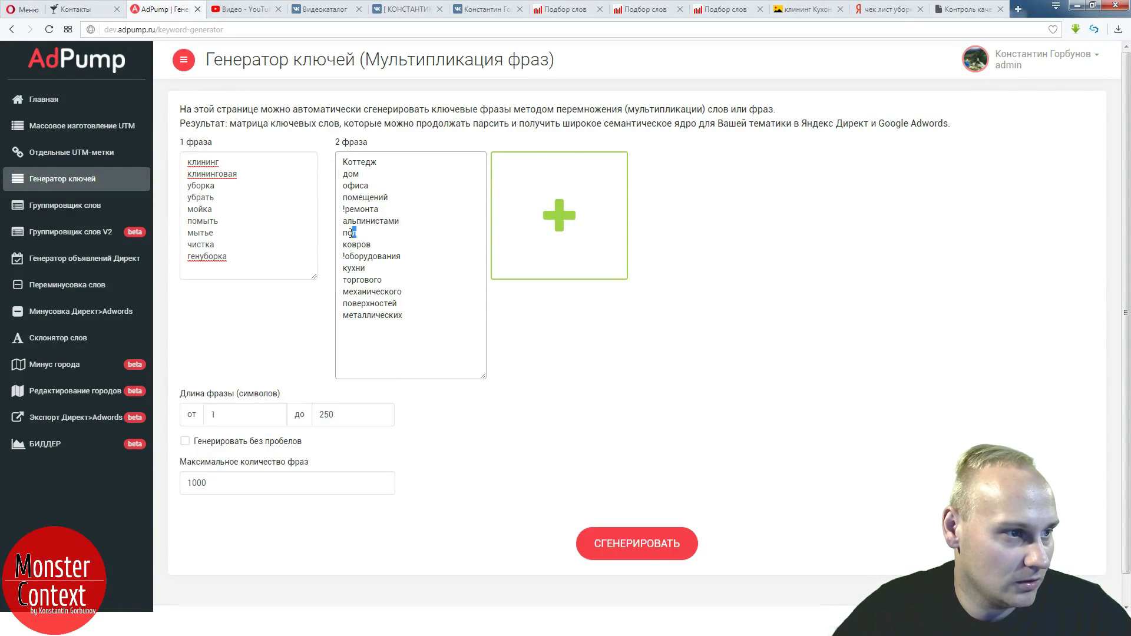
left_click(966, 17)
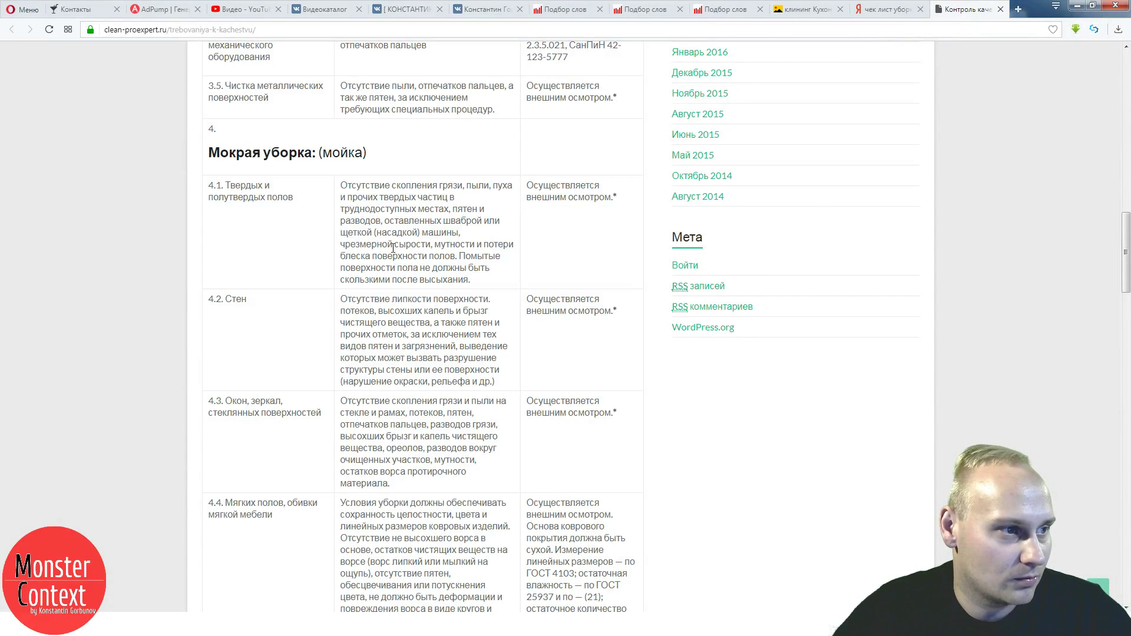
left_click(159, 10)
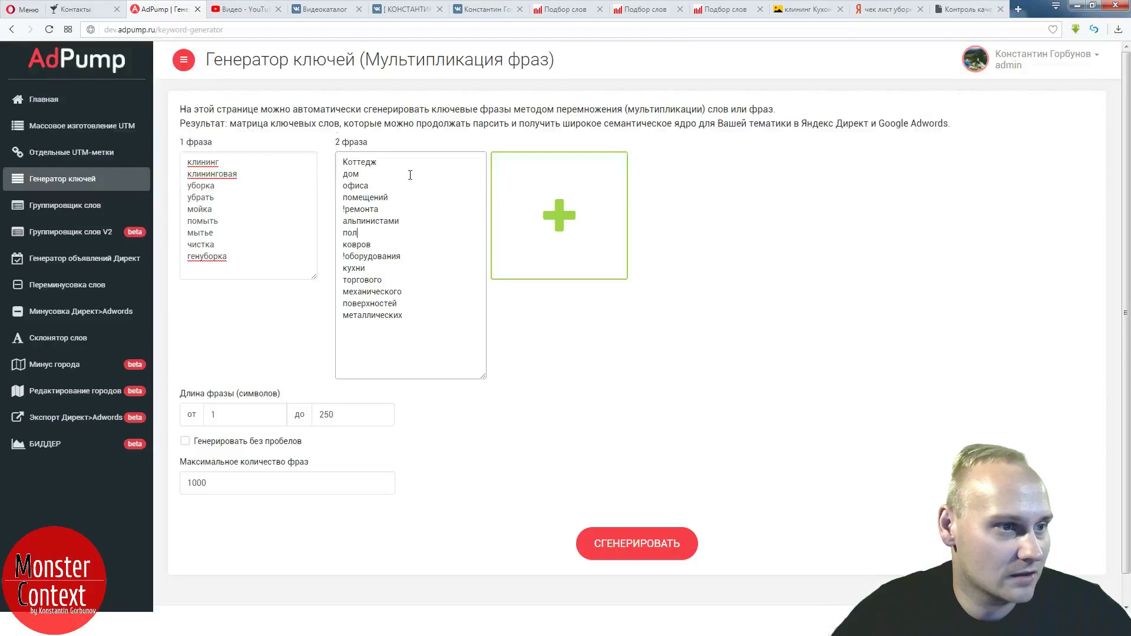
- Prefix "пол" with an exclamation mark in the second phrase list and add the variants "!полов" and "!полы" below it
left_click(344, 235)
type("!")
key("End")
key("Return")
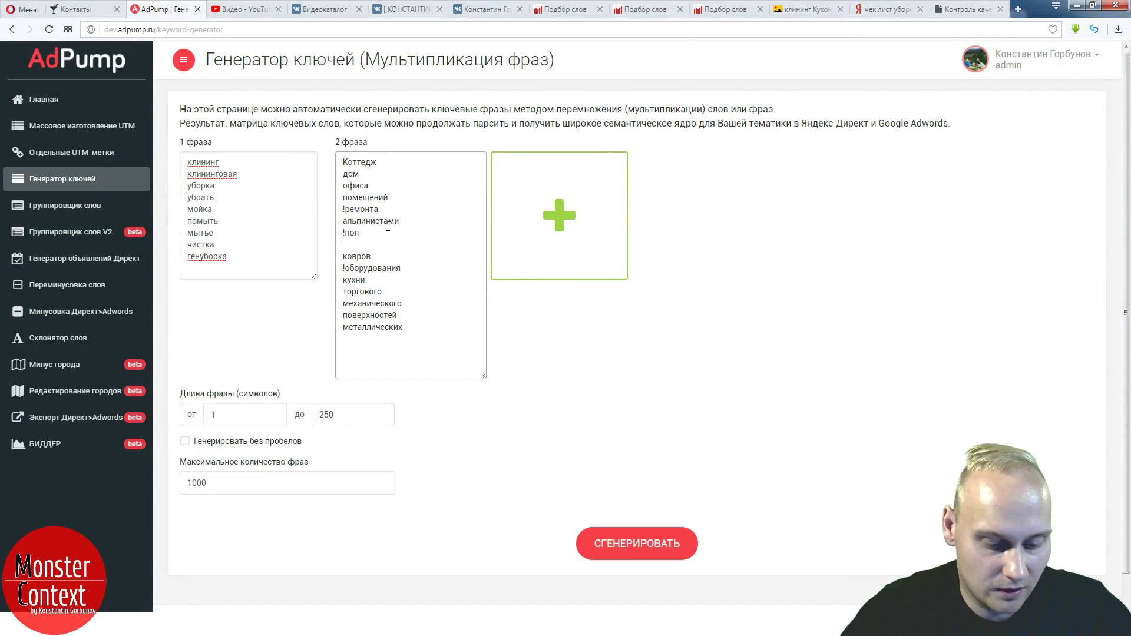
type("!полов")
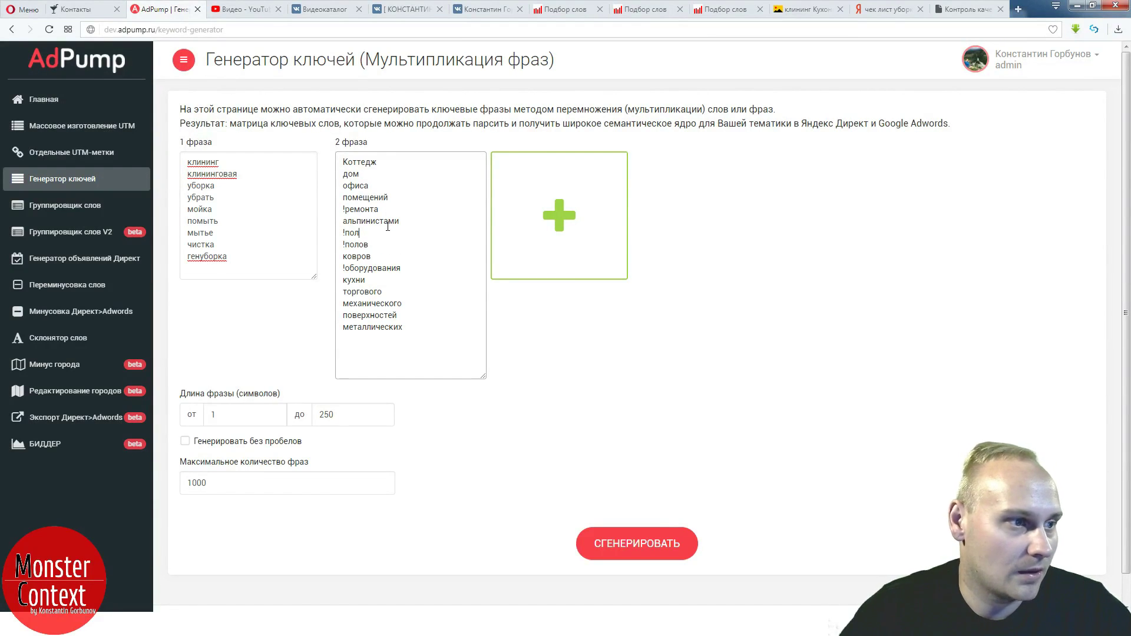
key("Return")
type("!полы")
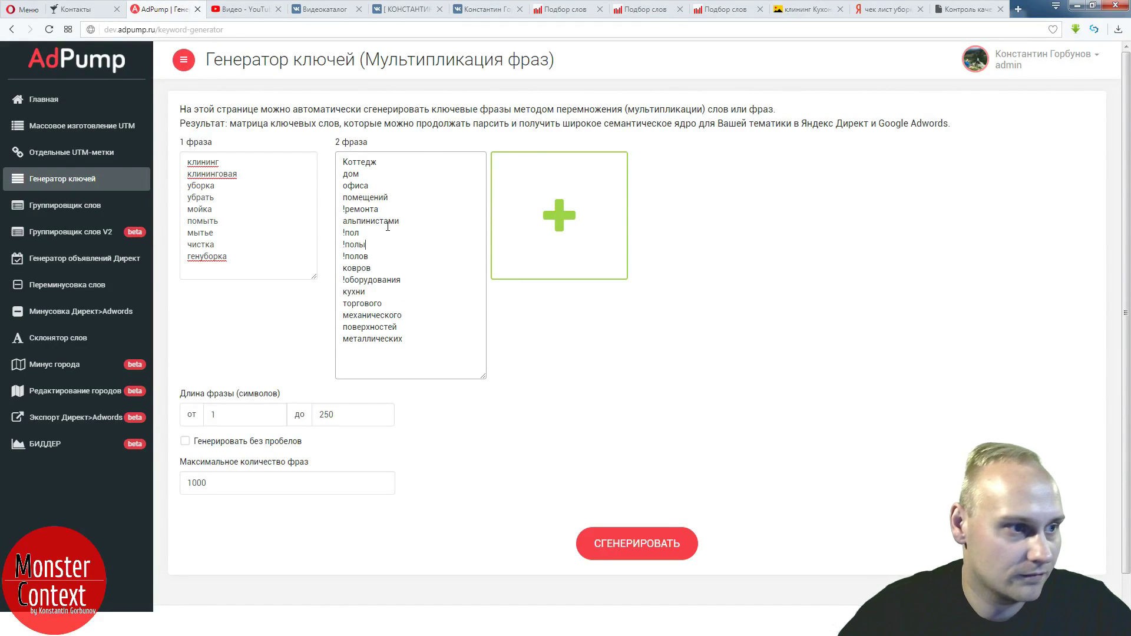
- Remove the "!полы" and "!полов" lines and the exclamation mark before "пол" from the second phrase list
key("shift+Up")
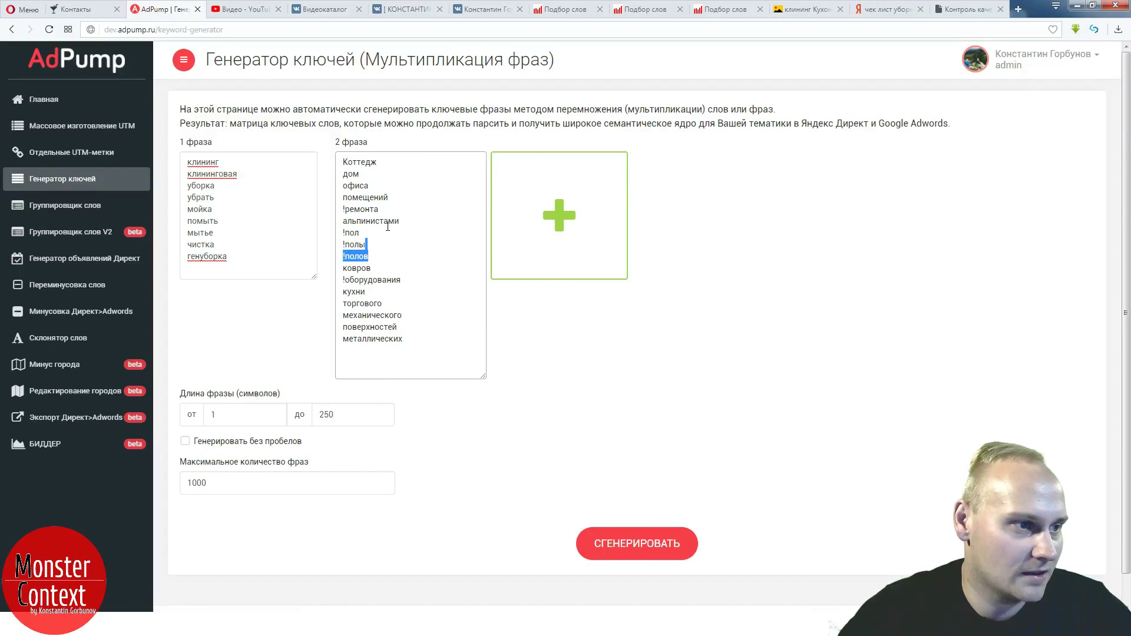
key("shift+Up")
key("BackSpace")
key("Home")
key("Delete")
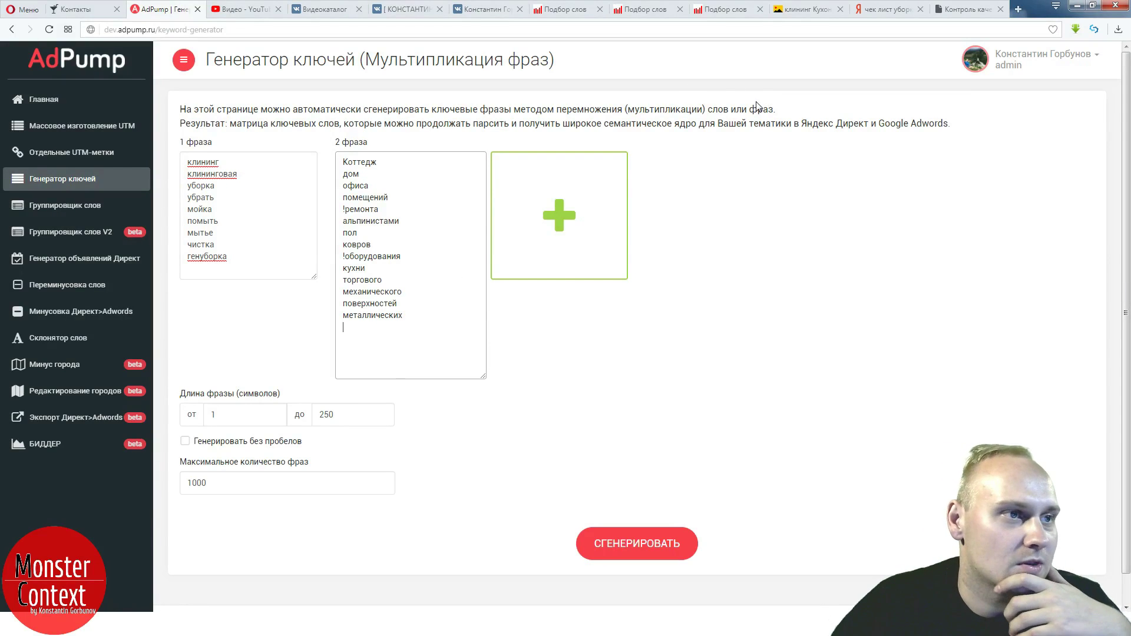
- Copy "стеклянных" from item 4.3 of the cleaning quality page to the end of AdPump's second phrase list
left_click(971, 11)
scroll(389, 379, "down", 2)
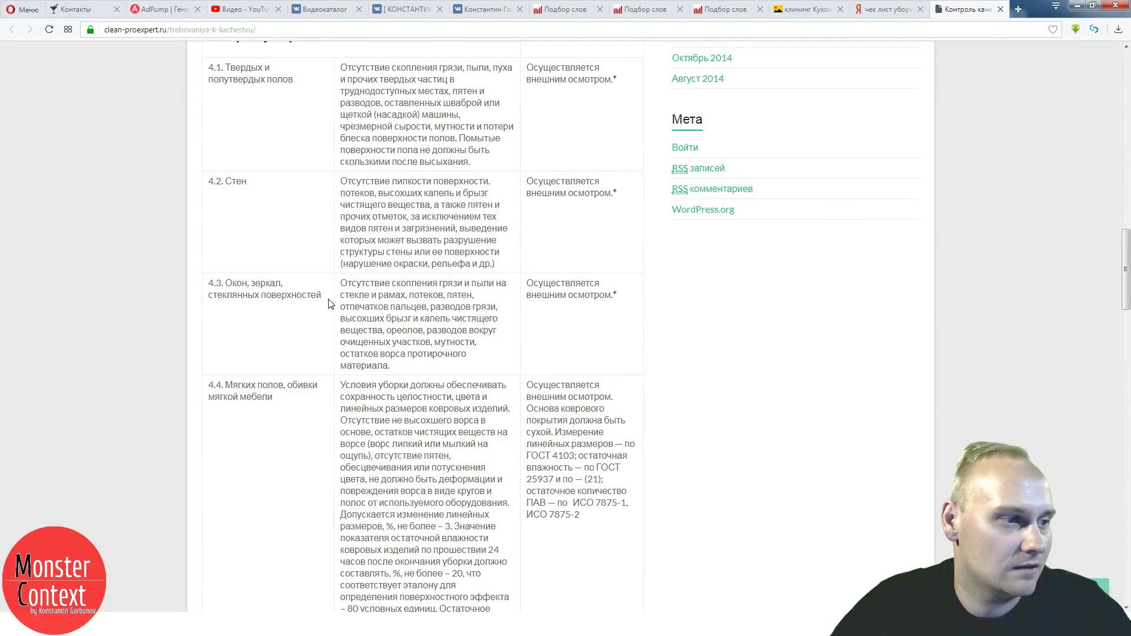
double_click(230, 296)
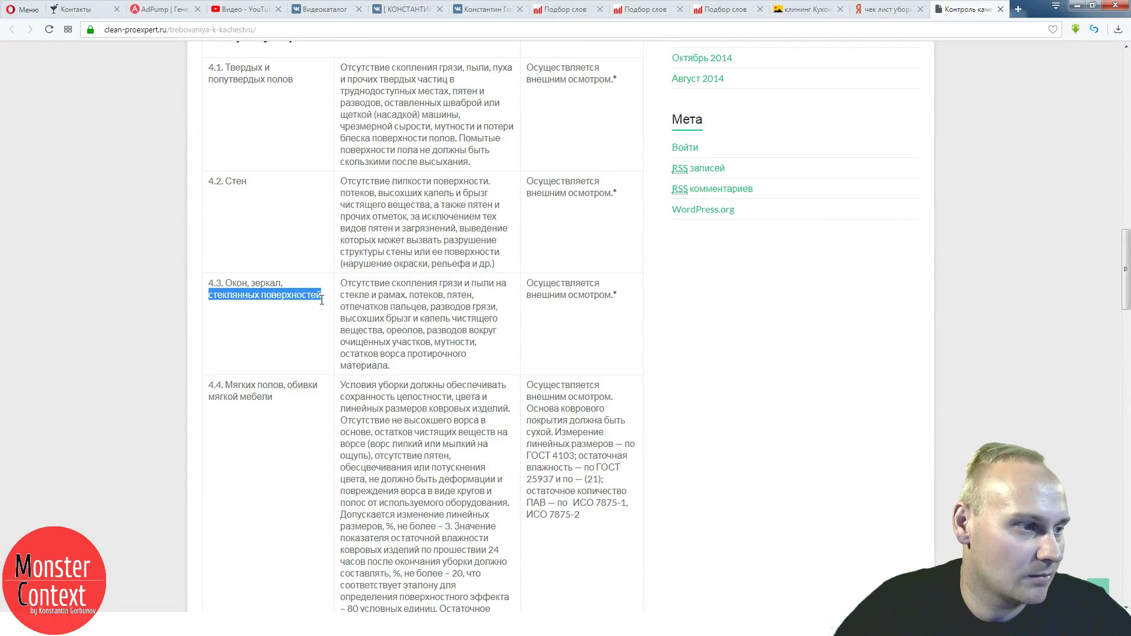
left_click(149, 13)
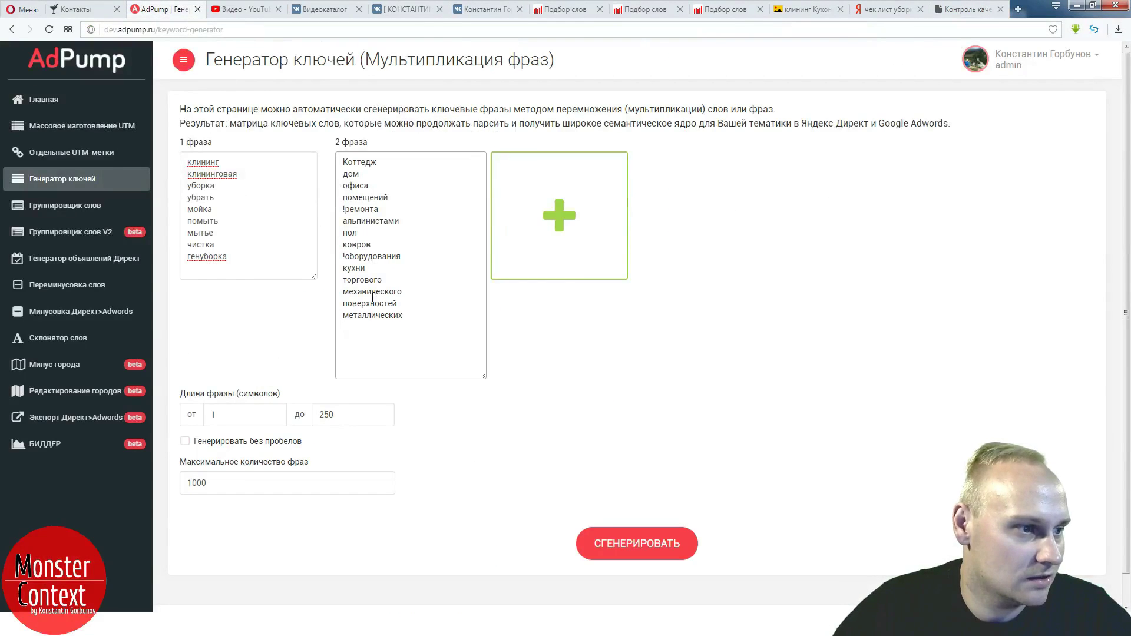
left_click(360, 342)
key("ctrl+v")
- Add "зеркал" from item 4.3 of the cleaning quality page and the variant "зеркальные" to AdPump's second phrase list
left_click(958, 10)
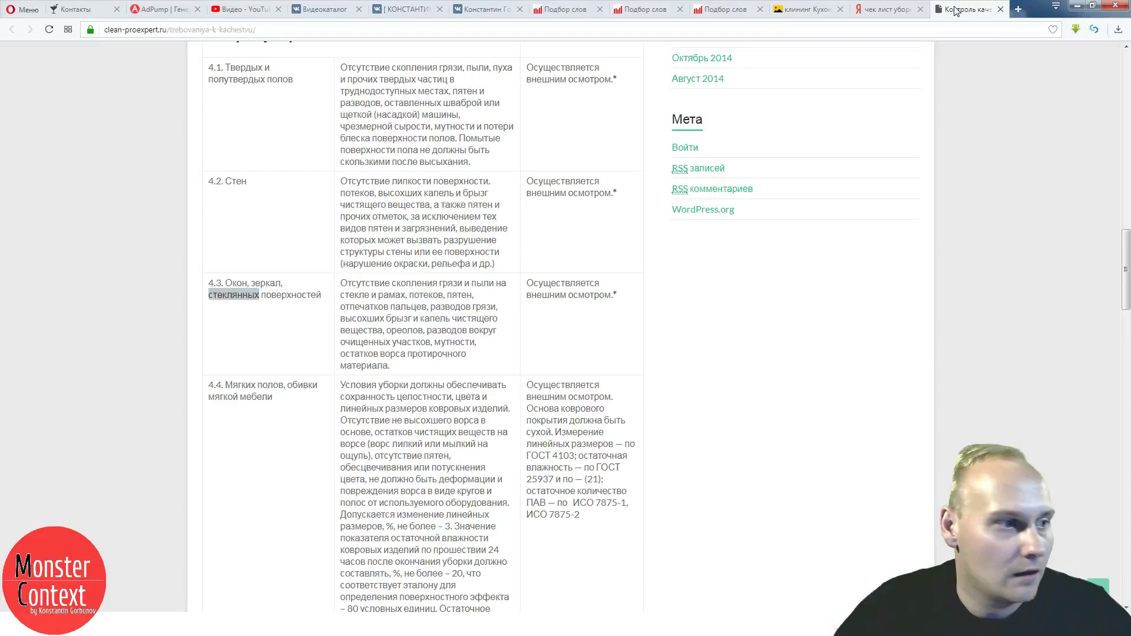
left_click_drag(253, 283, 281, 284)
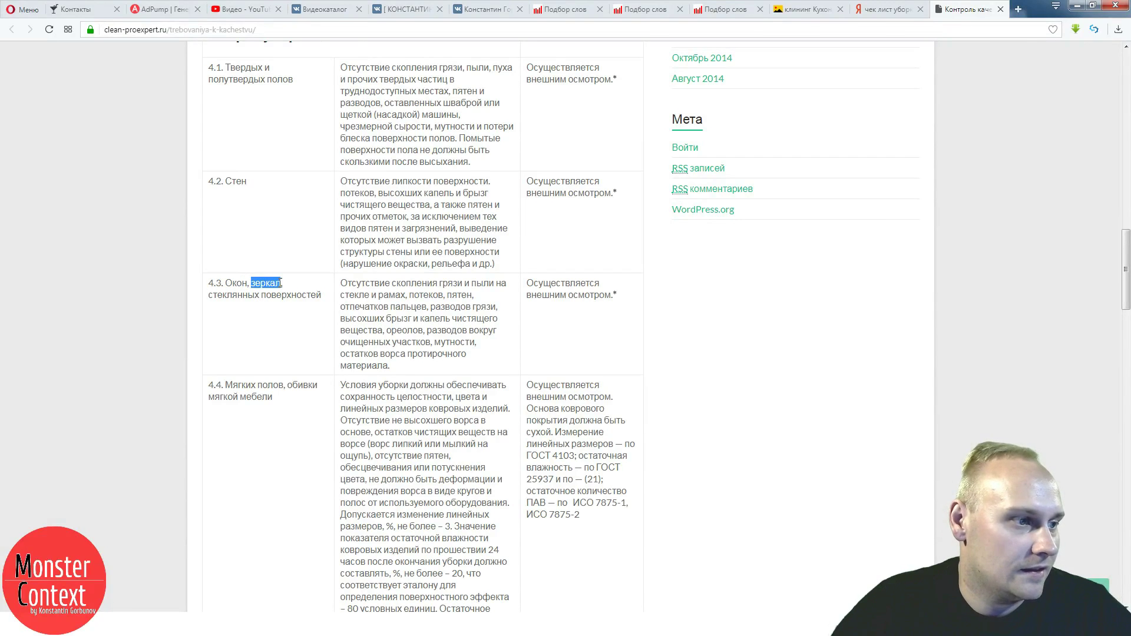
key("ctrl+c")
left_click(162, 10)
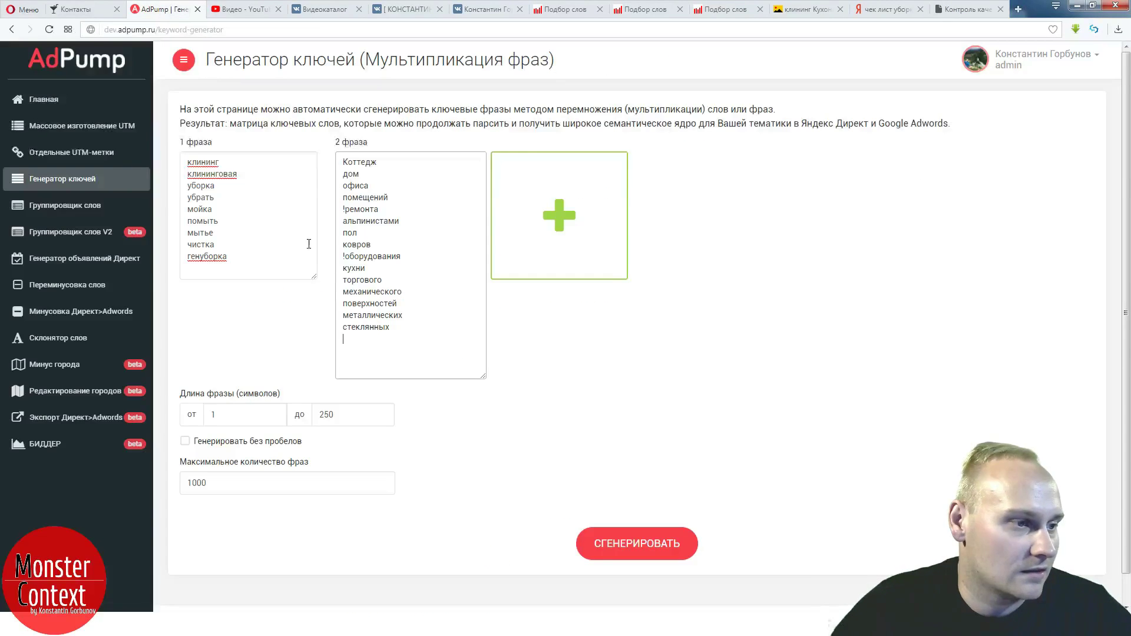
key("ctrl+v")
type("зерка")
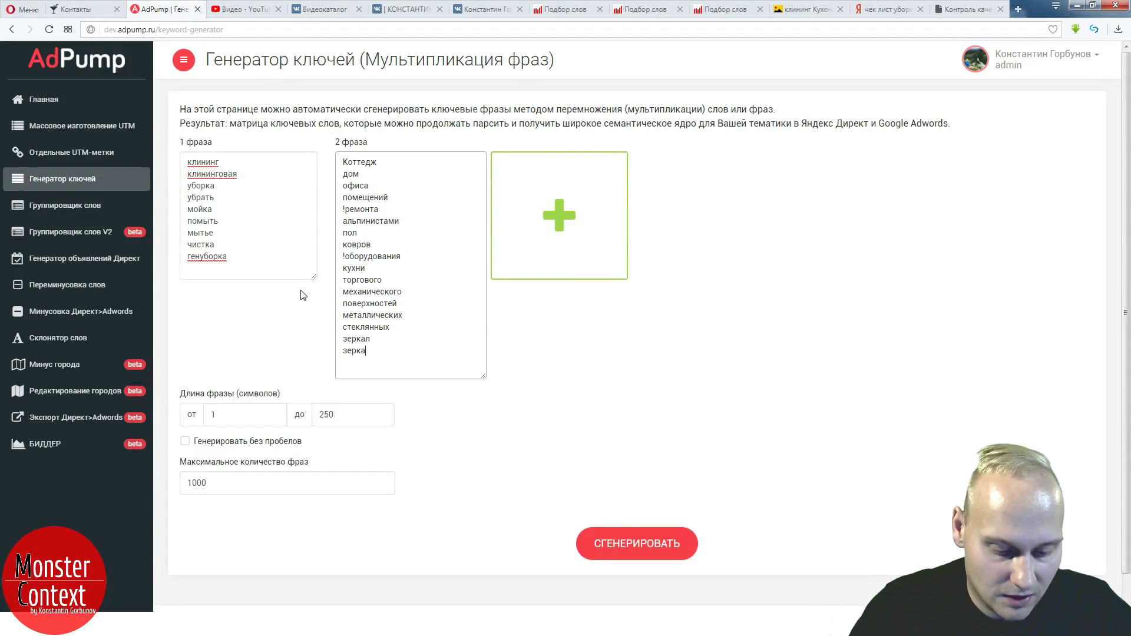
type("льные")
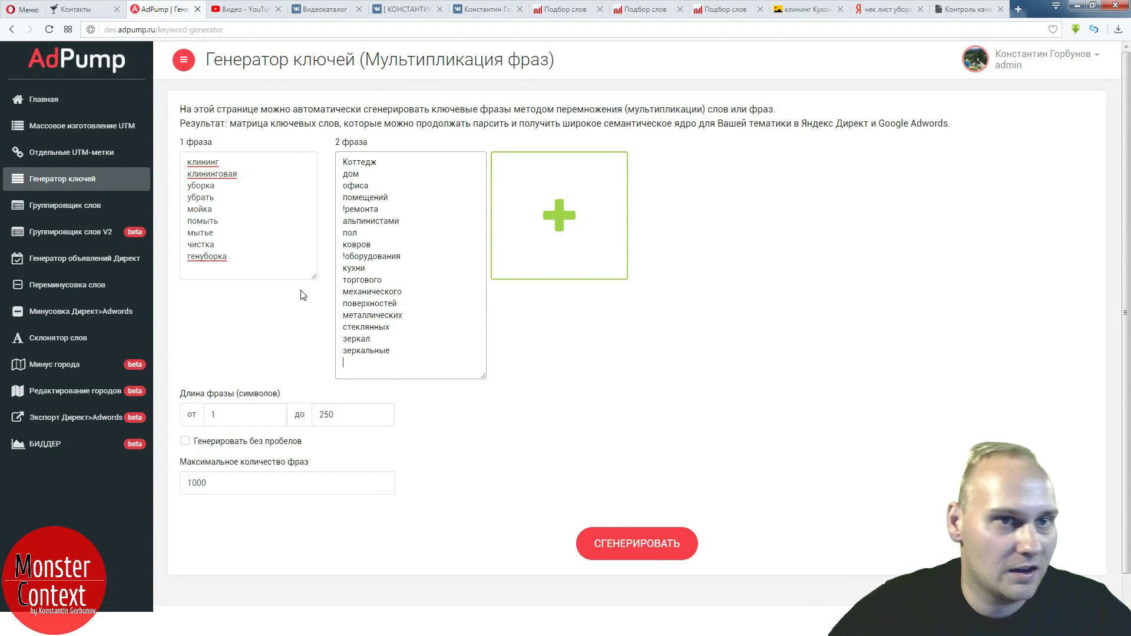
- Examine items 4.4 to 4.6 of the cleaning quality page for words missing from AdPump's second phrase list
key("ctrl+Tab")
left_click(386, 315)
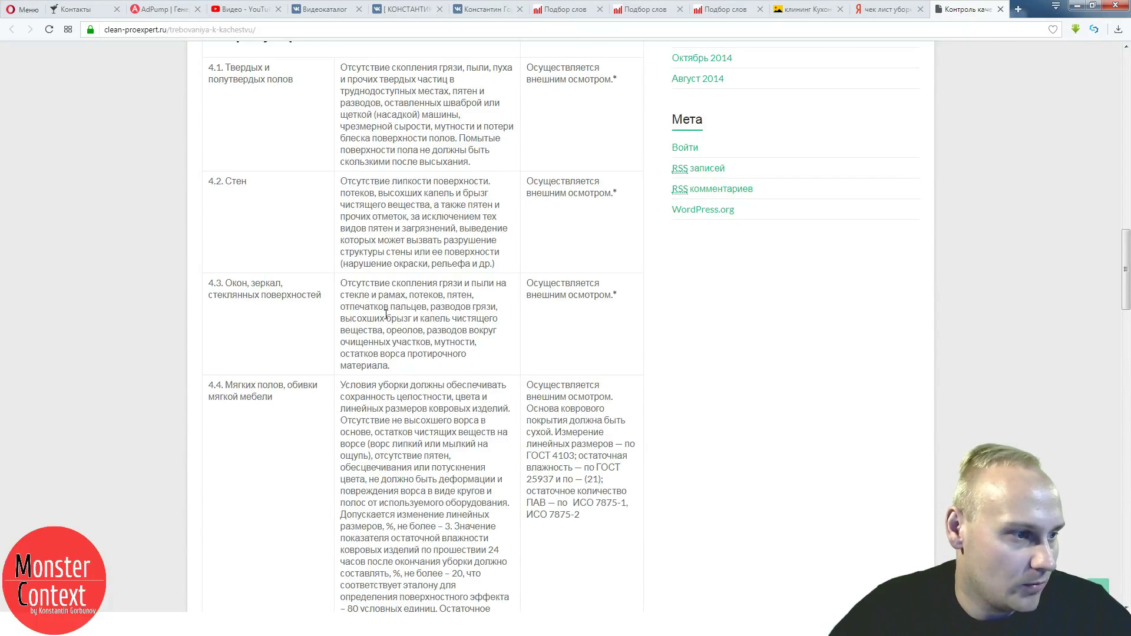
scroll(393, 323, "down", 2)
scroll(415, 327, "down", 3)
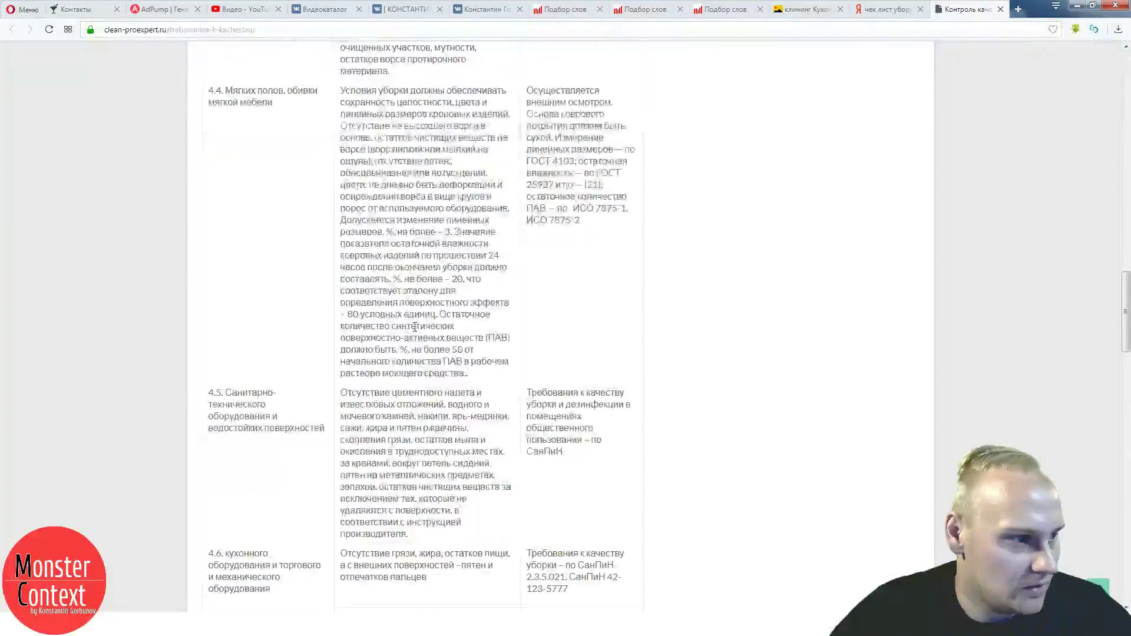
scroll(415, 327, "down", 2)
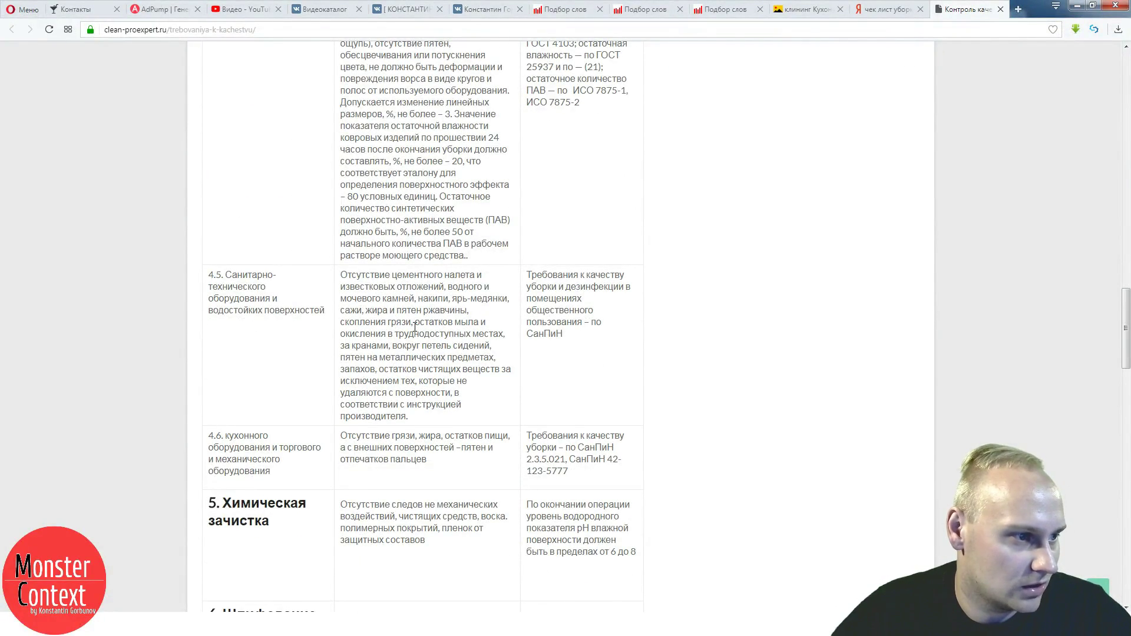
left_click_drag(209, 310, 330, 317)
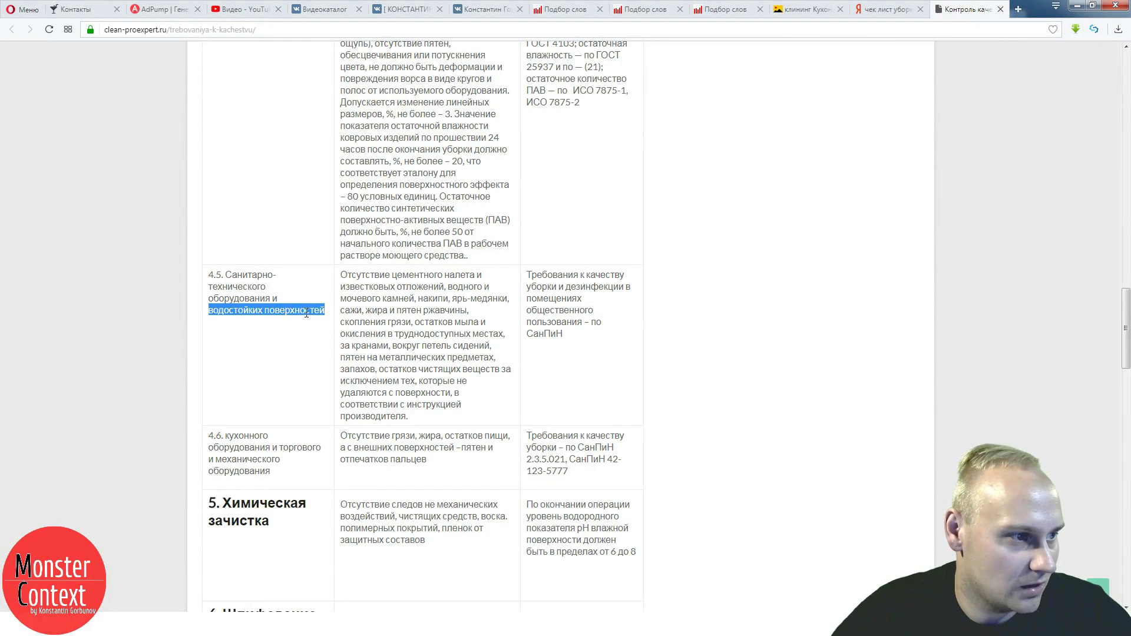
left_click(240, 281)
left_click_drag(225, 275, 268, 288)
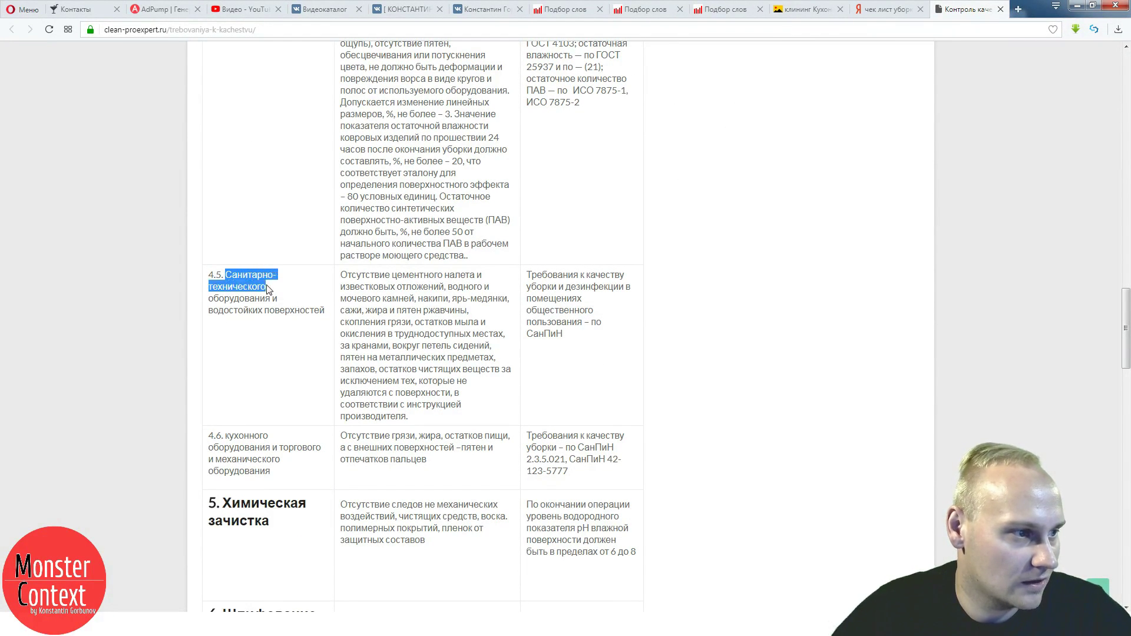
left_click(268, 289)
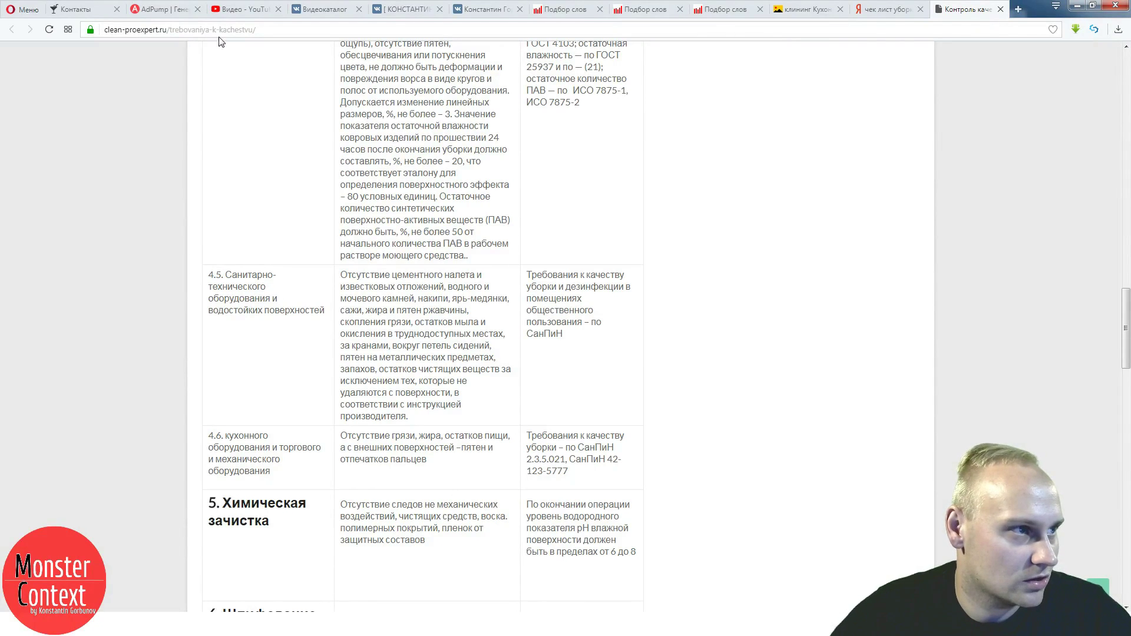
left_click(166, 11)
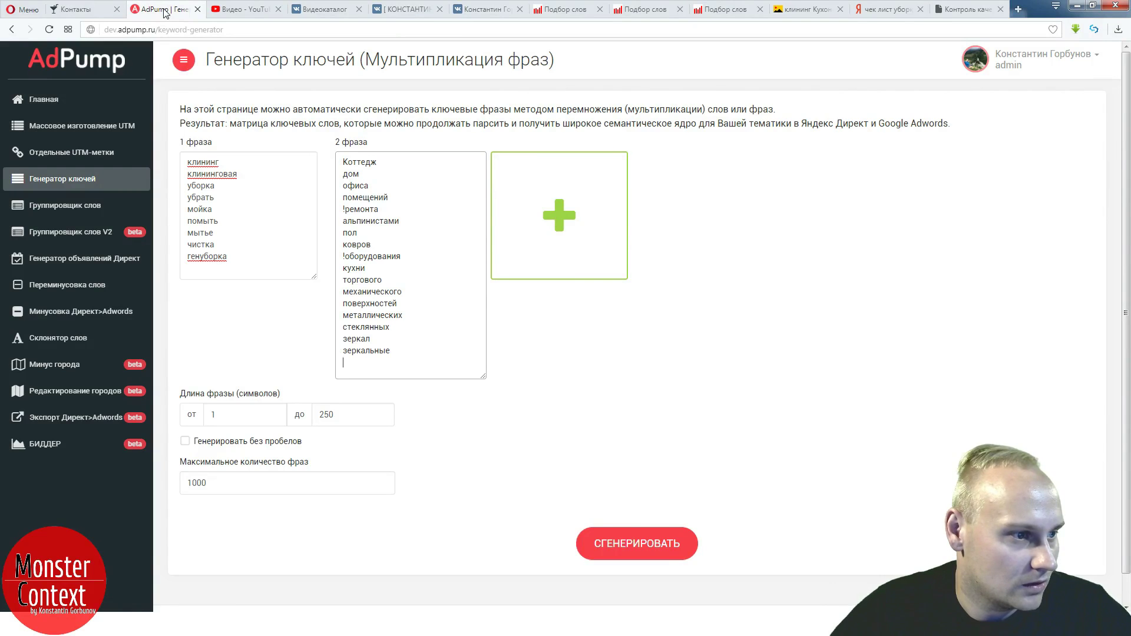
left_click(939, 16)
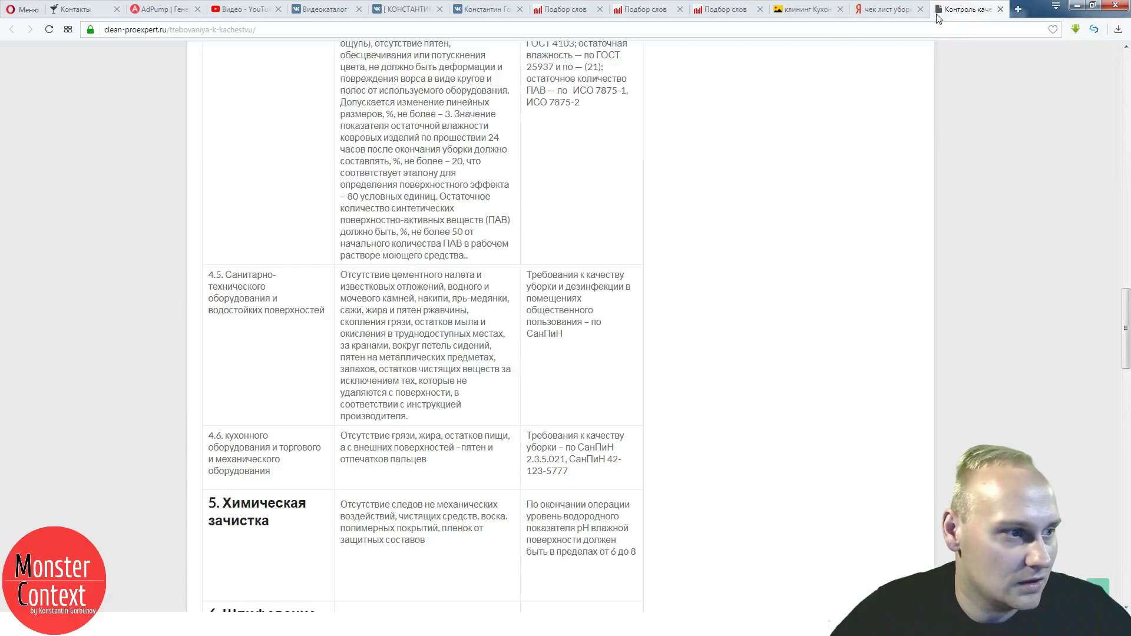
- Copy "Санитарно" from item 4.5 of the cleaning quality page to the last line of AdPump's second phrase list
double_click(245, 274)
key("ctrl+c")
left_click(165, 10)
key("ctrl+v")
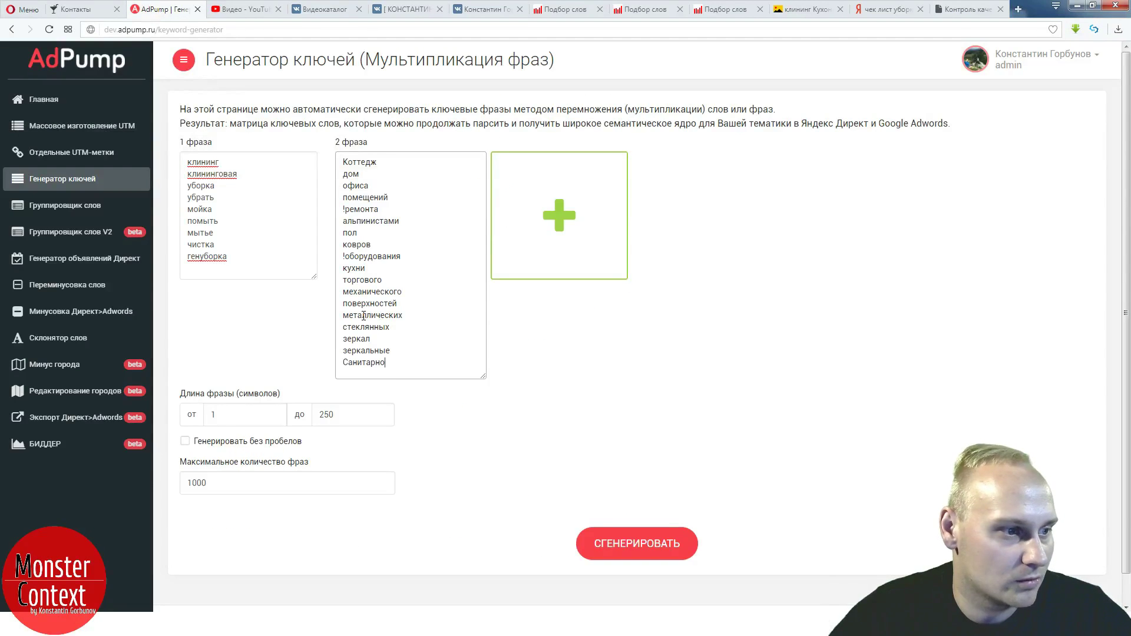
- Copy "технического" from item 4.5 of the cleaning quality page and add it on its own line in AdPump's second phrase list
left_click(964, 10)
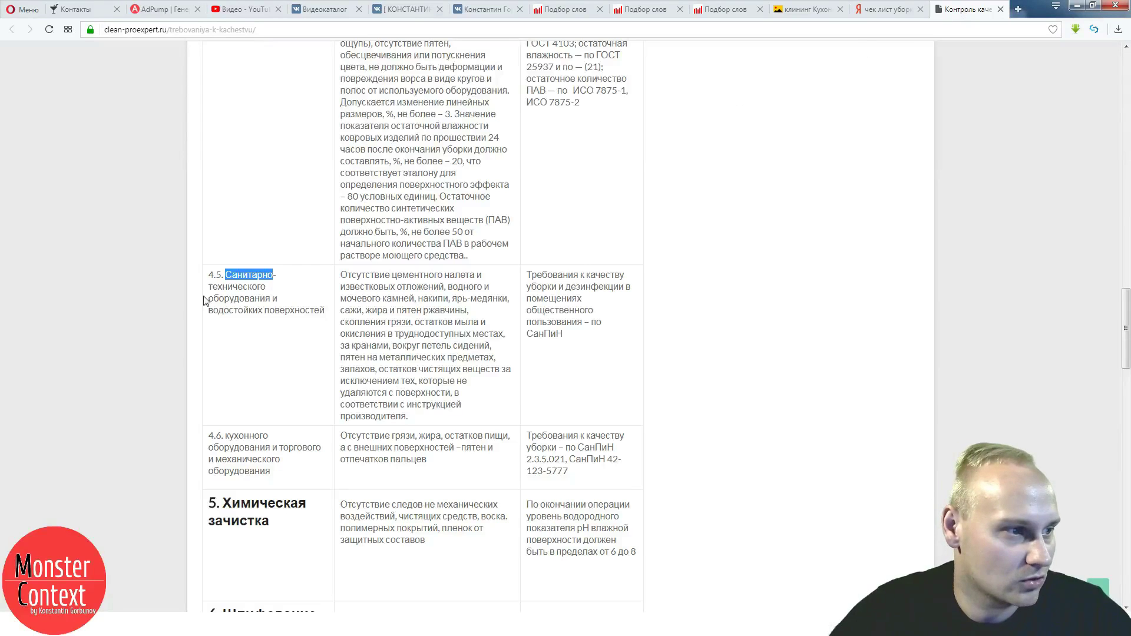
double_click(236, 287)
key("ctrl+c")
left_click(168, 10)
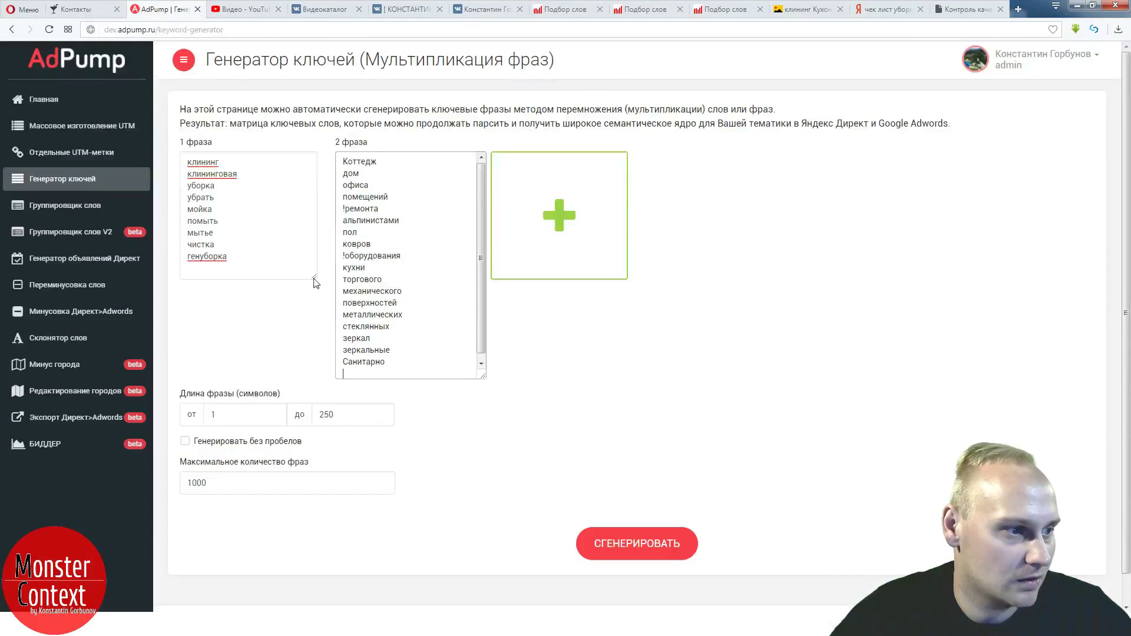
key("ctrl+v")
key("Return")
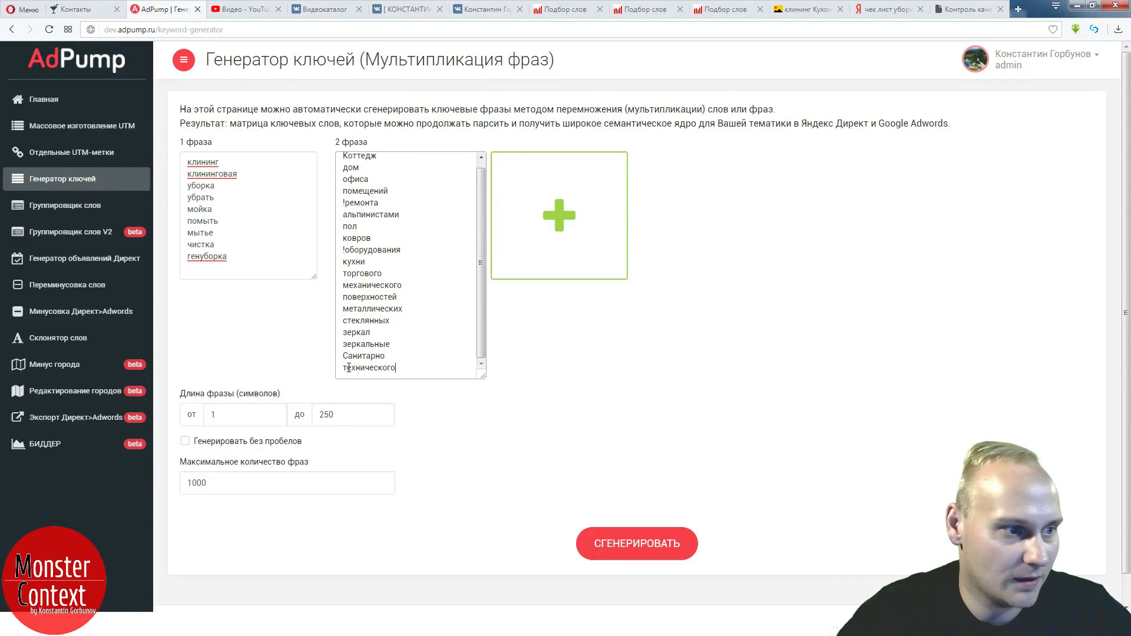
- Examine items 4.6 to 8 of the cleaning quality page, checking them against AdPump's second phrase list for further words
left_click(965, 9)
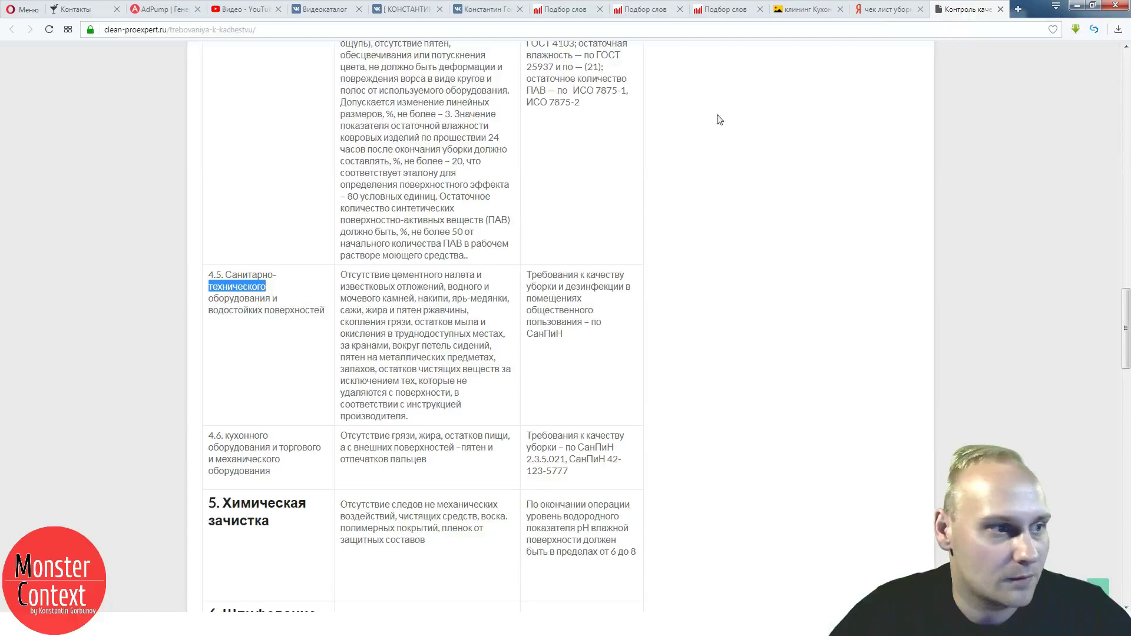
left_click(335, 290)
scroll(372, 315, "down", 4)
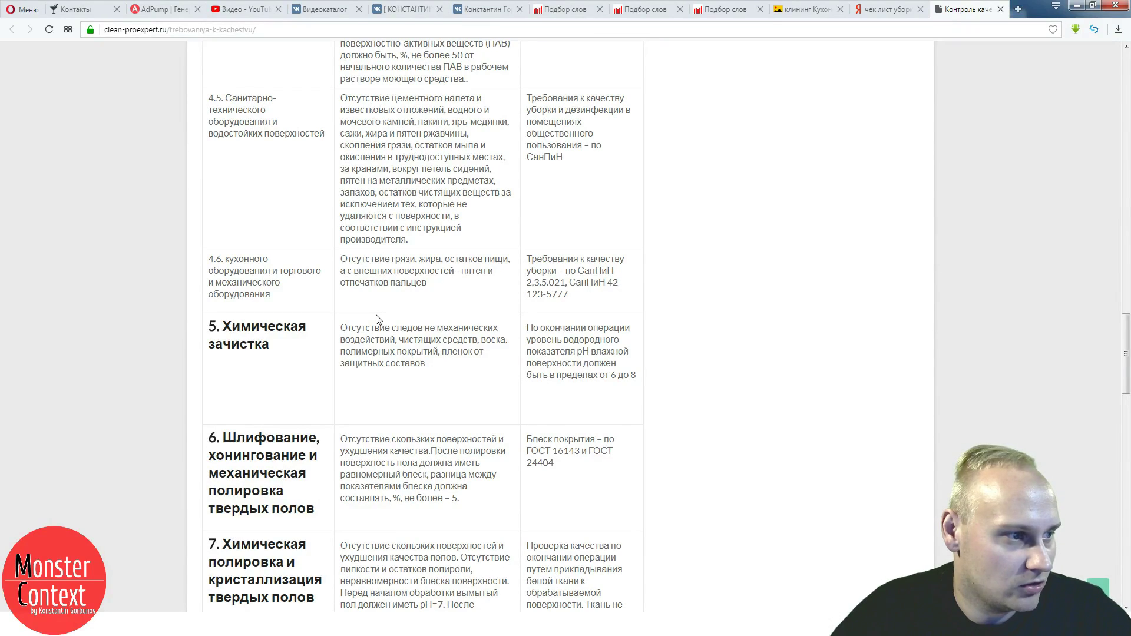
scroll(376, 320, "down", 3)
scroll(376, 320, "up", 3)
left_click(151, 10)
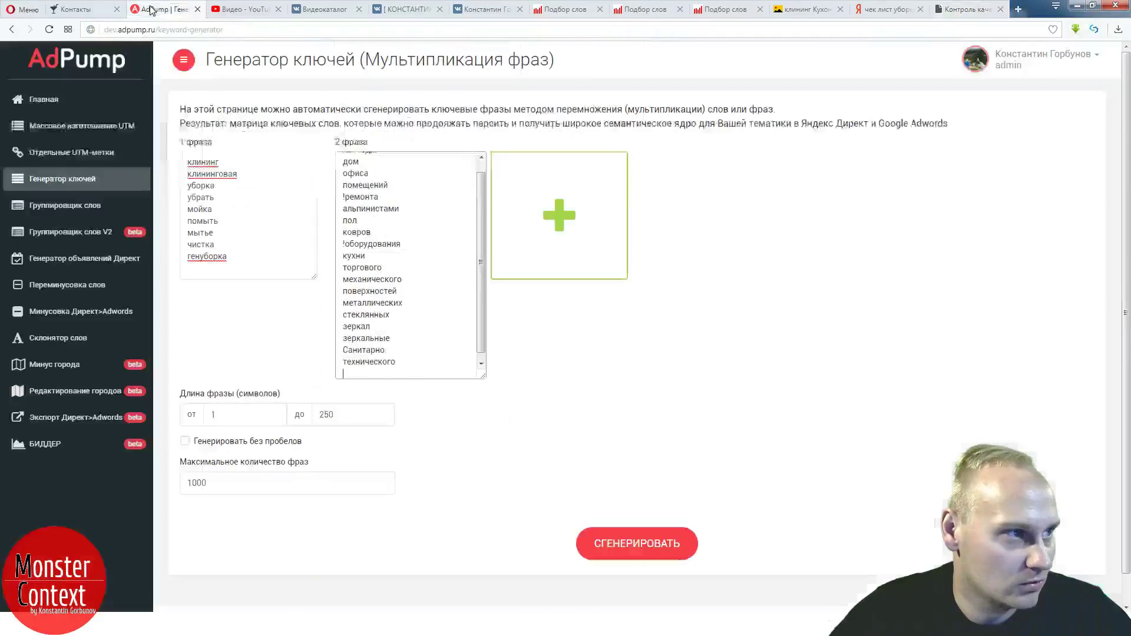
left_click(943, 10)
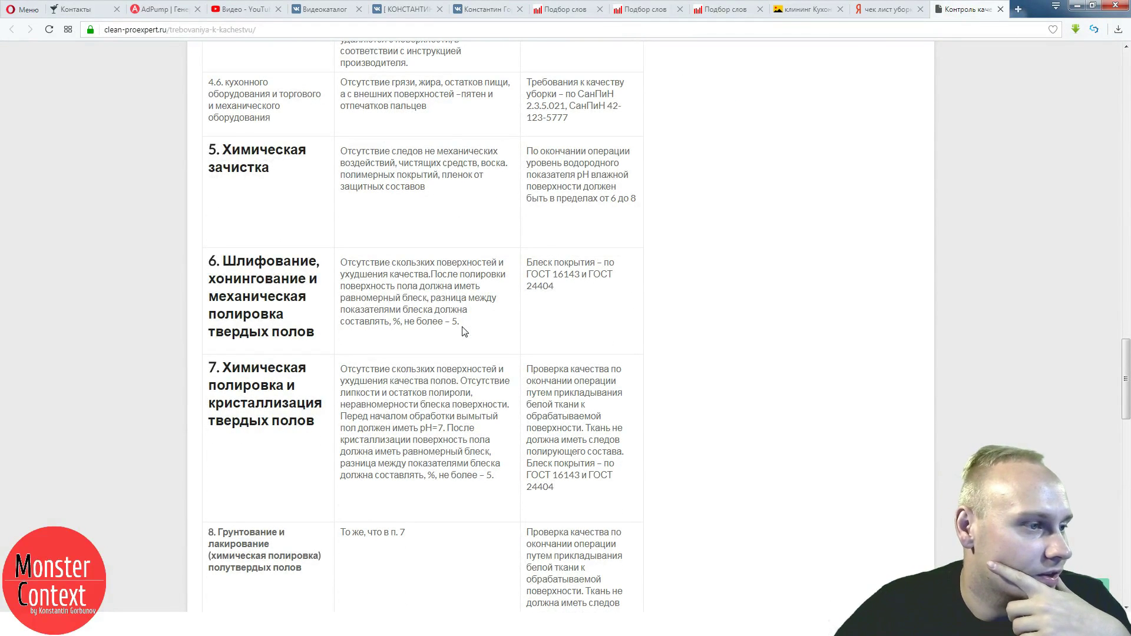
- Search Yandex Images for "хонингование", copied from item 6 of the cleaning quality page
left_click_drag(209, 278, 303, 280)
left_click(783, 13)
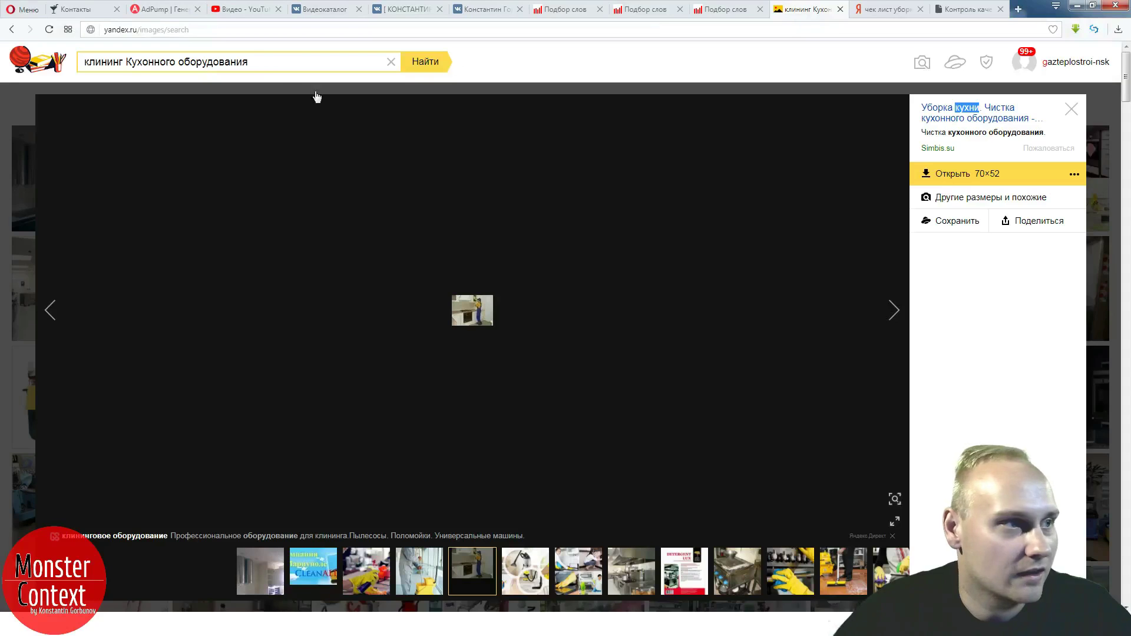
triple_click(253, 61)
key("ctrl+v")
key("Return")
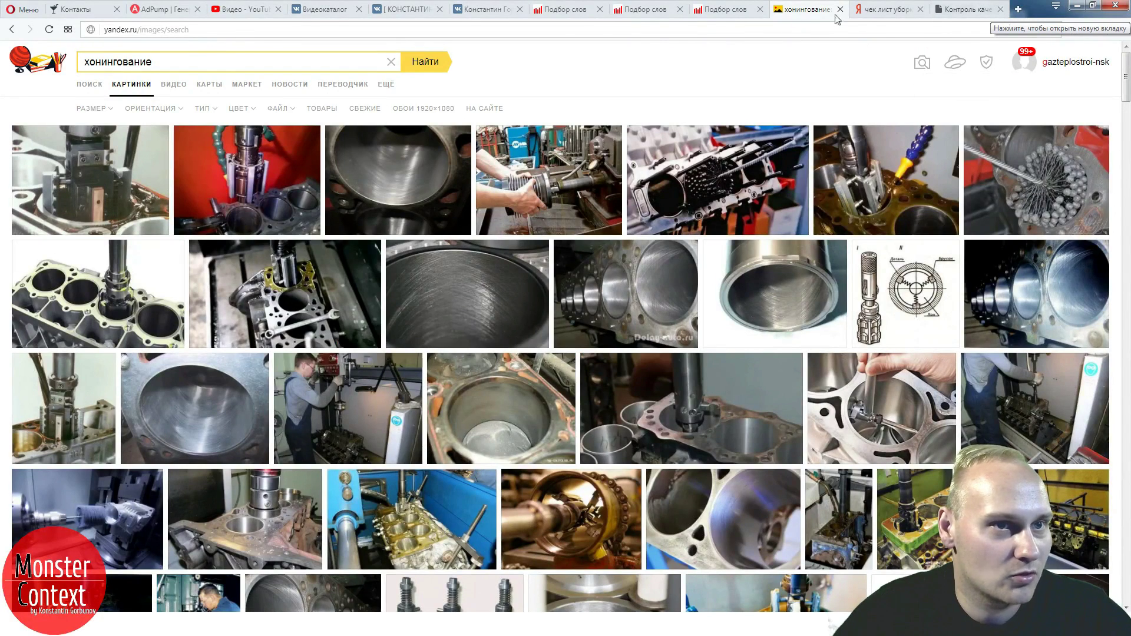
left_click(966, 9)
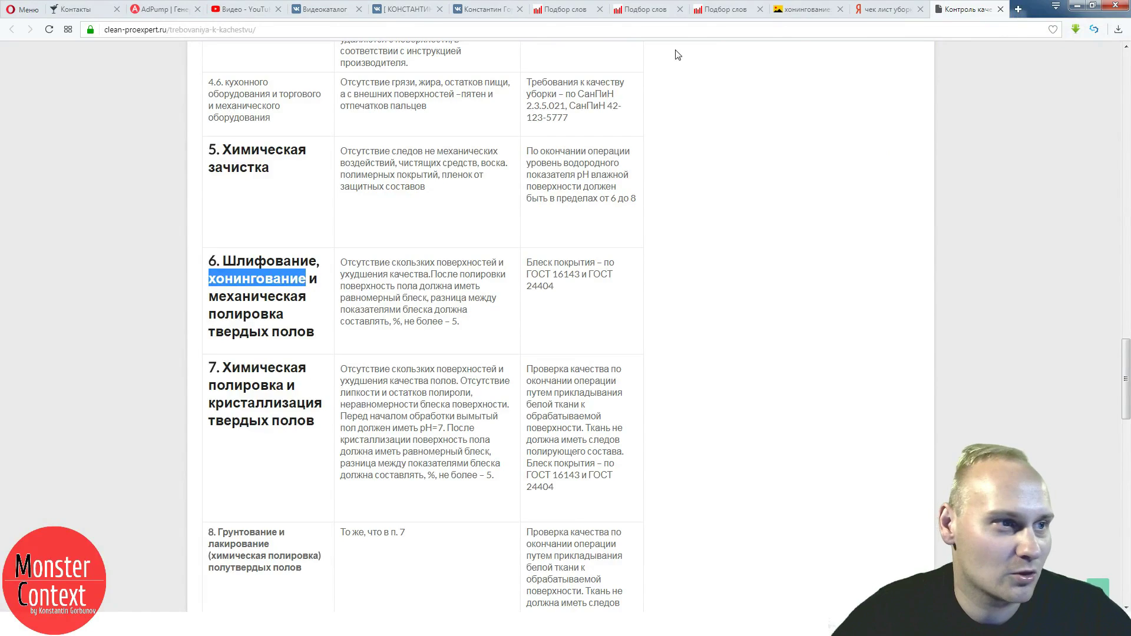
- Search Yandex for "хонингование" in a separate tab, review what the word means in the results, and close that tab
left_click(1018, 10)
left_click(467, 92)
key("ctrl+v")
key("Return")
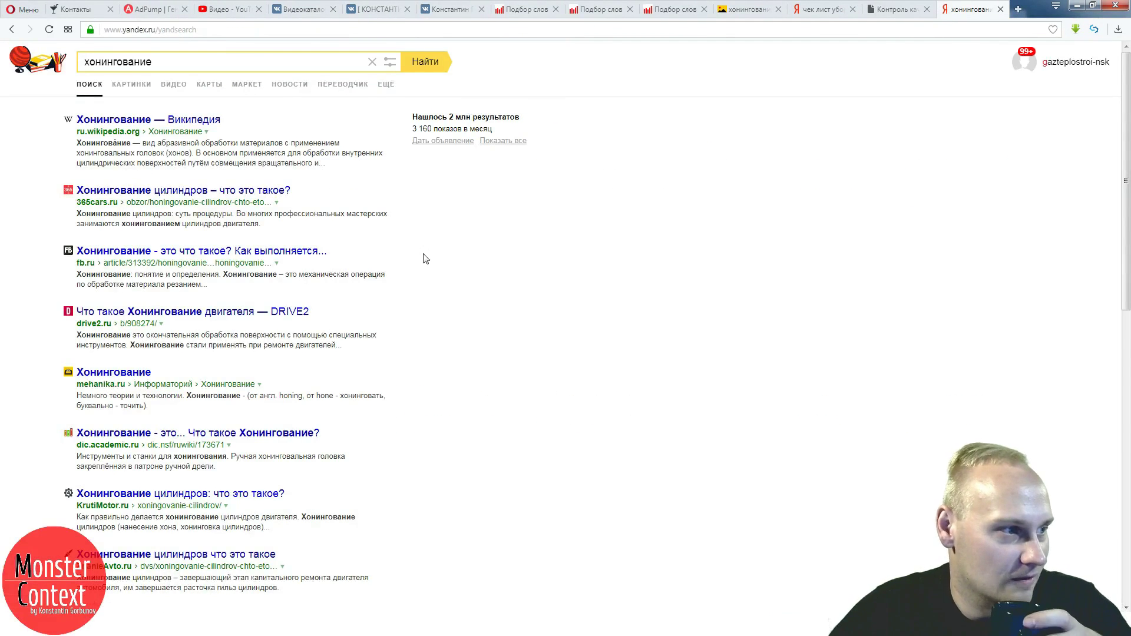
scroll(425, 268, "down", 10)
scroll(429, 281, "up", 10)
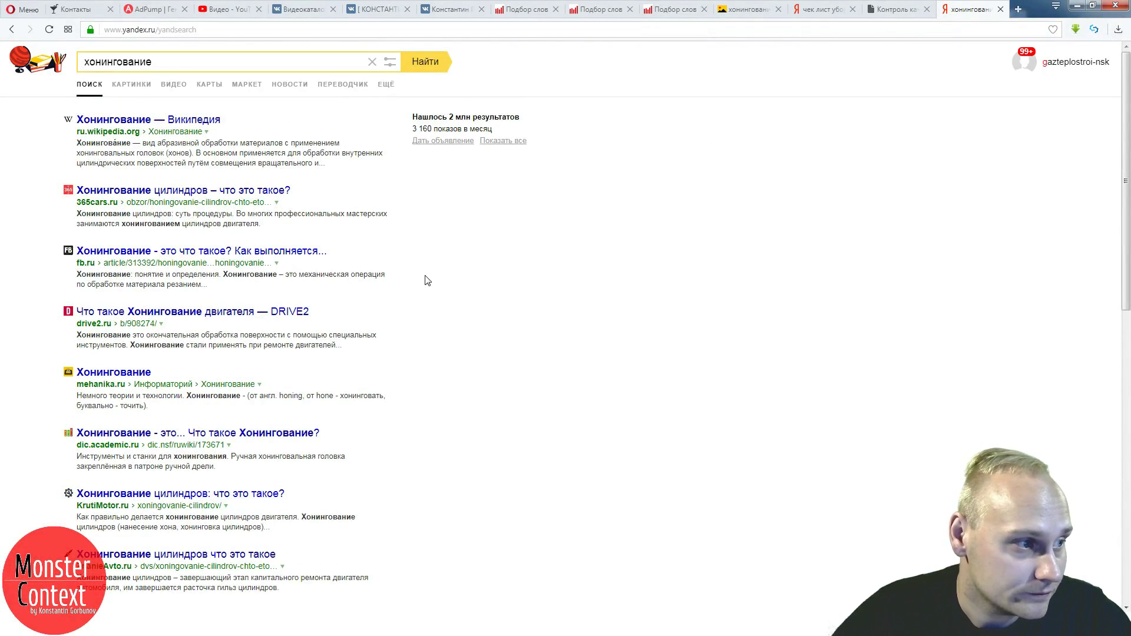
scroll(427, 281, "down", 1)
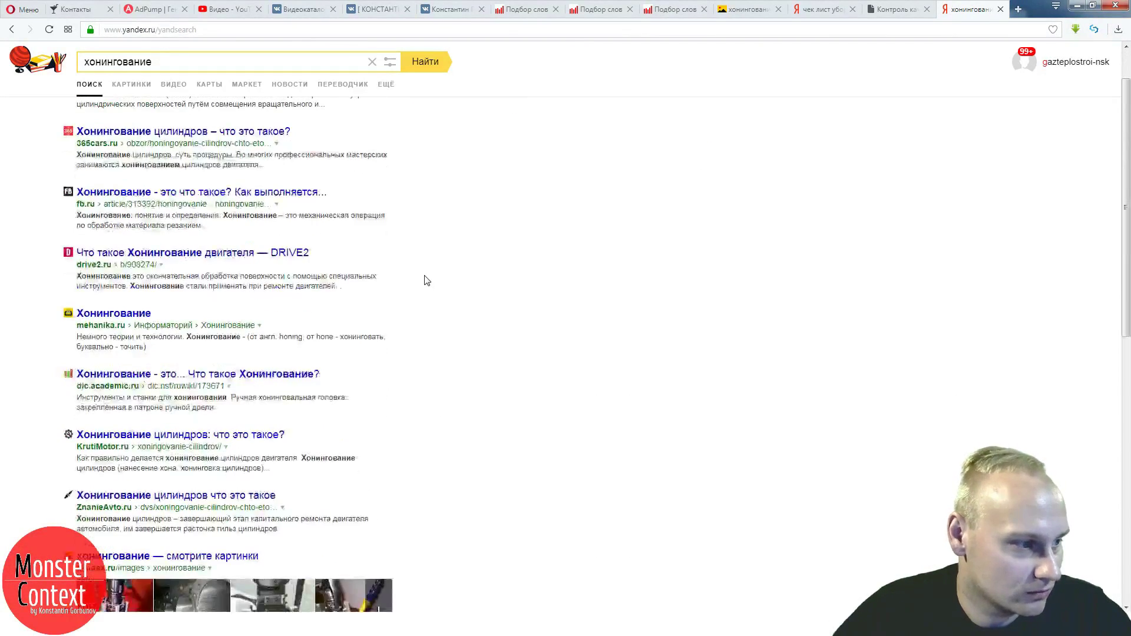
scroll(404, 298, "up", 1)
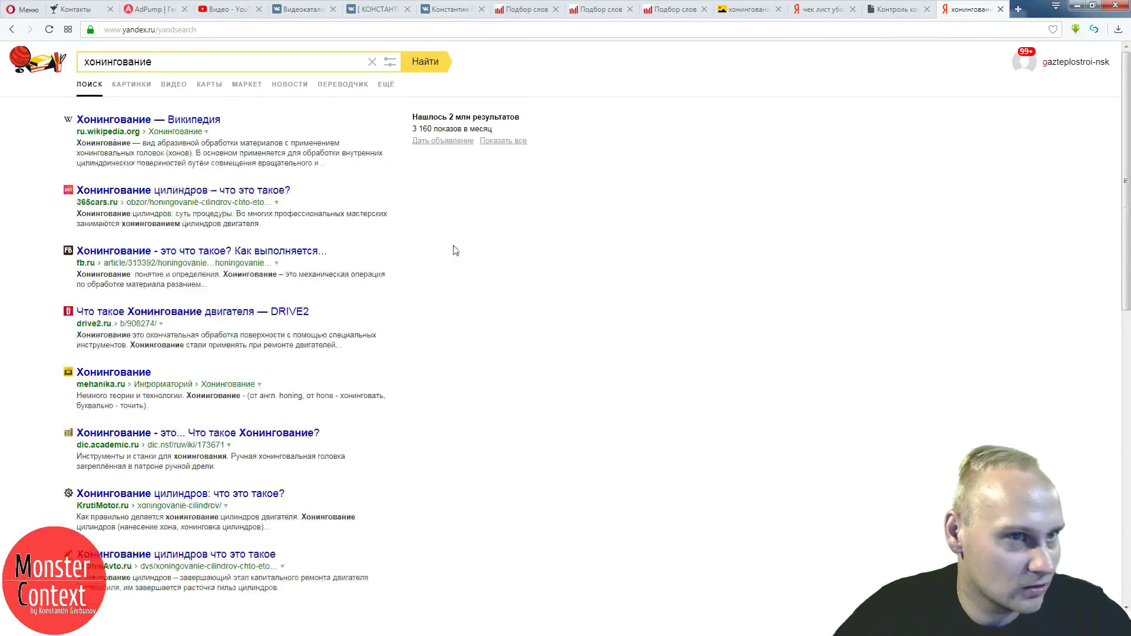
left_click(752, 14)
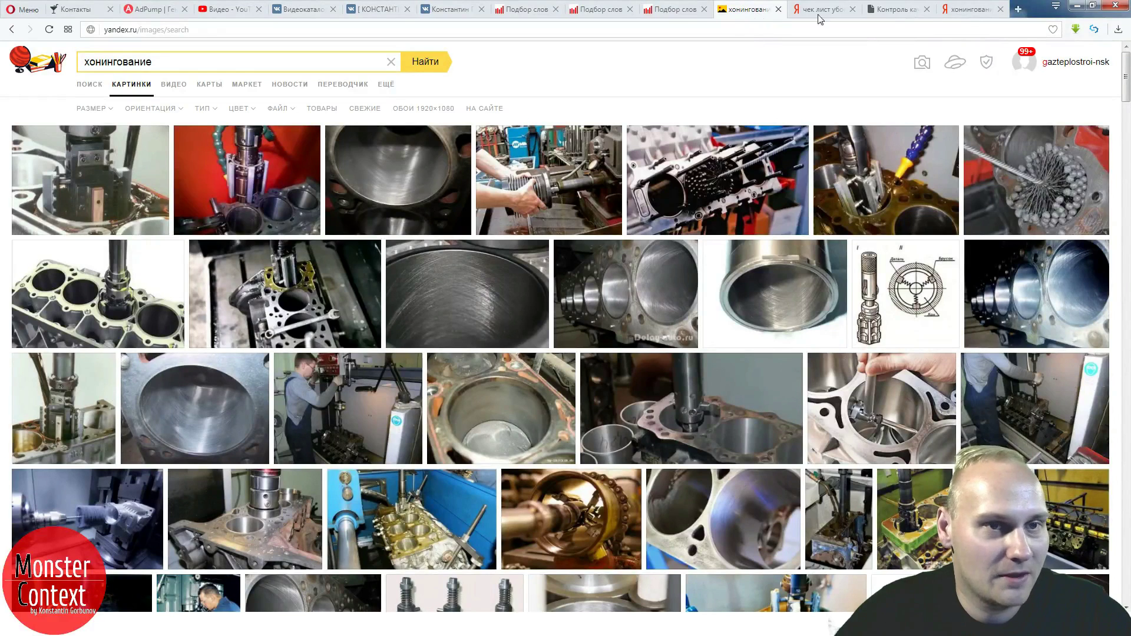
left_click(1000, 8)
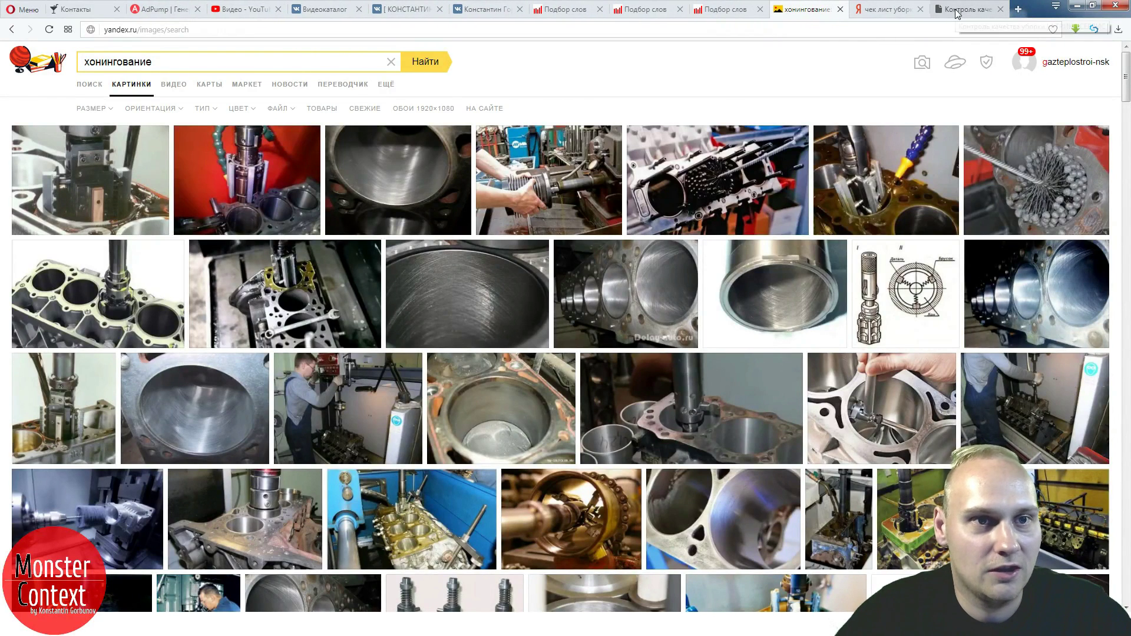
- Search Yandex Images for "Шлифование офис", taking "Шлифование" from item 6 of the cleaning quality page
left_click(957, 11)
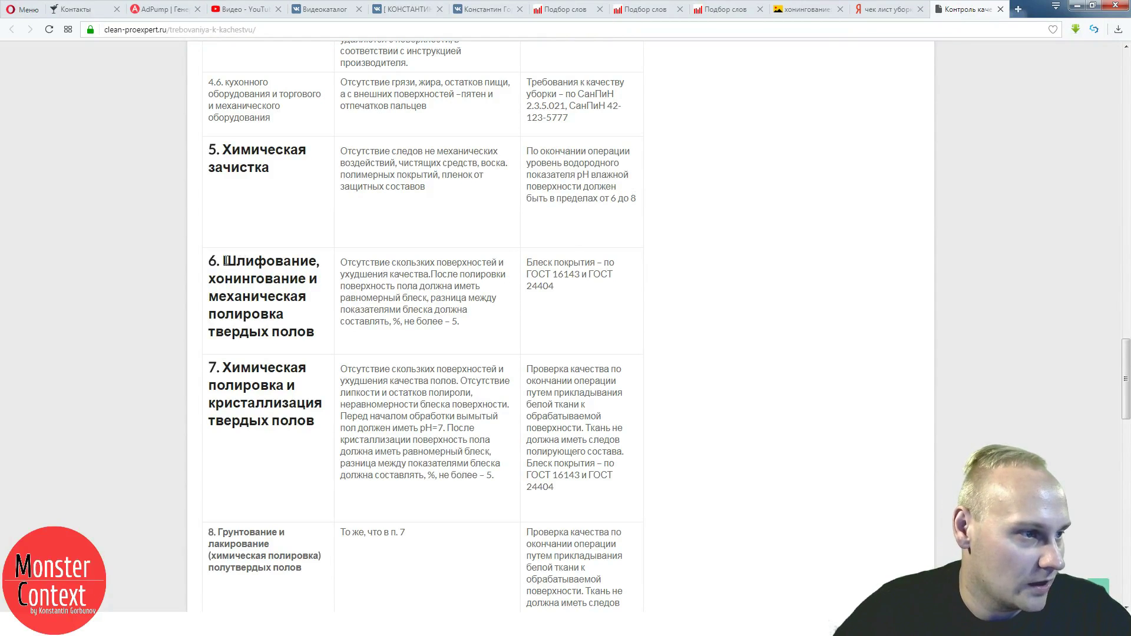
left_click_drag(225, 261, 314, 262)
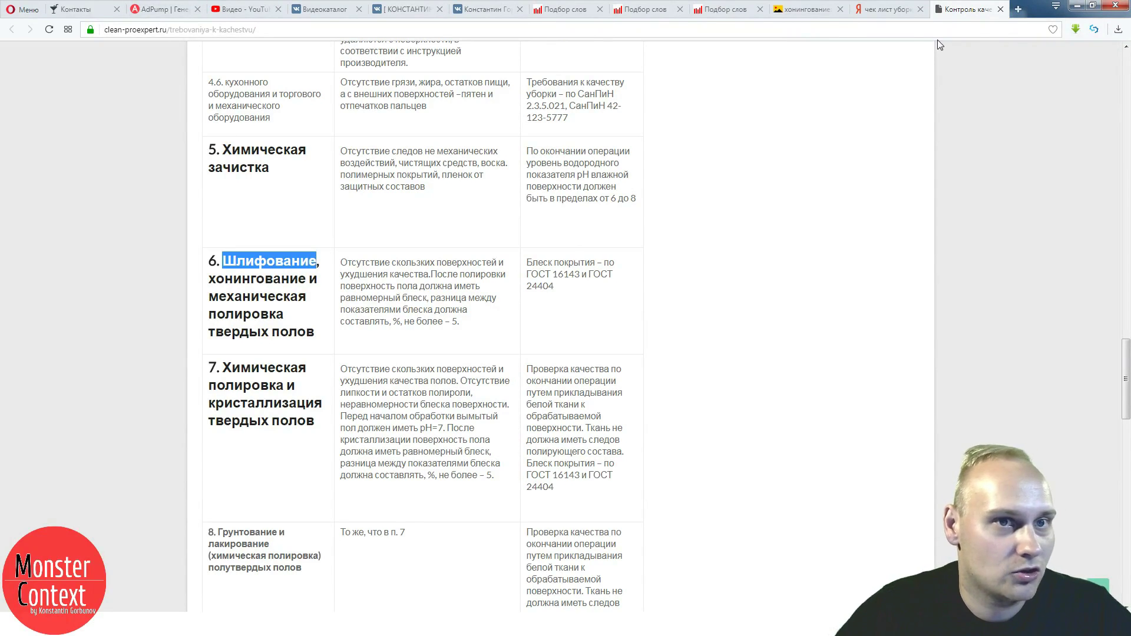
left_click(783, 12)
left_click(271, 63)
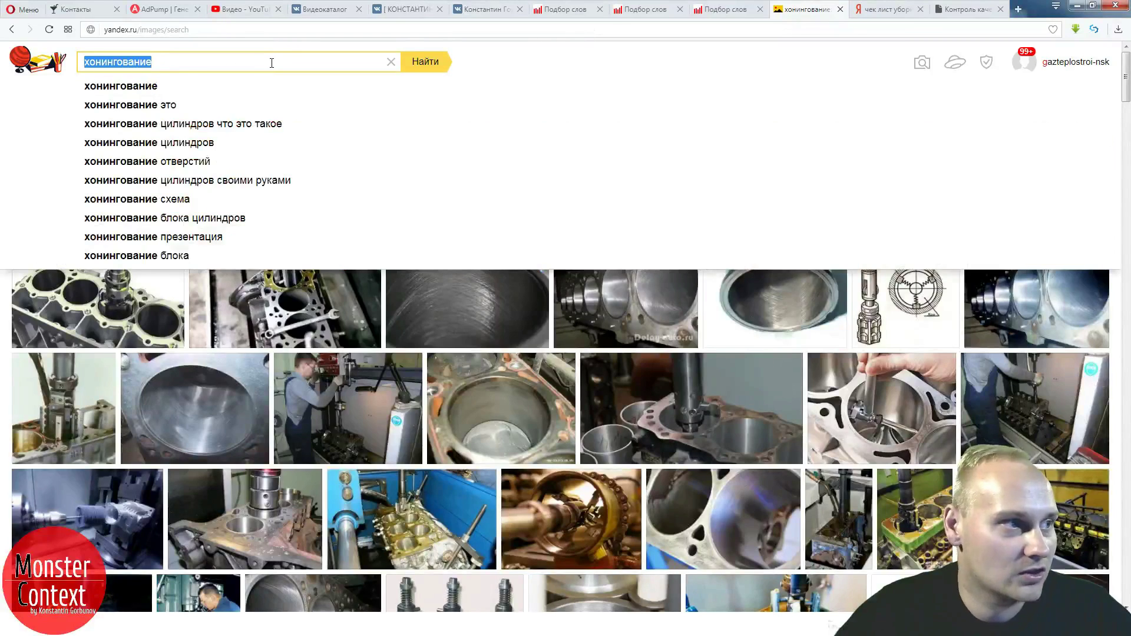
key("ctrl+v")
type("офис")
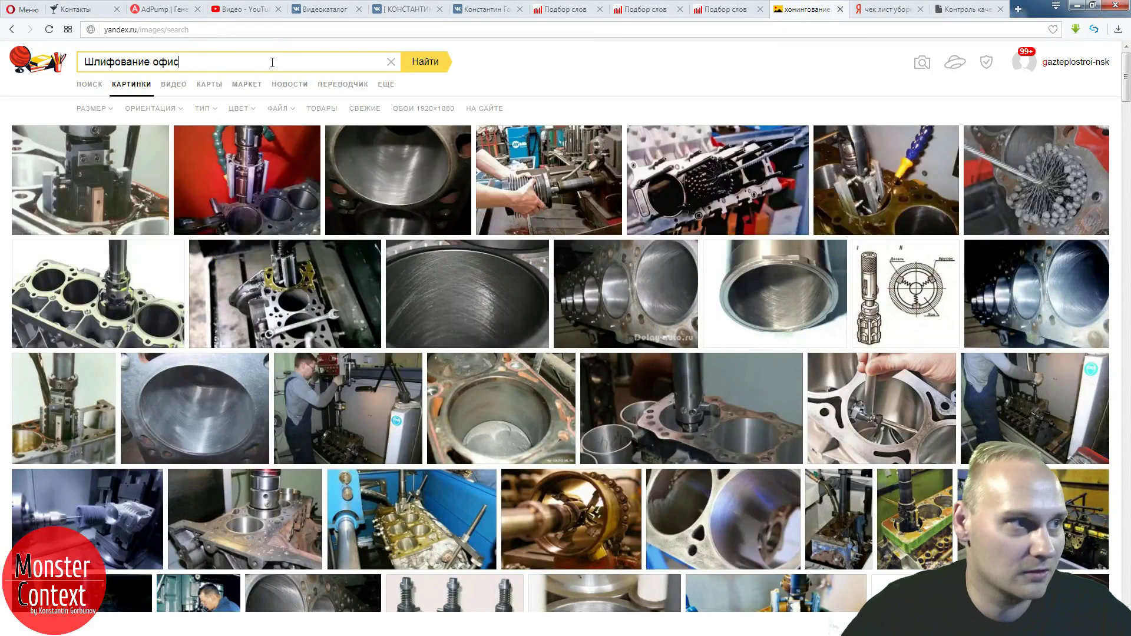
key("Return")
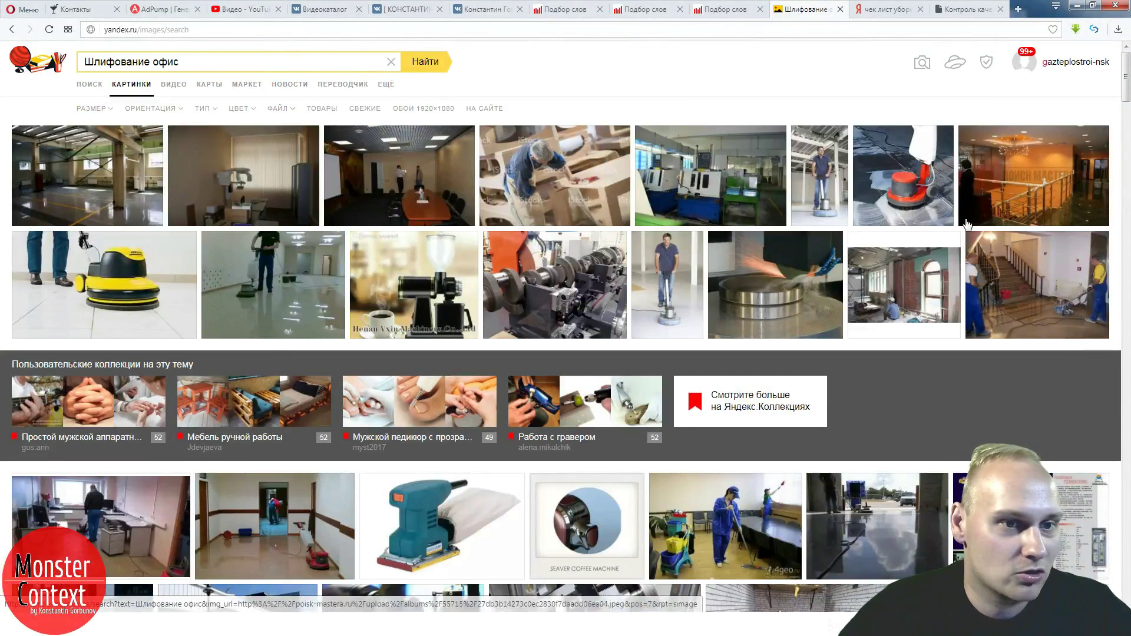
- Preview floor photos among the "Шлифование офис" image results and return to the cleaning quality page
left_click(910, 192)
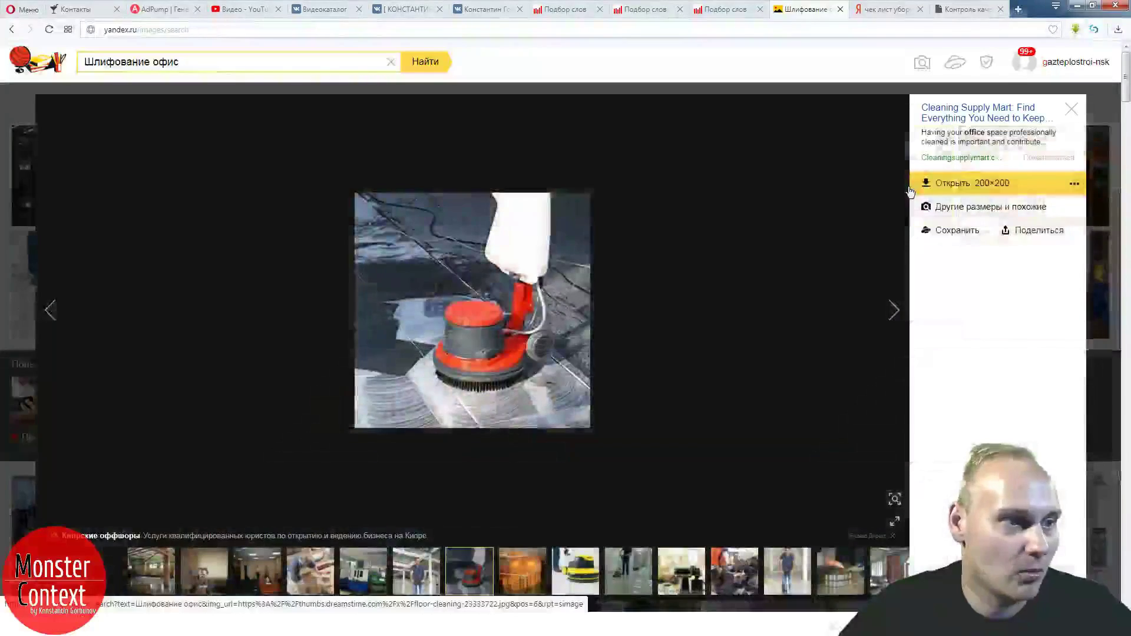
left_click(1075, 112)
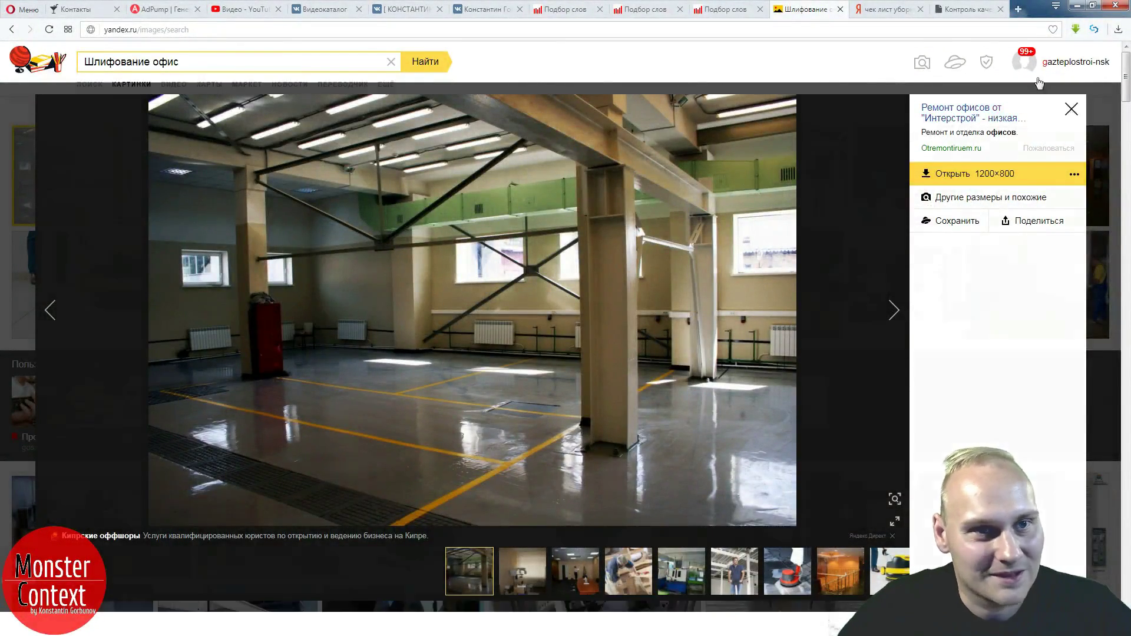
left_click(1071, 110)
left_click(949, 12)
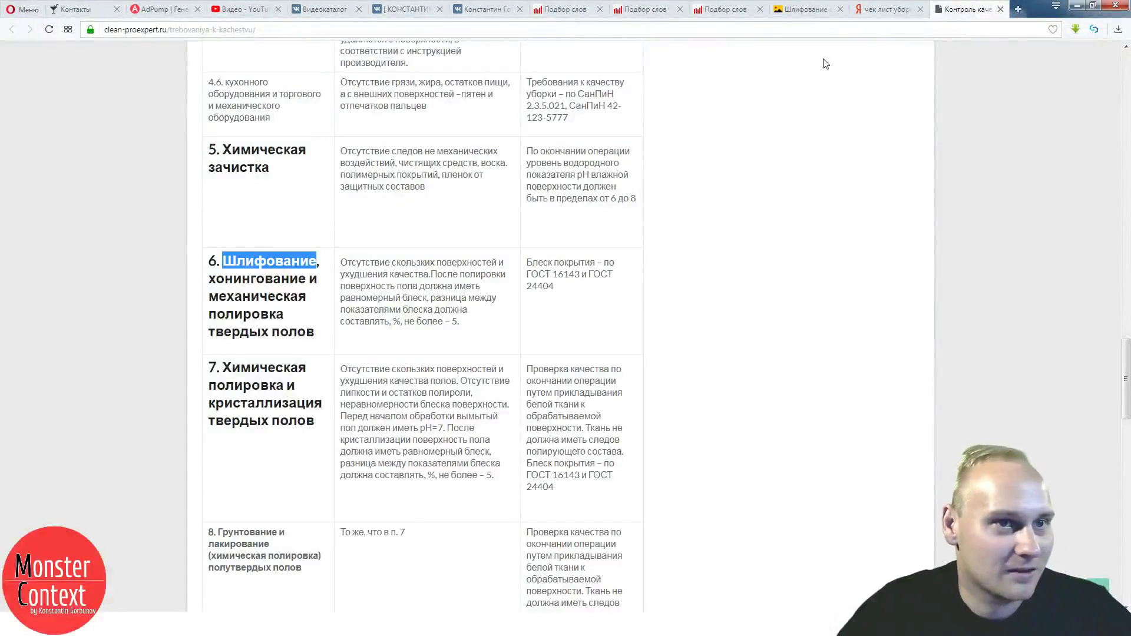
left_click(805, 13)
left_click(964, 11)
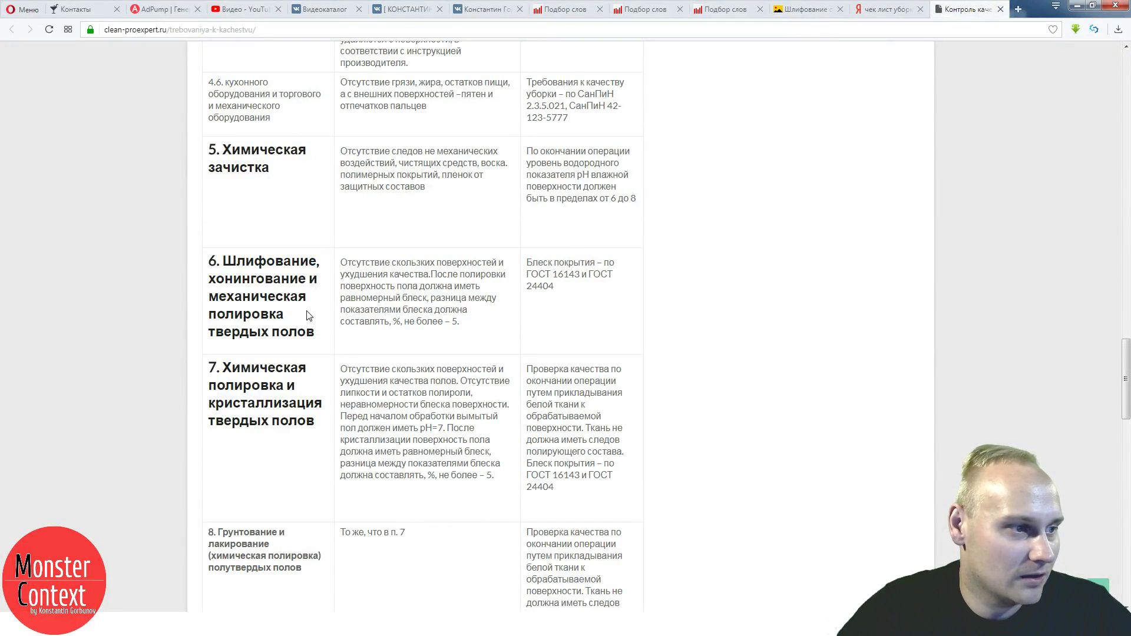
- Search Yandex Images for "полировка офис" using "полировка" from item 6, and view the first three photos with their descriptions
left_click_drag(284, 313, 209, 314)
key("ctrl+c")
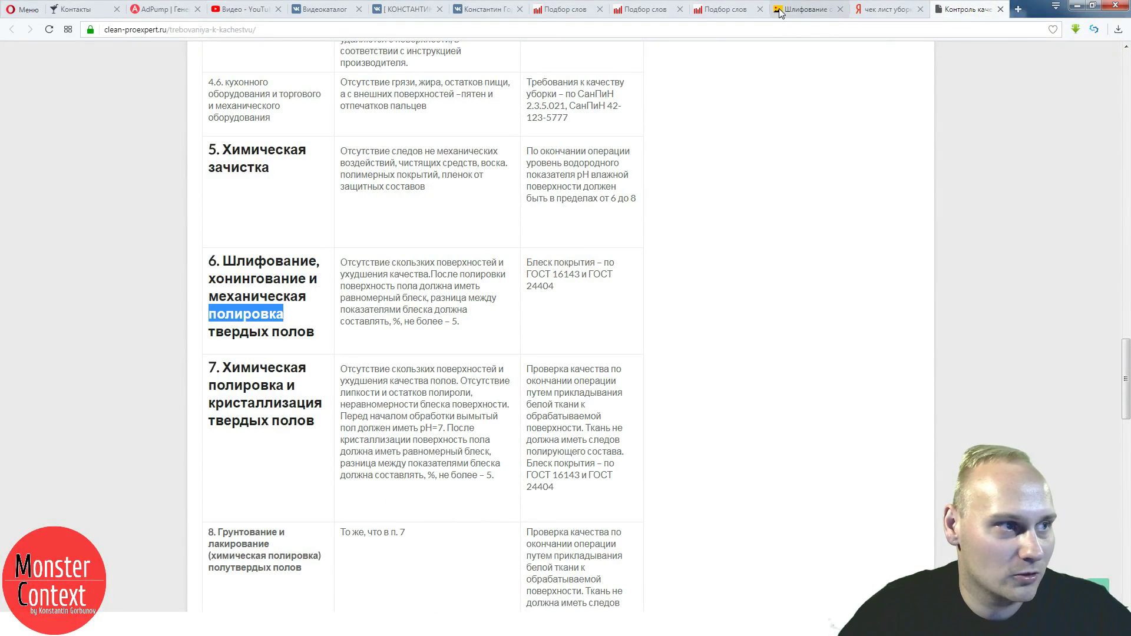
left_click(805, 13)
left_click_drag(82, 61, 81, 61)
key("ctrl+v")
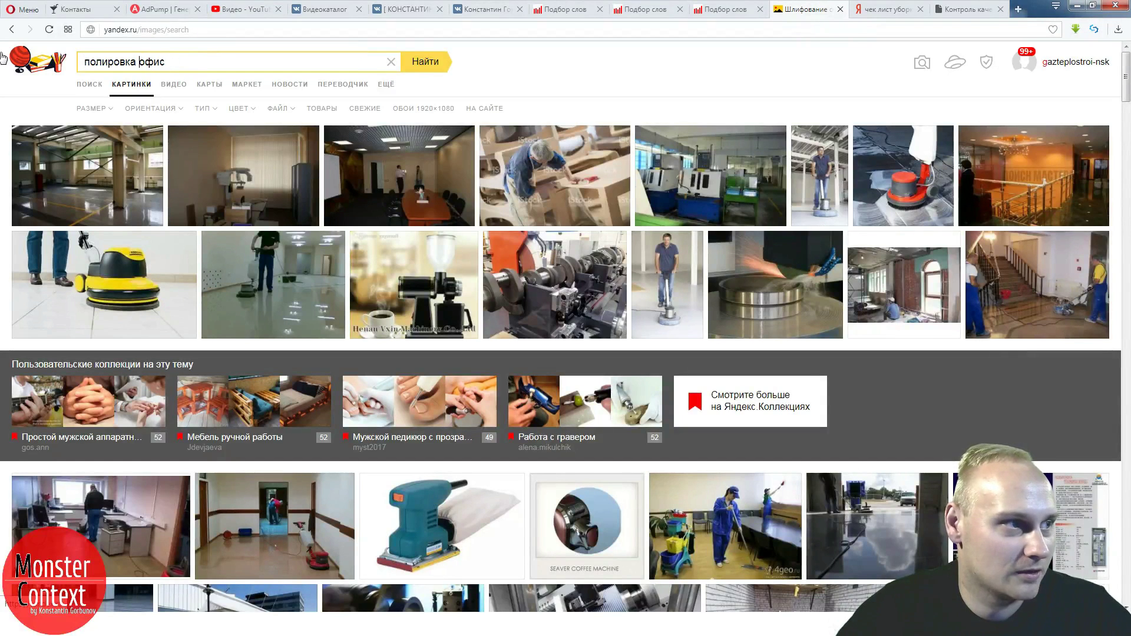
key("Return")
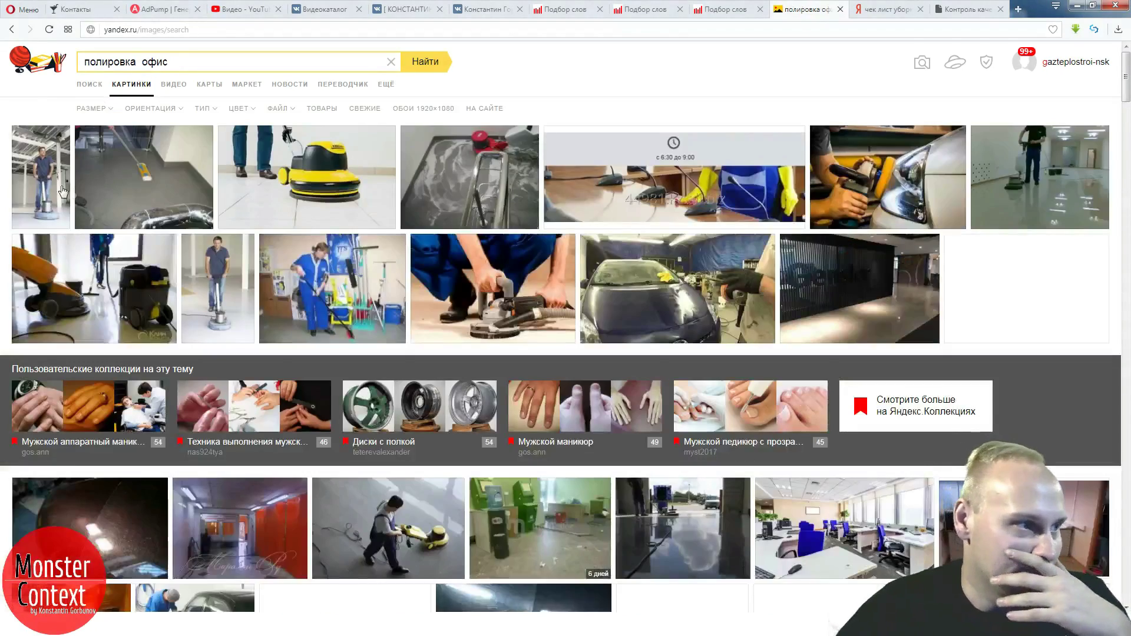
left_click(50, 184)
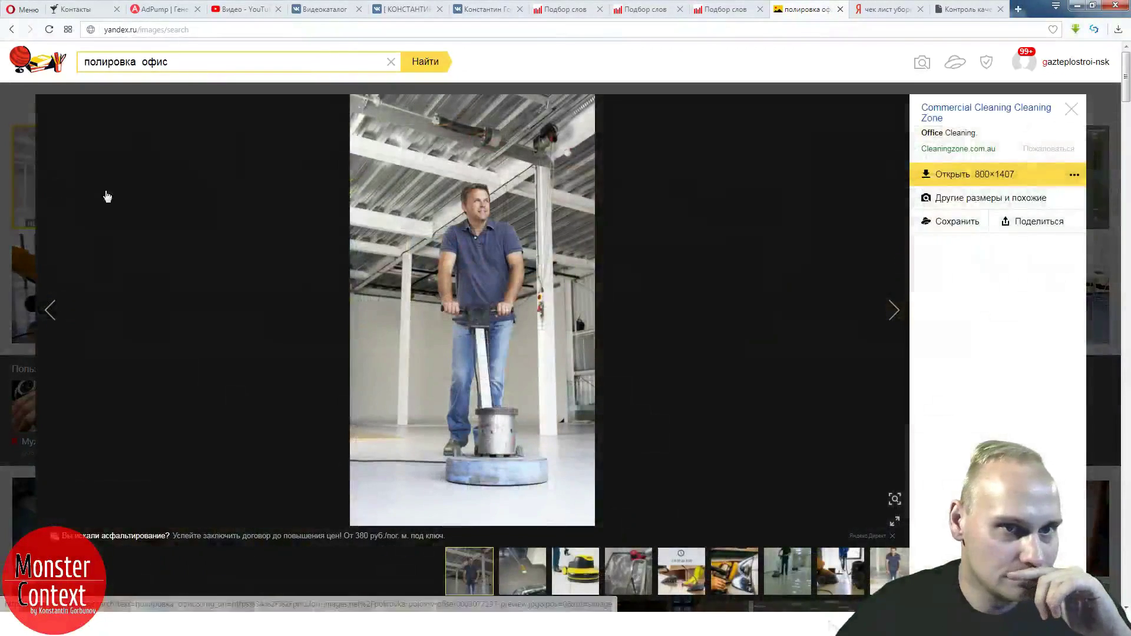
left_click(892, 316)
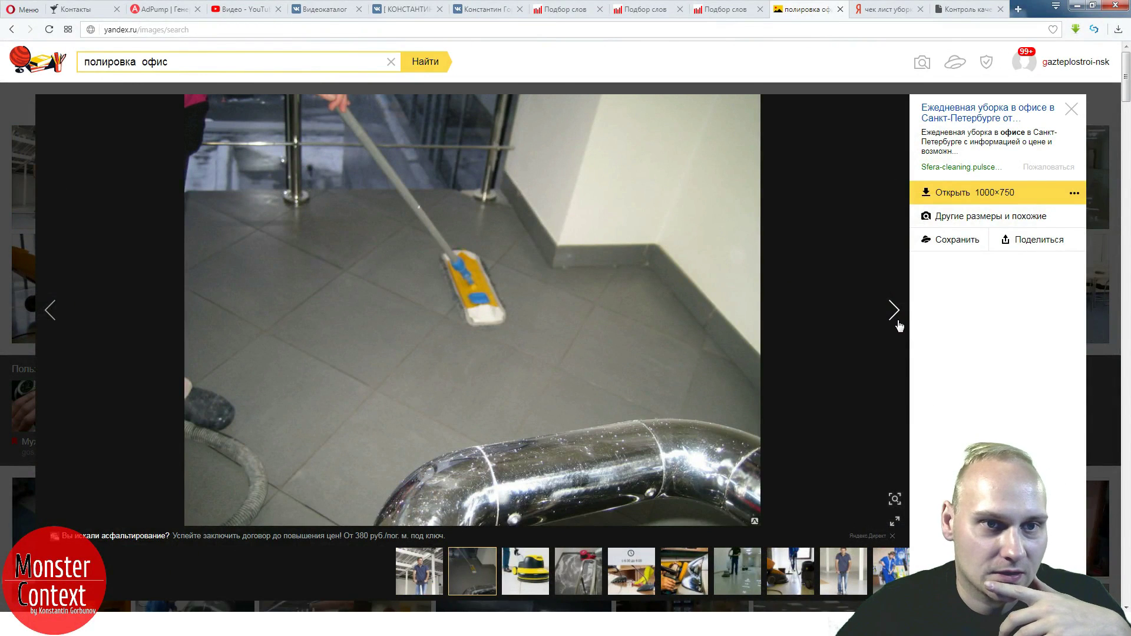
left_click(896, 312)
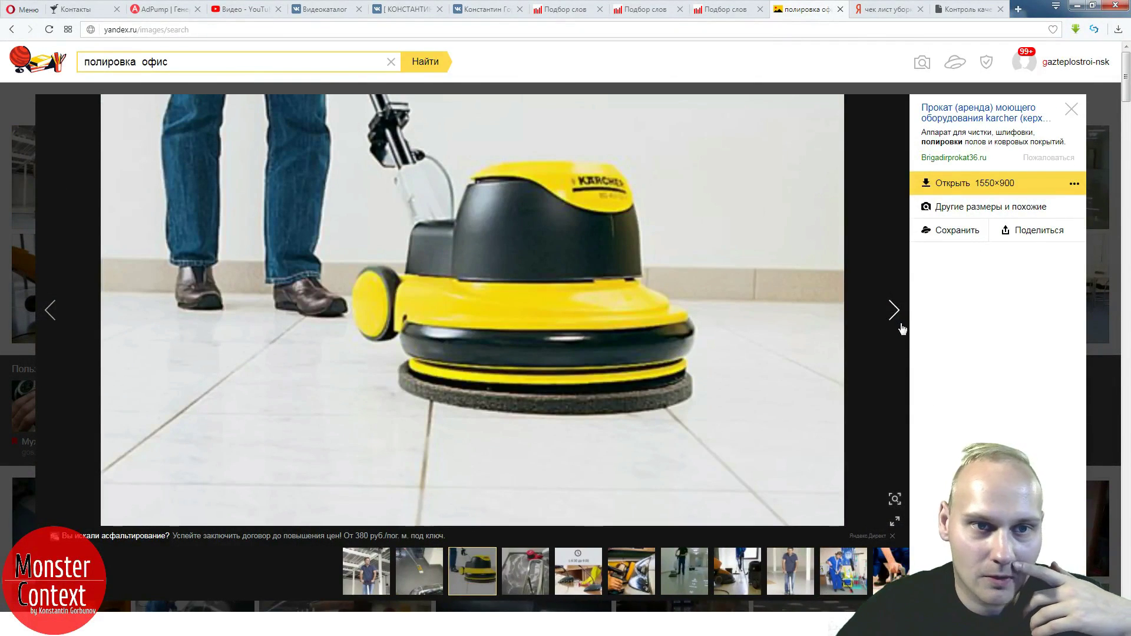
- Copy "ковровых покрытий" from the floor machine photo's description onto its own line in AdPump's second phrase list
double_click(1013, 142)
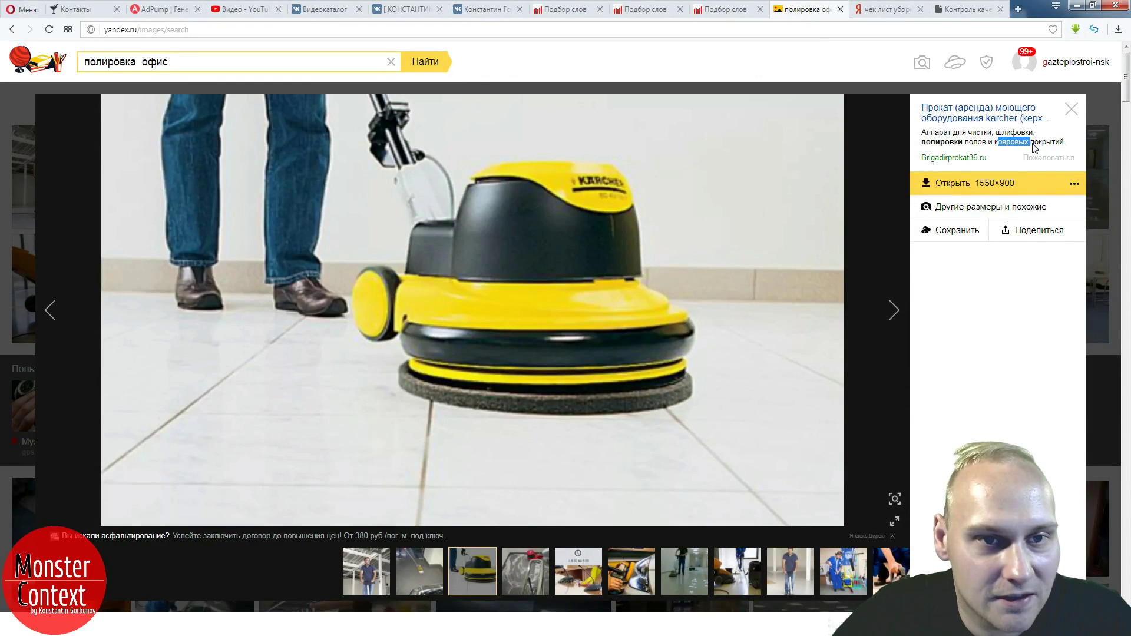
left_click(1002, 144)
left_click_drag(994, 142, 1066, 146)
key("ctrl+c")
left_click(162, 9)
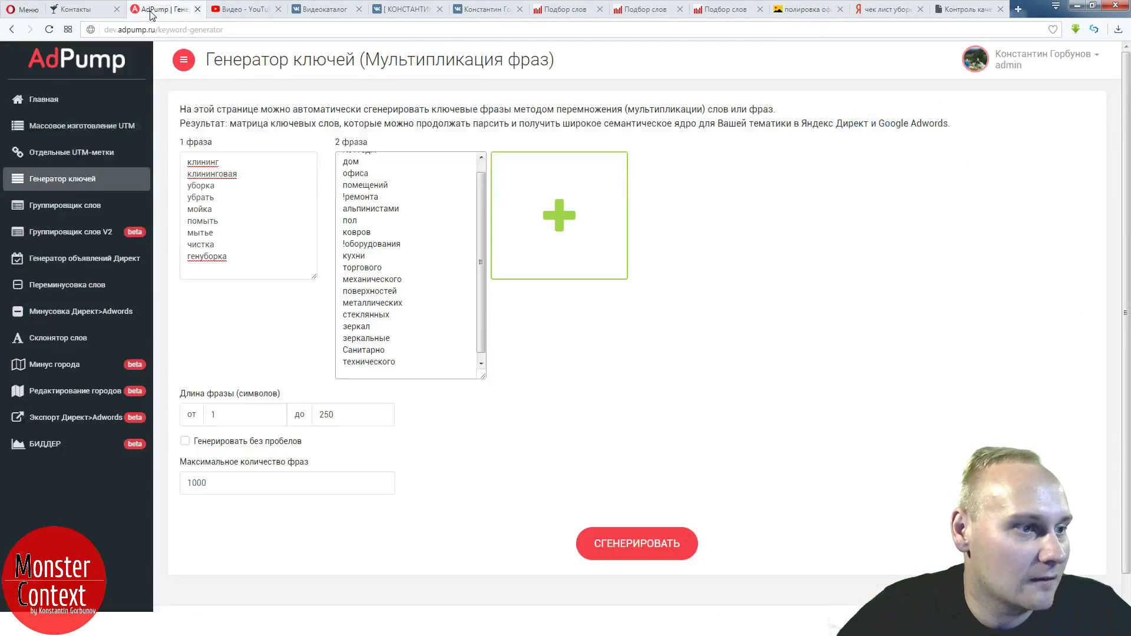
key("ctrl+v")
key("Return")
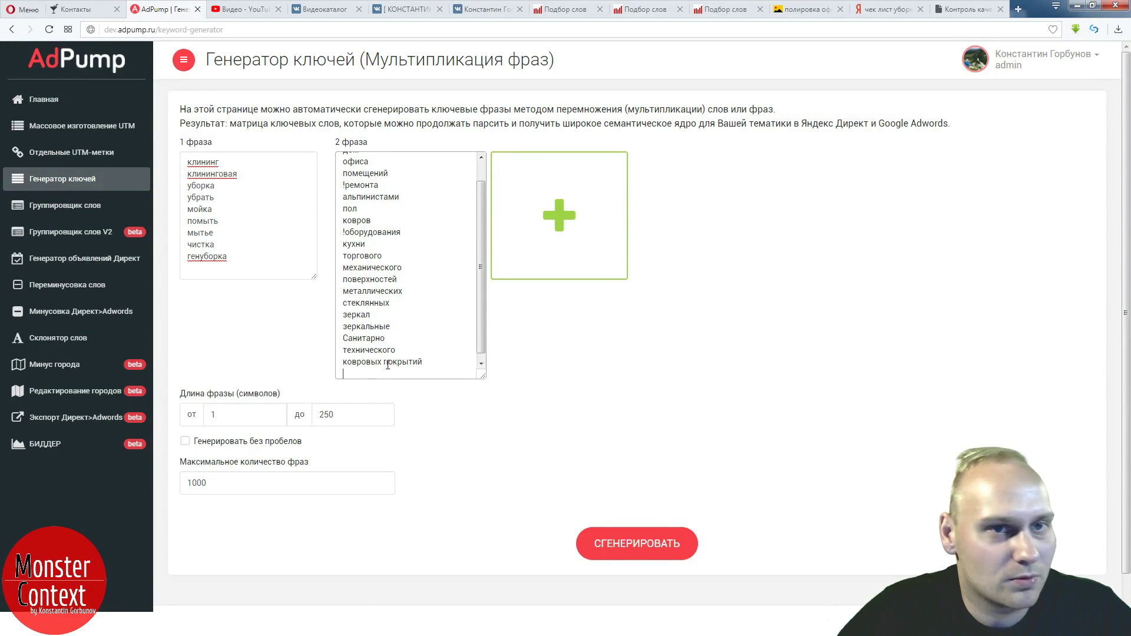
- Copy "ковровых покрытий" from AdPump's second phrase list into the Yandex Wordstat query, replacing the existing query
left_click_drag(430, 359, 337, 359)
key("ctrl+c")
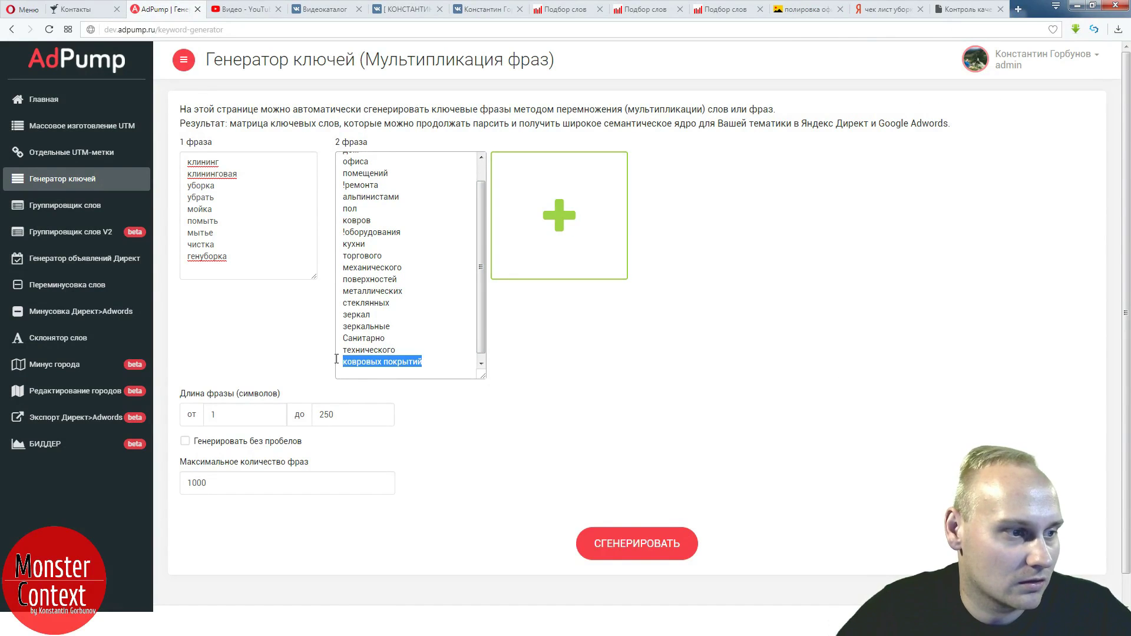
left_click(809, 13)
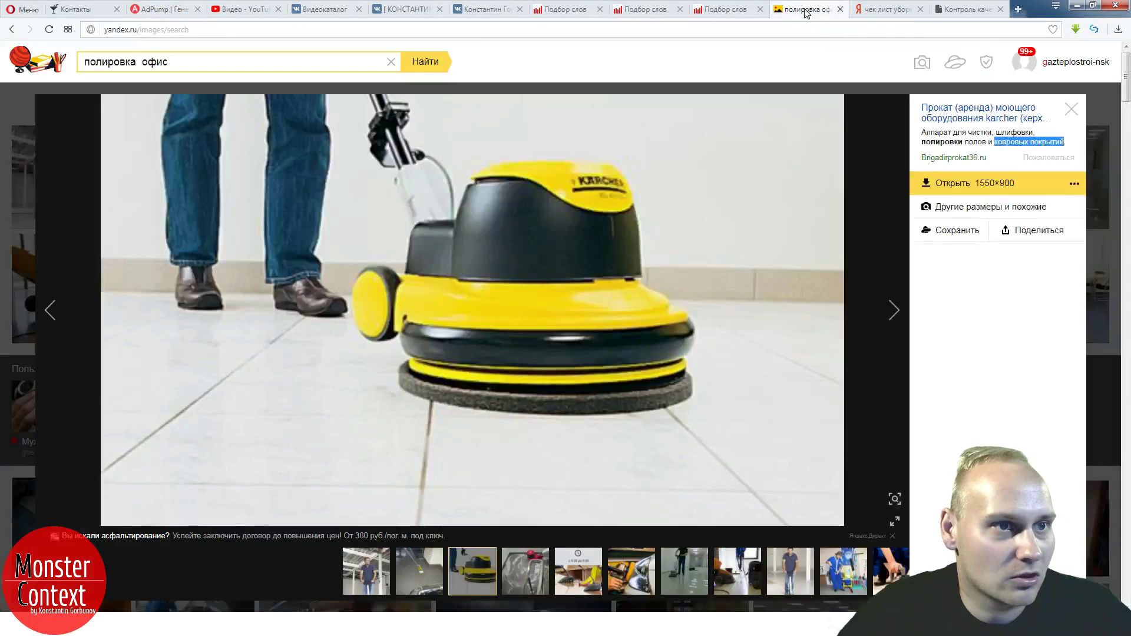
left_click(710, 13)
key("ctrl+a")
key("ctrl+v")
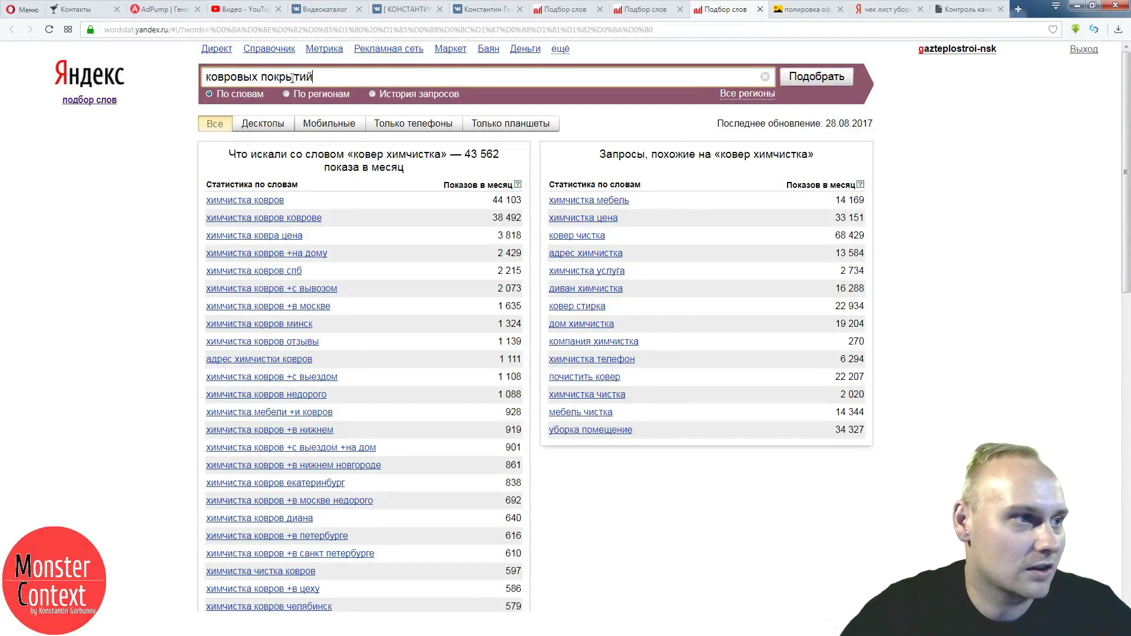
- Shorten the Wordstat query to "ковровых" and look up its search statistics
left_click_drag(313, 77, 293, 78)
key("shift+Left")
key("shift+Left")
key("shift+Left")
key("shift+Left")
key("shift+Left")
key("shift+Left")
key("shift+Left")
key("shift+Left")
key("shift+Right")
key("BackSpace")
key("Return")
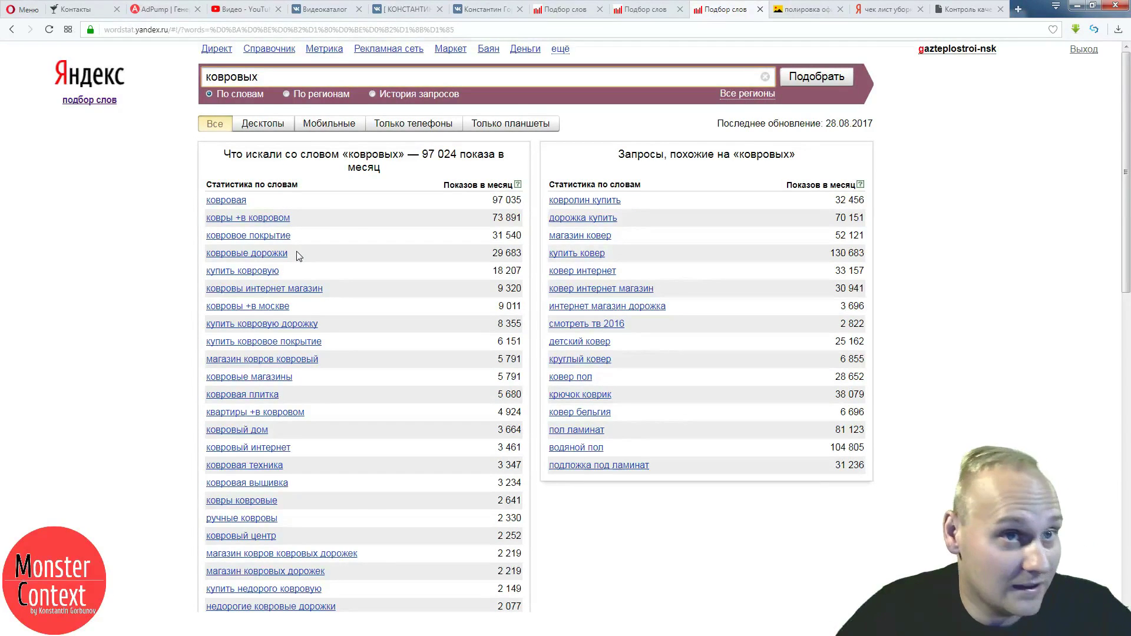
- Remove "покрытий" from the last entry of AdPump's second phrase list, leaving "ковровых"
left_click(168, 9)
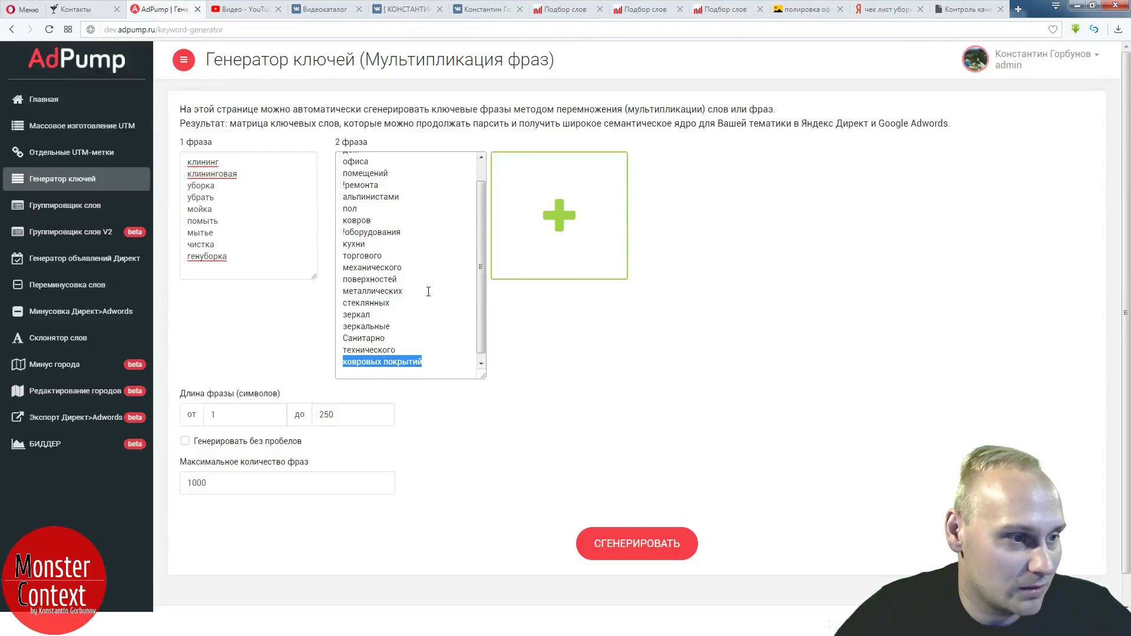
left_click(397, 356)
double_click(397, 360)
key("BackSpace")
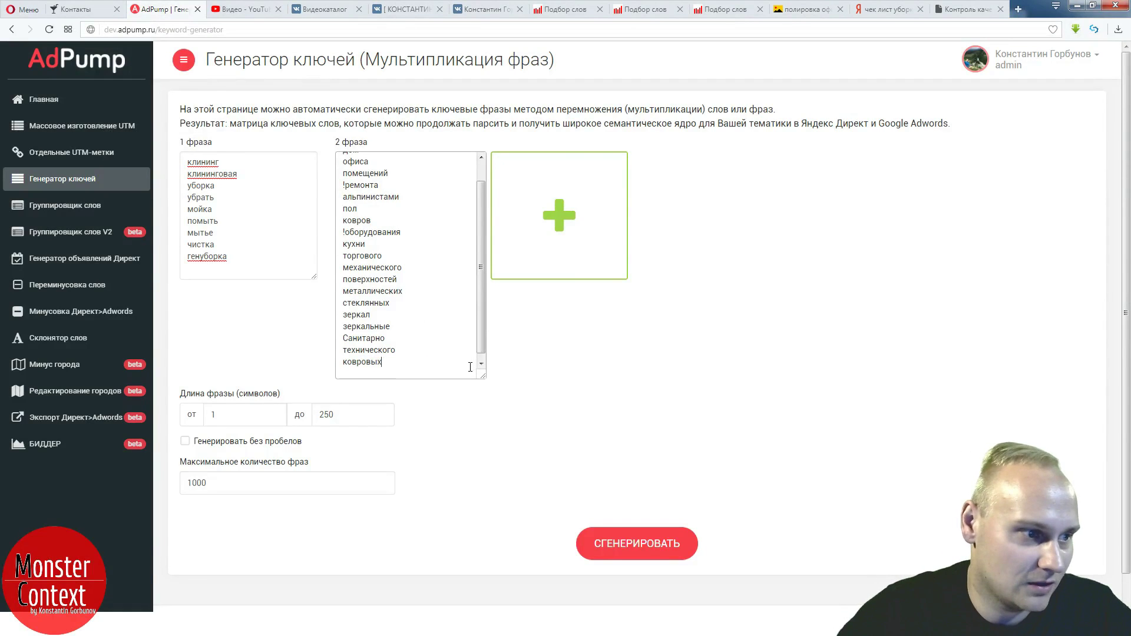
- Add "полировка" from the floor polishing heading of the cleaning requirements page as a new line in AdPump's first phrase list
left_click(967, 9)
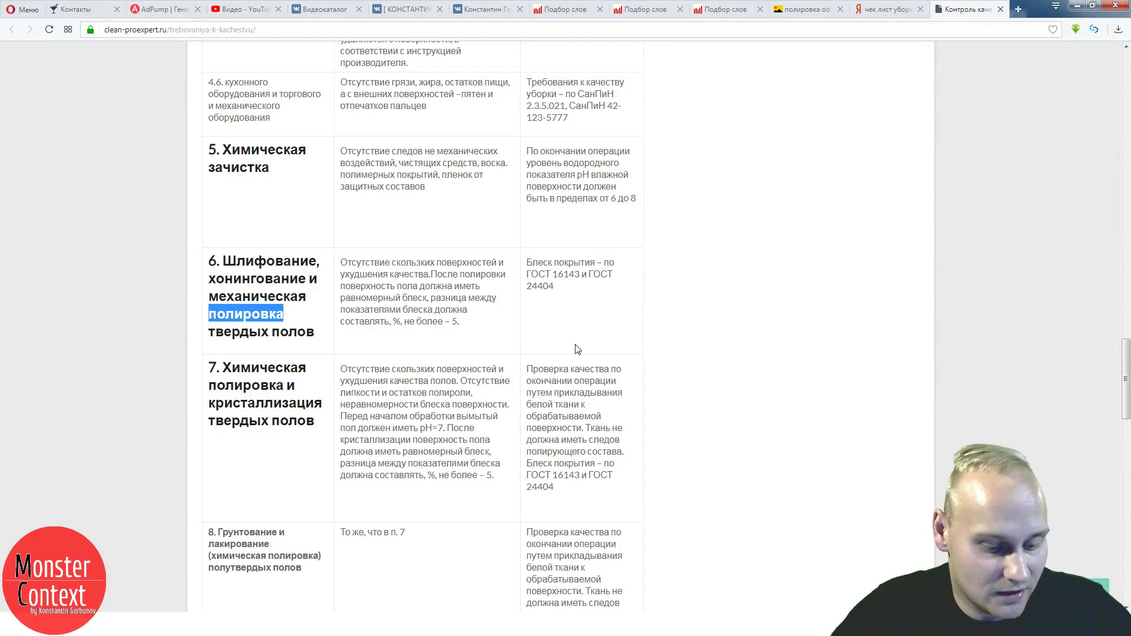
left_click(164, 10)
left_click(244, 269)
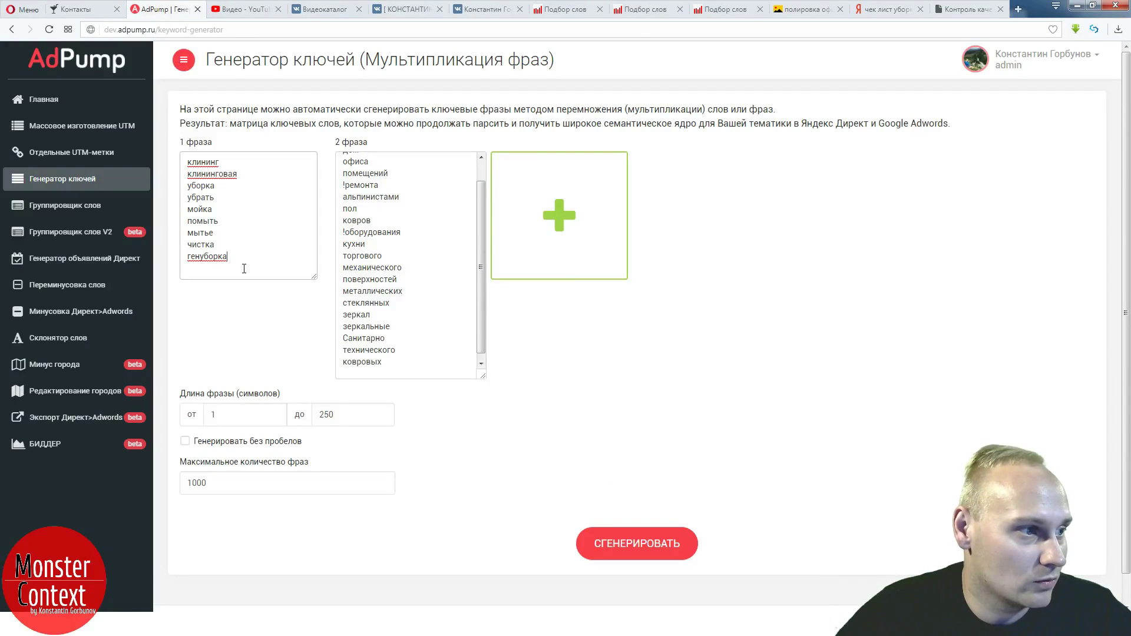
key("Return")
type("полировка")
scroll(385, 183, "up", 1)
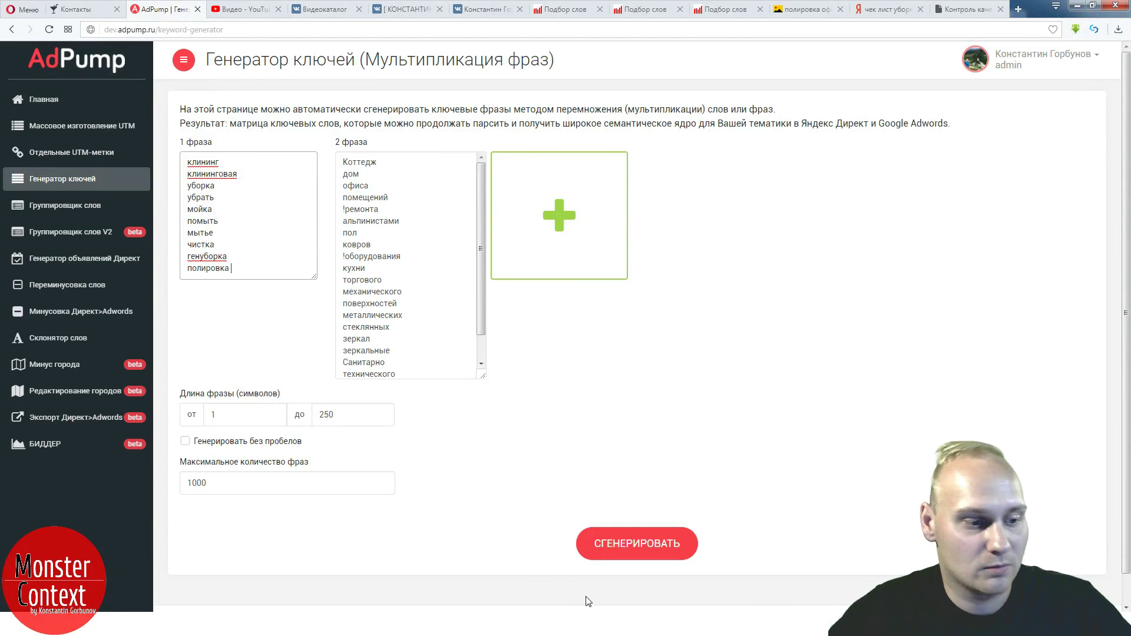
key("alt+Tab")
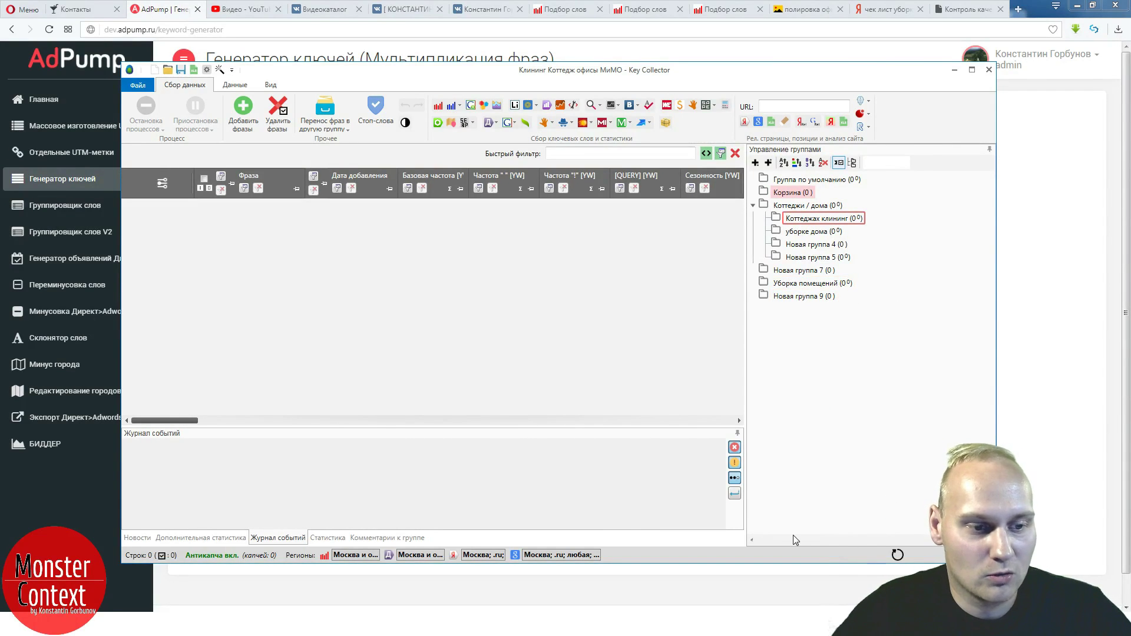
left_click(176, 13)
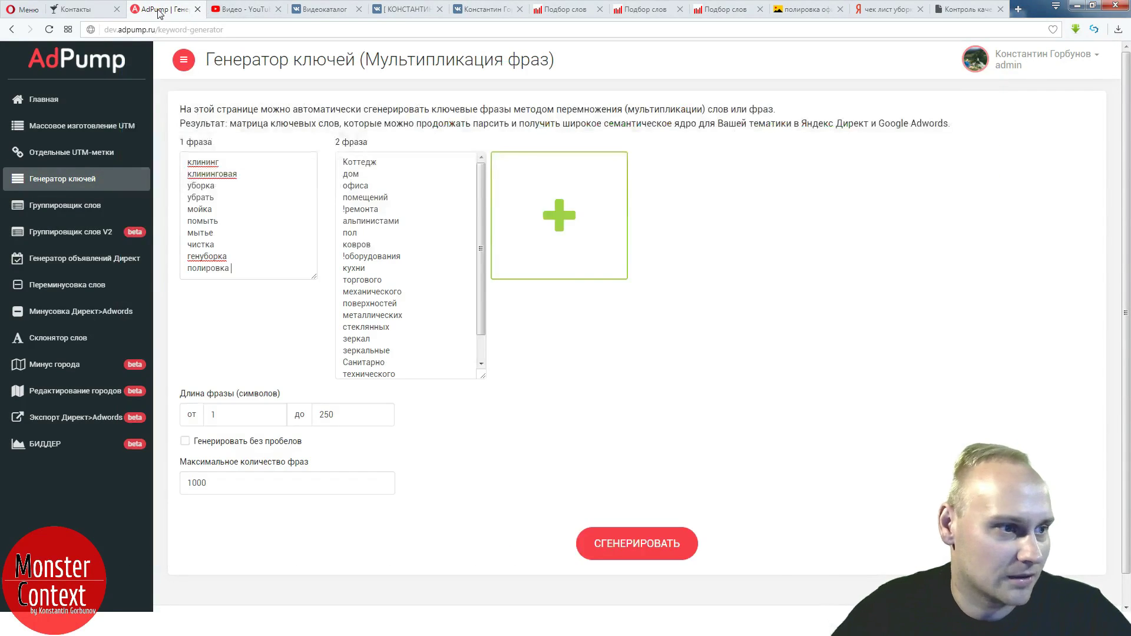
left_click(948, 12)
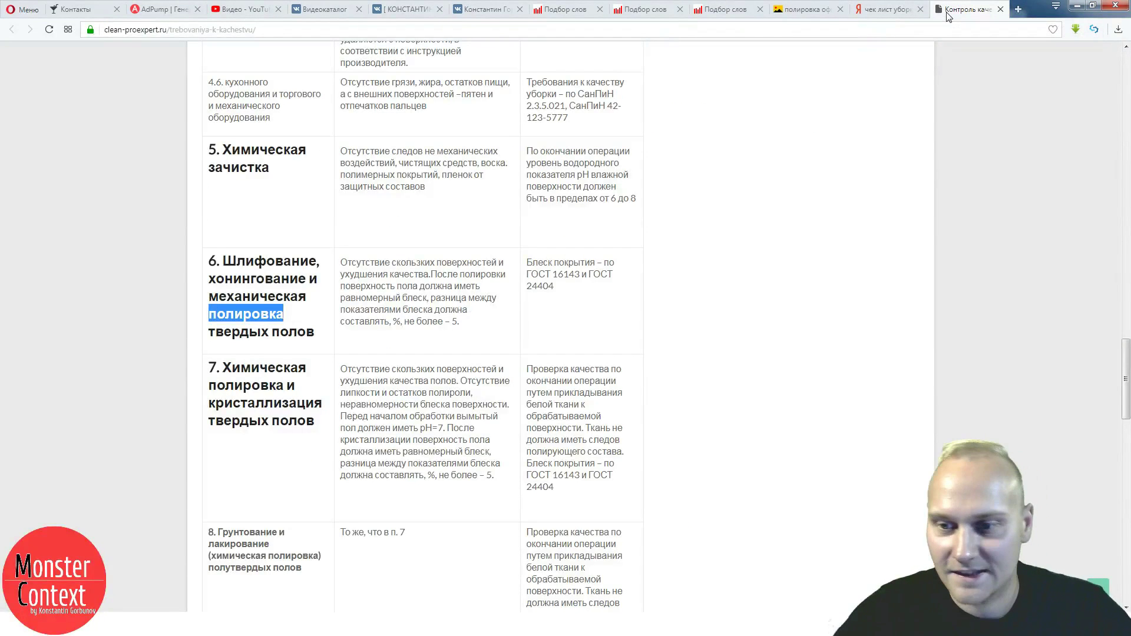
left_click(417, 322)
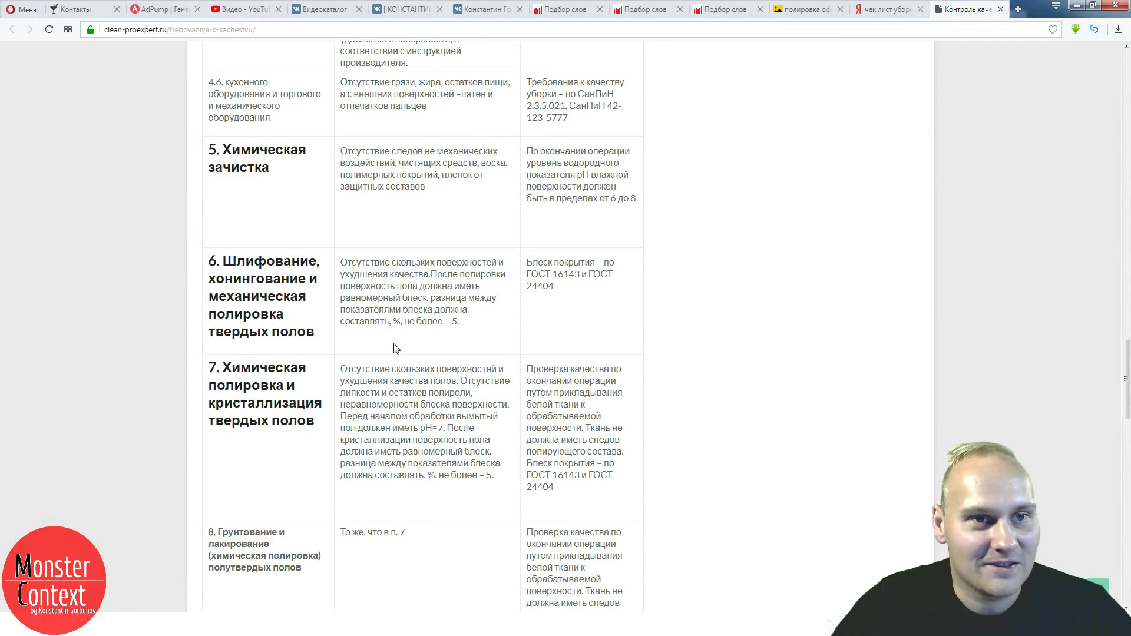
scroll(396, 349, "down", 2)
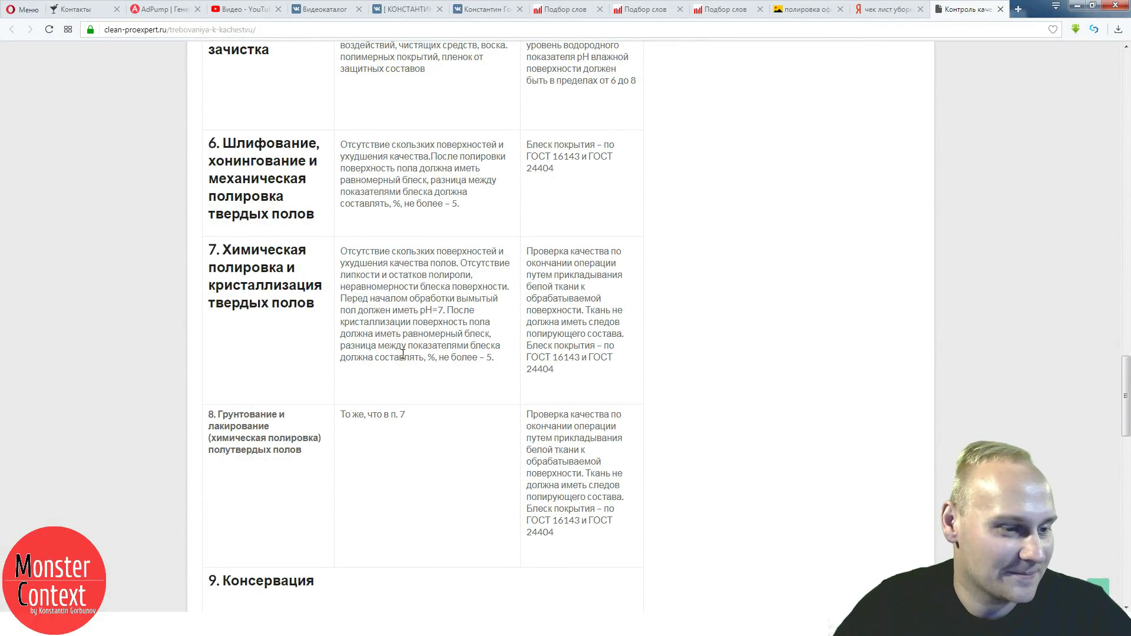
left_click(168, 8)
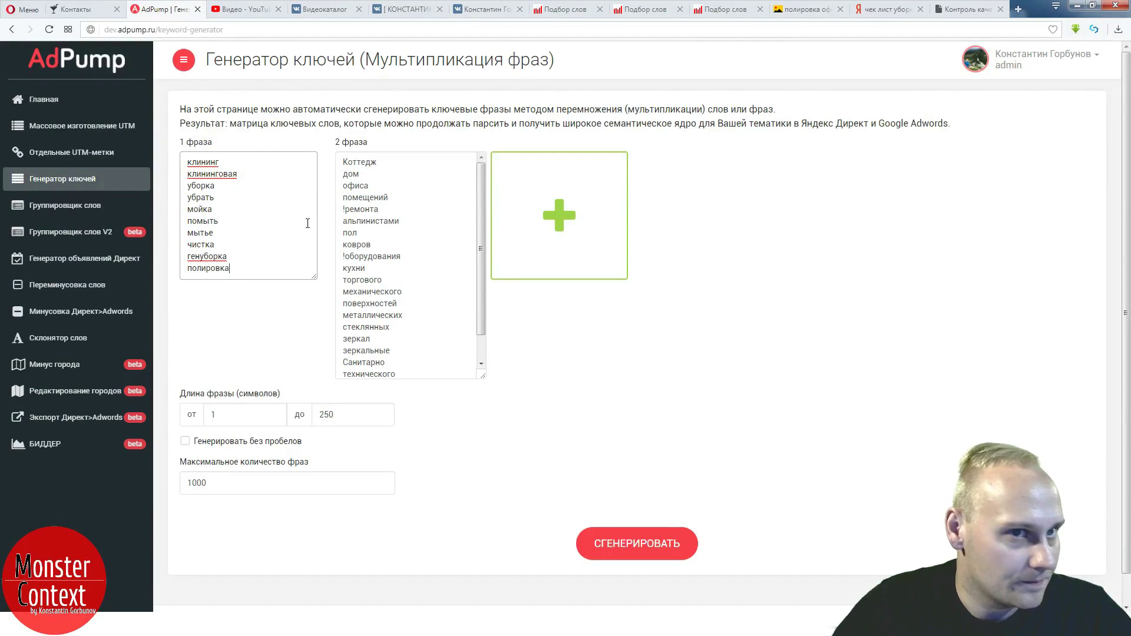
- Copy the word "Шлифование" from the heading of item 6 on the cleaning quality requirements page
left_click(967, 10)
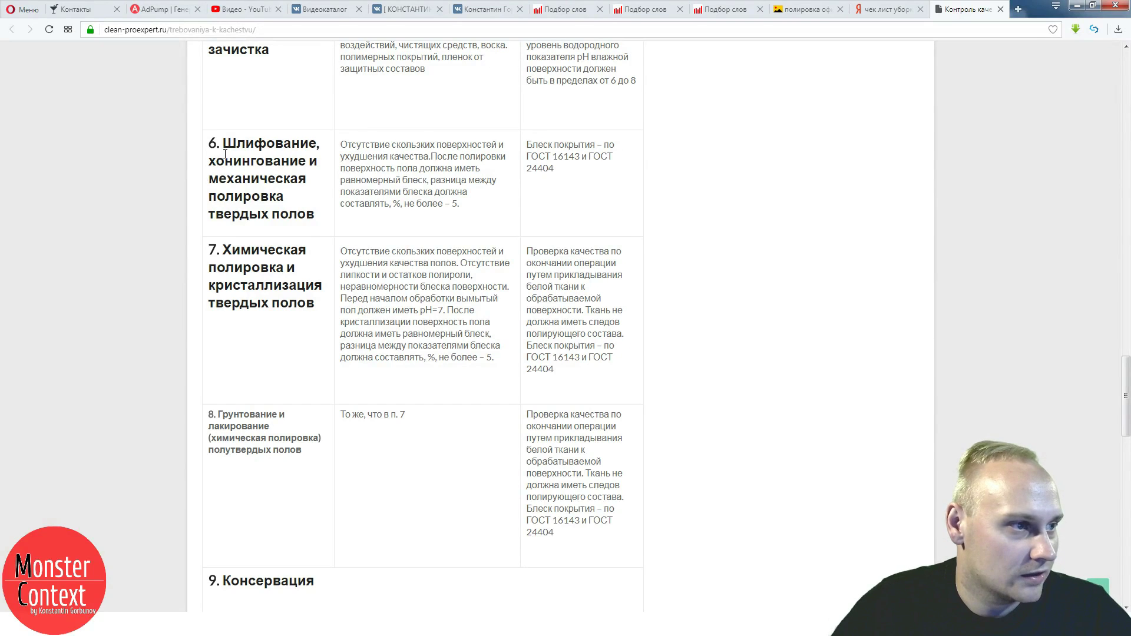
left_click_drag(224, 143, 318, 144)
key("ctrl+c")
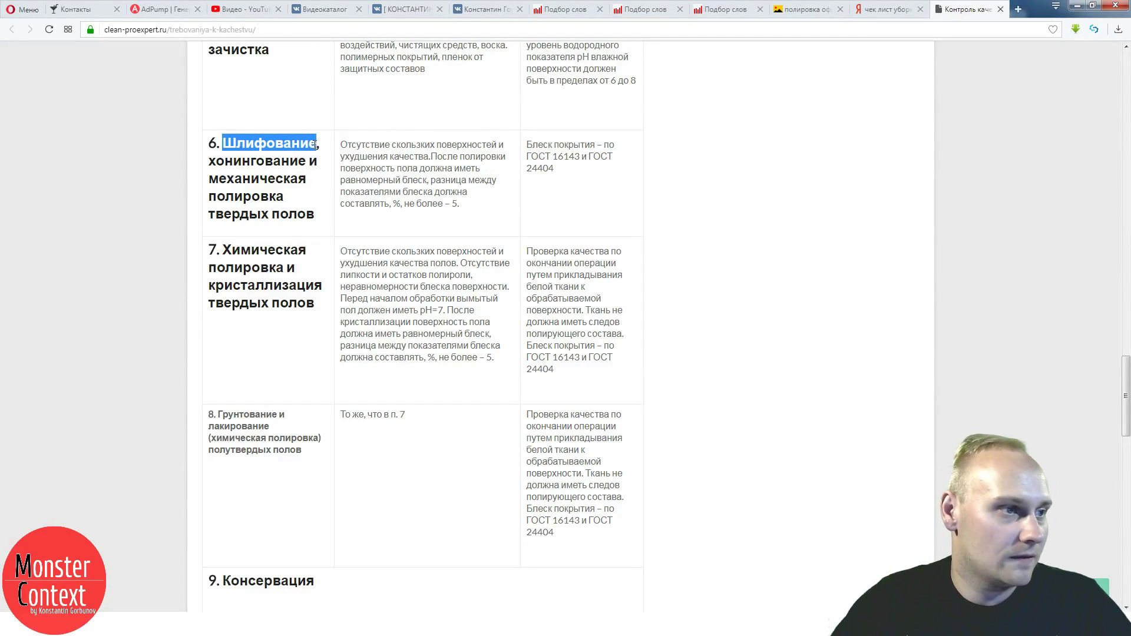
- Add "полировать", "Шлифование" and "Шлифовать" on separate lines at the end of AdPump's first phrase list
left_click(162, 8)
key("Return")
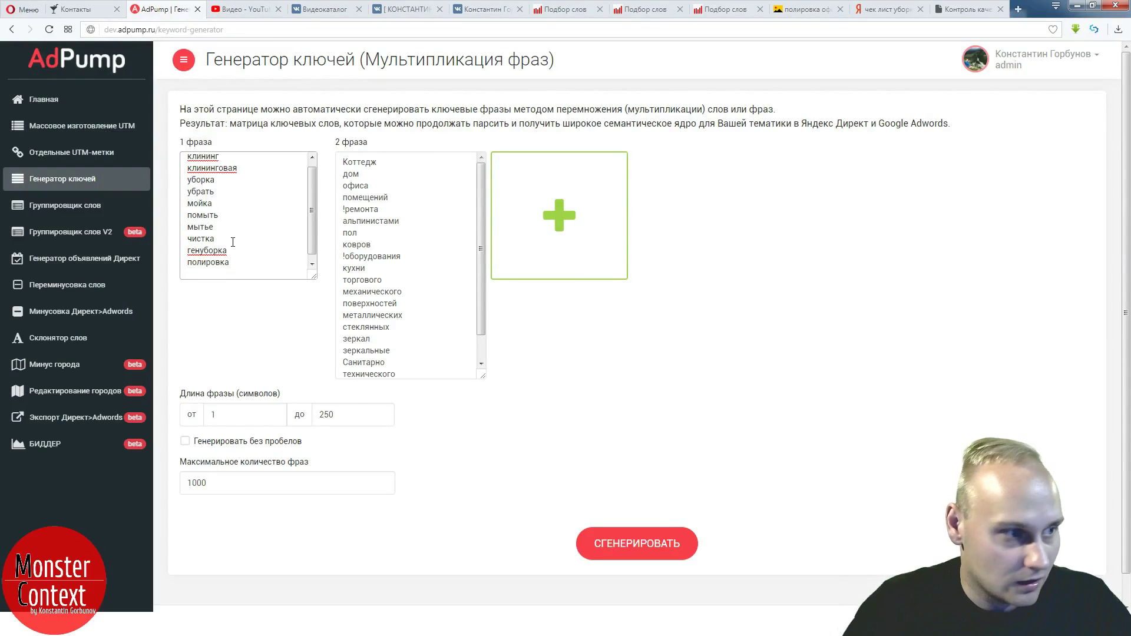
type("полировать")
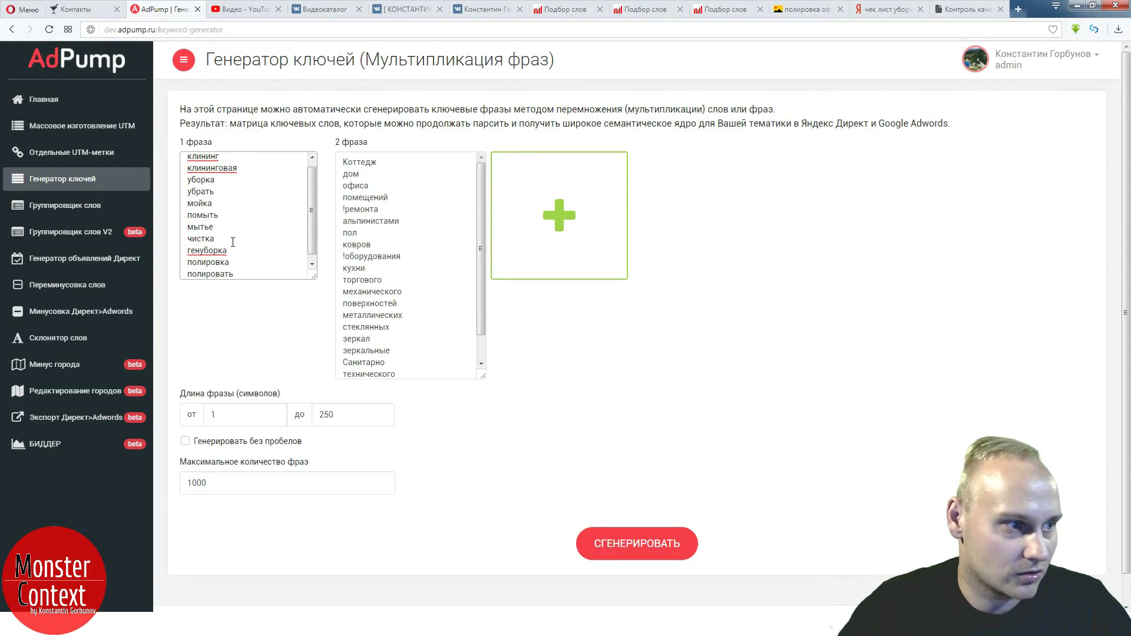
key("Return")
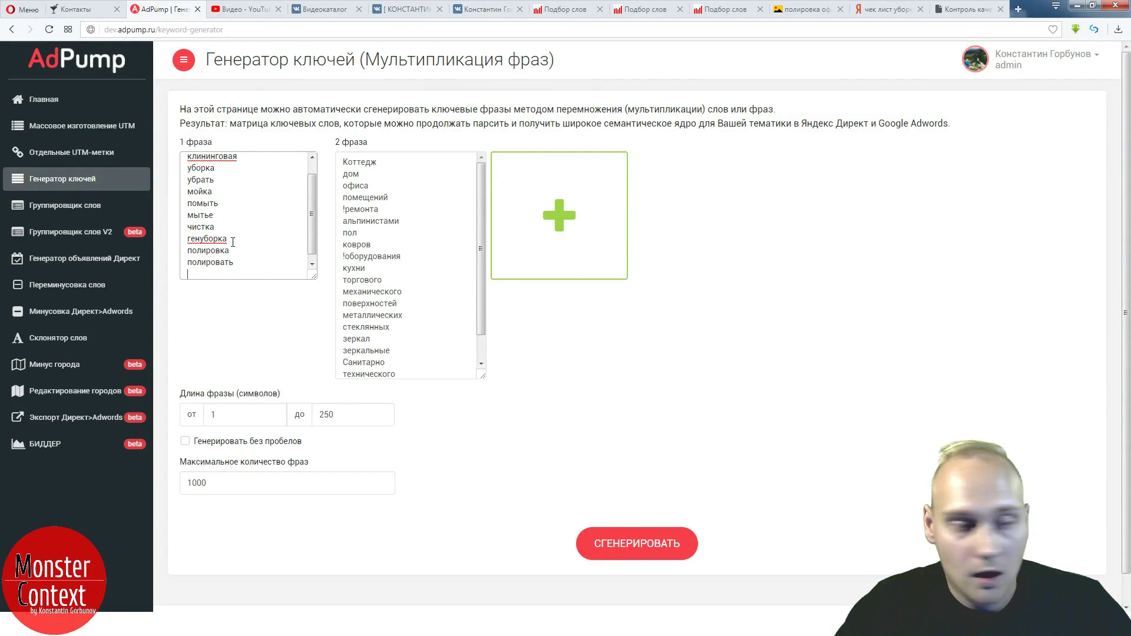
key("ctrl+v")
key("Return")
key("ctrl+v")
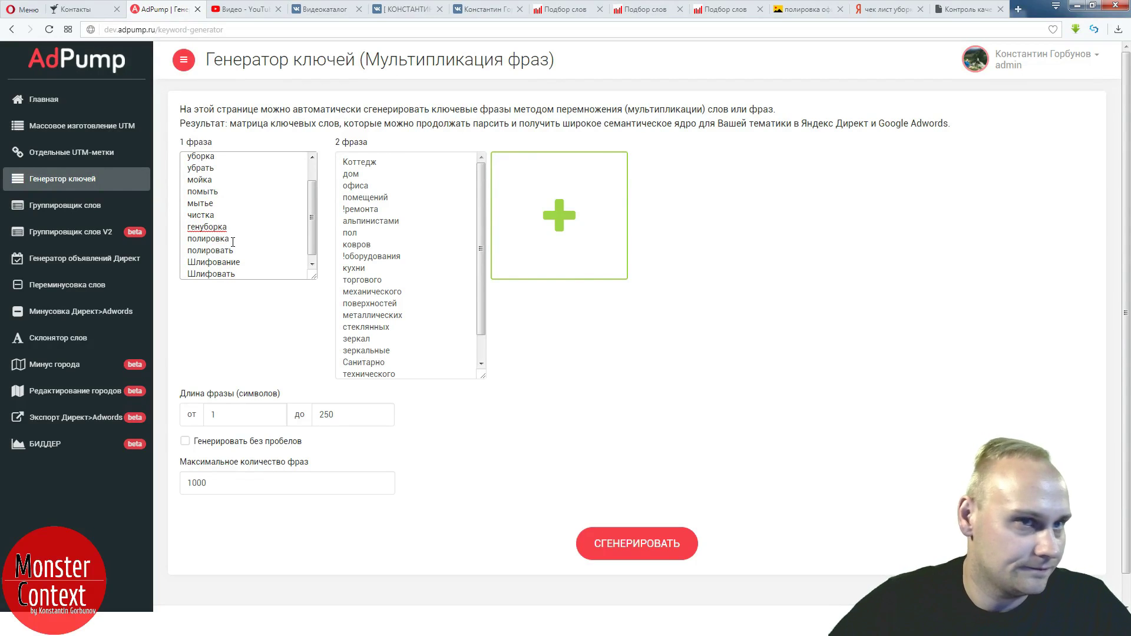
- Examine items 7 to 11 of the cleaning requirements table for further service words, including the heading on applying protective compounds
left_click(966, 9)
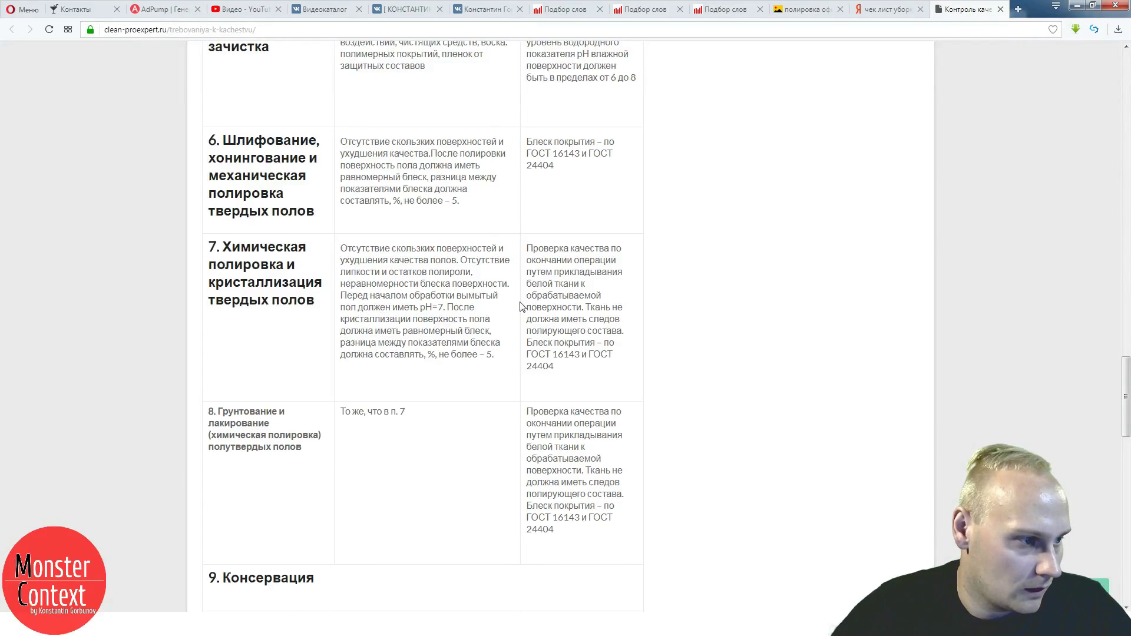
scroll(521, 307, "down", 2)
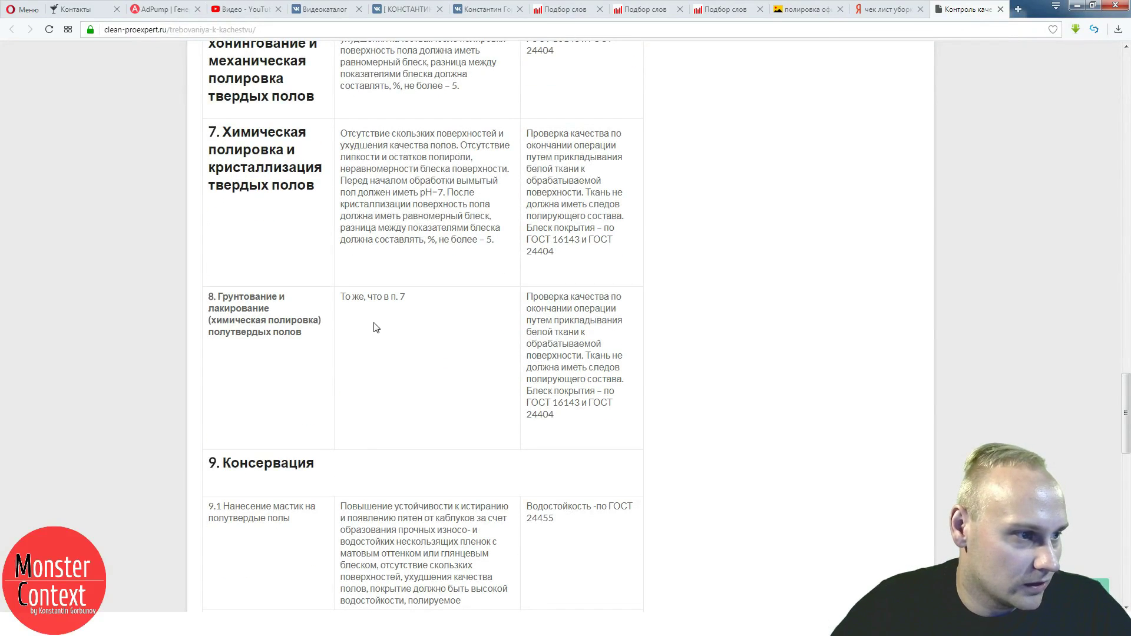
scroll(377, 325, "down", 4)
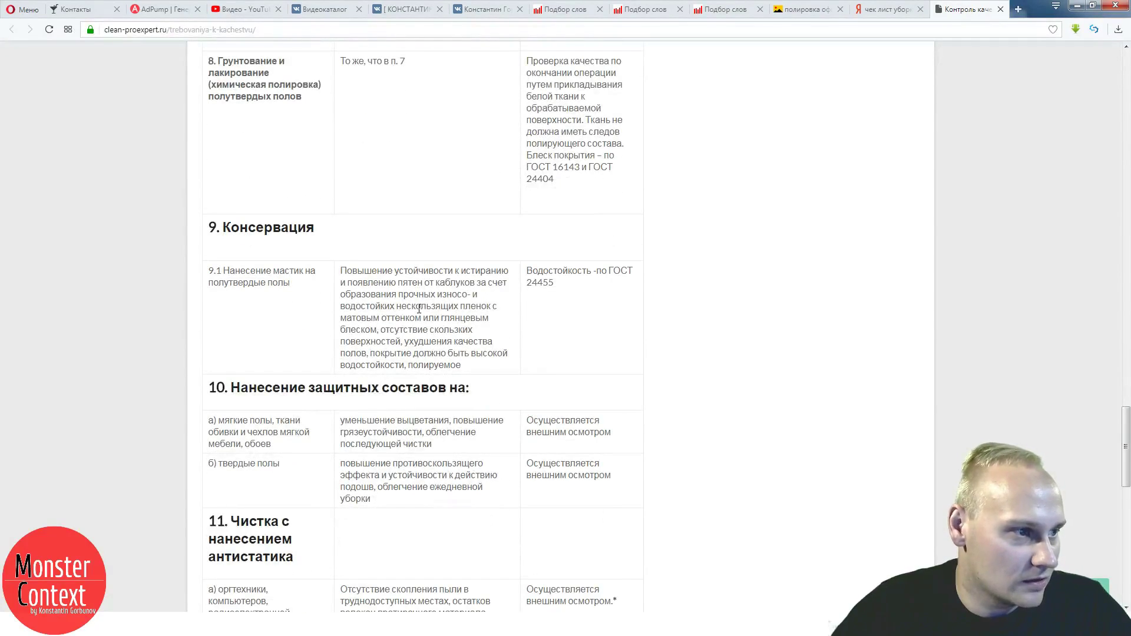
scroll(419, 309, "down", 4)
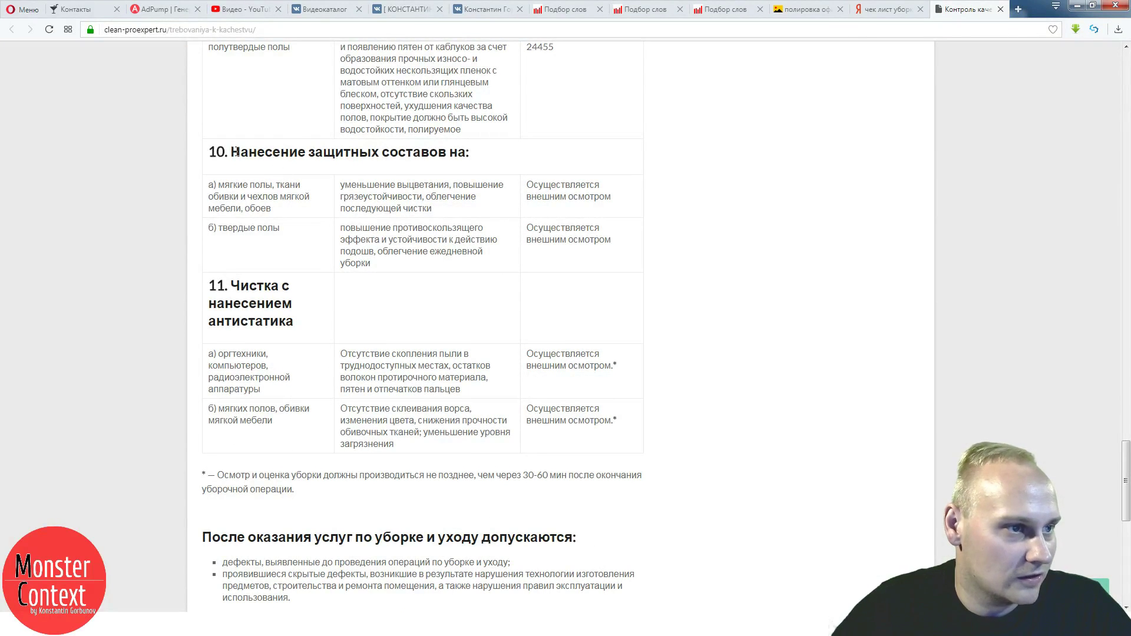
left_click_drag(232, 152, 447, 153)
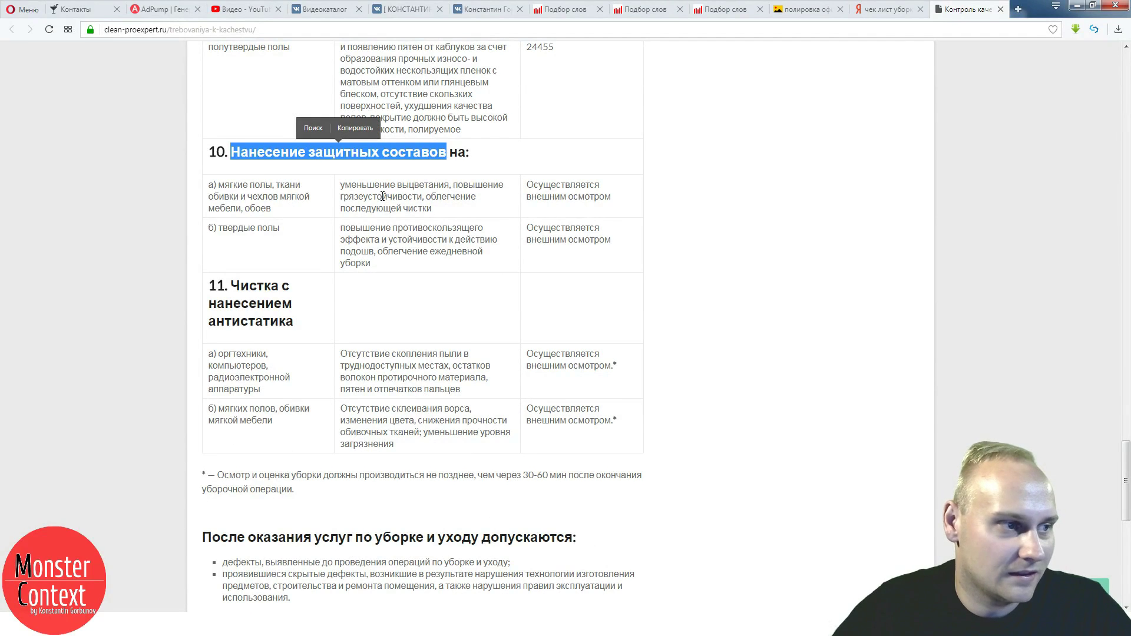
left_click(379, 246)
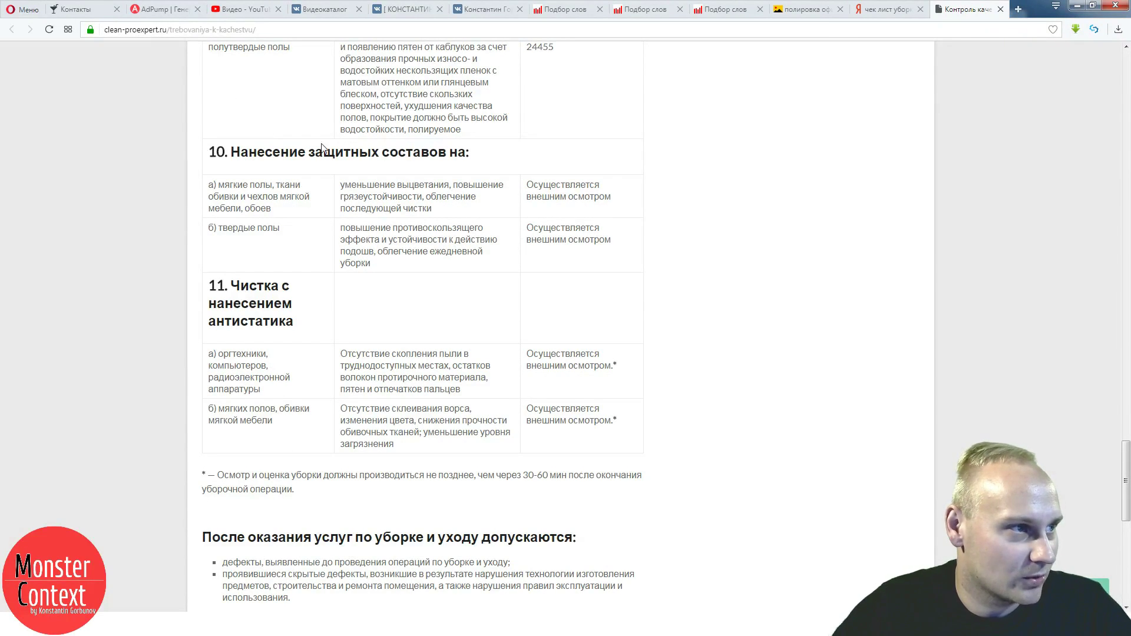
scroll(405, 223, "up", 5)
scroll(405, 222, "down", 3)
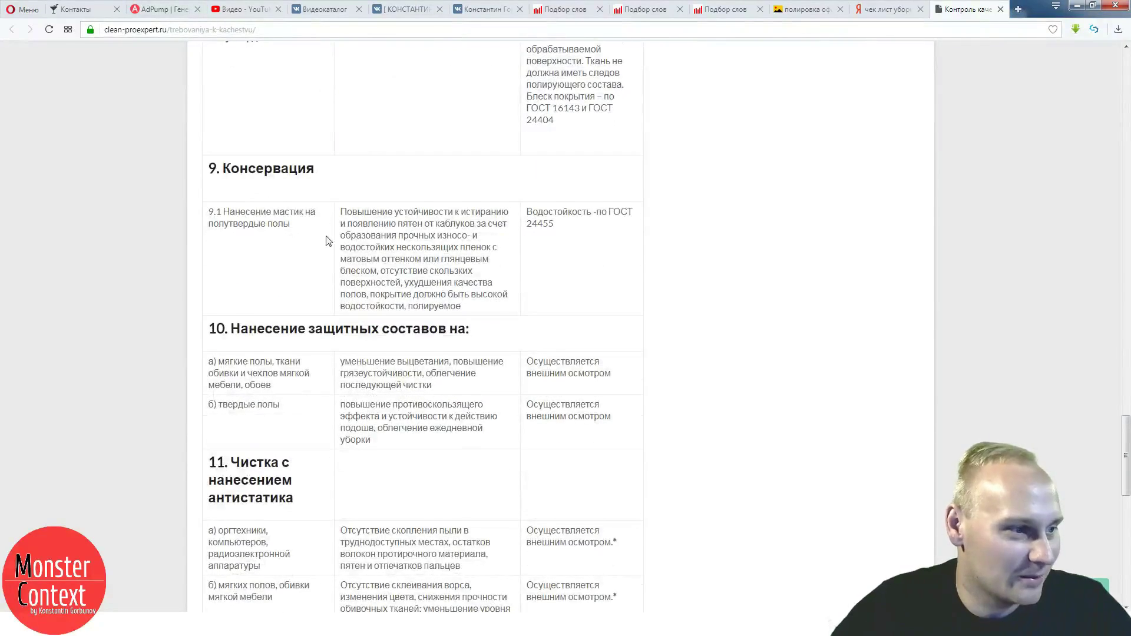
scroll(292, 242, "down", 2)
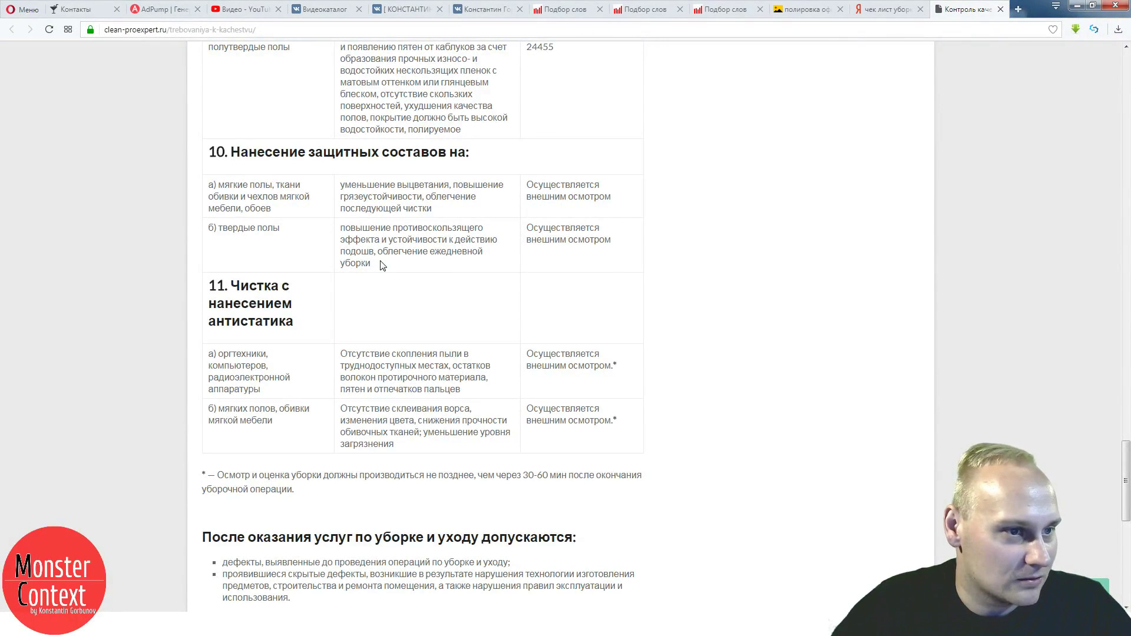
scroll(380, 265, "down", 1)
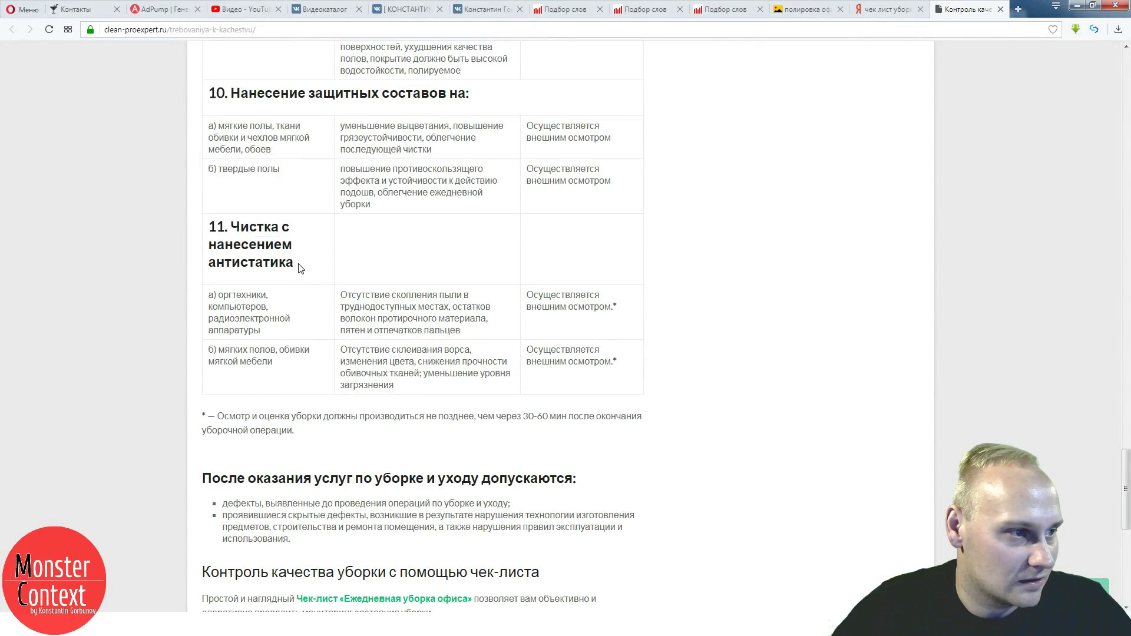
- Copy "Чистка с нанесением антистатика" from the item 11 heading and search Yandex Images for it
mouse_move(306, 266)
left_mouse_down()
mouse_move(209, 263)
mouse_move(233, 226)
mouse_move(310, 265)
left_mouse_up()
key("ctrl+c")
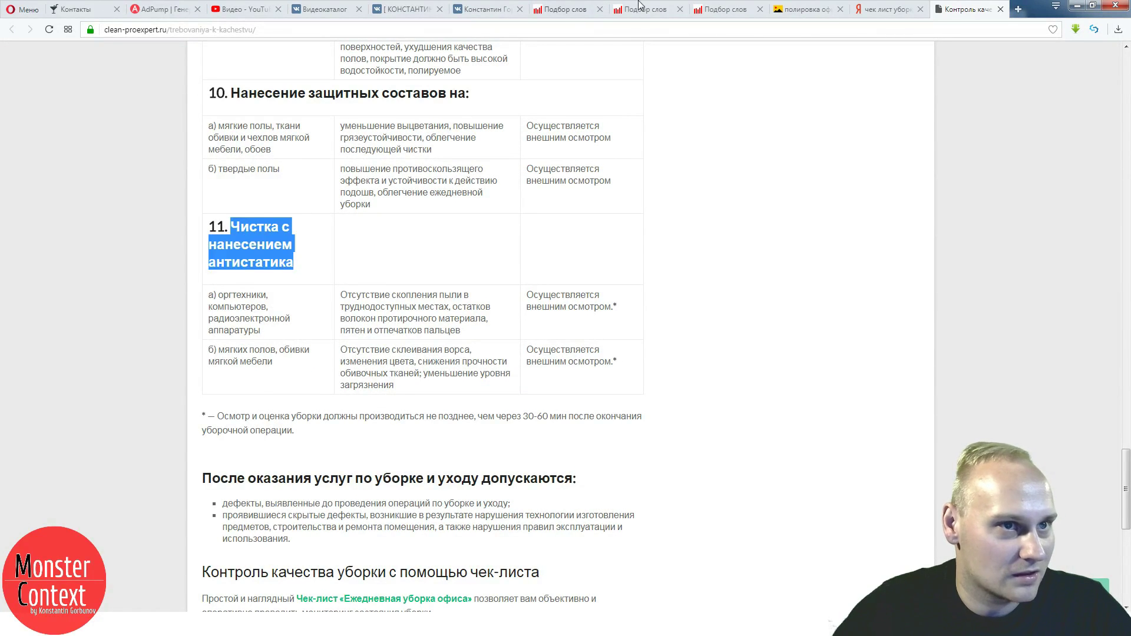
left_click(807, 9)
triple_click(299, 55)
key("ctrl+v")
key("Return")
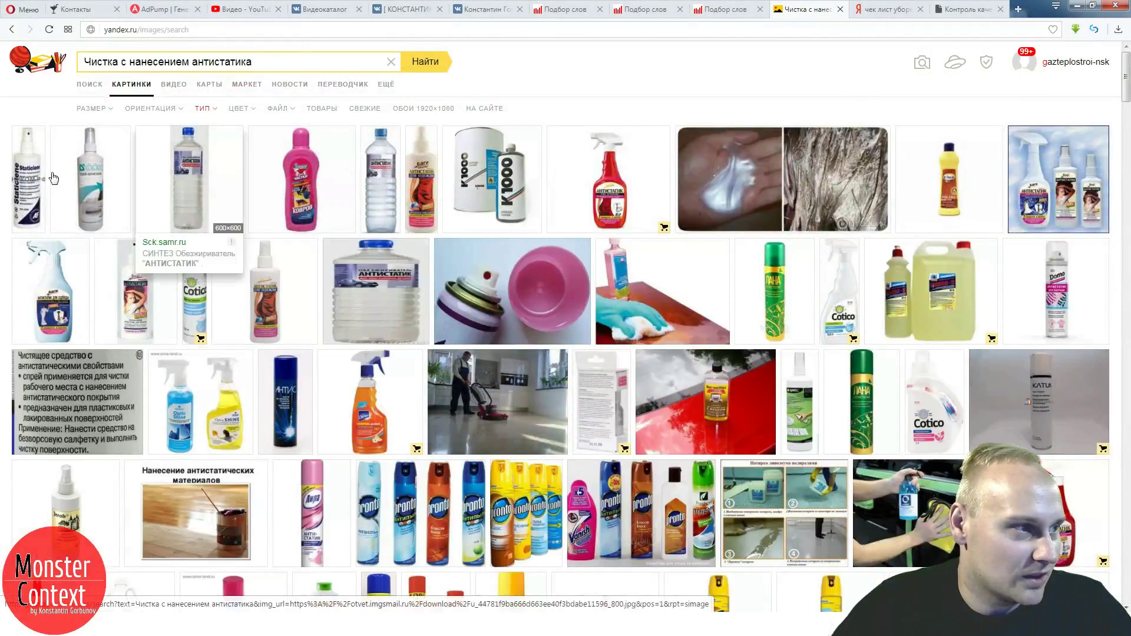
- Browse the enlarged antistatic product images from the bottled degreaser onward, and close the image viewer
left_click(184, 172)
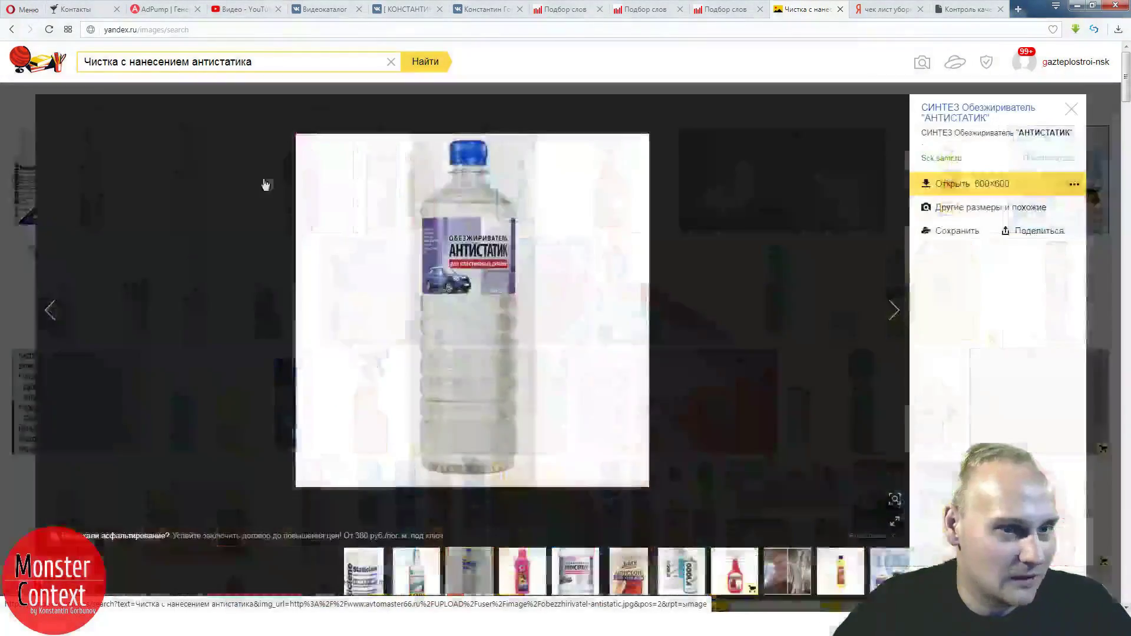
left_click(886, 310)
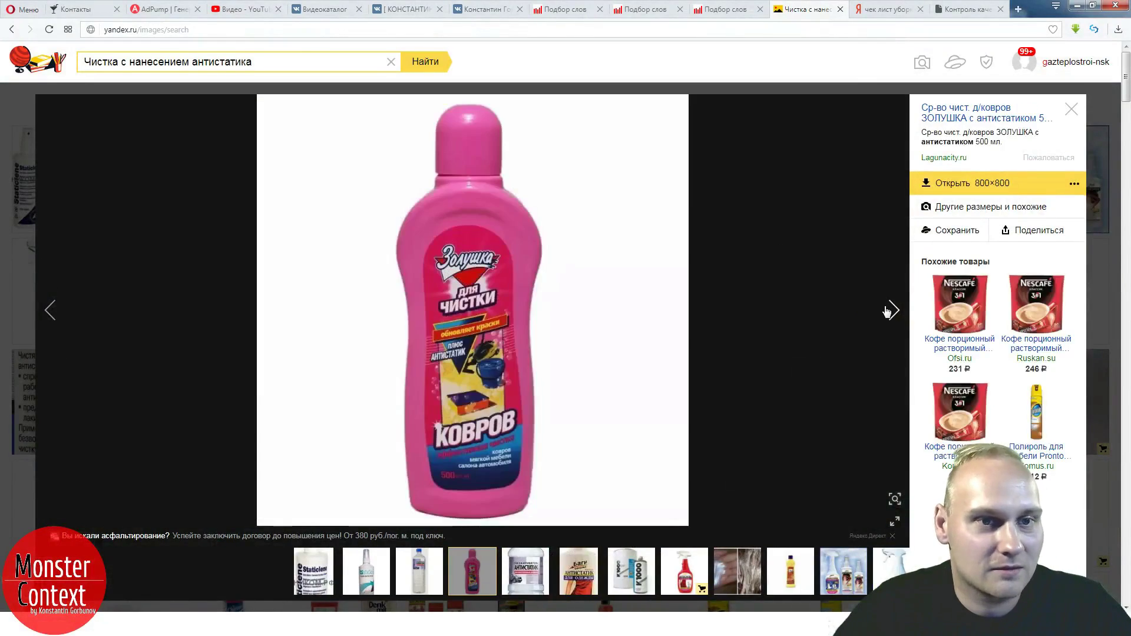
left_click(887, 311)
left_click(886, 310)
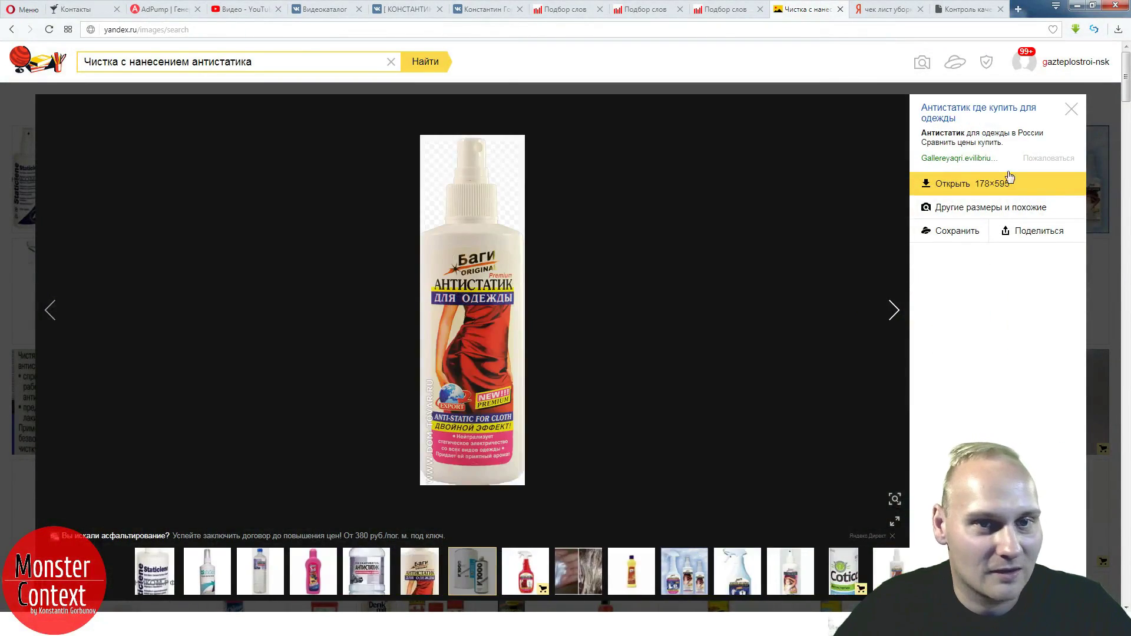
key("Right")
left_click(1071, 109)
- Review the rest of the cleaning requirements page down to the daily office cleaning checklist, and go back up through the table
left_click(958, 13)
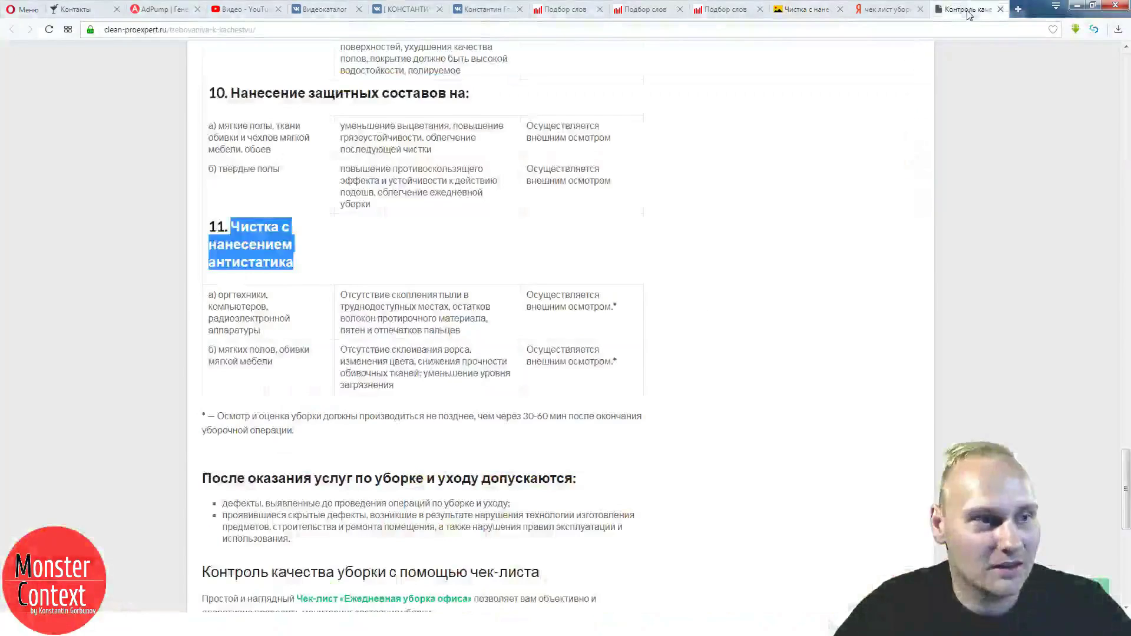
left_click(430, 233)
scroll(392, 257, "down", 4)
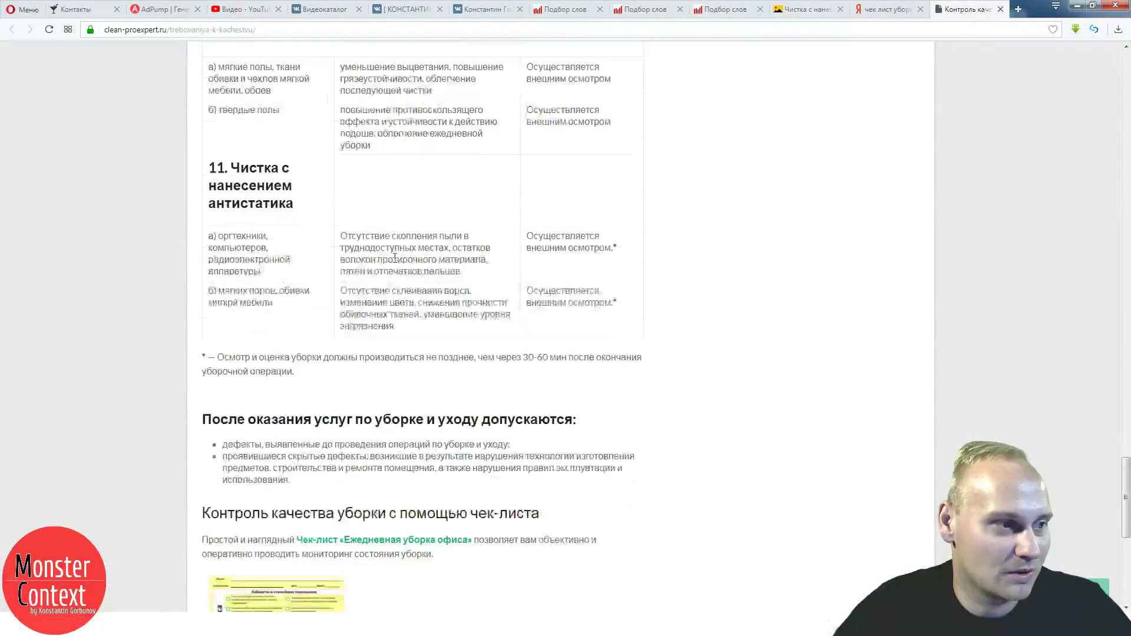
scroll(395, 257, "down", 3)
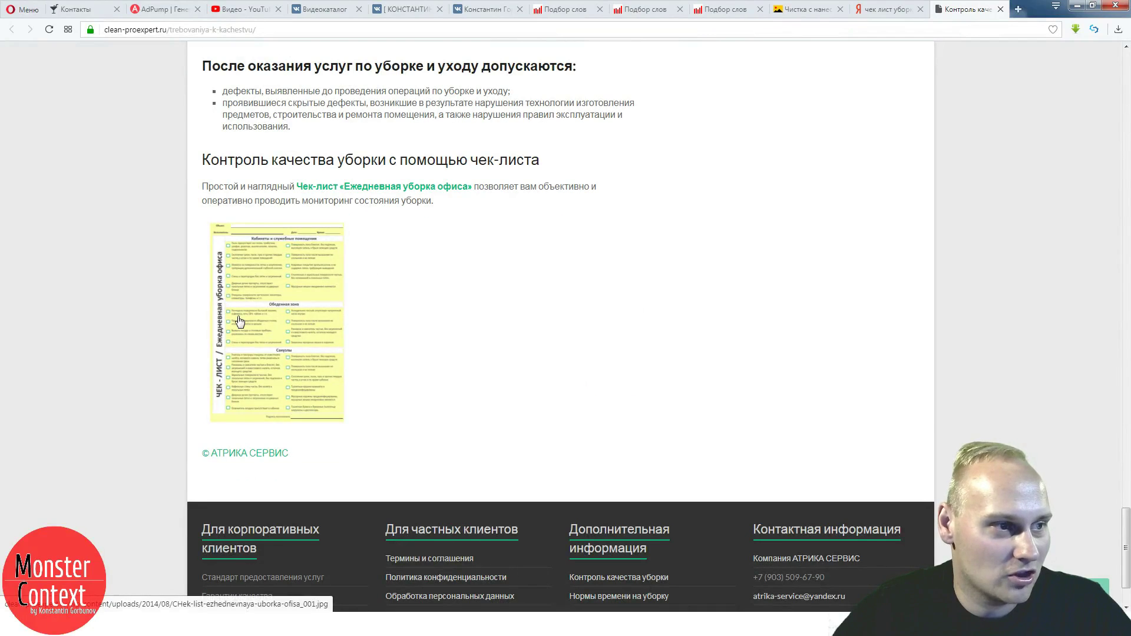
scroll(430, 361, "up", 3)
scroll(428, 362, "up", 2)
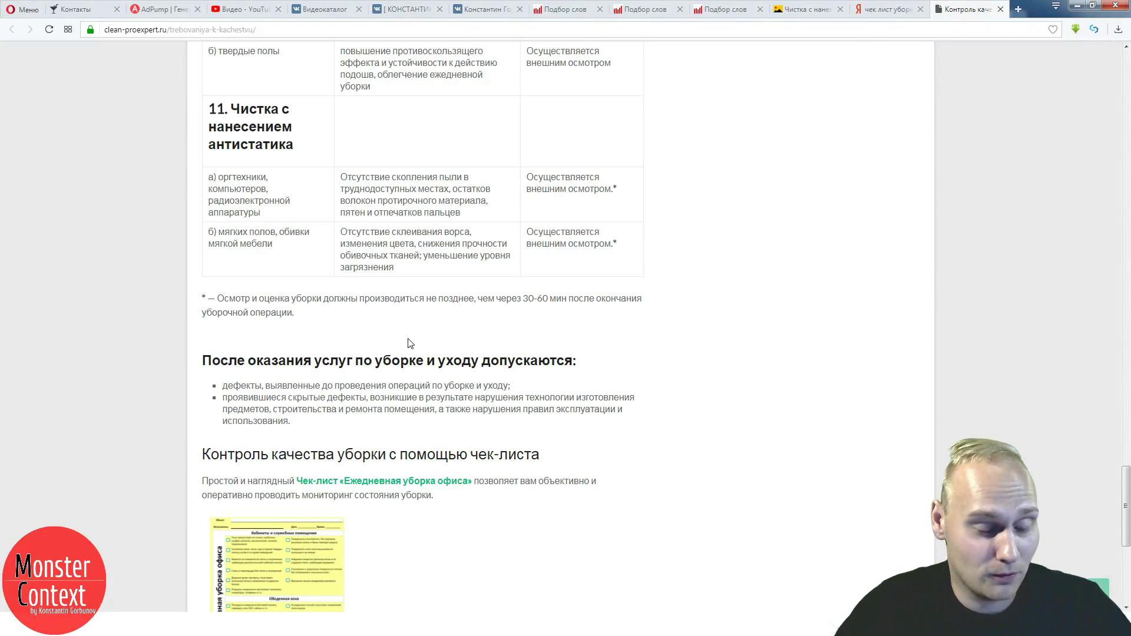
key("alt+Tab")
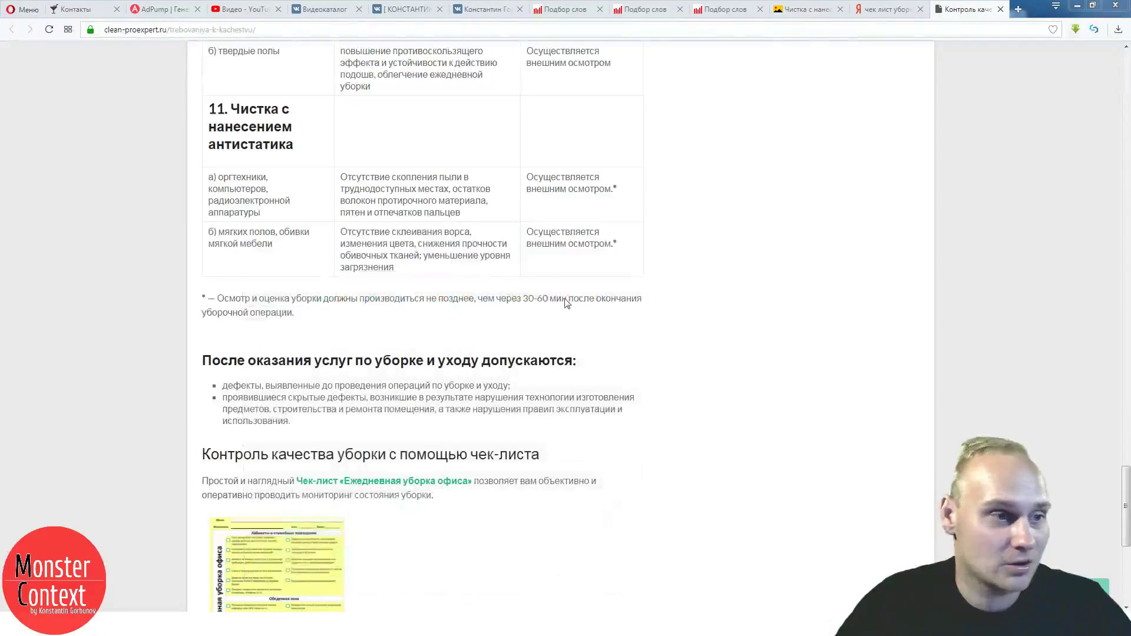
scroll(485, 336, "up", 5)
scroll(483, 339, "up", 15)
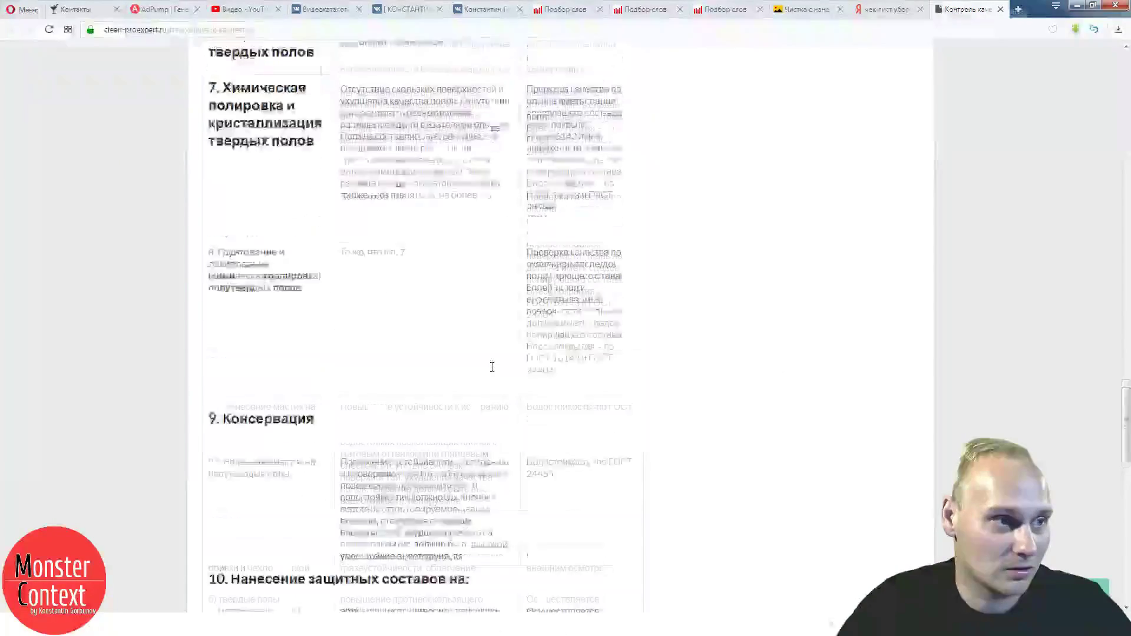
- Check the keyword generator's two phrase lists against the word "клининговым" in the cleaning requirements page heading
scroll(471, 389, "up", 15)
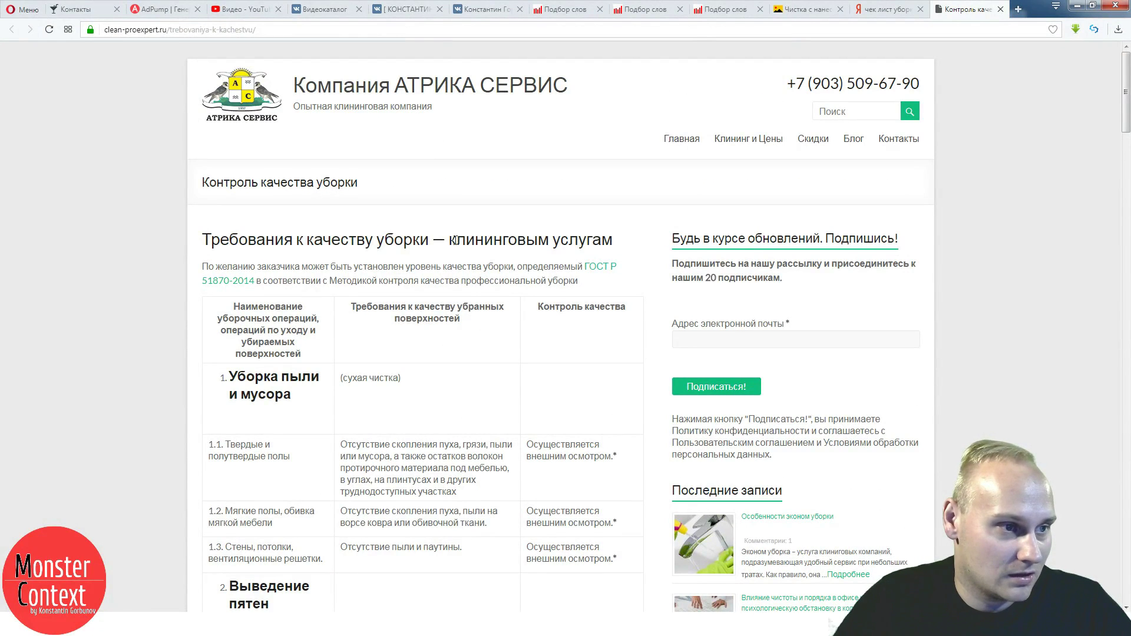
left_click_drag(450, 239, 549, 238)
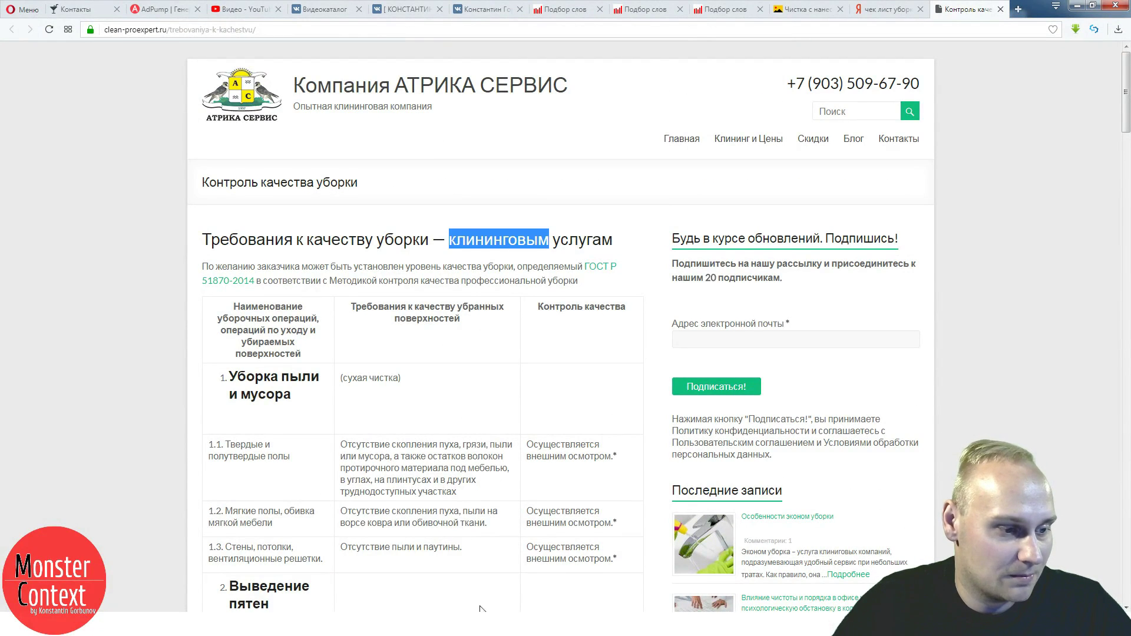
left_click(165, 9)
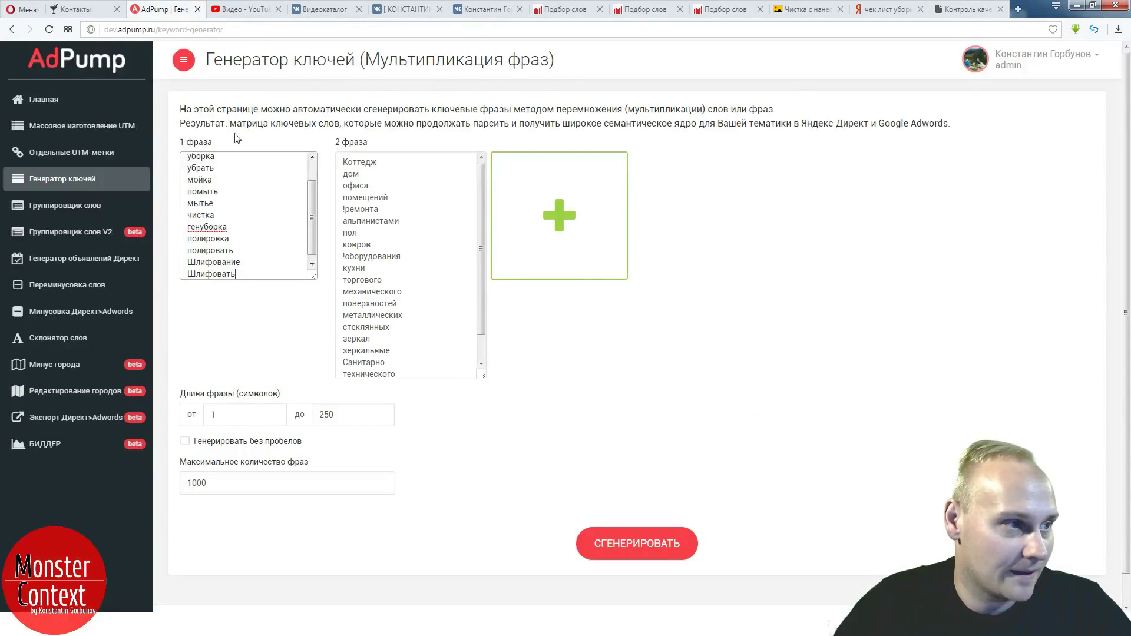
scroll(270, 181, "up", 2)
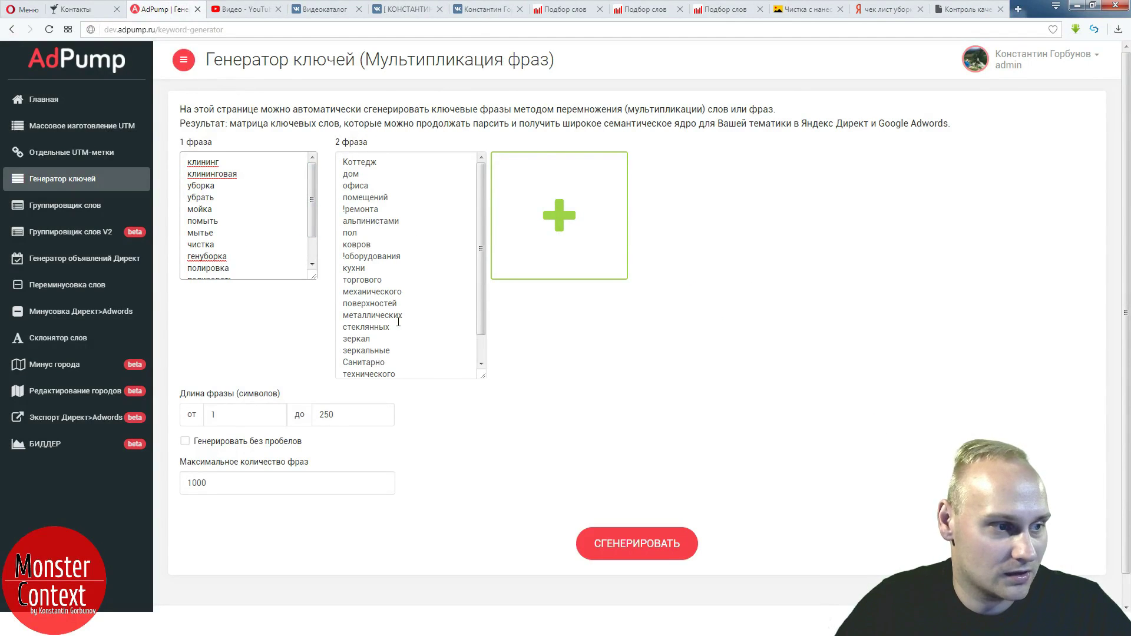
scroll(398, 321, "down", 2)
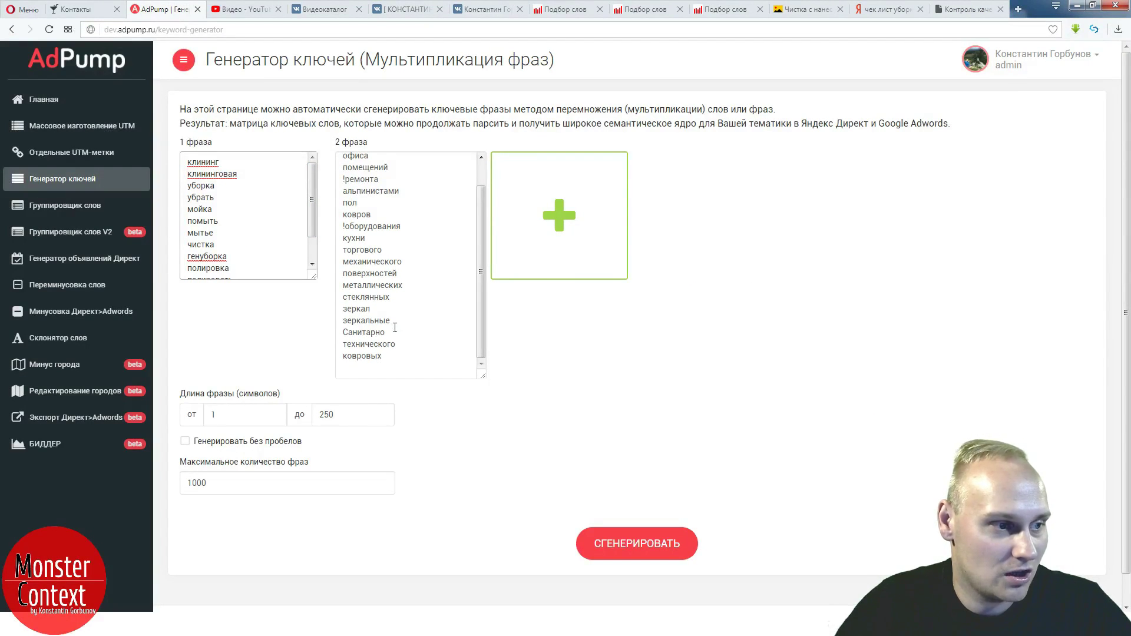
- Copy "Санитарно" from the second phrase list and look up its query statistics in Yandex Wordstat
double_click(358, 332)
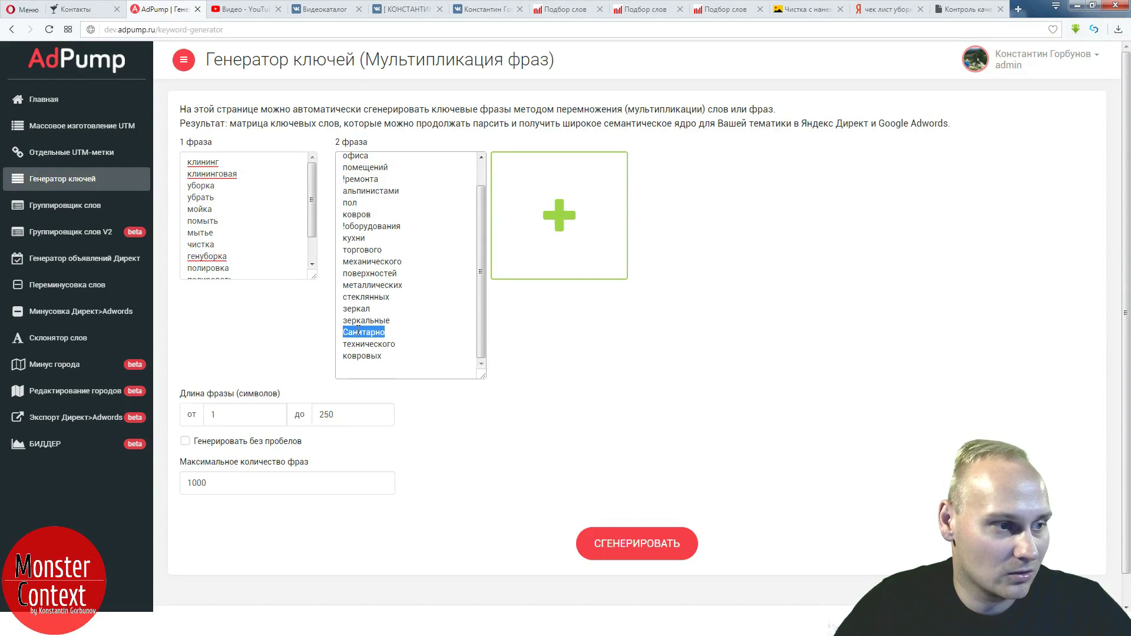
left_click(397, 334)
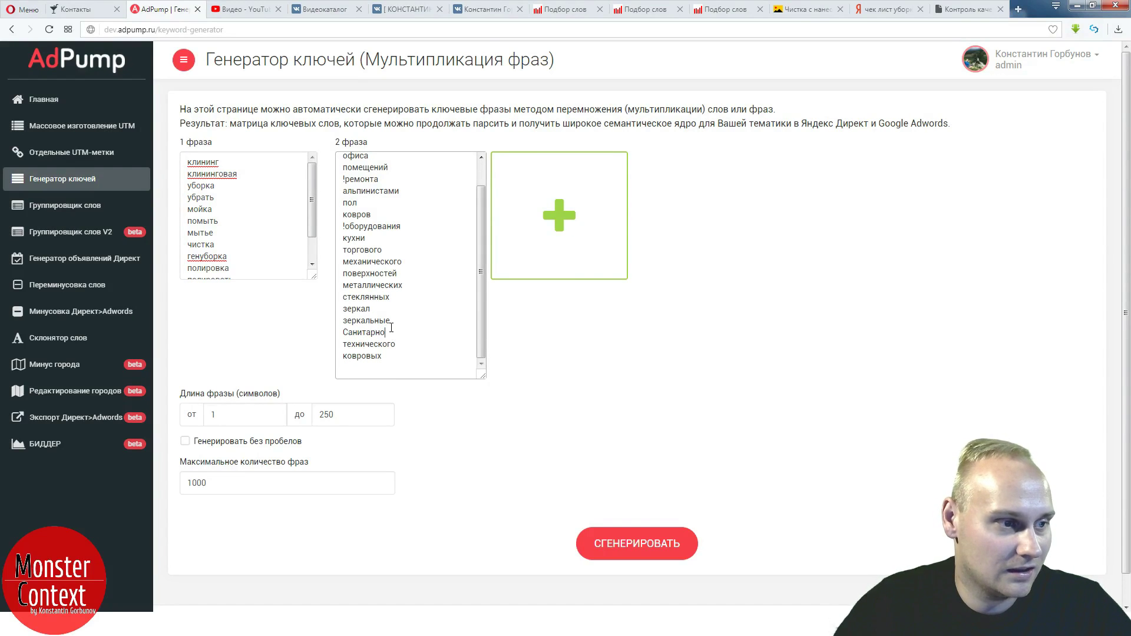
double_click(345, 333)
key("ctrl+c")
left_click(807, 9)
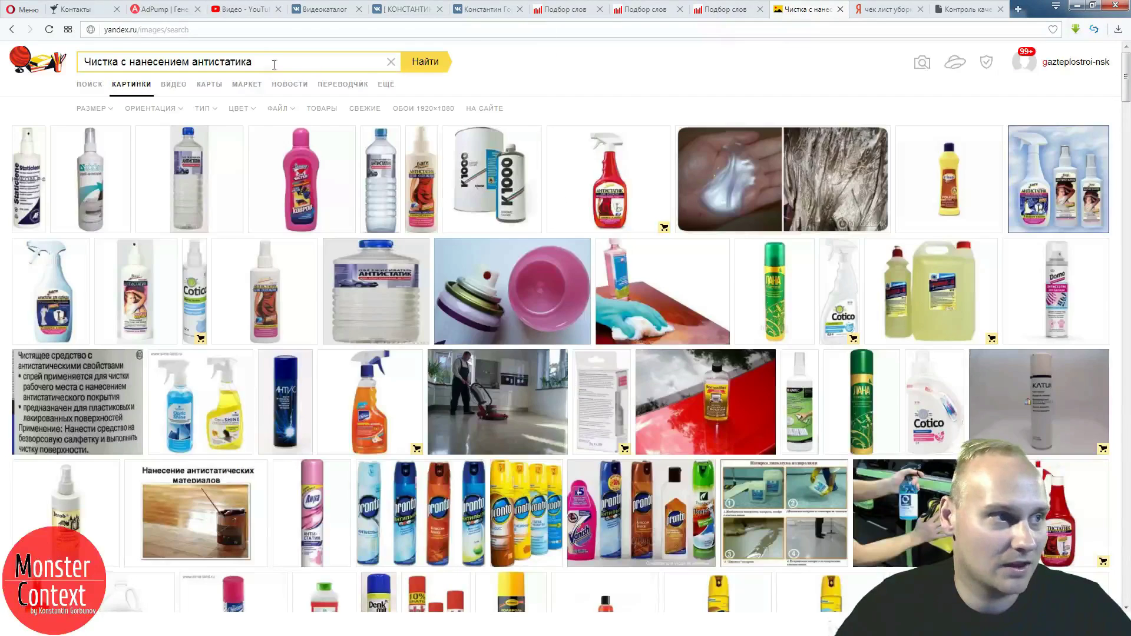
left_click(719, 9)
double_click(286, 72)
key("ctrl+v")
key("Return")
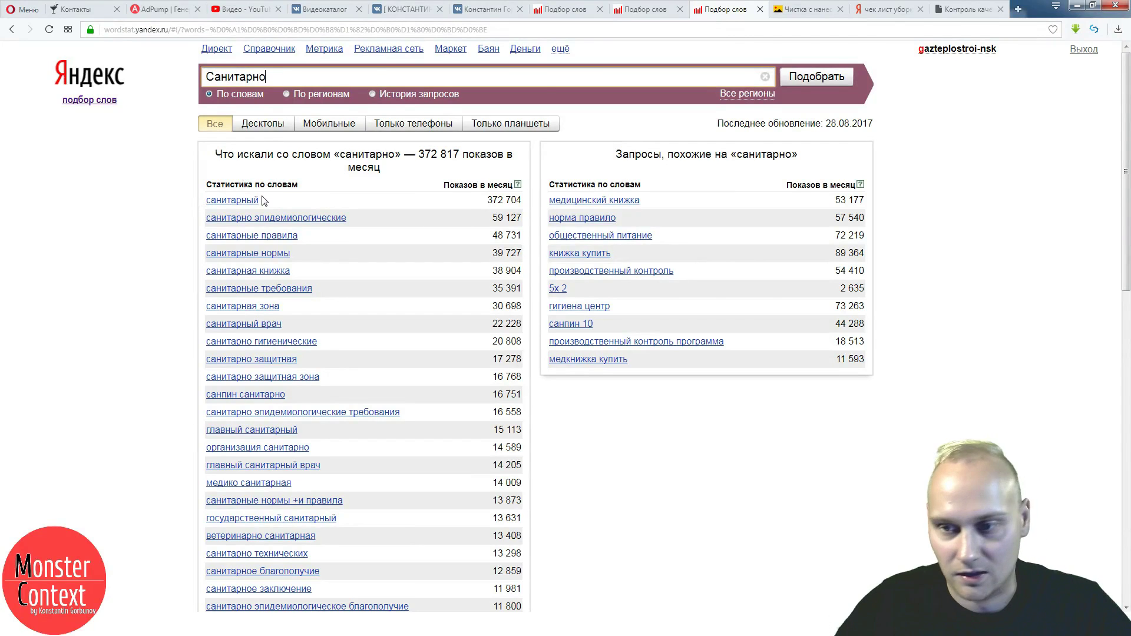
left_click(946, 10)
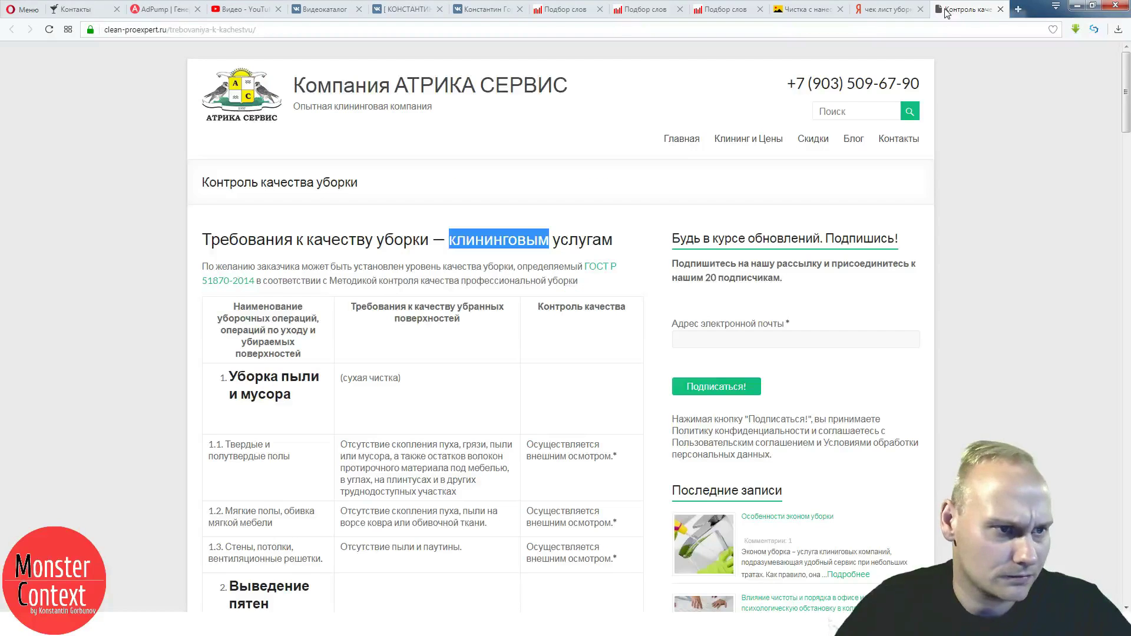
left_click(615, 223)
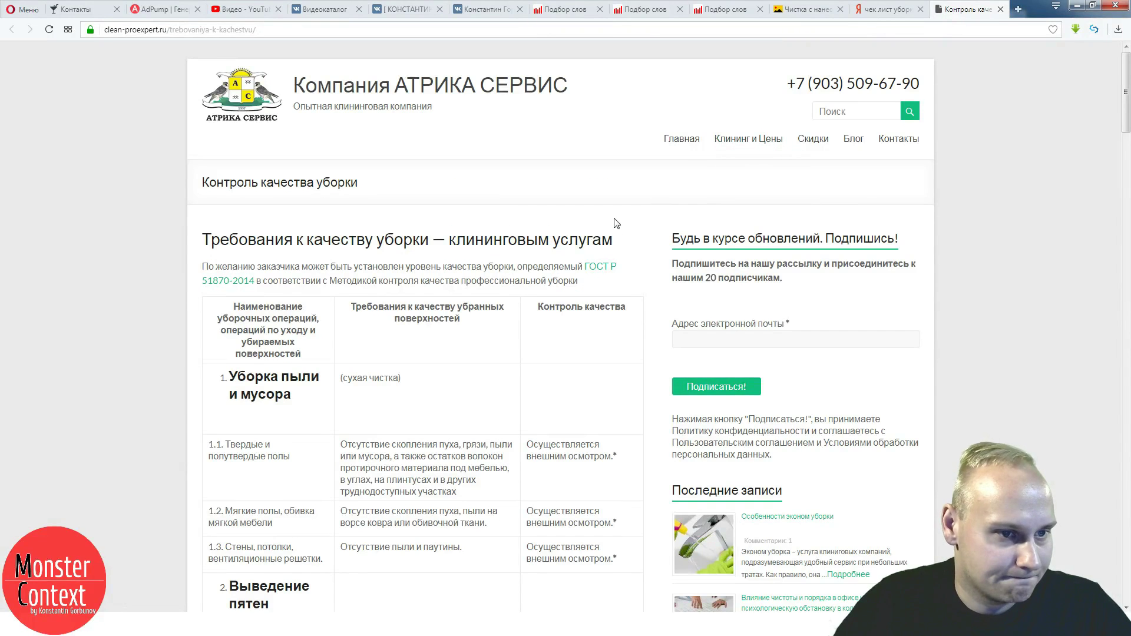
scroll(615, 223, "down", 5)
scroll(615, 222, "up", 5)
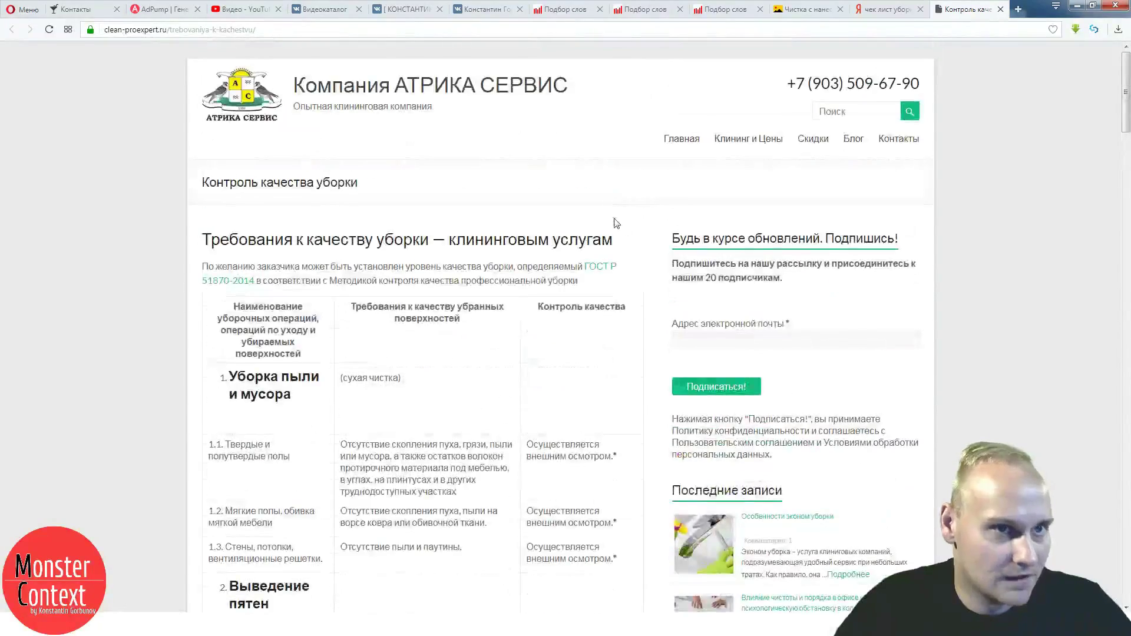
left_click(823, 13)
left_click(963, 10)
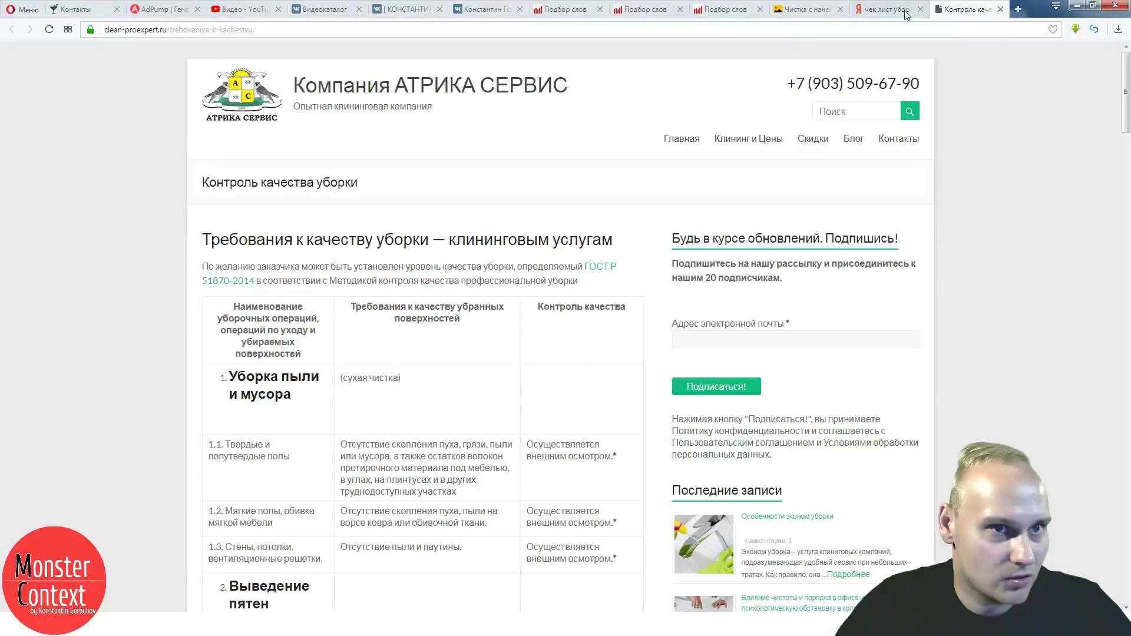
- Change the Yandex checklist search to "услуги уборки офиса" and open the RusCleaning.ru office cleaning result in a new tab
left_click(892, 9)
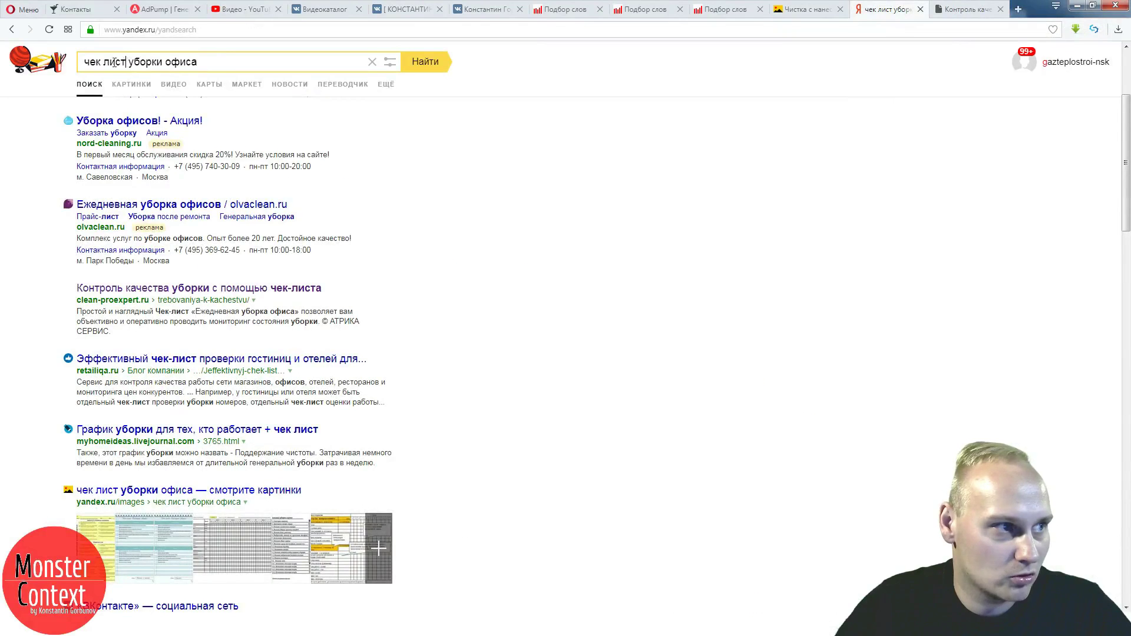
left_click_drag(115, 62, 83, 62)
type("ус")
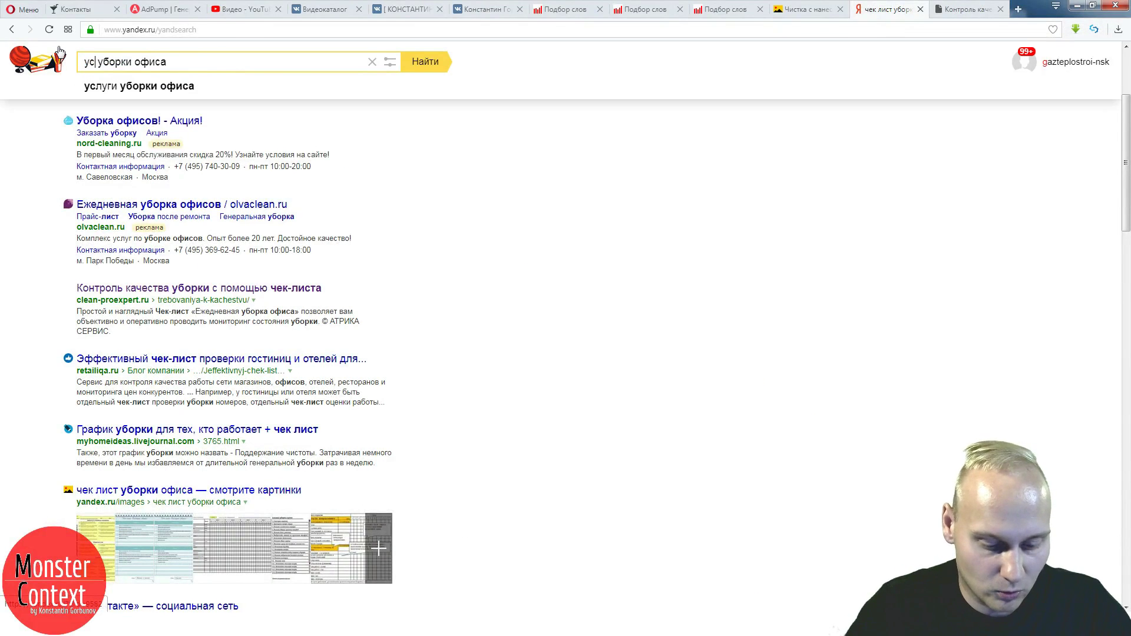
type("луги")
key("Return")
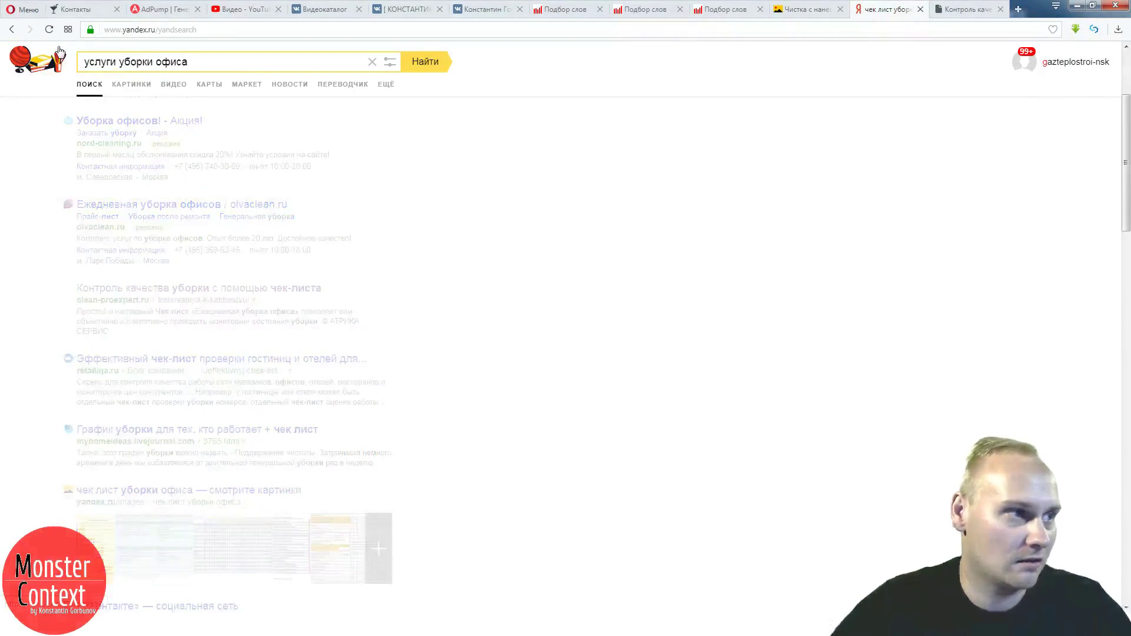
scroll(236, 318, "down", 2)
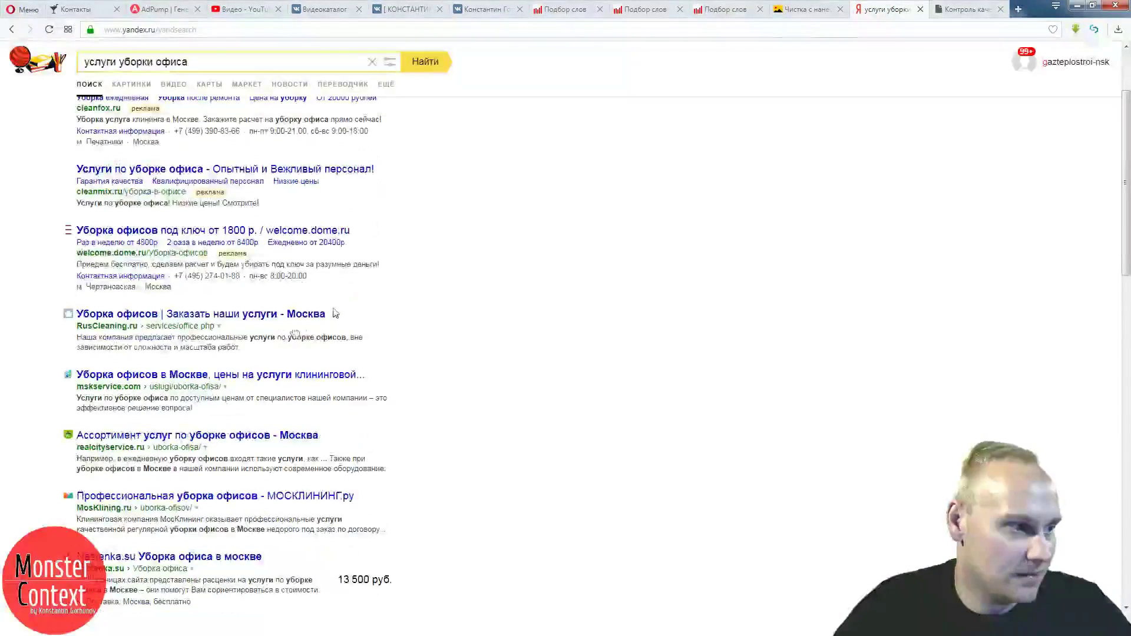
left_click(233, 322)
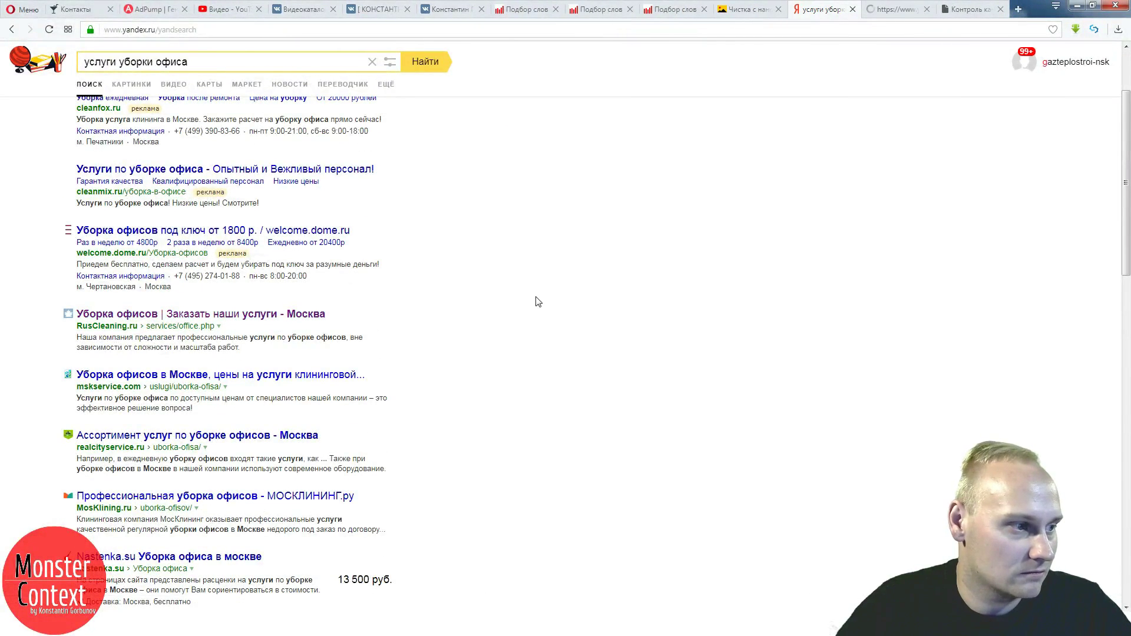
- Extend the Yandex search to "список услуги уборки офиса", open the Alfa-Servis.ru list of works, and close the unloaded RusCleaning tab
left_click(79, 67)
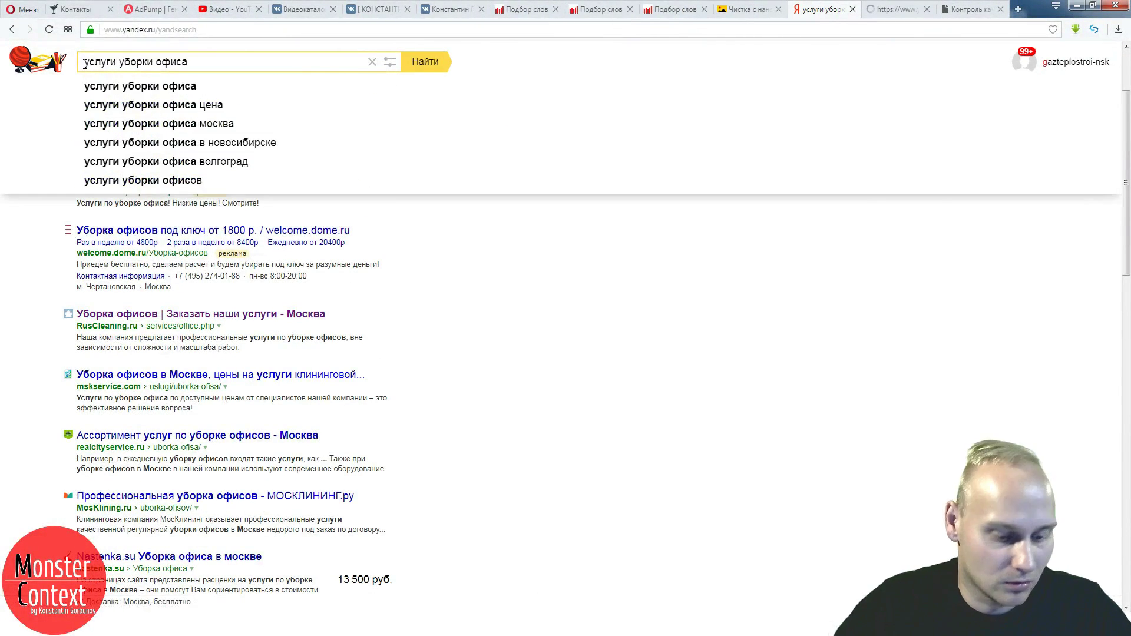
type("список")
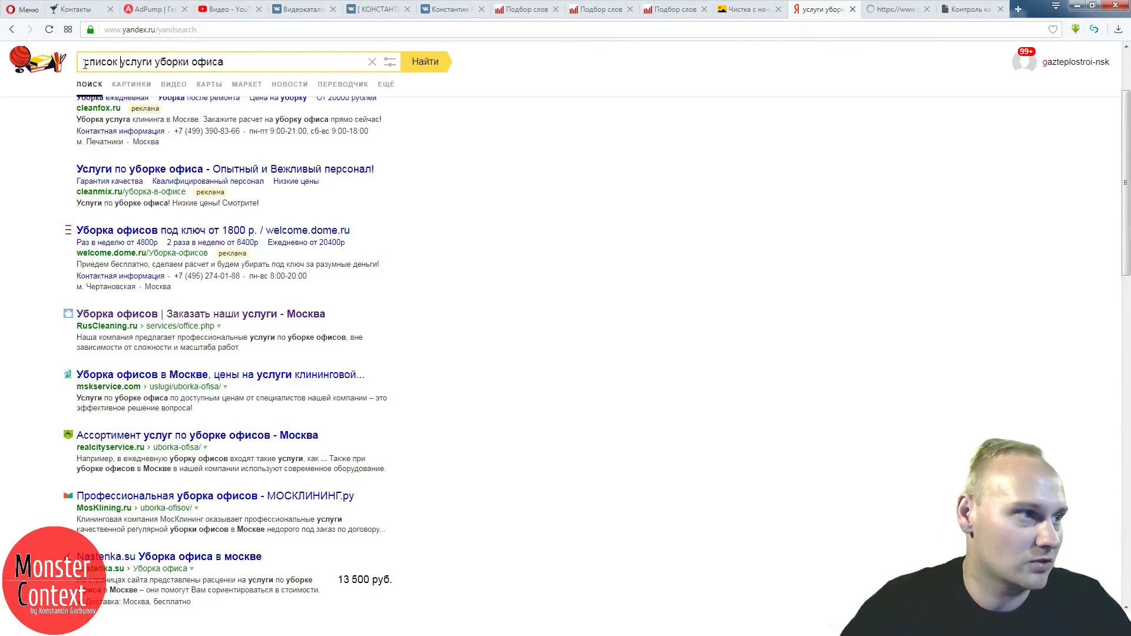
key("Return")
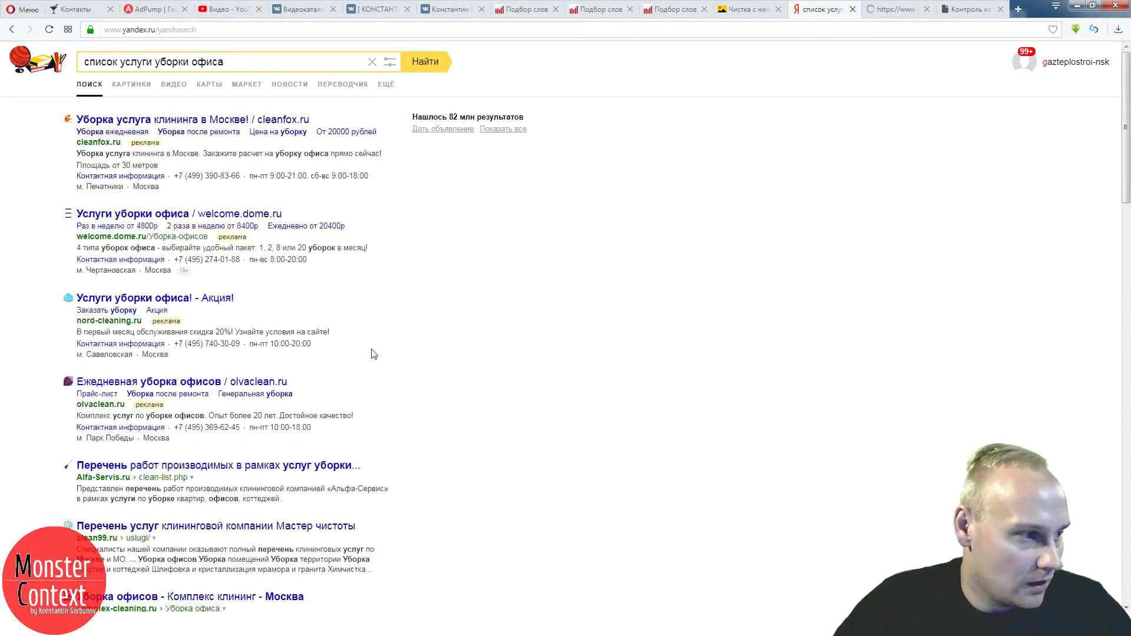
middle_click(354, 351)
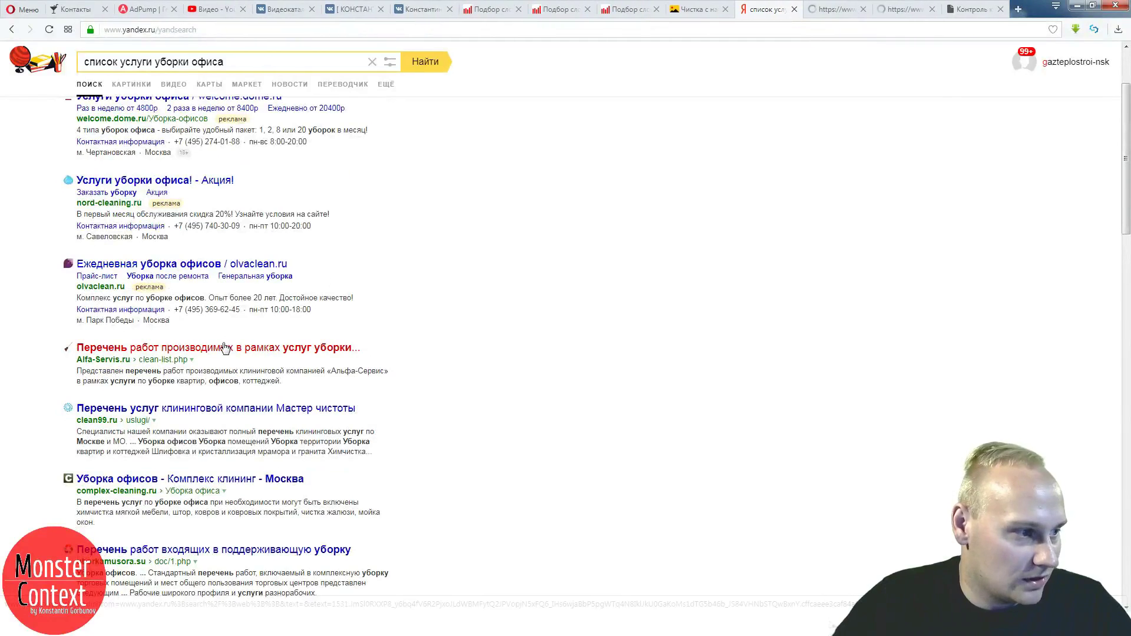
left_click(896, 10)
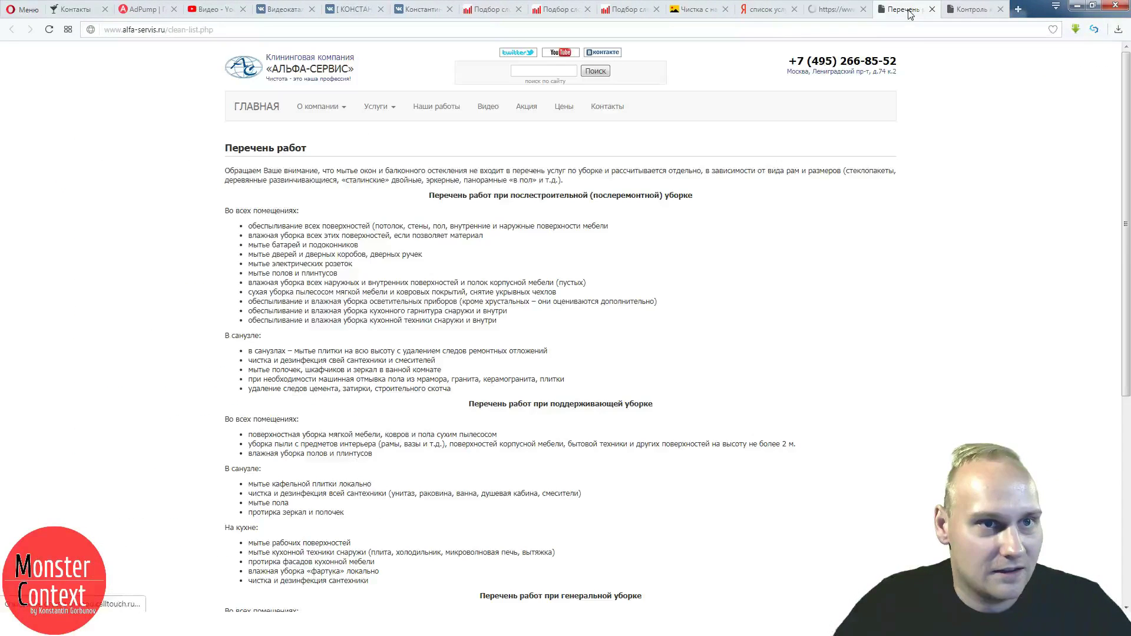
left_click(851, 10)
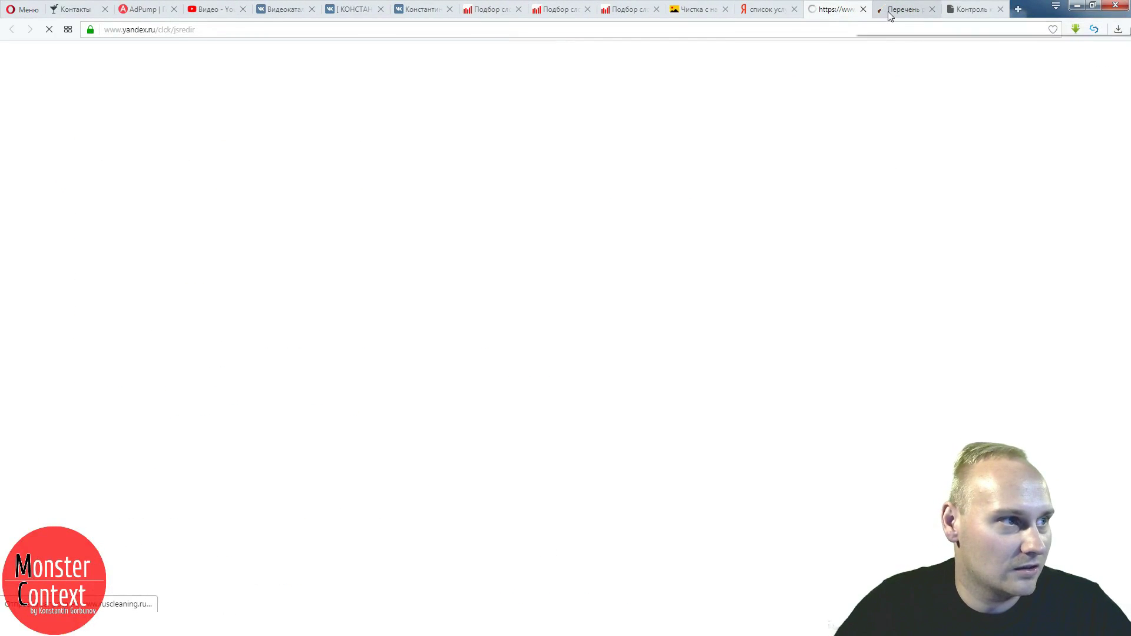
left_click(889, 12)
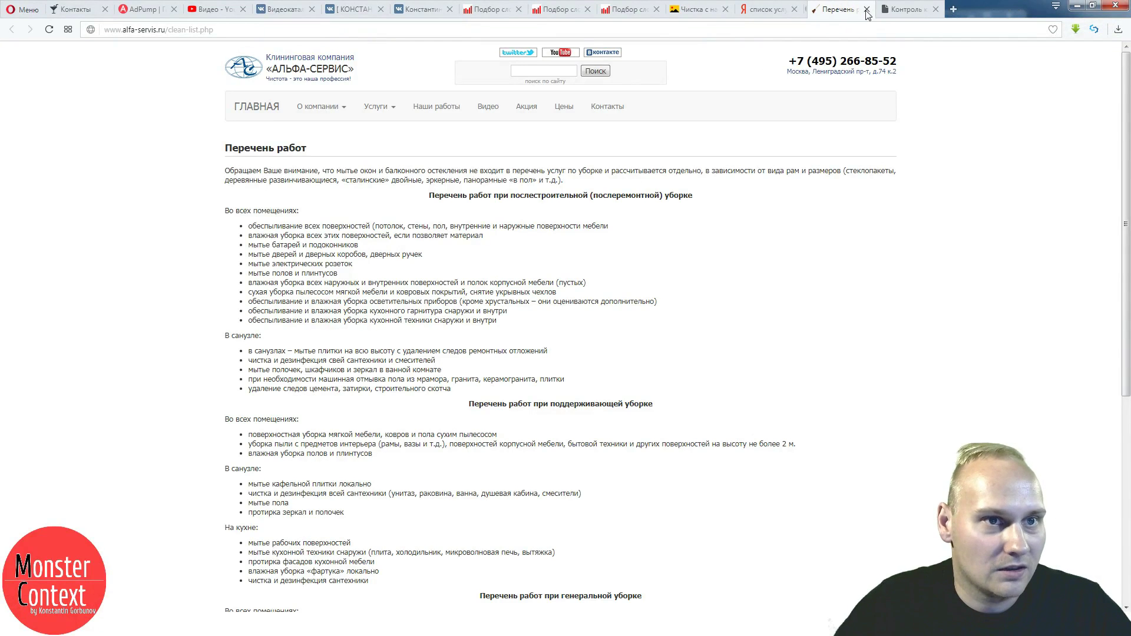
- Find "плитки" in the bathroom section of the Alfa-Servis works list and add it to the end of the second phrase list in AdPump
scroll(481, 277, "down", 1)
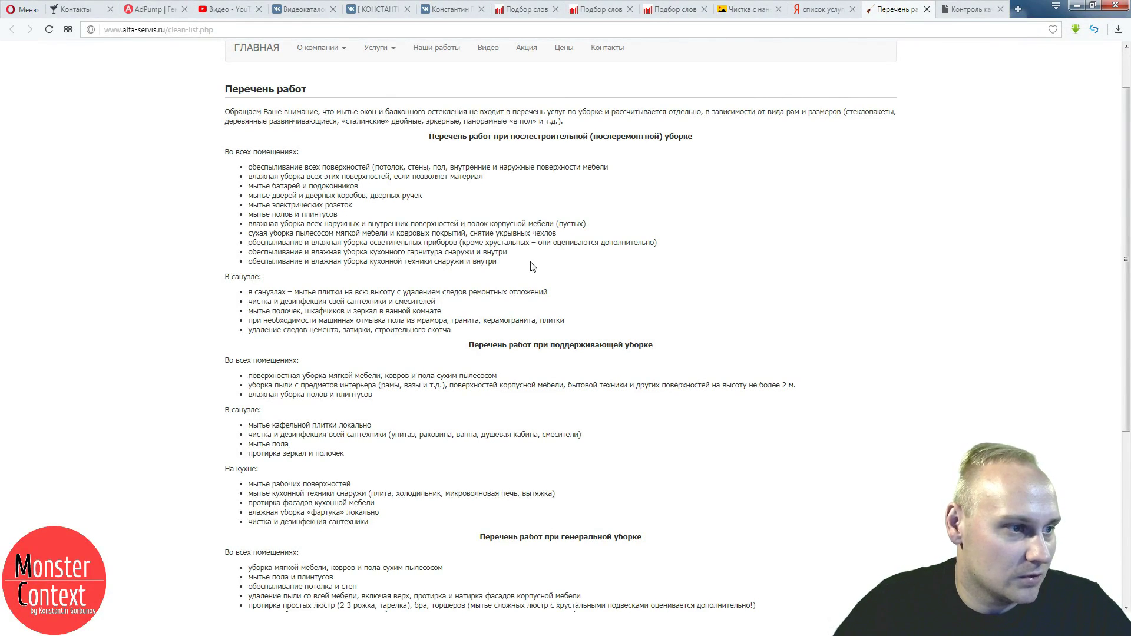
left_click_drag(319, 293, 343, 292)
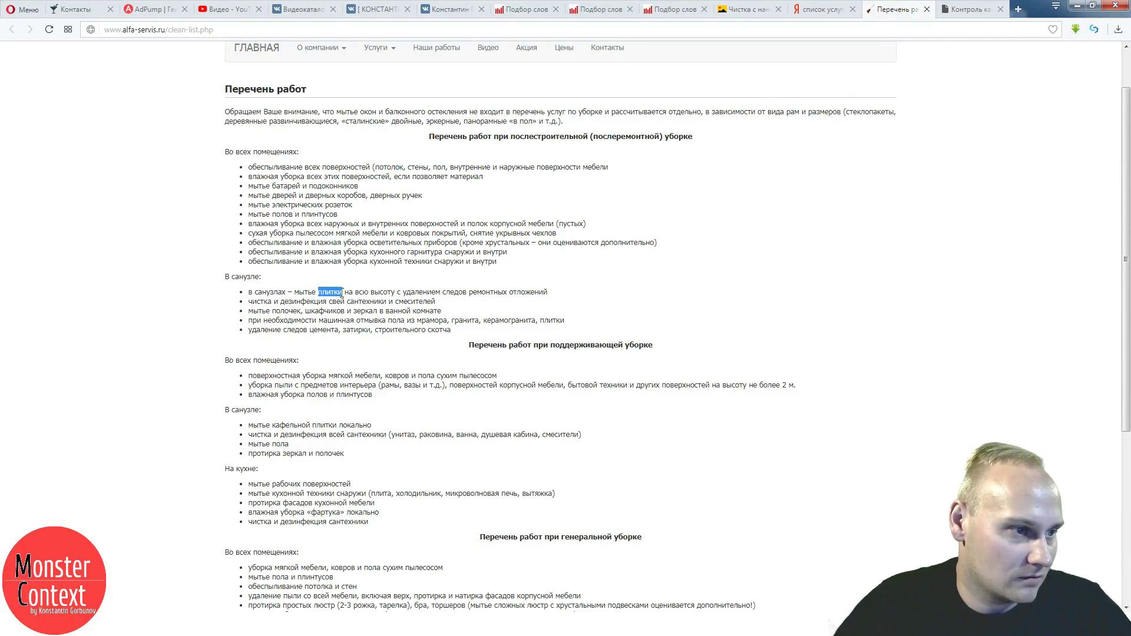
left_click(146, 9)
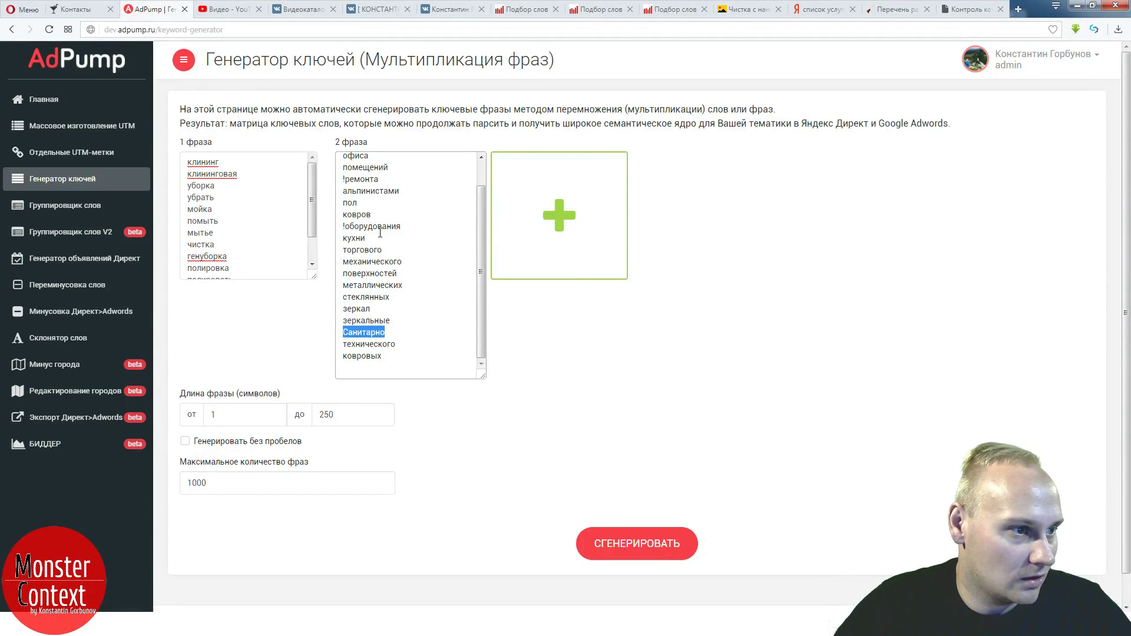
scroll(380, 233, "up", 2)
scroll(380, 243, "down", 2)
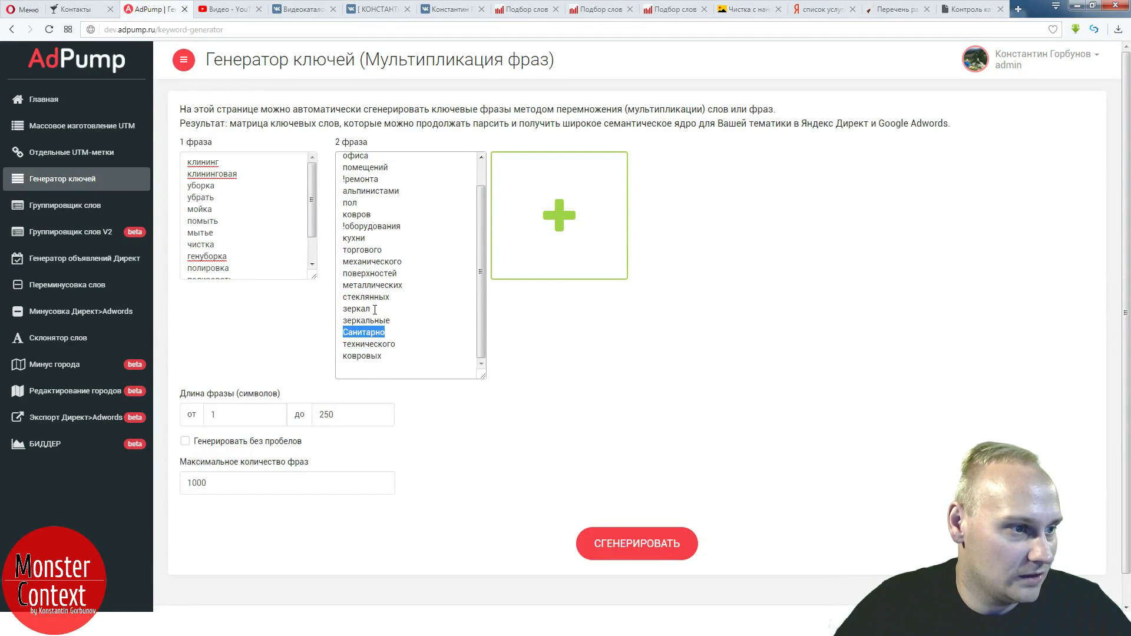
left_click(369, 365)
type("плитка")
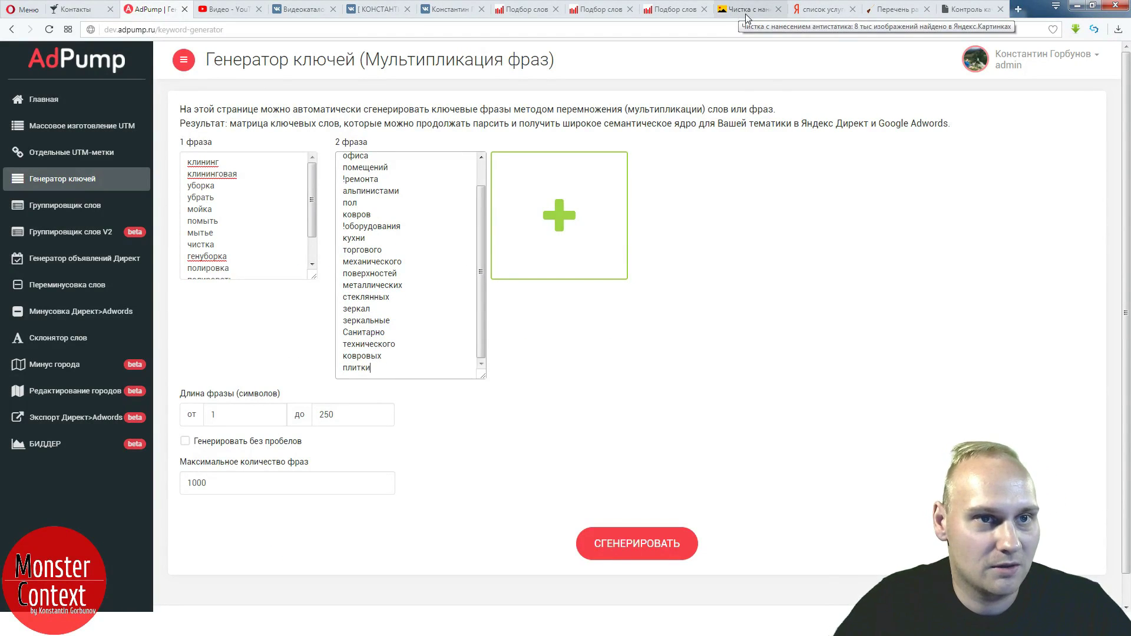
- Copy "дезинфекция" from the bathroom section of the Alfa-Servis works list and add it to the end of the first phrase list in AdPump
left_click(898, 11)
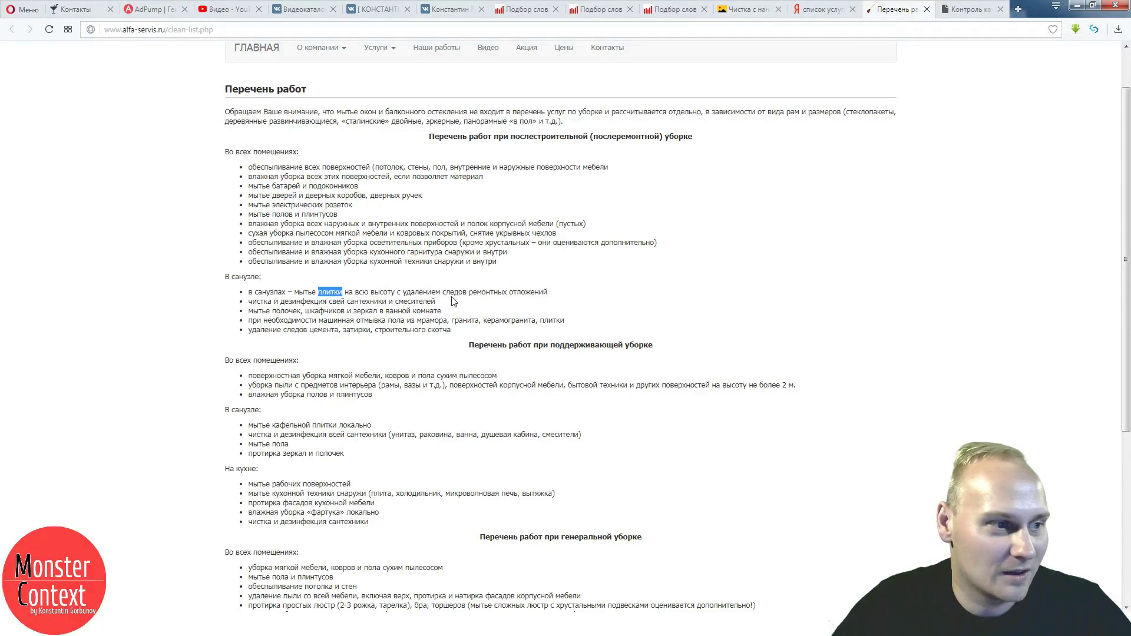
left_click(426, 311)
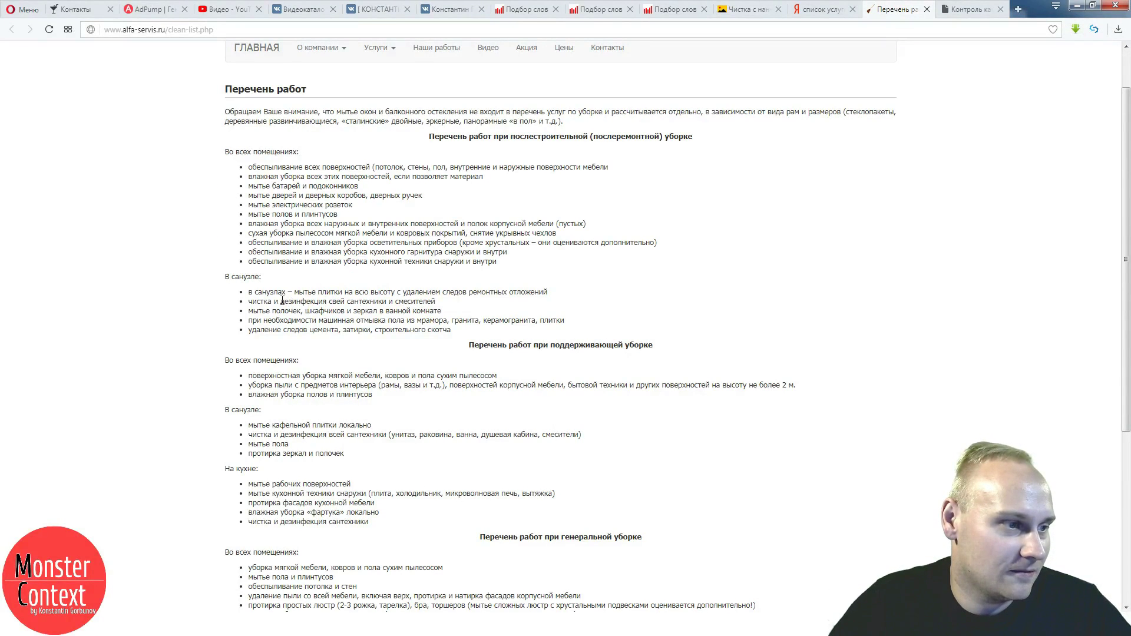
left_click_drag(281, 301, 329, 303)
key("ctrl+c")
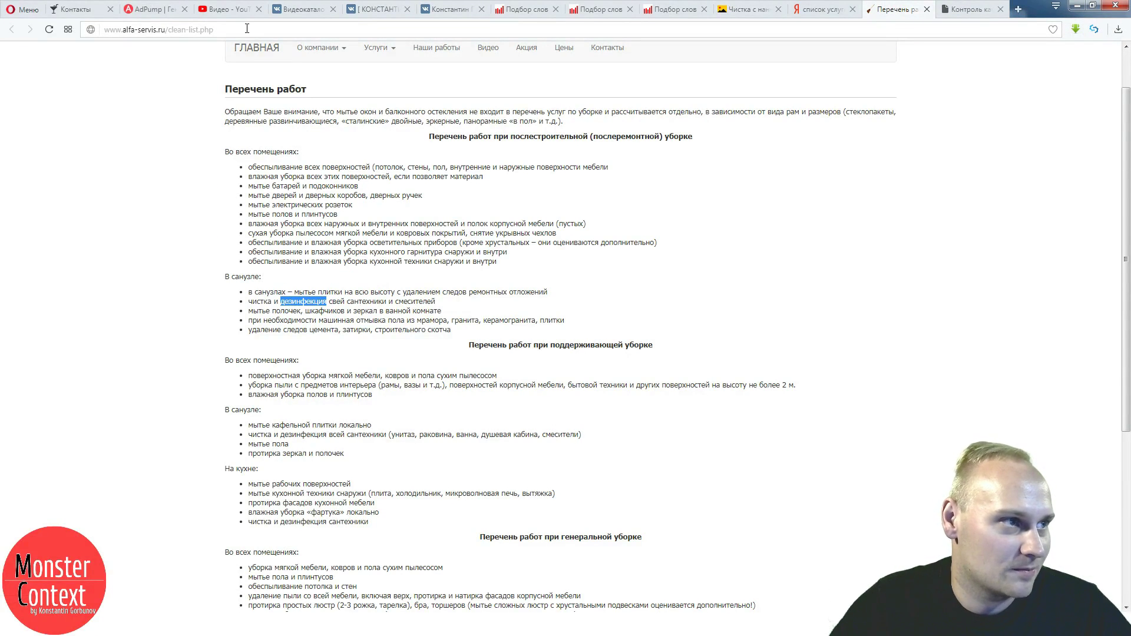
left_click(151, 9)
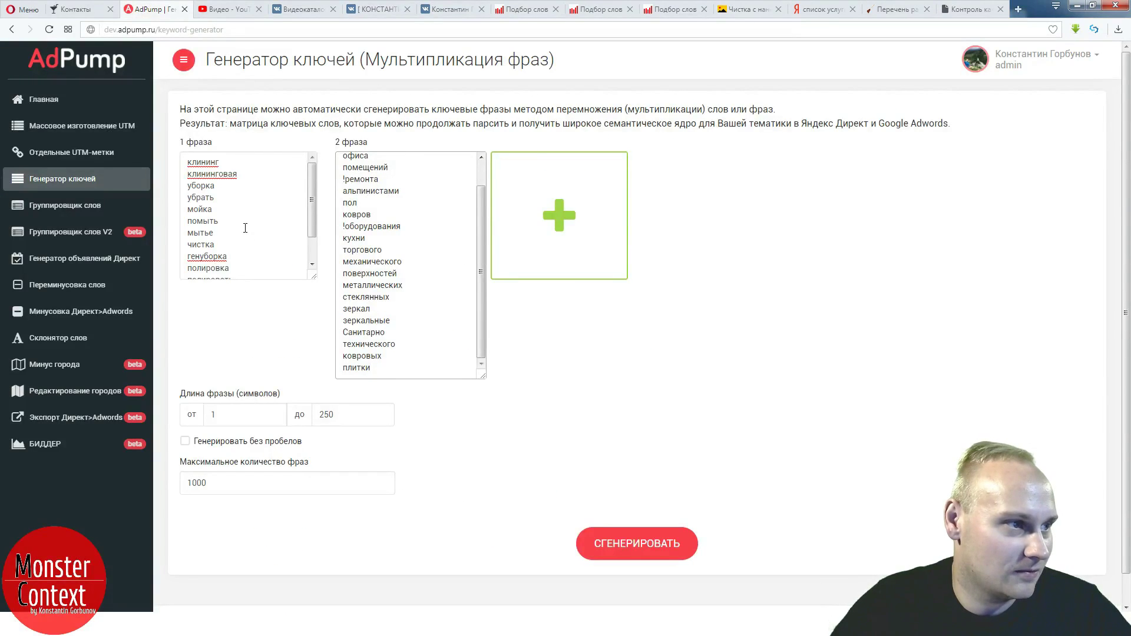
scroll(245, 228, "down", 3)
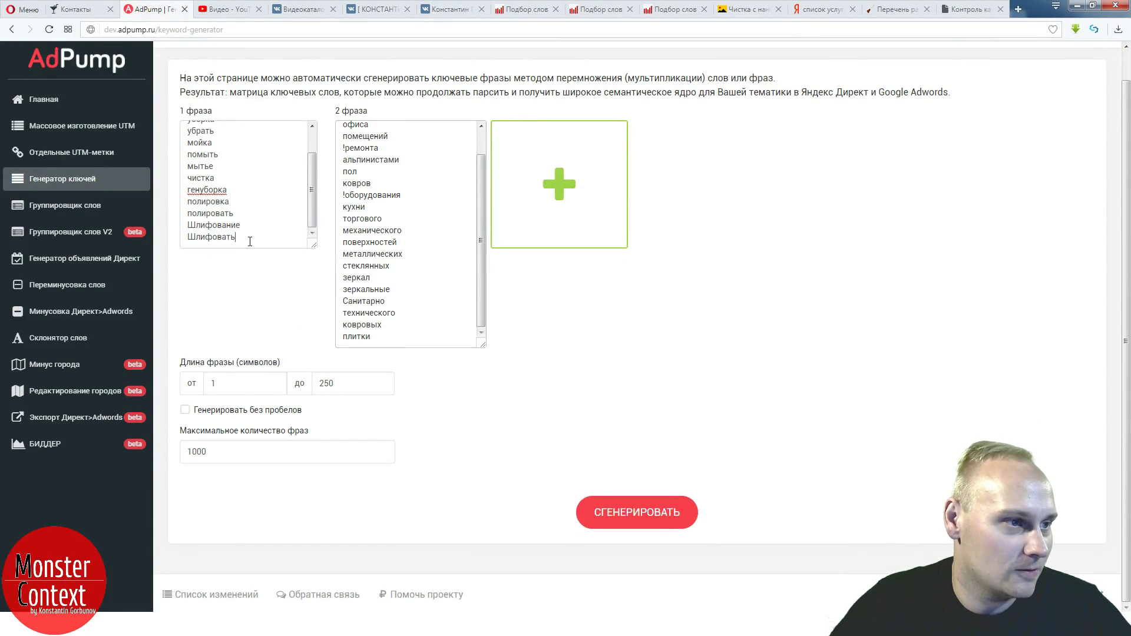
key("Return")
key("ctrl+v")
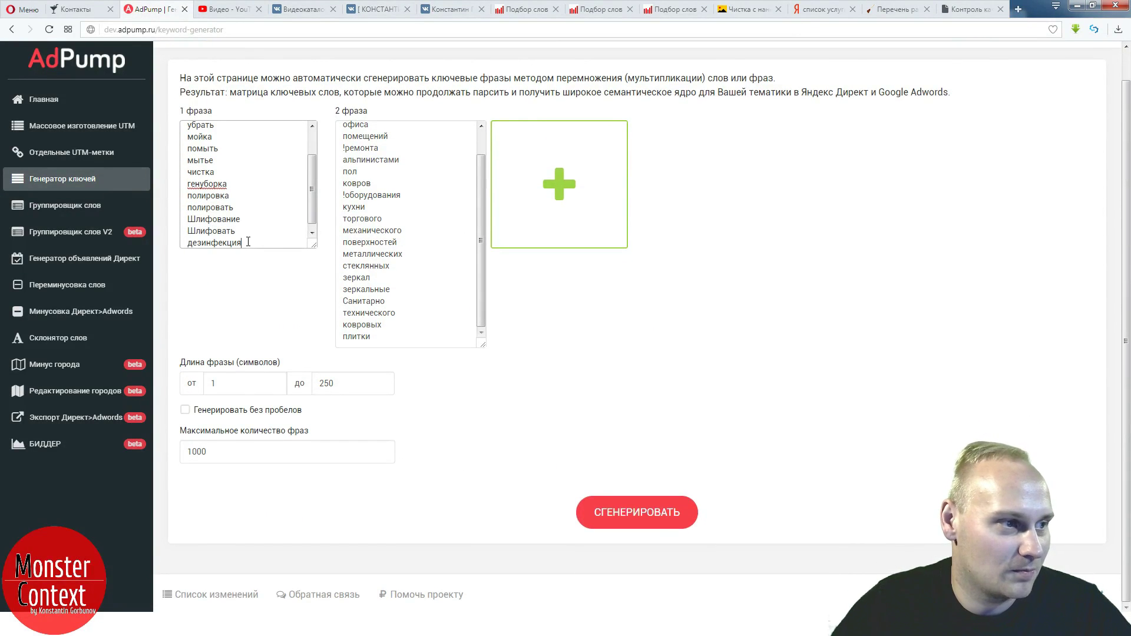
- Copy "машинная отмывка" from the Alfa-Servis bathroom section, search Yandex Images for it, and look through the pictures
left_click(893, 10)
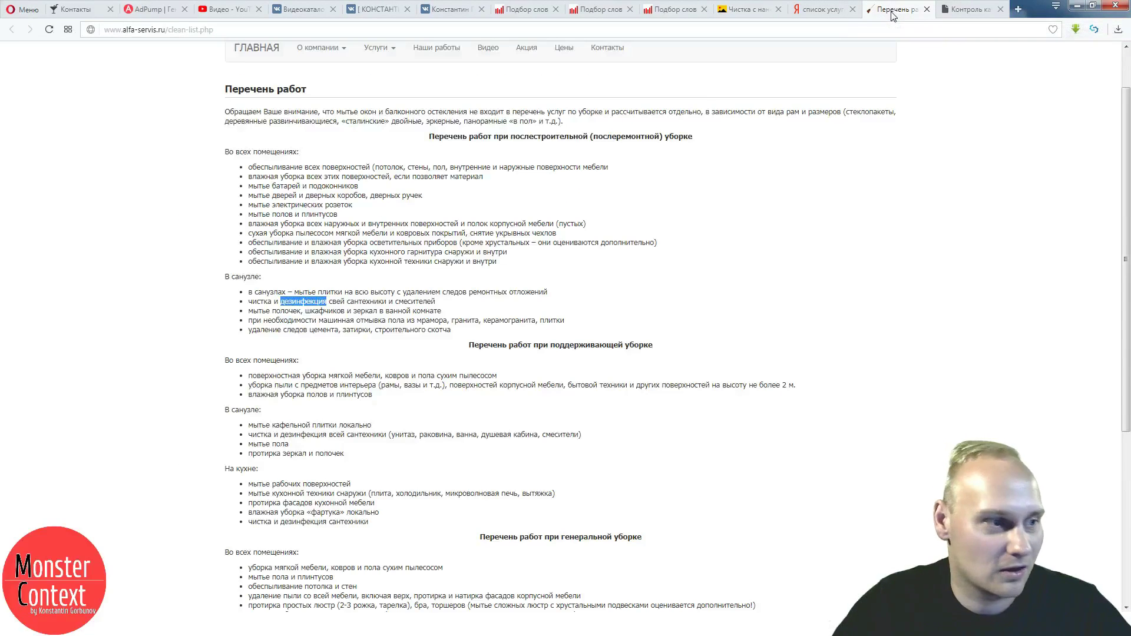
left_click(360, 302)
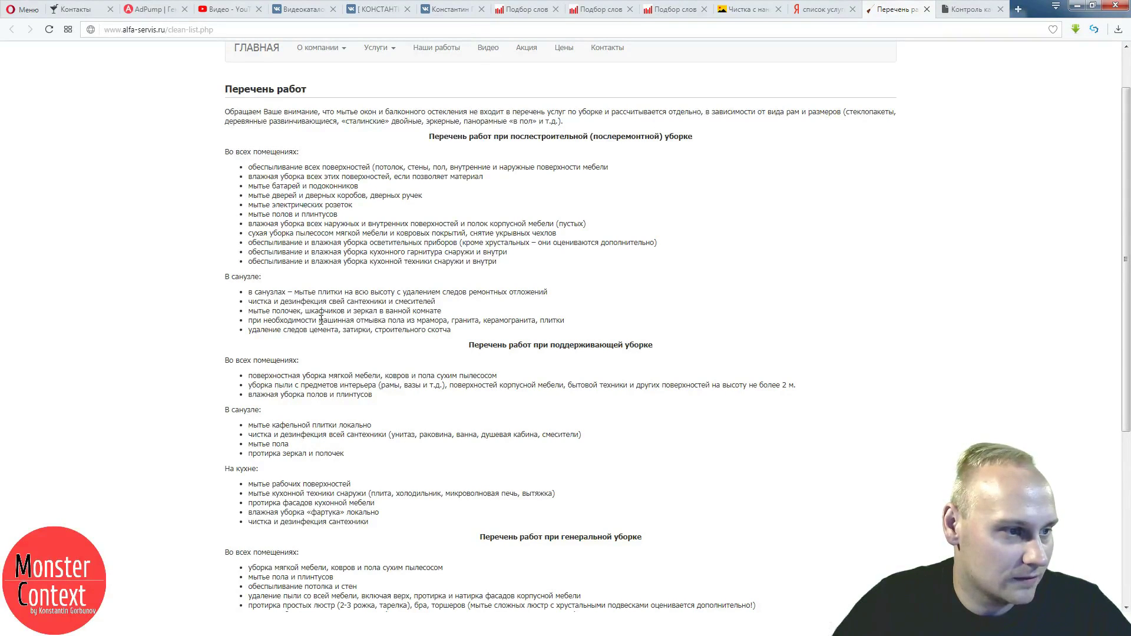
left_click_drag(354, 320, 387, 320)
key("ctrl+c")
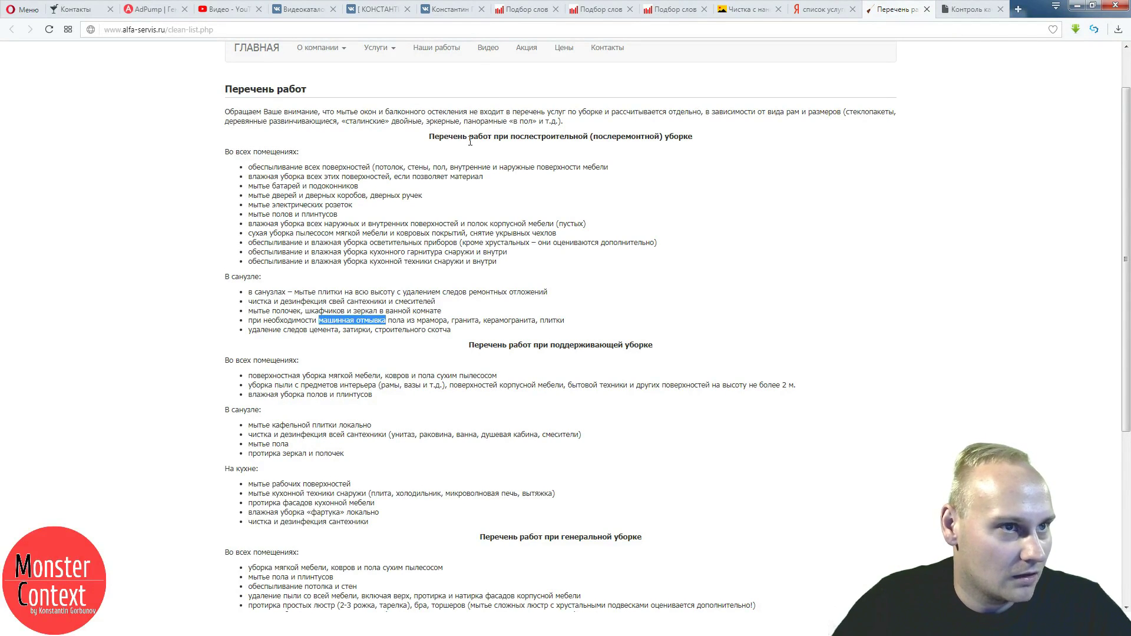
left_click(745, 8)
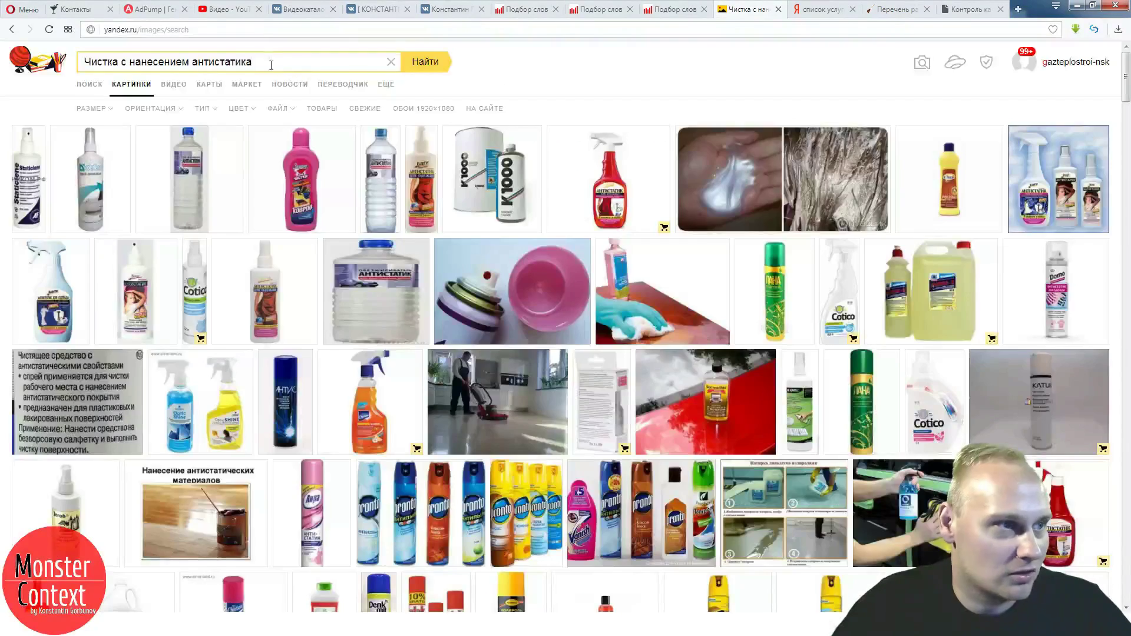
triple_click(271, 65)
key("ctrl+v")
key("Return")
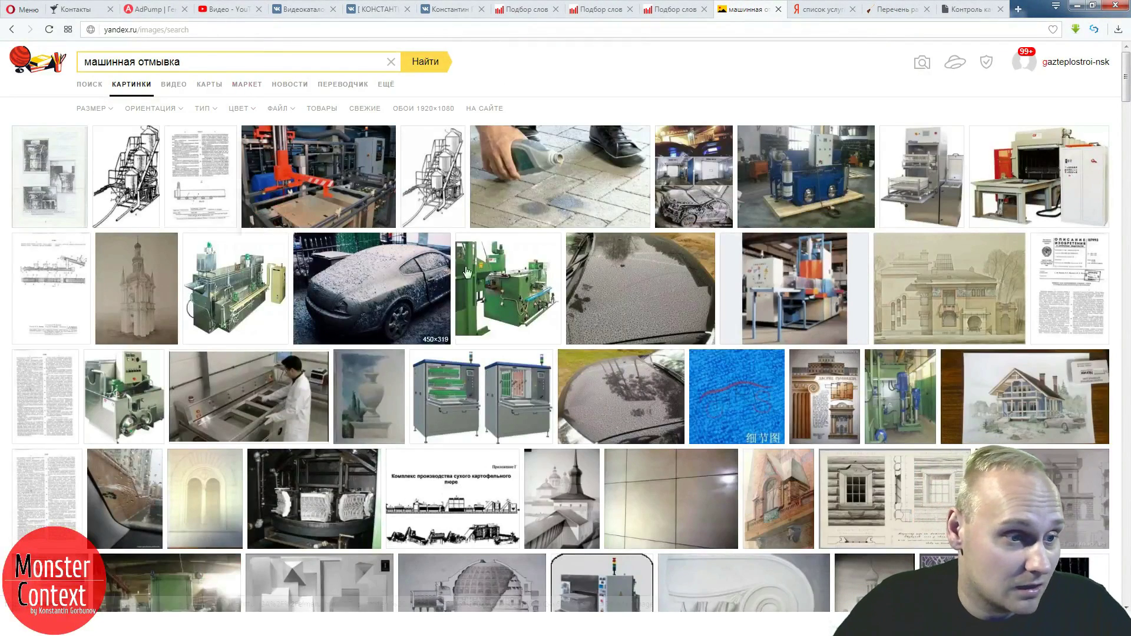
mouse_move(523, 281)
scroll(524, 281, "down", 2)
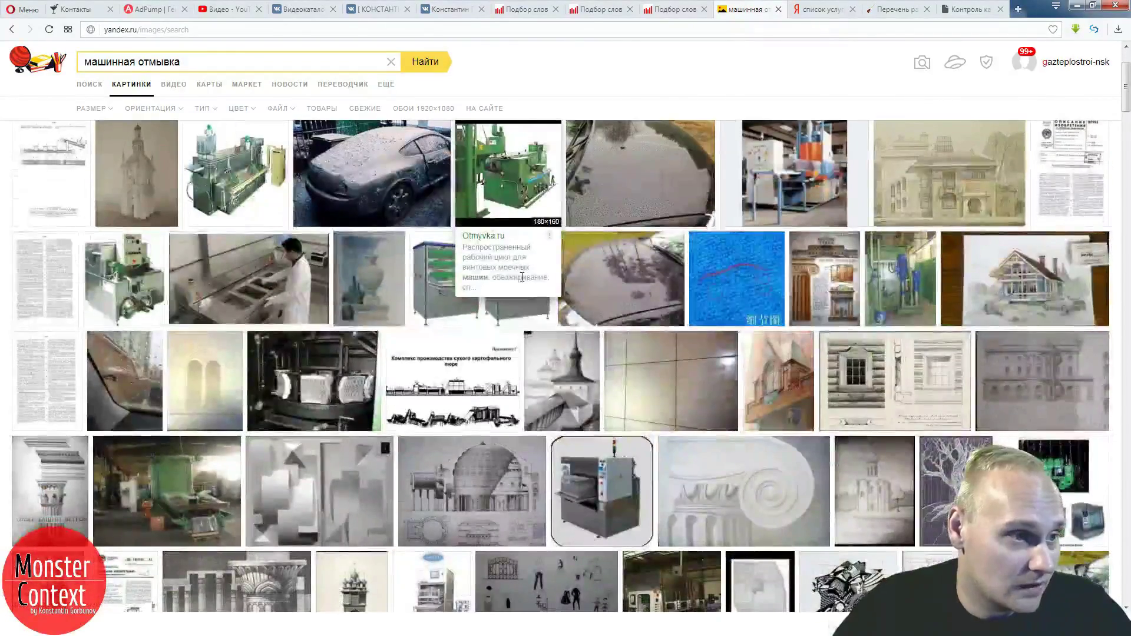
mouse_move(312, 277)
scroll(312, 277, "down", 2)
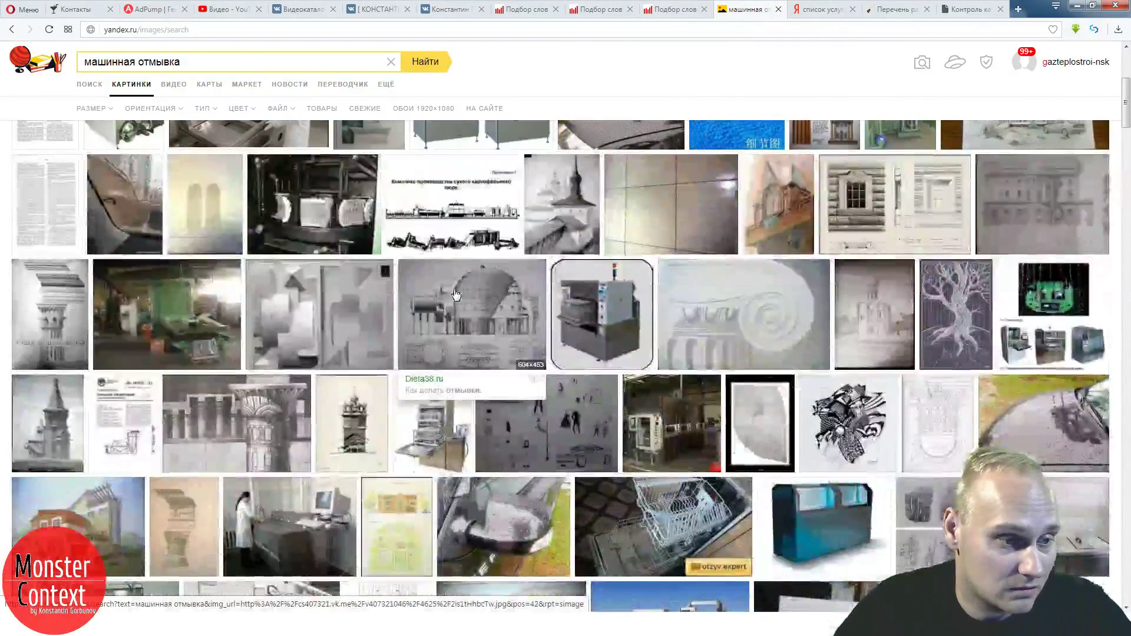
scroll(312, 277, "up", 4)
- Find "удаление" in the bathroom section of the Alfa-Servis works list and add it to the end of AdPump's first phrase list
left_click(962, 14)
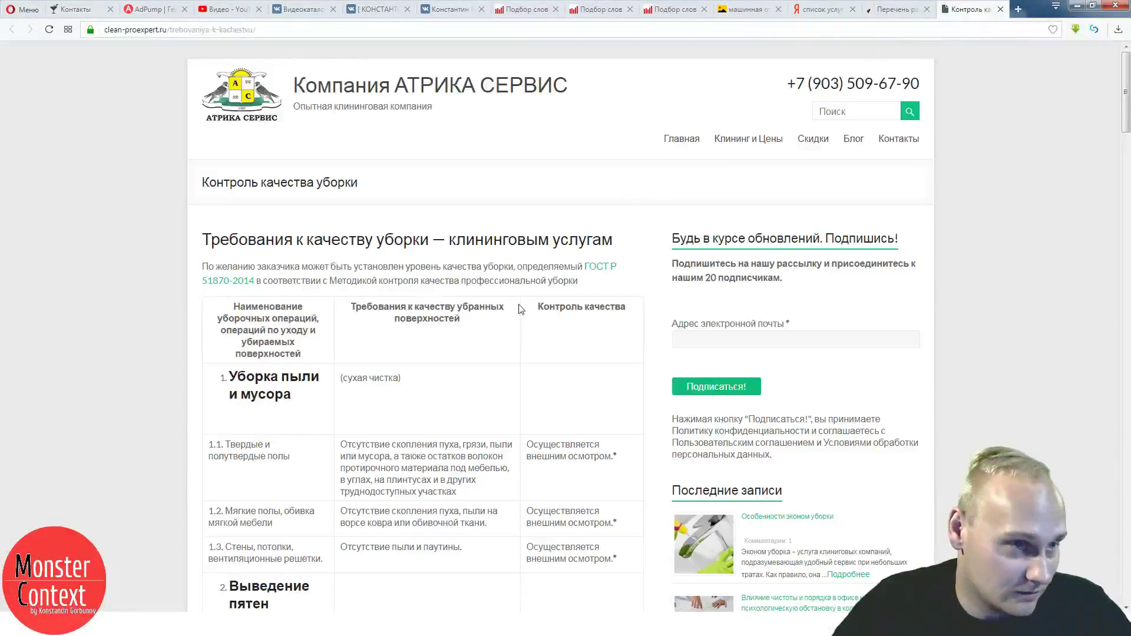
left_click(896, 14)
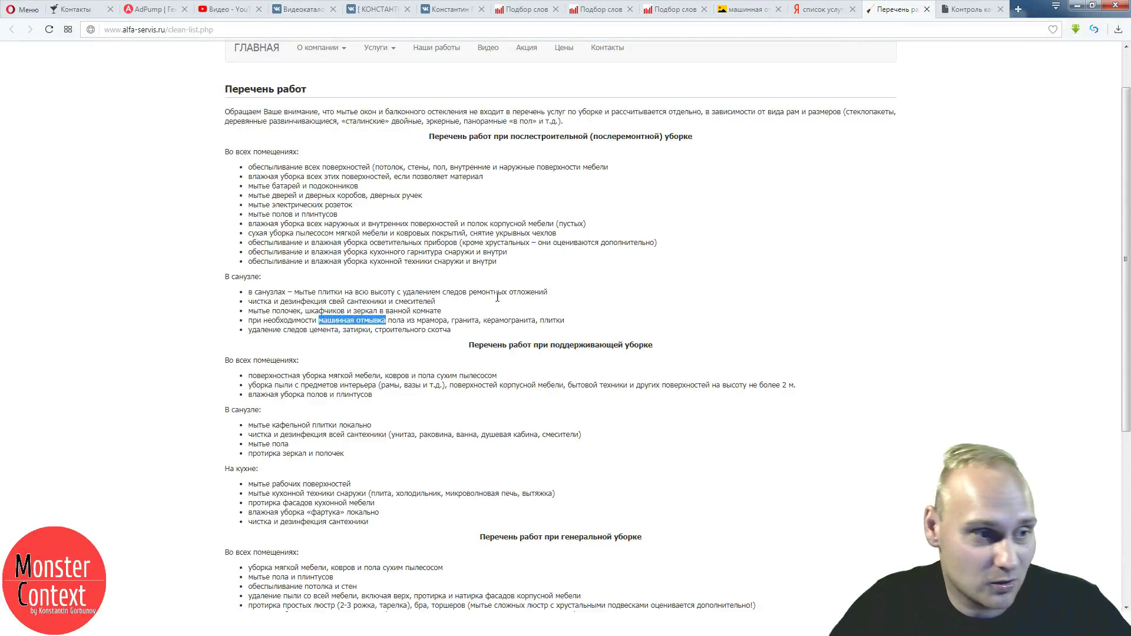
left_click(477, 305)
scroll(480, 303, "down", 1)
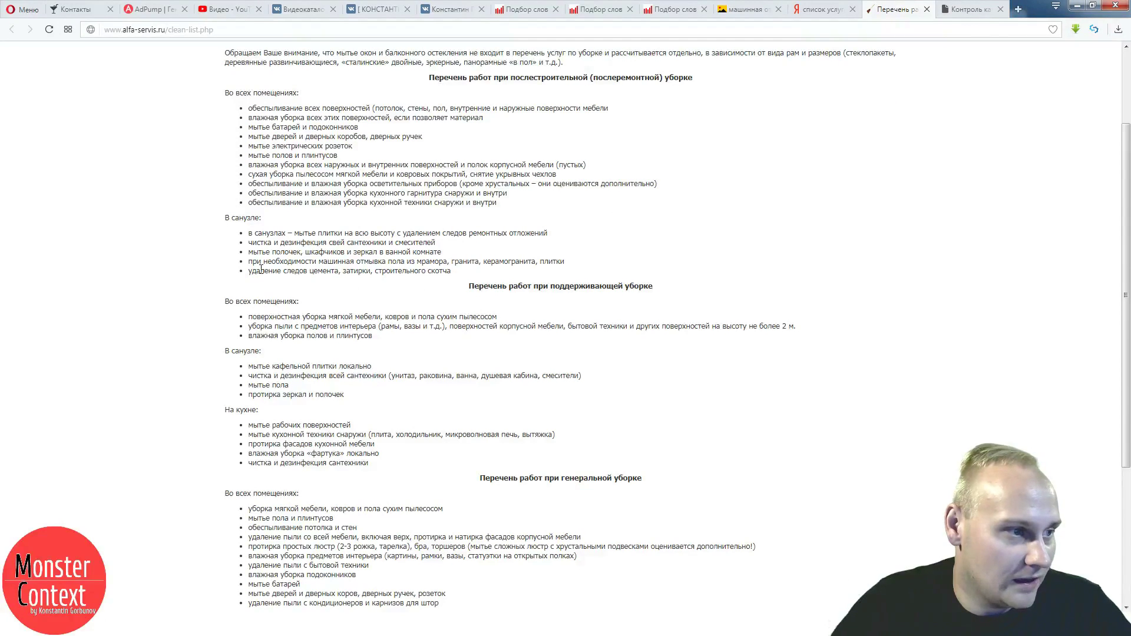
left_click_drag(248, 272, 279, 272)
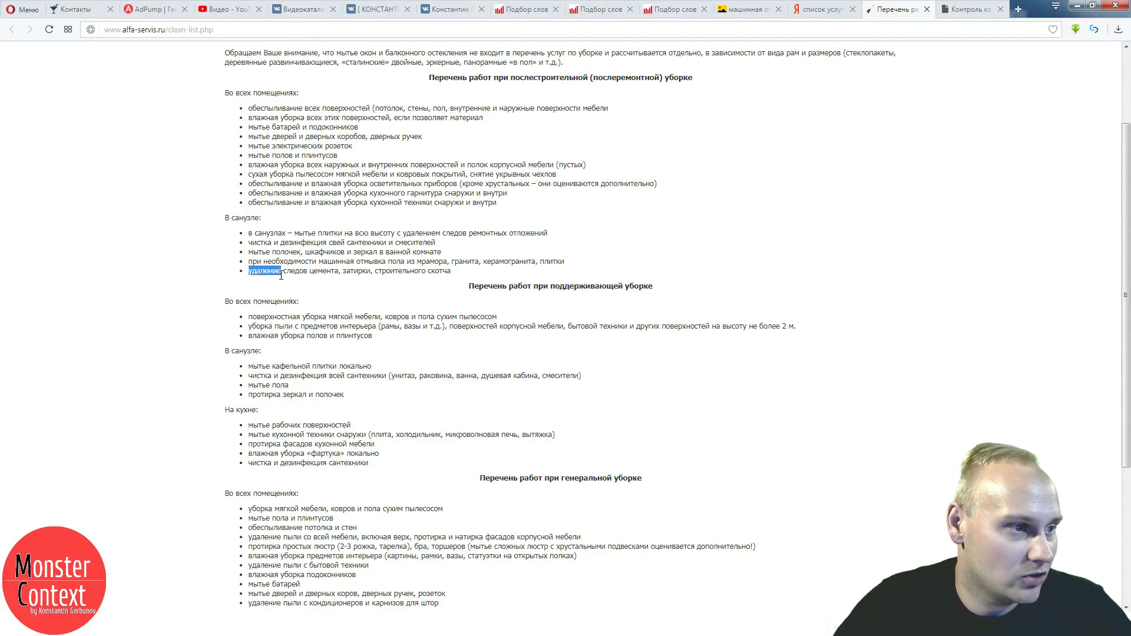
left_click(152, 12)
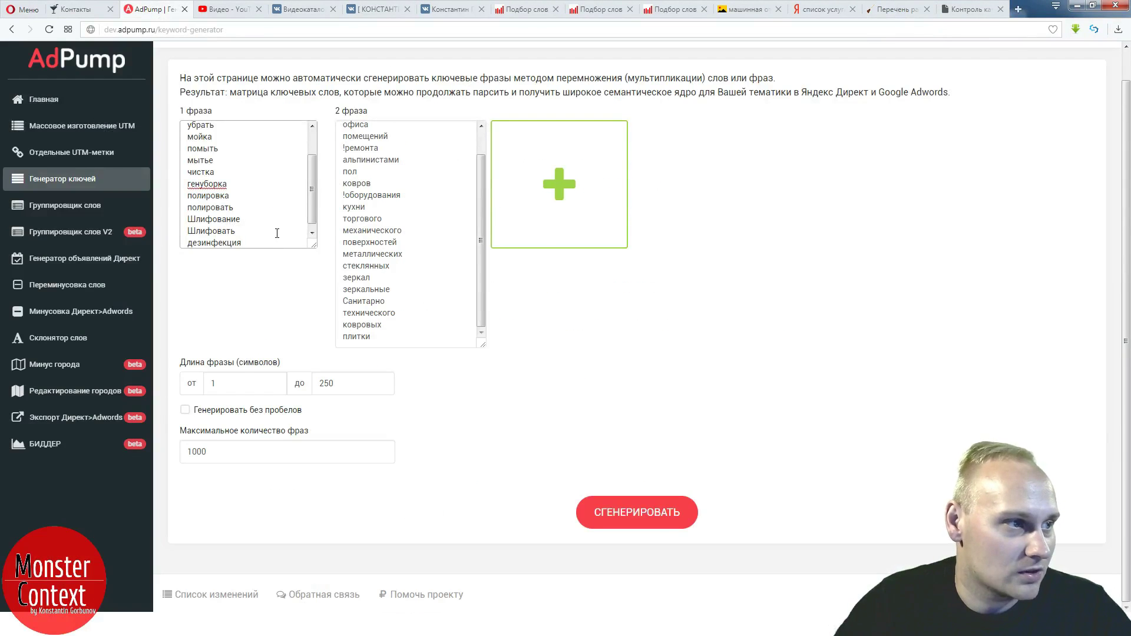
scroll(277, 234, "up", 2)
key("ctrl+a")
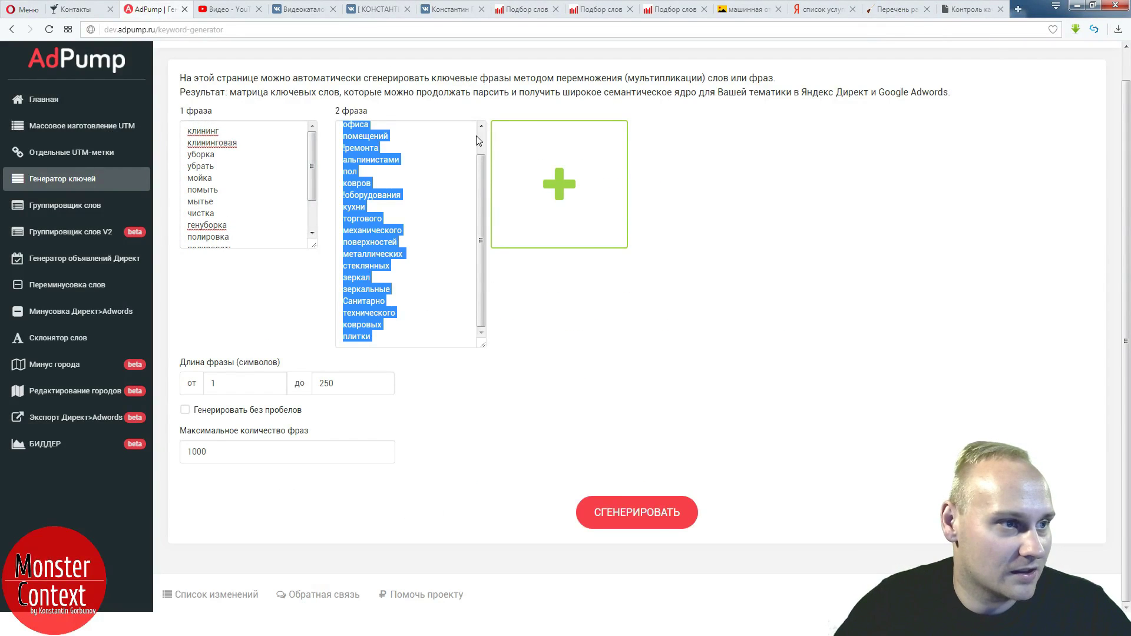
left_click(475, 166)
key("ctrl+a")
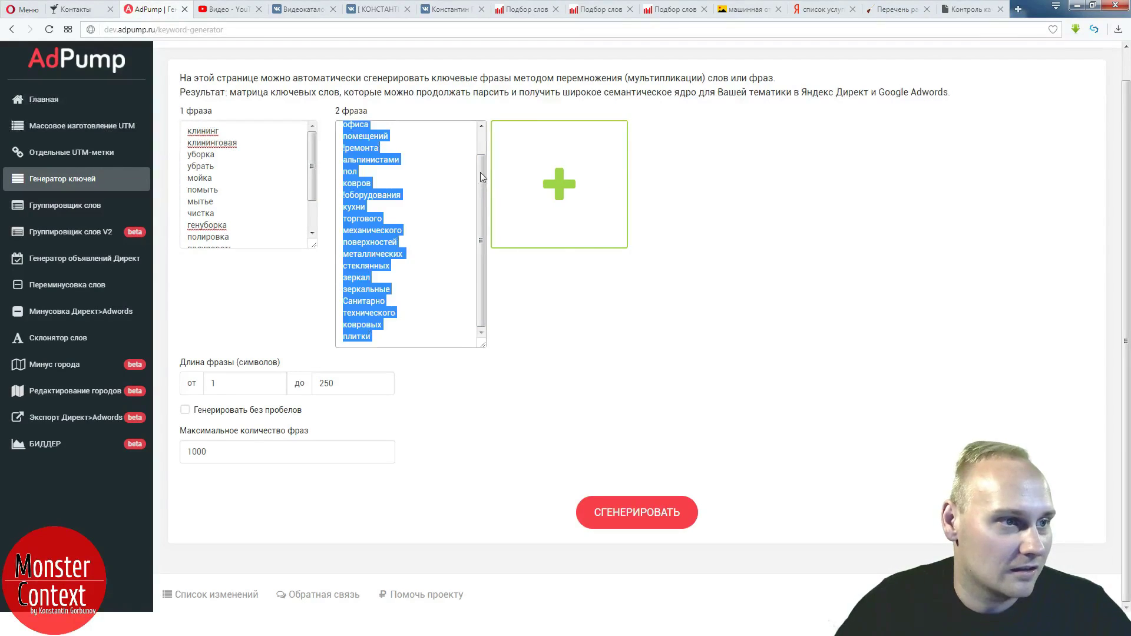
left_click(482, 180)
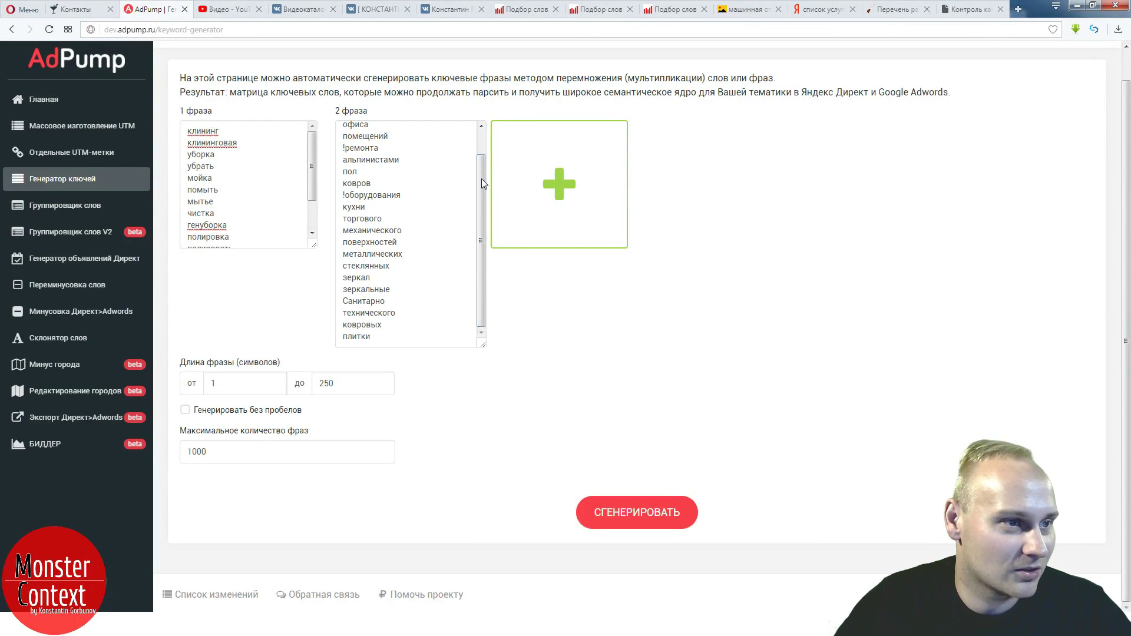
left_click_drag(482, 179, 476, 220)
left_click_drag(312, 176, 315, 246)
left_click(284, 242)
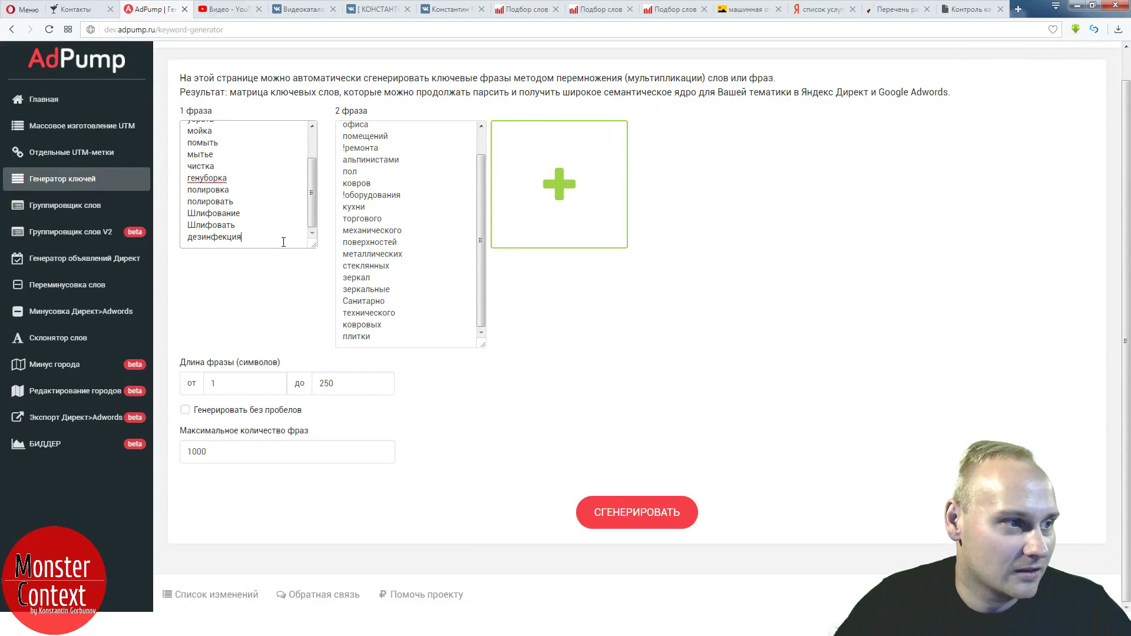
key("Return")
type("удаление")
left_click(269, 268)
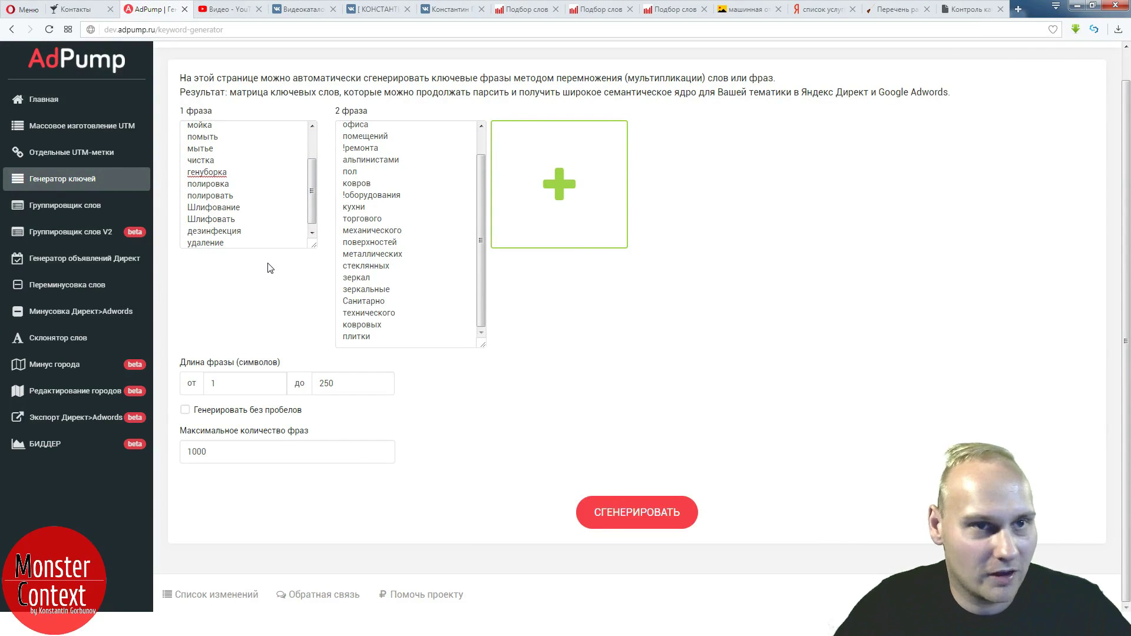
- Copy "мрамора" from the floor-washing line of the Alfa-Servis works list and append it to the second phrase list in AdPump
left_click(894, 10)
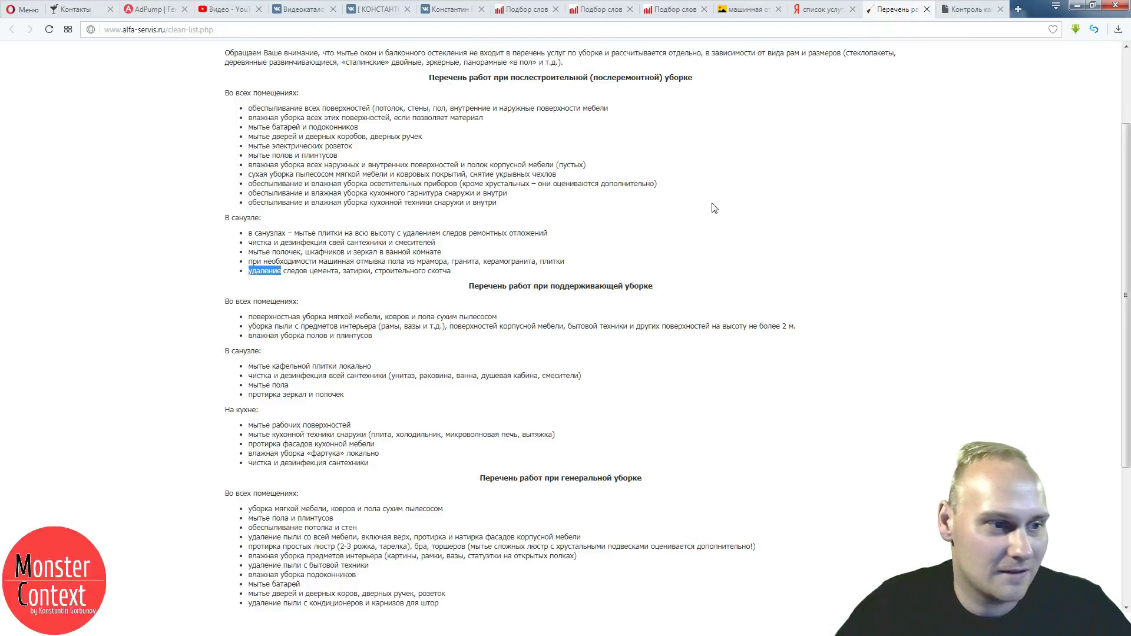
left_click(459, 289)
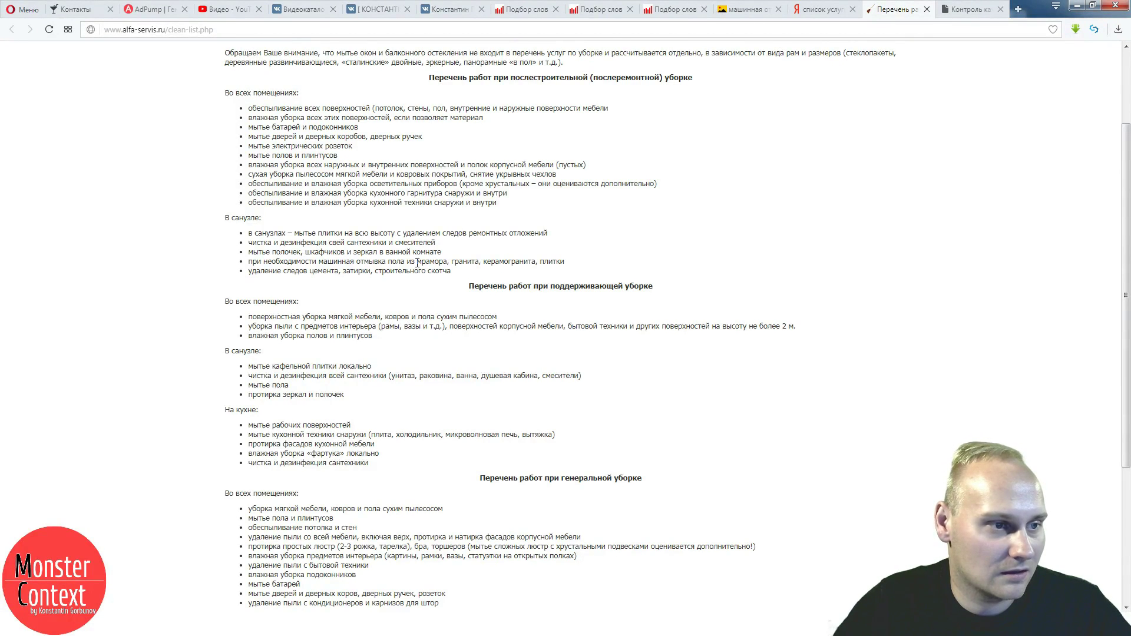
left_click_drag(417, 261, 445, 259)
key("ctrl+c")
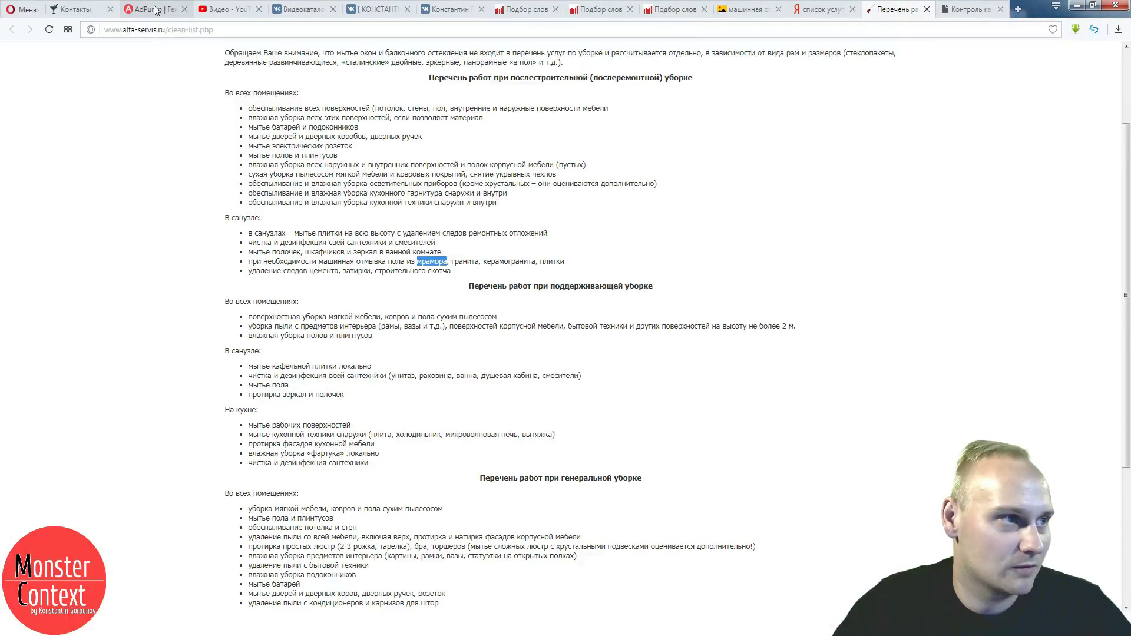
left_click(150, 9)
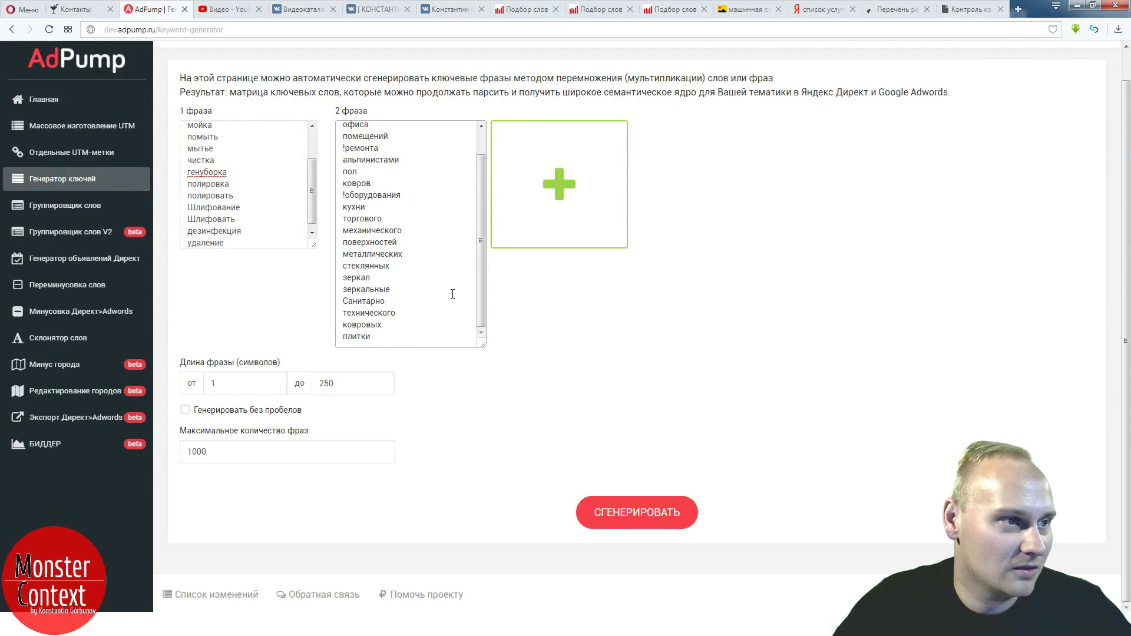
scroll(417, 252, "up", 2)
scroll(417, 252, "down", 2)
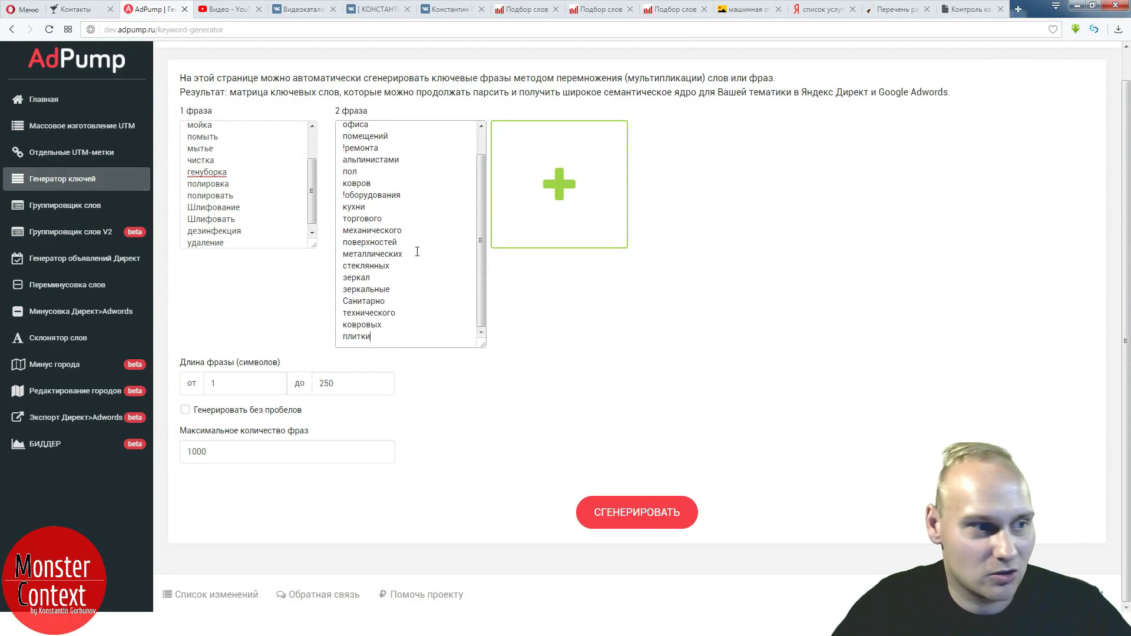
key("Return")
key("ctrl+v")
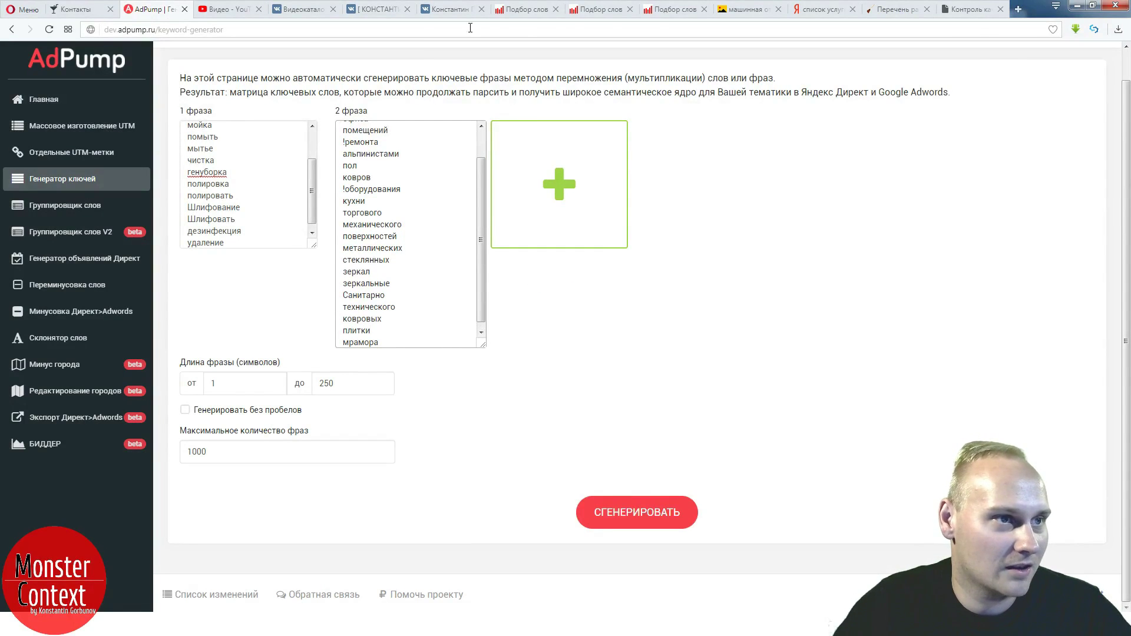
- Copy "гранита" from the same Alfa-Servis floor-washing line and add it below "мрамора" in AdPump's second phrase list
left_click(905, 16)
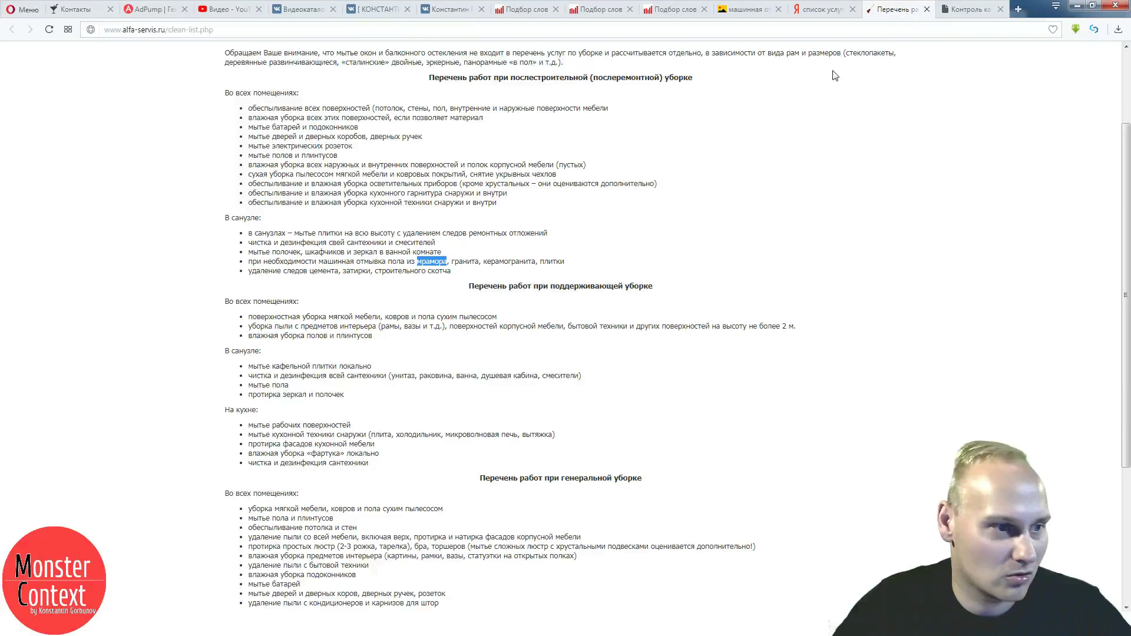
left_click(161, 13)
scroll(244, 214, "down", 1)
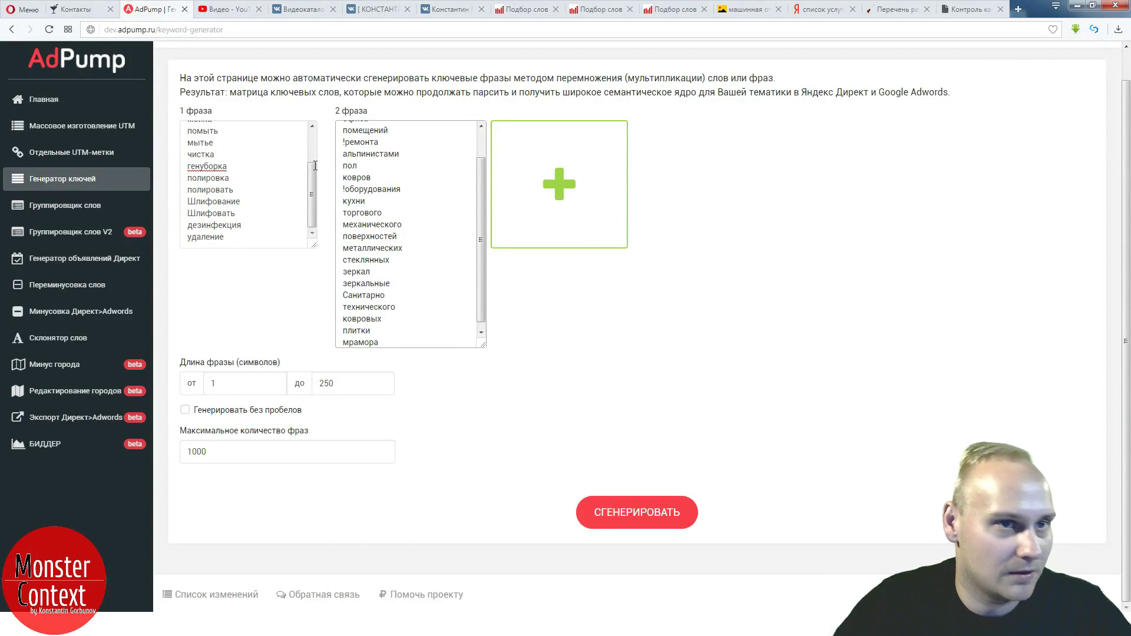
left_click(896, 9)
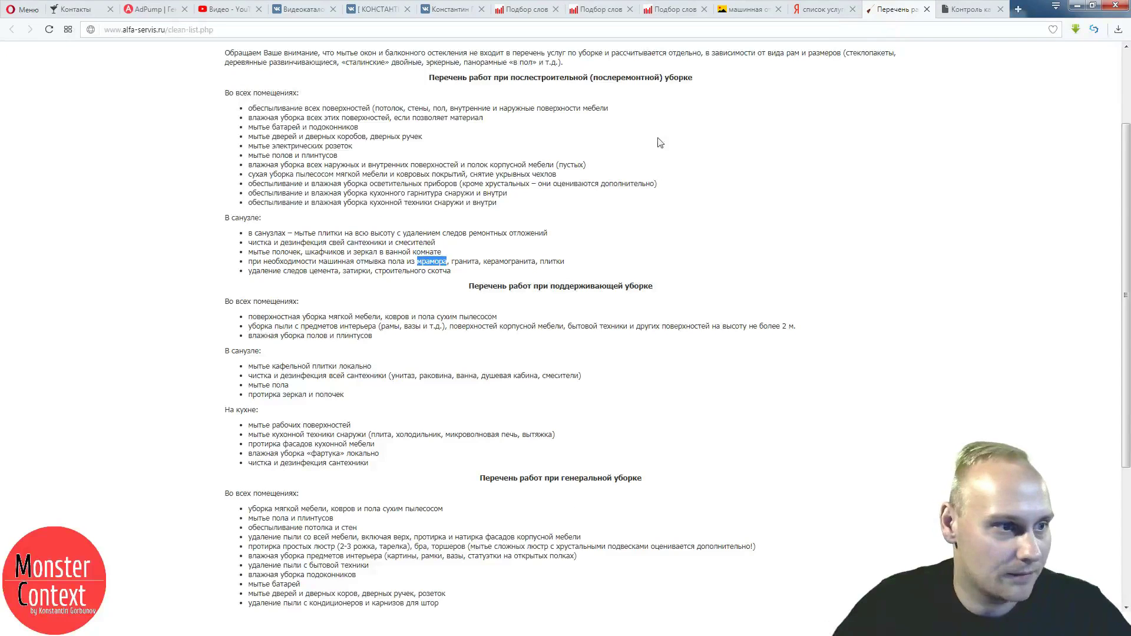
double_click(465, 261)
left_click(152, 8)
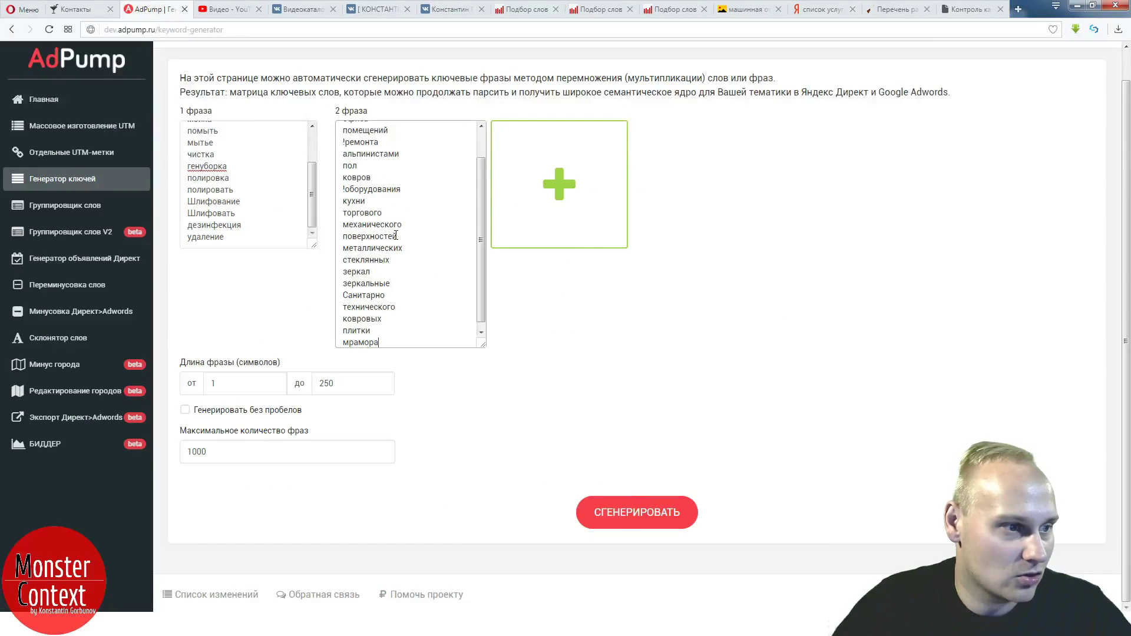
key("Return")
key("ctrl+v")
- Copy "керамогранита" from the floor-washing line of the Alfa-Servis works list and append it to AdPump's second phrase list
left_click(895, 9)
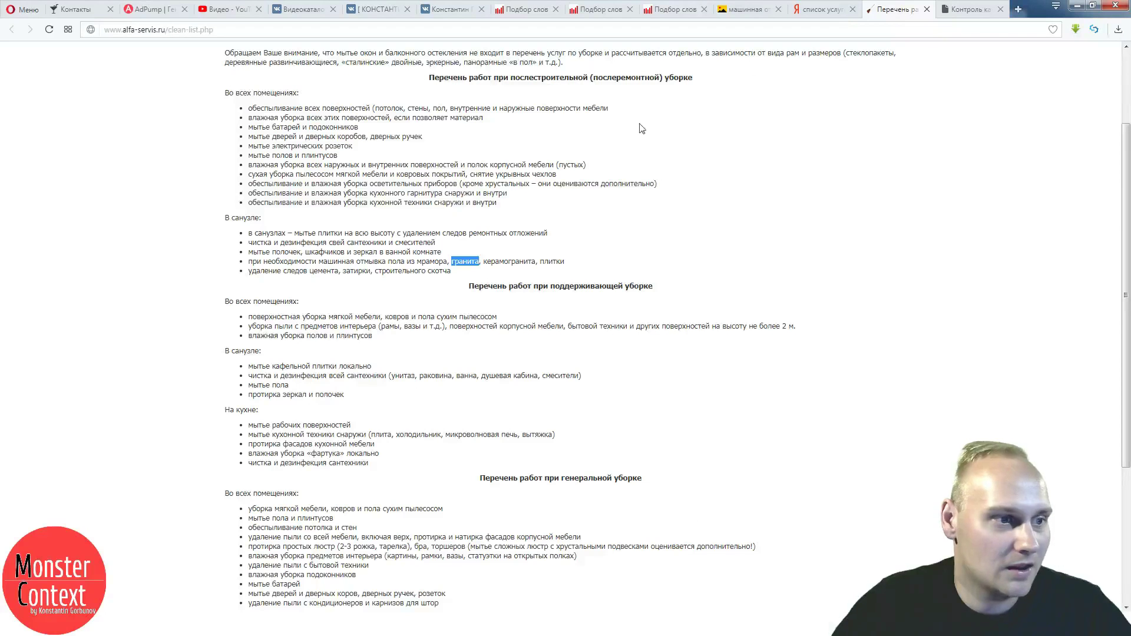
left_click_drag(483, 262, 536, 261)
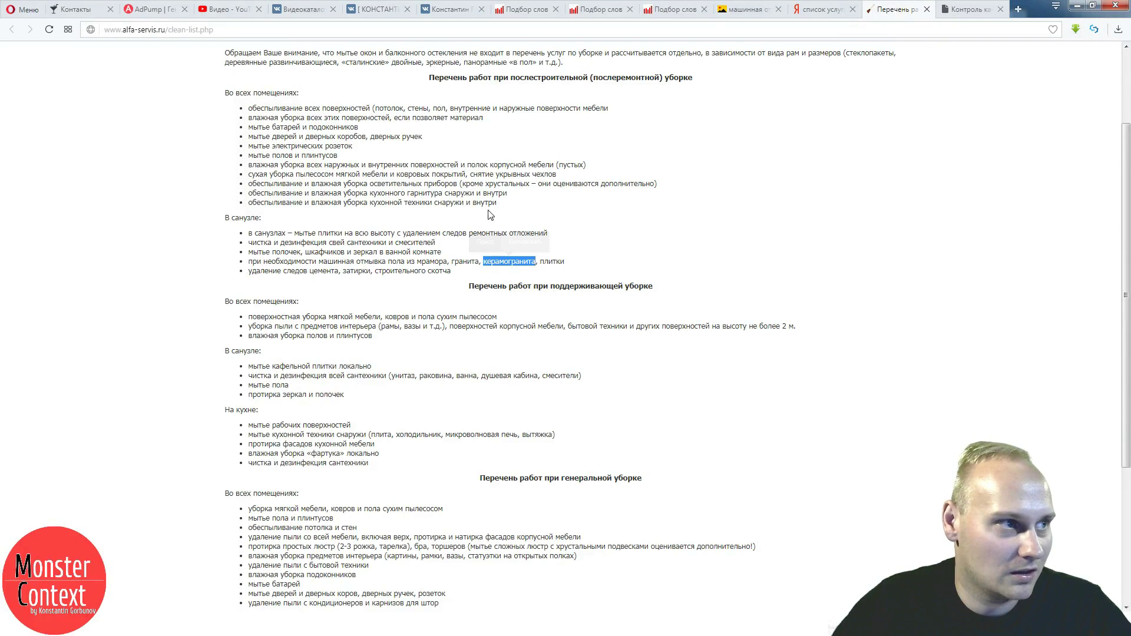
left_click(165, 7)
key("Return")
key("ctrl+v")
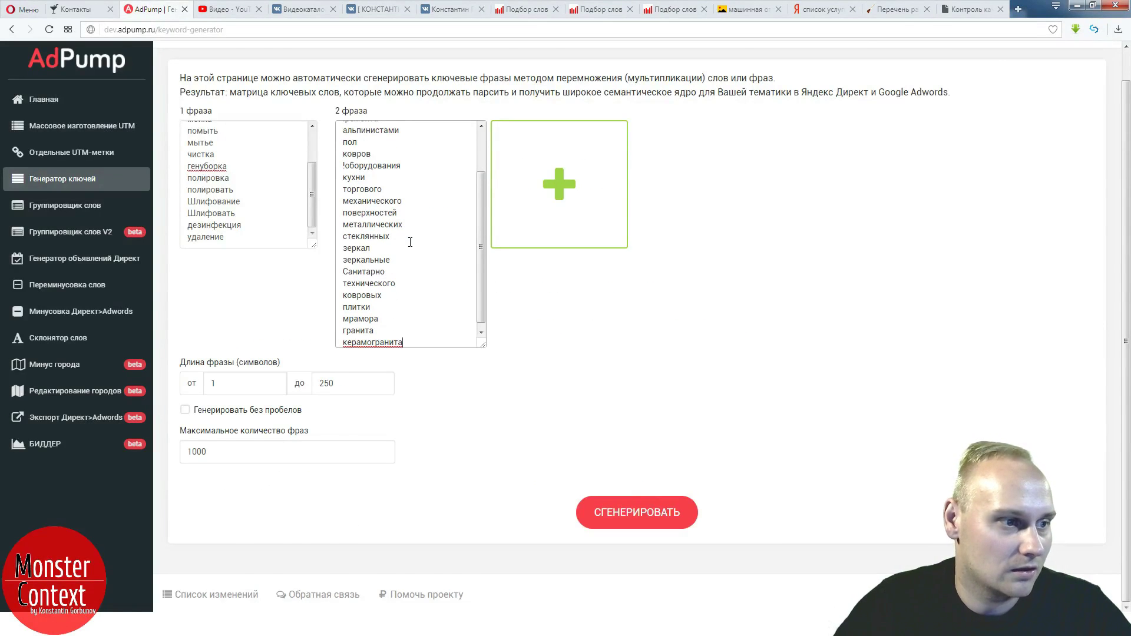
- Copy "пыли" from the maintenance-cleaning section of the Alfa-Servis works list and add it to the end of AdPump's second phrase list
left_click(896, 9)
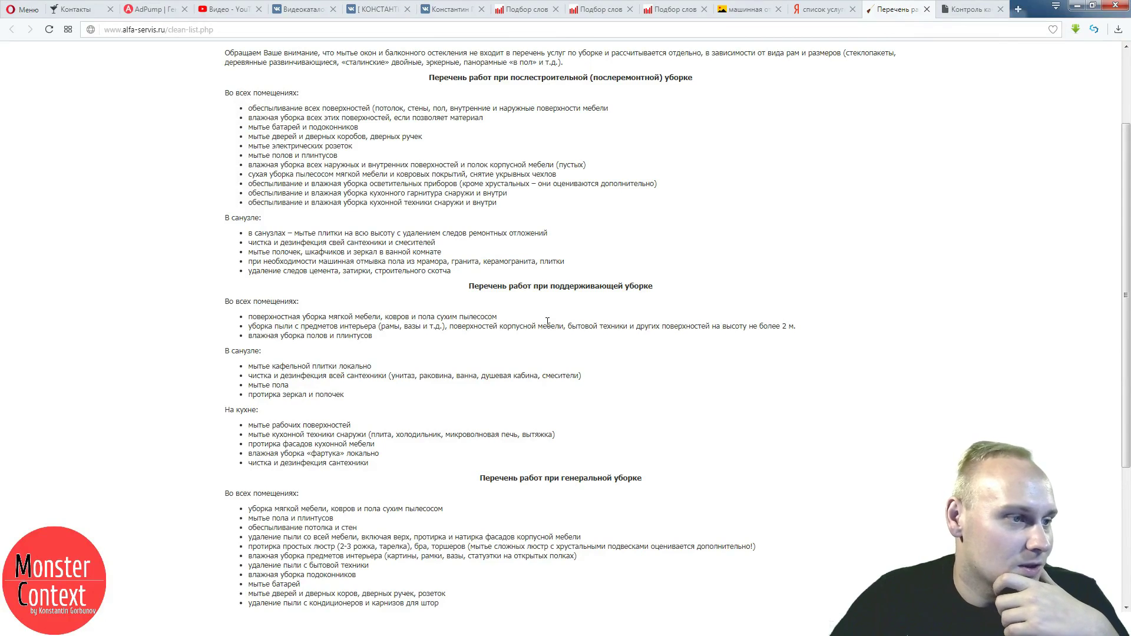
scroll(545, 318, "down", 1)
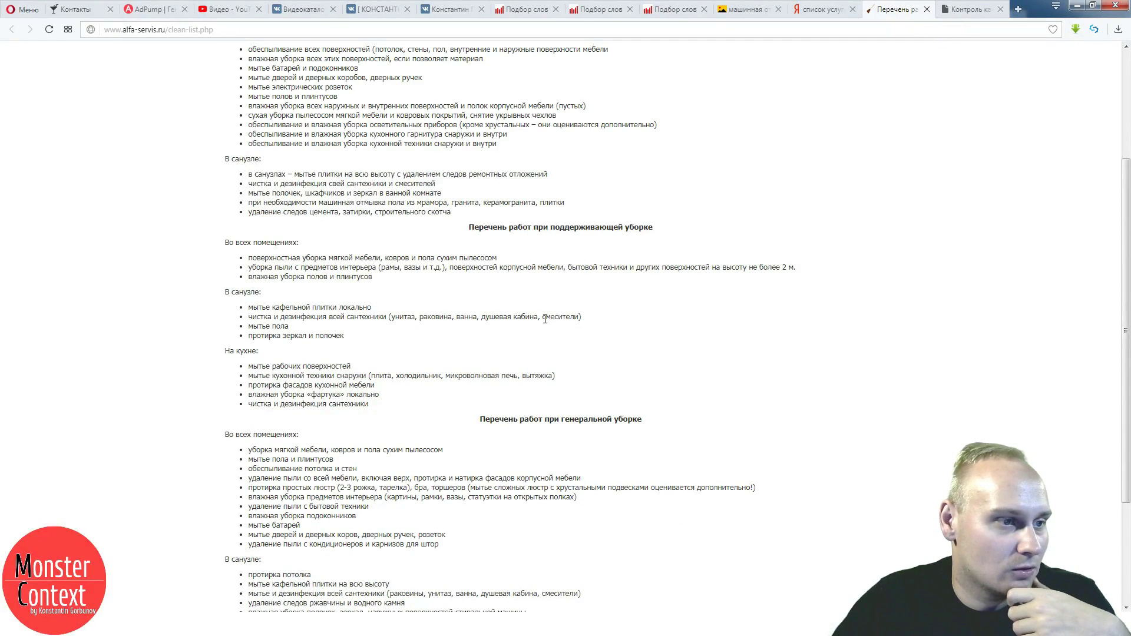
left_click_drag(327, 257, 380, 258)
left_click(380, 258)
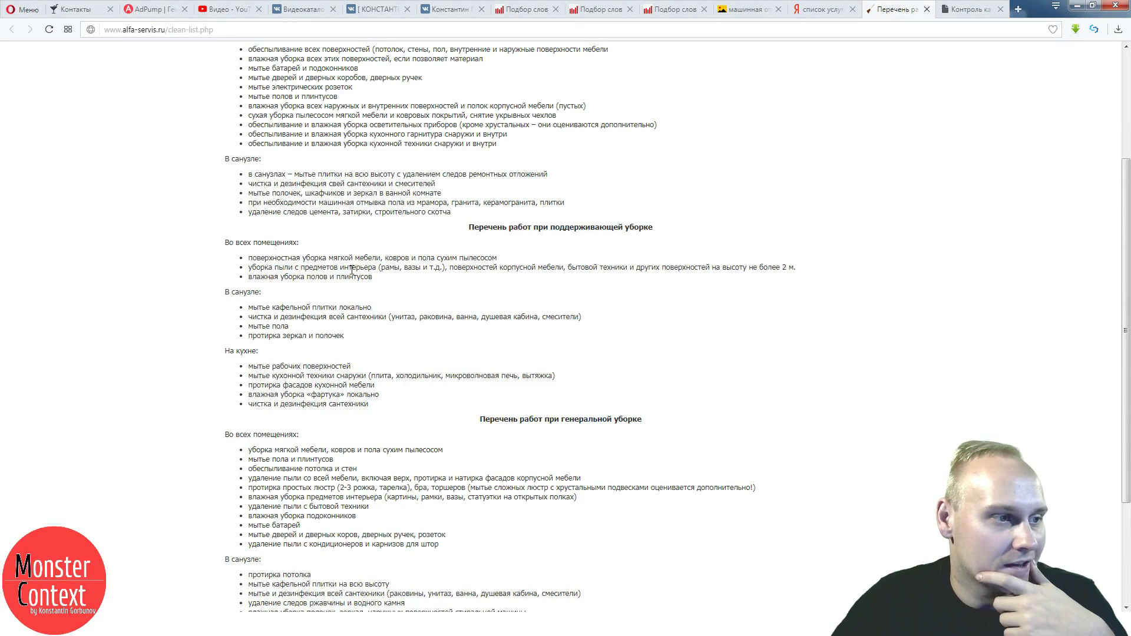
left_click_drag(273, 268, 299, 268)
left_click(285, 269)
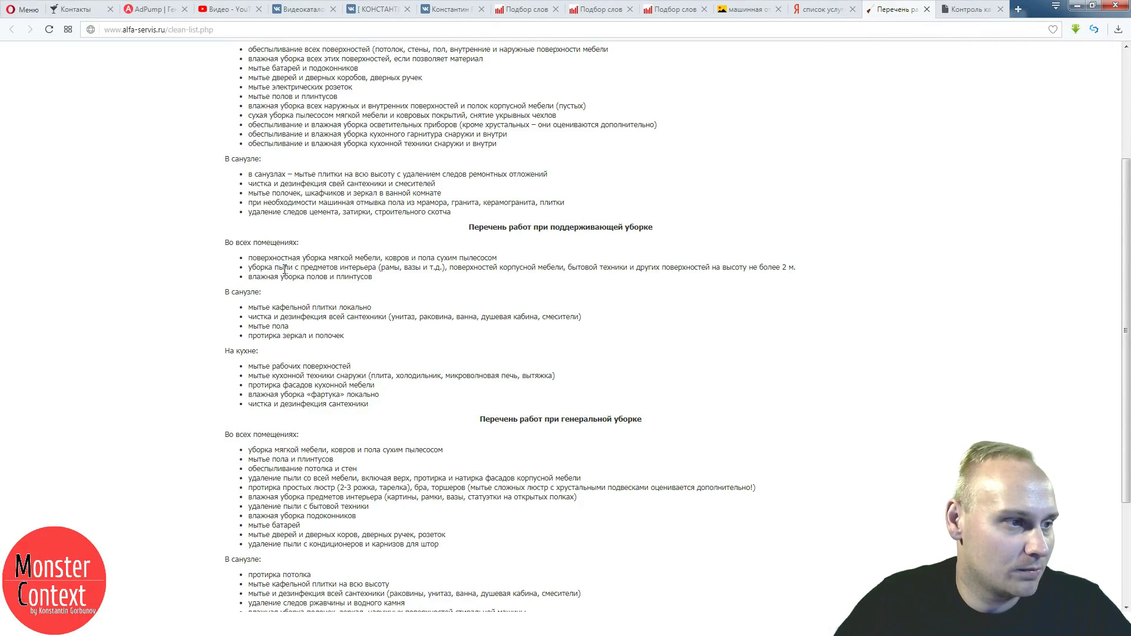
double_click(284, 268)
left_click(142, 10)
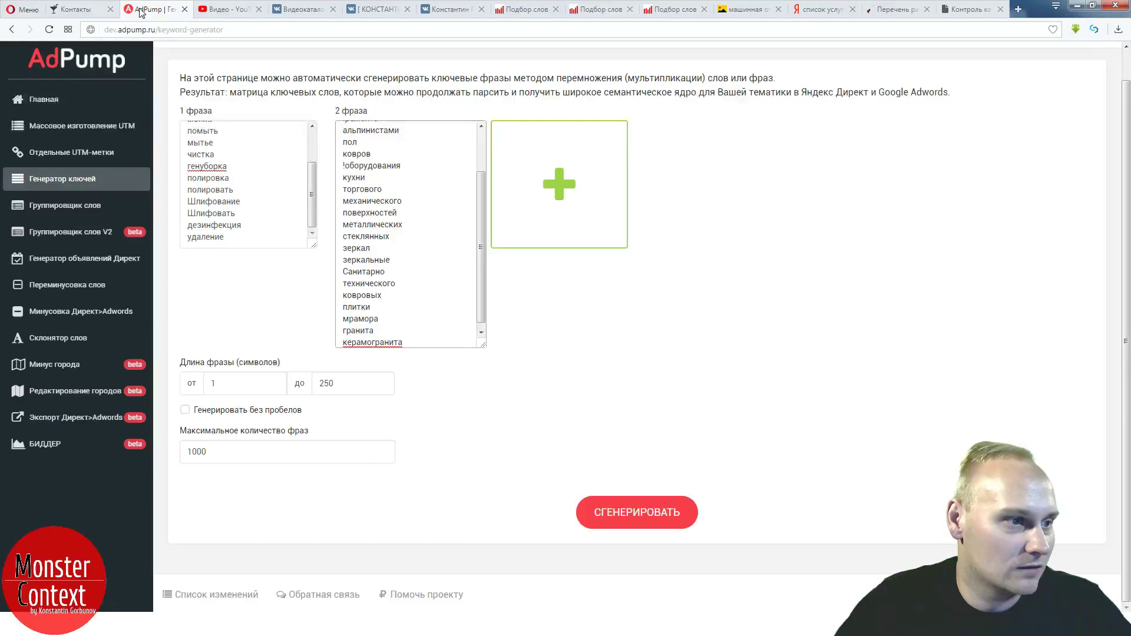
key("Return")
key("ctrl+v")
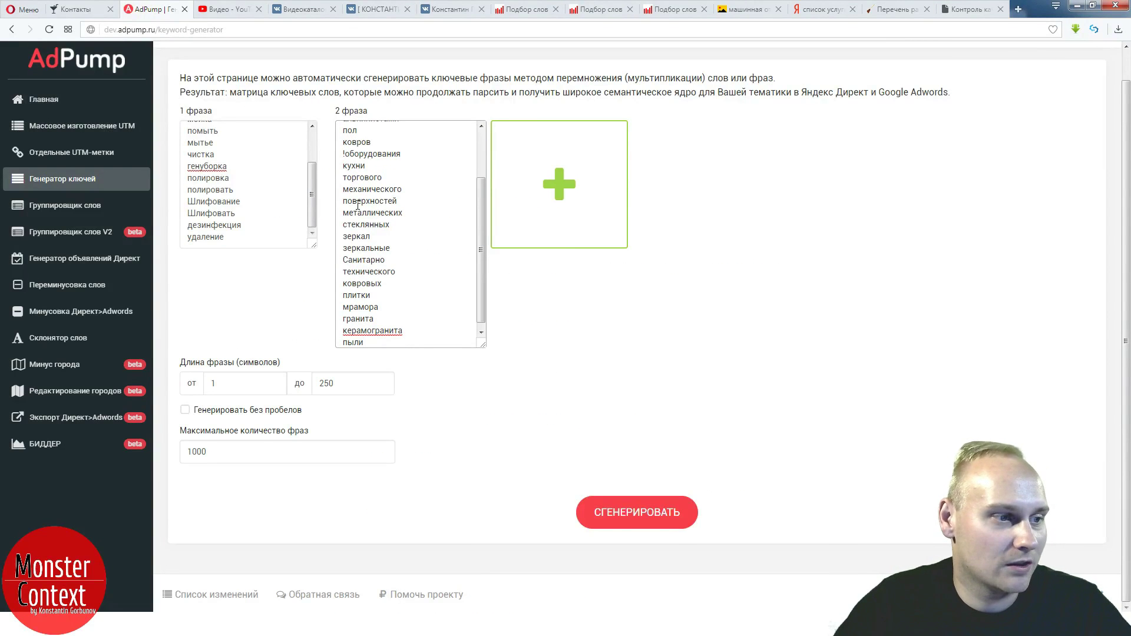
- Pick out "дезинфекция" in the Alfa-Servis maintenance-cleaning bathroom section and check whether AdPump's first phrase list already includes it
left_click(900, 14)
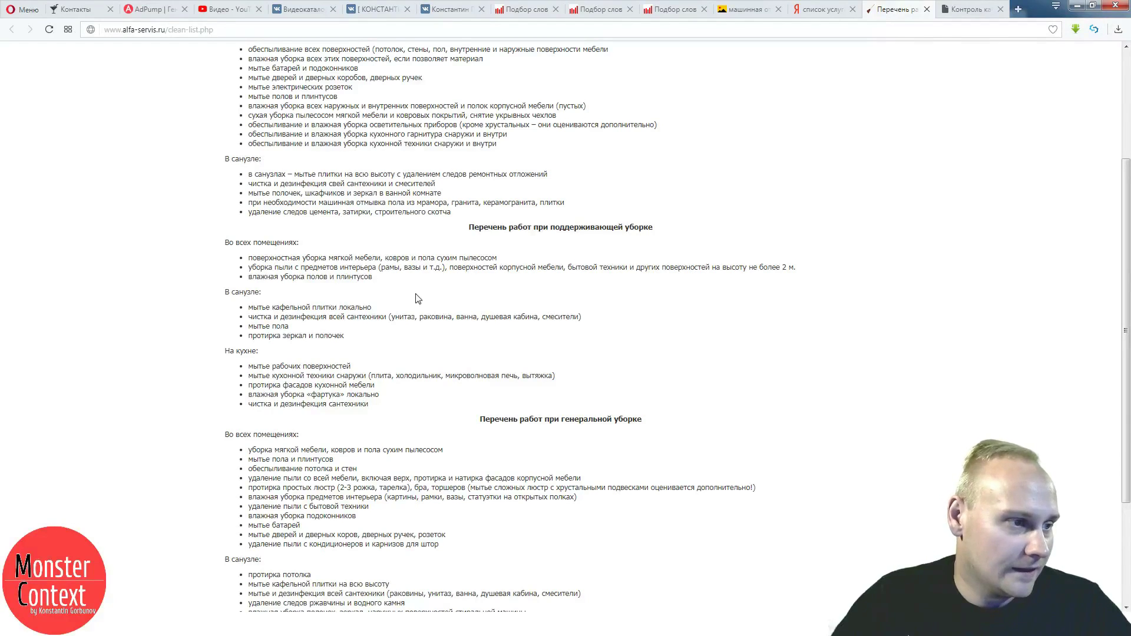
scroll(418, 298, "down", 1)
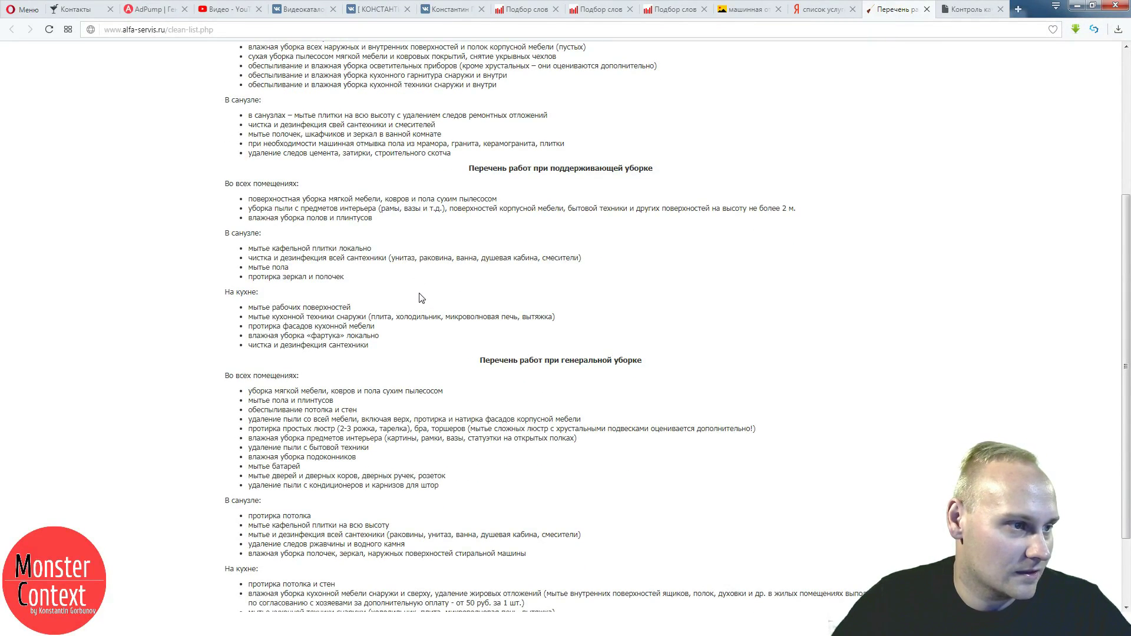
left_click_drag(281, 258, 326, 258)
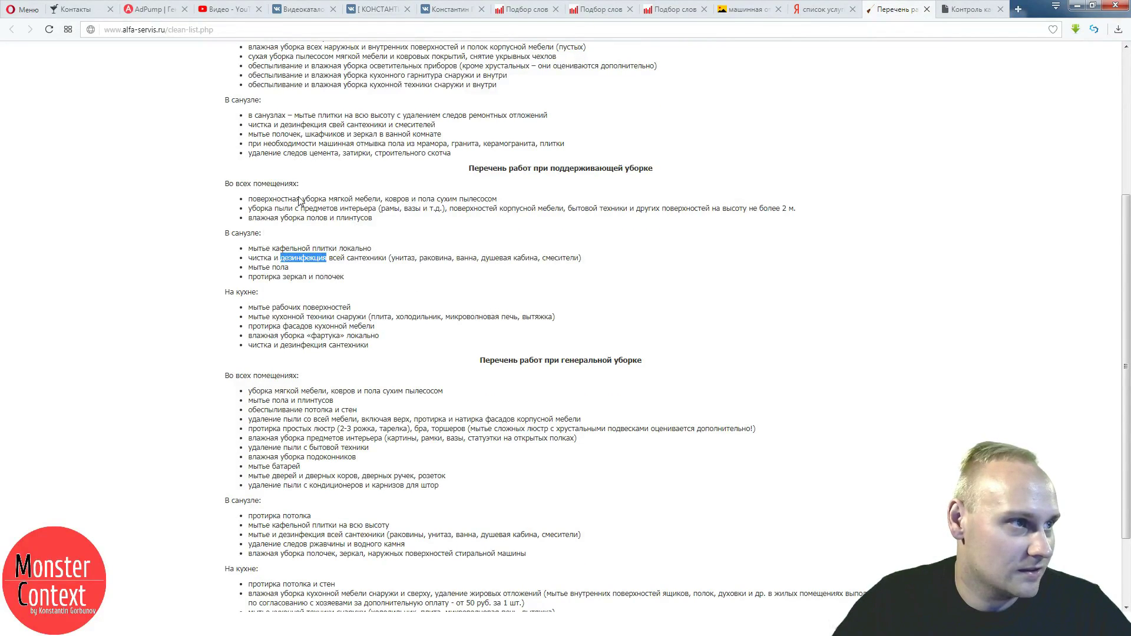
left_click(152, 9)
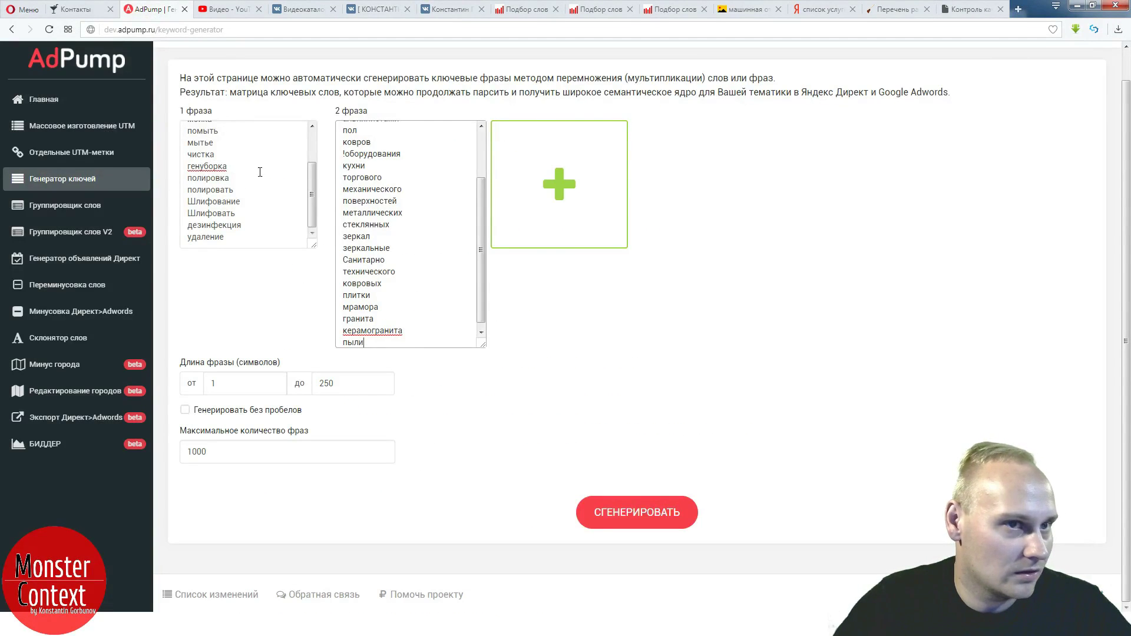
left_click(898, 10)
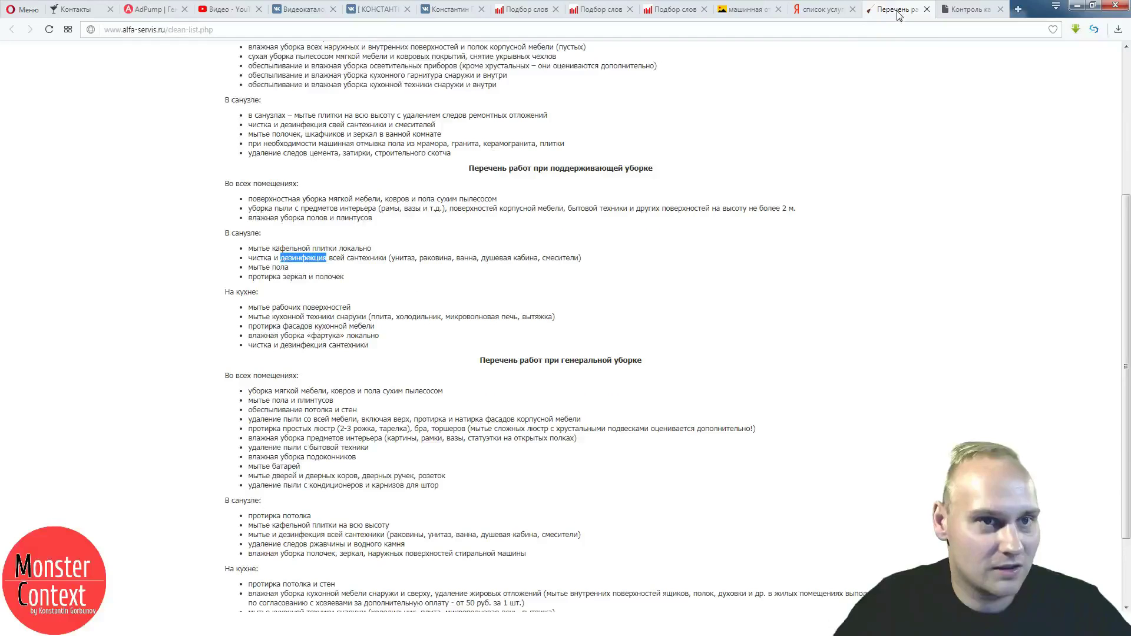
left_click(356, 271)
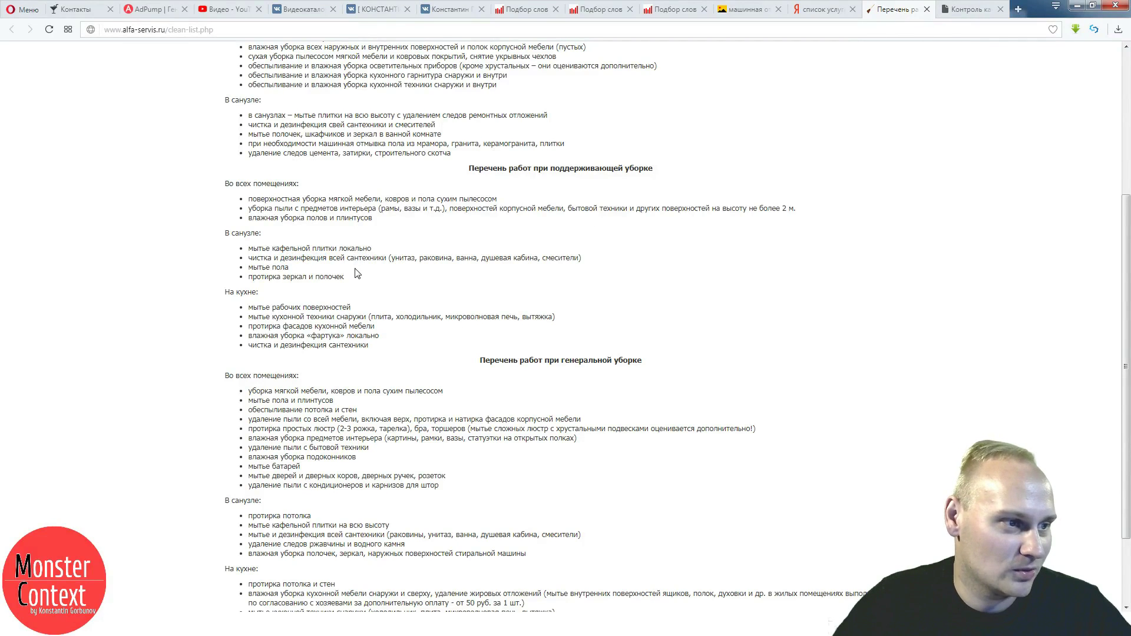
- Copy "протирка" from the maintenance-cleaning bathroom section of the Alfa-Servis list and append it to AdPump's first phrase list
scroll(355, 273, "down", 1)
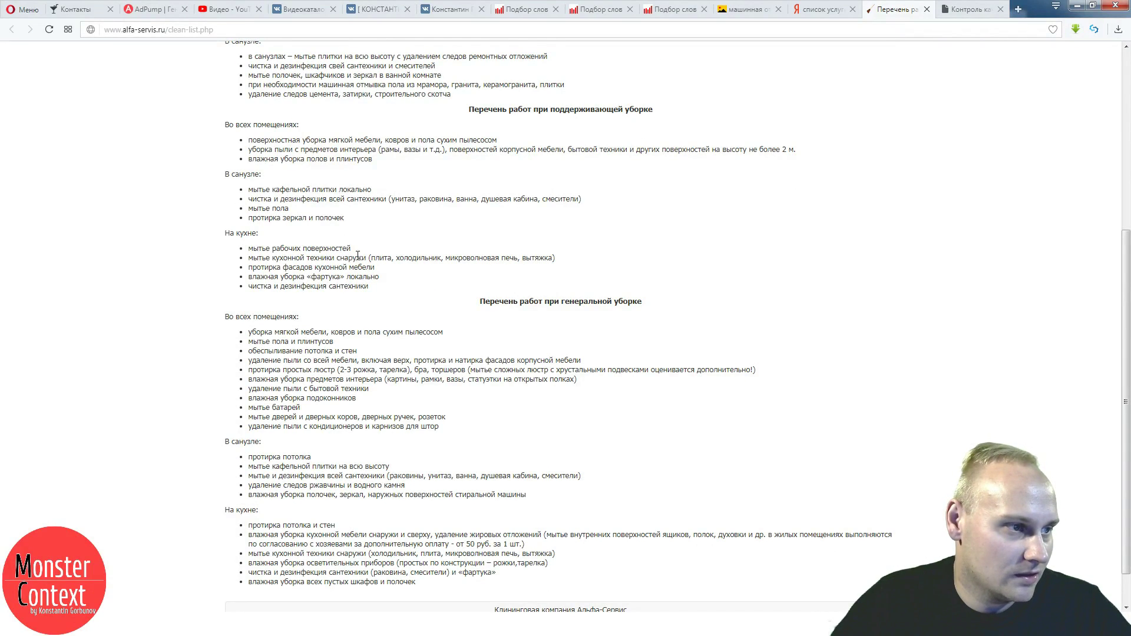
left_click_drag(248, 218, 280, 214)
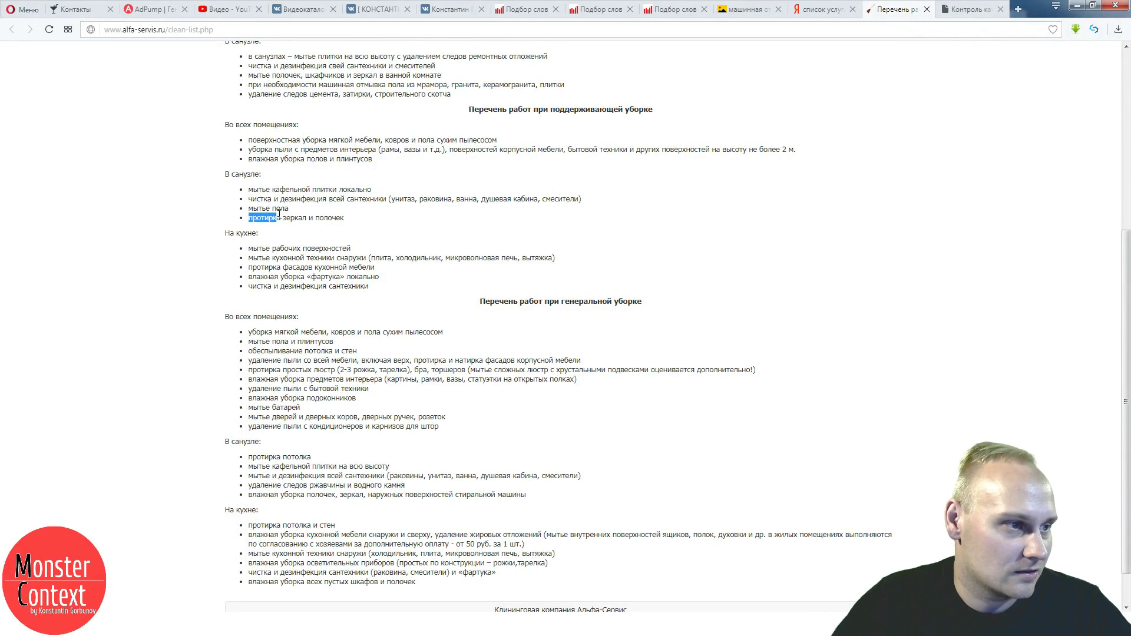
key("ctrl+c")
left_click(150, 10)
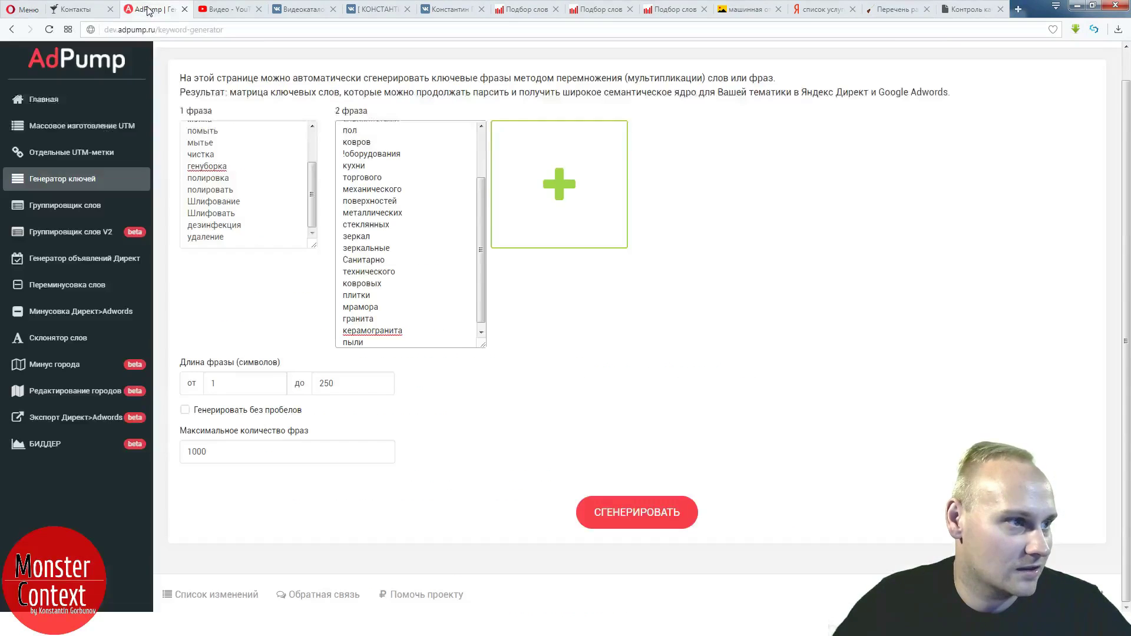
scroll(239, 201, "up", 2)
scroll(239, 201, "down", 3)
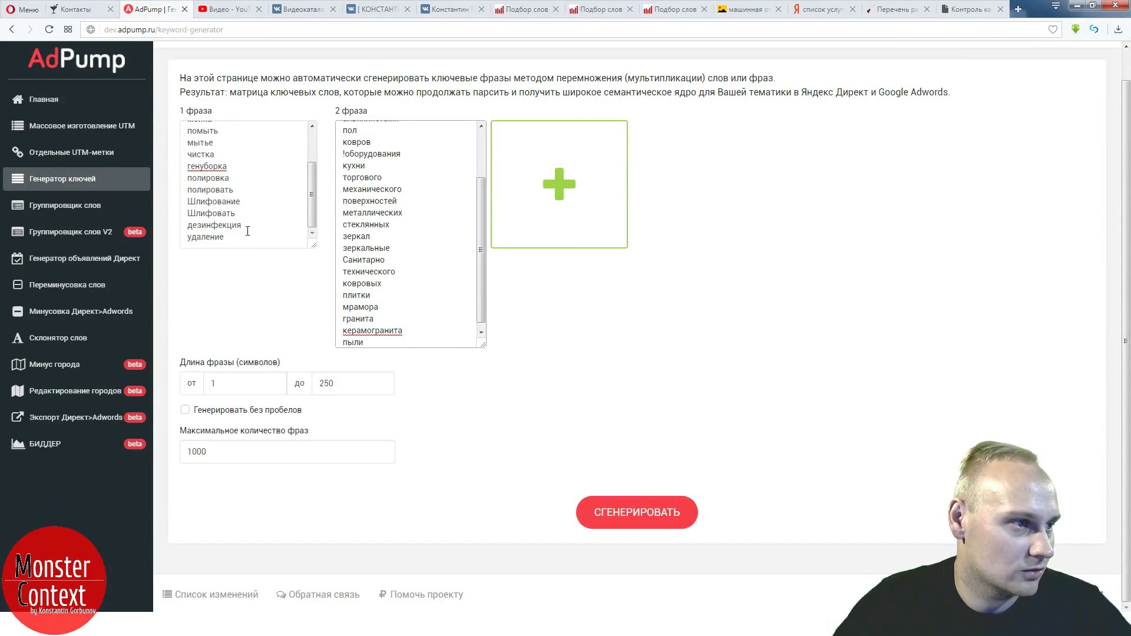
left_click(246, 233)
key("Return")
key("ctrl+v")
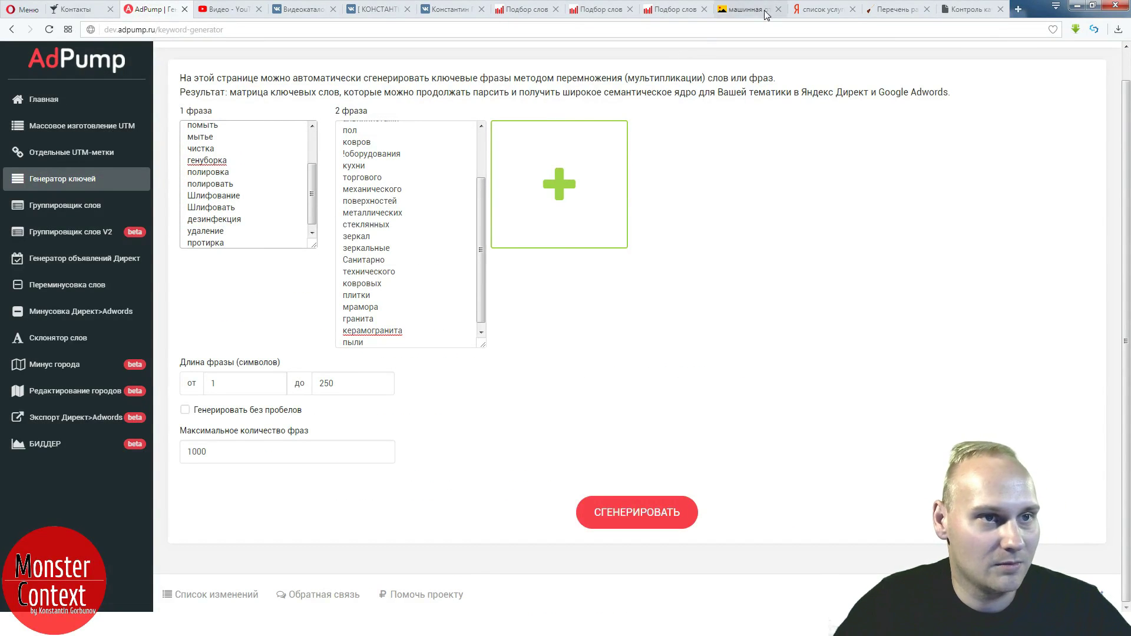
- Copy "обеспыливание" from the general-cleaning section of the Alfa-Servis list and look up its search queries in Yandex Wordstat
left_click(744, 10)
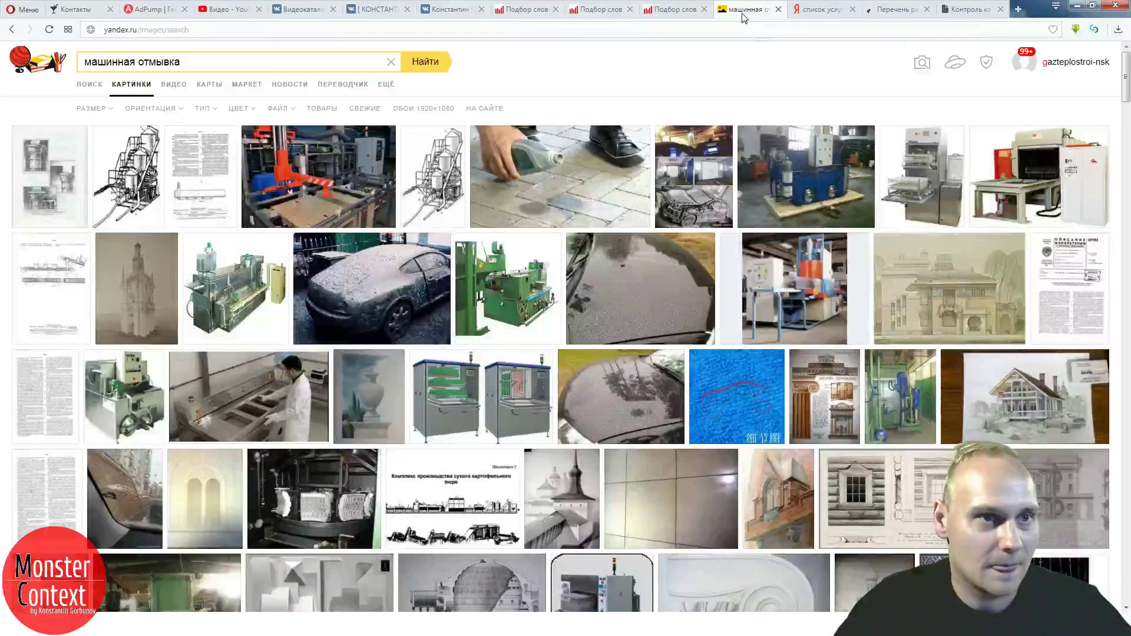
left_click(892, 11)
left_click(330, 277)
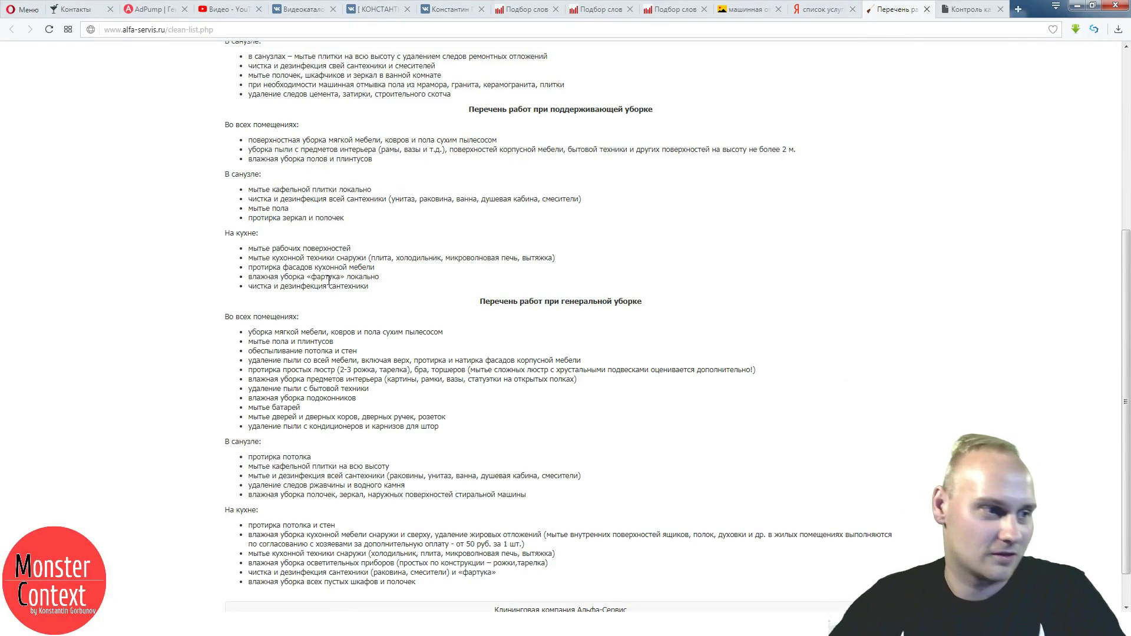
scroll(326, 281, "down", 2)
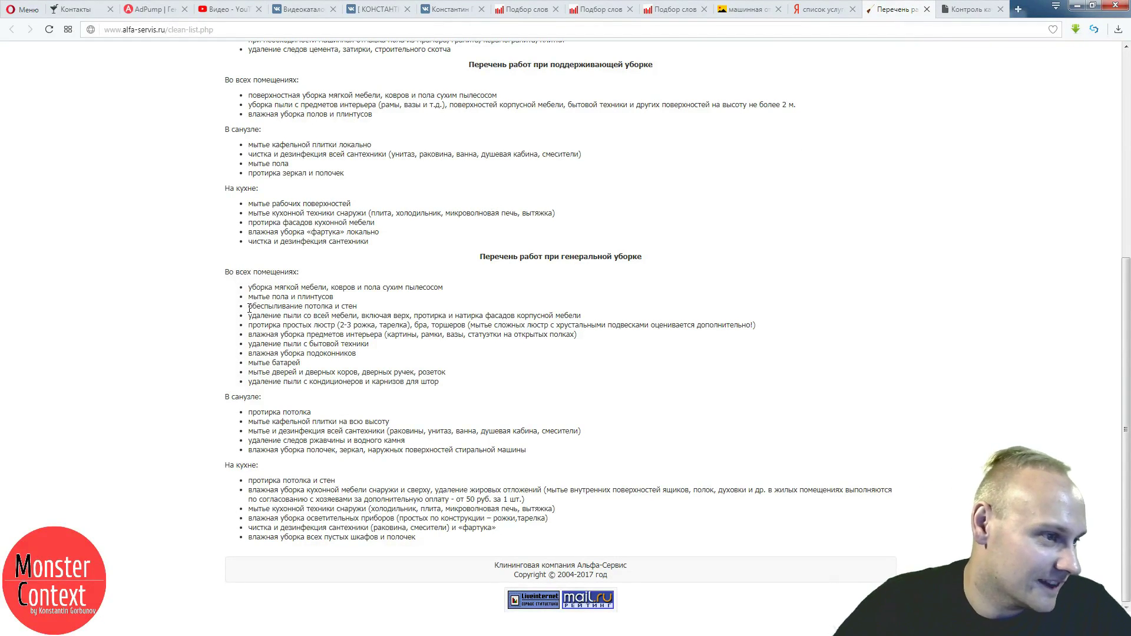
left_click_drag(248, 306, 300, 307)
left_click(595, 9)
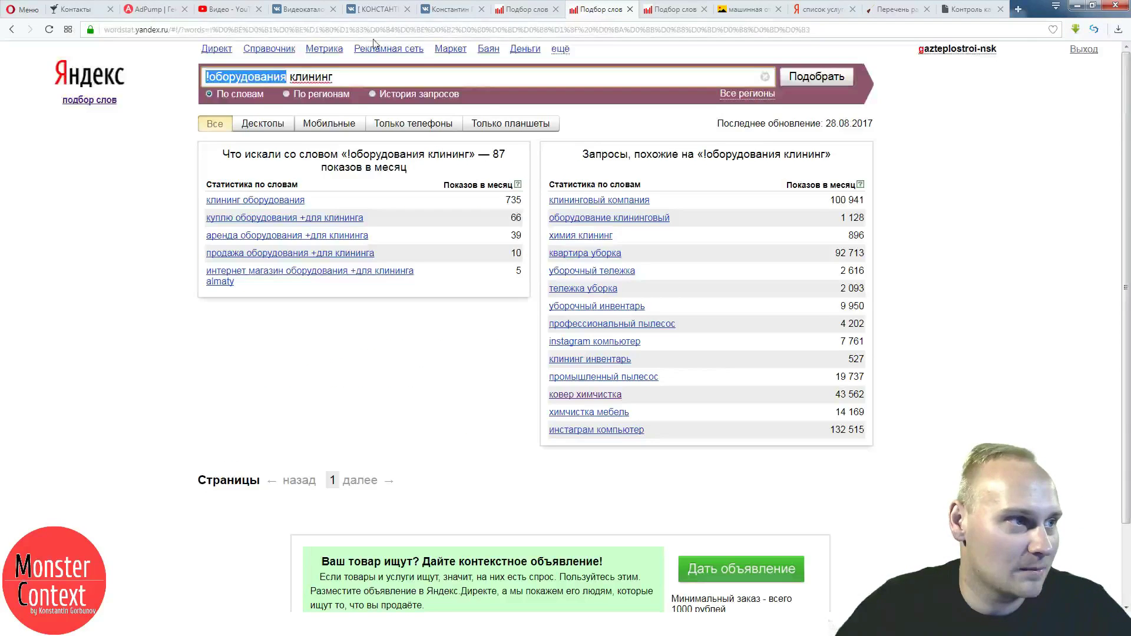
triple_click(266, 79)
key("ctrl+v")
key("Return")
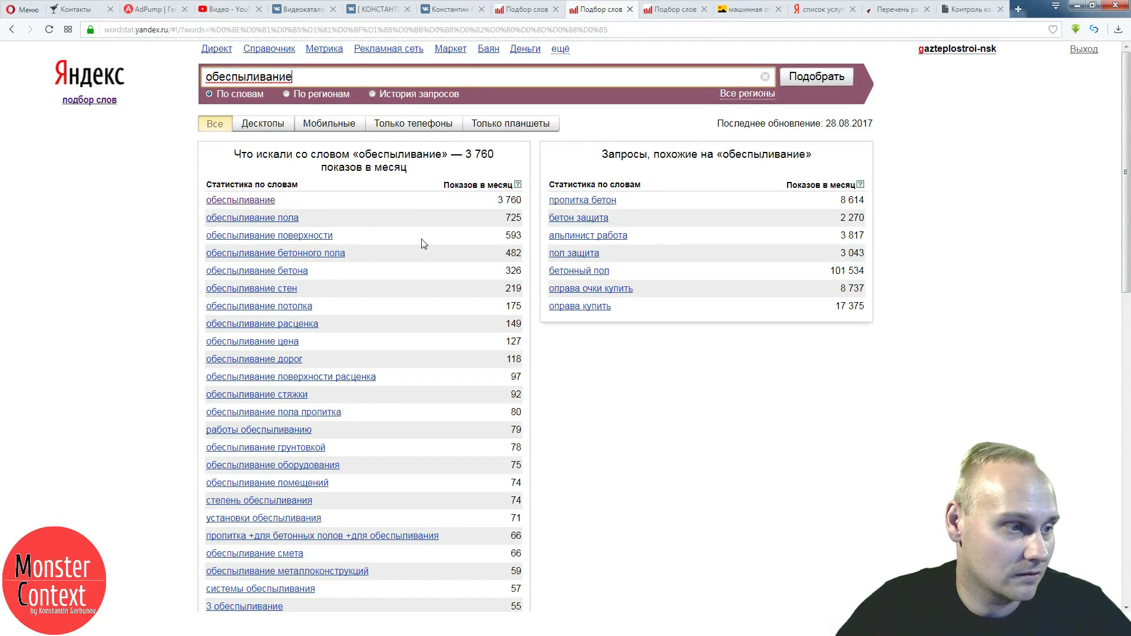
scroll(422, 243, "down", 5)
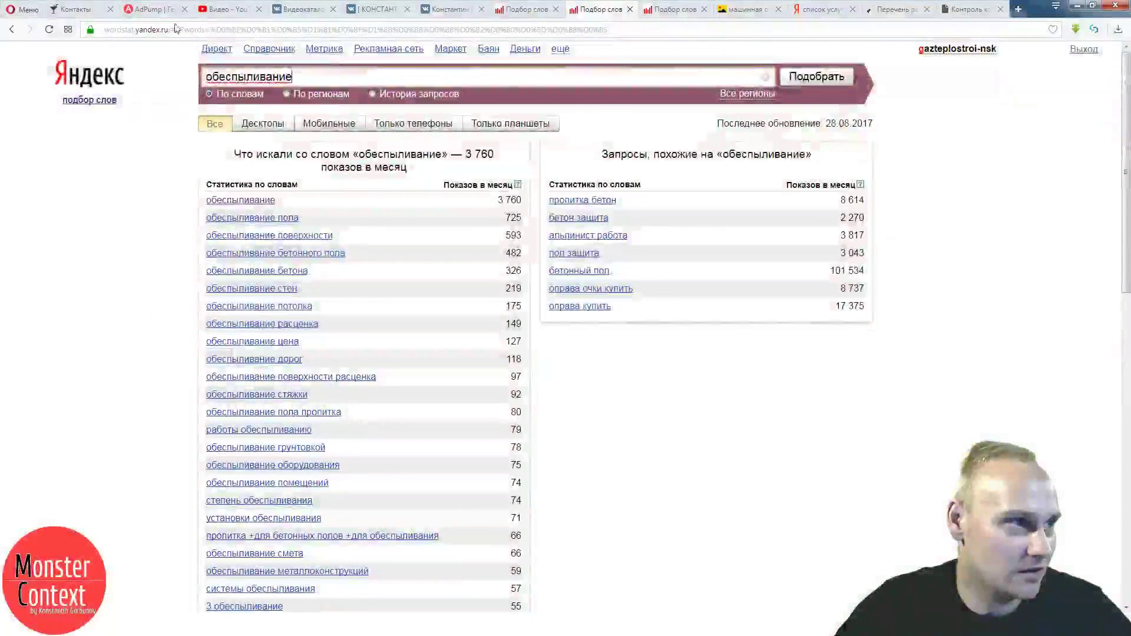
- Add "обеспыливание" below "протирка" in AdPump's first phrase list
left_click(154, 9)
key("Return")
key("ctrl+v")
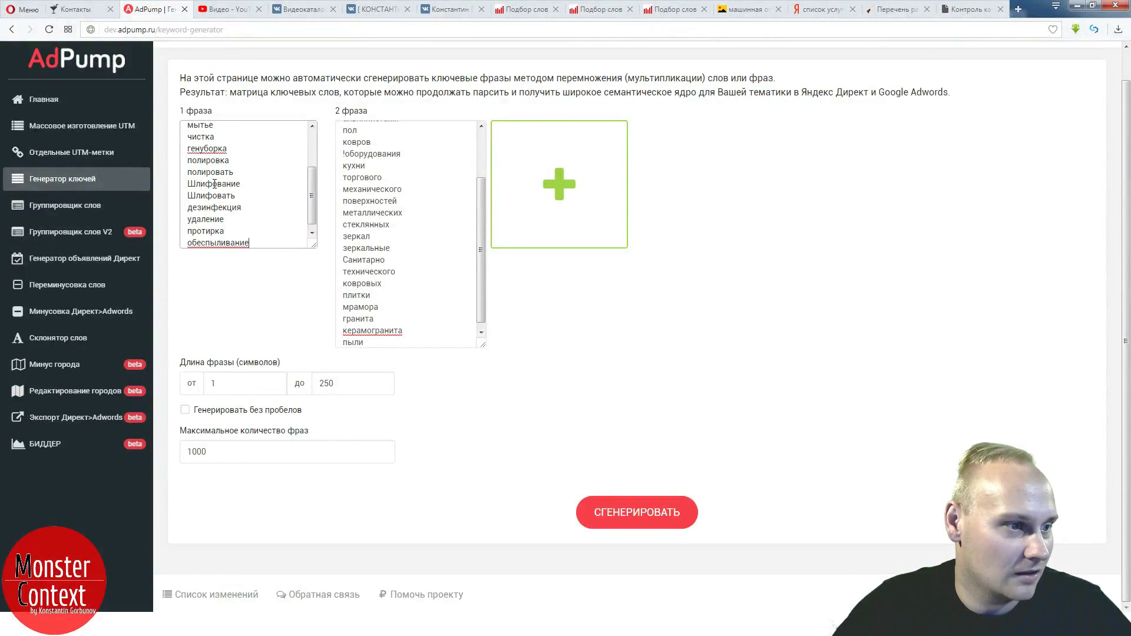
- Read the remaining general-cleaning lines of the Alfa-Servis works list for further usable words
left_click(889, 11)
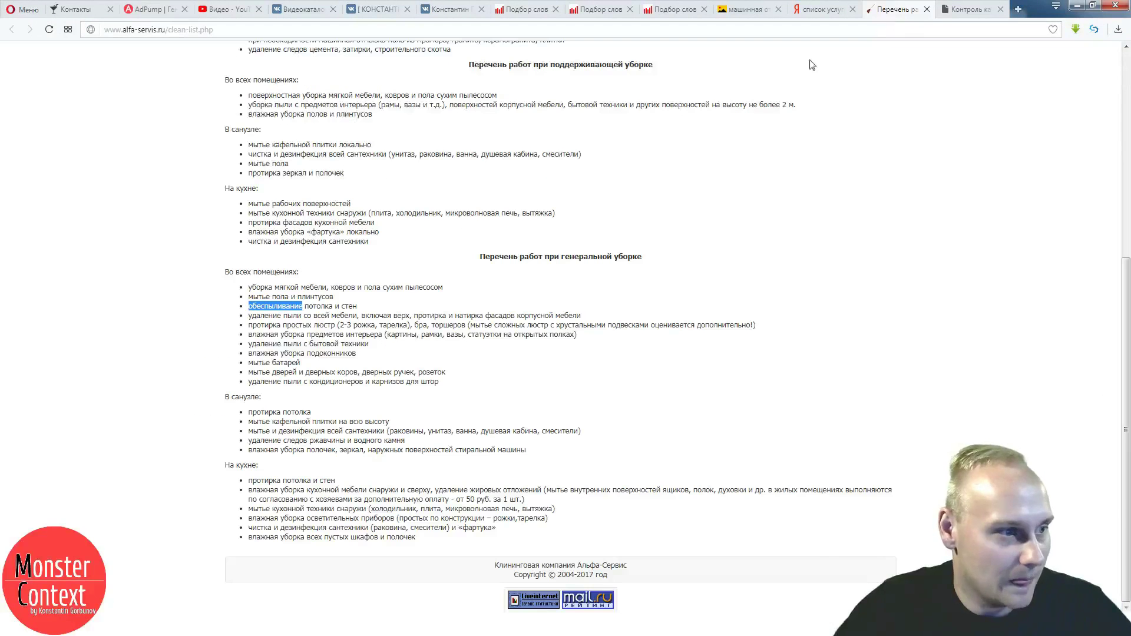
left_click(439, 406)
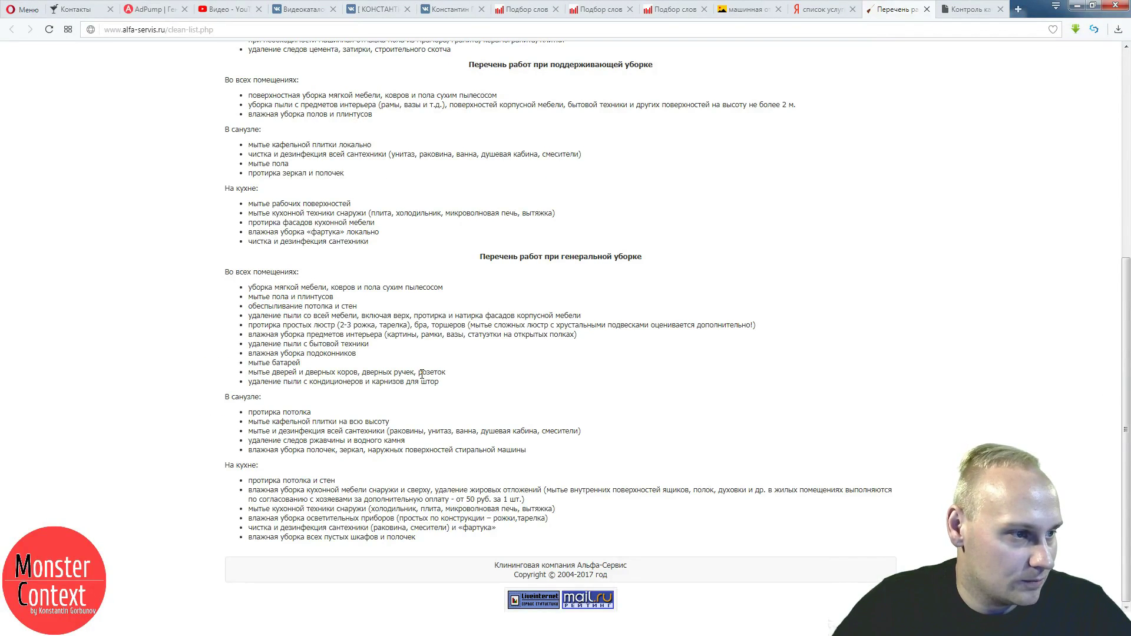
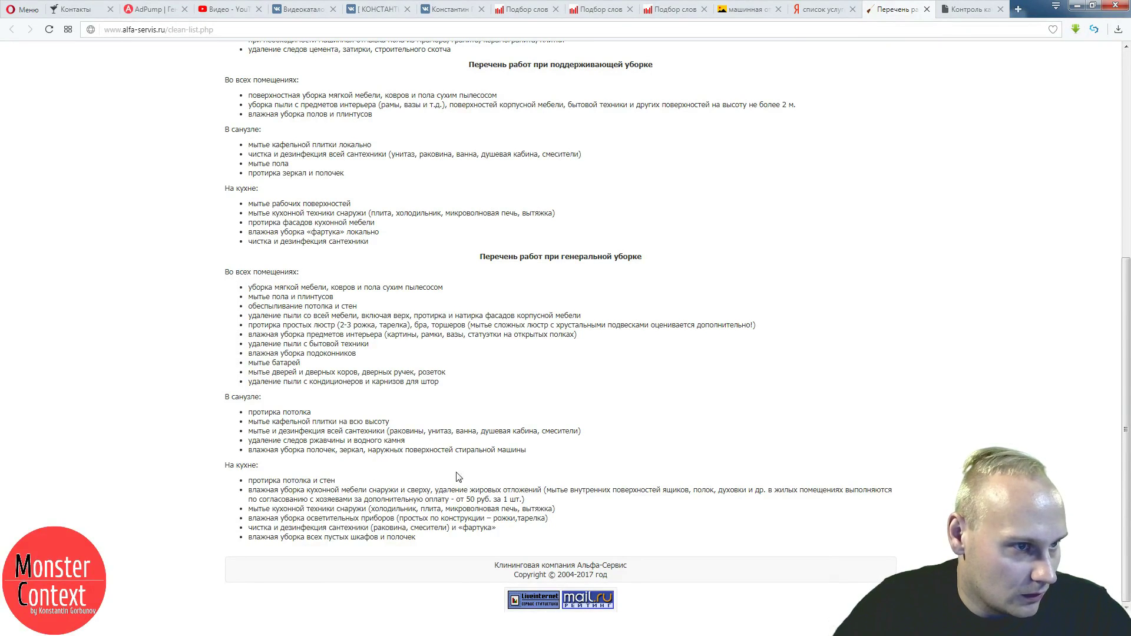
scroll(477, 472, "up", 3)
scroll(477, 472, "up", 5)
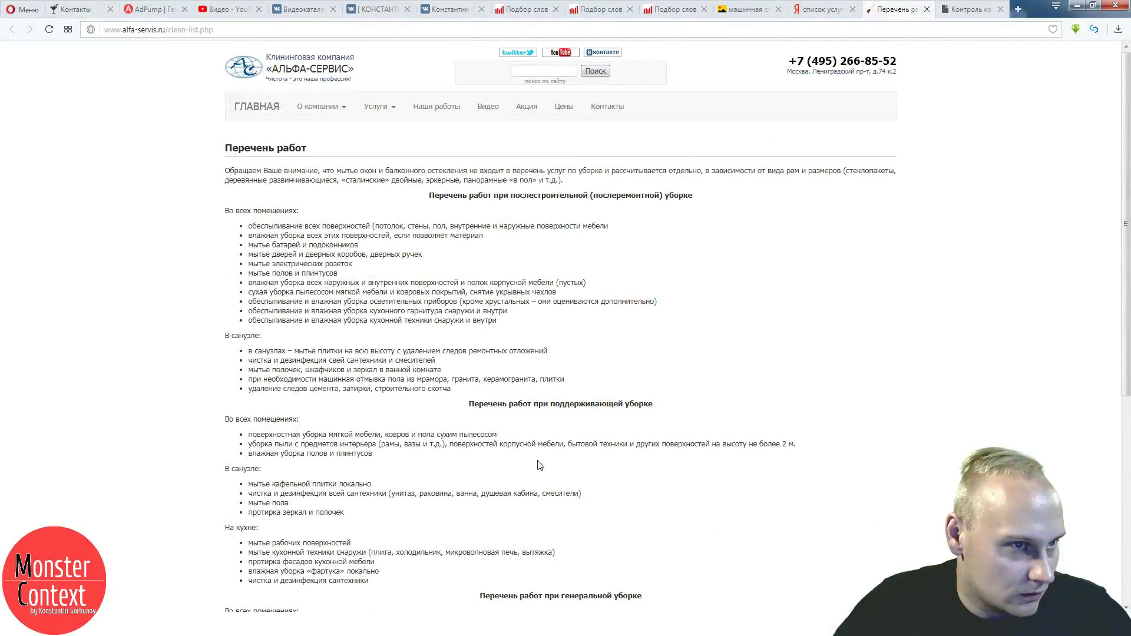
- From the Yandex results for "список услуги уборки офиса", open the clean99.ru services page in a new tab and switch to it
left_click(820, 10)
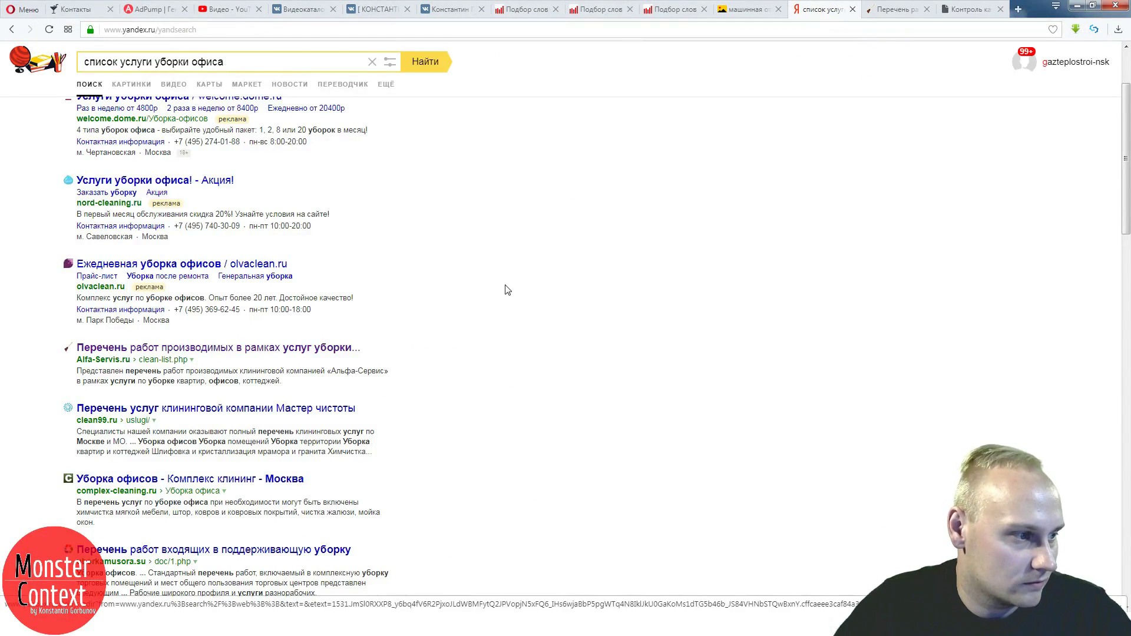
scroll(505, 289, "down", 1)
scroll(505, 289, "down", 2)
right_click(318, 290)
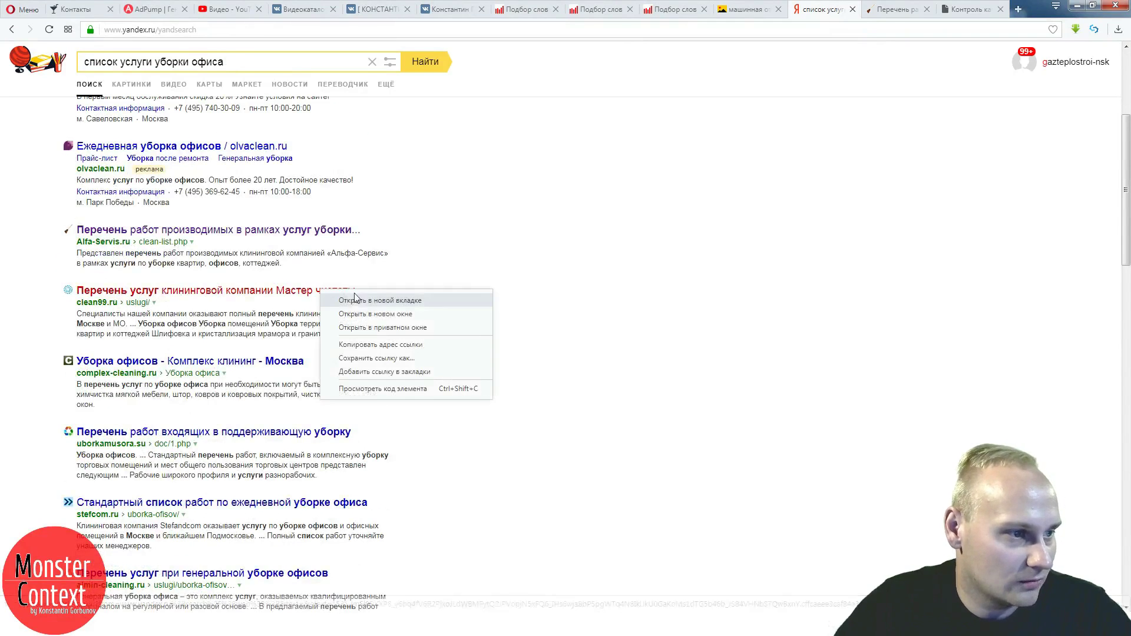
left_click(361, 302)
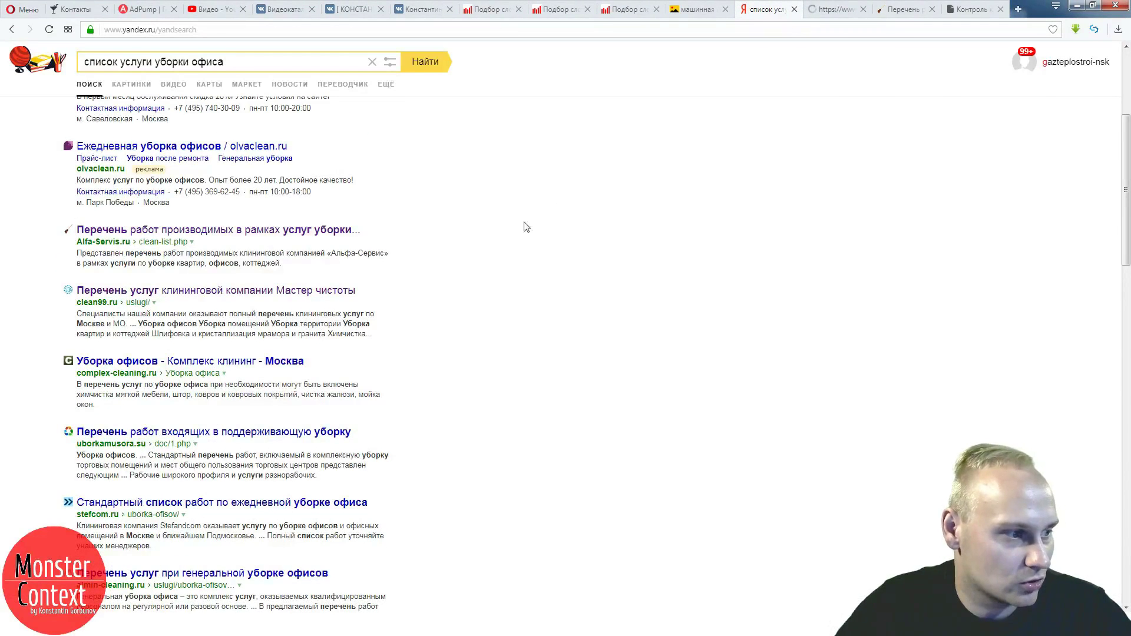
left_click(835, 13)
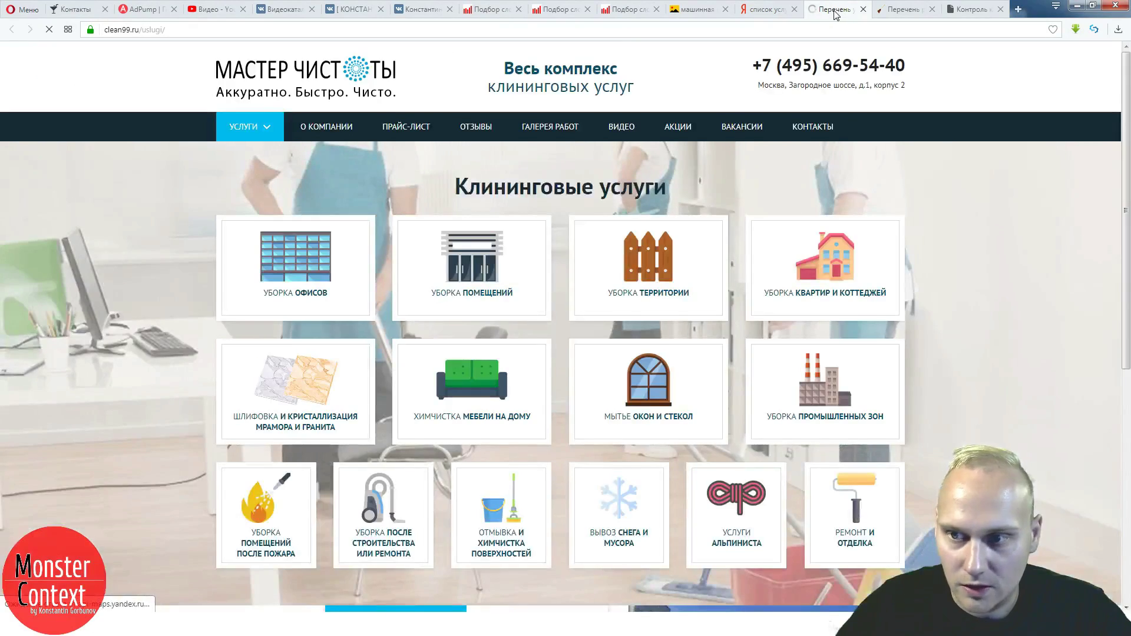
- Look through the service categories on the clean99.ru page for usable words and close the page
scroll(560, 201, "down", 6)
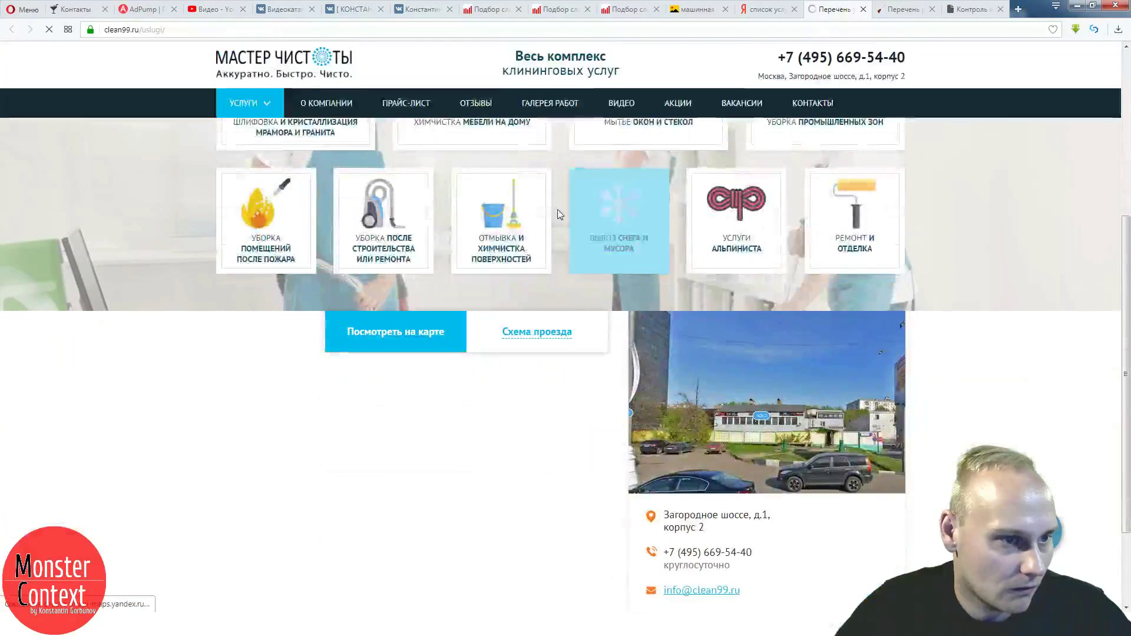
scroll(554, 207, "up", 5)
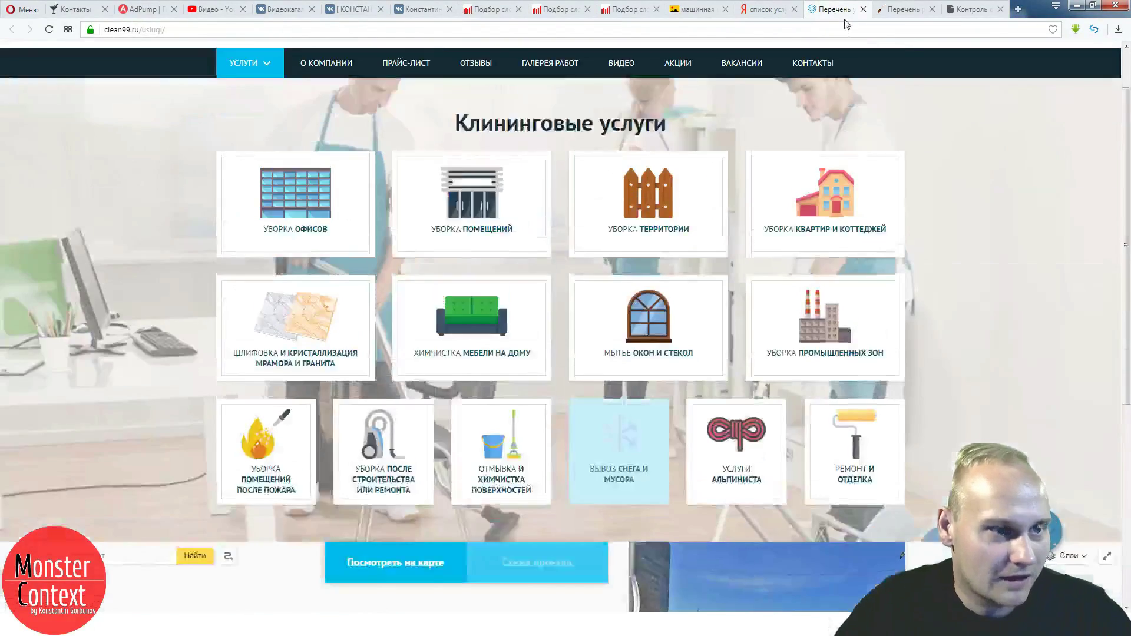
scroll(536, 189, "down", 5)
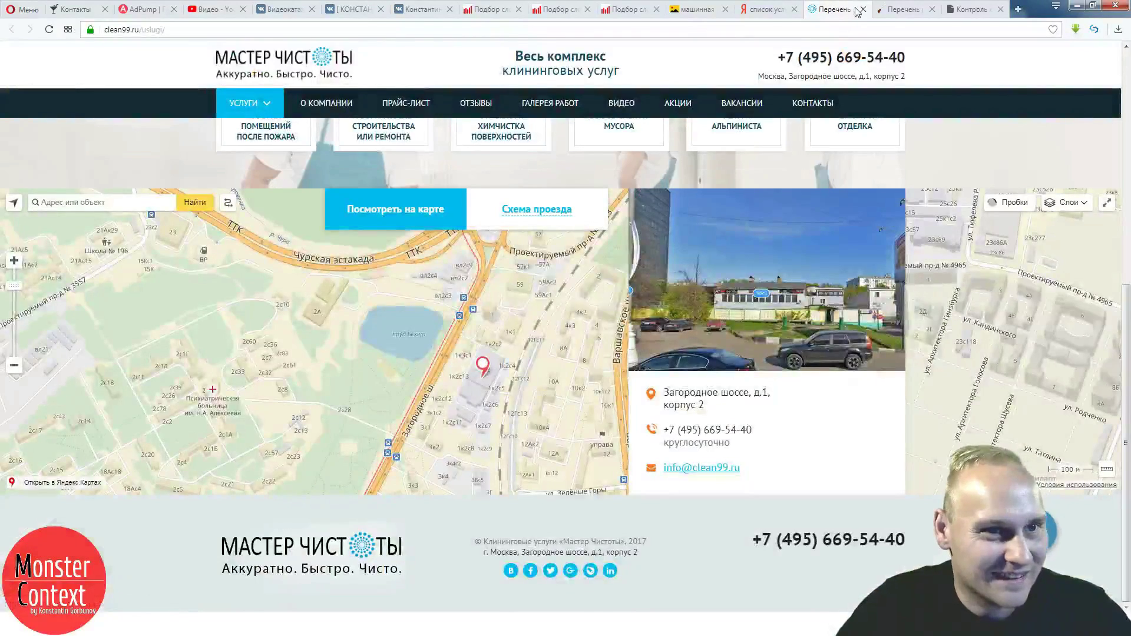
middle_click(851, 14)
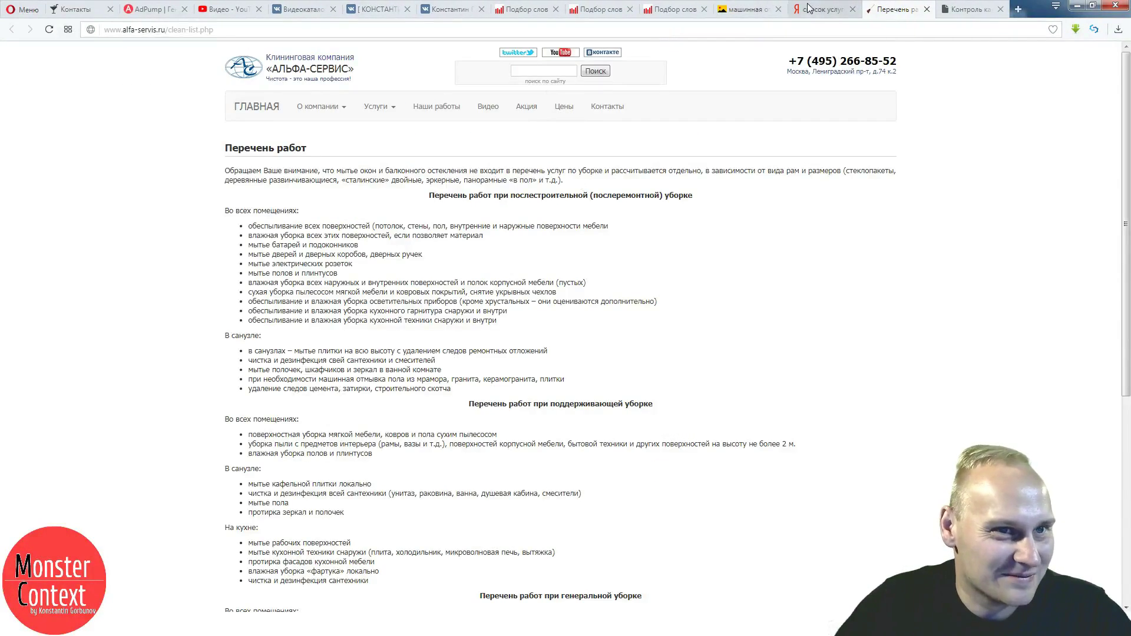
- From the Yandex results for "список услуги уборки офиса", open the complex-cleaning.ru office cleaning page in a new tab and switch to it
left_click(822, 9)
right_click(204, 361)
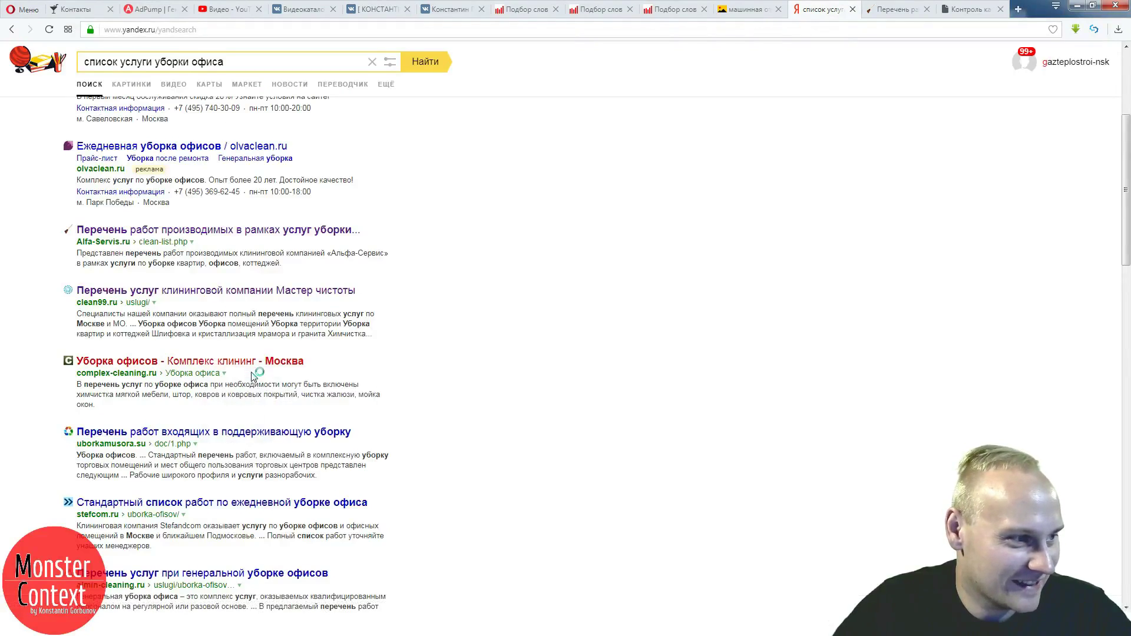
left_click(244, 371)
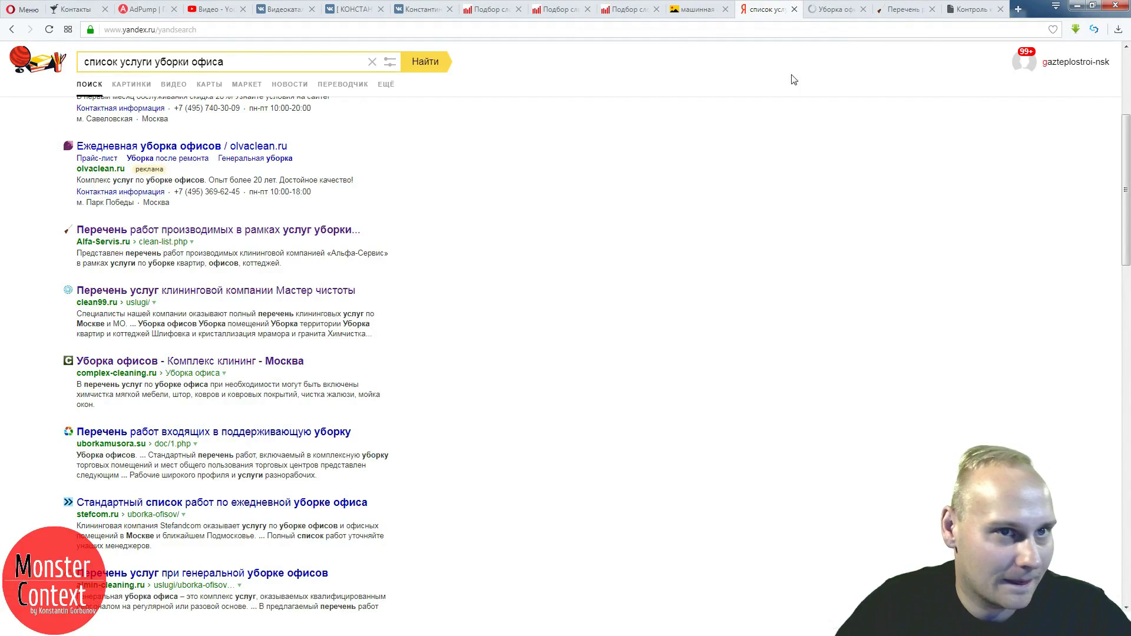
left_click(825, 9)
- Copy "ковролина" from the complex-cleaning.ru office works list and add it below "ковровых" in AdPump's second phrase list
scroll(566, 206, "down", 3)
scroll(578, 193, "down", 8)
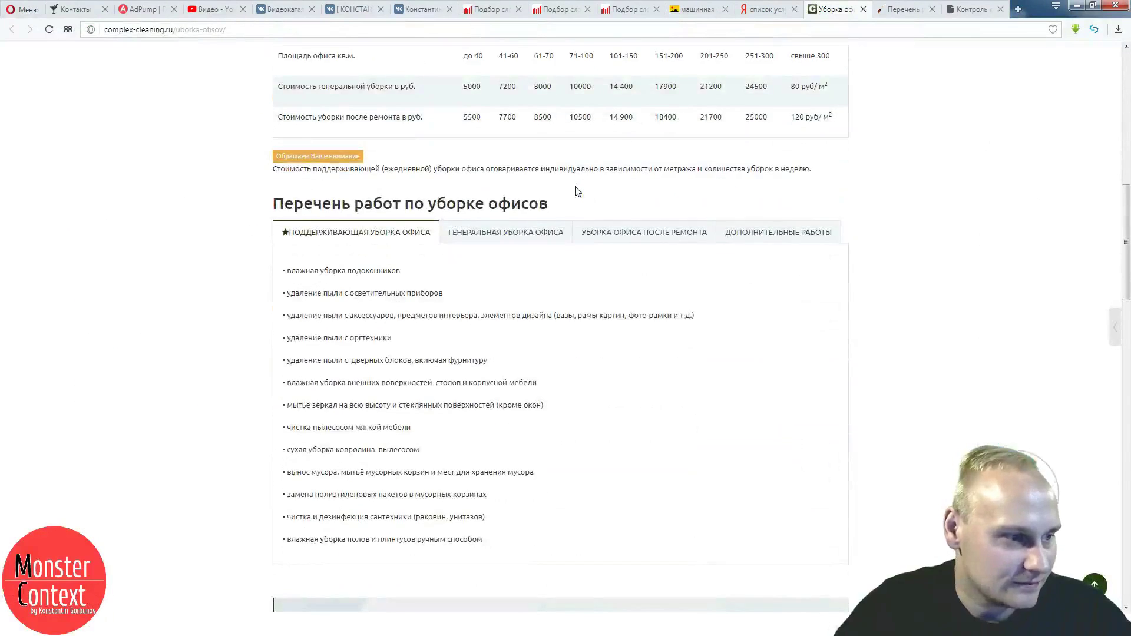
scroll(578, 192, "down", 2)
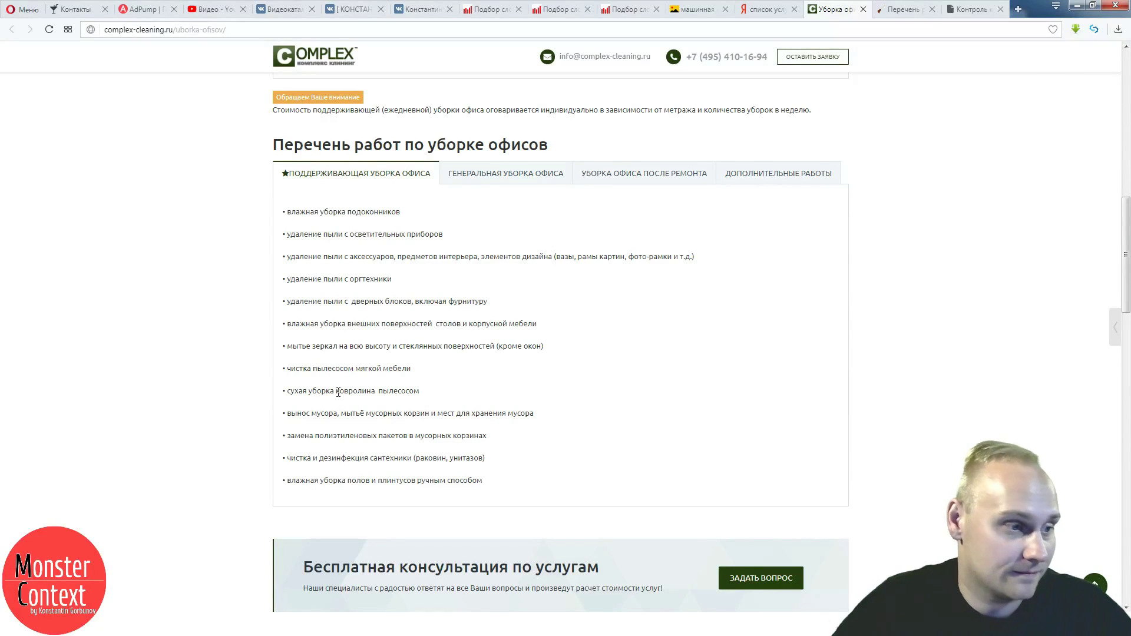
left_click_drag(337, 392, 376, 392)
key("ctrl+c")
left_click(144, 9)
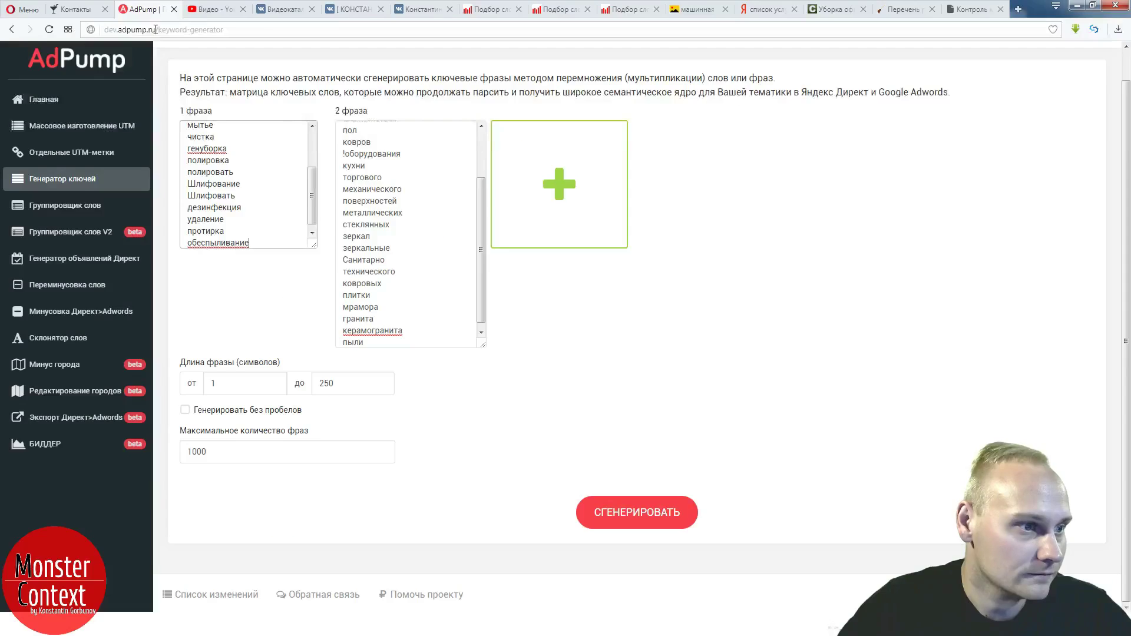
left_click(389, 282)
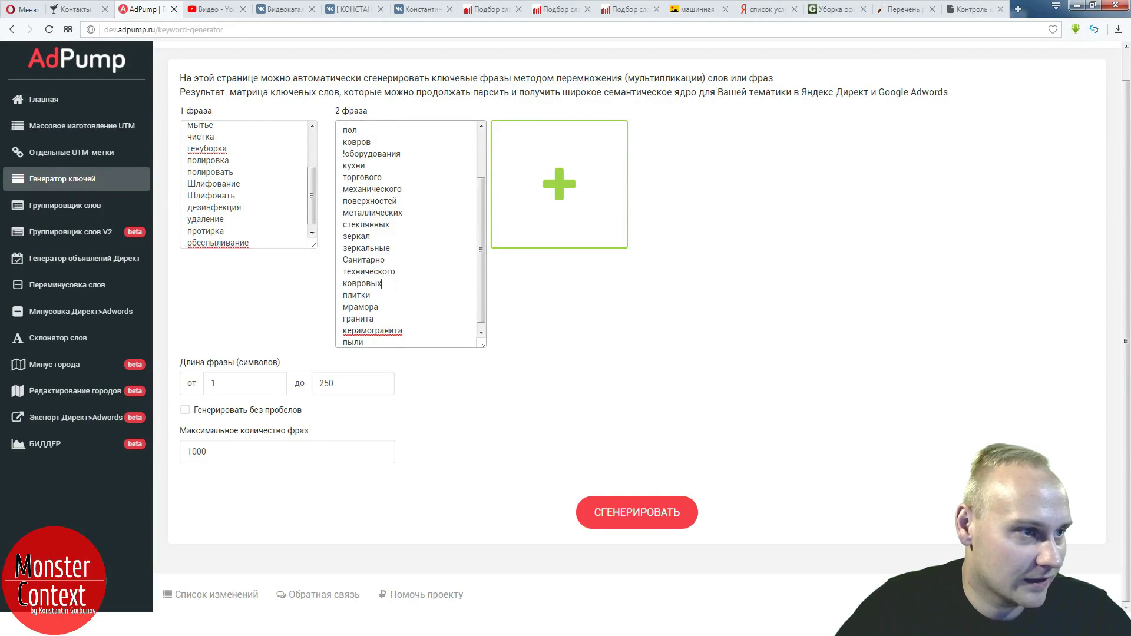
key("Return")
key("ctrl+v")
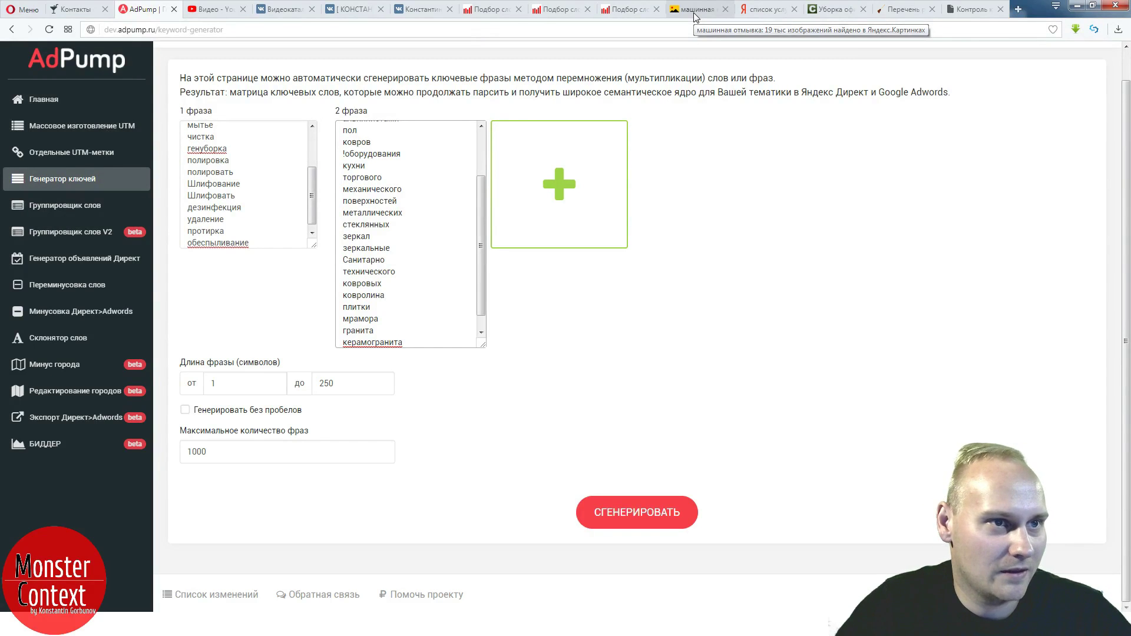
- Copy "мусорных корзин" from the complex-cleaning.ru works list and add it below "пыли" in AdPump's second phrase list
left_click(696, 10)
left_click(842, 11)
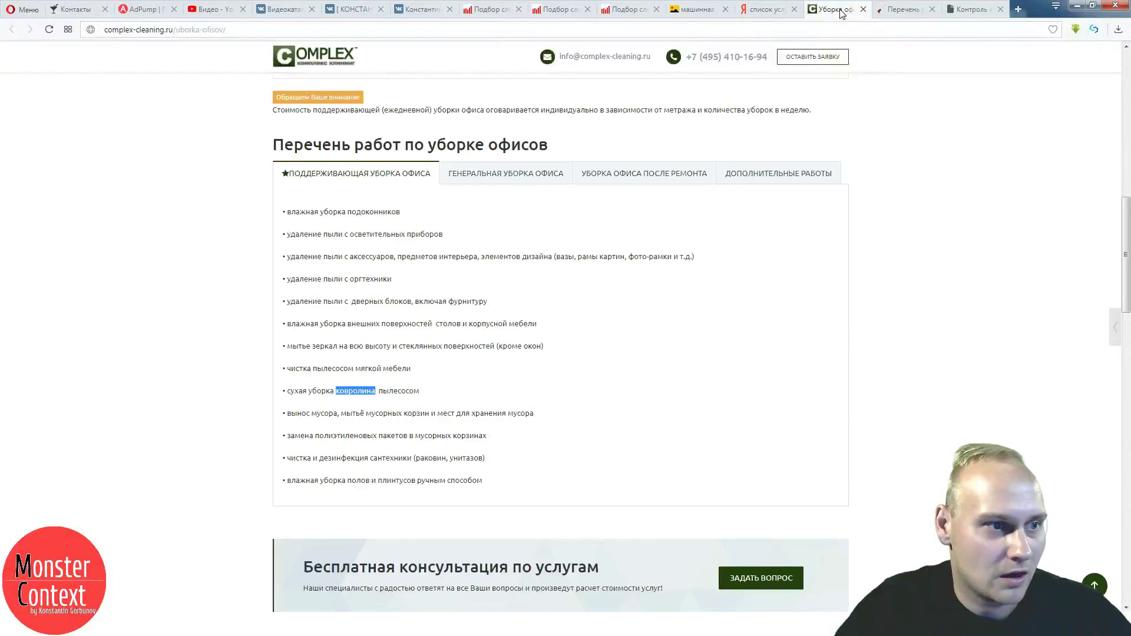
left_click(429, 391)
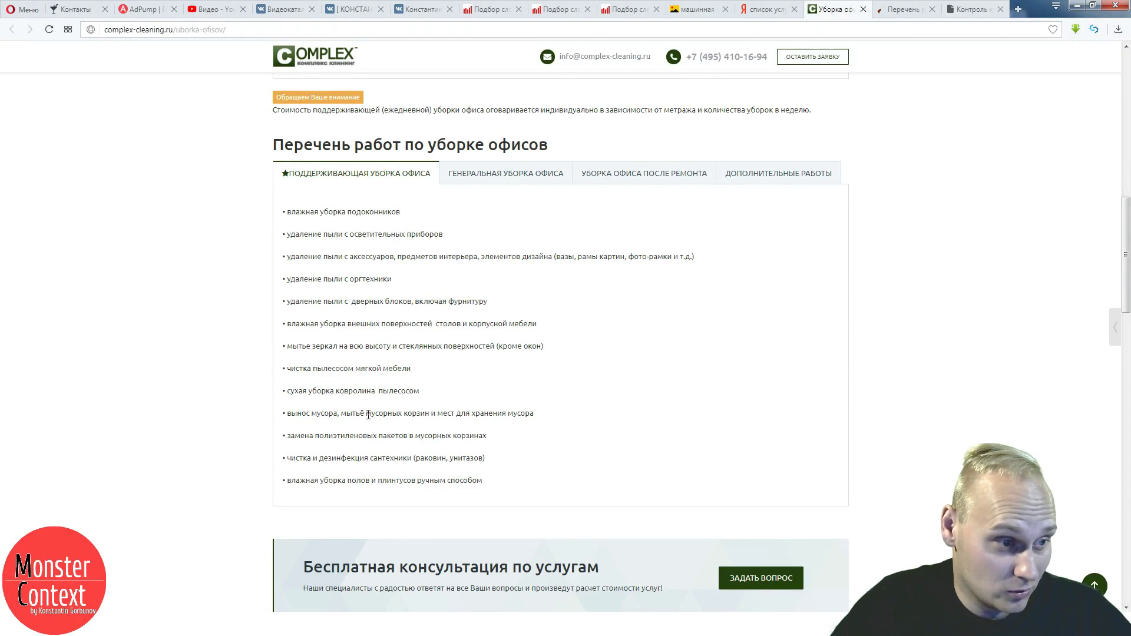
left_click_drag(368, 414, 432, 414)
key("ctrl+c")
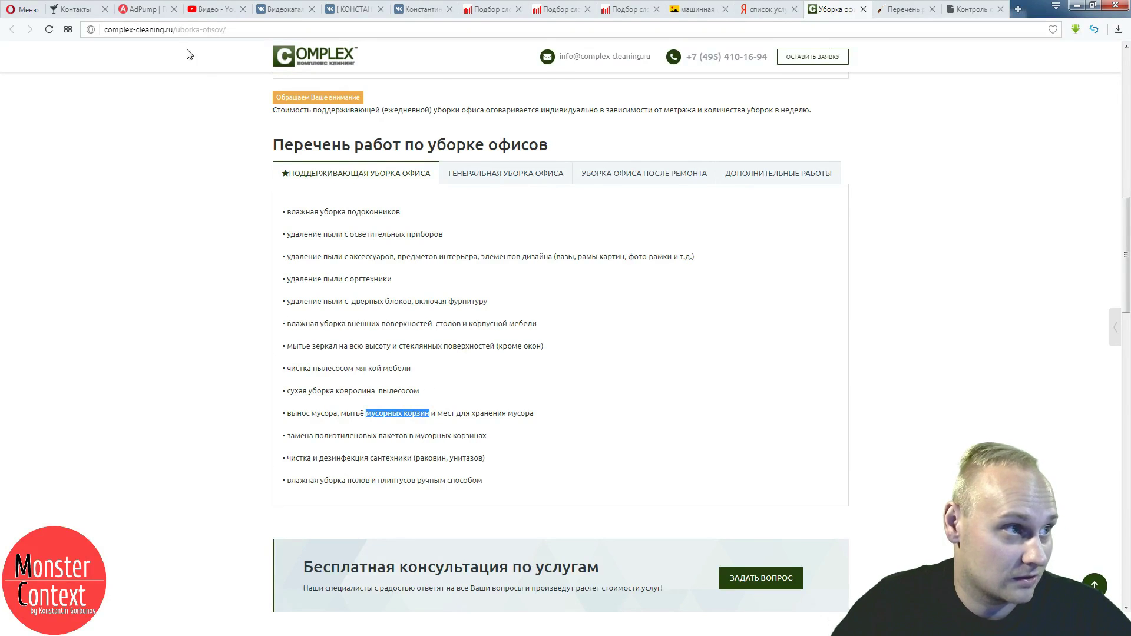
left_click(142, 10)
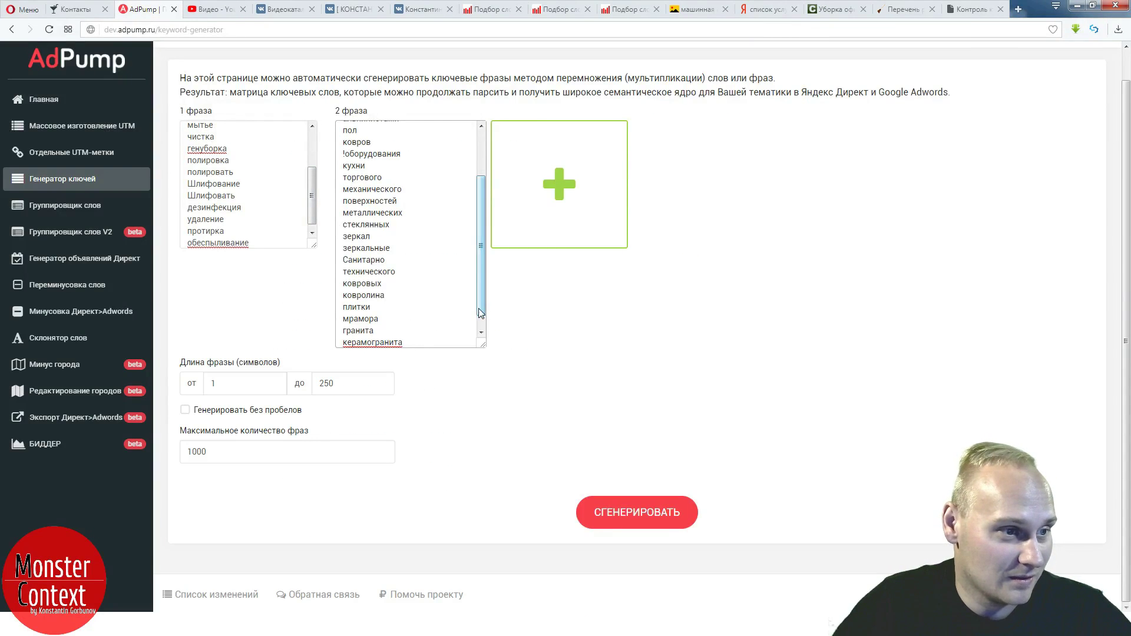
scroll(416, 341, "down", 1)
key("Return")
key("ctrl+v")
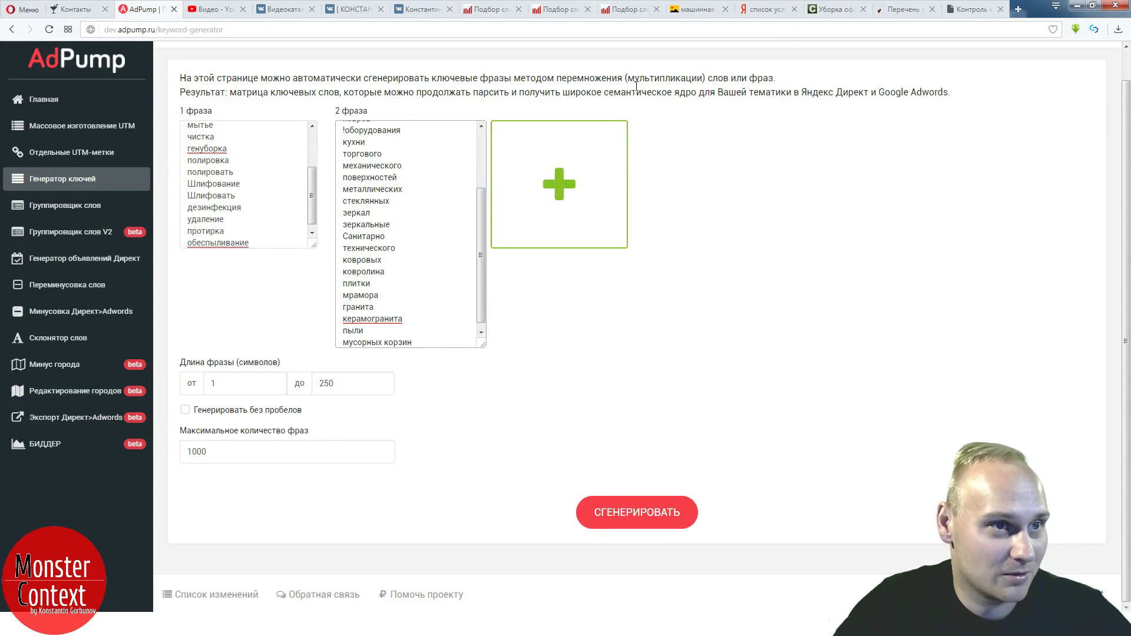
- Return to the complex-cleaning.ru works list and copy the phrase "замена полиэтиленовых пакетов"
left_click(685, 14)
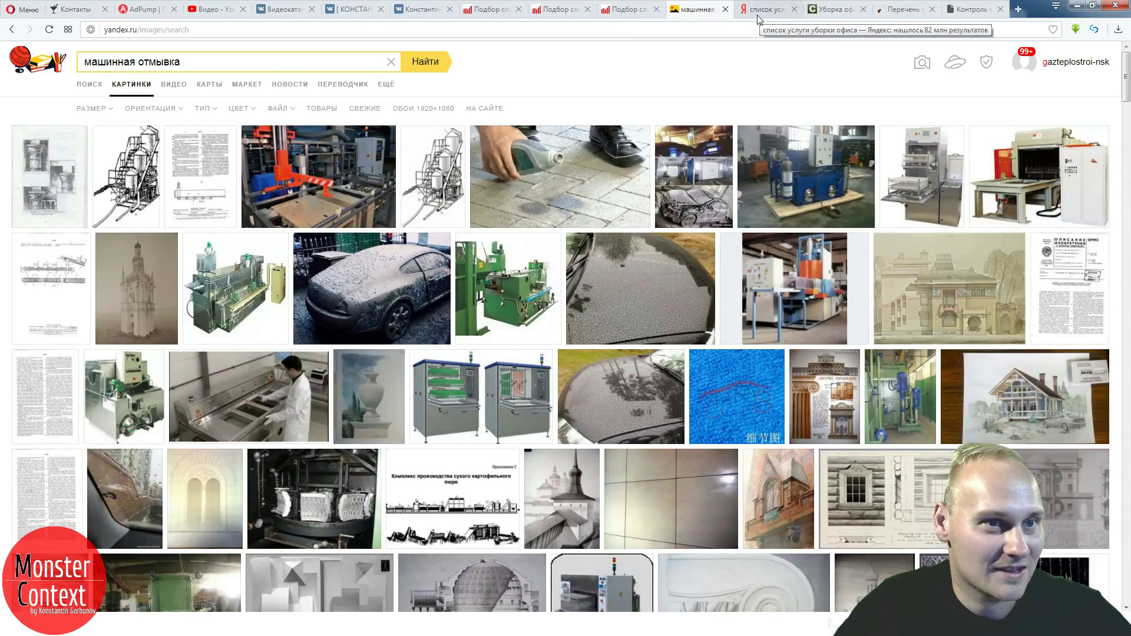
left_click(835, 13)
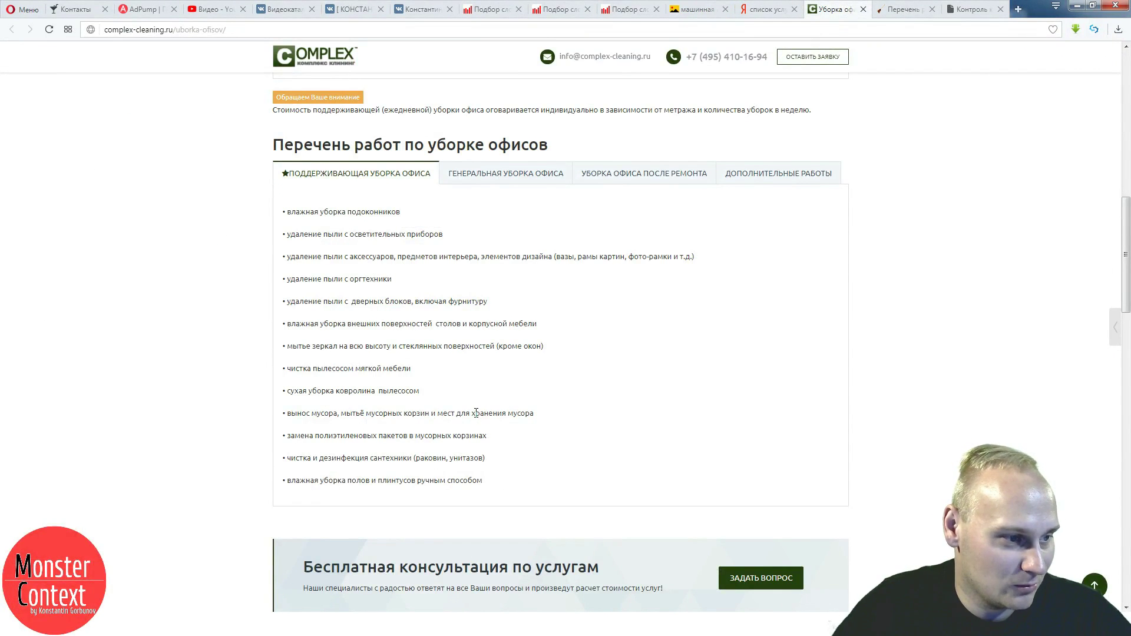
left_click_drag(473, 413, 536, 416)
left_click(507, 424)
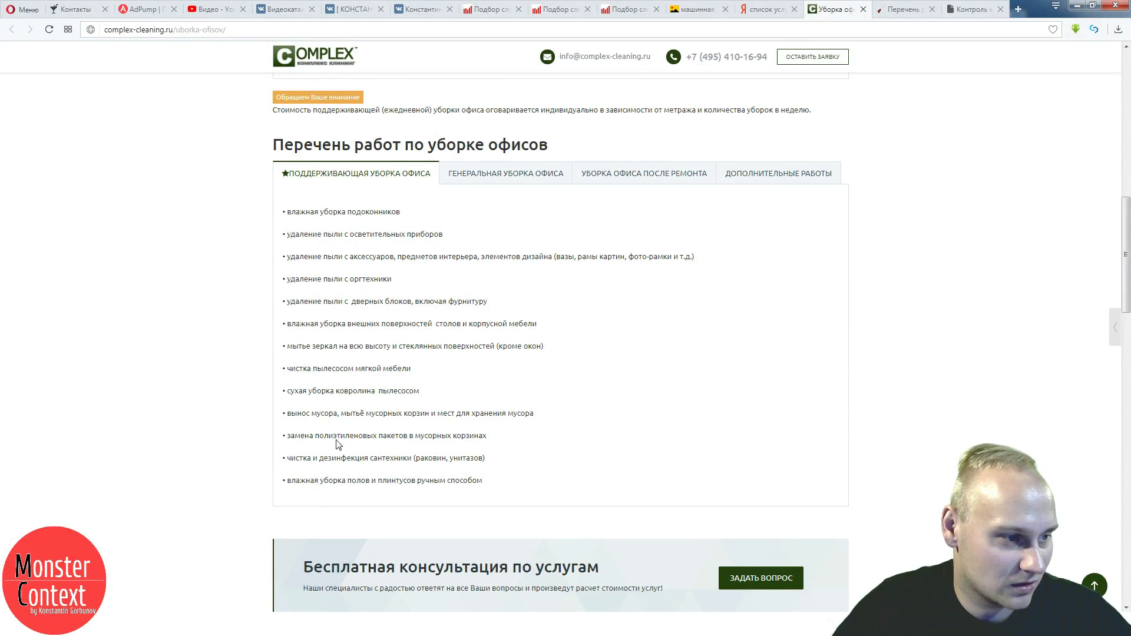
left_click_drag(287, 437, 409, 444)
key("ctrl+c")
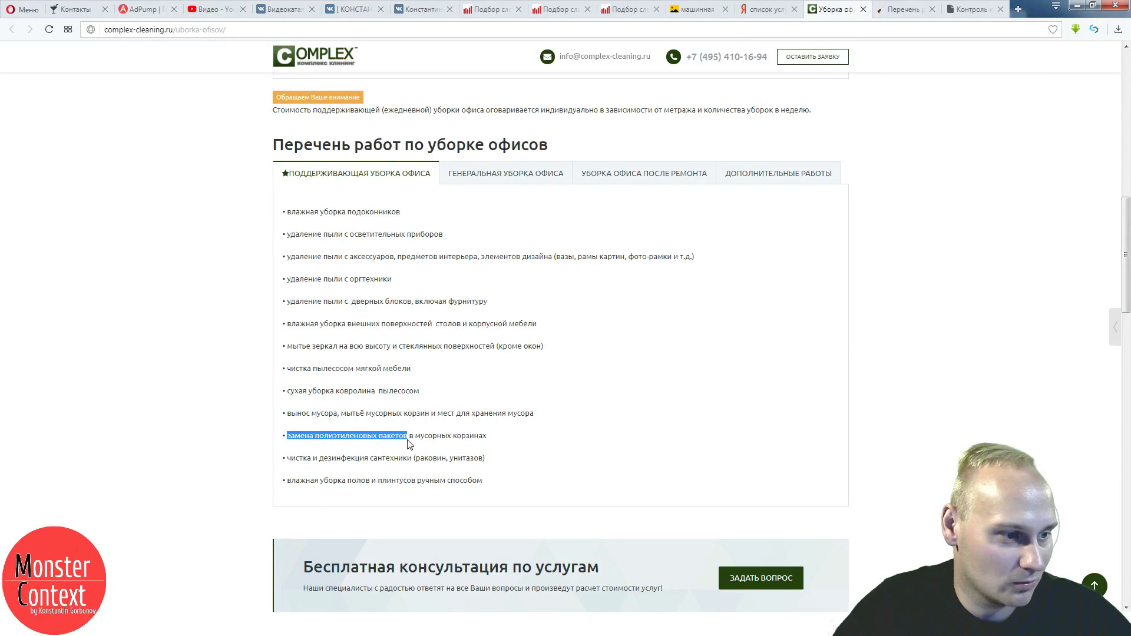
- In Key Collector, rename the group "Новая группа 9" as "замена полиэтиленовых пакетов", and return to the browser
key("alt+Tab")
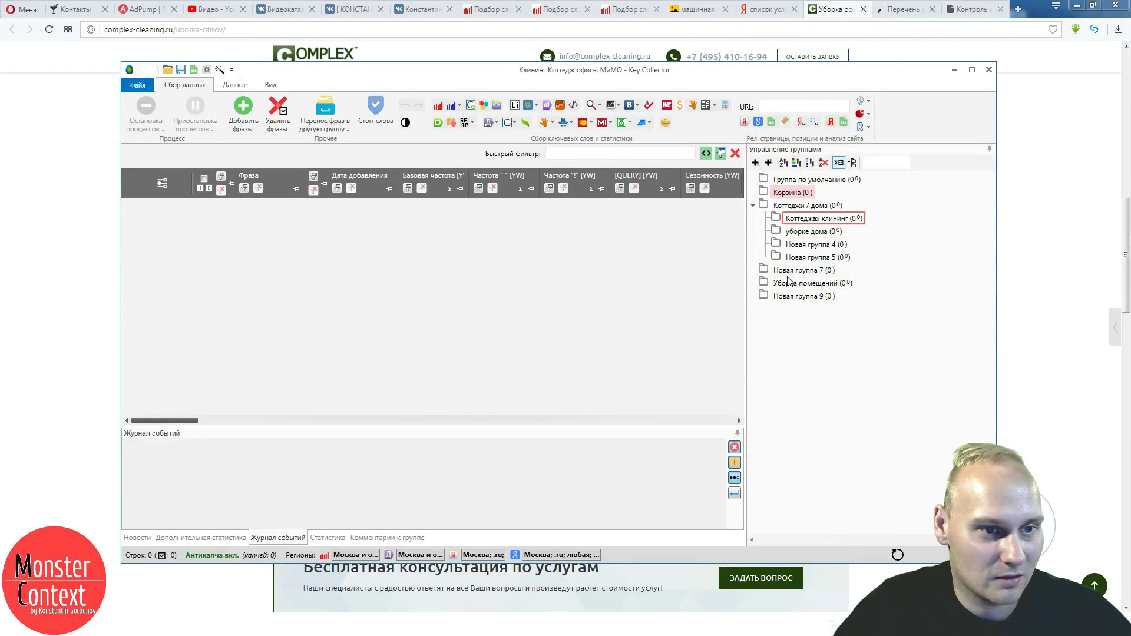
left_click(788, 284)
left_click(792, 297)
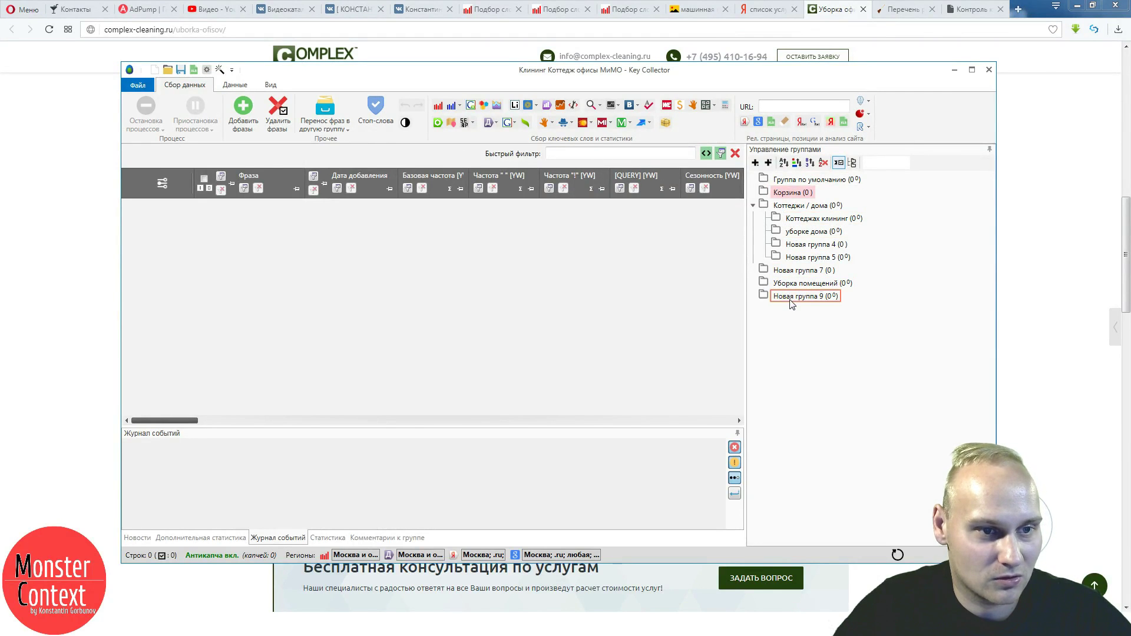
key("F2")
key("ctrl+v")
key("Return")
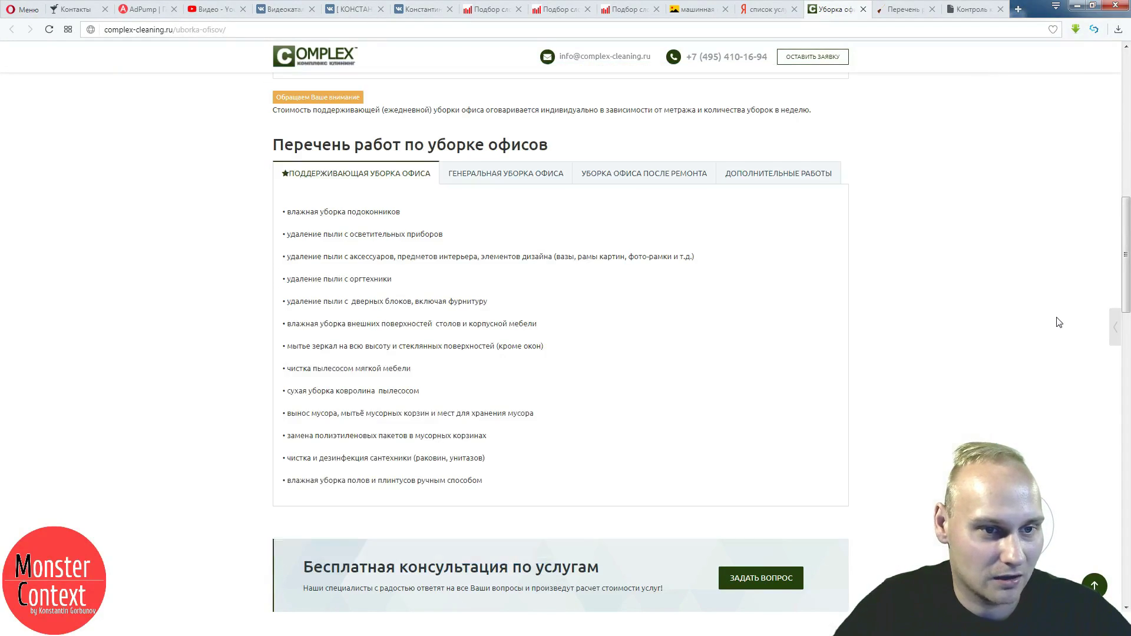
left_click(1064, 318)
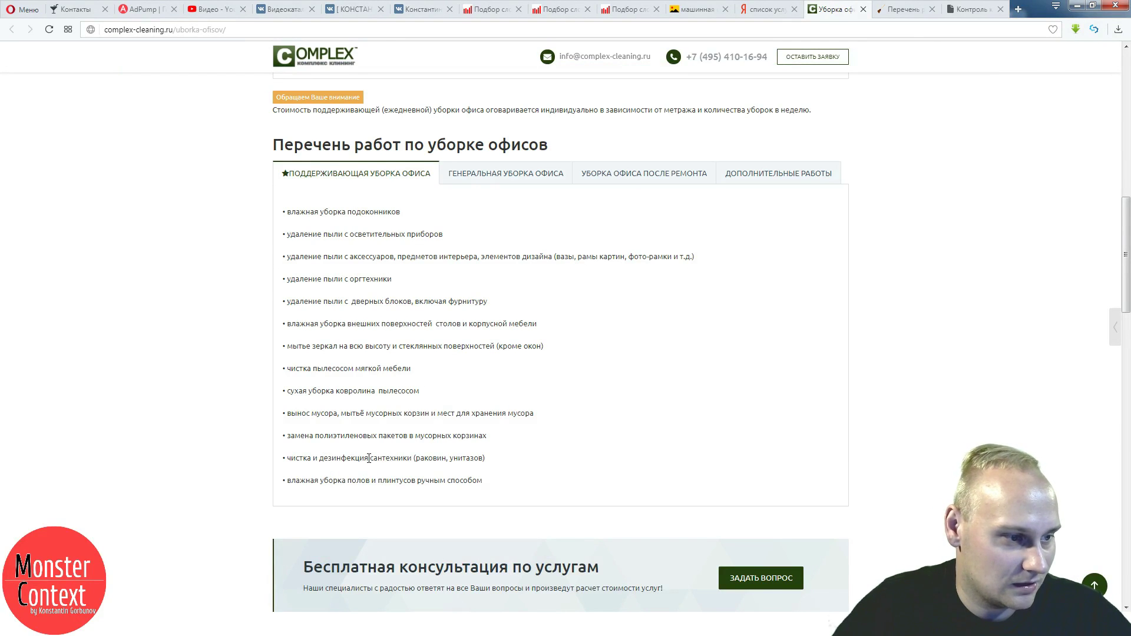
- Take "сантехники" from the complex-cleaning.ru works list and add it below "мусорных корзин" in AdPump's second phrase list
left_click_drag(371, 459, 406, 458)
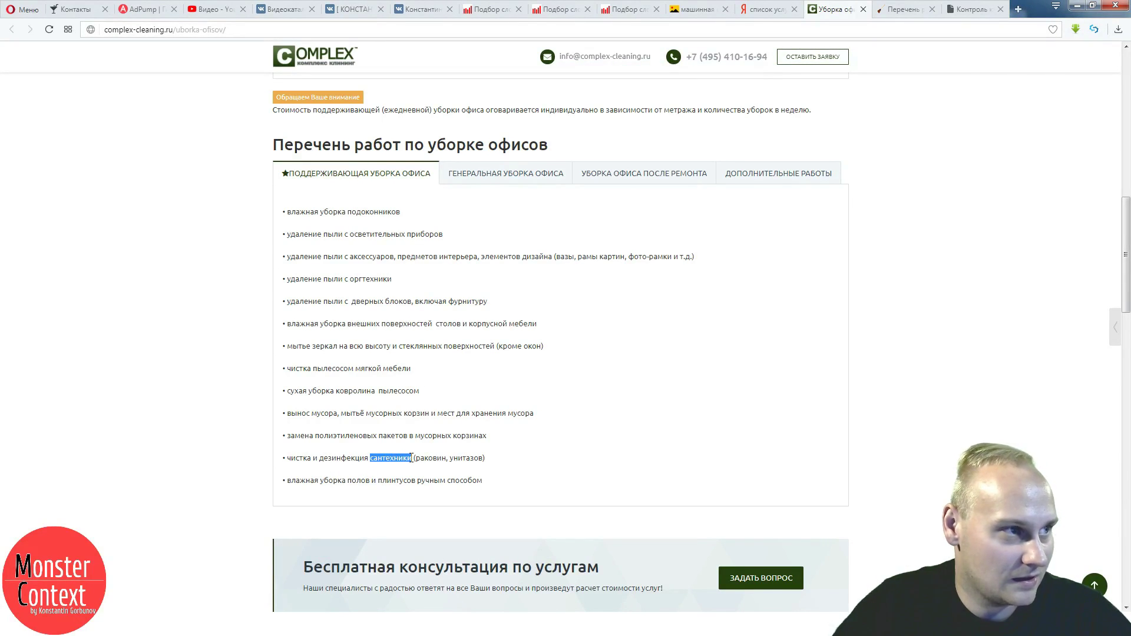
left_click(142, 9)
scroll(360, 275, "up", 2)
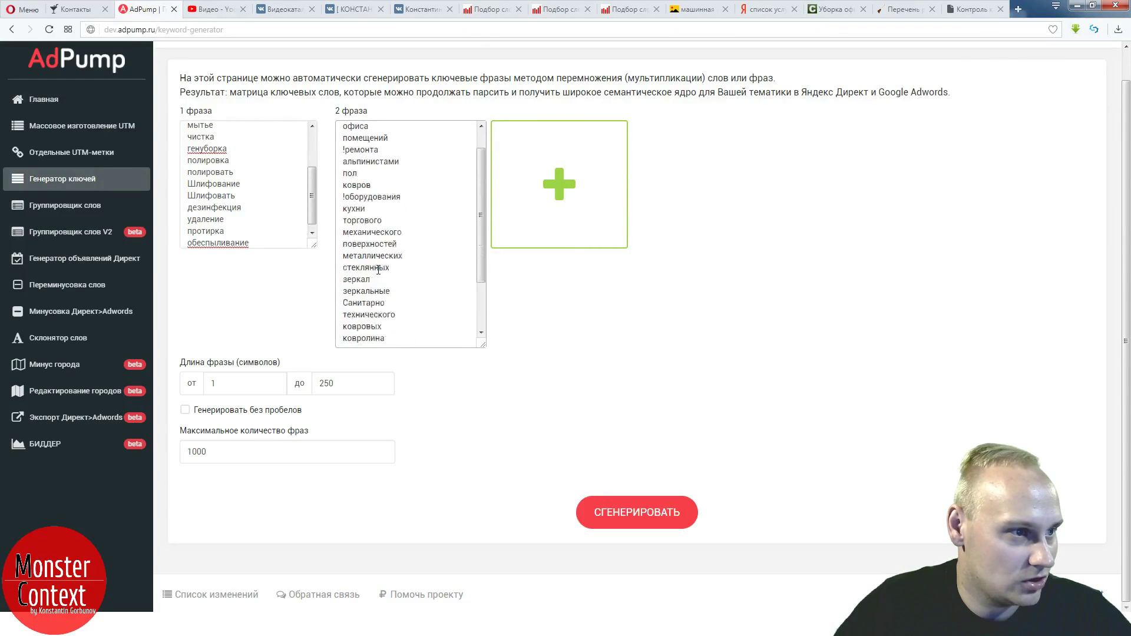
scroll(371, 288, "down", 3)
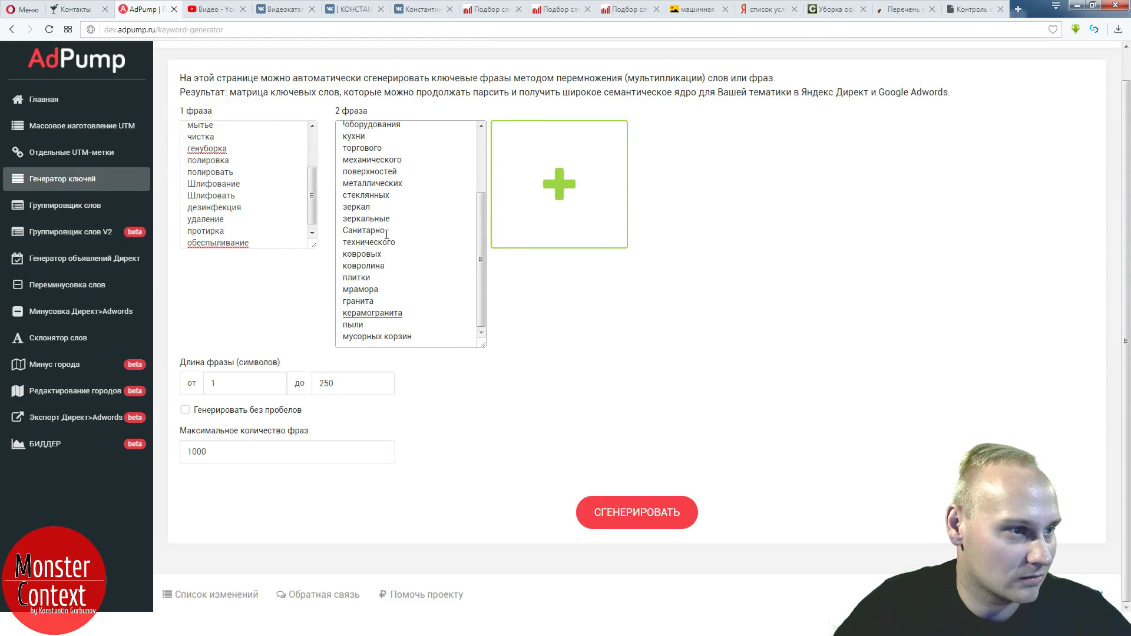
key("Return")
type("сантехники")
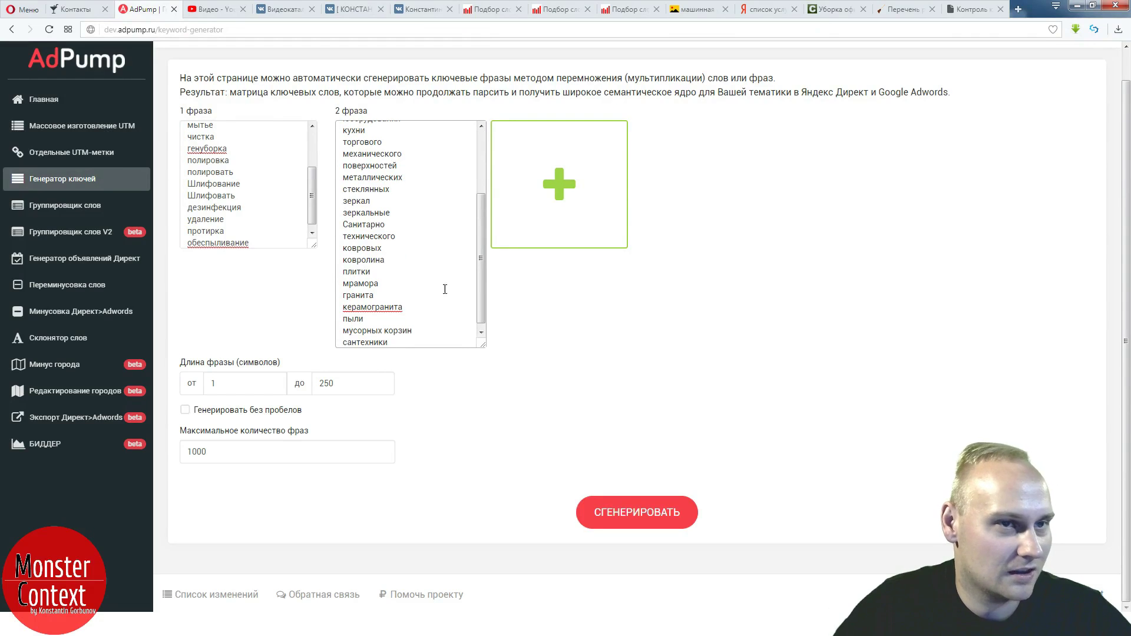
- Return to the complex-cleaning.ru page and read the rest of its supporting office cleaning list for further usable words
left_click(699, 13)
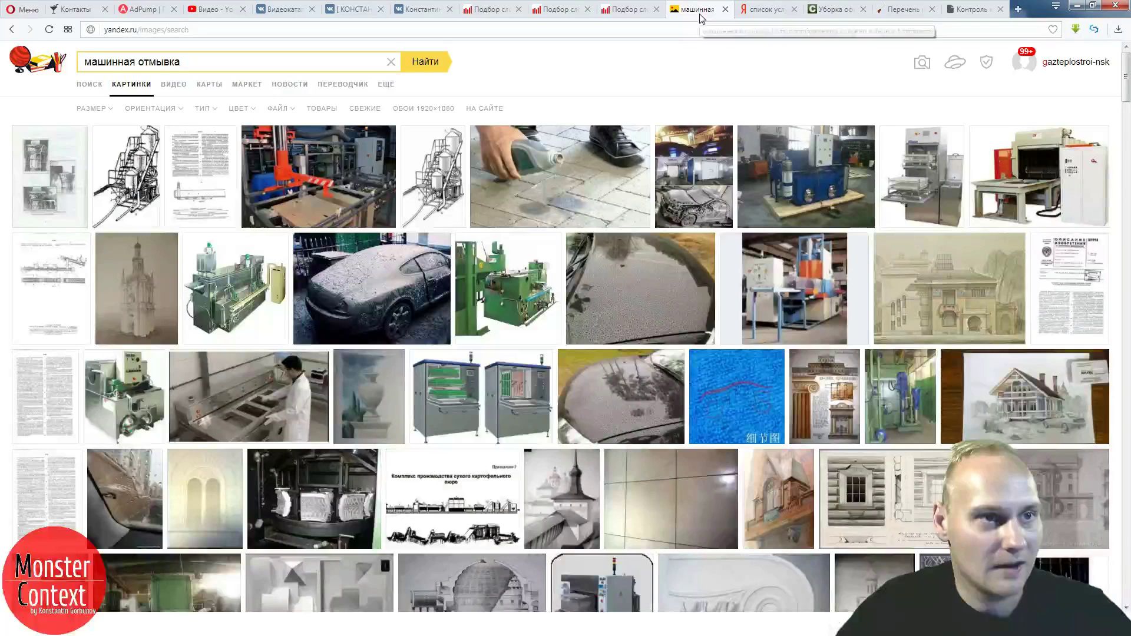
left_click(914, 12)
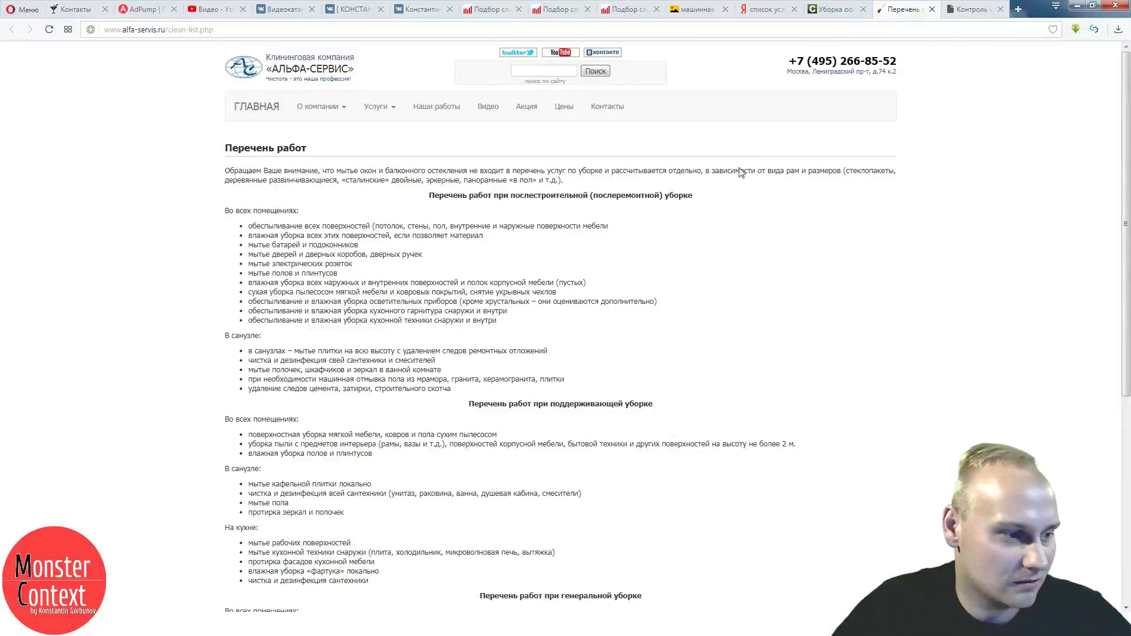
left_click(843, 9)
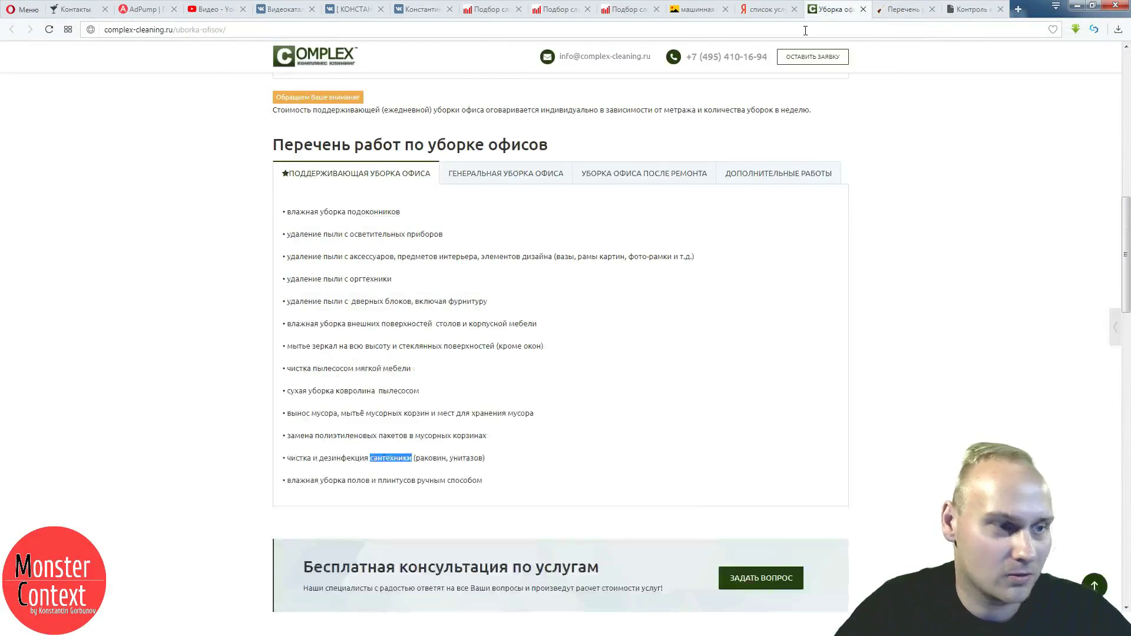
left_click(525, 398)
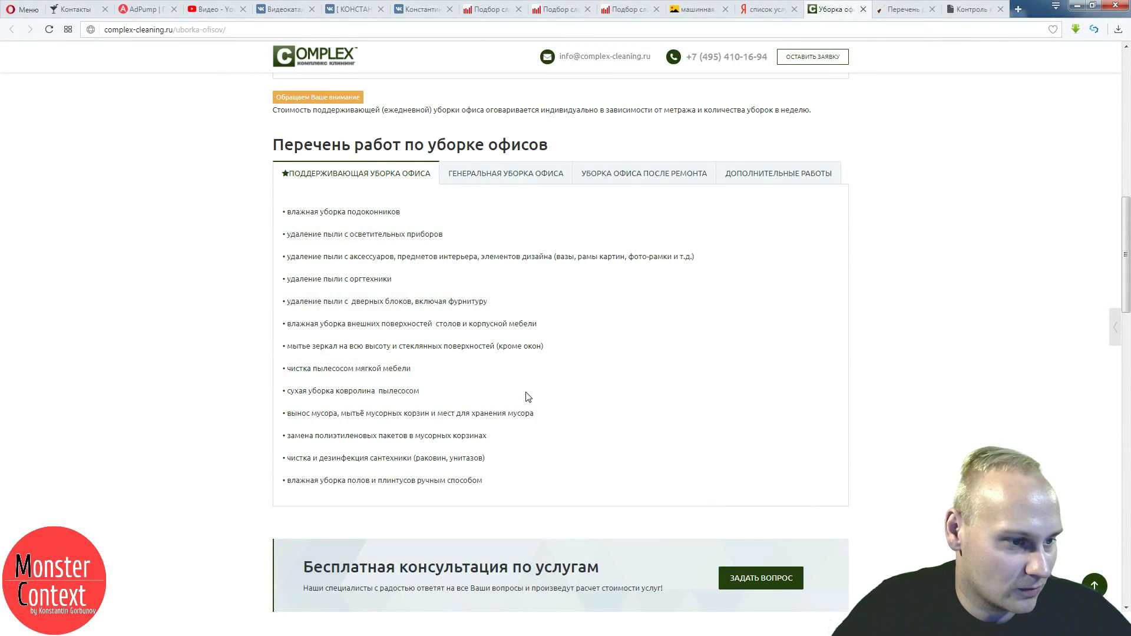
scroll(528, 397, "down", 2)
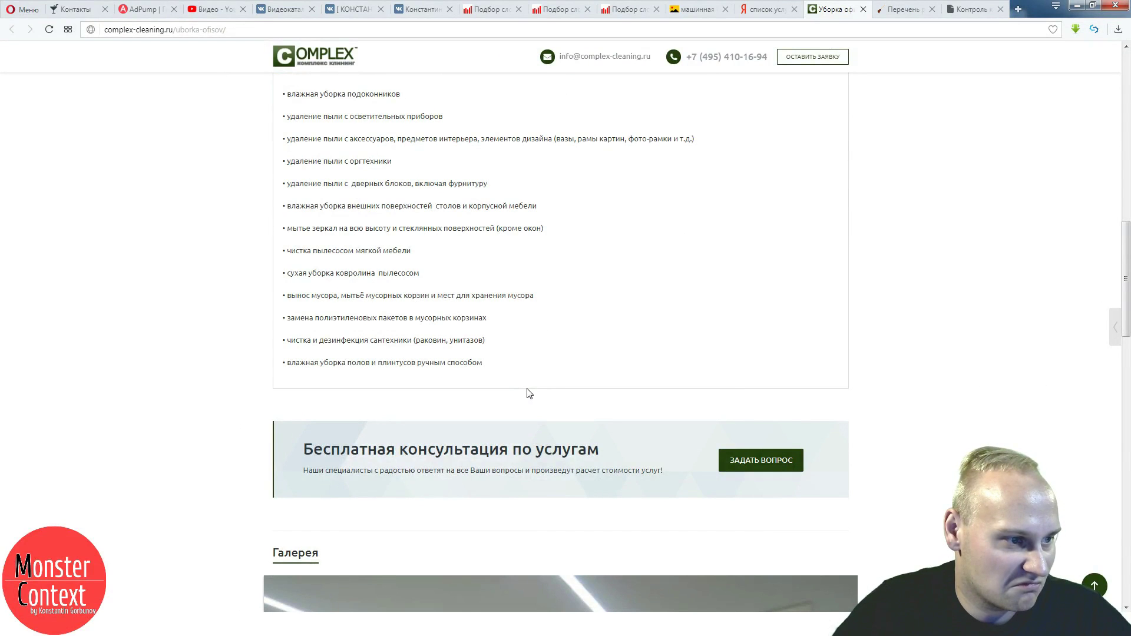
scroll(528, 392, "down", 3)
scroll(527, 393, "up", 2)
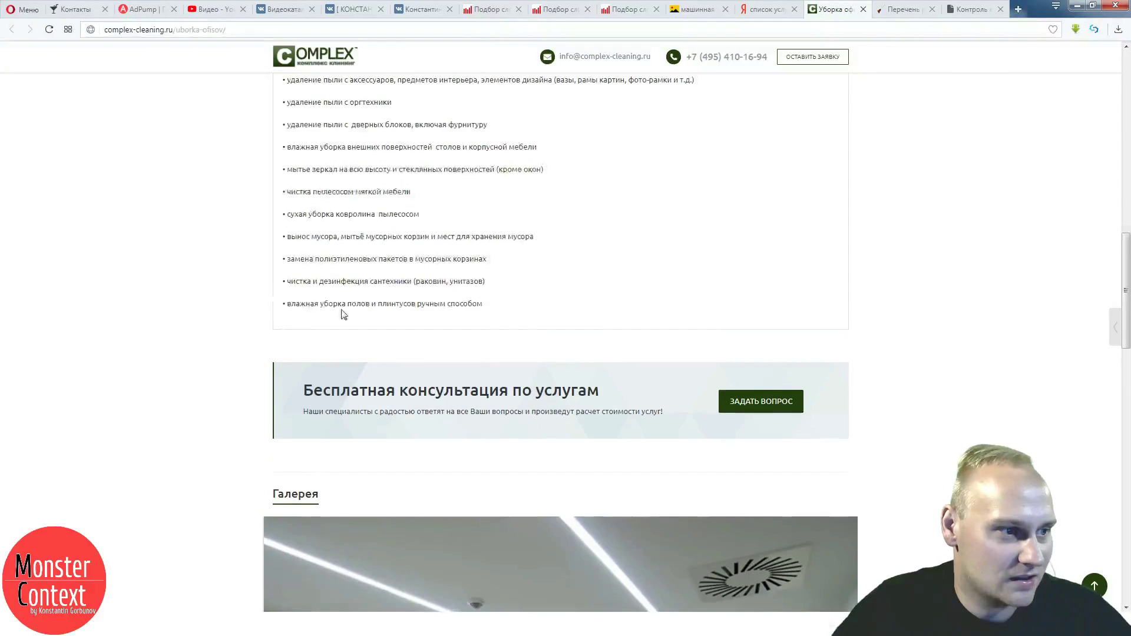
left_click_drag(348, 302, 365, 303)
left_click(372, 308)
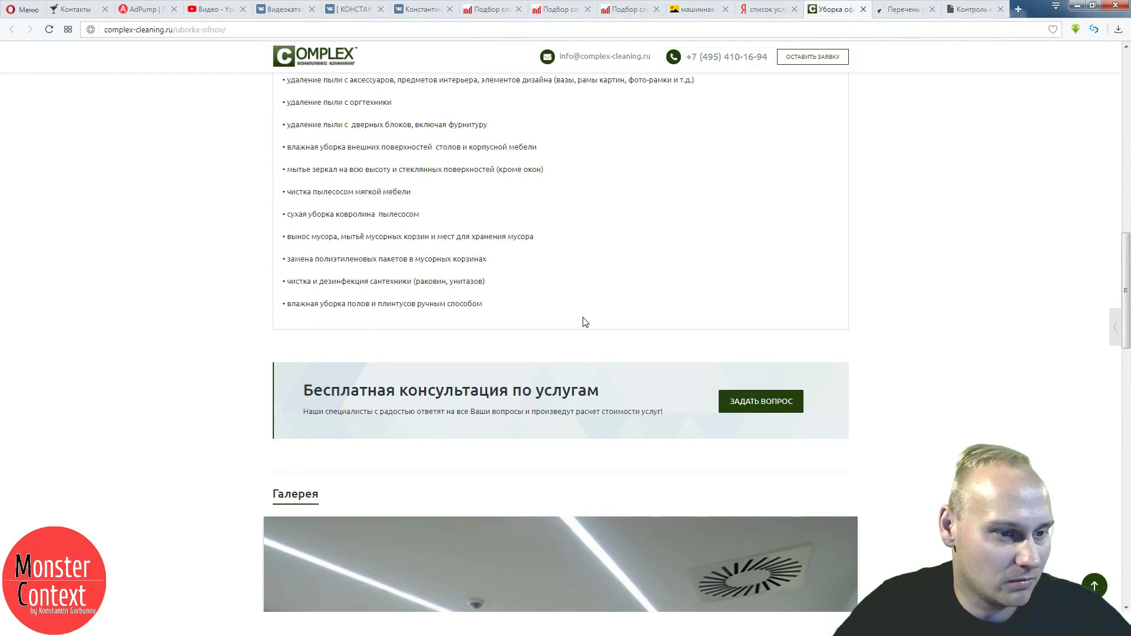
- Copy "влажная уборка" from the complex-cleaning.ru works list, search Yandex for it, and look through the results and related queries
scroll(583, 320, "down", 3)
scroll(576, 324, "up", 3)
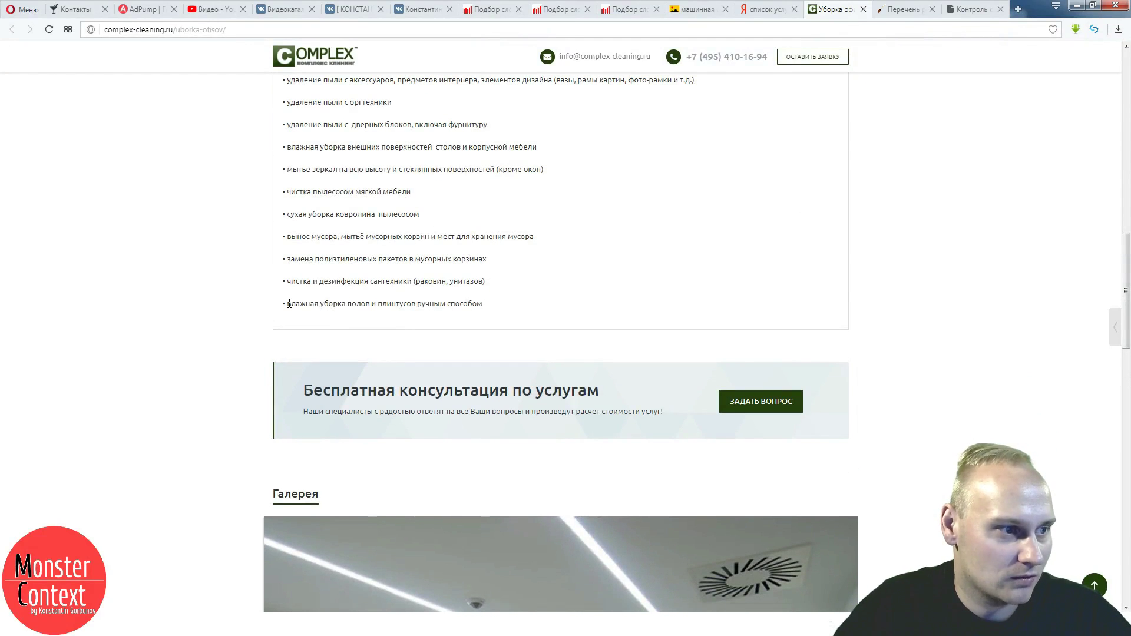
left_click_drag(288, 303, 345, 301)
key("ctrl+c")
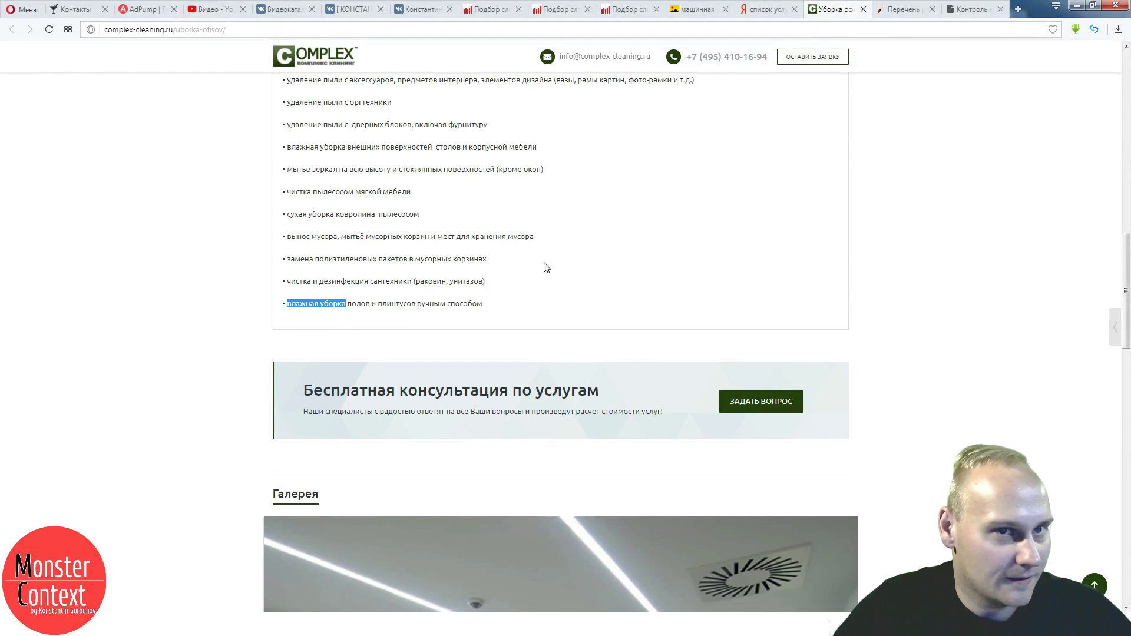
left_click(1018, 9)
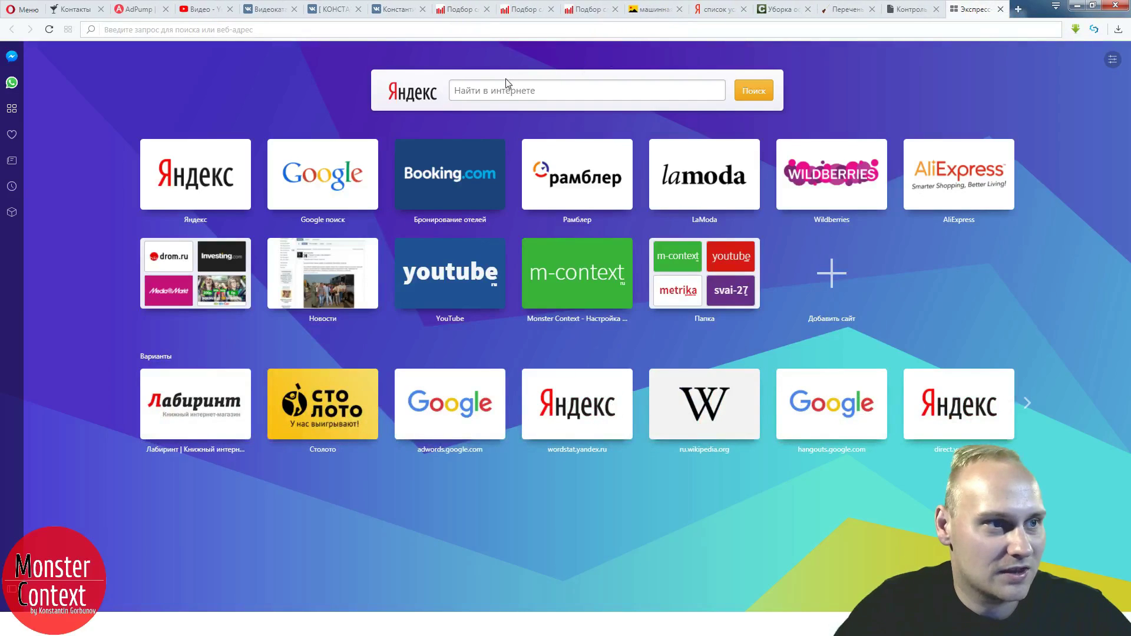
left_click(505, 83)
key("ctrl+v")
key("Return")
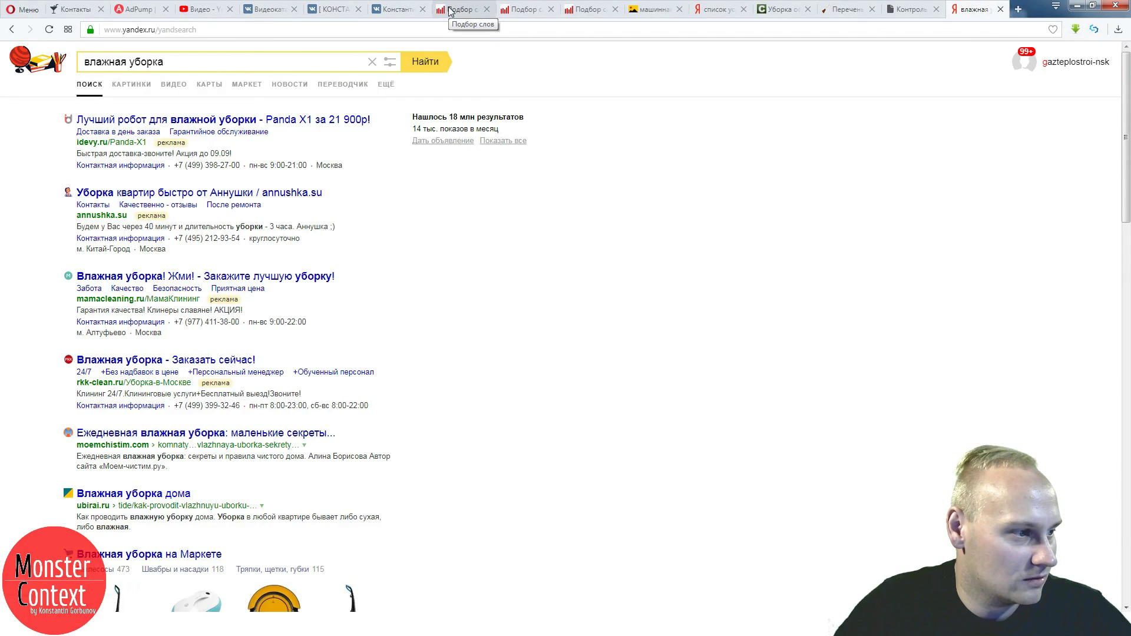
scroll(558, 265, "down", 15)
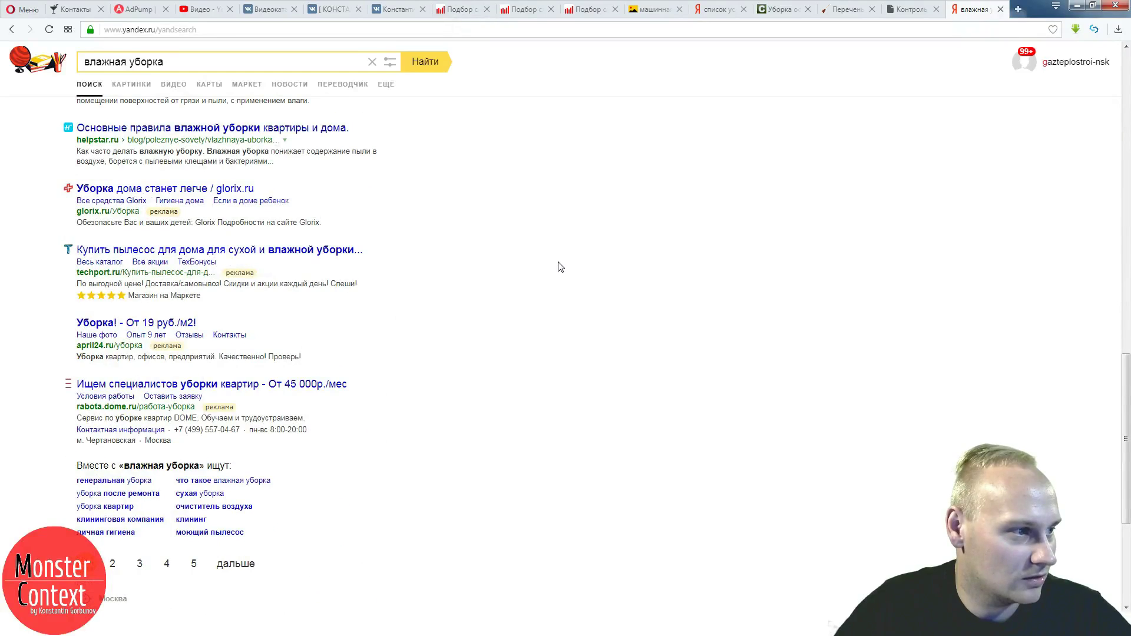
scroll(557, 265, "up", 15)
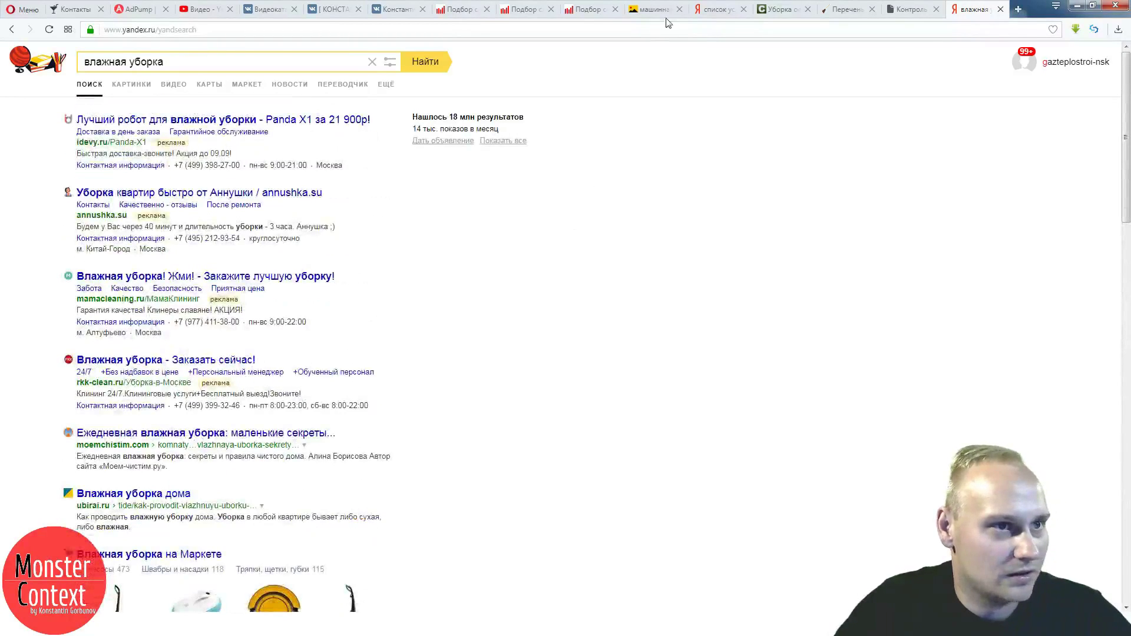
- Look up "влажная уборка" in Yandex Wordstat and read through the related queries and their monthly impressions
left_click(467, 12)
double_click(362, 81)
key("ctrl+v")
key("Return")
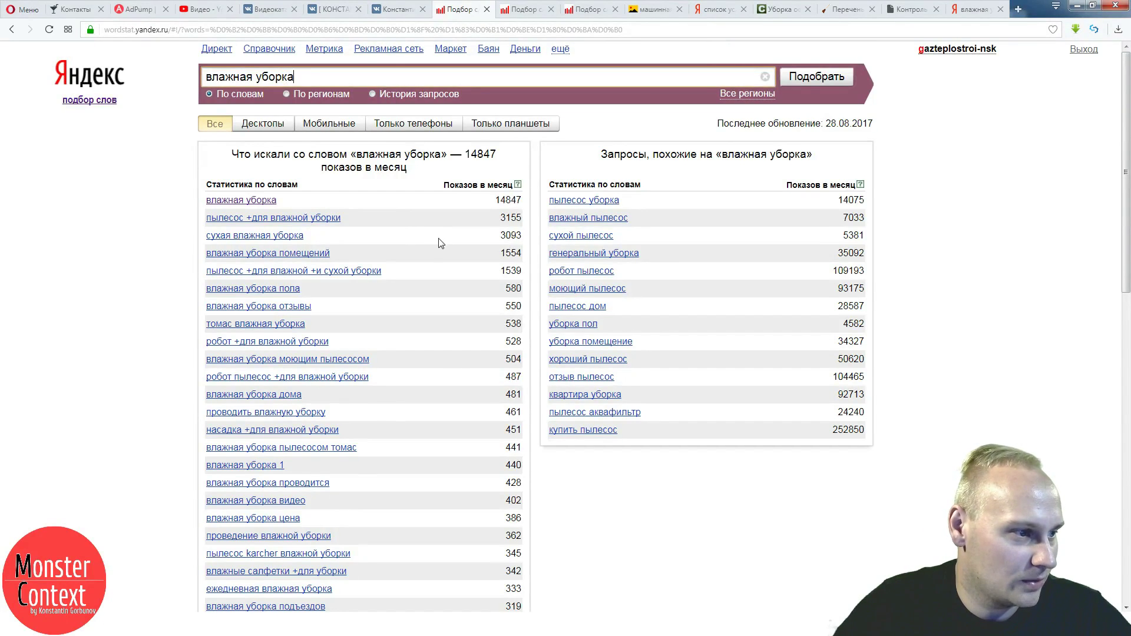
scroll(443, 247, "down", 4)
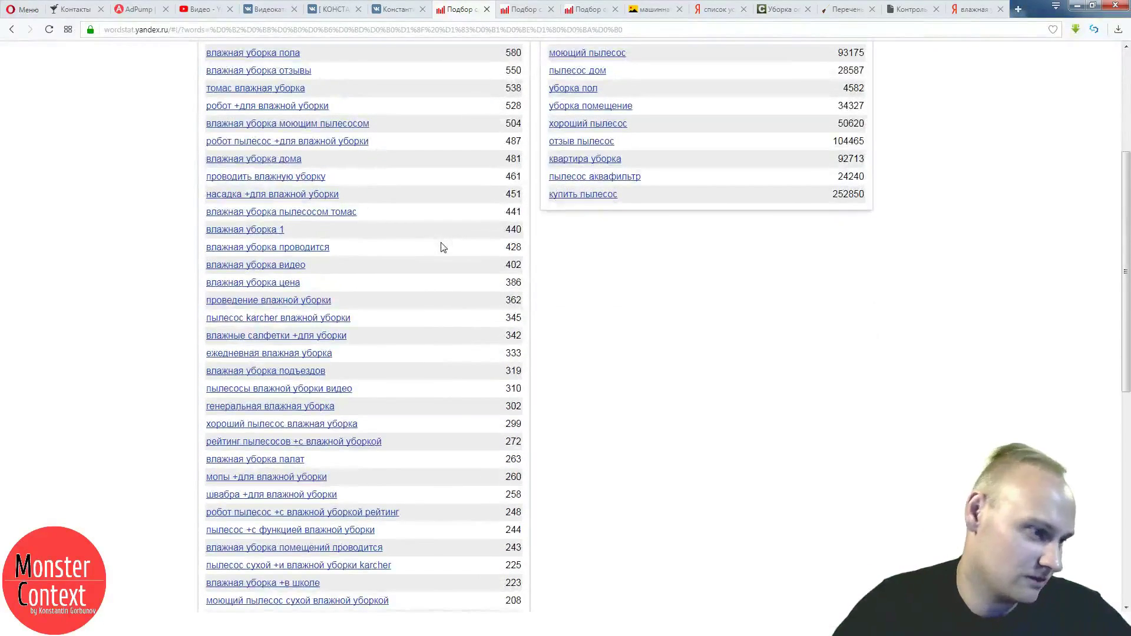
scroll(443, 247, "down", 3)
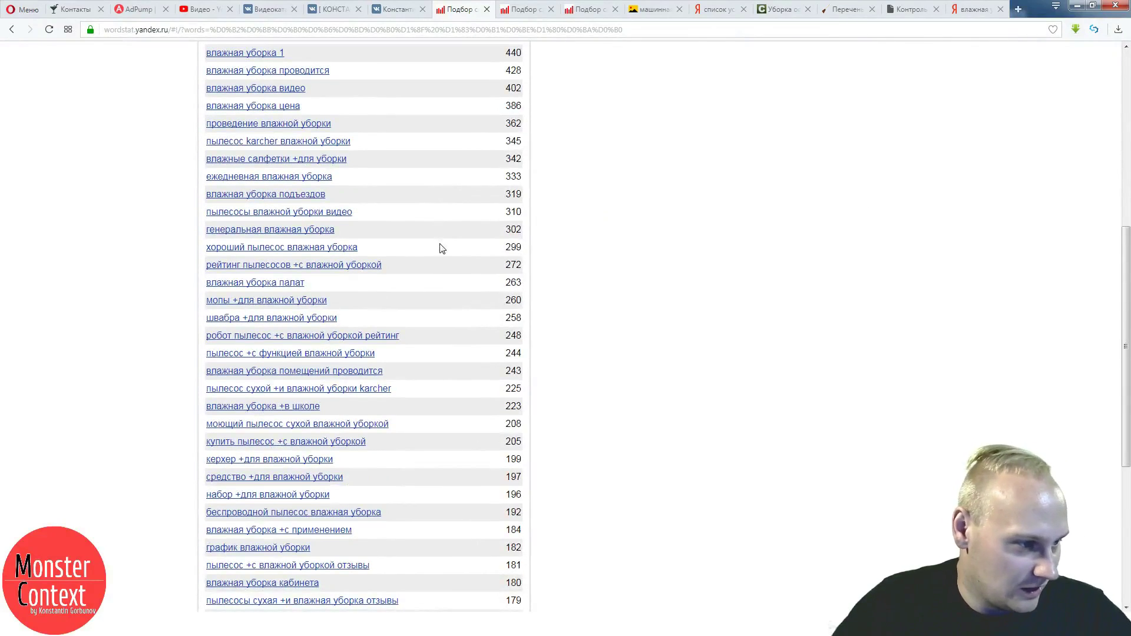
scroll(443, 247, "down", 6)
- Check the other open cleaning pages and read through the alfa-servis.ru works list for further usable words
left_click(976, 8)
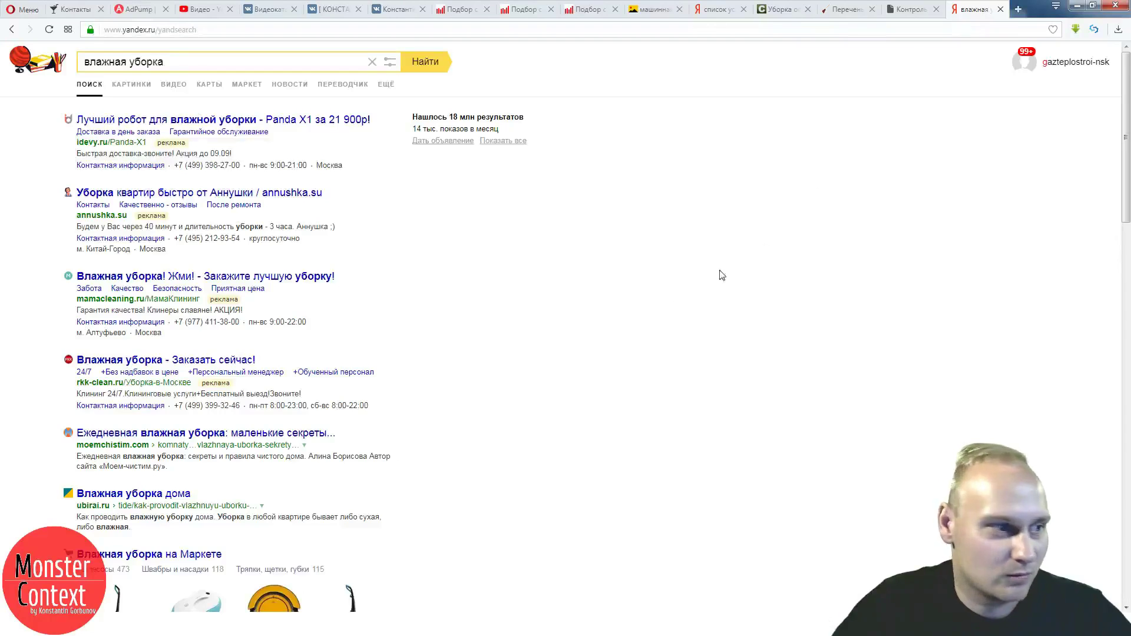
left_click(907, 12)
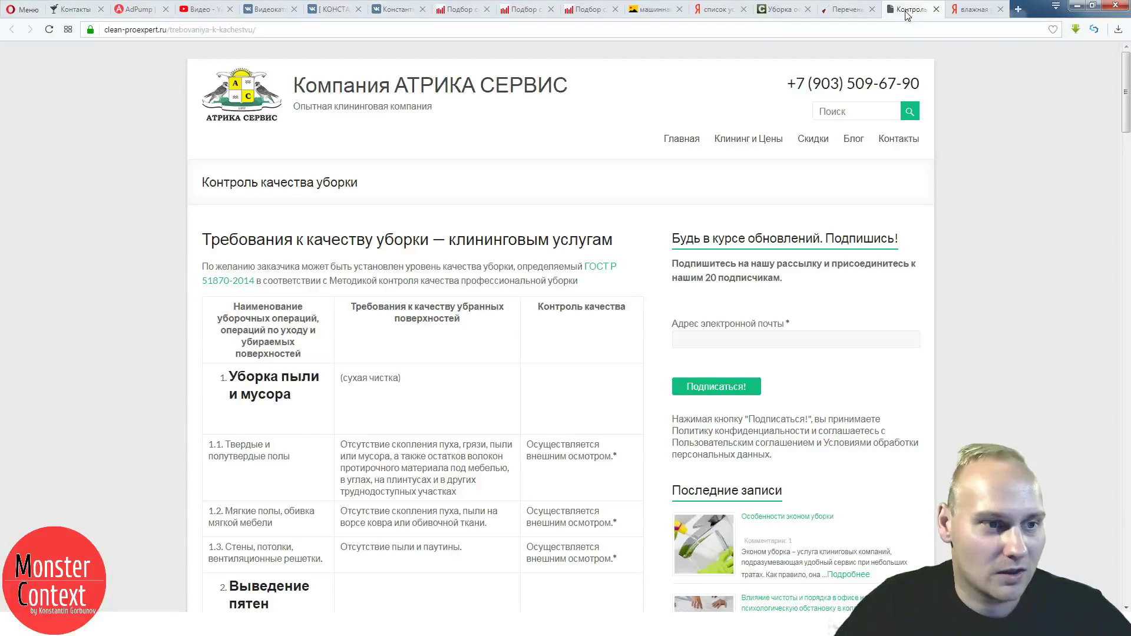
left_click(844, 11)
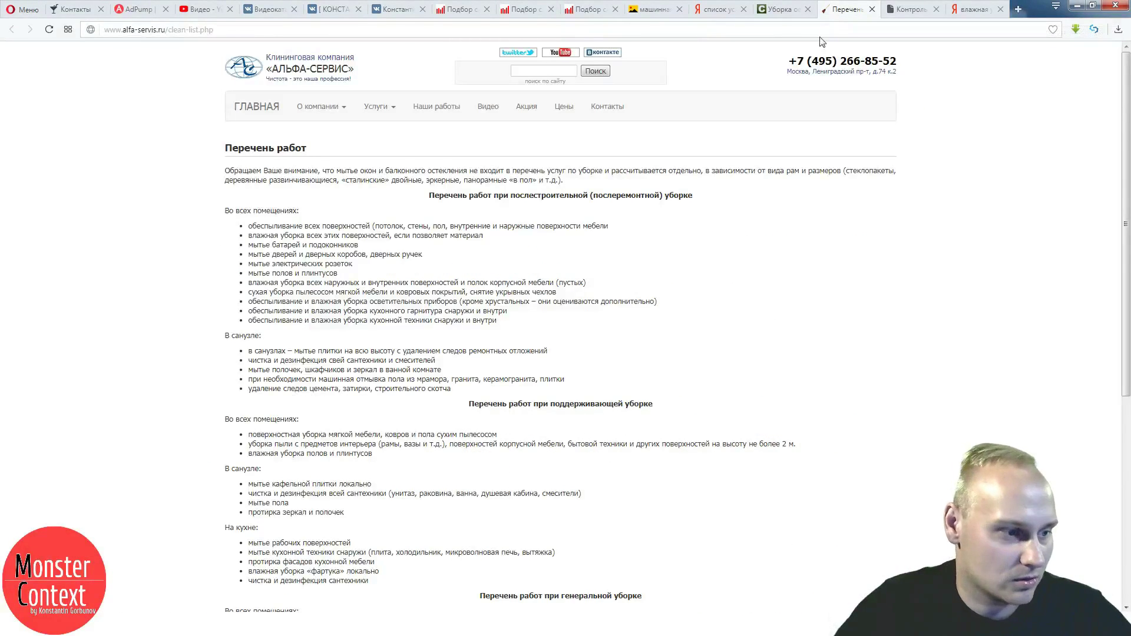
scroll(678, 250, "down", 6)
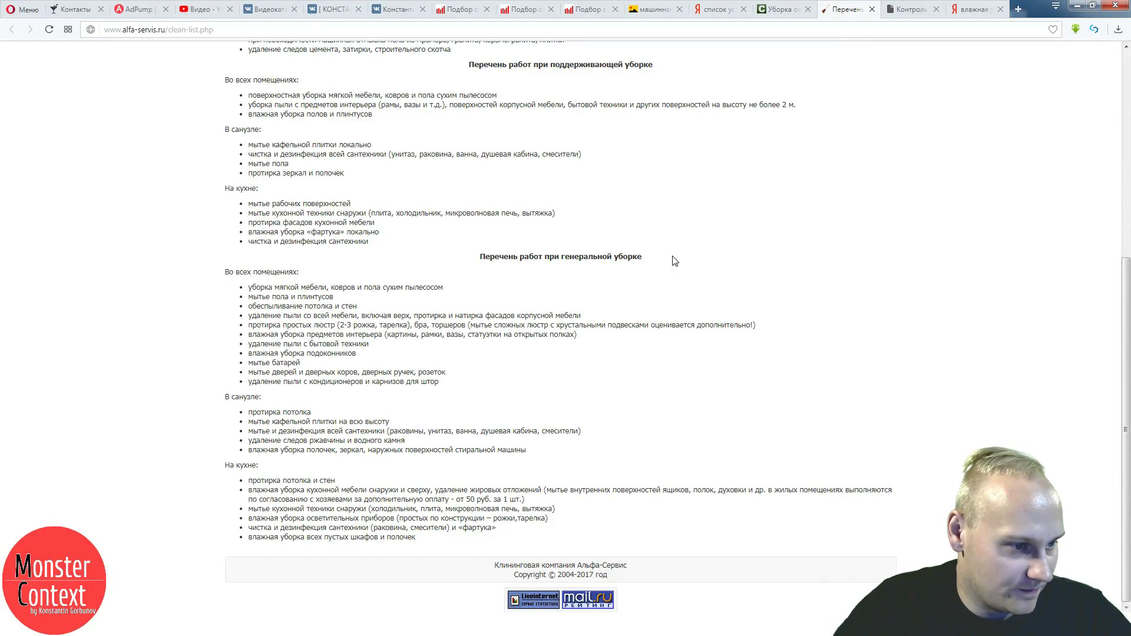
scroll(673, 259, "up", 10)
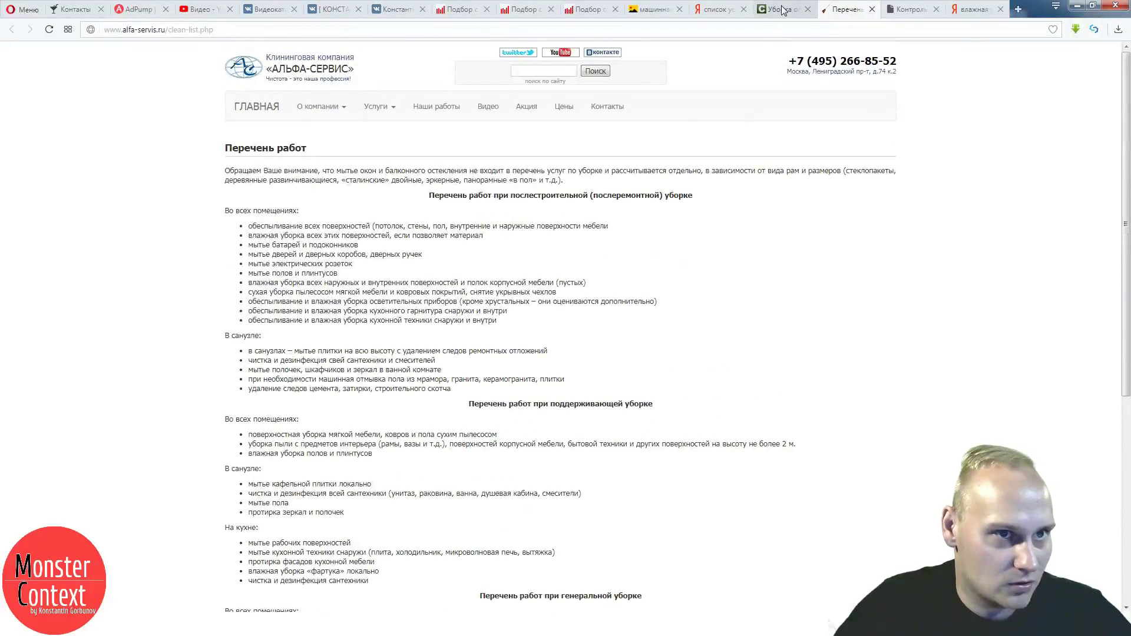
- Return to complex-cleaning.ru, open its "Генеральная уборка коттеджей" service page, and go to the table of additional works
left_click(779, 10)
left_click(596, 208)
scroll(597, 212, "up", 8)
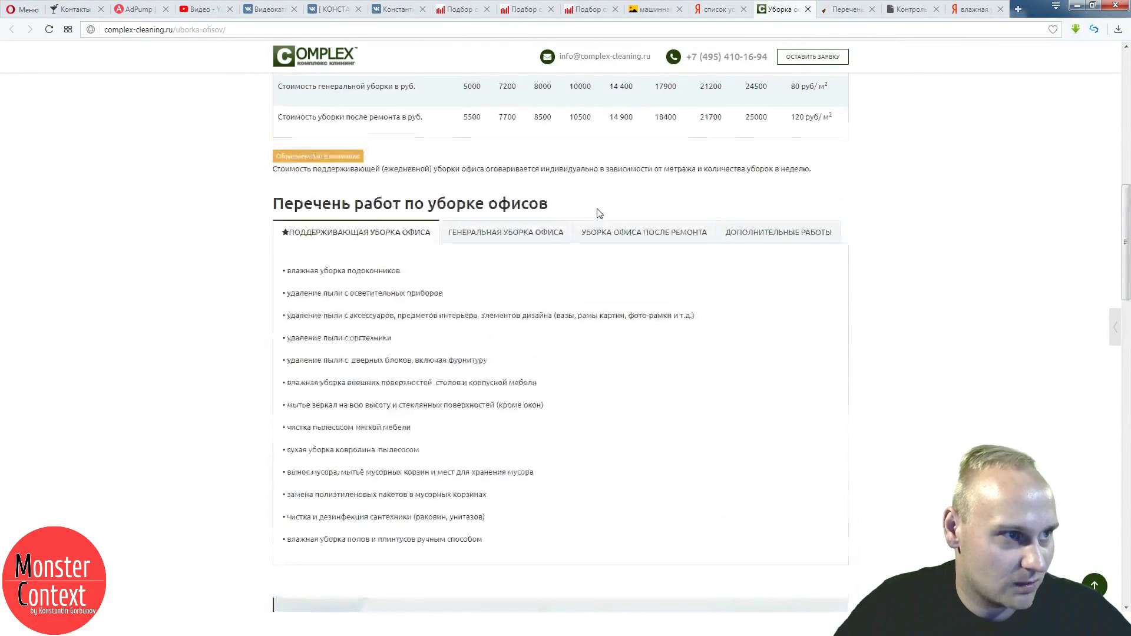
scroll(599, 217, "up", 7)
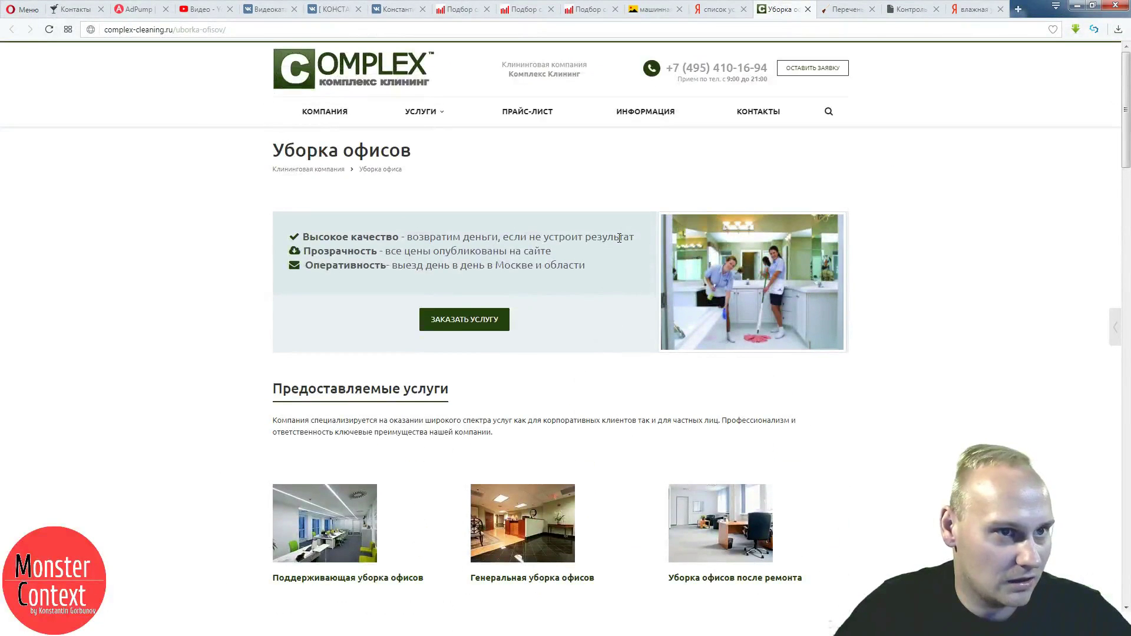
mouse_move(429, 113)
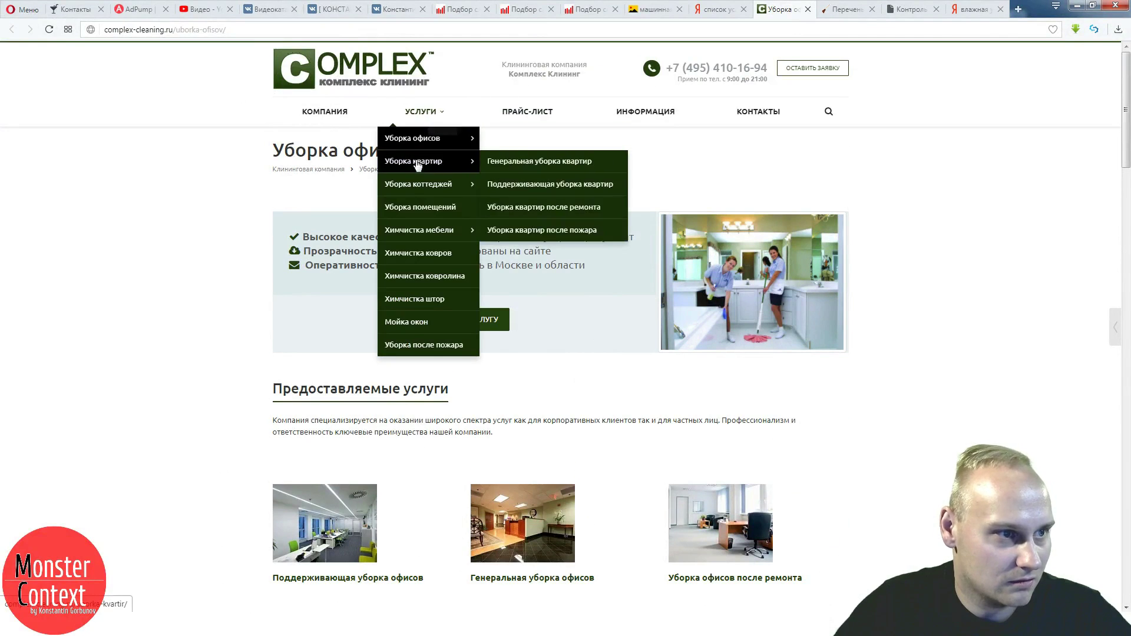
mouse_move(416, 198)
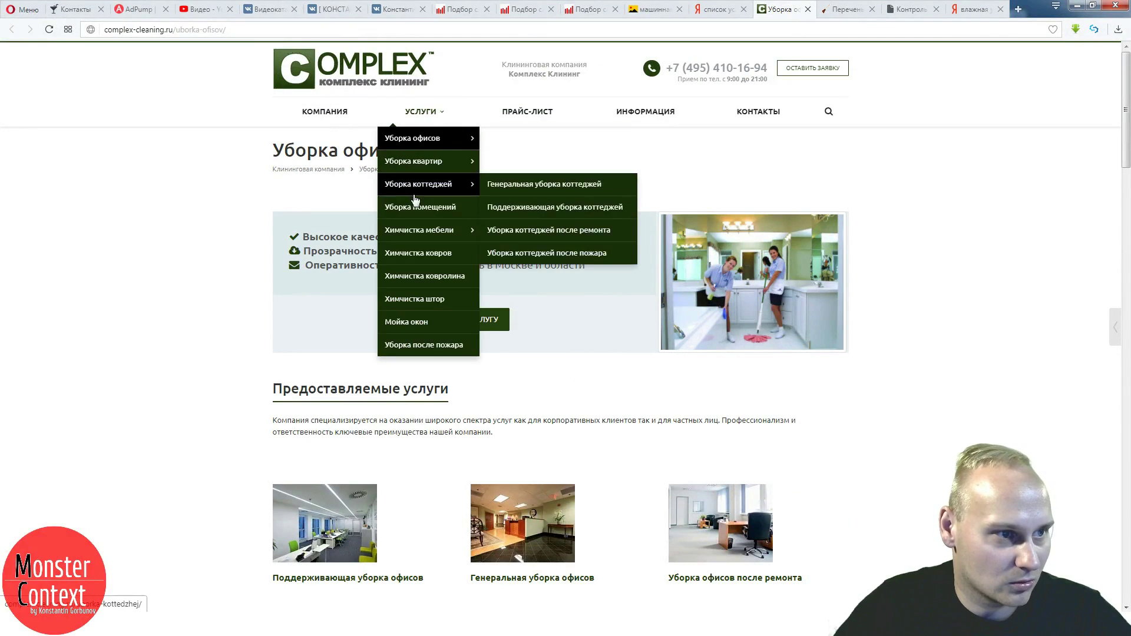
left_click(511, 191)
scroll(559, 269, "down", 8)
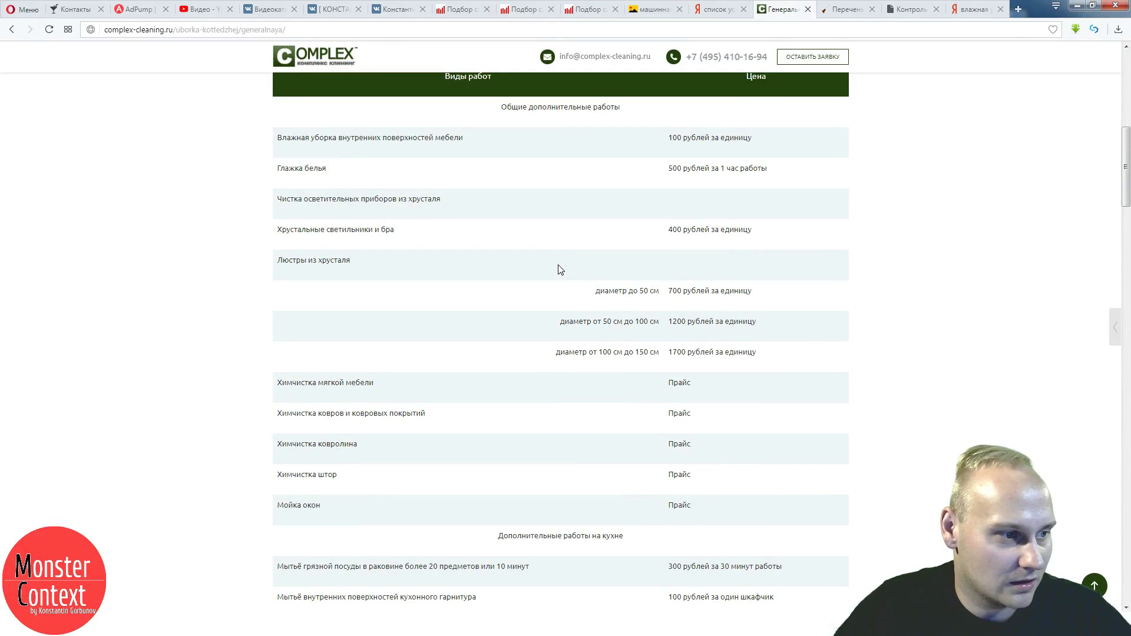
- Take "Химчистка" from the additional works table and add it below "обеспыливание" in AdPump's first phrase list
left_click_drag(277, 383, 313, 384)
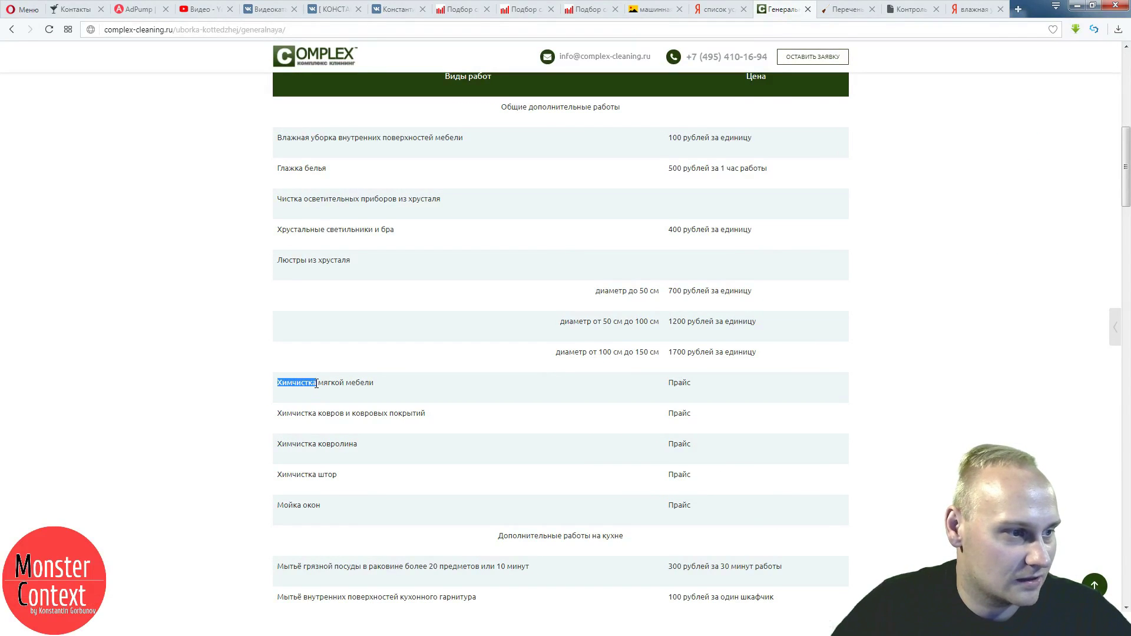
left_click(138, 9)
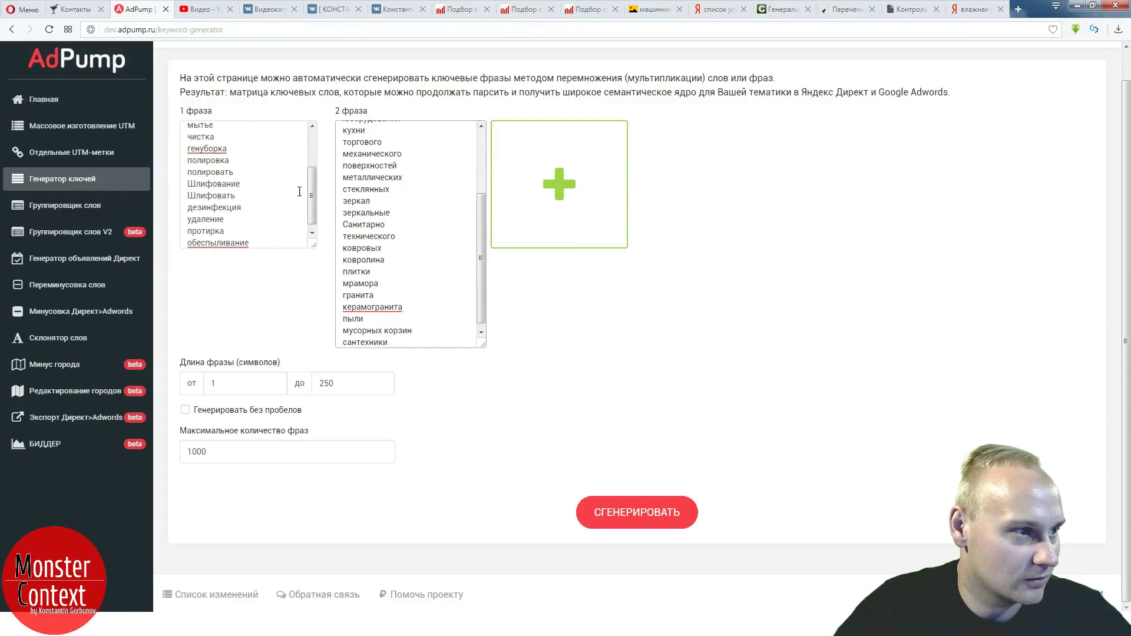
mouse_move(310, 196)
left_mouse_down()
mouse_move(307, 163)
mouse_move(308, 201)
left_mouse_up()
left_click(267, 239)
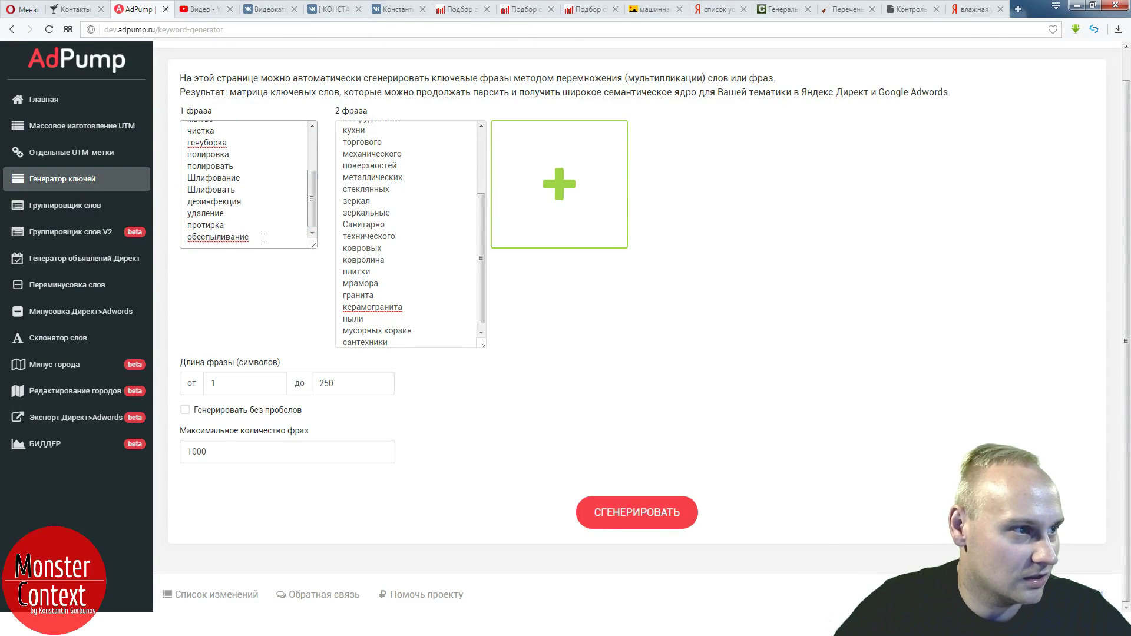
scroll(265, 236, "up", 4)
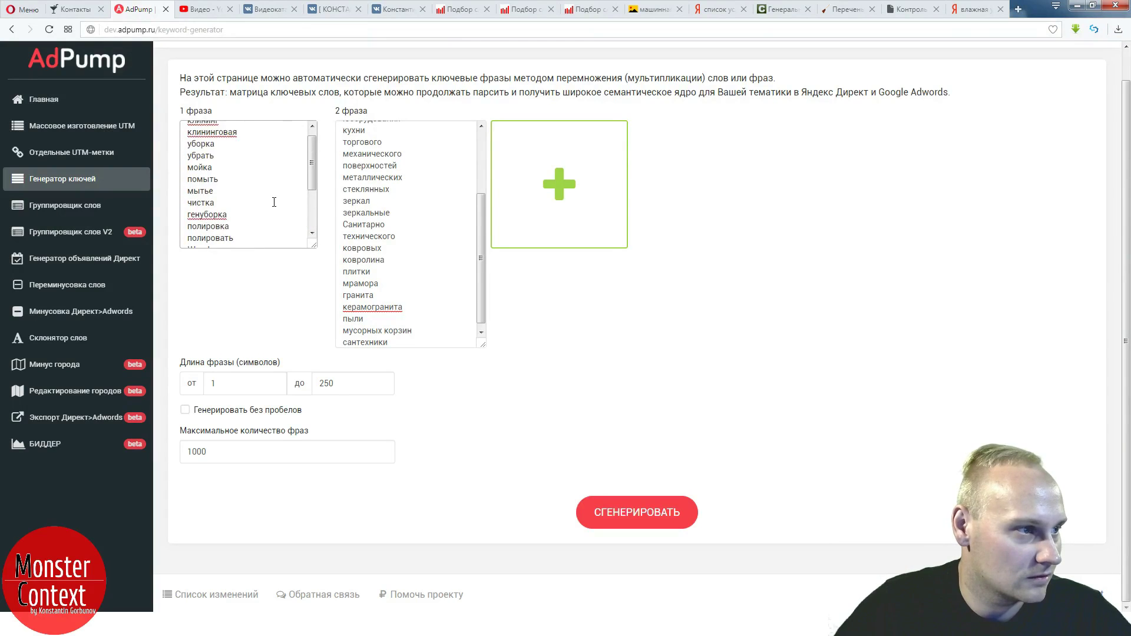
scroll(273, 202, "up", 1)
scroll(271, 202, "down", 4)
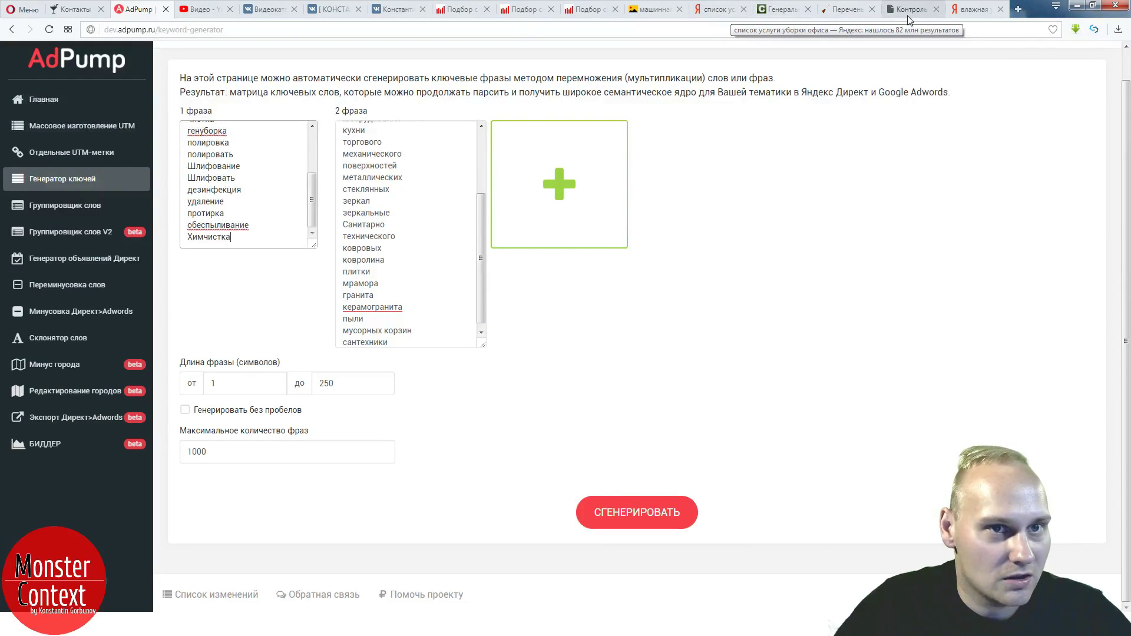
- Return to the complex-cleaning.ru cottage cleaning page and examine its additional works table for more usable words
left_click(848, 10)
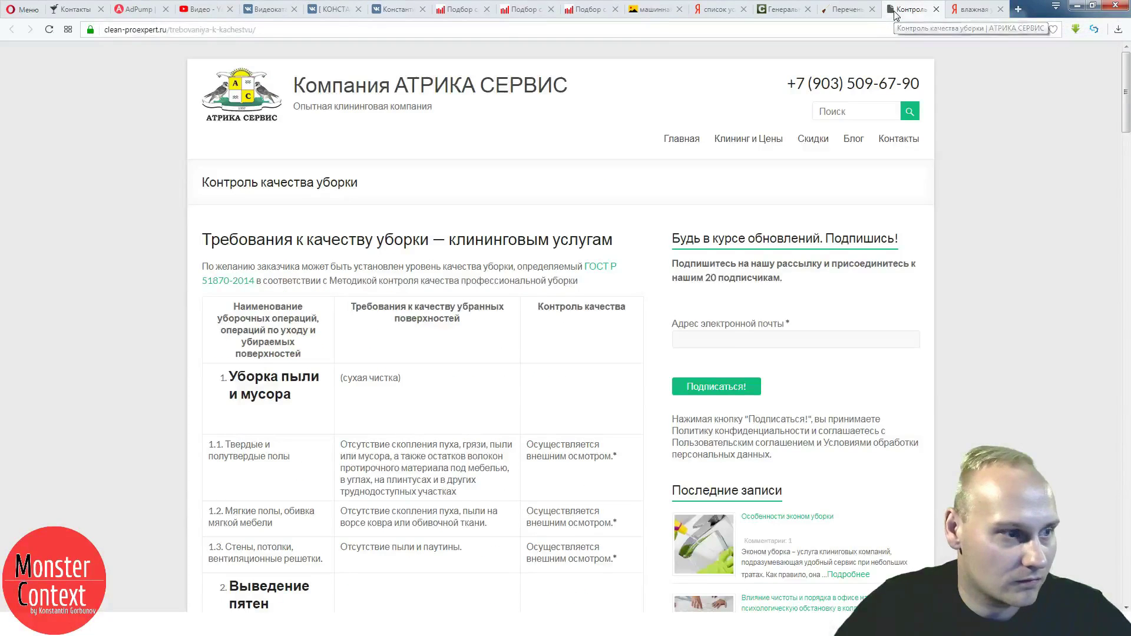
left_click(894, 10)
left_click(783, 9)
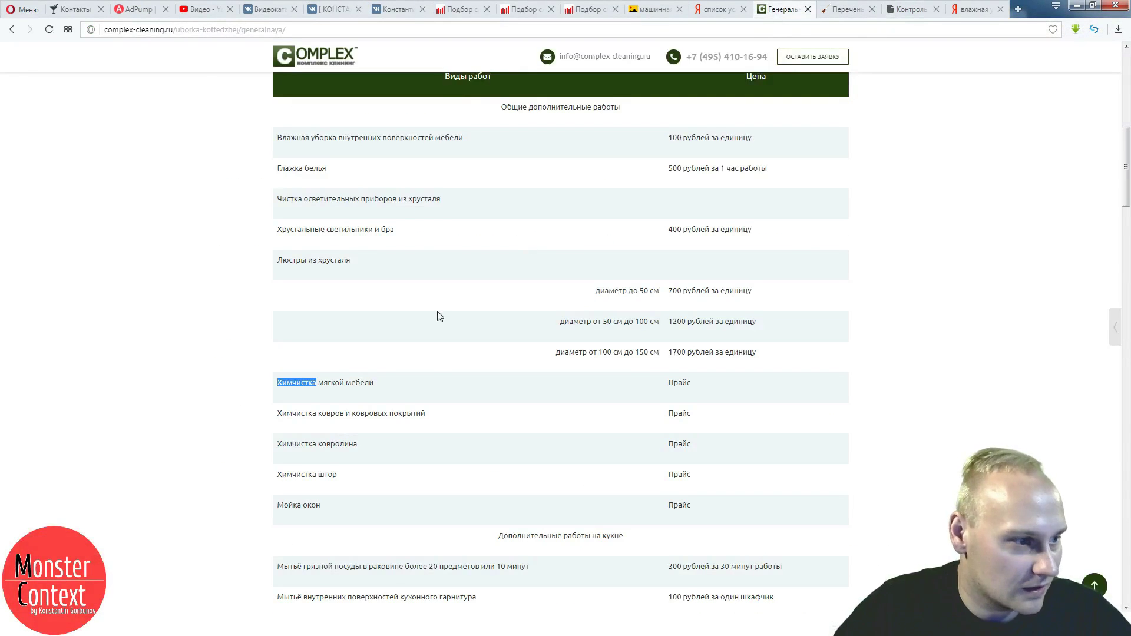
scroll(440, 326, "down", 4)
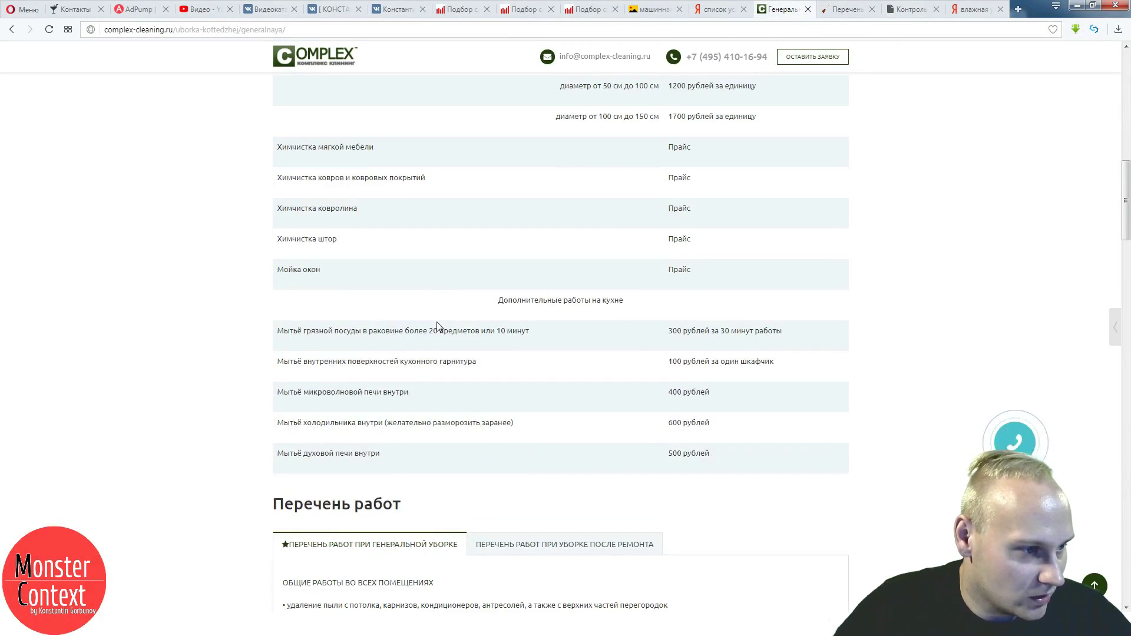
scroll(437, 326, "up", 5)
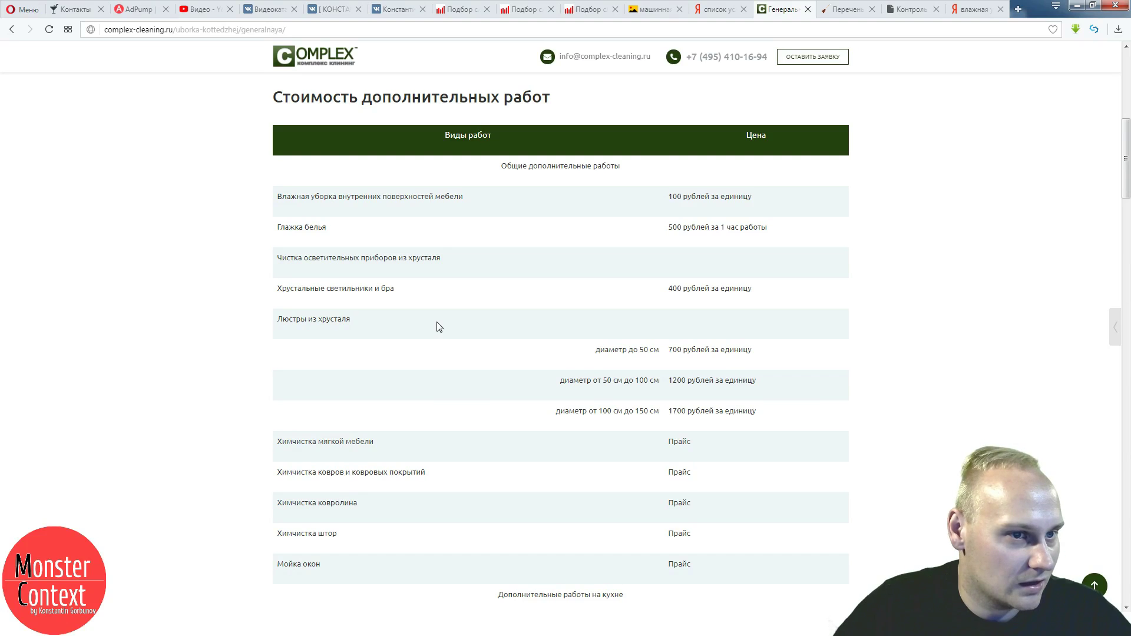
scroll(439, 327, "up", 1)
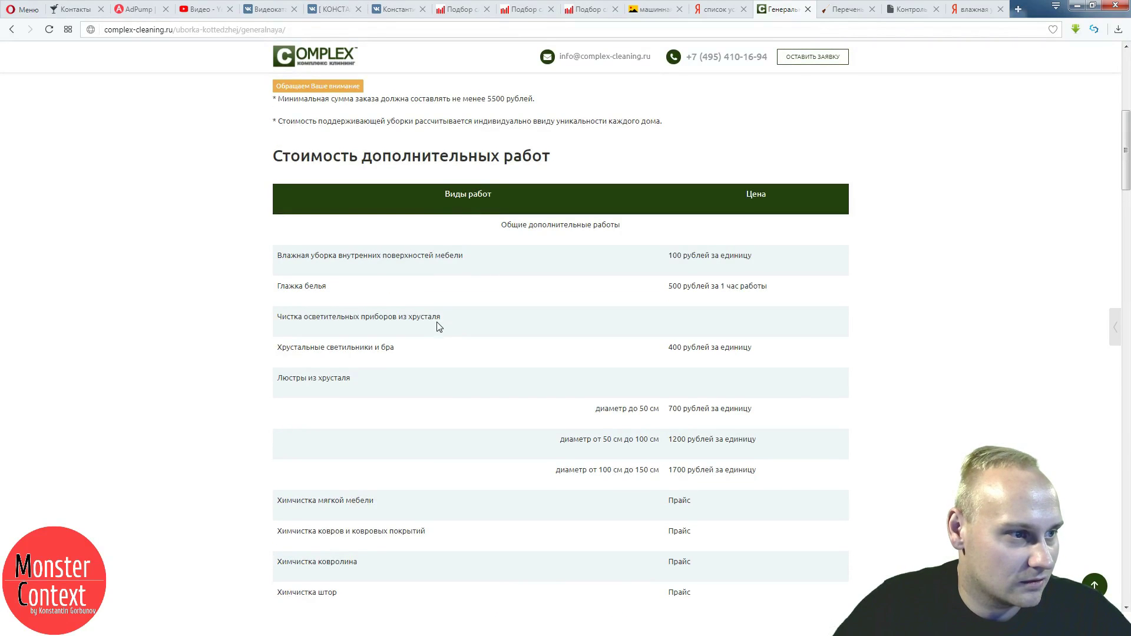
scroll(439, 327, "up", 1)
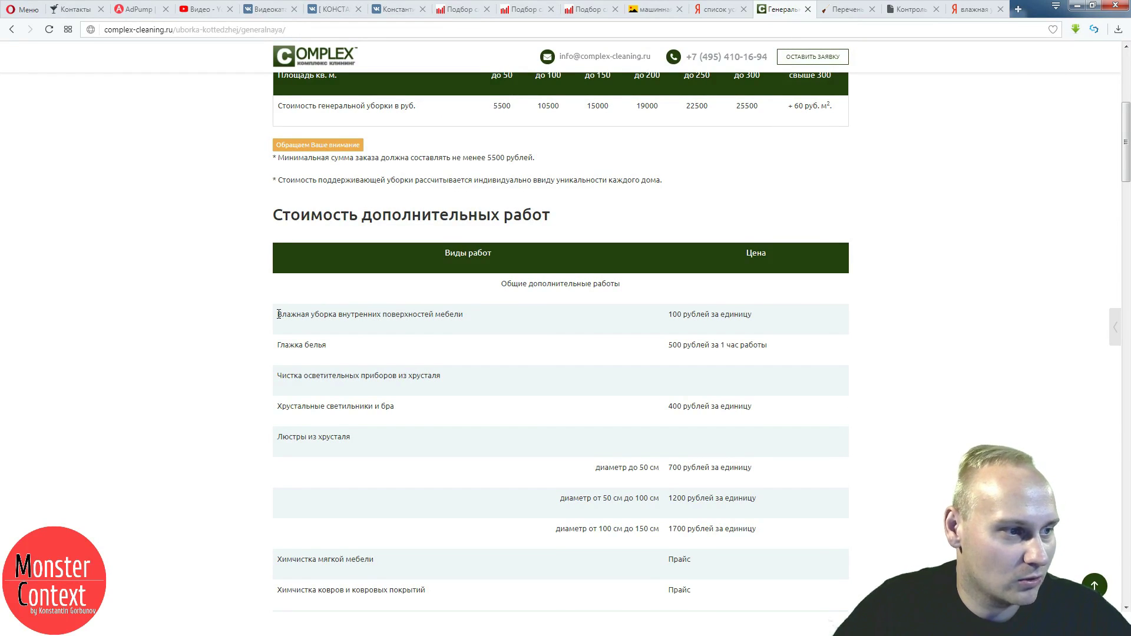
left_click_drag(279, 314, 342, 319)
left_click(410, 328)
- Open the list of services on complex-cleaning.ru to choose another service page
scroll(430, 333, "up", 6)
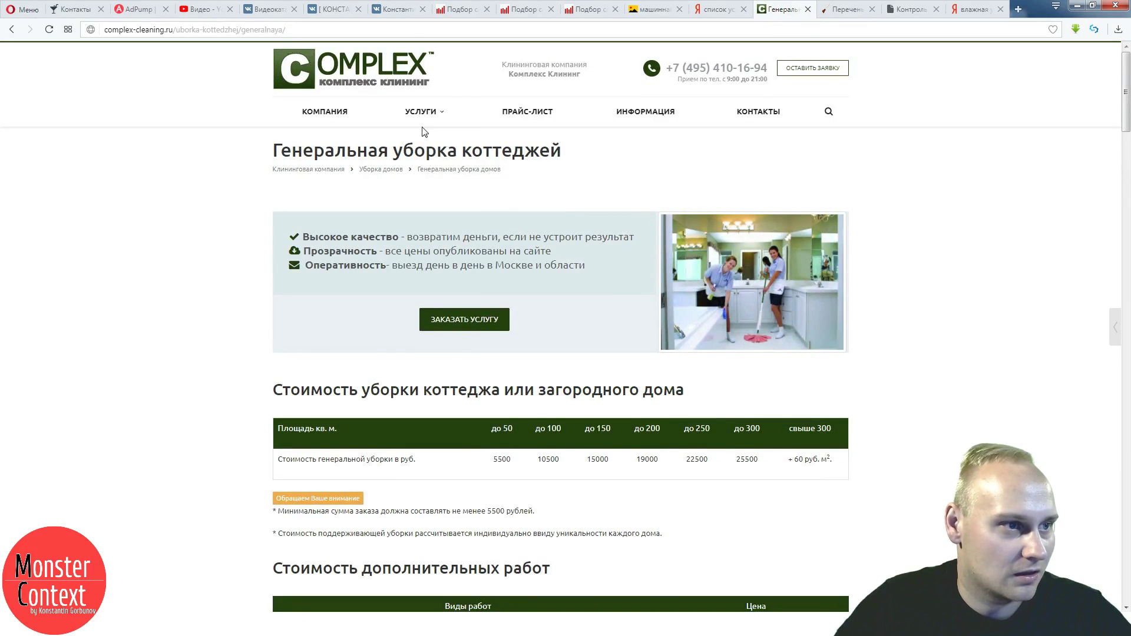
mouse_move(424, 123)
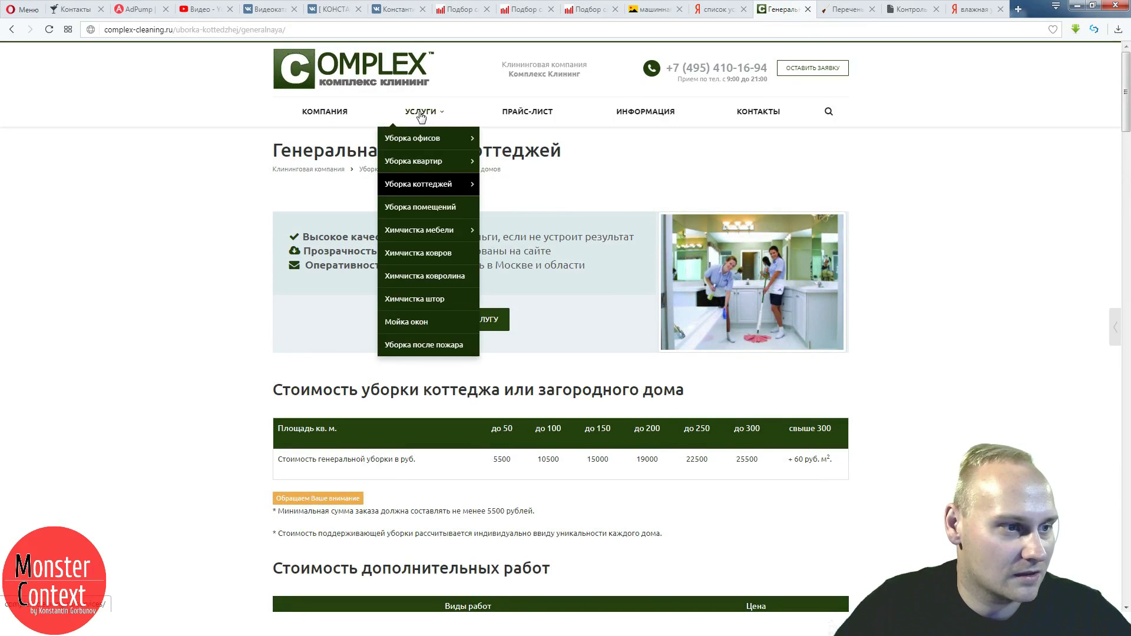
- Open the "Химчистка ковров" service page and check the second phrase list in the AdPump keyword generator against it
mouse_move(421, 184)
mouse_move(425, 235)
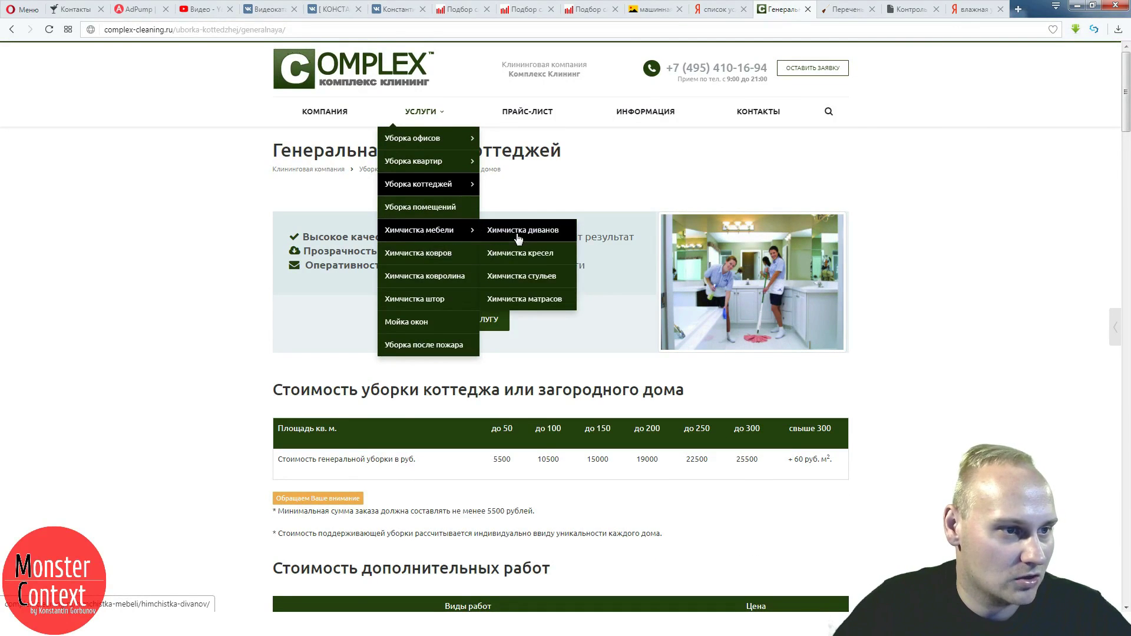
left_click(425, 277)
key("ctrl+Tab")
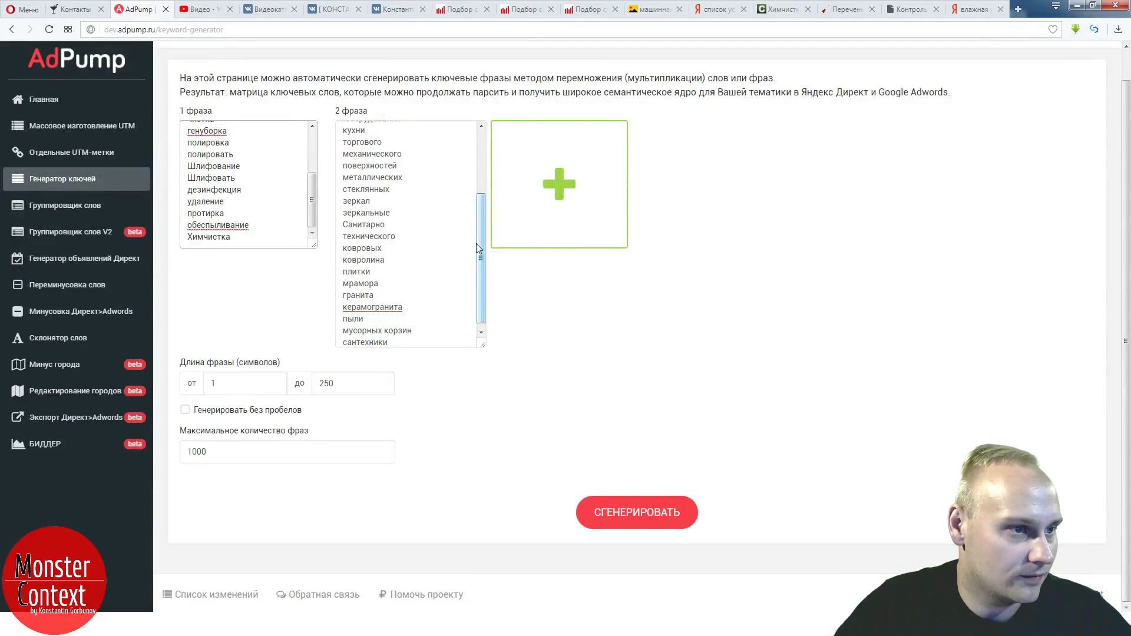
left_click_drag(481, 248, 469, 287)
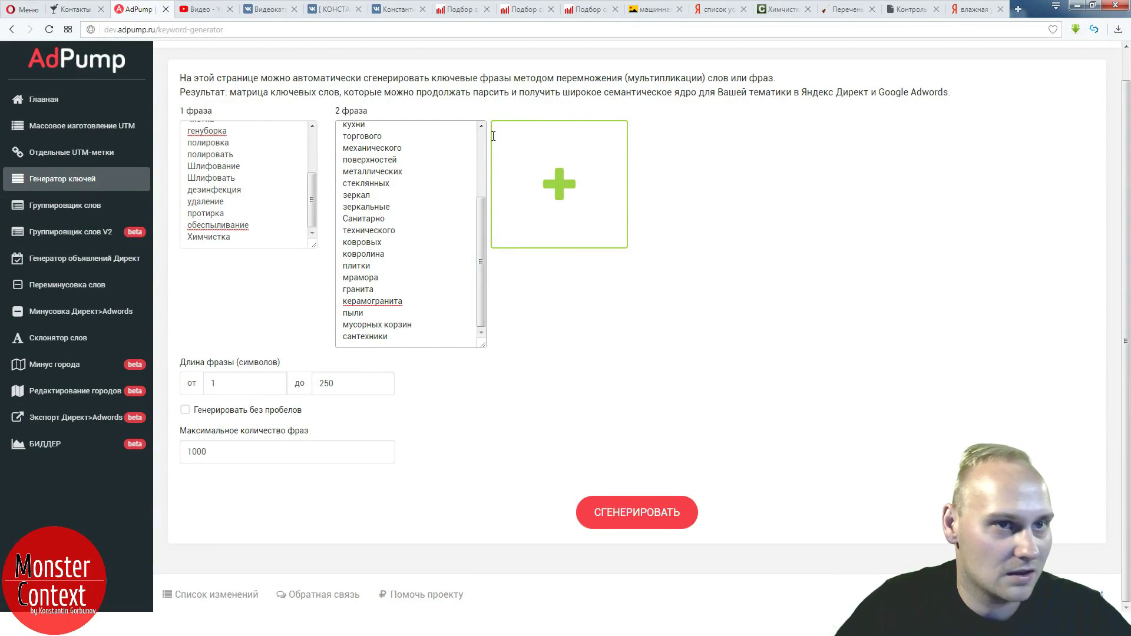
- Return to the cleaning company's site and review the carpet cleaning price table and the list of services for more keywords
left_click(784, 9)
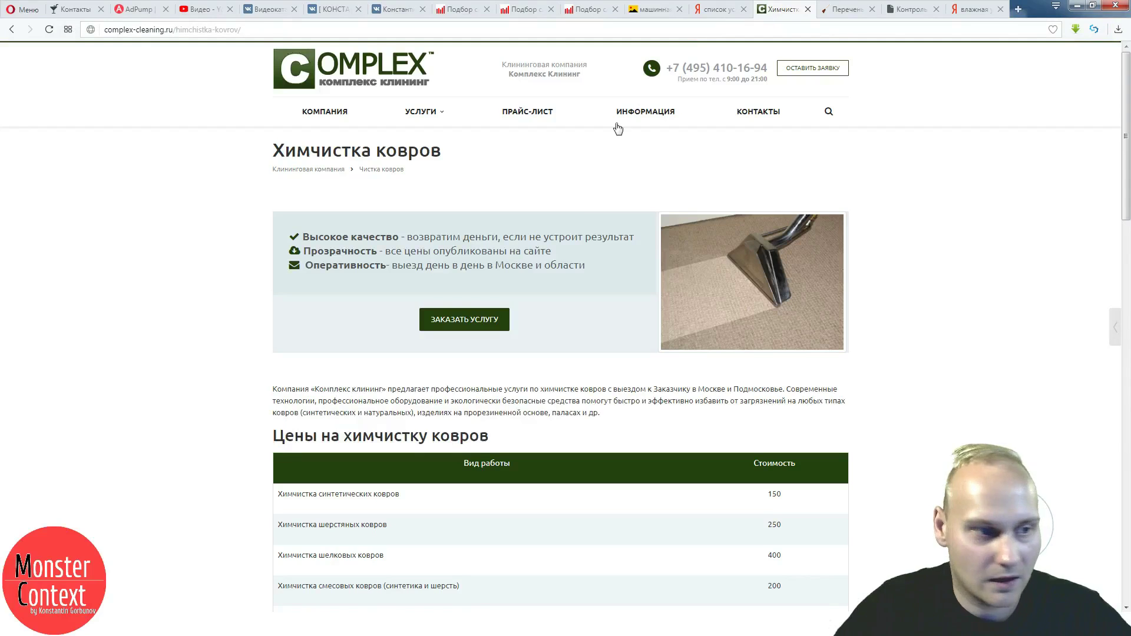
scroll(542, 285, "down", 3)
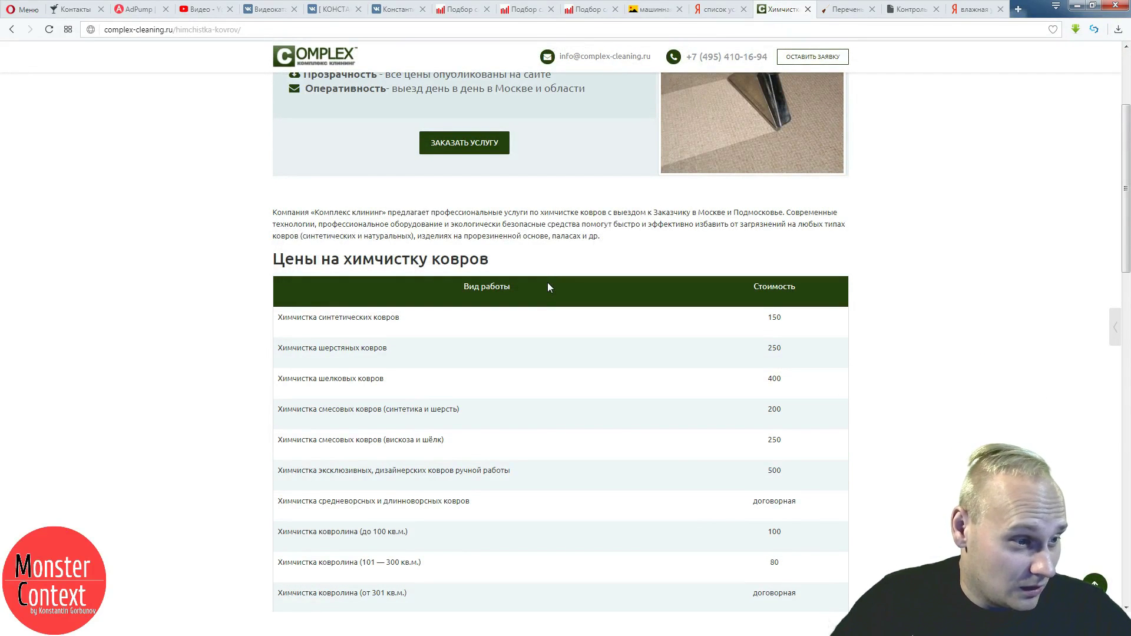
scroll(547, 282, "down", 3)
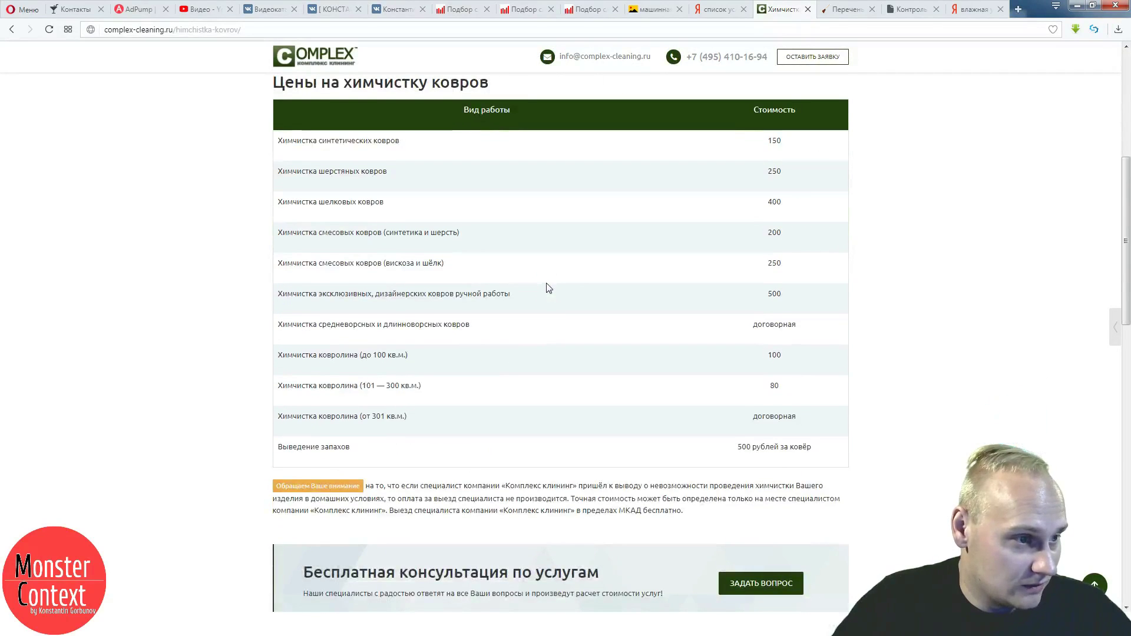
scroll(548, 288, "up", 6)
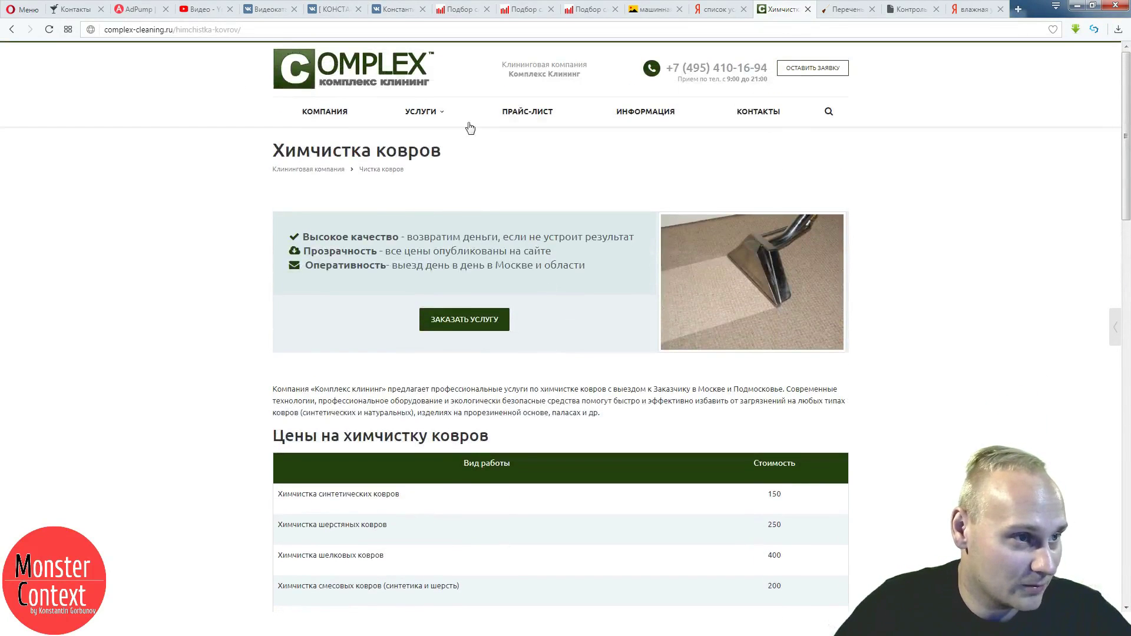
mouse_move(416, 109)
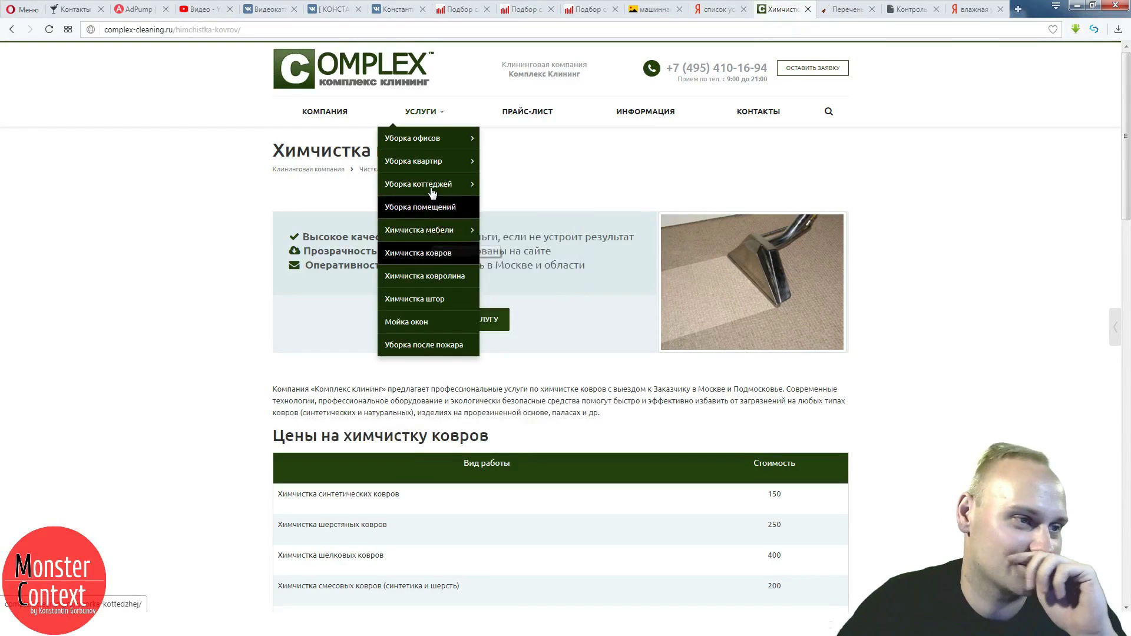
mouse_move(431, 159)
mouse_move(434, 139)
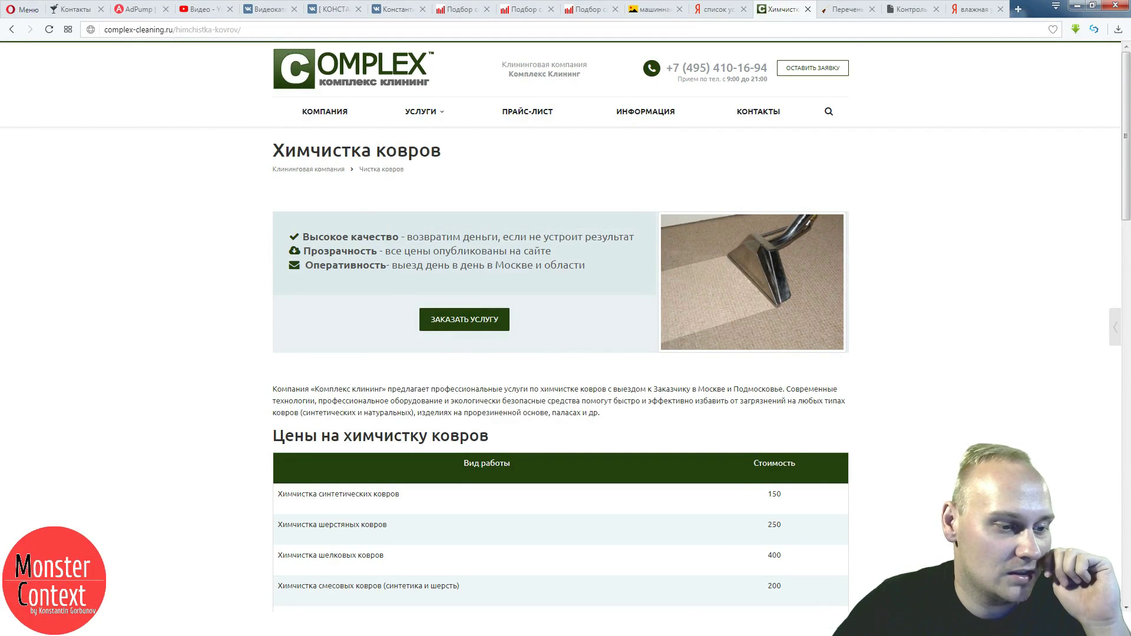
- Switch to the AdPump keyword generator, generate the combinations of both phrase lists, and look through the result
left_click(139, 8)
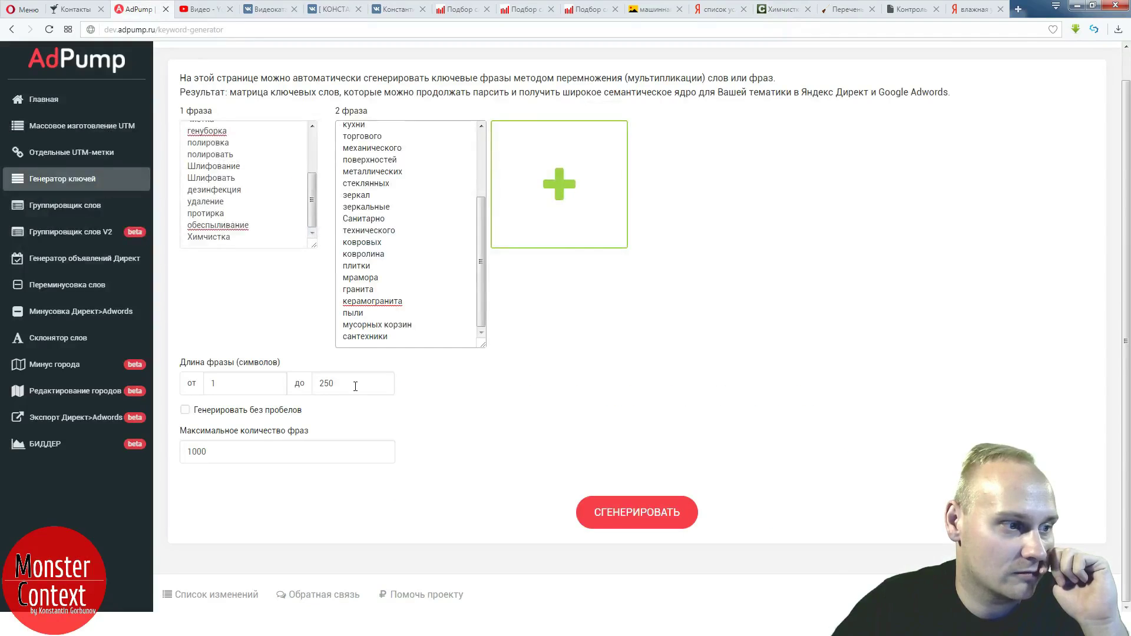
left_click(606, 512)
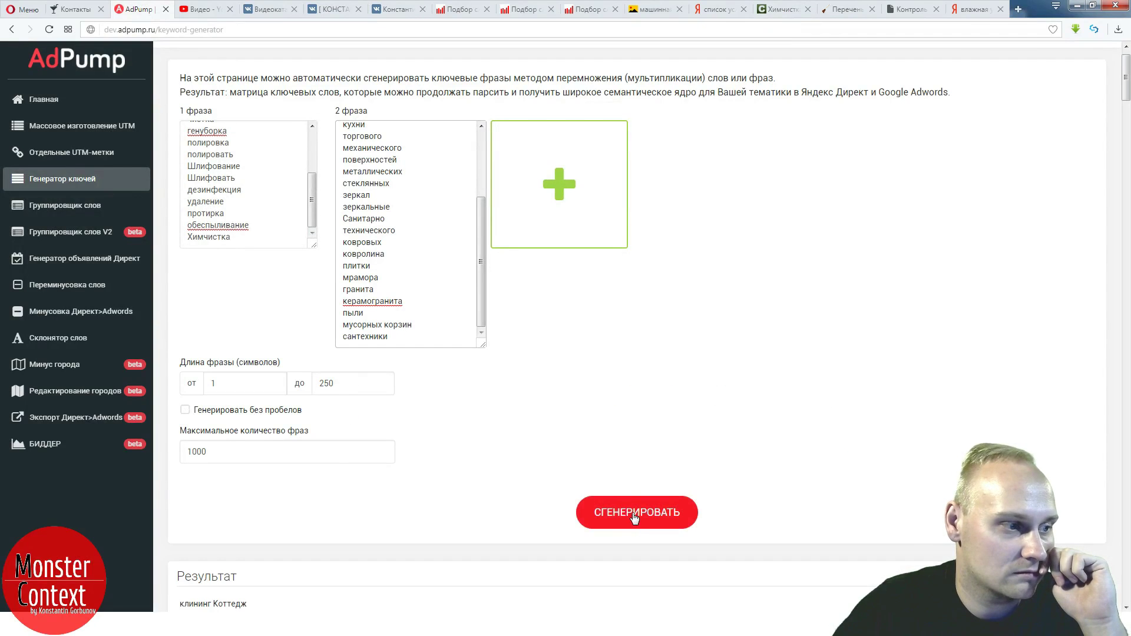
scroll(507, 370, "down", 5)
scroll(506, 374, "down", 12)
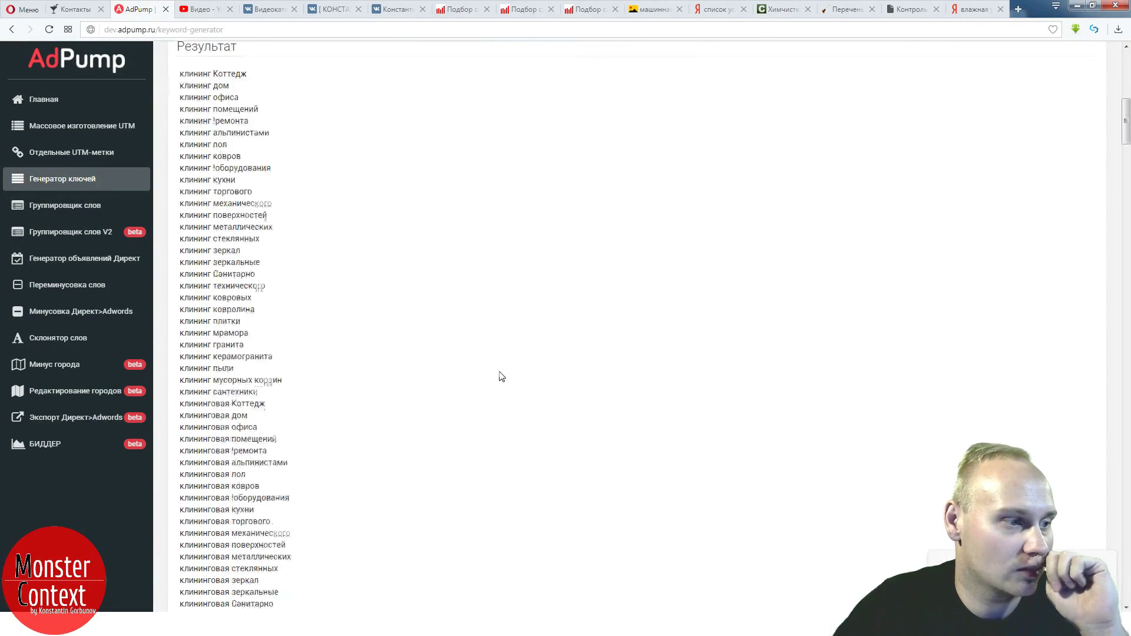
scroll(466, 402, "down", 20)
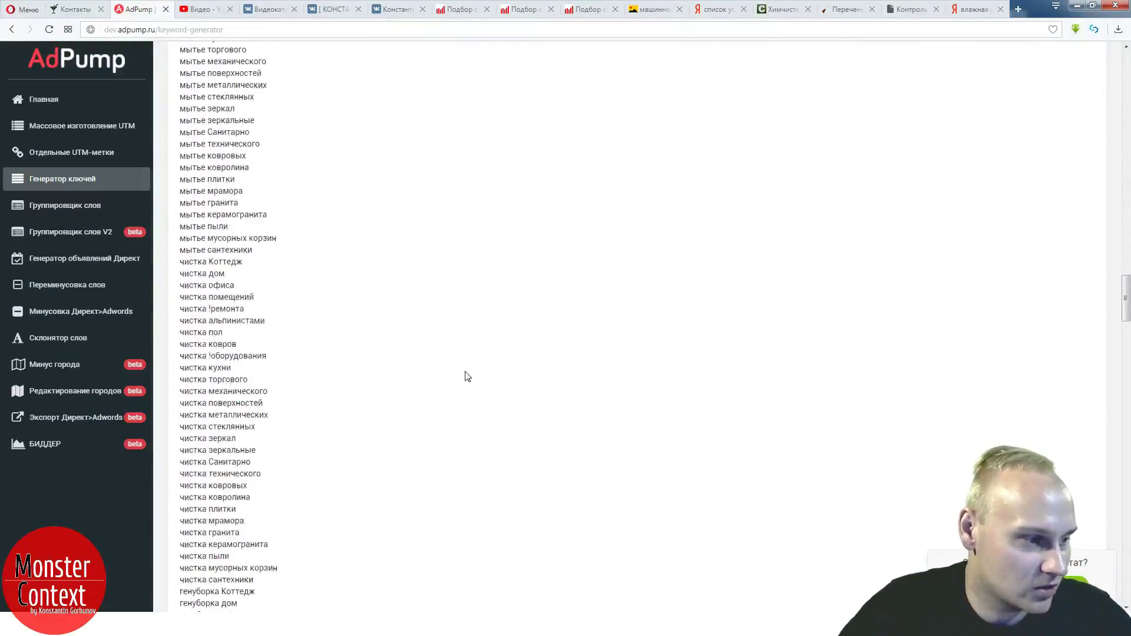
scroll(483, 360, "down", 20)
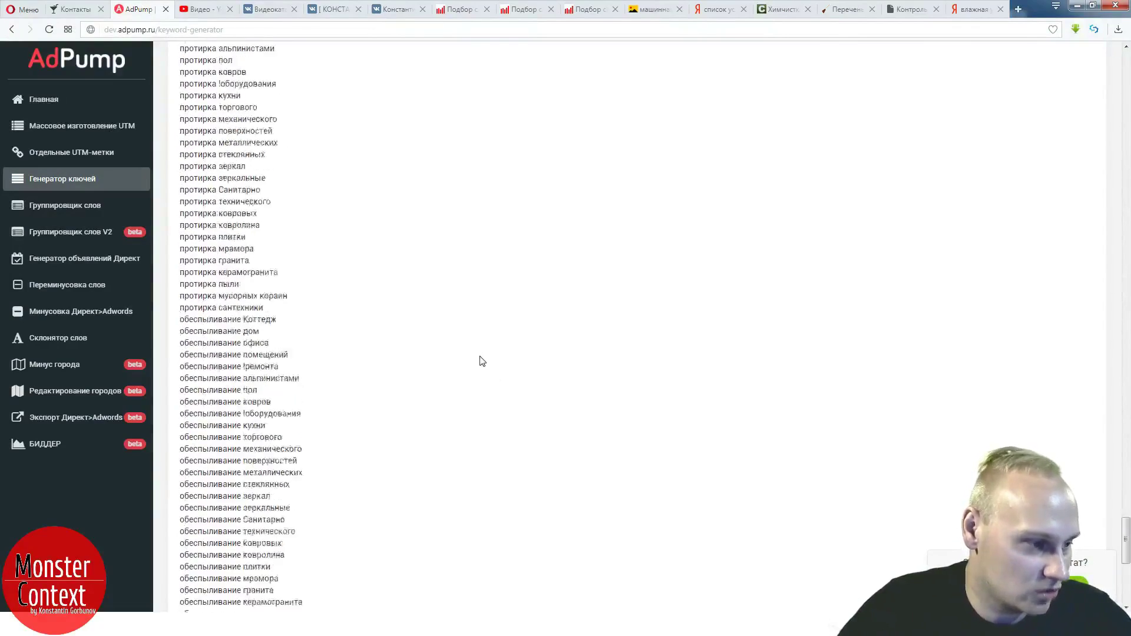
- Select and copy all generated phrases, from the end of the result list up to "клининг Коттедж"
left_click_drag(326, 519, 177, 305)
scroll(336, 253, "up", 15)
scroll(340, 269, "up", 20)
scroll(339, 267, "up", 20)
scroll(347, 278, "up", 4)
scroll(348, 279, "down", 5)
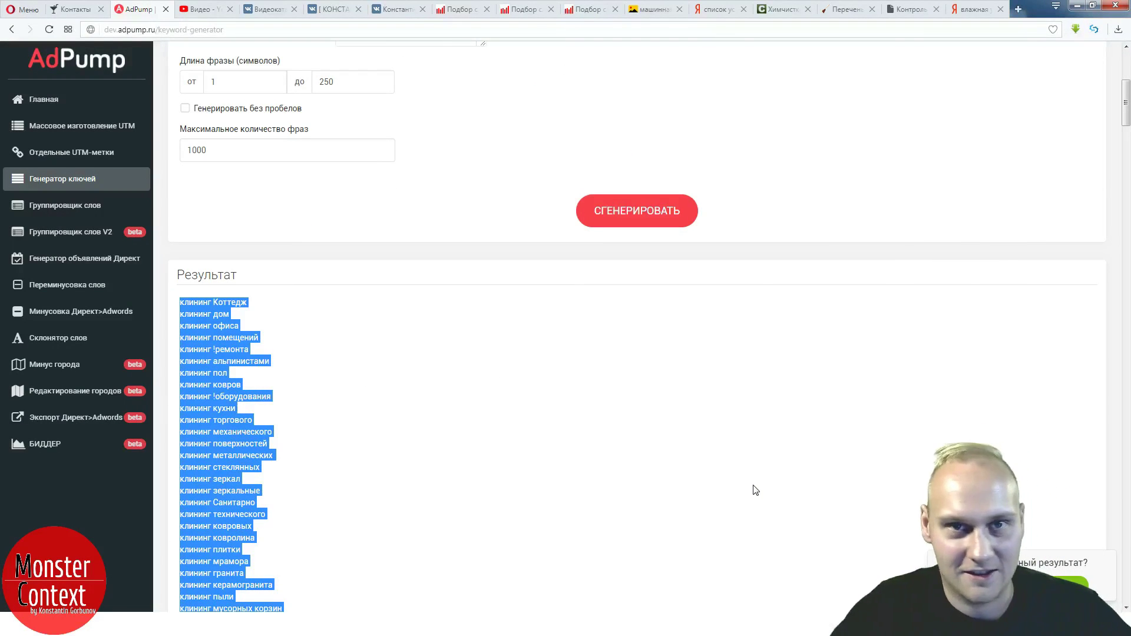
- Switch to Key Collector and paste the generated phrases into the batch collection from the Yandex.Wordstat left column
key("alt+Tab")
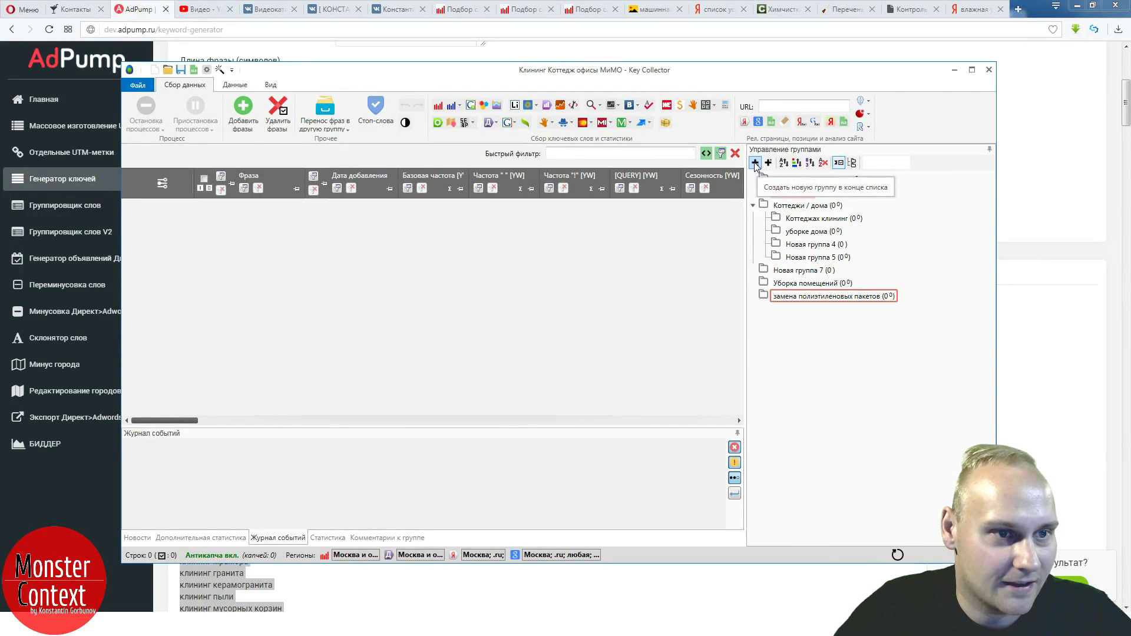
left_click(440, 107)
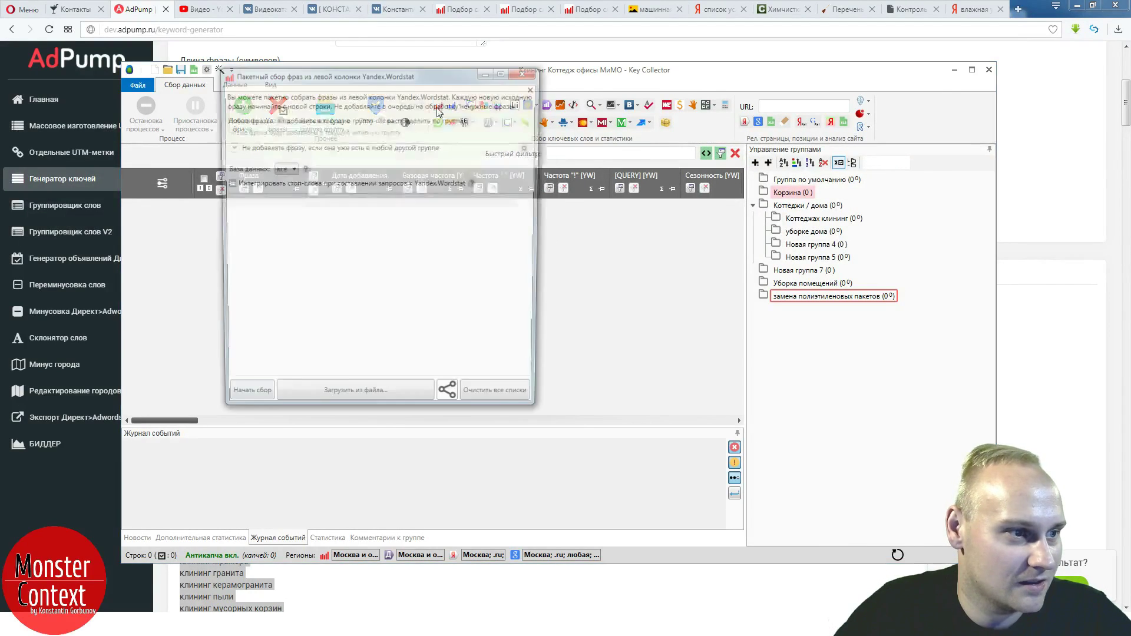
left_click(441, 254)
key("ctrl+v")
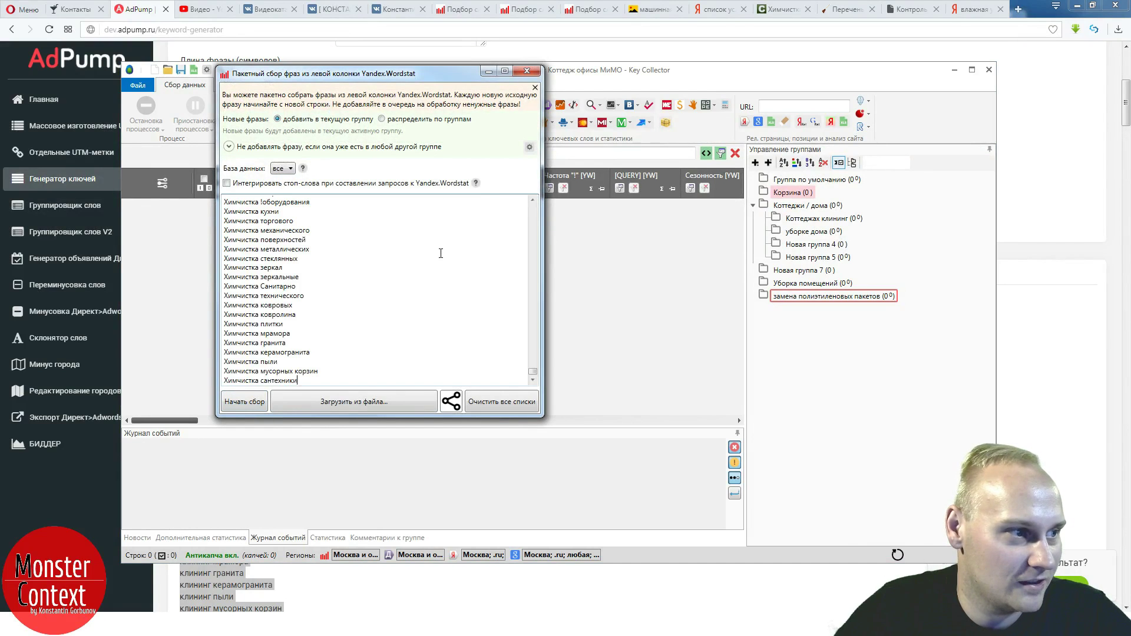
left_click_drag(533, 372, 533, 206)
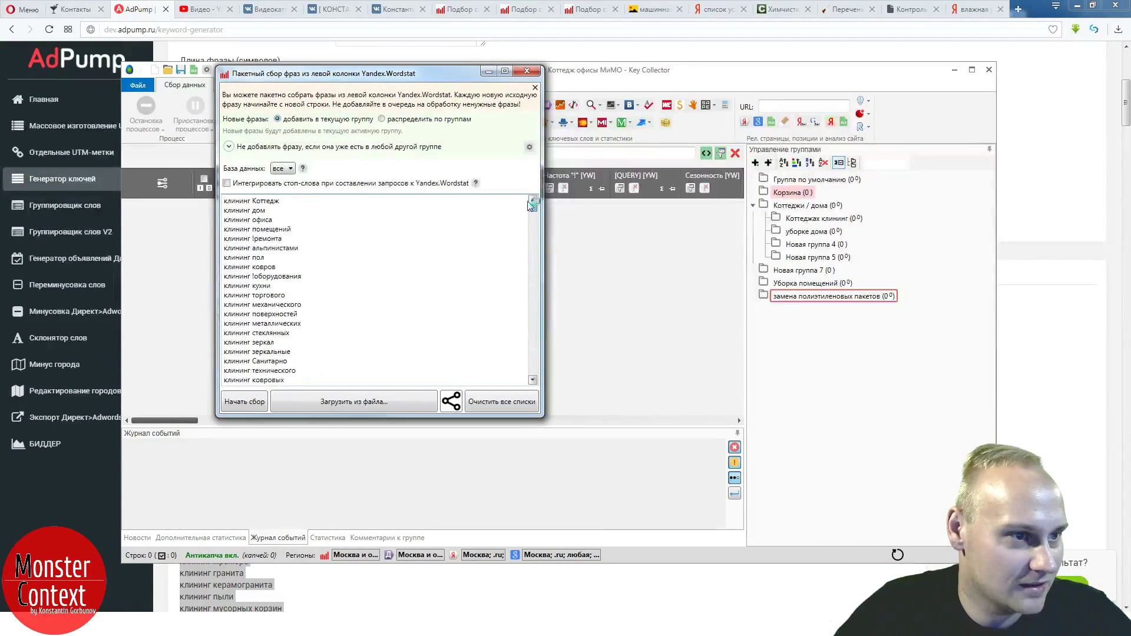
- Distribute all the pasted phrases into separate groups of the same name, creating a new group for each phrase
left_click(451, 403)
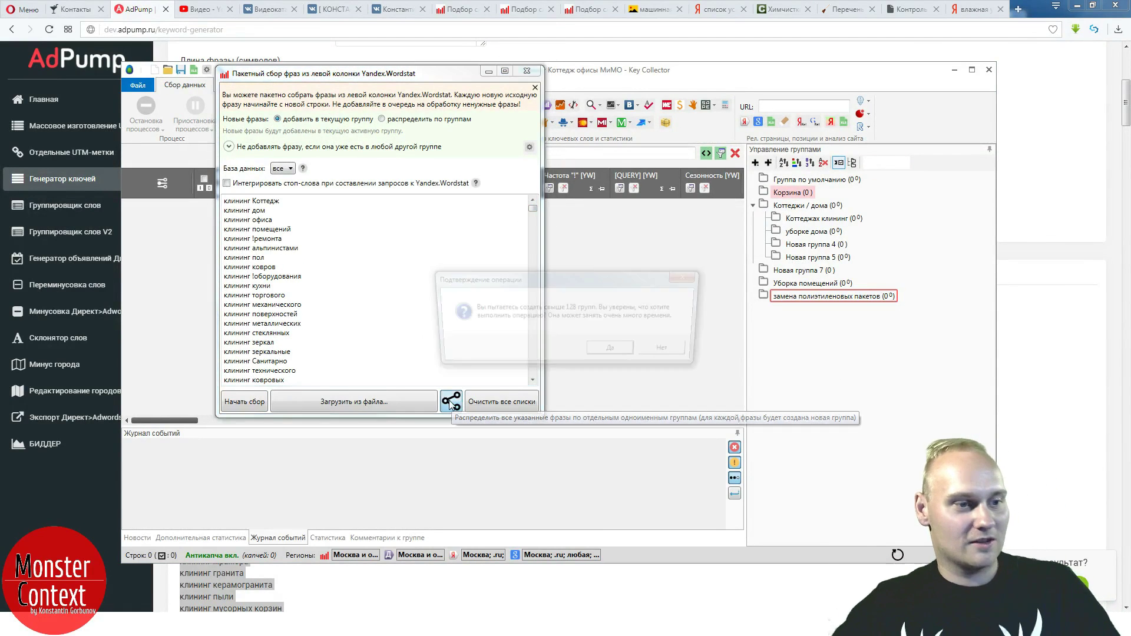
left_click(615, 353)
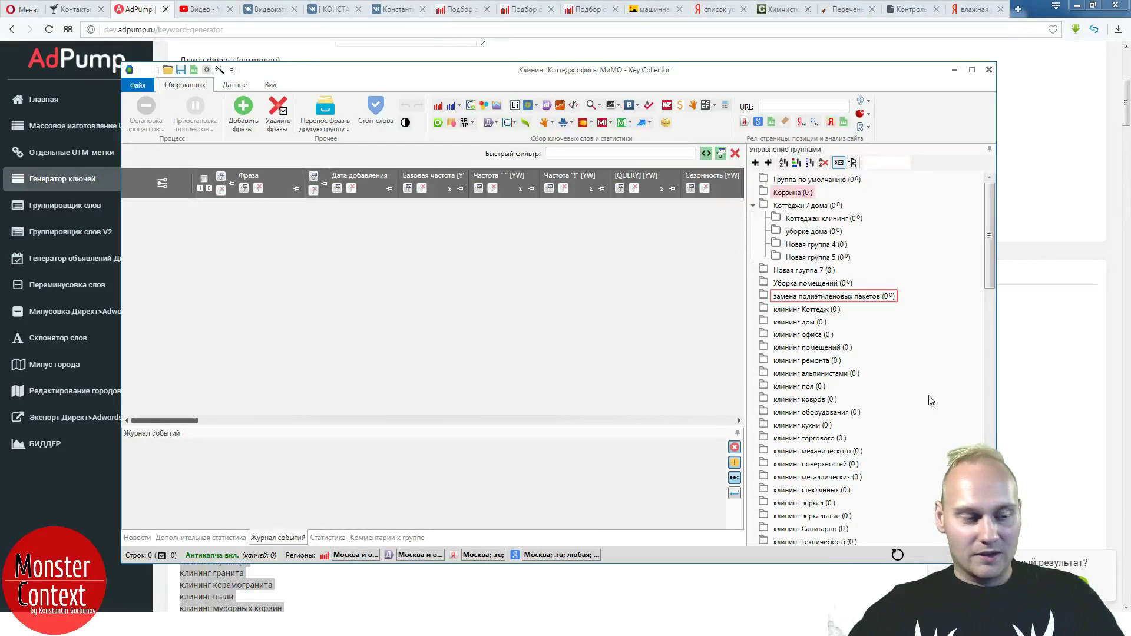
key("alt+Tab")
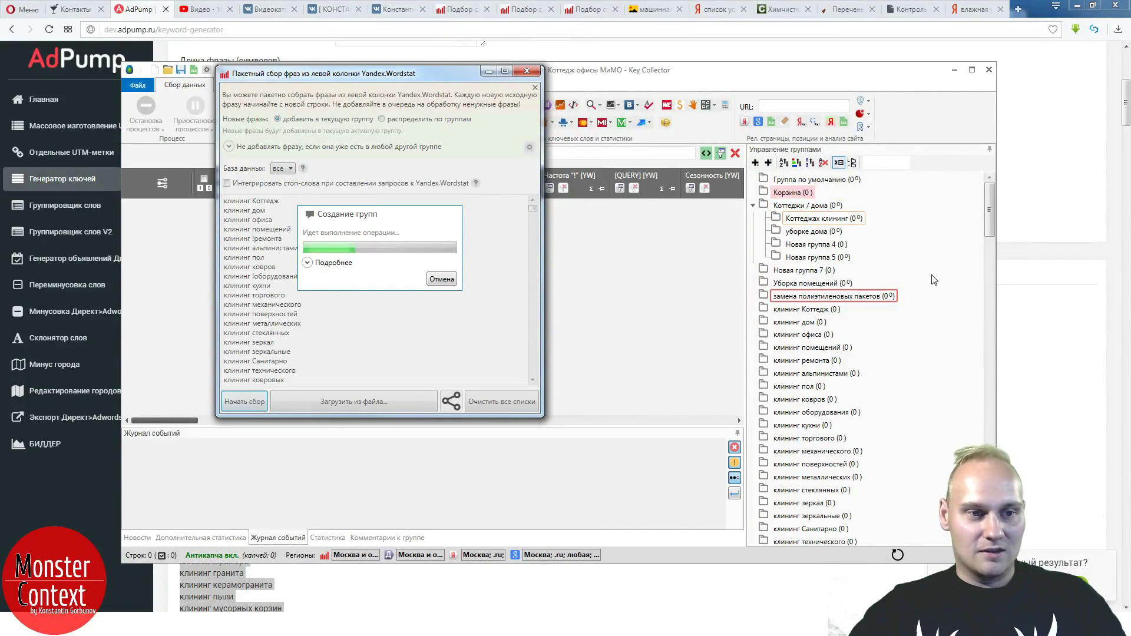
- Rename the group "Новая группа 7" as "ОФИСЫ"
double_click(806, 271)
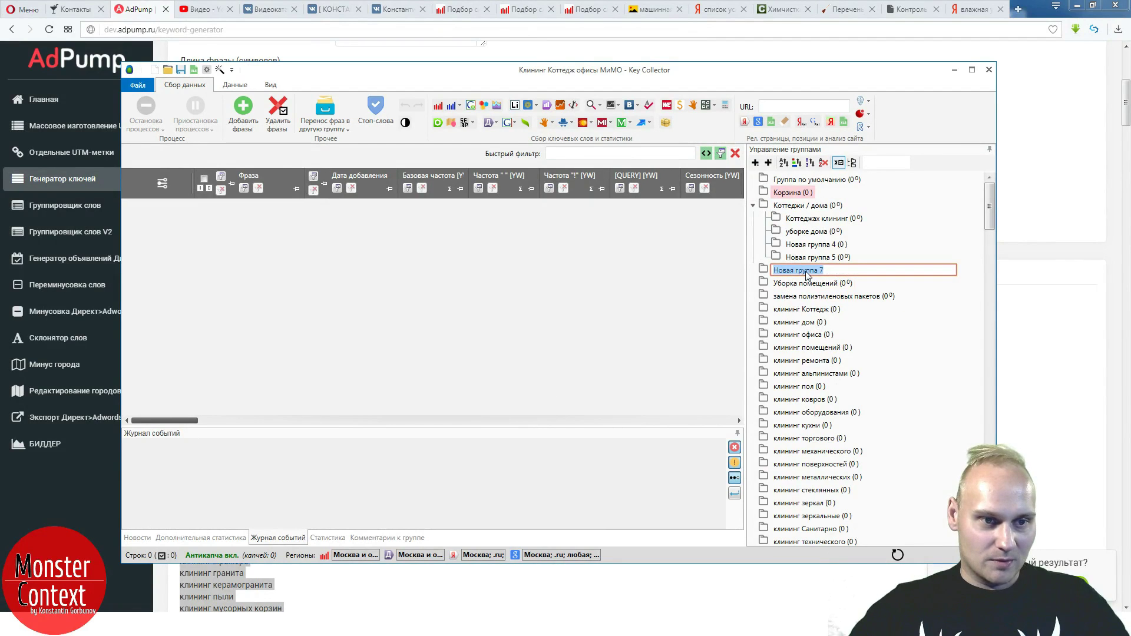
type("Оф")
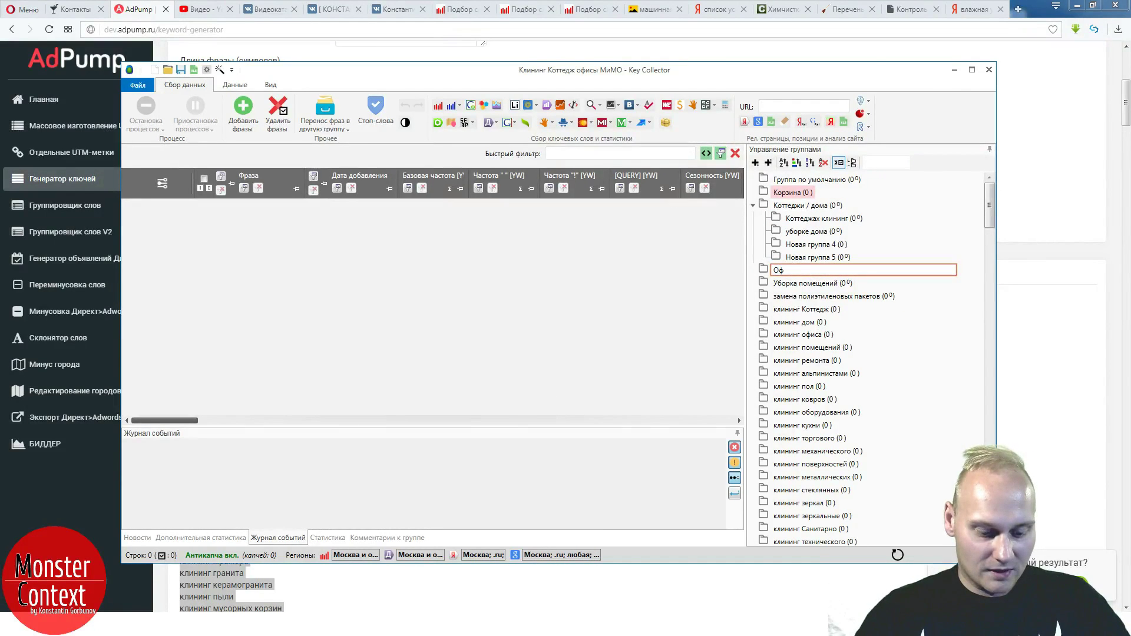
type("и")
key("ctrl+a")
type("О")
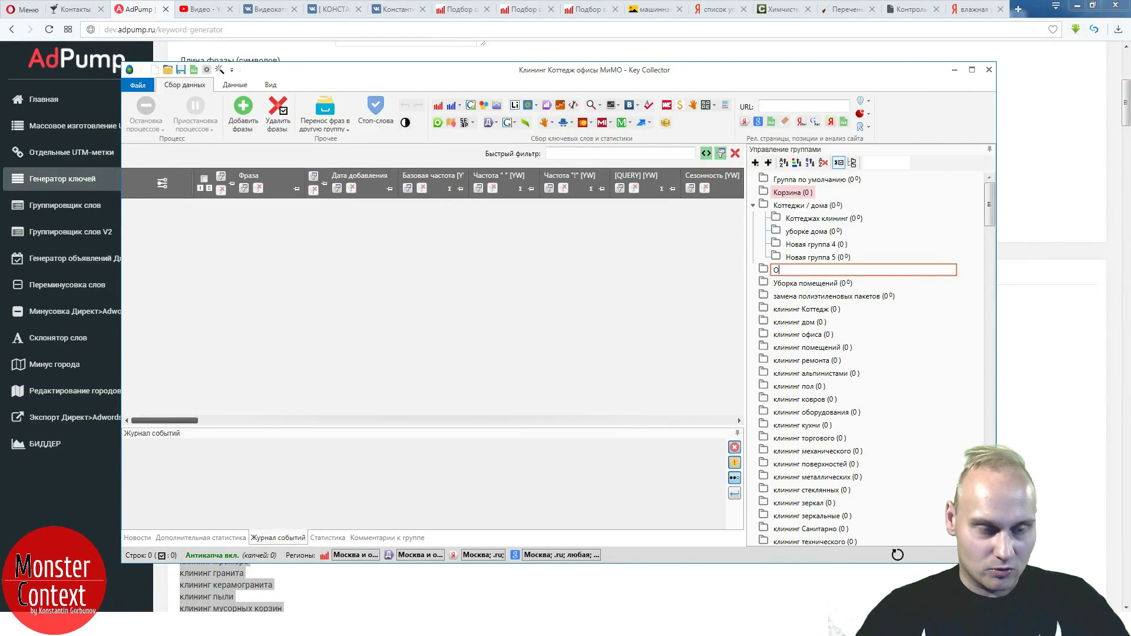
type("ФИСЫ")
key("Return")
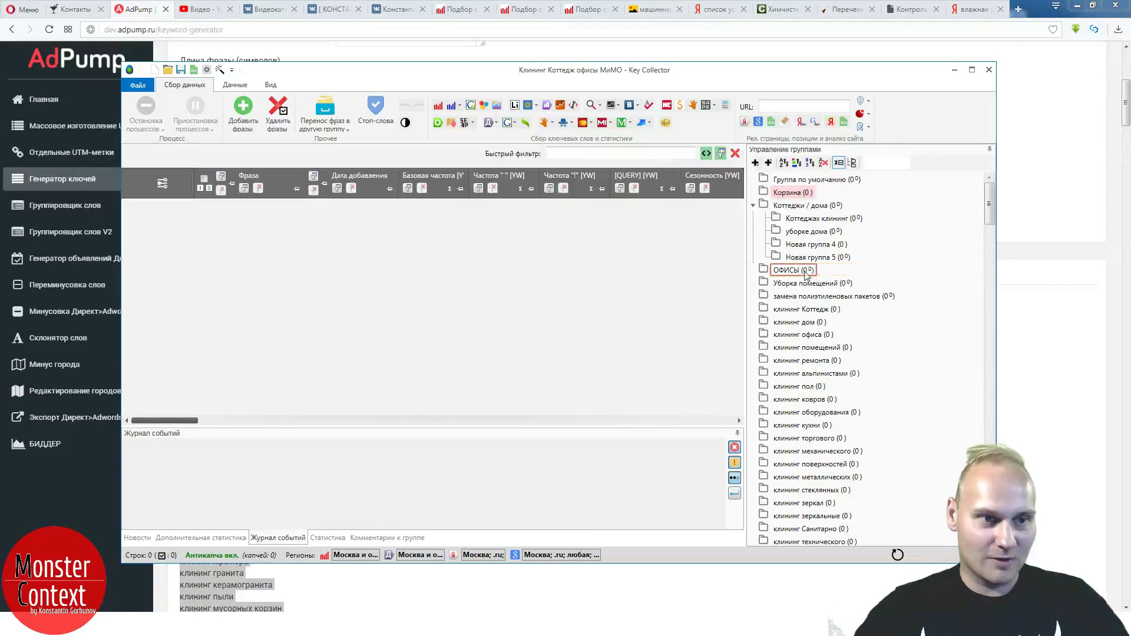
- Create a new group at the start of the group list and make it the active group
left_click(811, 207)
left_click(767, 166)
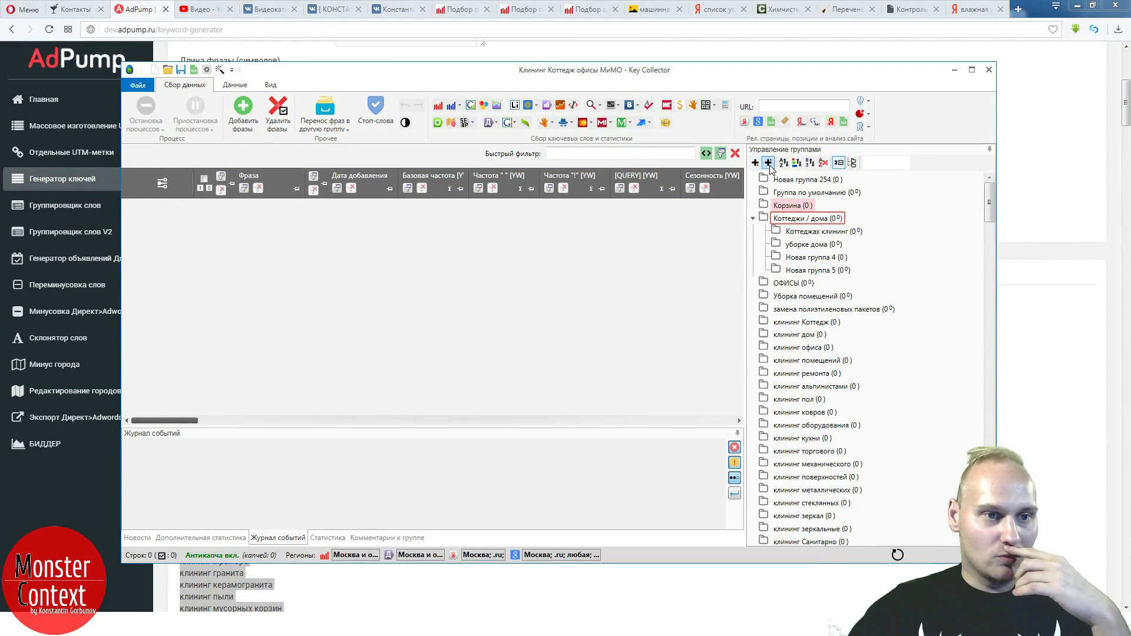
left_click(803, 180)
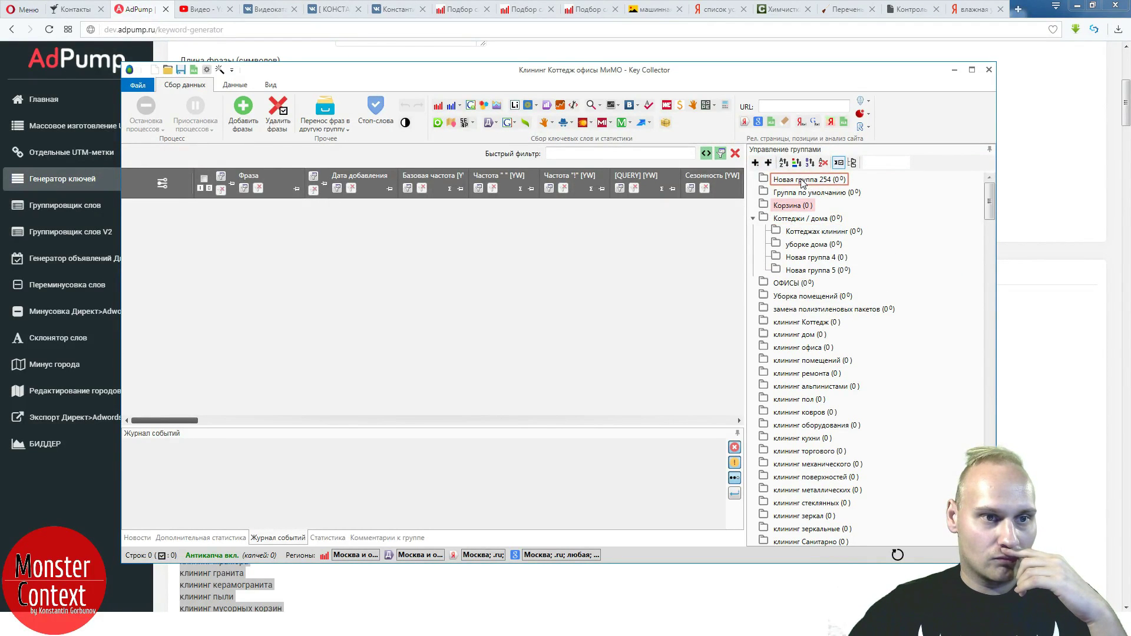
- Bring back the batch collection window, make it taller and move it aside, and examine the phrases distributed by group
left_click(514, 572)
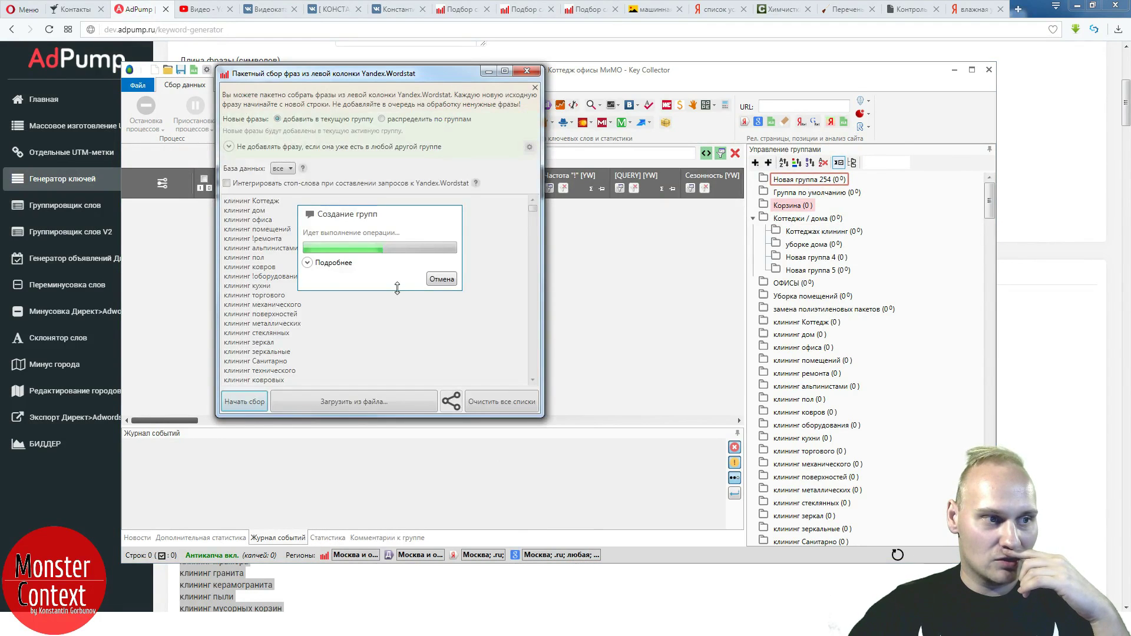
left_click(395, 263)
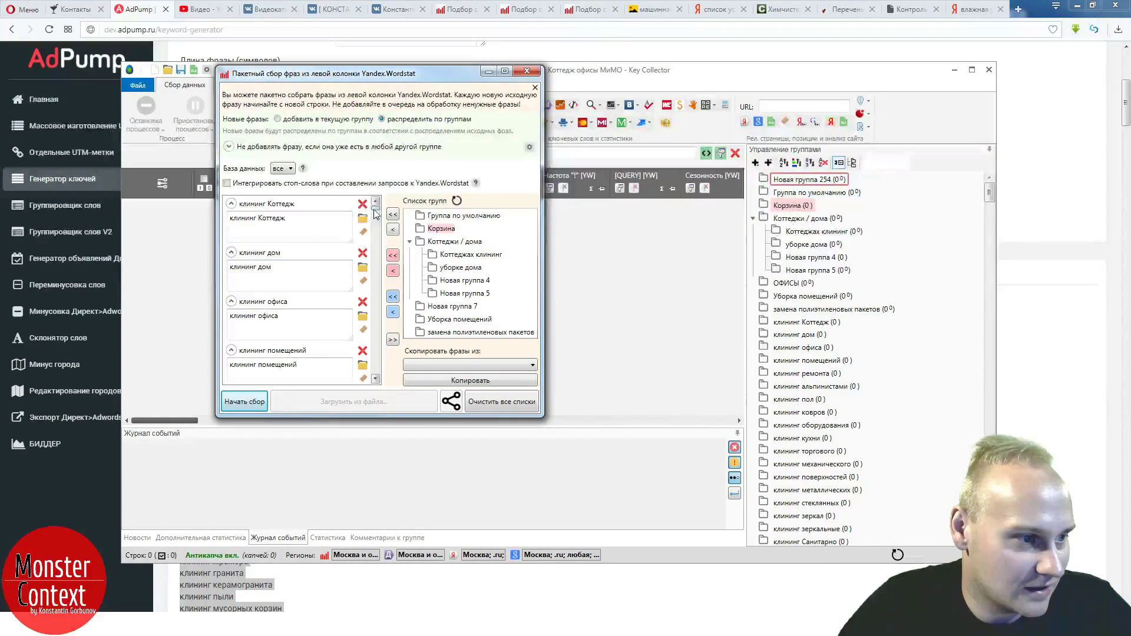
left_click_drag(410, 420, 387, 605)
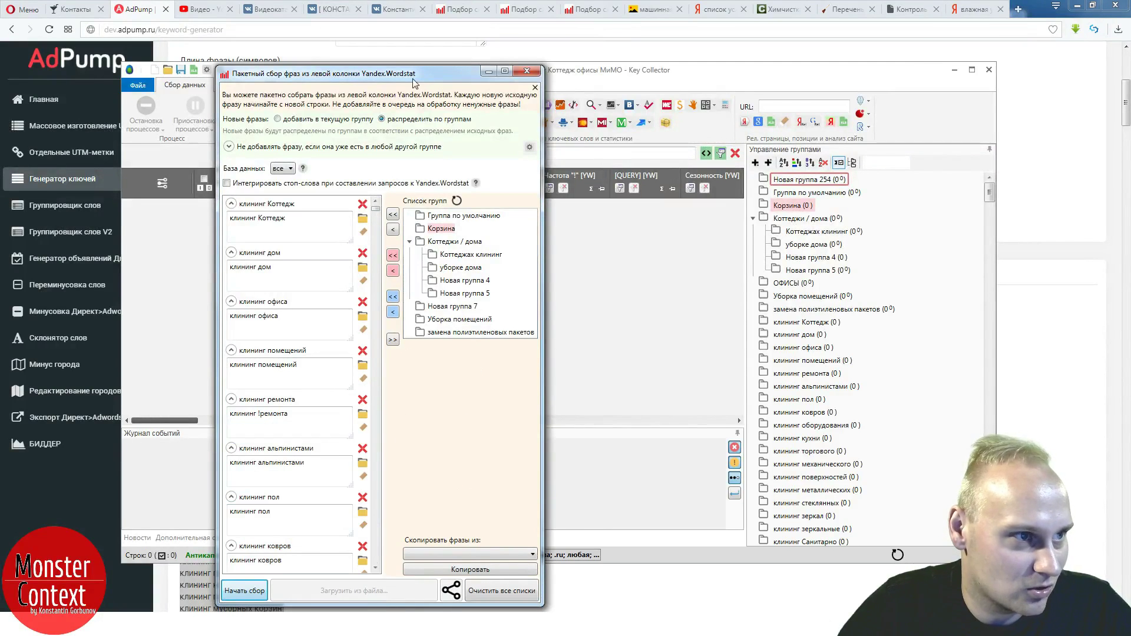
left_click_drag(413, 79, 718, 51)
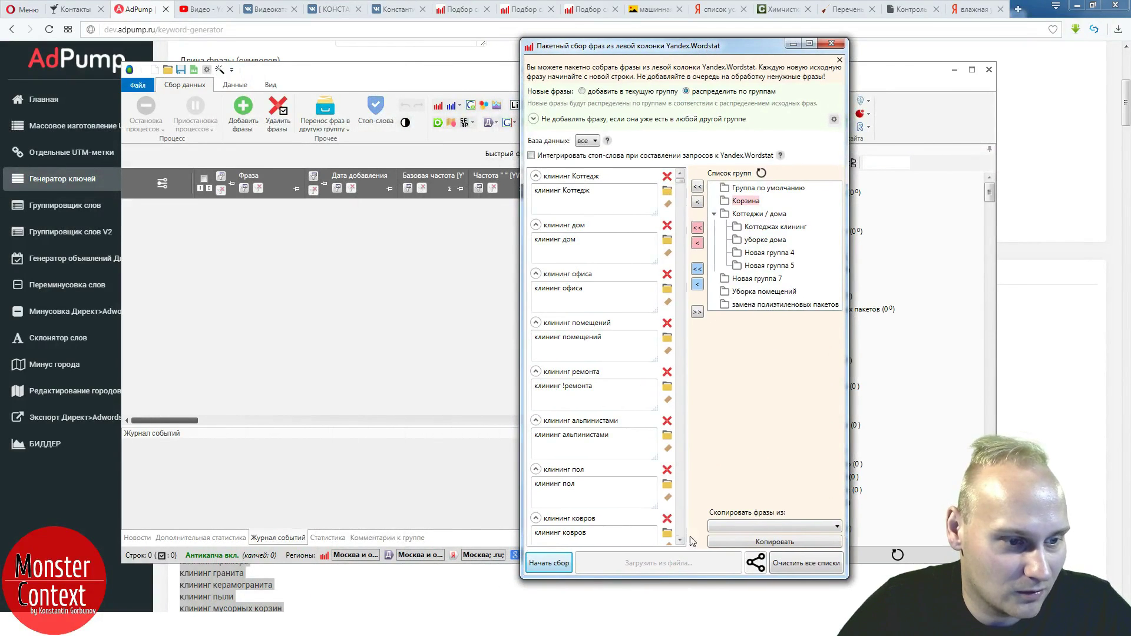
scroll(681, 541, "down", 6)
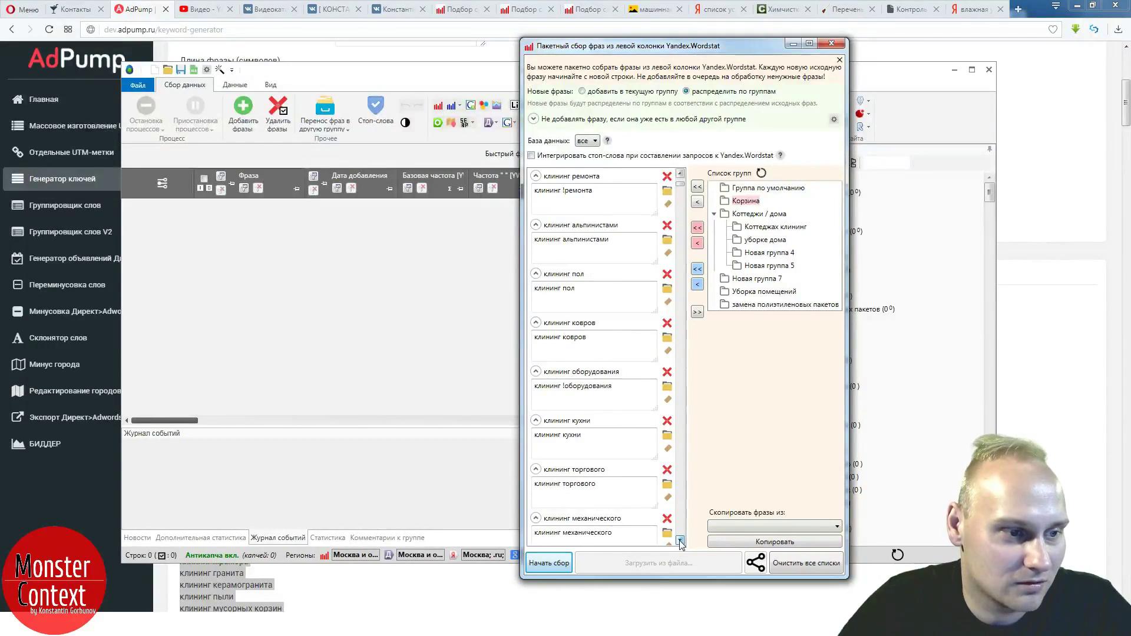
scroll(681, 541, "down", 5)
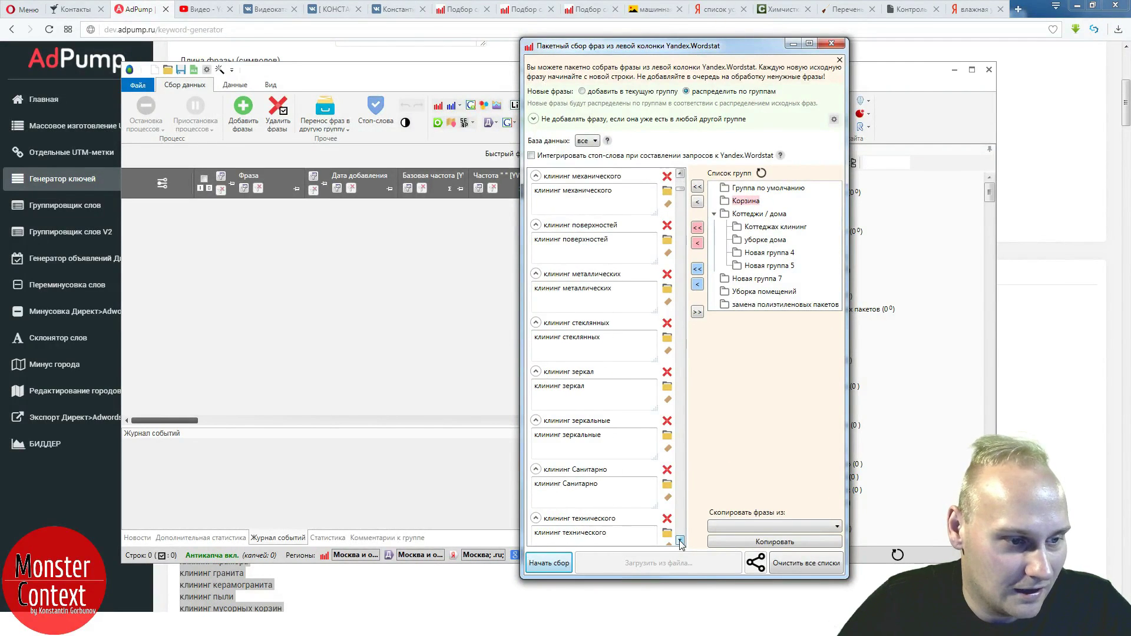
scroll(680, 541, "down", 8)
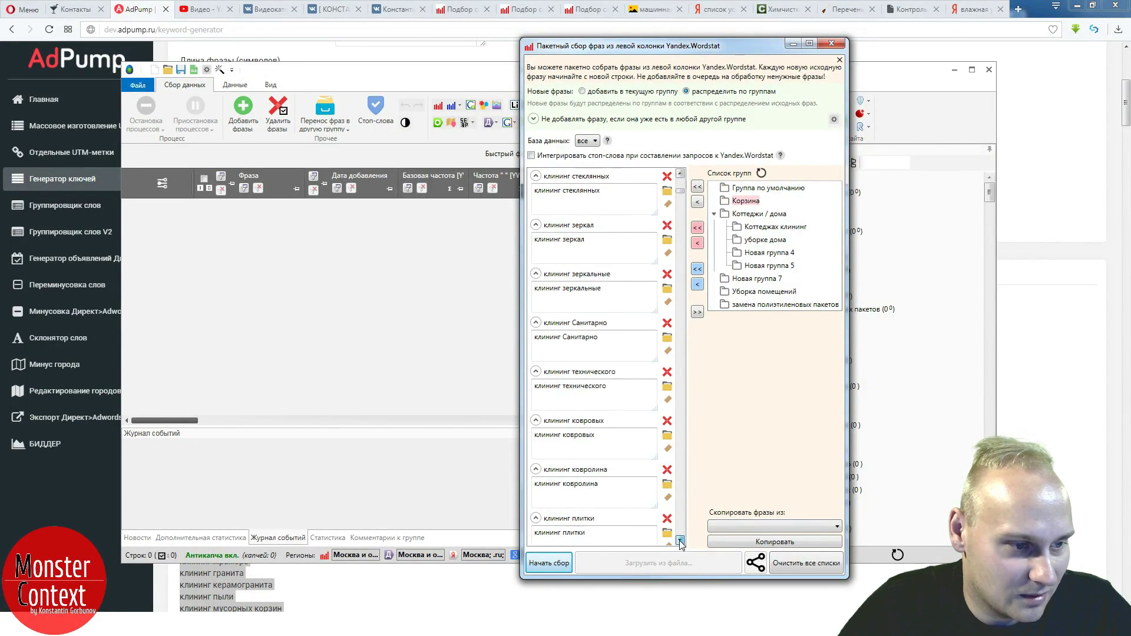
- Examine the phrases distributed by group in the batch collection list, through to the last ones beginning with "Химчистка"
scroll(681, 540, "down", 10)
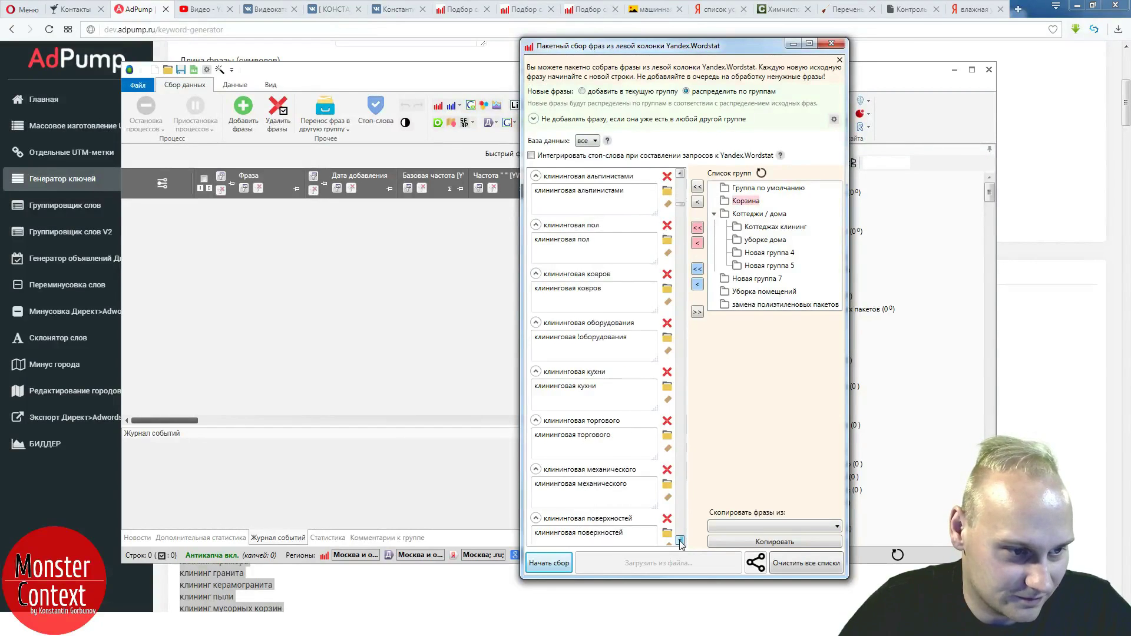
scroll(680, 541, "down", 10)
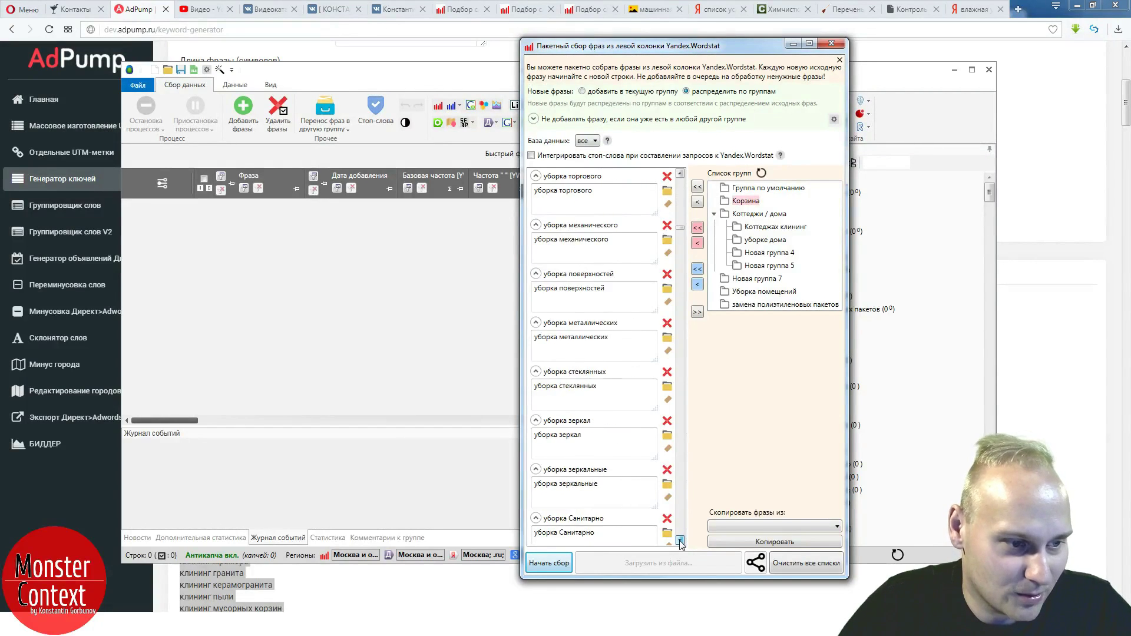
scroll(681, 541, "down", 10)
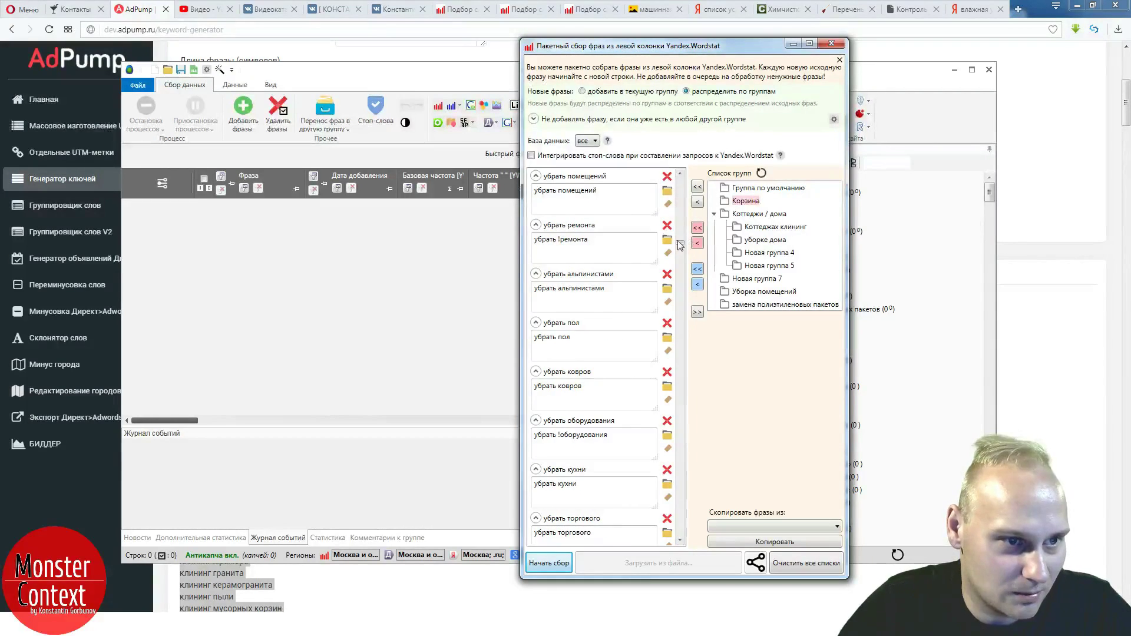
scroll(667, 464, "down", 10)
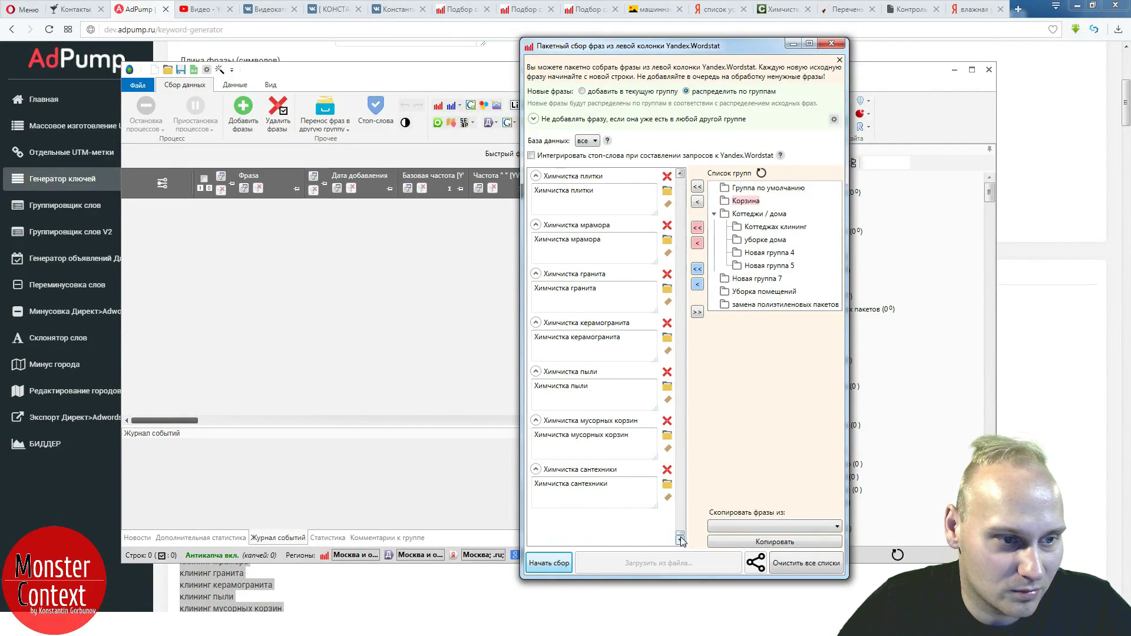
left_click(681, 174)
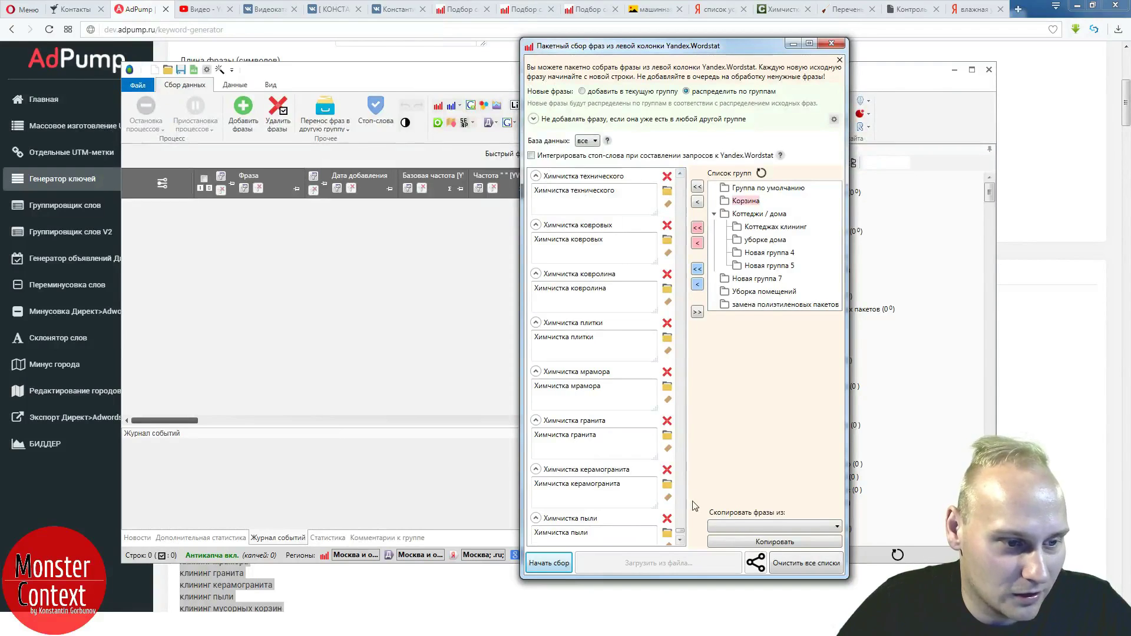
left_click(680, 540)
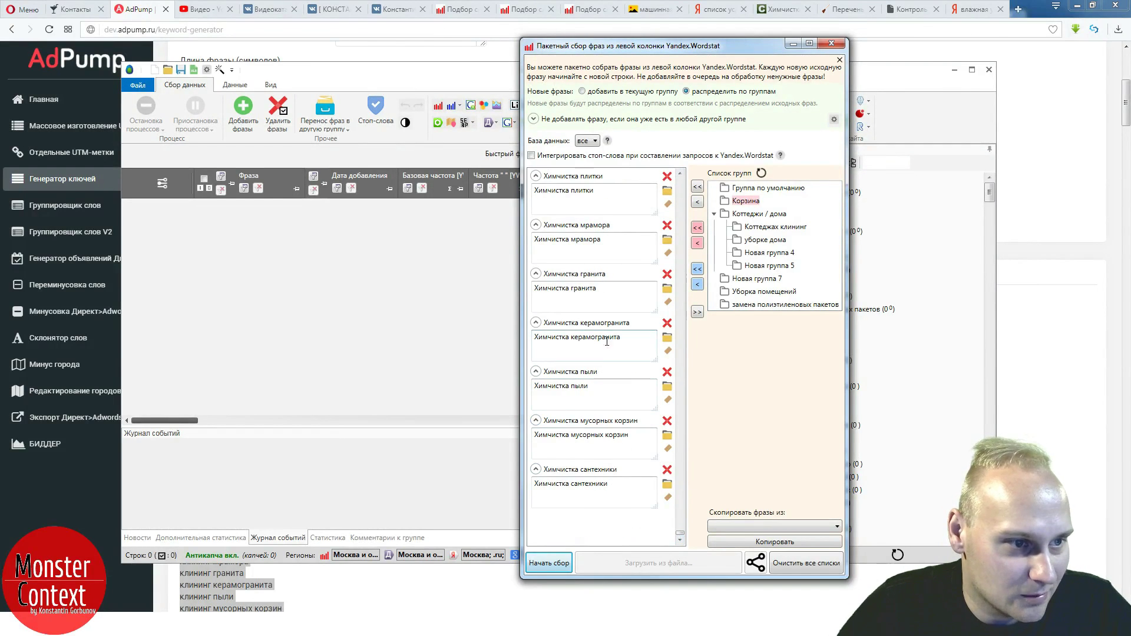
left_click(681, 174)
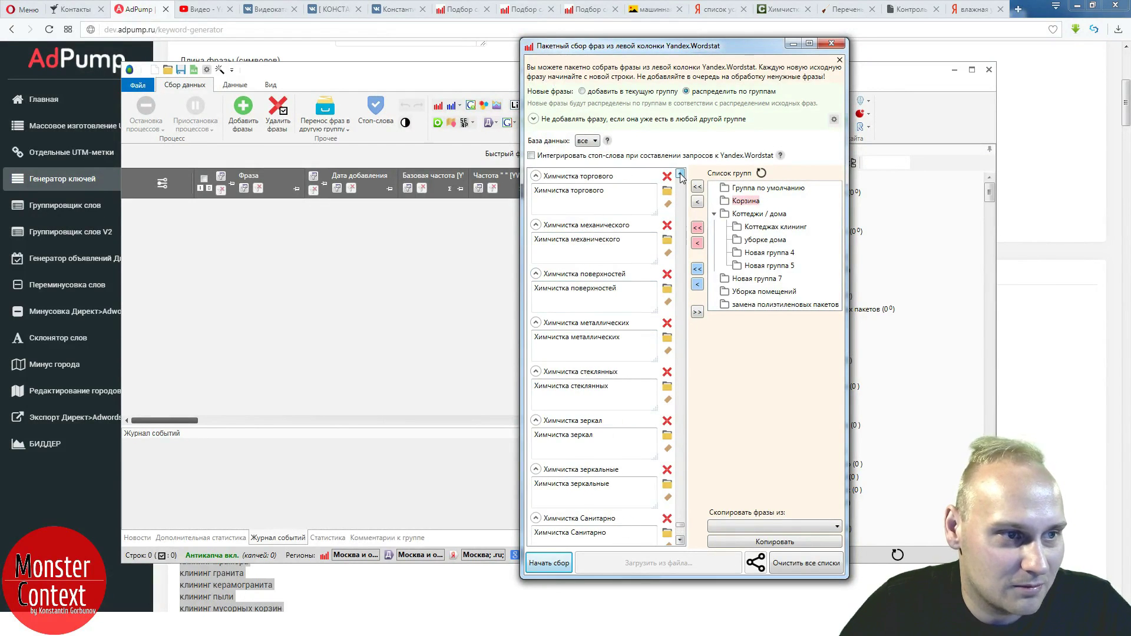
left_click(681, 175)
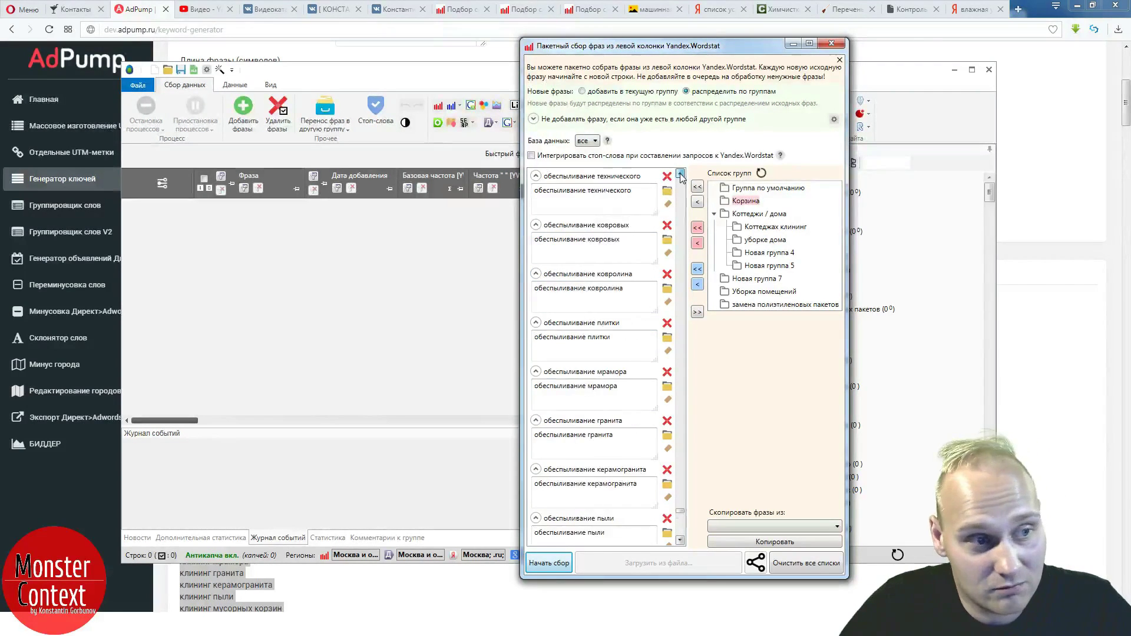
left_click(680, 174)
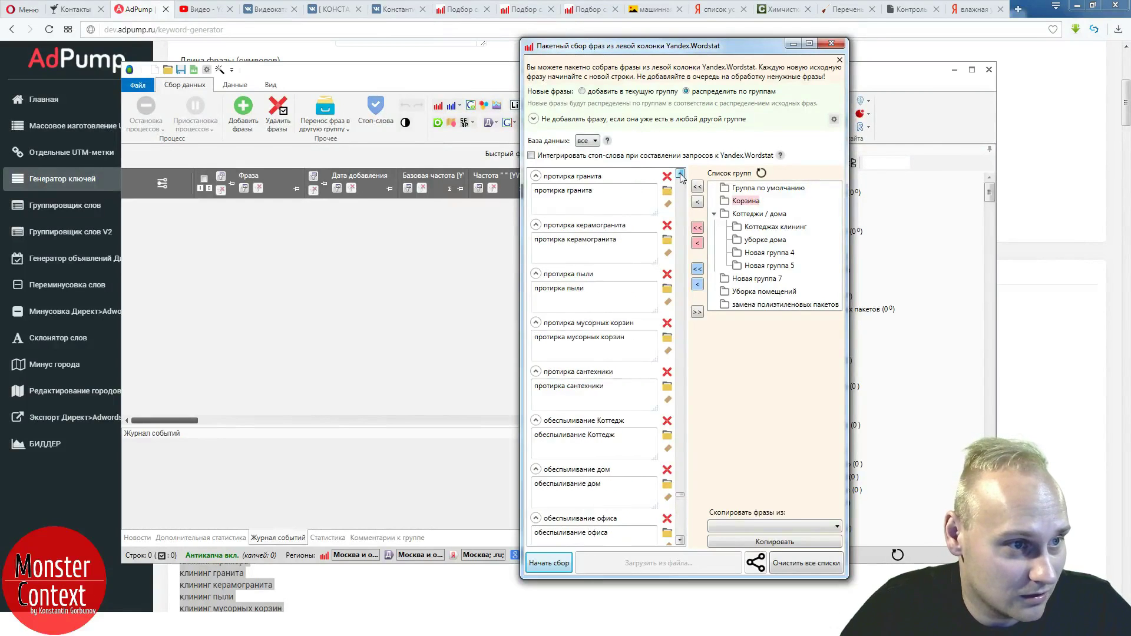
left_click(680, 174)
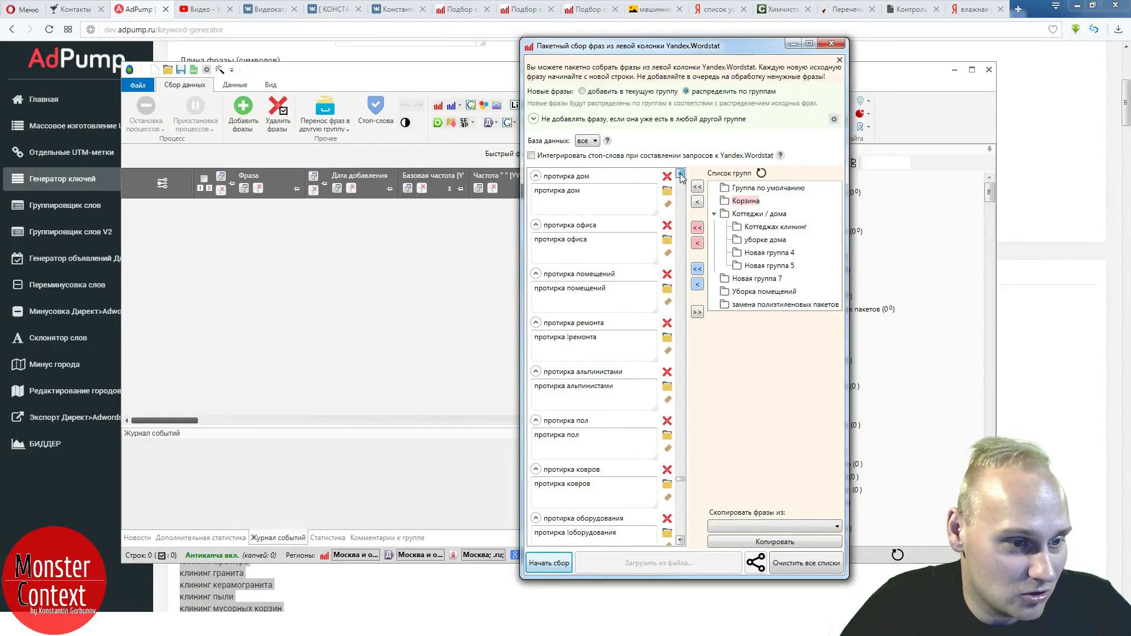
left_click(680, 174)
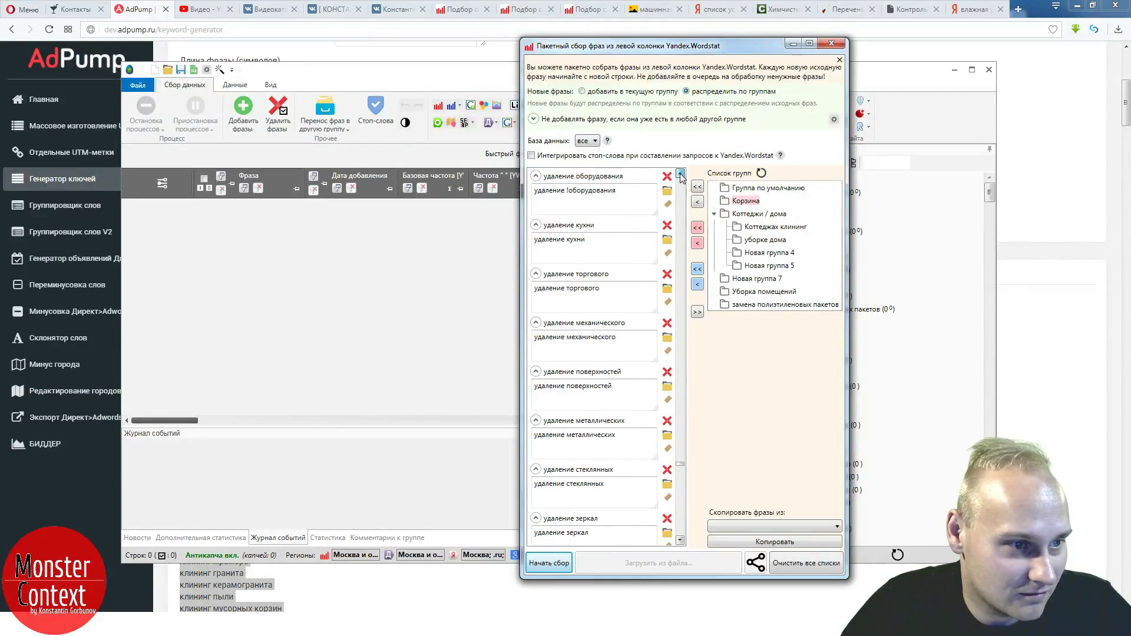
left_click(680, 174)
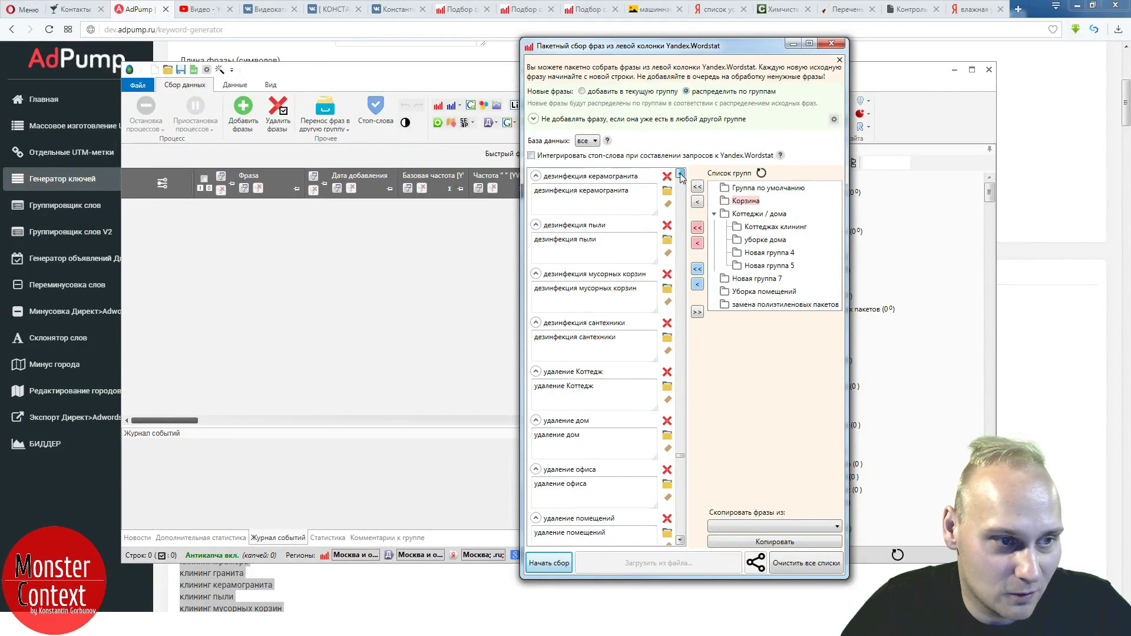
left_click(680, 175)
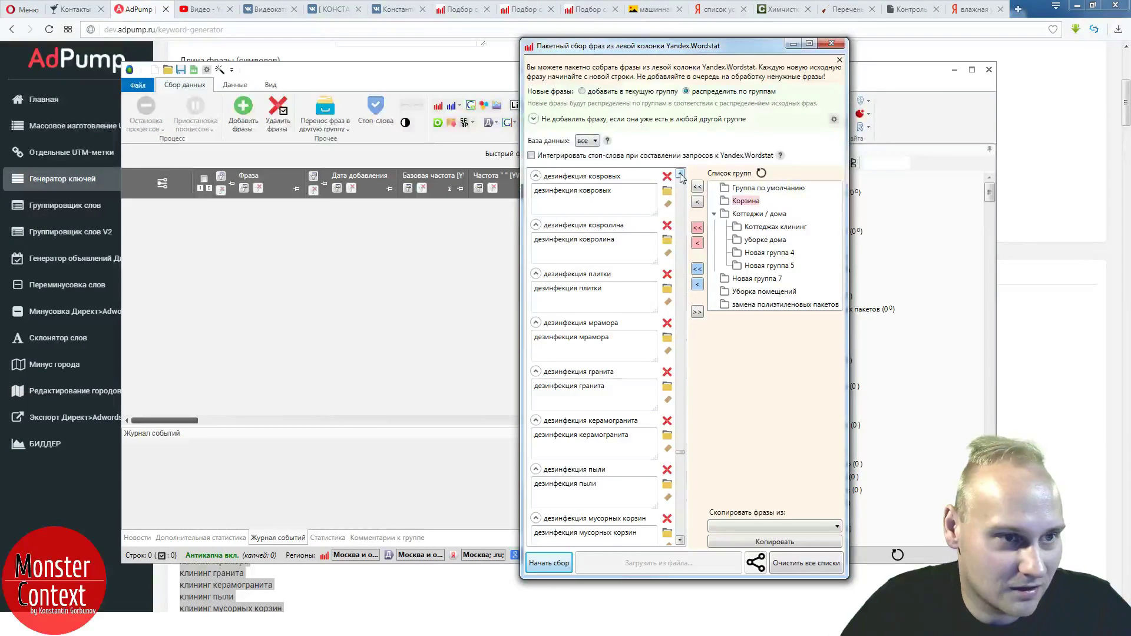
left_click(681, 174)
- Start the batch collection from Yandex.Wordstat for all the phrases distributed by group
left_click(681, 542)
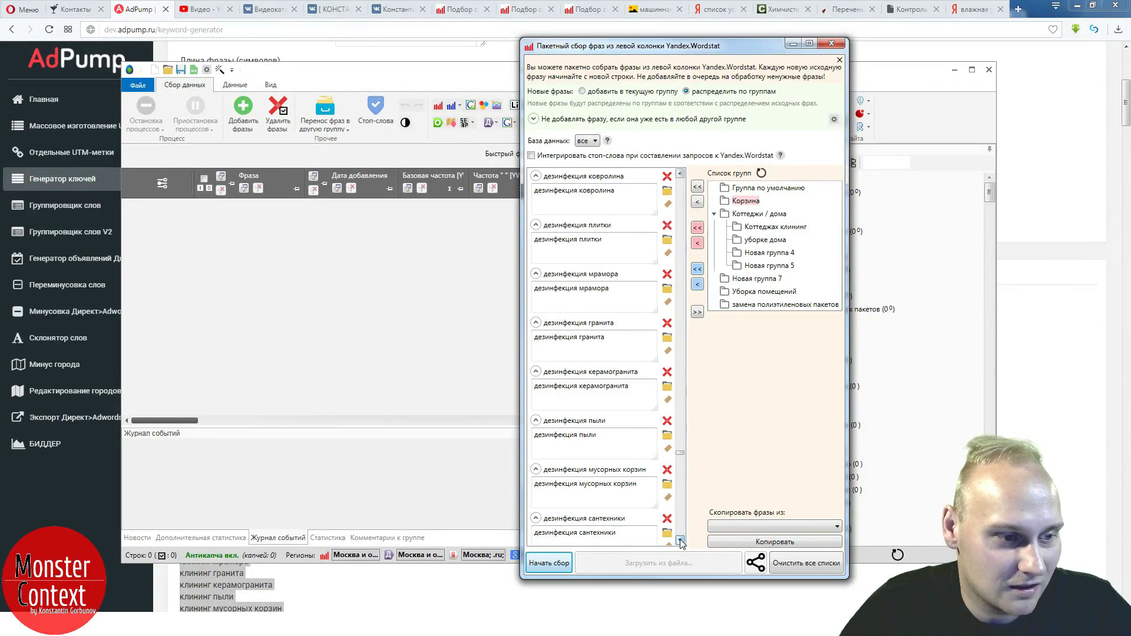
left_click(680, 542)
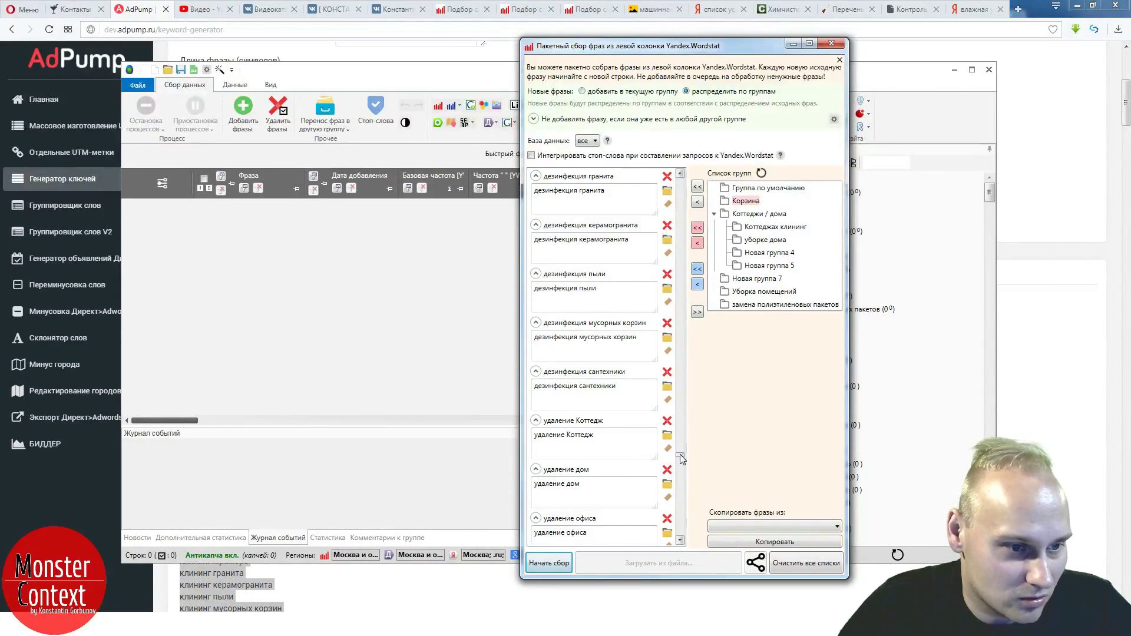
left_click(548, 565)
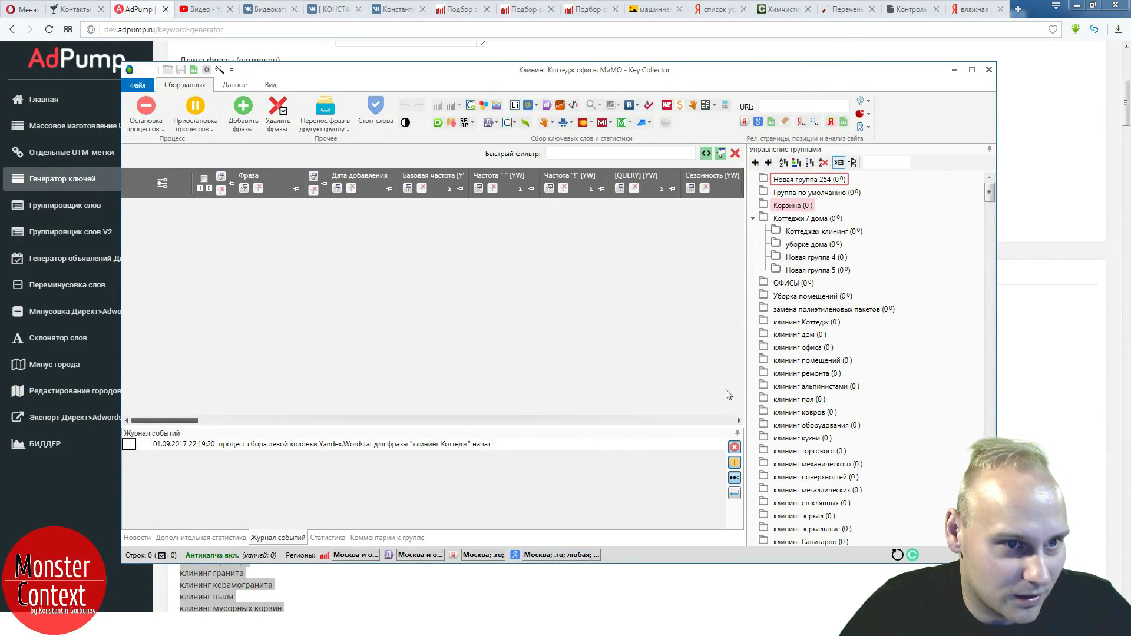
- Rename the group "Новая группа 254" as "УБОРКА ПОМЕЩЕНИЙ"
left_click(804, 182)
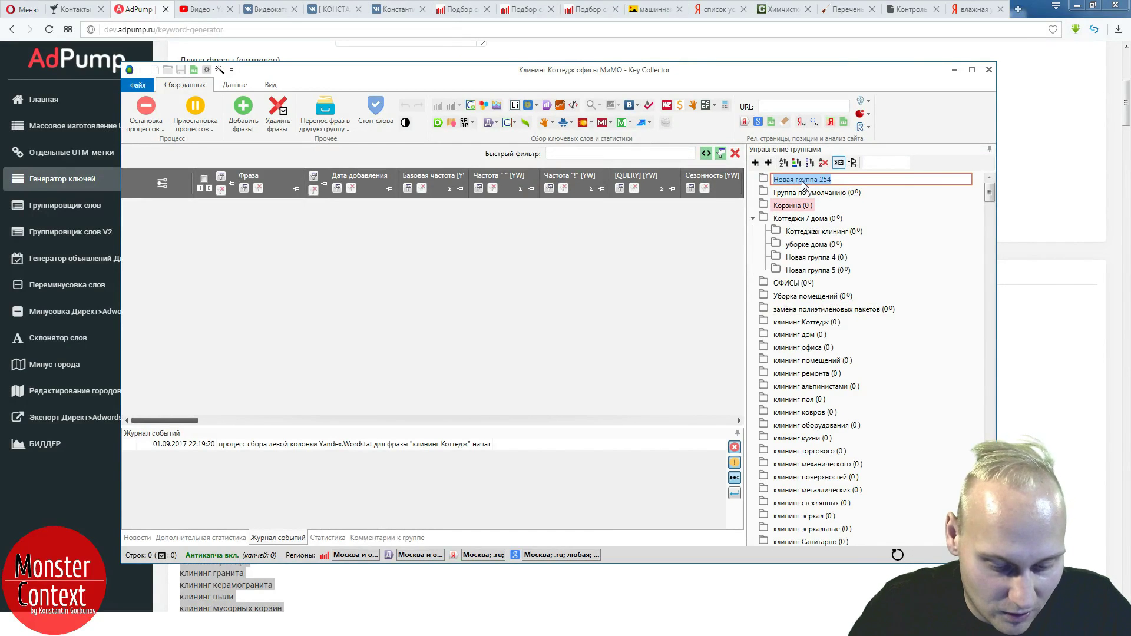
type("убОРКА ПО")
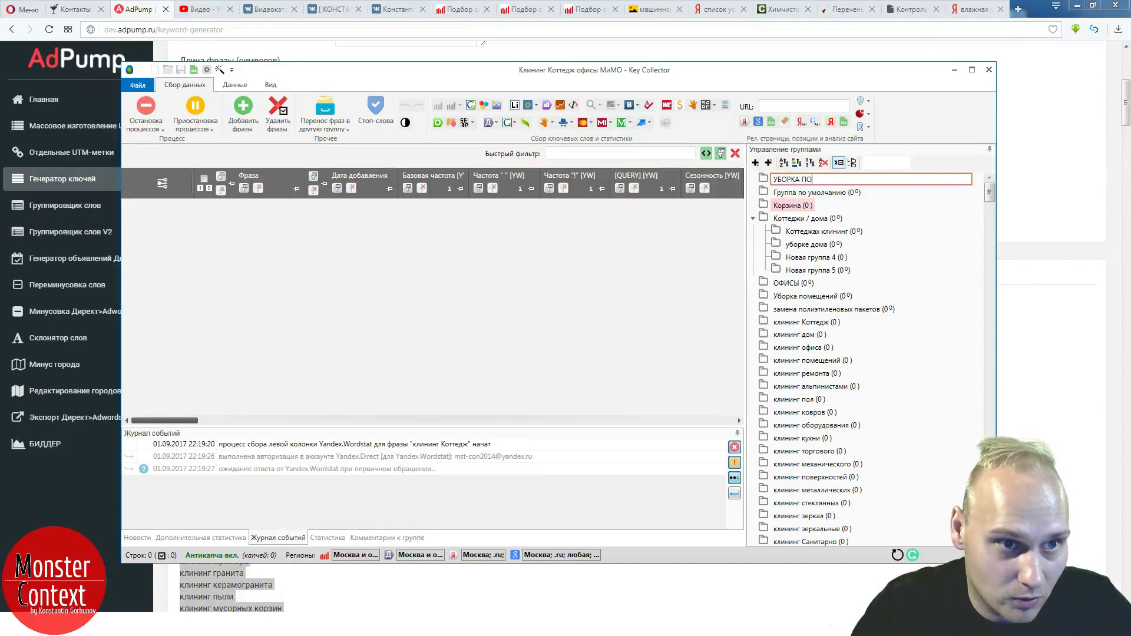
key("Return")
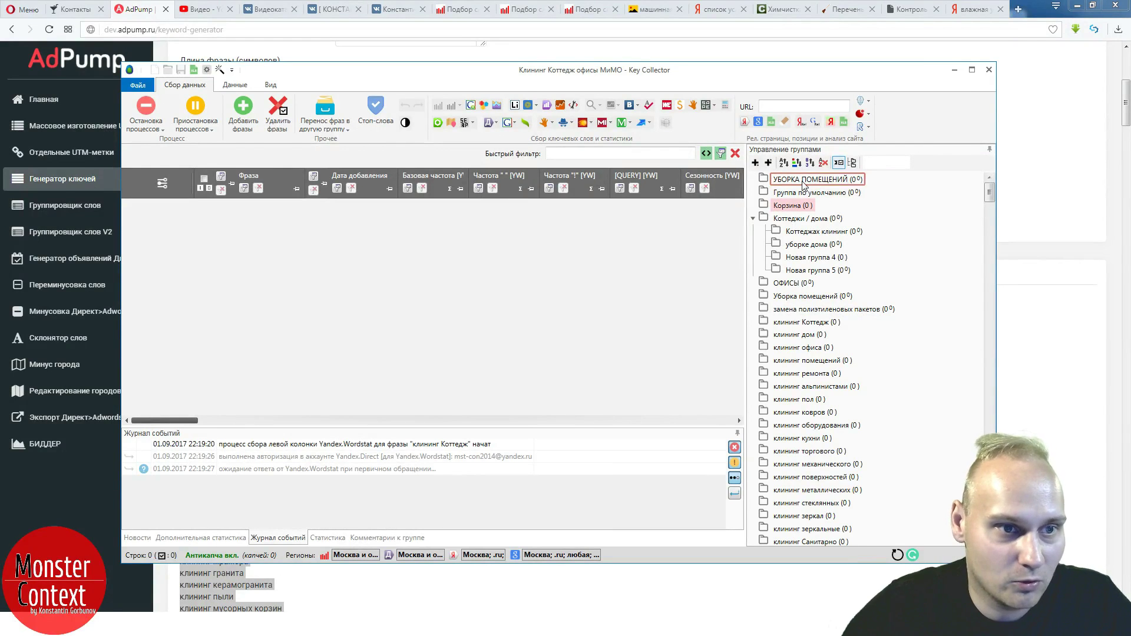
- Colour the groups "УБОРКА ПОМЕЩЕНИЙ", "Коттеджи / дома" and "ОФИСЫ" blue
right_click(800, 183)
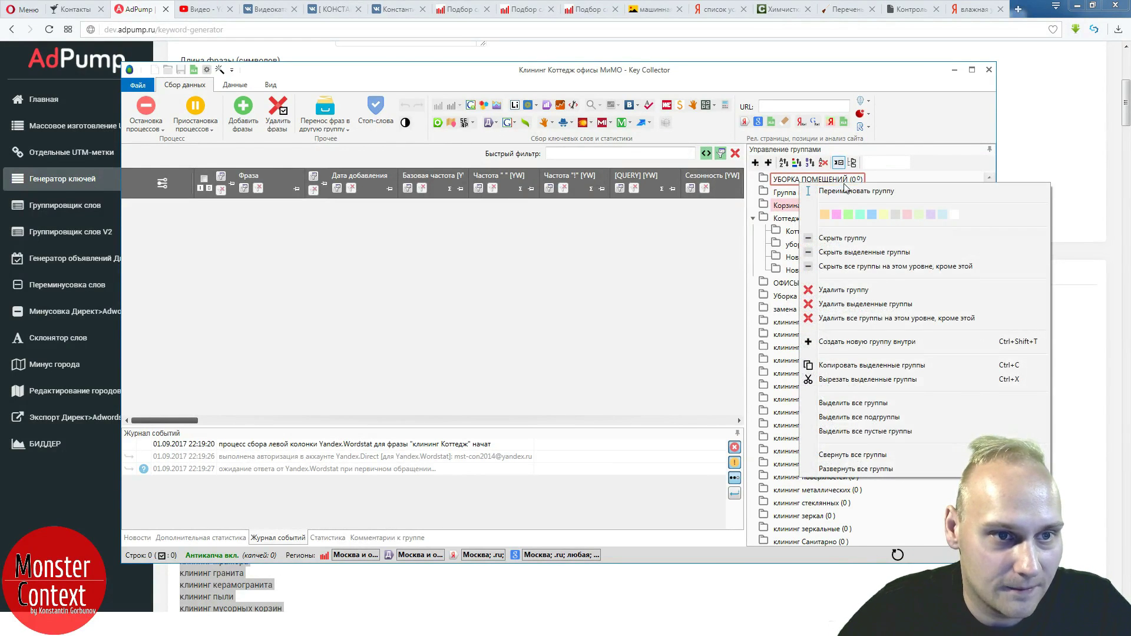
left_click(873, 215)
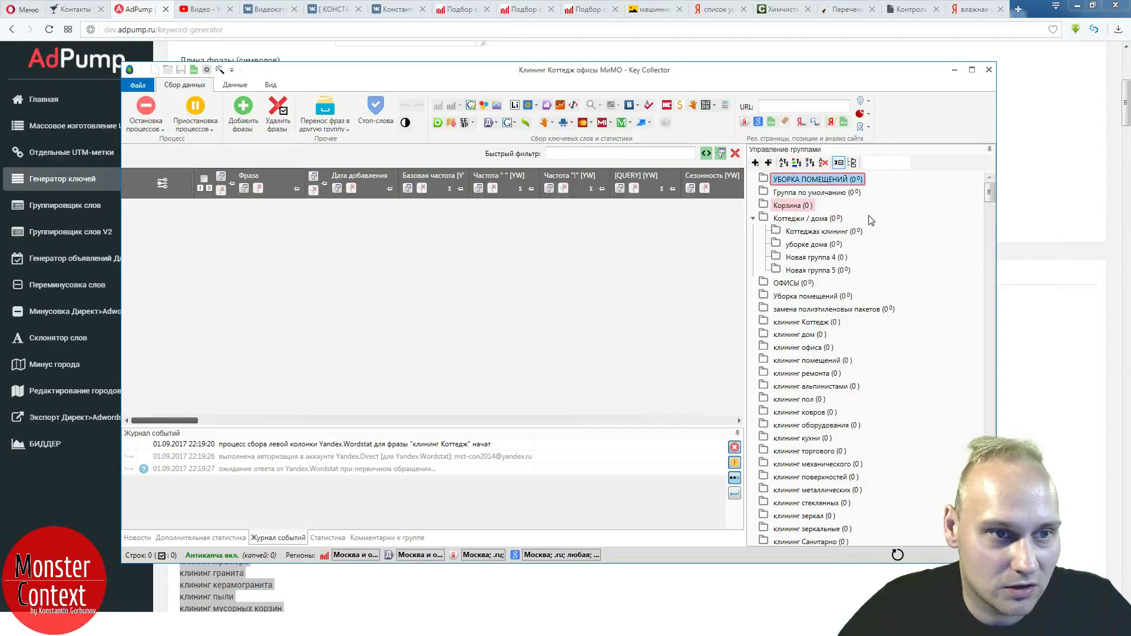
left_click(790, 219)
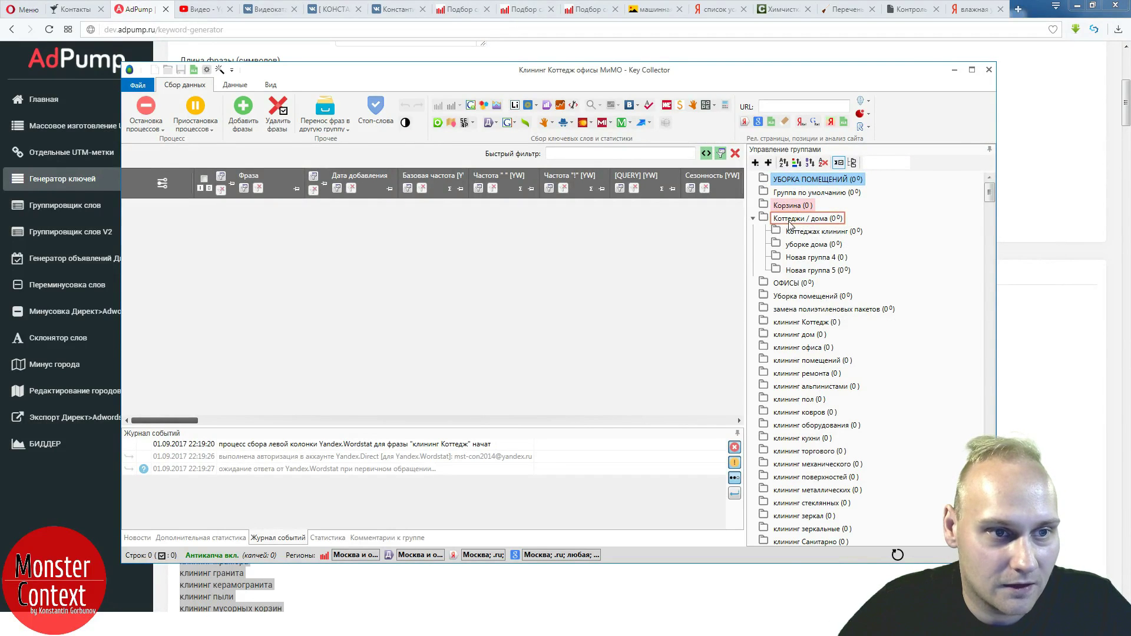
right_click(789, 224)
left_click(862, 255)
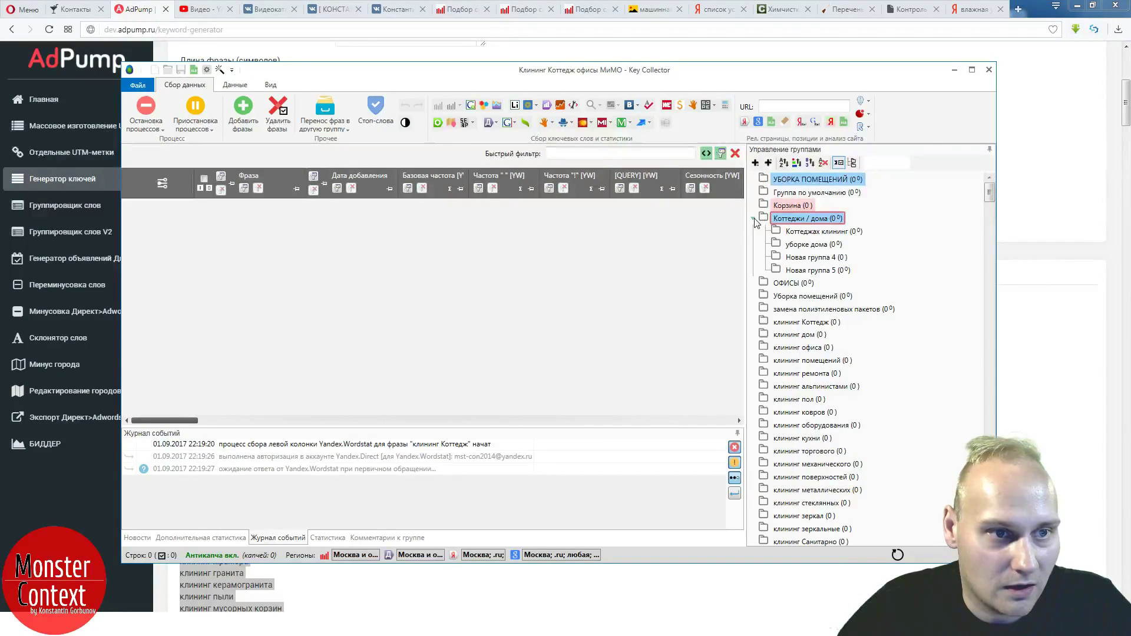
left_click(789, 283)
right_click(790, 285)
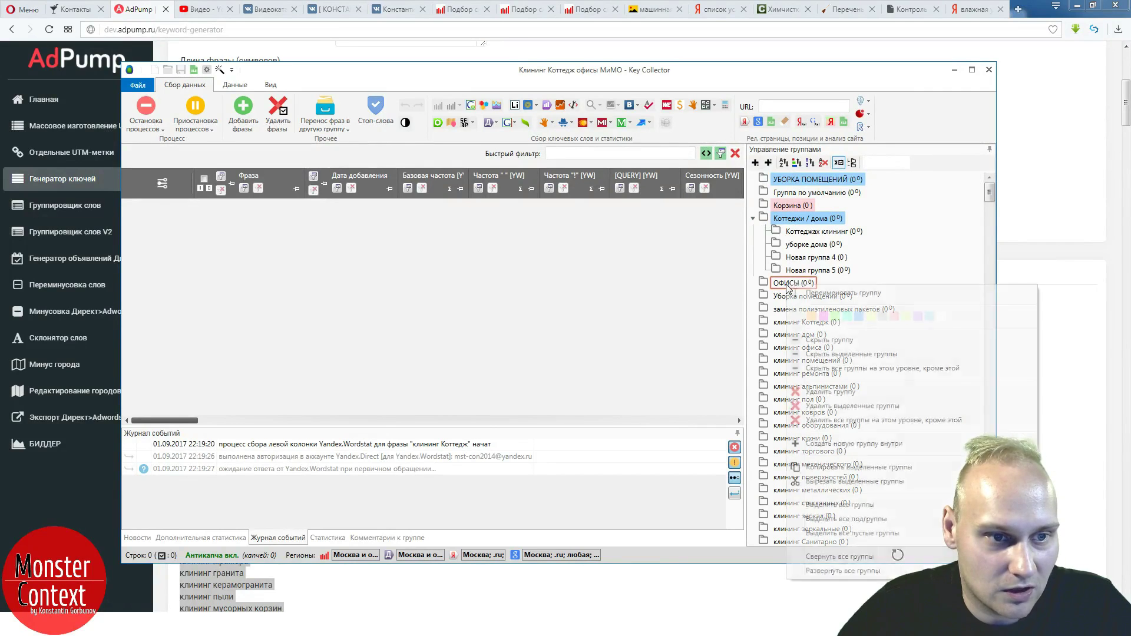
left_click(855, 318)
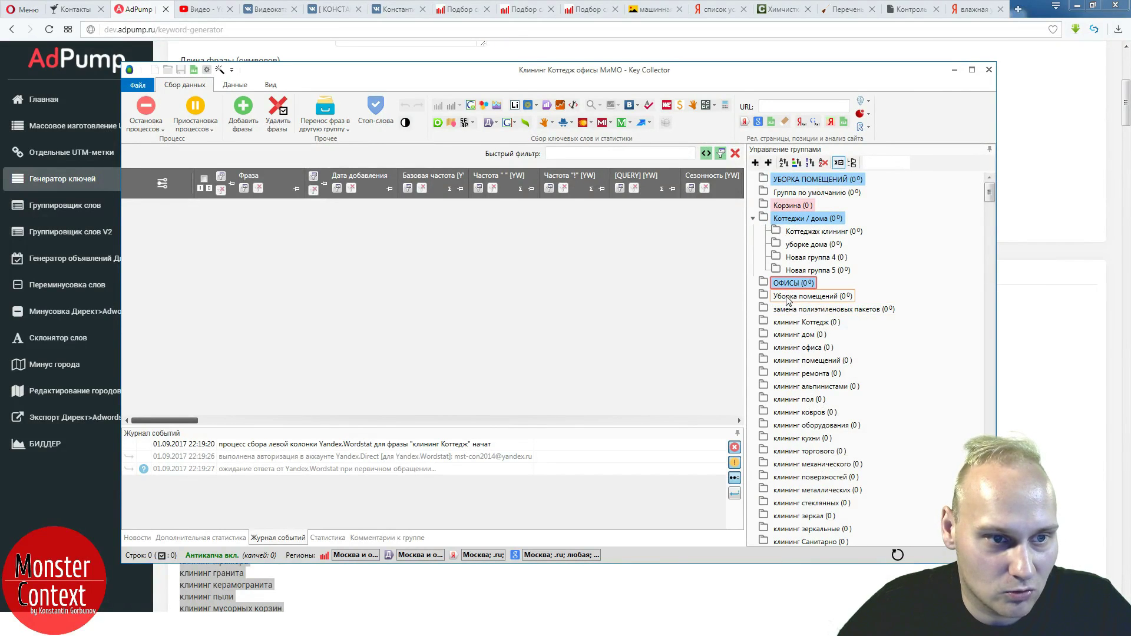
- Move the group "Уборка помещений" inside the blue group "УБОРКА ПОМЕЩЕНИЙ"
left_click(832, 297)
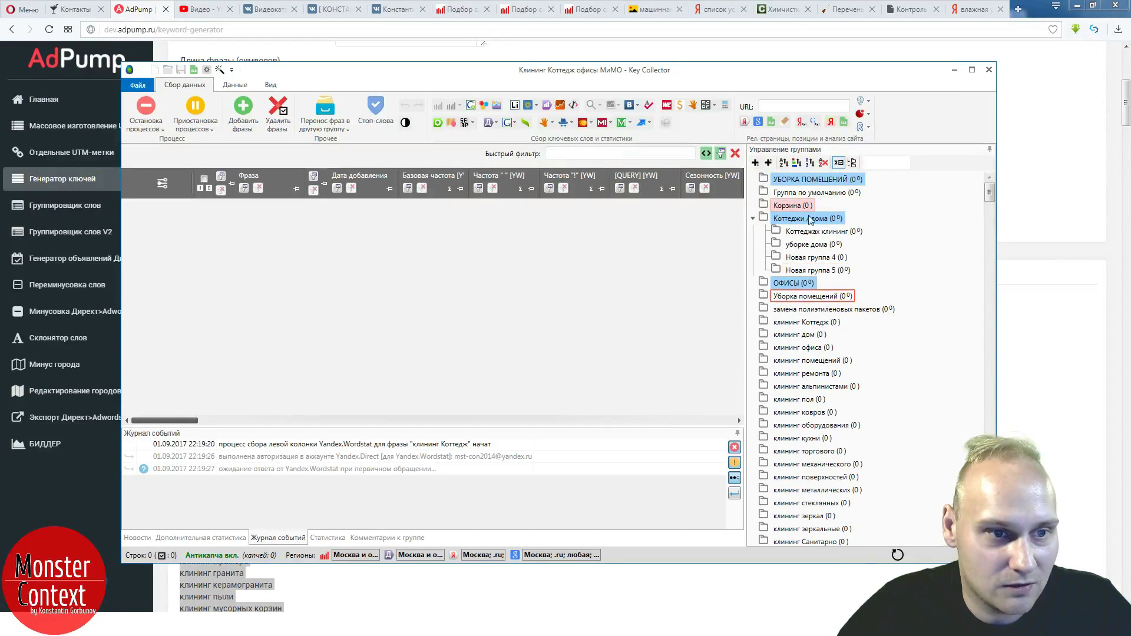
left_click_drag(789, 299, 784, 179)
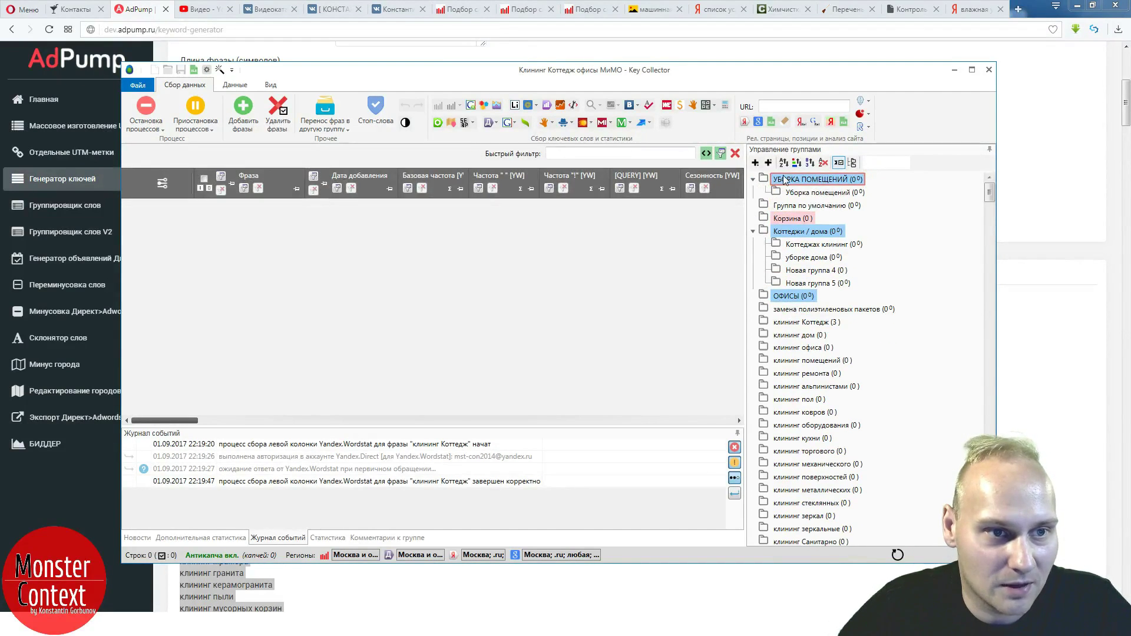
- Search the group list for "дом" and look through the list for the matching groups
scroll(889, 373, "down", 20)
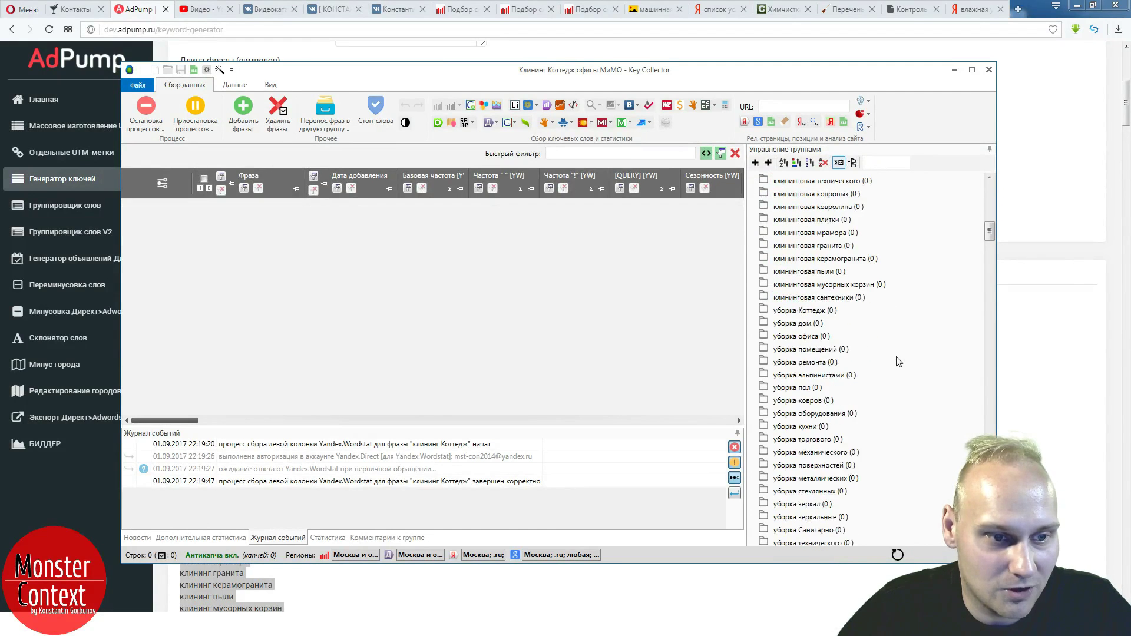
scroll(890, 290, "down", 5)
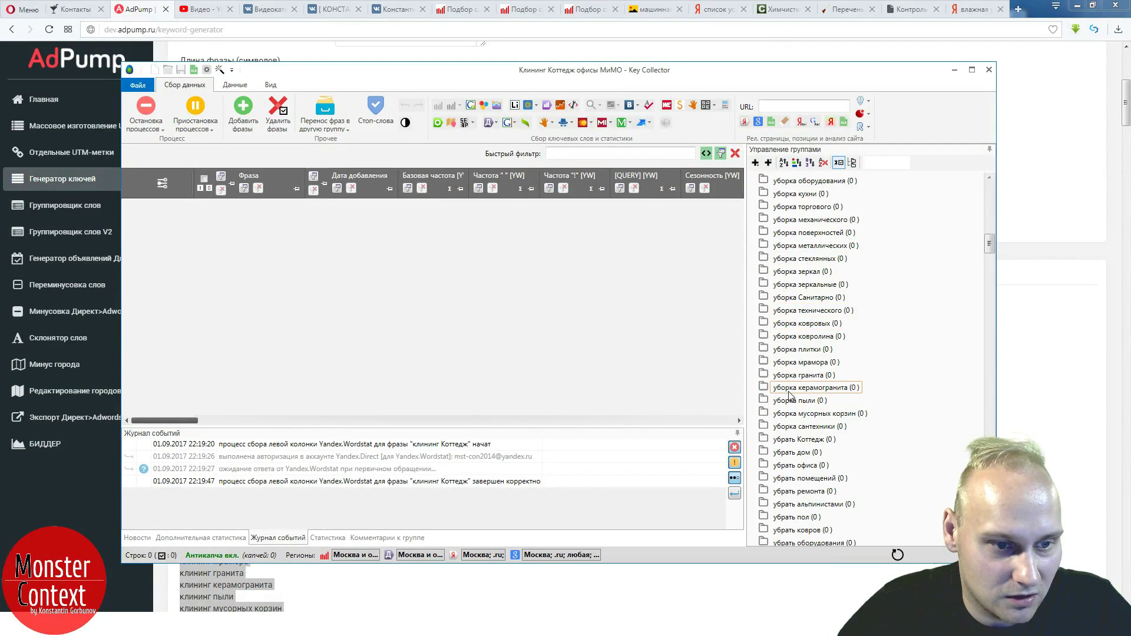
scroll(801, 370, "down", 2)
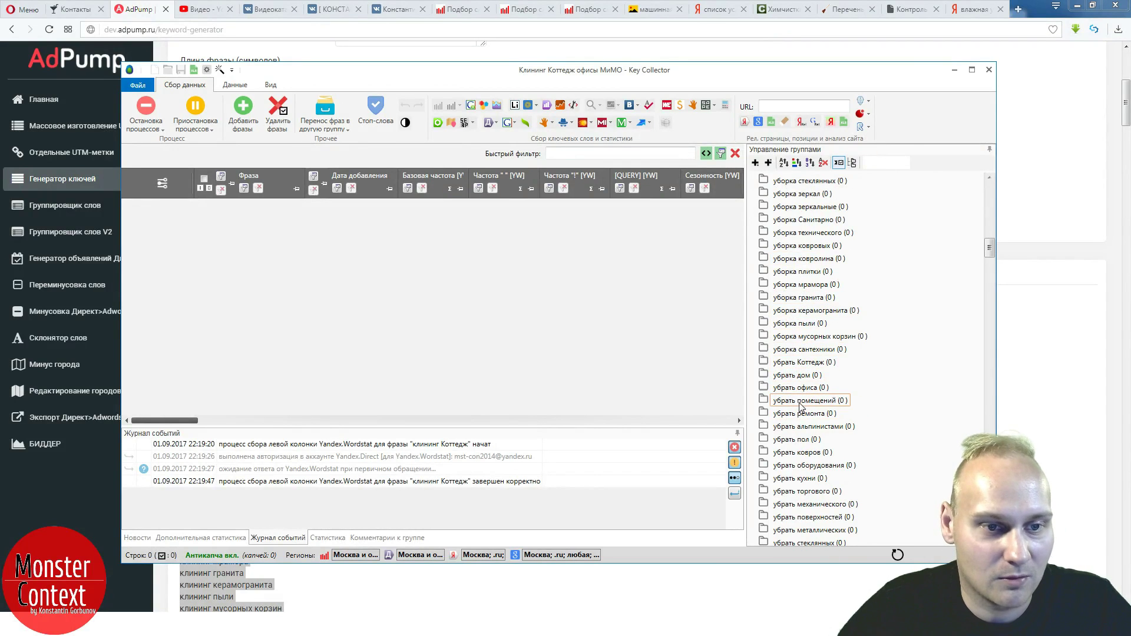
scroll(914, 315, "up", 10)
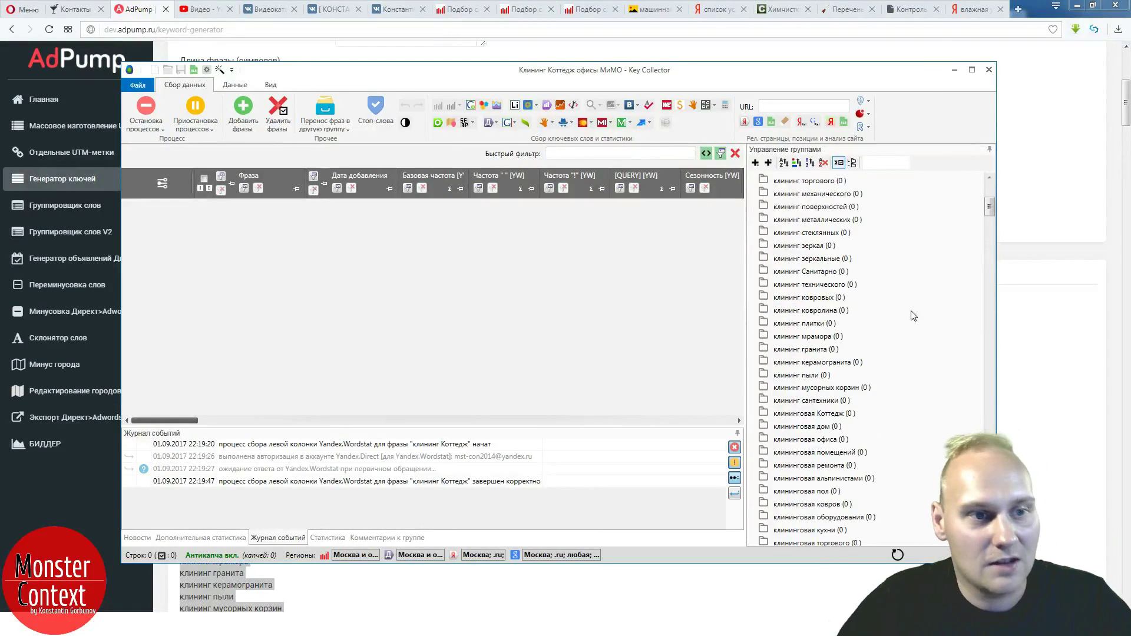
scroll(913, 315, "up", 7)
left_click(886, 164)
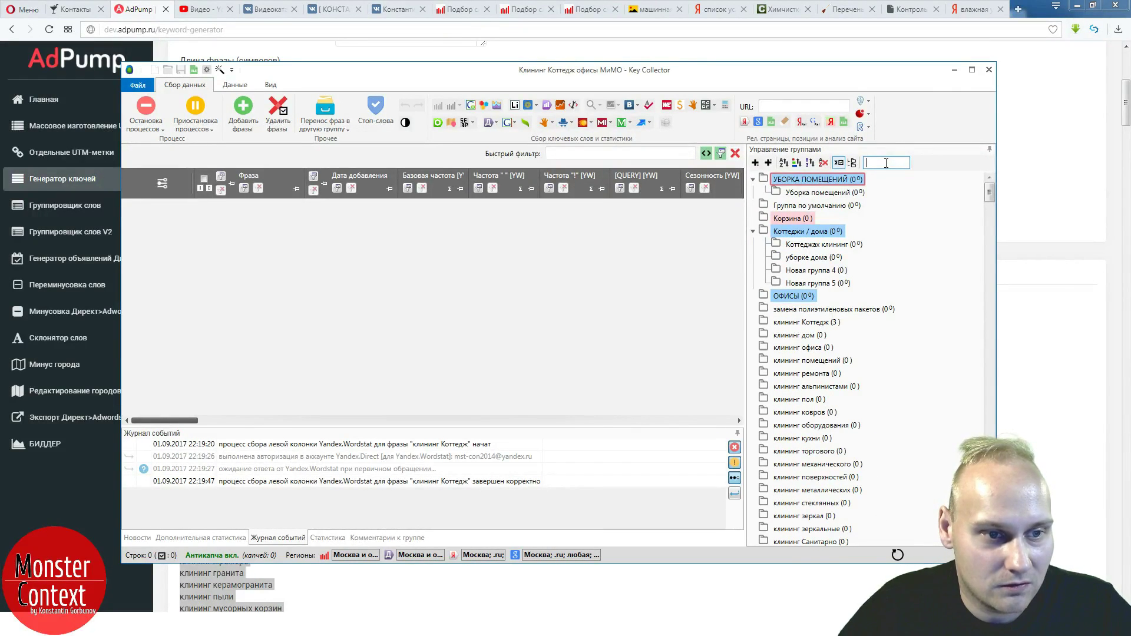
type("до")
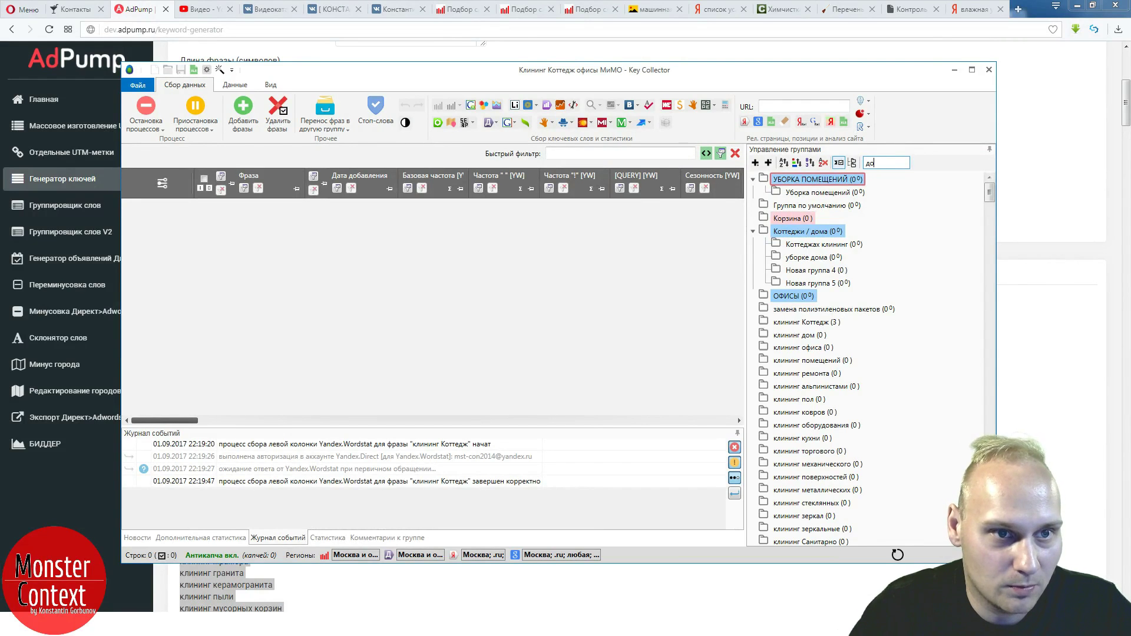
type("м")
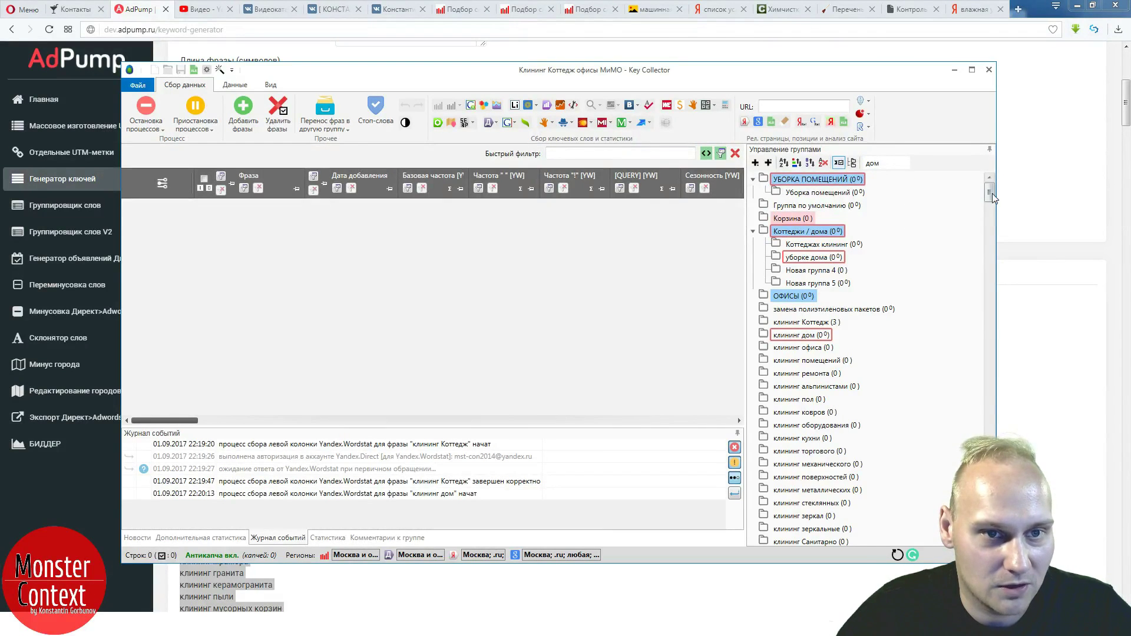
scroll(993, 193, "down", 20)
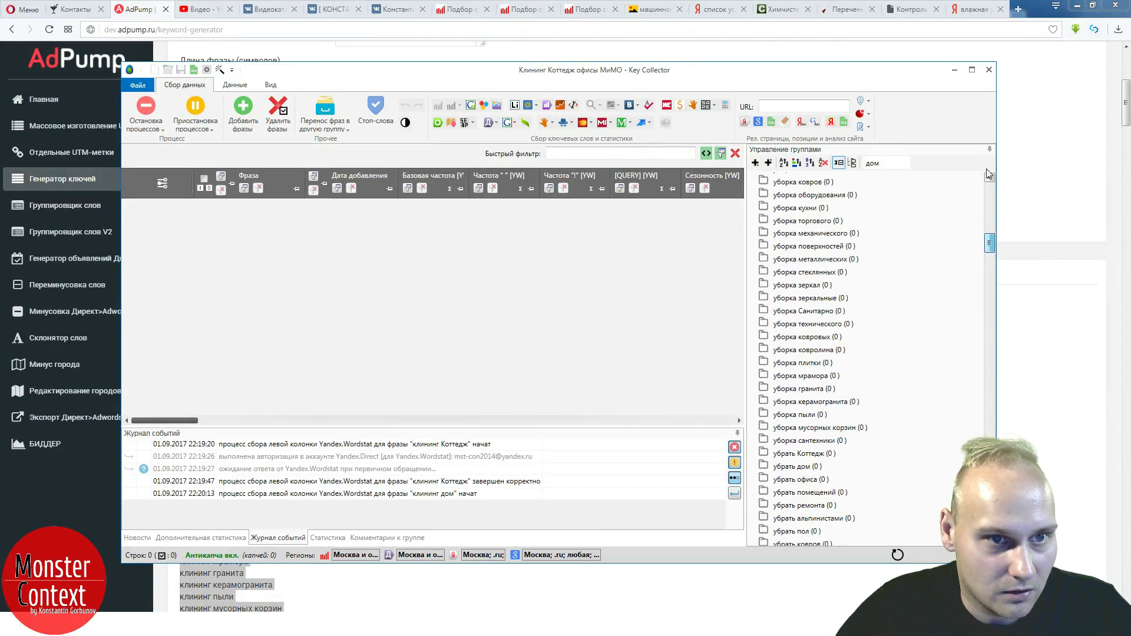
- Step through the remaining groups containing "дом" down the long group list and return to its beginning
scroll(989, 174, "up", 20)
left_click(884, 162)
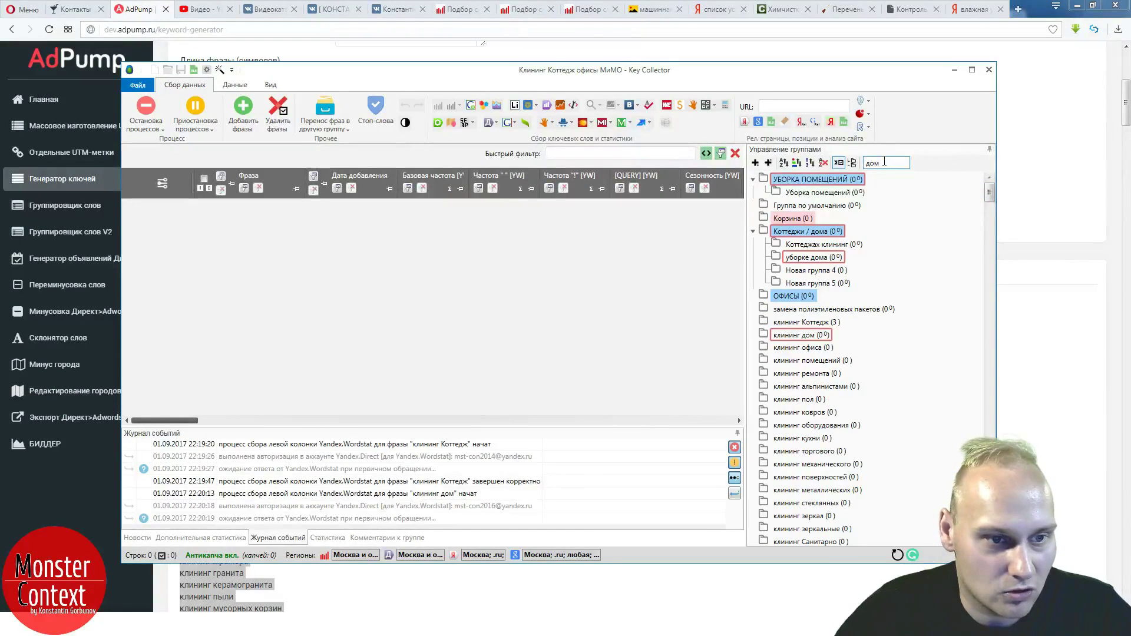
key("Return")
scroll(992, 229, "down", 1)
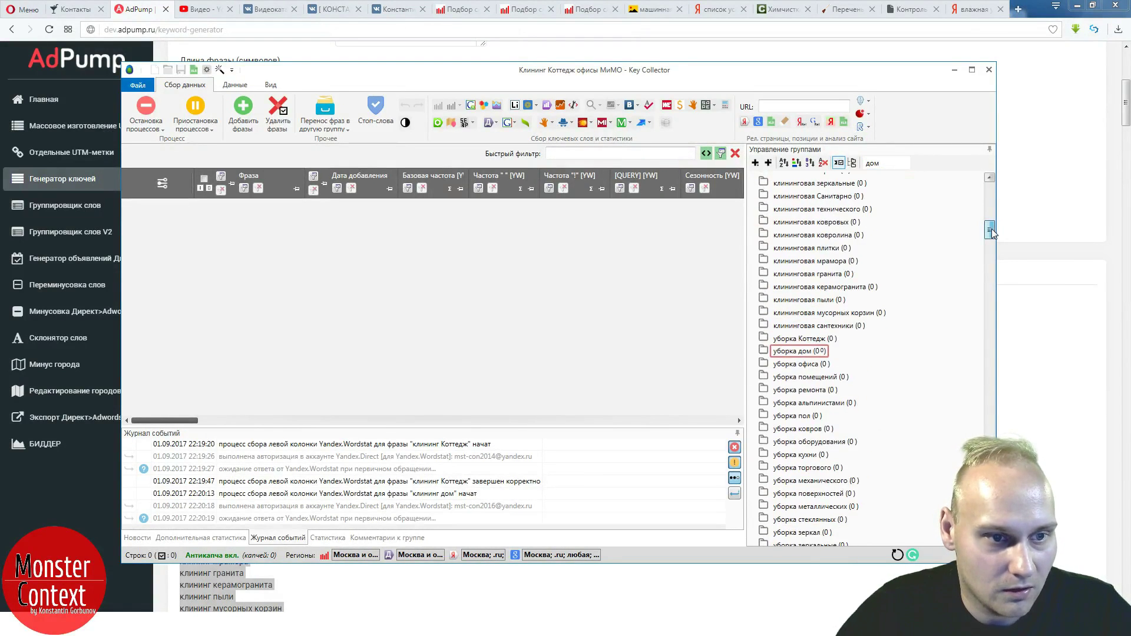
left_click_drag(992, 228, 990, 179)
left_click(886, 163)
scroll(974, 264, "down", 10)
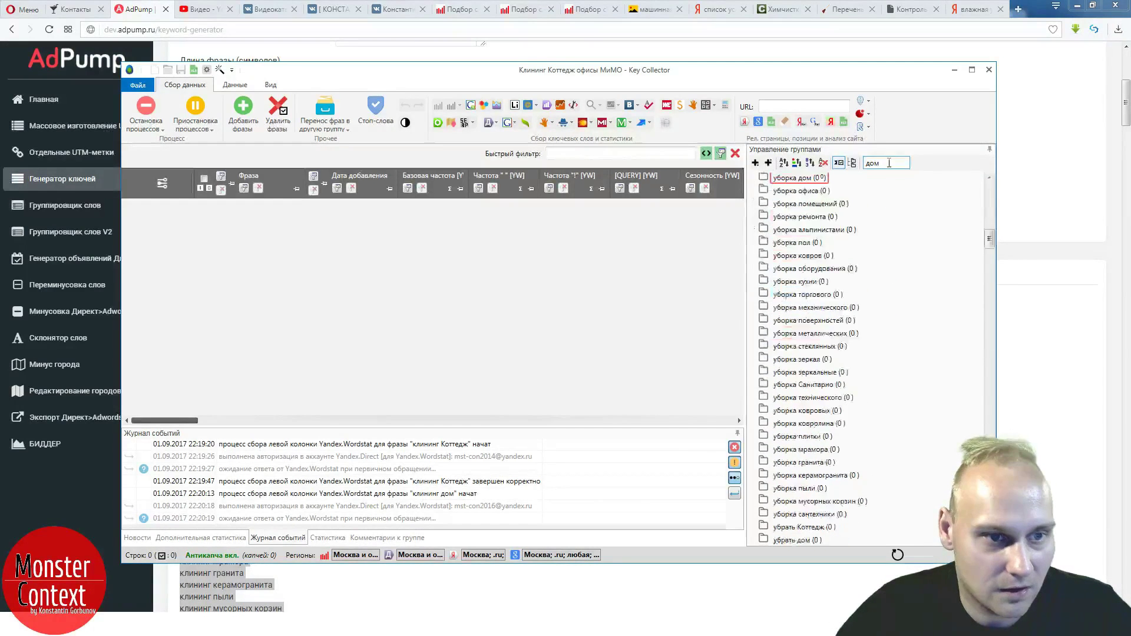
left_click_drag(989, 260, 989, 183)
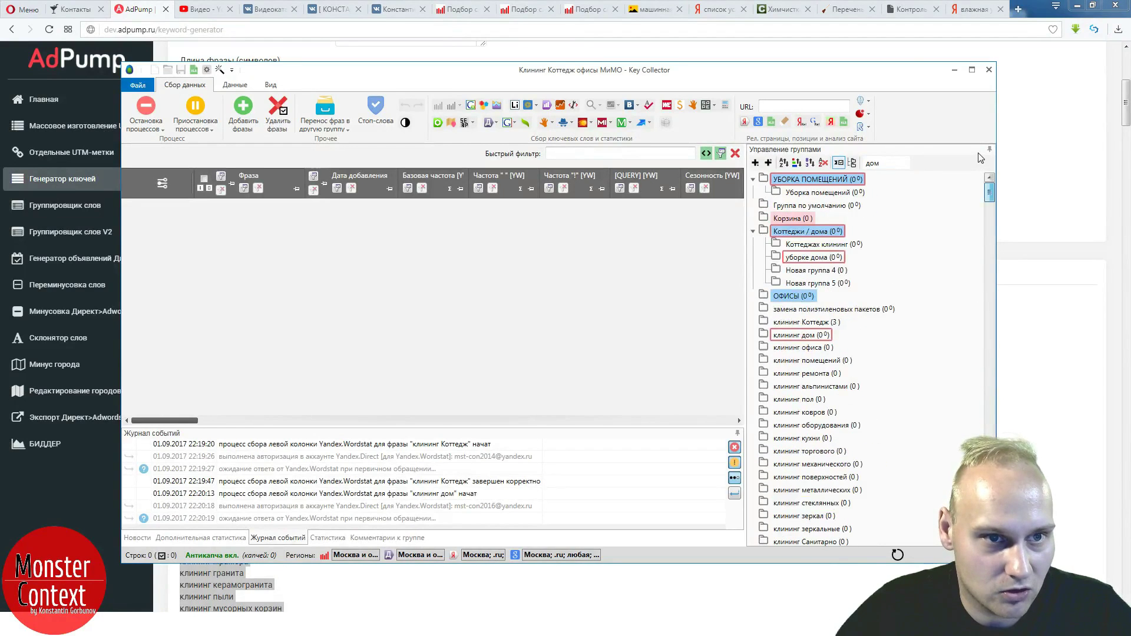
left_click(882, 162)
key("Return")
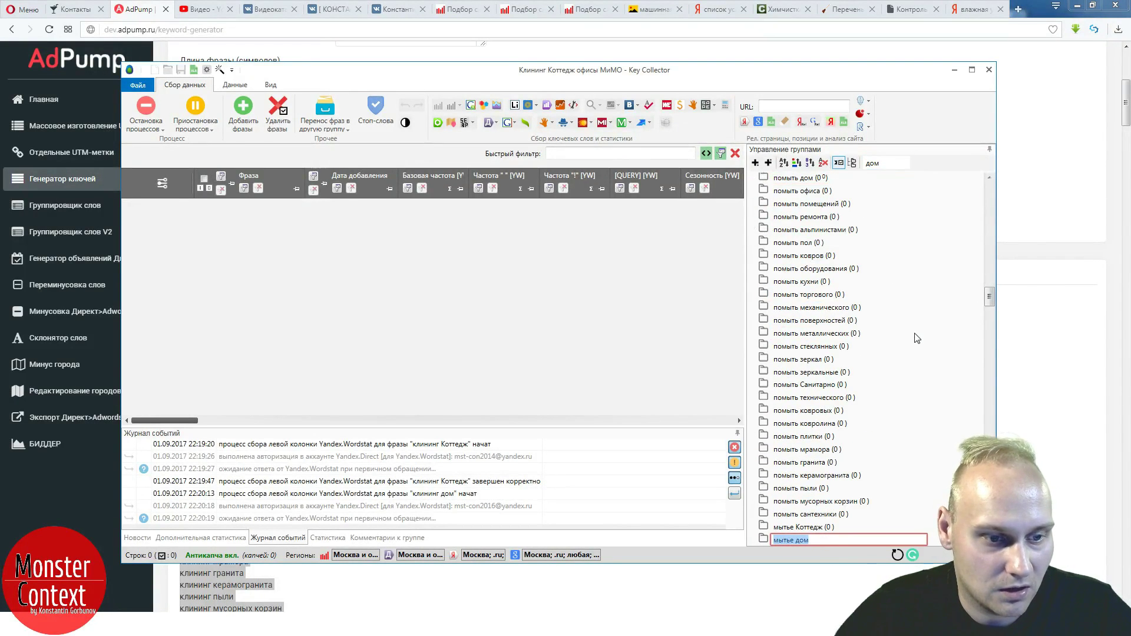
key("Return")
key("Return")
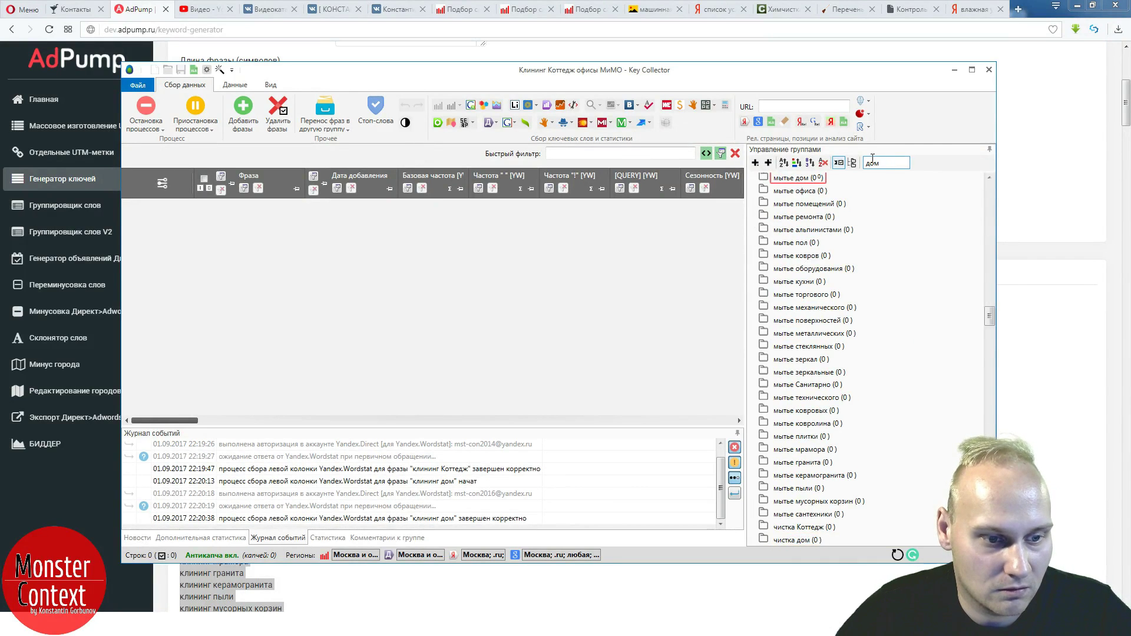
scroll(924, 287, "down", 15)
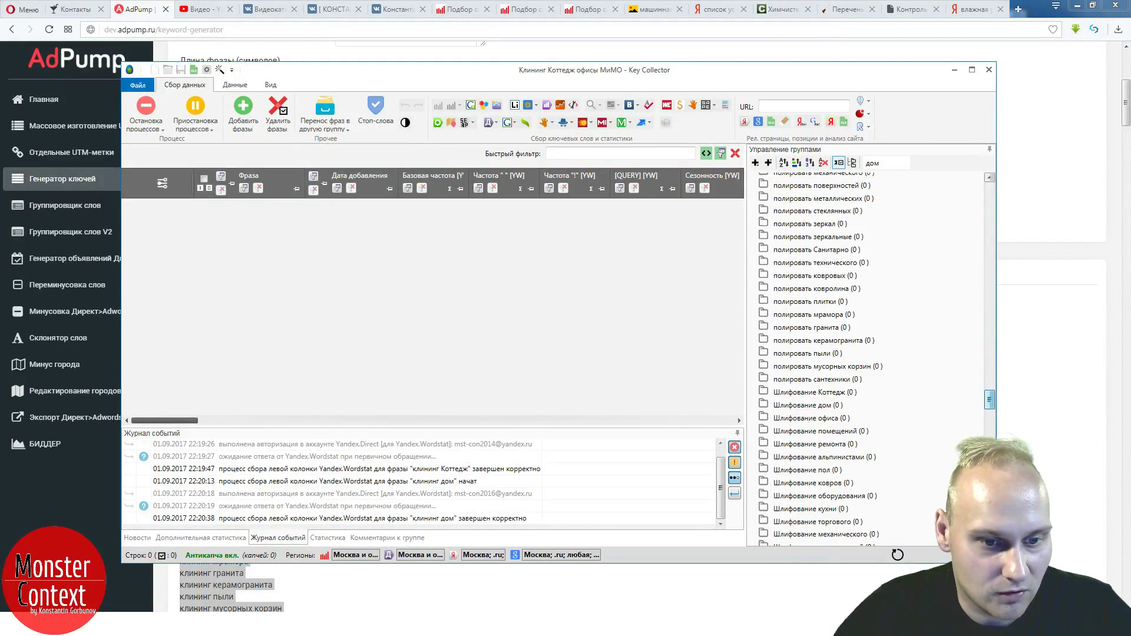
scroll(978, 211, "up", 7)
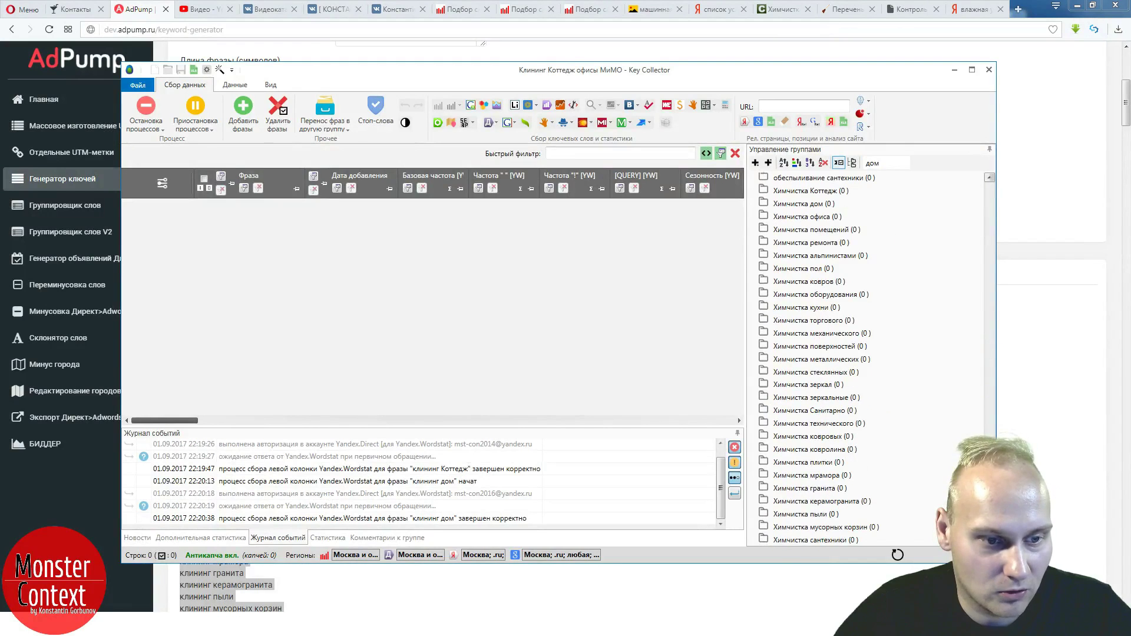
scroll(983, 194, "up", 20)
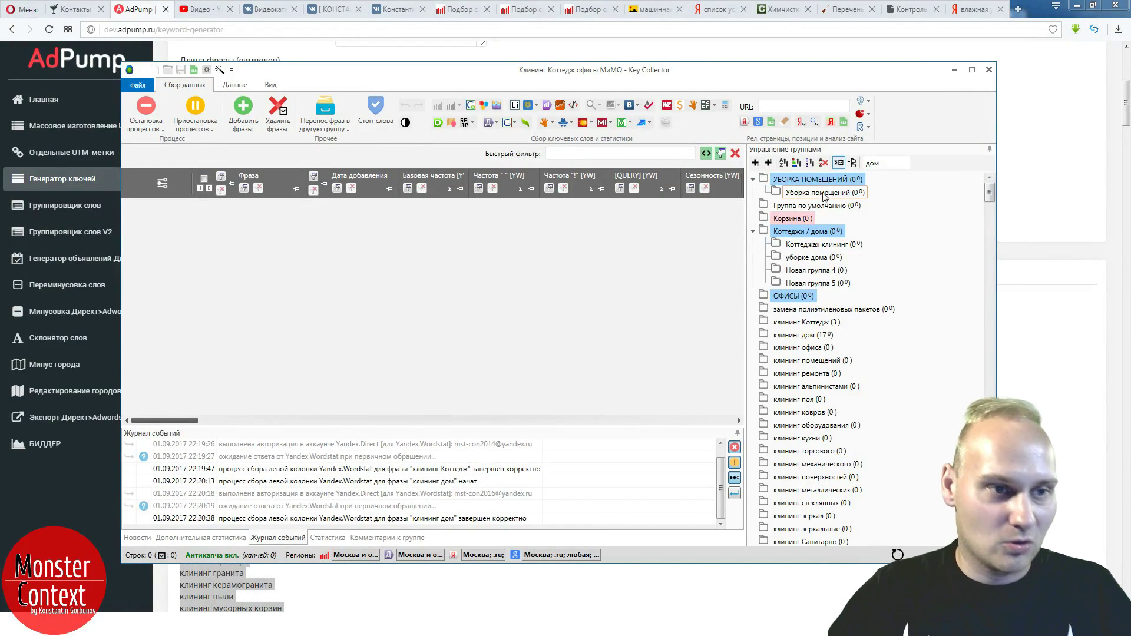
- Add a new top-level group directly above the blue group "УБОРКА ПОМЕЩЕНИЙ"
left_click(796, 179)
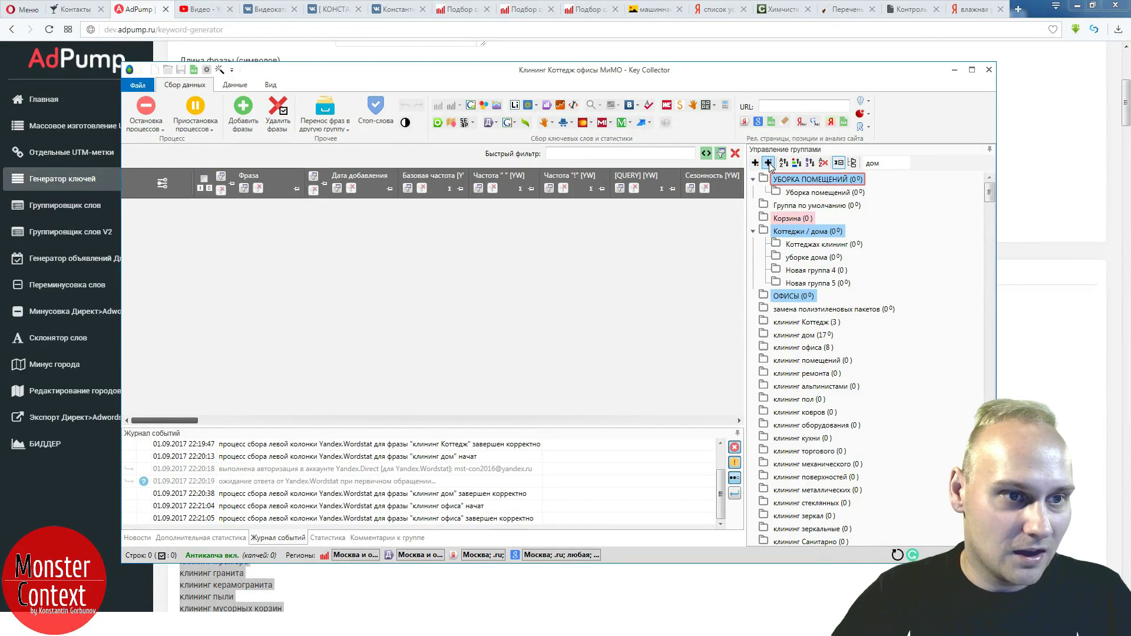
left_click(756, 163)
left_click(795, 180)
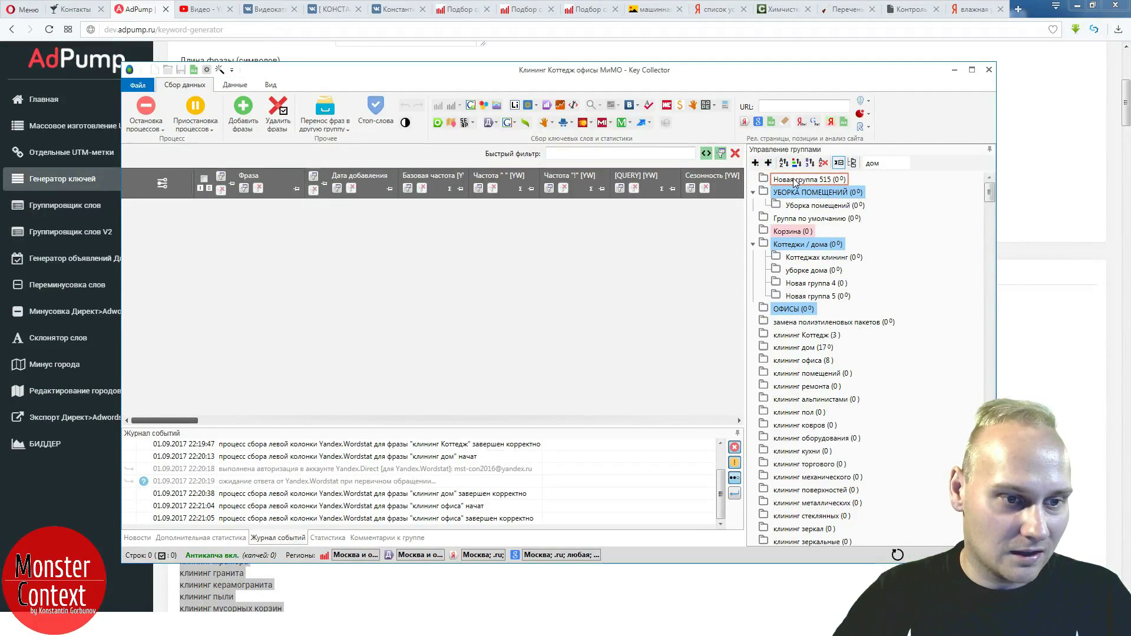
- Switch to the AdPump key generator, replace the whole second phrase list with "ресторан" and generate the phrase combinations
left_click(135, 19)
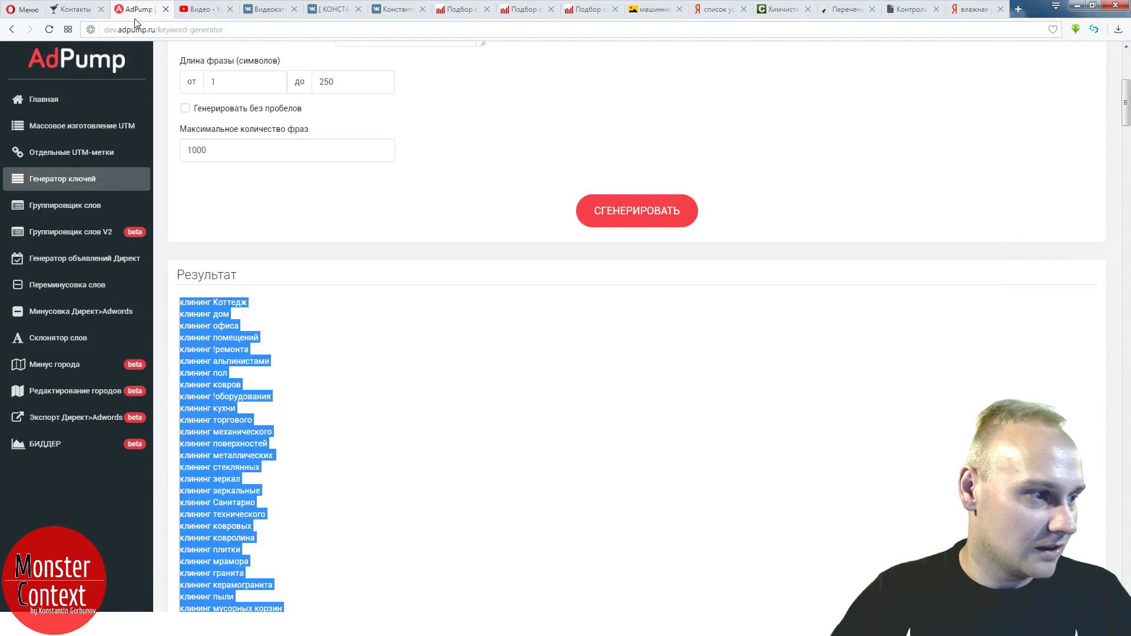
scroll(378, 278, "up", 5)
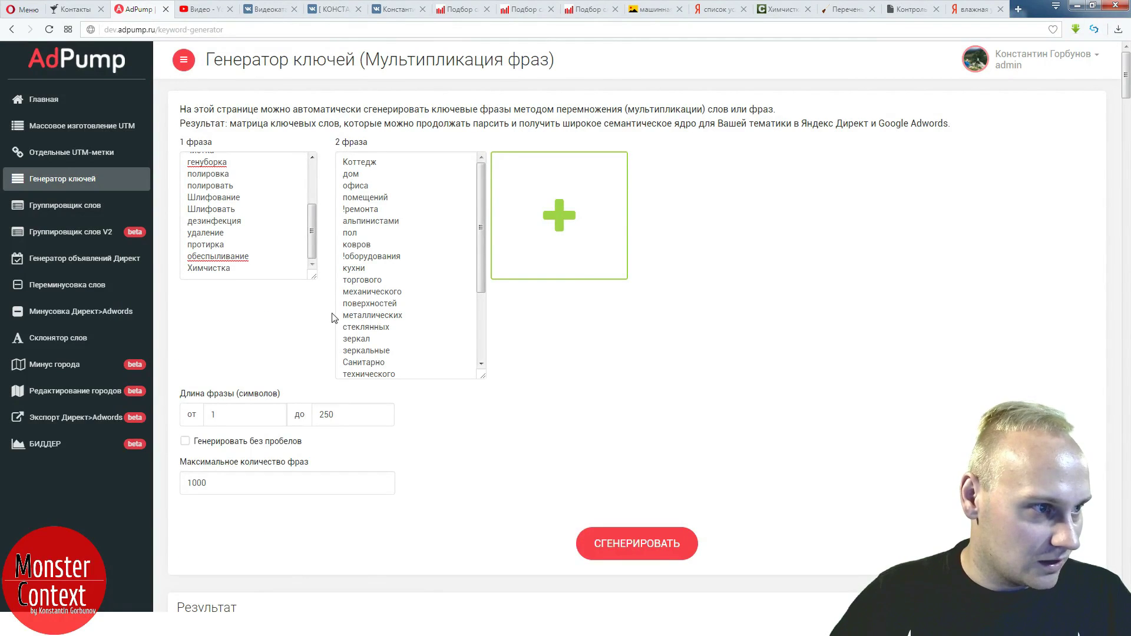
left_click(384, 284)
key("ctrl+a")
type("ре")
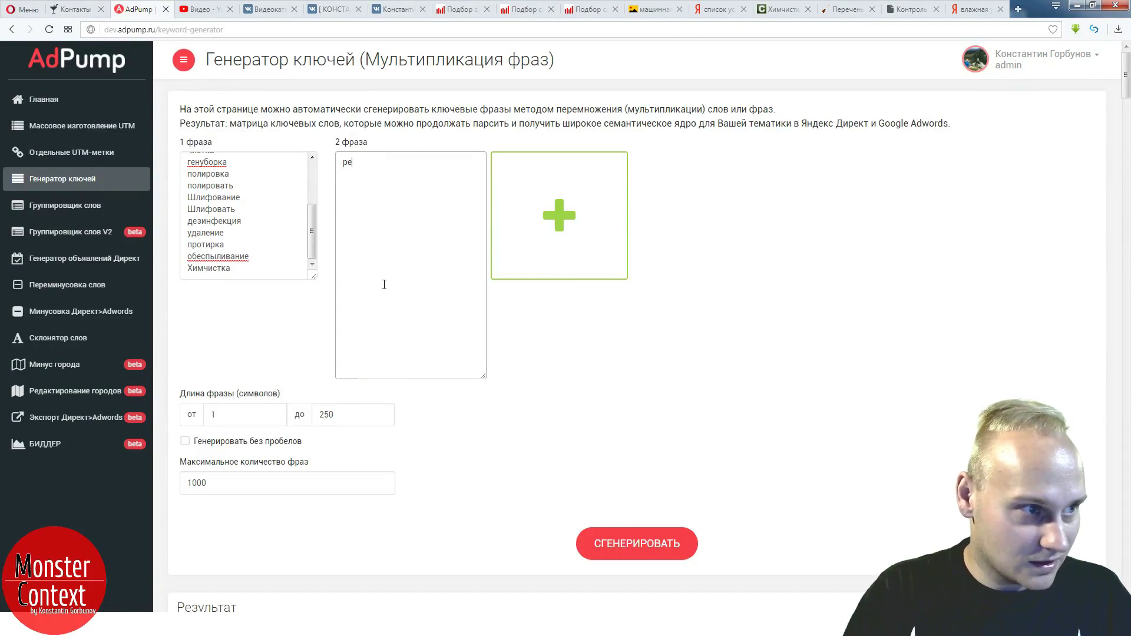
type("сто")
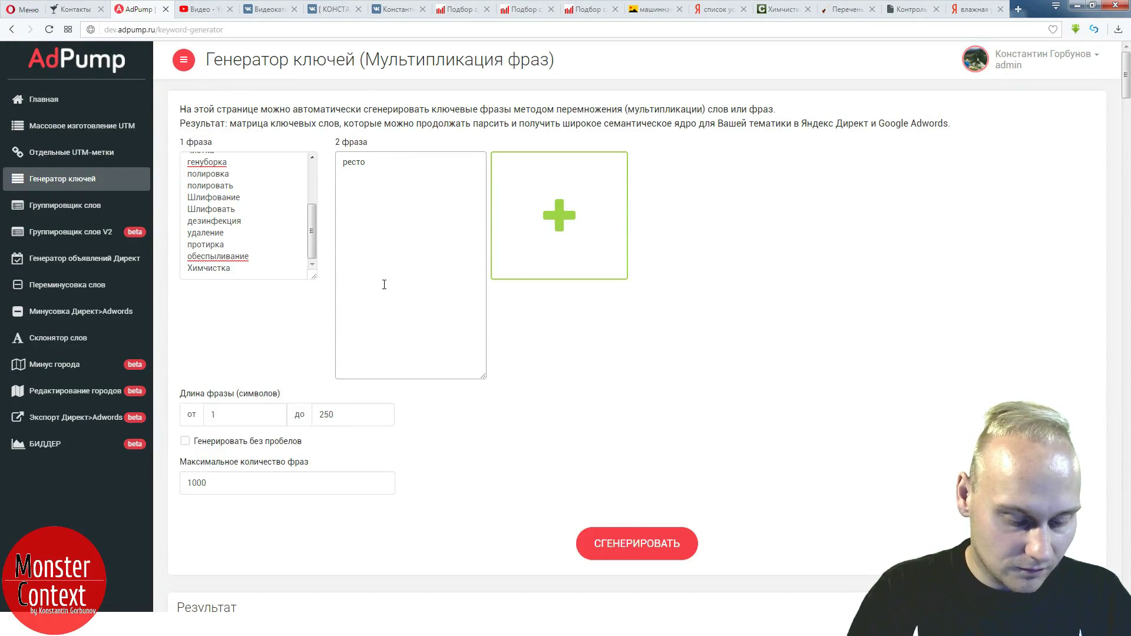
type("ран")
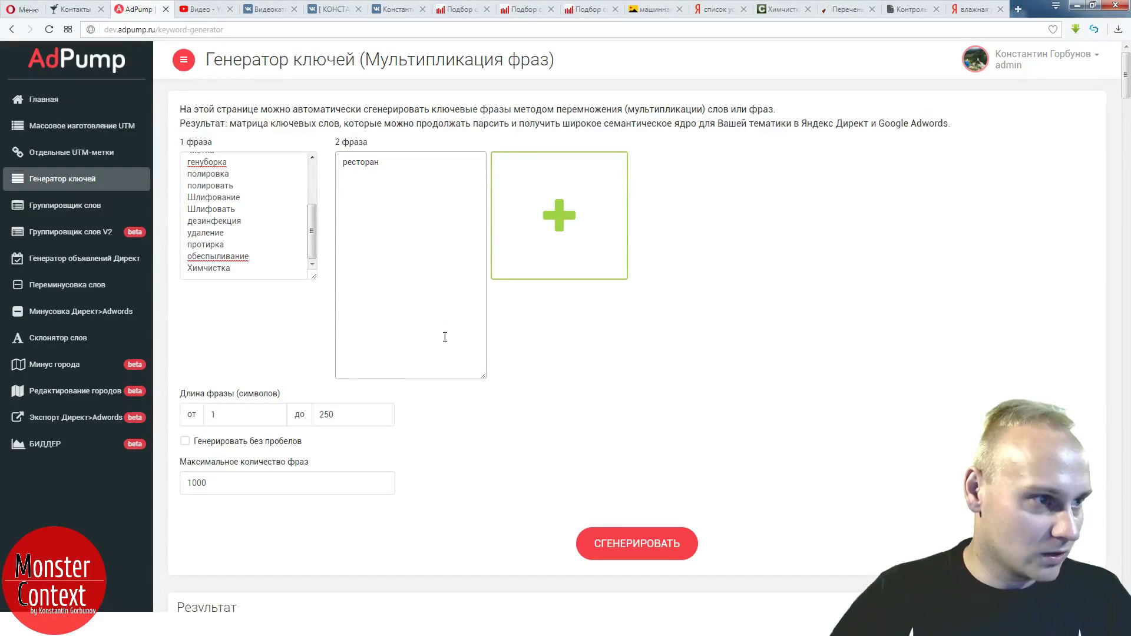
left_click(623, 541)
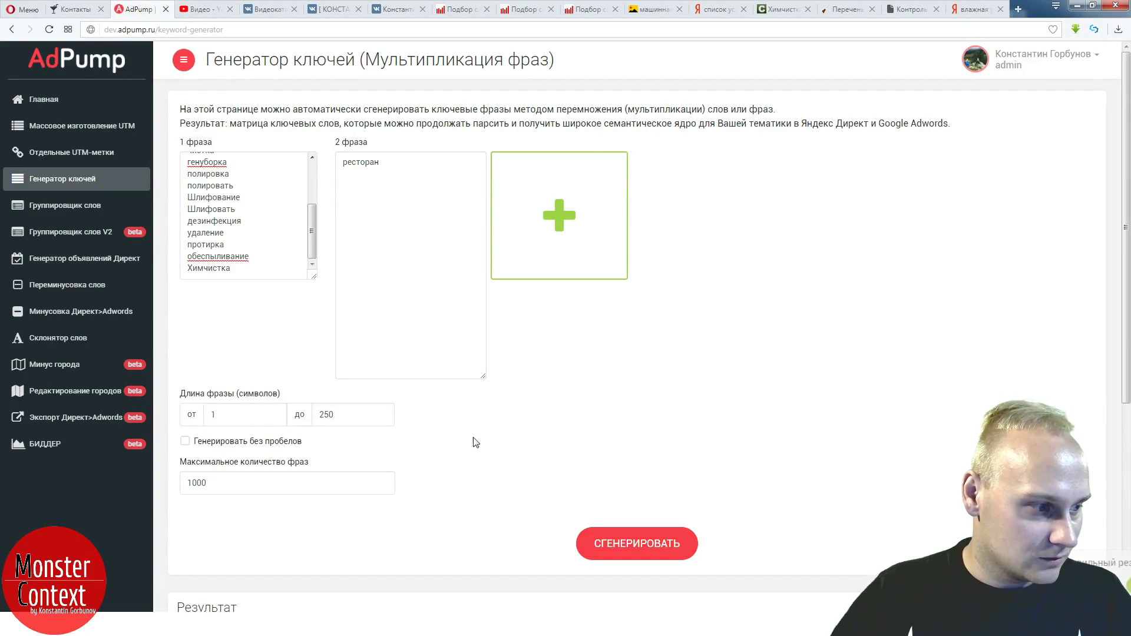
scroll(476, 442, "down", 5)
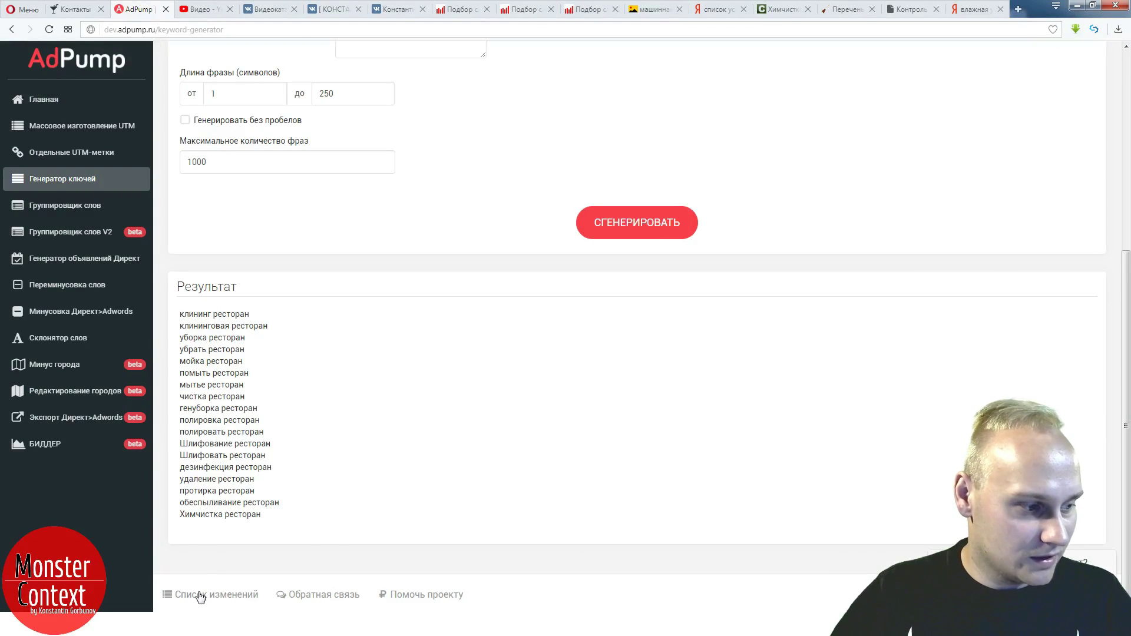
- Copy the caption "Складах" from the Photoshop mockup and add it below "ресторан" in AdPump's second phrase list
mouse_move(326, 624)
left_click(313, 464)
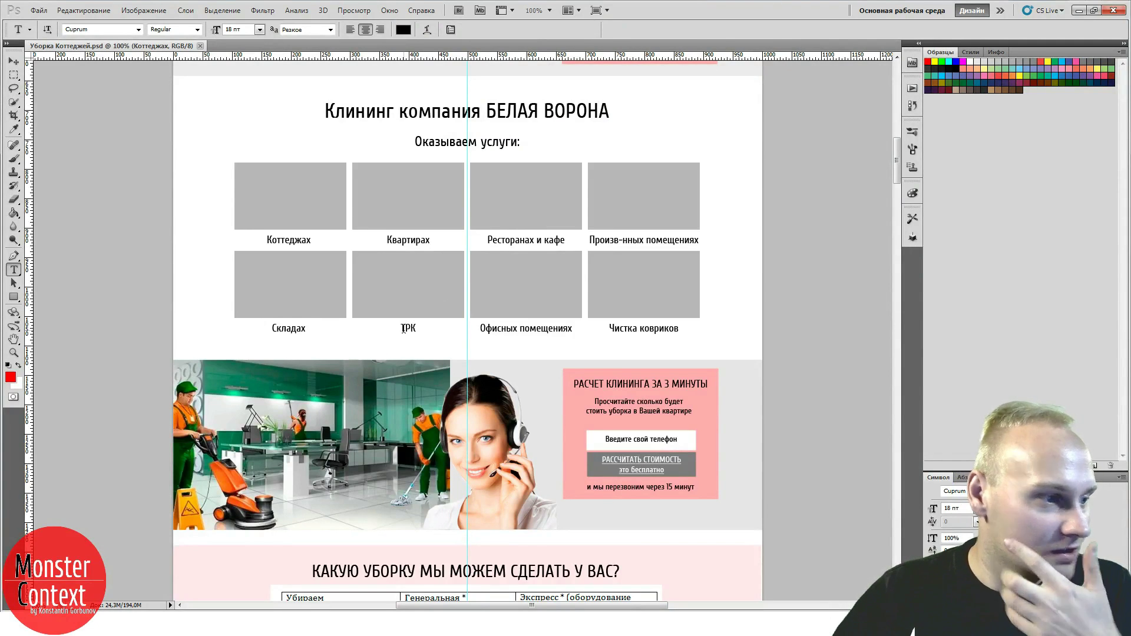
left_click(285, 328)
key("ctrl+a")
key("ctrl+c")
left_click(1079, 11)
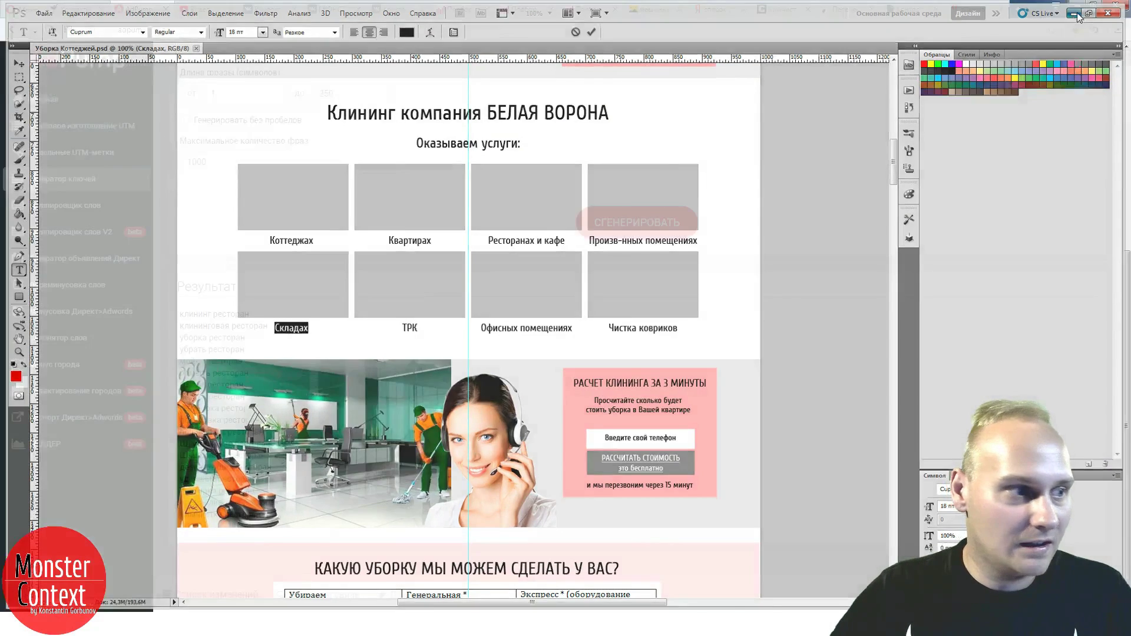
scroll(294, 194, "up", 6)
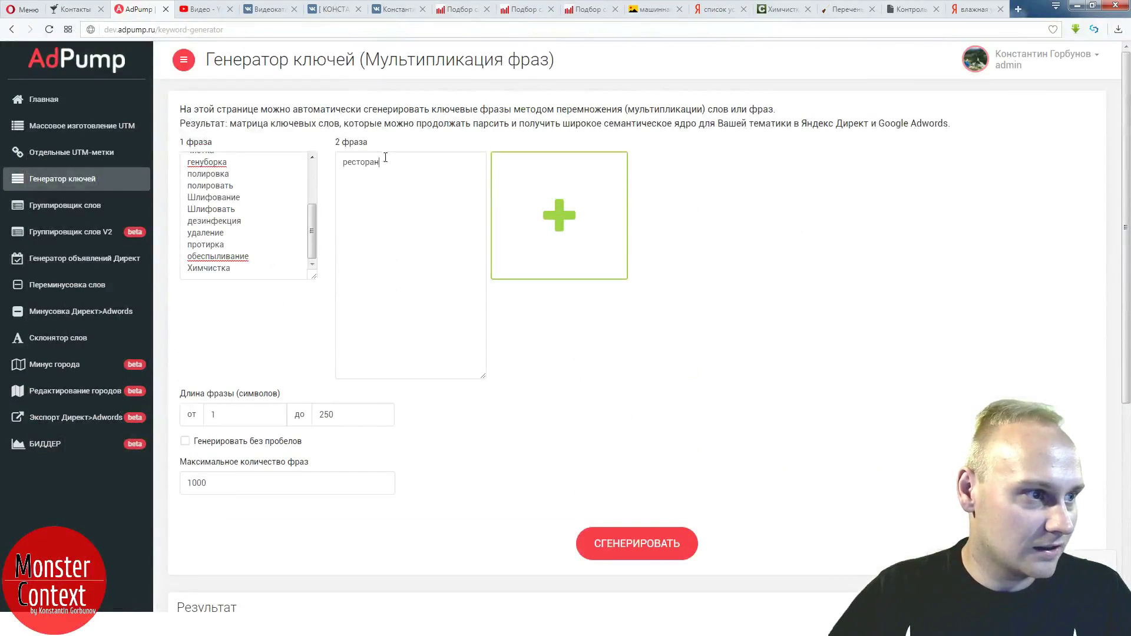
left_click(385, 158)
key("ctrl+v")
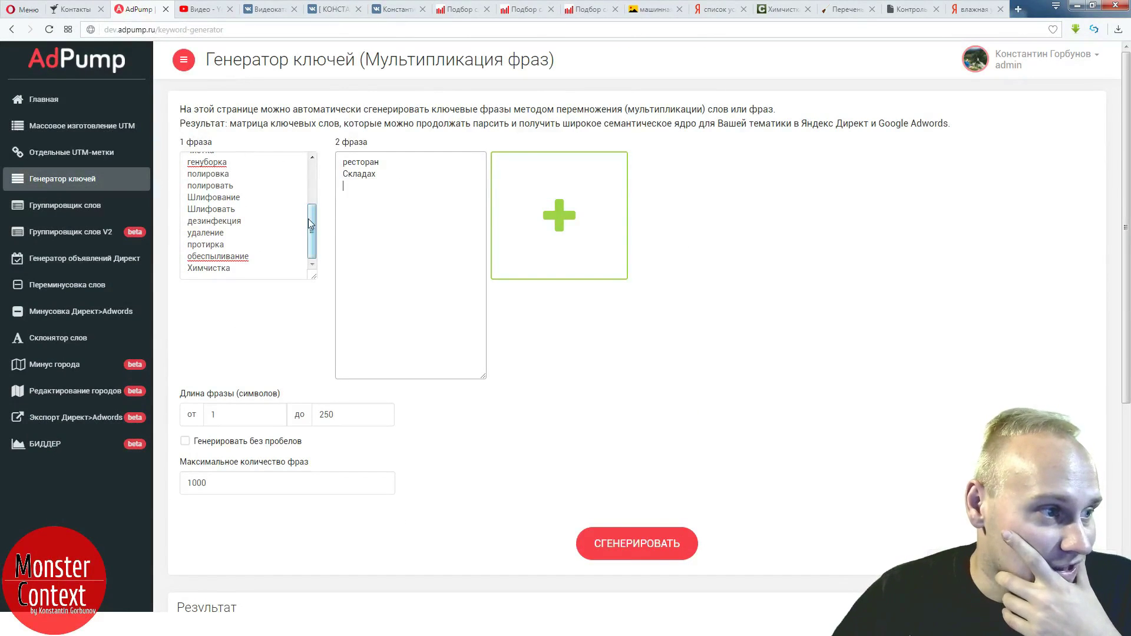
left_click_drag(311, 224, 311, 250)
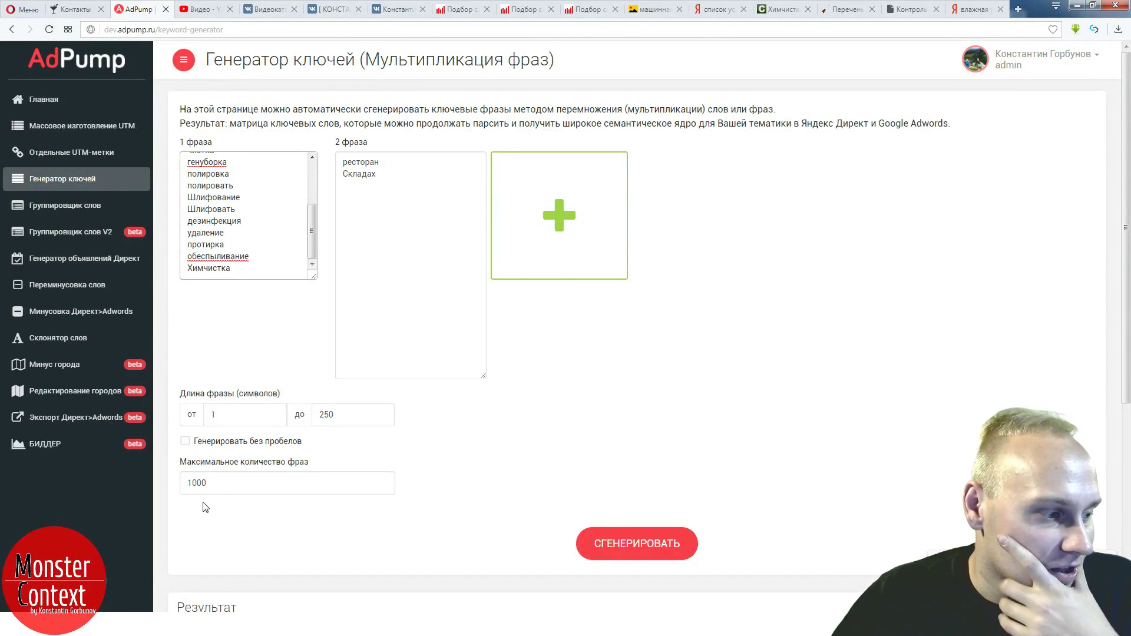
- Switch back to the Photoshop mockup and copy the word "Офисных" from the caption "Офисных помещениях"
mouse_move(125, 626)
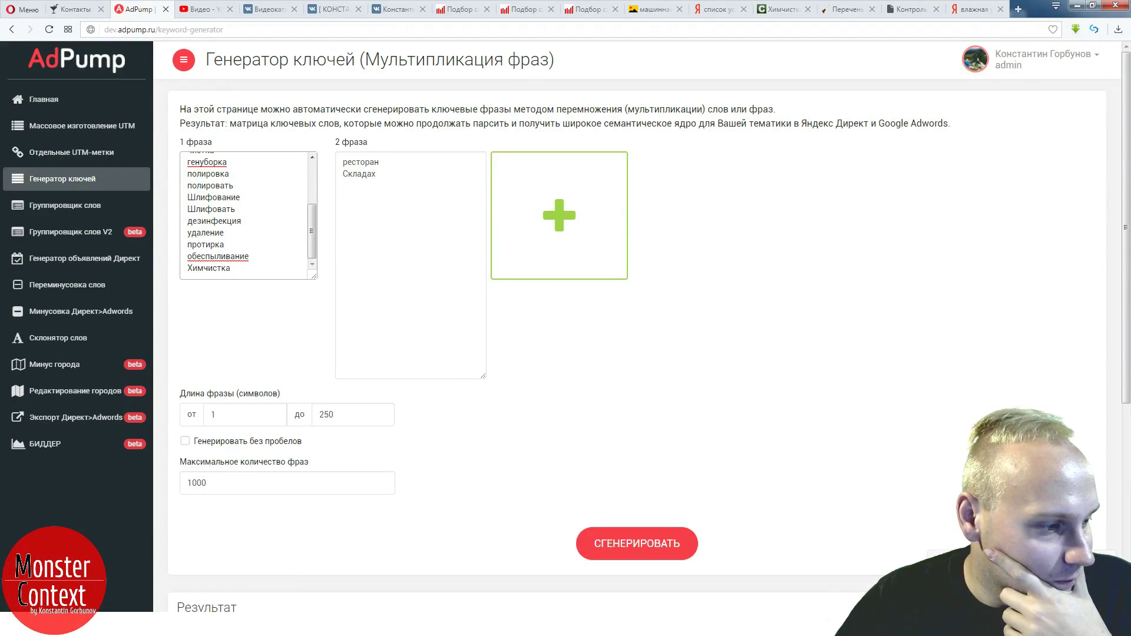
key("alt+Tab")
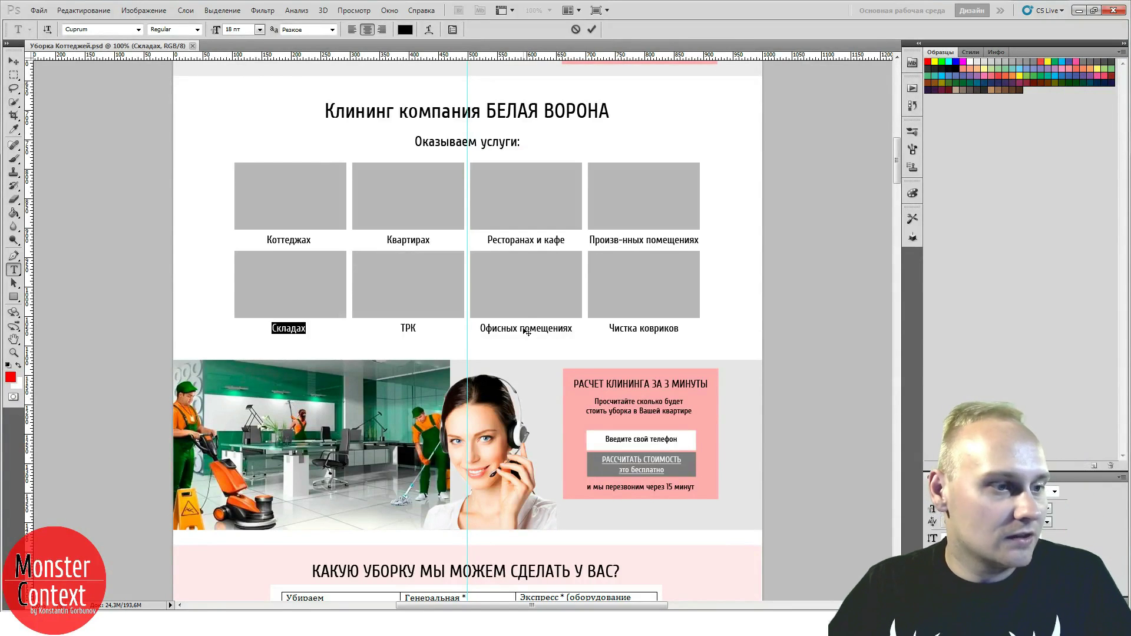
key("ctrl+Return")
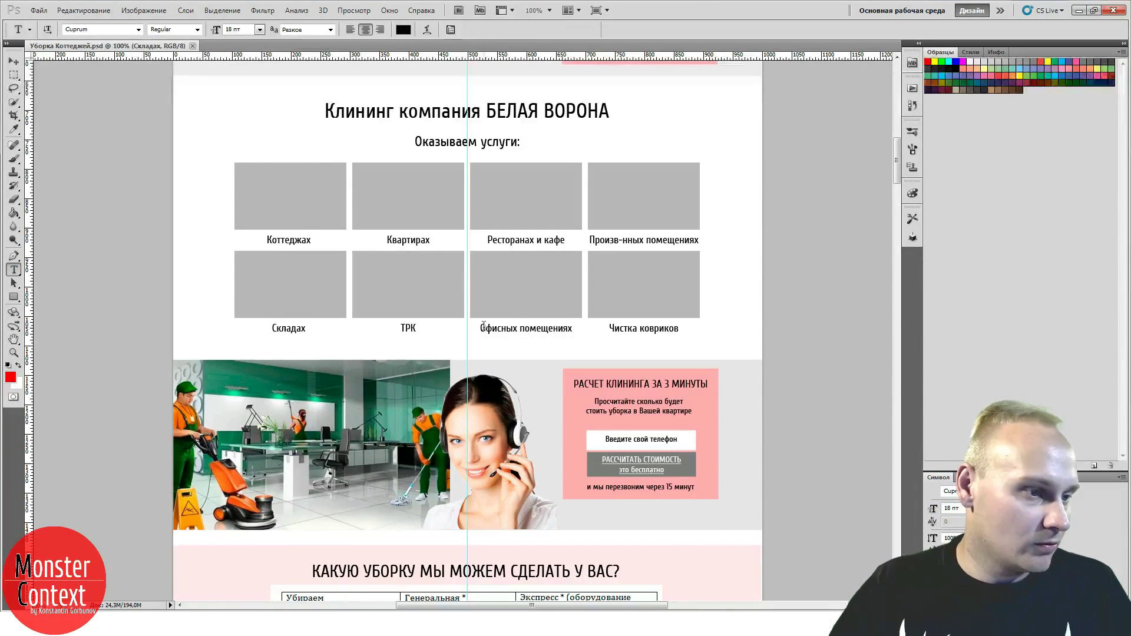
left_click_drag(480, 328, 518, 328)
key("ctrl+c")
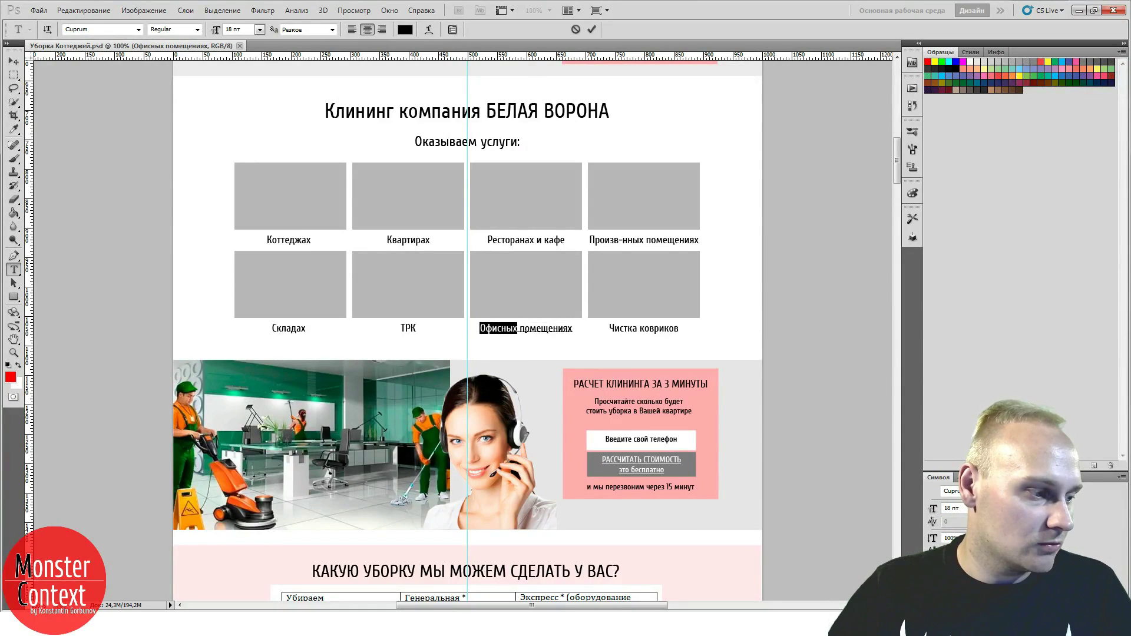
- Look up the copied word "Офисных" in Yandex Wordstat in the browser and examine the related queries
left_click(177, 566)
left_click(589, 10)
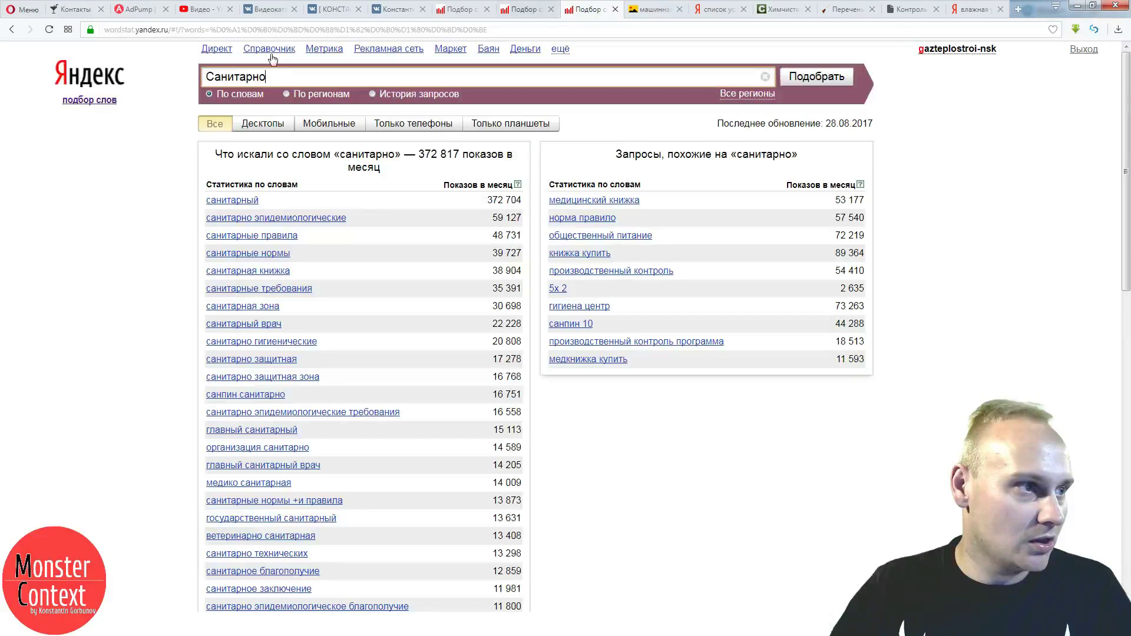
double_click(267, 75)
key("ctrl+v")
key("Return")
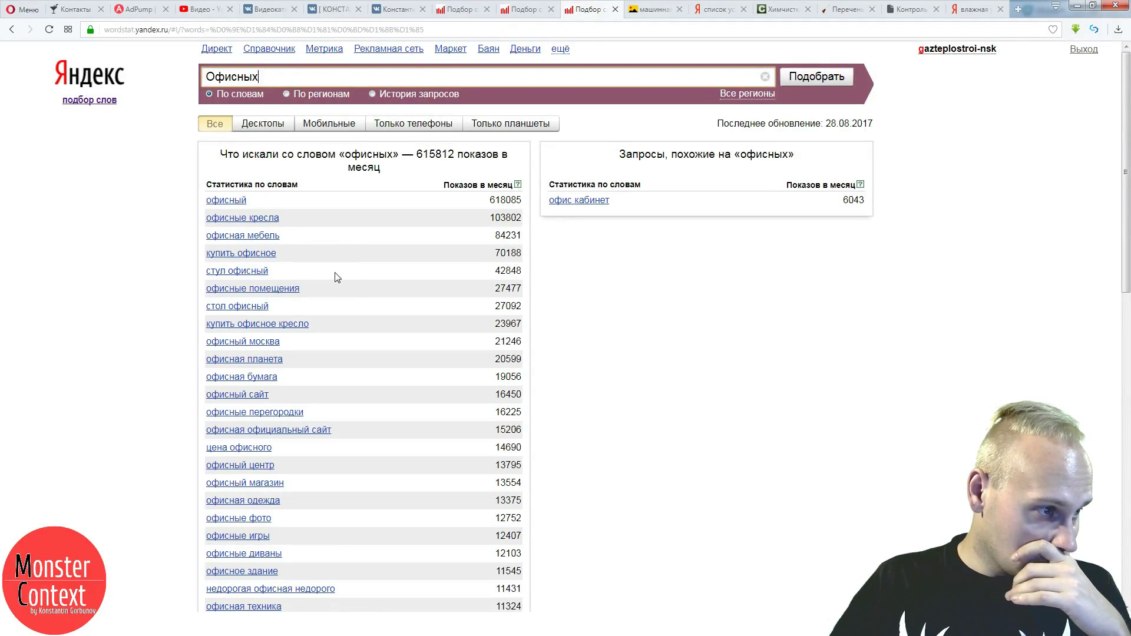
scroll(354, 279, "down", 4)
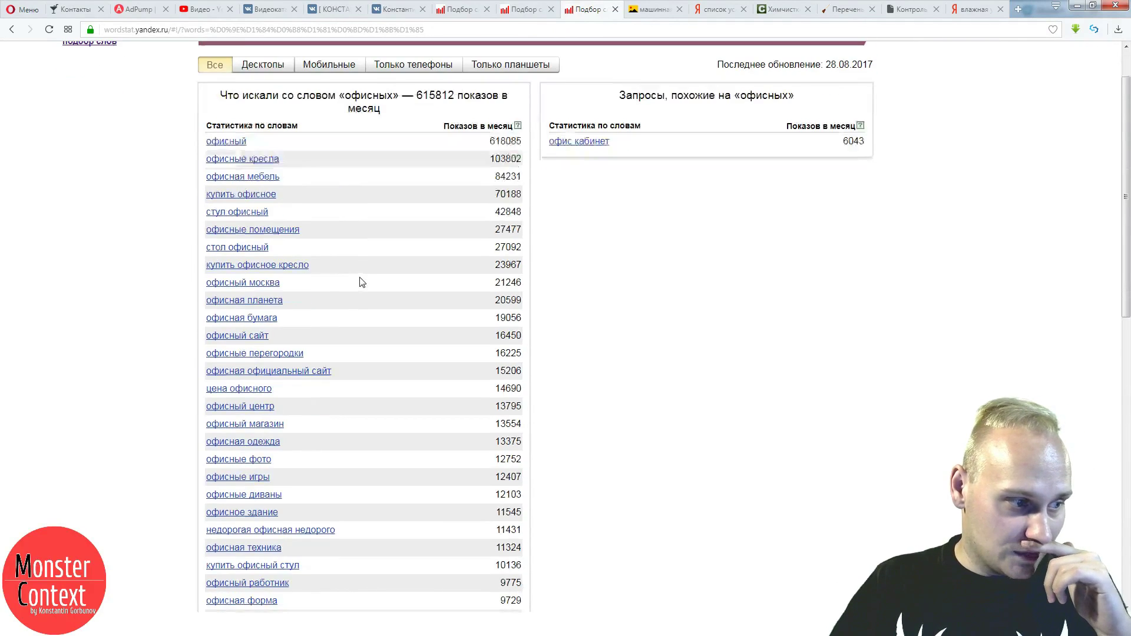
scroll(361, 283, "up", 4)
- Extend the Wordstat query to "Офисных уборка" and look it up
left_click(315, 75)
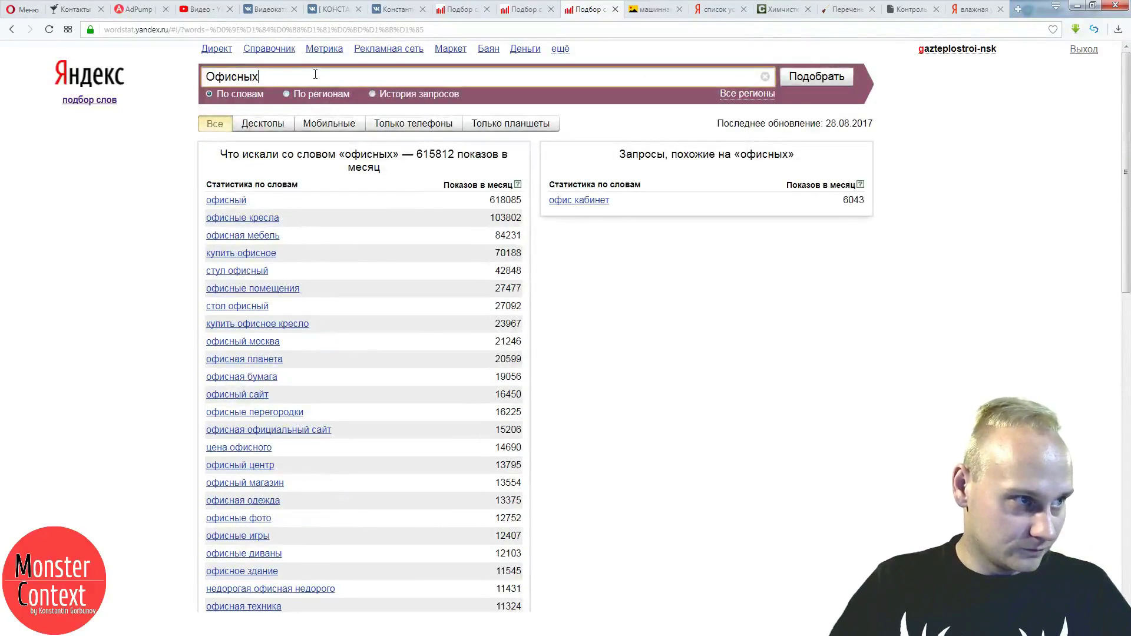
type("уборка")
key("Return")
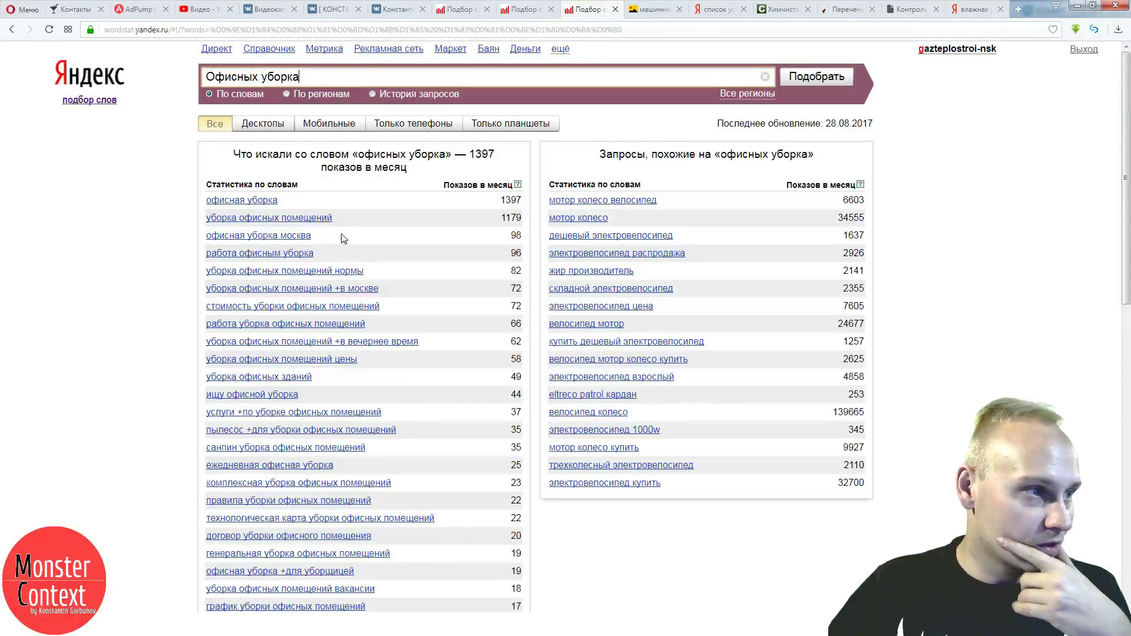
- Copy "Офисных" from the Wordstat query and add it on a new line below "Складах" in AdPump's second phrase list
double_click(261, 76)
key("ctrl+c")
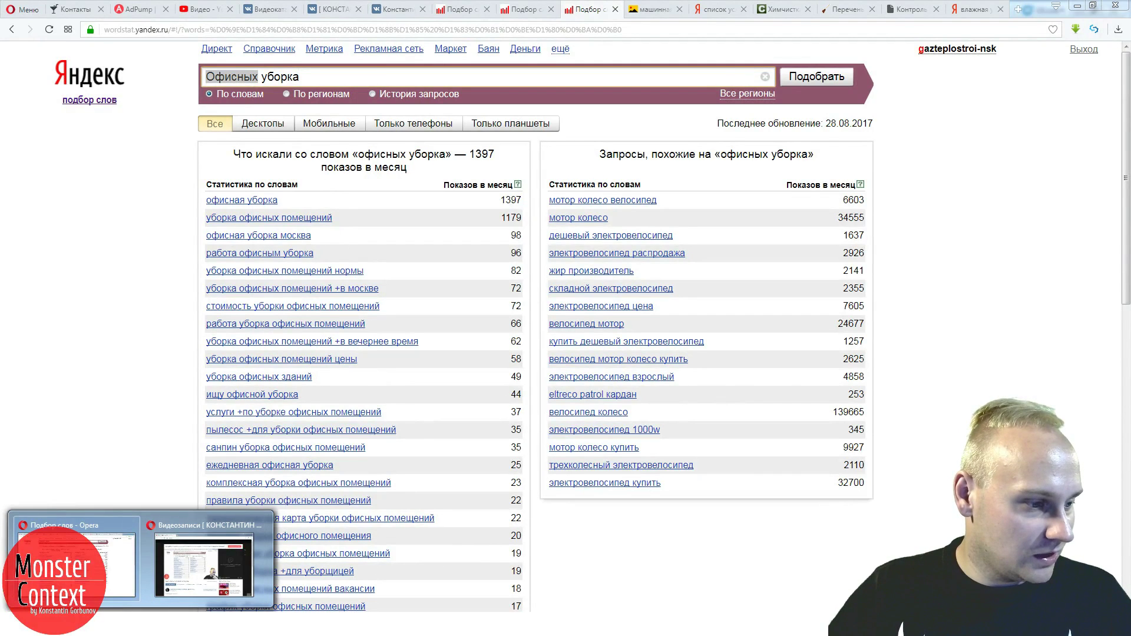
left_click(138, 9)
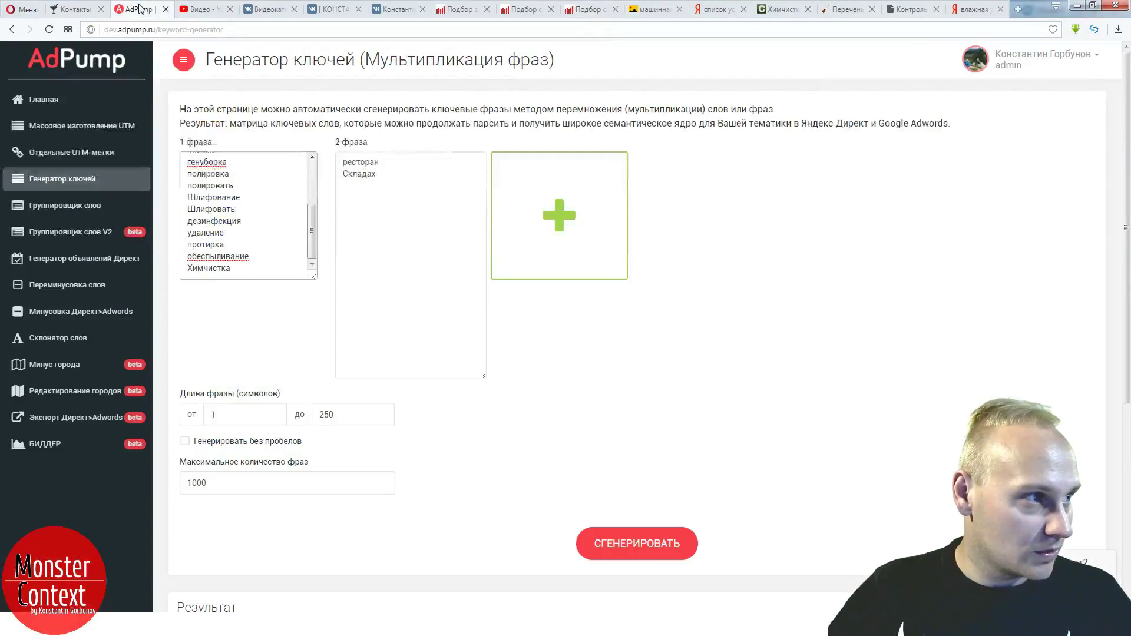
left_click(347, 194)
key("Return")
key("ctrl+v")
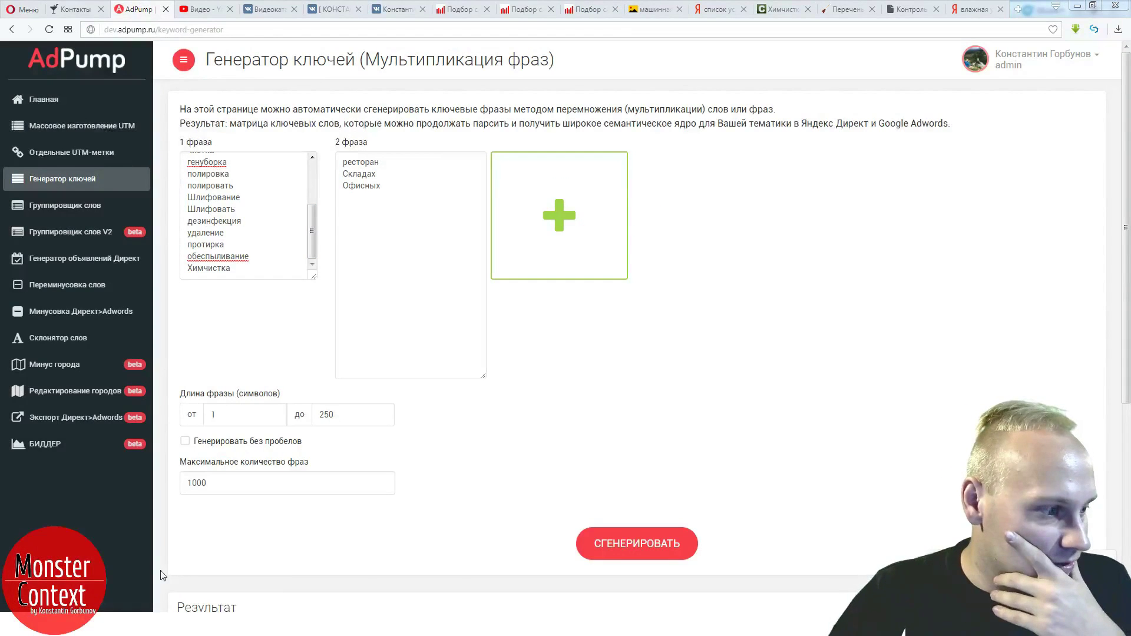
- Switch to the Photoshop mockup and copy the word "кафе" from the caption "Ресторанах и кафе"
key("alt+Tab")
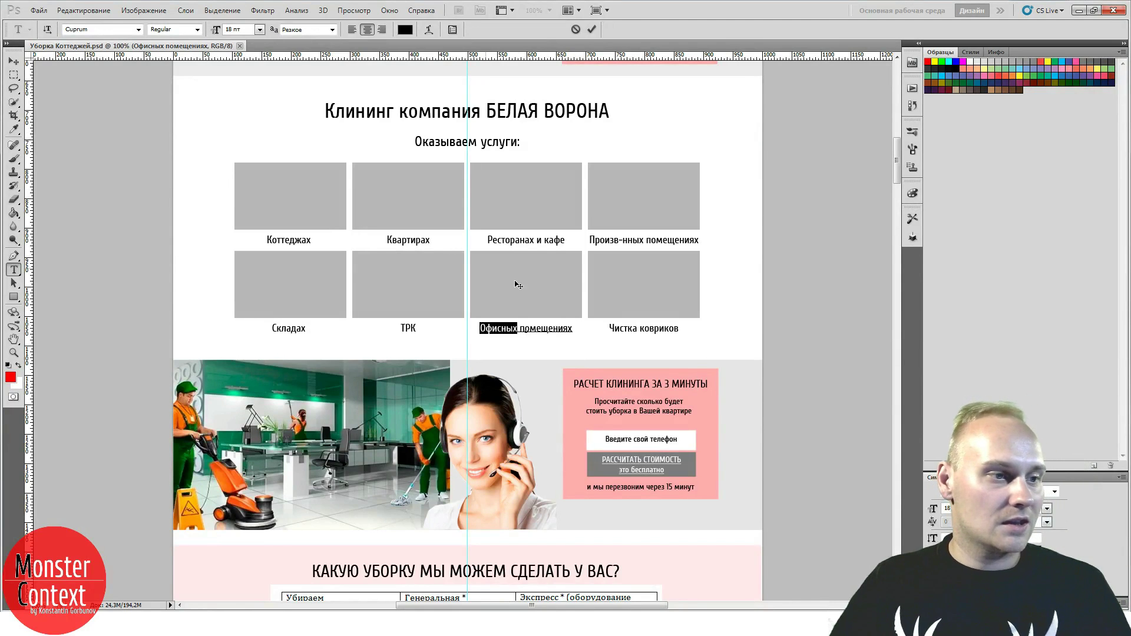
left_click(15, 270)
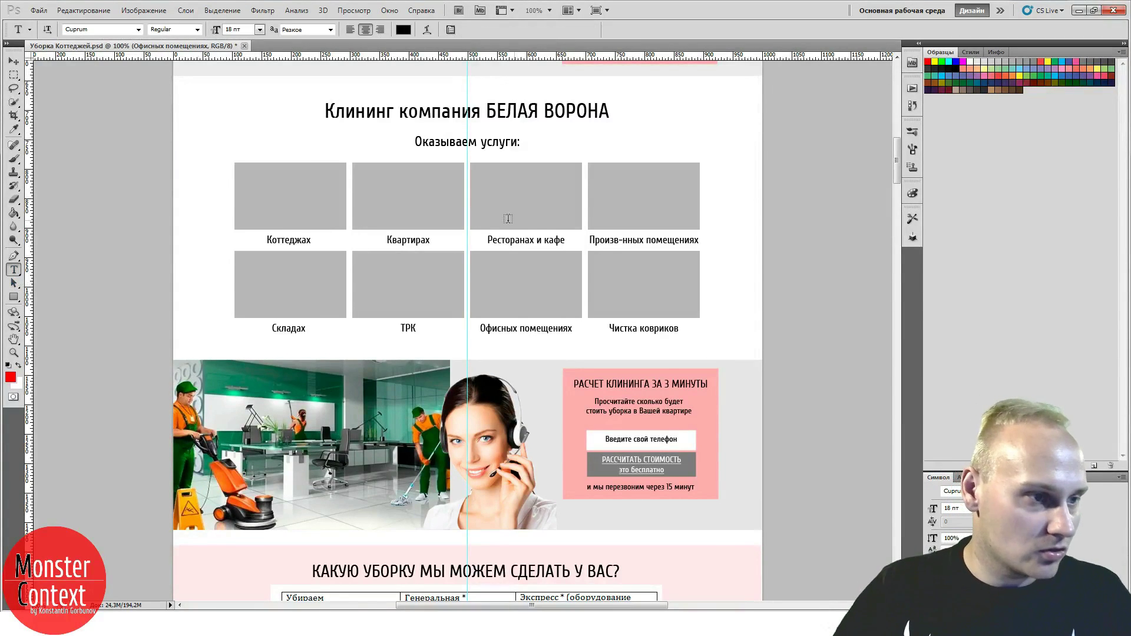
left_click(544, 240)
left_click_drag(545, 239, 564, 240)
key("ctrl+c")
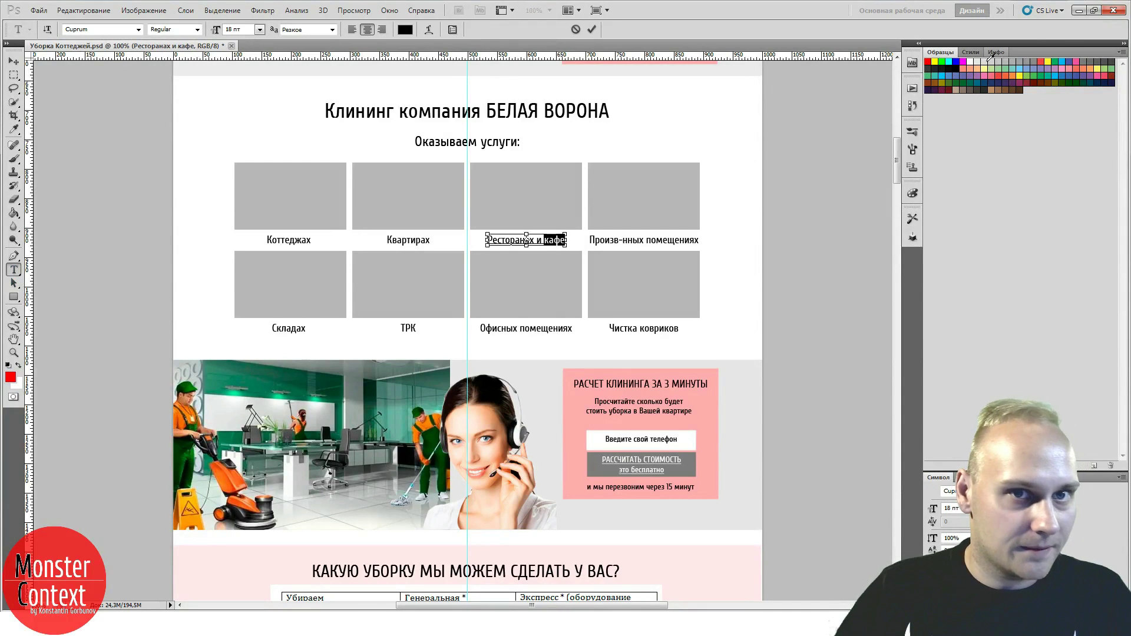
- Return to AdPump in the browser and add the copied "кафе" on a new line below "Офисных" in the second phrase list
left_click(1080, 11)
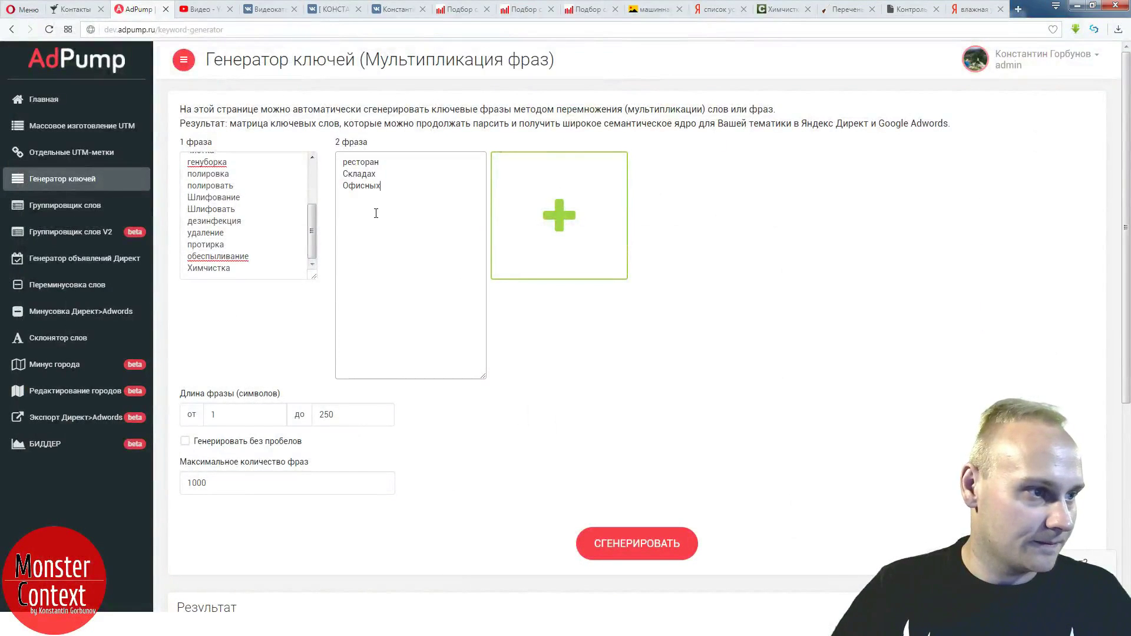
key("ctrl+v")
key("Return")
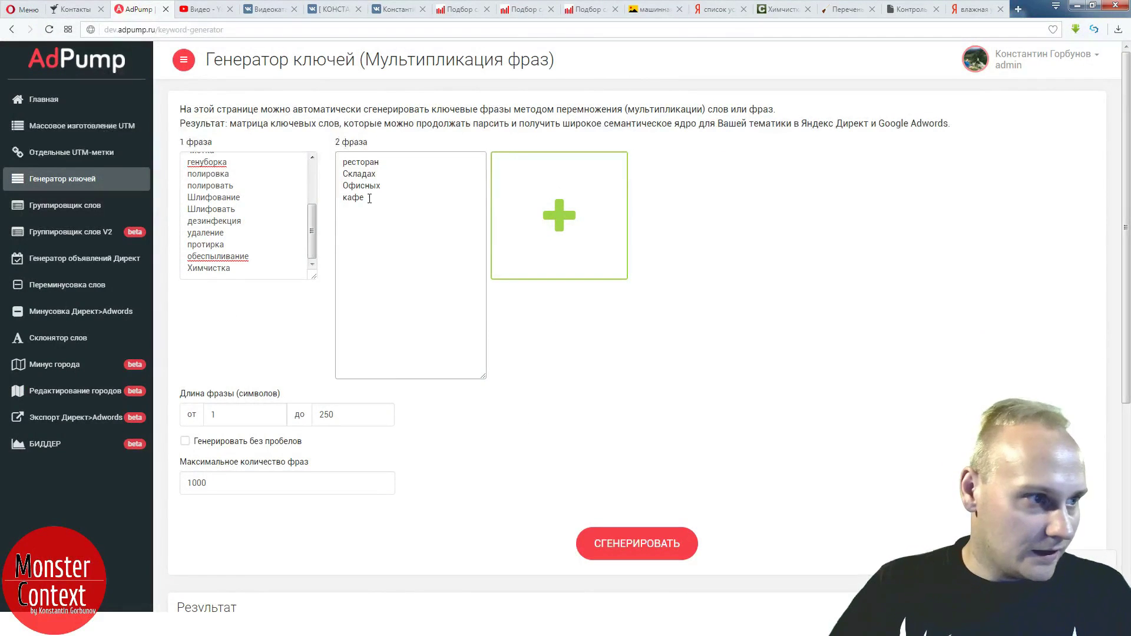
- Search Yandex Images for "уборка рестораны" in place of the previous query
left_click_drag(378, 162, 343, 164)
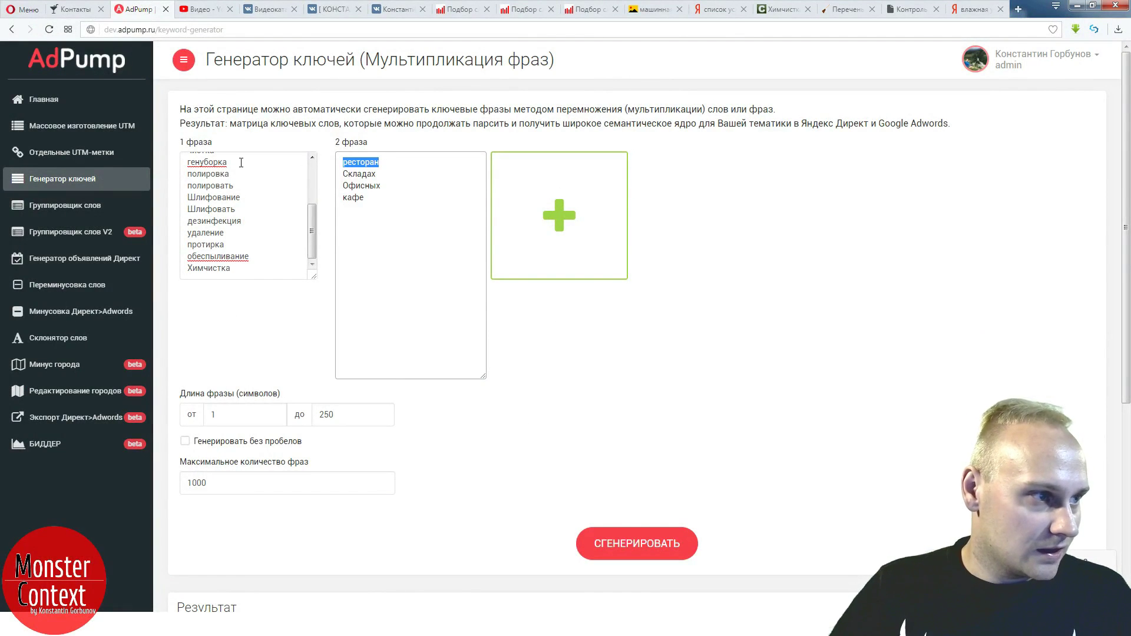
left_click(654, 9)
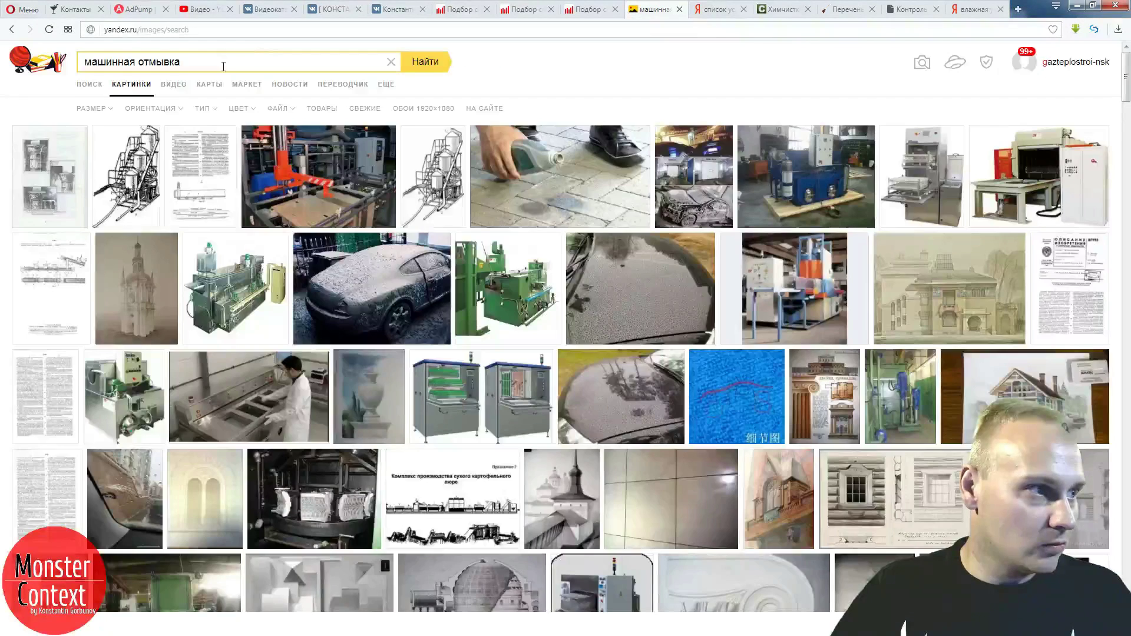
key("ctrl+a")
type("уборка ")
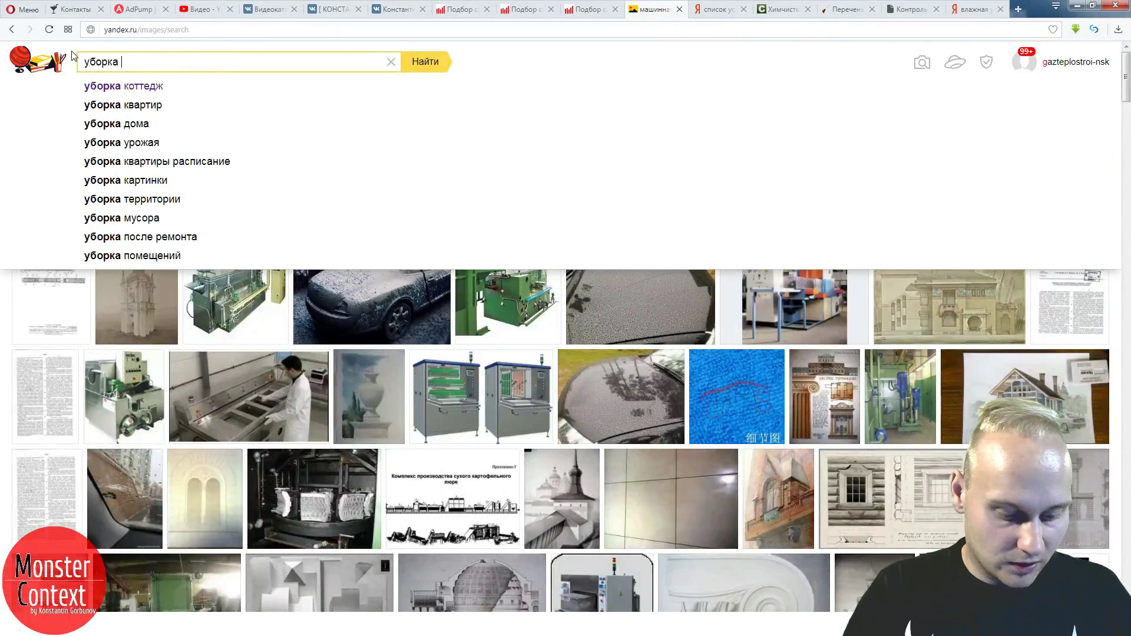
type("крестораны")
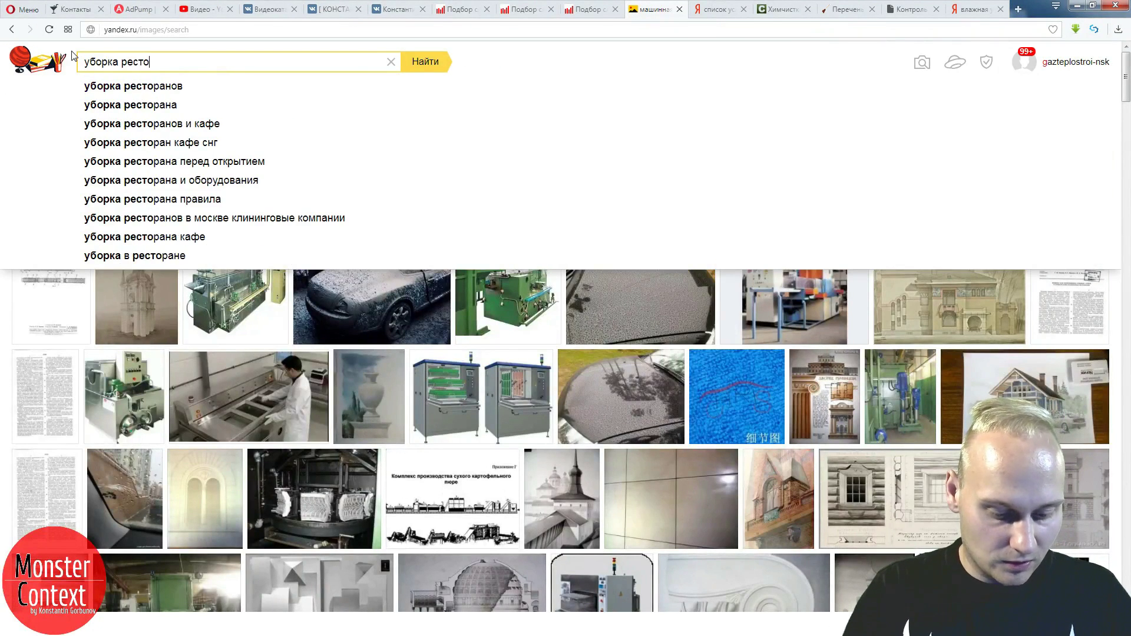
key("Return")
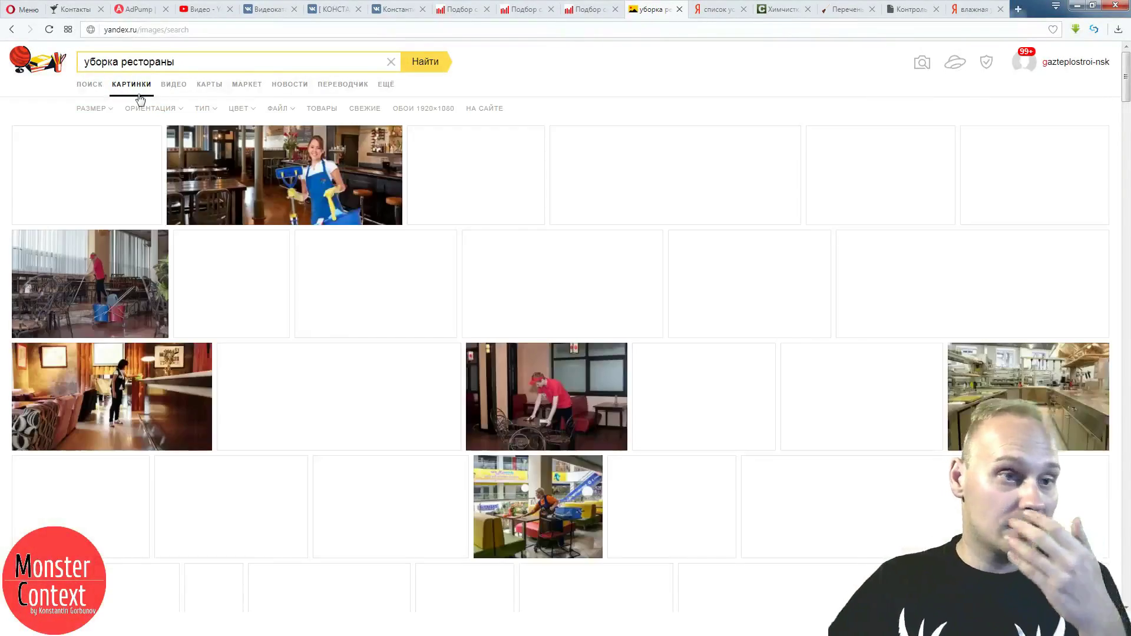
- Open the first restaurant-cleaning images and copy "бистр, баров" from the description of the Paradigmaspb.ru result
left_click(118, 183)
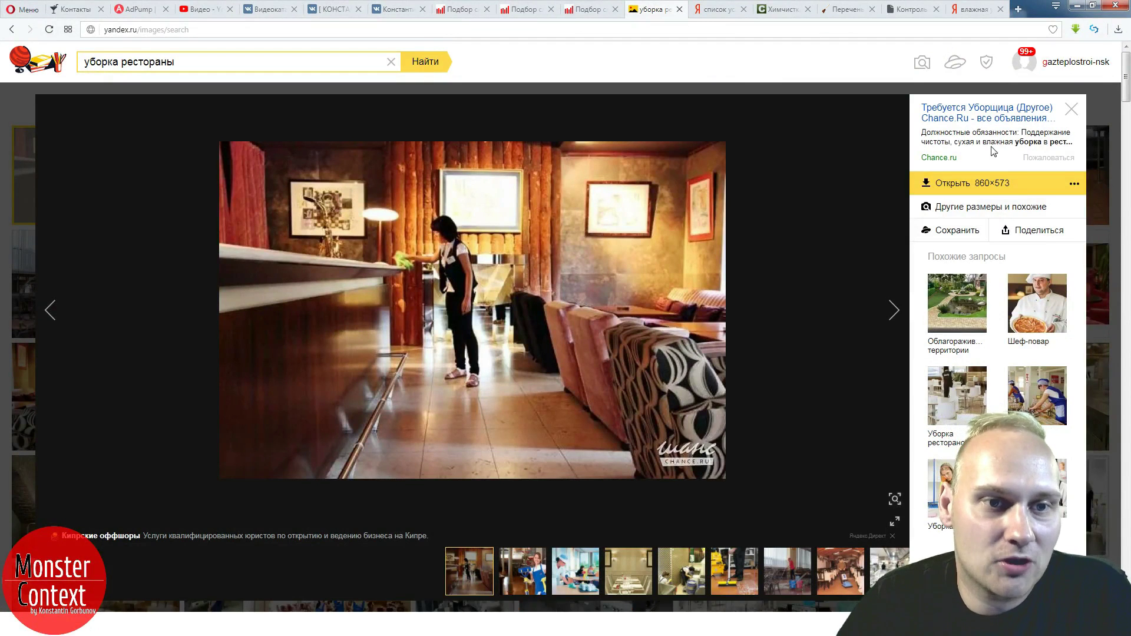
left_click(893, 311)
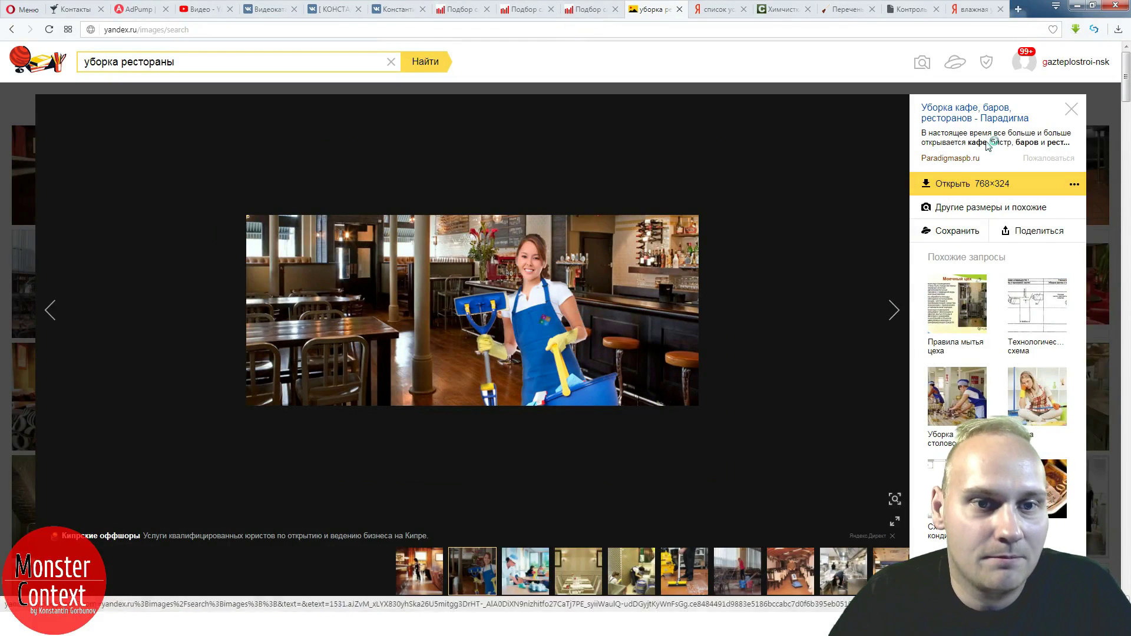
left_click_drag(992, 142, 1040, 143)
key("ctrl+c")
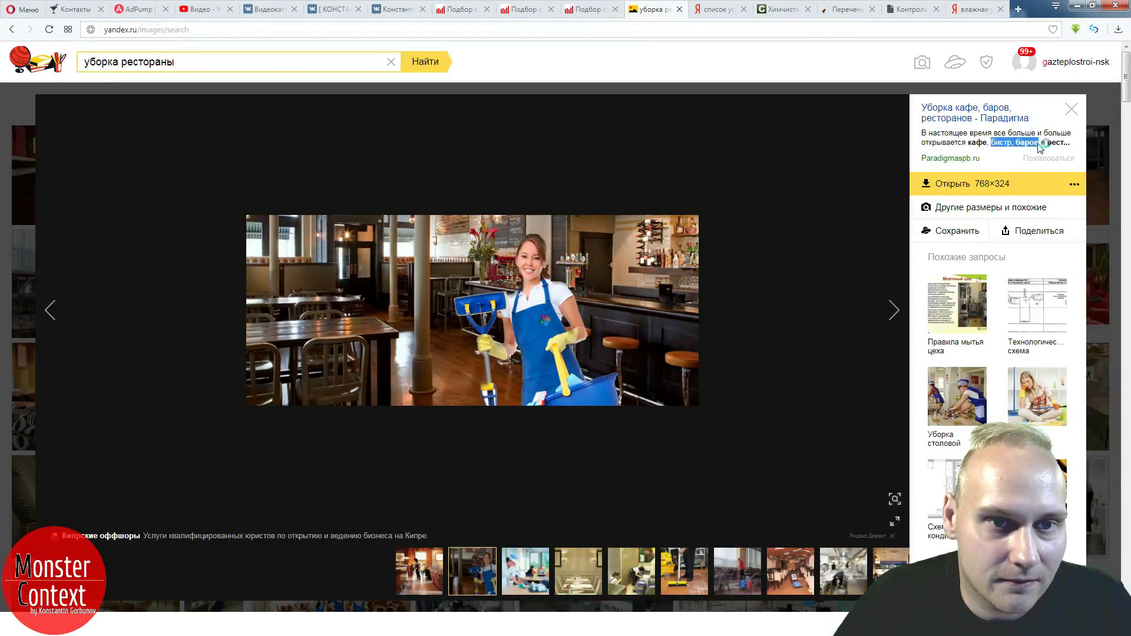
- Add the copied words to AdPump's second phrase list as separate lines "бистро" and "баров", without the comma and leading space
left_click(131, 9)
key("ctrl+v")
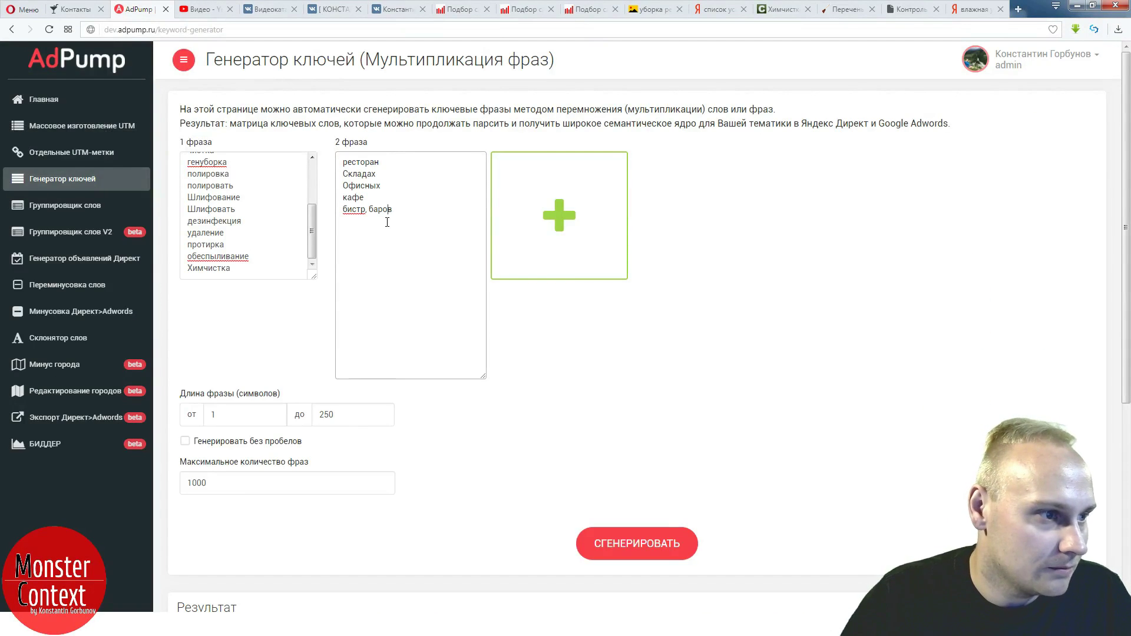
type("о")
key("Return")
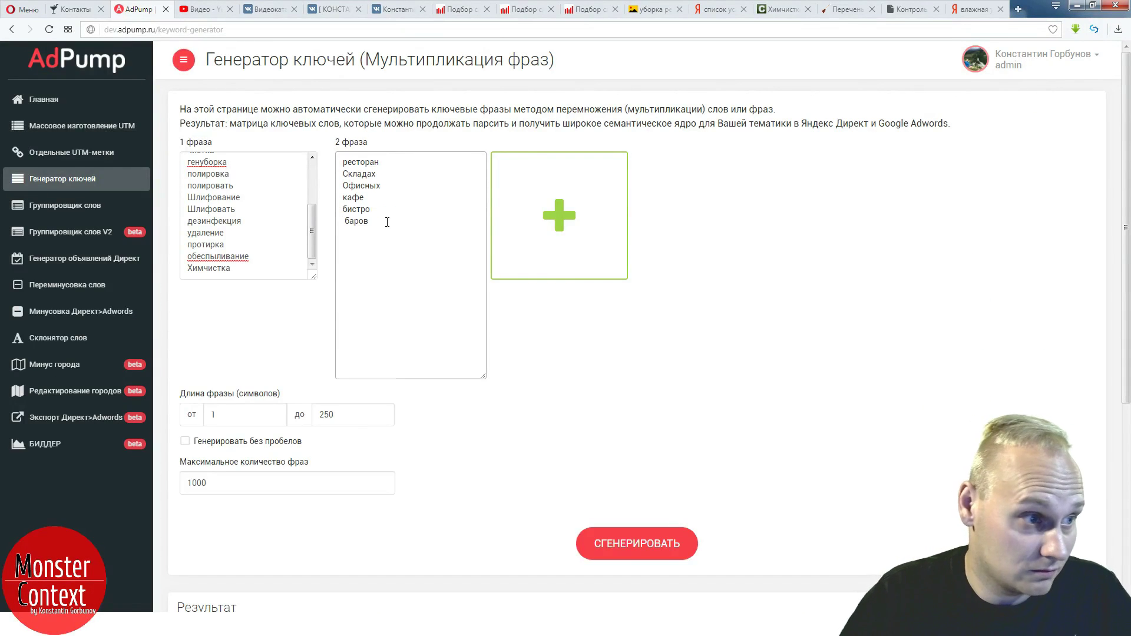
key("Delete")
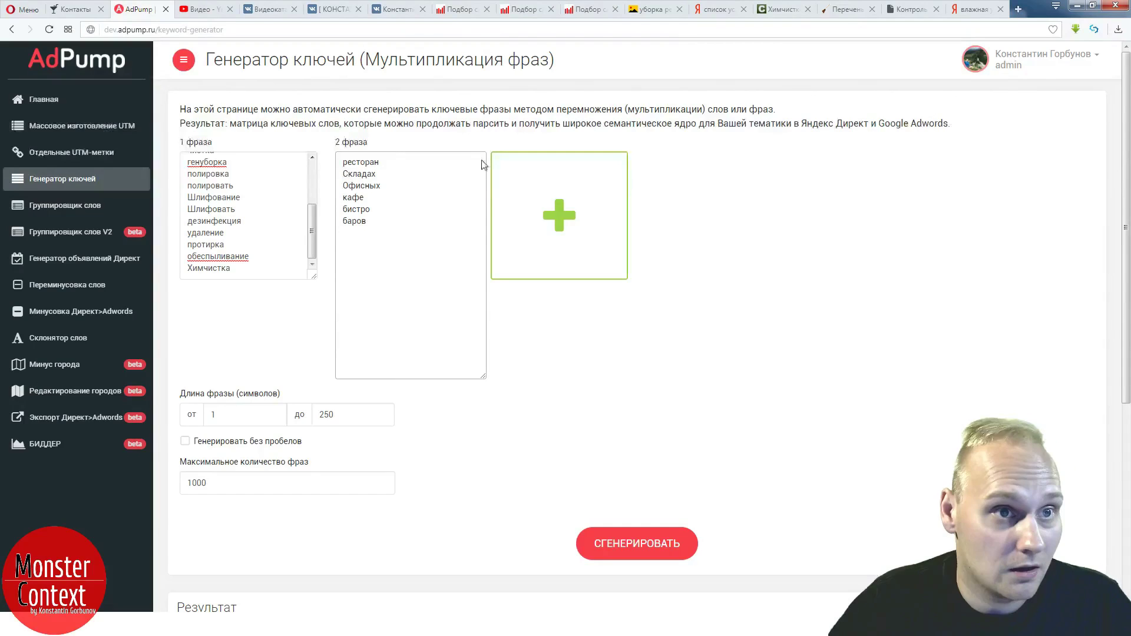
- Check the next restaurant-cleaning image for another venue type and add "столовой" below "баров" in AdPump's second phrase list
left_click(849, 9)
left_click(653, 9)
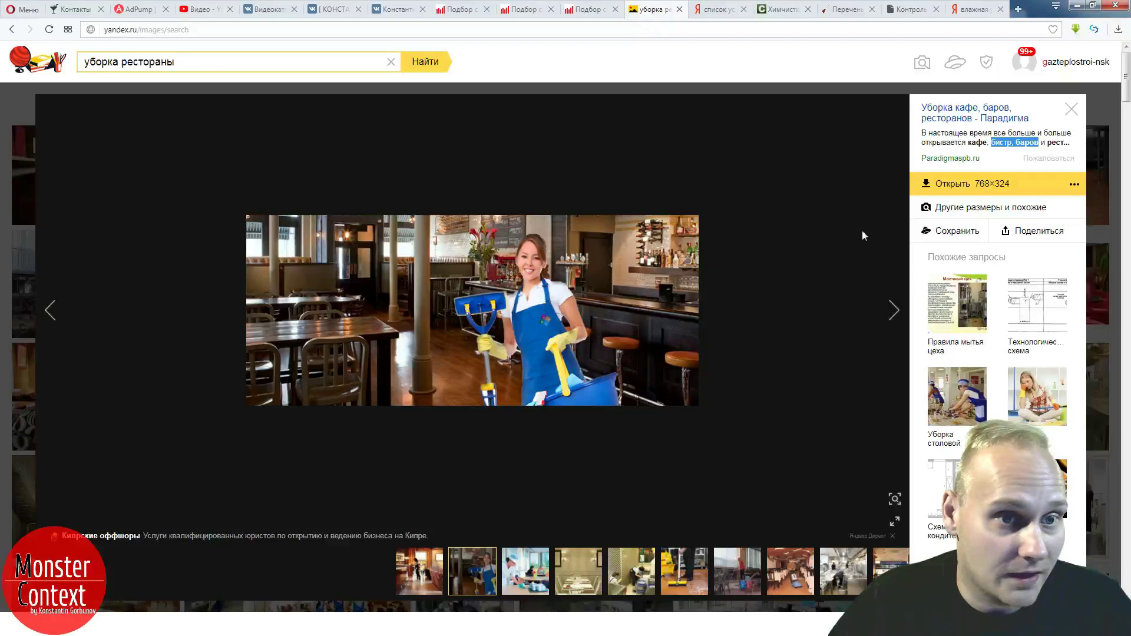
left_click(894, 315)
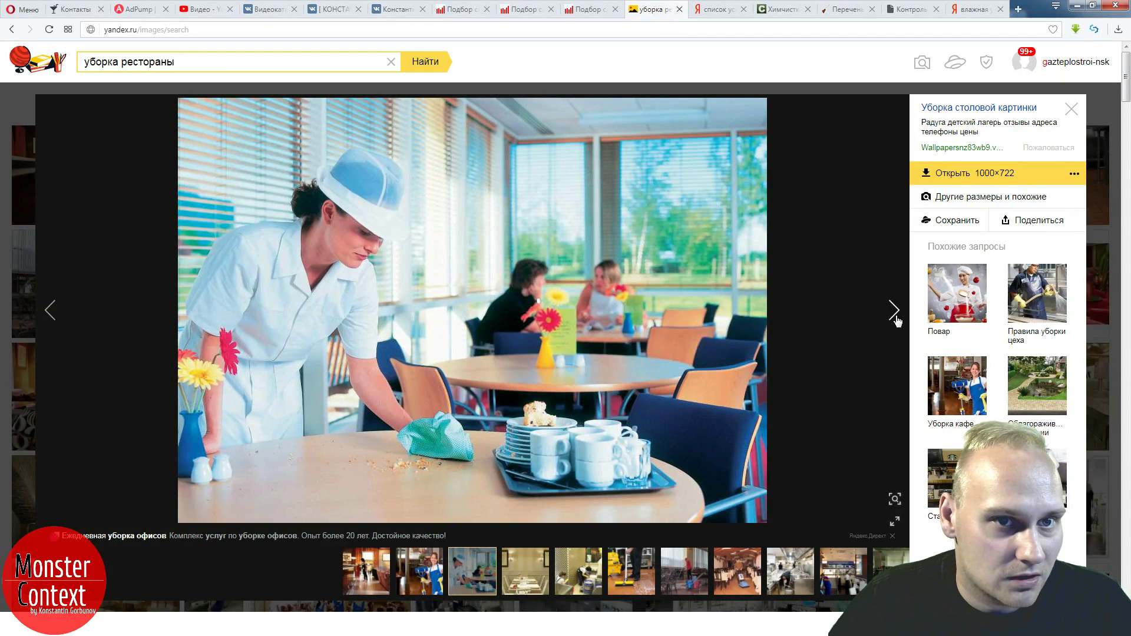
left_click(154, 12)
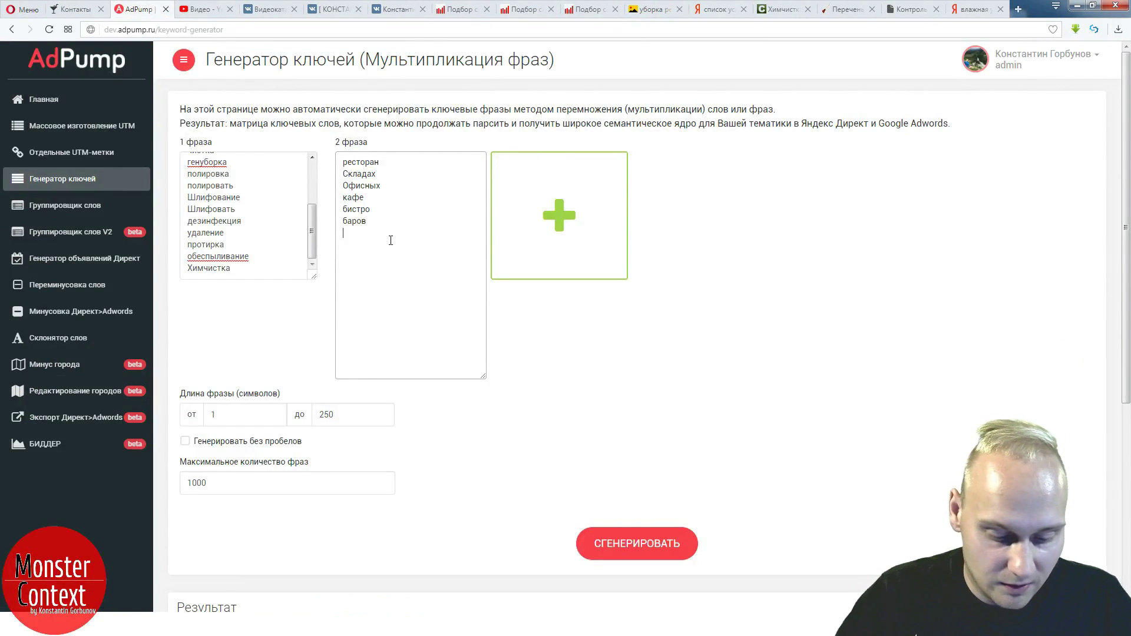
type("ловой")
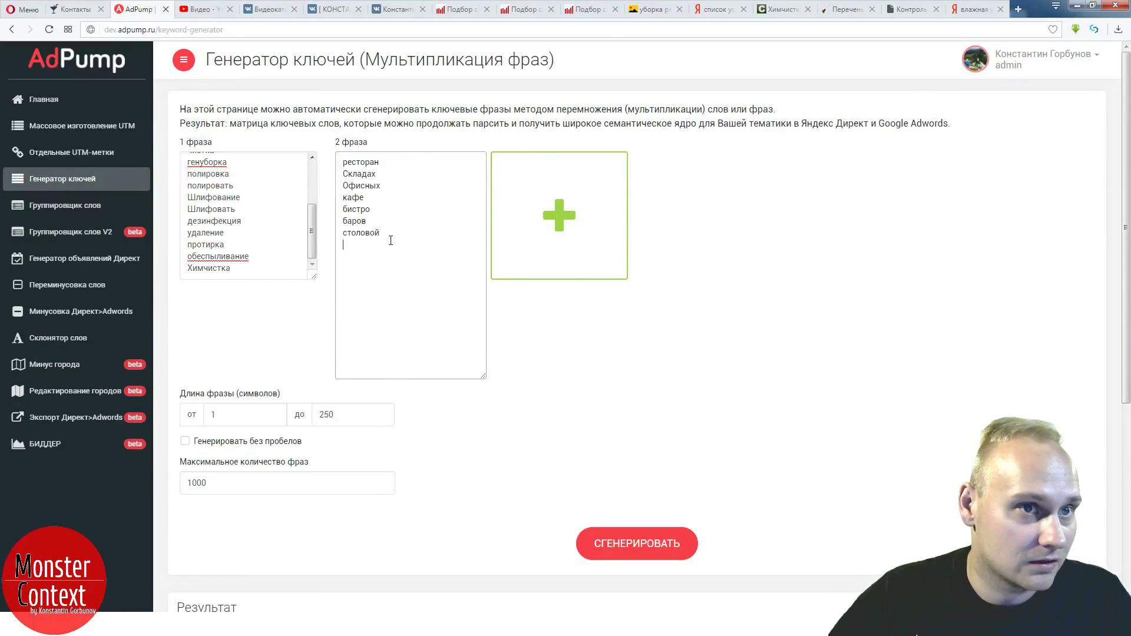
- Close the Complex carpet-cleaning page, the two neighbouring "Перечень" and "Контроль" pages, and the "влажная" search in the browser
left_click(766, 10)
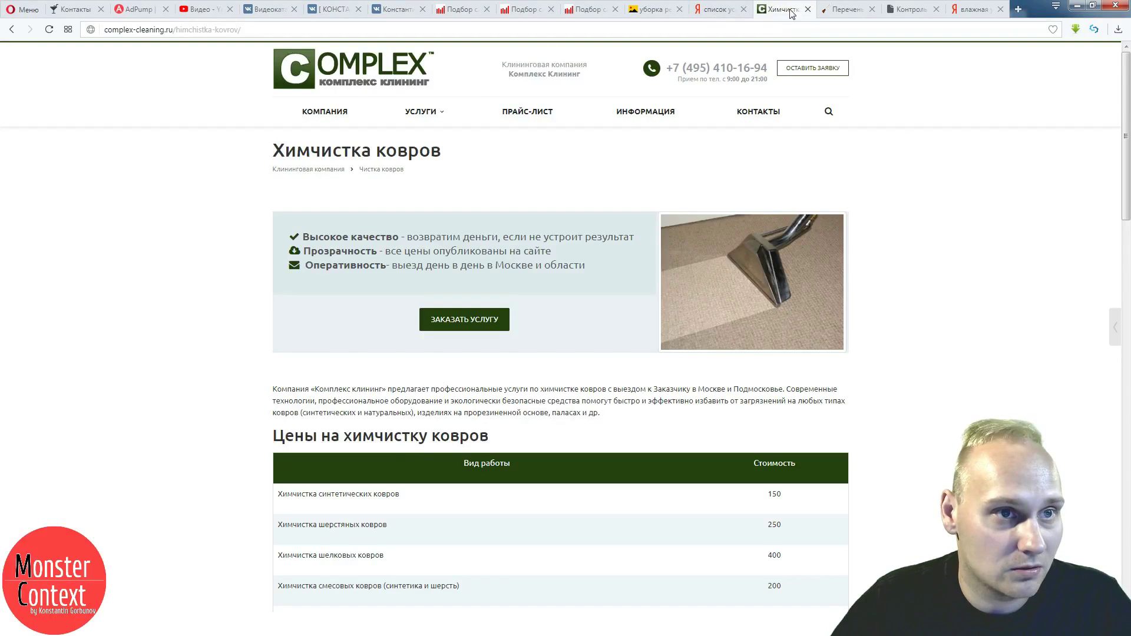
left_click(808, 9)
left_click(808, 10)
left_click(808, 10)
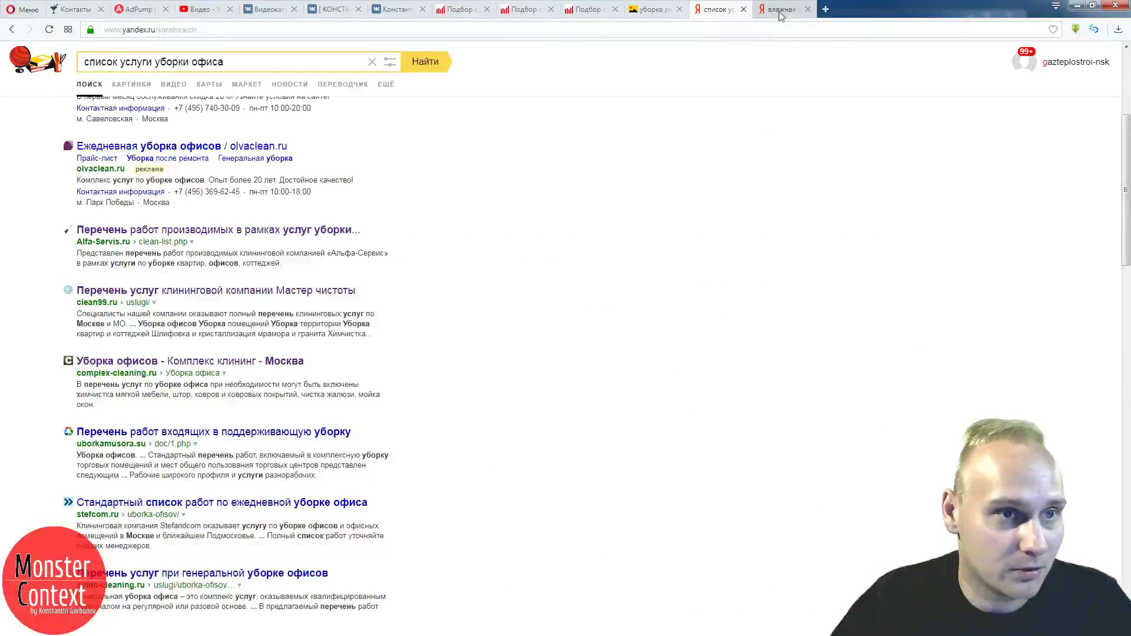
left_click(807, 9)
- Browse further through the Yandex image results for "уборка рестораны" and examine their captions and related queries for more venue words
left_click(651, 9)
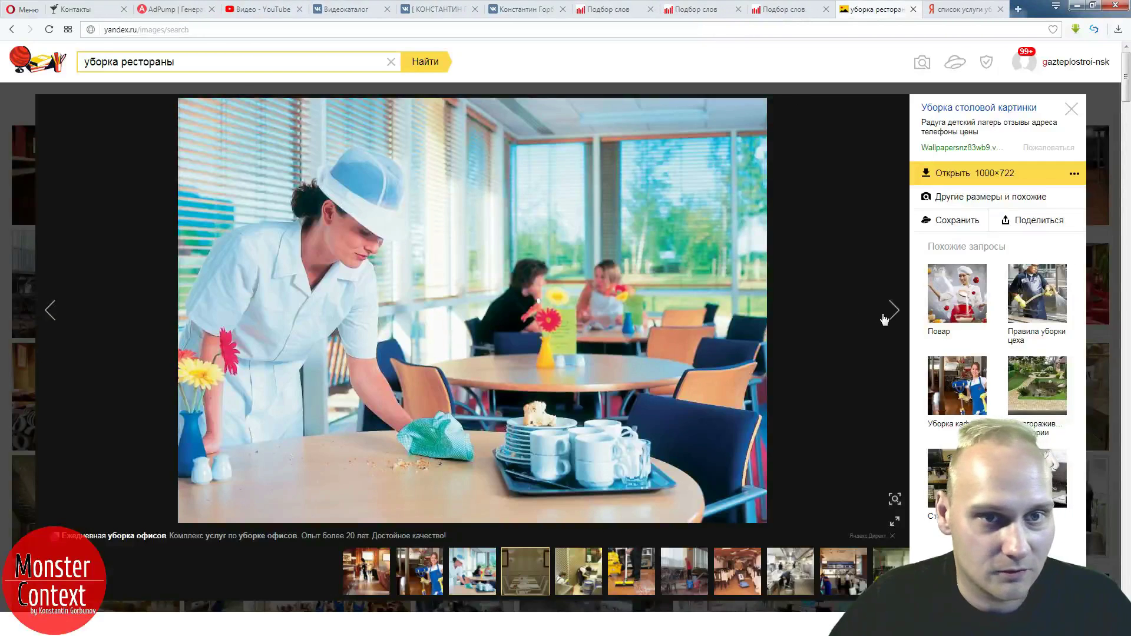
left_click(884, 319)
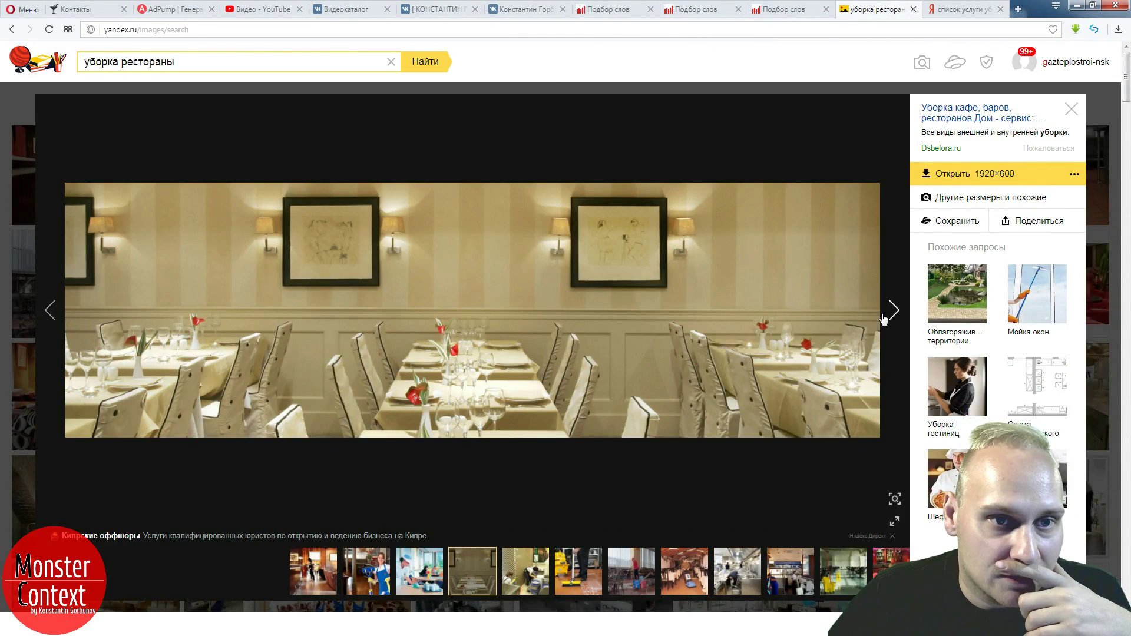
left_click(885, 318)
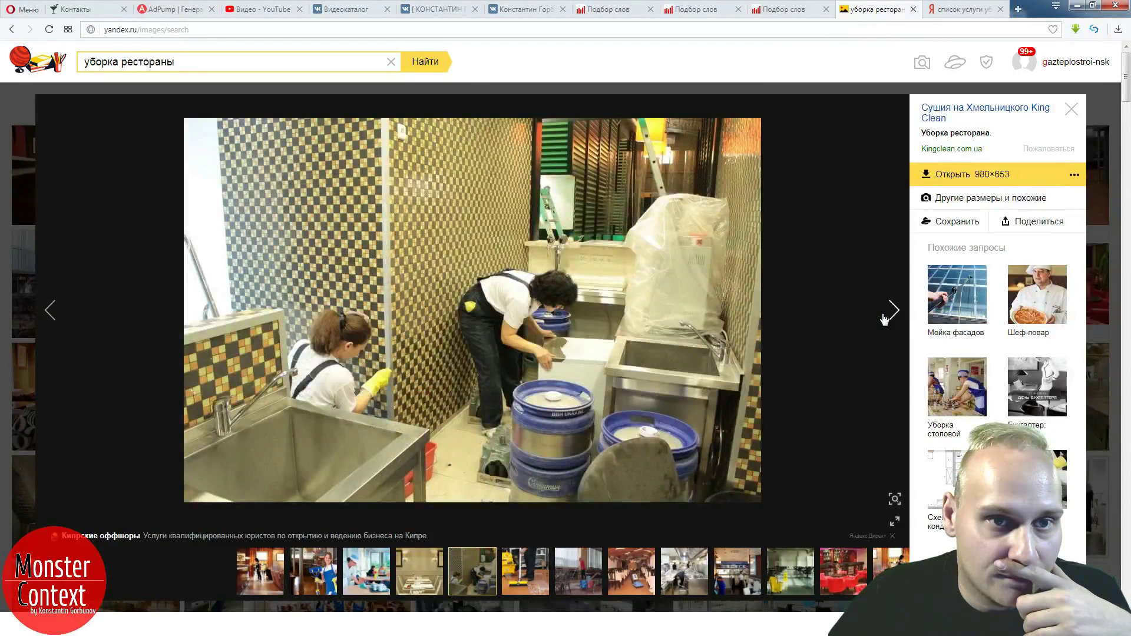
left_click(884, 319)
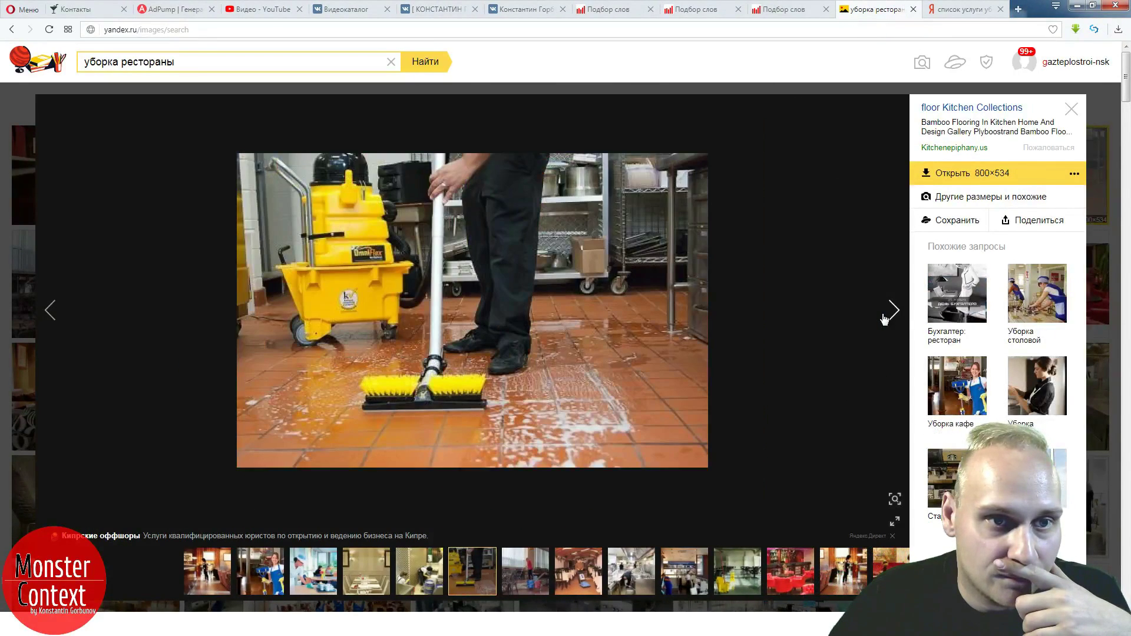
left_click(72, 333)
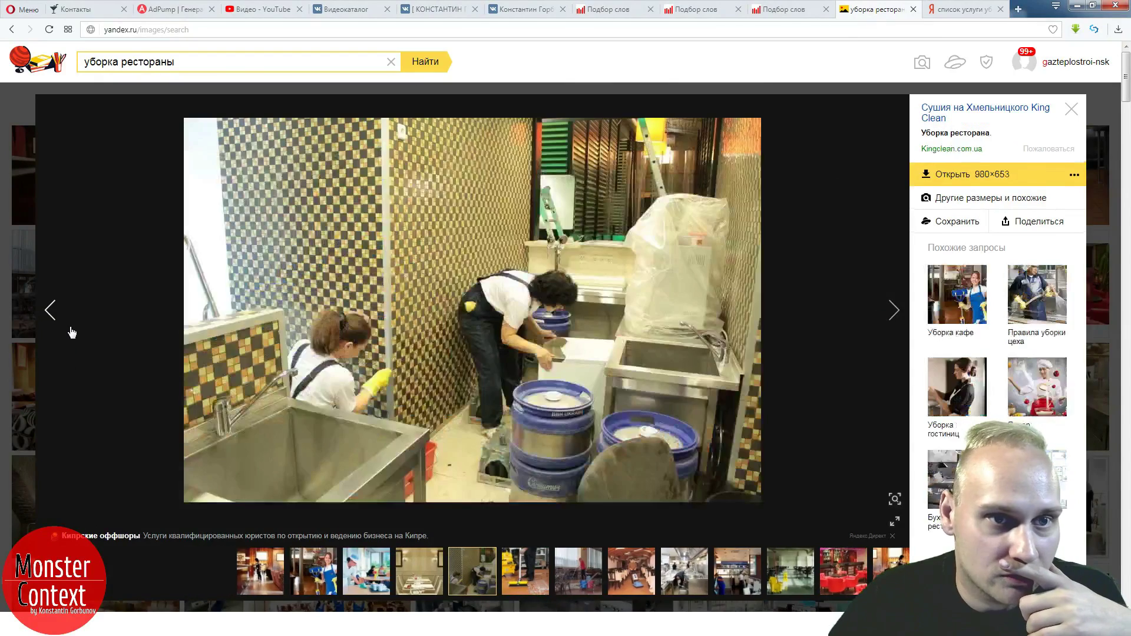
left_click(890, 314)
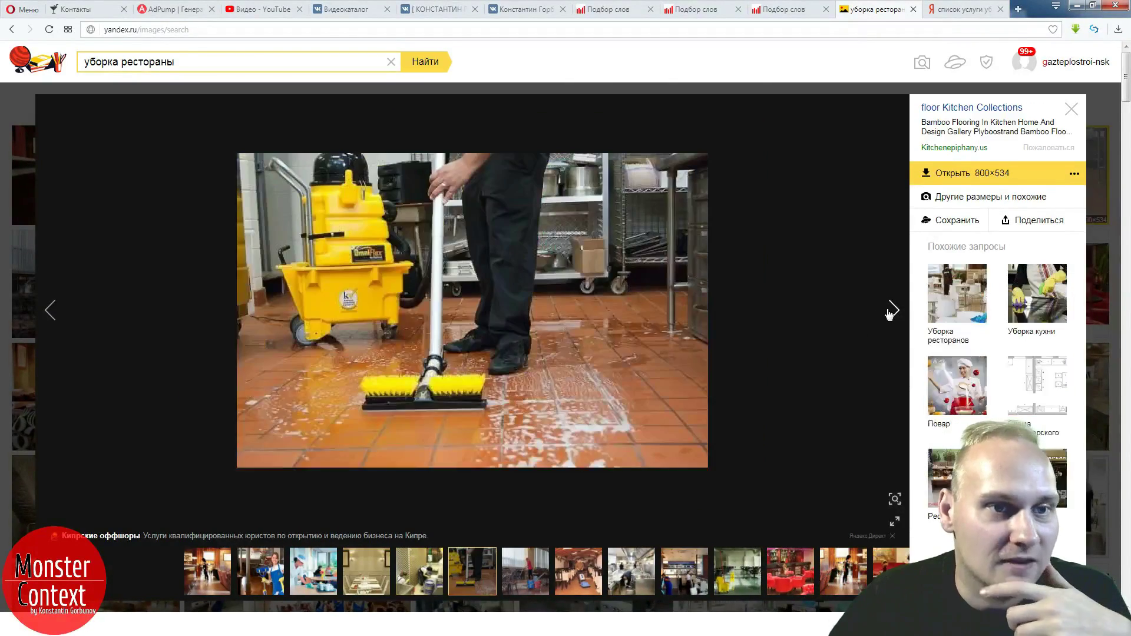
left_click(891, 314)
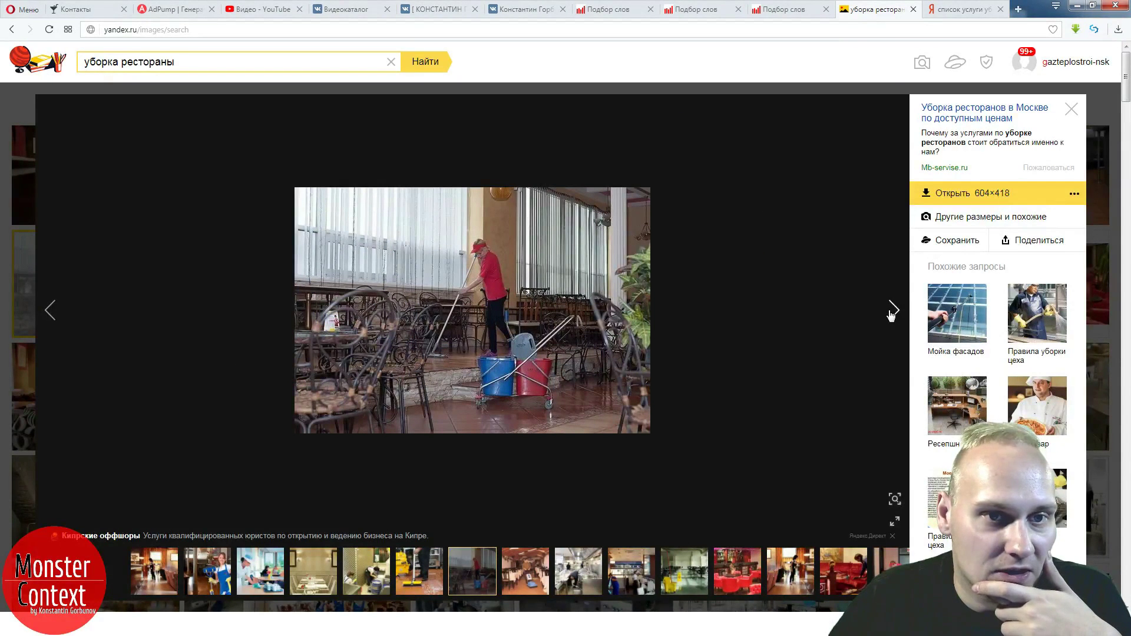
left_click(893, 316)
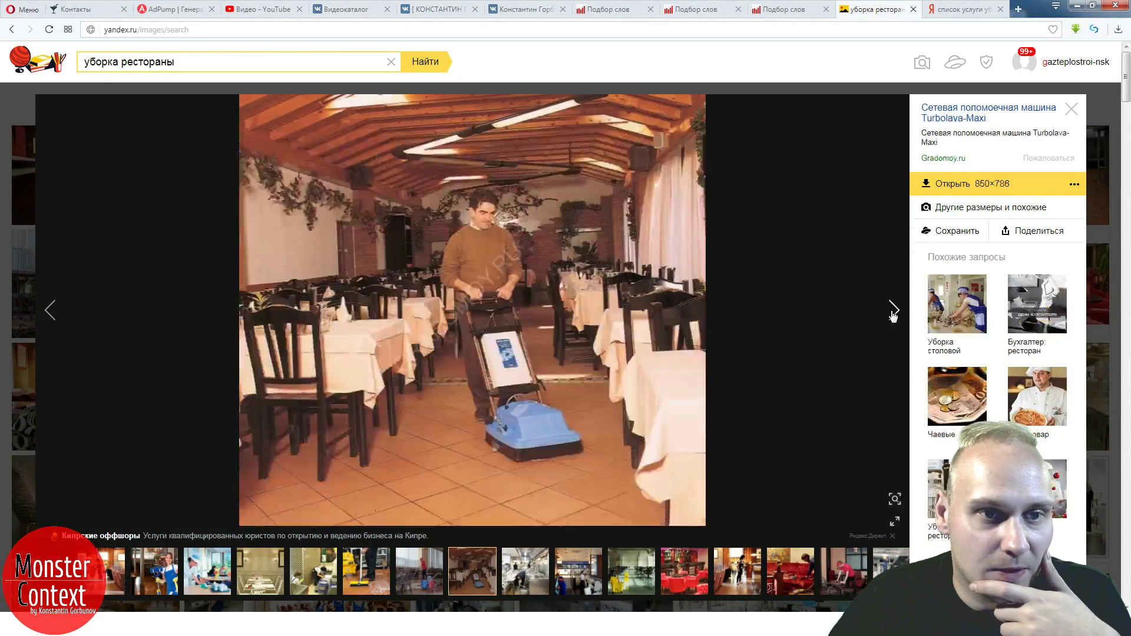
left_click(893, 315)
left_click(893, 316)
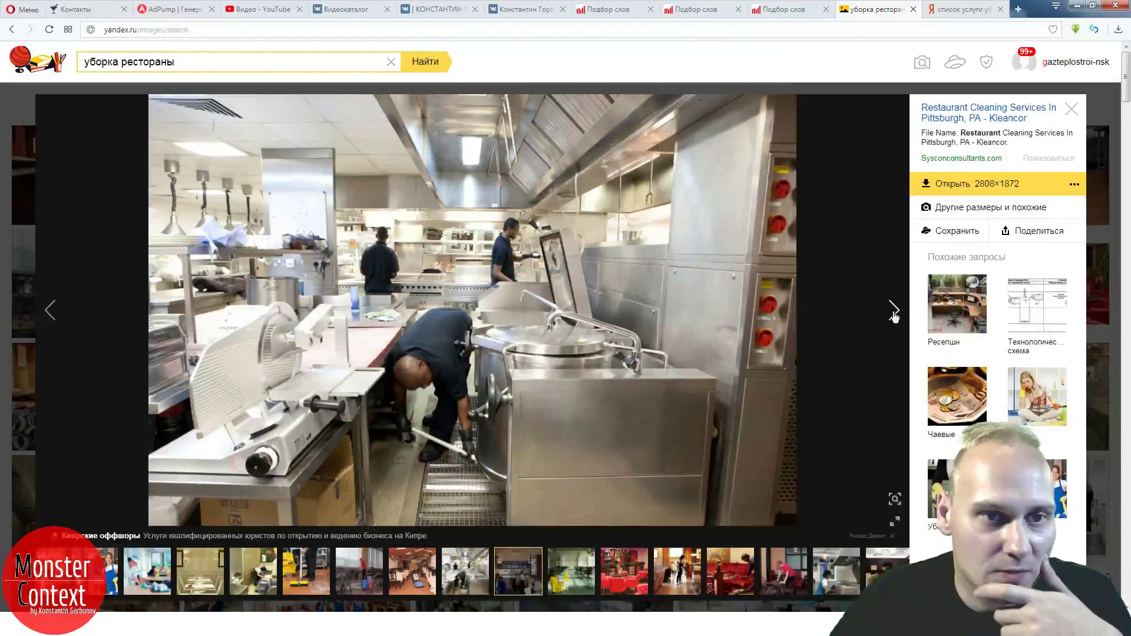
left_click(894, 313)
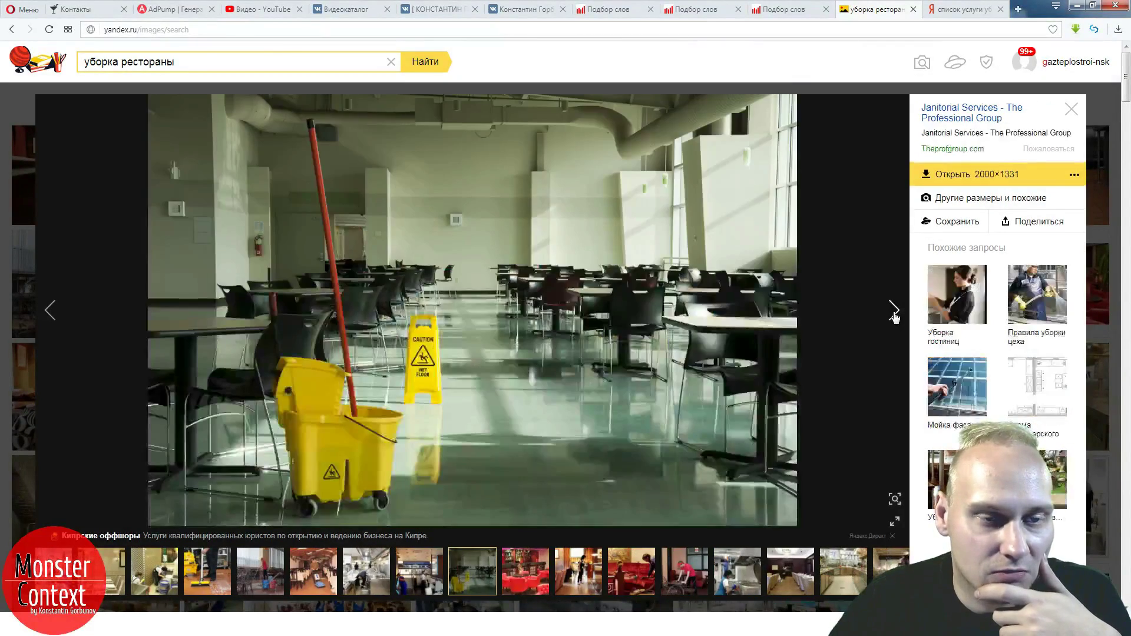
left_click(893, 312)
left_click(894, 310)
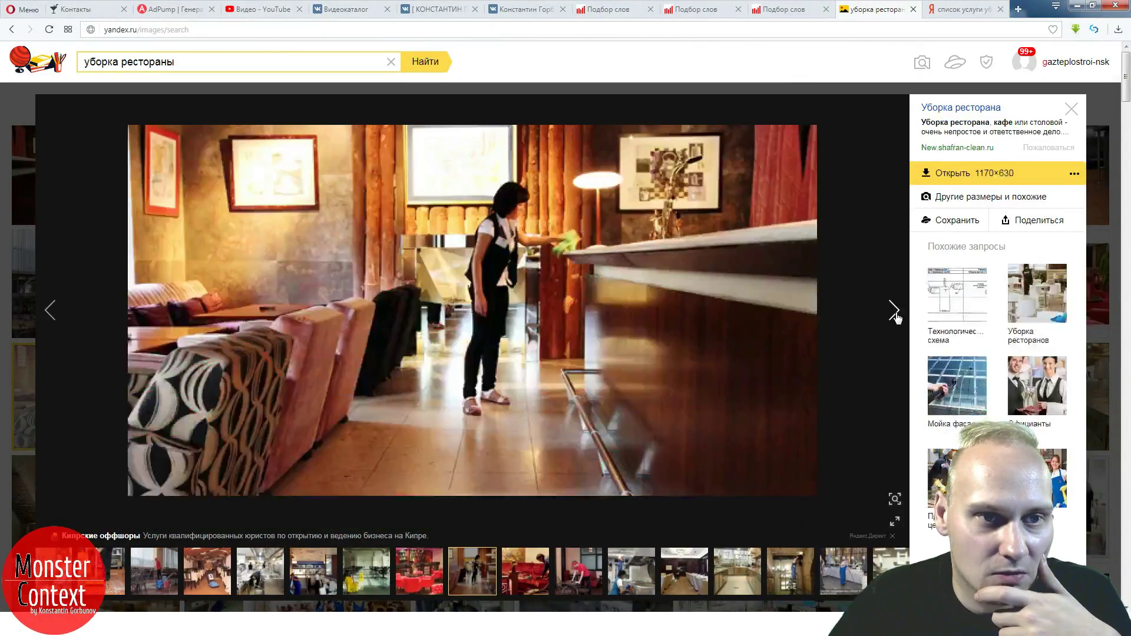
left_click(894, 312)
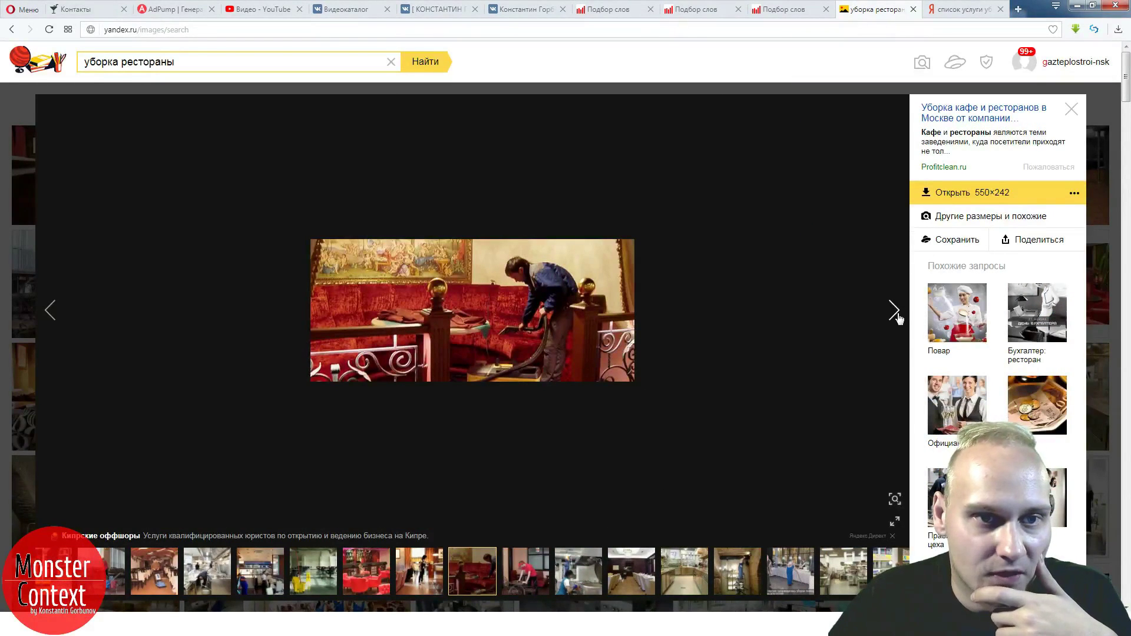
left_click(898, 317)
left_click(900, 317)
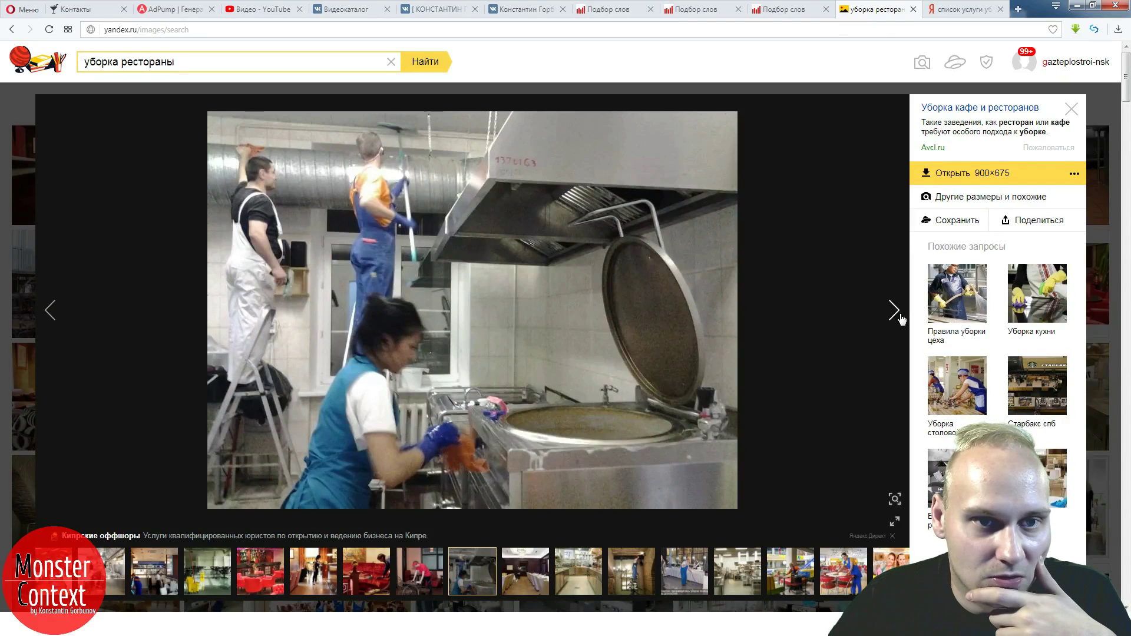
- Look through the next restaurant-cleaning images and copy "общественного питания" from a caption into AdPump's second phrase list below "столовой"
left_click(901, 318)
left_click(901, 319)
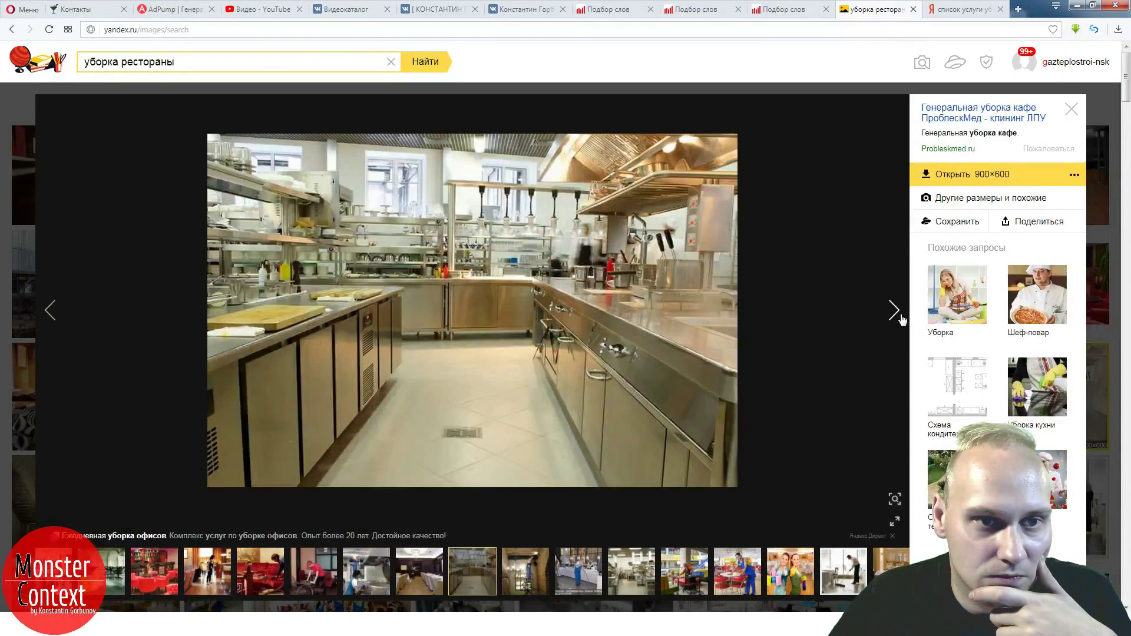
left_click(902, 319)
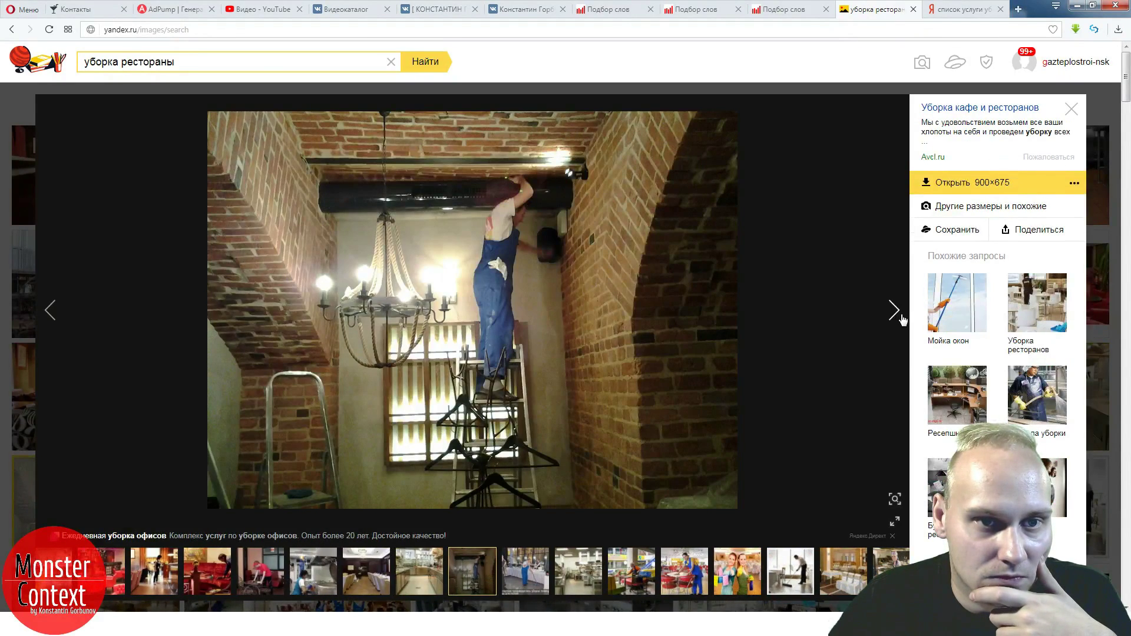
left_click(902, 319)
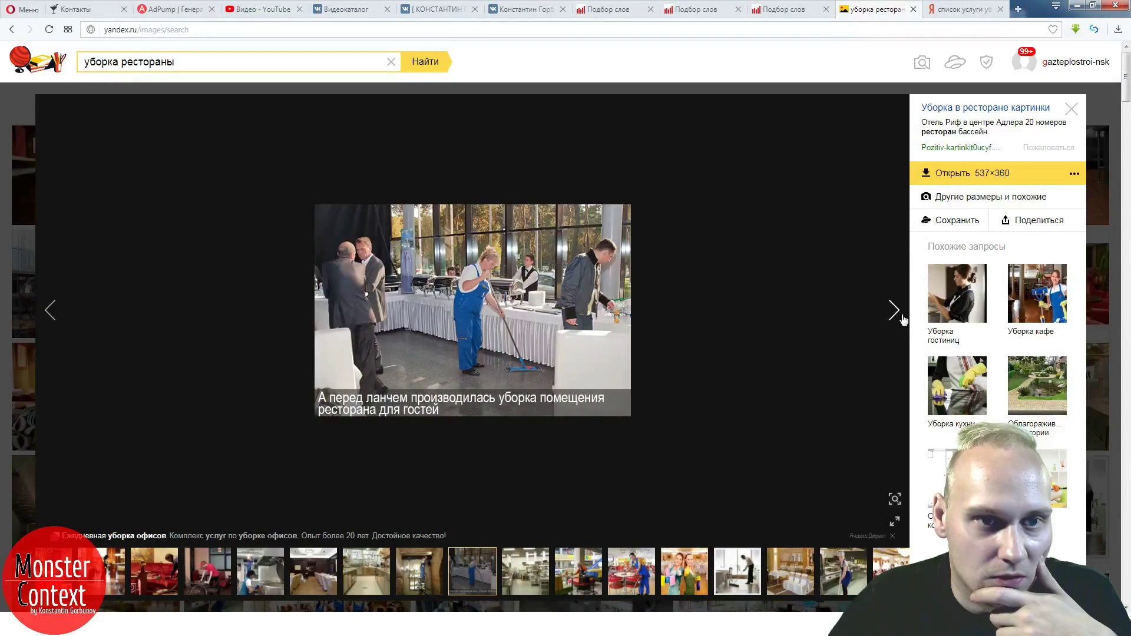
left_click(902, 319)
left_click(902, 318)
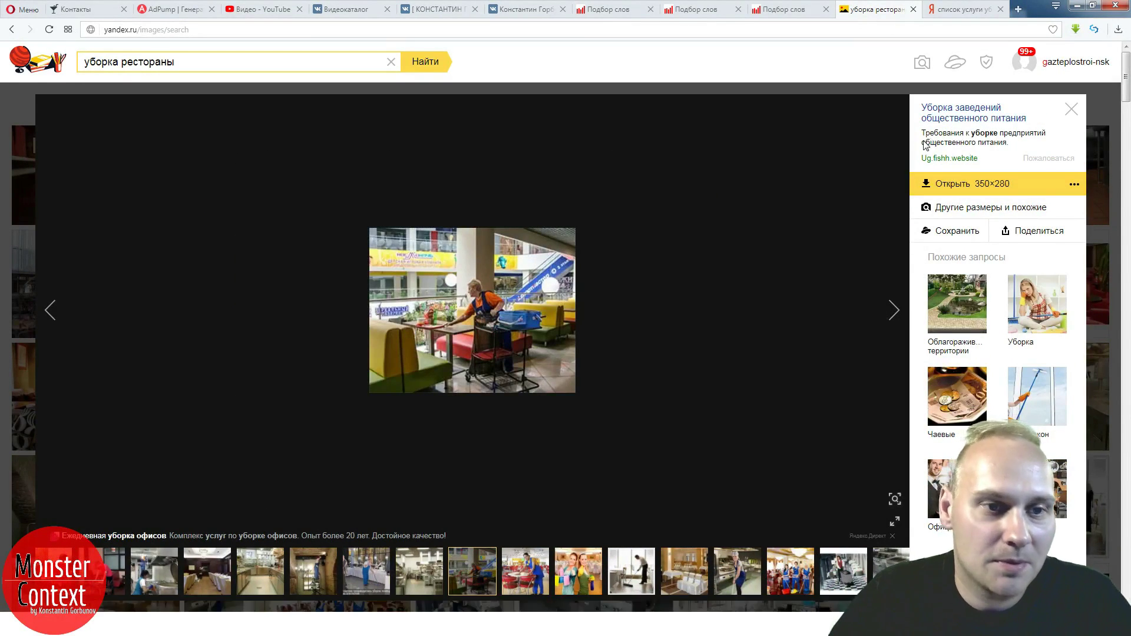
left_click_drag(924, 144, 1008, 148)
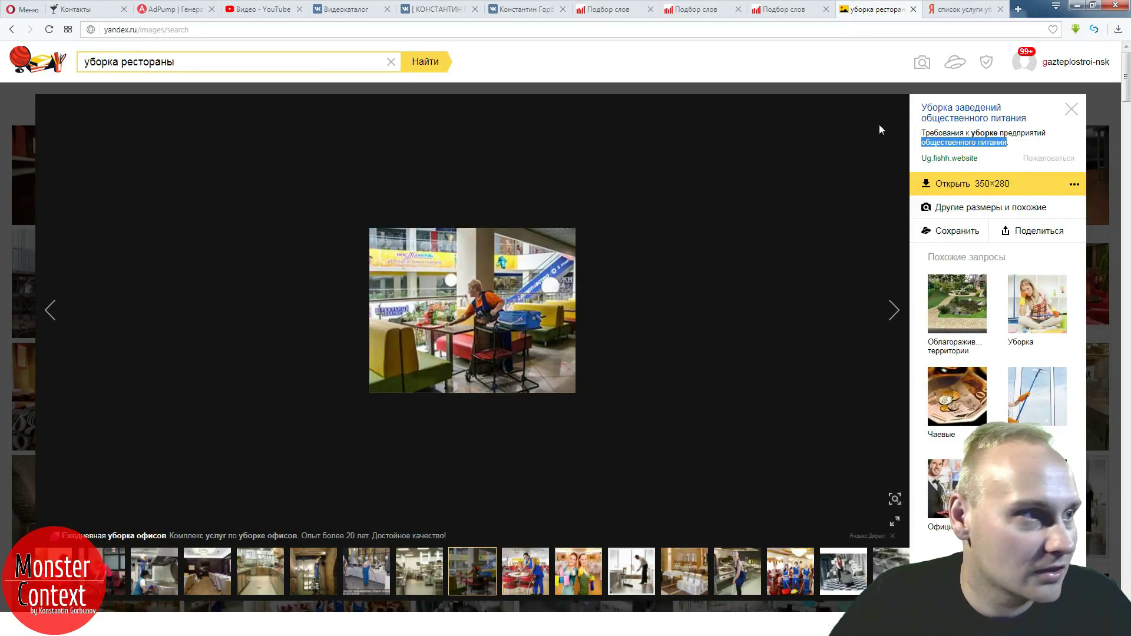
key("ctrl+c")
left_click(170, 9)
key("ctrl+v")
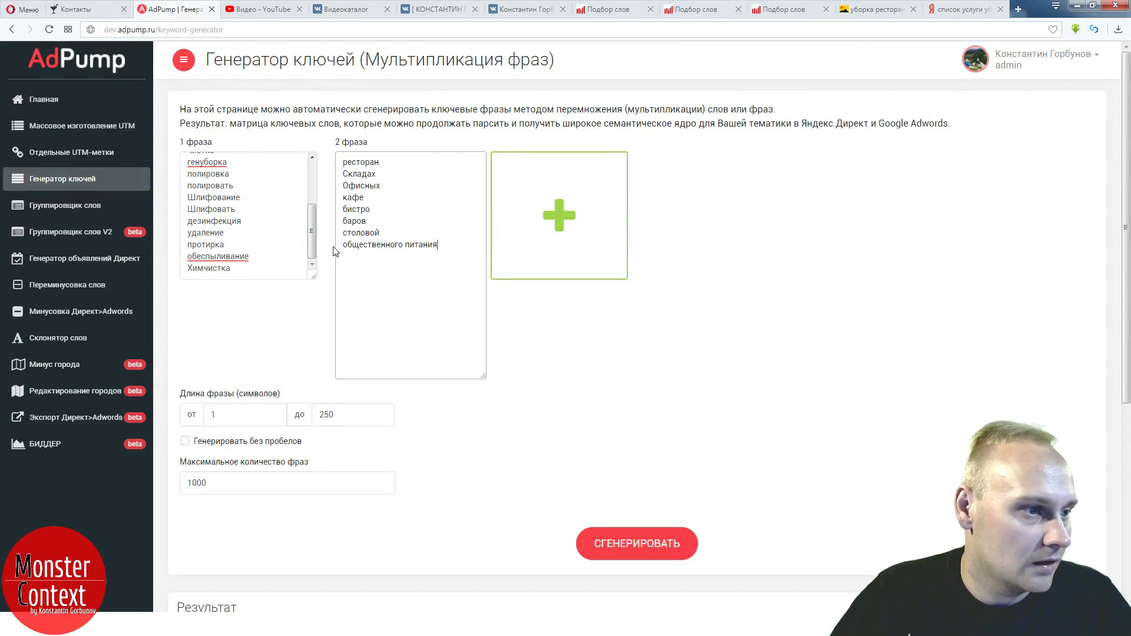
- Split the pasted phrase into separate lines "общественного" and "питания" without the leading space, and add "общепит" below them
left_click_drag(403, 244, 437, 245)
key("BackSpace")
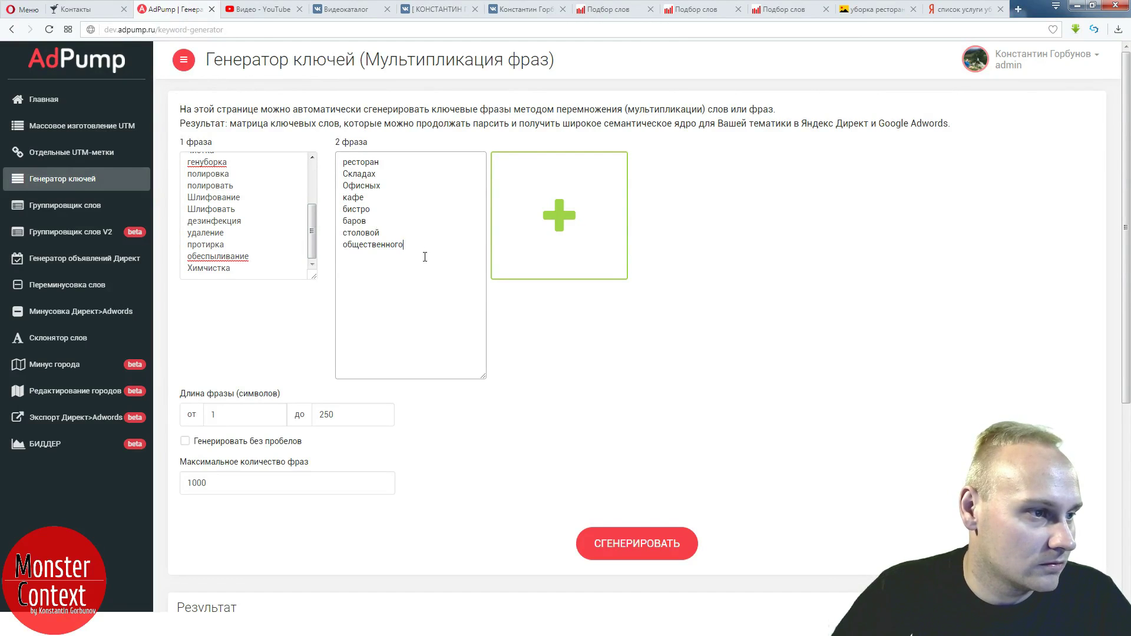
key("Return")
key("ctrl+v")
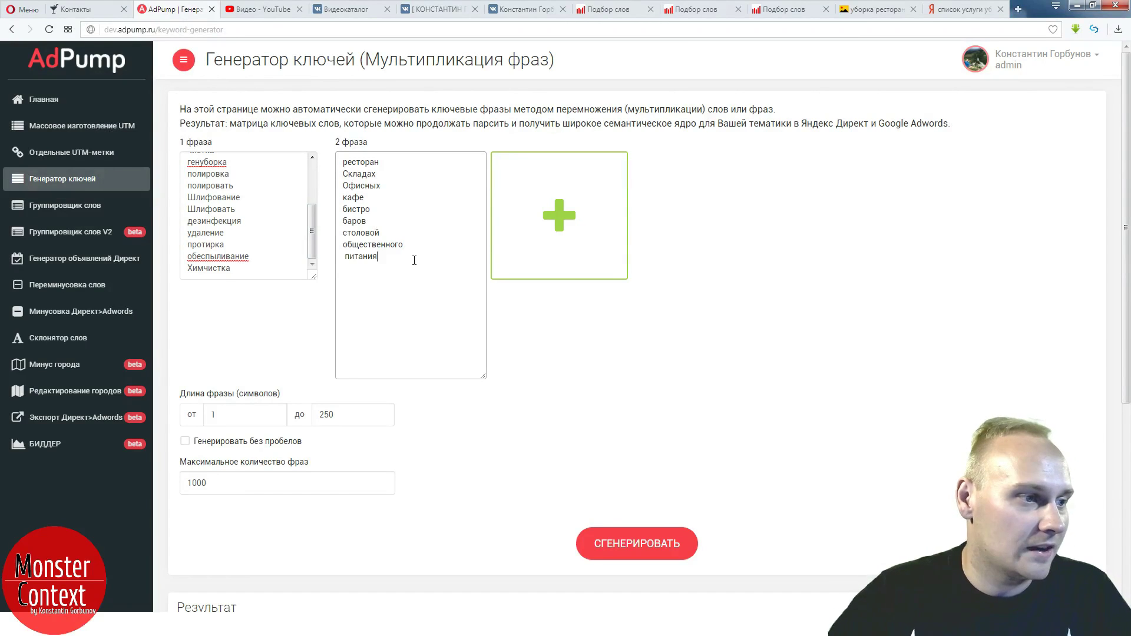
key("Delete")
key("End")
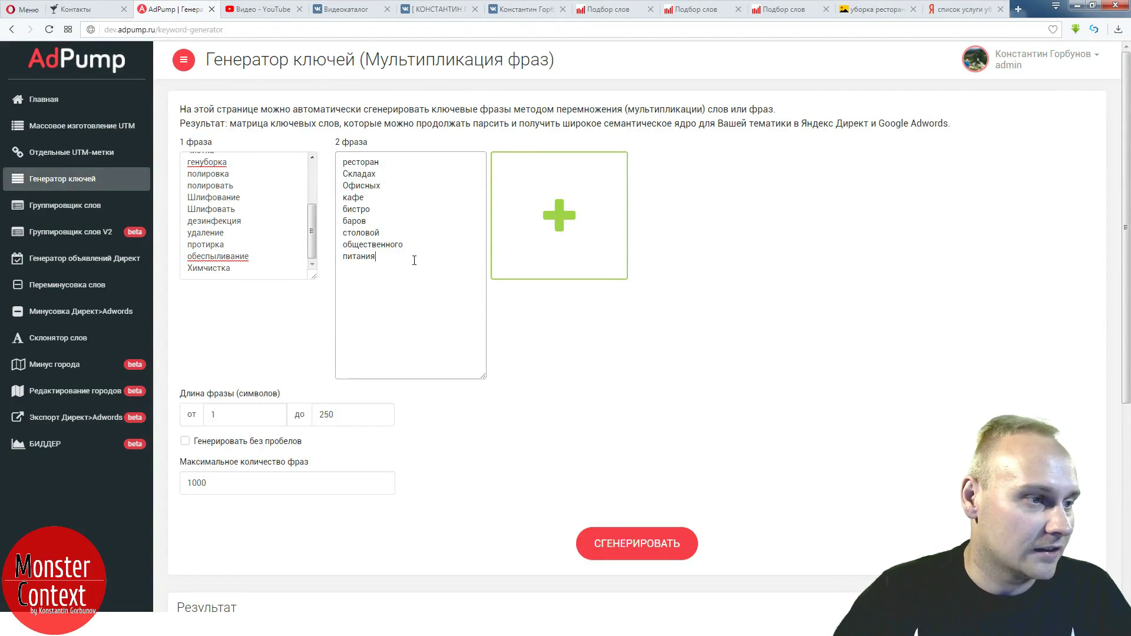
type("общепит")
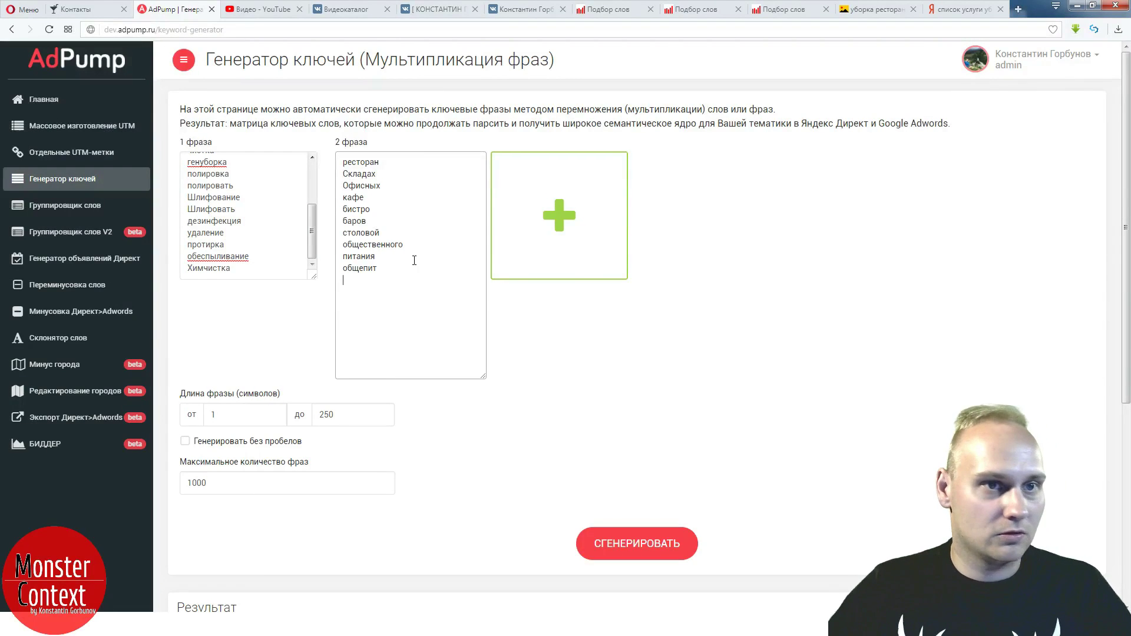
- Check further Yandex restaurant-cleaning images and add "мероприятий" from the holiday-cleaning caption below "общепит" in AdPump's second phrase list
left_click(869, 11)
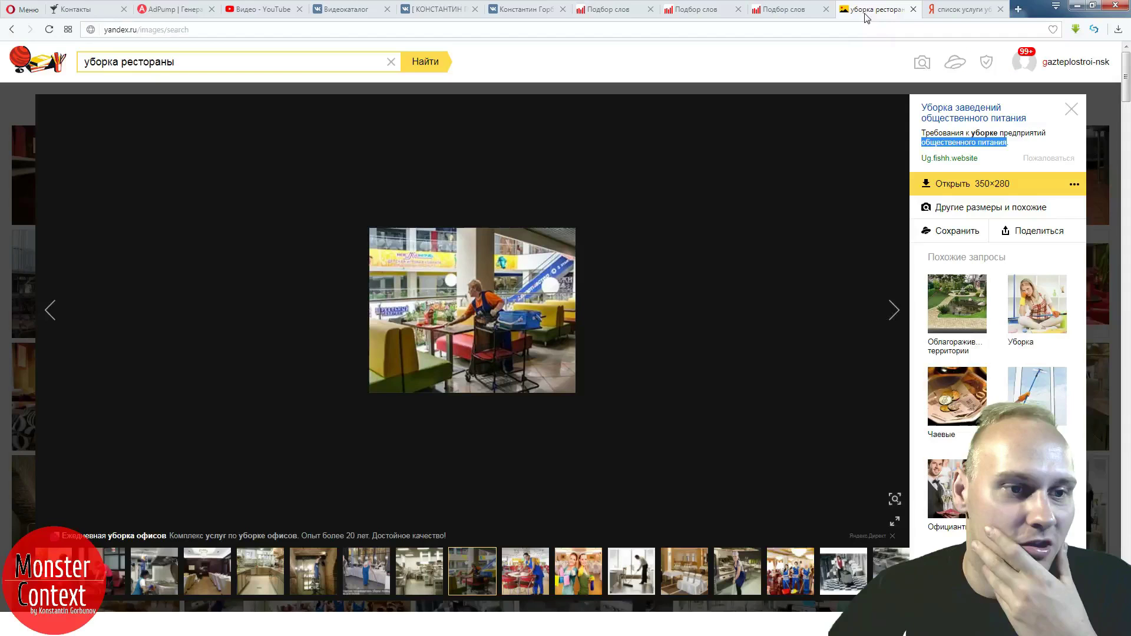
left_click(894, 310)
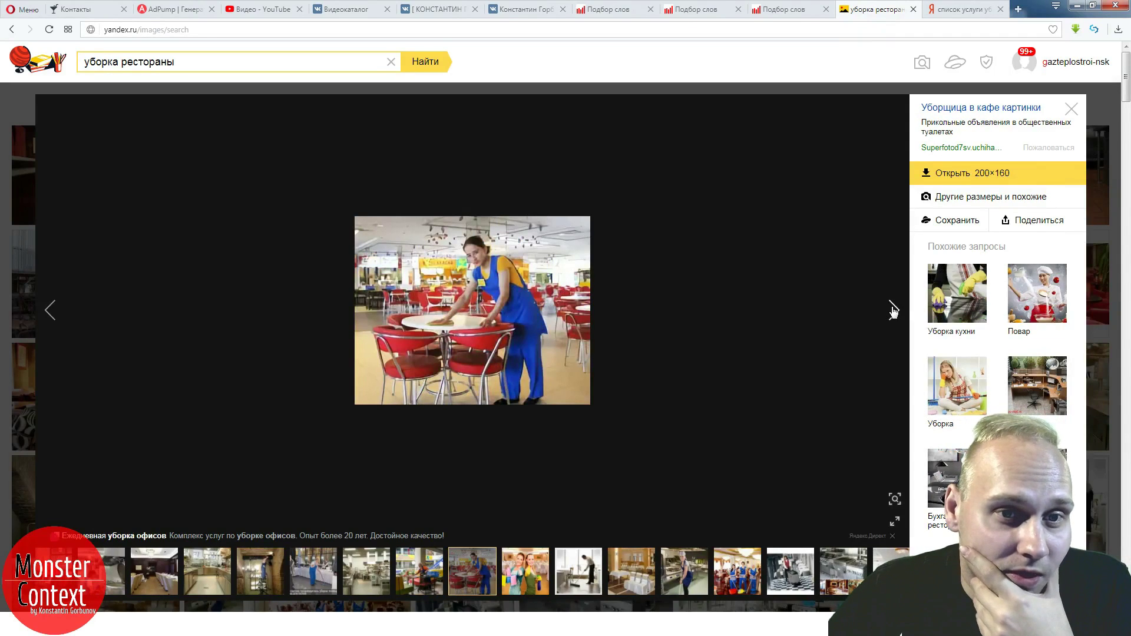
left_click(894, 311)
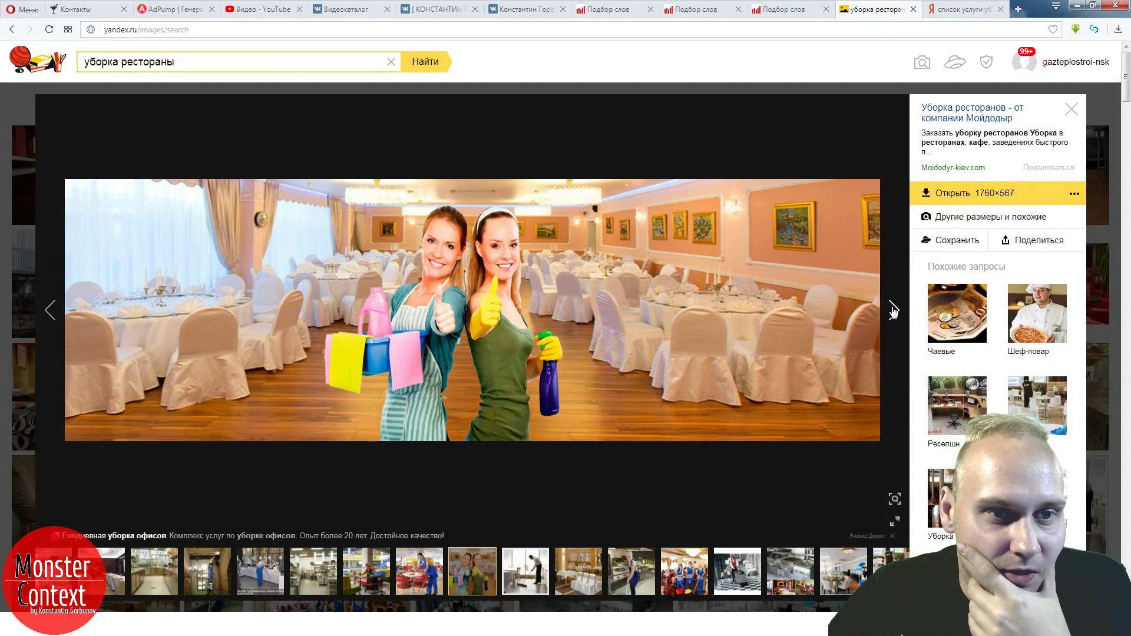
left_click(894, 310)
left_click(894, 310)
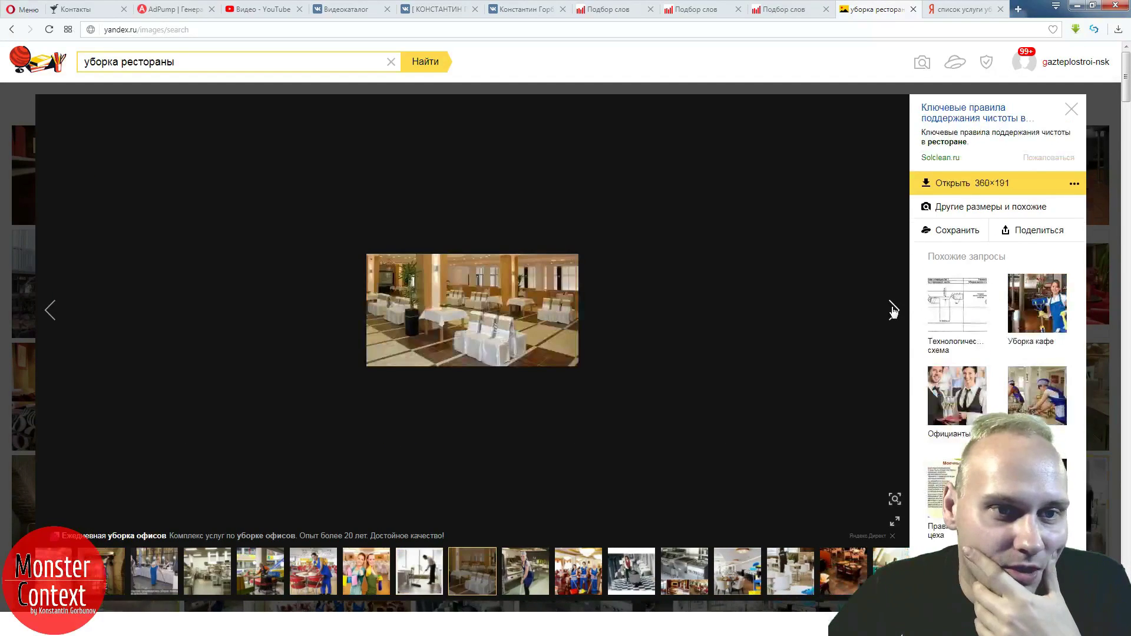
left_click(893, 310)
left_click(894, 311)
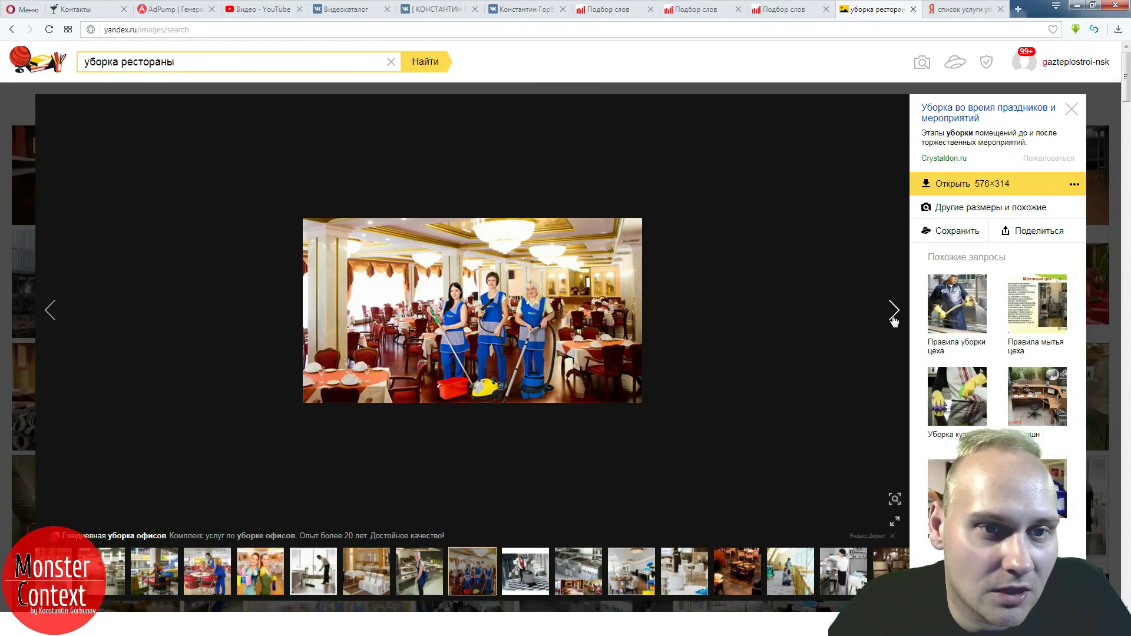
left_click_drag(979, 144, 1023, 152)
double_click(1001, 143)
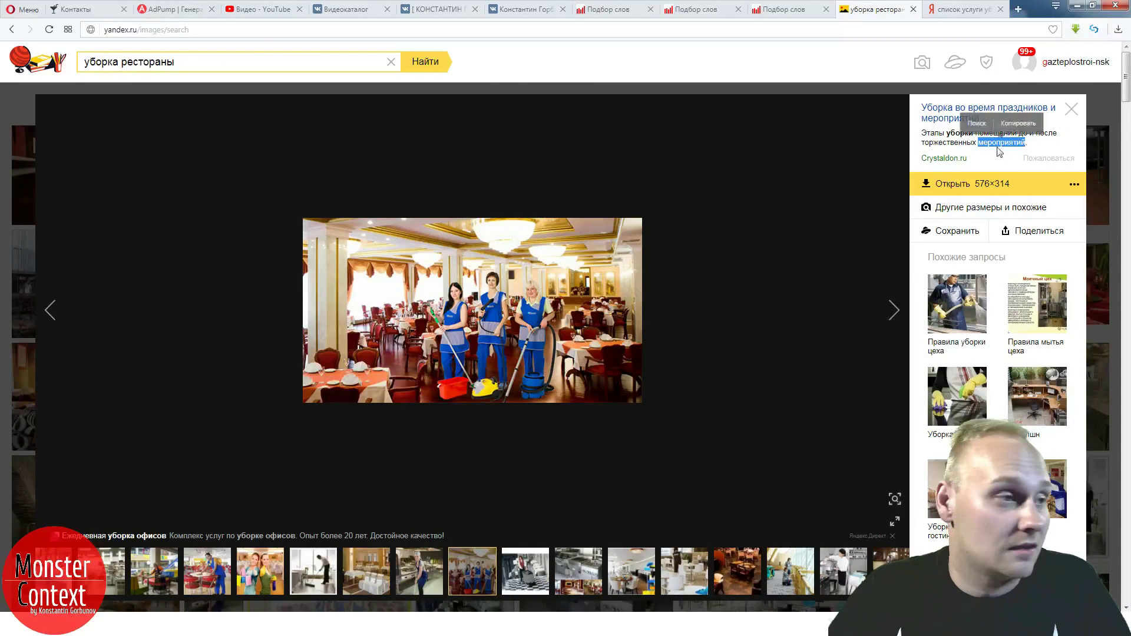
left_click(170, 9)
key("ctrl+v")
key("Return")
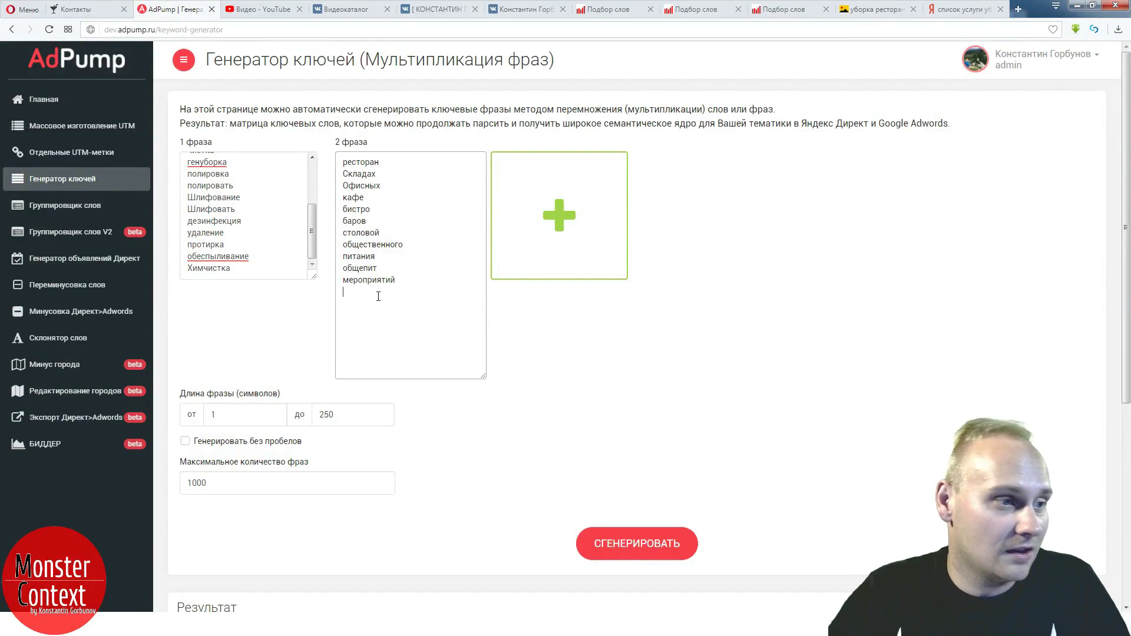
- Return to the Yandex image viewer and examine the captions after the holiday-cleaning image for further types of premises
left_click(860, 18)
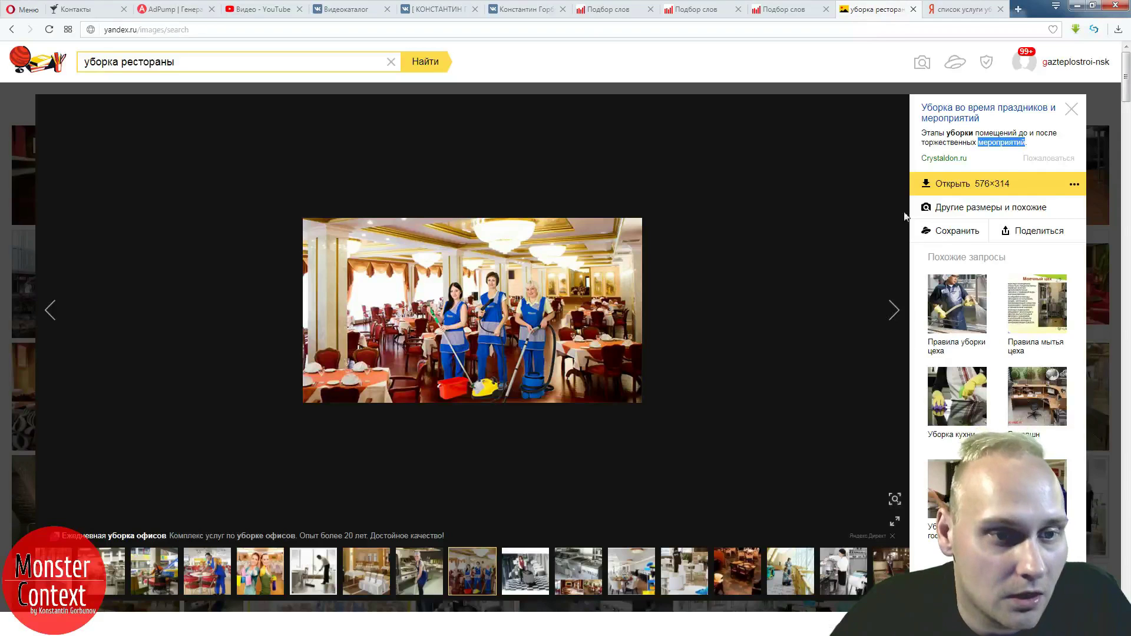
left_click(894, 315)
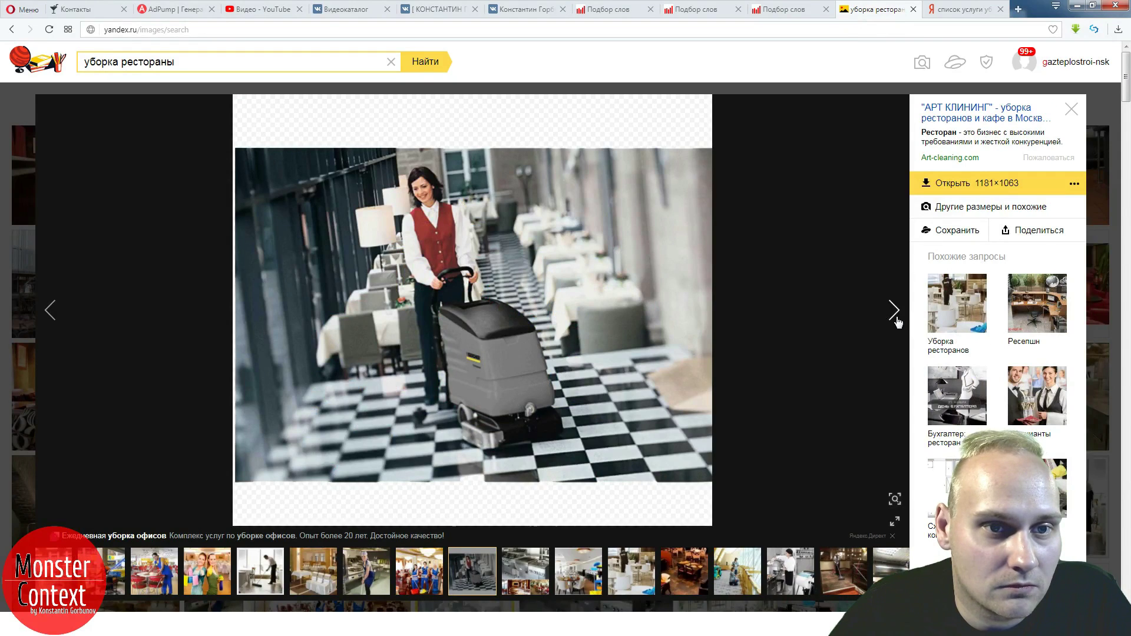
left_click(895, 316)
left_click(895, 315)
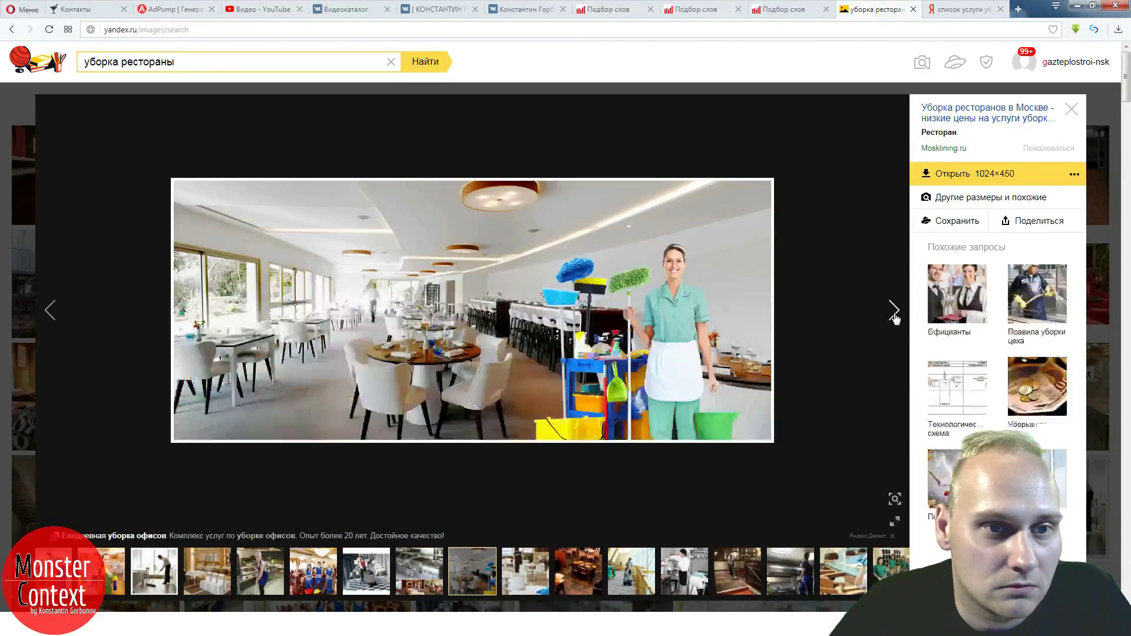
left_click(894, 315)
left_click(894, 315)
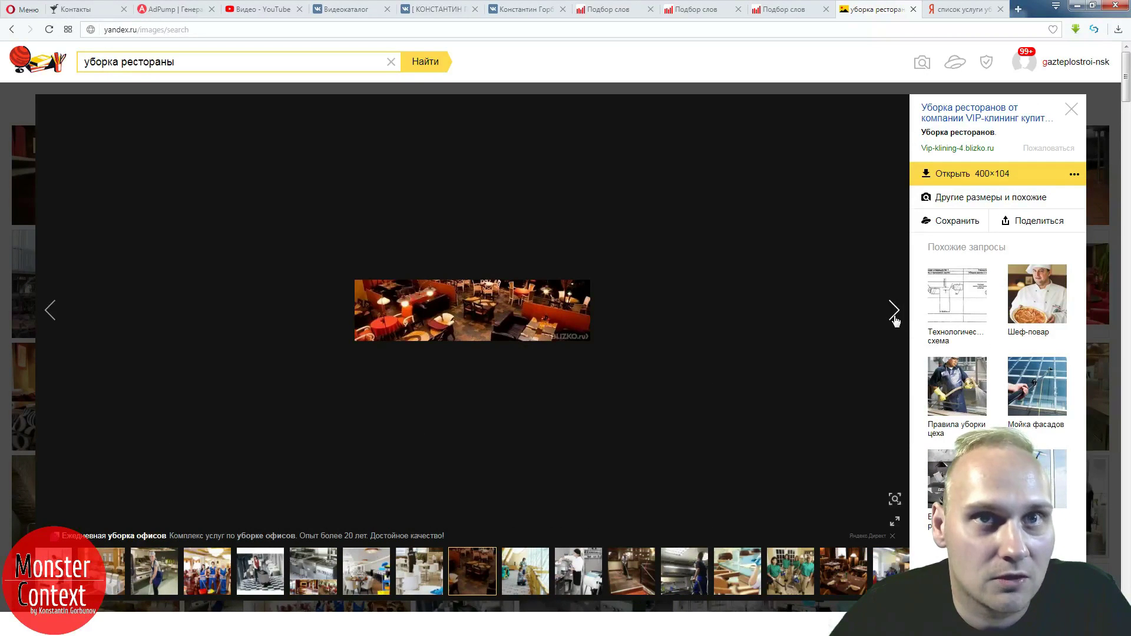
left_click(894, 315)
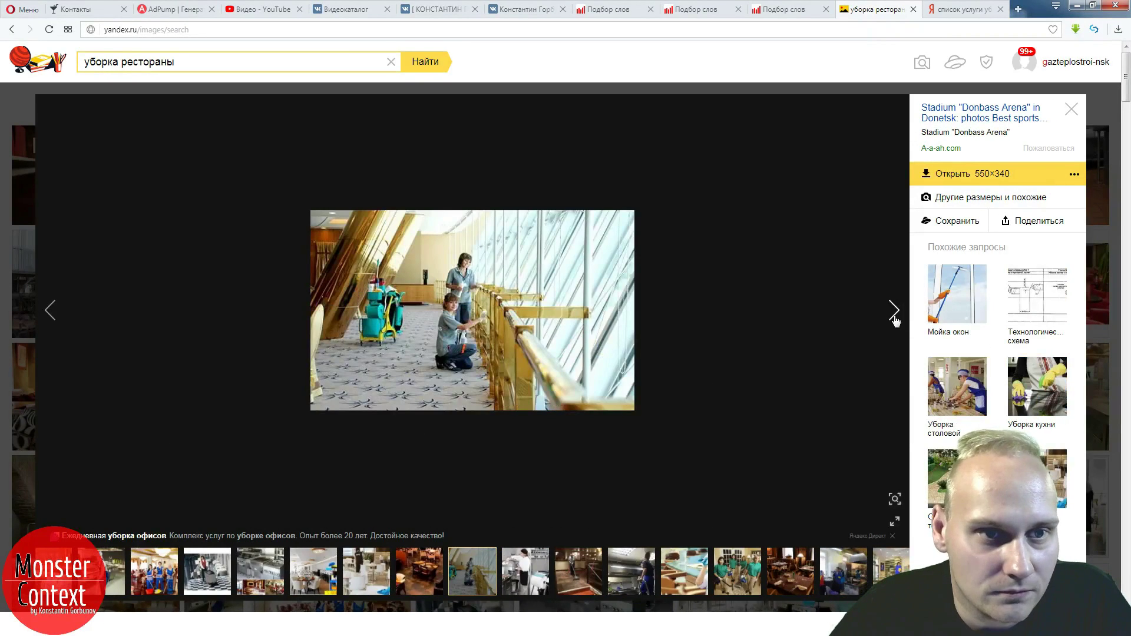
left_click(895, 315)
left_click(894, 316)
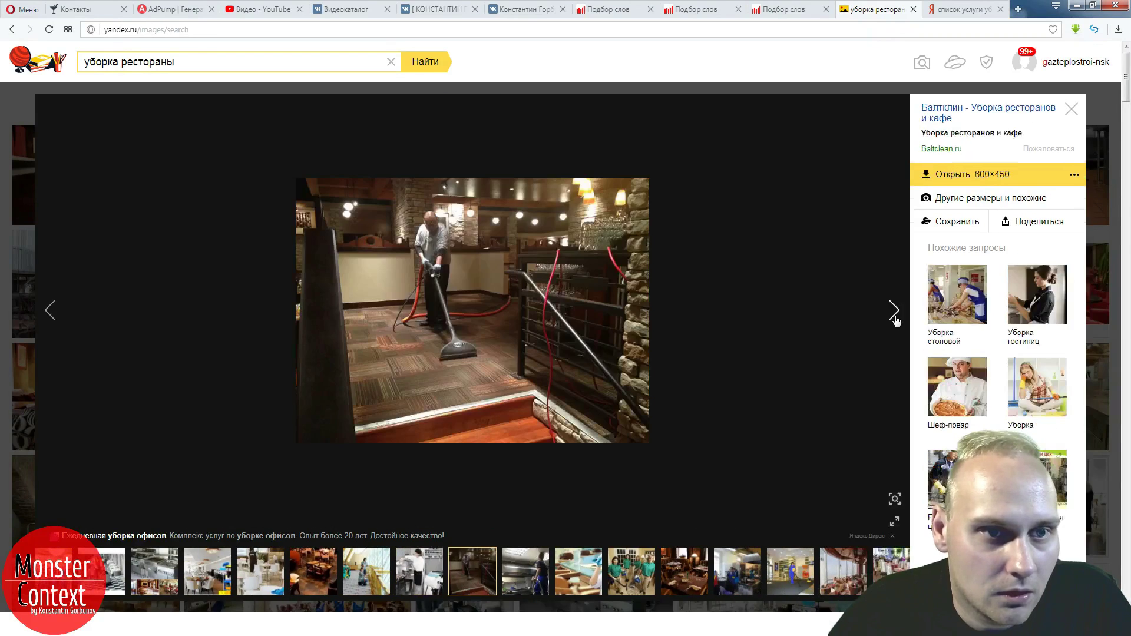
left_click(894, 316)
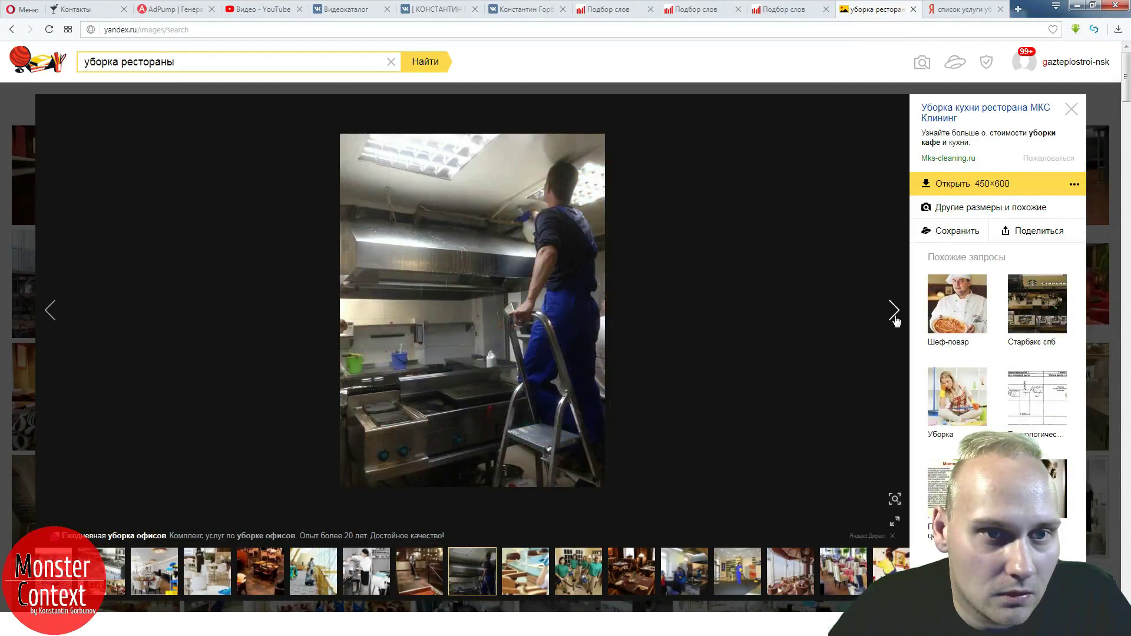
left_click(894, 313)
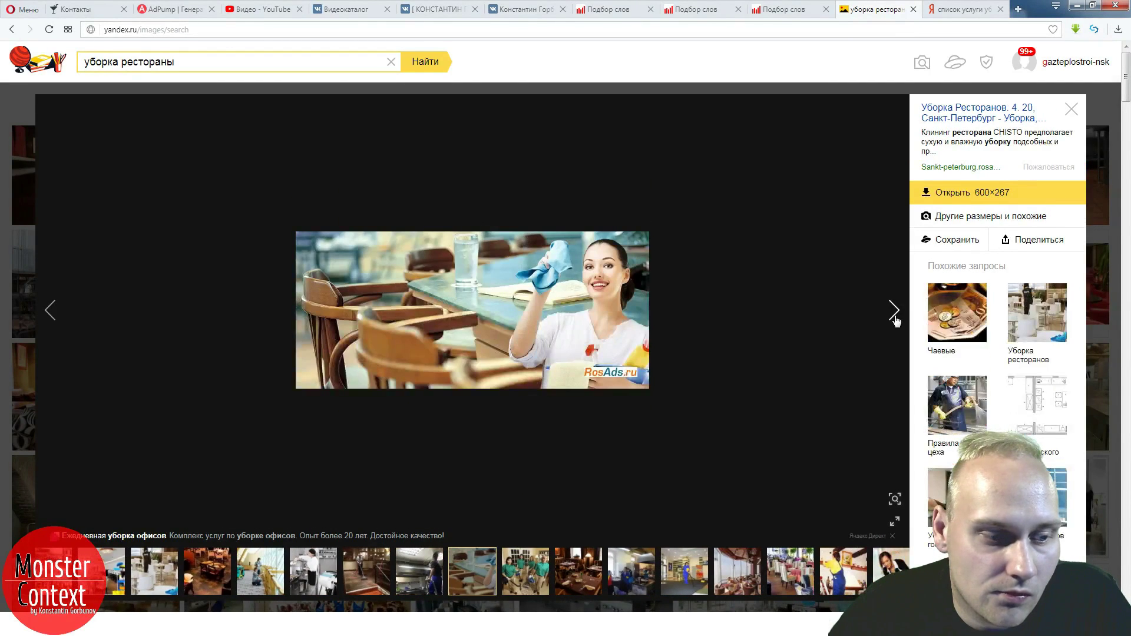
left_click(895, 312)
left_click(894, 313)
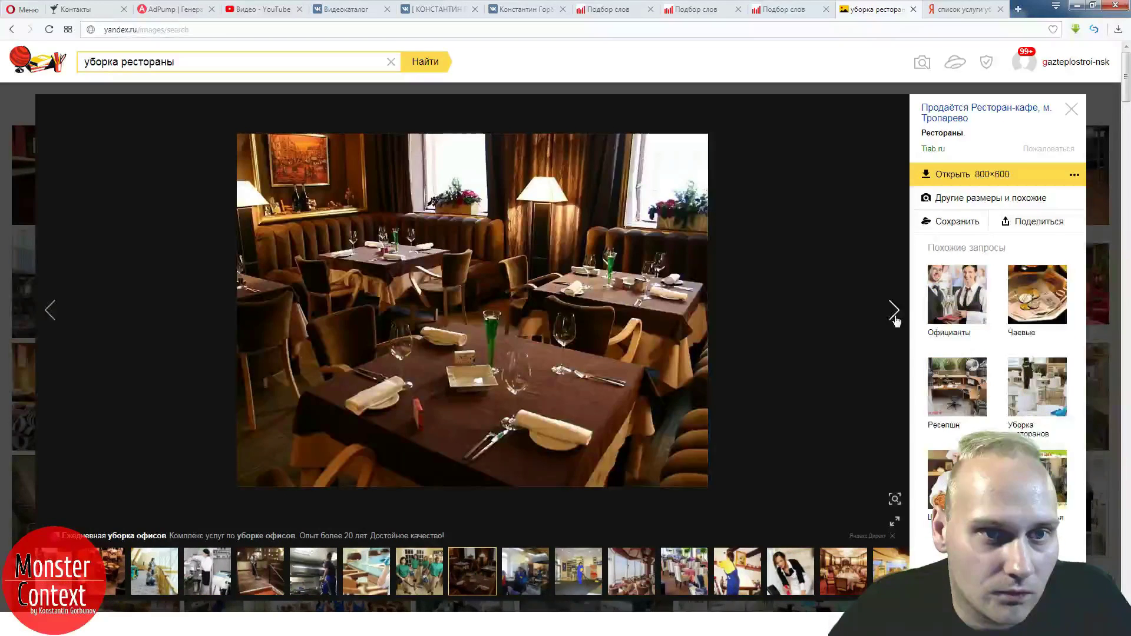
left_click(894, 317)
left_click(895, 317)
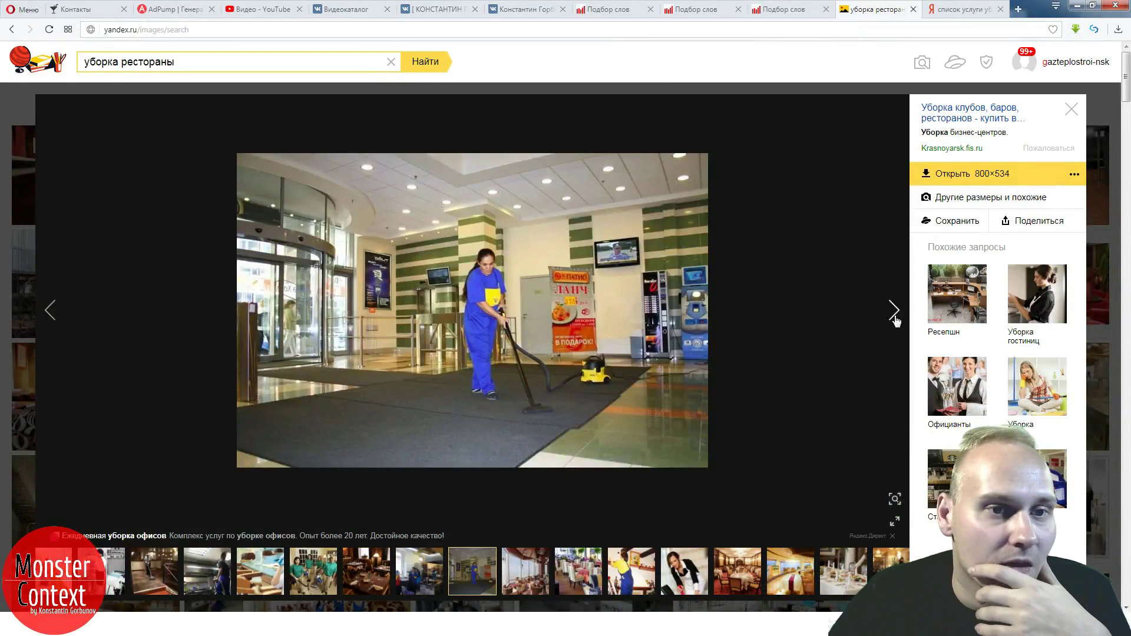
left_click(895, 312)
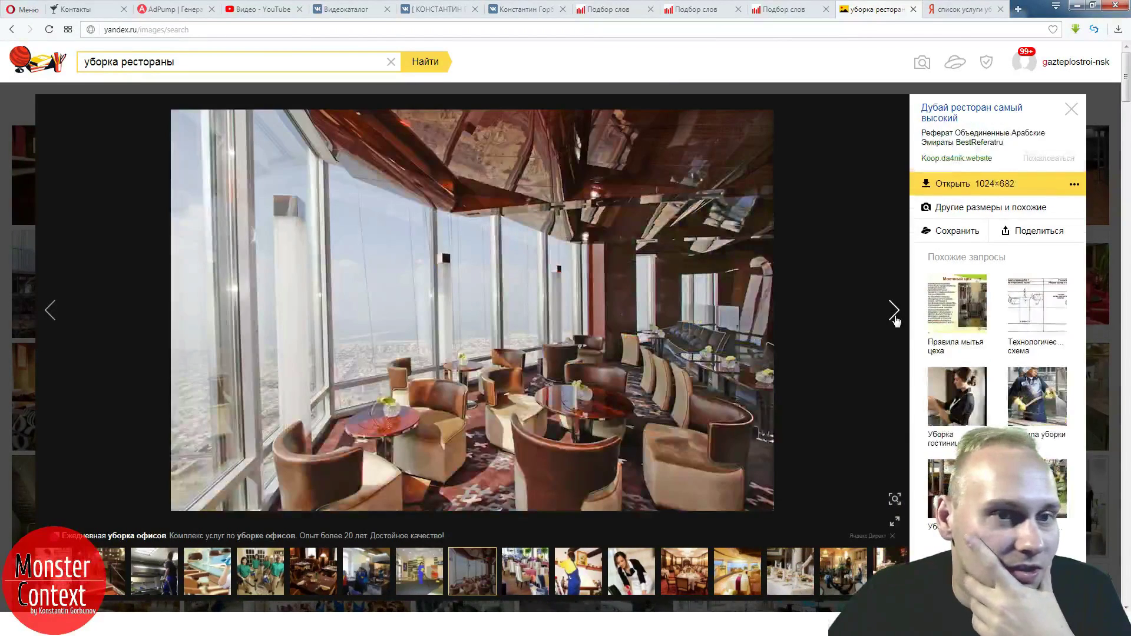
- Copy "бизнес-центров" from the previous image's caption into AdPump's second phrase list below "мероприятий", replacing its hyphen with a space
left_click(50, 310)
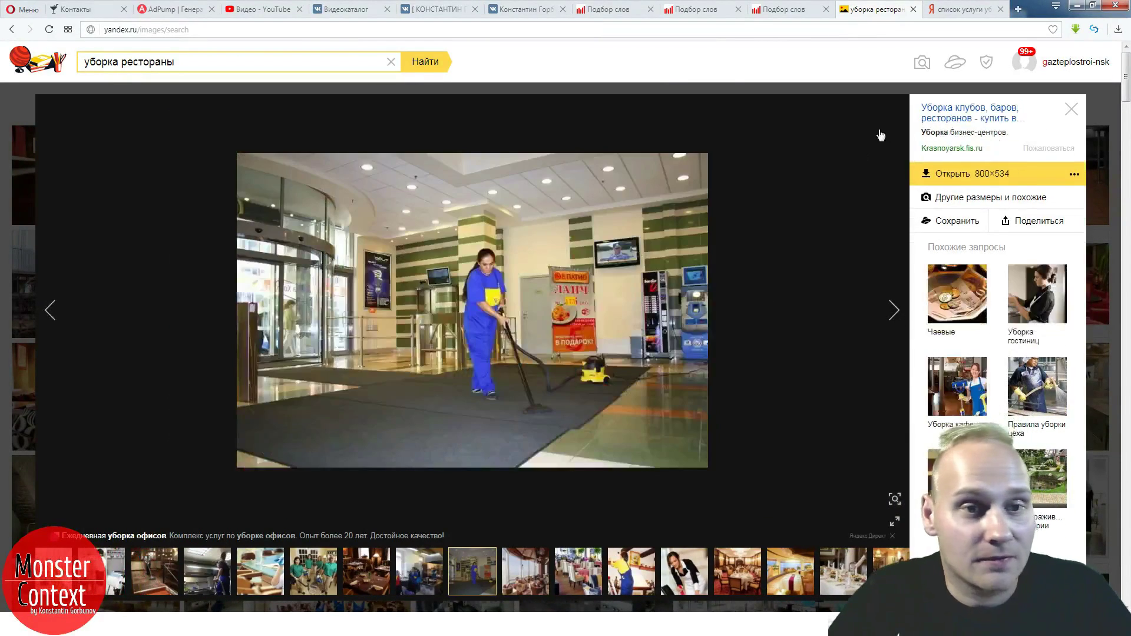
left_click_drag(951, 133, 1007, 140)
key("ctrl+c")
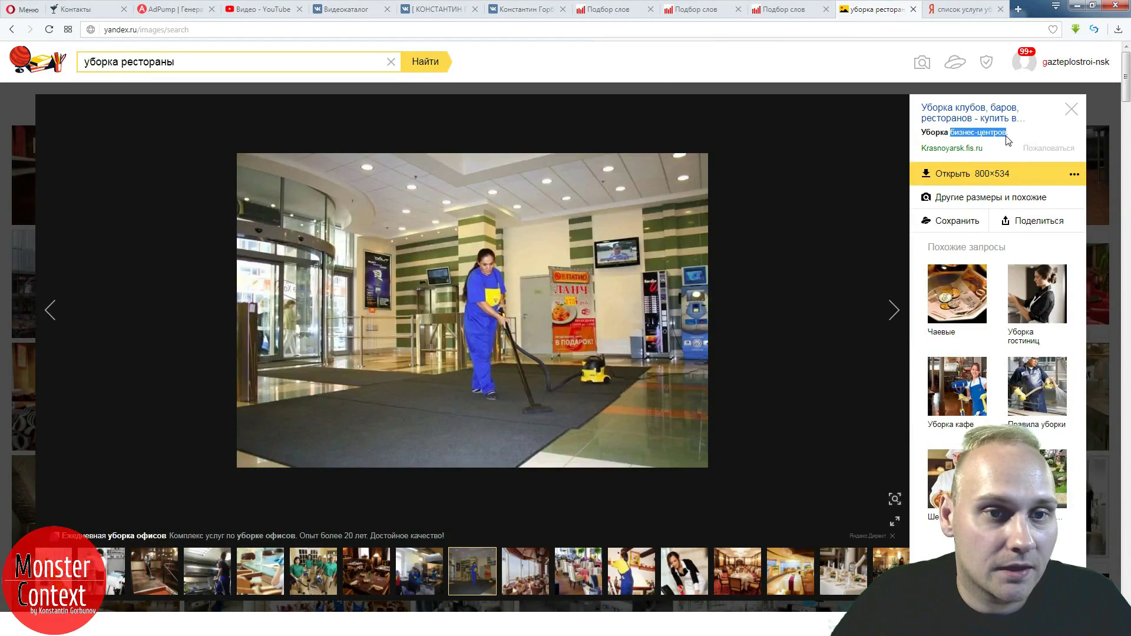
left_click(177, 9)
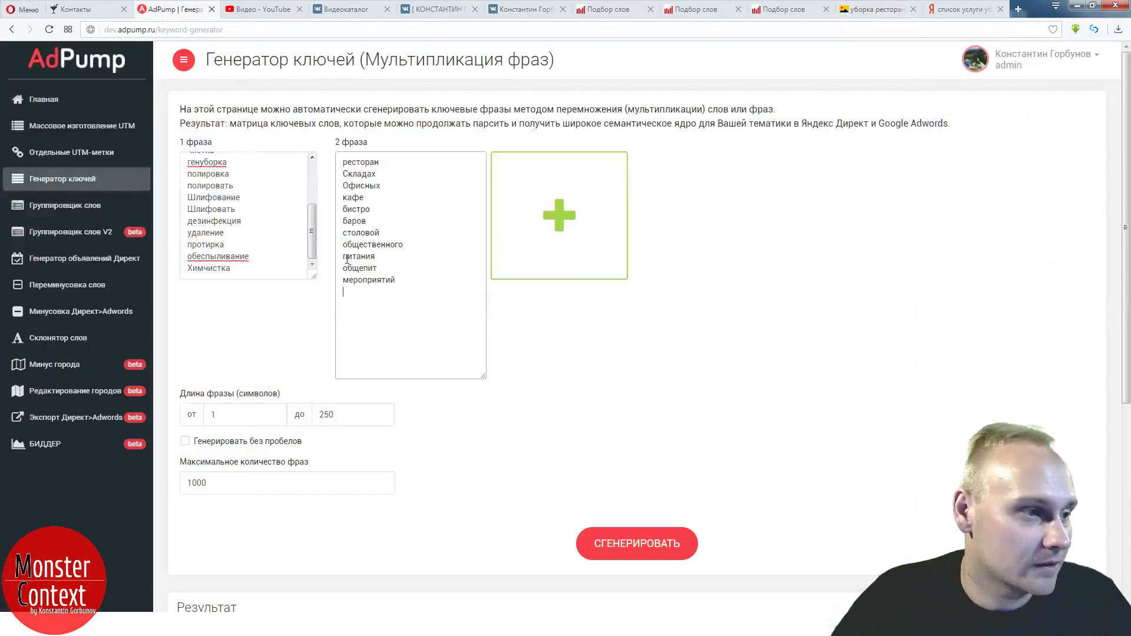
left_click(392, 289)
key("Return")
key("ctrl+v")
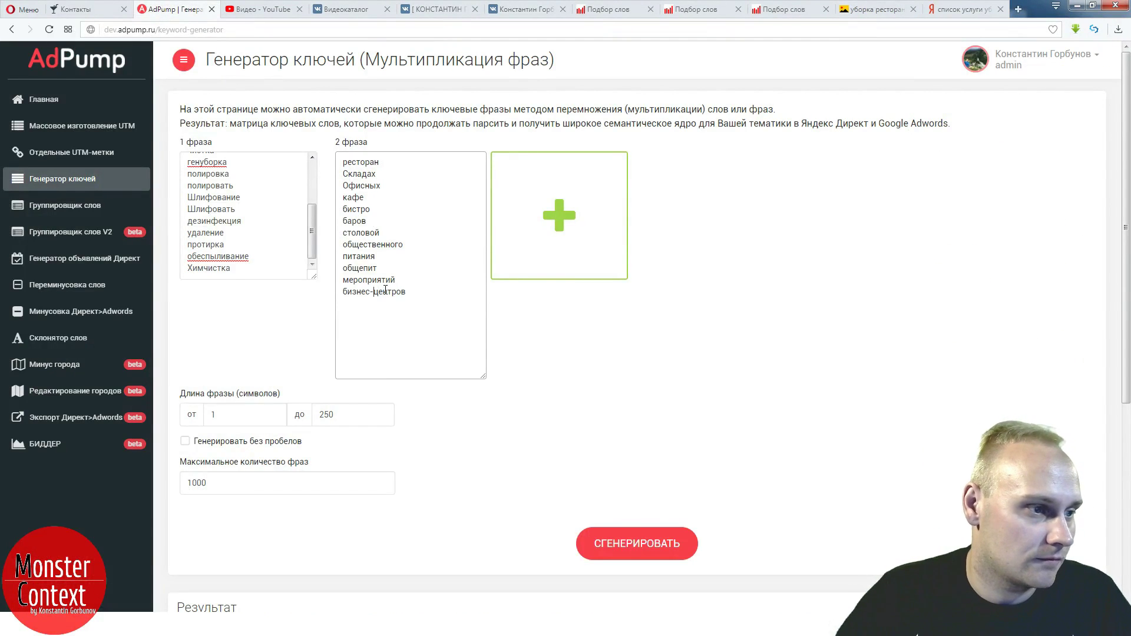
key("BackSpace")
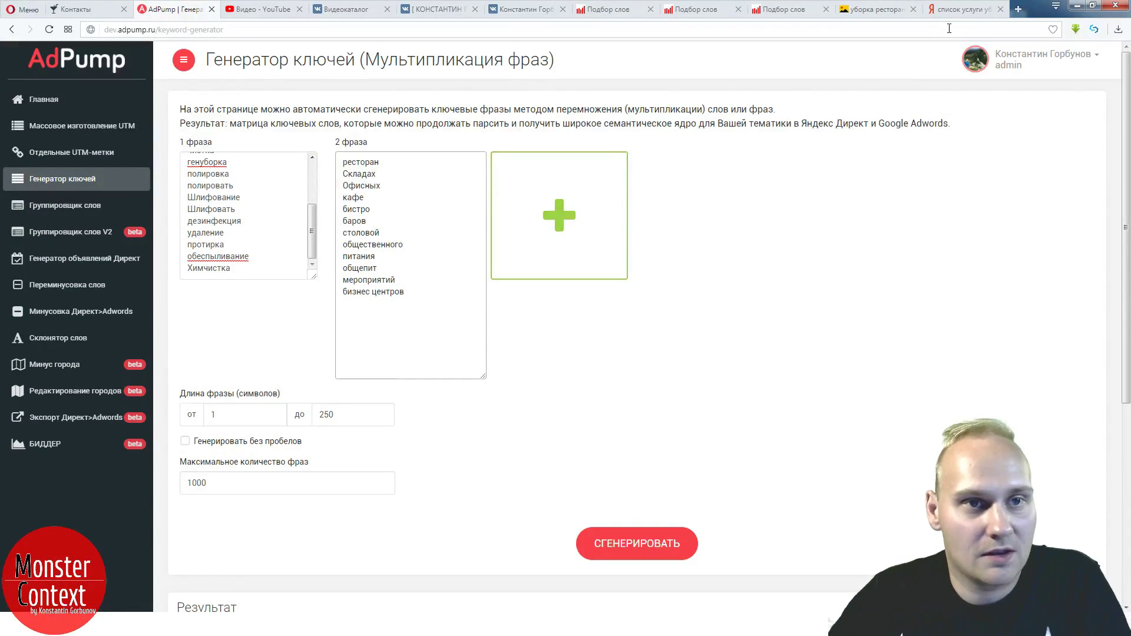
- Return to the Yandex image viewer and examine the caption of the image after the business-centre one
left_click(943, 12)
left_click(897, 12)
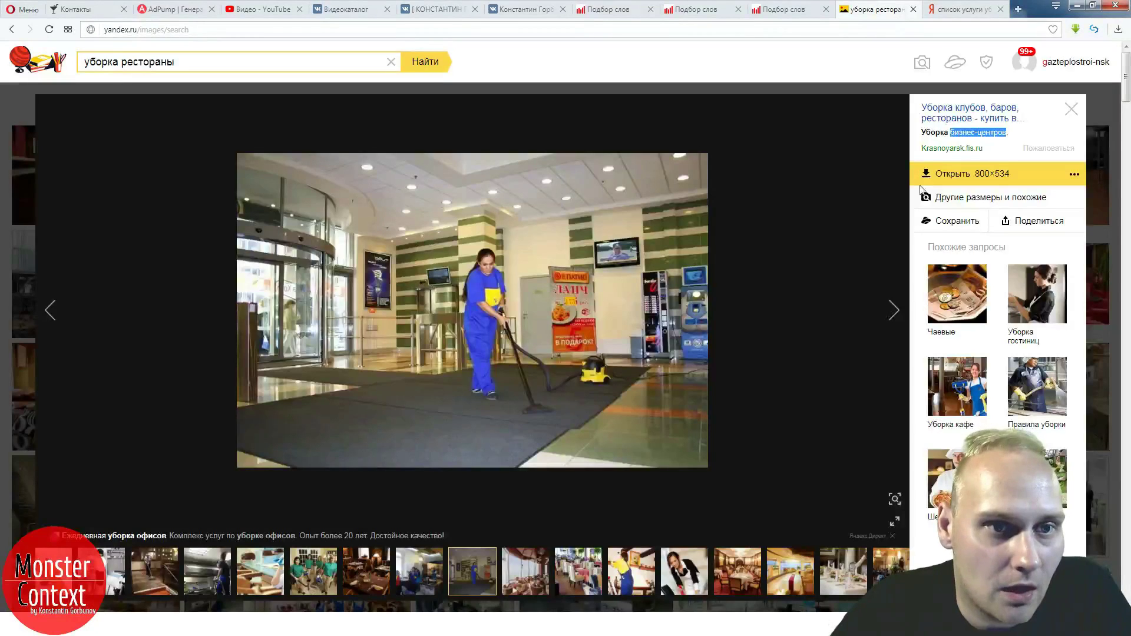
left_click(881, 313)
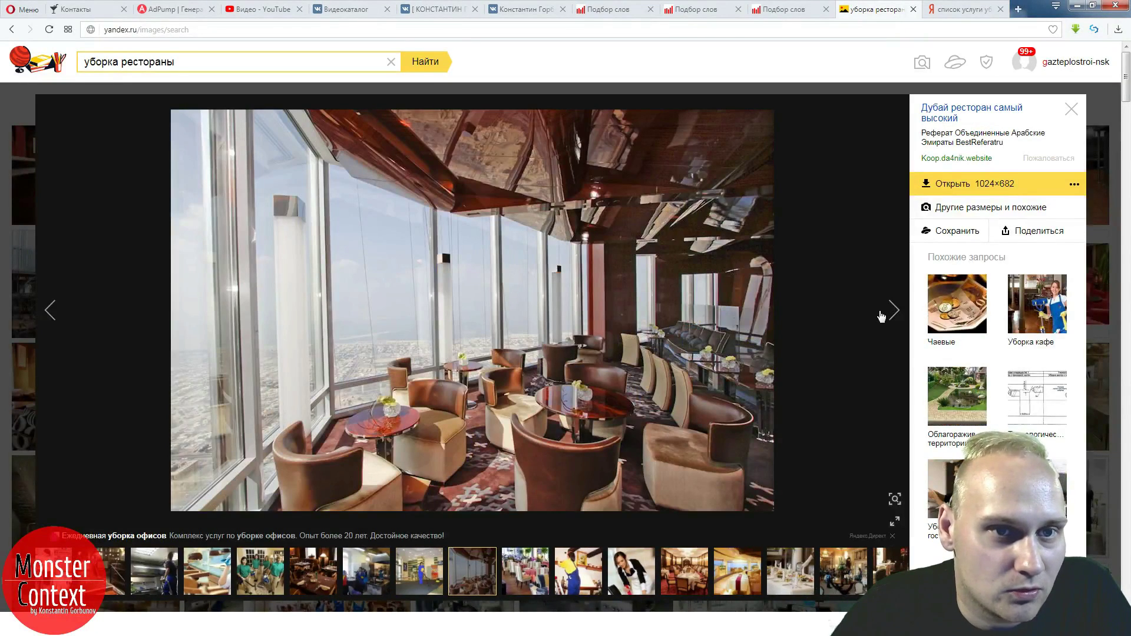
- Check the query "уборка бц" in Yandex Wordstat and add "бц" below "бизнес центров" in AdPump's second phrase list
left_click(610, 9)
scroll(298, 165, "up", 15)
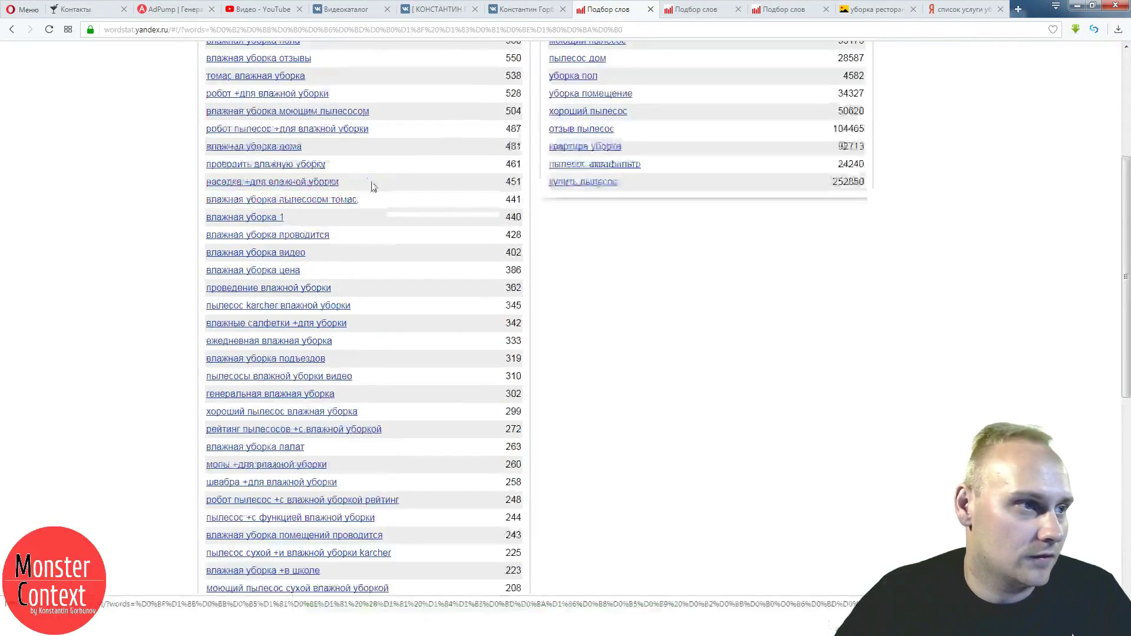
key("ctrl+a")
type("убо")
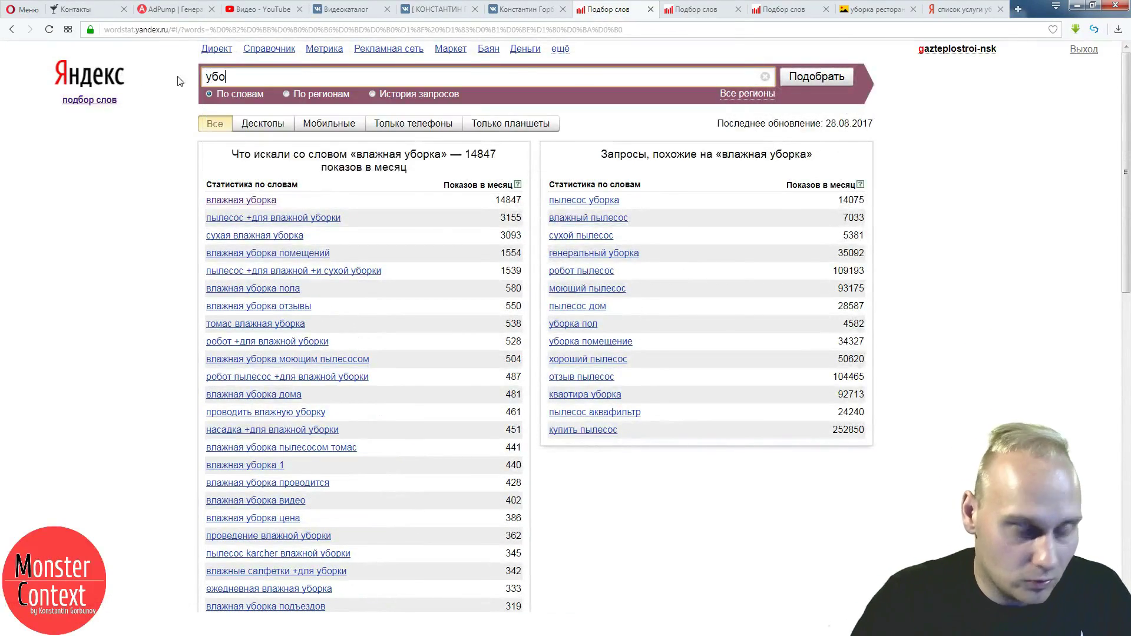
type("рка бц")
key("Return")
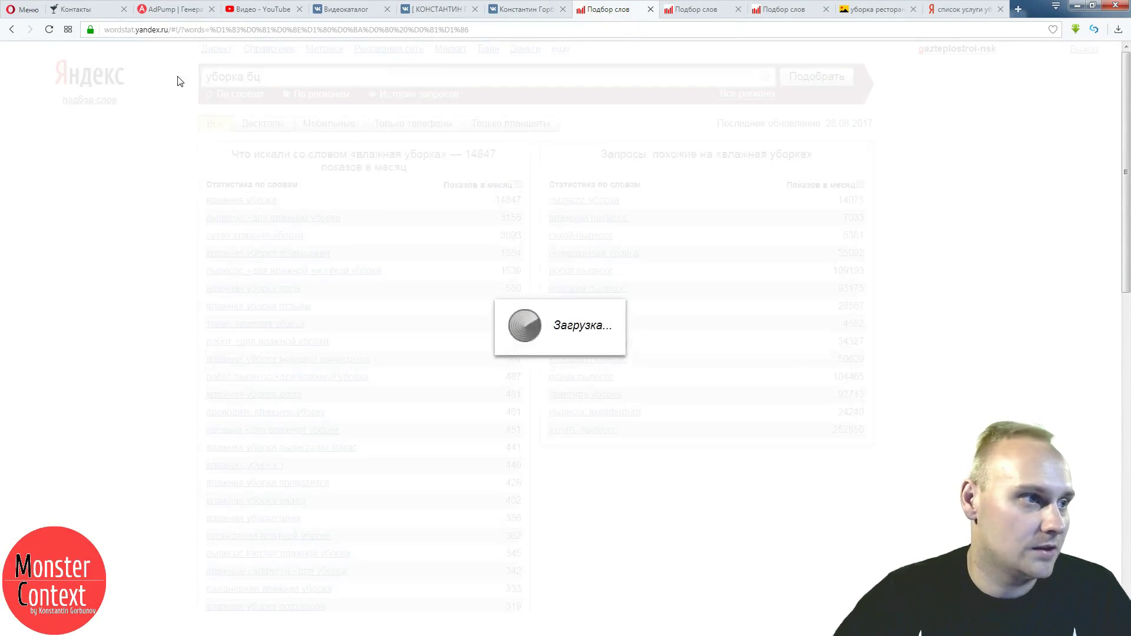
key("ctrl+a")
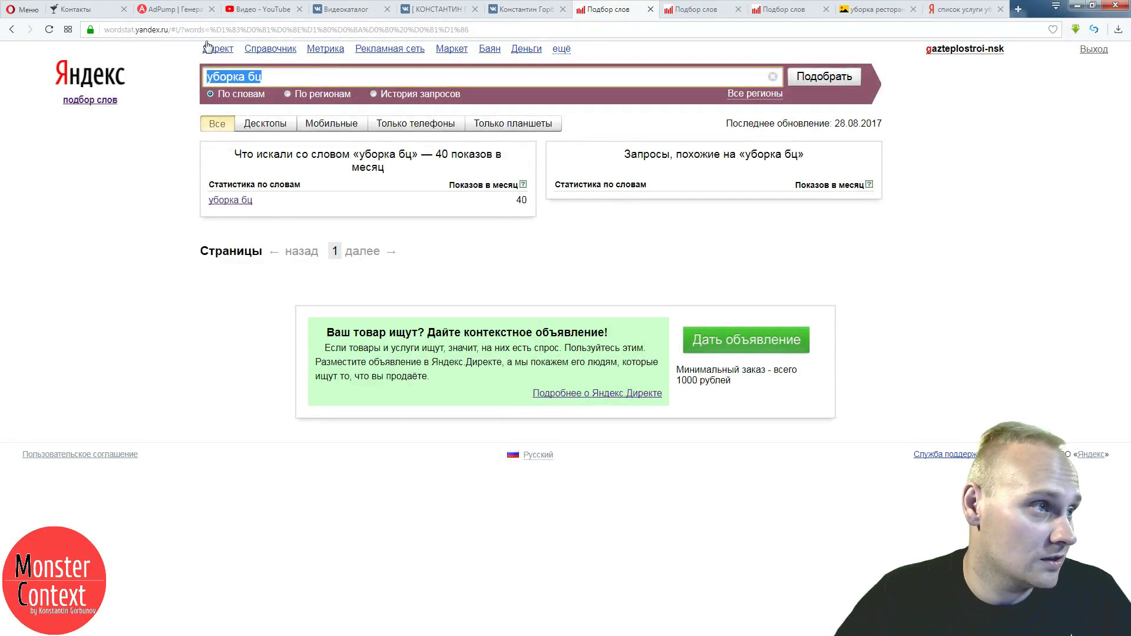
left_click(194, 14)
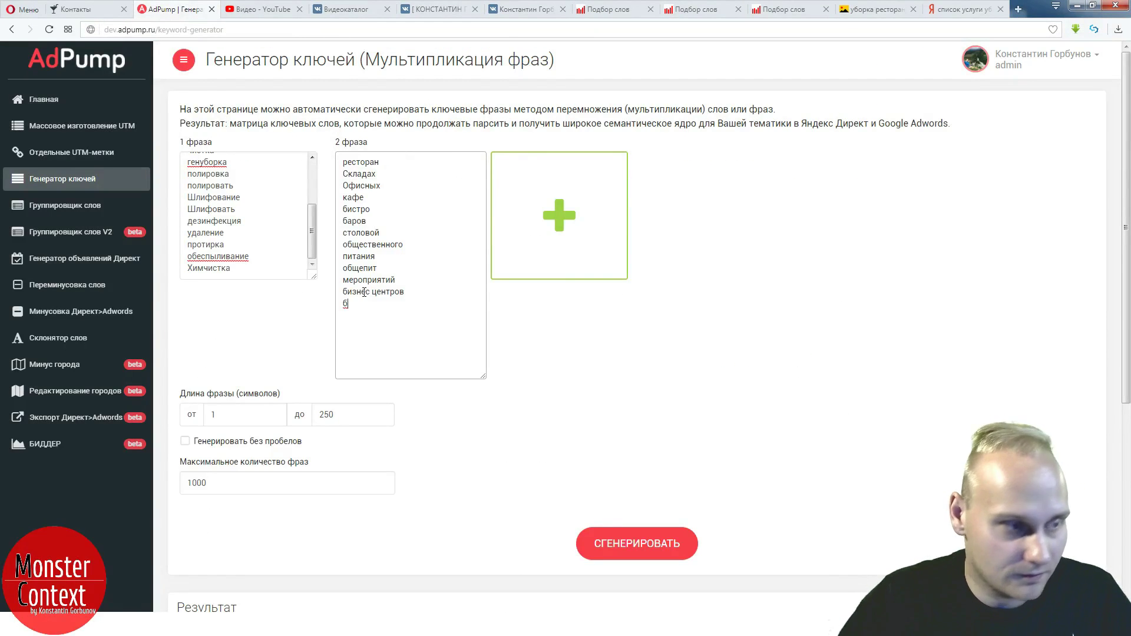
- Search Yandex Images for "уборка трк" in place of the restaurant-cleaning query
left_click(875, 9)
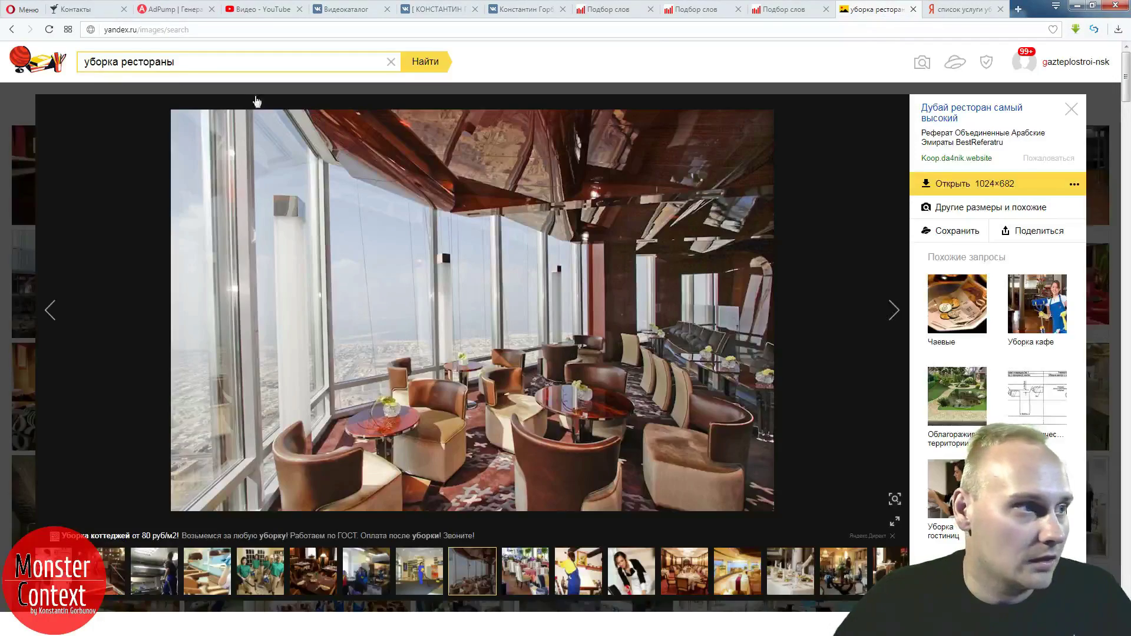
left_click_drag(179, 63, 118, 62)
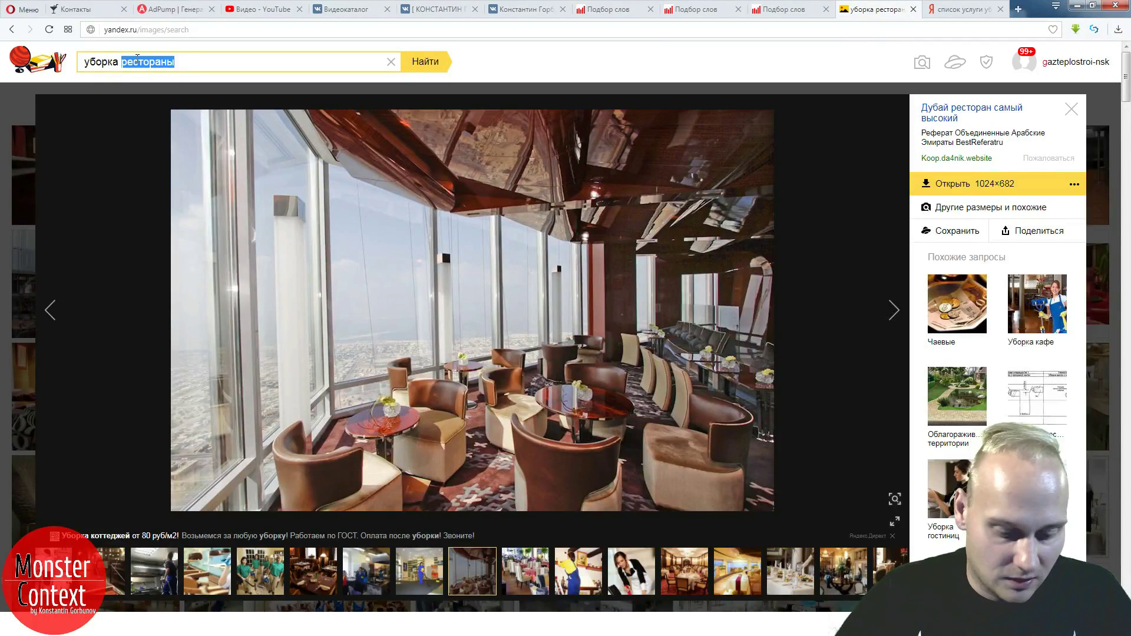
type("трк")
key("Return")
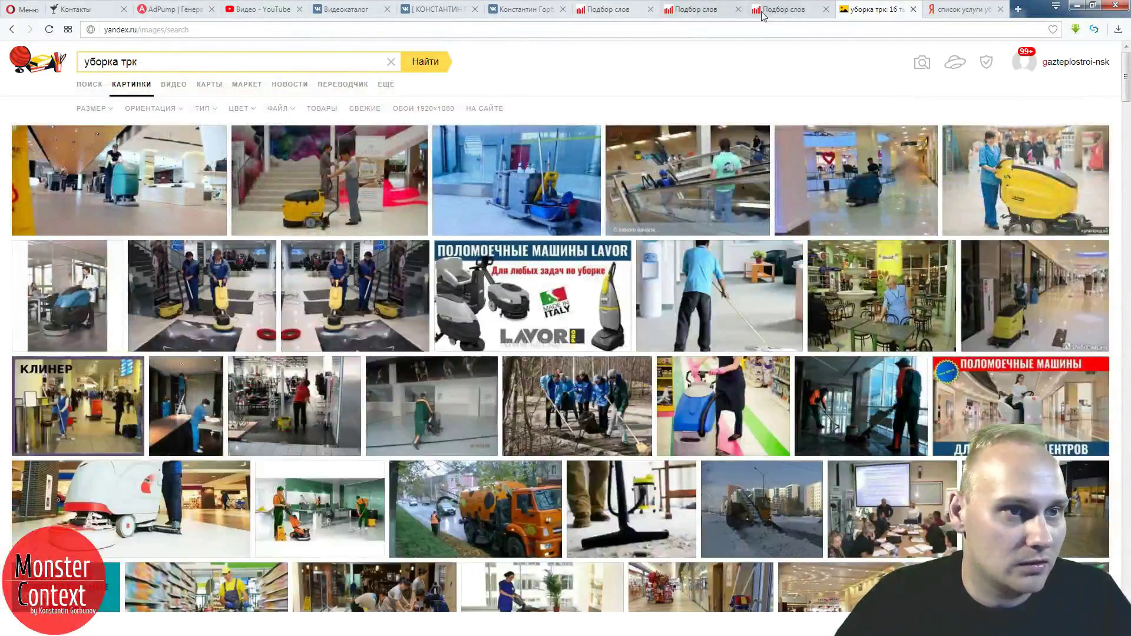
- Close the spare Wordstat tab and check the monthly impressions for "уборка трк" in Yandex Wordstat
left_click(783, 11)
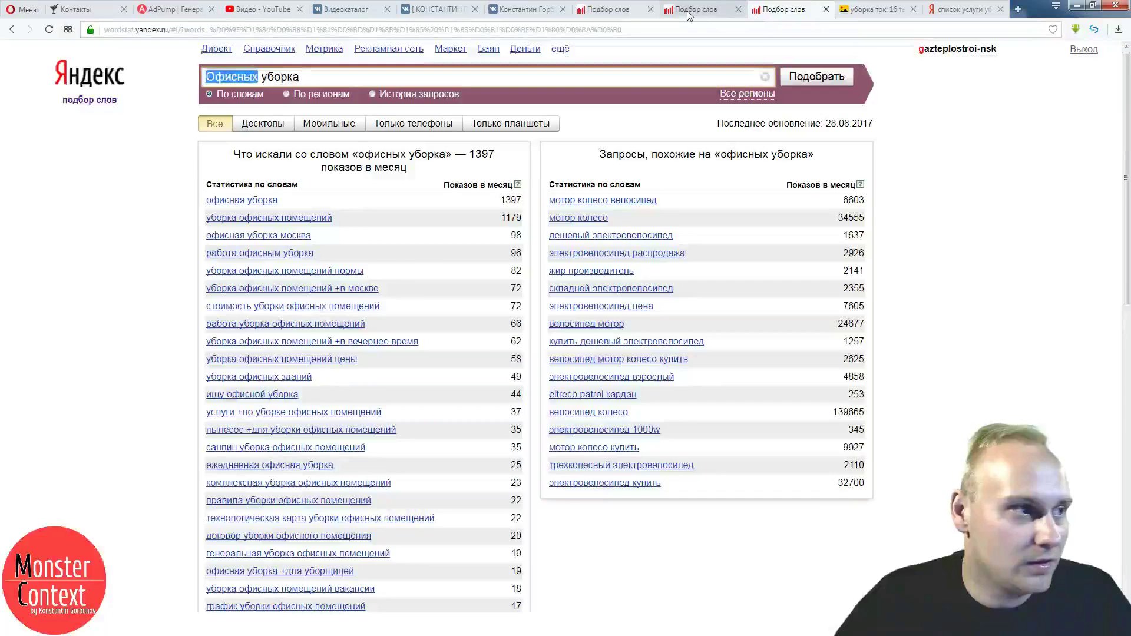
left_click(689, 11)
left_click(613, 10)
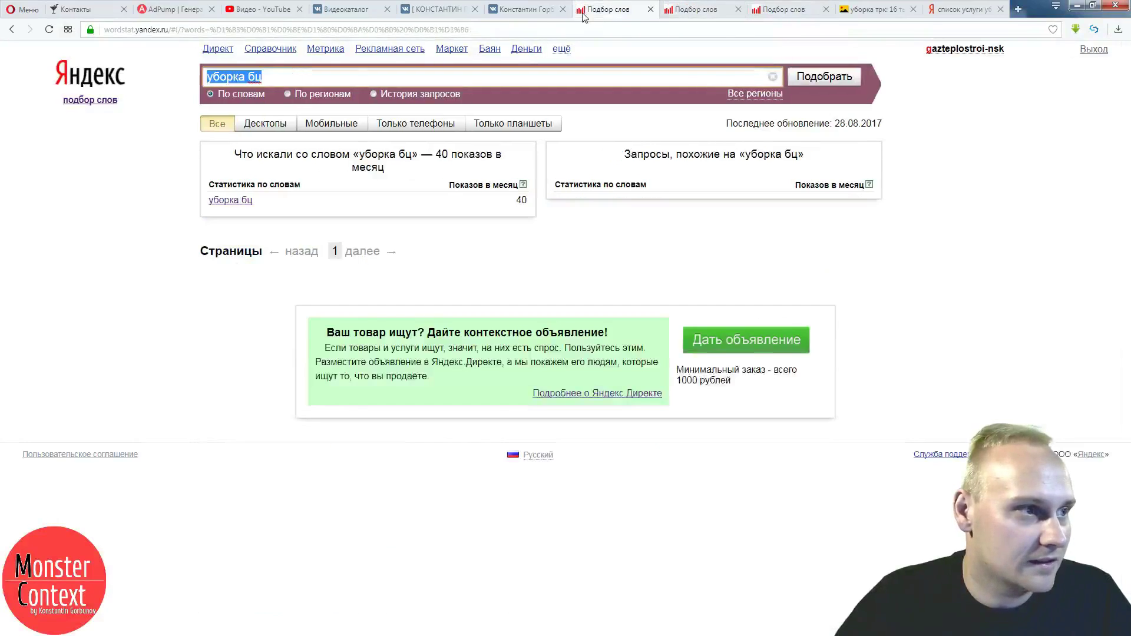
left_click(739, 10)
double_click(254, 77)
type("тр")
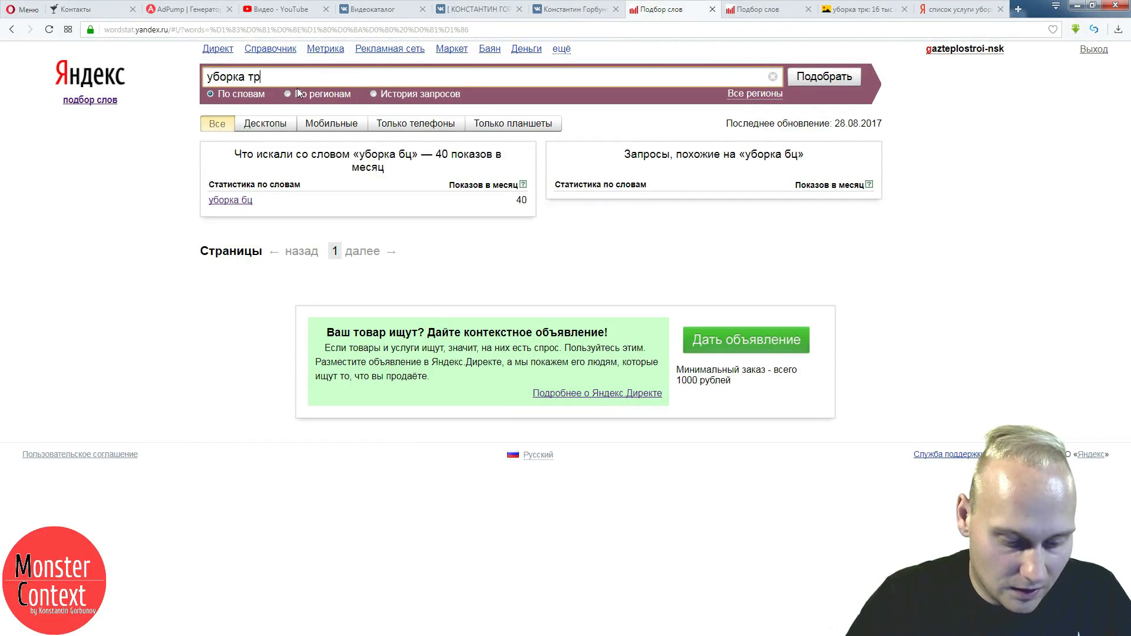
type("к")
key("Return")
key("ctrl+a")
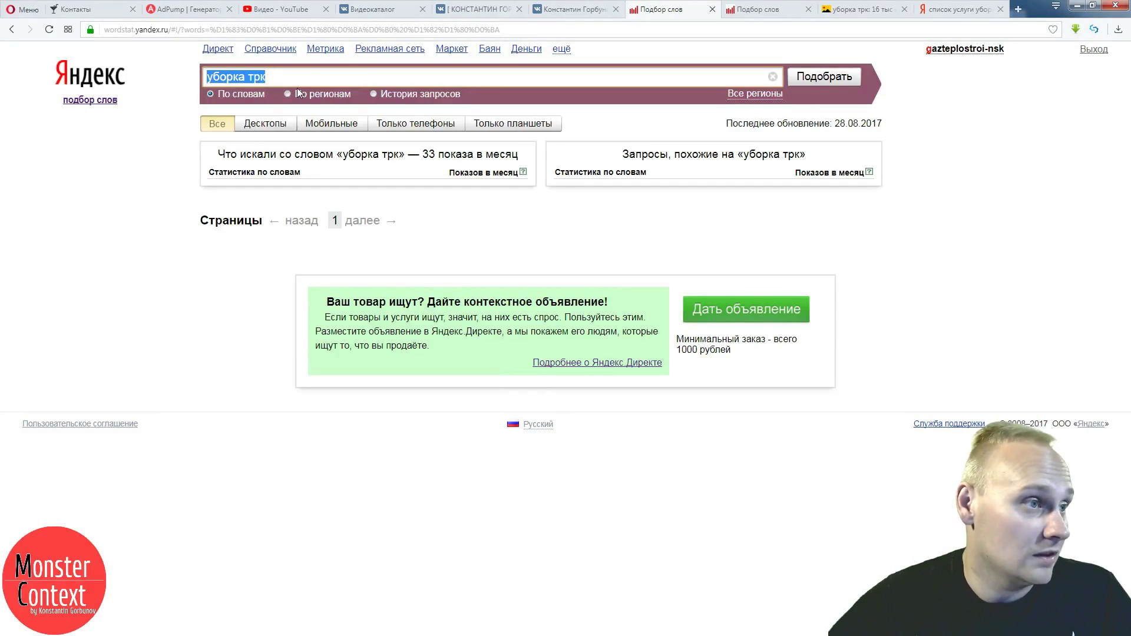
left_click_drag(423, 154, 439, 153)
left_click(431, 155)
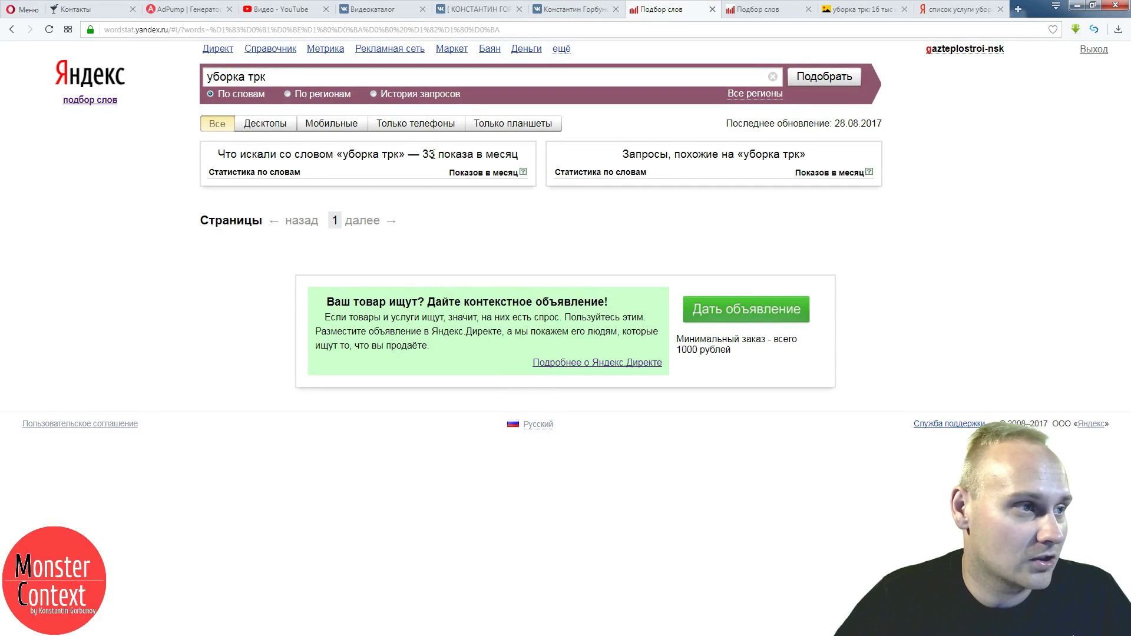
- Change the Wordstat query to "уборка торгово" and look up its statistics
left_click(267, 76)
key("shift+Left")
key("shift+Left")
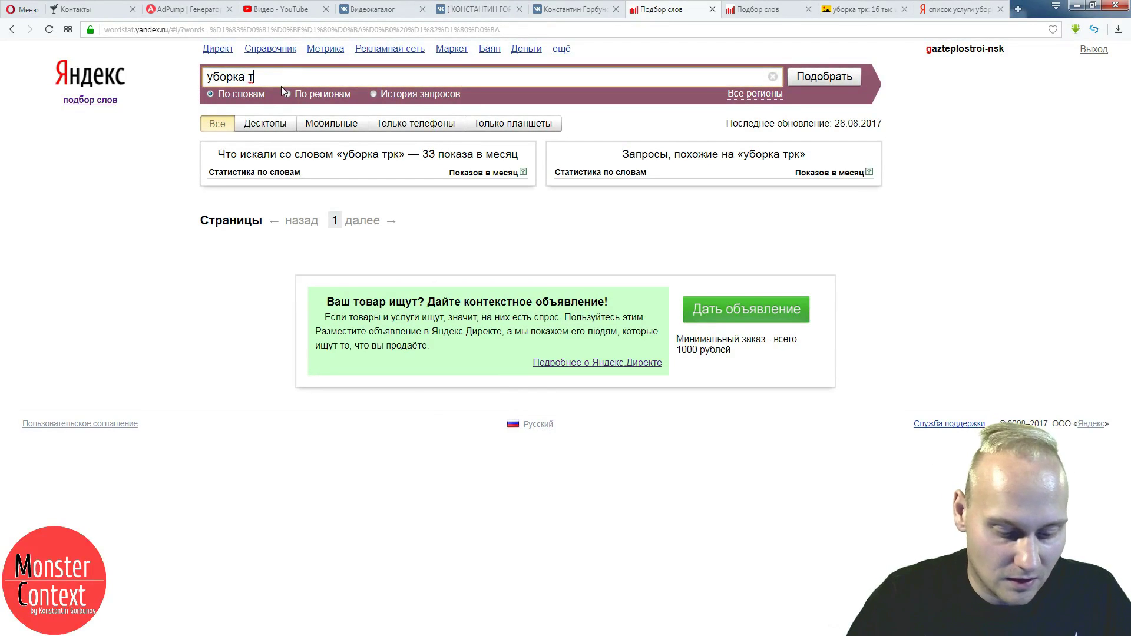
type("оргово")
key("Return")
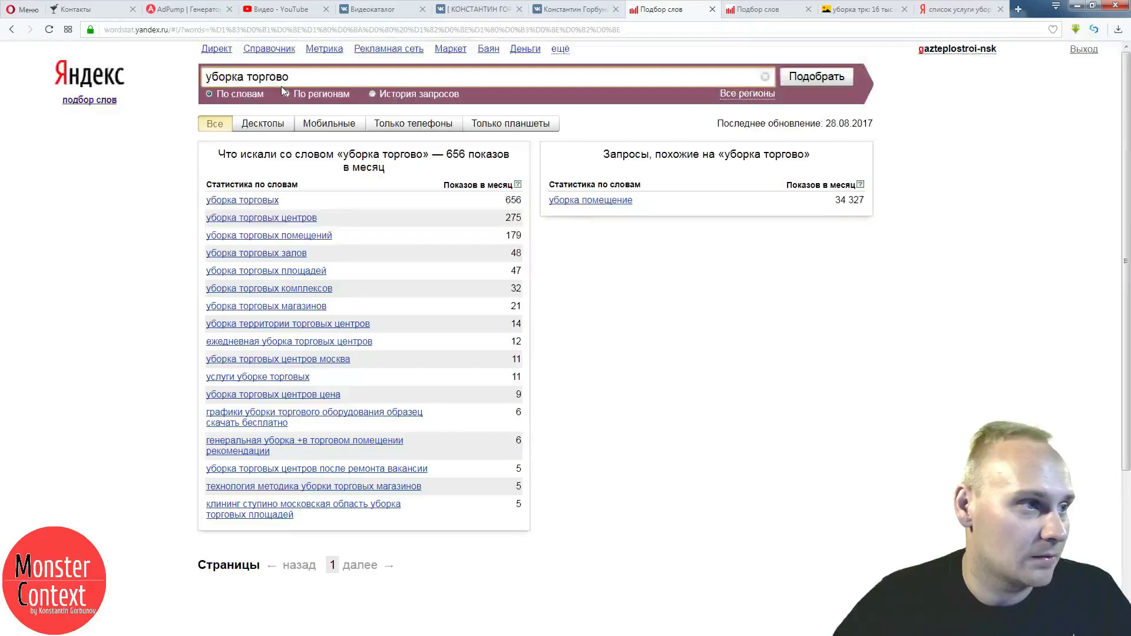
- Copy "торгово" from the Wordstat query into AdPump's second phrase list below "бц"
double_click(249, 78)
key("ctrl+c")
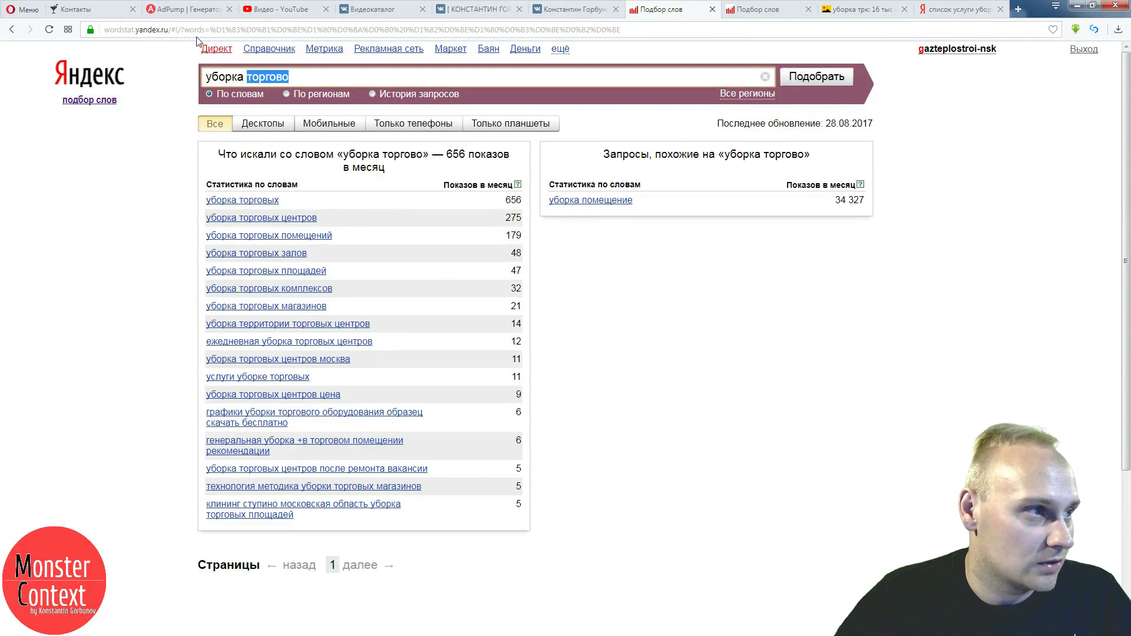
left_click(177, 10)
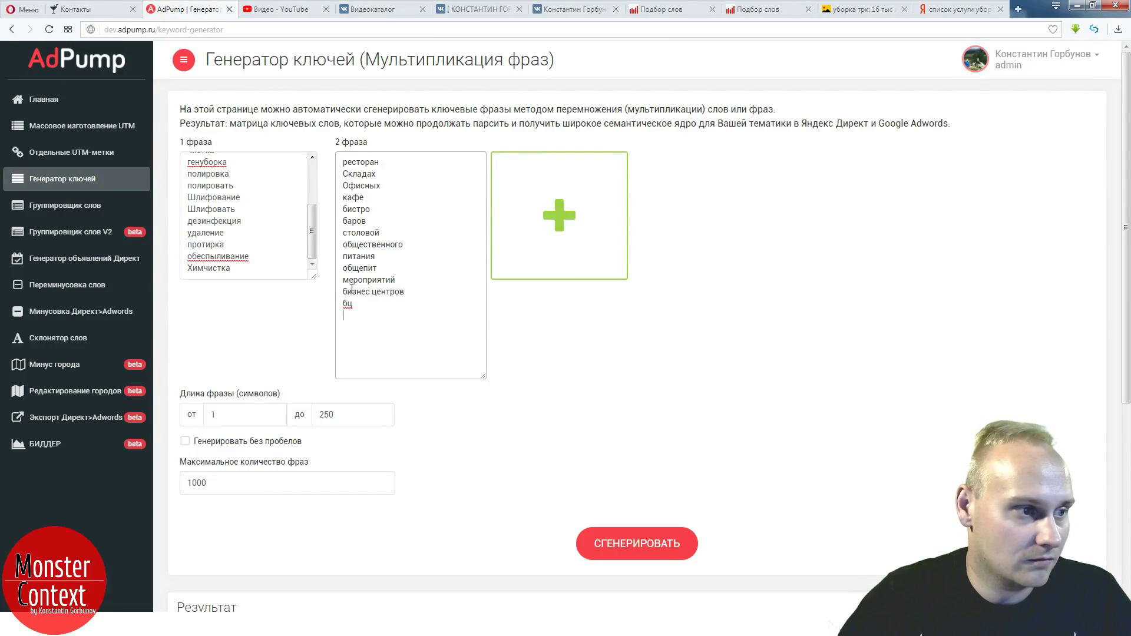
key("ctrl+v")
- Copy "магазинов" from the Wordstat phrase "уборка торговых магазинов" into AdPump's second phrase list below "торгово"
left_click(869, 10)
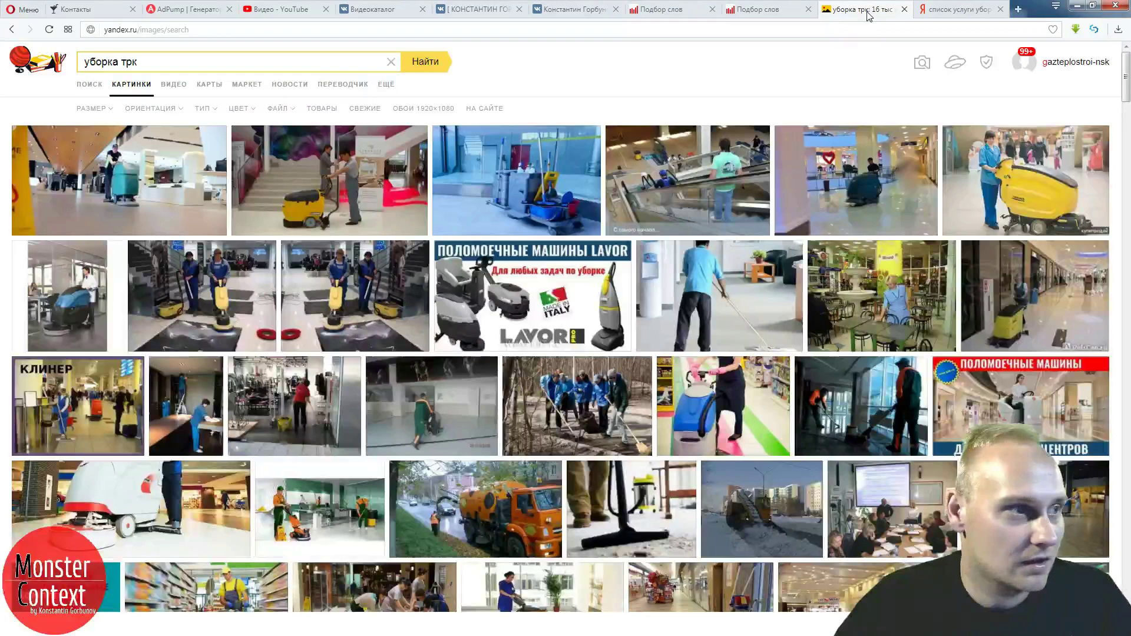
left_click(970, 12)
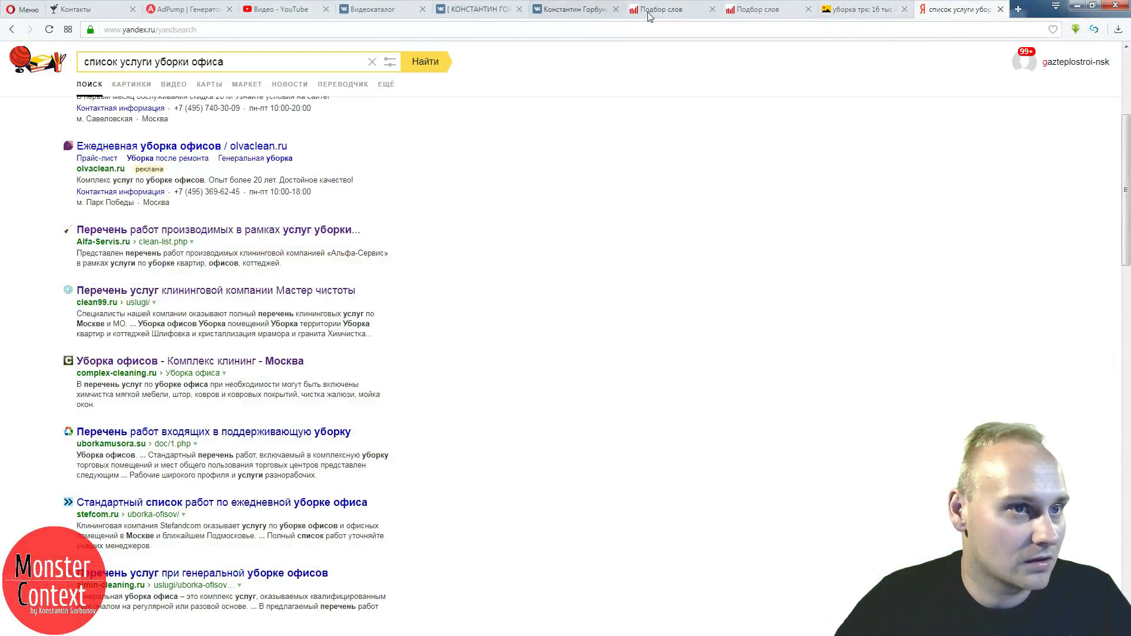
left_click(752, 13)
left_click(688, 16)
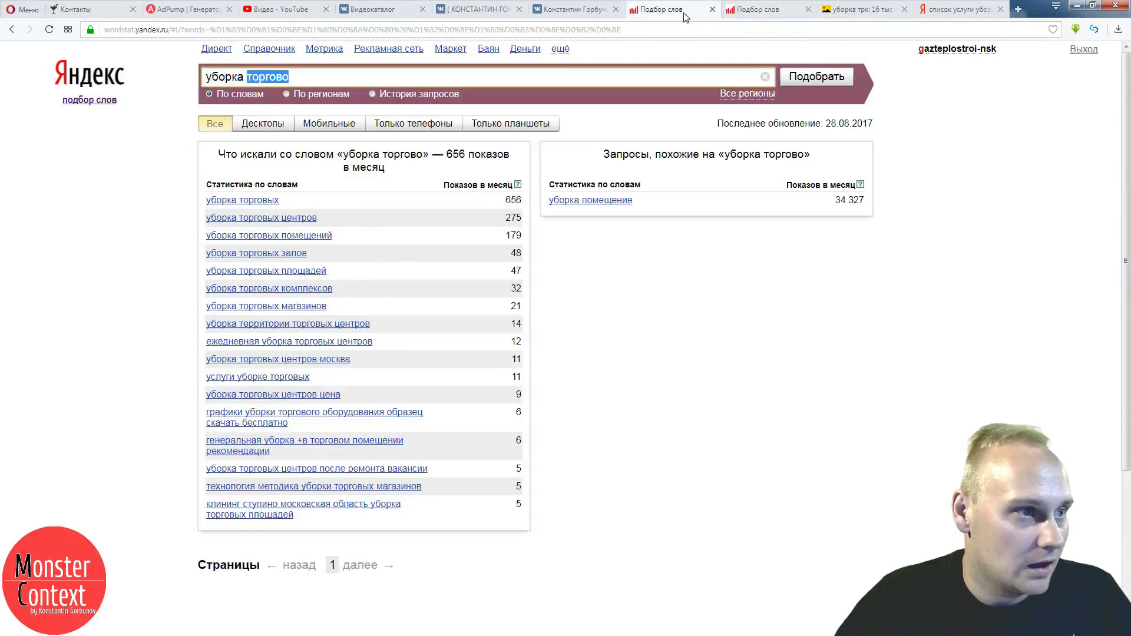
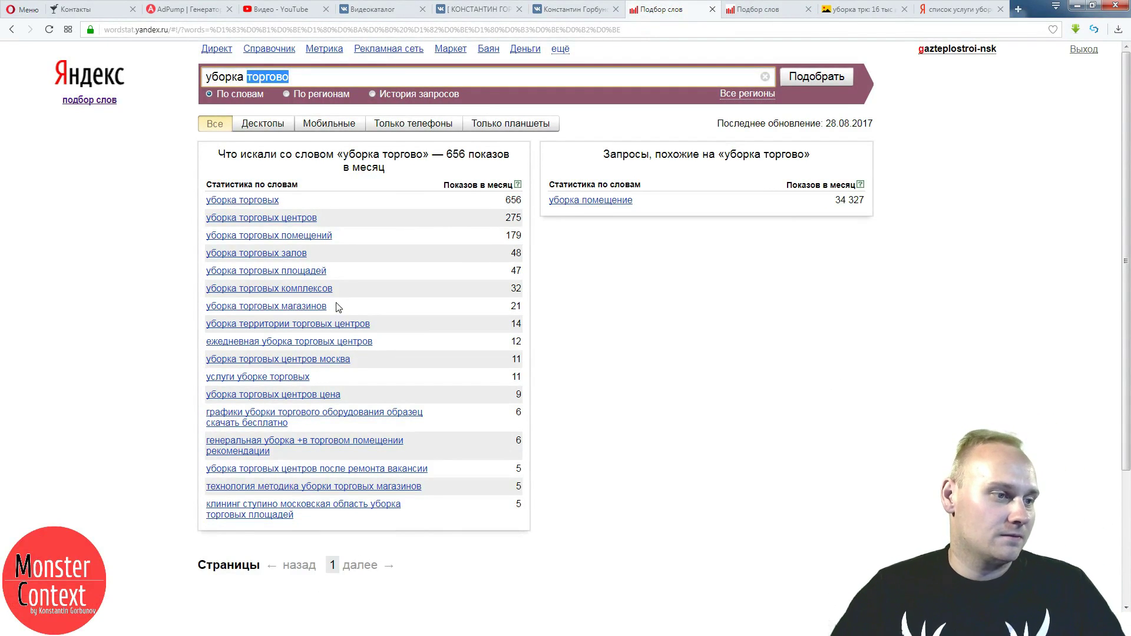
left_click_drag(339, 309, 282, 306)
key("ctrl+c")
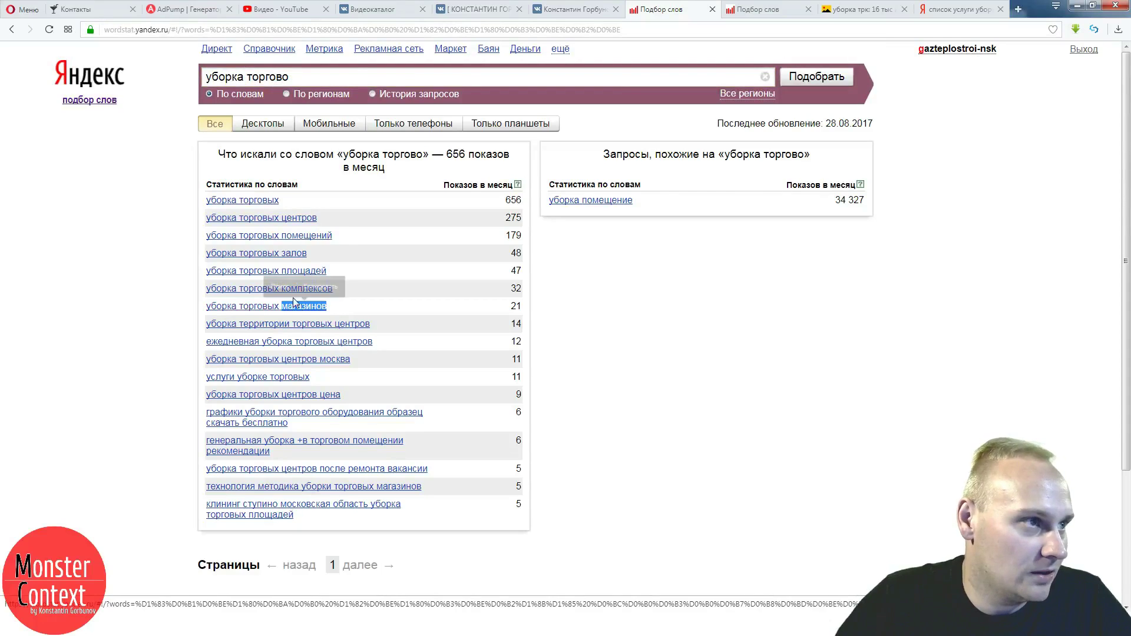
left_click(187, 9)
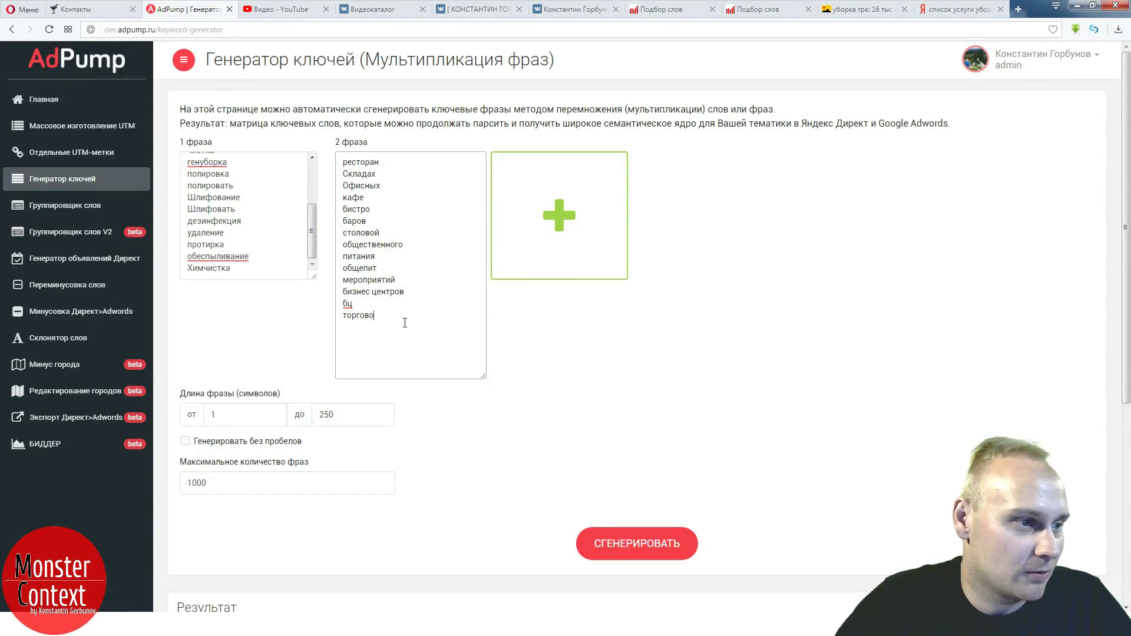
key("Return")
key("ctrl+v")
- Copy "залов" from the Wordstat phrase "уборка торговых залов" into AdPump's second phrase list below "магазинов"
left_click(747, 9)
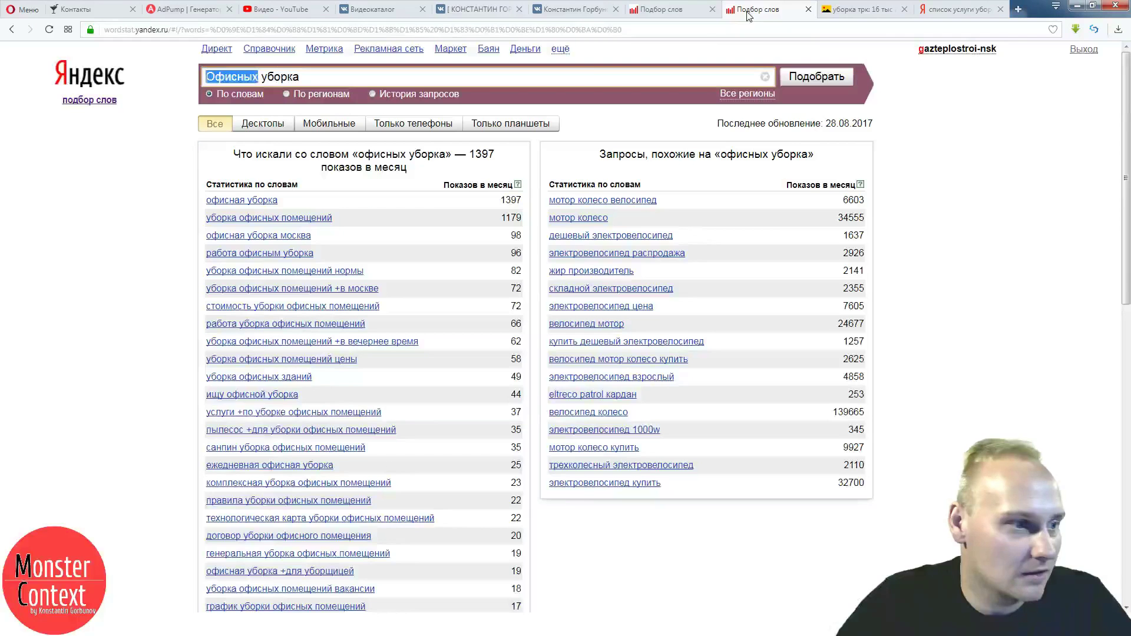
left_click(649, 10)
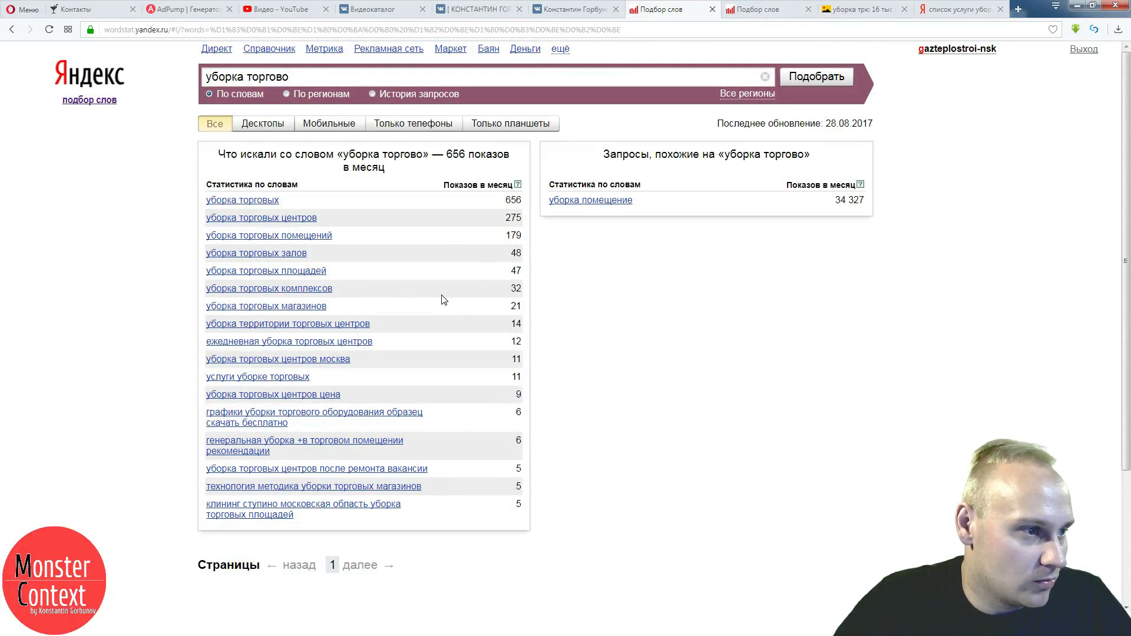
left_click_drag(327, 271, 293, 272)
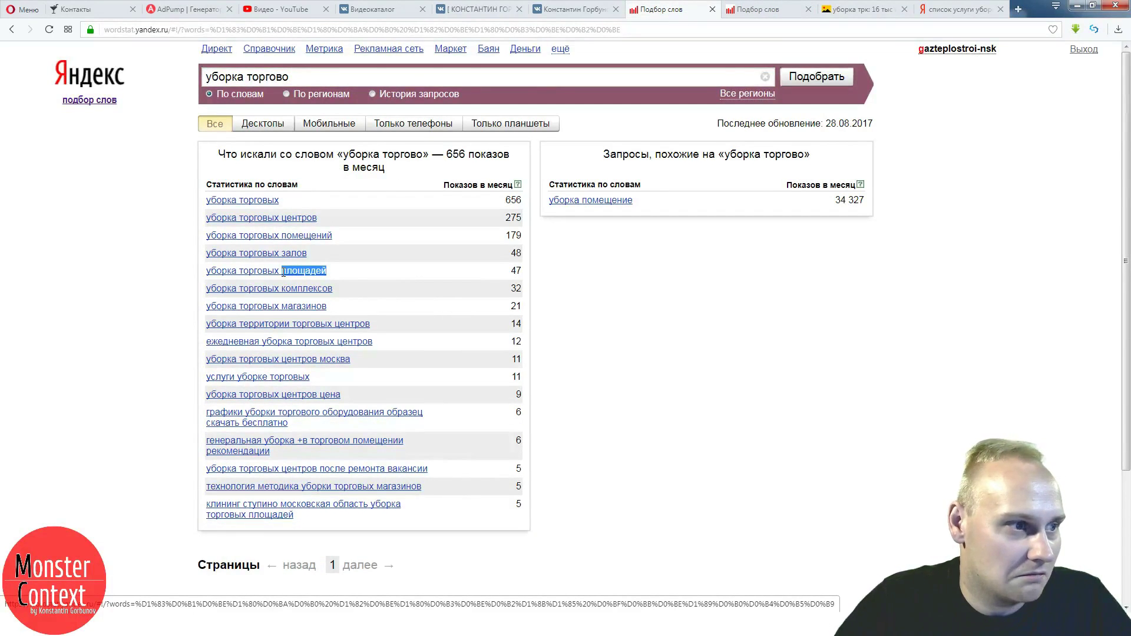
left_click_drag(341, 258, 291, 255)
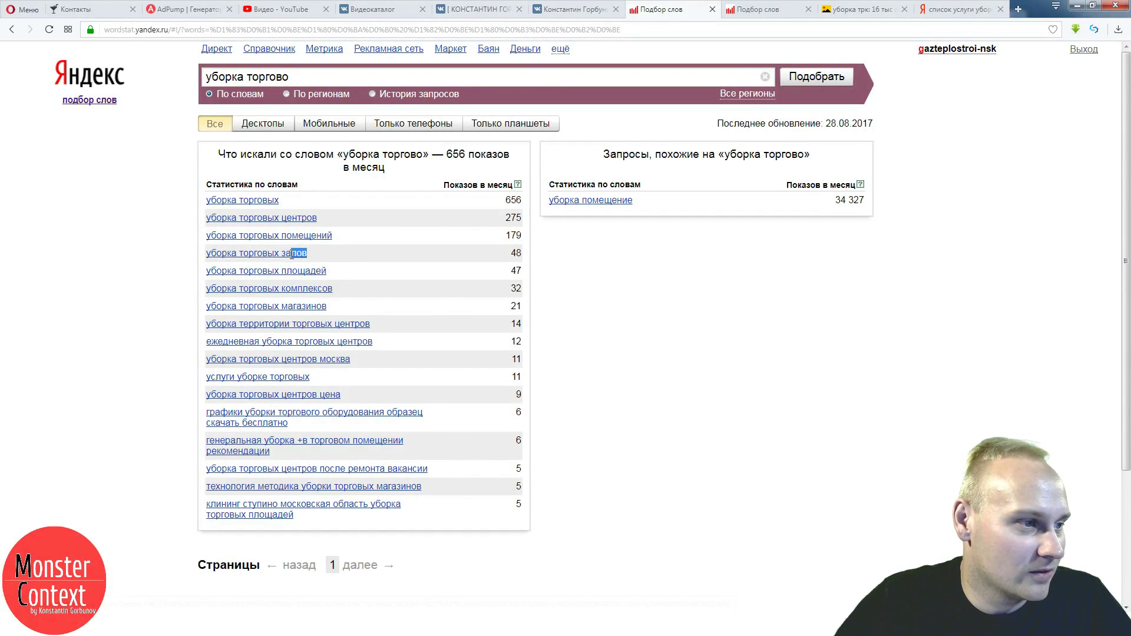
left_click(391, 268)
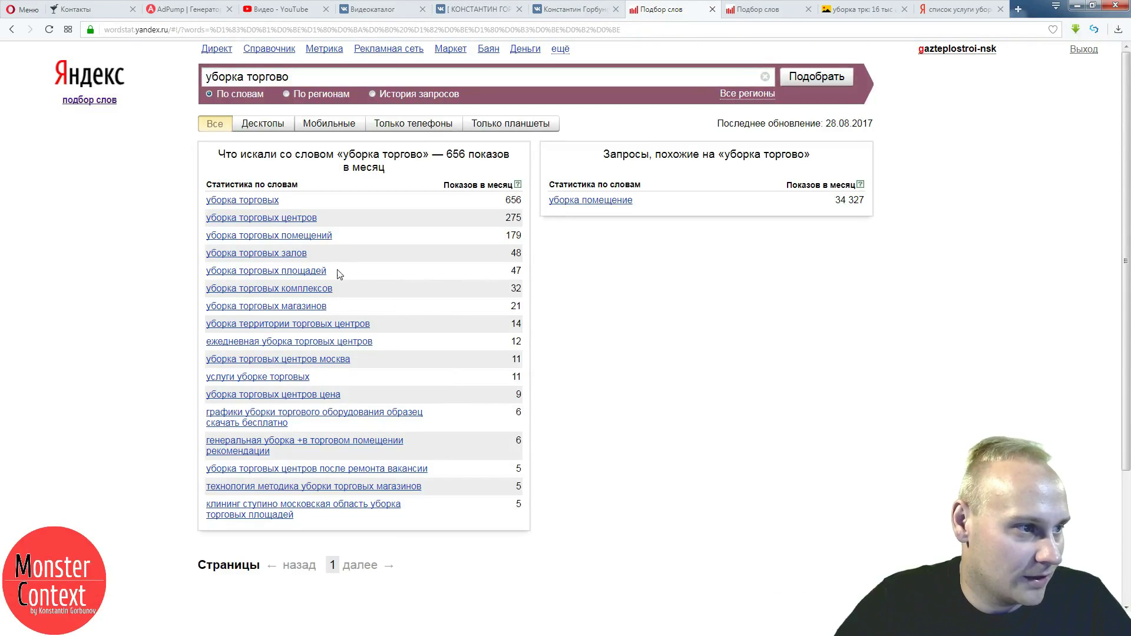
left_click_drag(317, 256, 282, 255)
key("ctrl+c")
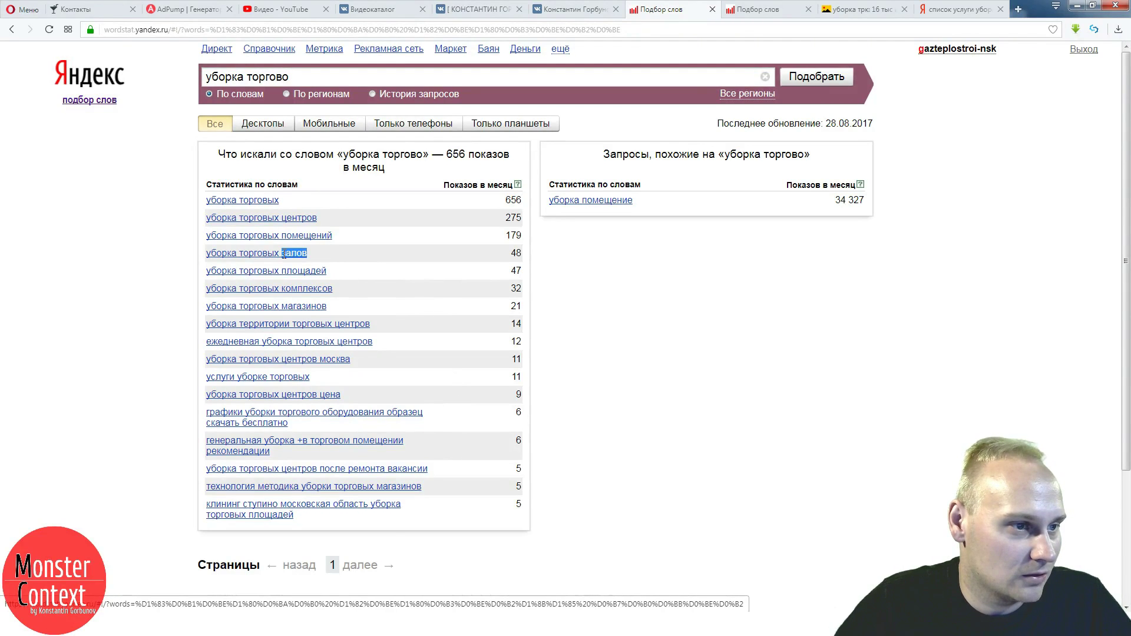
left_click(189, 9)
key("ctrl+v")
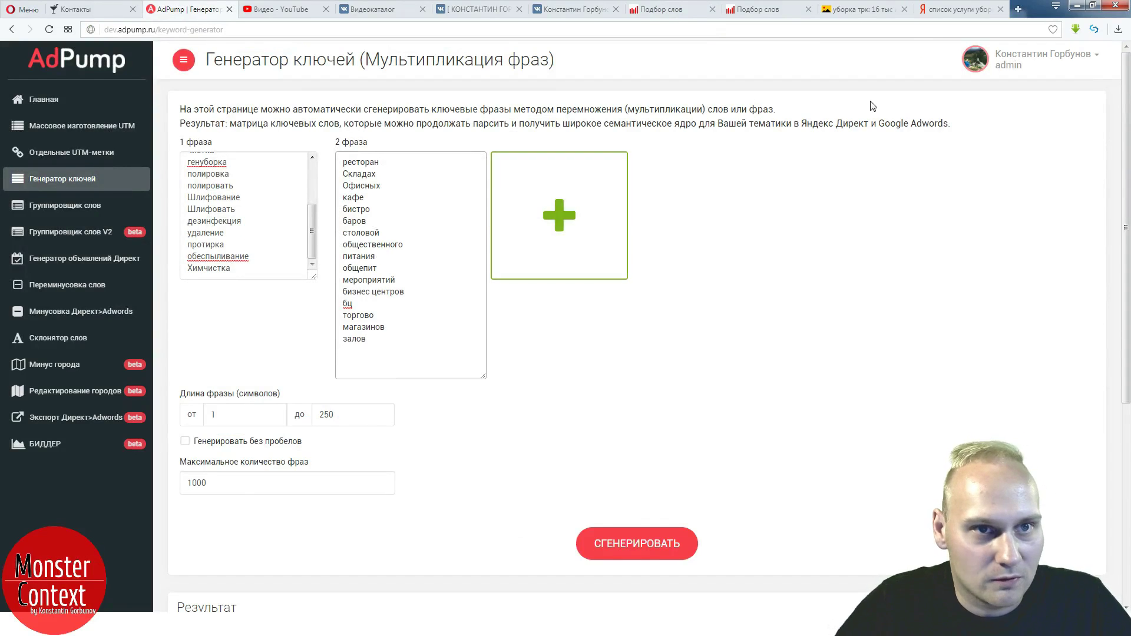
- Look through the open Yandex results, the "уборка трк" images and the Wordstat statistics for "Офисных уборка"
left_click(939, 8)
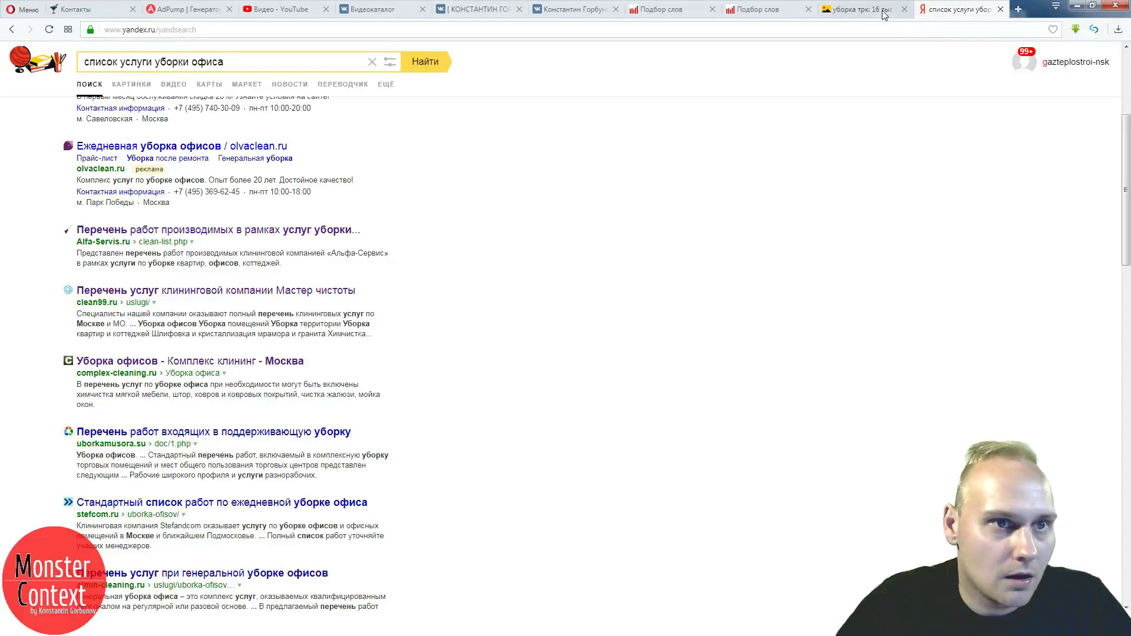
left_click(883, 9)
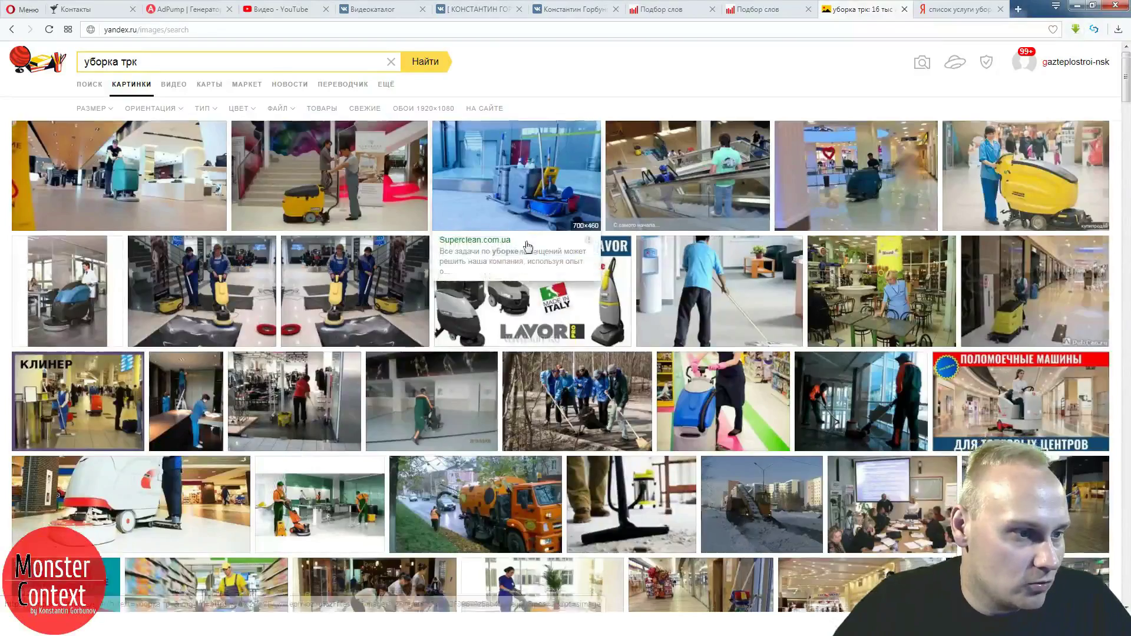
scroll(531, 294, "down", 2)
left_click(757, 13)
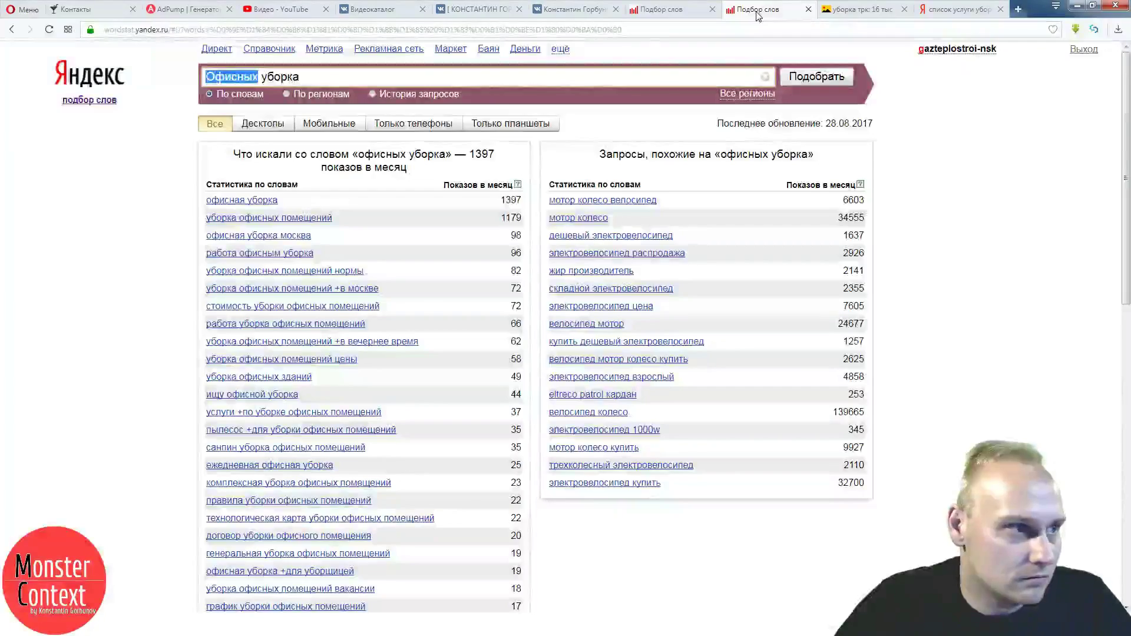
left_click(703, 13)
left_click(784, 12)
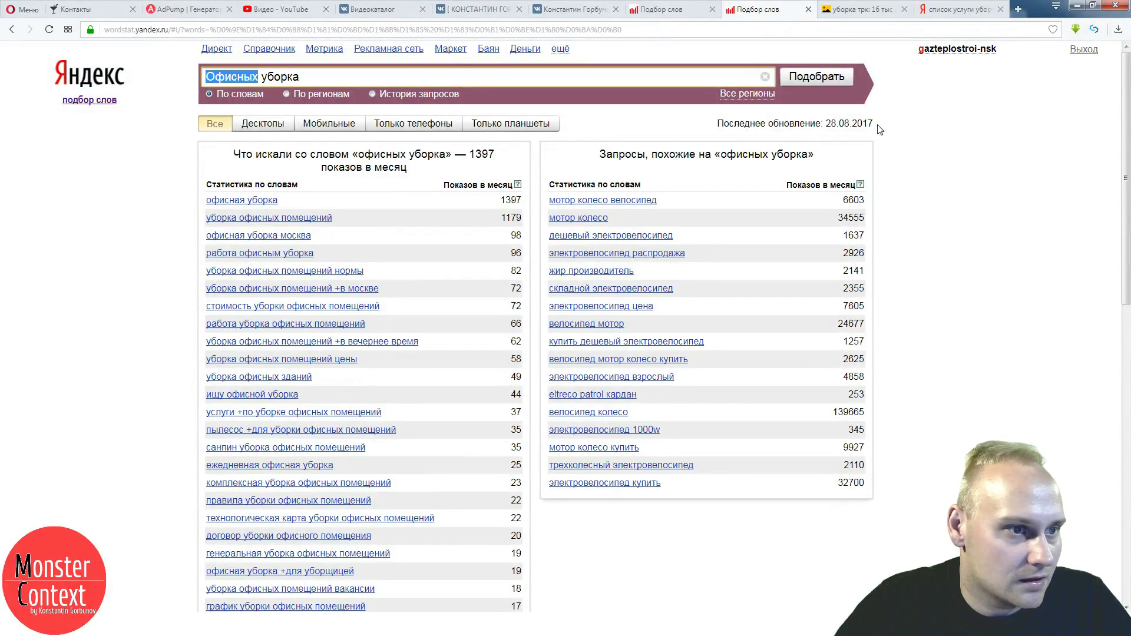
left_click(926, 240)
scroll(926, 240, "down", 7)
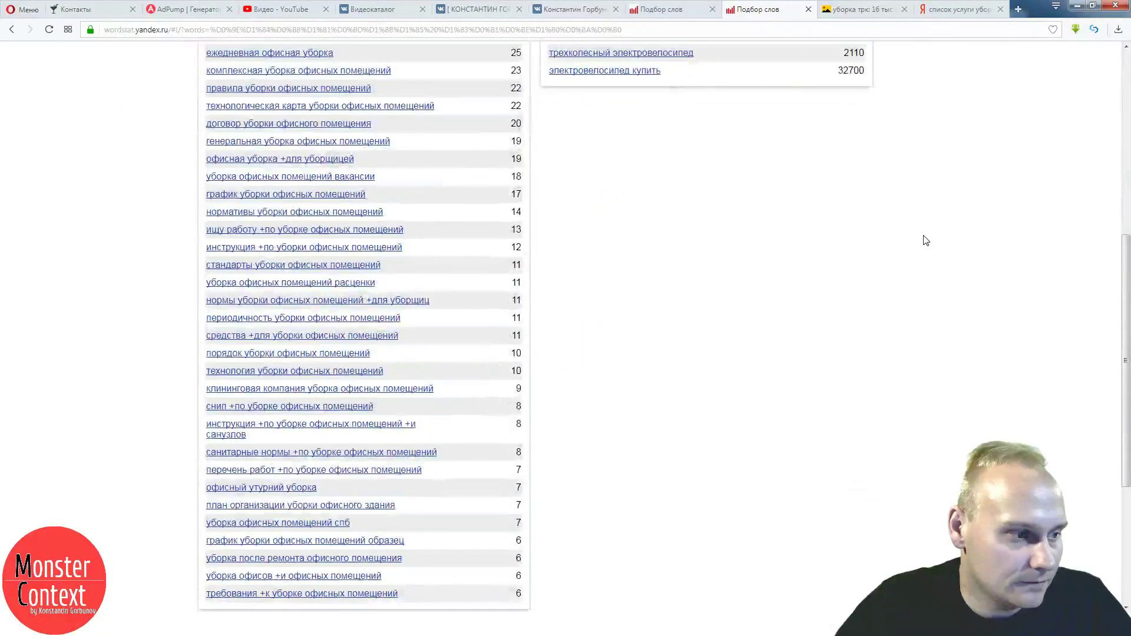
scroll(925, 240, "up", 7)
- Close the "Офисных уборка" Wordstat tab, the VK profile and group pages, and the "список услуги уборки офиса" search
left_click(809, 9)
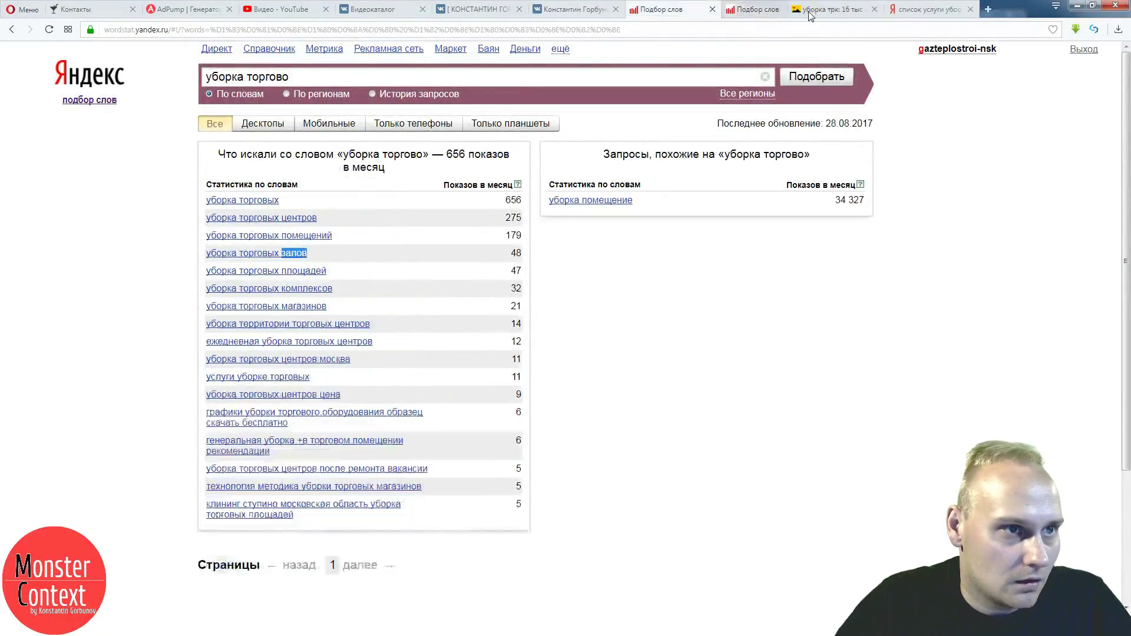
left_click(569, 11)
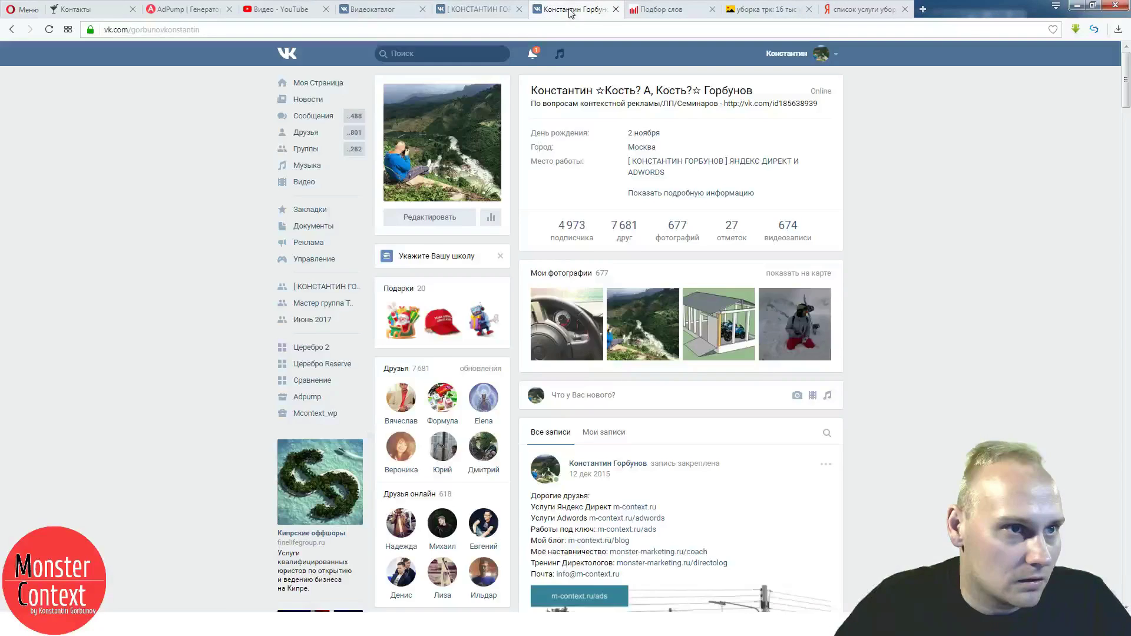
left_click(615, 9)
left_click(519, 10)
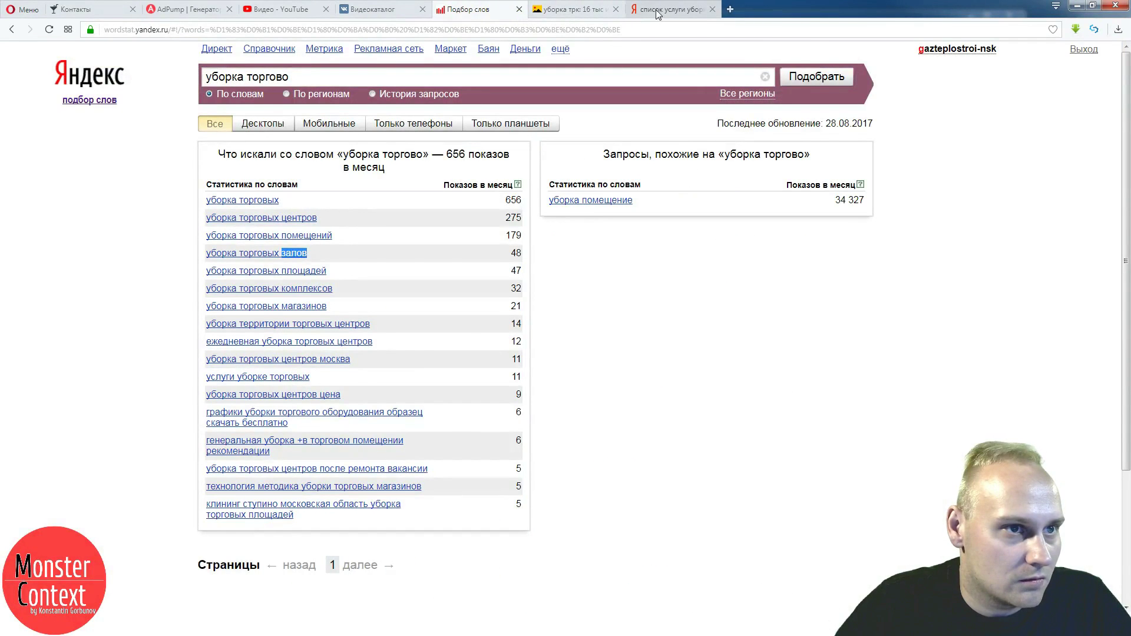
left_click(640, 12)
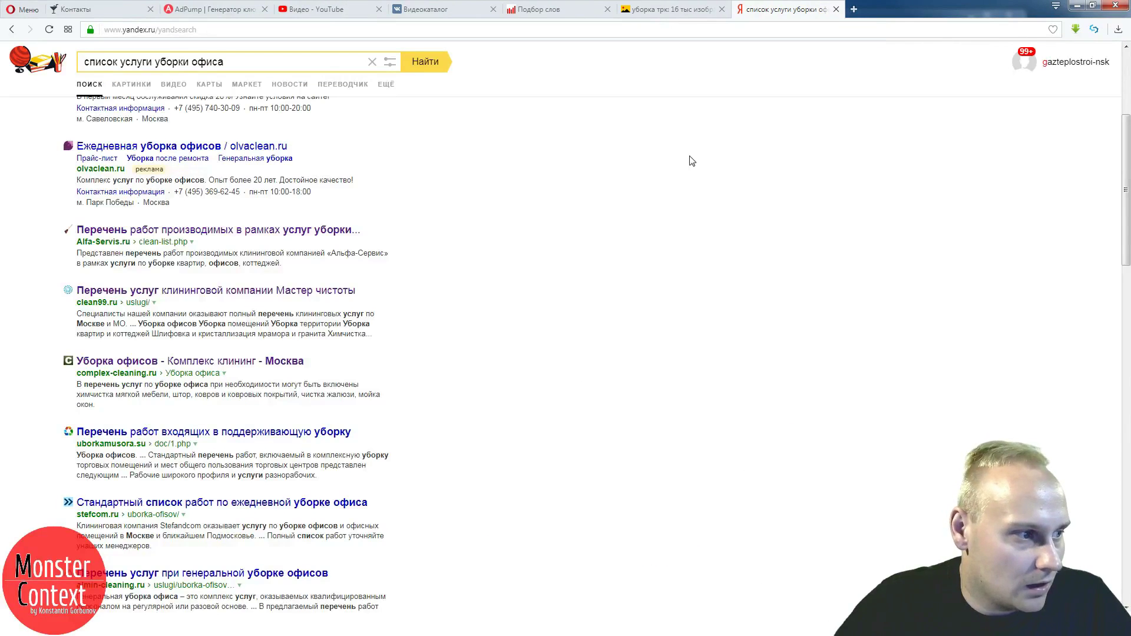
left_click(836, 9)
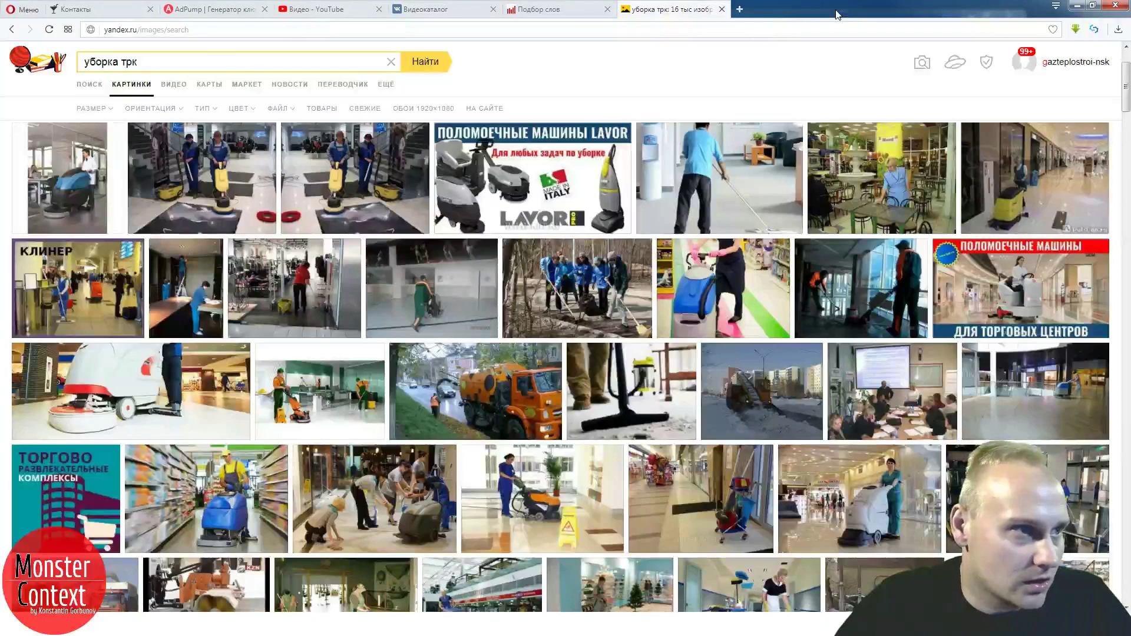
- Check the service categories in the Photoshop mockup and search Yandex Images for "уборка производственный помещений"
left_click(177, 12)
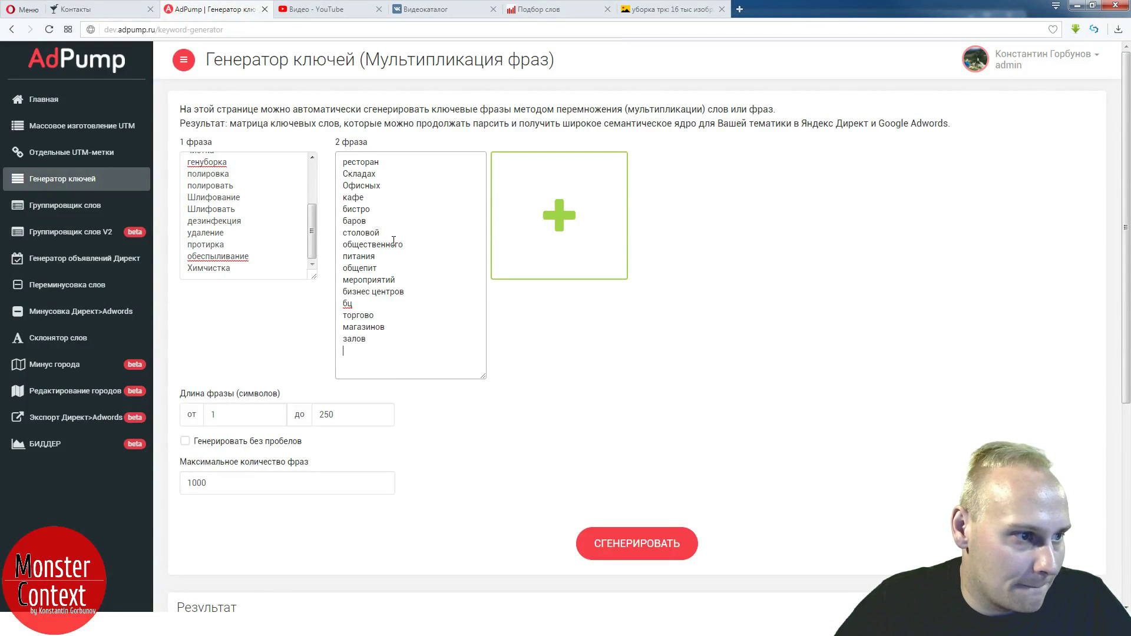
key("alt+Tab")
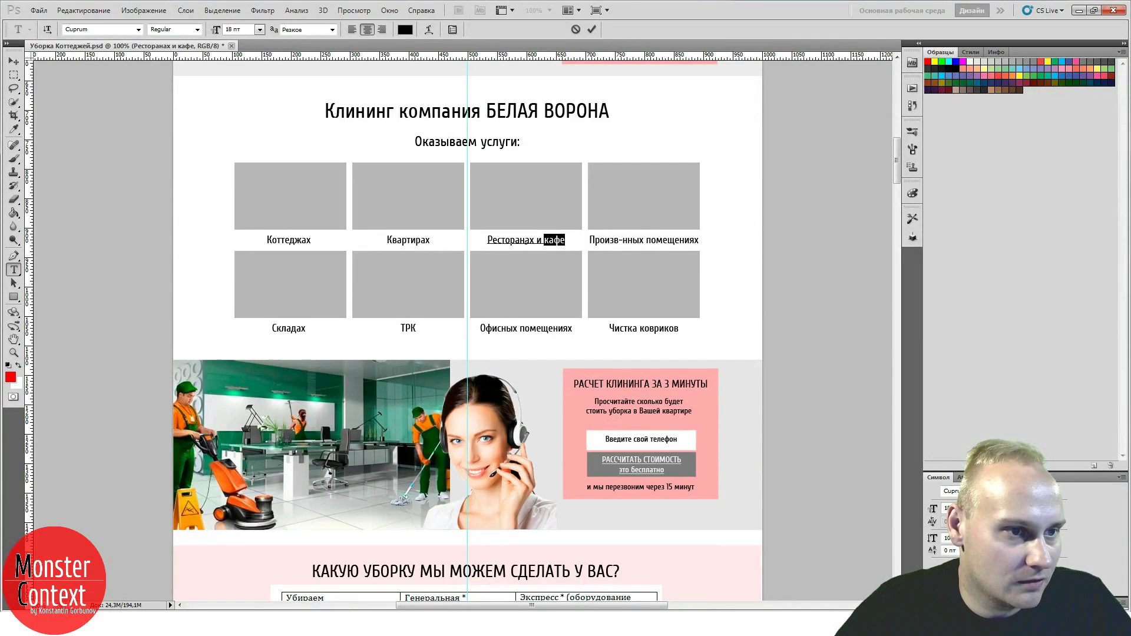
key("alt+Tab")
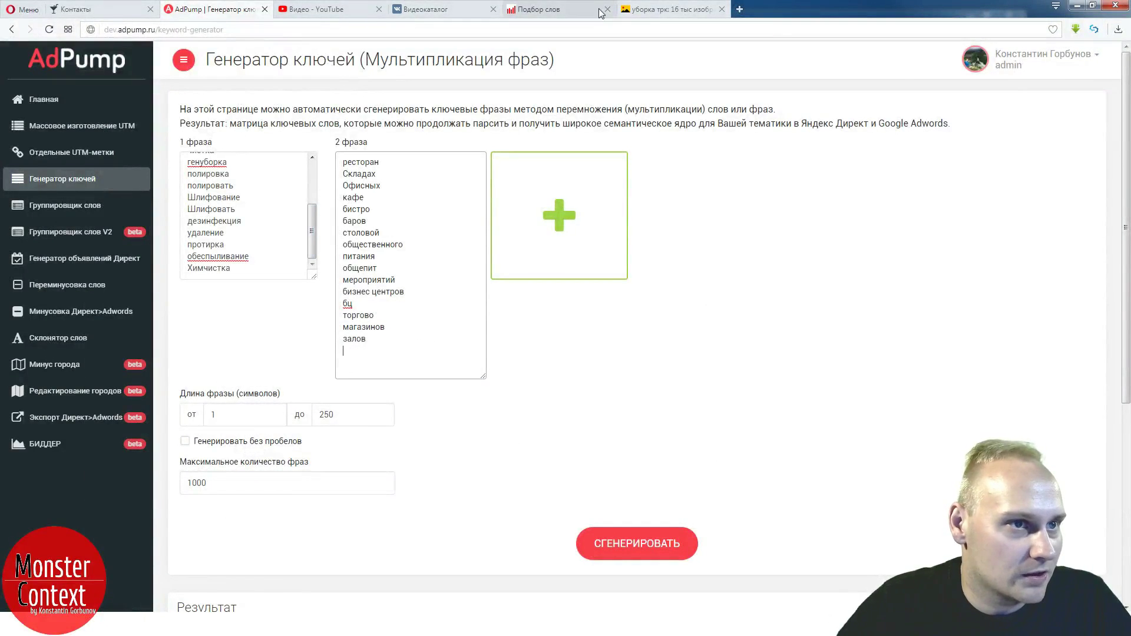
left_click(666, 10)
double_click(129, 61)
type("п")
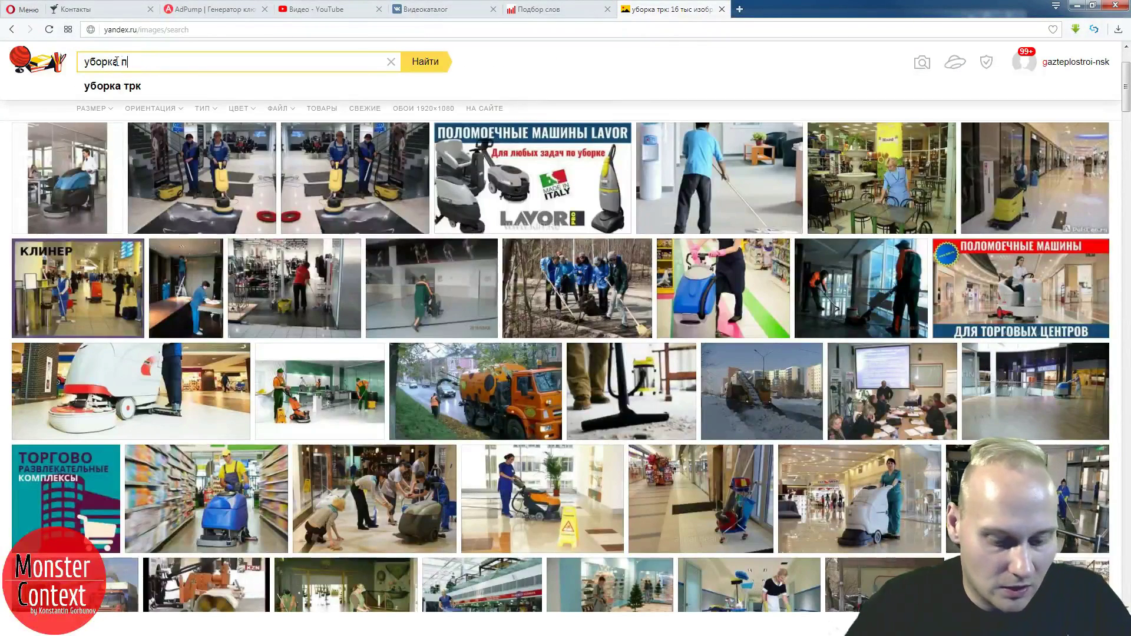
type("роизводстве")
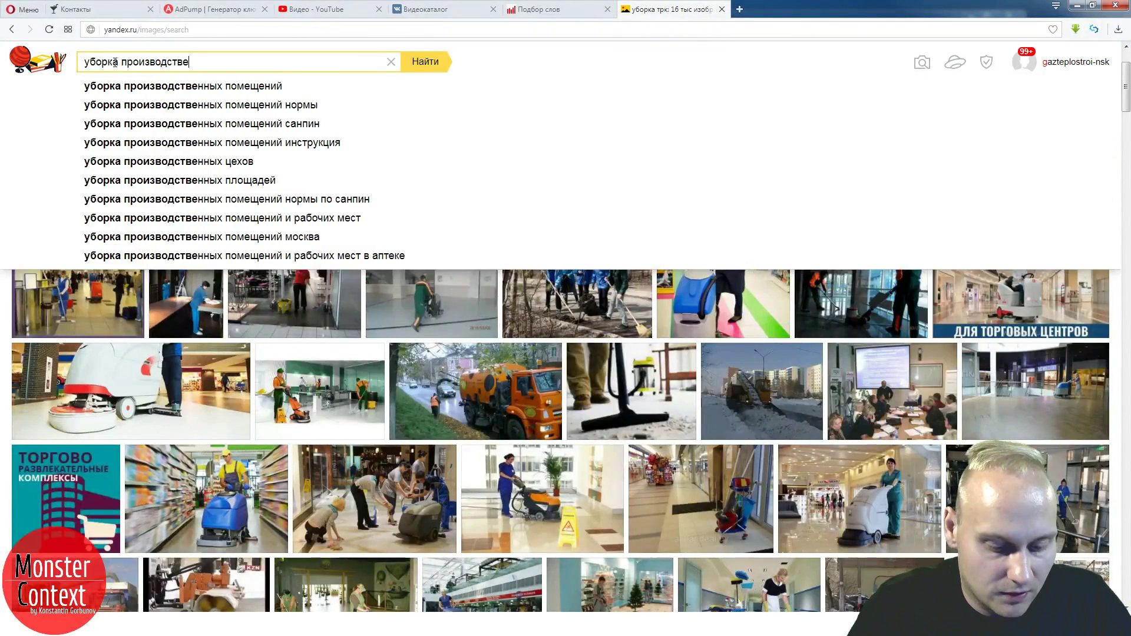
type("нный помещений")
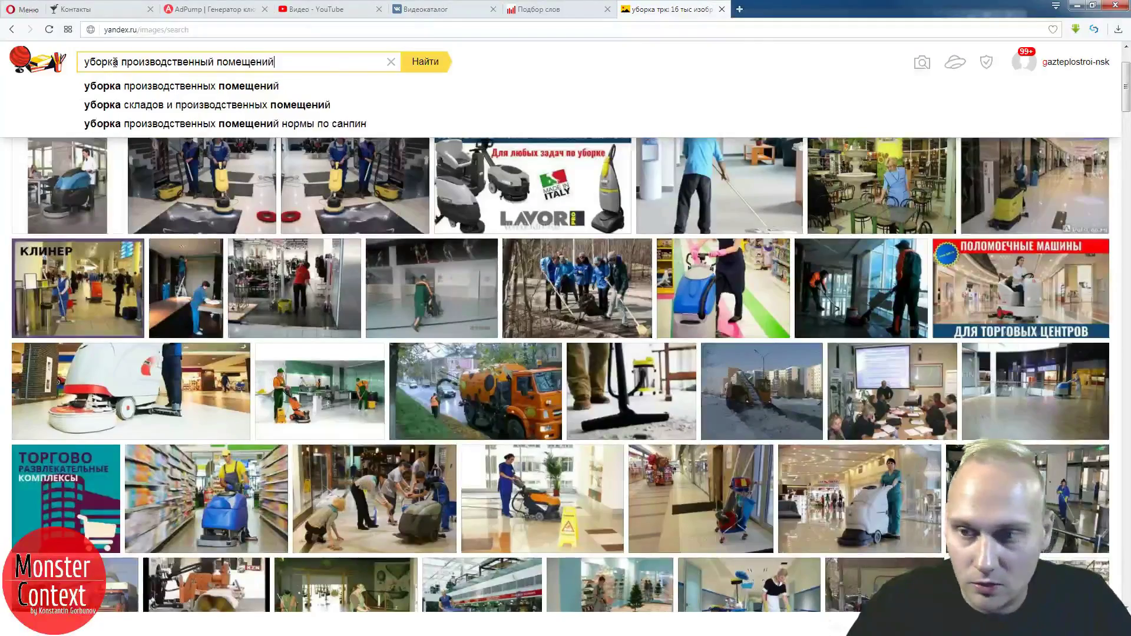
key("Return")
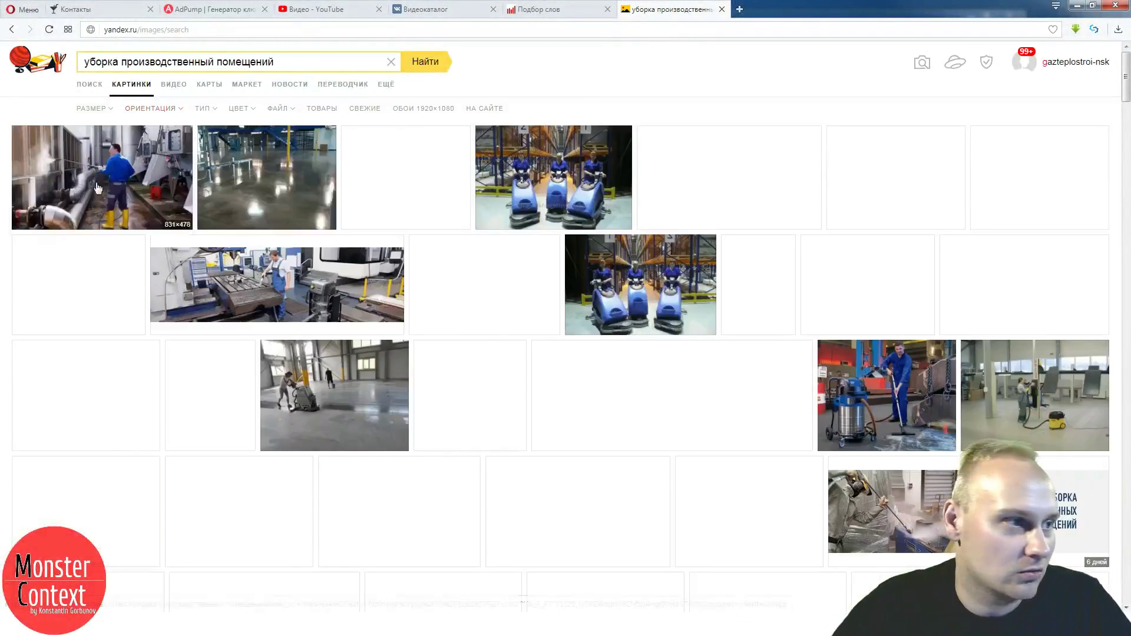
- Copy "производственных" from the second image's description into AdPump's second phrase list below "залов"
left_click(98, 188)
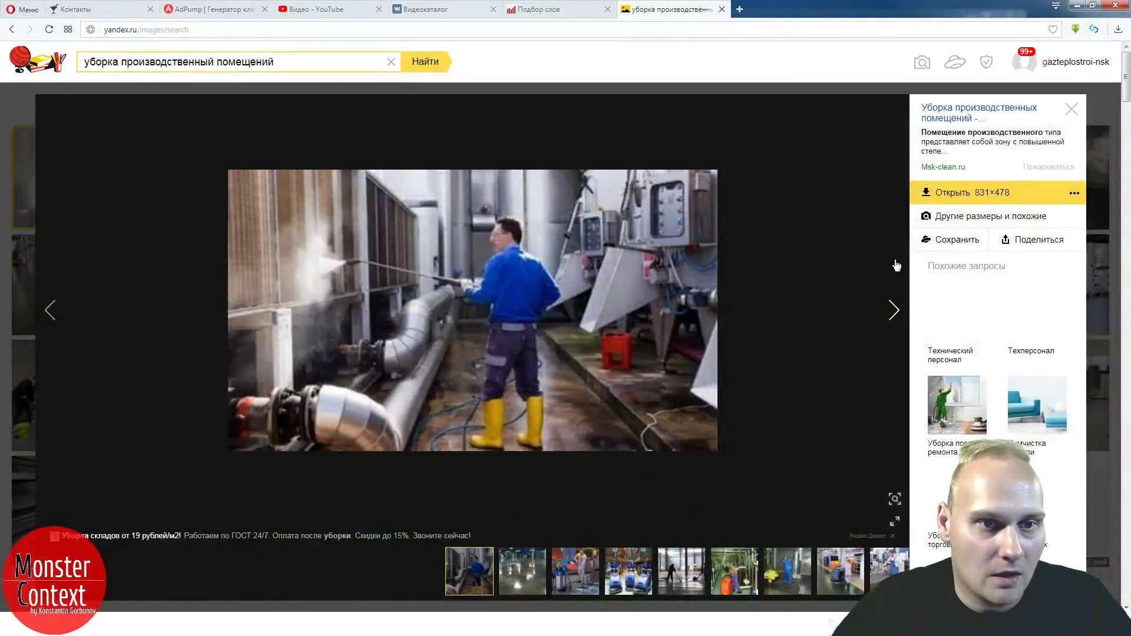
left_click(893, 316)
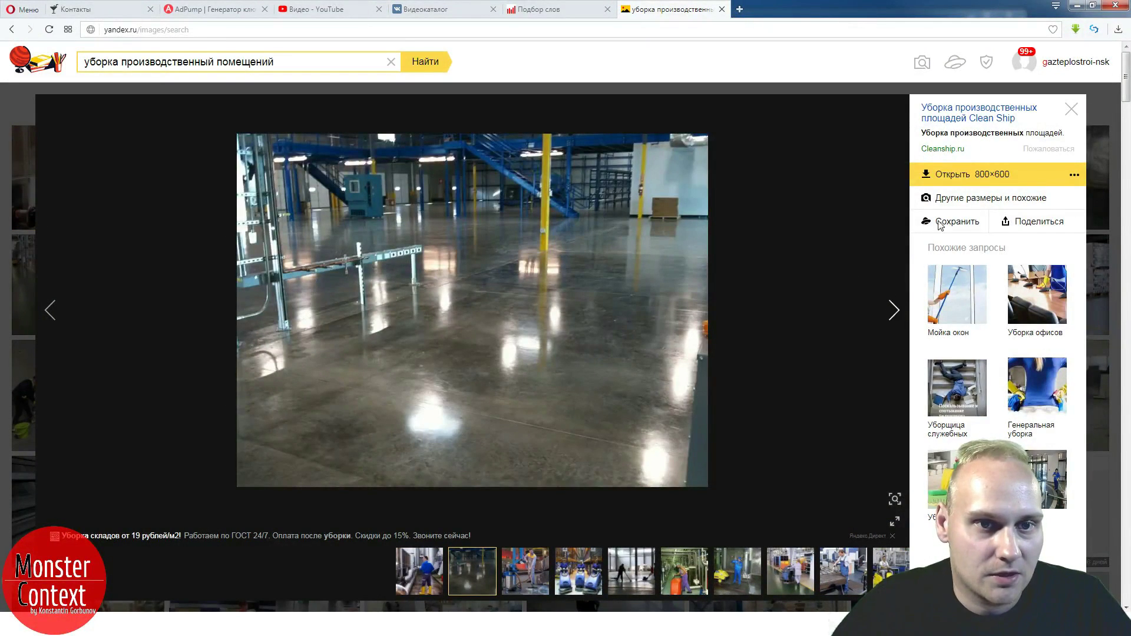
left_click_drag(950, 136, 1027, 137)
key("ctrl+c")
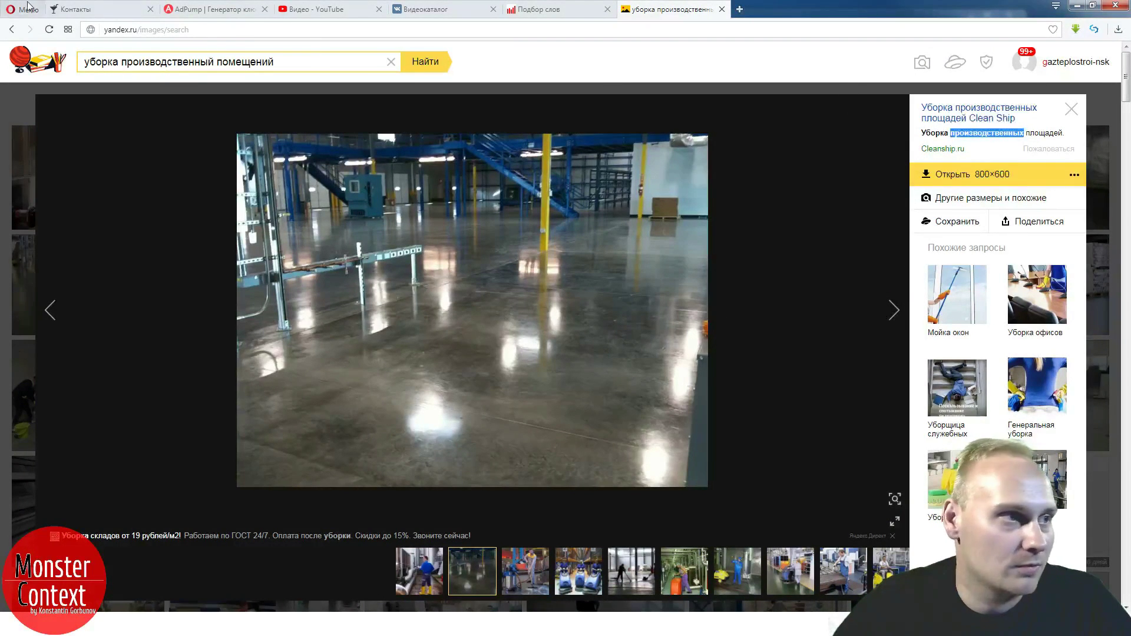
left_click(201, 9)
key("ctrl+v")
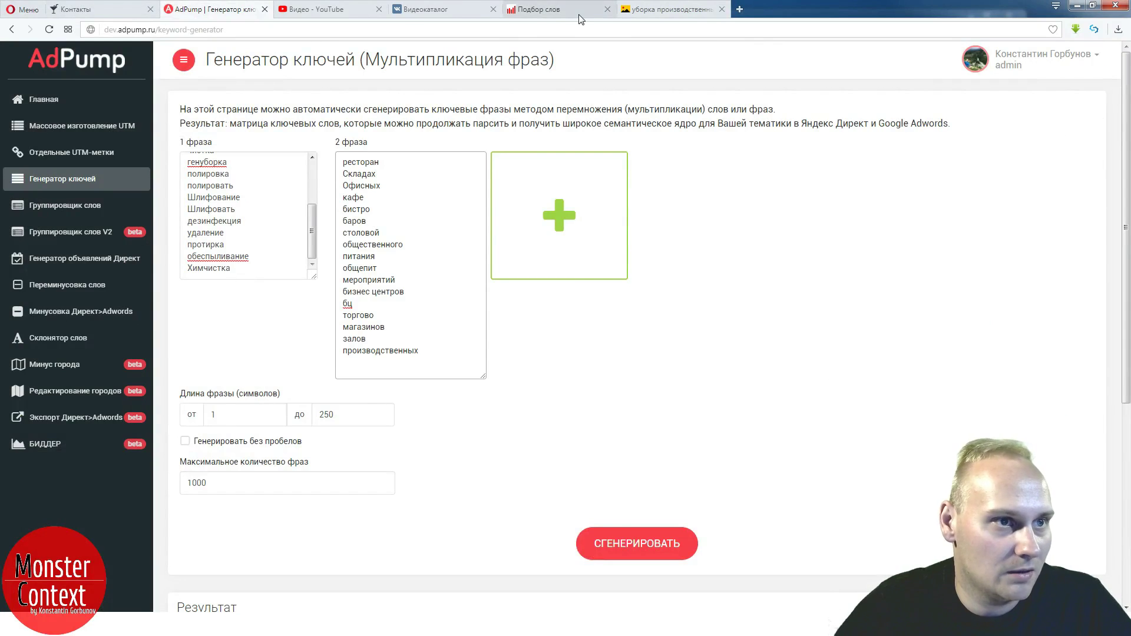
- Copy "предприятия" from the third image's description into AdPump's second phrase list below "производственных"
left_click(670, 9)
left_click(894, 311)
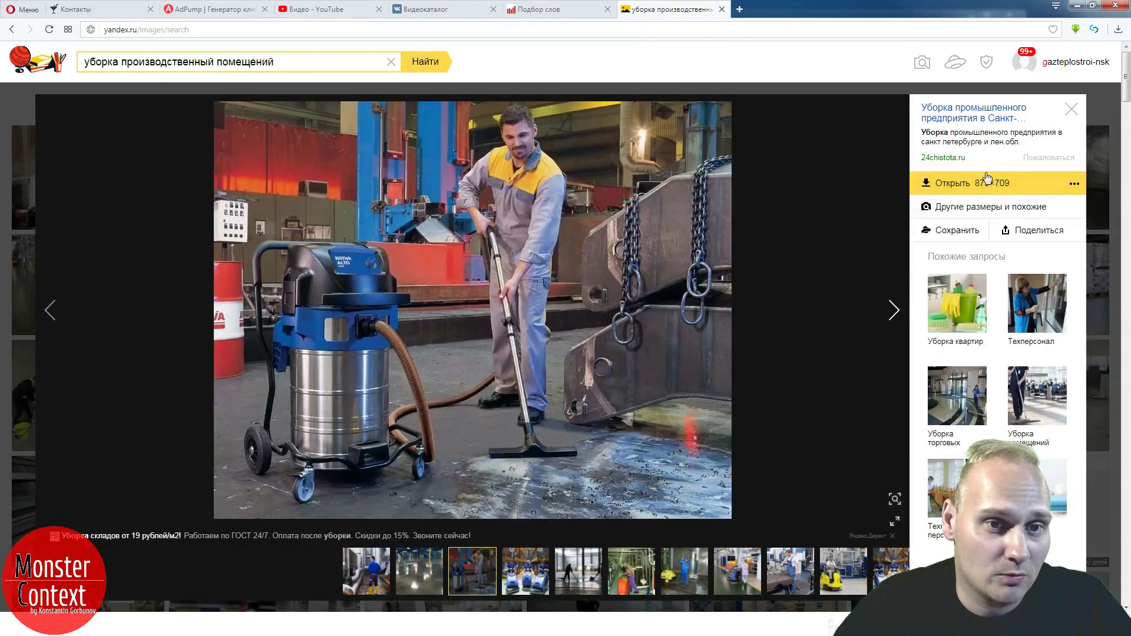
left_click_drag(1011, 134, 1052, 136)
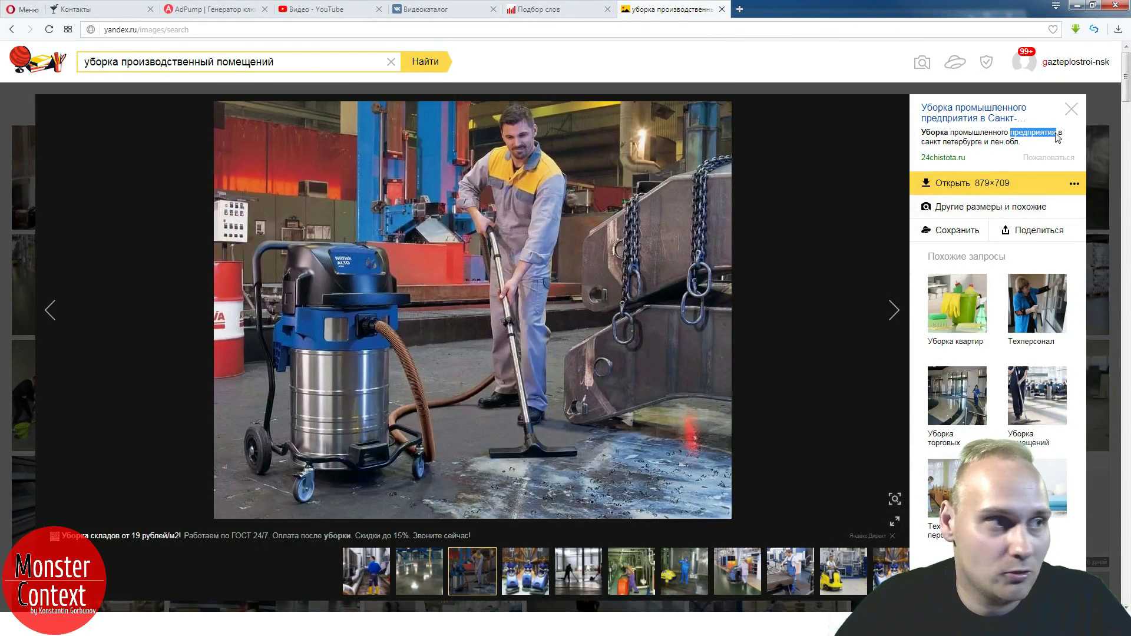
left_click(213, 9)
key("ctrl+v")
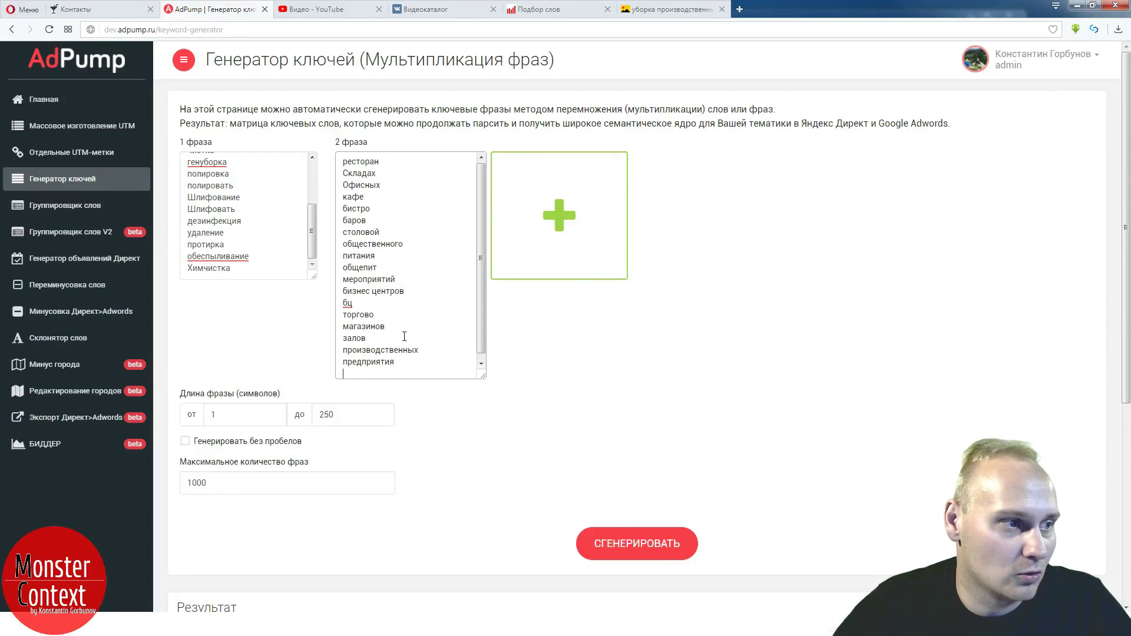
- Change the Wordstat query to "уборка предприятия" and review the related phrases
left_click(536, 11)
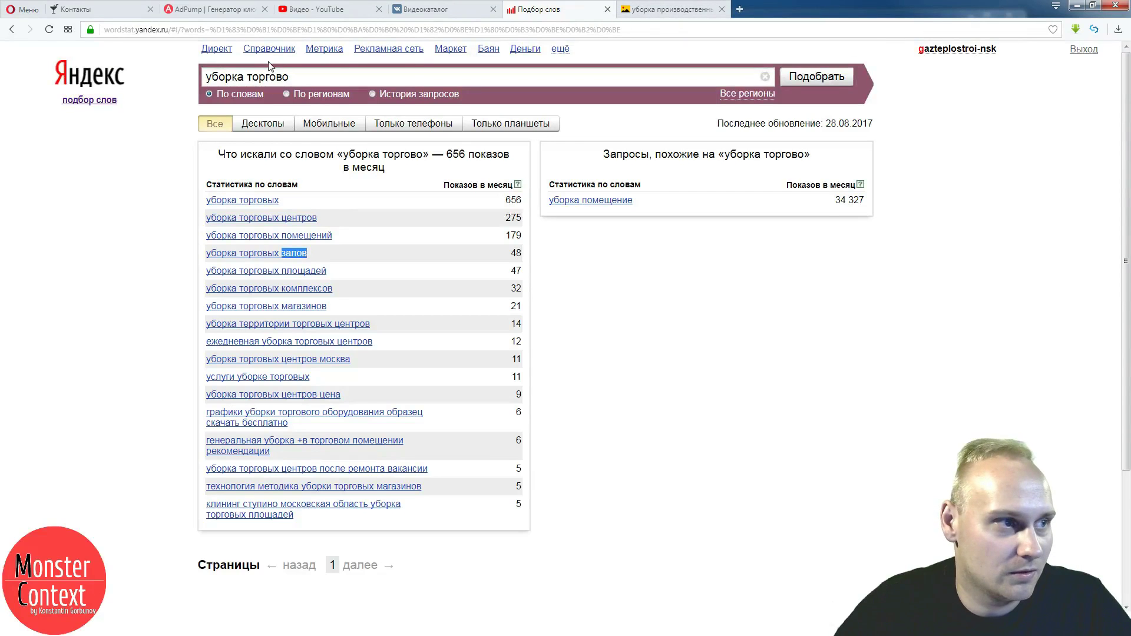
left_click(277, 77)
double_click(277, 77)
type("предприятия")
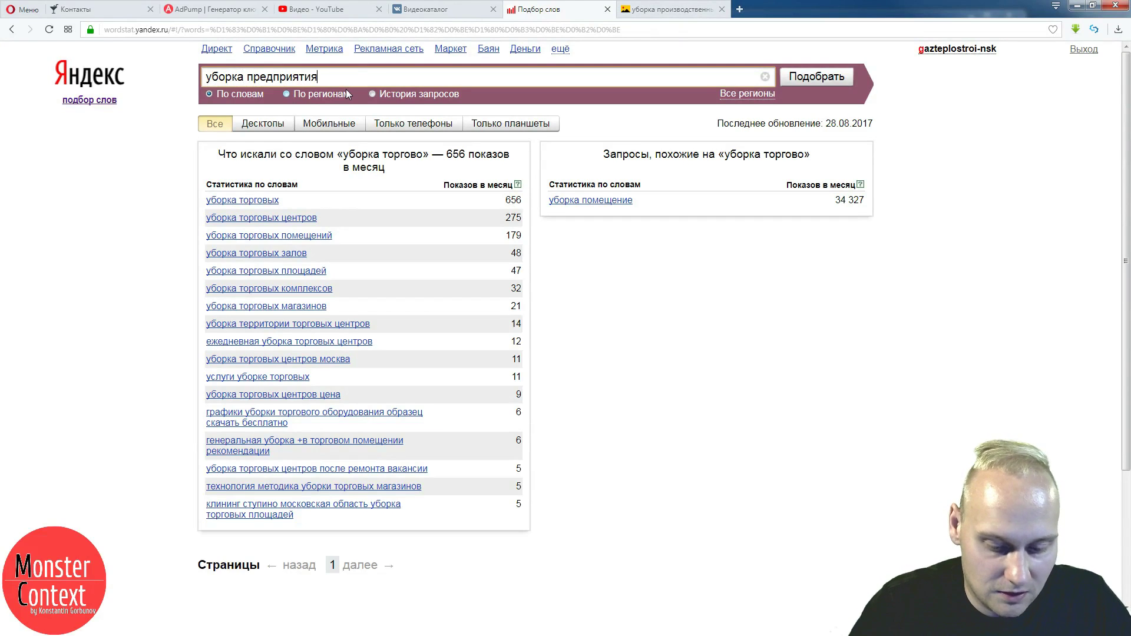
key("Return")
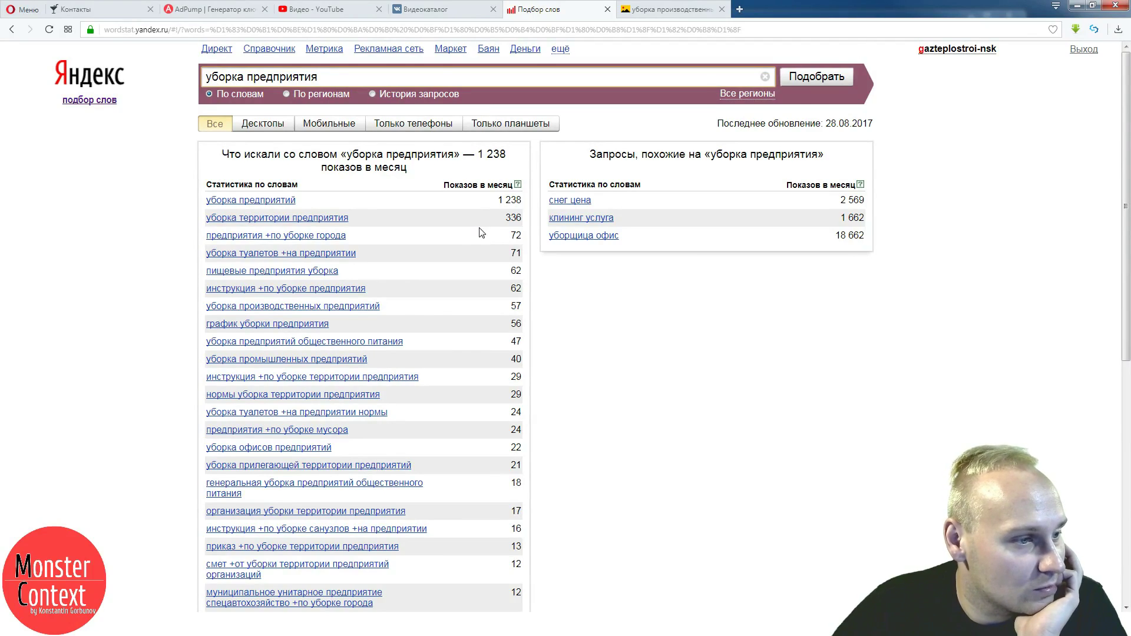
scroll(480, 233, "down", 8)
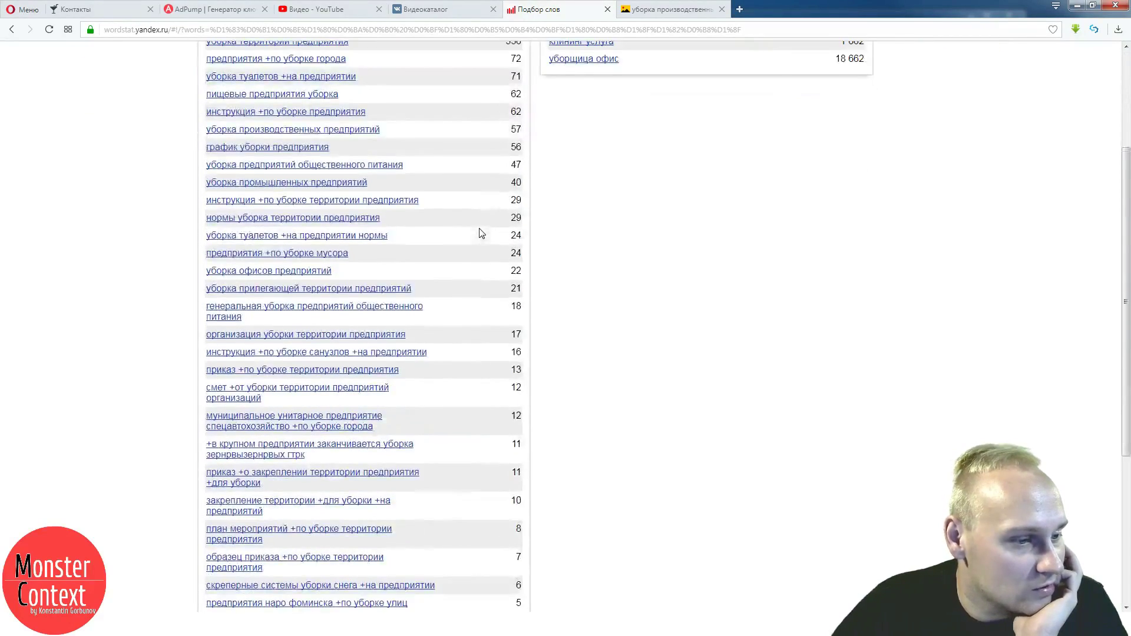
scroll(480, 233, "up", 8)
- Examine the following Yandex Images results and their descriptions for more types of premises and cleaning-service words
left_click(654, 10)
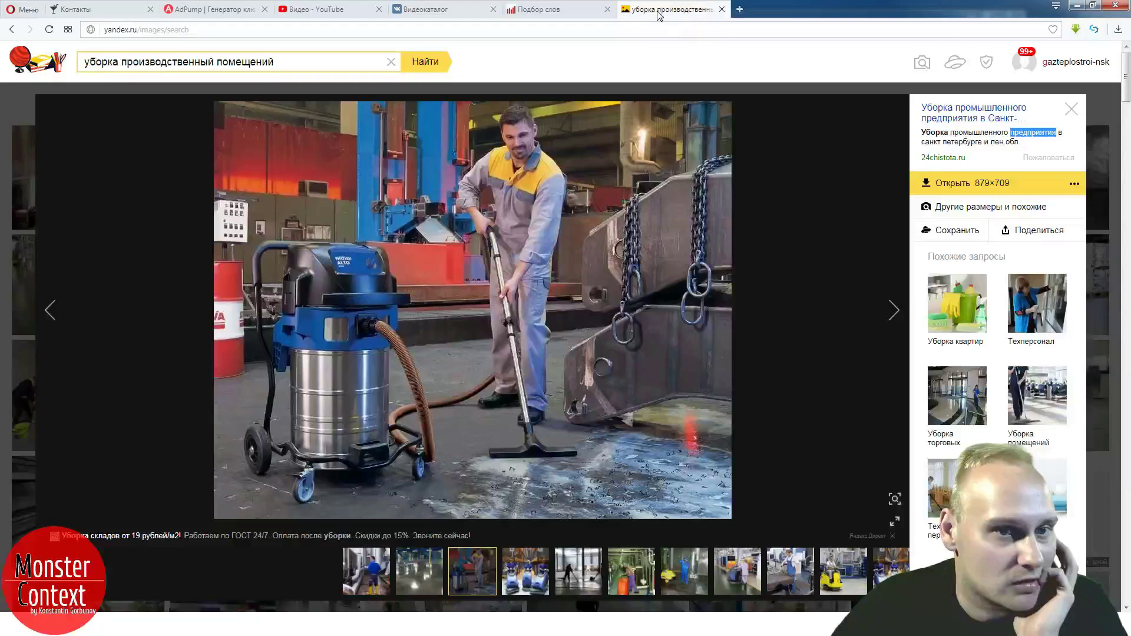
left_click(887, 311)
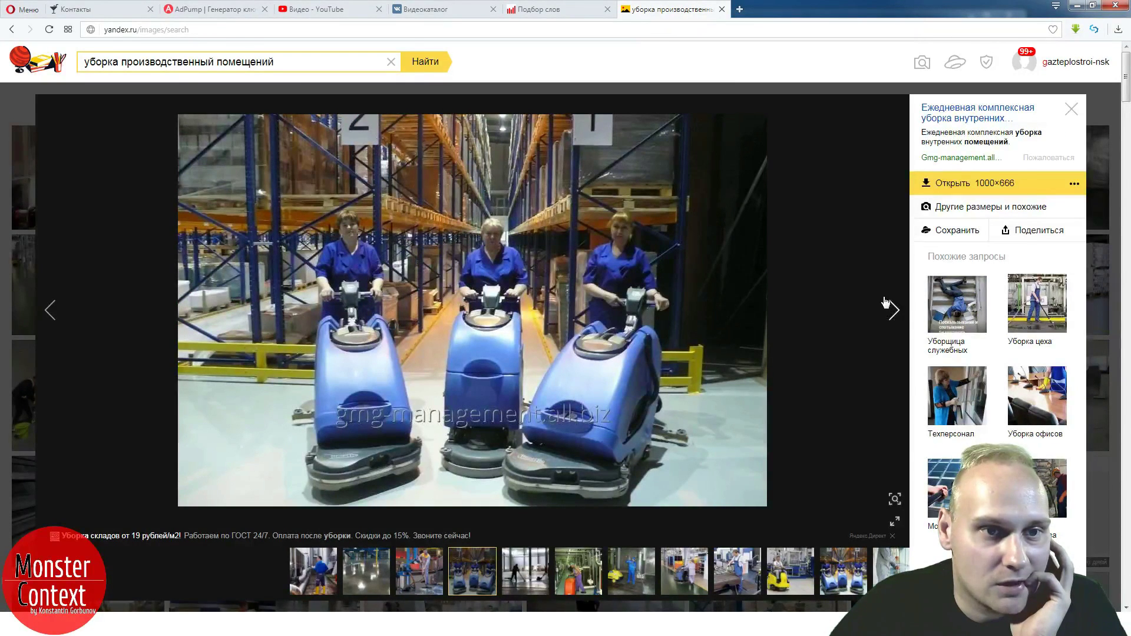
left_click(887, 302)
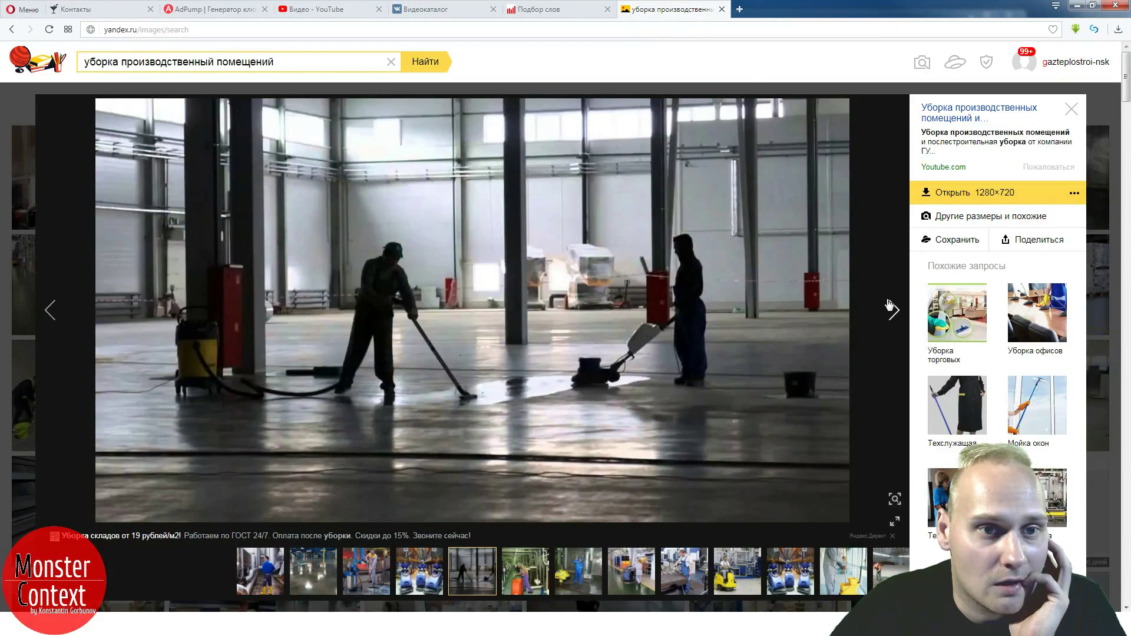
left_click(889, 303)
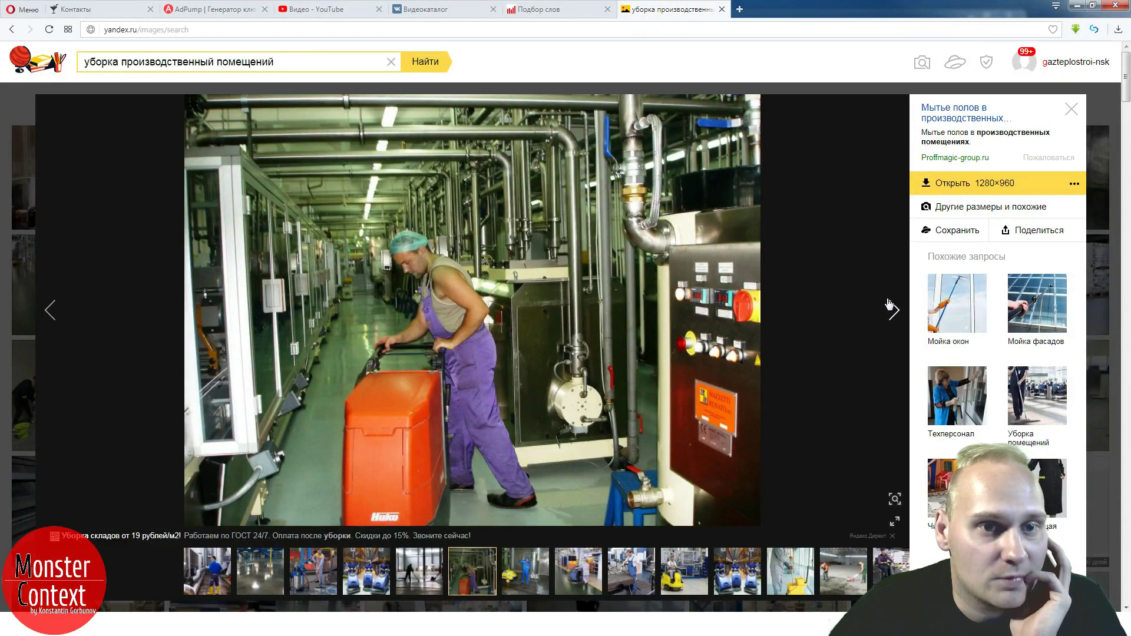
left_click(889, 303)
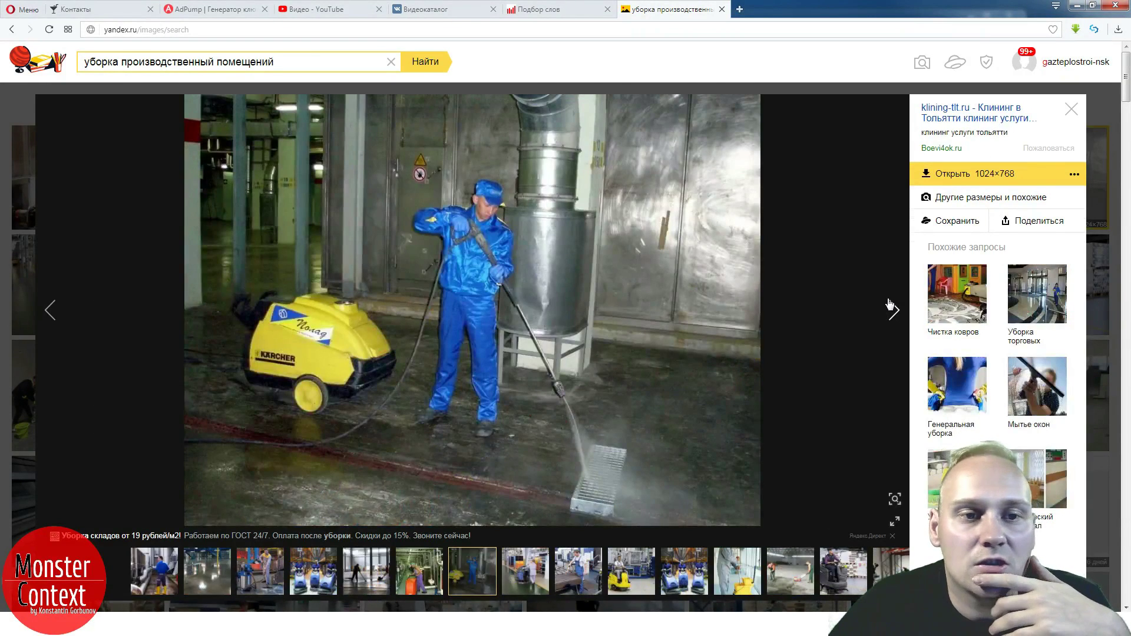
left_click(890, 303)
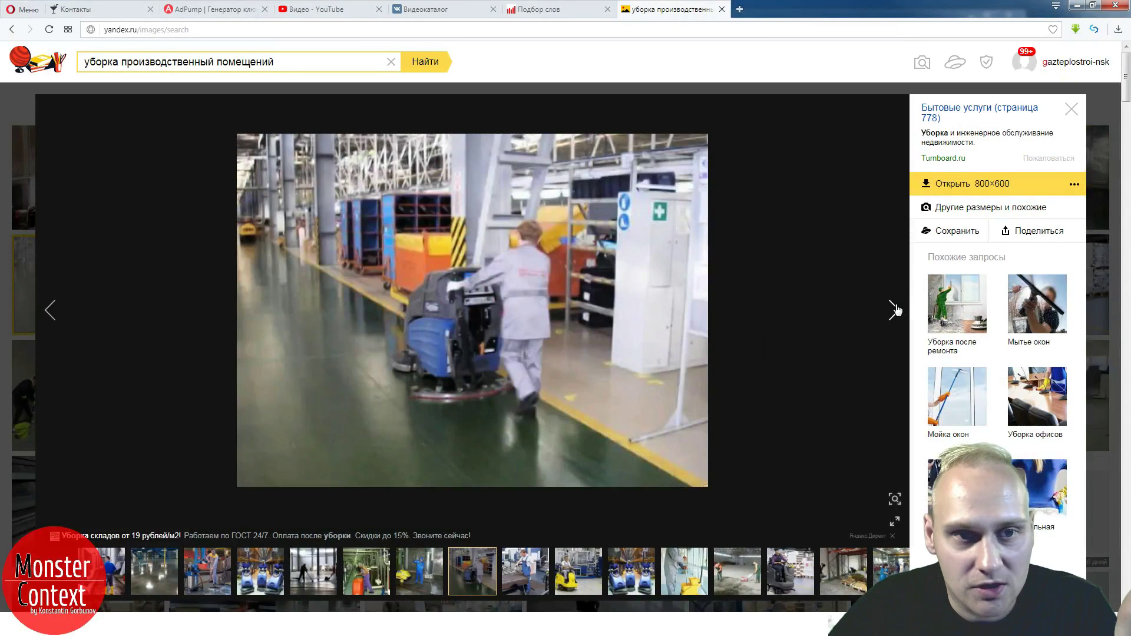
left_click(894, 309)
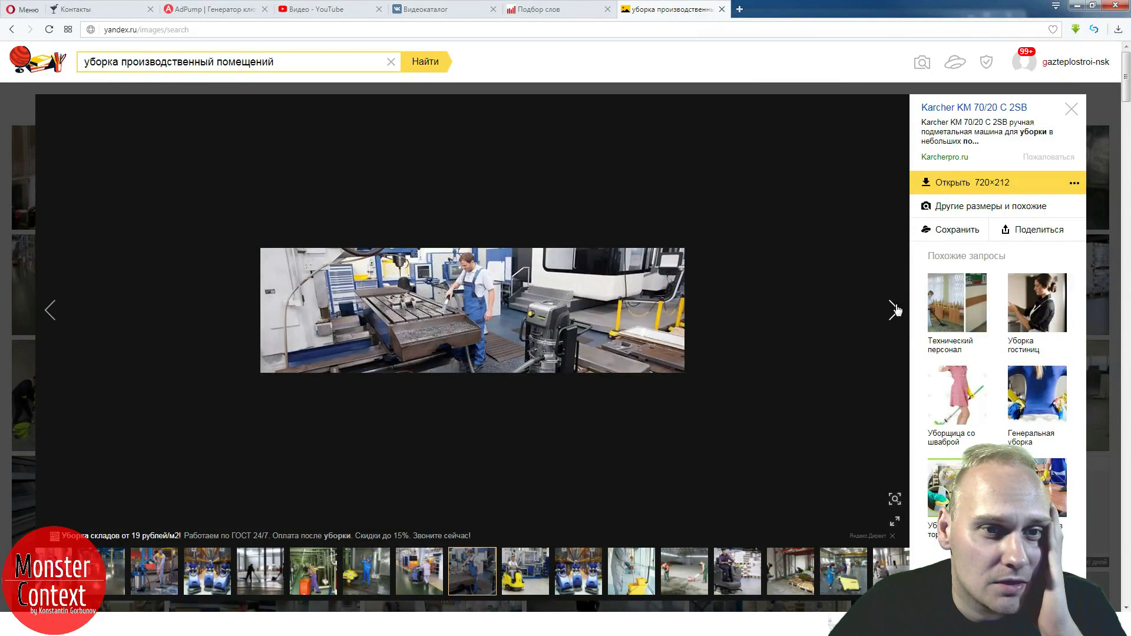
left_click(894, 309)
left_click(894, 308)
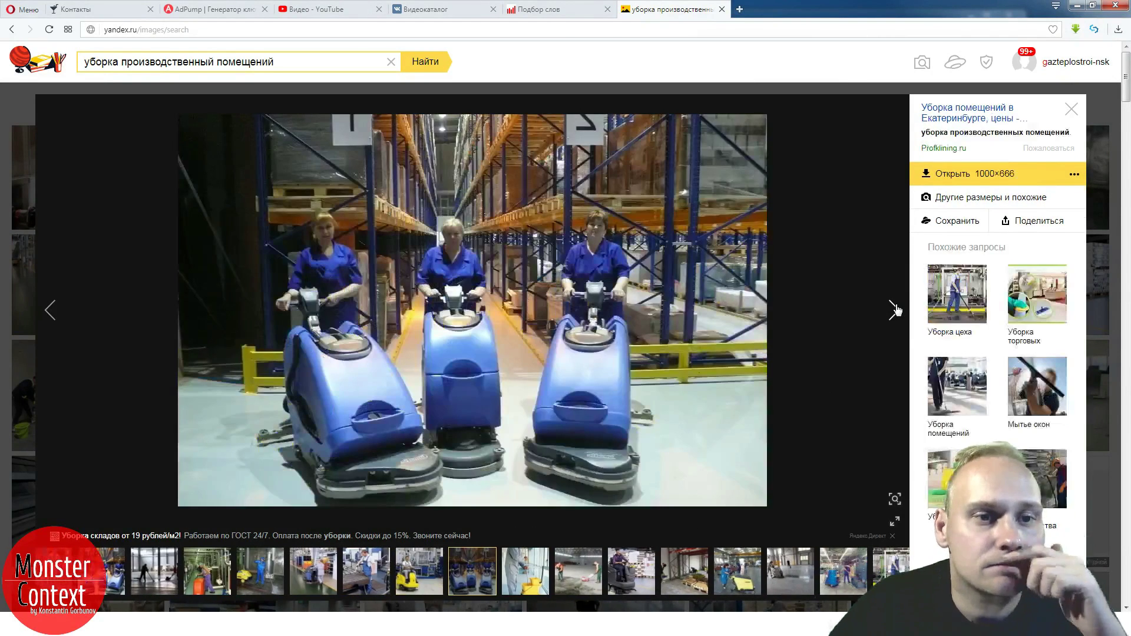
left_click(894, 309)
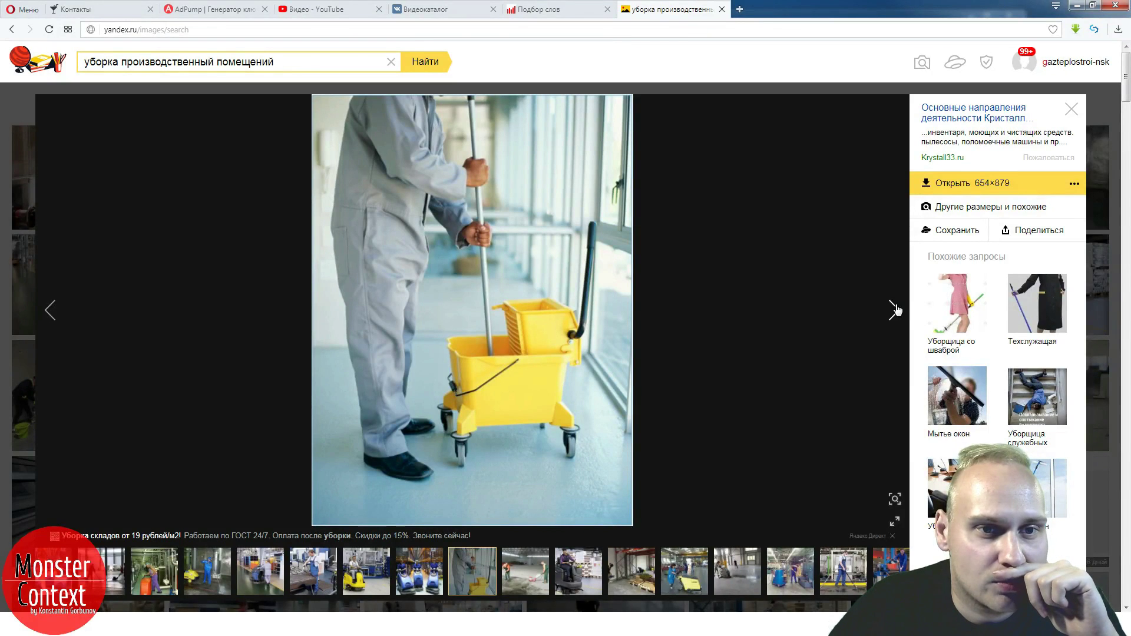
left_click(895, 308)
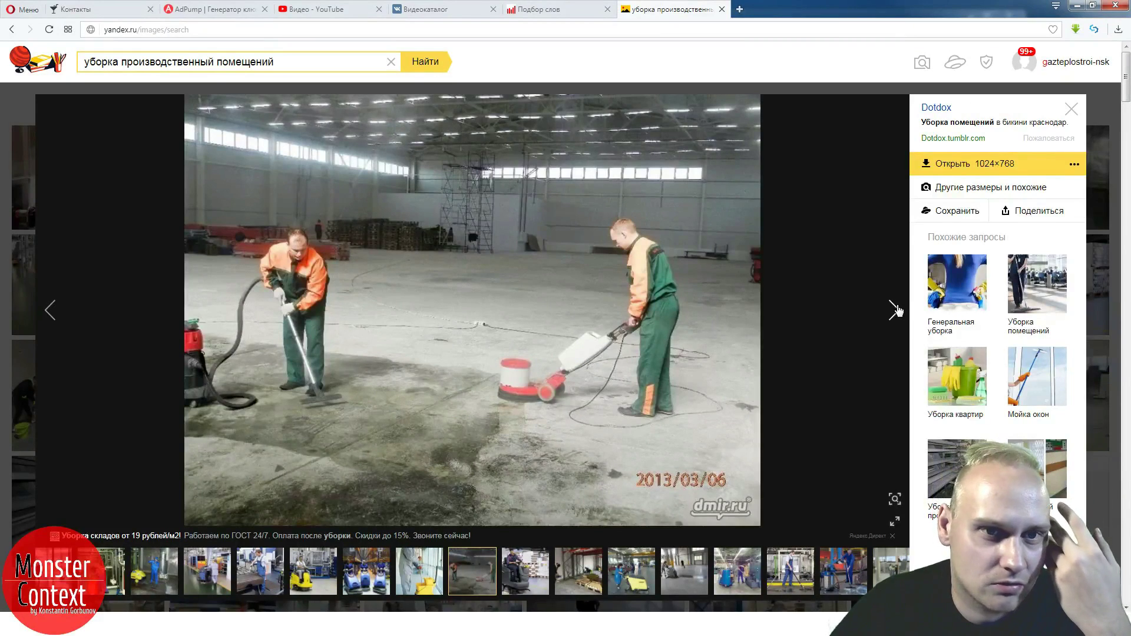
left_click(894, 309)
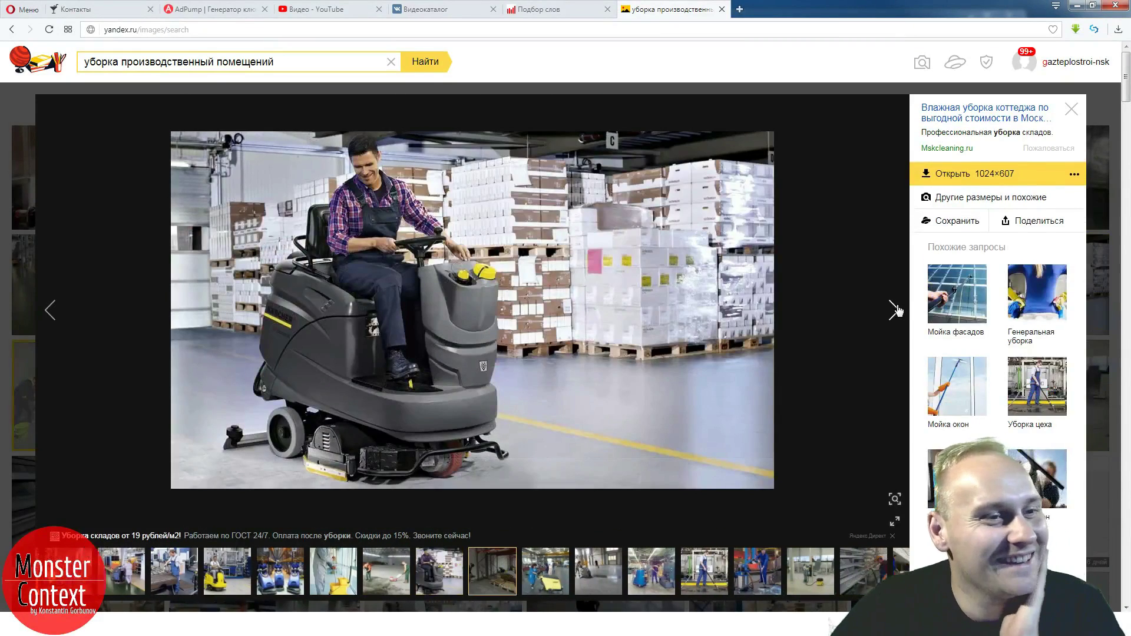
left_click(894, 309)
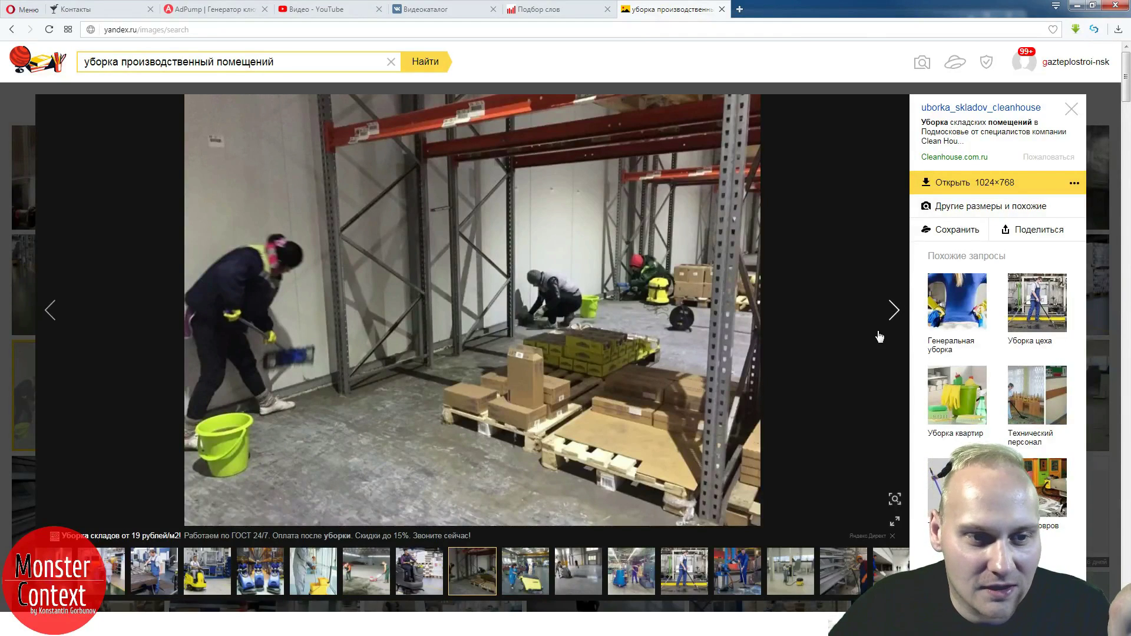
- Add "складских" on its own line below "Складах" in AdPump's second phrase list
left_click(214, 9)
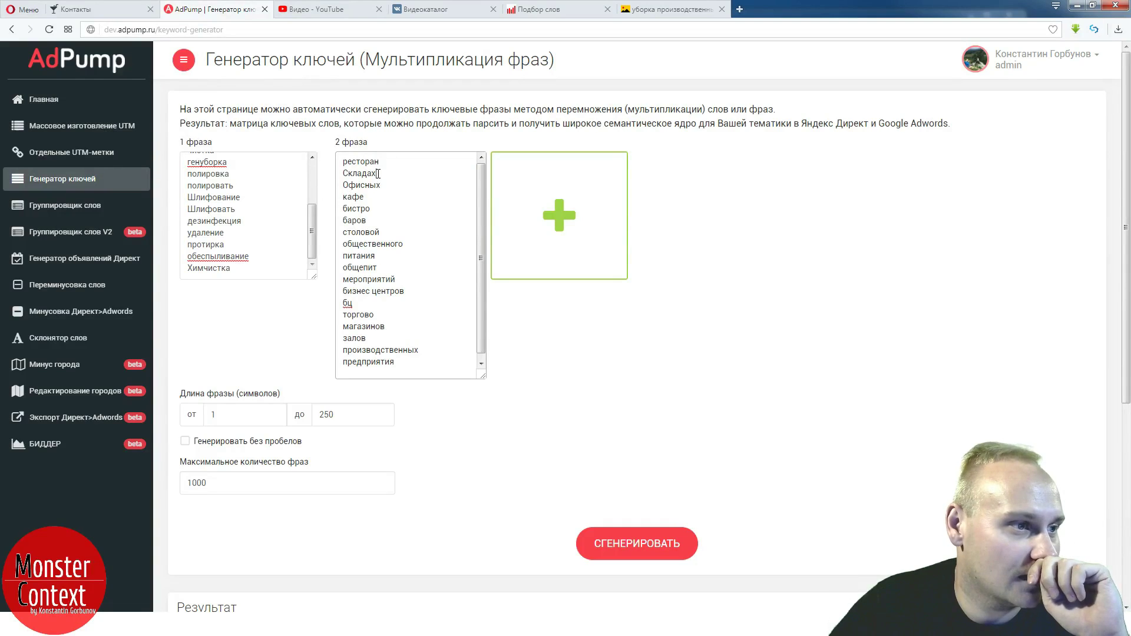
left_click(400, 175)
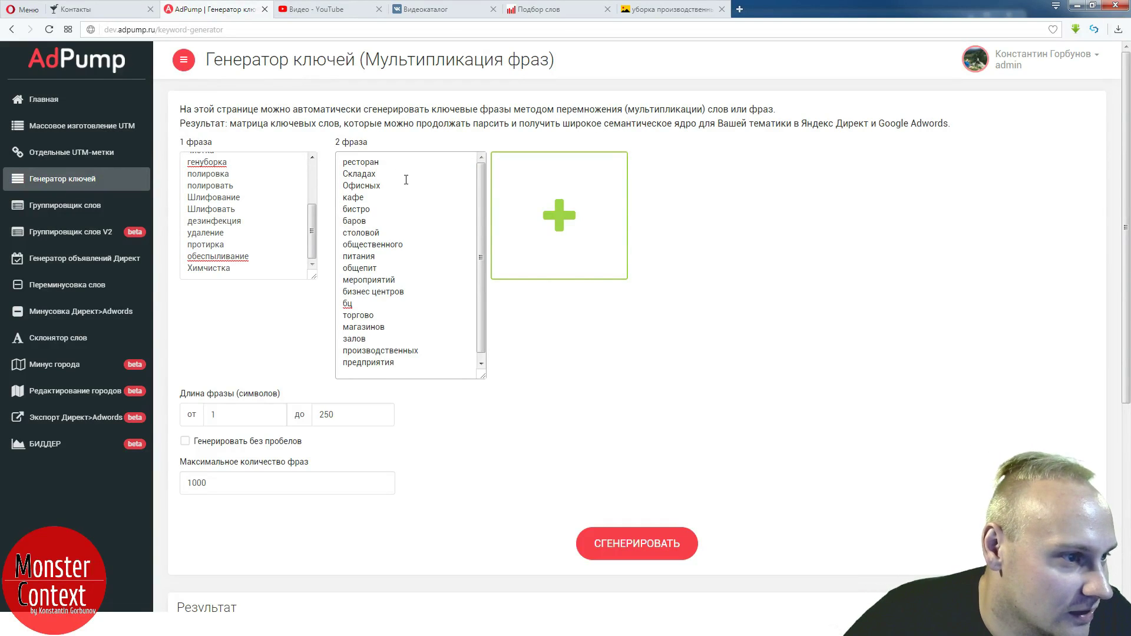
key("Return")
type("с")
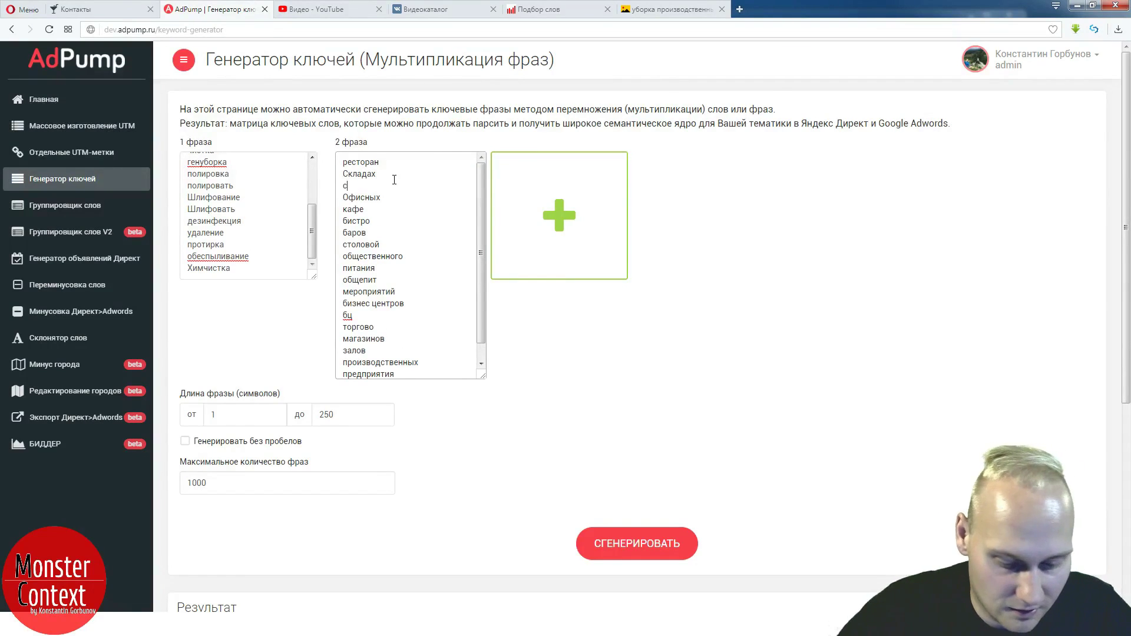
type("кладский")
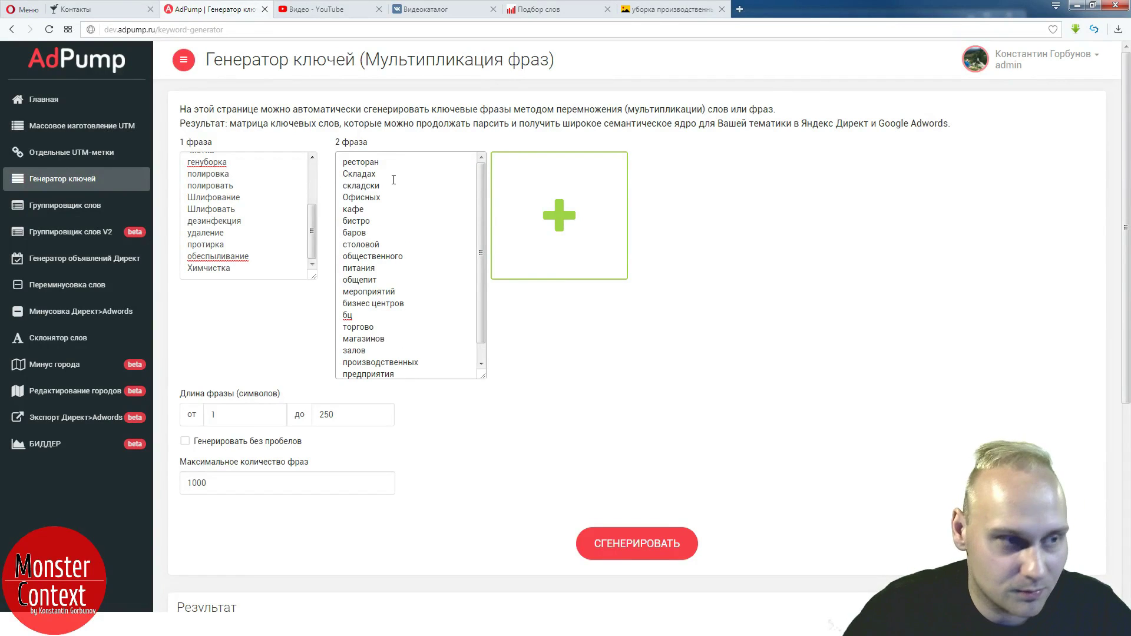
- Go through the next Yandex Images results and copy "Очистка" from the description about cleaning production equipment
left_click(665, 11)
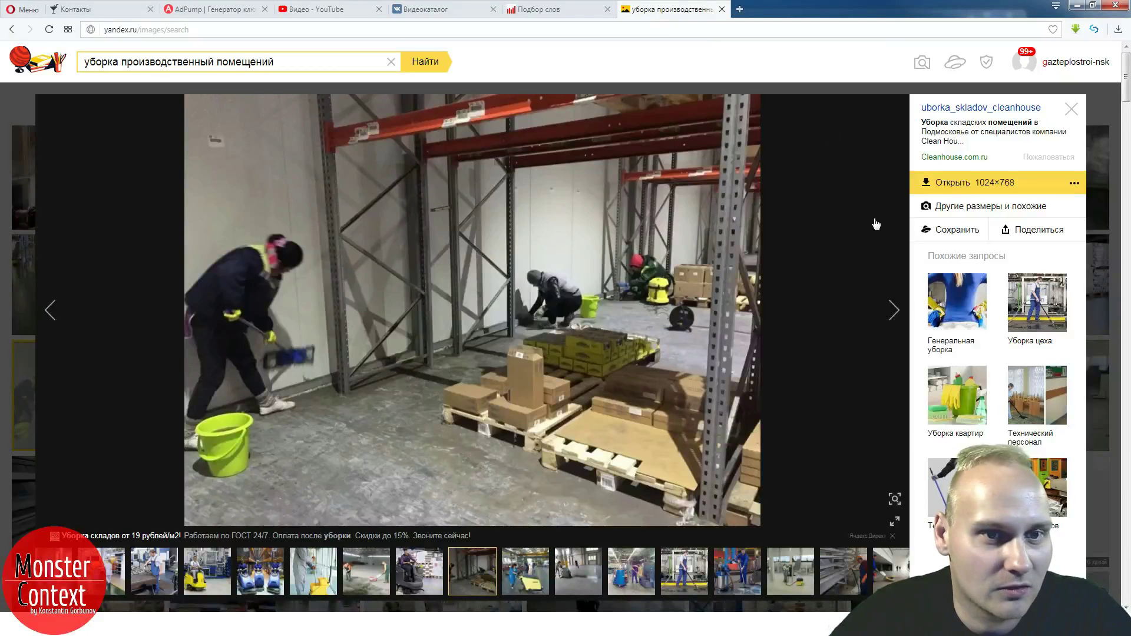
left_click(894, 313)
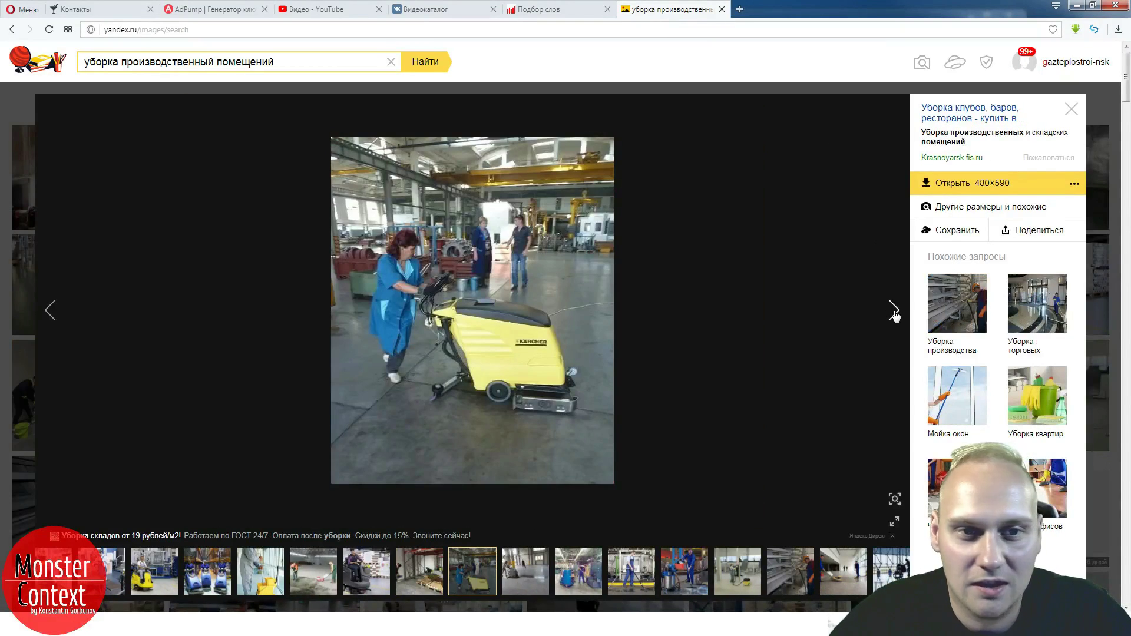
left_click(893, 313)
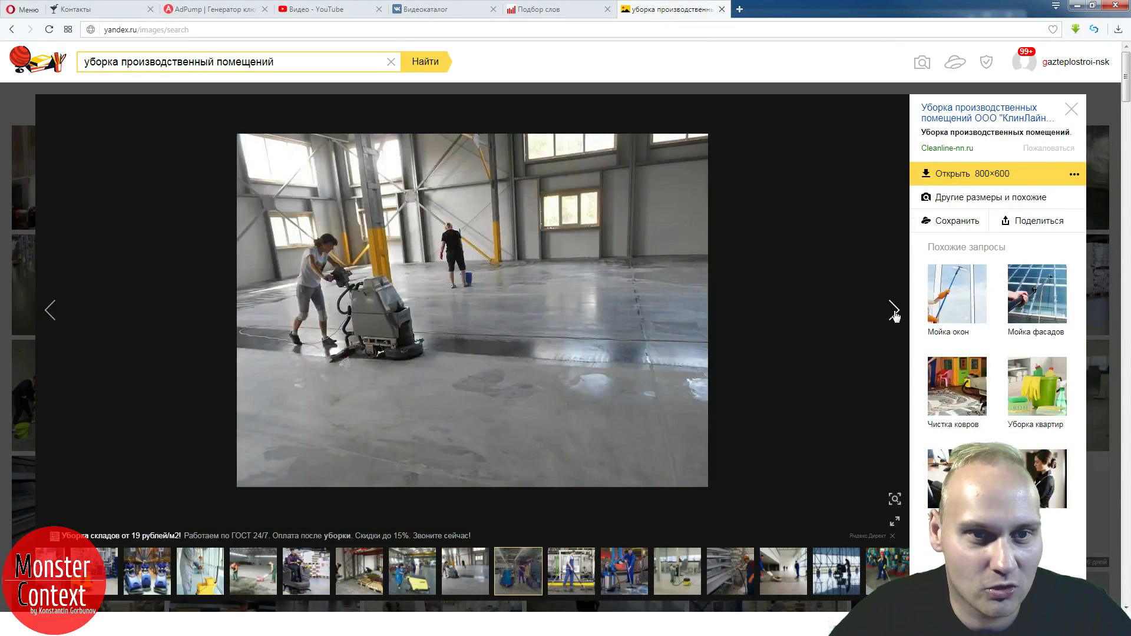
left_click(893, 313)
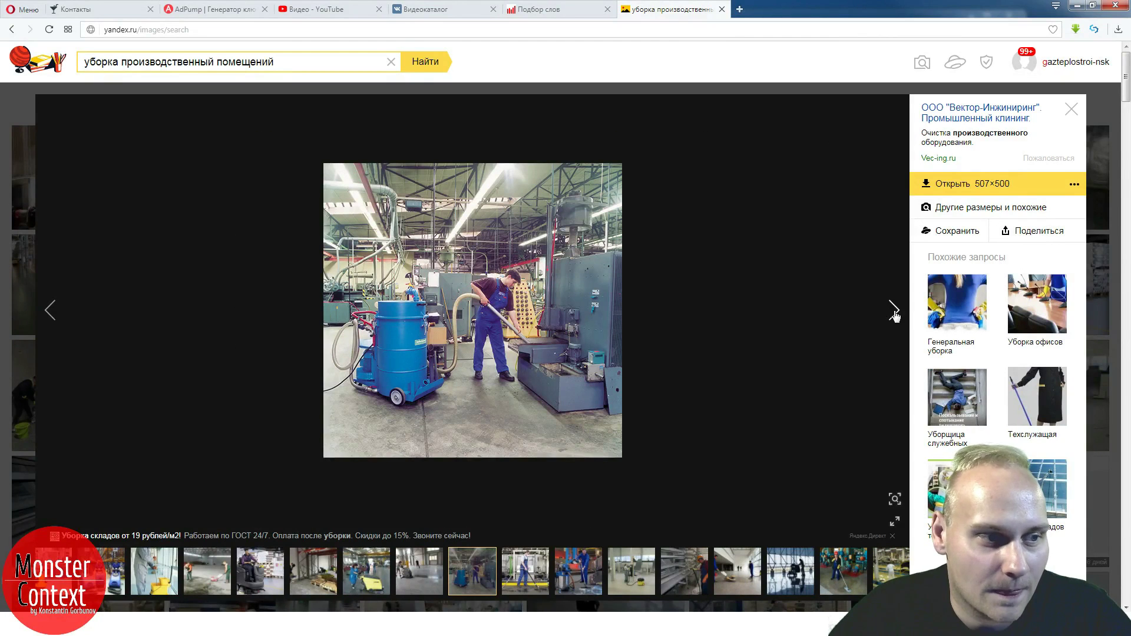
double_click(933, 135)
key("ctrl+c")
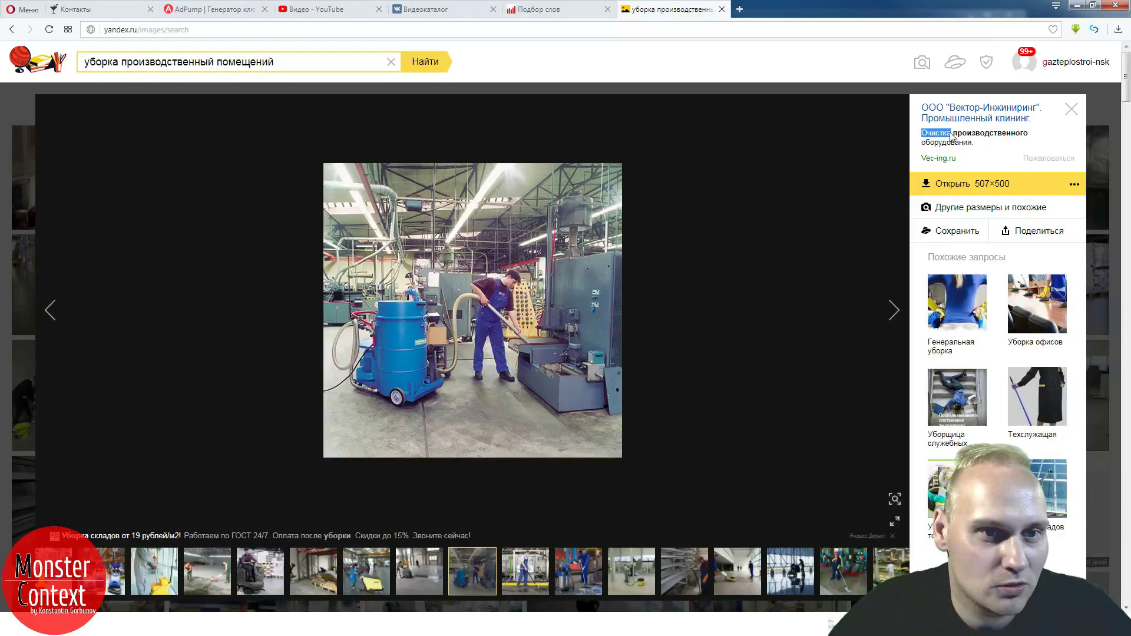
- Check AdPump's first phrase list for the copied word "Очистка"
left_click(213, 9)
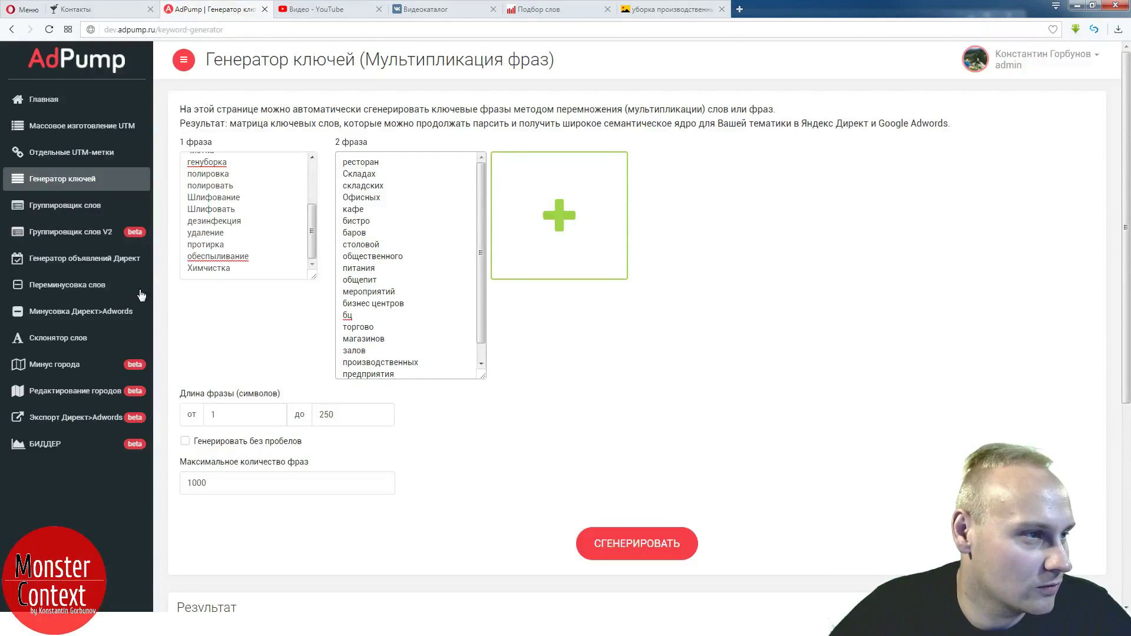
left_click(329, 11)
left_click(236, 9)
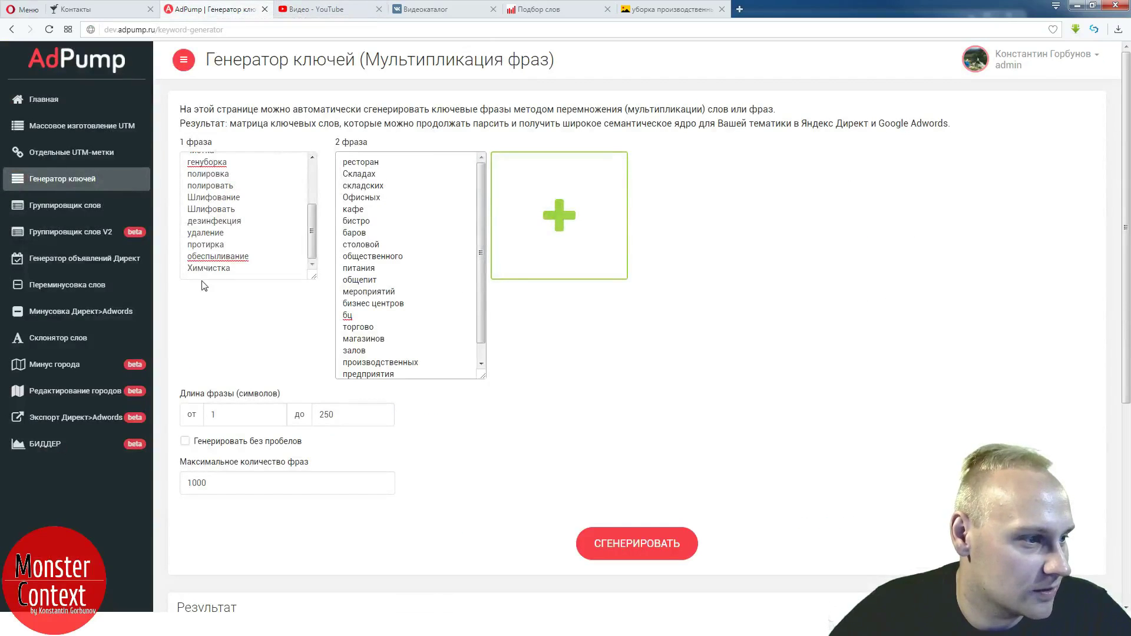
scroll(255, 240, "up", 3)
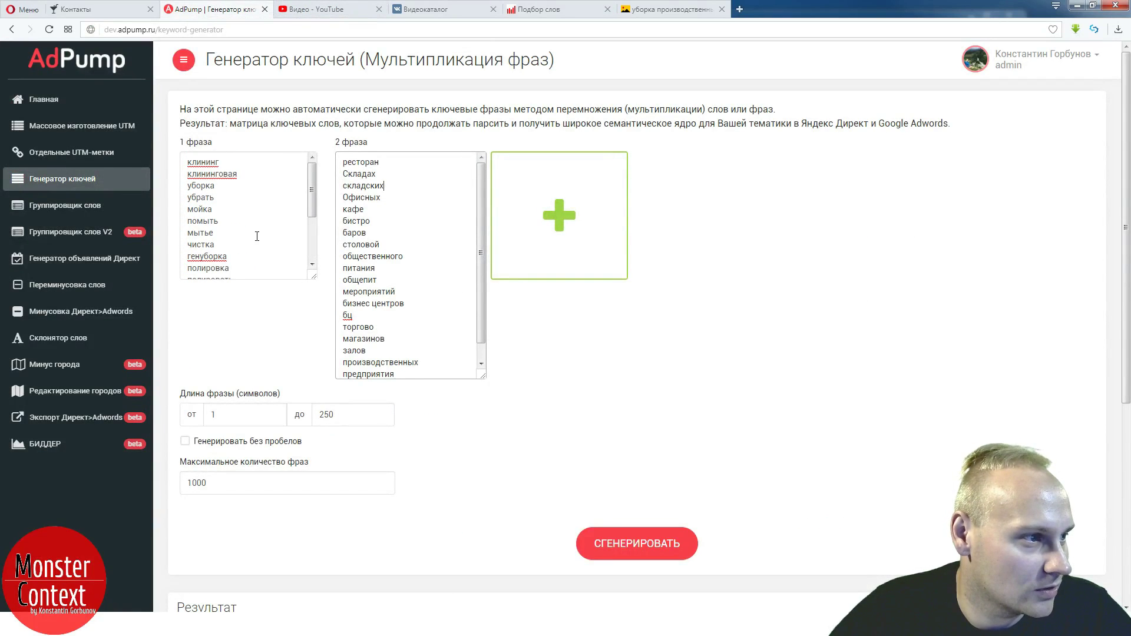
scroll(257, 237, "down", 5)
scroll(257, 237, "up", 3)
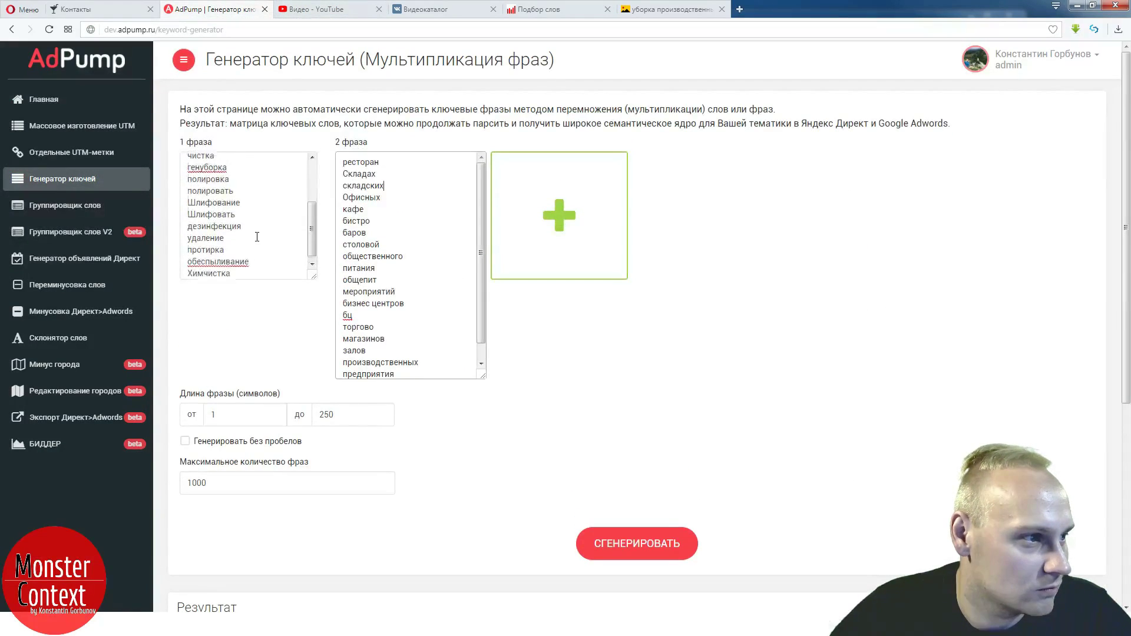
scroll(257, 237, "up", 3)
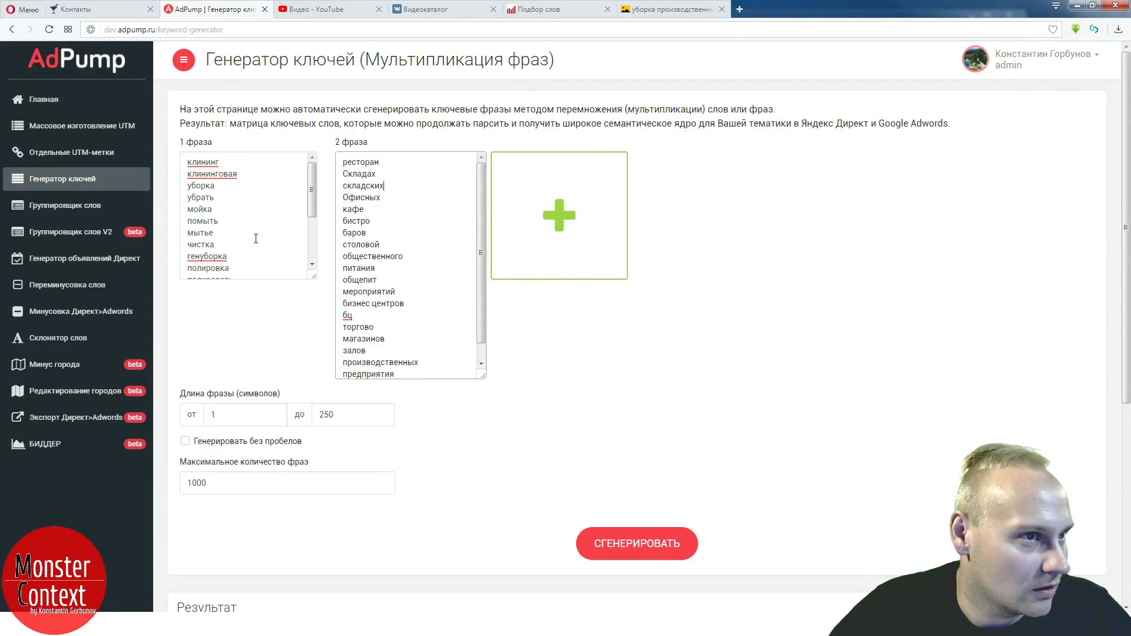
- Duplicate the Wordstat tab and look up "Очистка" and "чистка" in the copy
left_click(549, 9)
right_click(582, 8)
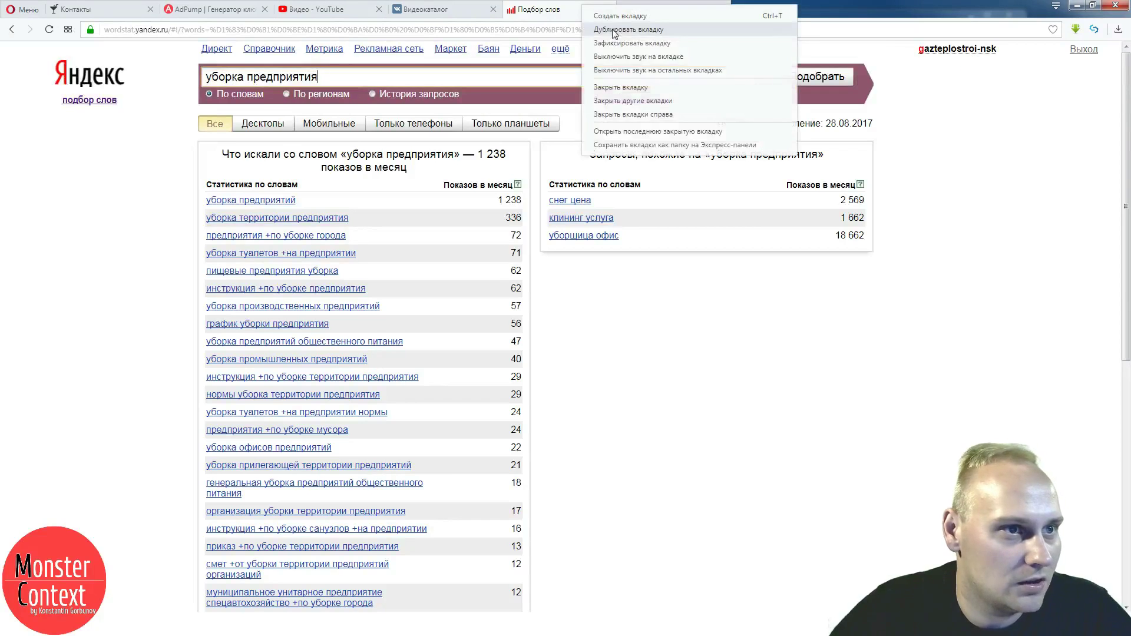
left_click(613, 29)
triple_click(341, 78)
key("ctrl+v")
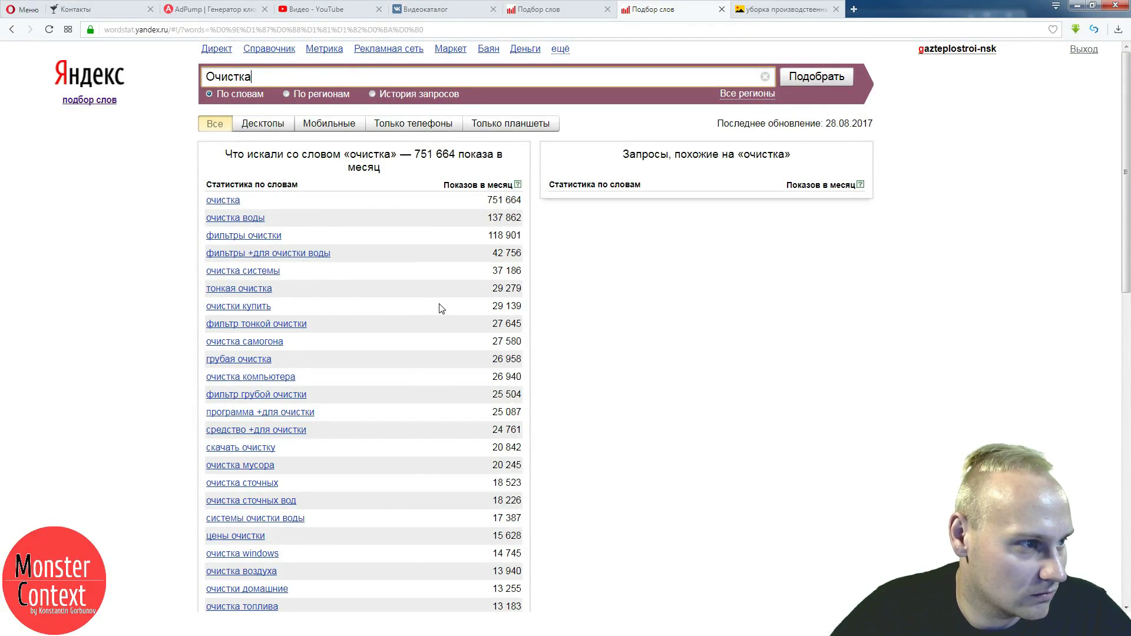
key("Home")
key("Delete")
key("Return")
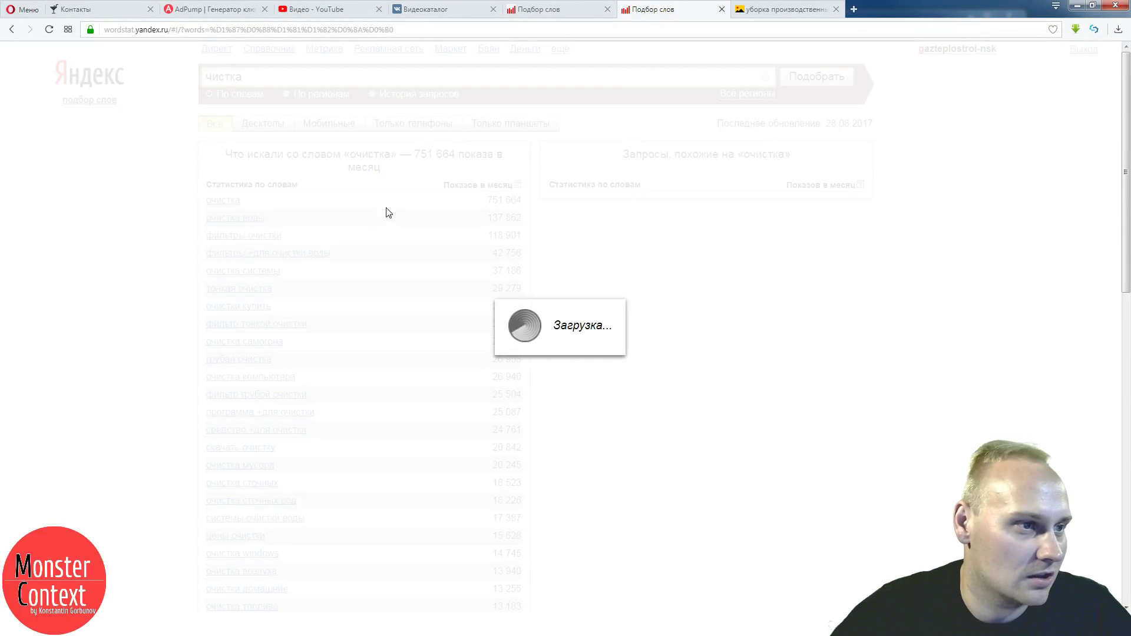
- Add the copied "Очистка" below "Химчистка" in AdPump's first phrase list
left_click(197, 10)
scroll(247, 261, "down", 5)
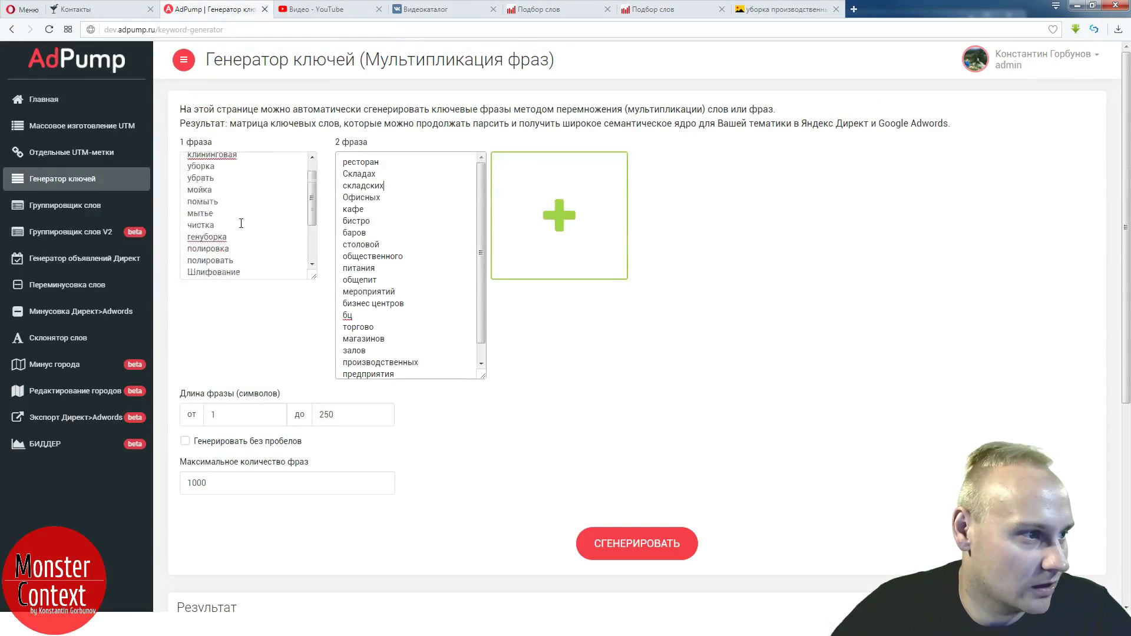
key("Return")
key("ctrl+v")
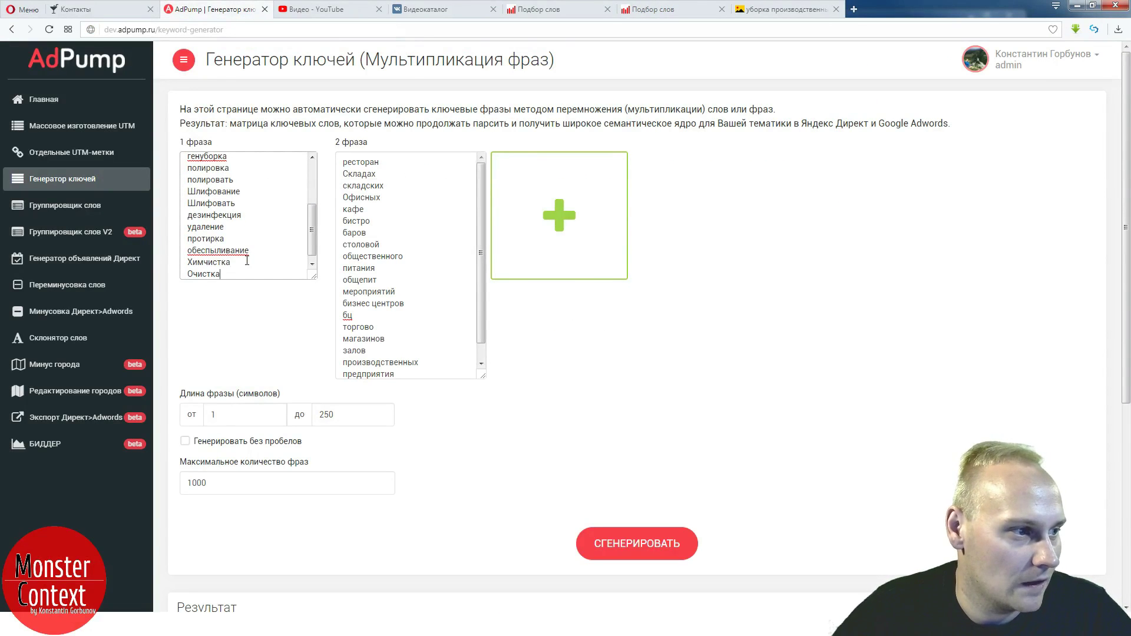
left_click(303, 305)
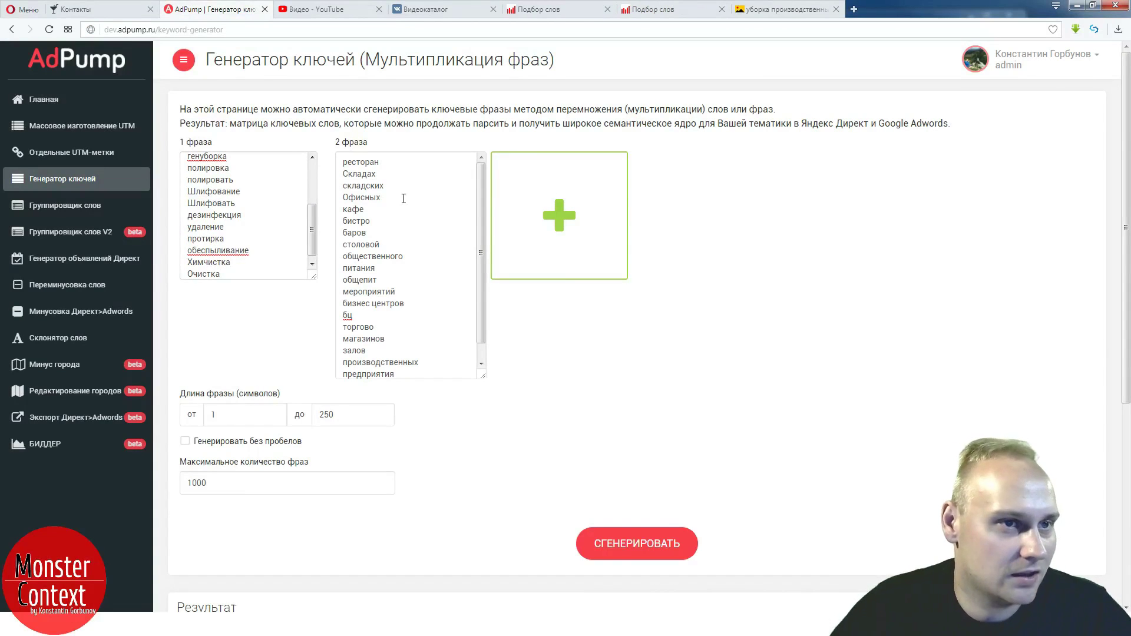
- Switch to Yandex Images and go through the next results to the description about cleaning engineering systems in a tunnel
left_click(769, 11)
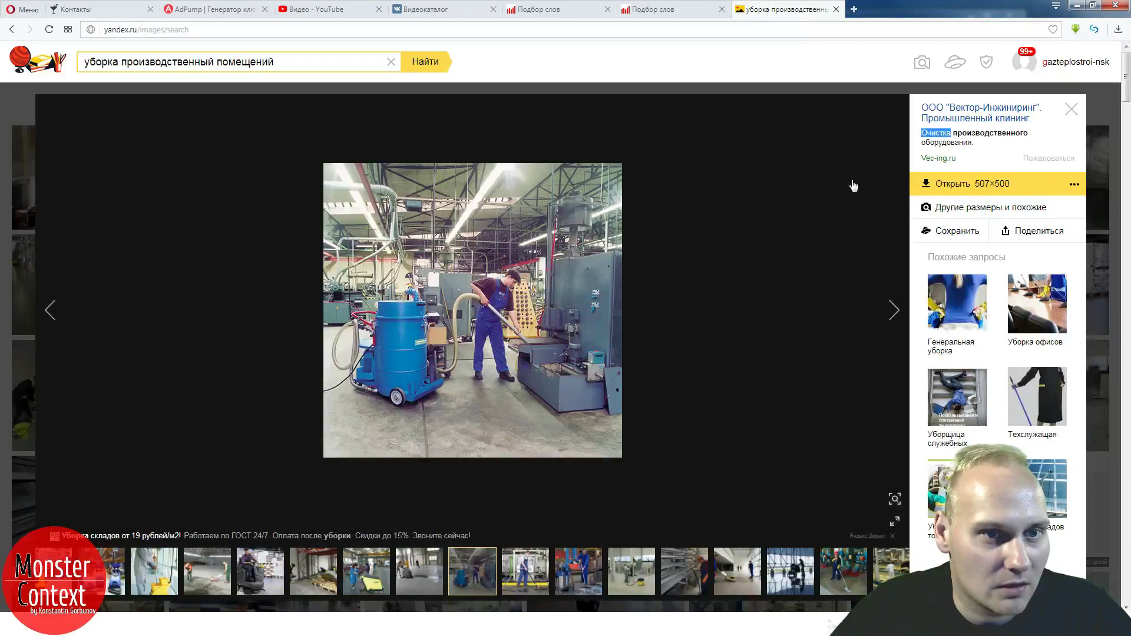
left_click(894, 312)
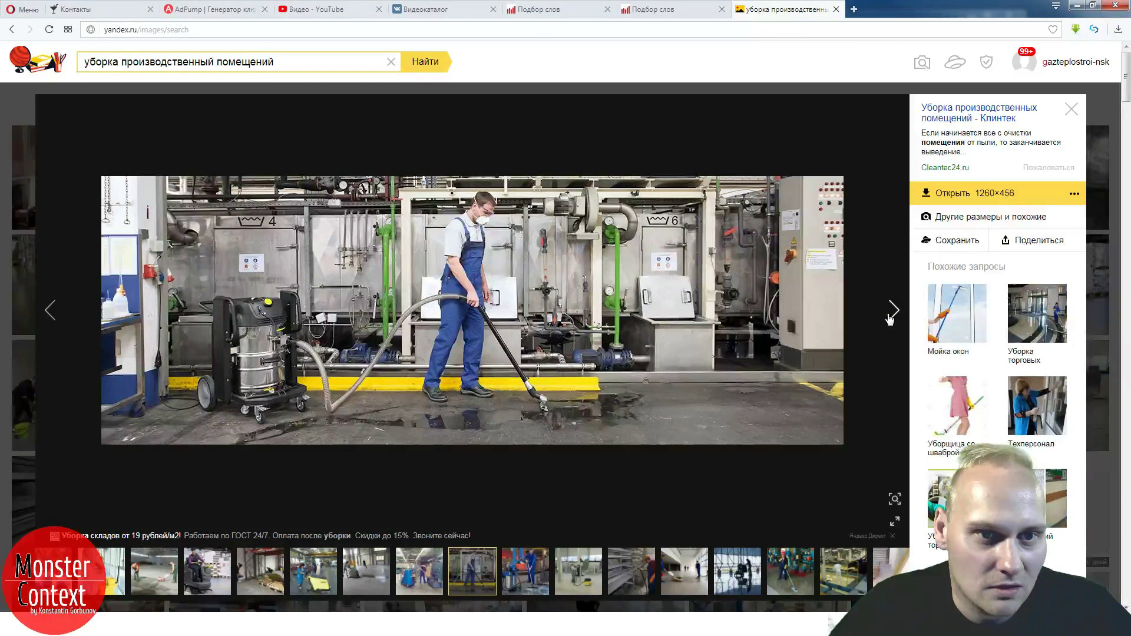
left_click(890, 319)
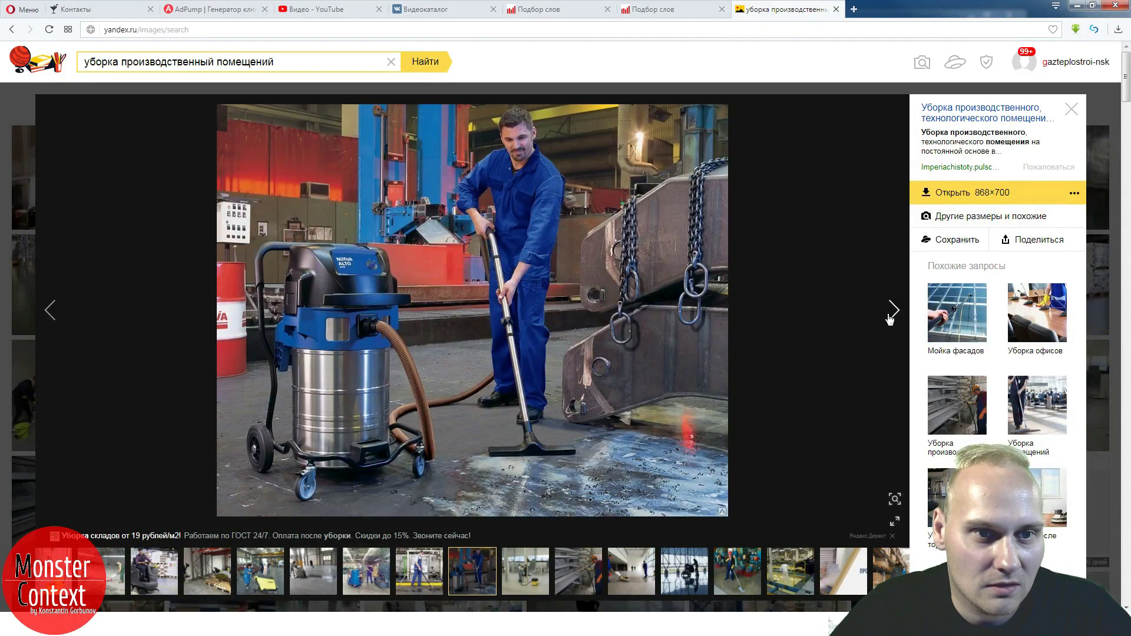
left_click(890, 319)
left_click(890, 318)
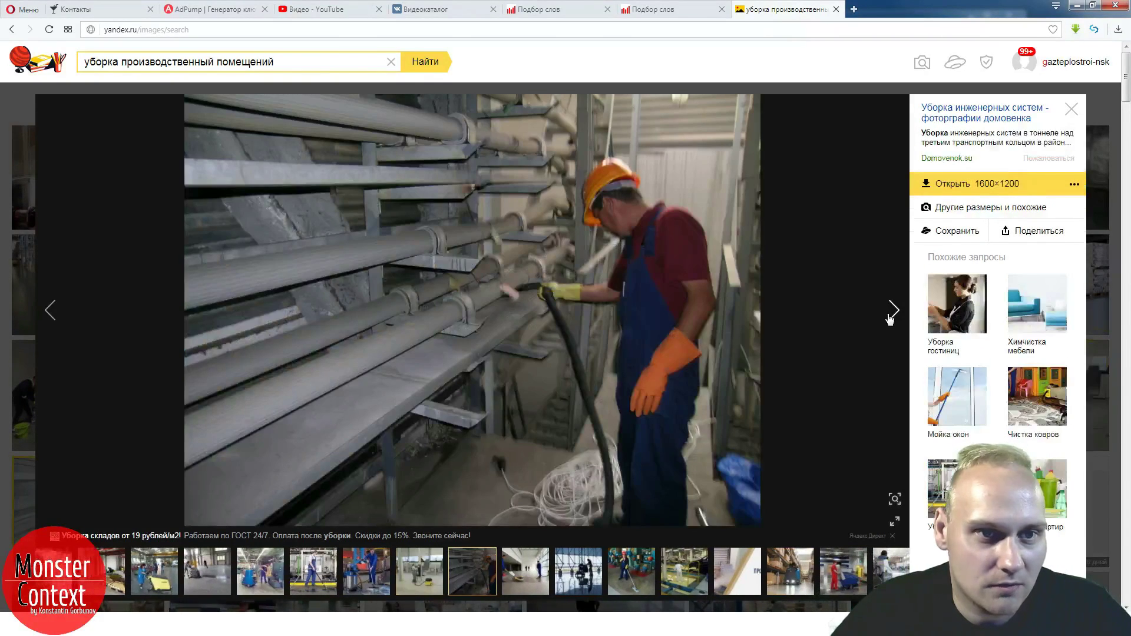
left_click(890, 319)
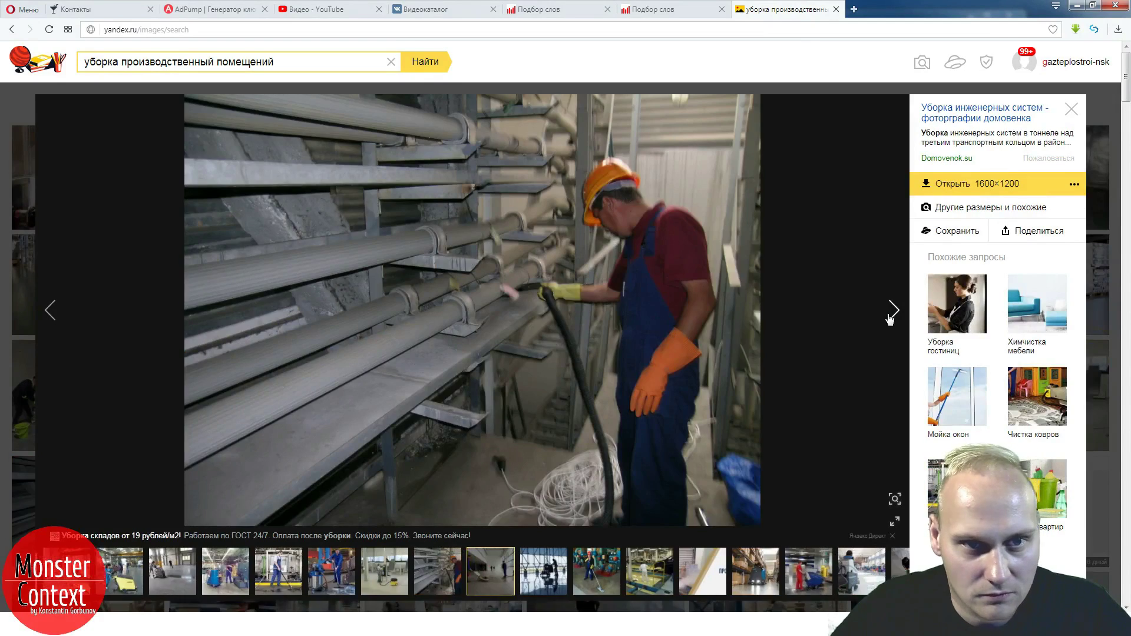
left_click(890, 319)
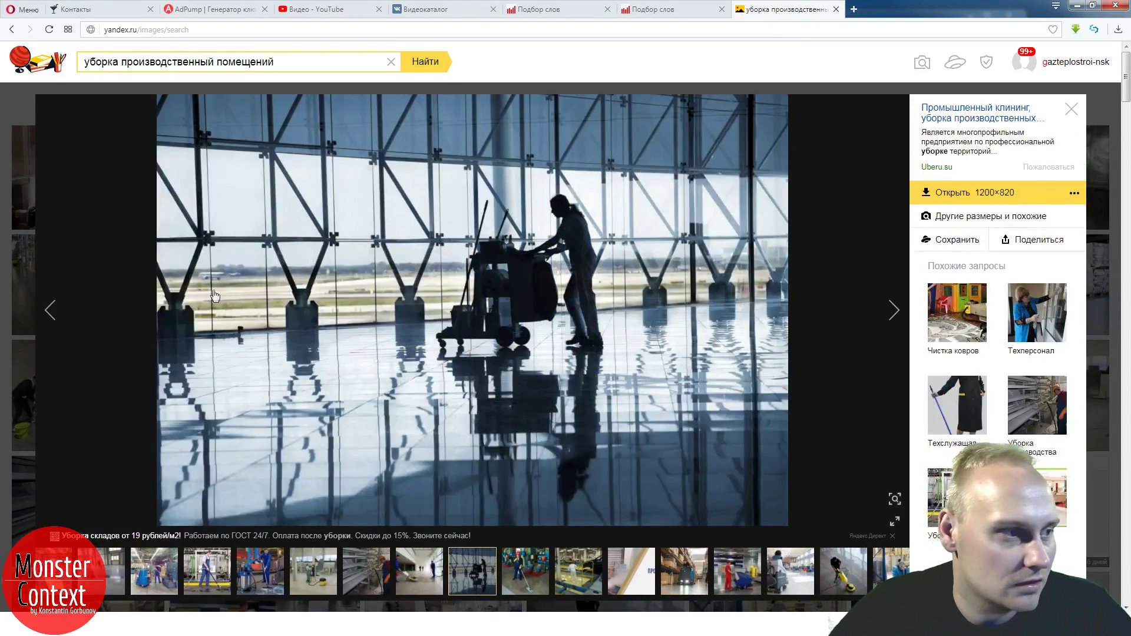
left_click(80, 315)
left_click(69, 316)
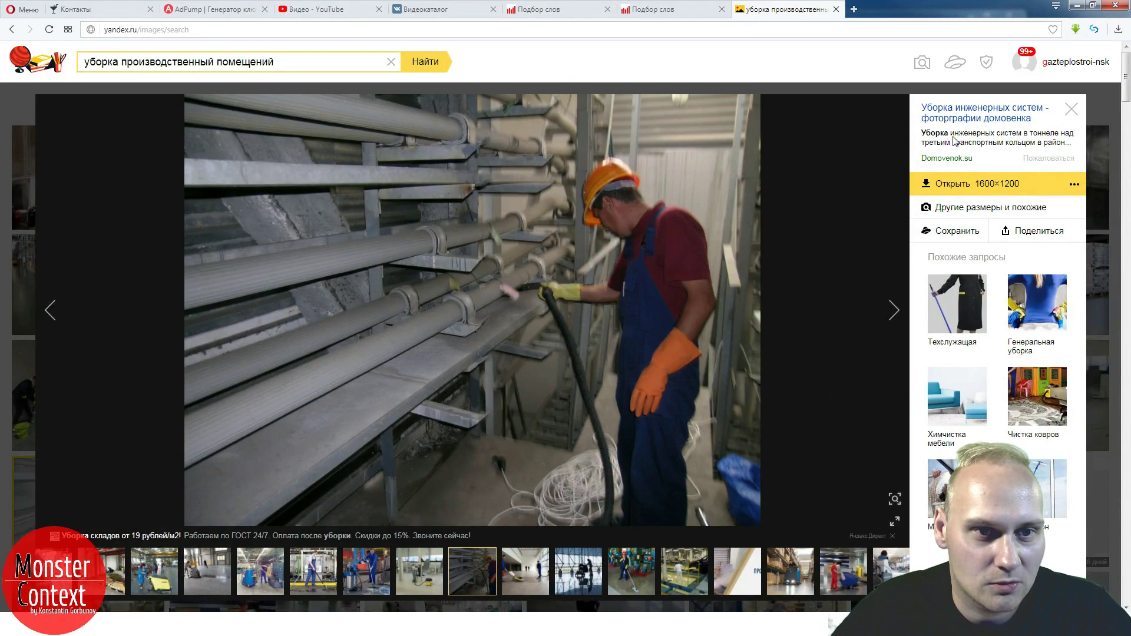
- Copy "систем" from the image description and add it below "предприятия" in AdPump's second phrase list
left_click_drag(950, 137, 1001, 139)
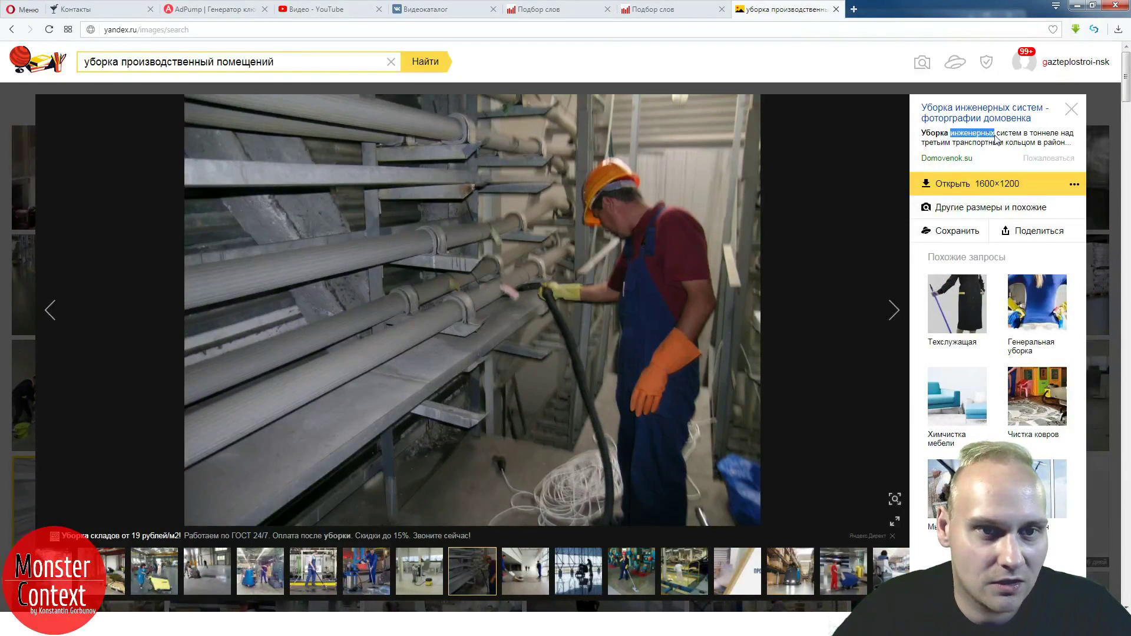
left_click(999, 139)
double_click(1009, 135)
key("ctrl+c")
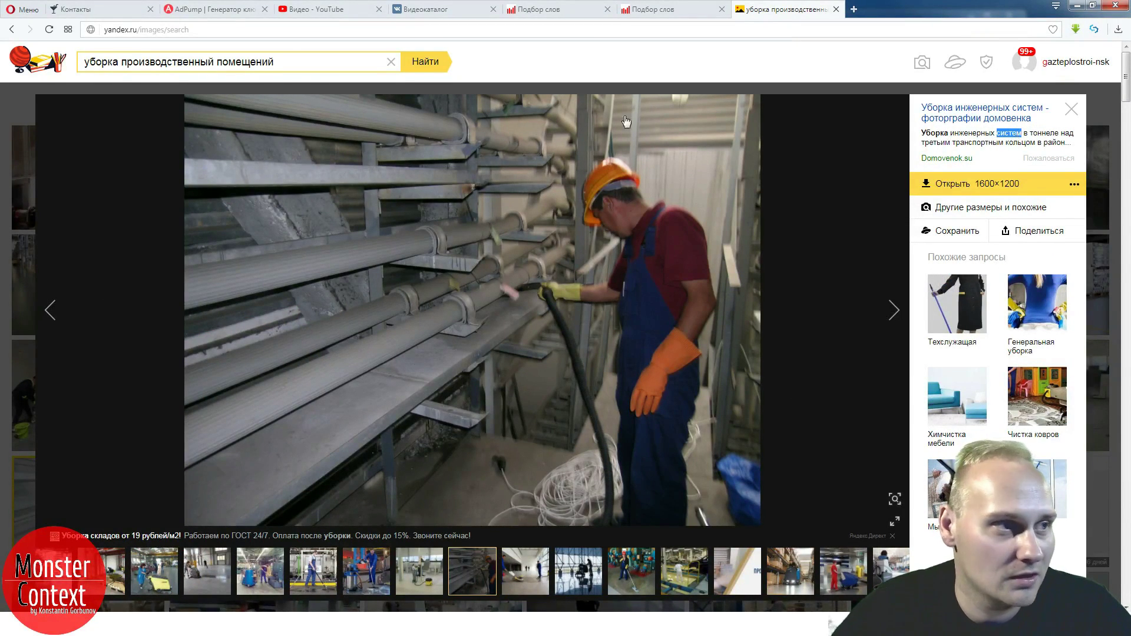
left_click(209, 14)
scroll(400, 265, "down", 5)
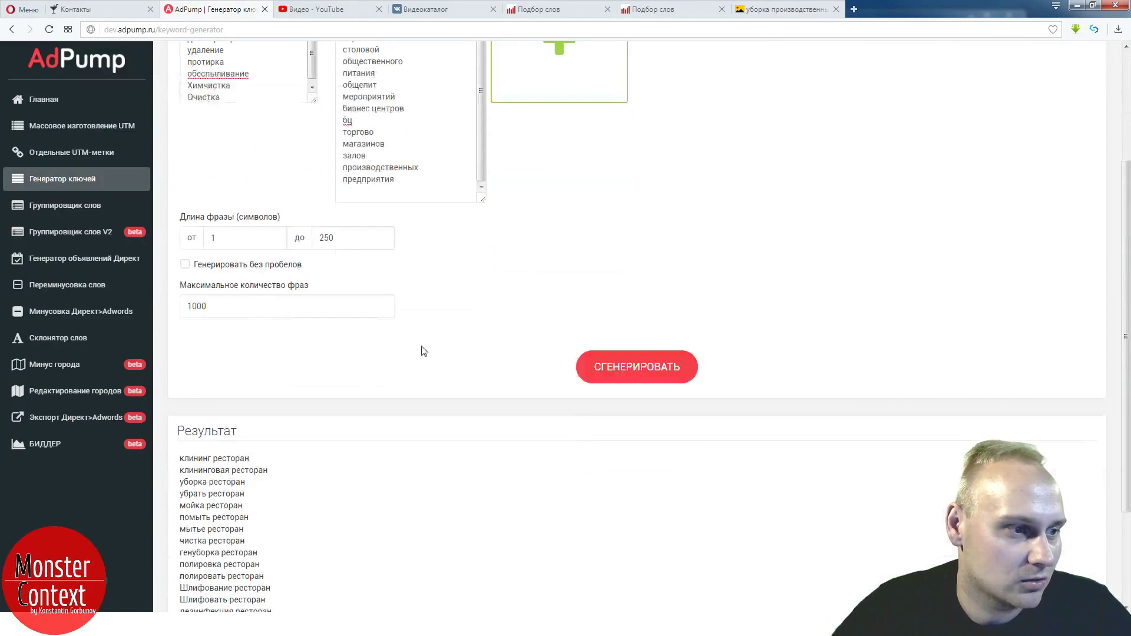
left_click(386, 193)
key("ctrl+v")
key("Return")
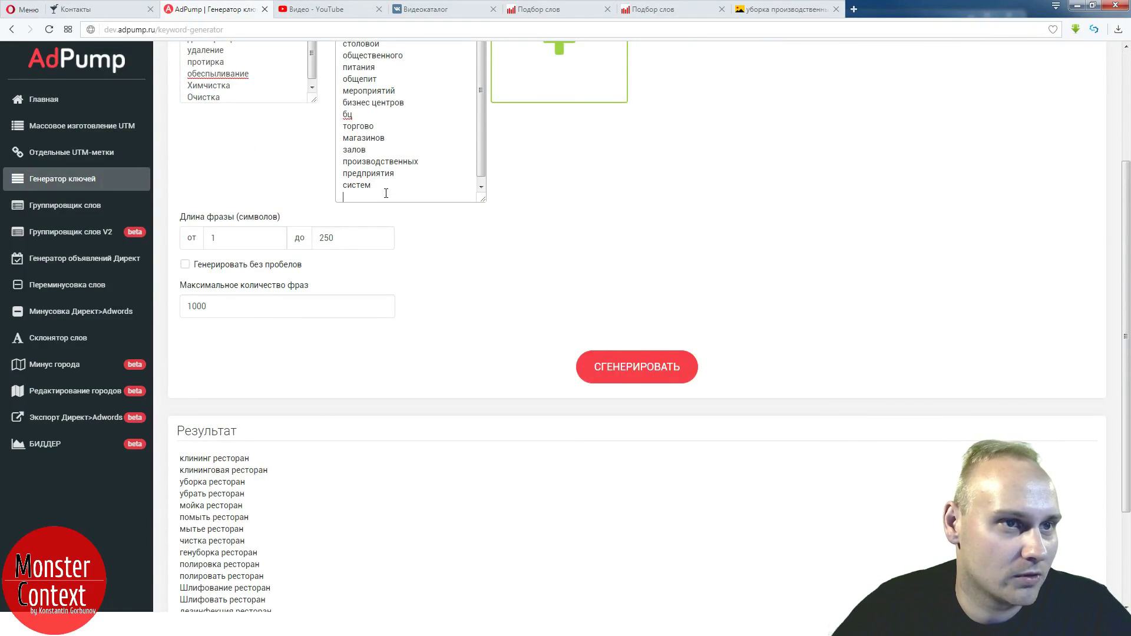
- Copy "инженерных" from the same image description and add it below "систем" in AdPump's second phrase list
left_click(788, 13)
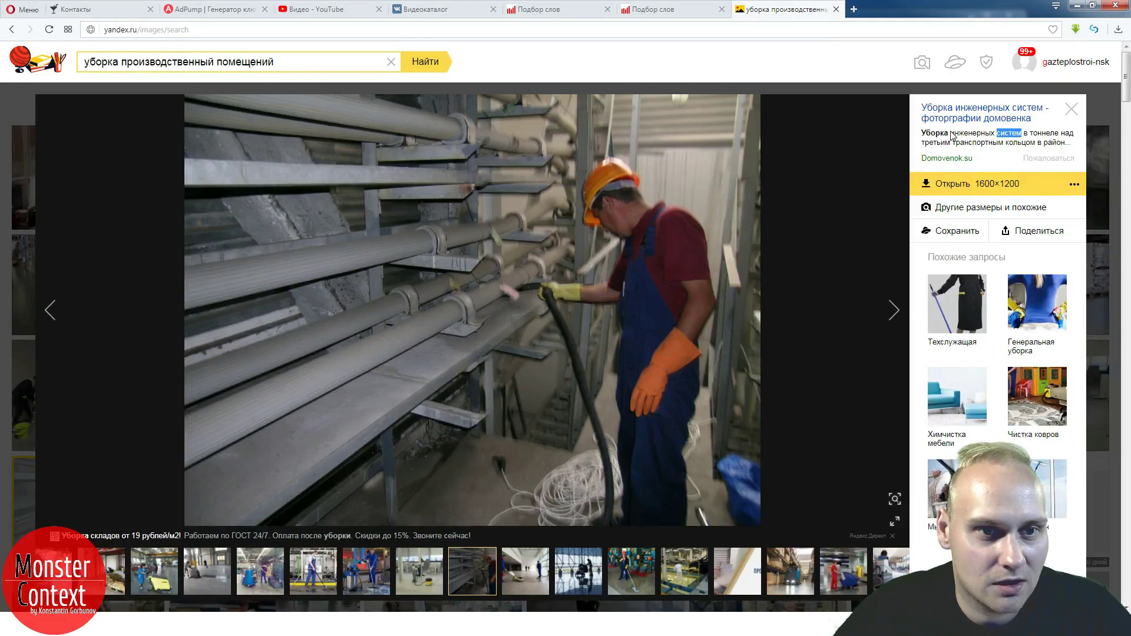
left_click_drag(950, 135, 996, 136)
key("ctrl+c")
left_click(212, 9)
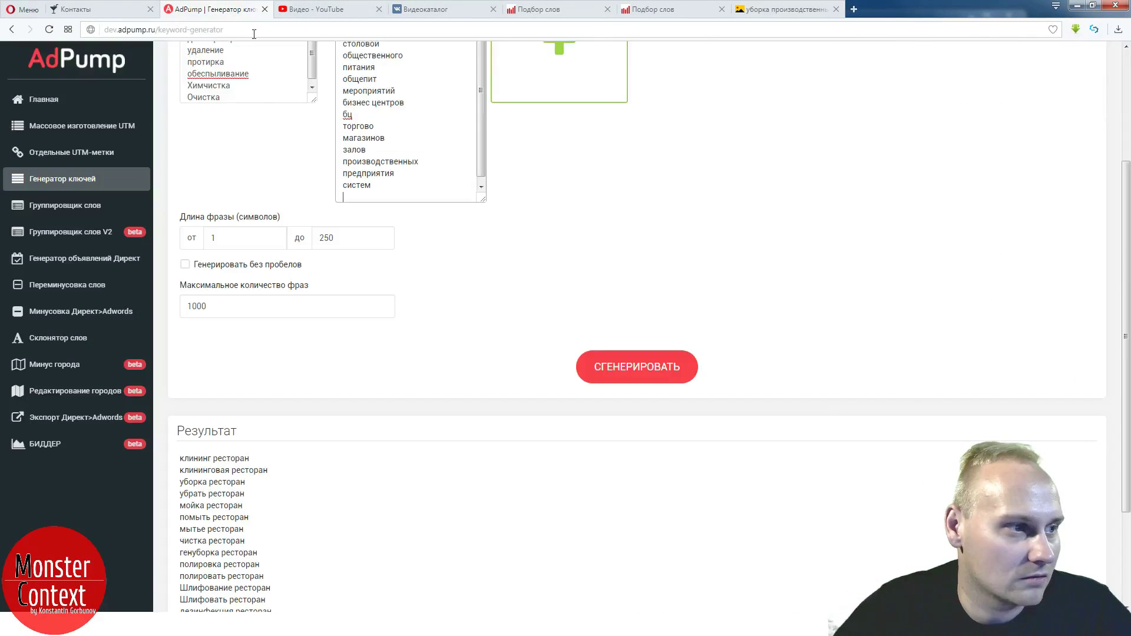
key("ctrl+v")
- Return to the earlier image result about technological premises and add "технологического" from its title below "инженерных" in AdPump's second phrase list
left_click(823, 11)
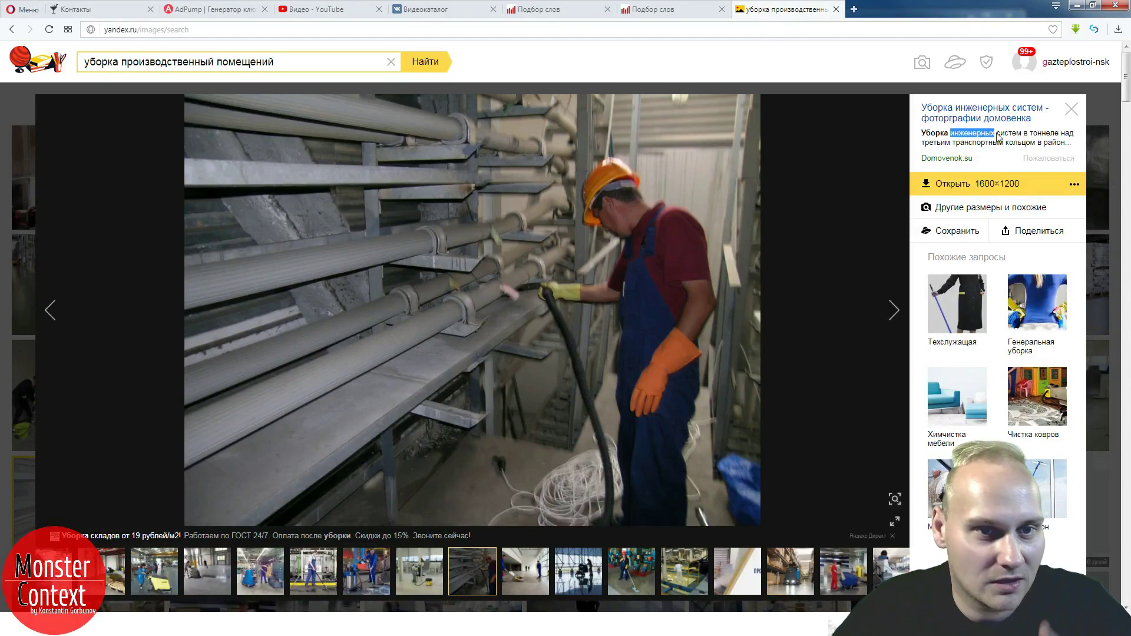
left_click(51, 313)
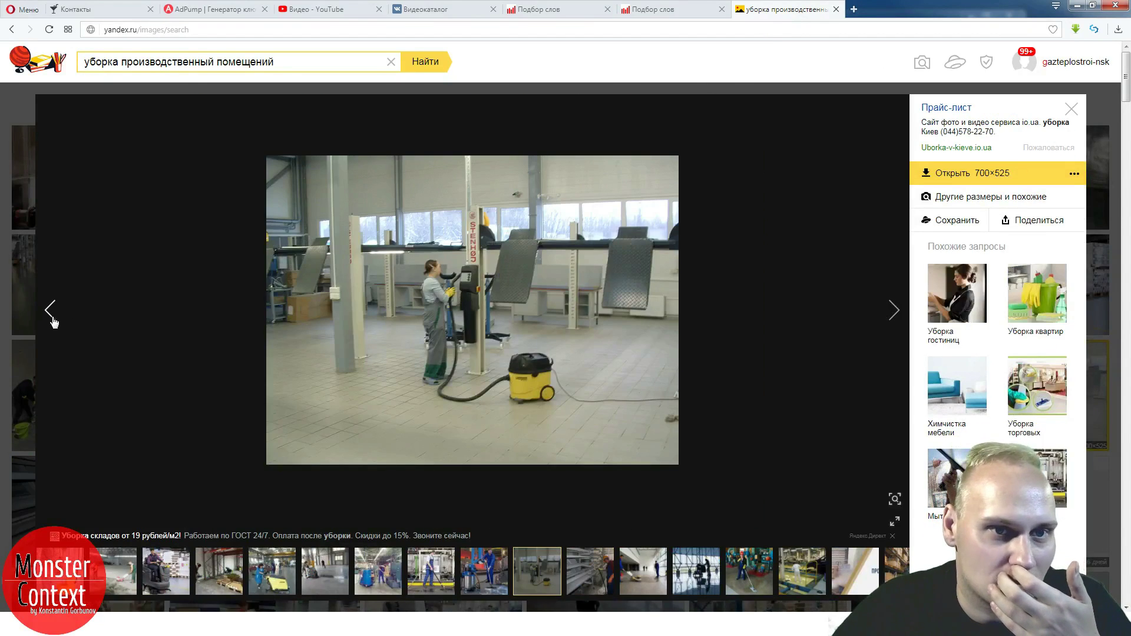
left_click(52, 321)
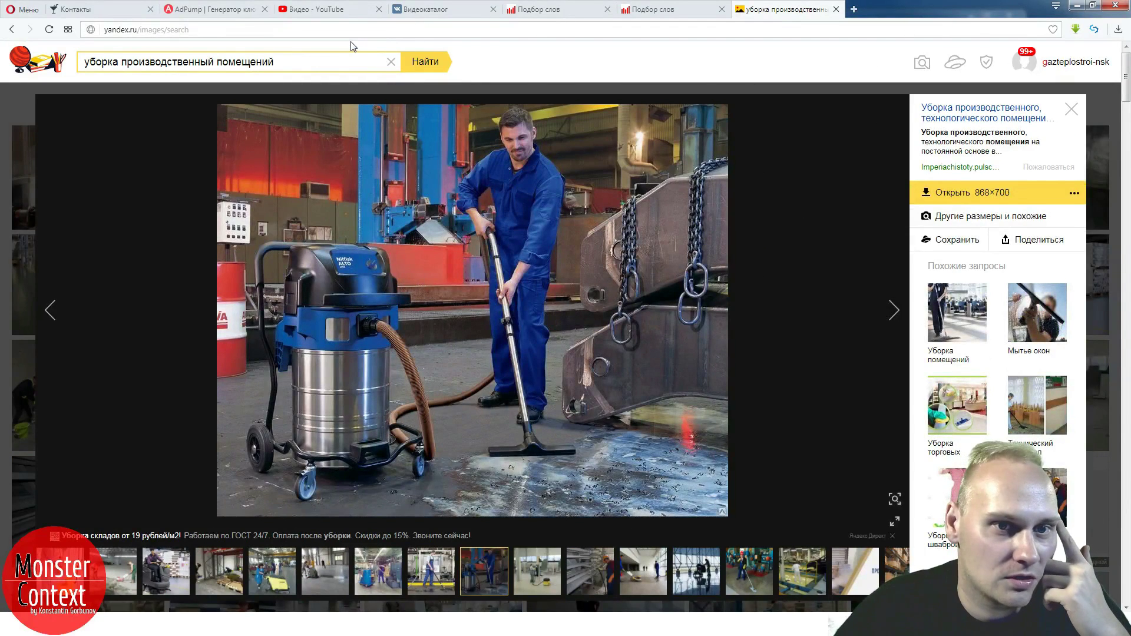
left_click_drag(923, 120, 998, 122)
key("ctrl+c")
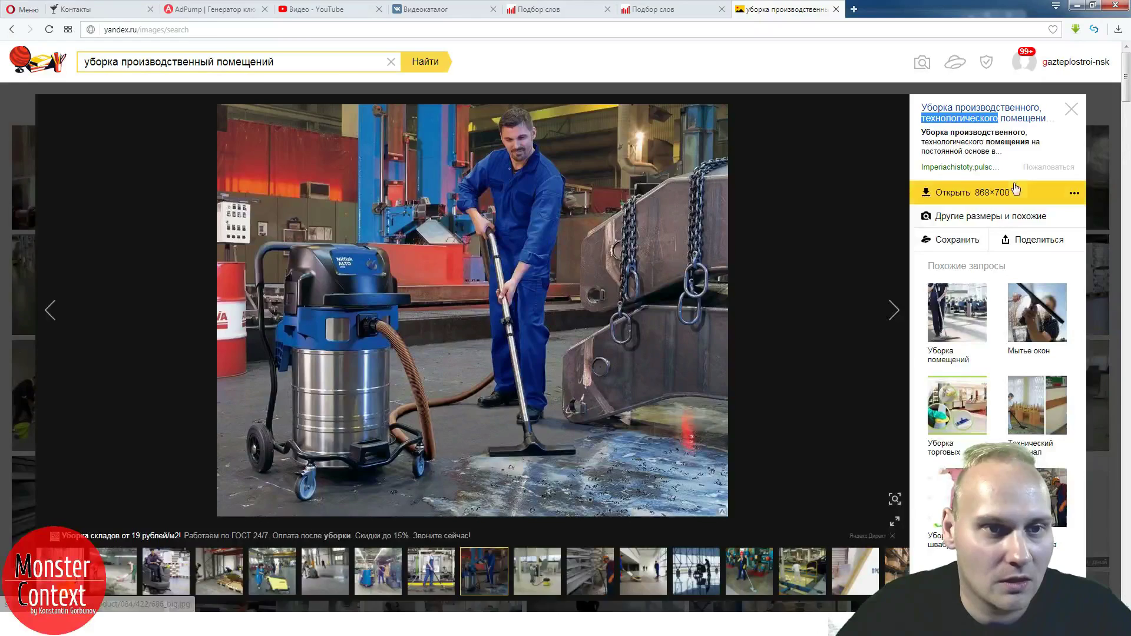
left_click(220, 8)
left_click(406, 198)
key("Return")
key("ctrl+v")
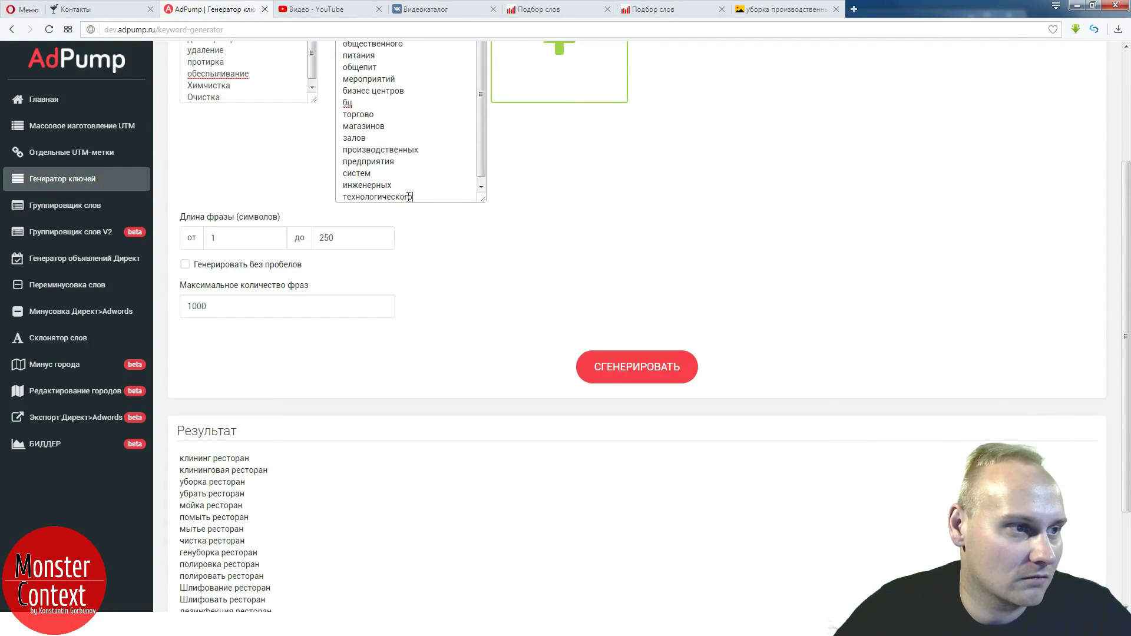
scroll(492, 197, "up", 2)
- Examine the following Yandex Images results and their descriptions for more cleaning words, stopping at the one about mechanised and manual cleaning
key("ctrl+Tab")
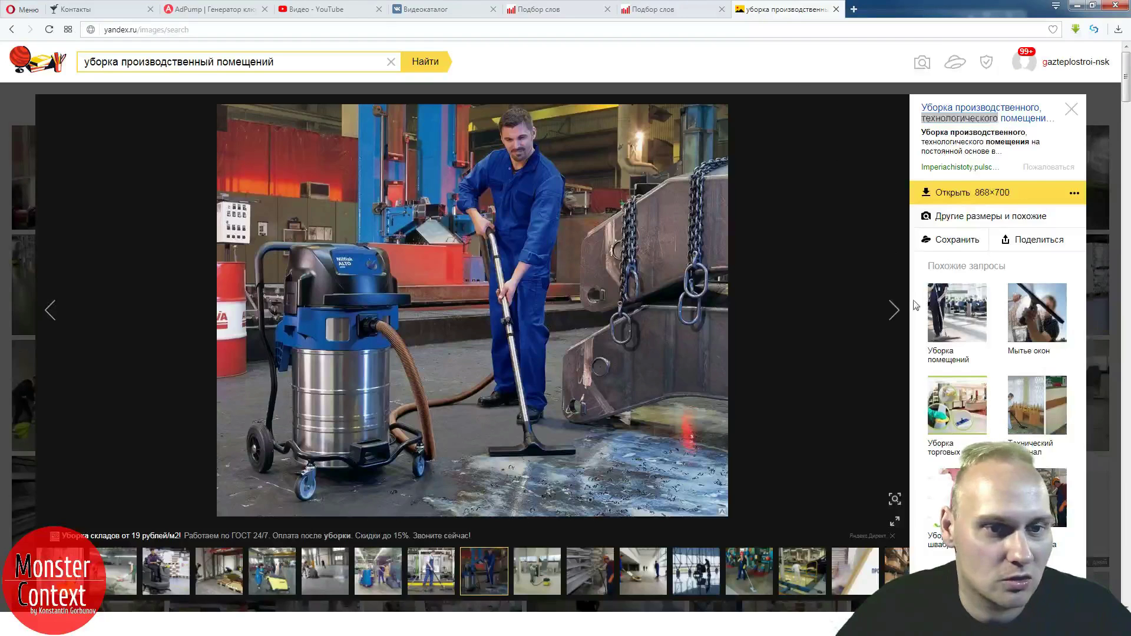
left_click(885, 310)
left_click(885, 311)
left_click(885, 311)
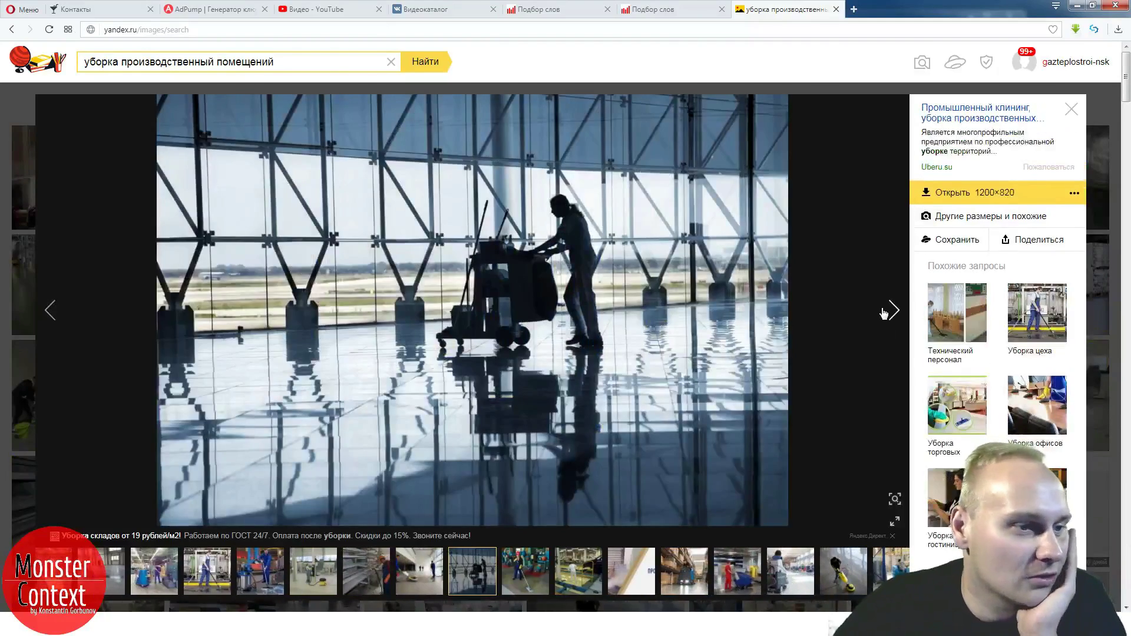
left_click(884, 312)
left_click(884, 312)
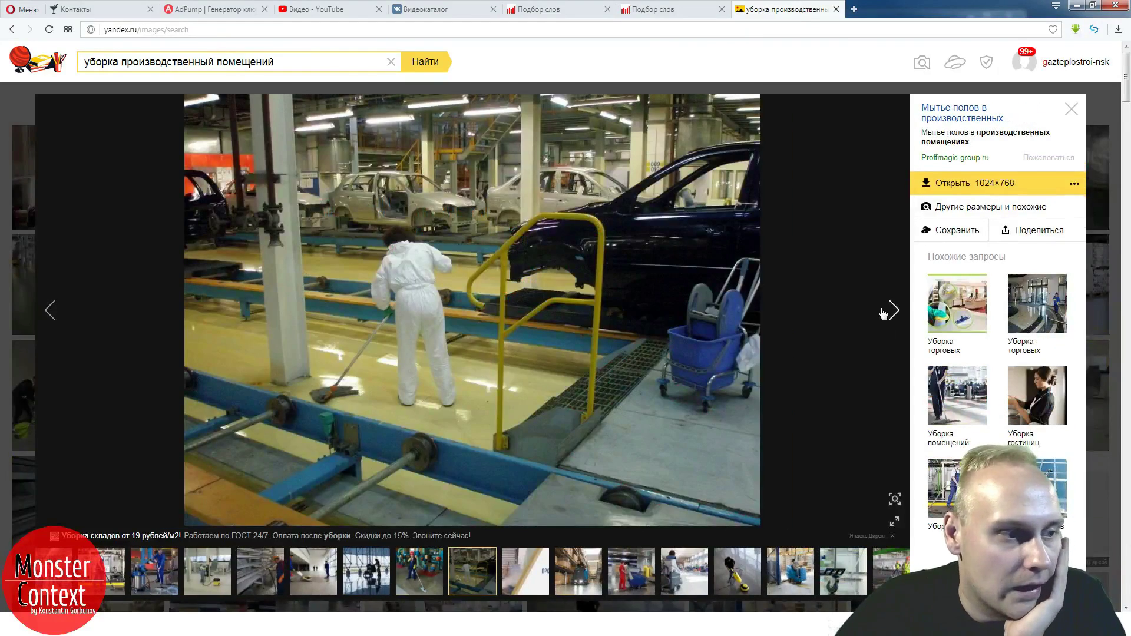
left_click(884, 313)
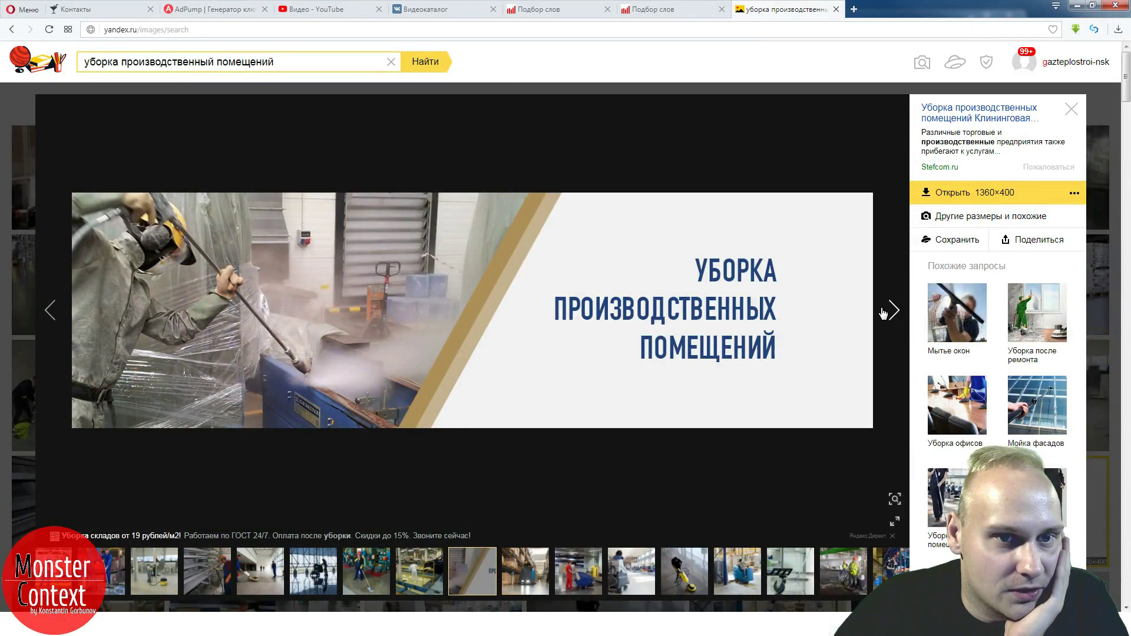
left_click(884, 313)
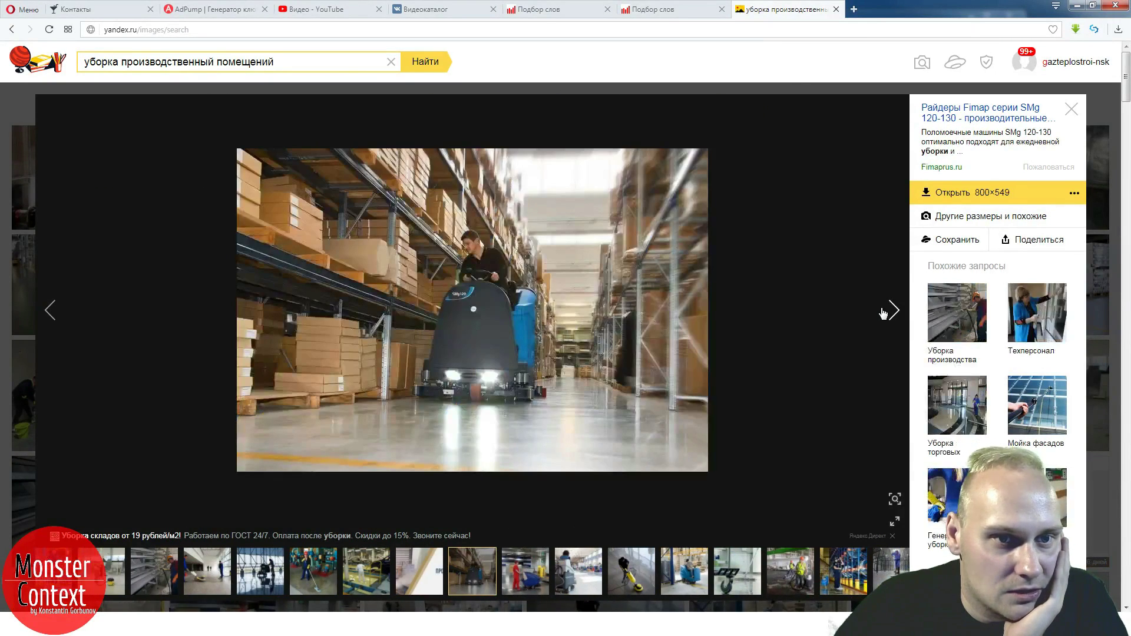
left_click(884, 313)
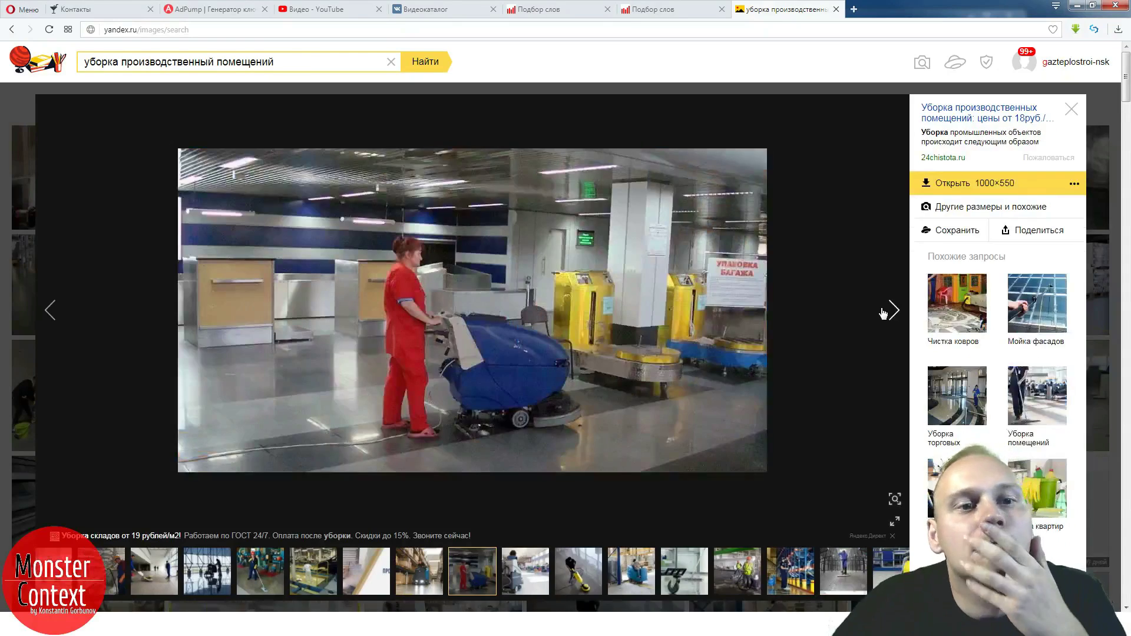
left_click(884, 313)
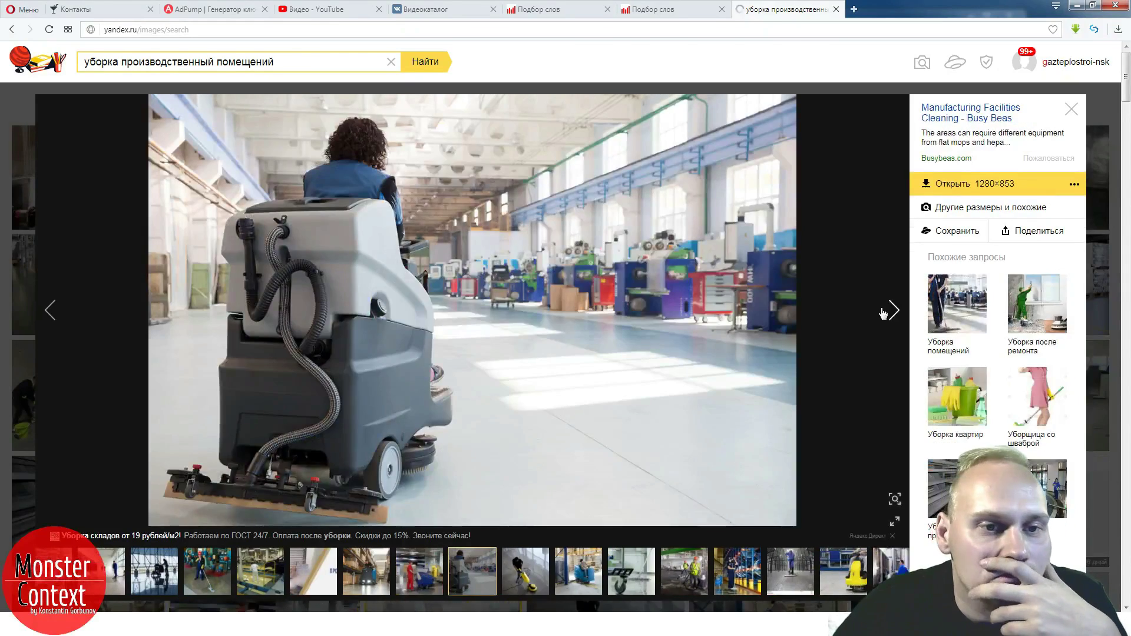
left_click(883, 313)
left_click(884, 313)
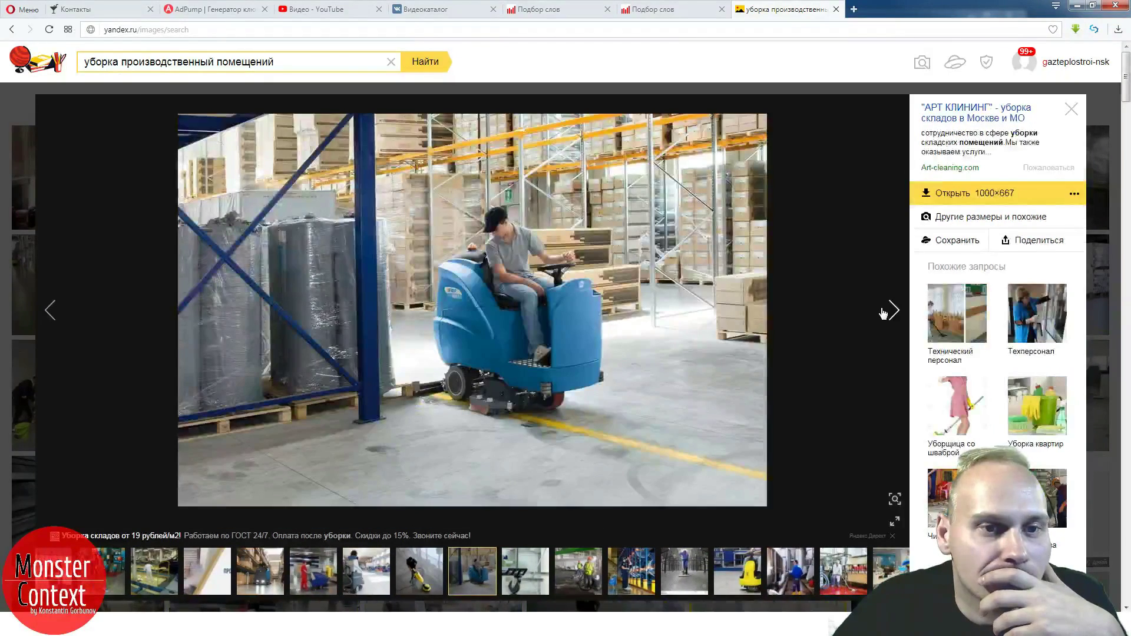
left_click(884, 313)
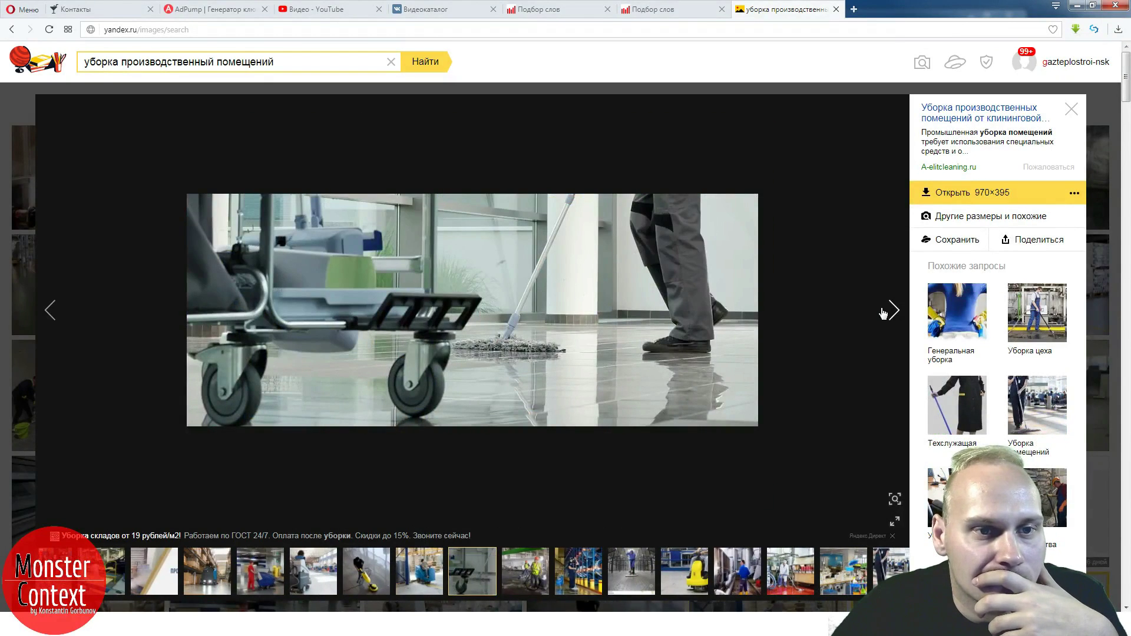
left_click(883, 313)
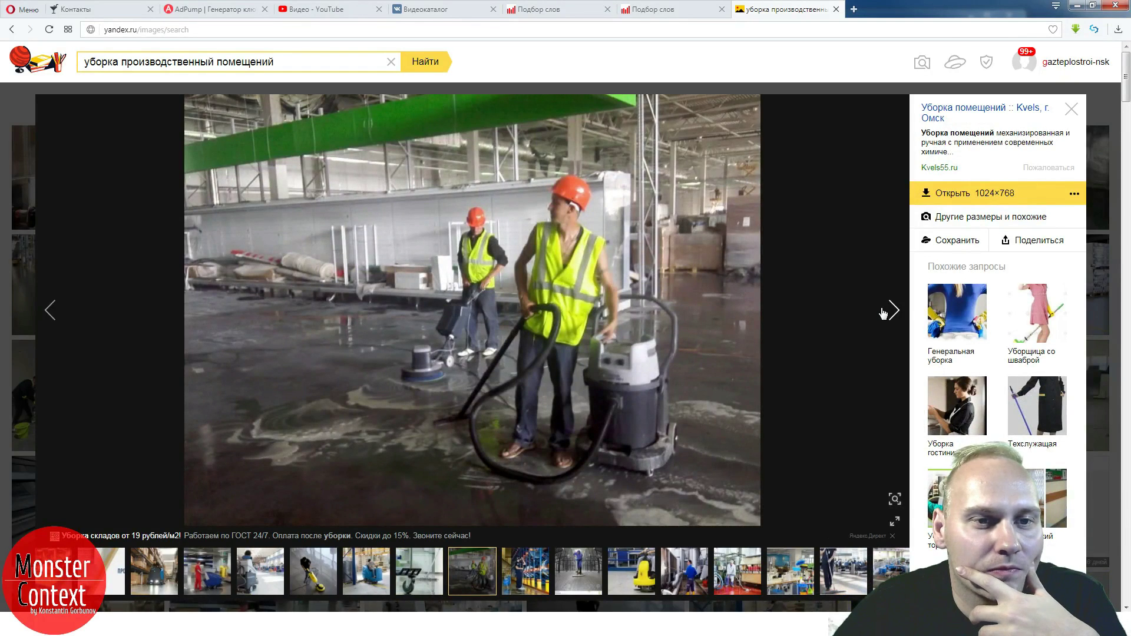
left_click(883, 313)
left_click(61, 318)
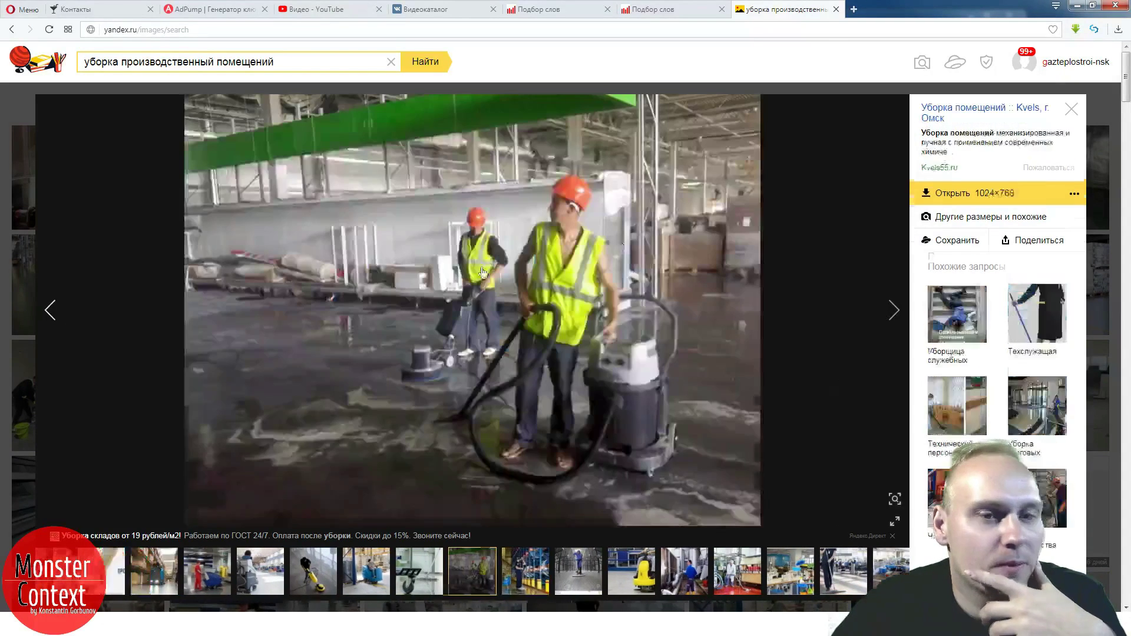
- Copy "механизированная" from the image description and add it below "технологического" in AdPump's second phrase list
left_click_drag(997, 135, 1068, 138)
key("ctrl+c")
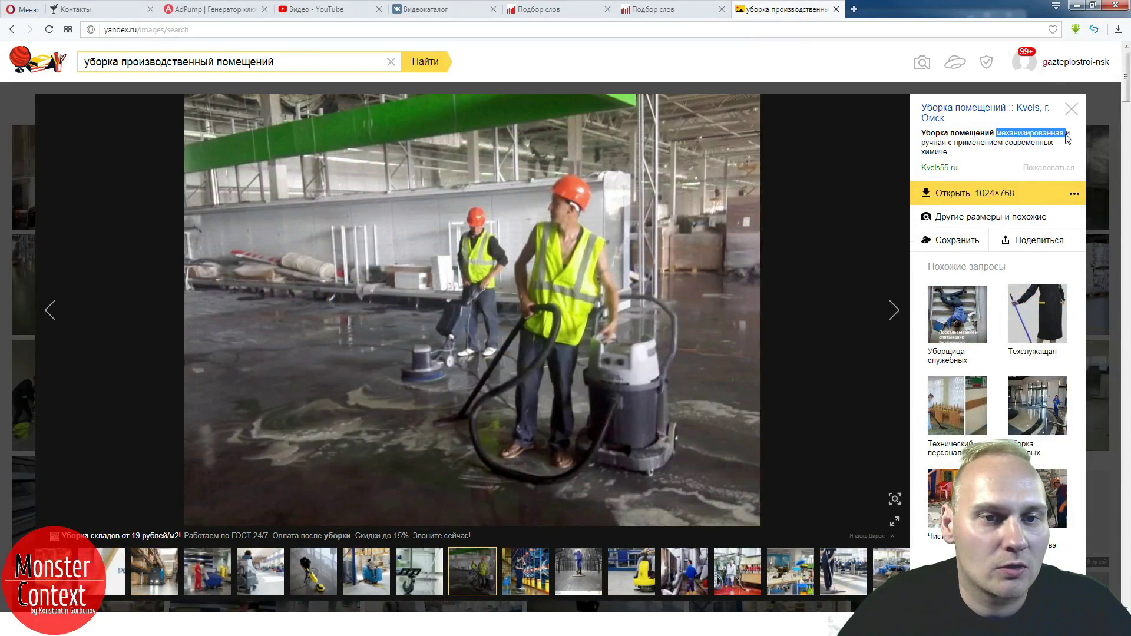
left_click(195, 10)
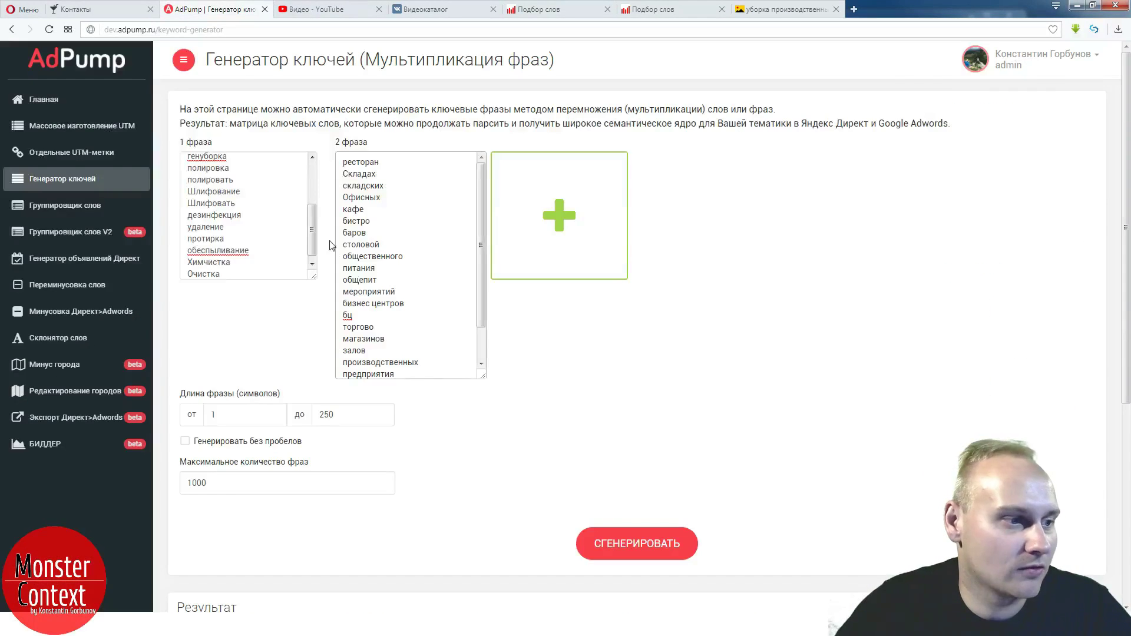
scroll(406, 321, "down", 2)
key("Return")
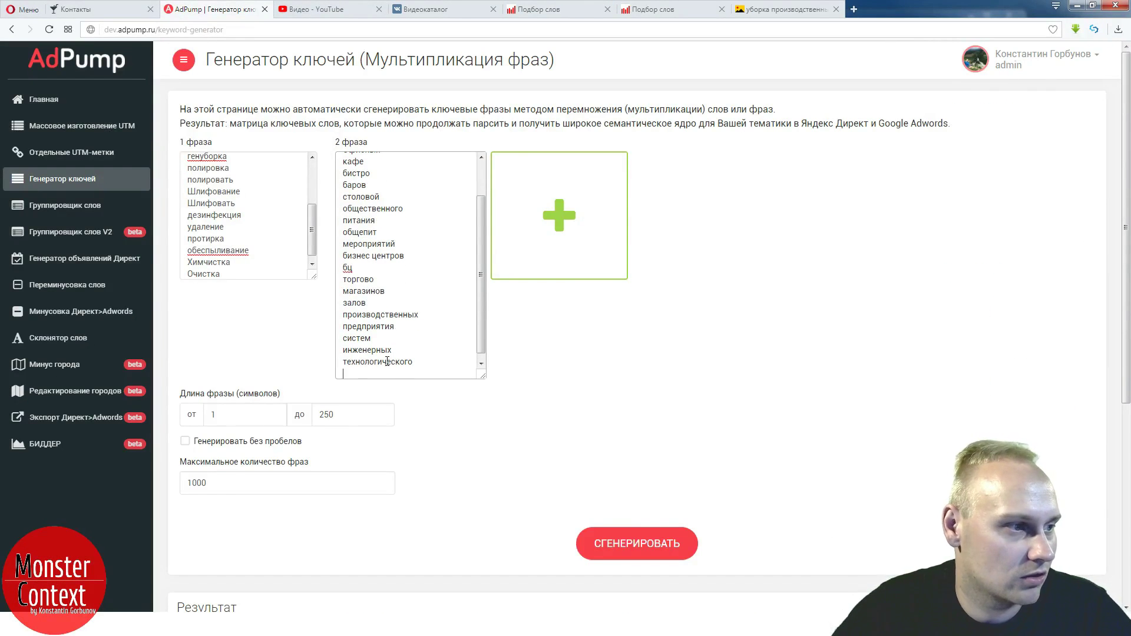
key("ctrl+v")
- Go back to Yandex Images and look through further results to the one about cleaning workshops and industrial premises
left_click(806, 10)
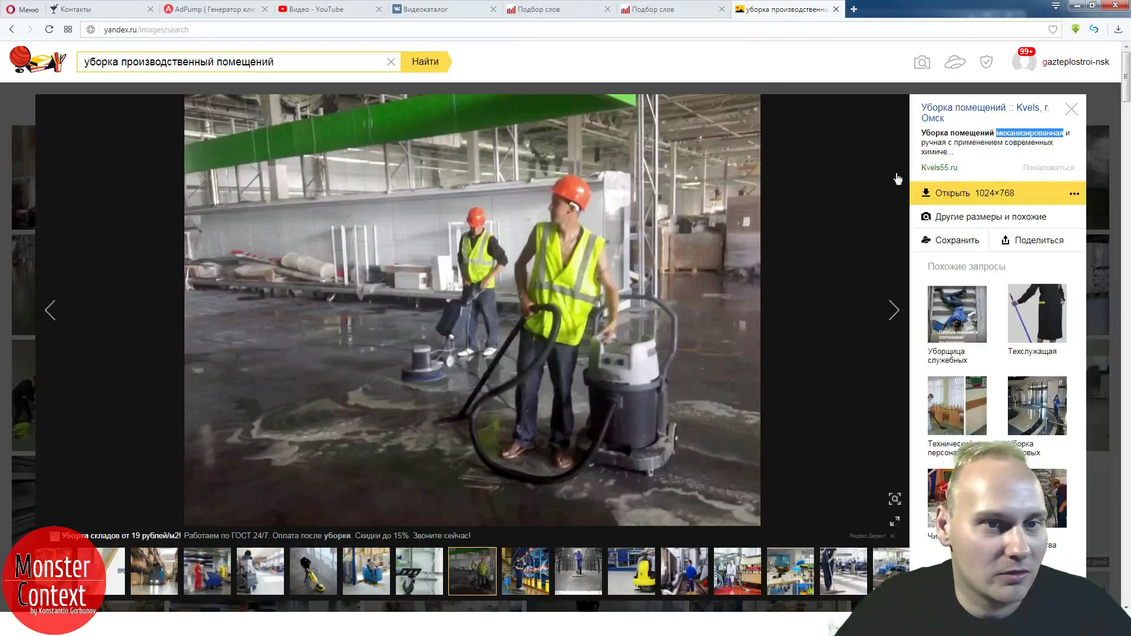
left_click(891, 316)
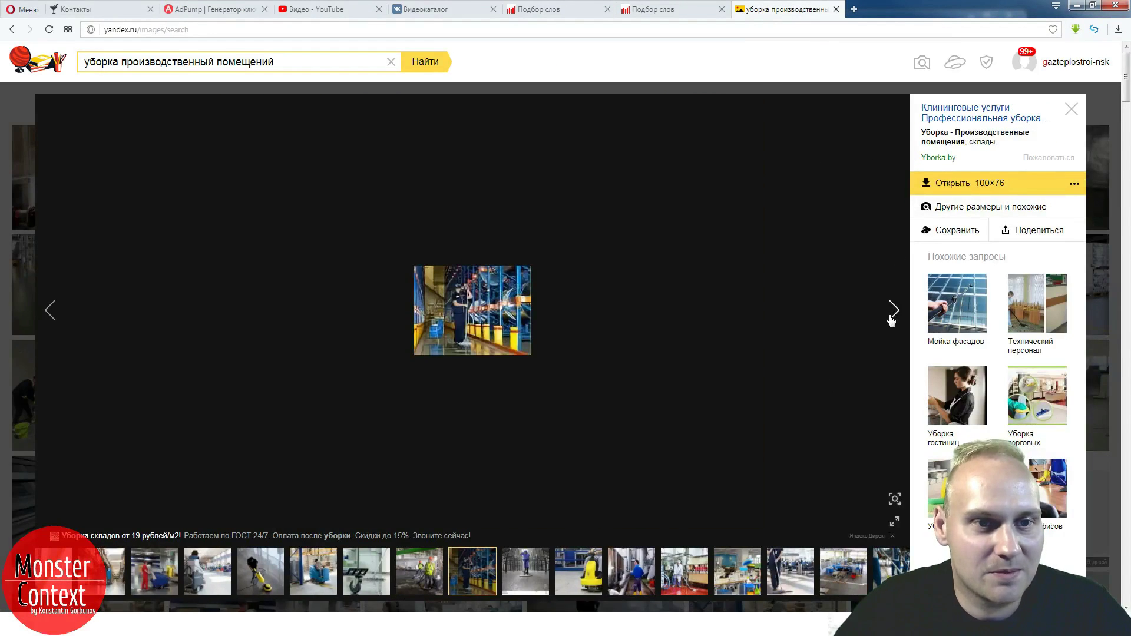
left_click(892, 315)
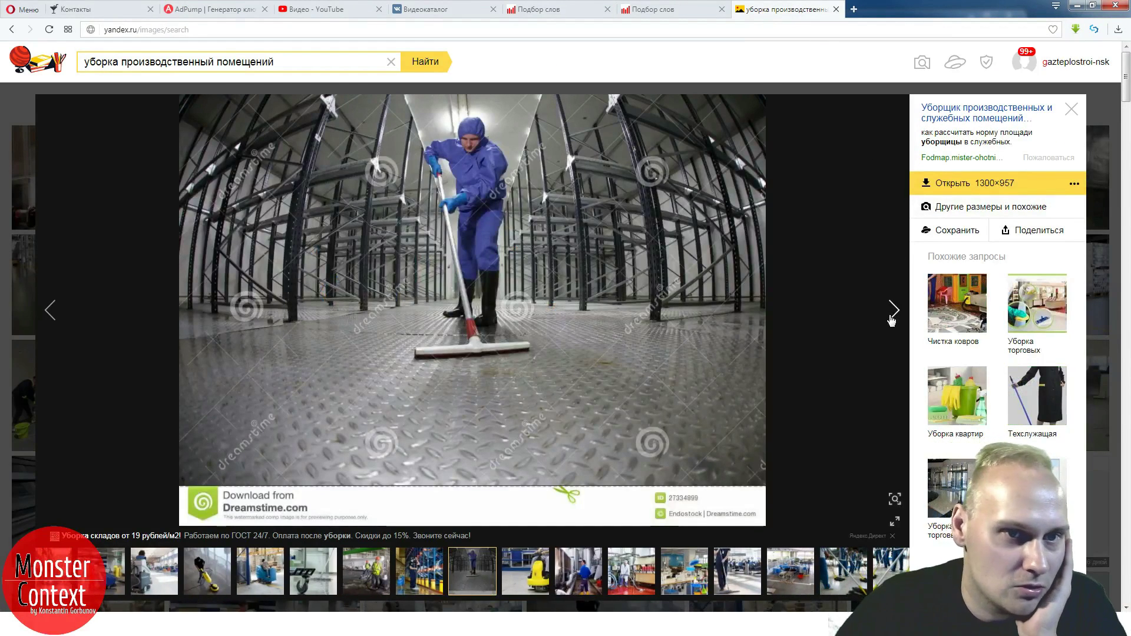
left_click(891, 315)
left_click(891, 318)
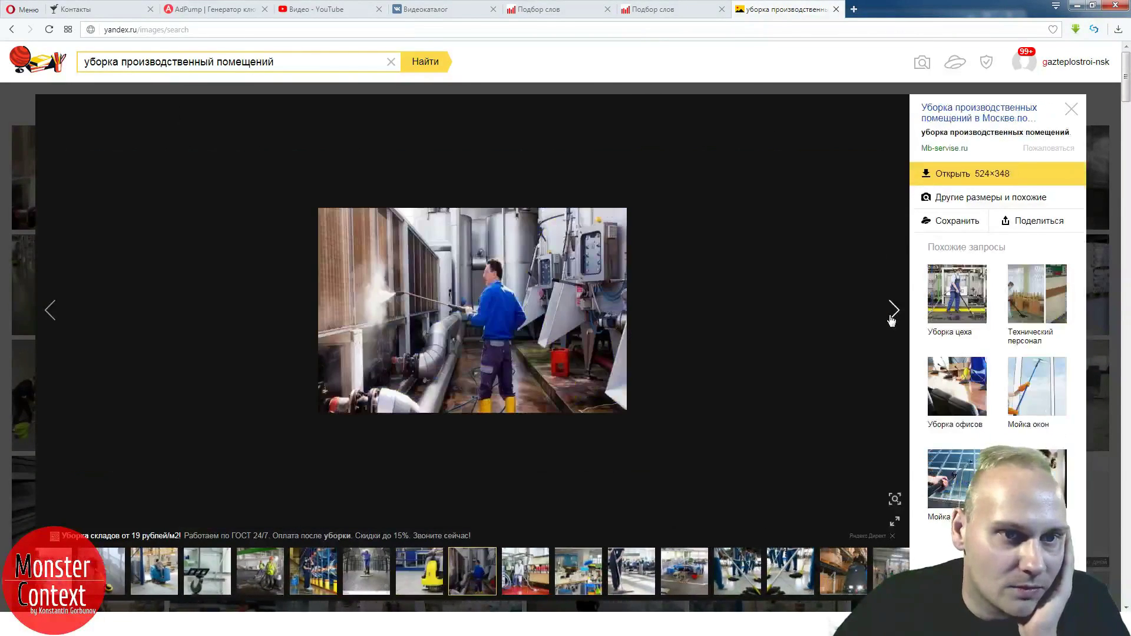
left_click(89, 322)
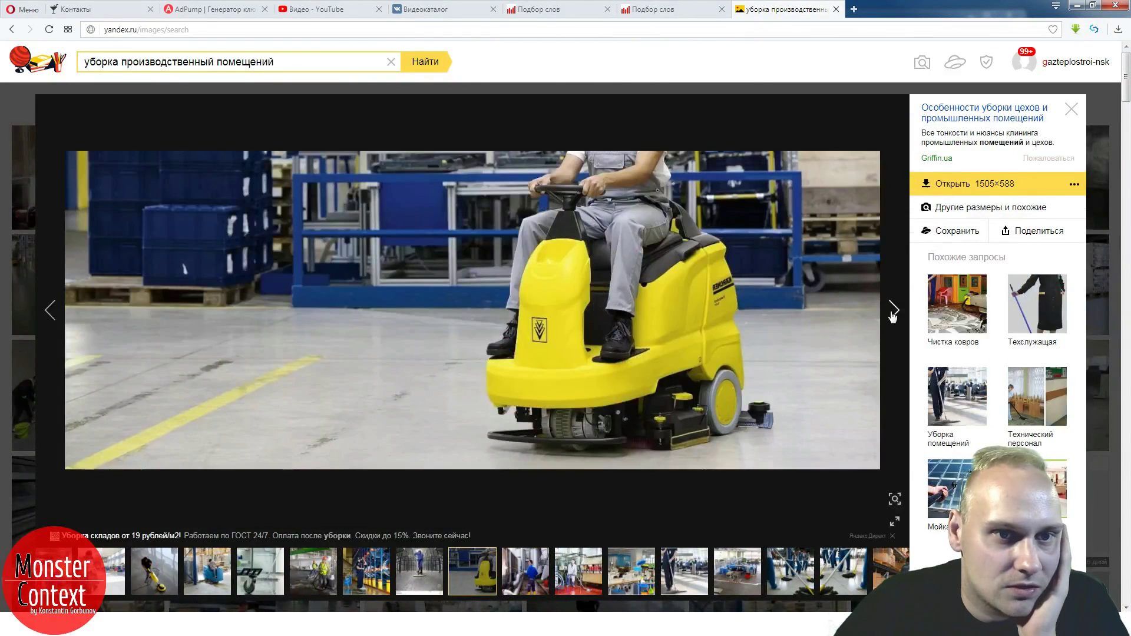
- Add "цех", taken from the industrial-cleaning image caption, as a new line ending the second phrase list in AdPump's keyword generator
left_click(877, 319)
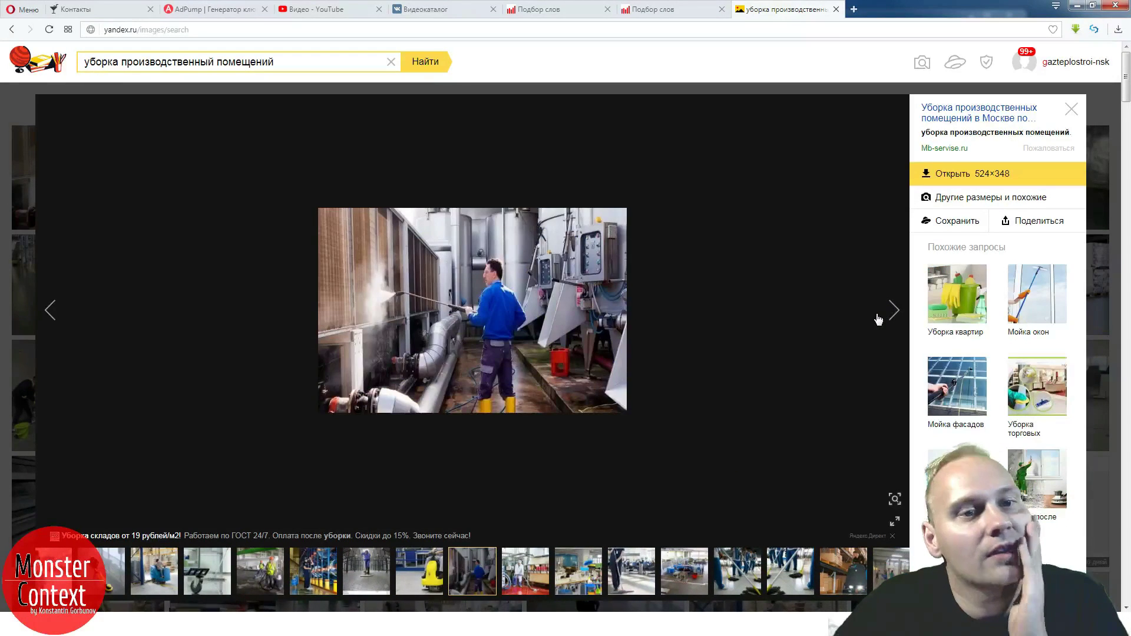
left_click(68, 337)
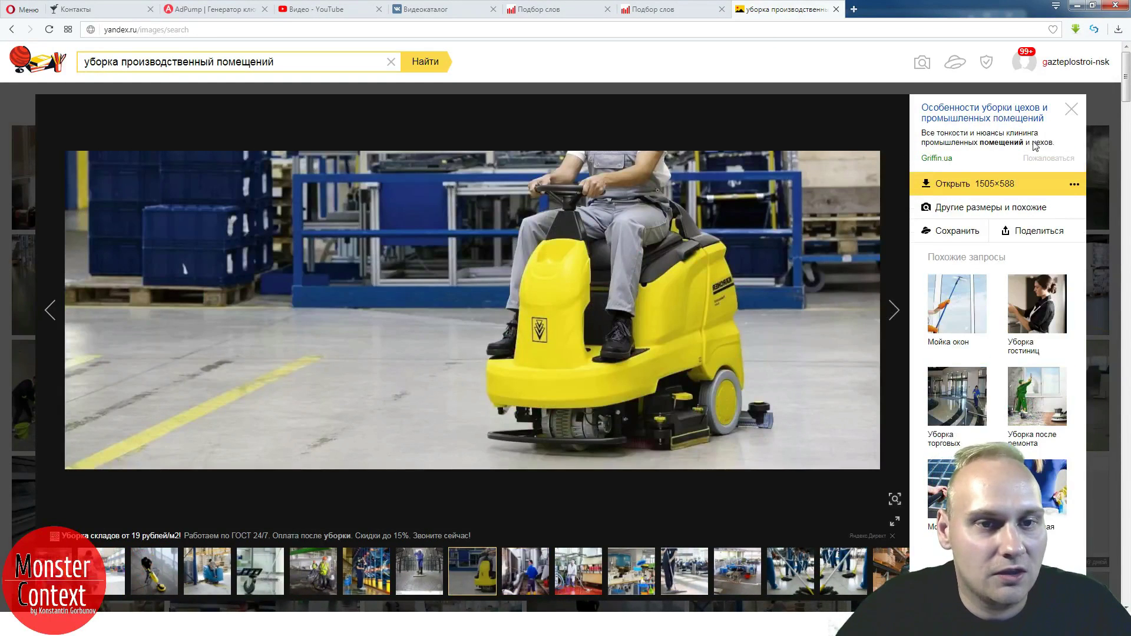
left_click(209, 13)
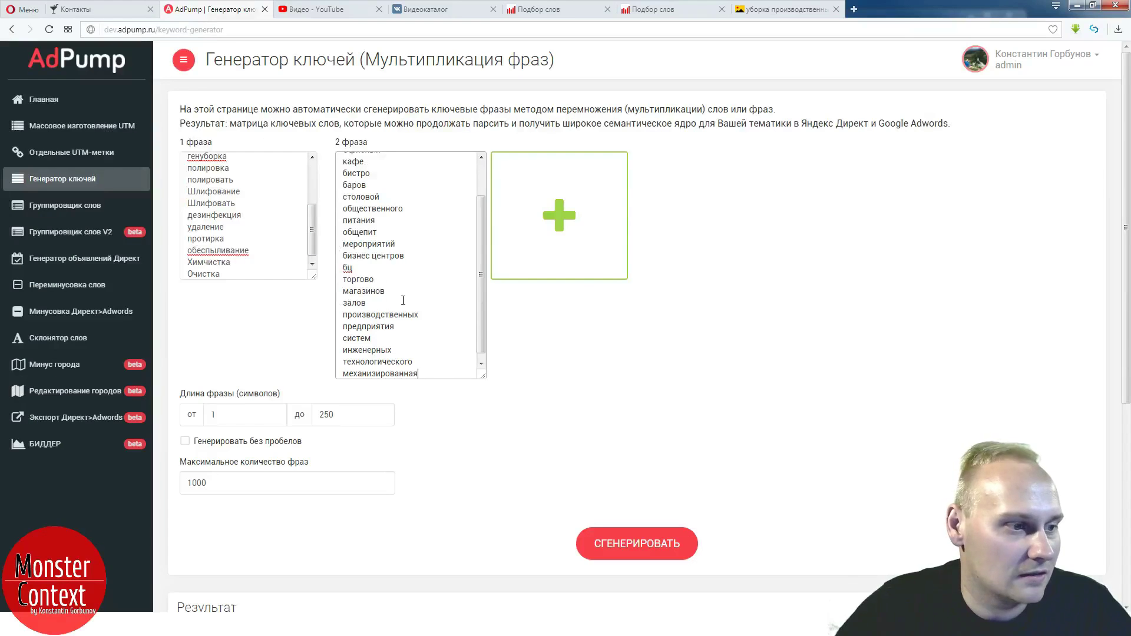
key("Return")
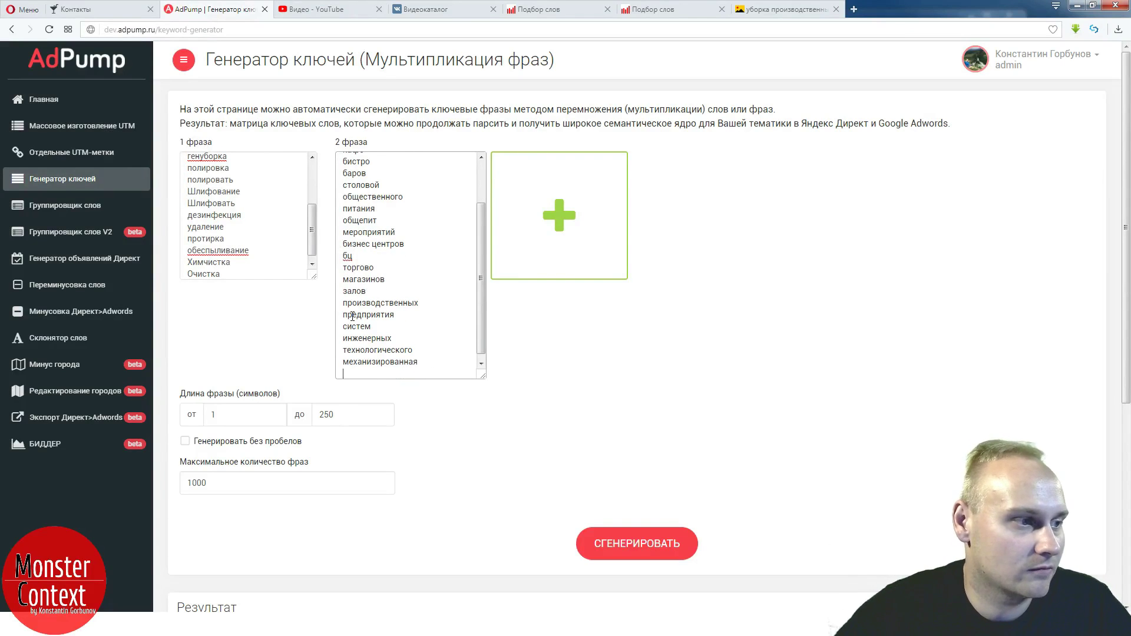
type("цех")
- Look through more Yandex image captions on industrial cleaning and add "кабинет" as a new line in AdPump's second phrase list
left_click(786, 10)
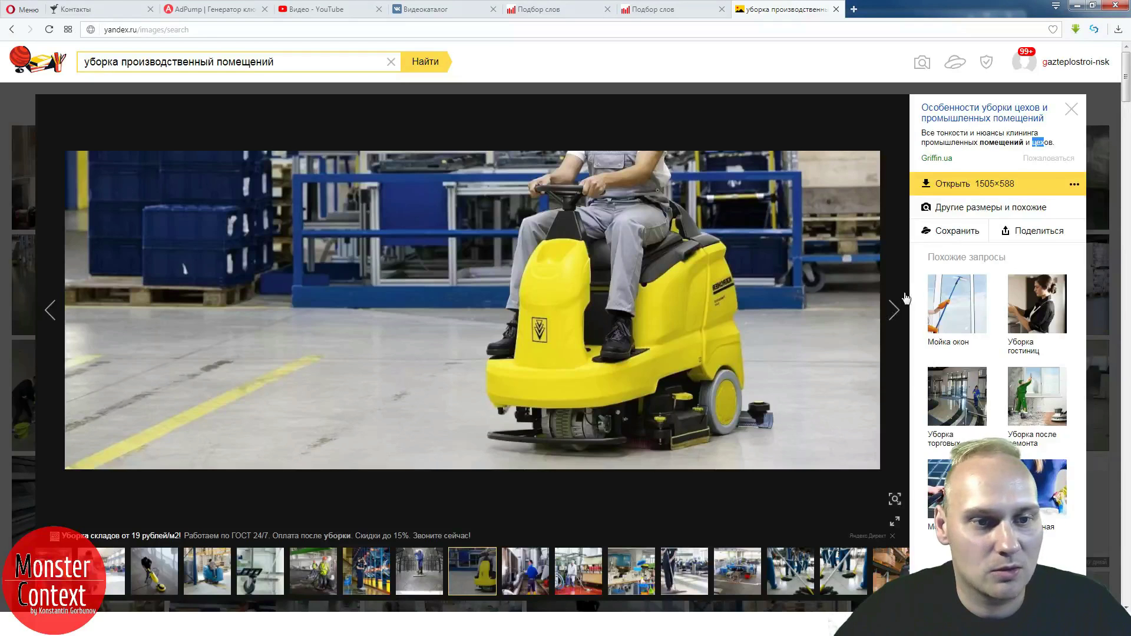
left_click(894, 310)
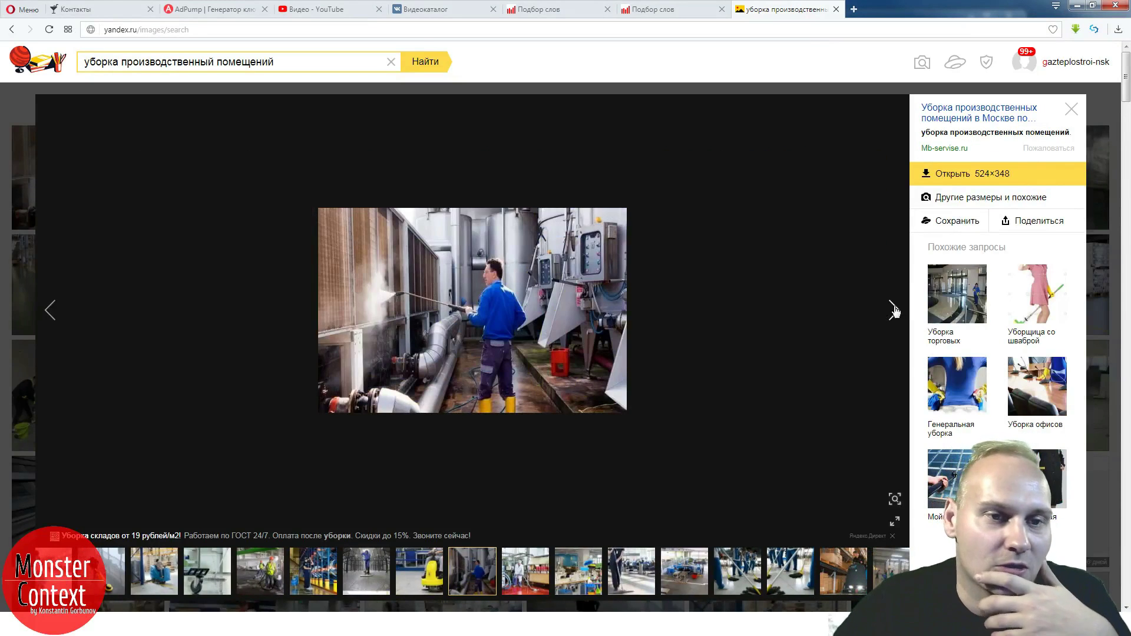
left_click(894, 310)
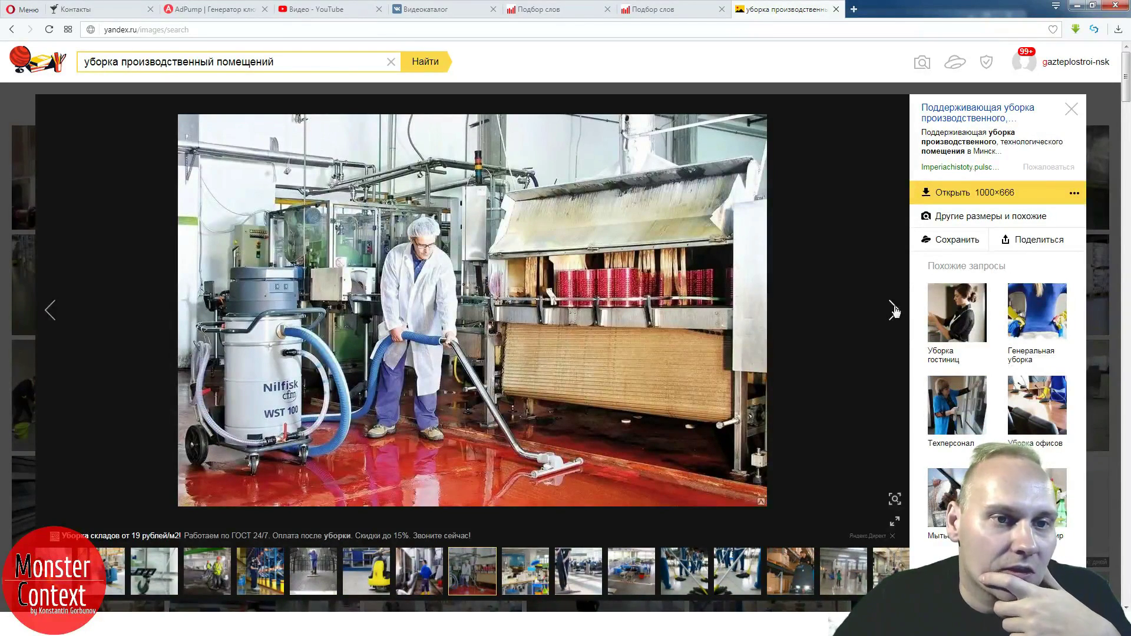
left_click(894, 310)
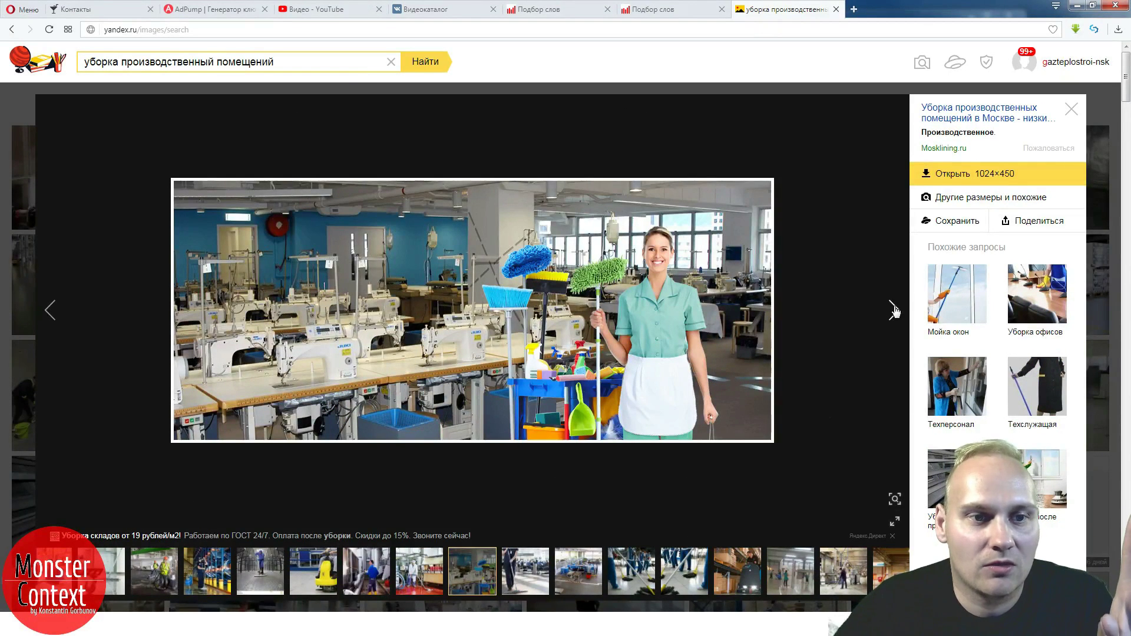
left_click(893, 310)
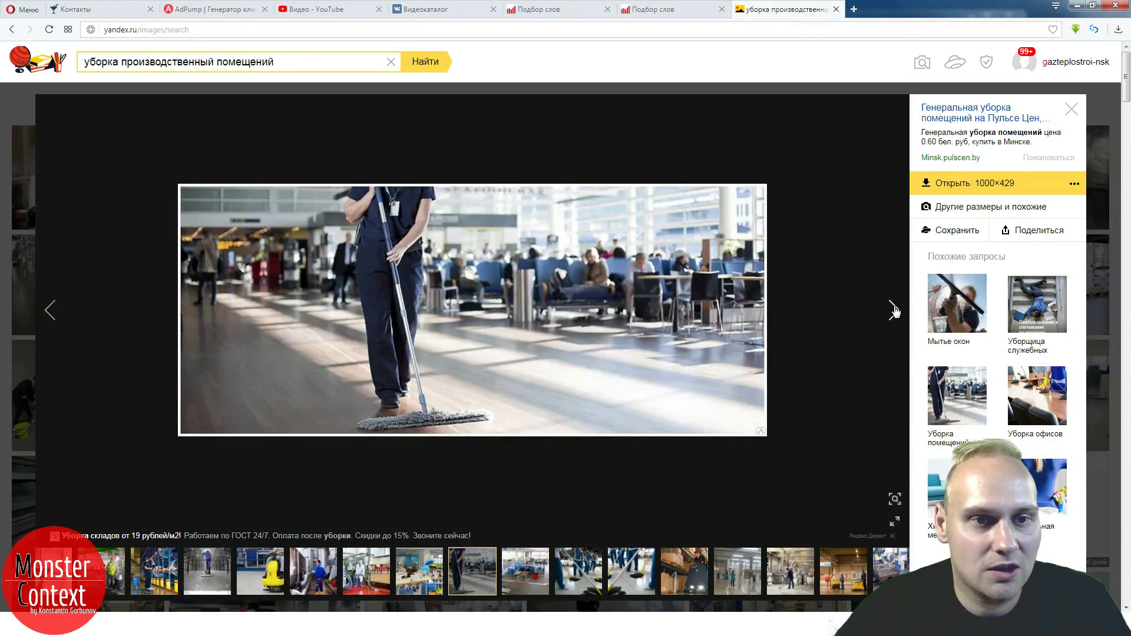
left_click(894, 310)
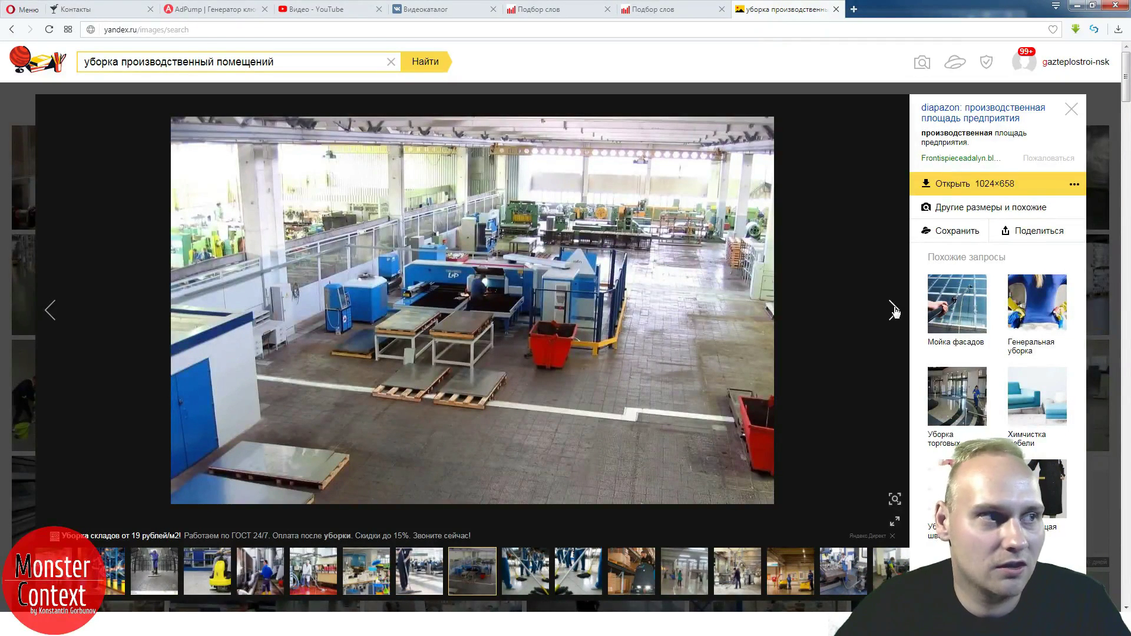
left_click(894, 310)
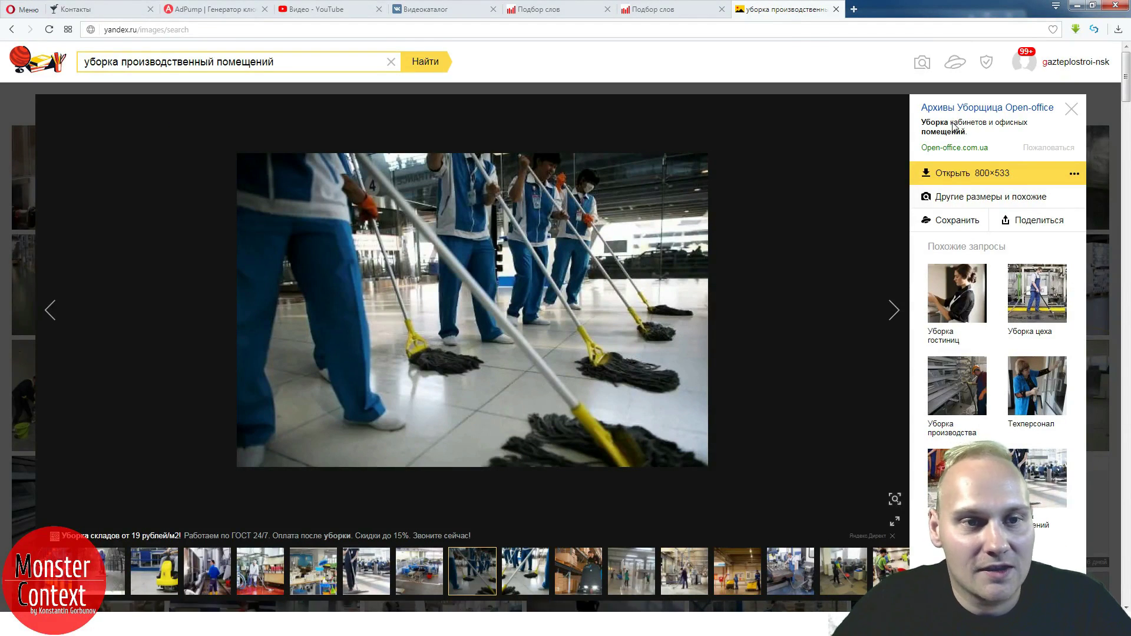
left_click_drag(950, 123, 982, 128)
left_click(211, 13)
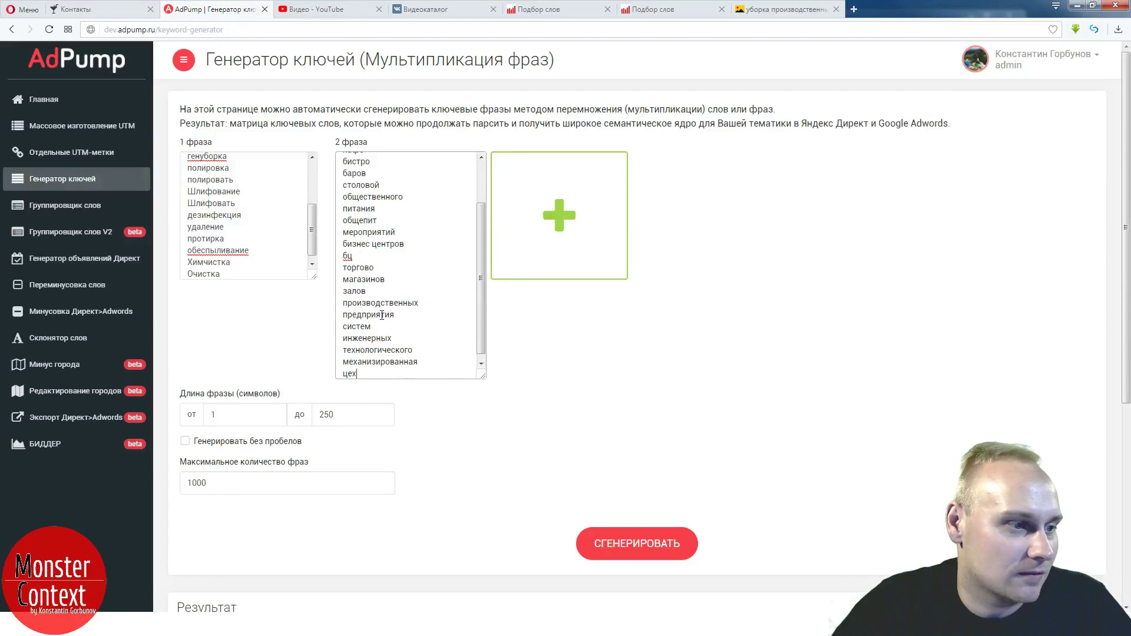
scroll(356, 320, "down", 2)
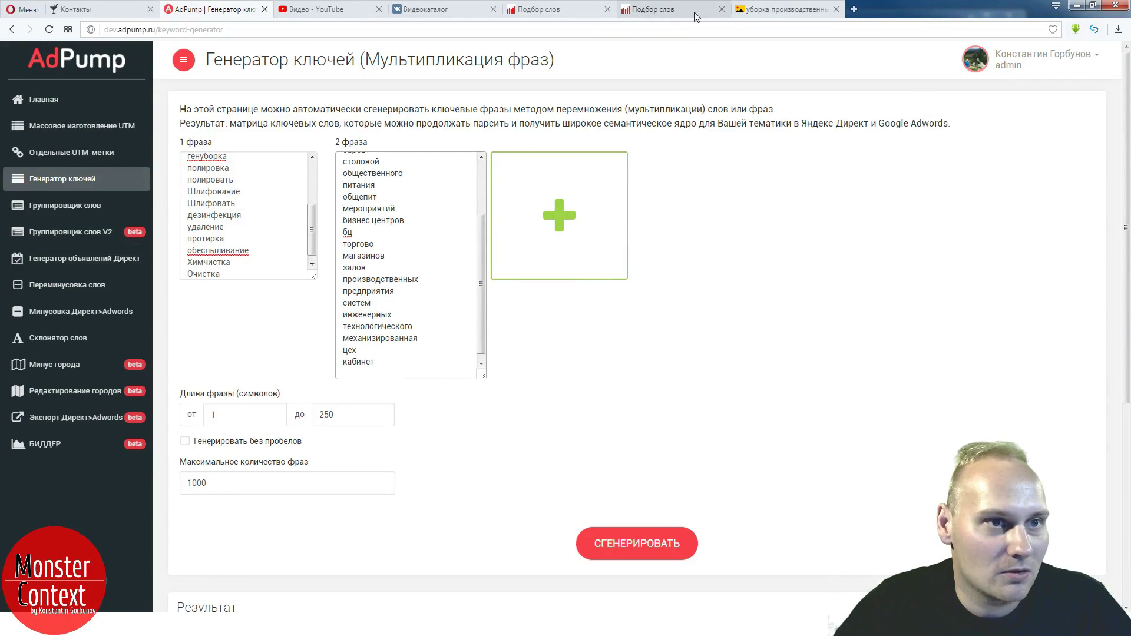
- Return to the Yandex image results and check the following captions for more words describing places to clean
left_click(787, 9)
left_click(896, 310)
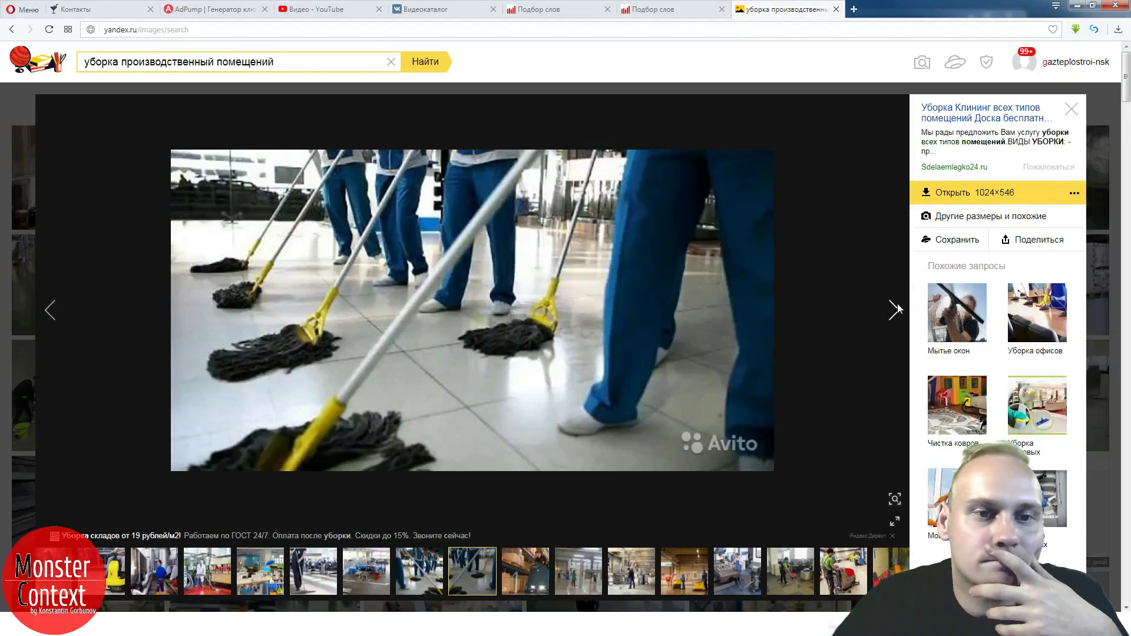
left_click(896, 309)
left_click(897, 309)
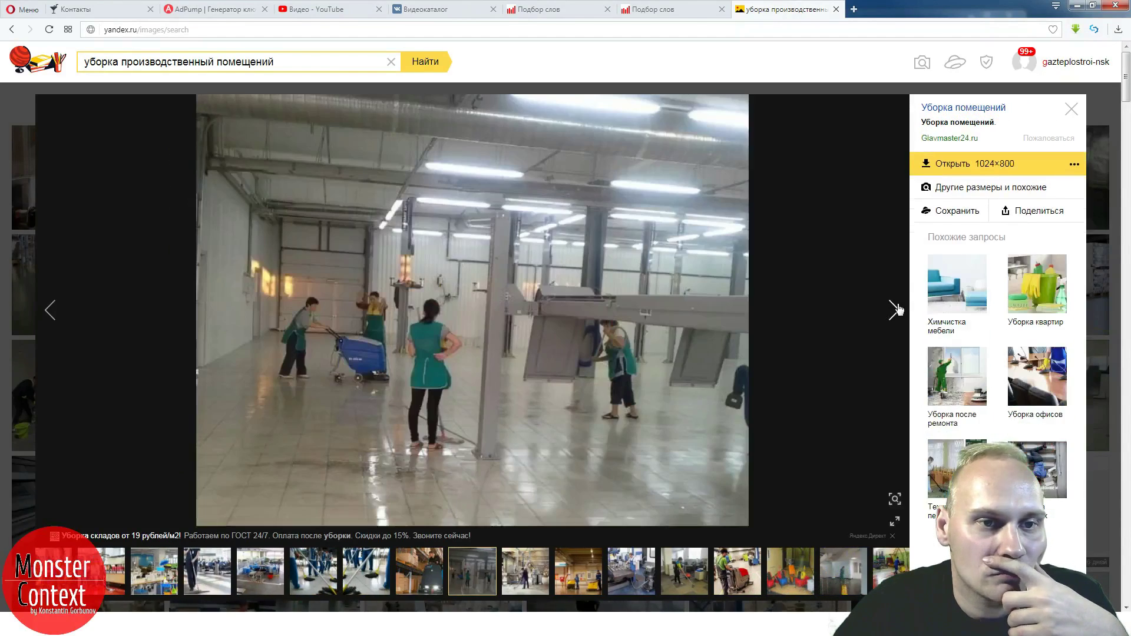
left_click(896, 311)
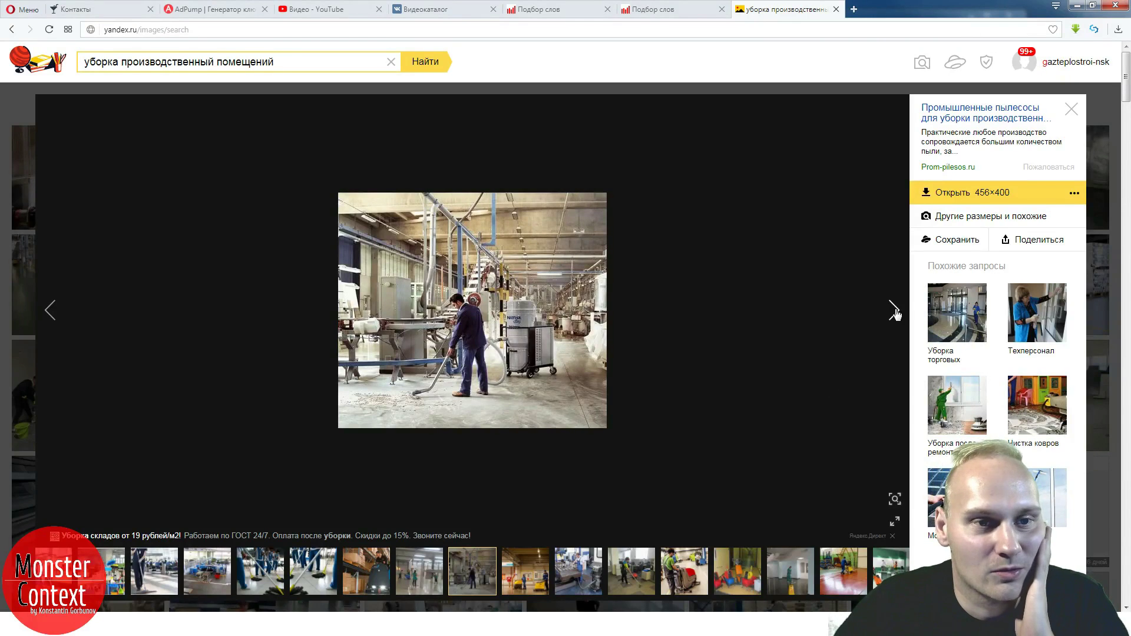
- Look up the query "чистка кабинет" in Yandex Wordstat
left_click(637, 8)
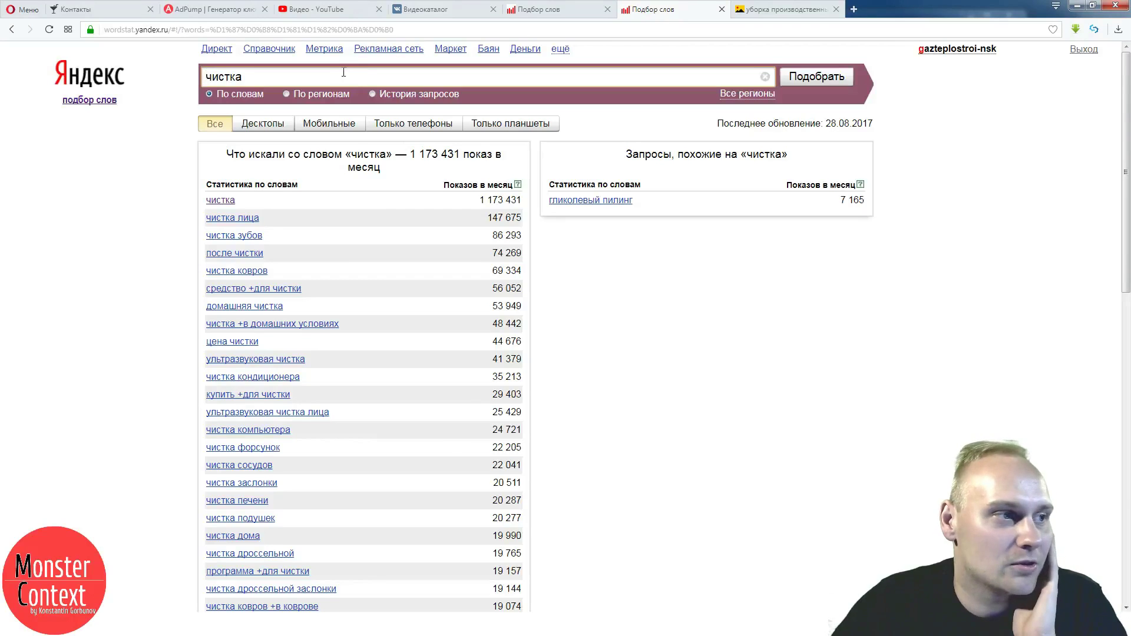
type("кабинет")
key("Return")
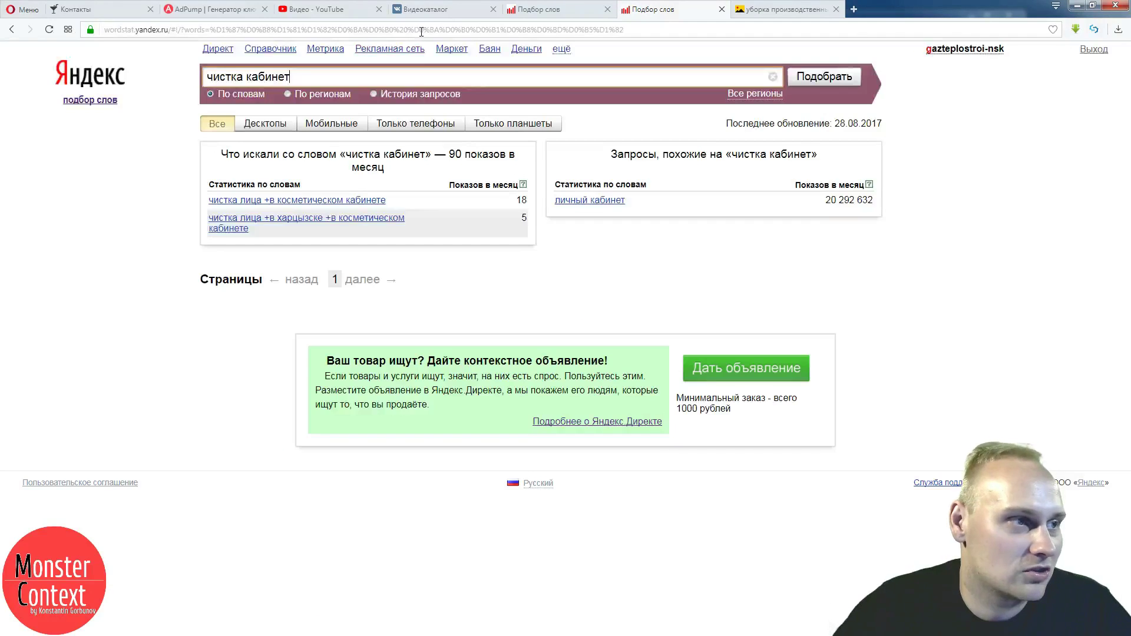
left_click(626, 202)
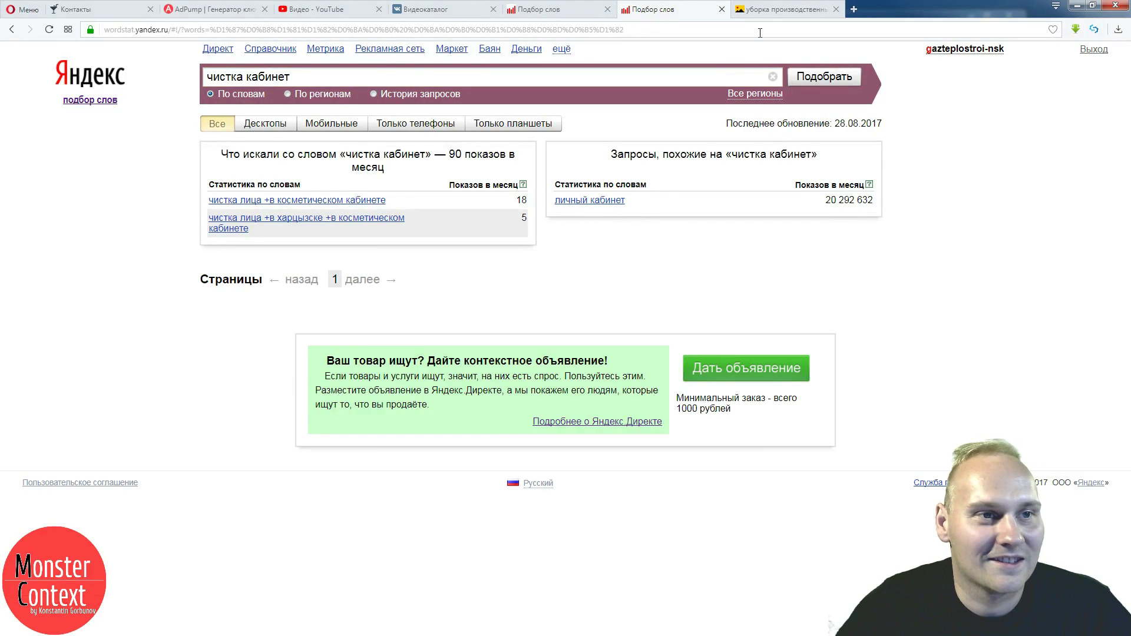
- Go back to the Yandex images for "уборка производственный помещений" and examine the remaining pictures and captions for new keyword ideas
left_click(784, 11)
left_click(894, 311)
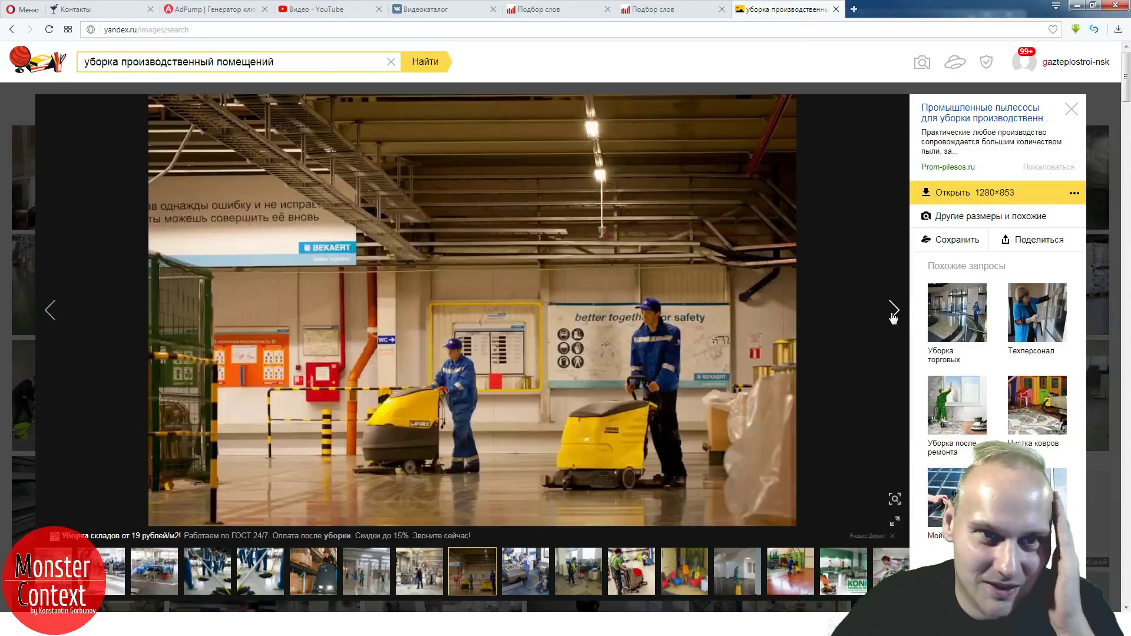
left_click(894, 313)
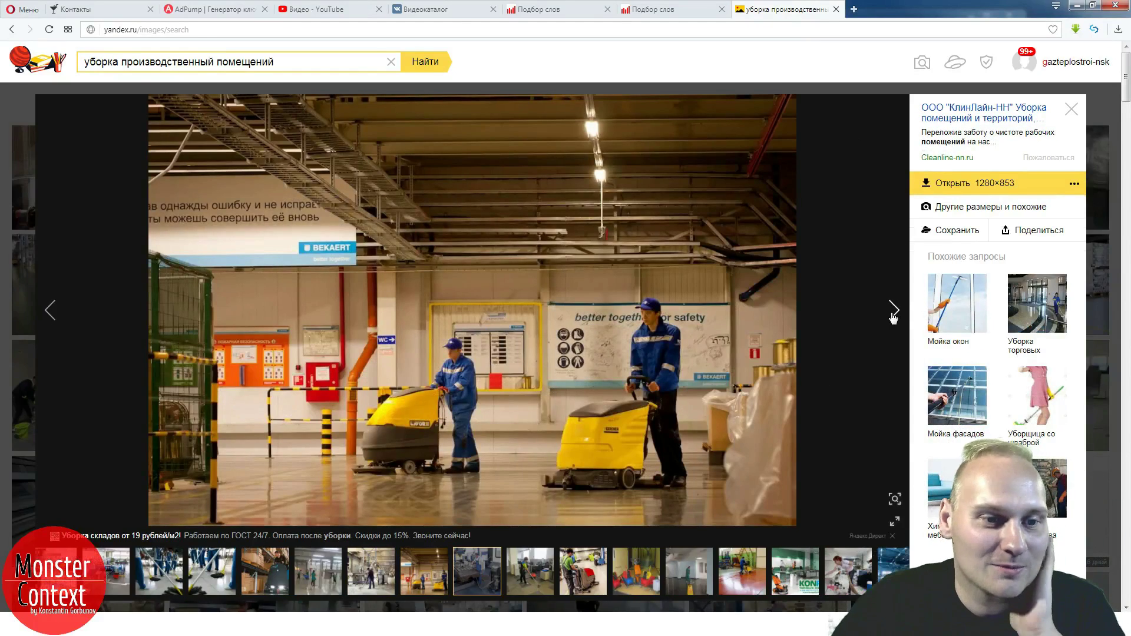
left_click(80, 307)
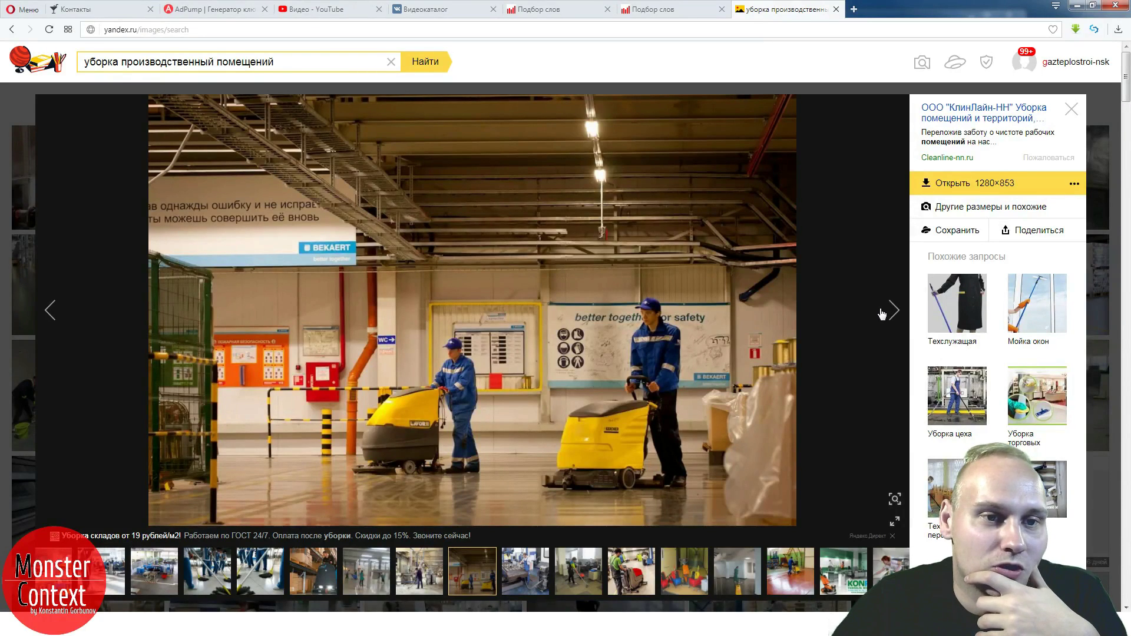
left_click(882, 313)
left_click(882, 312)
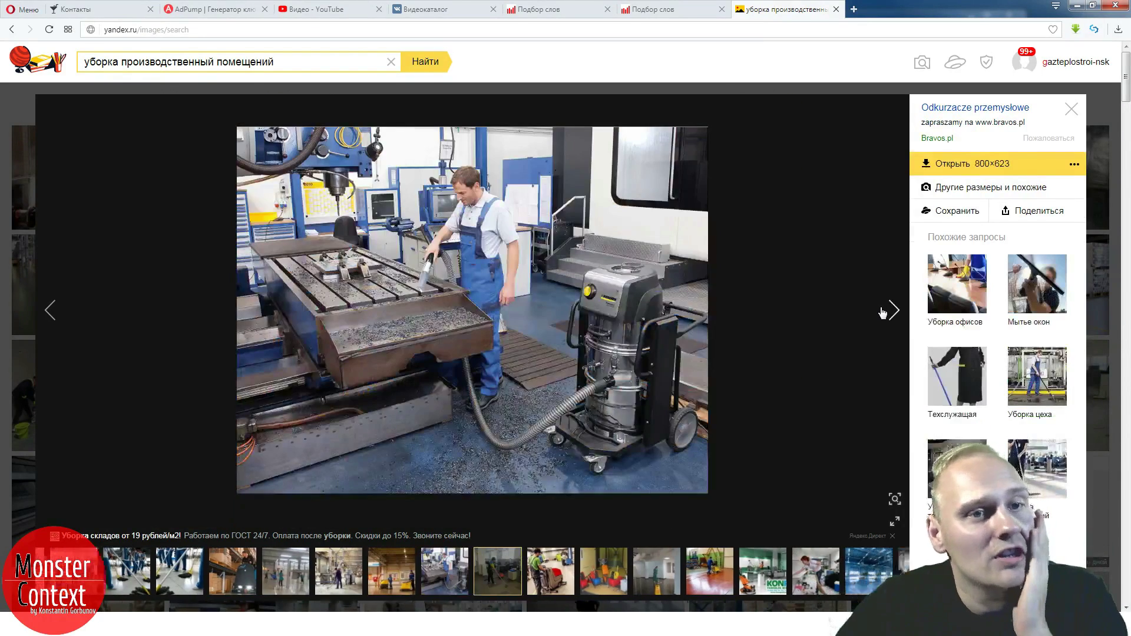
left_click(882, 312)
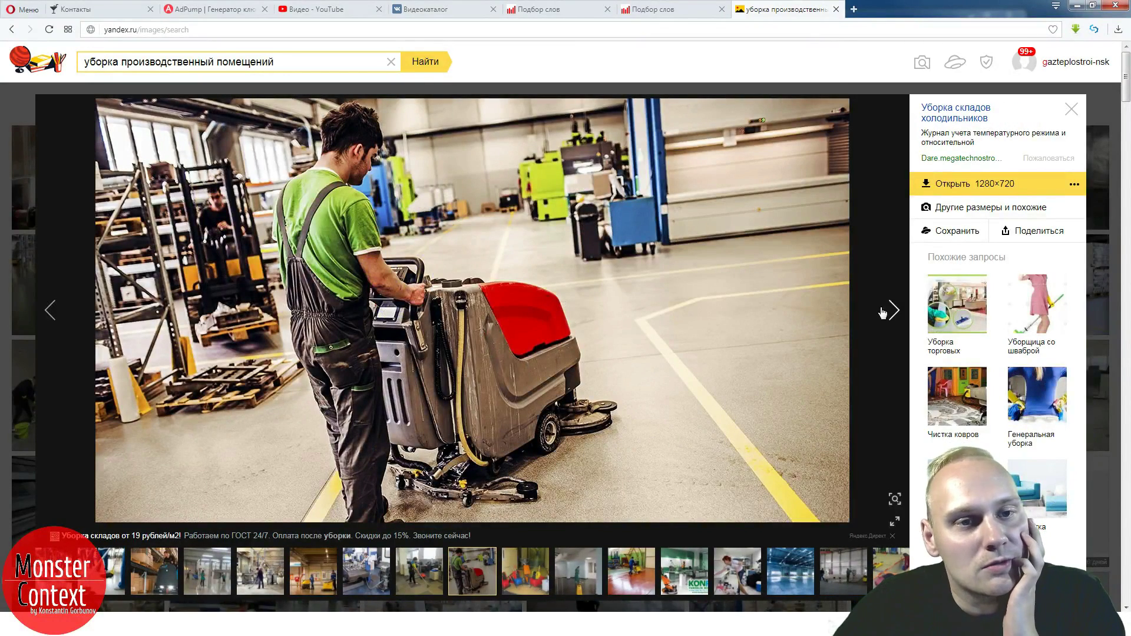
left_click(882, 313)
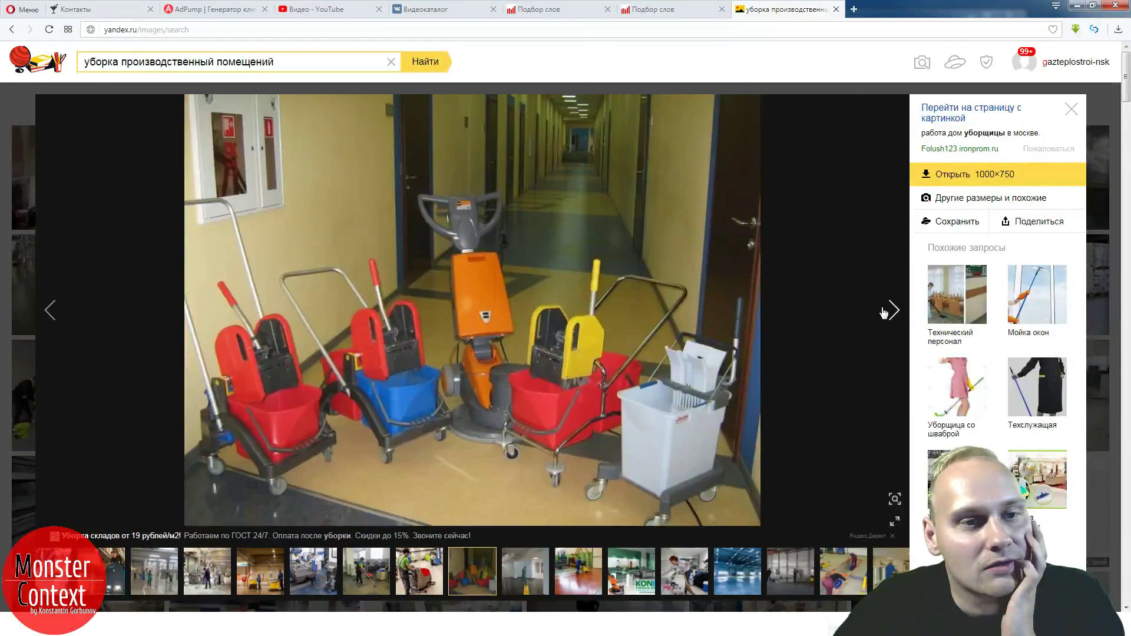
left_click(884, 313)
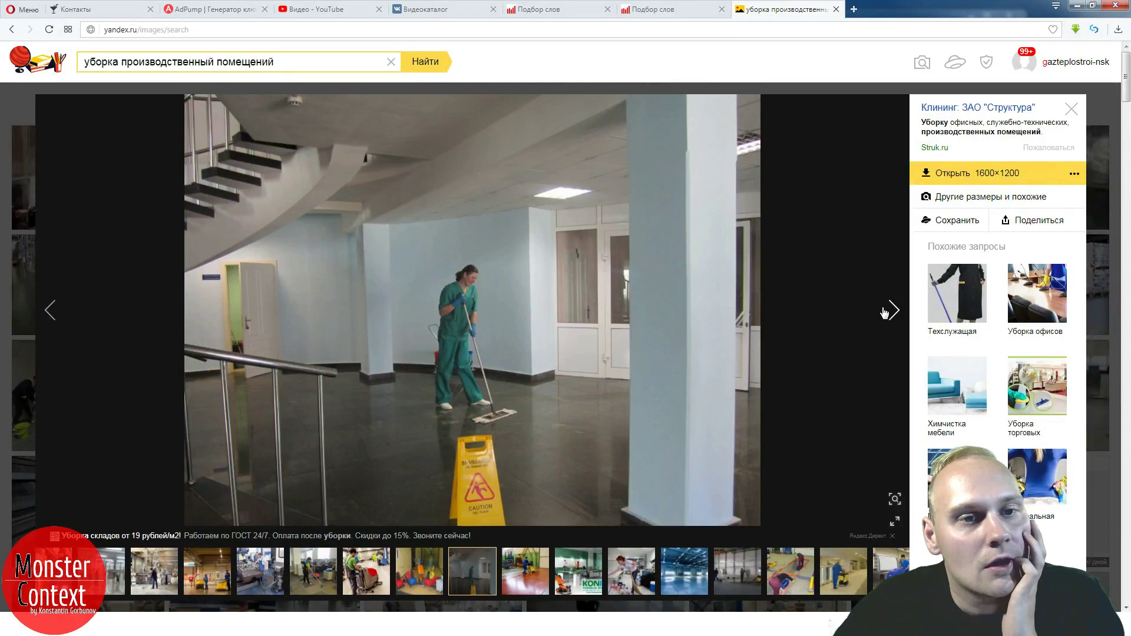
left_click(884, 312)
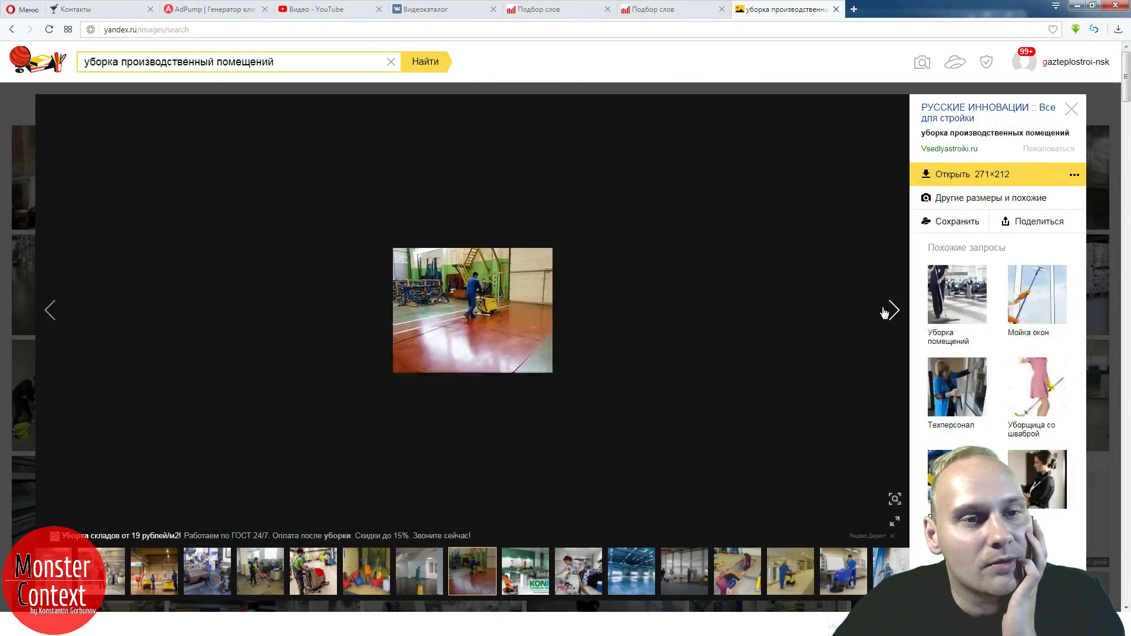
left_click(884, 312)
left_click(885, 312)
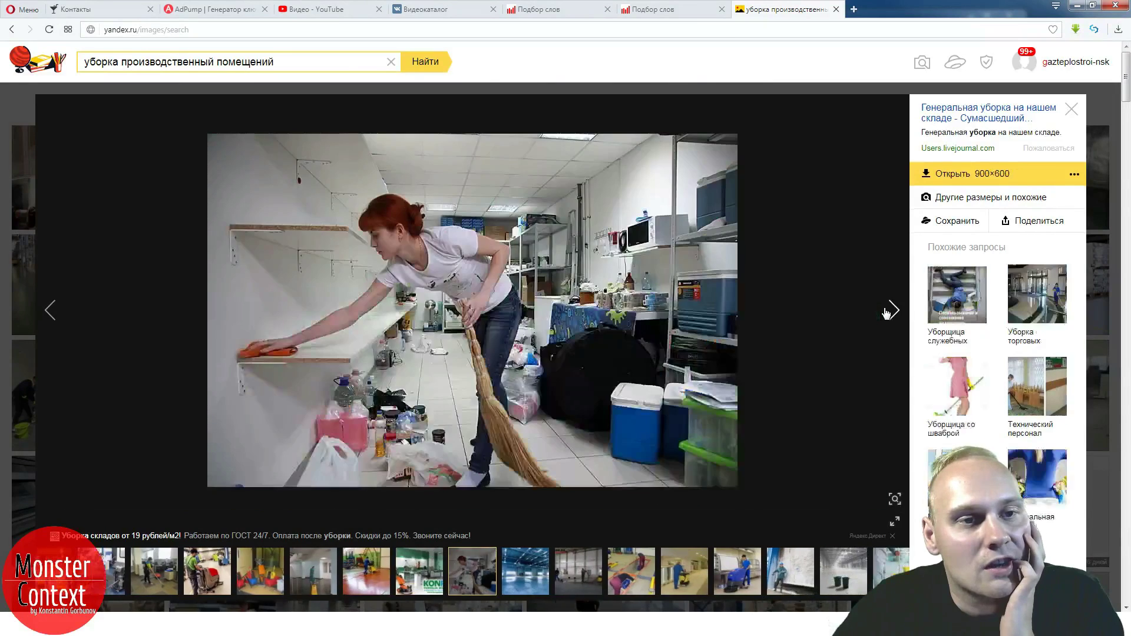
left_click(886, 313)
left_click(887, 313)
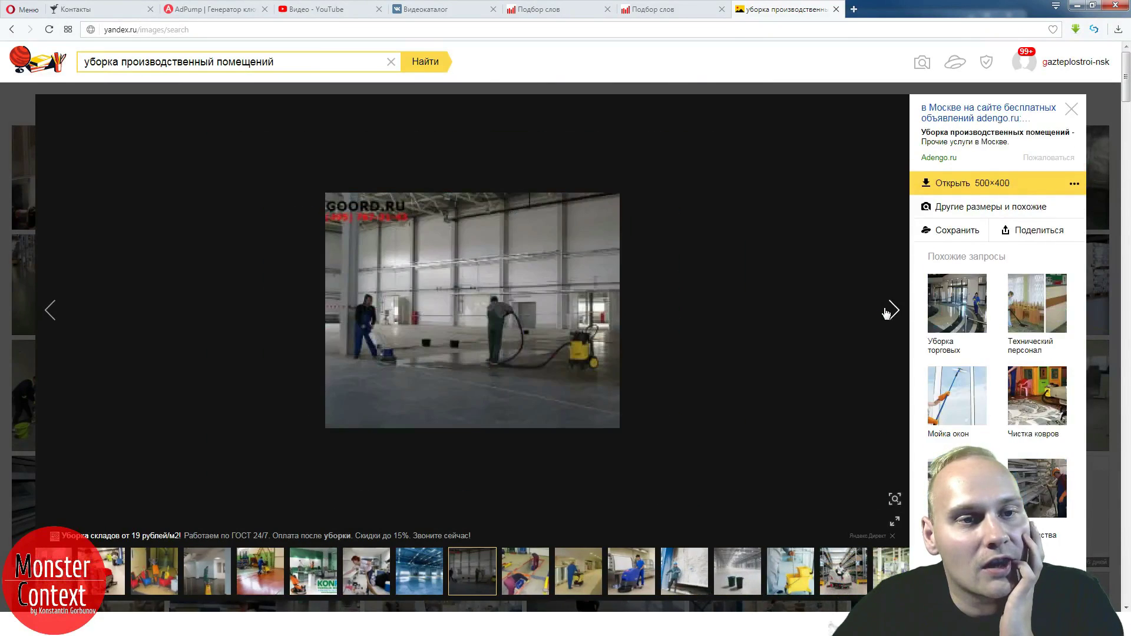
left_click(888, 313)
left_click(888, 312)
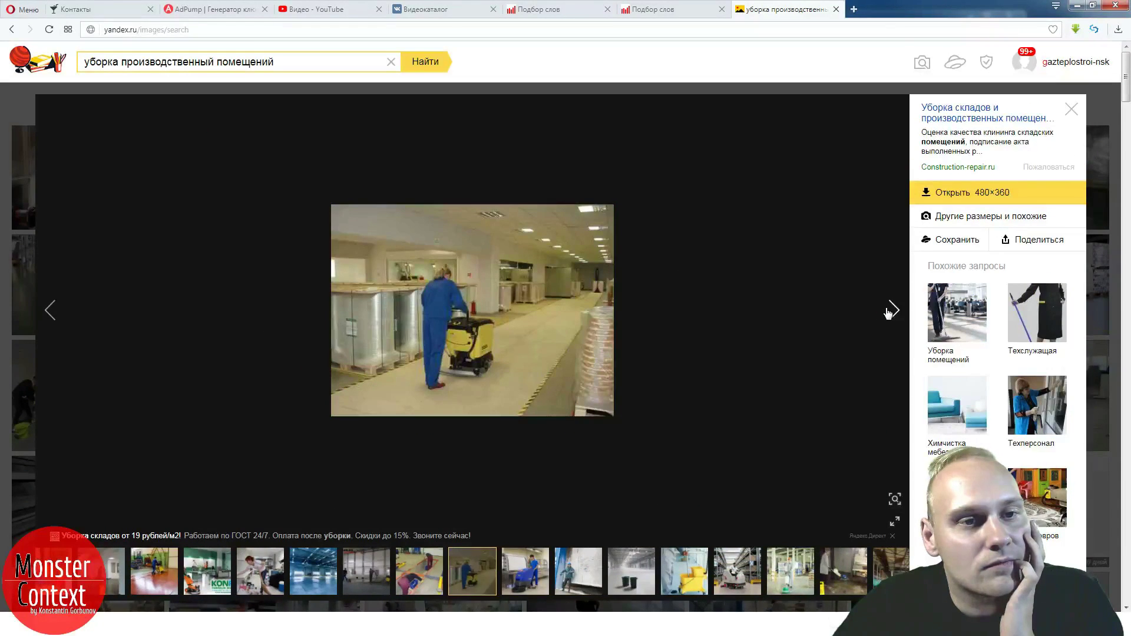
left_click(888, 313)
left_click(888, 313)
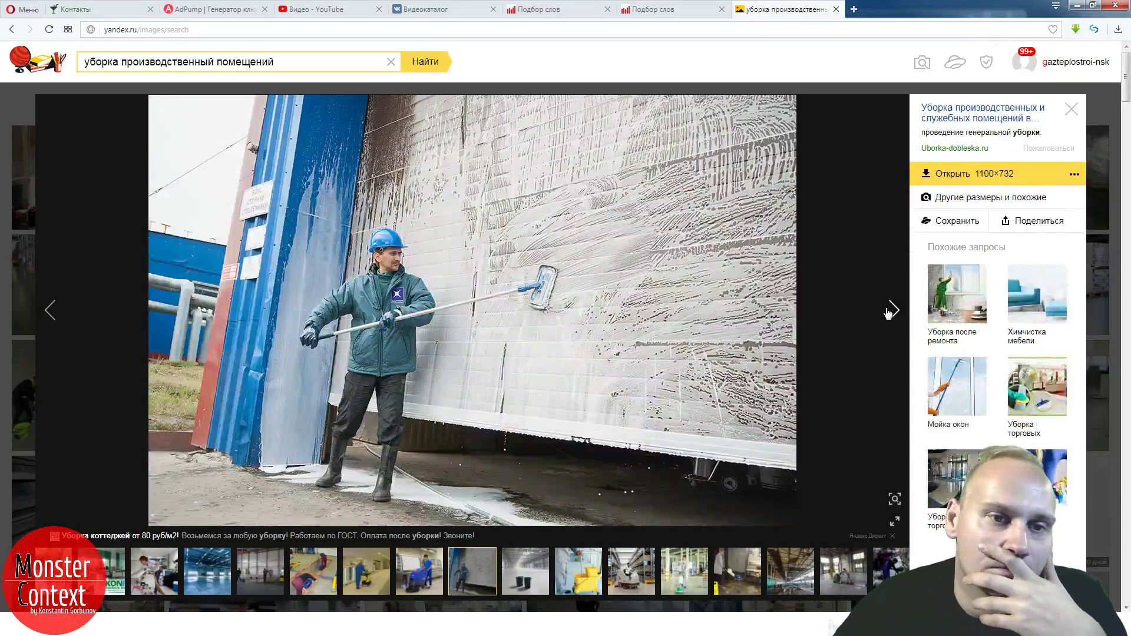
left_click(888, 313)
left_click(888, 313)
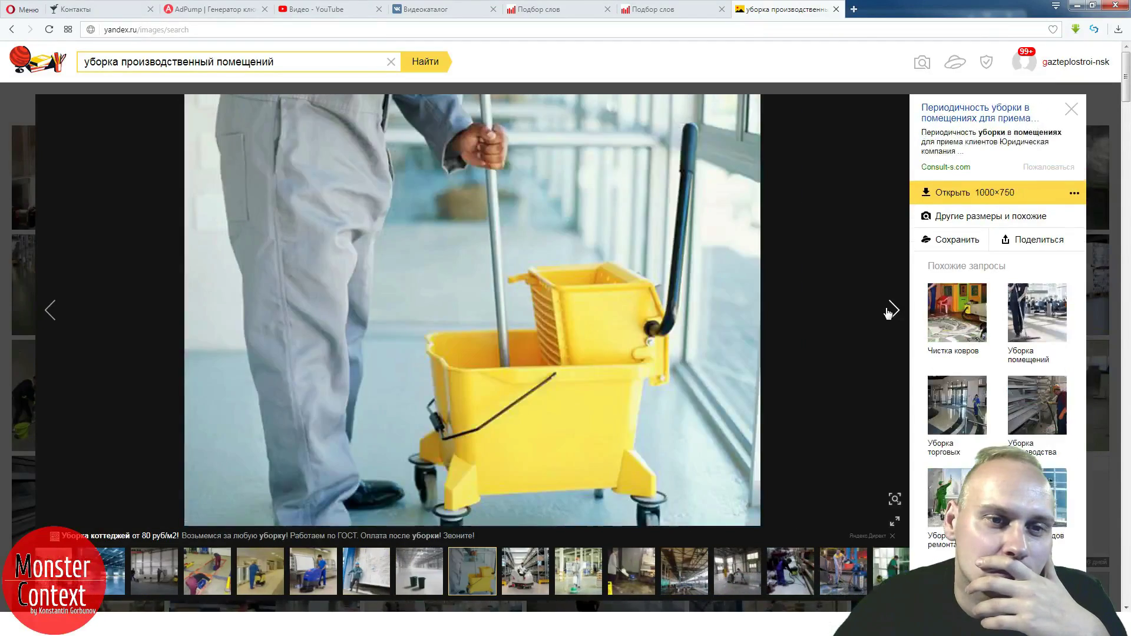
left_click(887, 313)
left_click(112, 329)
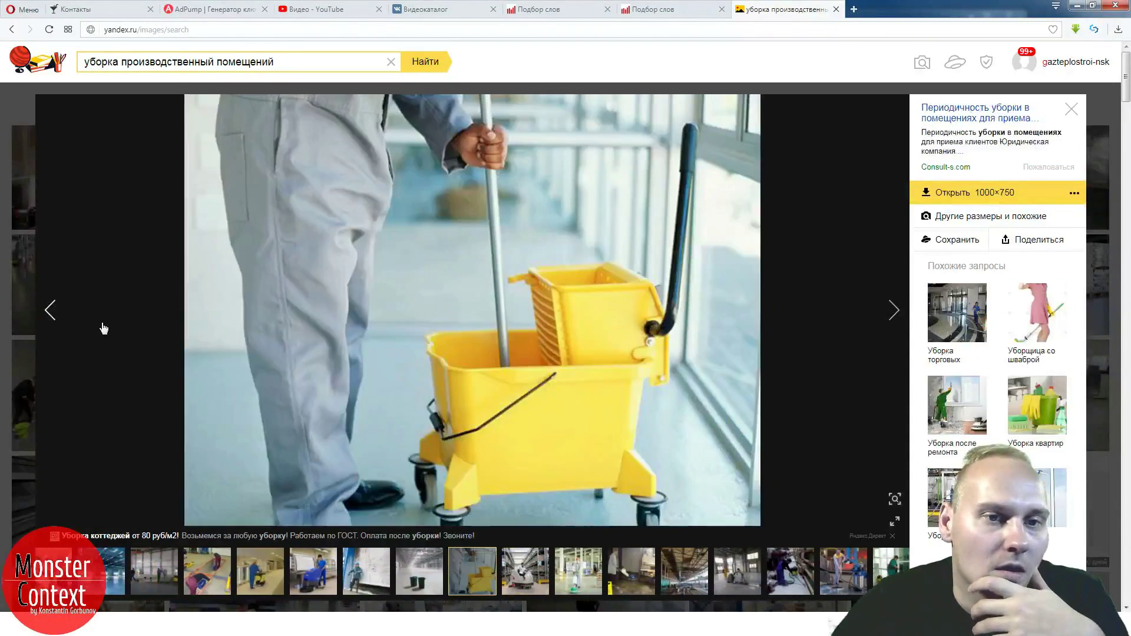
left_click(892, 316)
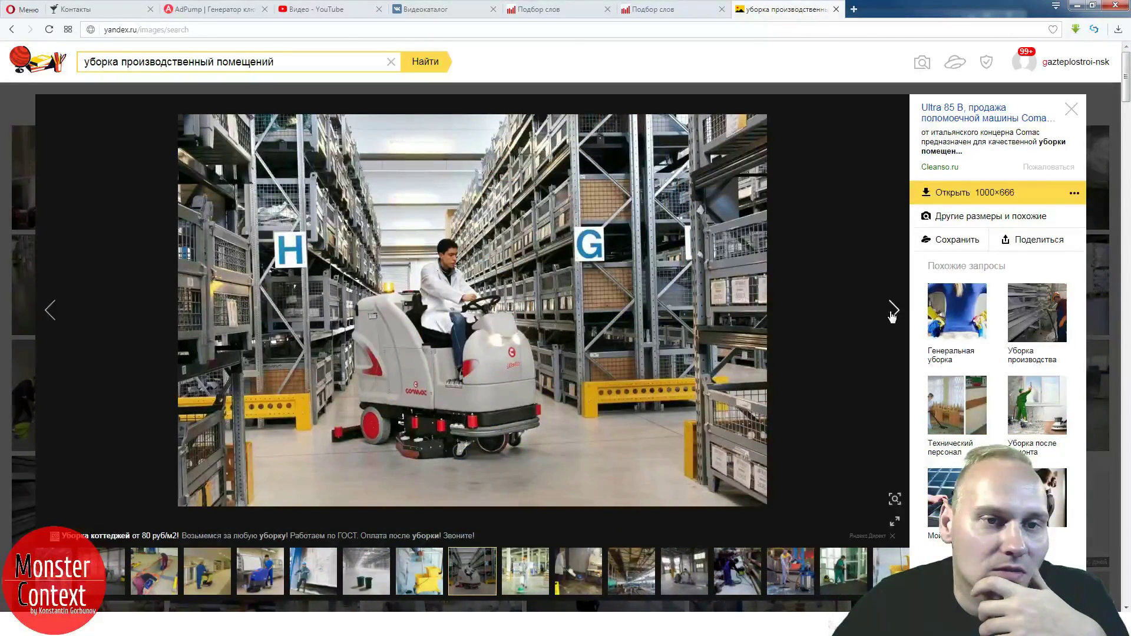
left_click(892, 316)
left_click(892, 317)
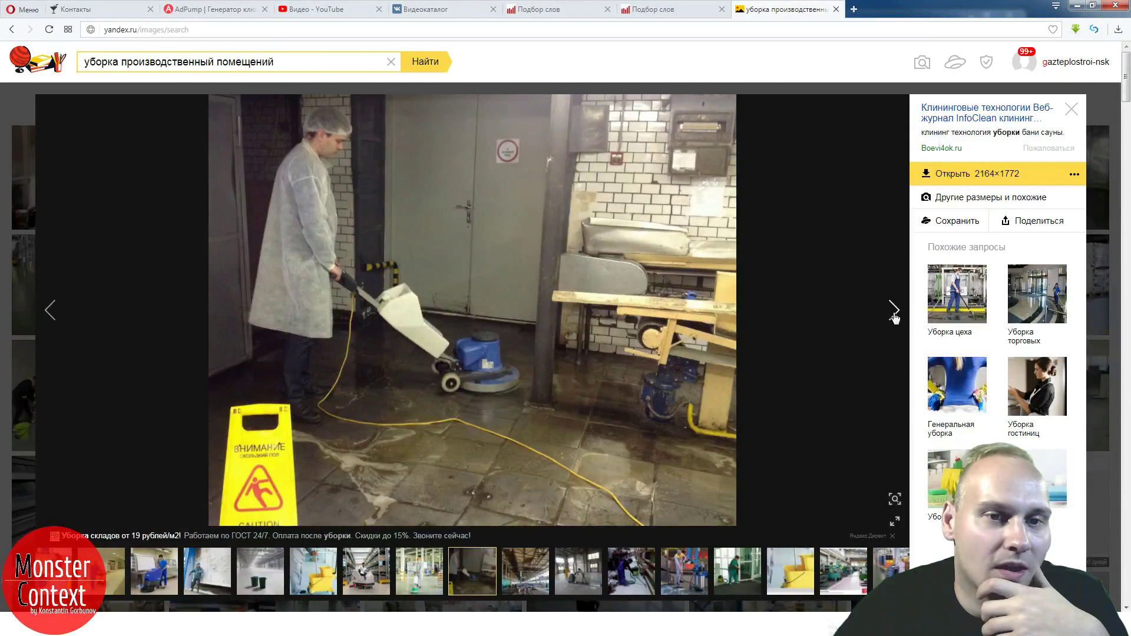
- Take "бани" and "сауны" from the image caption and add them as two separate lines in AdPump's second phrase list
left_click_drag(1021, 133, 1039, 136)
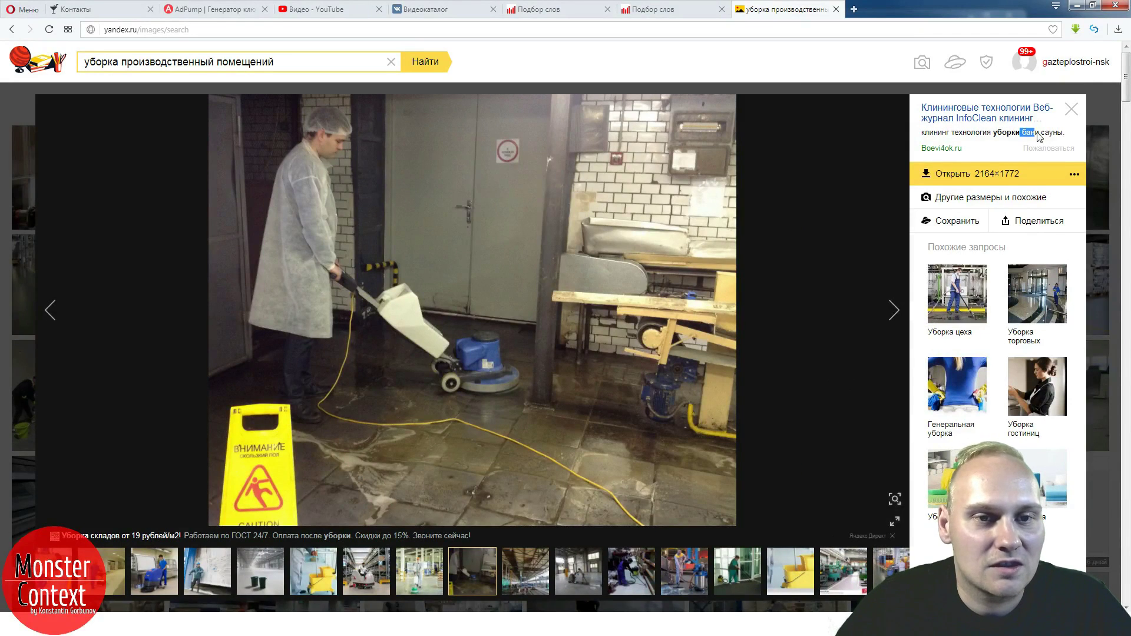
left_click(193, 10)
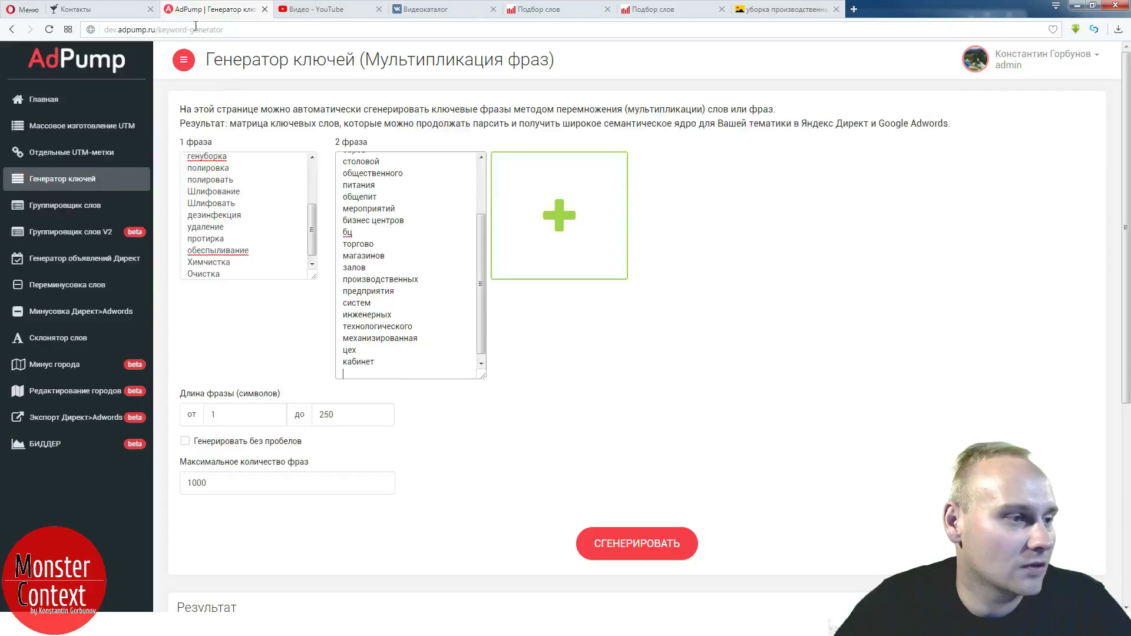
type("бани сауны")
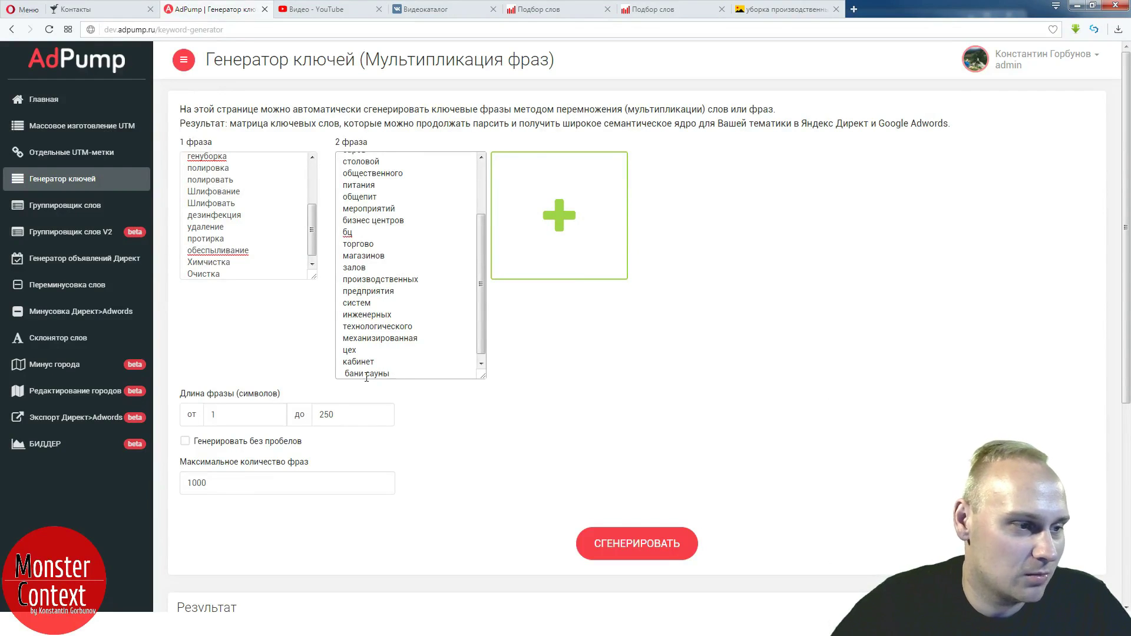
key("Home")
key("Delete")
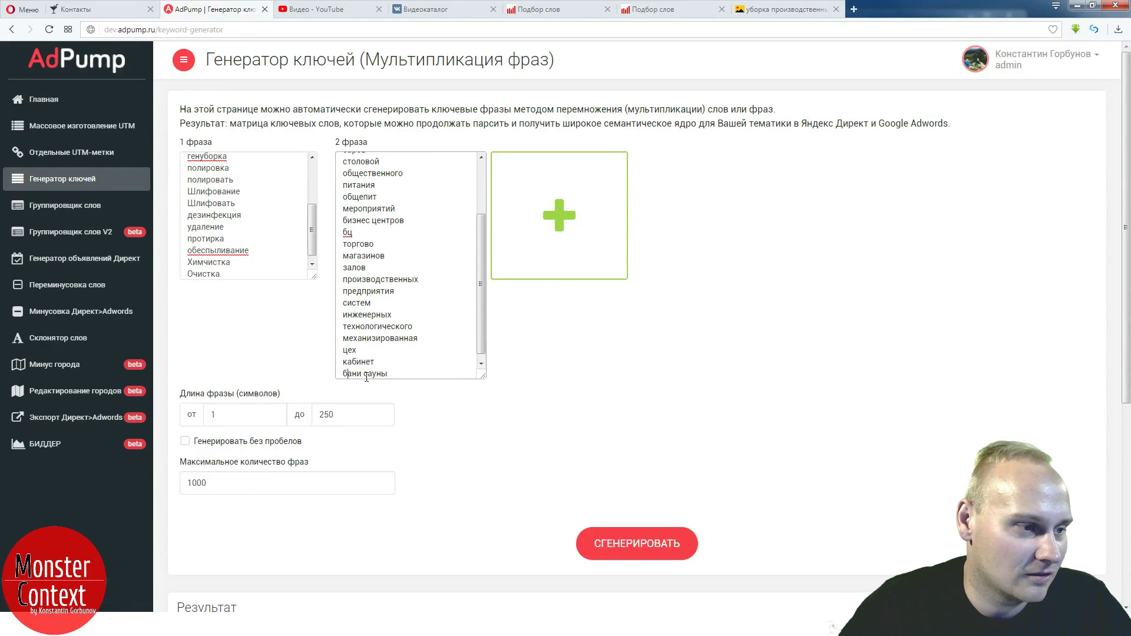
key("Return")
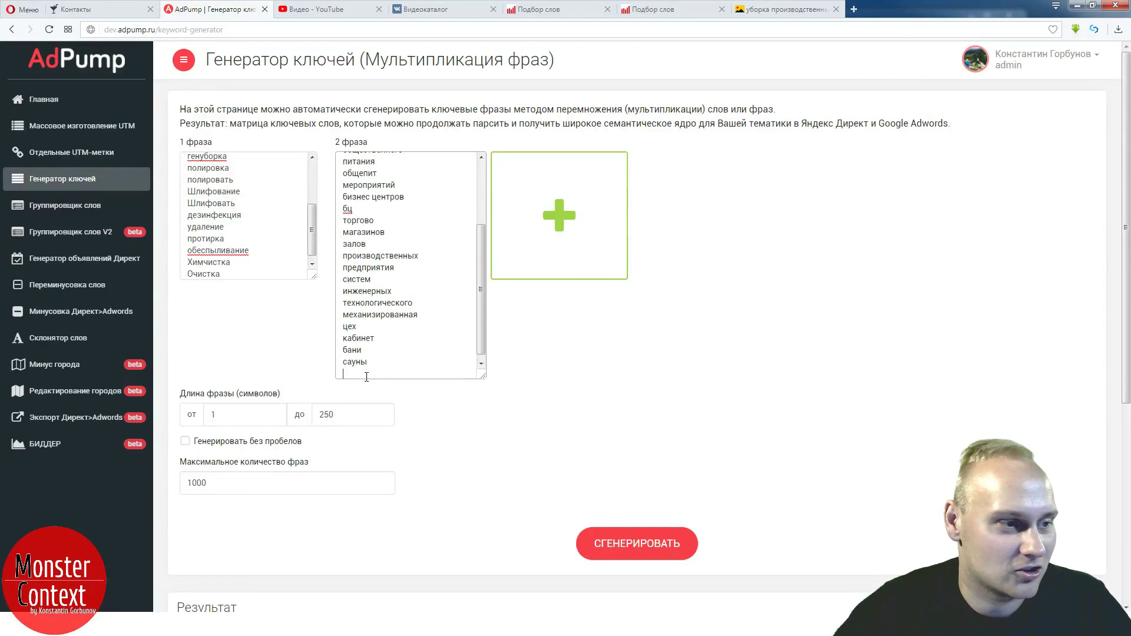
- Check the next Yandex image captions and add "ангар" as a new line in AdPump's second phrase list
left_click(779, 10)
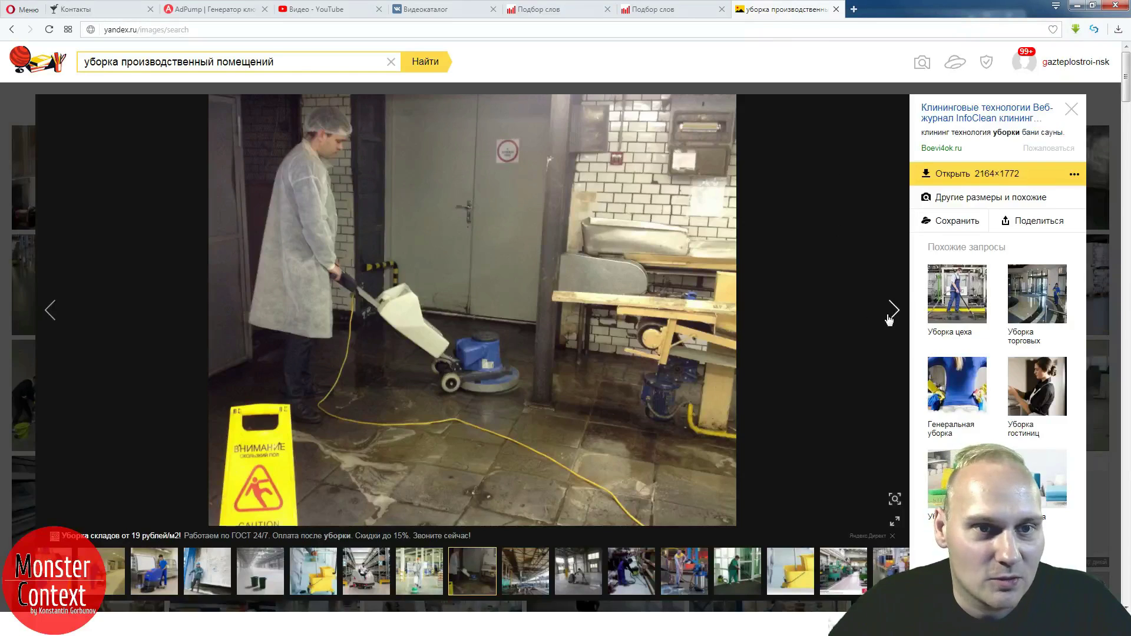
left_click(891, 313)
left_click(890, 314)
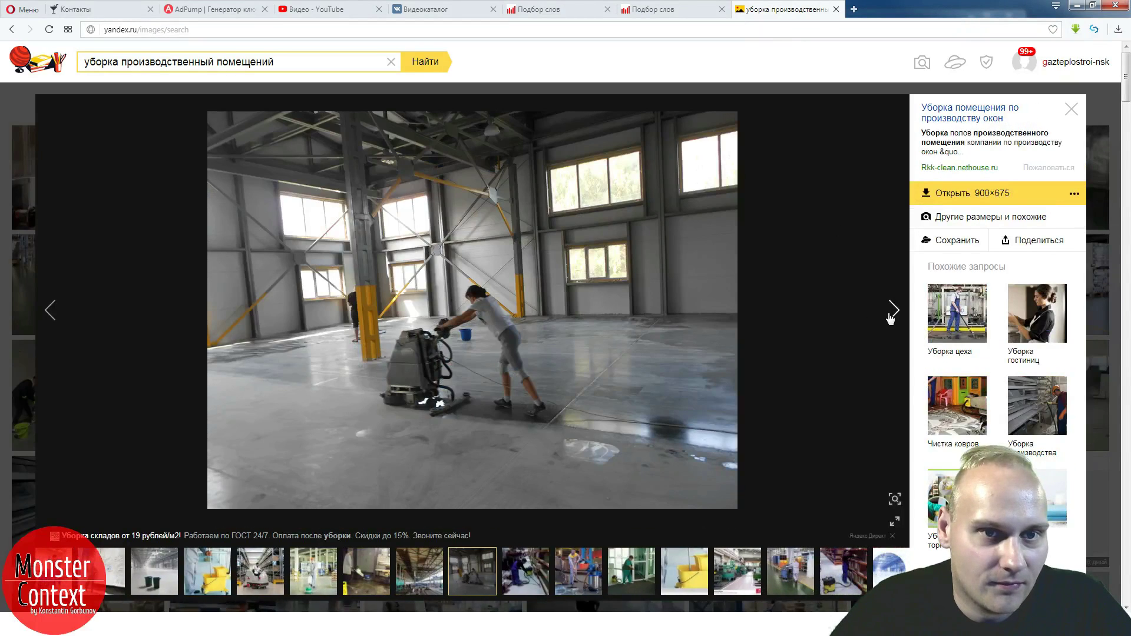
left_click(890, 316)
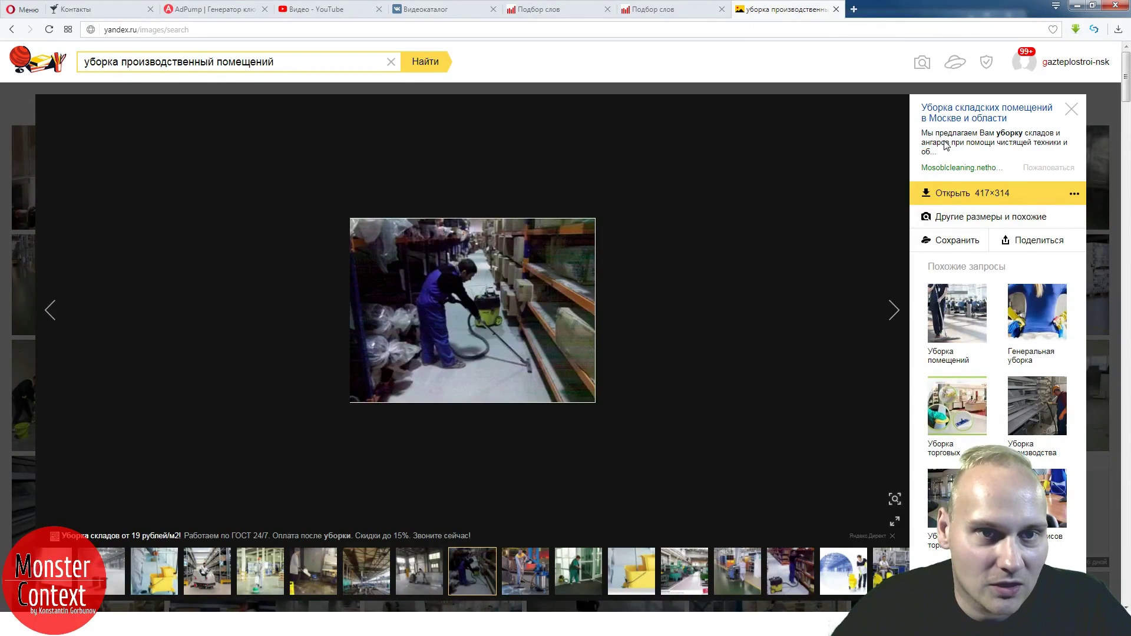
left_click_drag(922, 143, 948, 147)
key("ctrl+c")
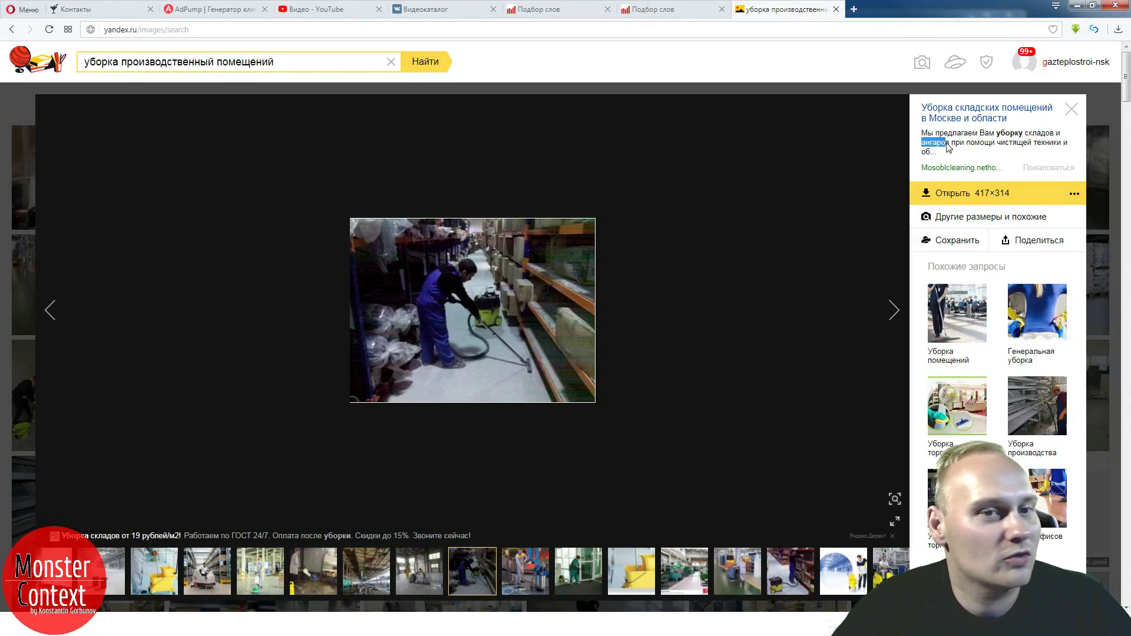
left_click(221, 10)
key("ctrl+v")
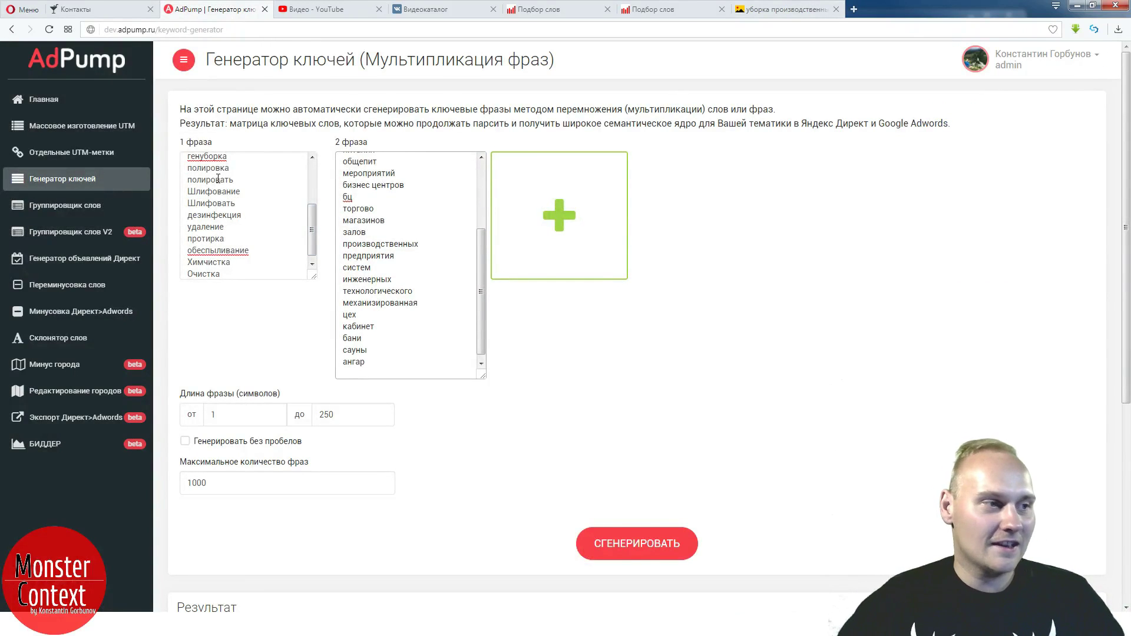
scroll(210, 199, "up", 2)
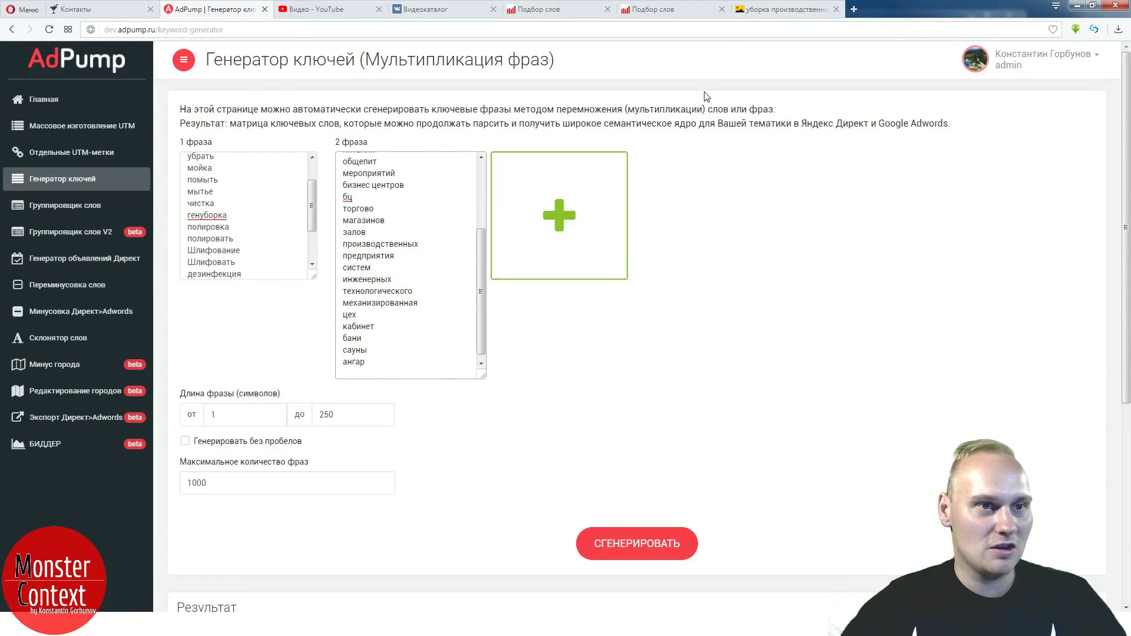
- Look up the query "клининг цеха" in Yandex Wordstat
left_click(787, 8)
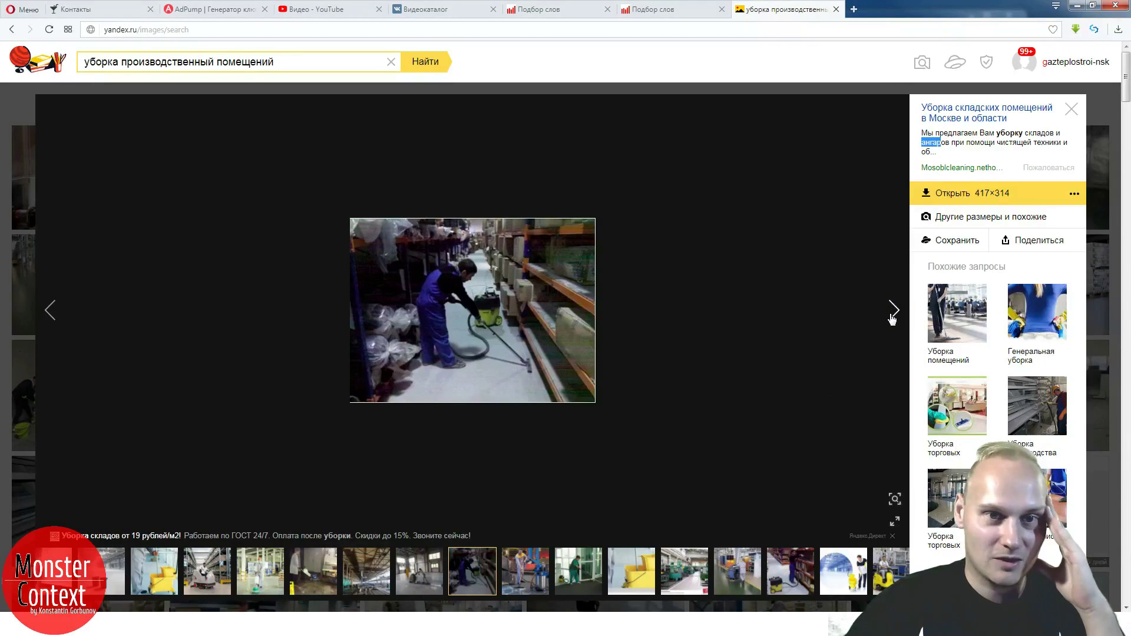
left_click(668, 10)
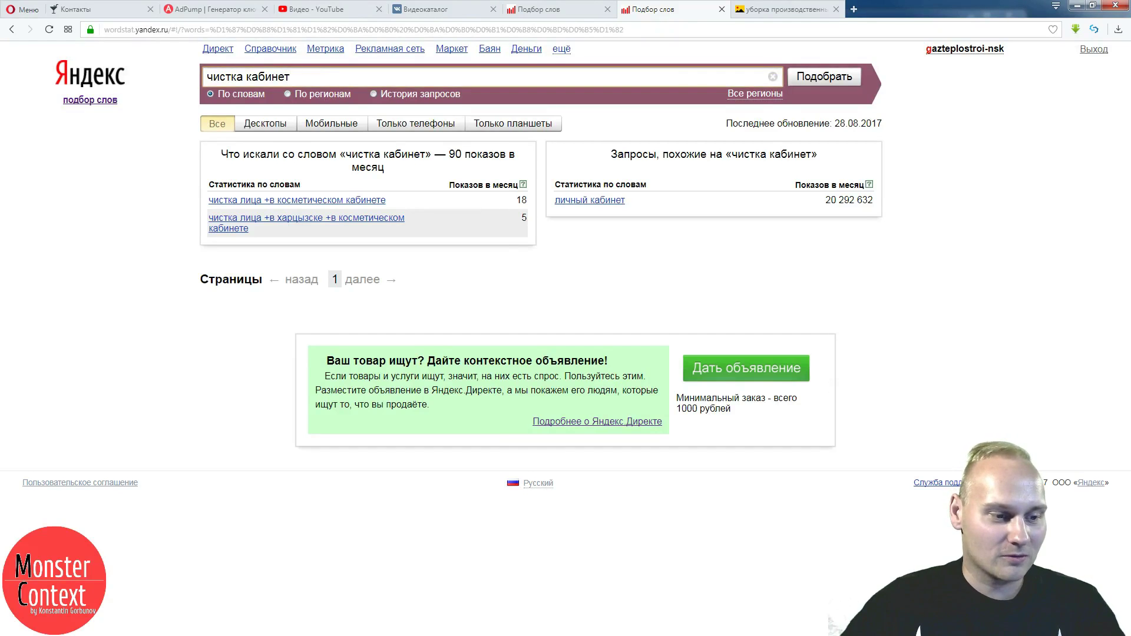
key("alt+Tab")
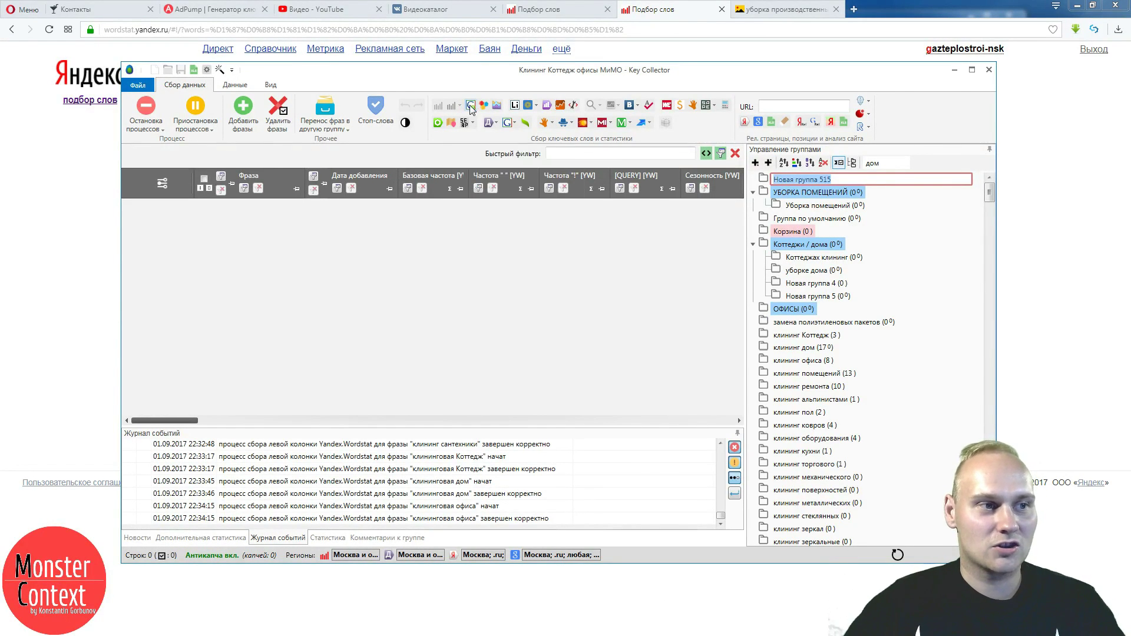
left_click(677, 13)
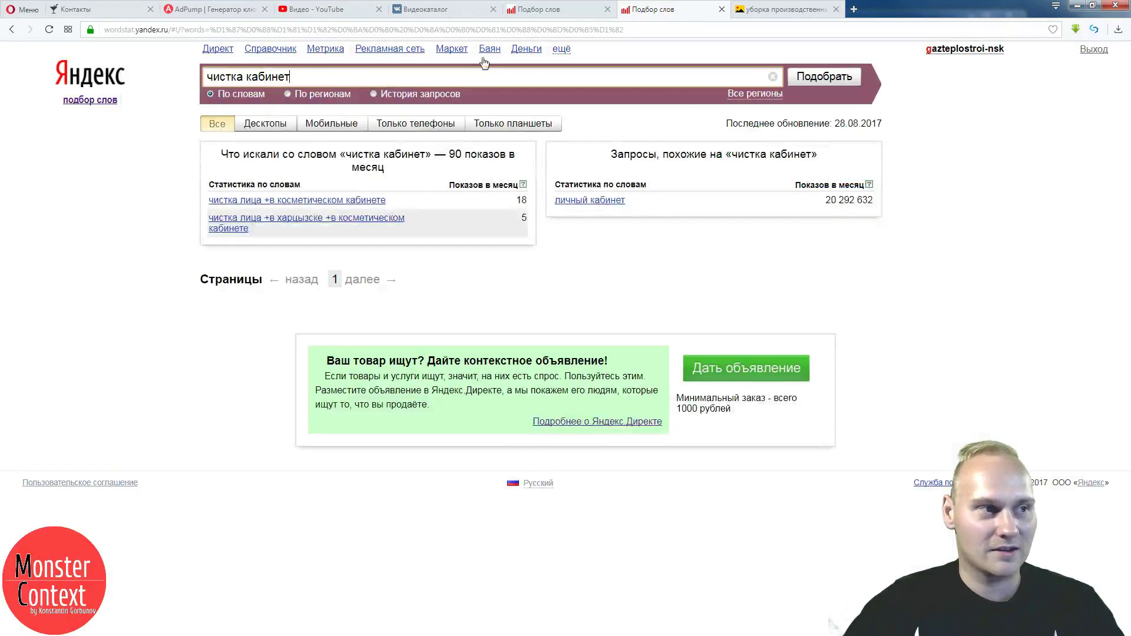
left_click_drag(290, 76, 198, 82)
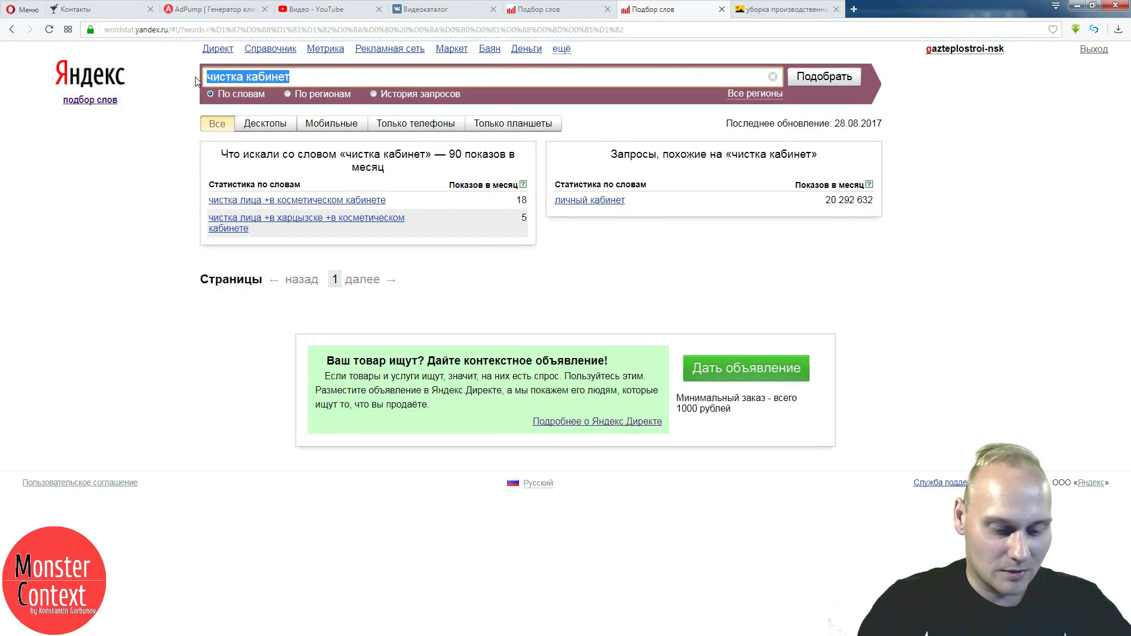
type("клининг")
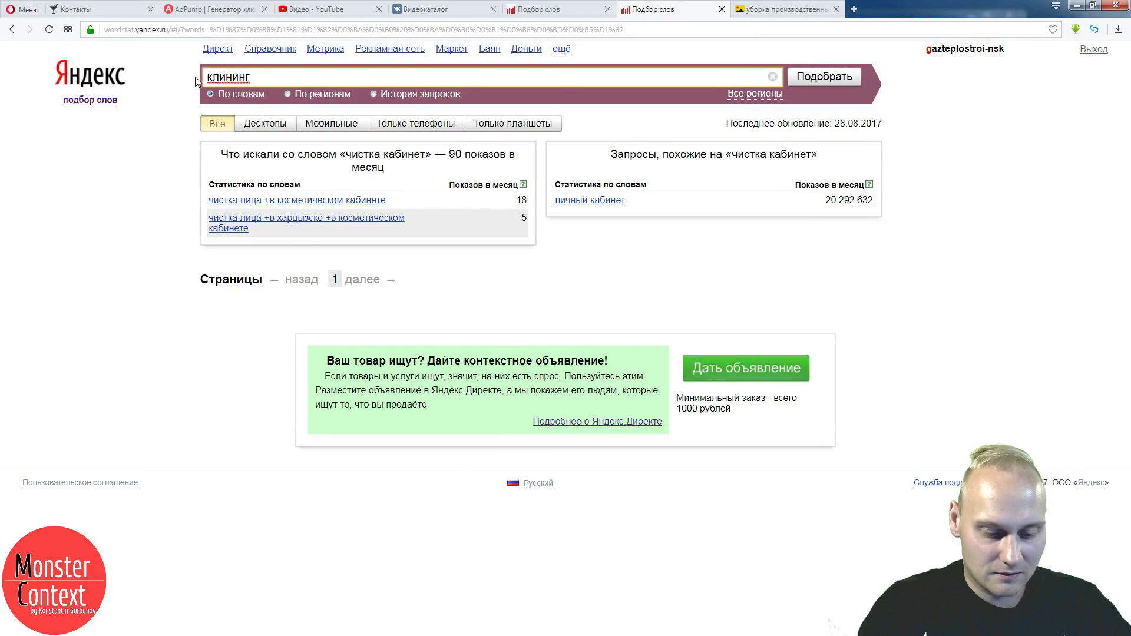
type(" цеха")
key("Return")
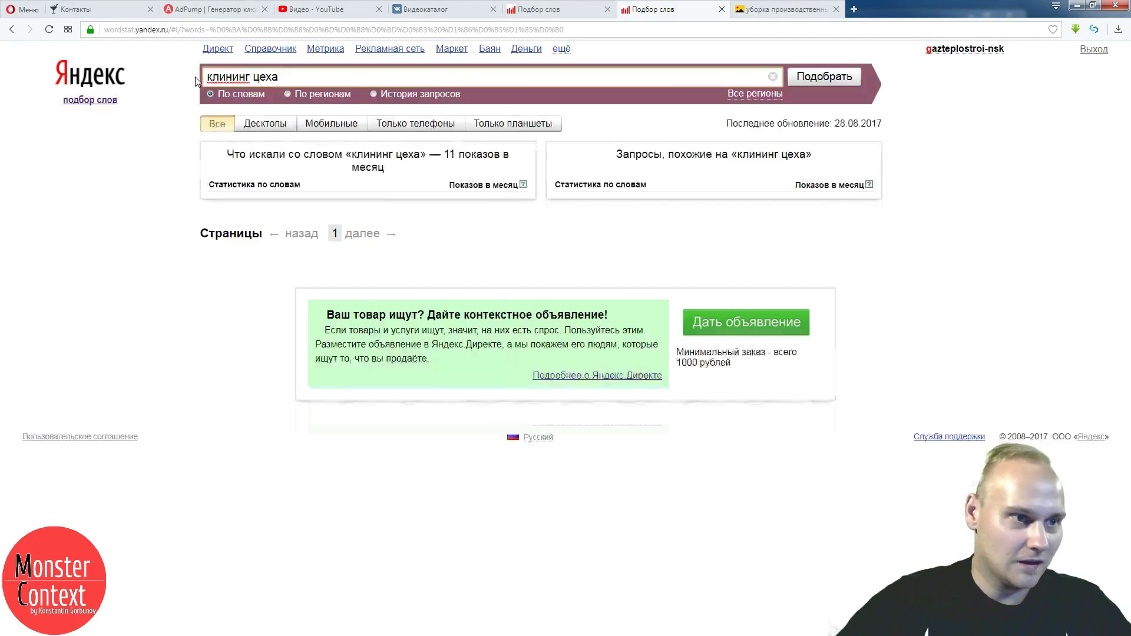
left_click_drag(619, 195, 727, 270)
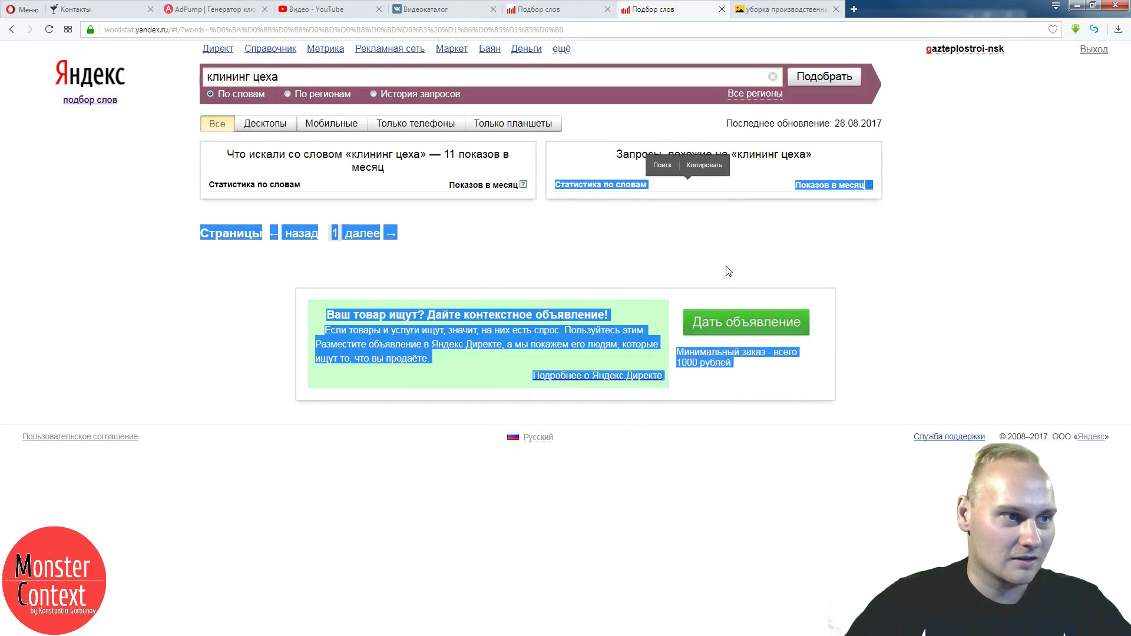
left_click(449, 171)
double_click(450, 153)
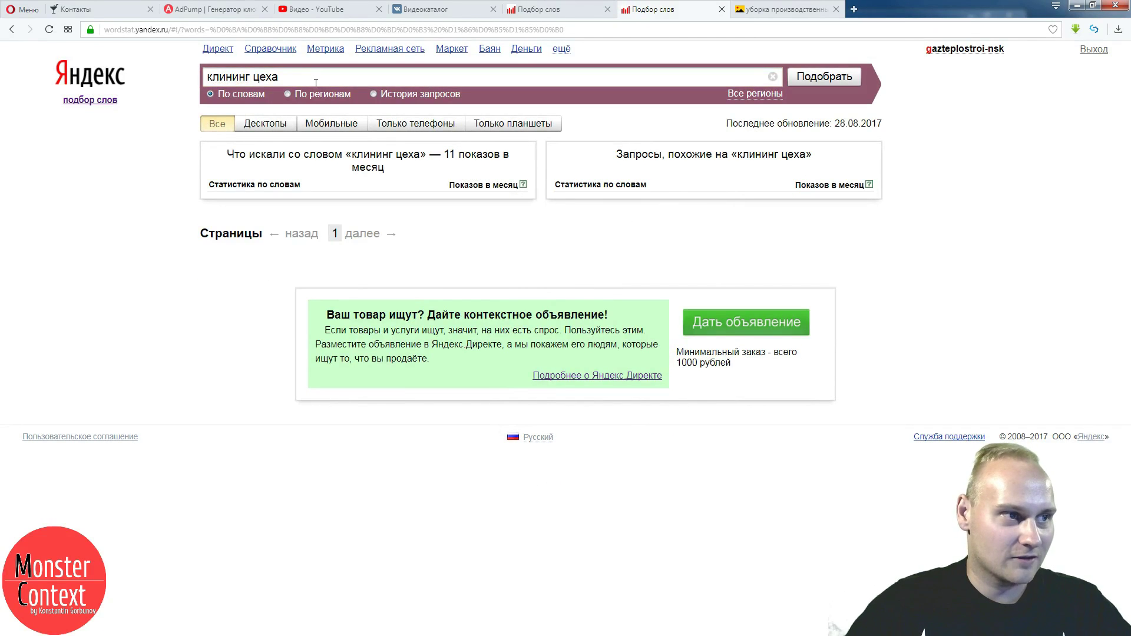
- Replace the second word of the Wordstat query and look up "клининг ангара"
left_click(253, 76)
double_click(253, 77)
type("ангара")
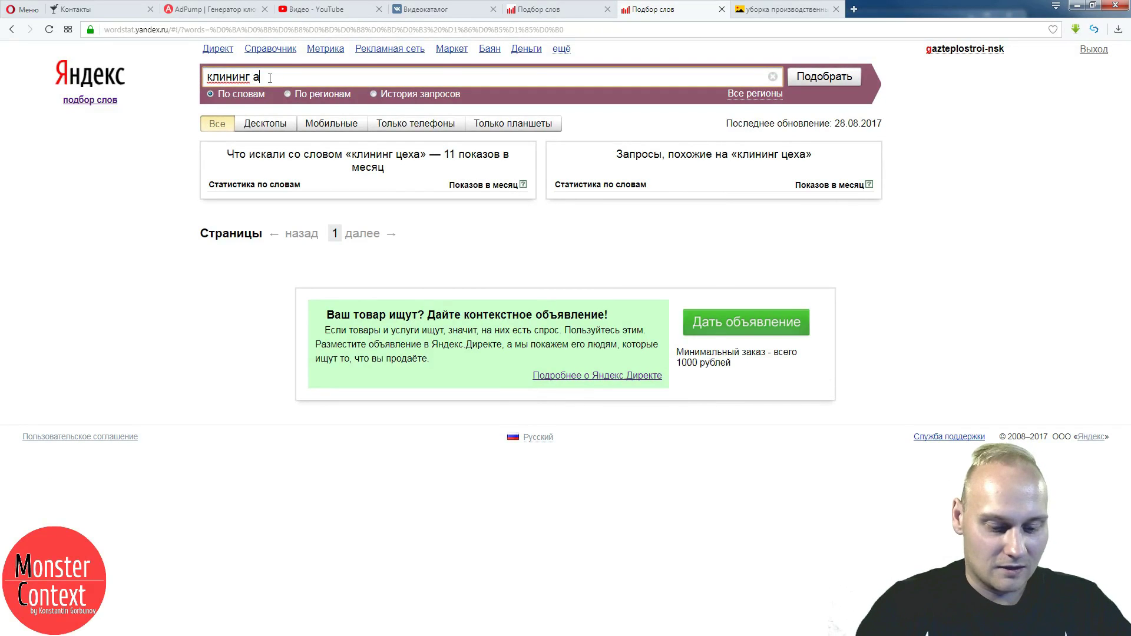
key("Return")
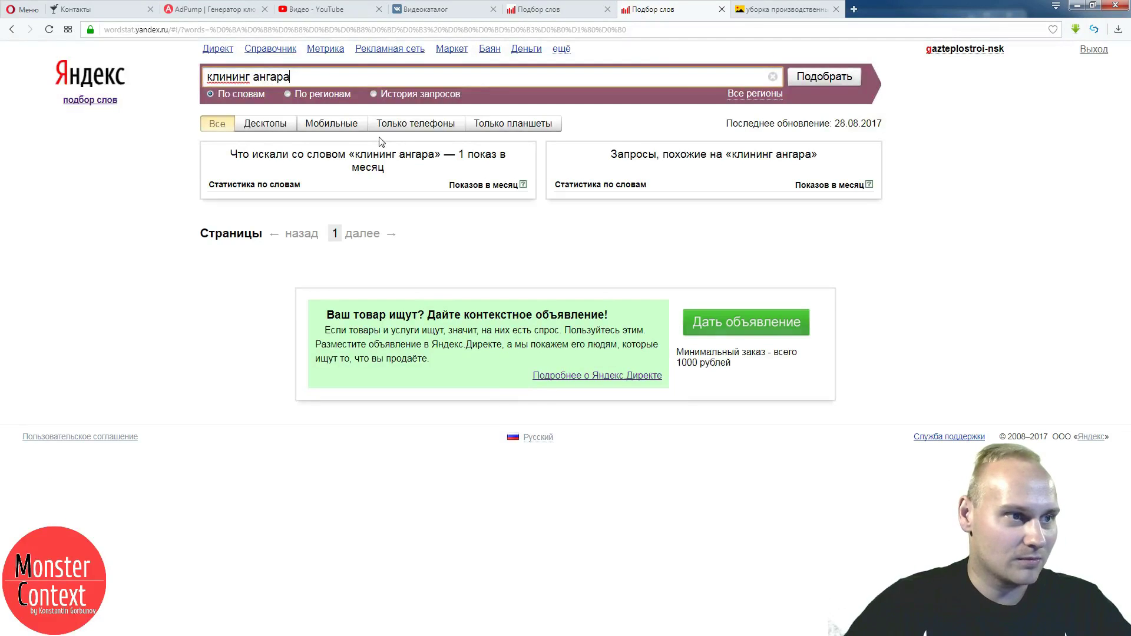
- Replace the first word of the Wordstat query and look up "уборка ангара"
left_click_drag(249, 78, 159, 76)
key("BackSpace")
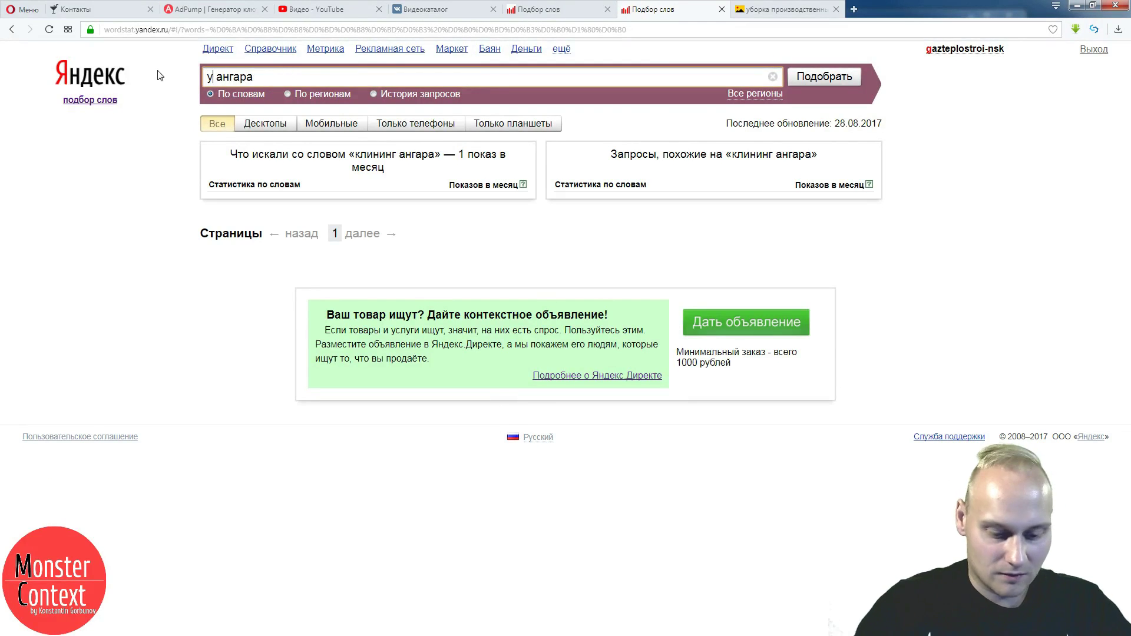
type("уборка")
key("Return")
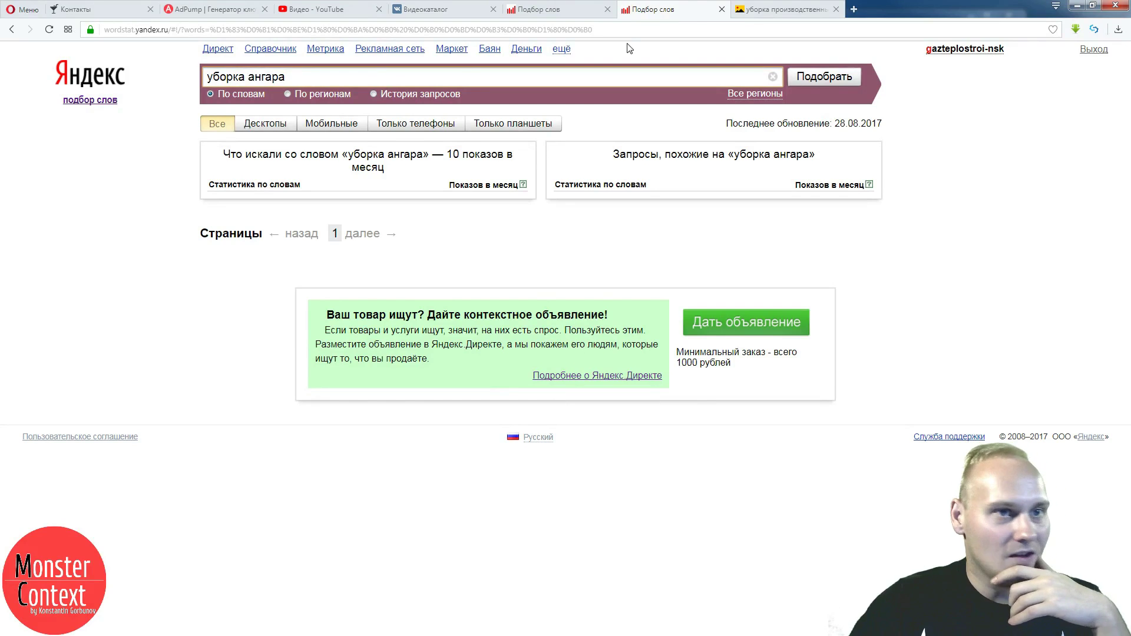
- Check further Yandex image captions and add "технических" as a new line in AdPump's second phrase list
left_click(760, 11)
left_click(894, 310)
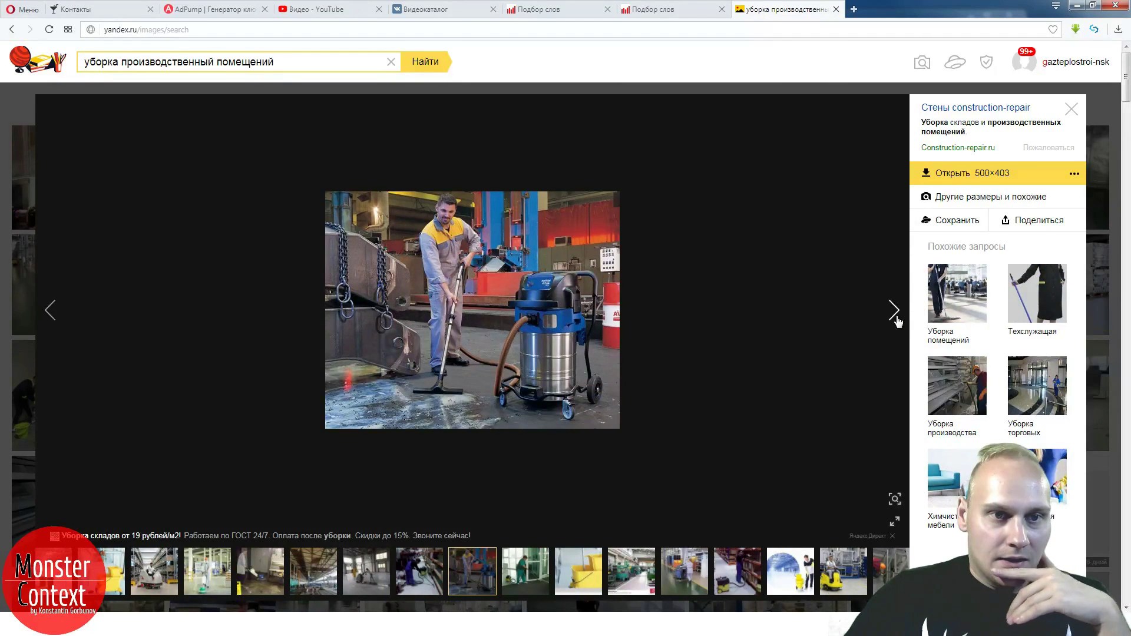
left_click(894, 311)
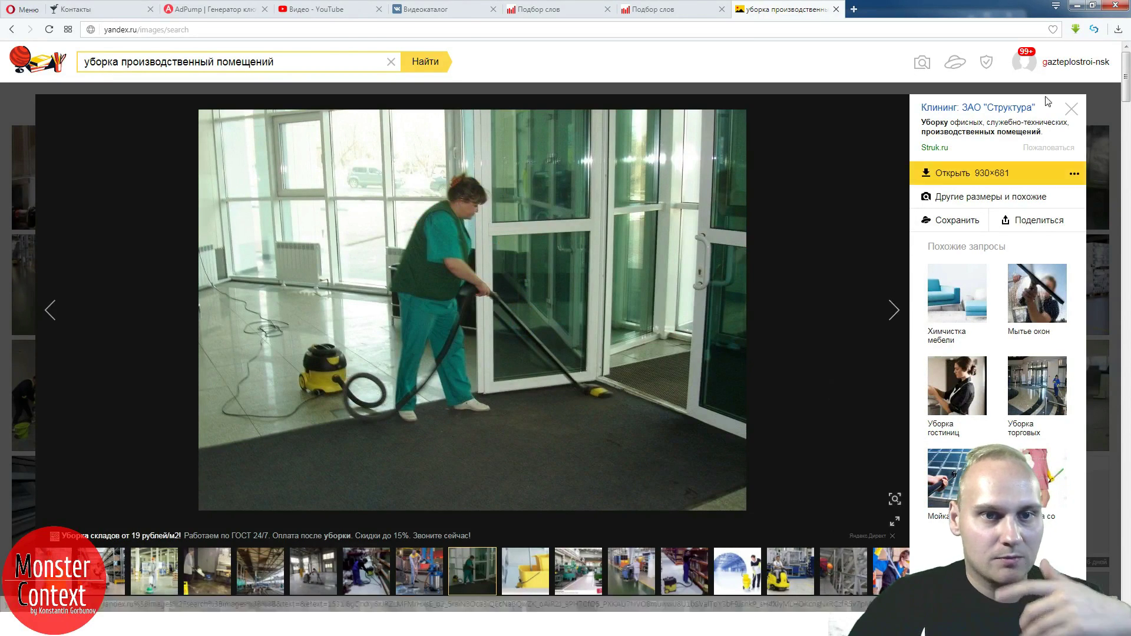
left_click_drag(1025, 122, 1056, 126)
left_click(189, 11)
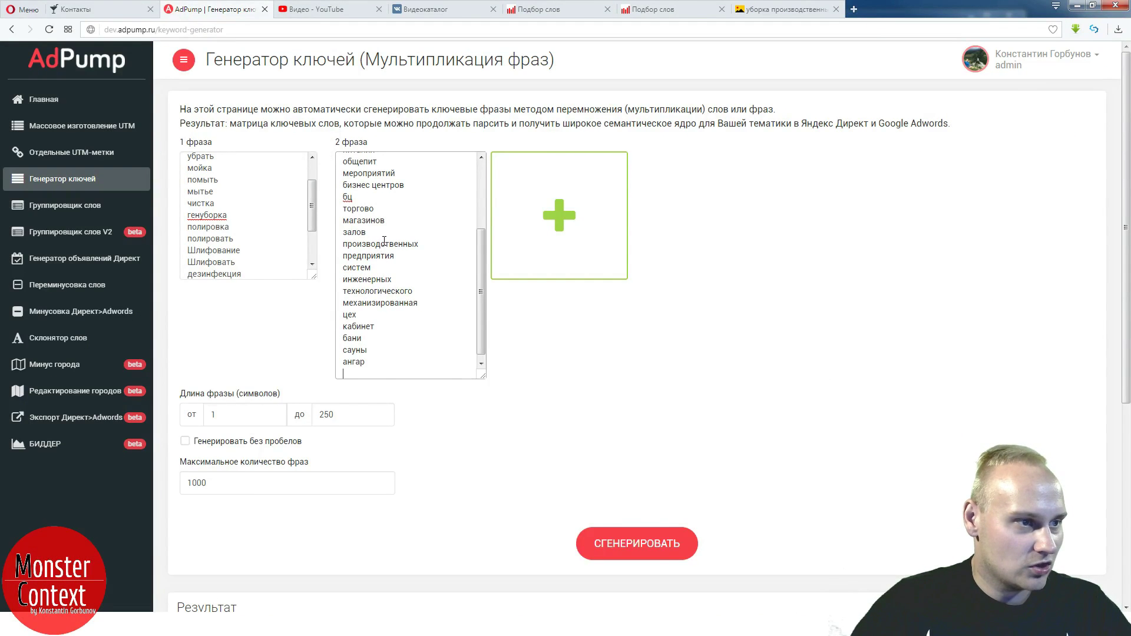
scroll(384, 241, "up", 4)
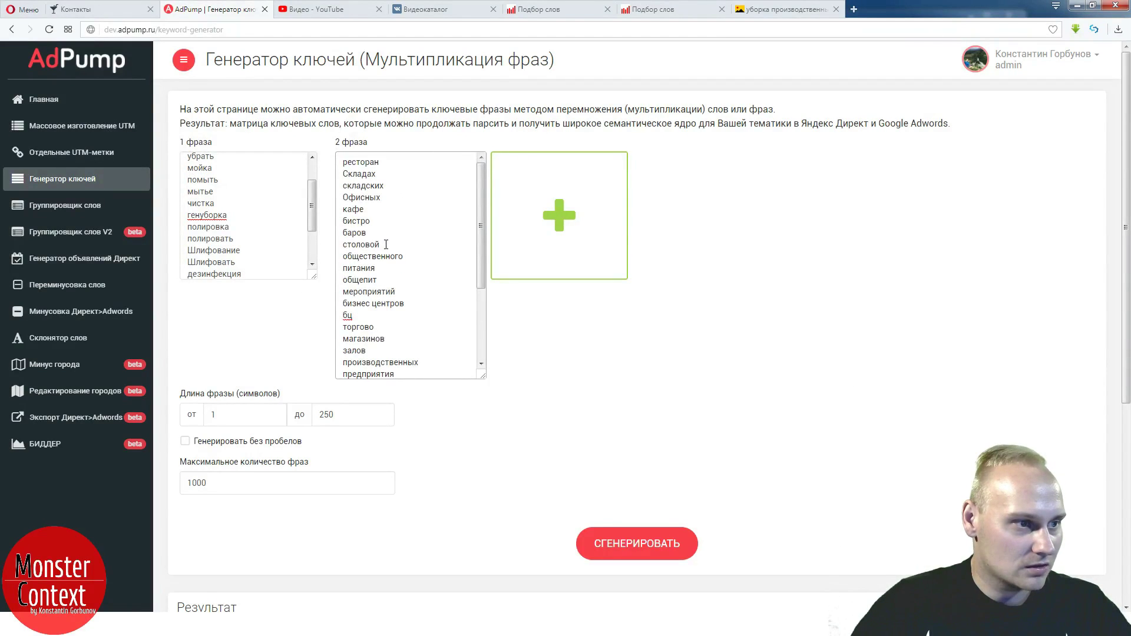
scroll(386, 250, "down", 2)
scroll(386, 250, "down", 2)
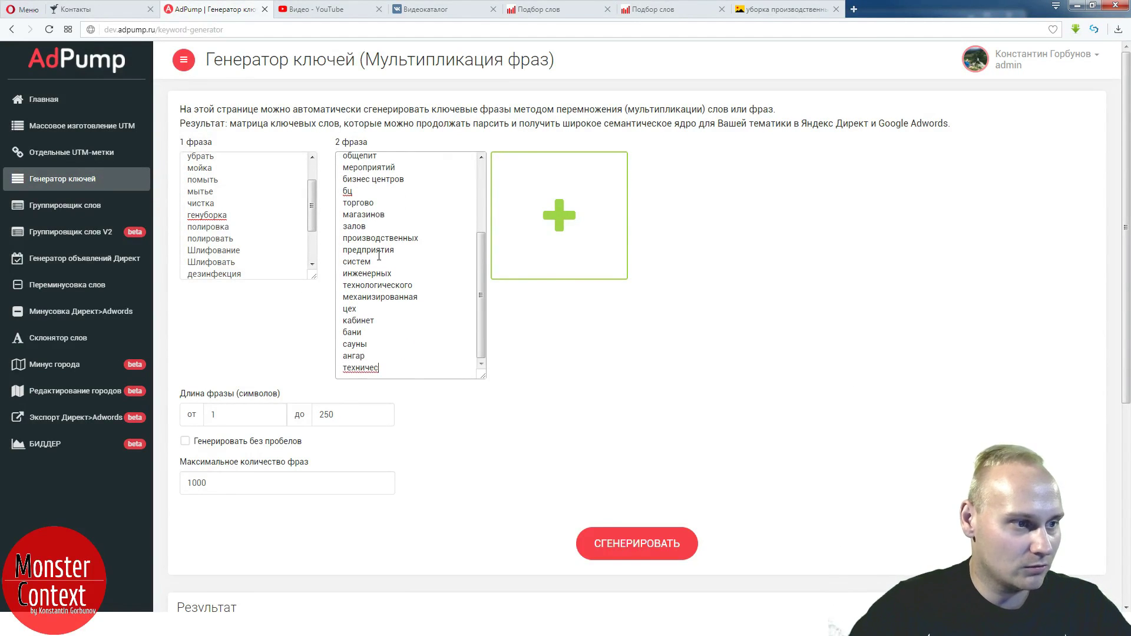
type("с")
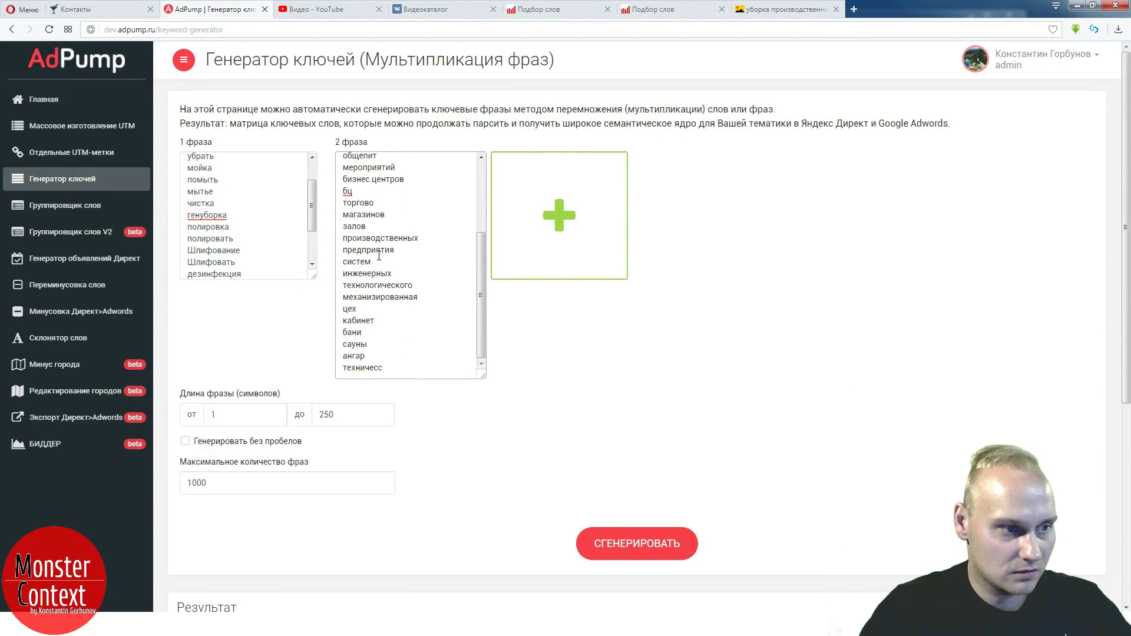
key("BackSpace")
type("ких")
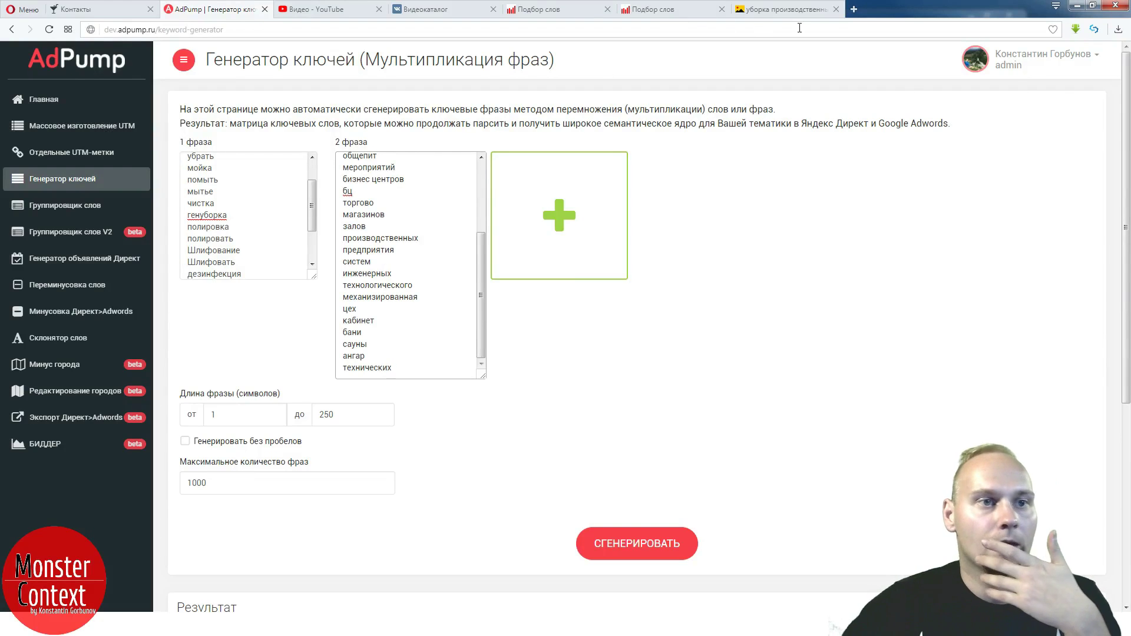
- Return to the Yandex images and read the following captions for more words describing premises to clean
left_click(803, 9)
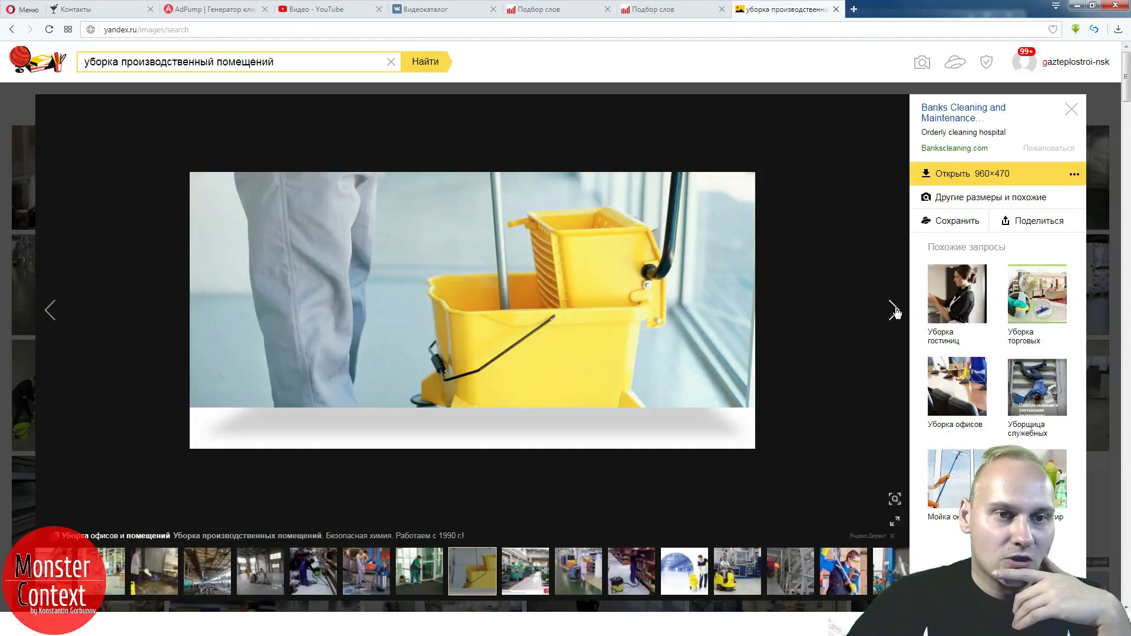
left_click(895, 312)
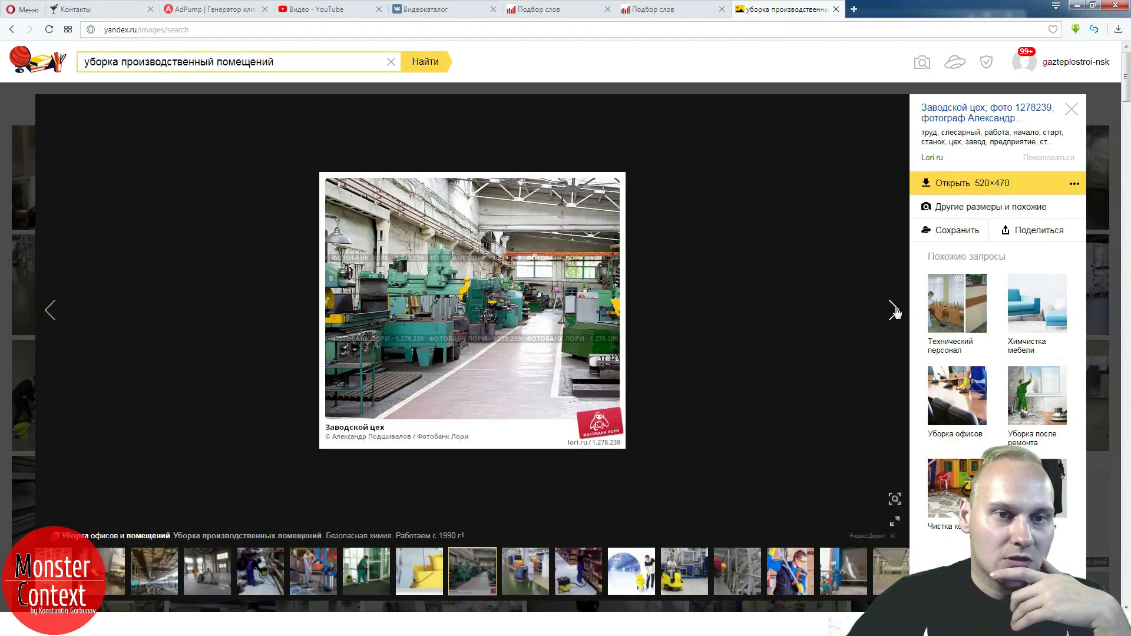
left_click(895, 311)
left_click(76, 315)
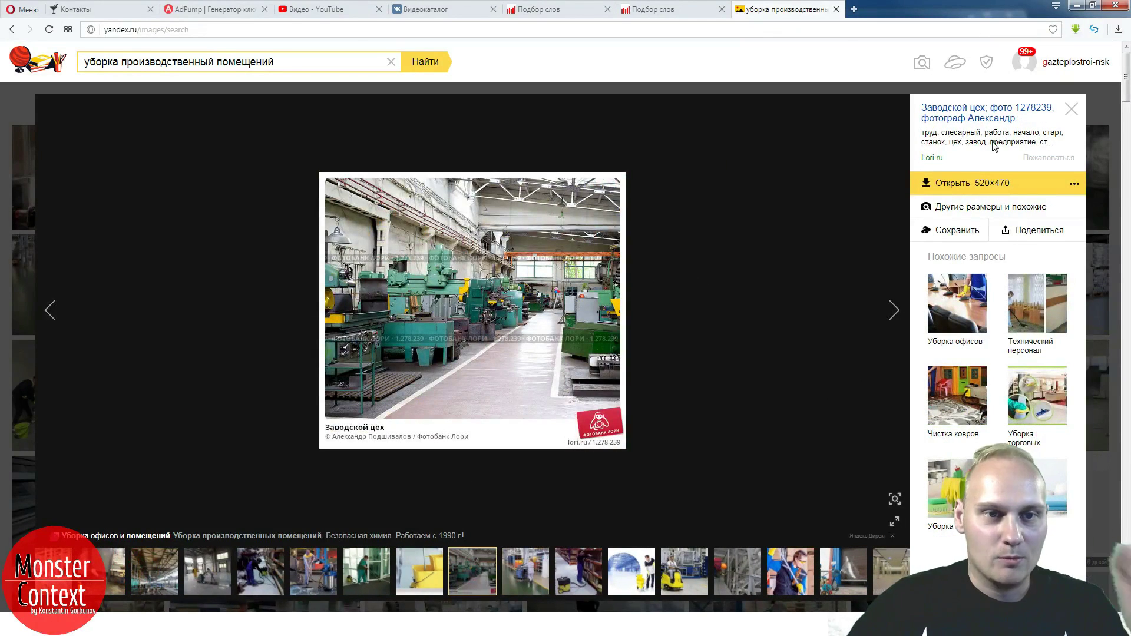
left_click(896, 318)
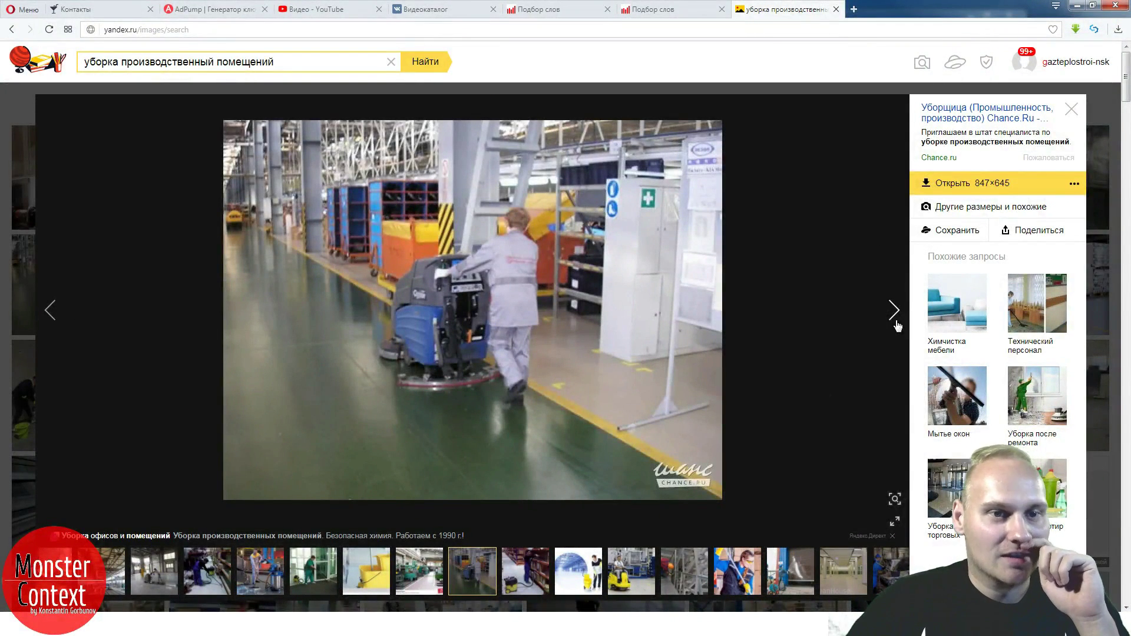
- Go through the next Yandex image results for "уборка производственный помещений" and examine their captions for further cleaning-related words
left_click(894, 311)
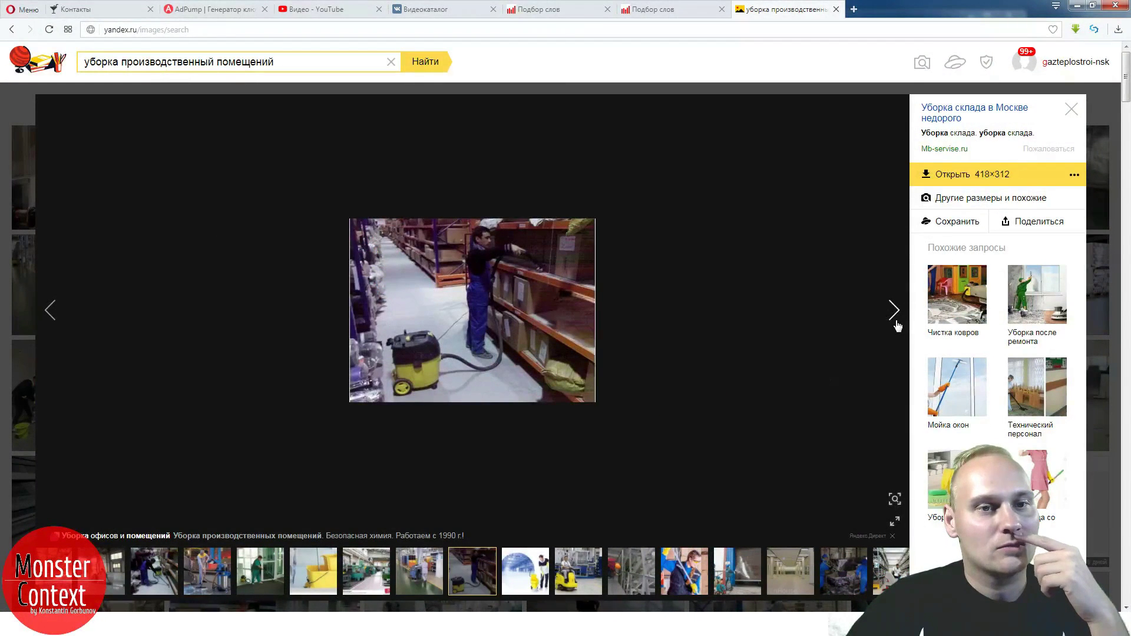
left_click(896, 321)
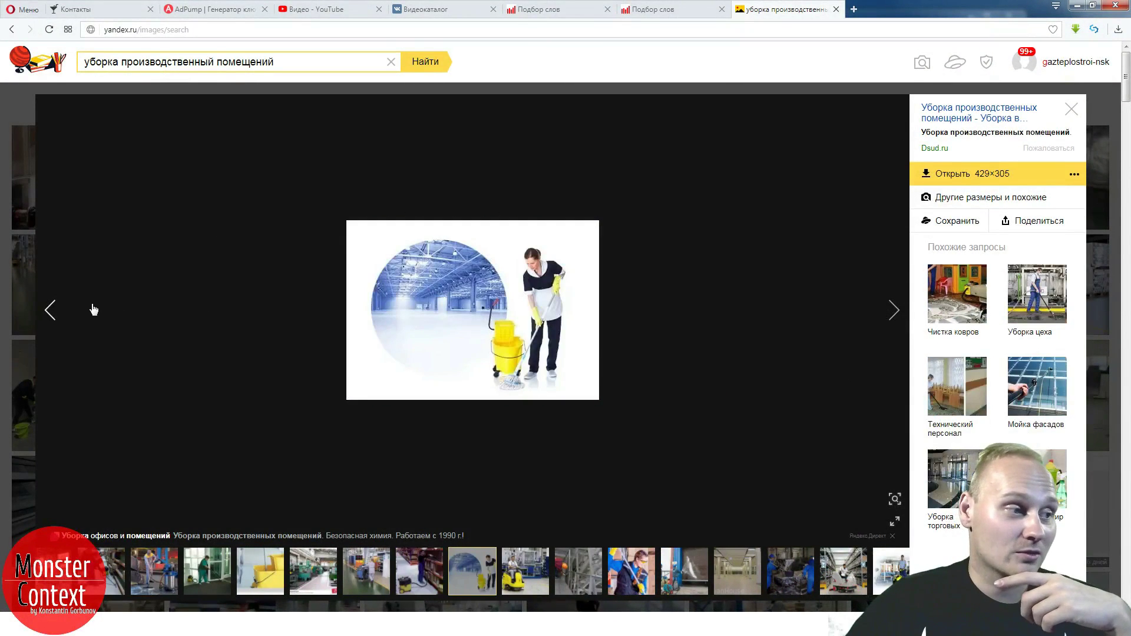
left_click(93, 309)
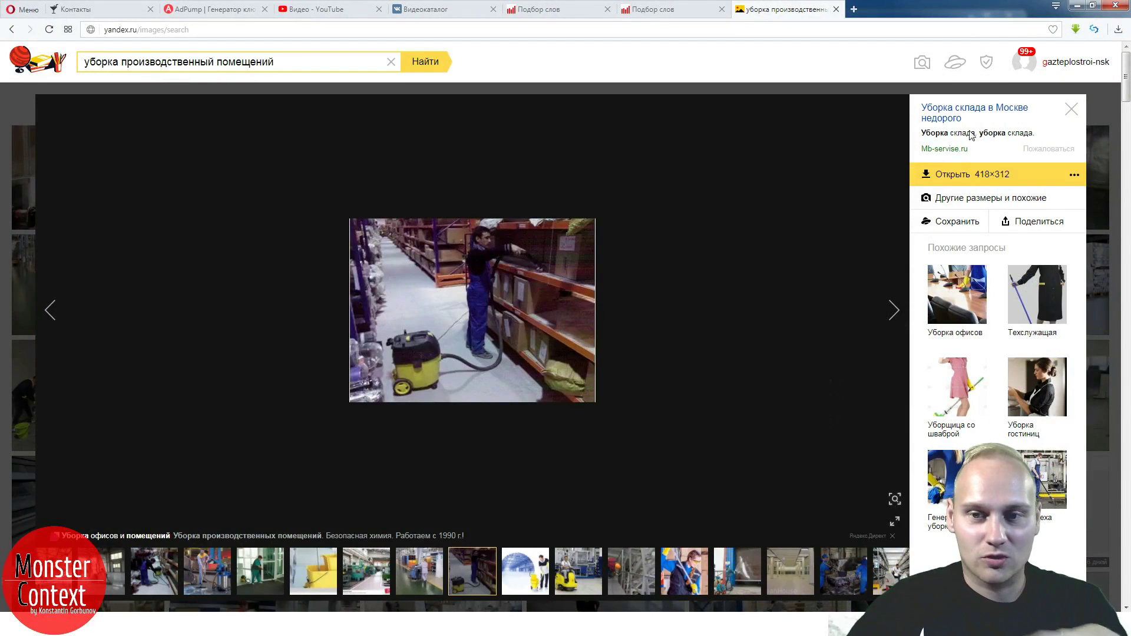
left_click(878, 320)
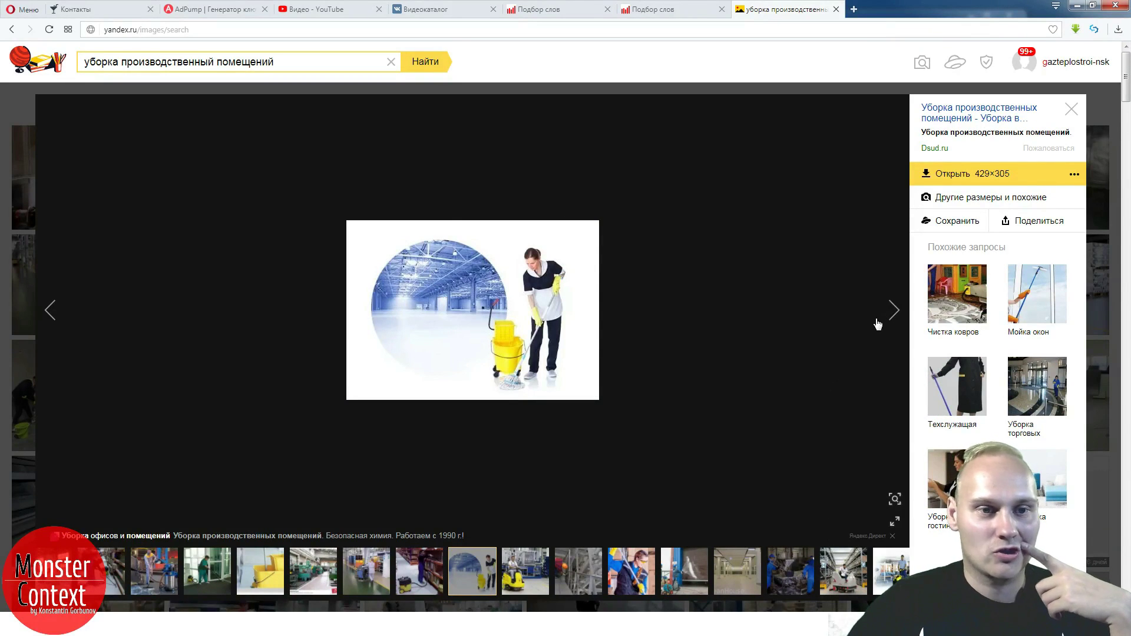
left_click(878, 322)
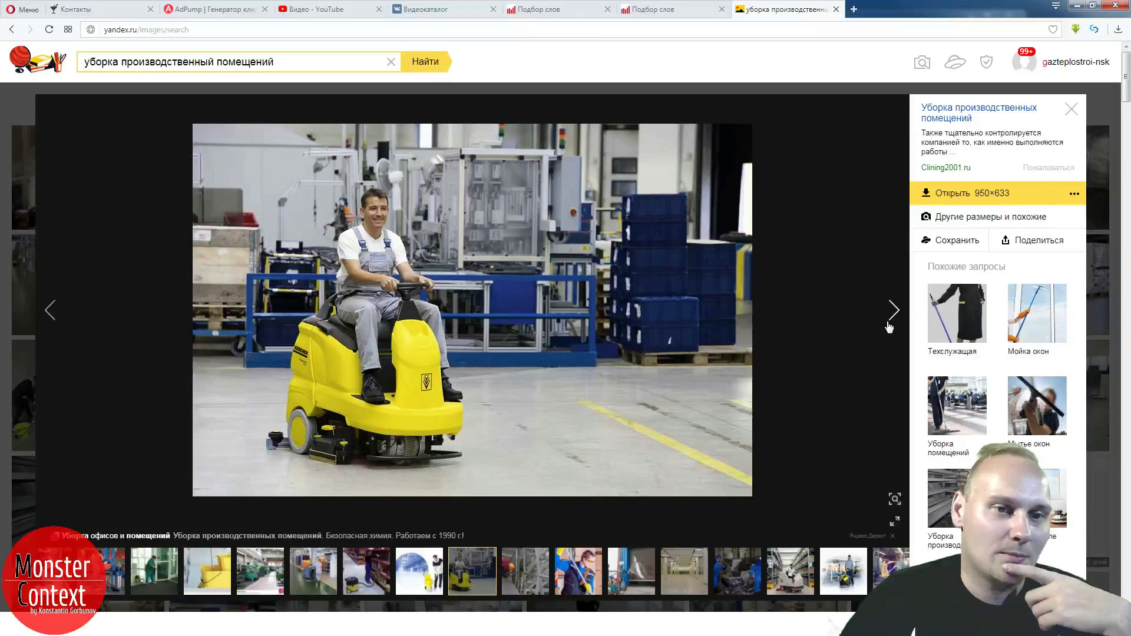
left_click(894, 312)
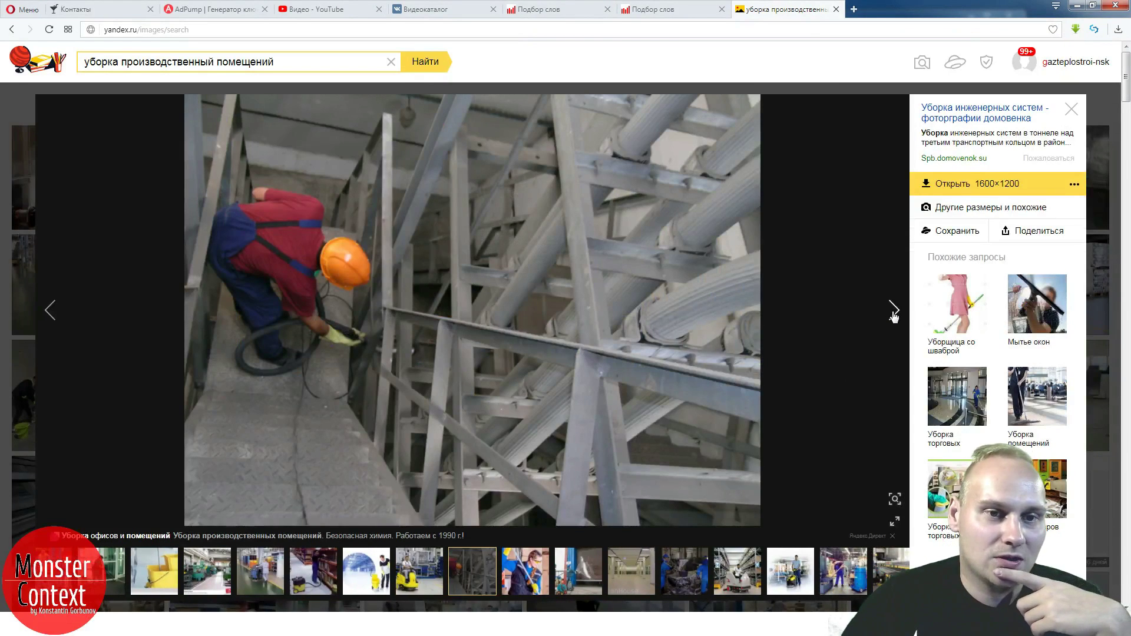
left_click(894, 312)
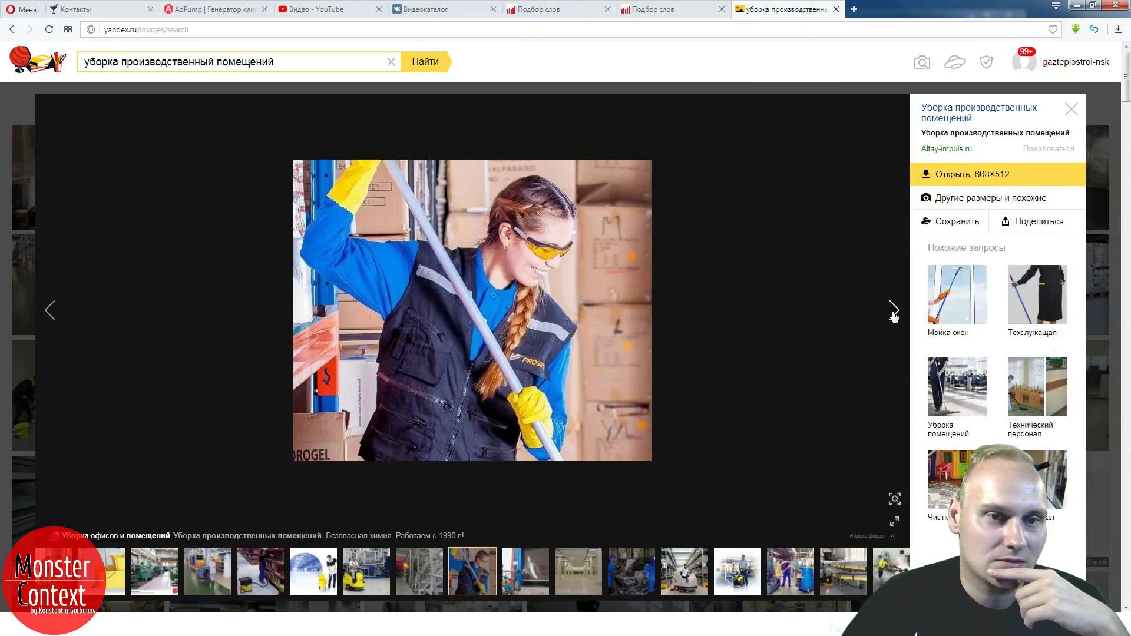
left_click(894, 313)
left_click(894, 313)
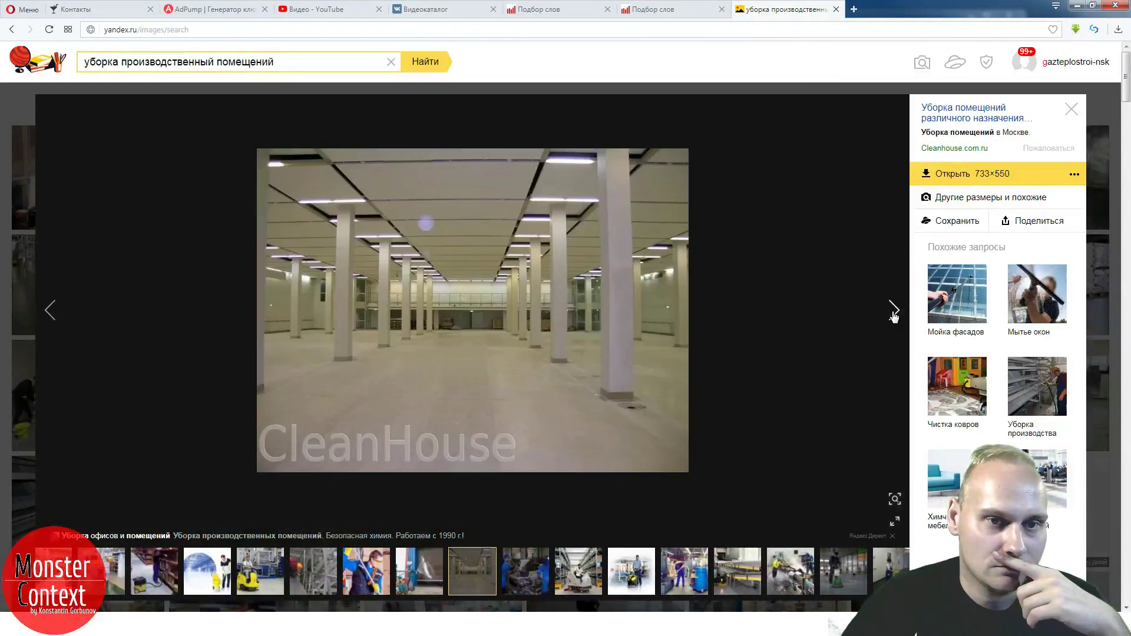
left_click(894, 312)
left_click(894, 313)
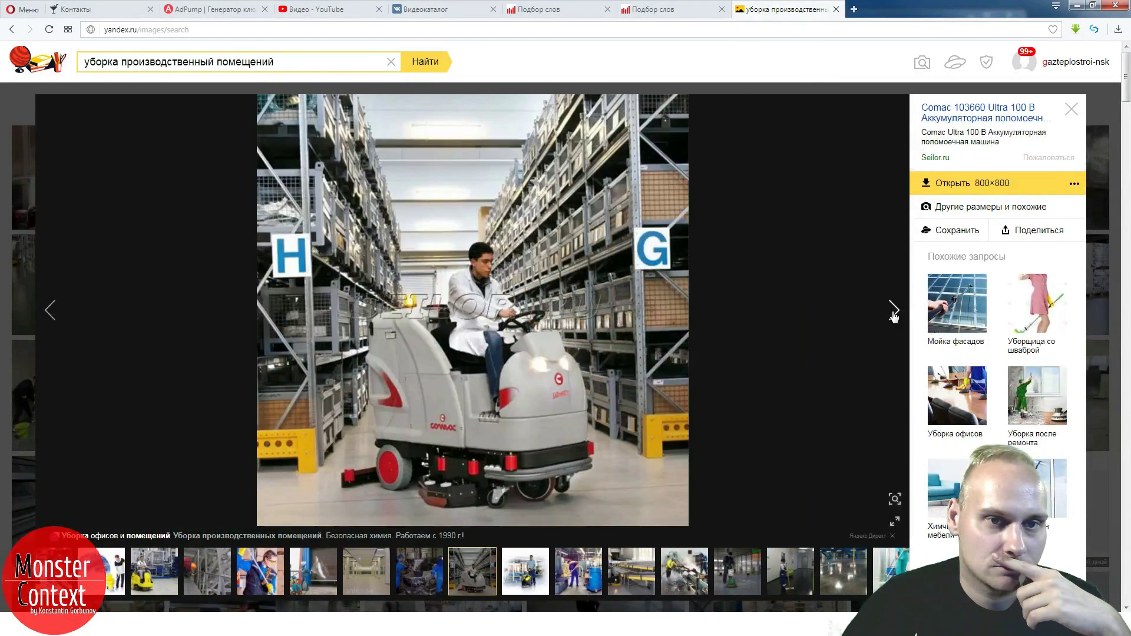
left_click(894, 312)
left_click(893, 313)
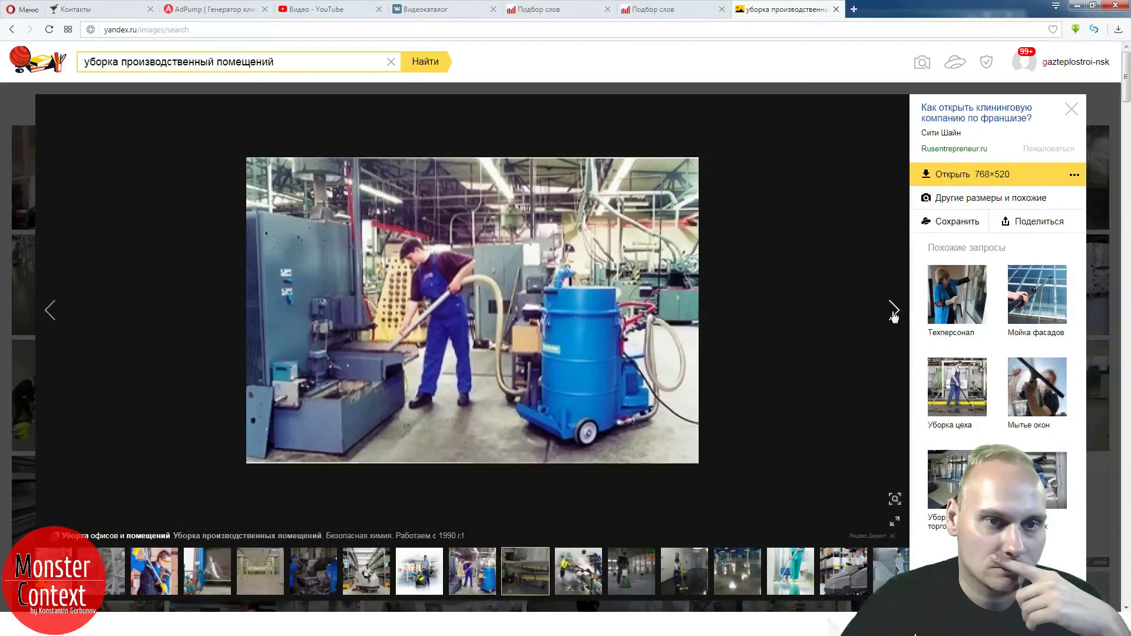
left_click(894, 313)
left_click(894, 312)
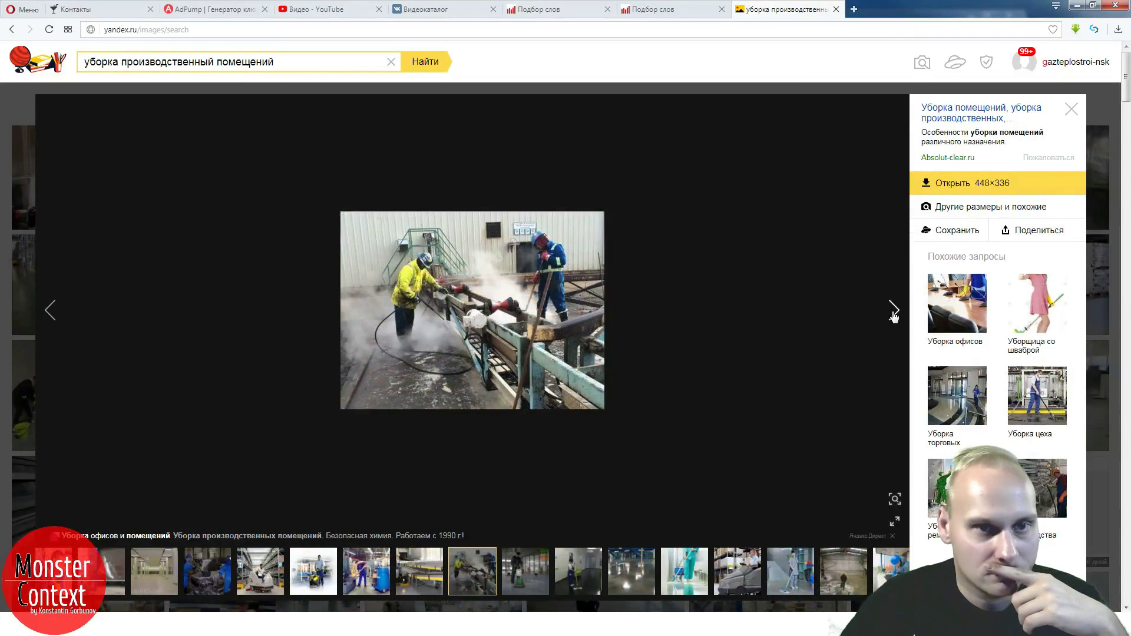
left_click(894, 312)
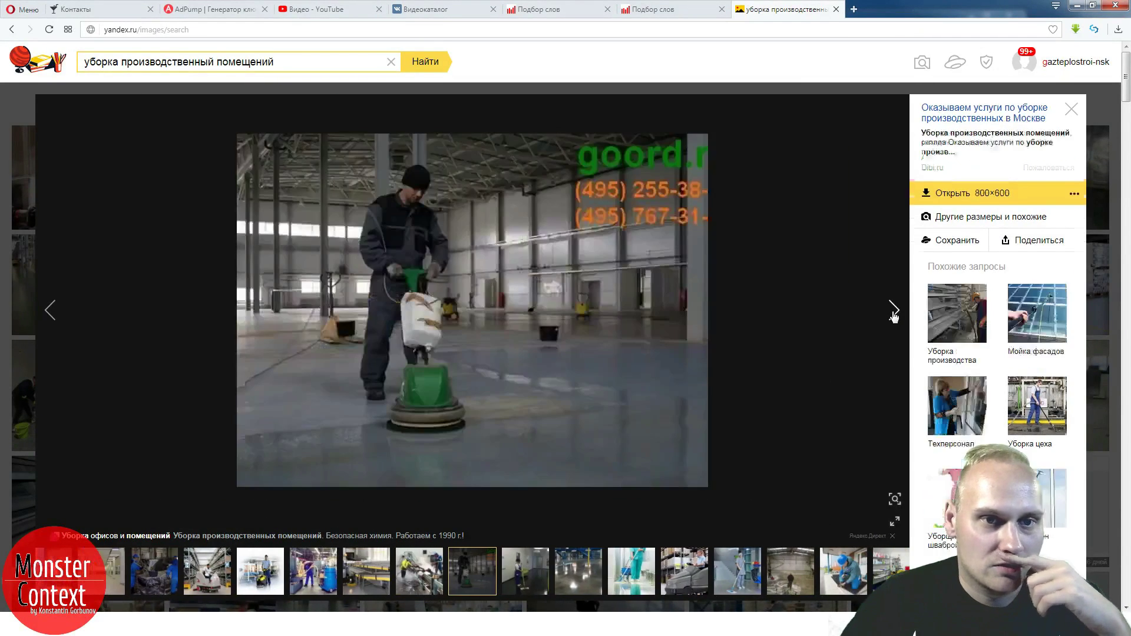
left_click(894, 312)
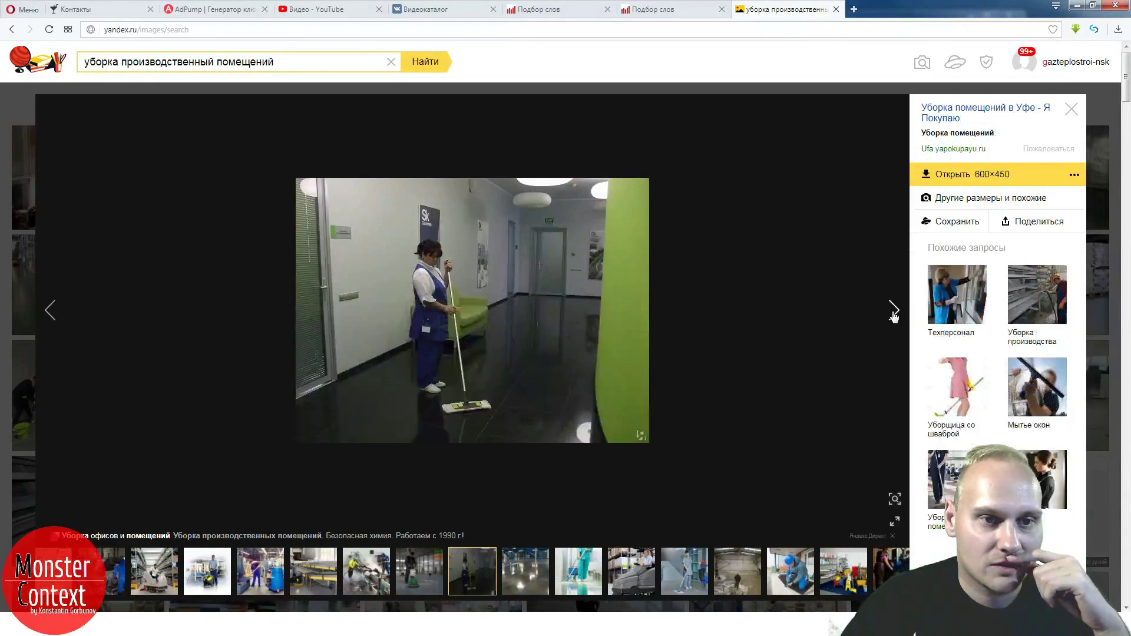
left_click(893, 312)
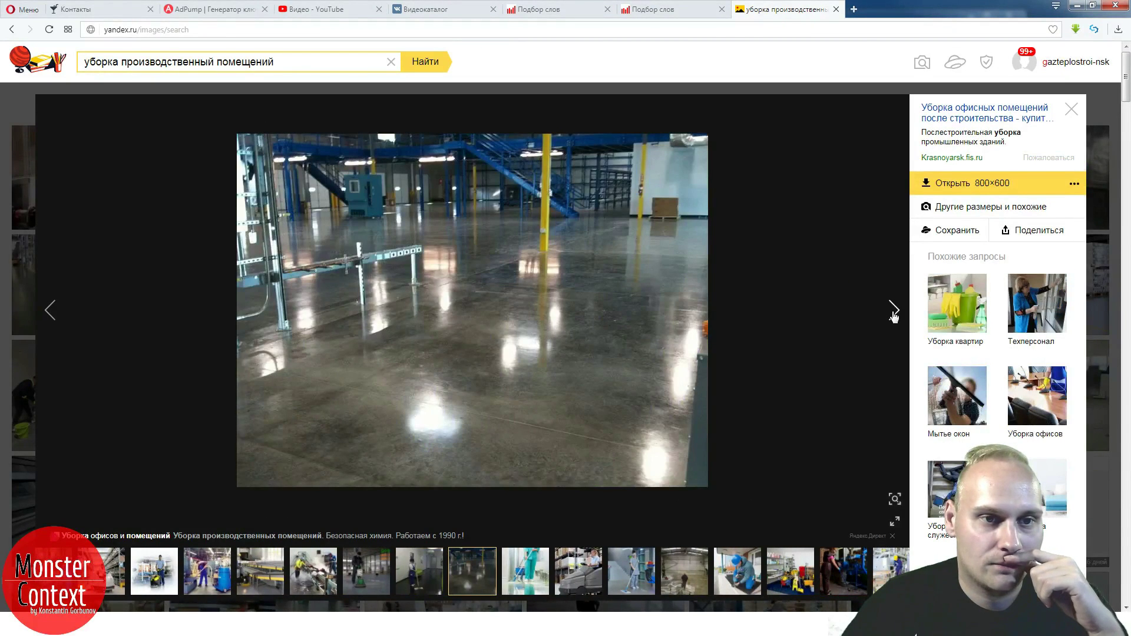
left_click(894, 312)
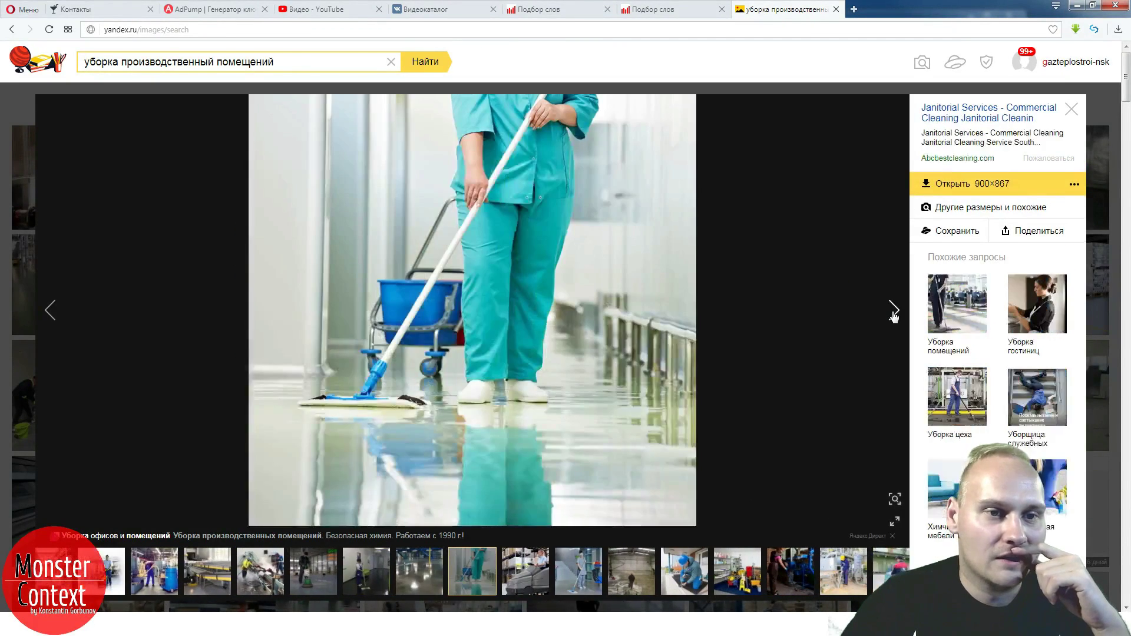
- Review AdPump's first phrase list and add "услуги" as a new line at the end of the second phrase list
left_click(211, 9)
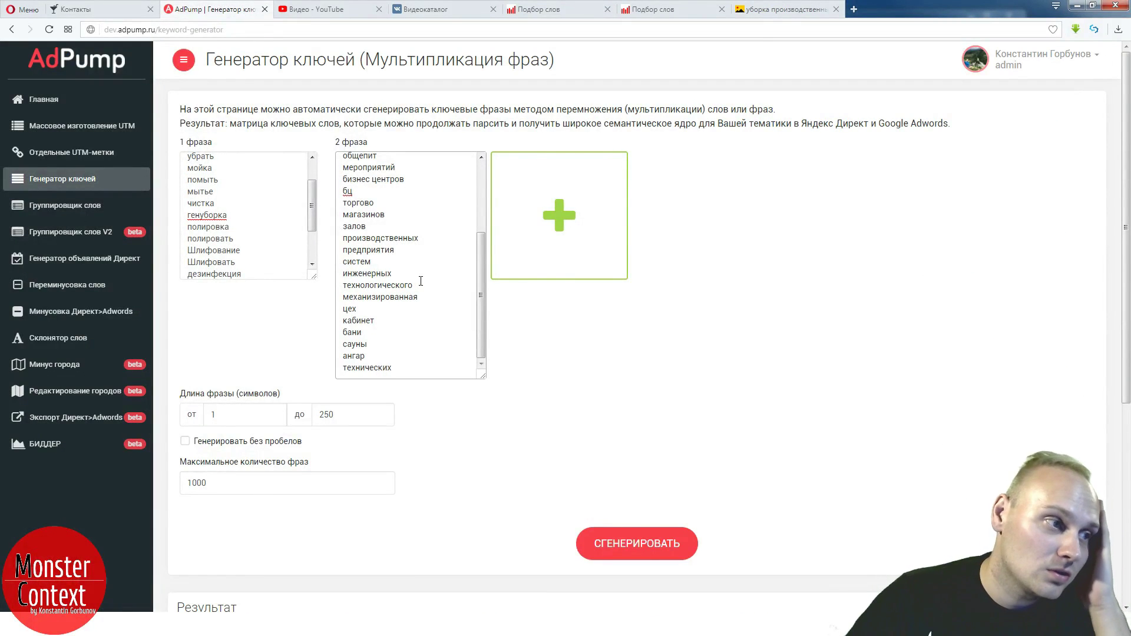
scroll(276, 263, "down", 2)
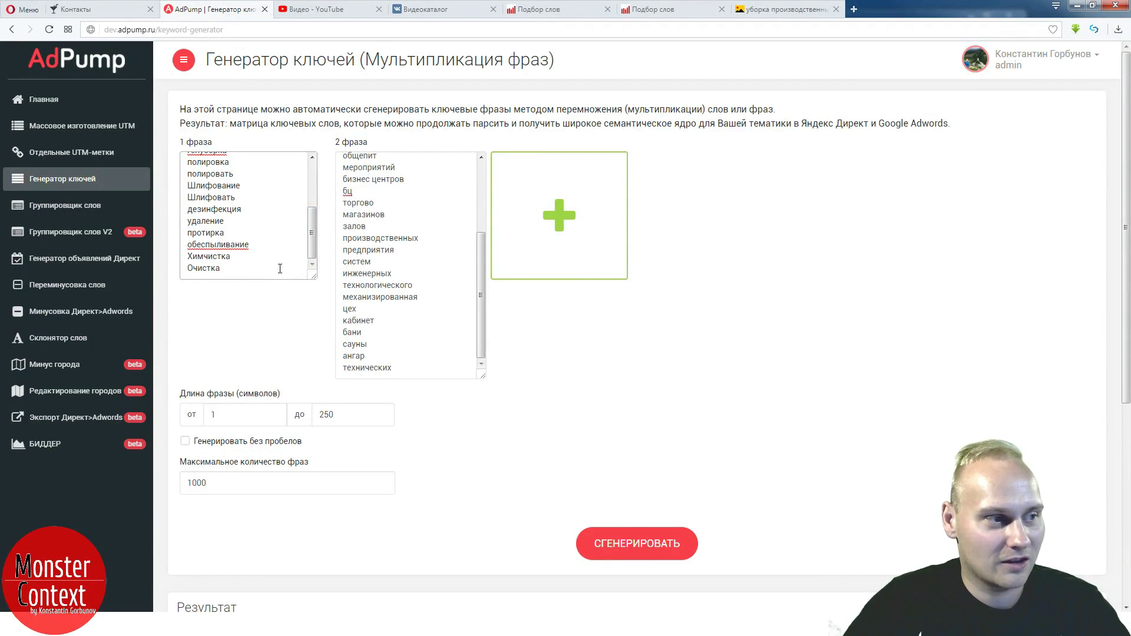
left_click(398, 368)
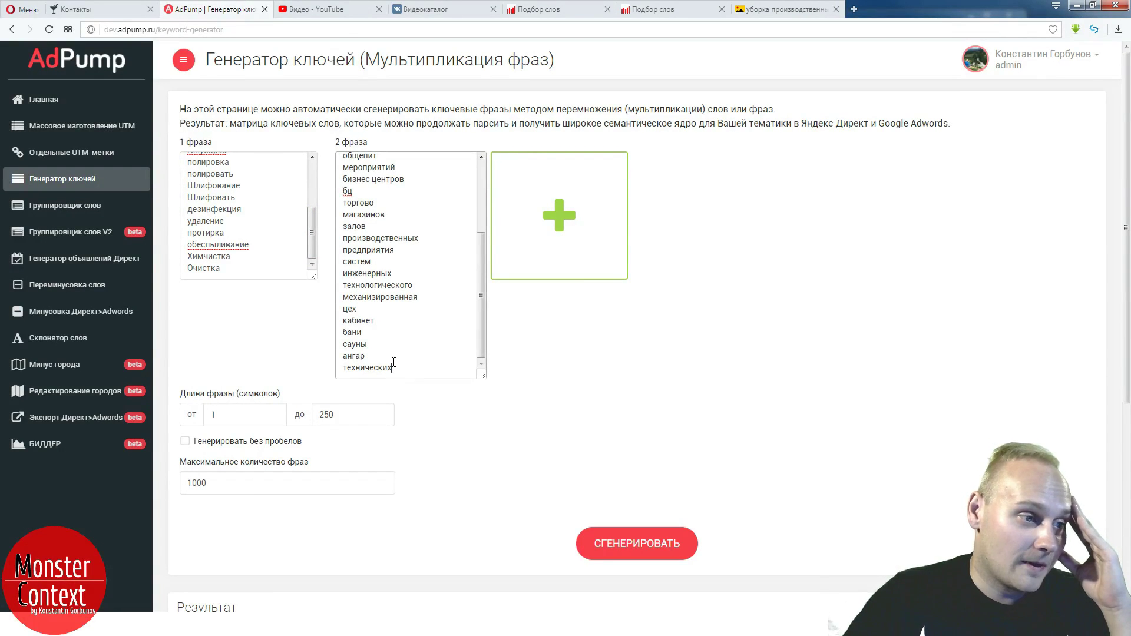
key("Return")
type("ус")
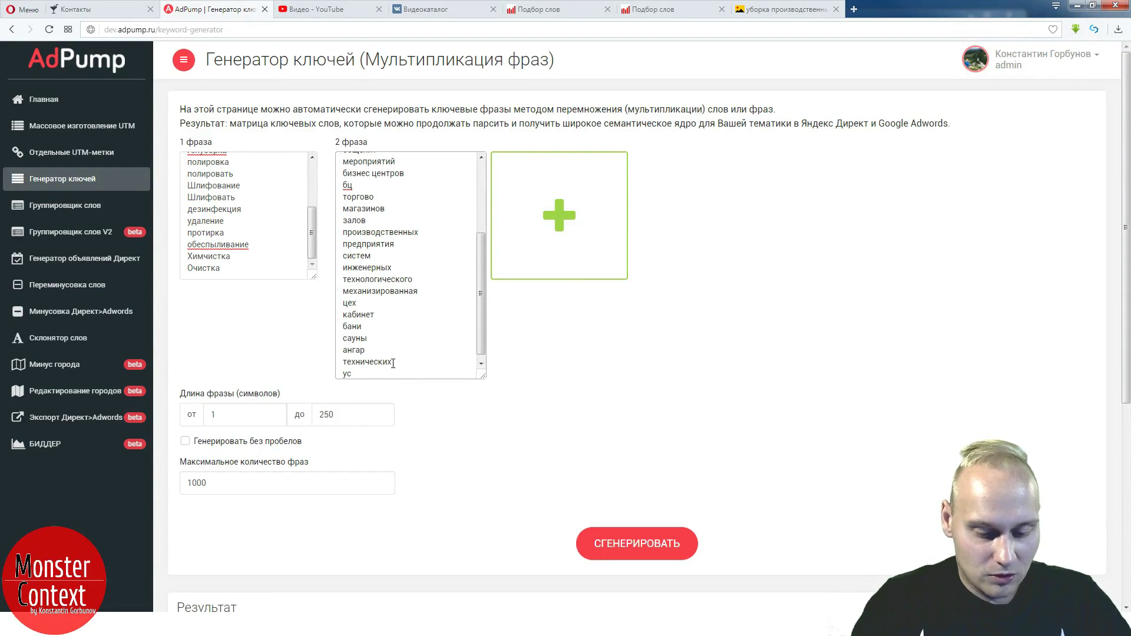
type("луги")
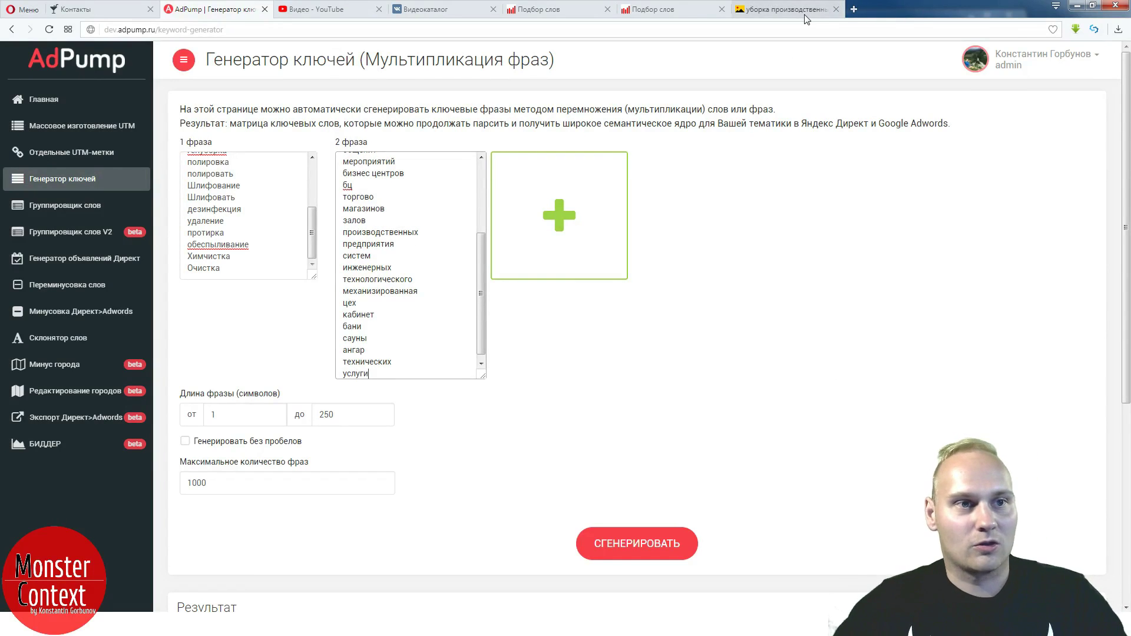
- Switch back to the Yandex image viewer and examine the captions of the following pictures for more premises and service words
left_click(805, 15)
left_click(889, 316)
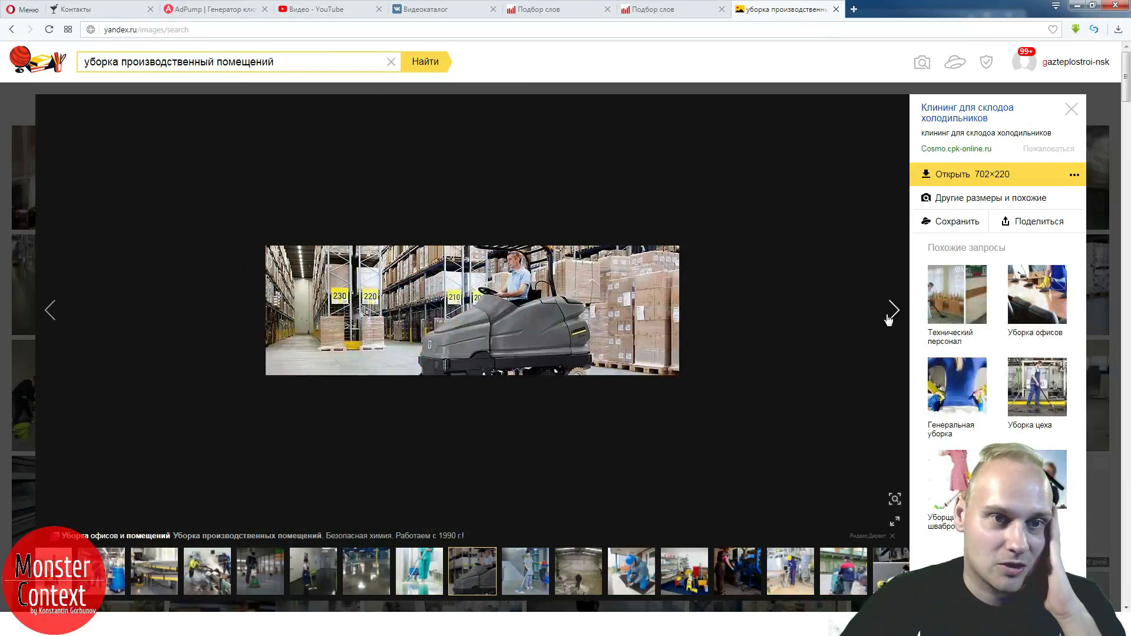
left_click(890, 319)
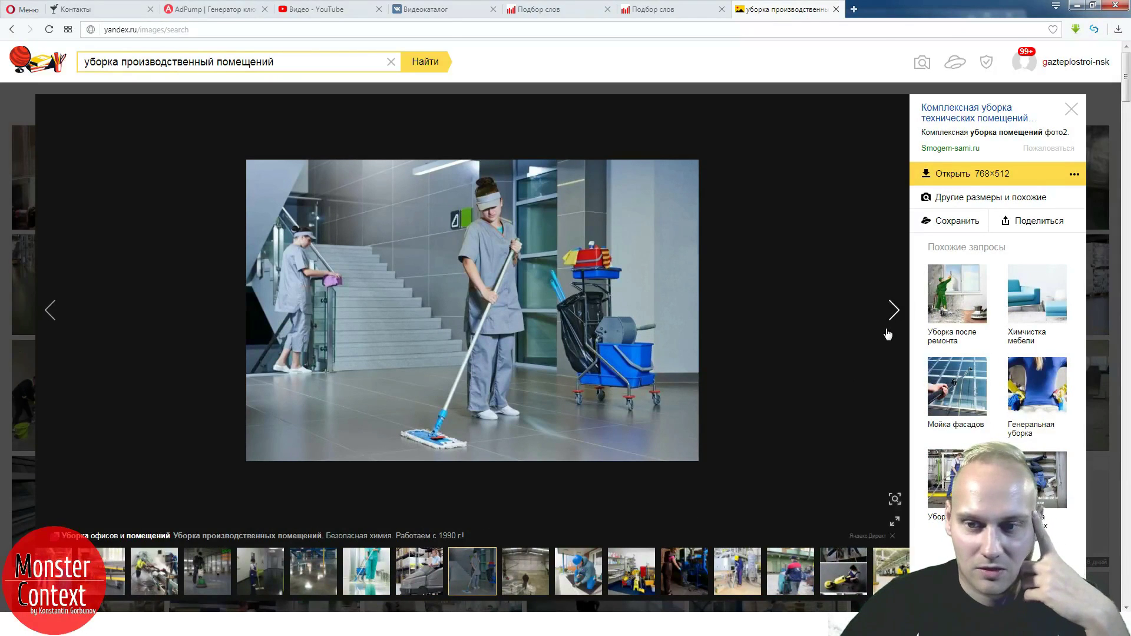
left_click(889, 334)
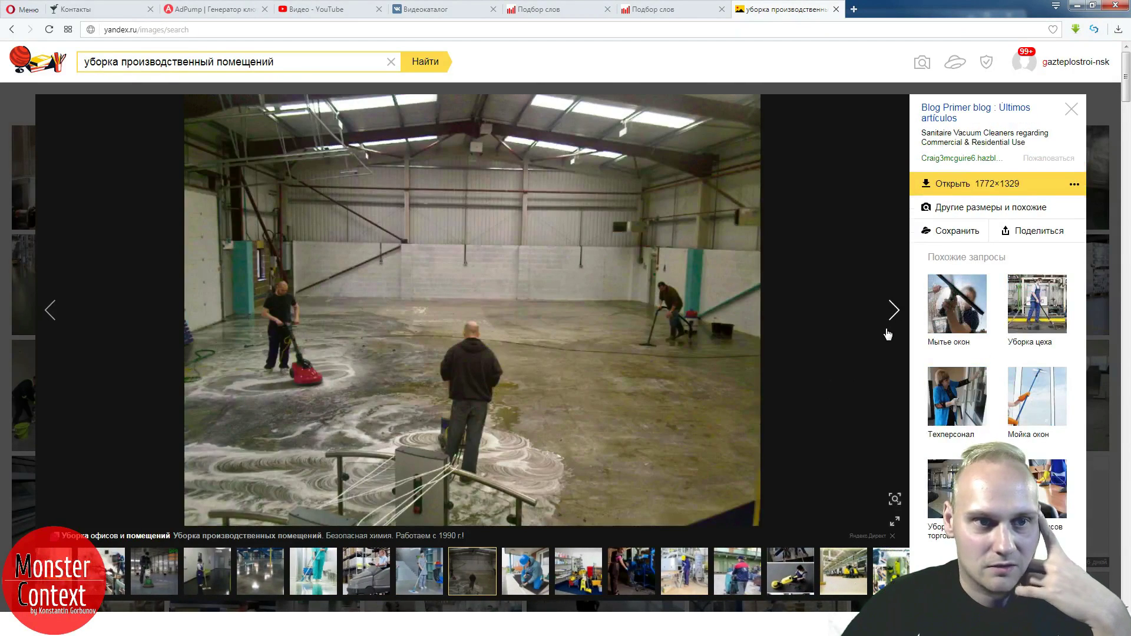
left_click(888, 334)
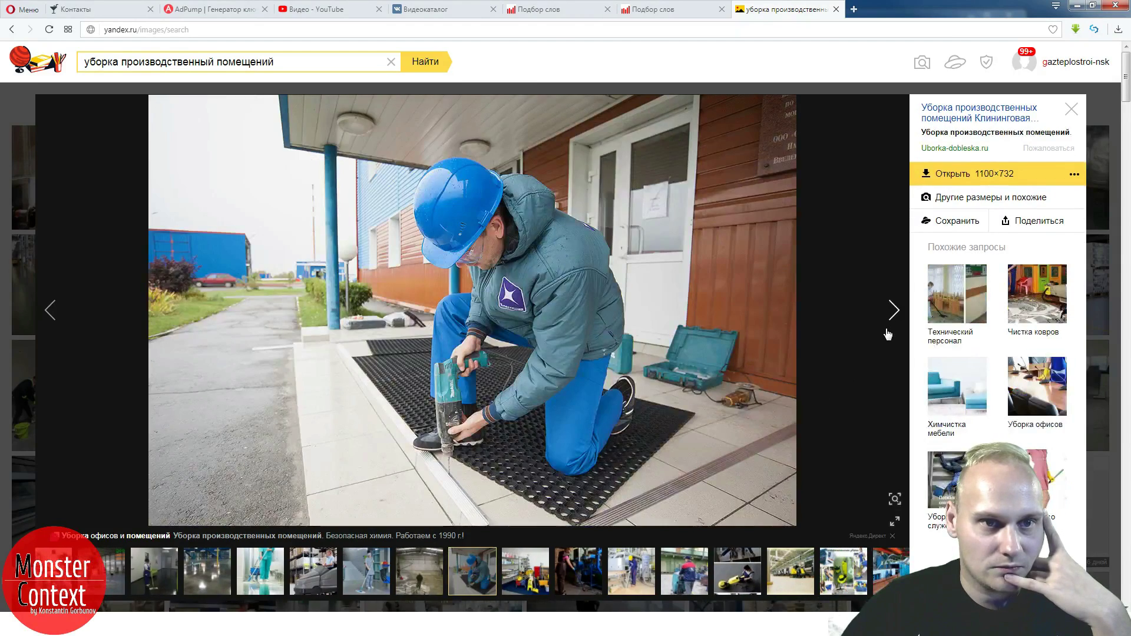
left_click(888, 334)
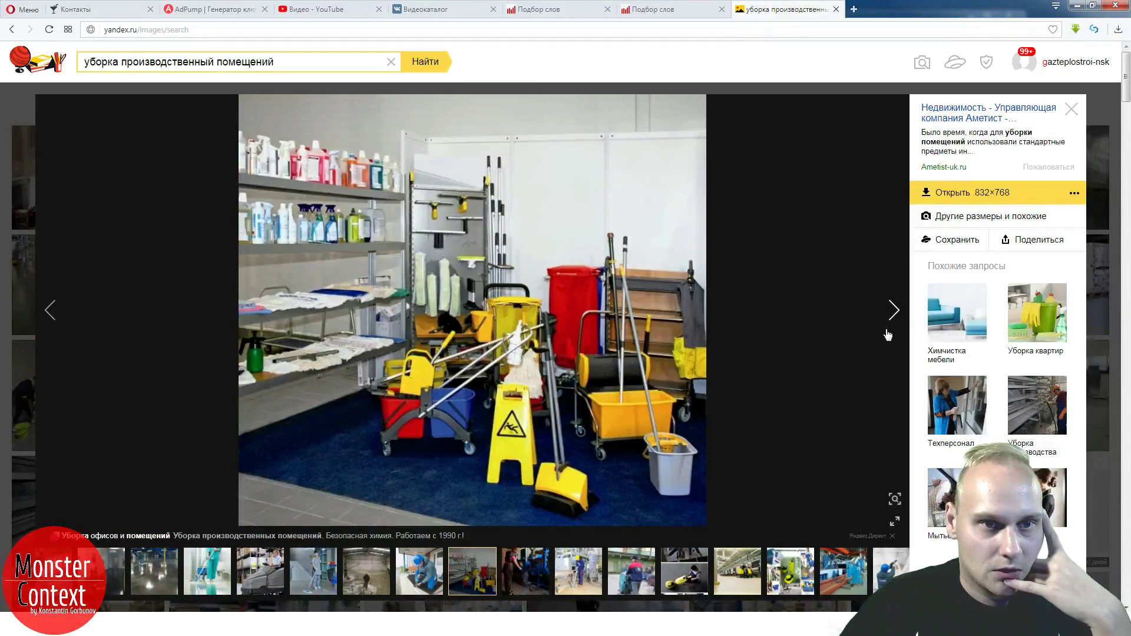
left_click(889, 334)
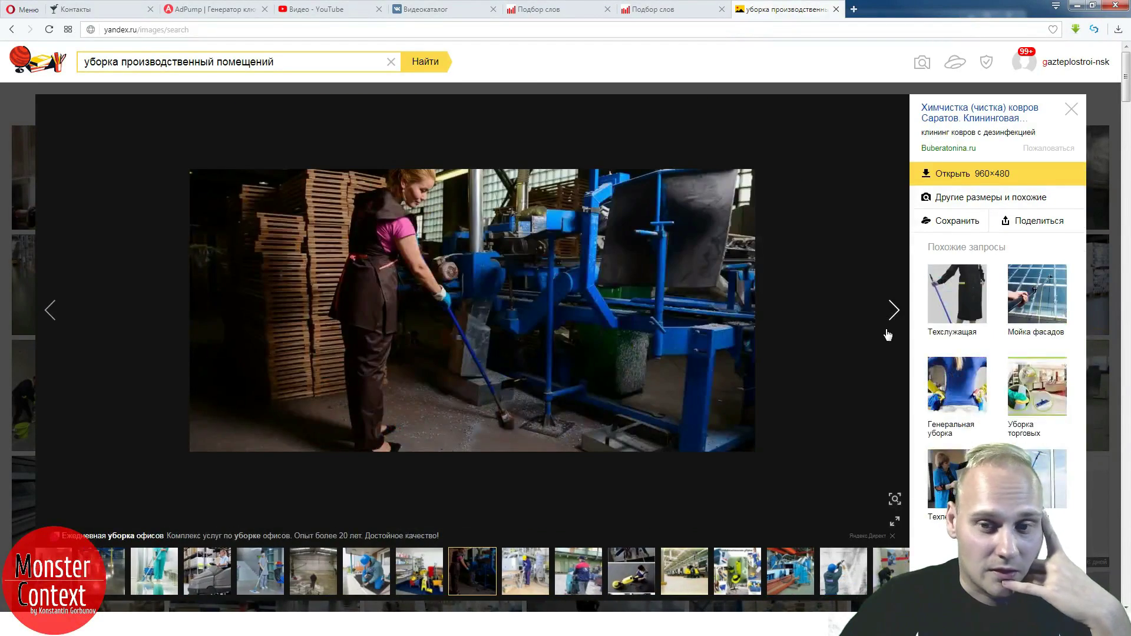
left_click(889, 334)
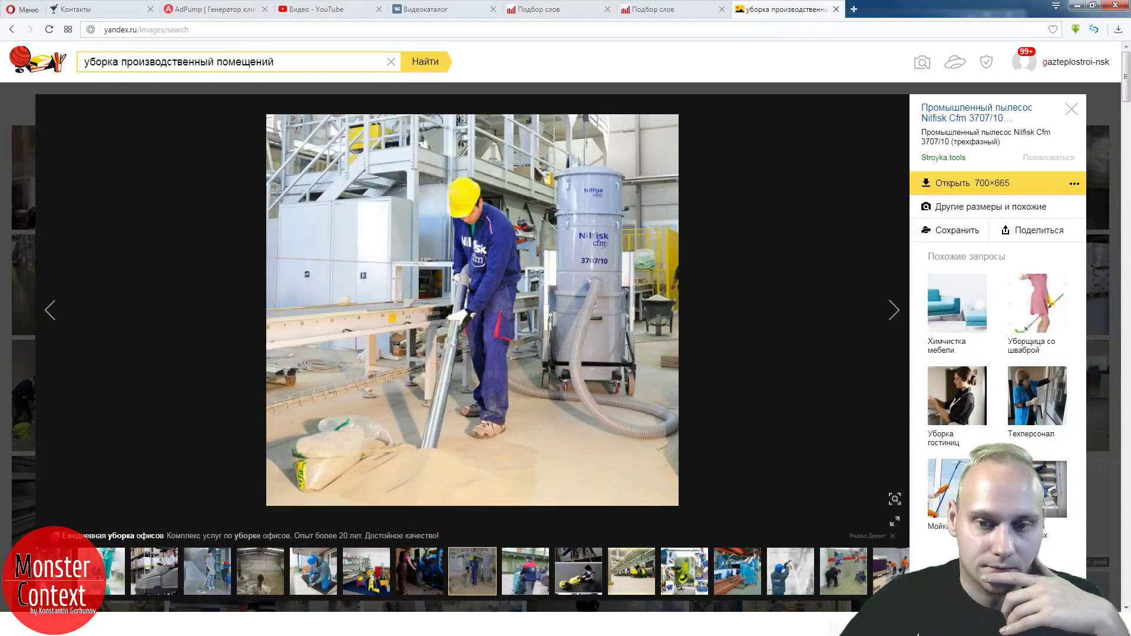
left_click(894, 311)
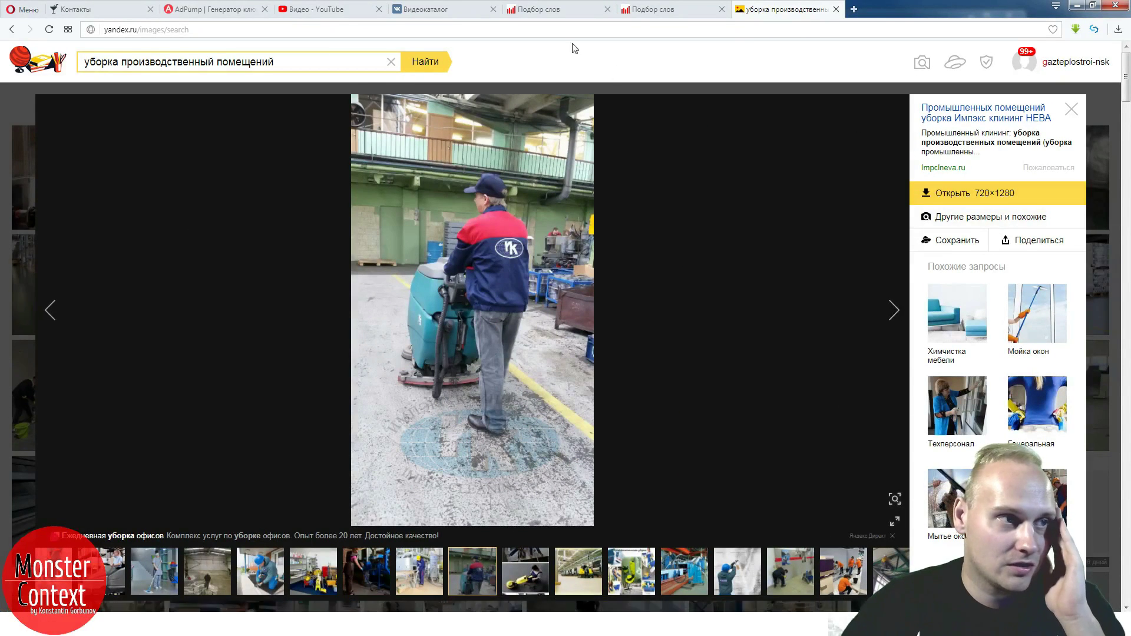
- Review AdPump's second phrase list, switch to Key Collector and search its groups for "промышленный"
left_click(227, 11)
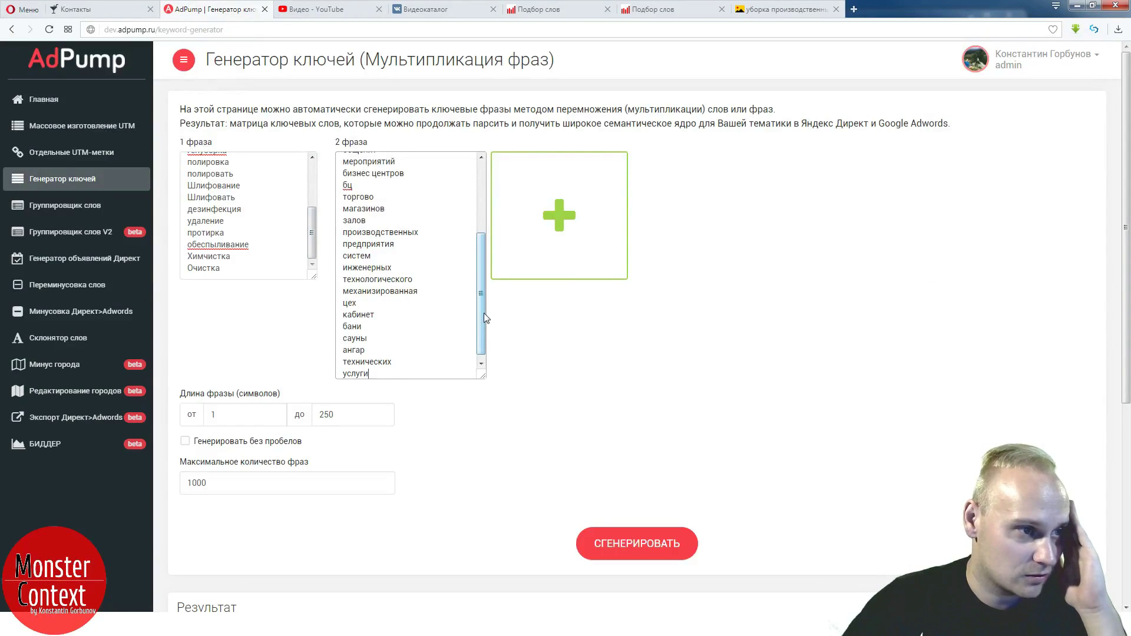
mouse_move(482, 313)
left_mouse_down()
mouse_move(486, 221)
mouse_move(480, 311)
left_mouse_up()
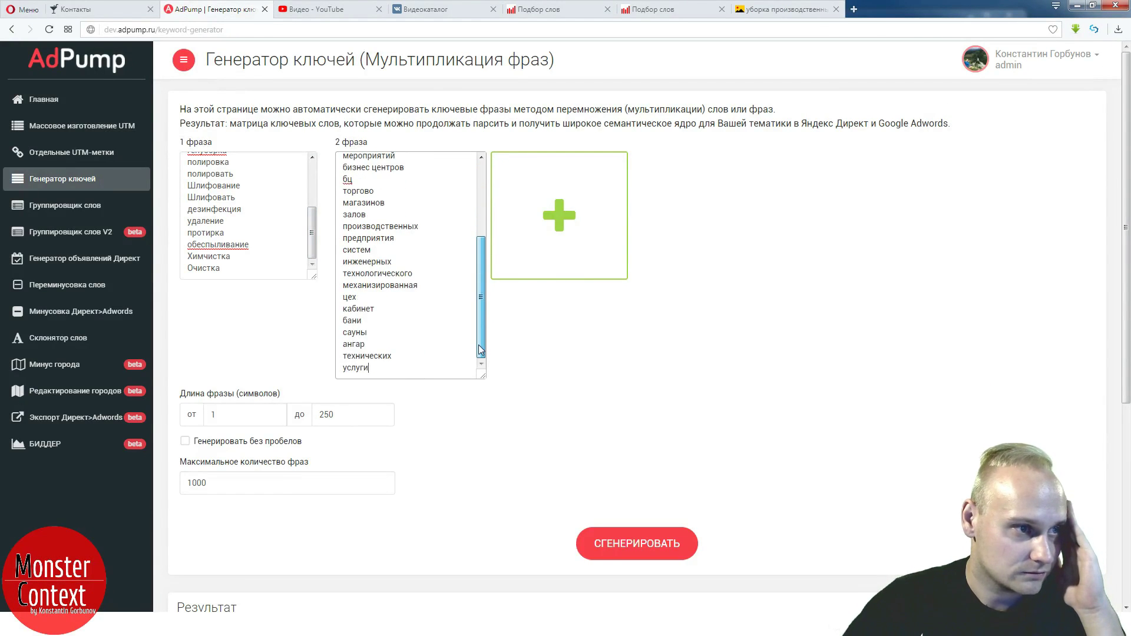
key("alt+Tab")
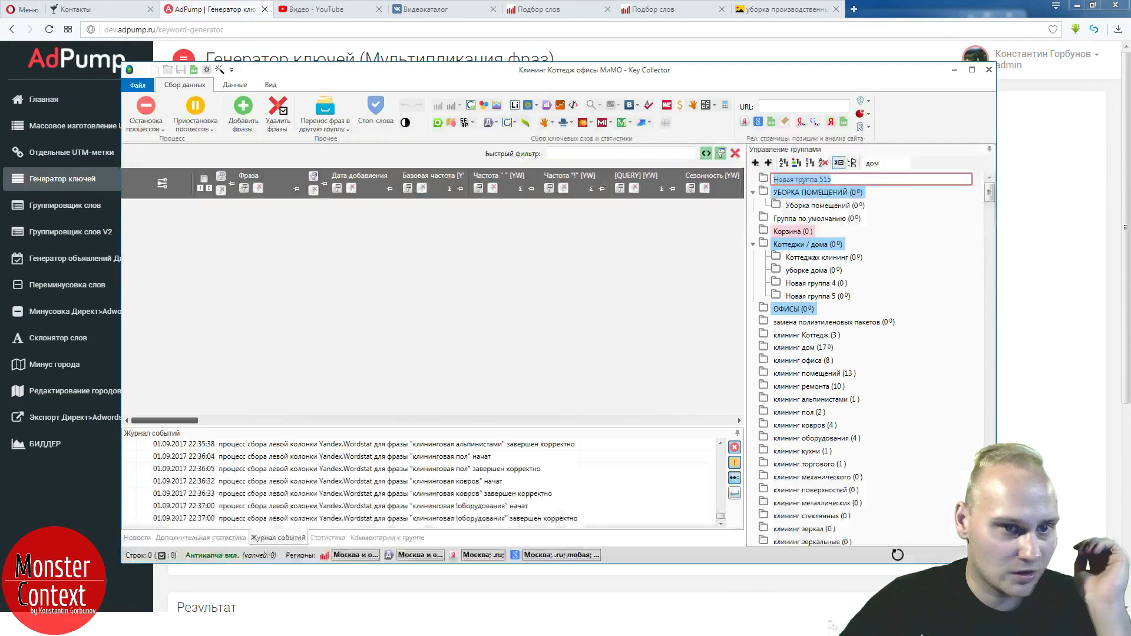
scroll(961, 211, "down", 12)
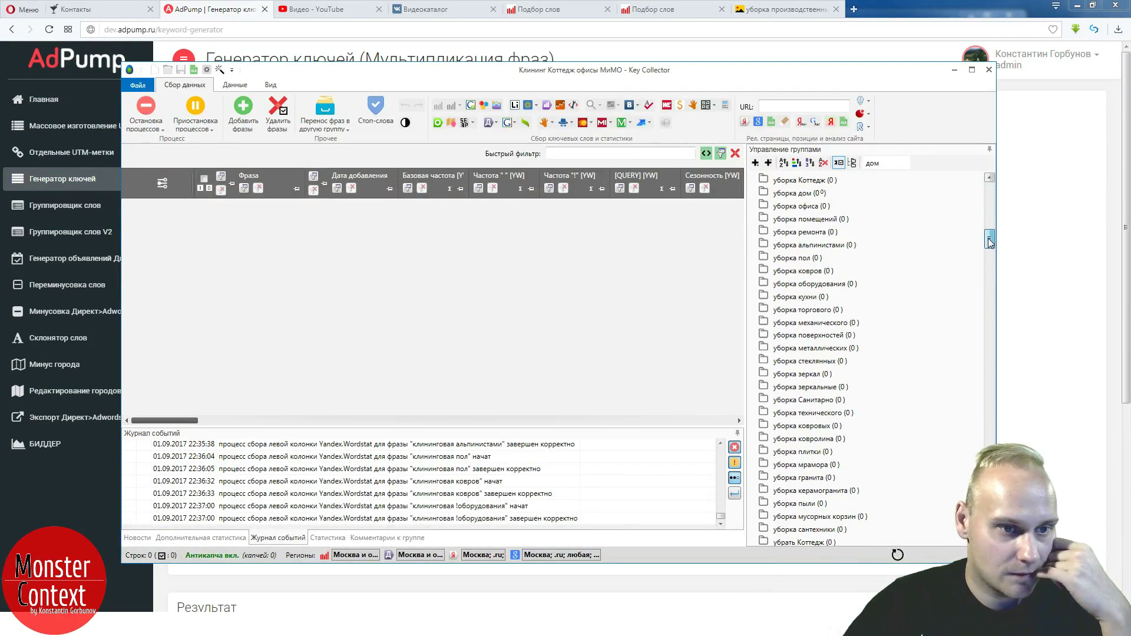
double_click(874, 163)
type("п")
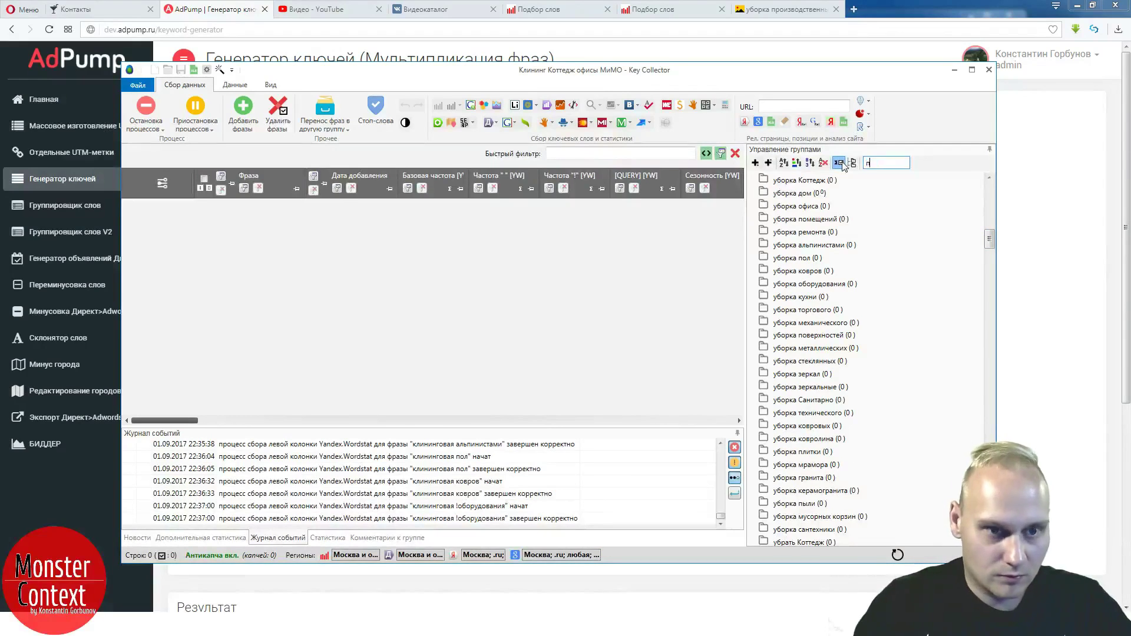
type("ром")
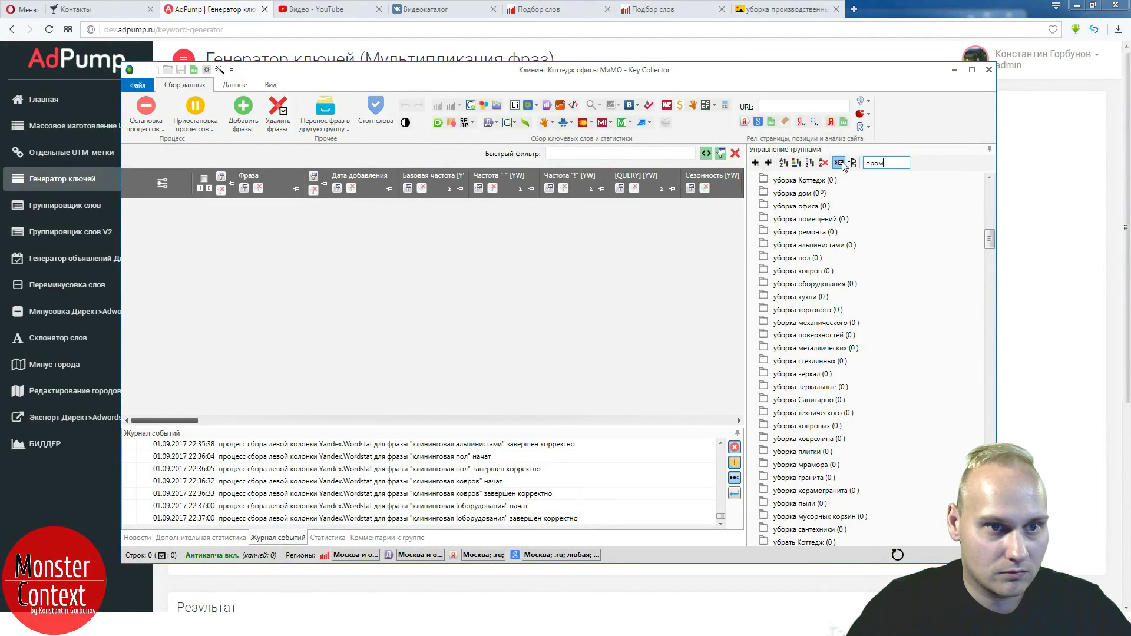
type("ы")
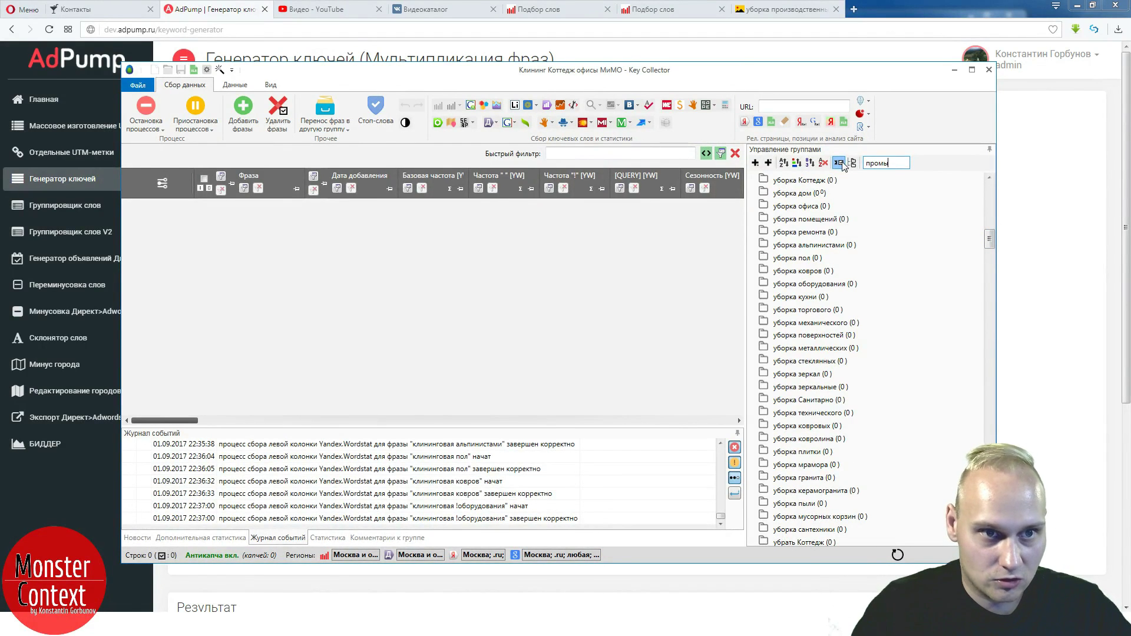
type("шленный")
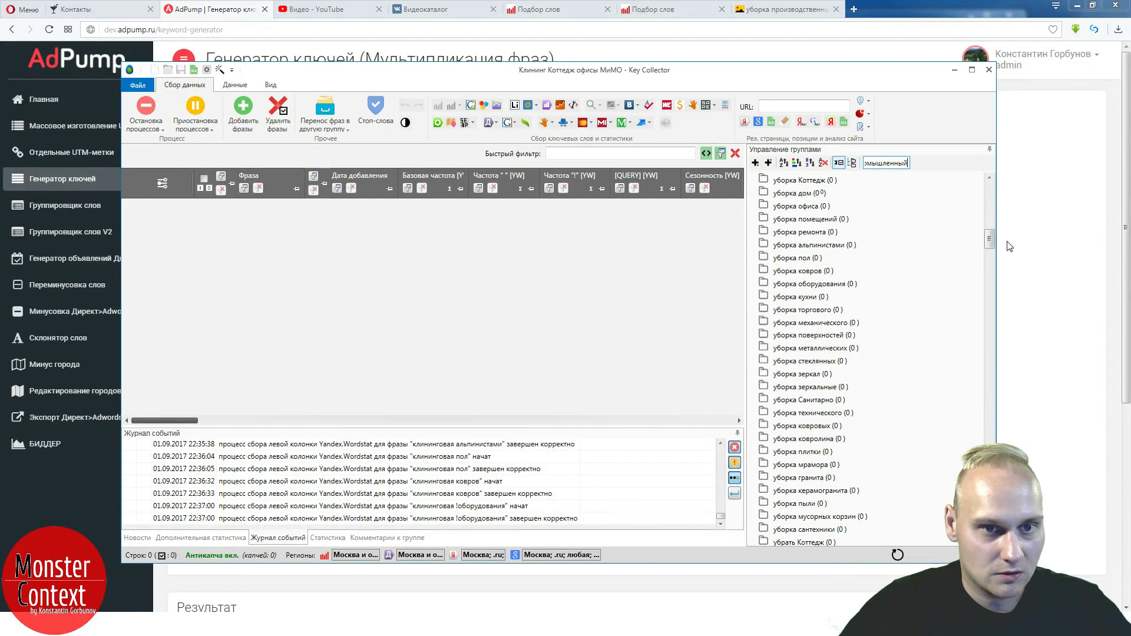
left_click_drag(990, 239, 991, 178)
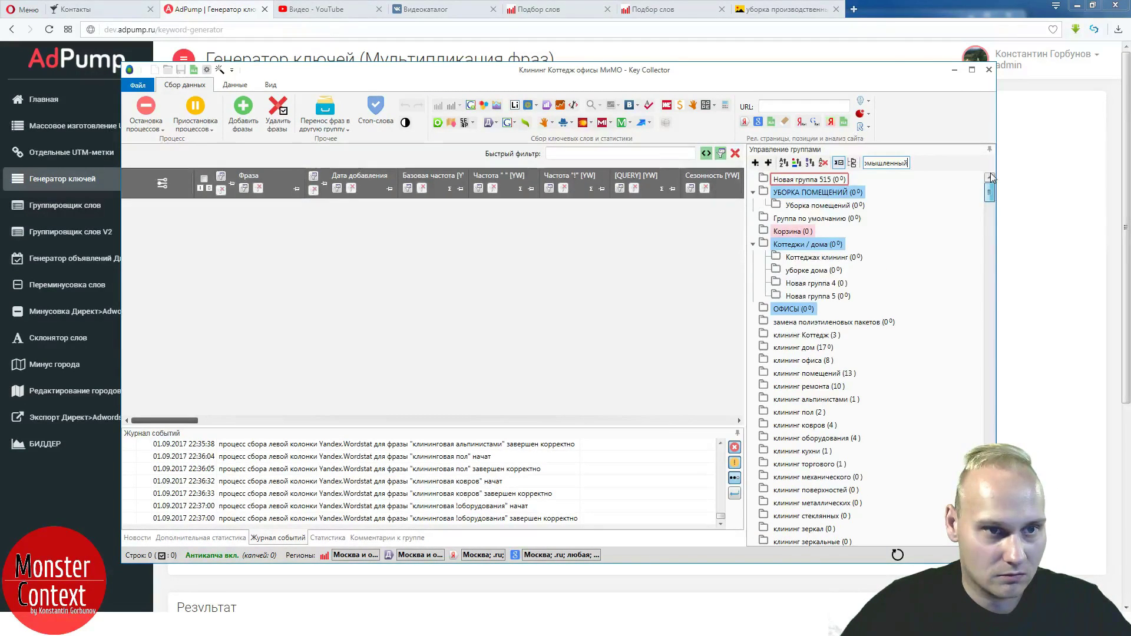
left_click_drag(992, 181, 990, 227)
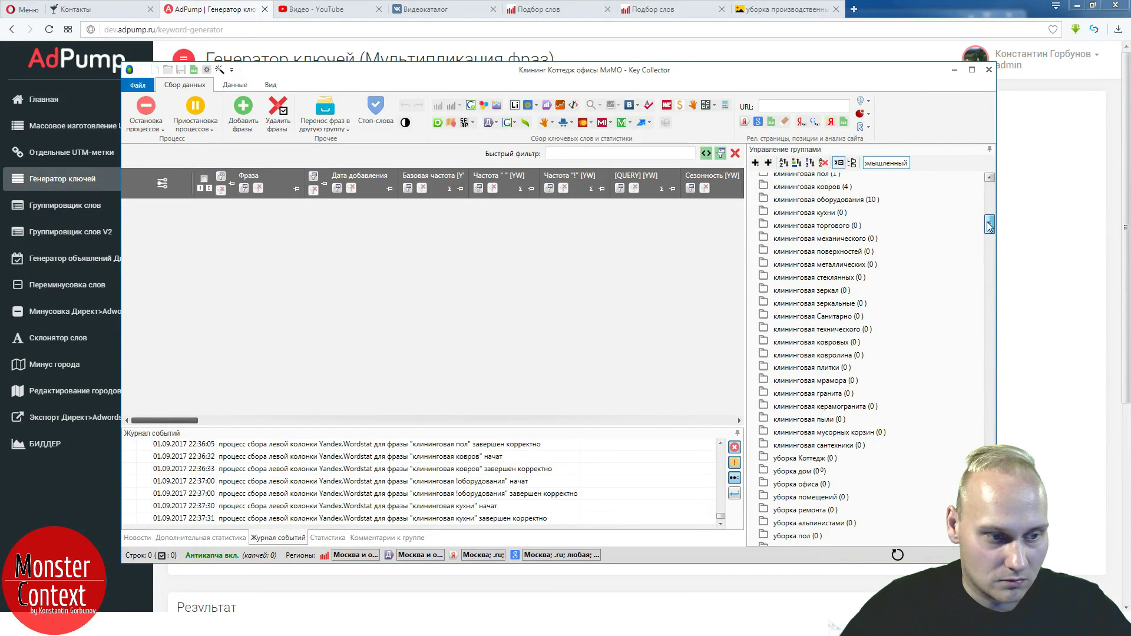
left_click_drag(989, 227, 990, 231)
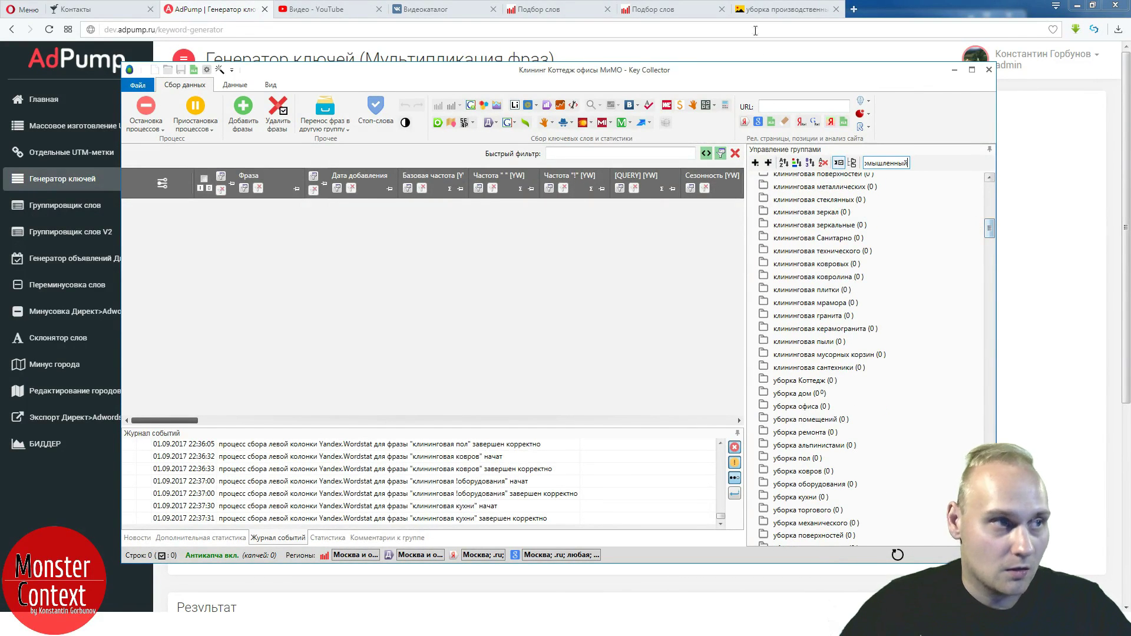
- Return to AdPump and add "промышленный" as a new line at the end of the second phrase list
left_click(1002, 247)
scroll(417, 368, "down", 2)
key("Return")
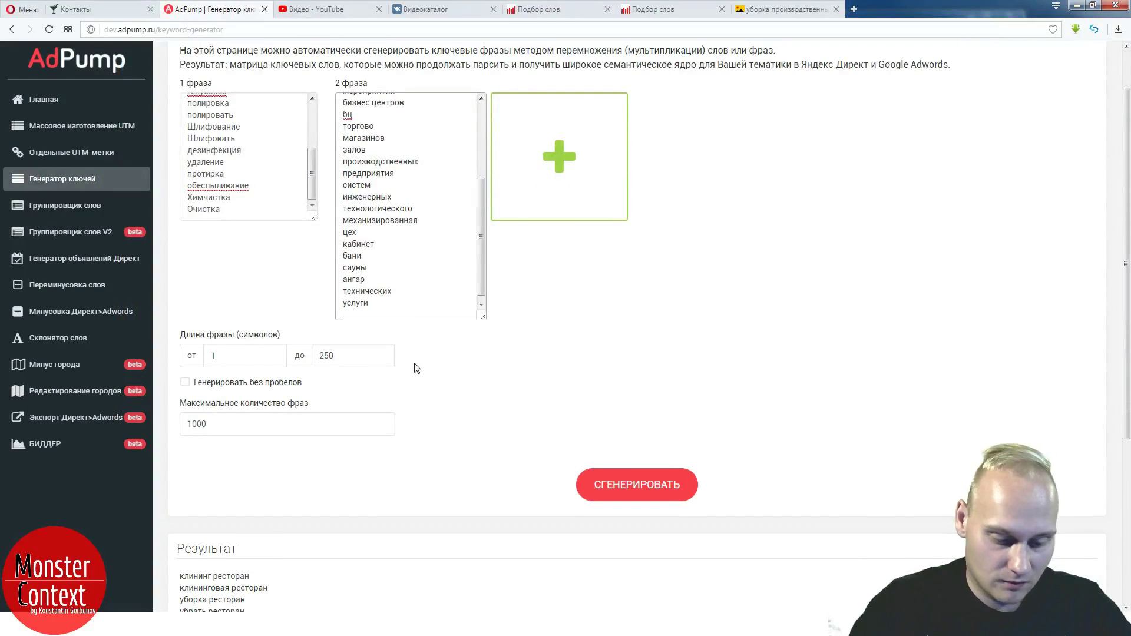
type("промышленный")
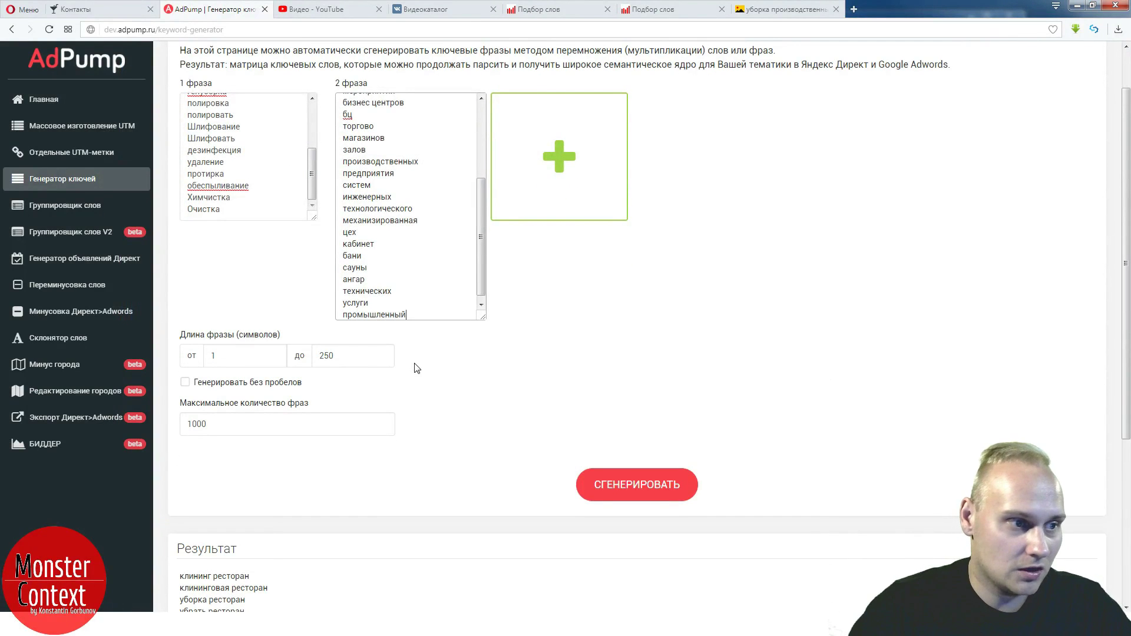
- Switch to the Yandex image viewer and read the captions of the following pictures for further industrial cleaning words
left_click(769, 10)
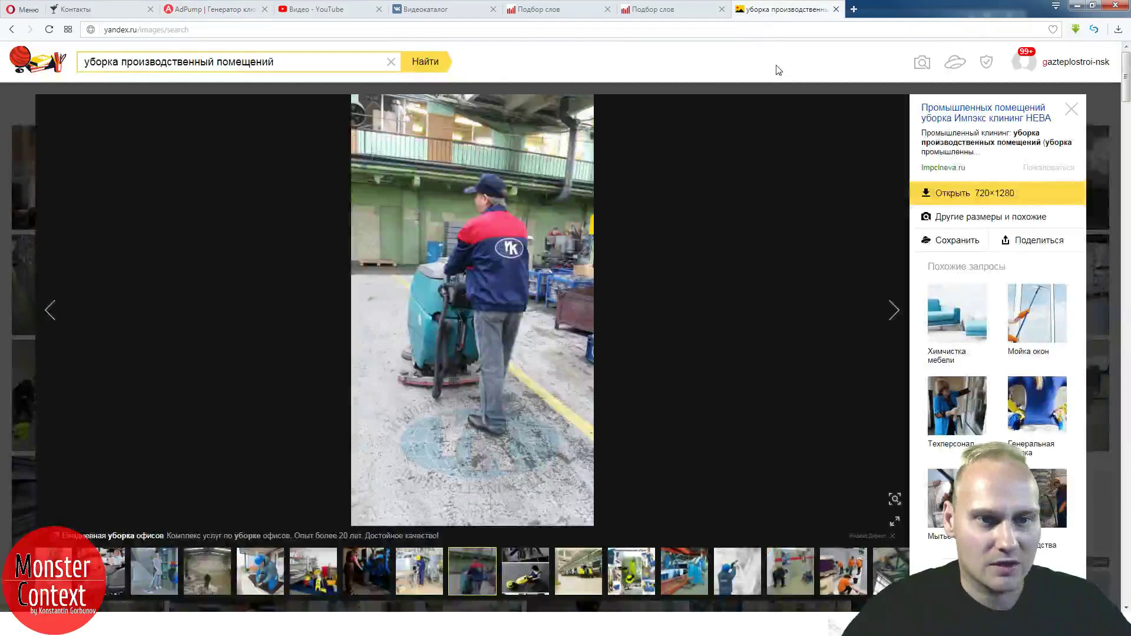
left_click(892, 319)
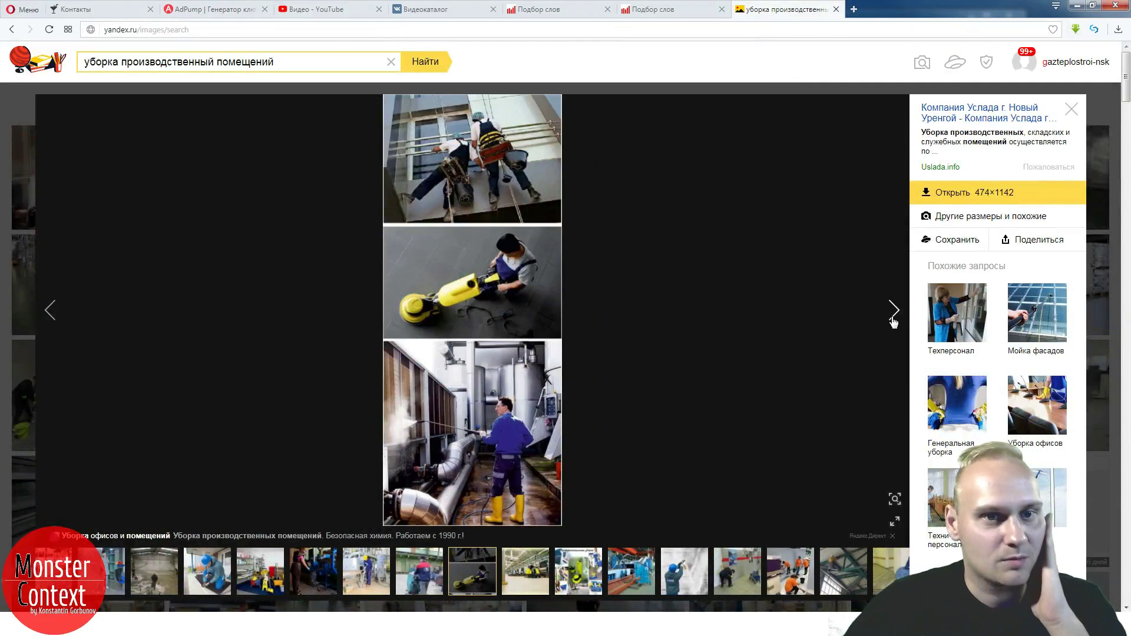
left_click(893, 318)
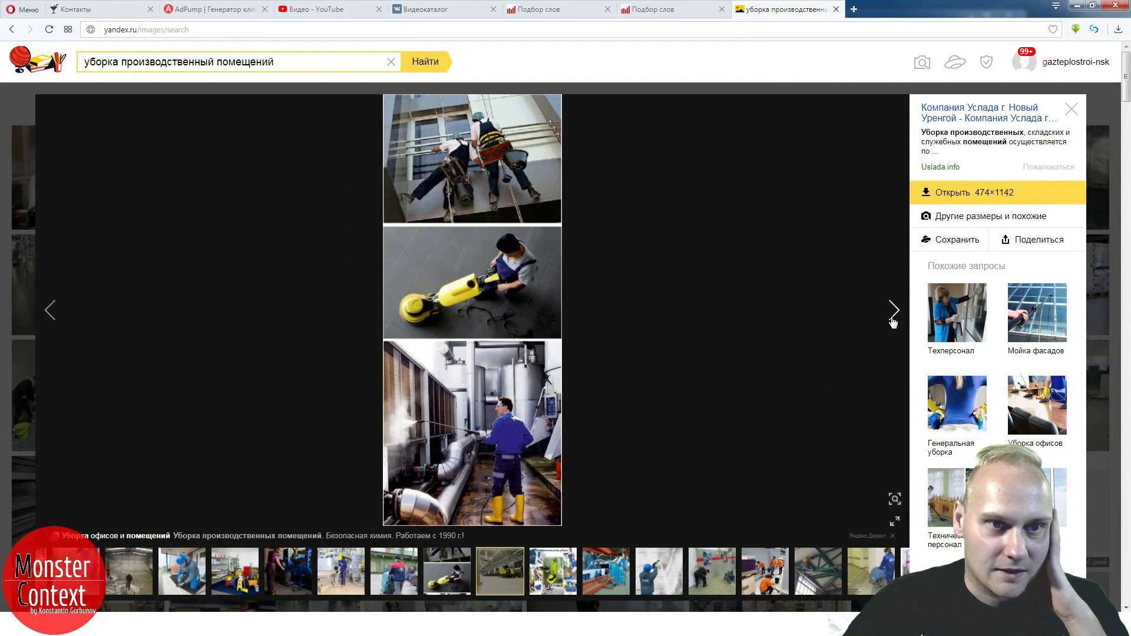
left_click(893, 319)
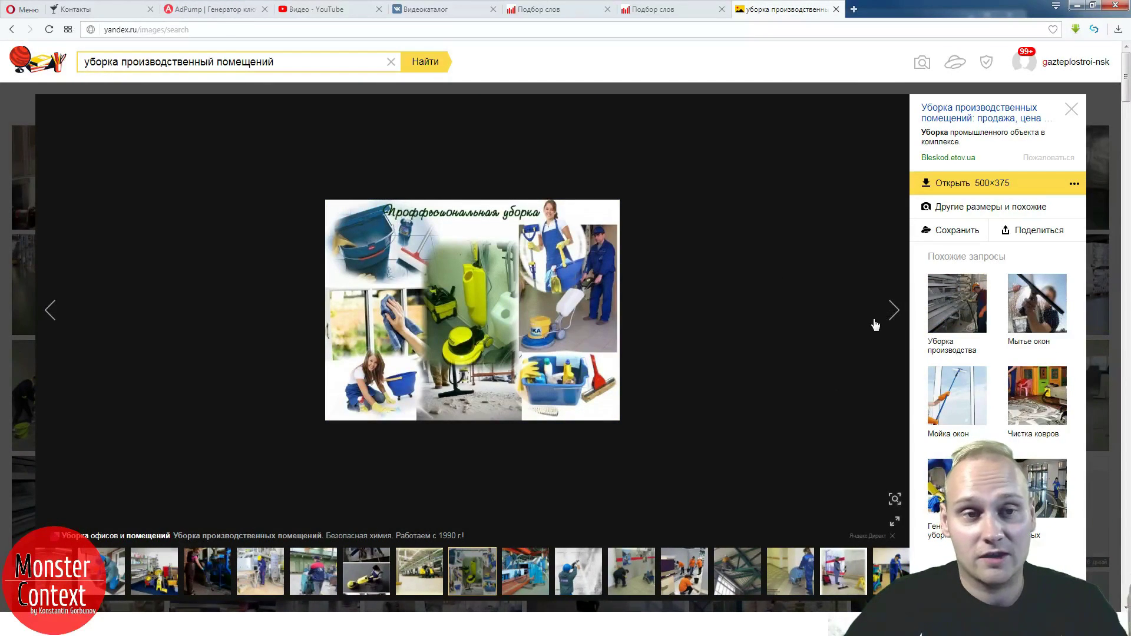
left_click(875, 325)
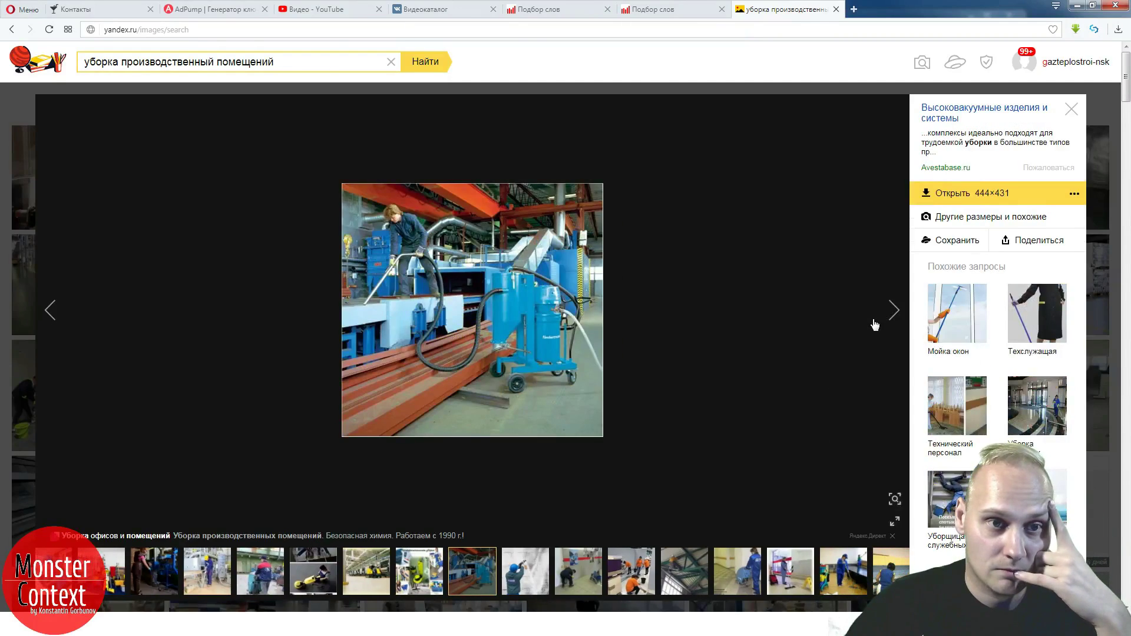
left_click(875, 325)
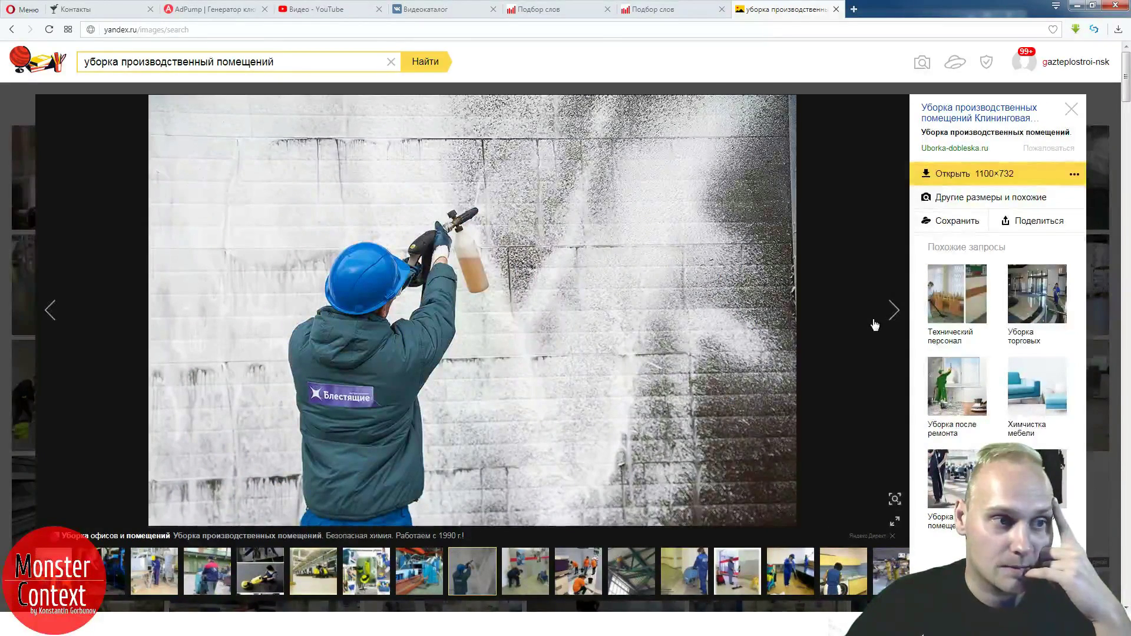
left_click(875, 326)
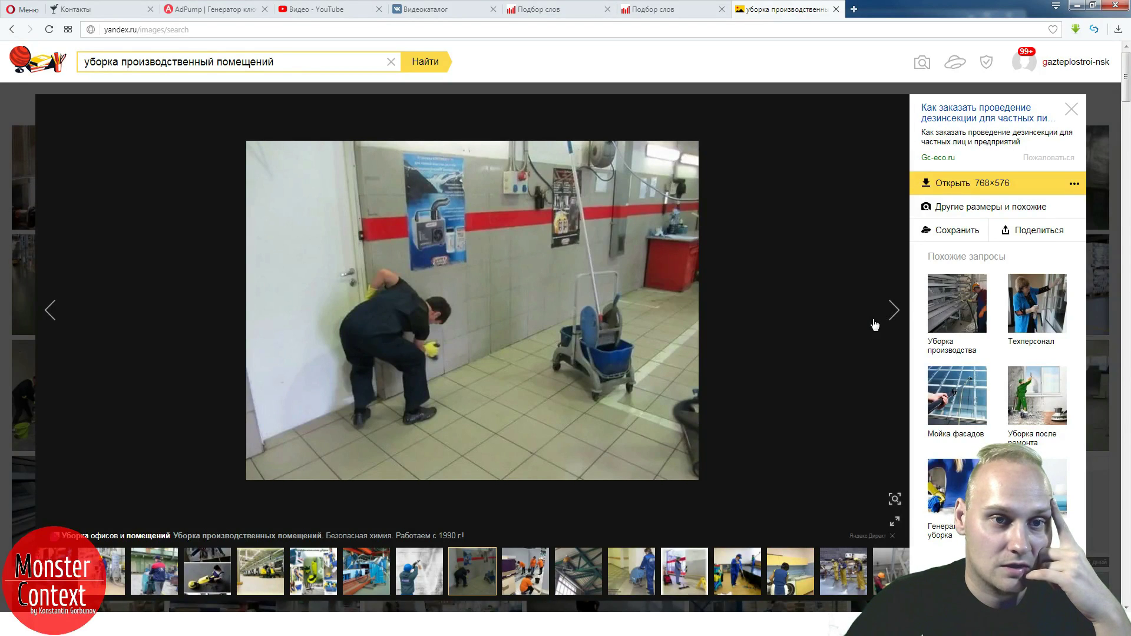
left_click(875, 325)
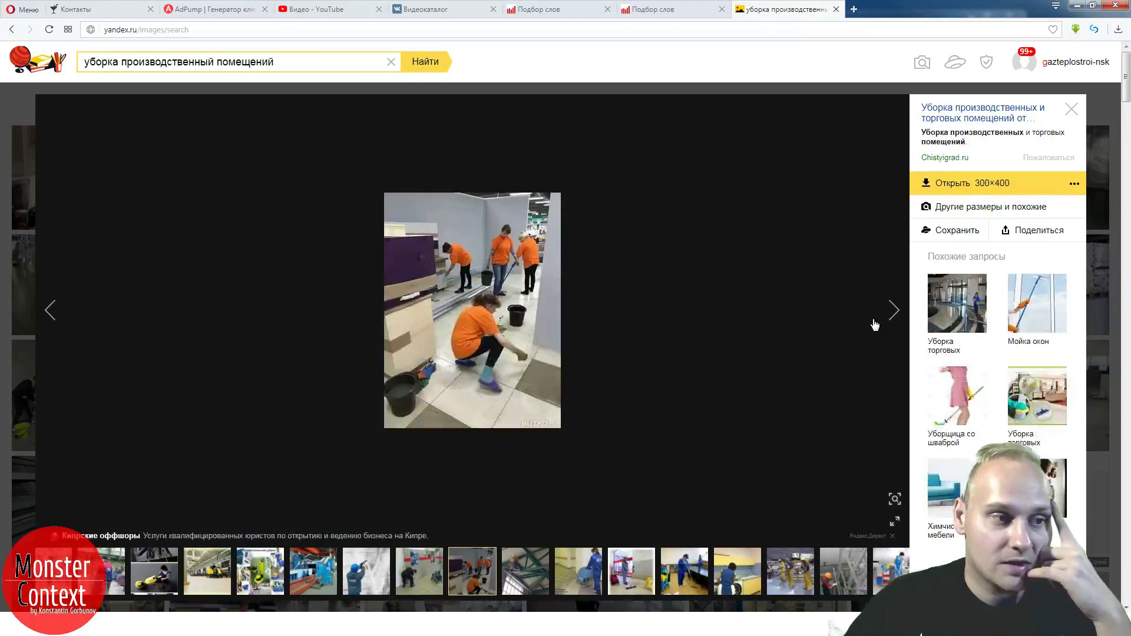
left_click(56, 310)
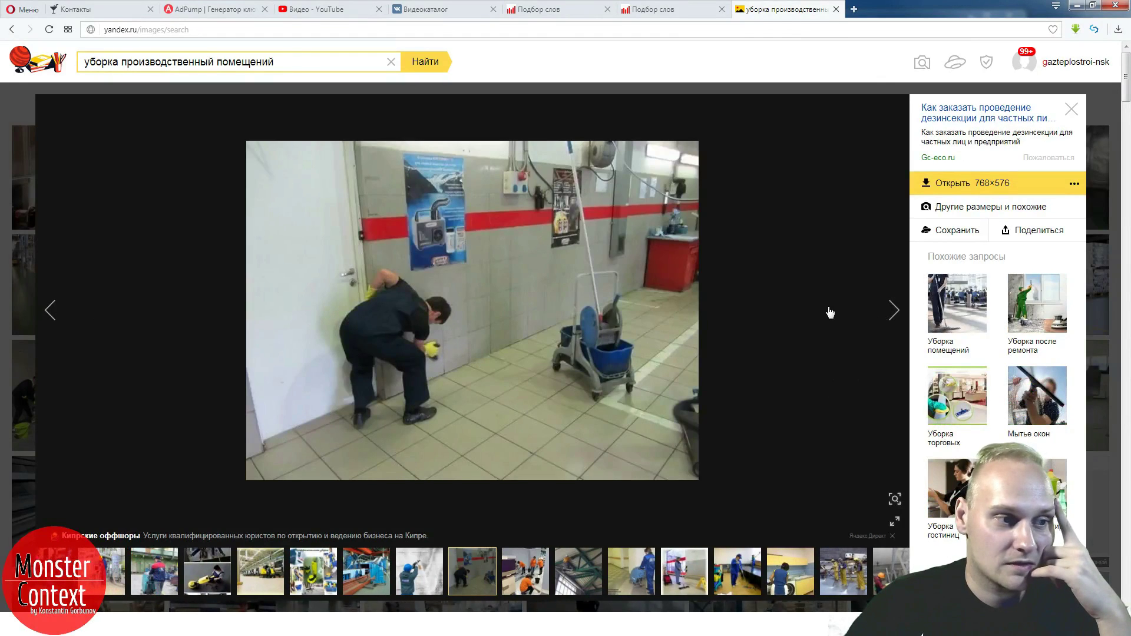
left_click(884, 321)
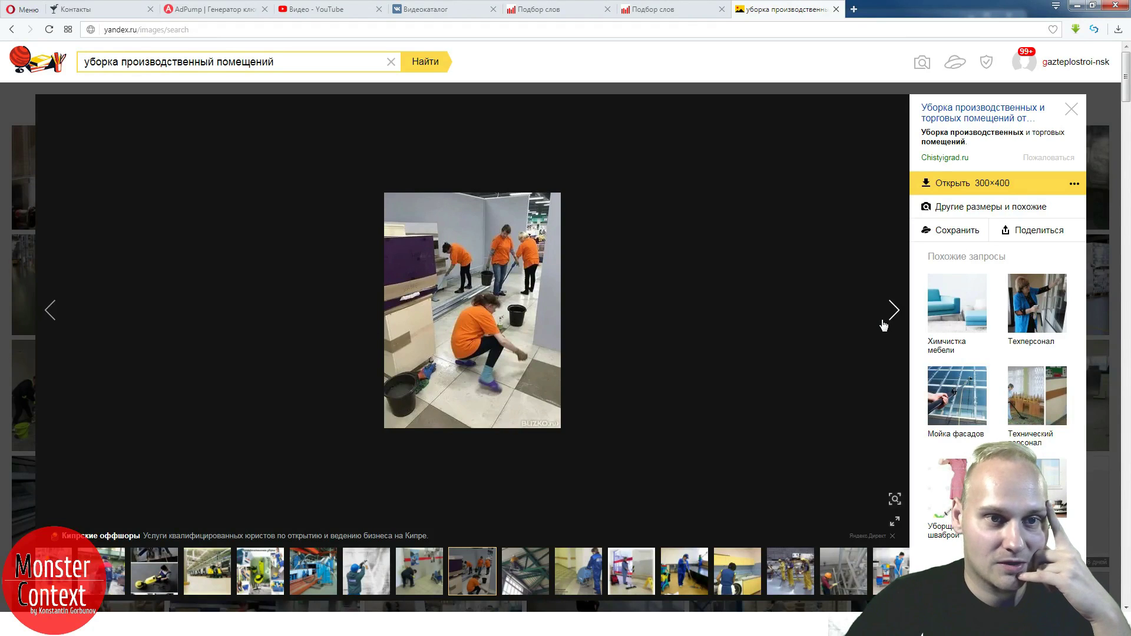
left_click(884, 325)
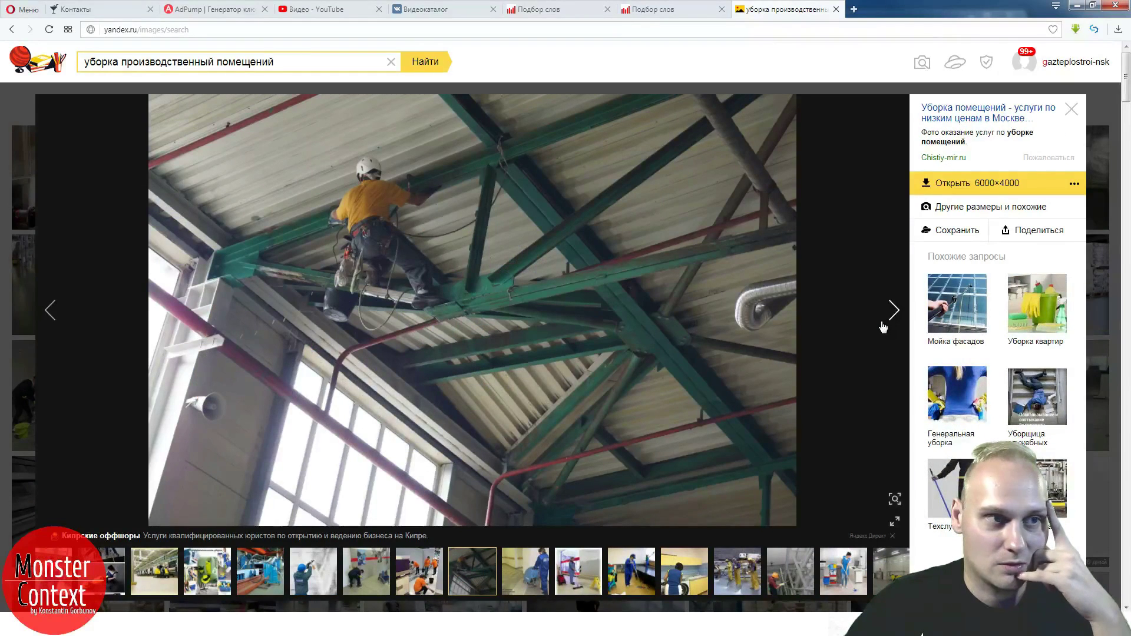
- Check the end of AdPump's first phrase list against the captions and return to the Yandex images
left_click(215, 10)
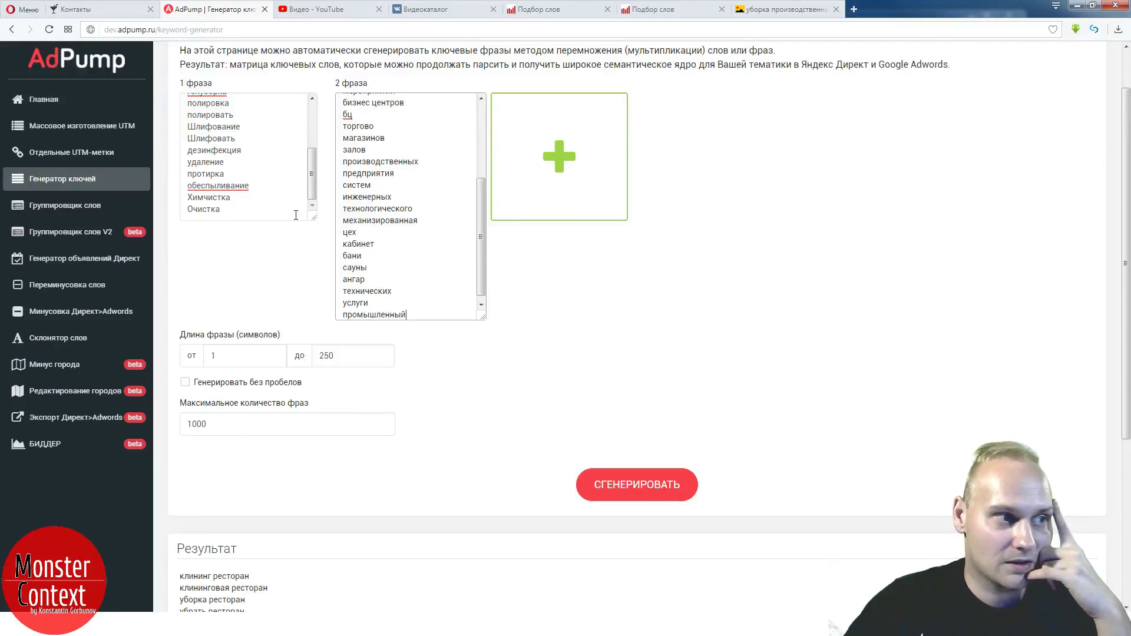
left_click_drag(312, 194, 310, 200)
left_click(798, 10)
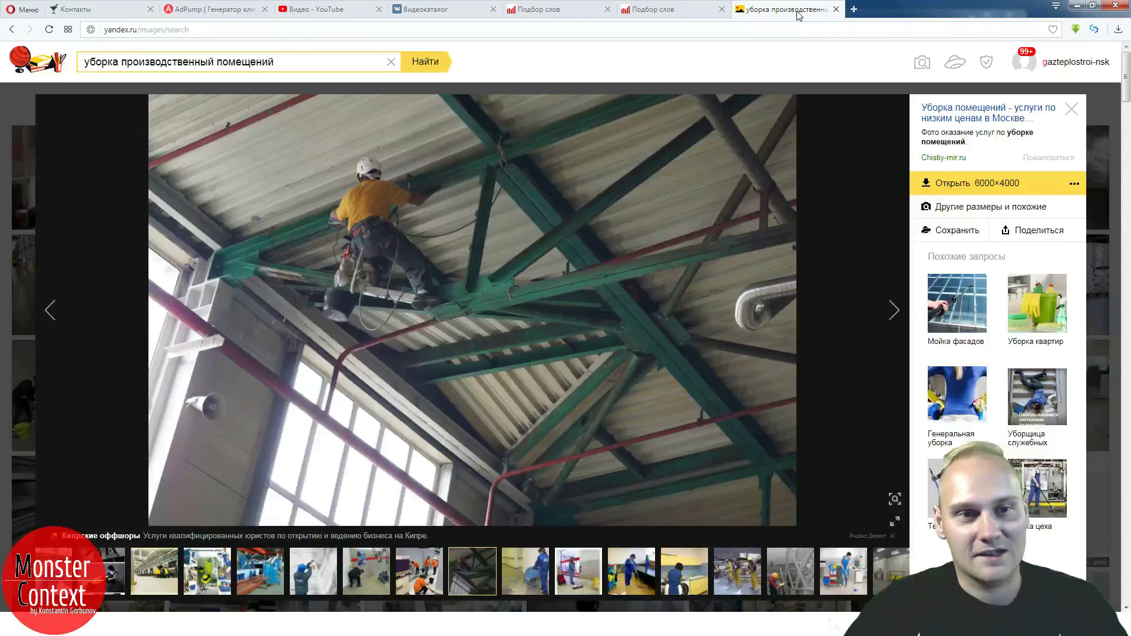
- Continue through the "уборка производственный помещений" pictures and examine their captions for premises types and cleaning terms not yet listed
left_click(889, 323)
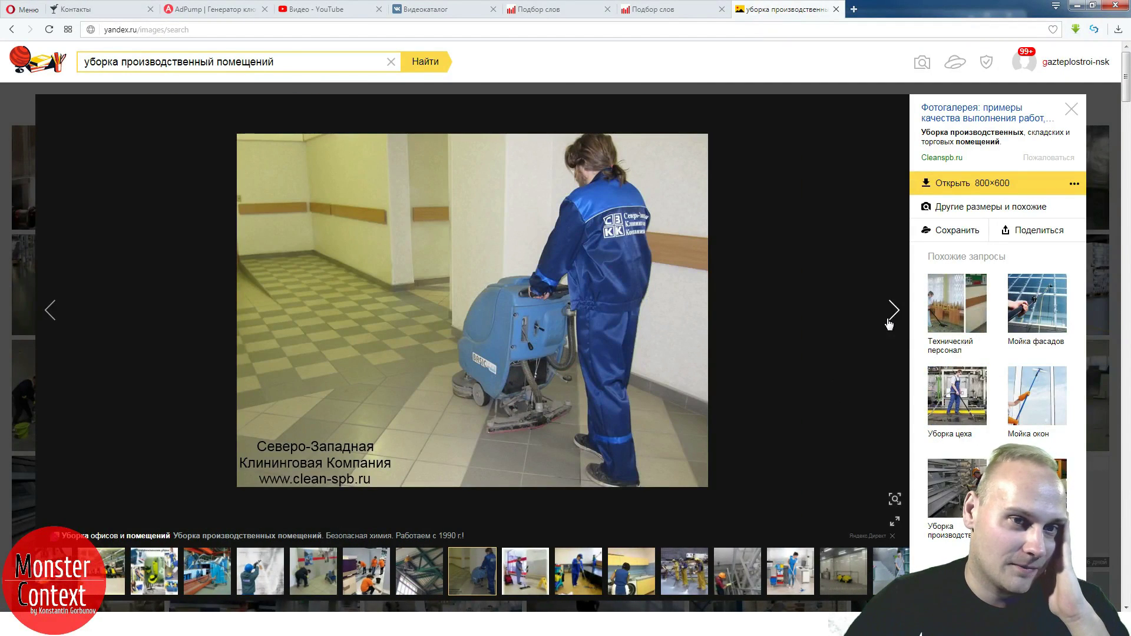
left_click(890, 323)
left_click(890, 323)
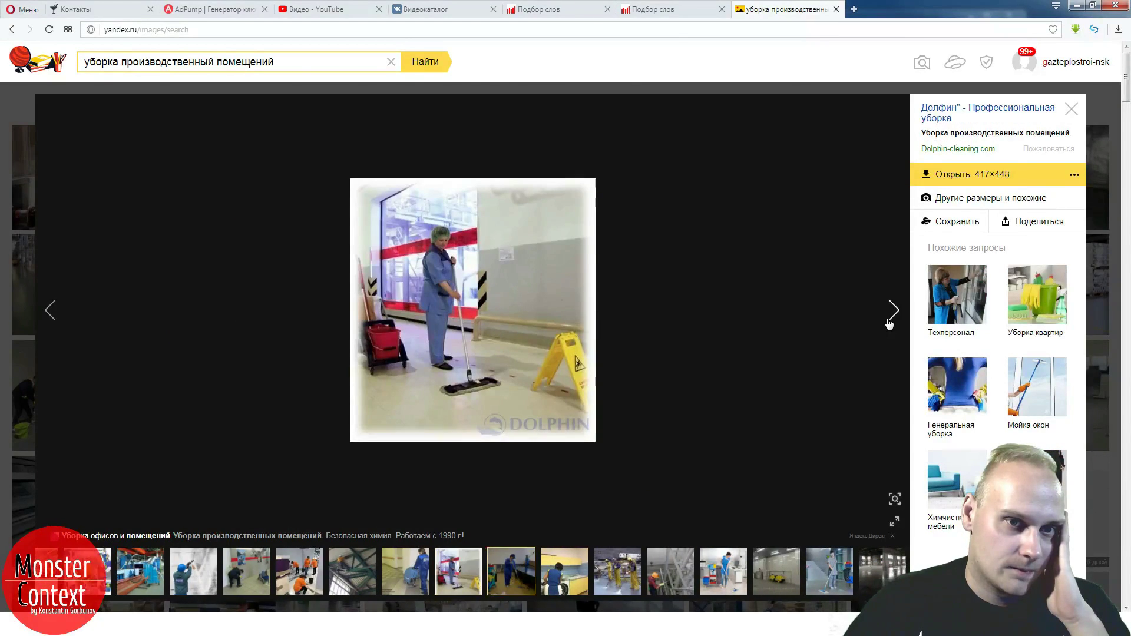
left_click(889, 323)
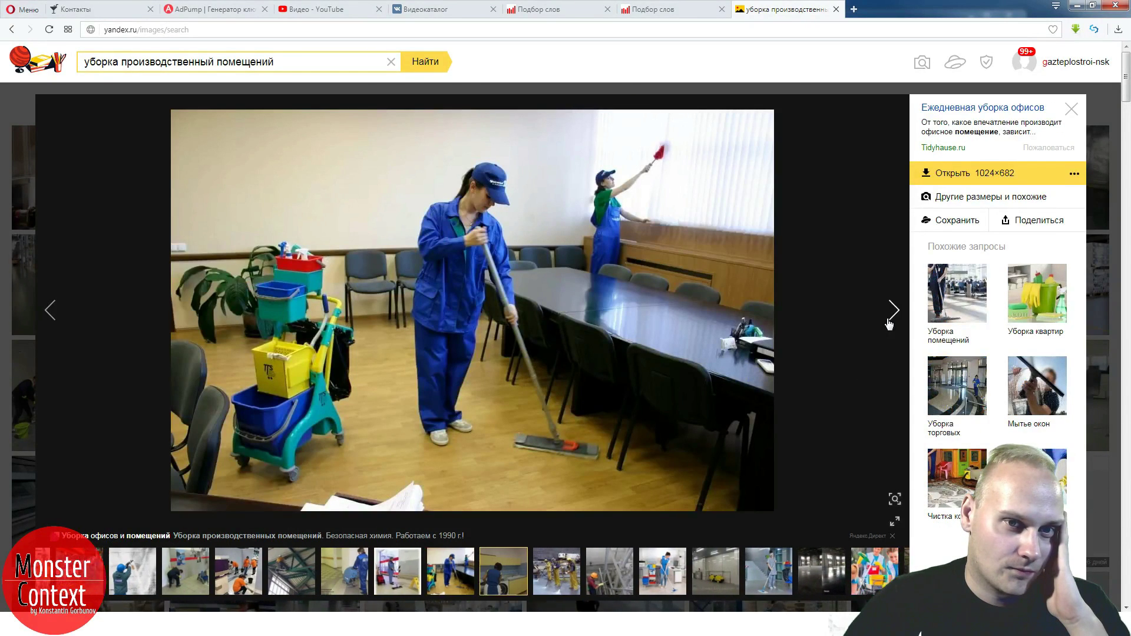
left_click(890, 323)
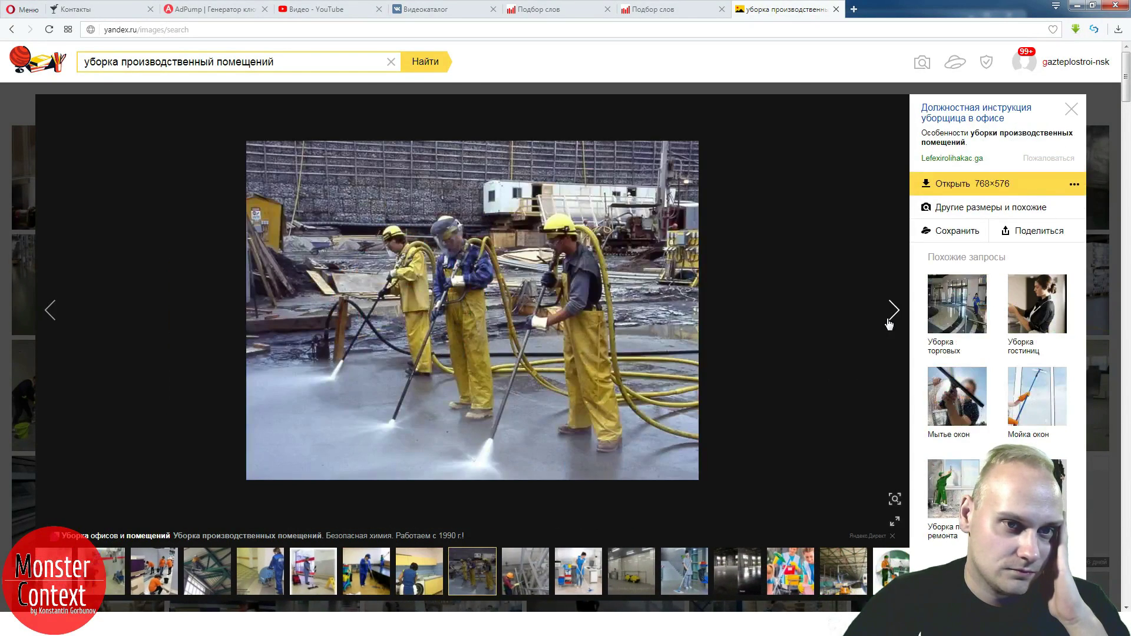
left_click(889, 323)
left_click(890, 323)
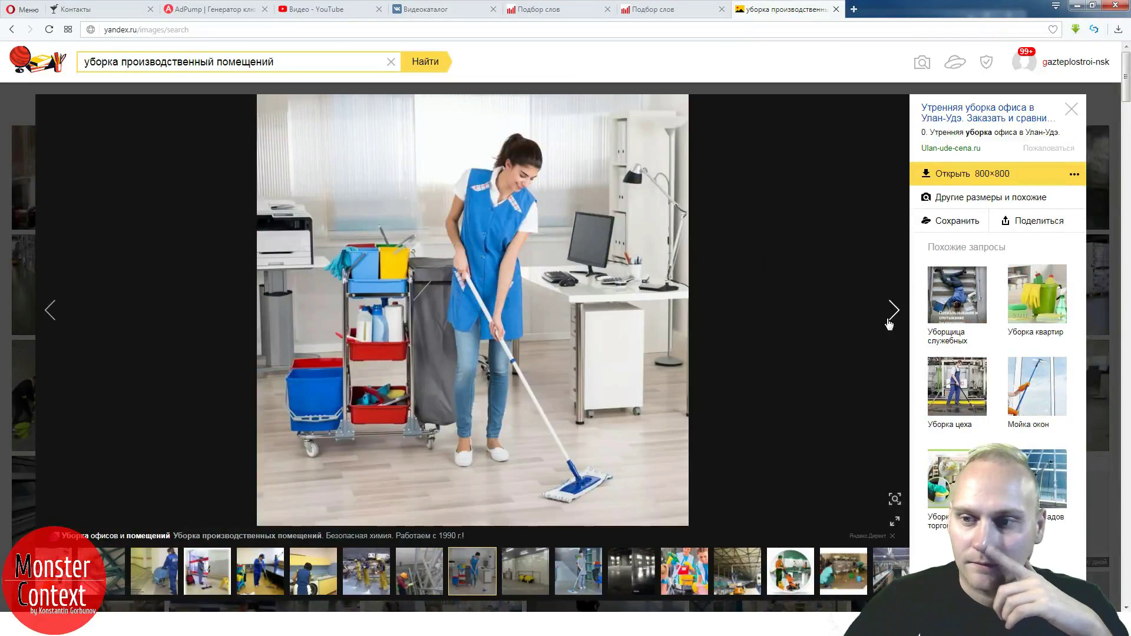
left_click(890, 323)
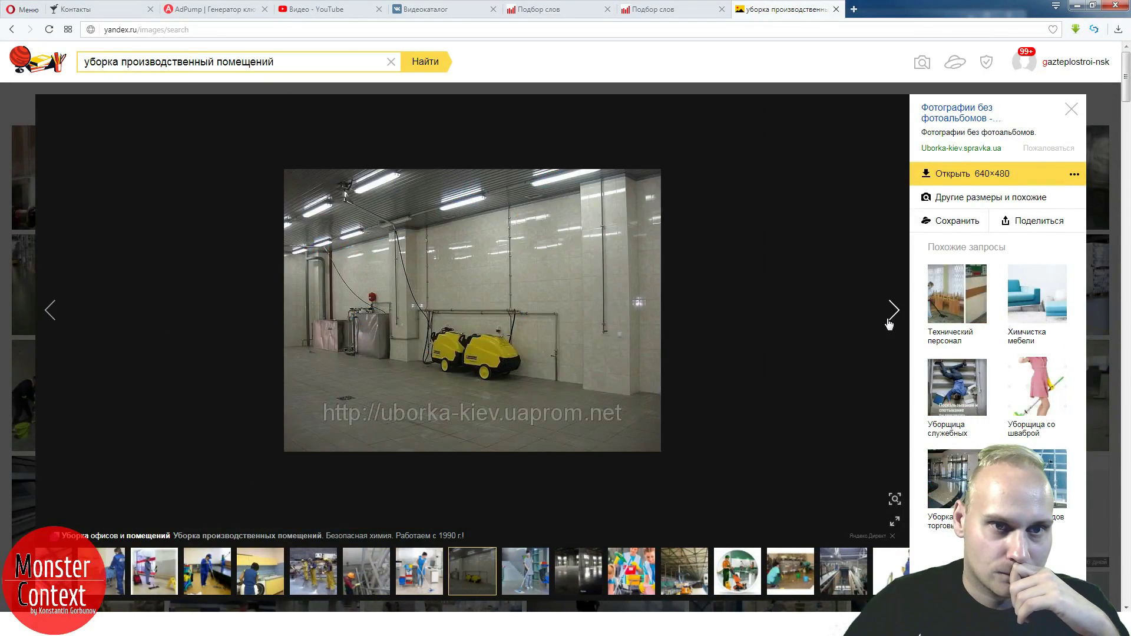
left_click(890, 323)
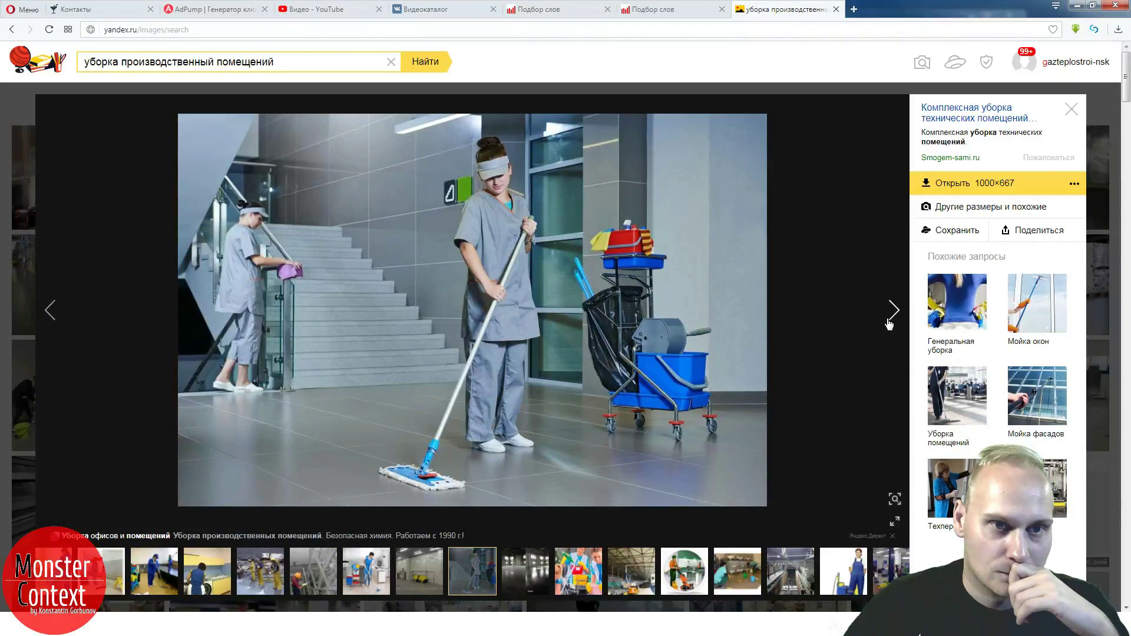
left_click(890, 323)
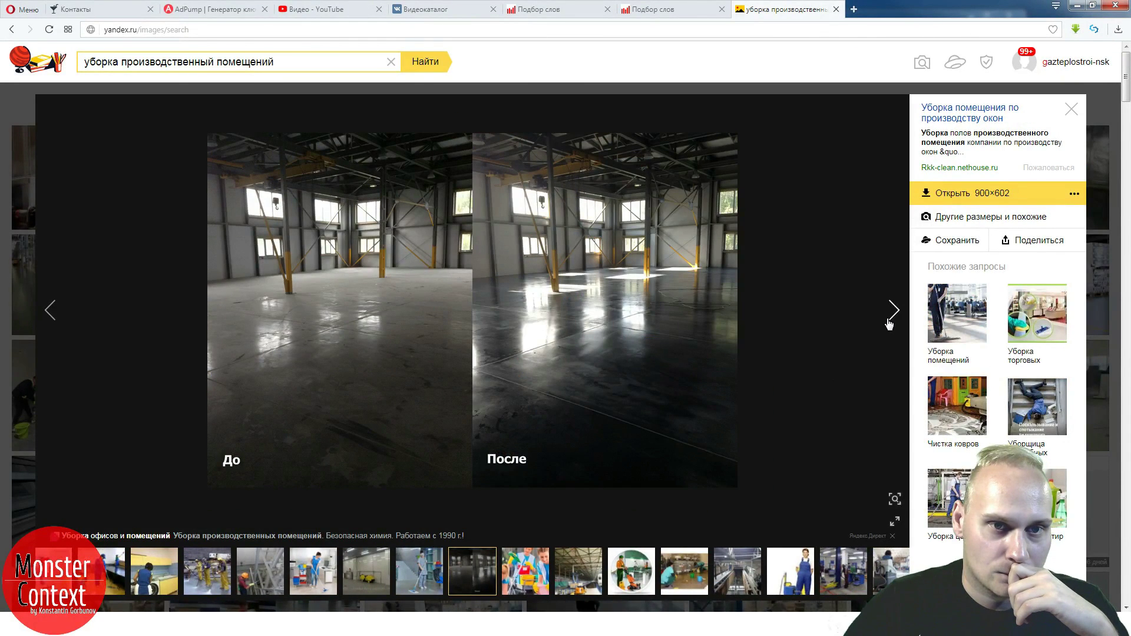
left_click(890, 323)
left_click(889, 323)
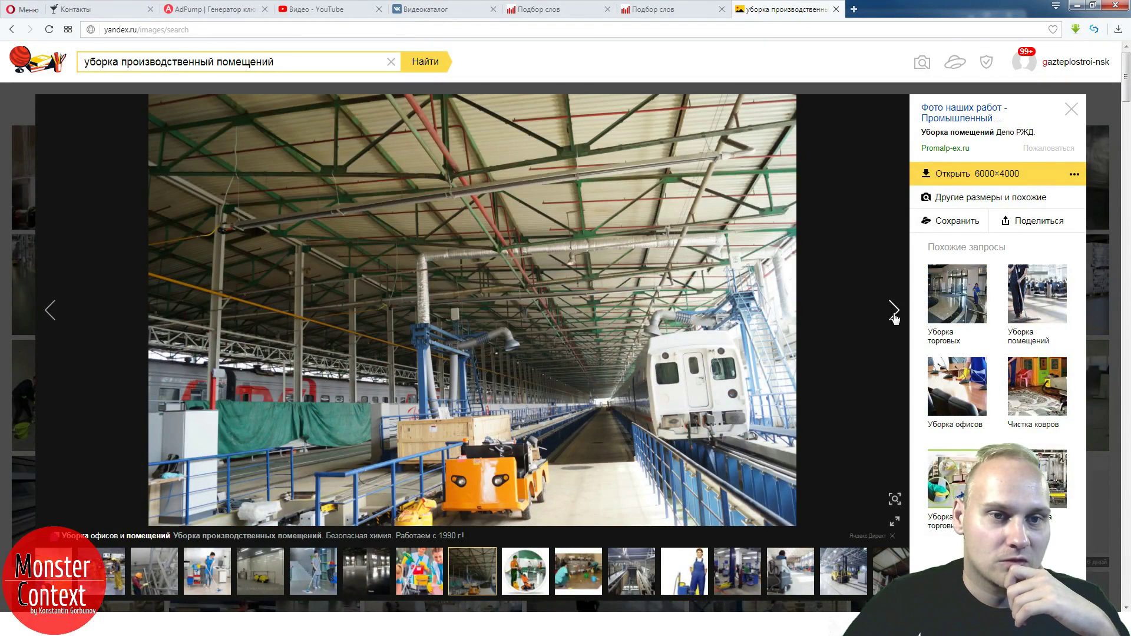
- Go on through the "уборка производственный помещений" pictures and read their captions for cleaning terms and premises types missing from the lists
left_click(894, 319)
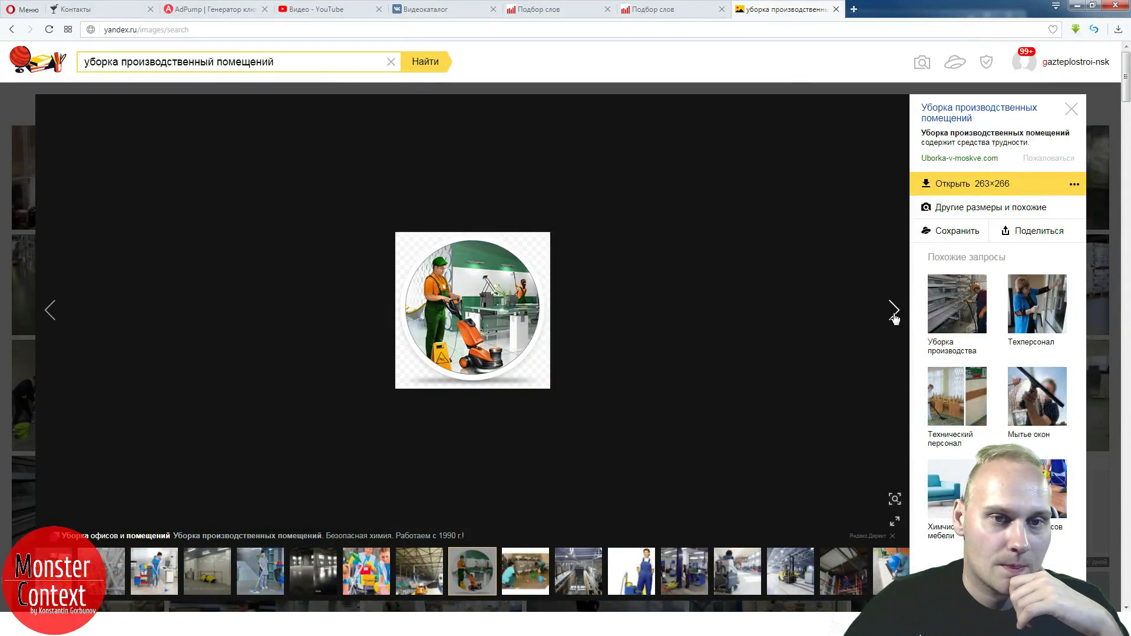
left_click(895, 318)
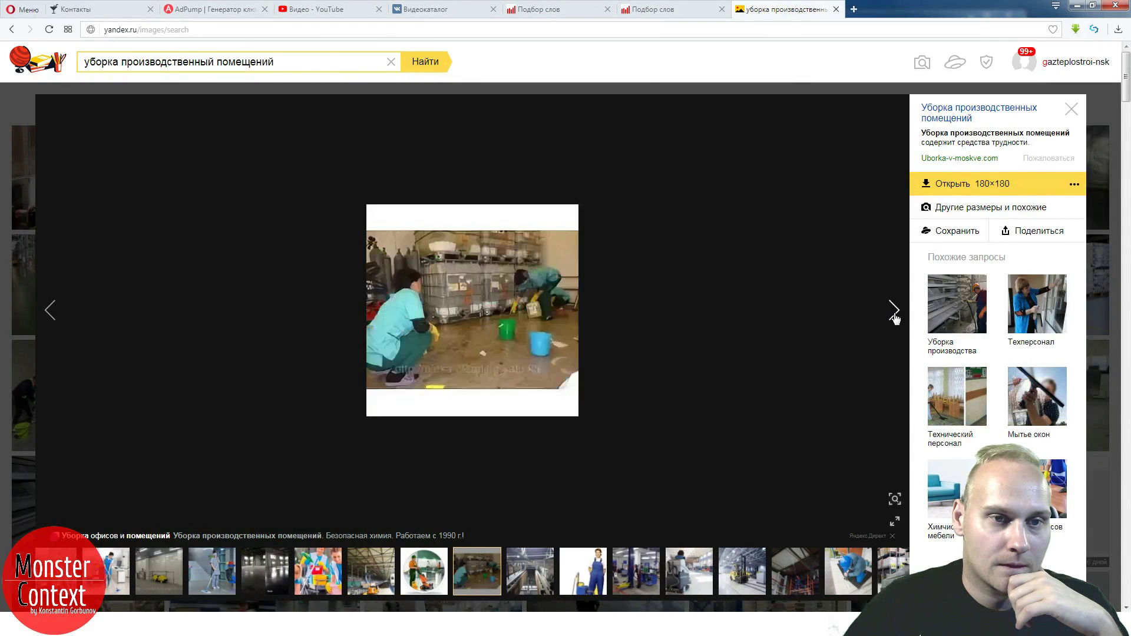
left_click(53, 321)
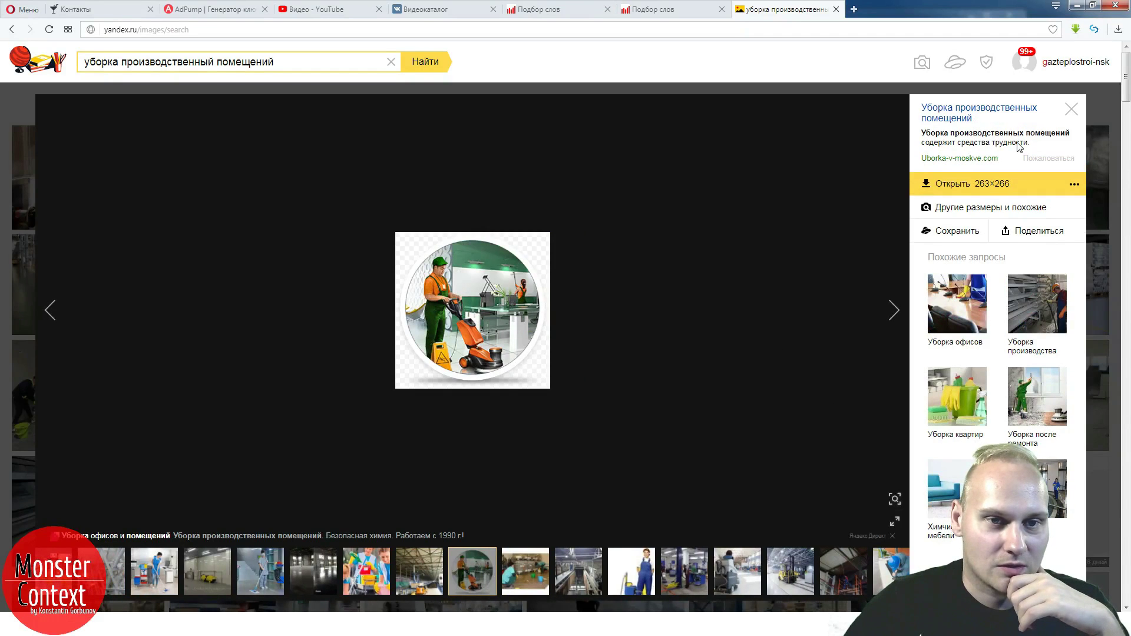
left_click(894, 315)
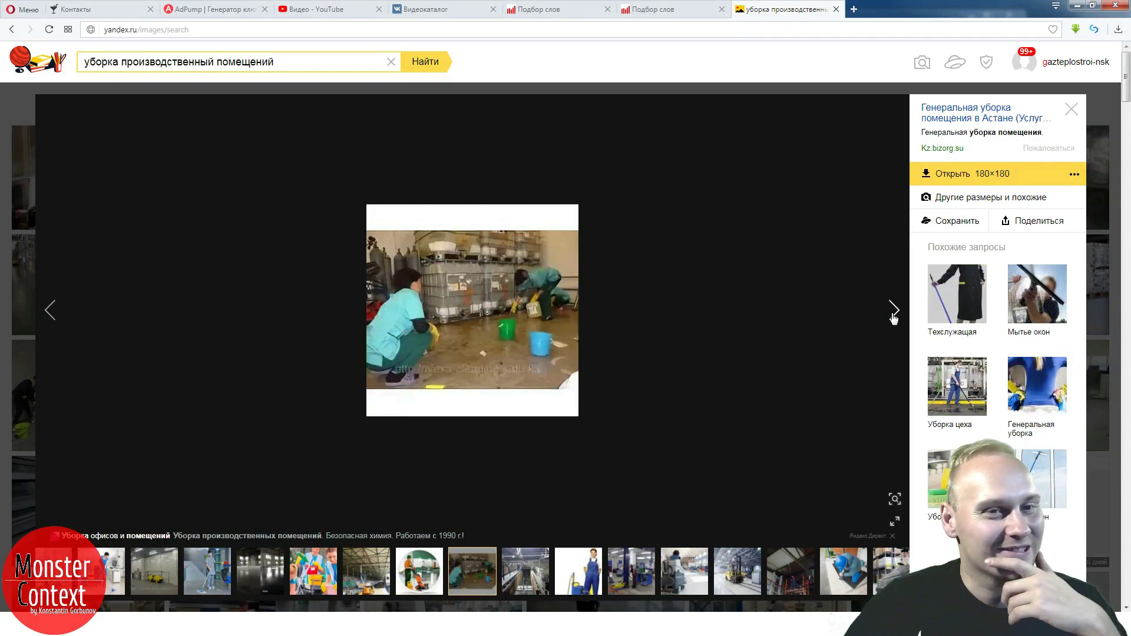
left_click(894, 315)
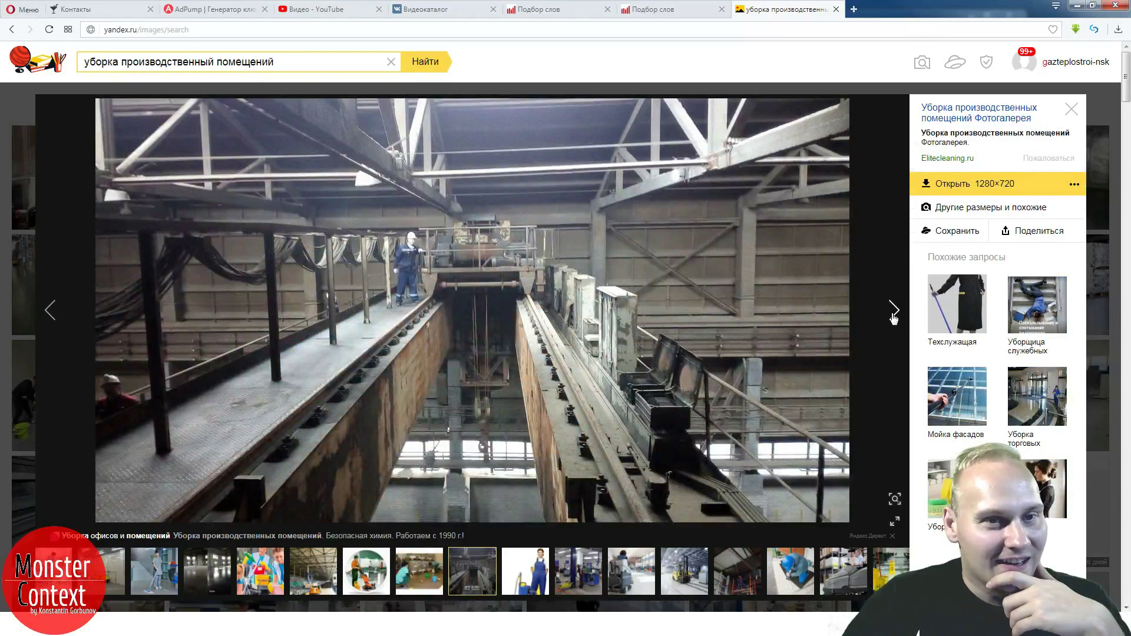
left_click(894, 315)
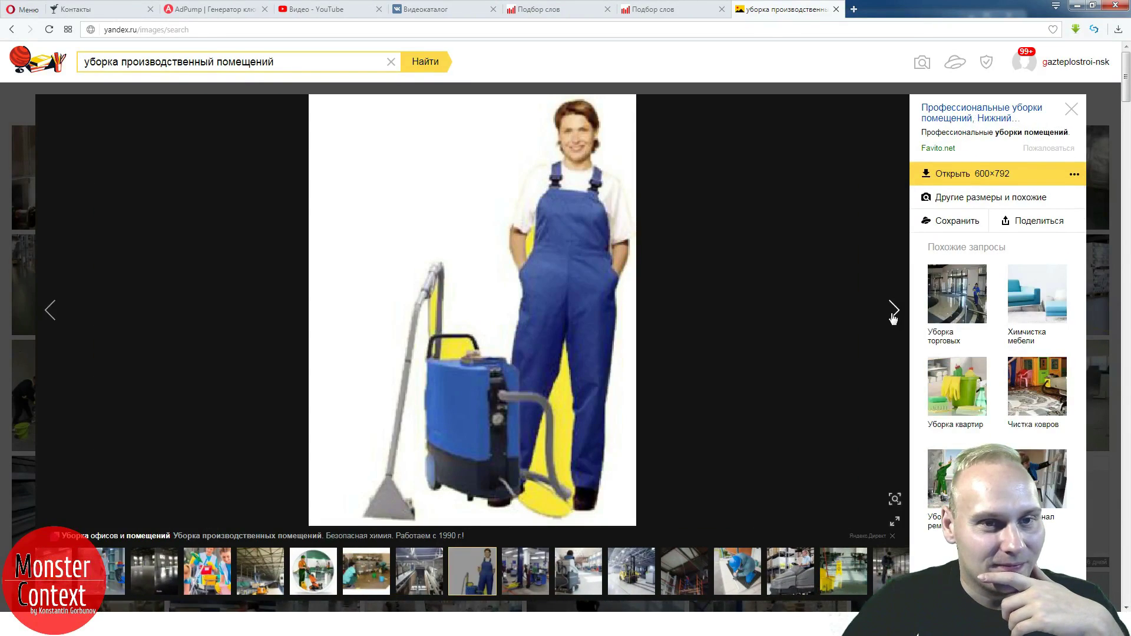
left_click(894, 316)
left_click(894, 316)
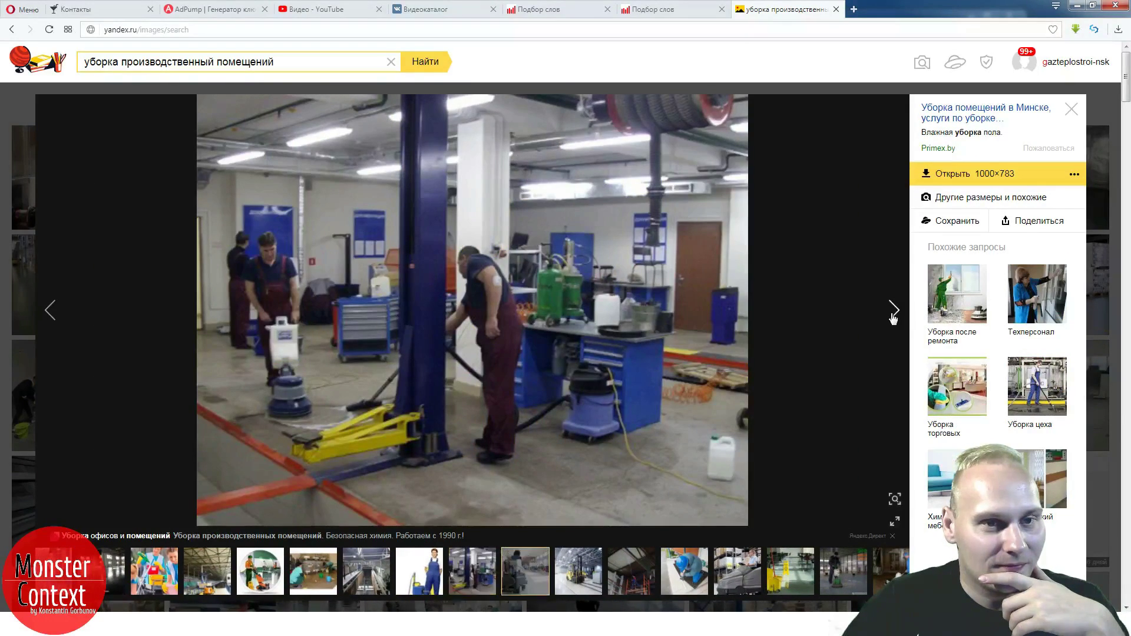
left_click(894, 316)
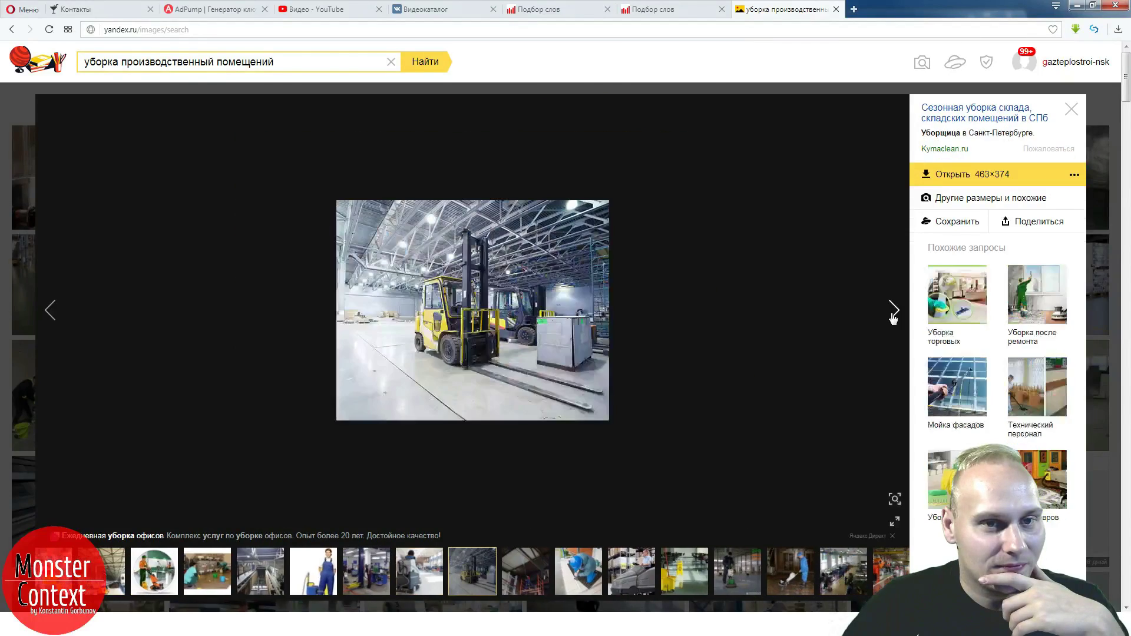
left_click(894, 317)
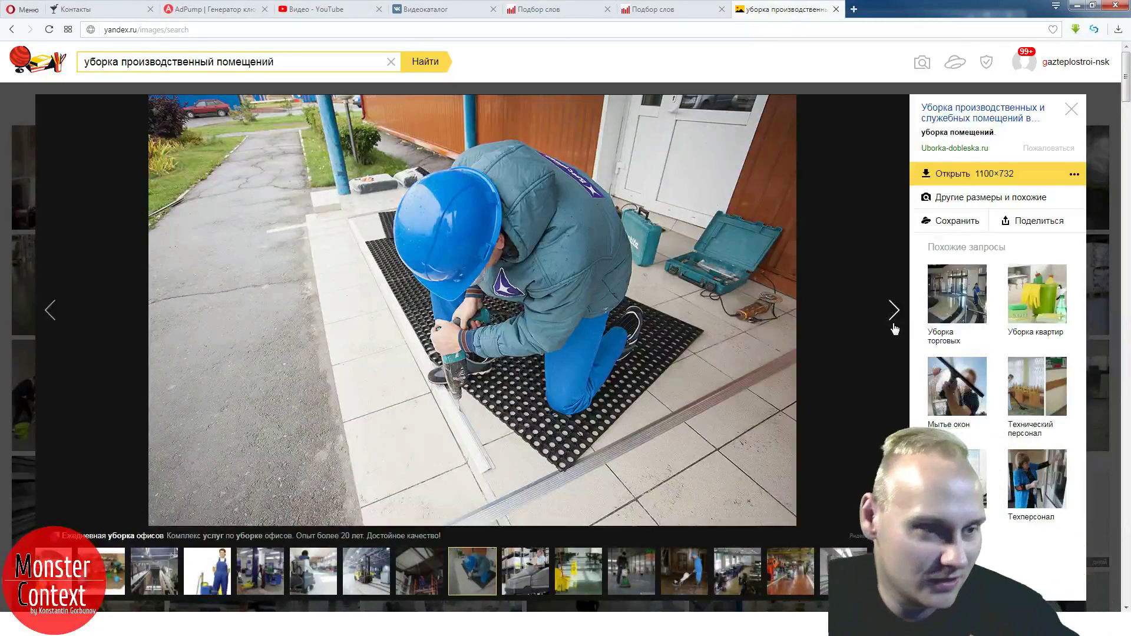
left_click(894, 325)
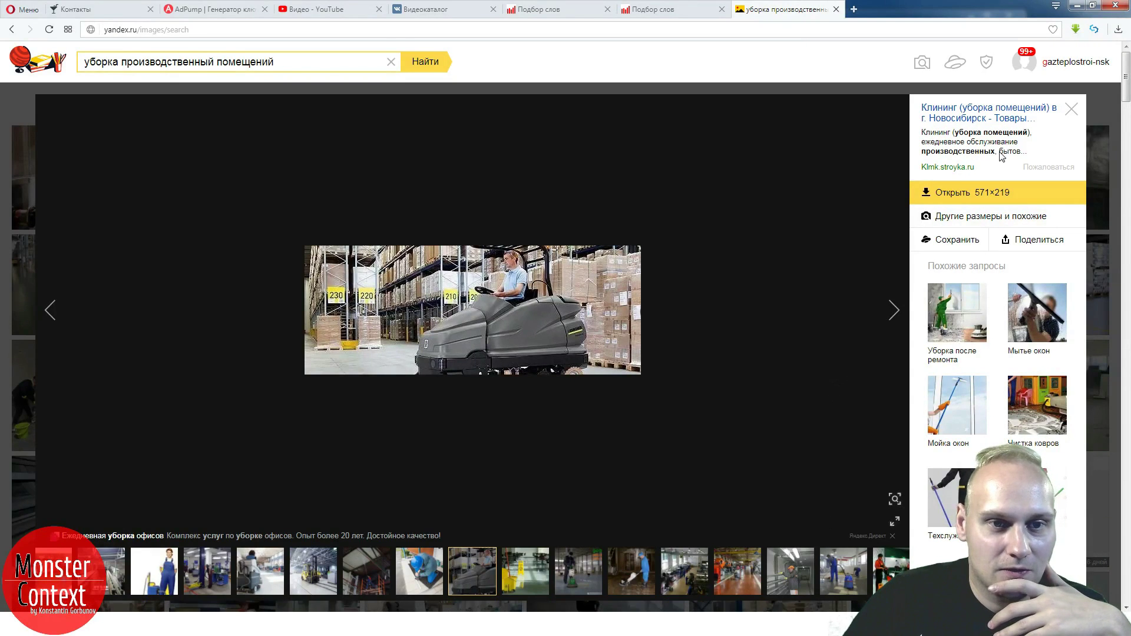
left_click_drag(1000, 152, 1016, 158)
left_click(1018, 156)
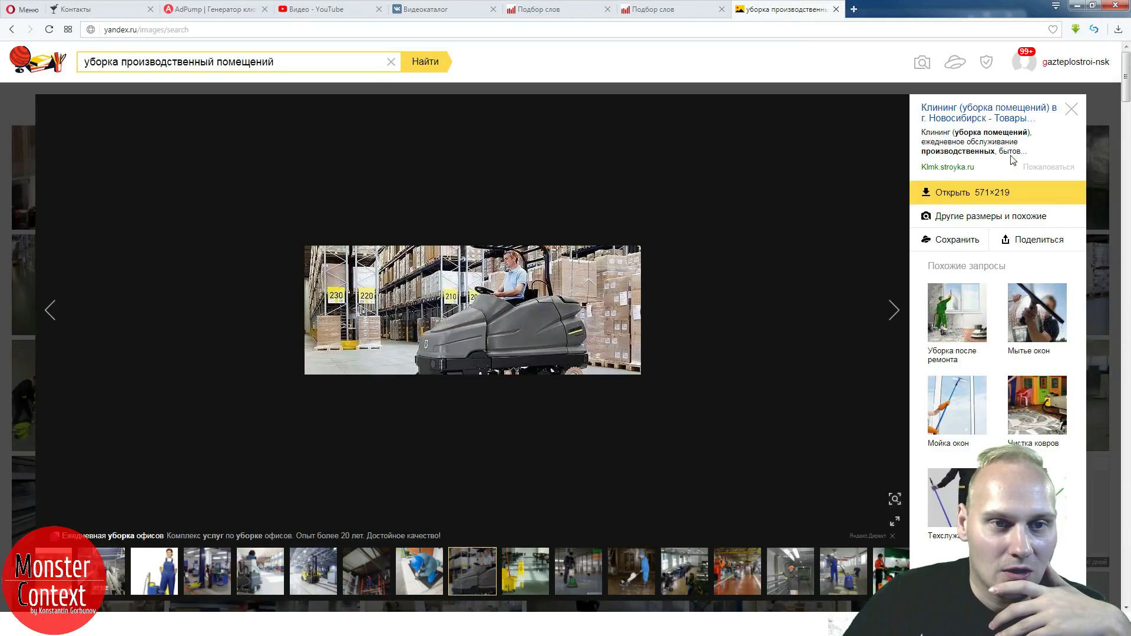
left_click(896, 310)
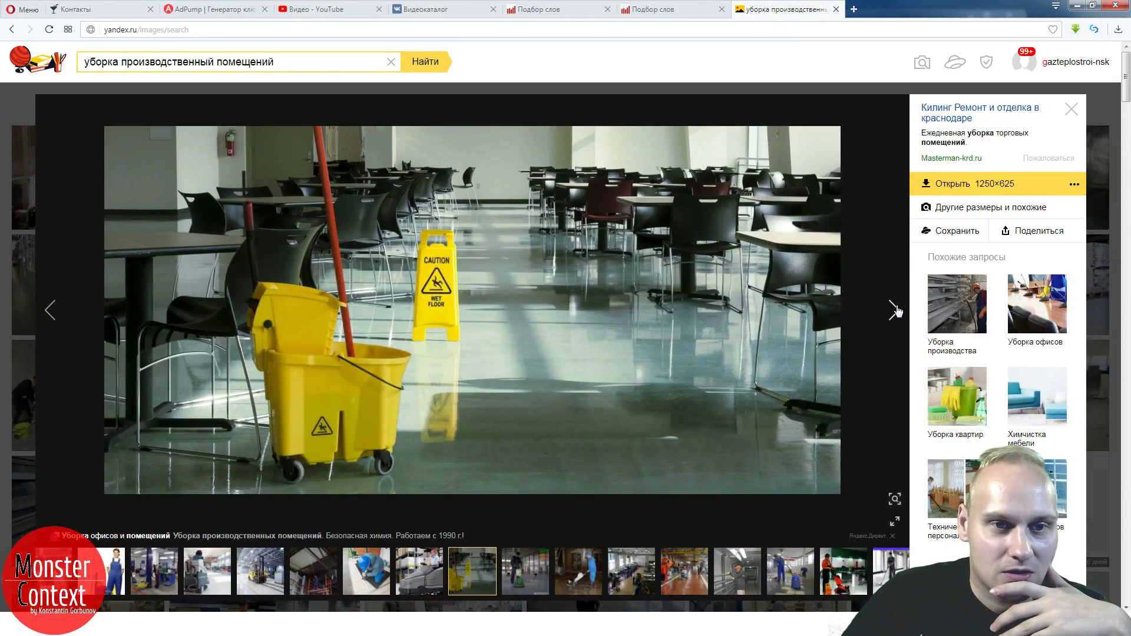
left_click(896, 309)
left_click(895, 309)
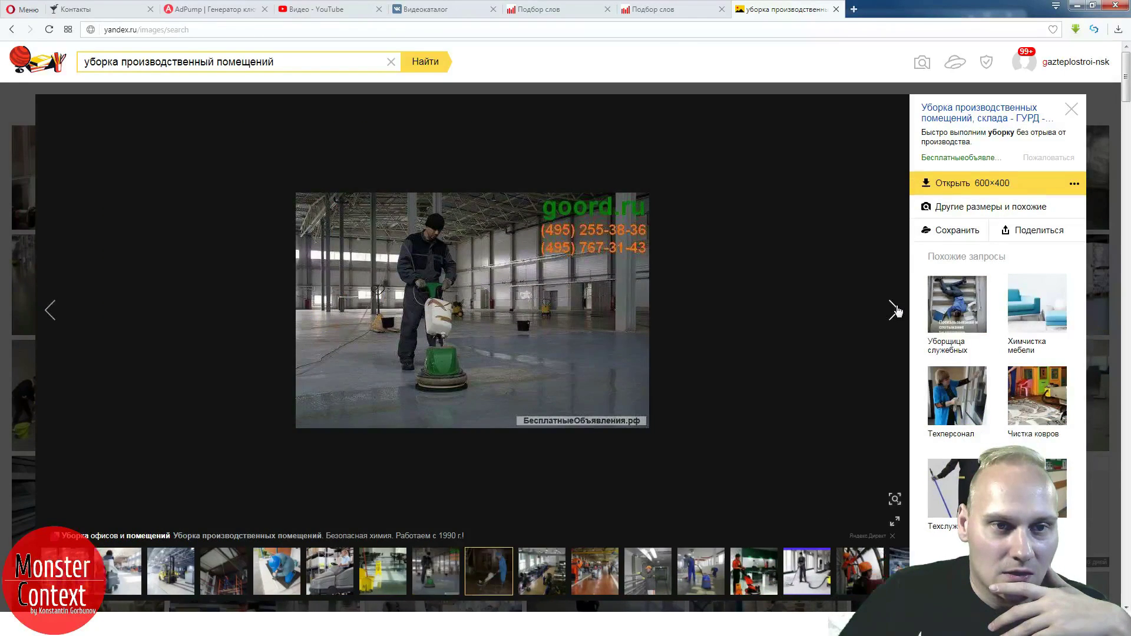
left_click(896, 309)
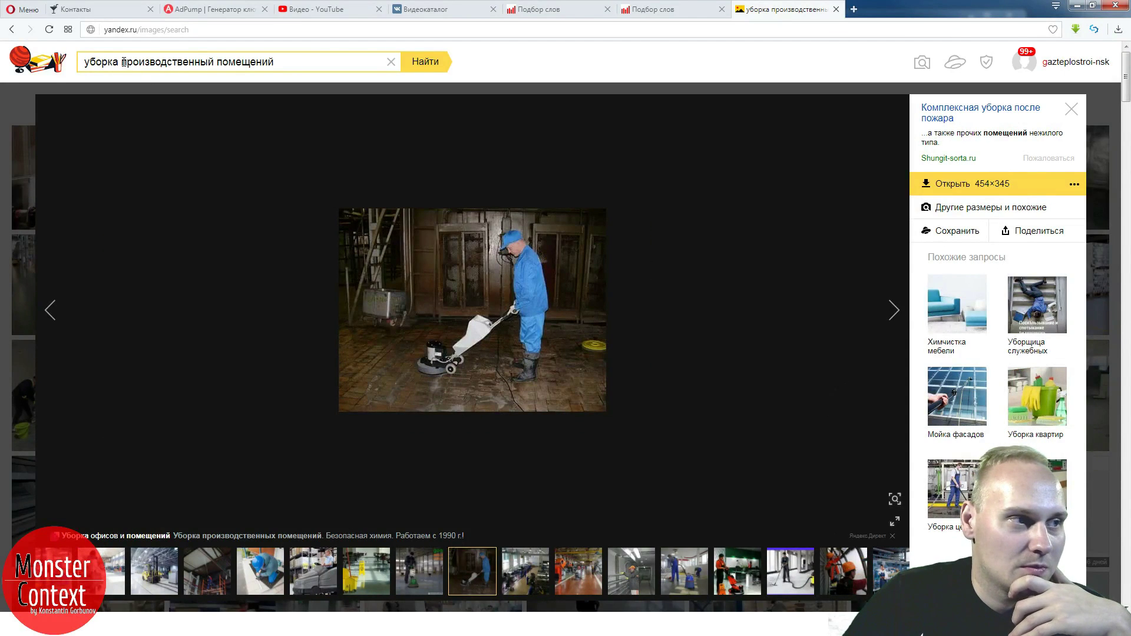
- Copy "промышленный" from AdPump's second phrase list and search Yandex Images for "уборка промышленный помещений"
left_click(192, 9)
left_click_drag(413, 314, 357, 310)
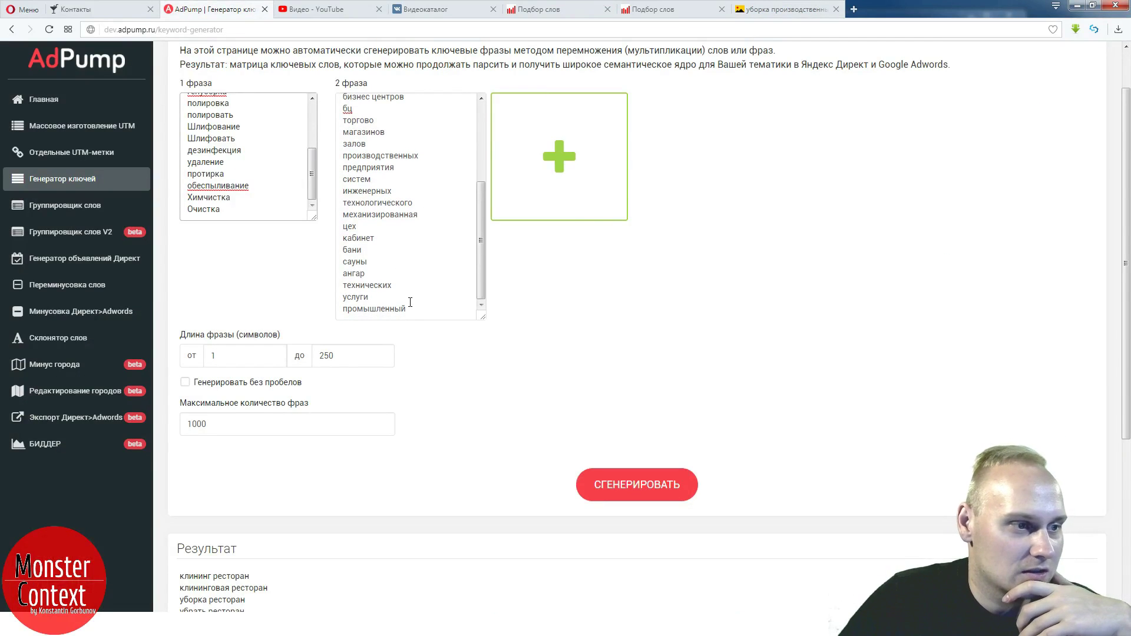
left_click(776, 9)
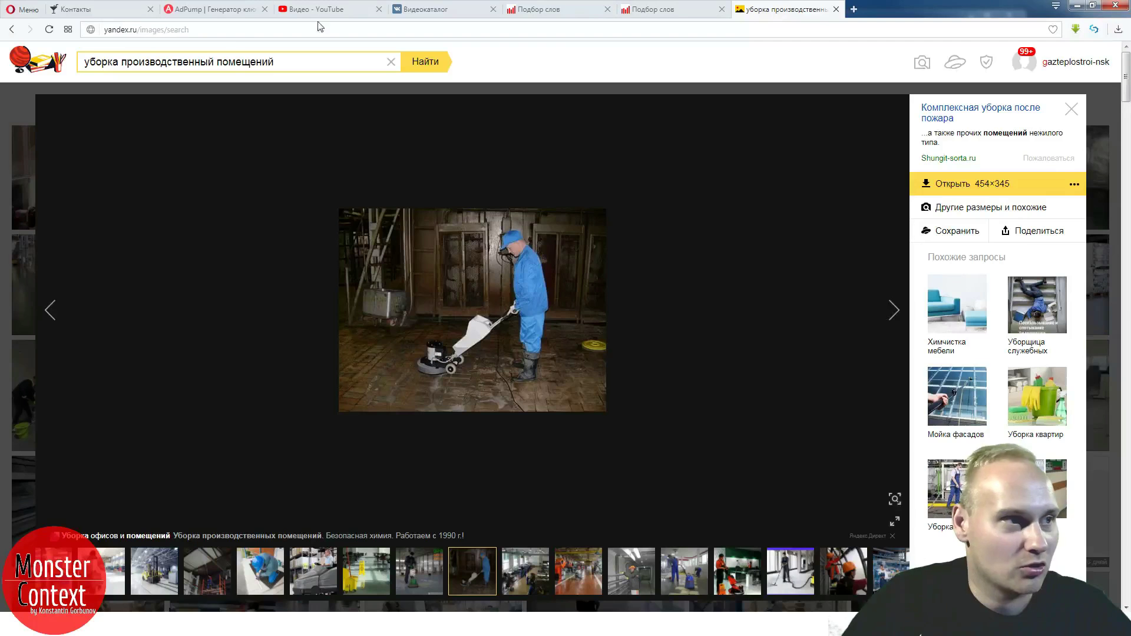
left_click_drag(122, 61, 217, 60)
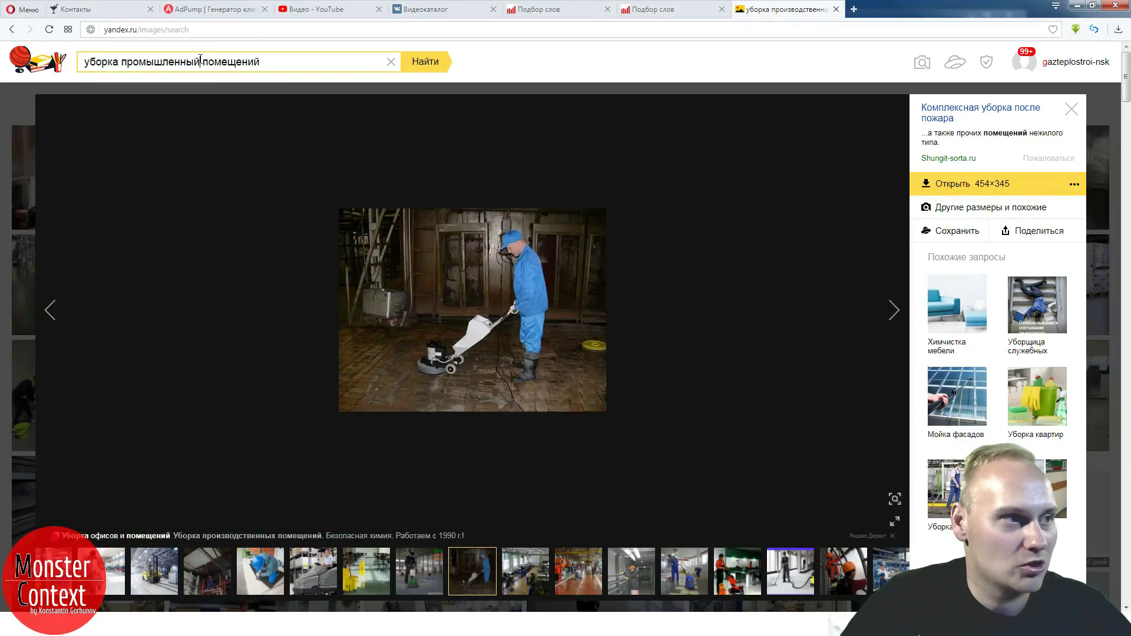
type("промышленный")
key("Return")
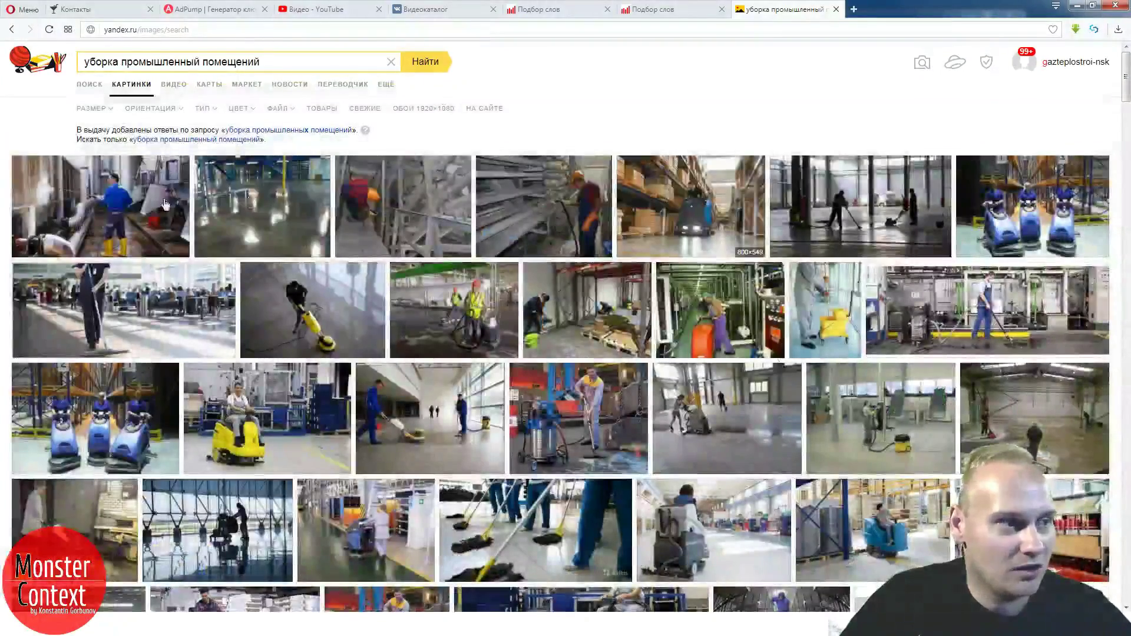
- Open the first picture of the new results and examine the captions of the following ones for unlisted cleaning words
left_click(84, 205)
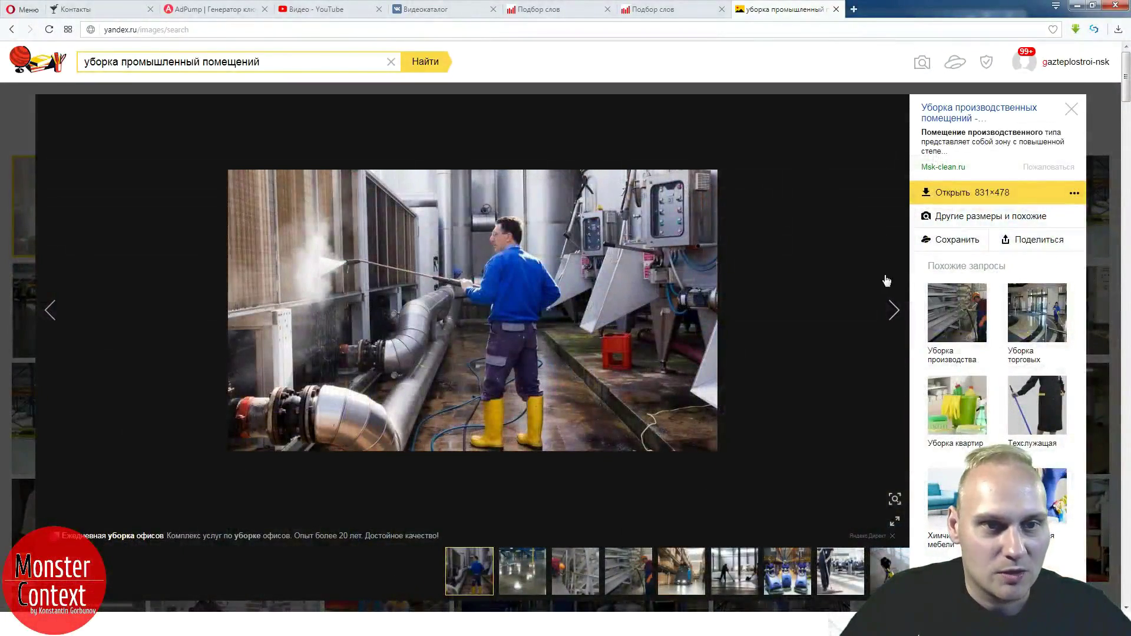
left_click(894, 312)
left_click(894, 313)
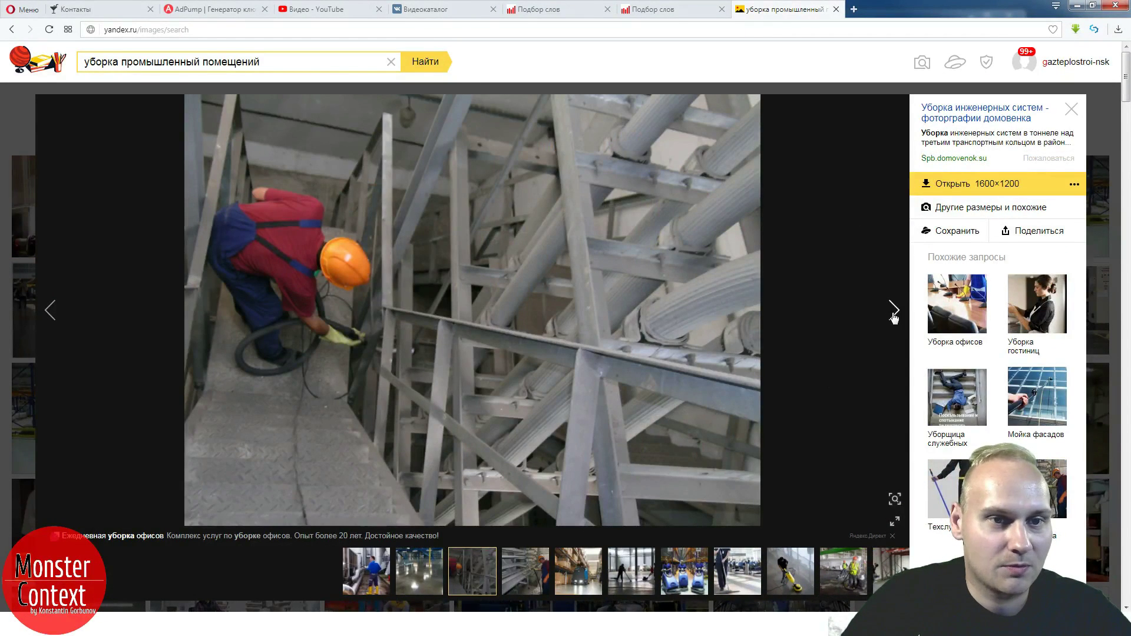
left_click(894, 312)
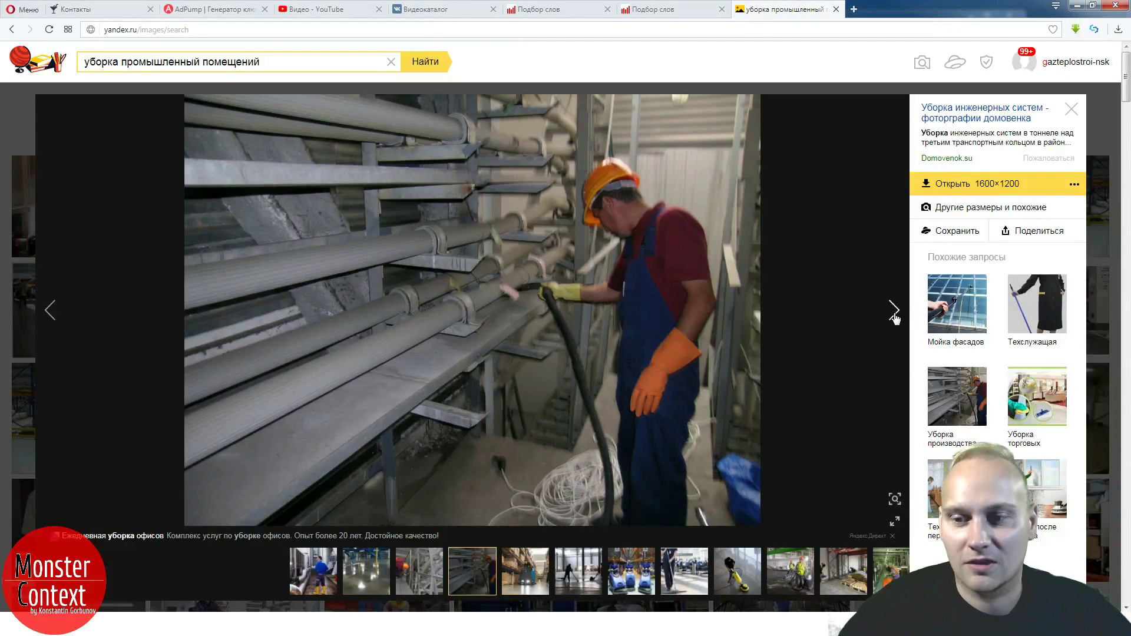
left_click(52, 312)
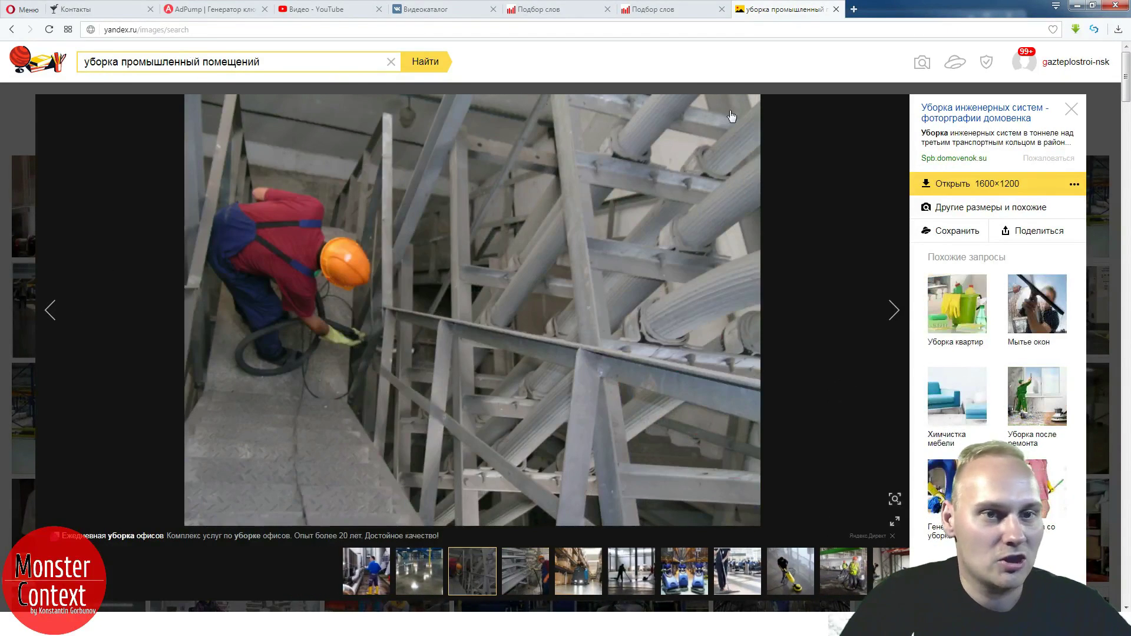
left_click(97, 321)
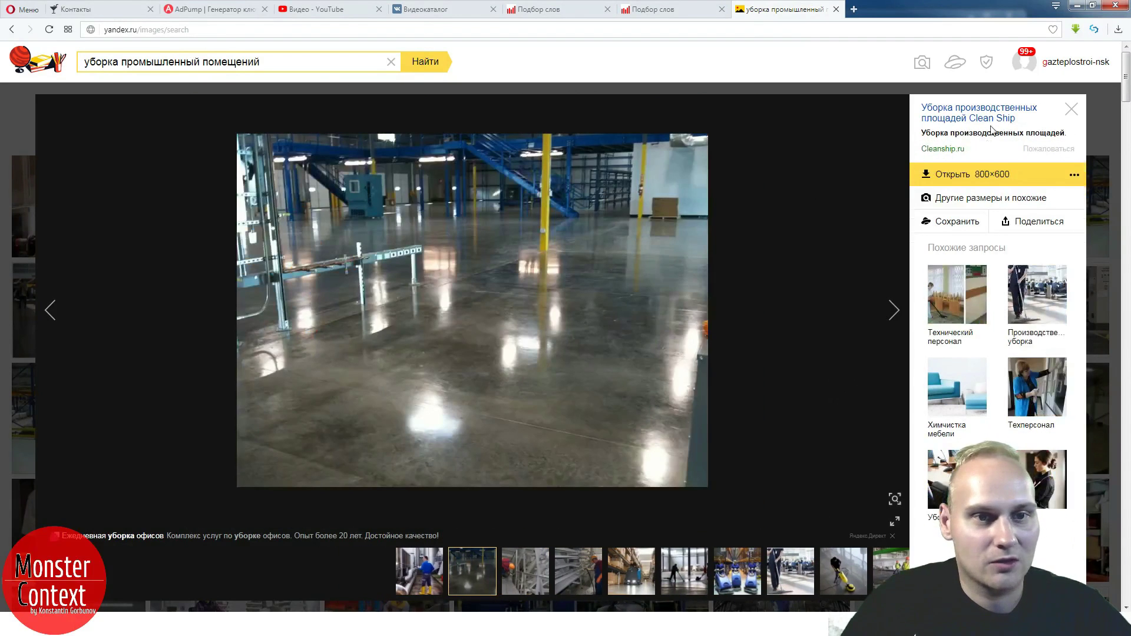
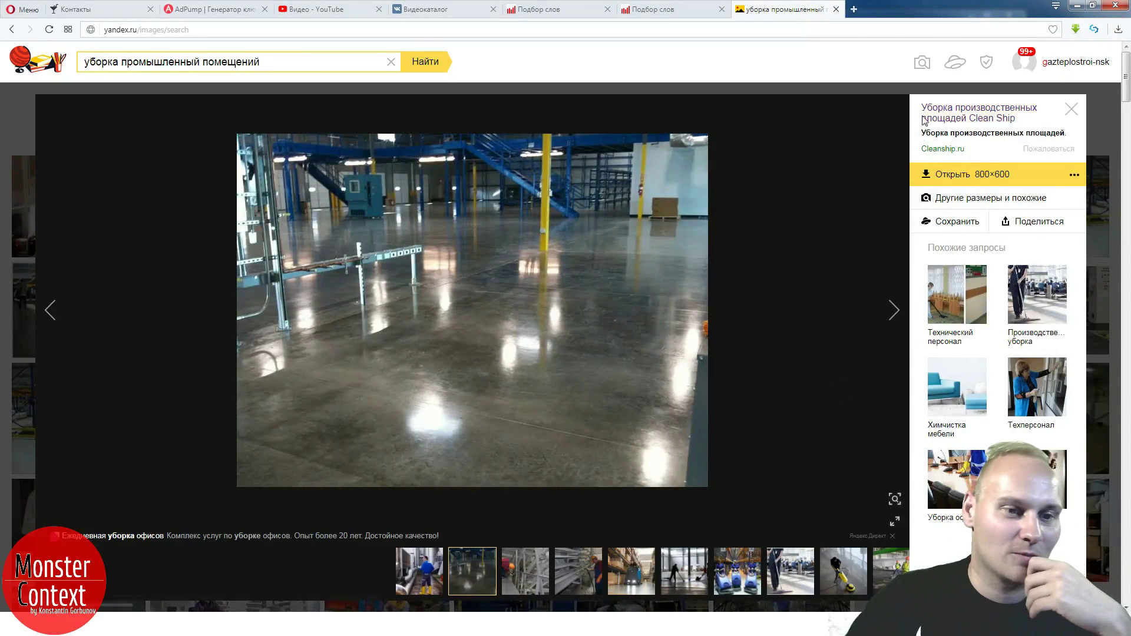
left_click(894, 311)
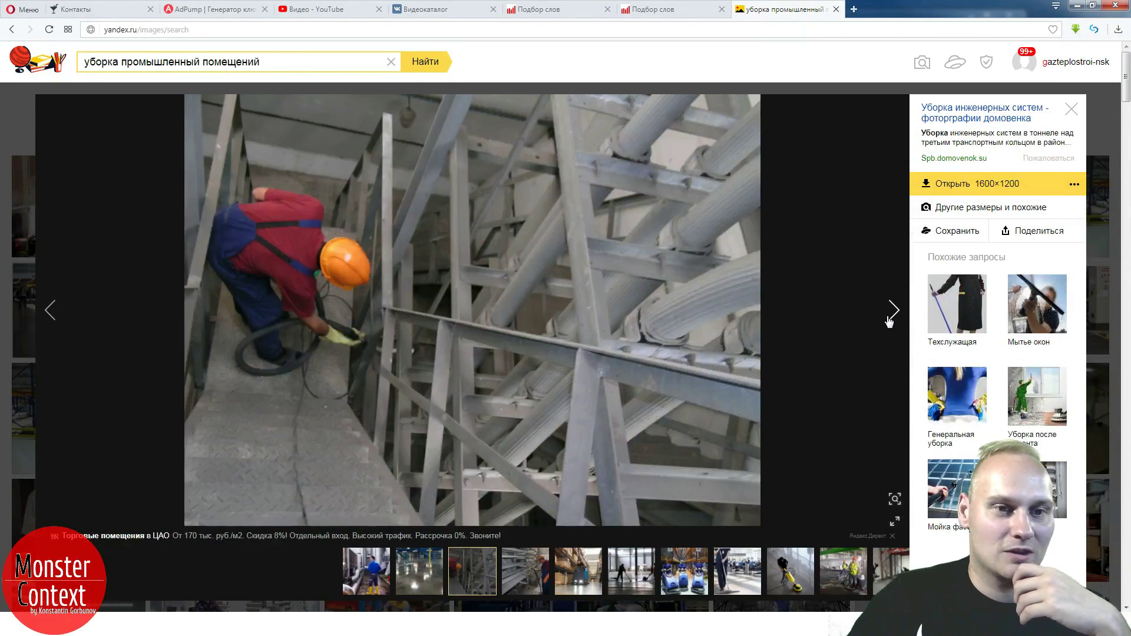
left_click(891, 318)
left_click(891, 318)
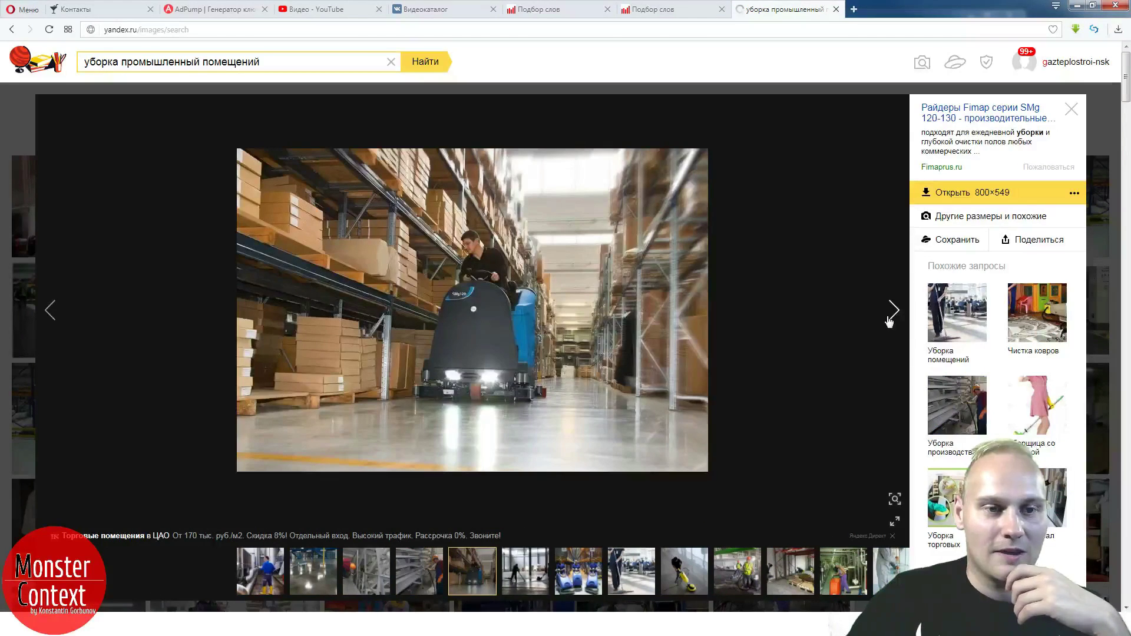
left_click(891, 318)
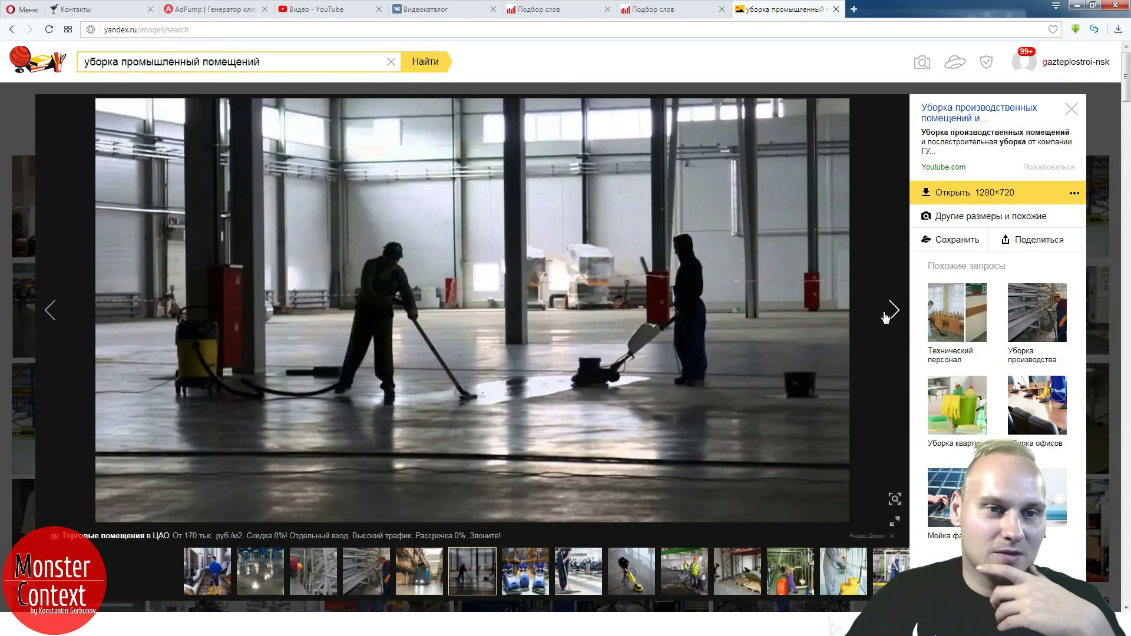
left_click(885, 318)
left_click(46, 330)
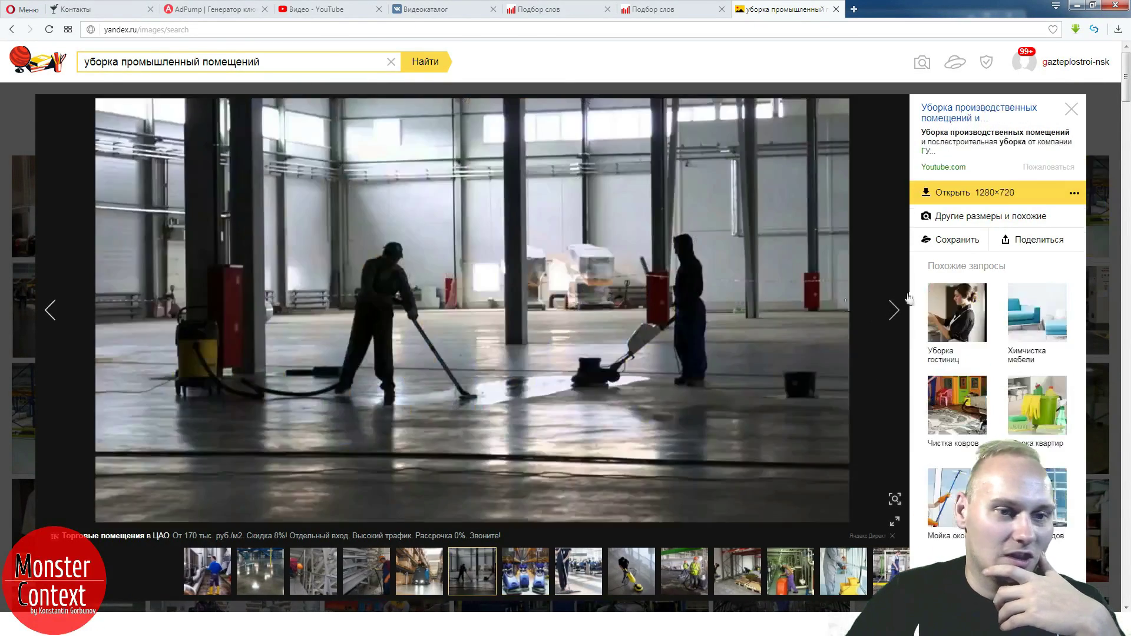
left_click(881, 327)
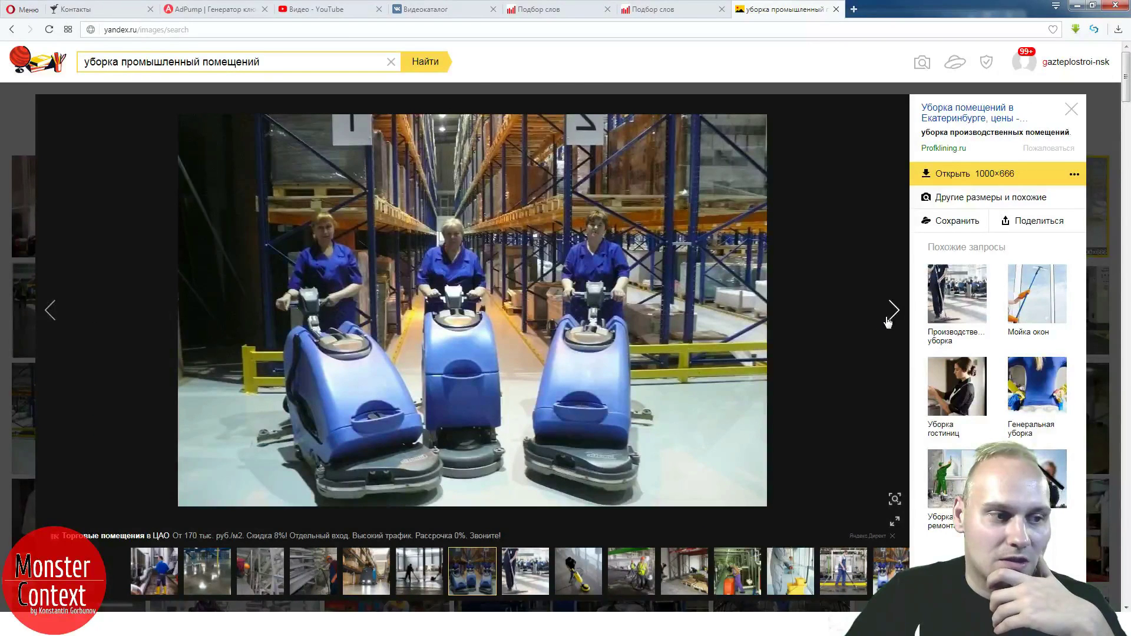
left_click(87, 303)
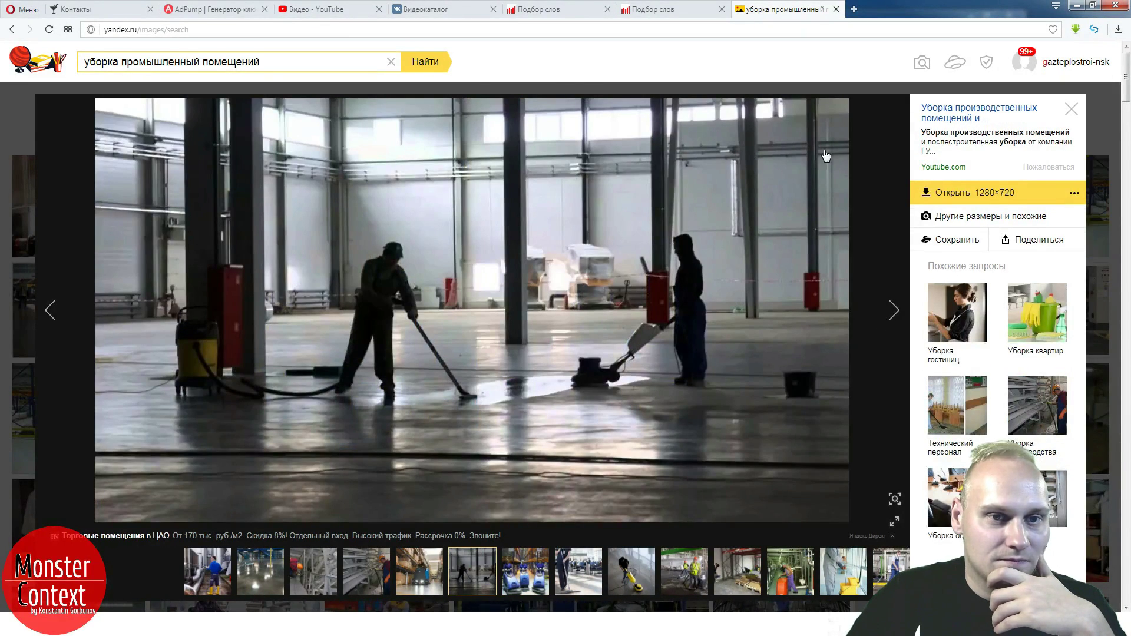
- Copy "послестроительная" from the picture's caption and add it as a new last line of AdPump's second phrase list
left_click_drag(928, 142, 999, 145)
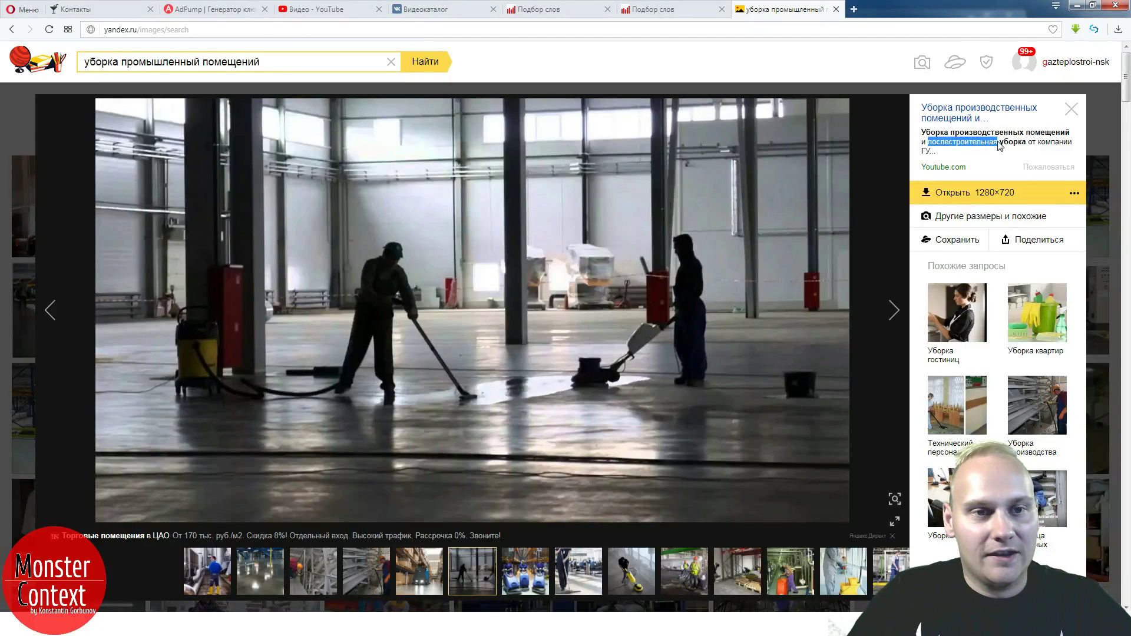
left_click(224, 9)
scroll(407, 272, "down", 3)
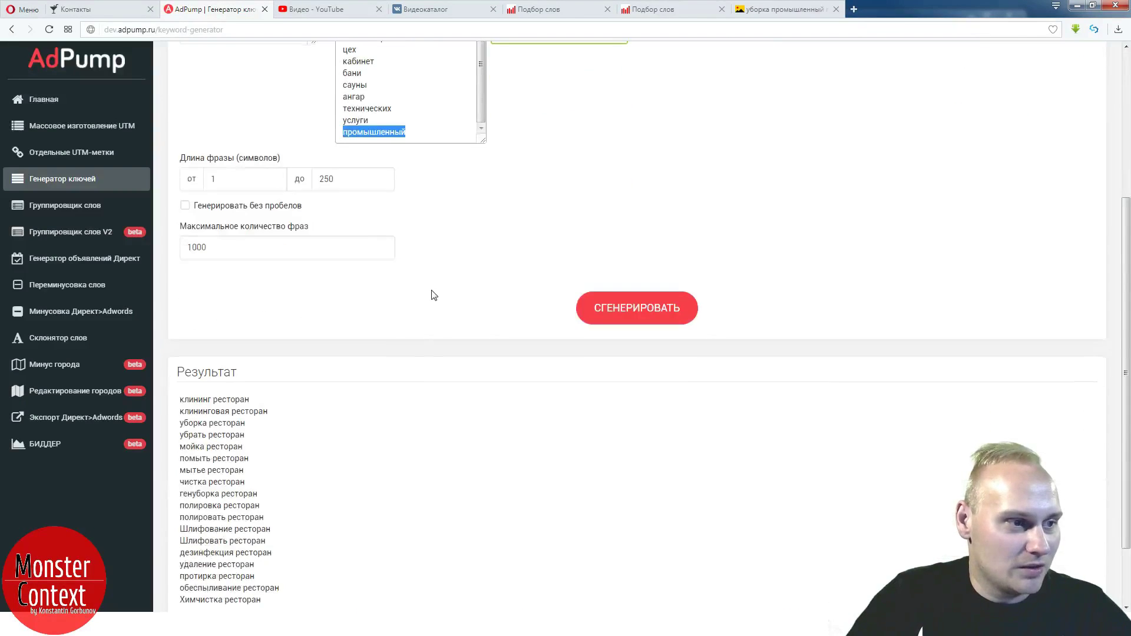
scroll(450, 202, "up", 3)
left_click(439, 314)
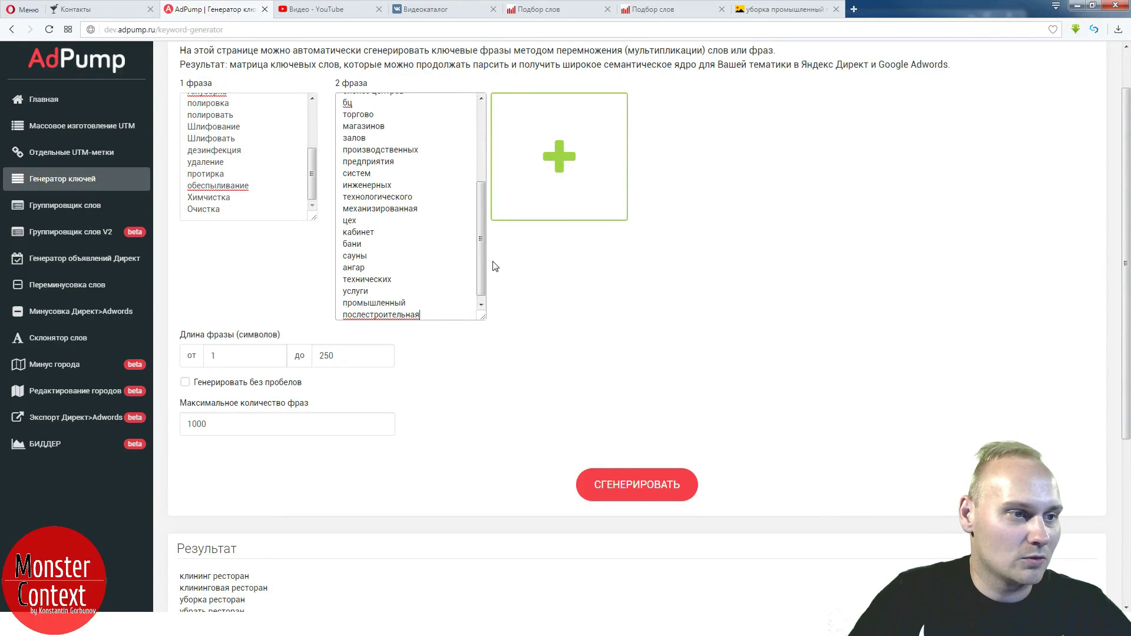
- Look through the entries of both AdPump phrase lists and return to the Yandex image viewer
left_click_drag(482, 262, 482, 177)
scroll(270, 172, "up", 3)
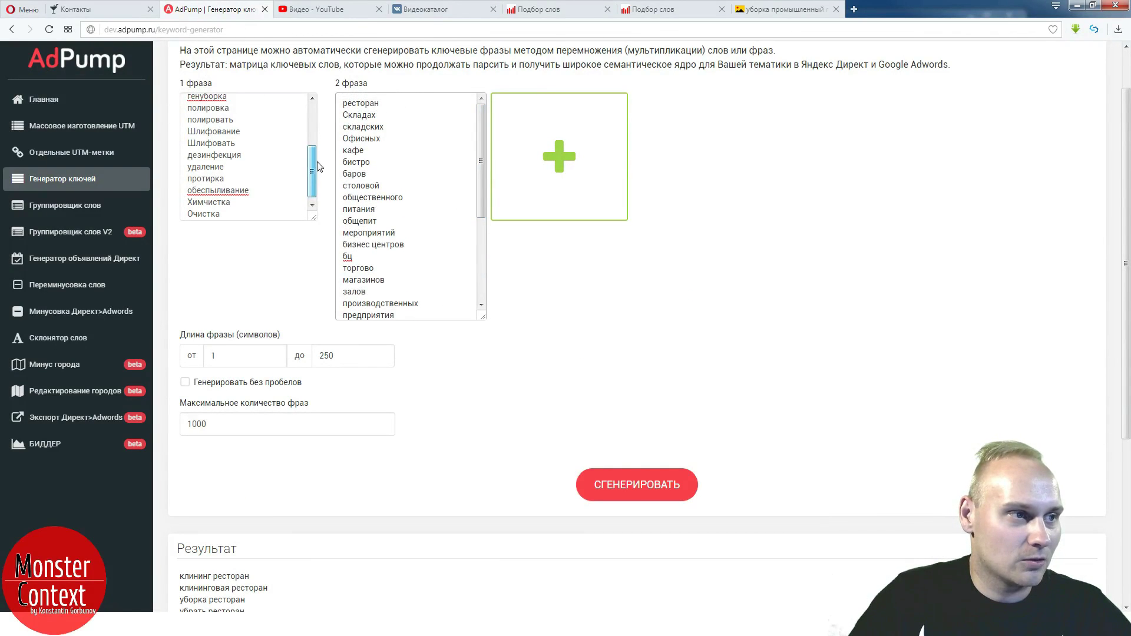
scroll(269, 172, "down", 3)
left_click(785, 9)
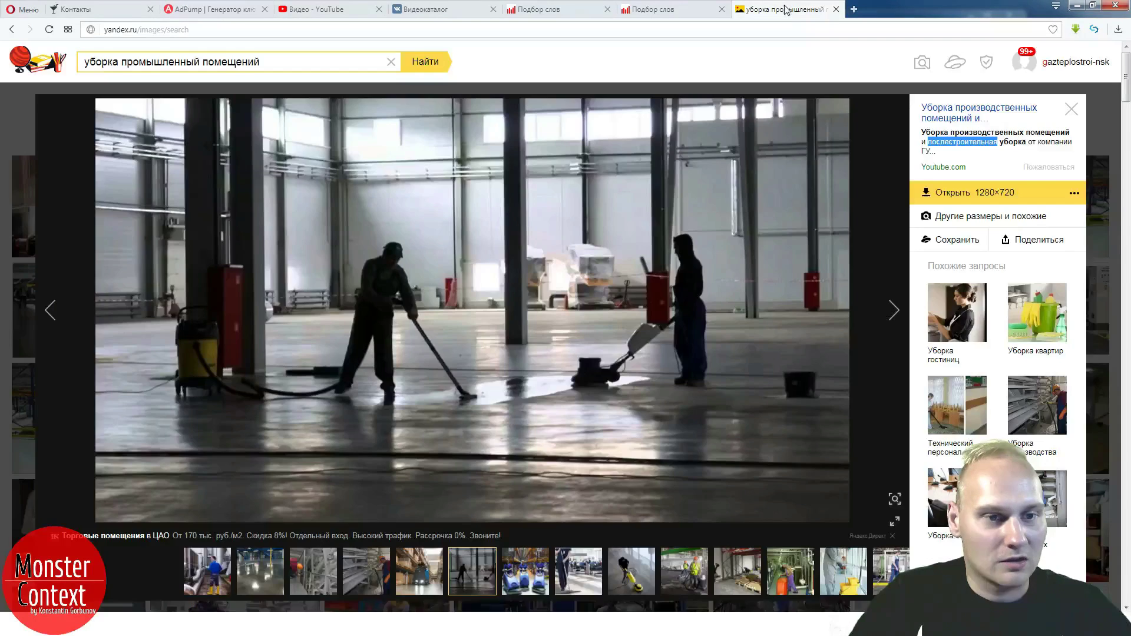
- Examine the captions of the next four pictures for "уборка промышленный помещений" for unlisted cleaning words
left_click(898, 319)
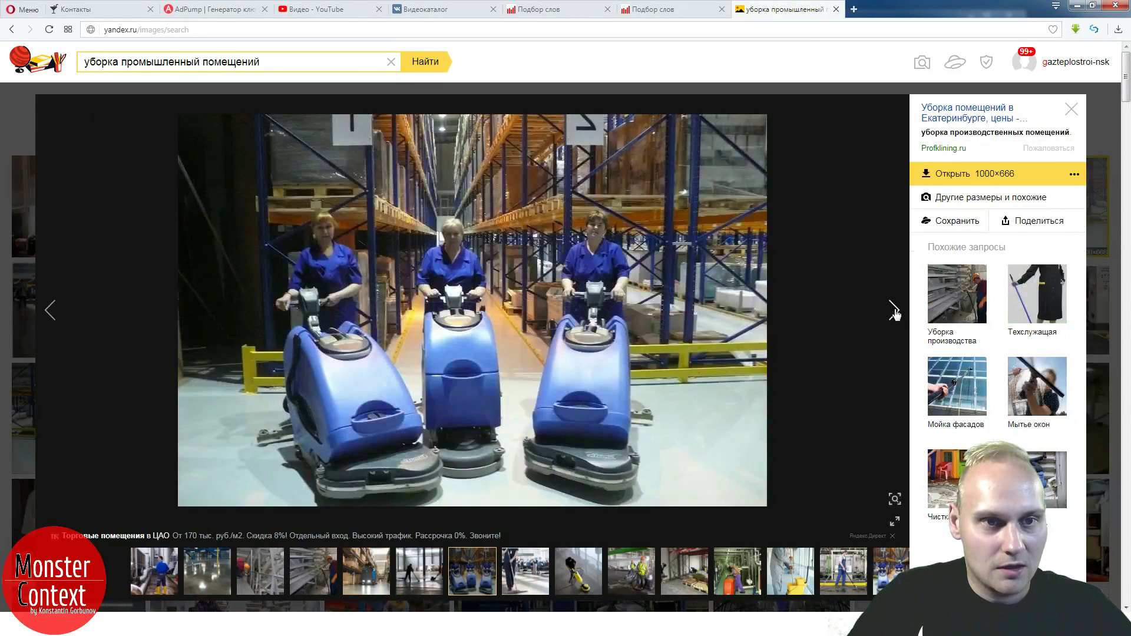
left_click(894, 315)
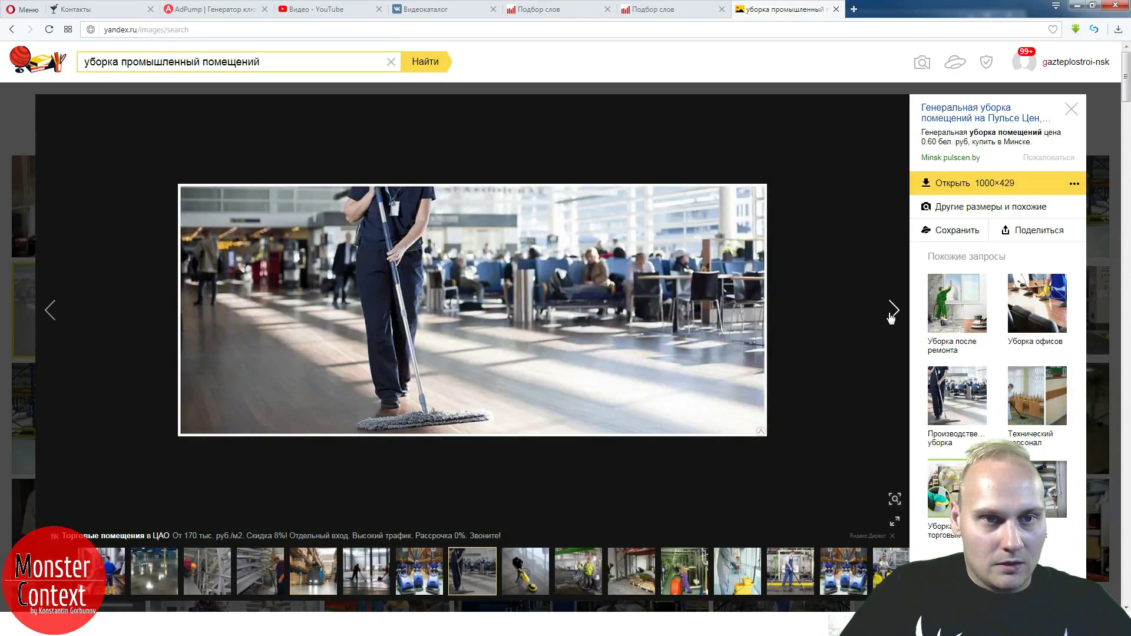
left_click(891, 319)
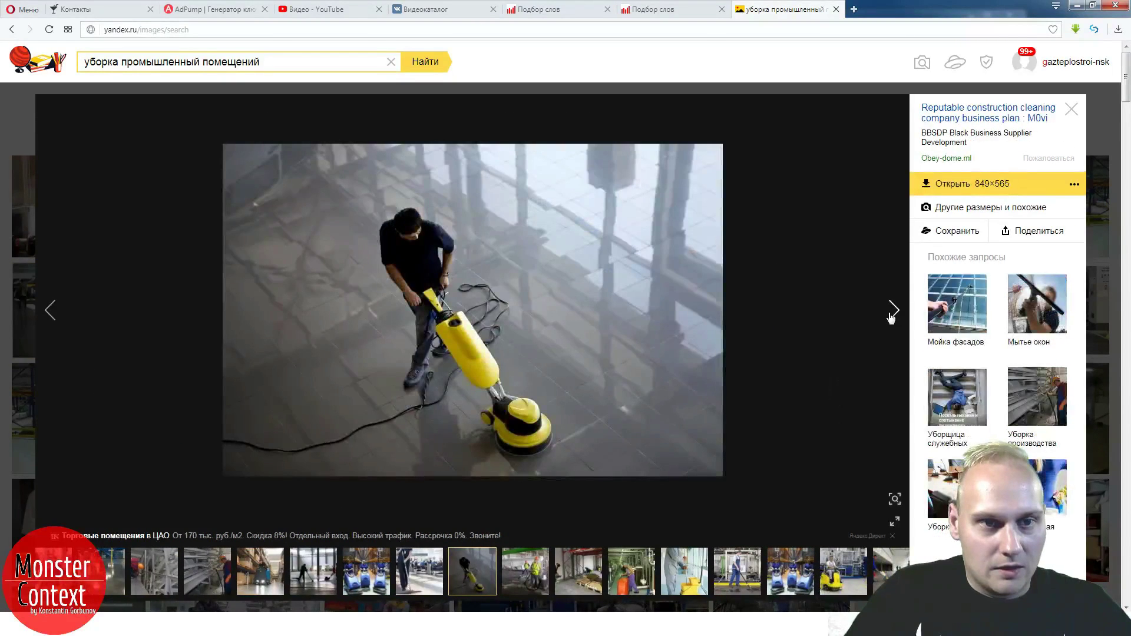
left_click(891, 318)
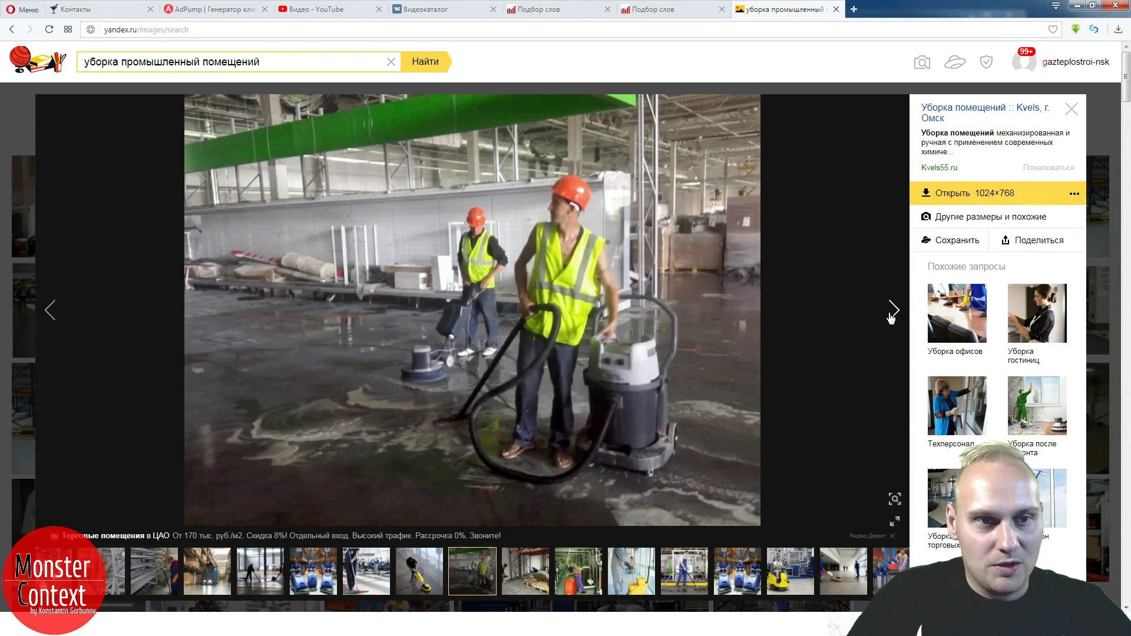
- Check AdPump's second phrase list down to its last entries for the current caption's words and return to the Yandex image viewer
left_click(214, 9)
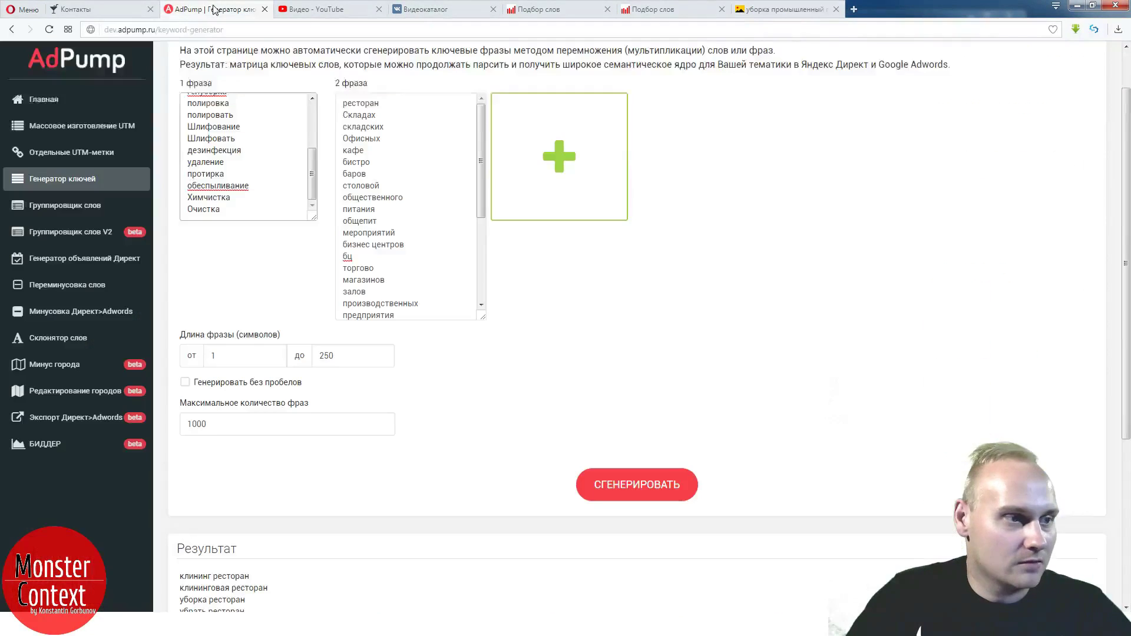
left_click(482, 130)
key("ctrl+a")
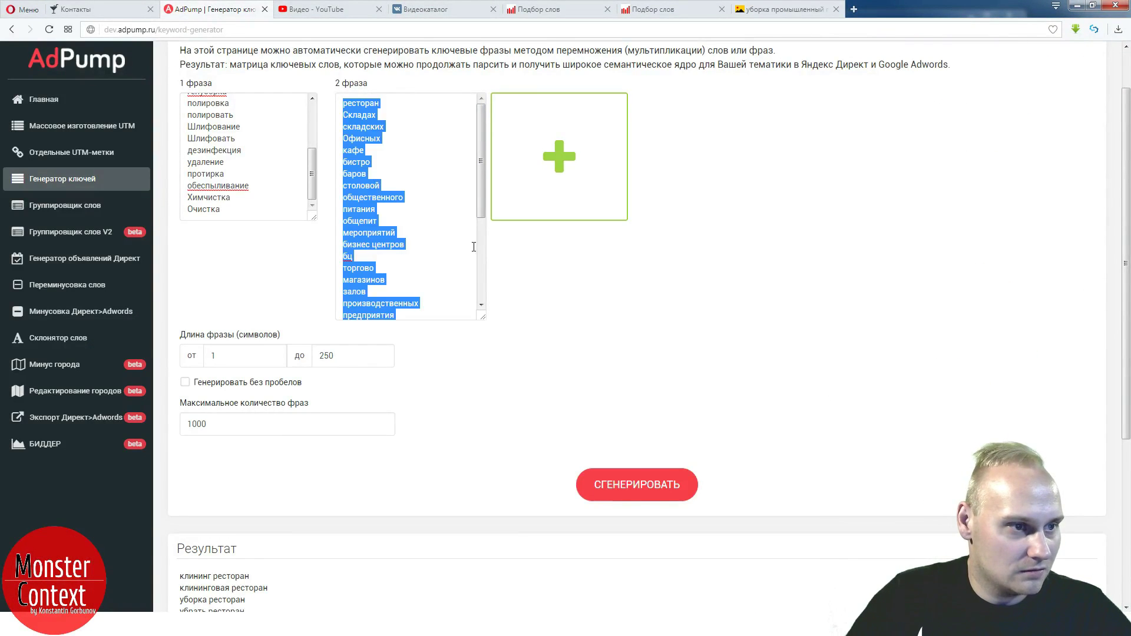
scroll(481, 263, "down", 3)
left_click(386, 186)
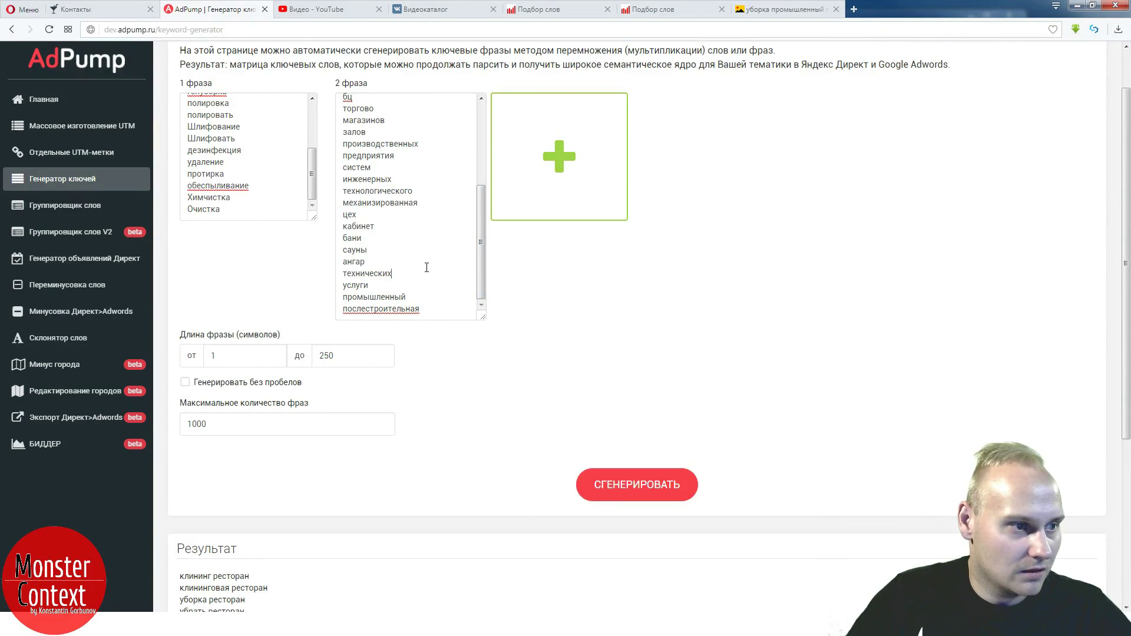
left_click(784, 9)
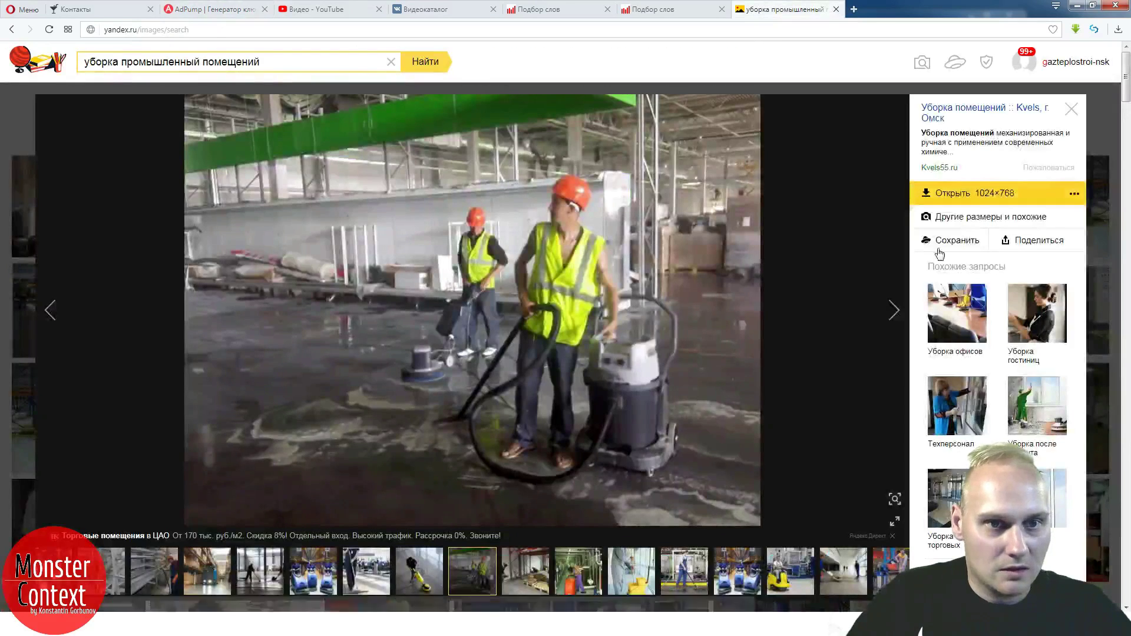
- Examine the captions of the remaining industrial-premises cleaning pictures one after another, rechecking the Firmaden.com.ua one, for new cleaning words
left_click(893, 309)
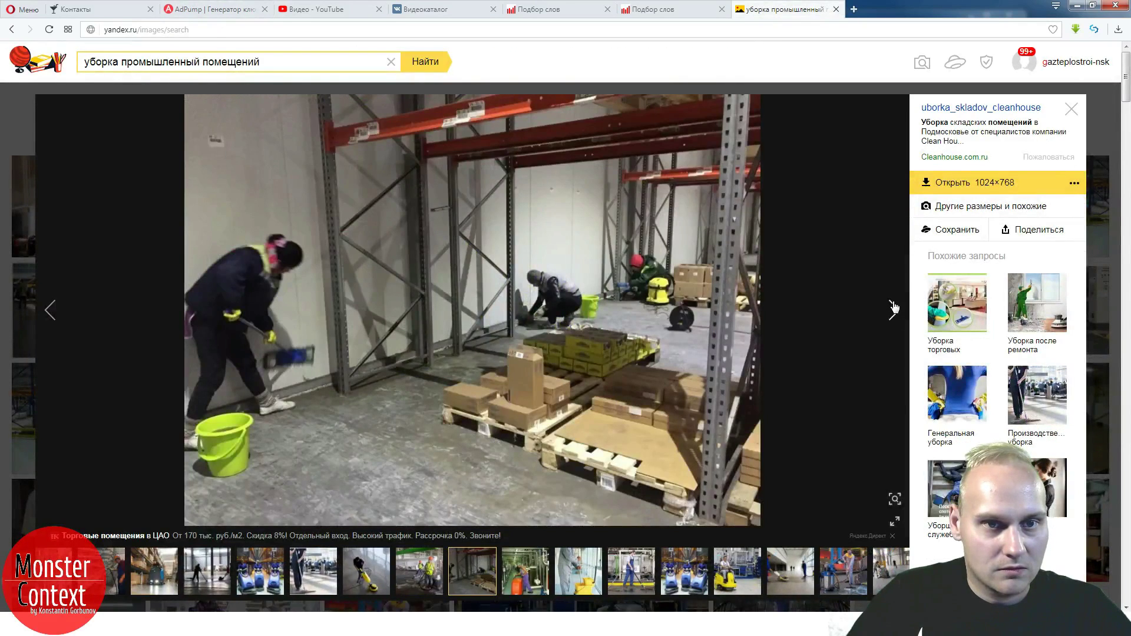
left_click(894, 307)
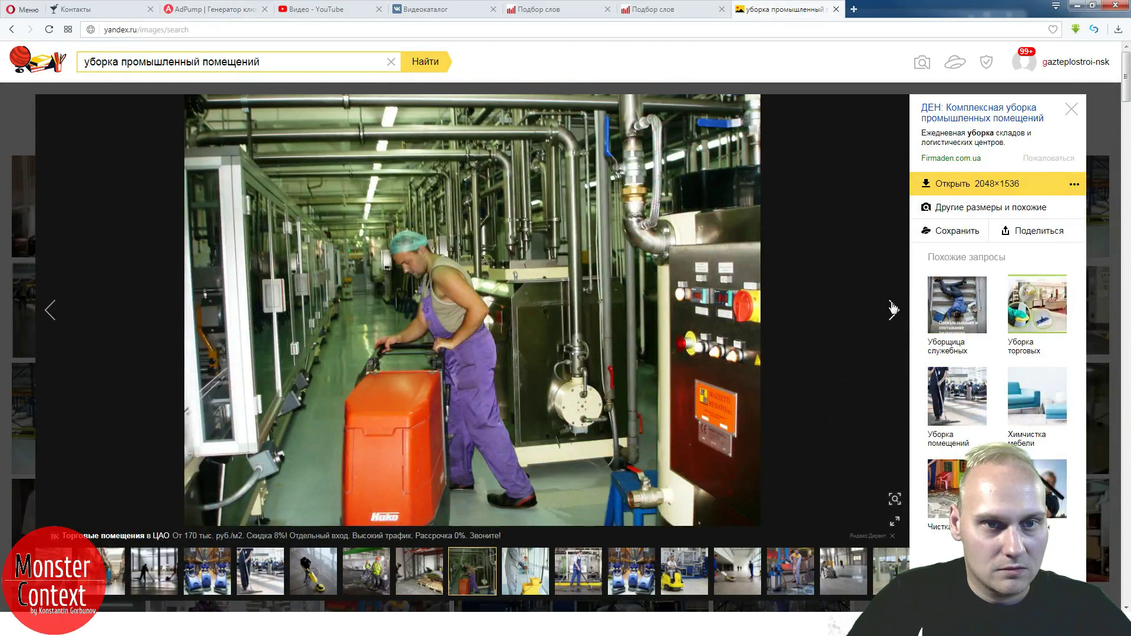
left_click(893, 308)
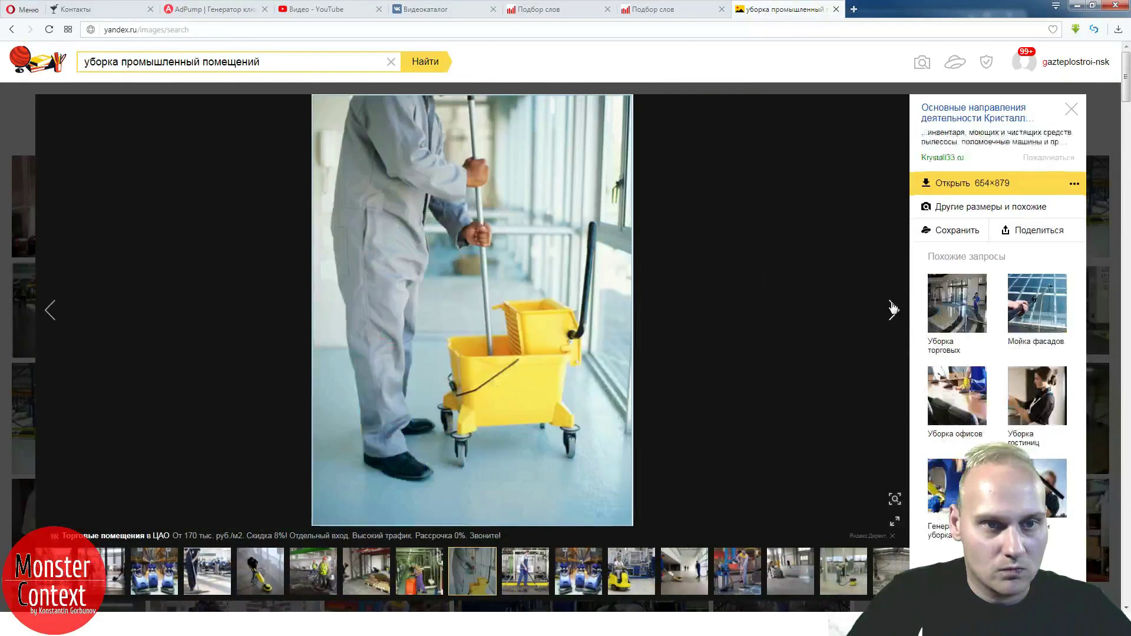
left_click(66, 318)
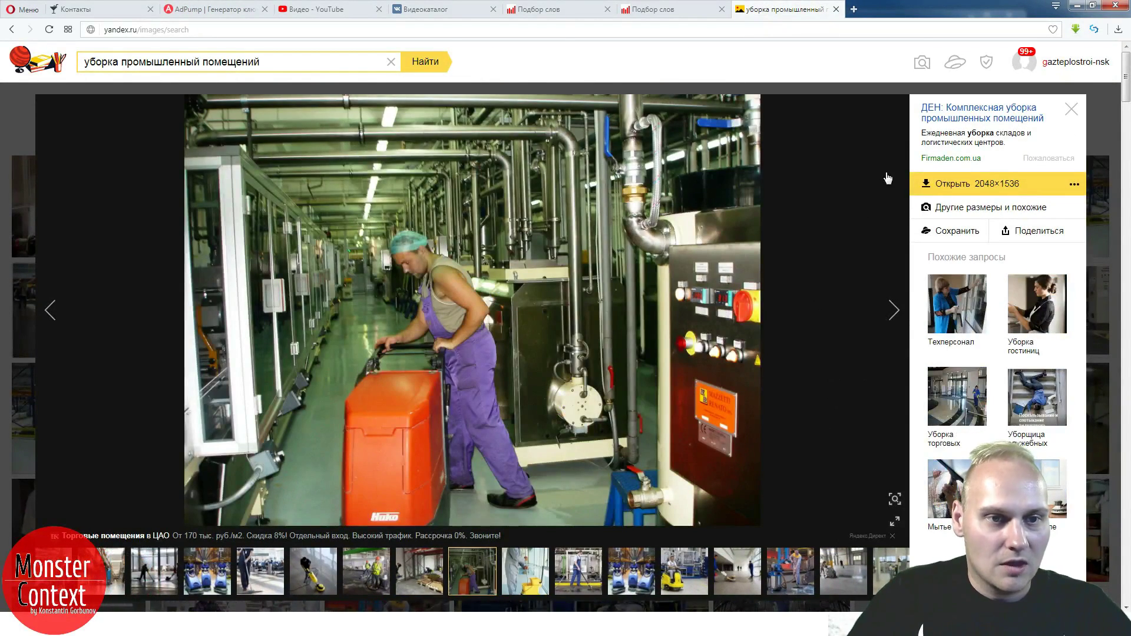
left_click(876, 311)
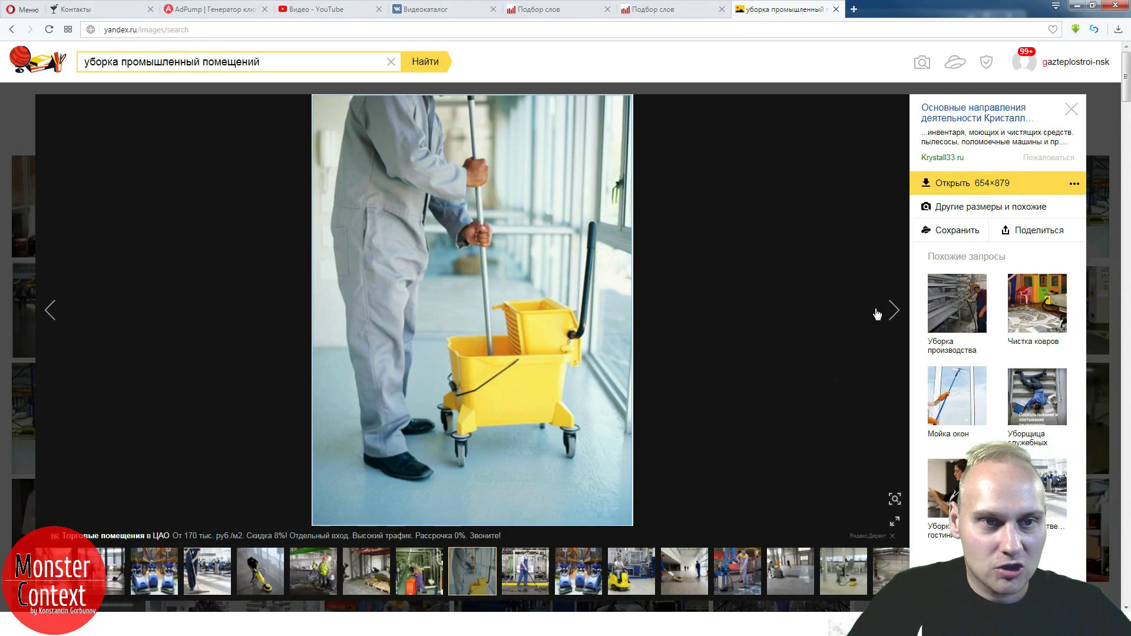
left_click(877, 314)
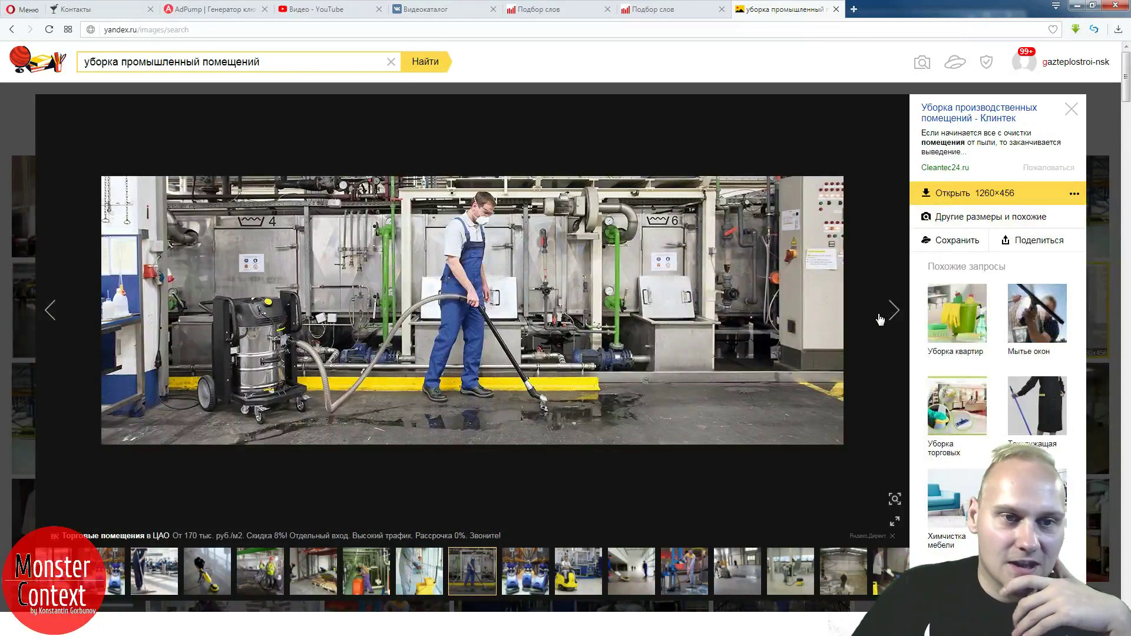
left_click(880, 320)
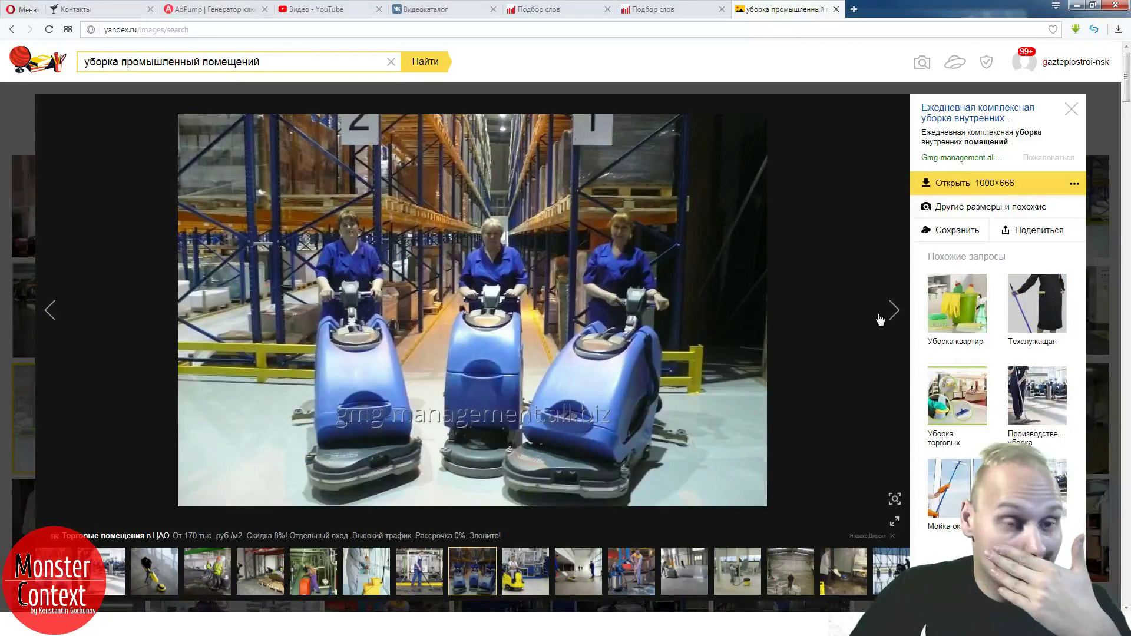
left_click(881, 320)
left_click(881, 320)
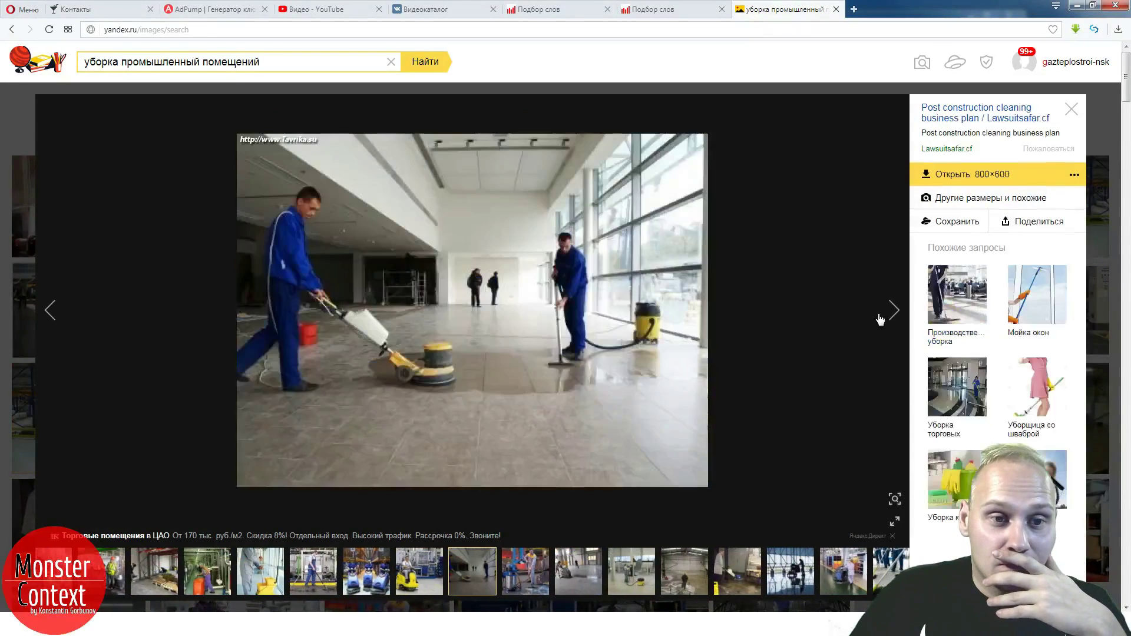
left_click(880, 320)
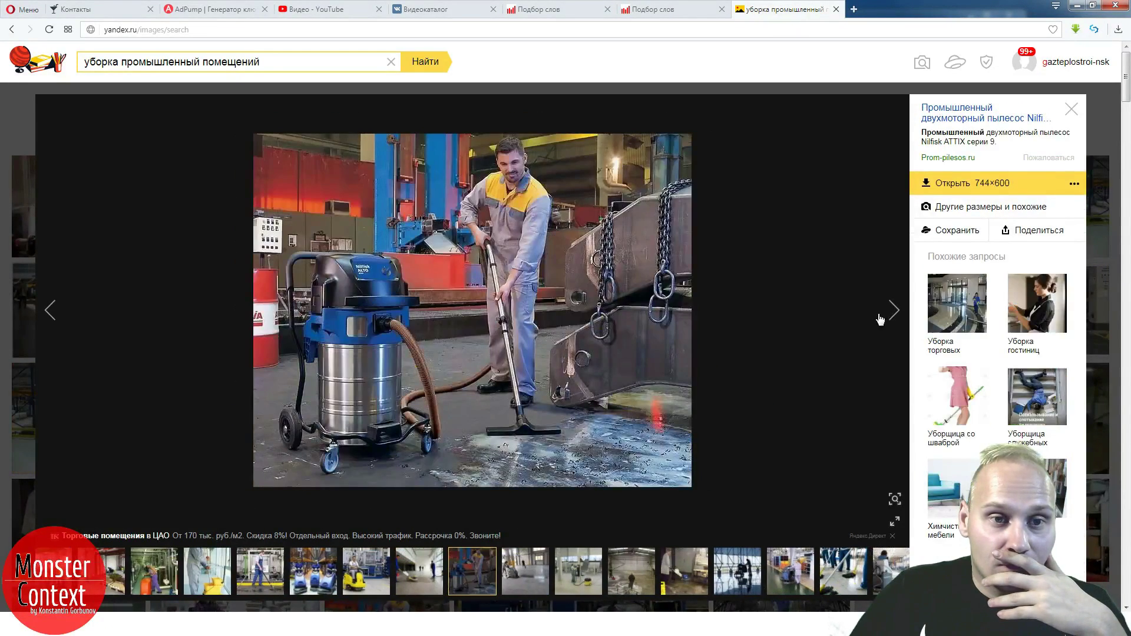
left_click(880, 320)
left_click(881, 320)
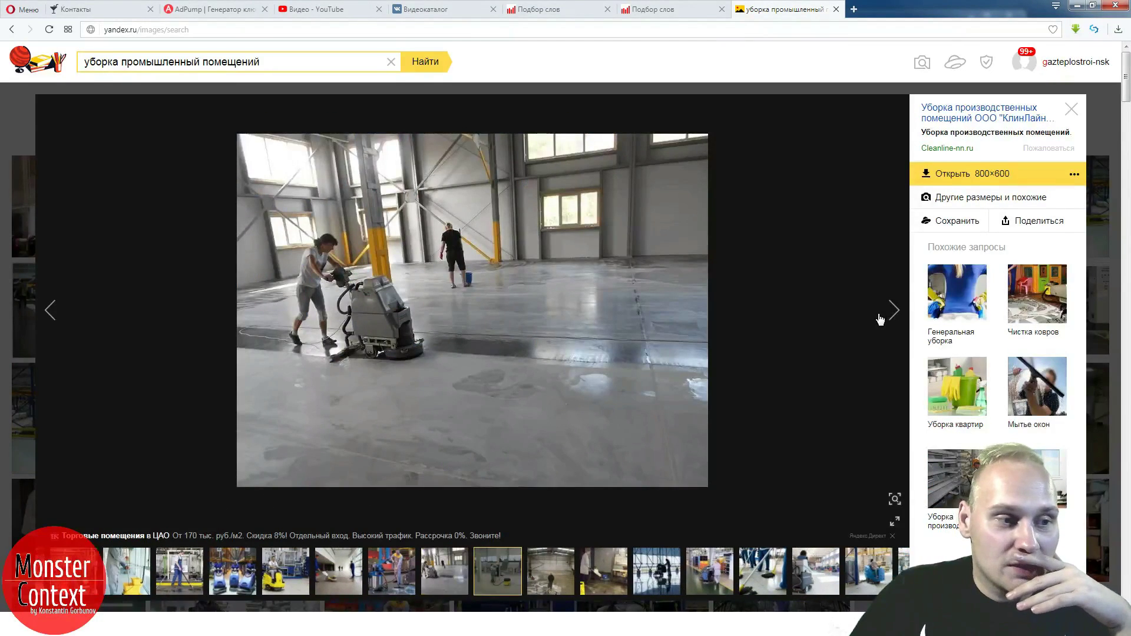
left_click(880, 320)
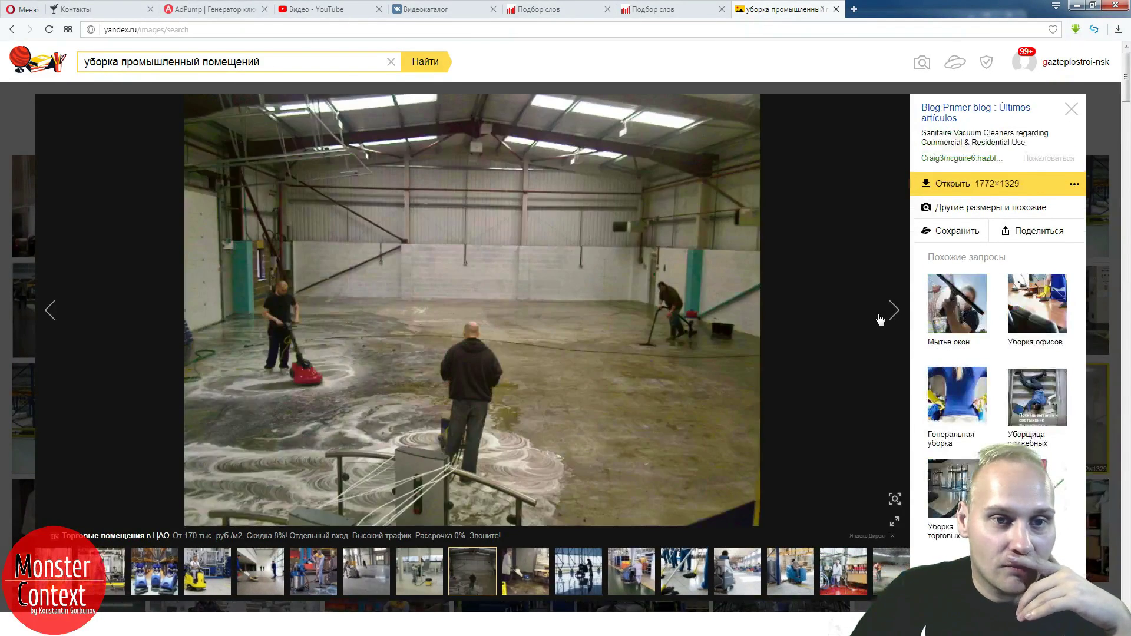
left_click(880, 320)
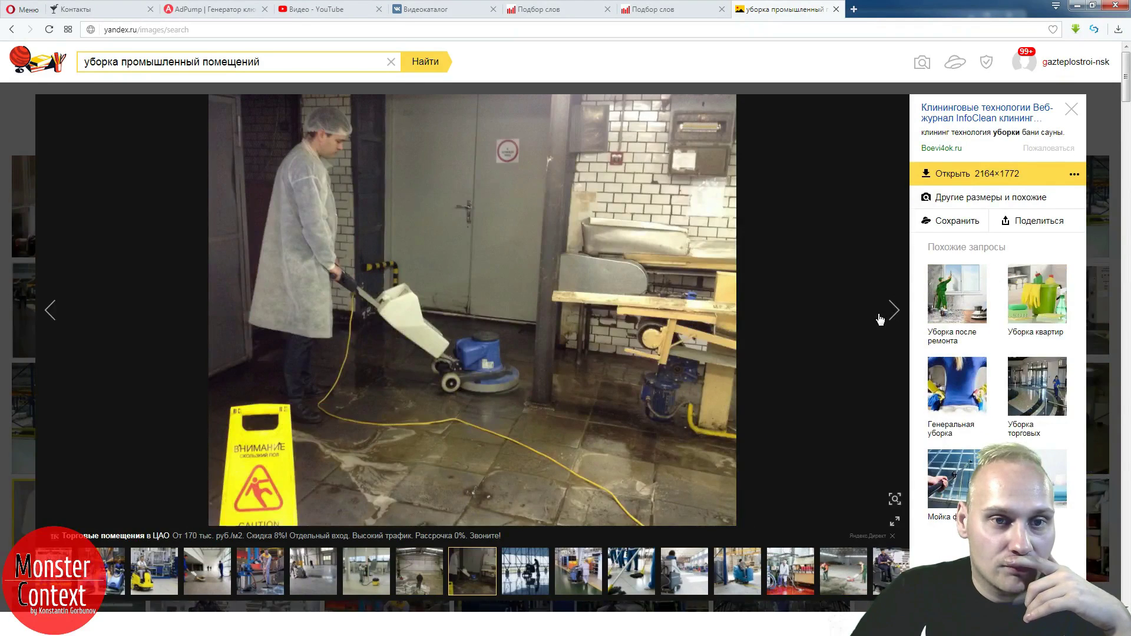
left_click(881, 320)
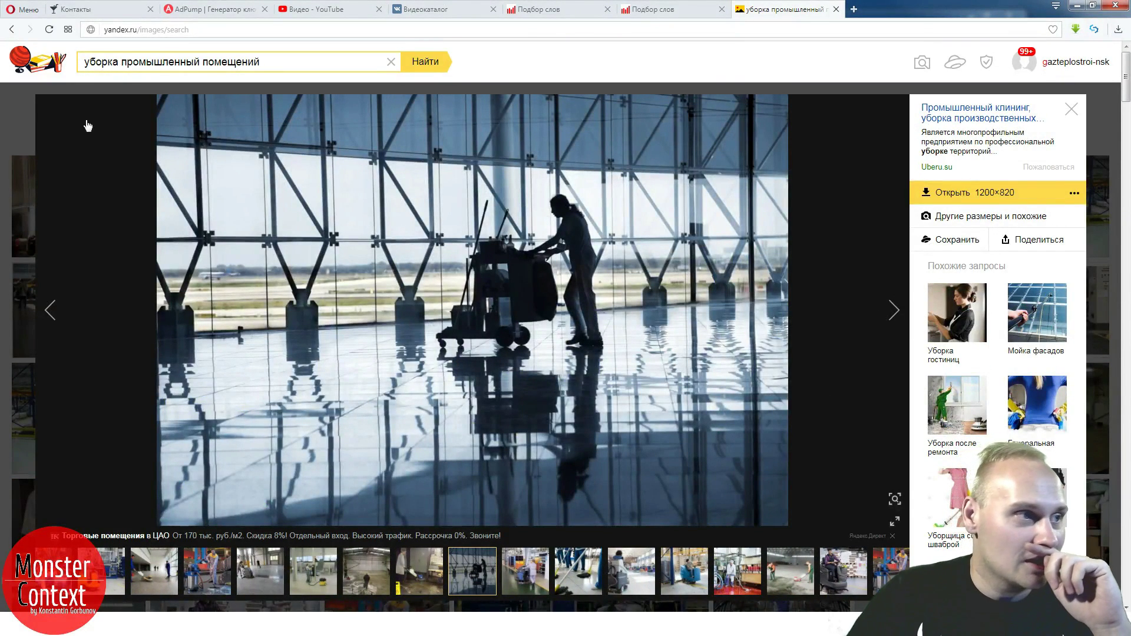
- Remove "промышленный" from the query and search Yandex Images for "уборка помещений"
left_click_drag(121, 62, 200, 64)
key("BackSpace")
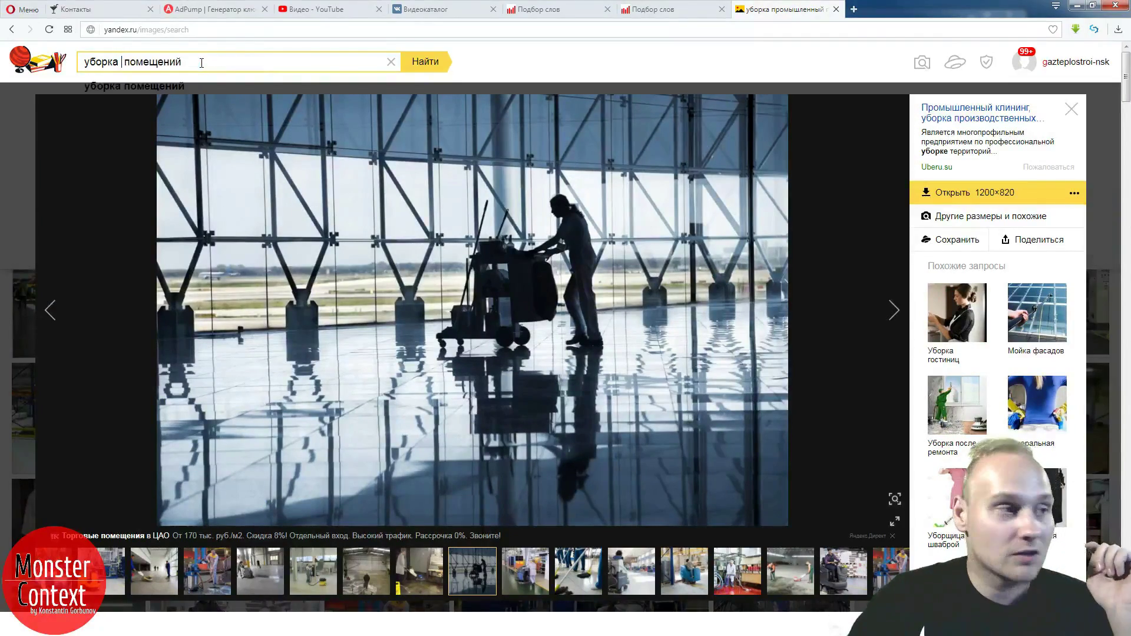
key("Return")
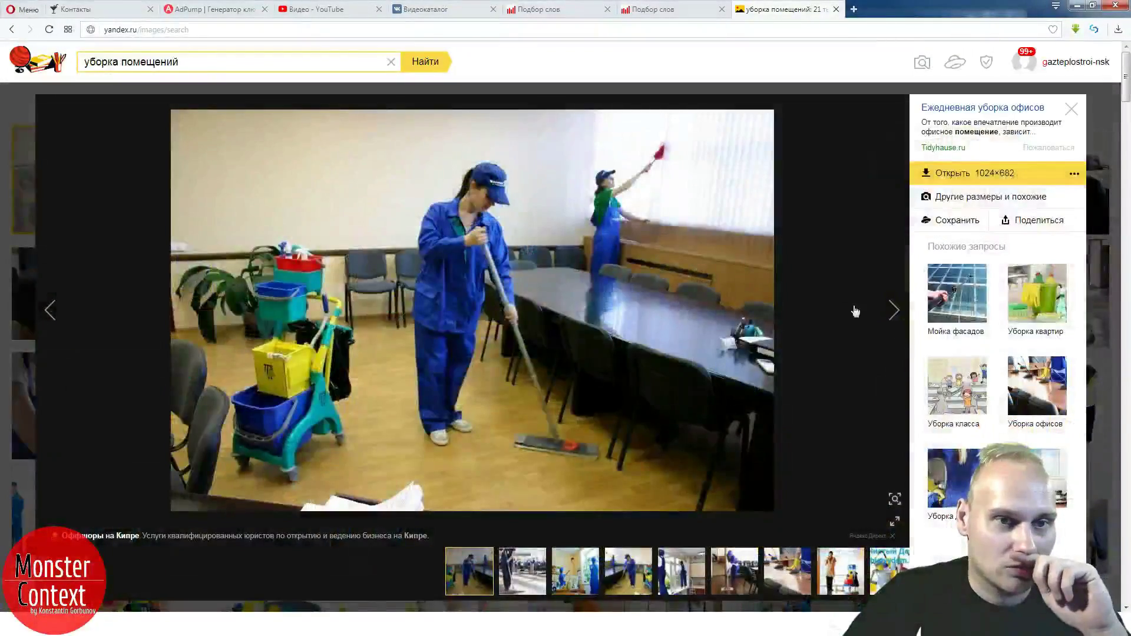
- Examine the captions of the "уборка помещений" pictures for unlisted words, going back to the vacuuming picture from Dachniydom.com
left_click(893, 308)
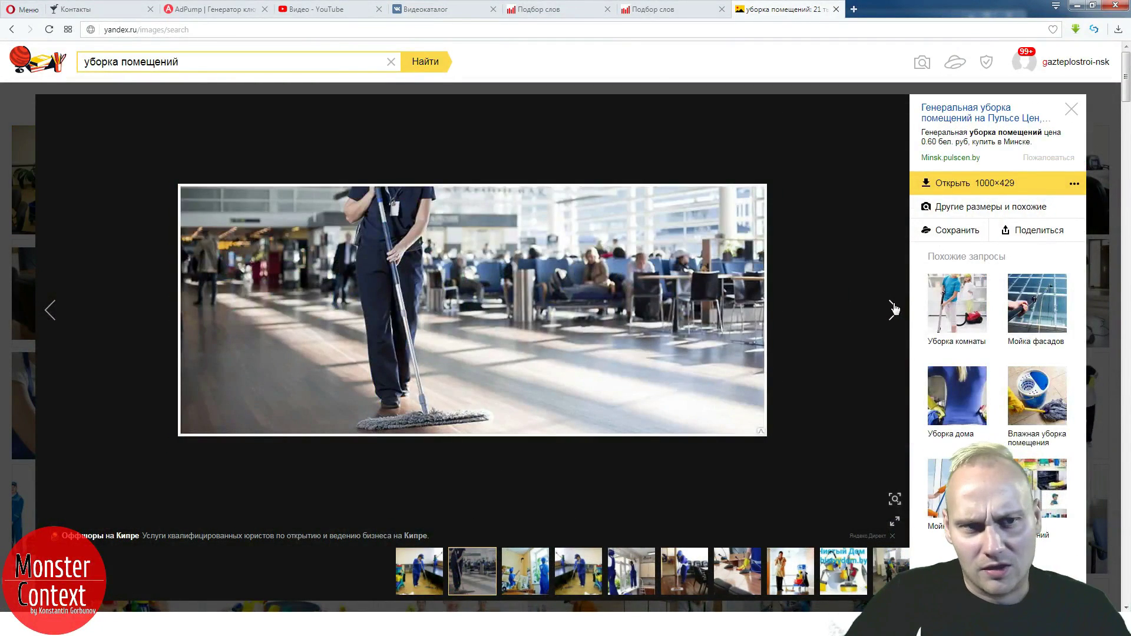
left_click(894, 307)
left_click(893, 308)
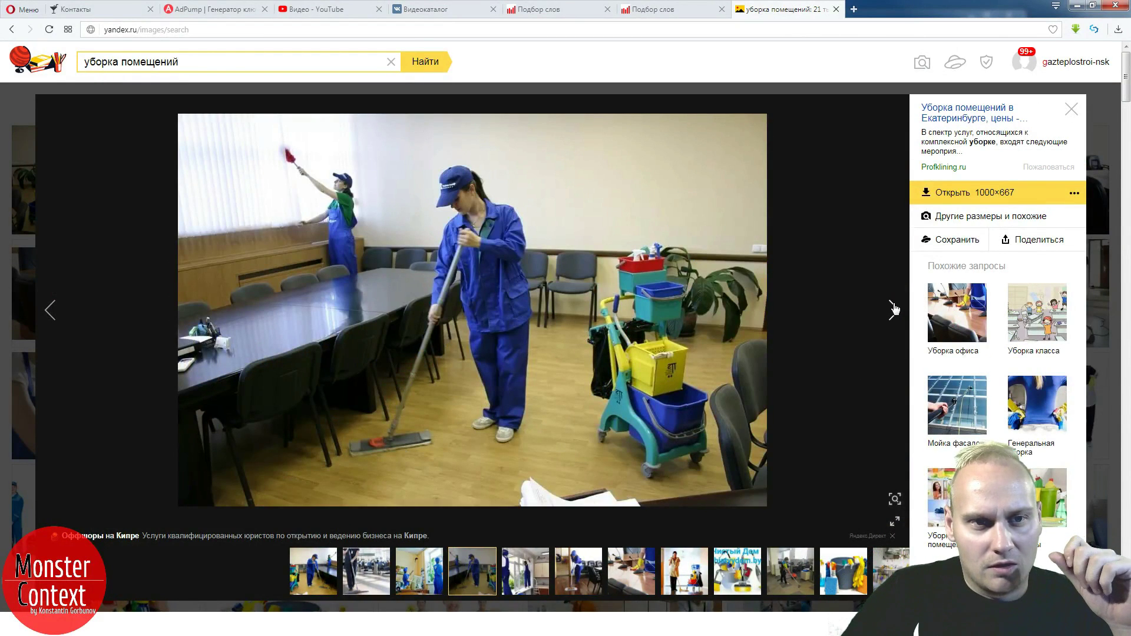
left_click(893, 308)
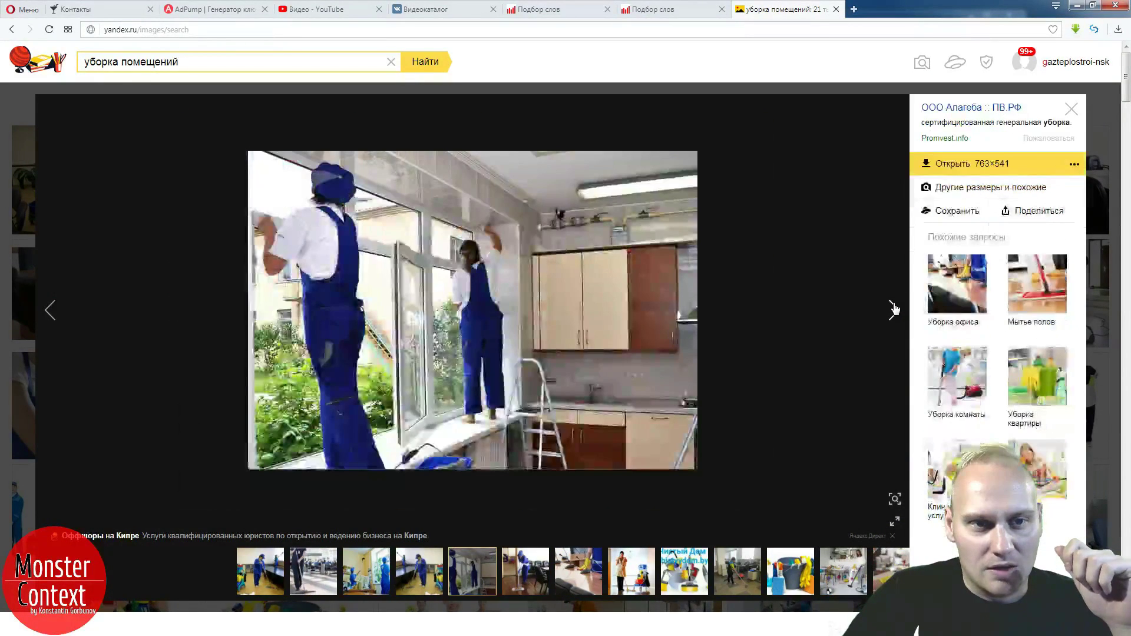
left_click(894, 308)
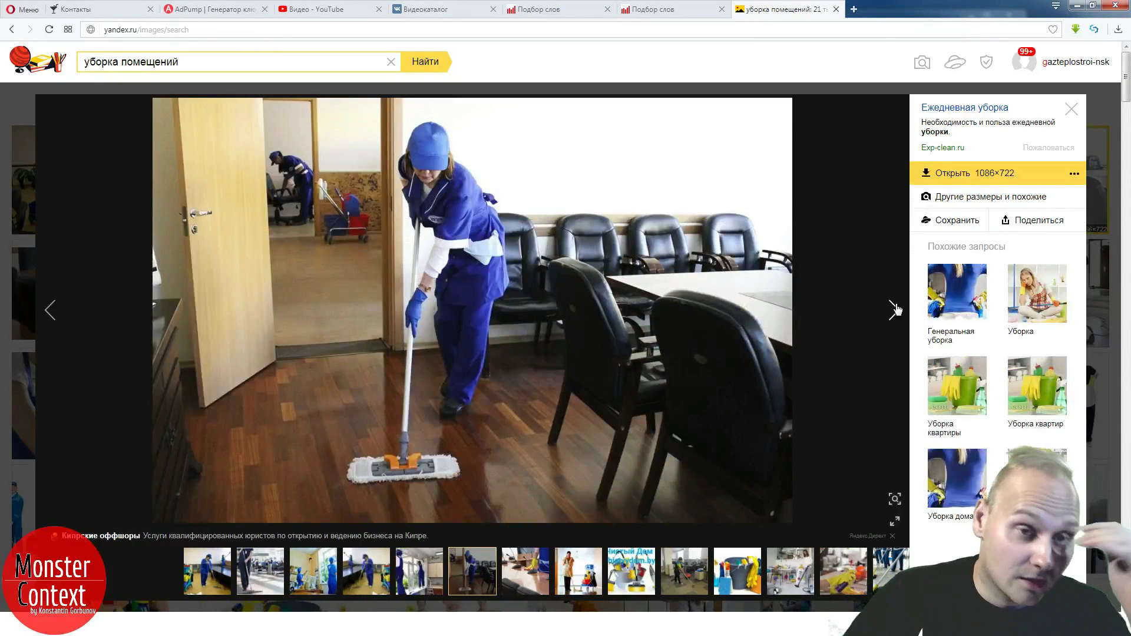
left_click(895, 308)
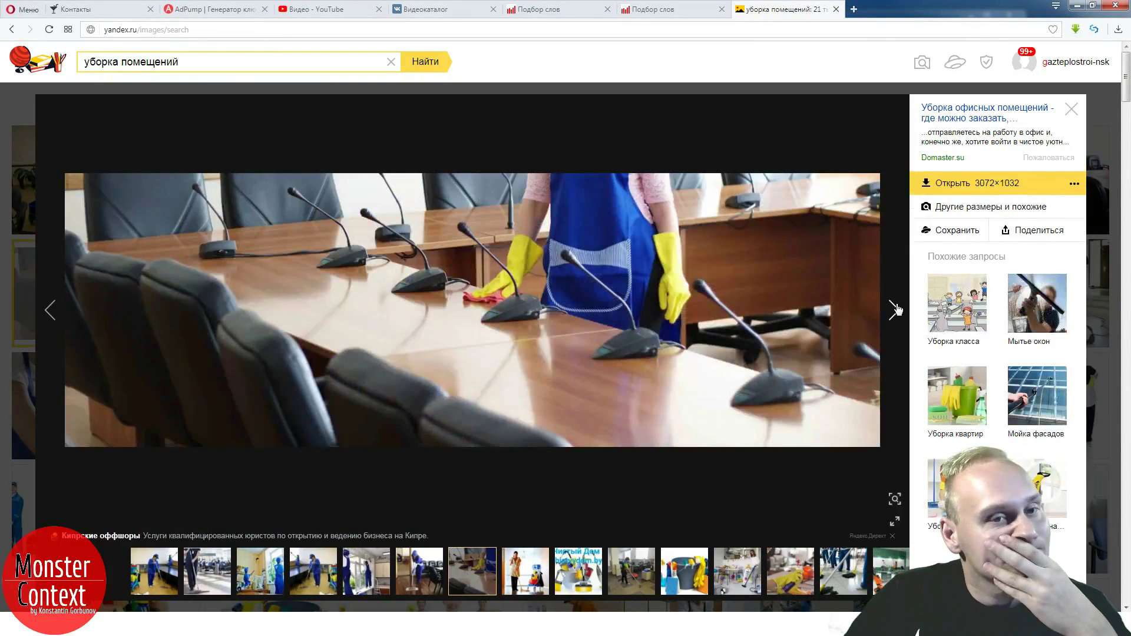
left_click(895, 309)
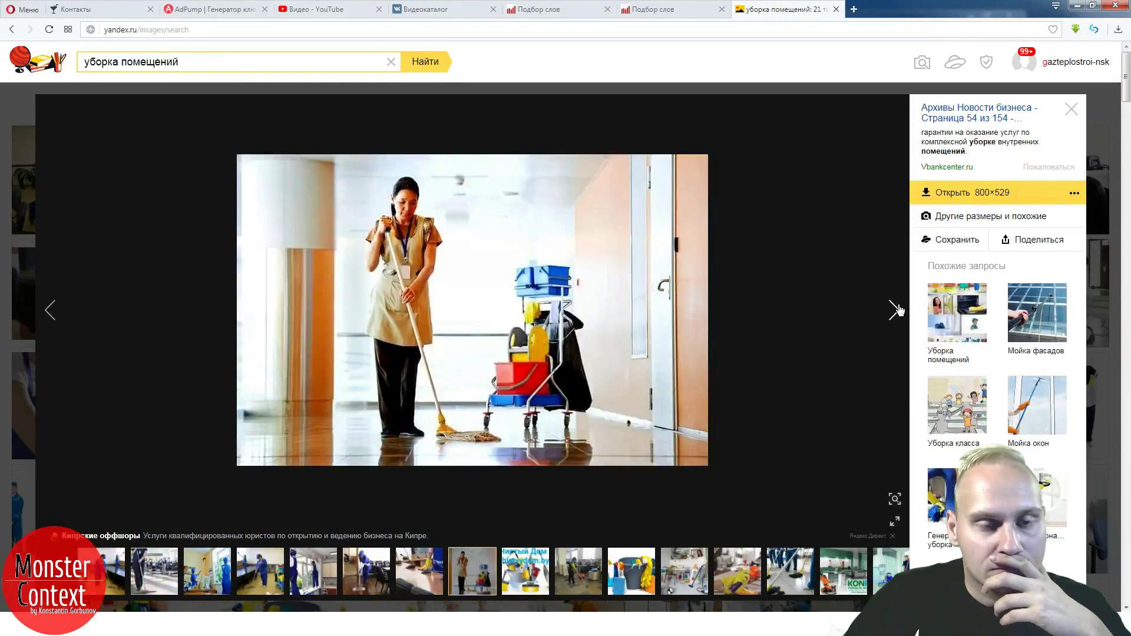
left_click(895, 309)
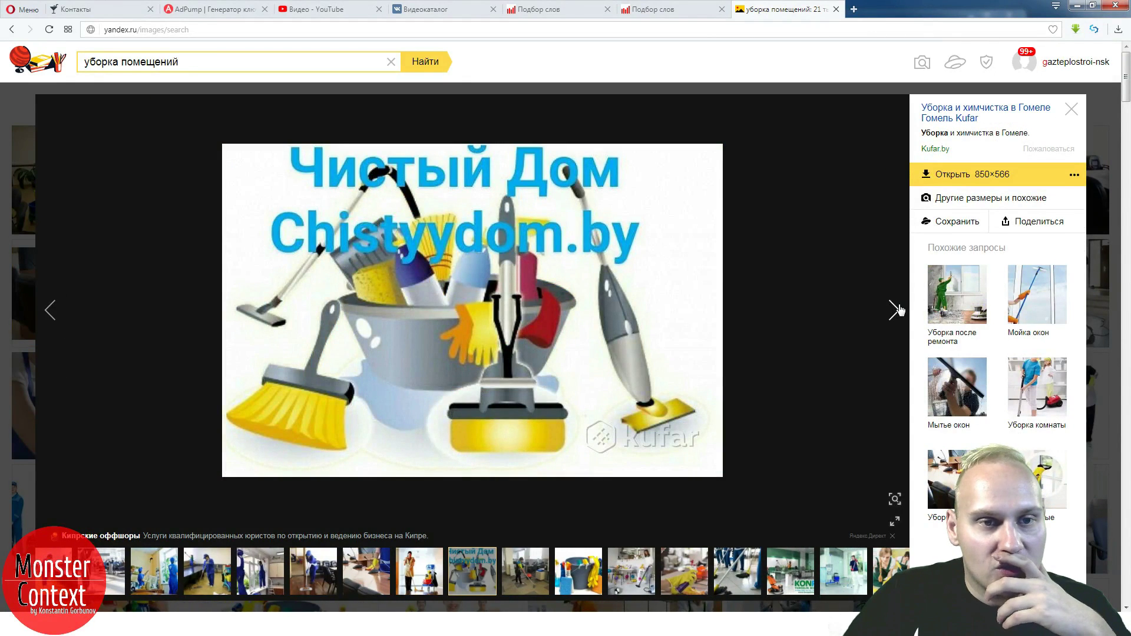
left_click(895, 309)
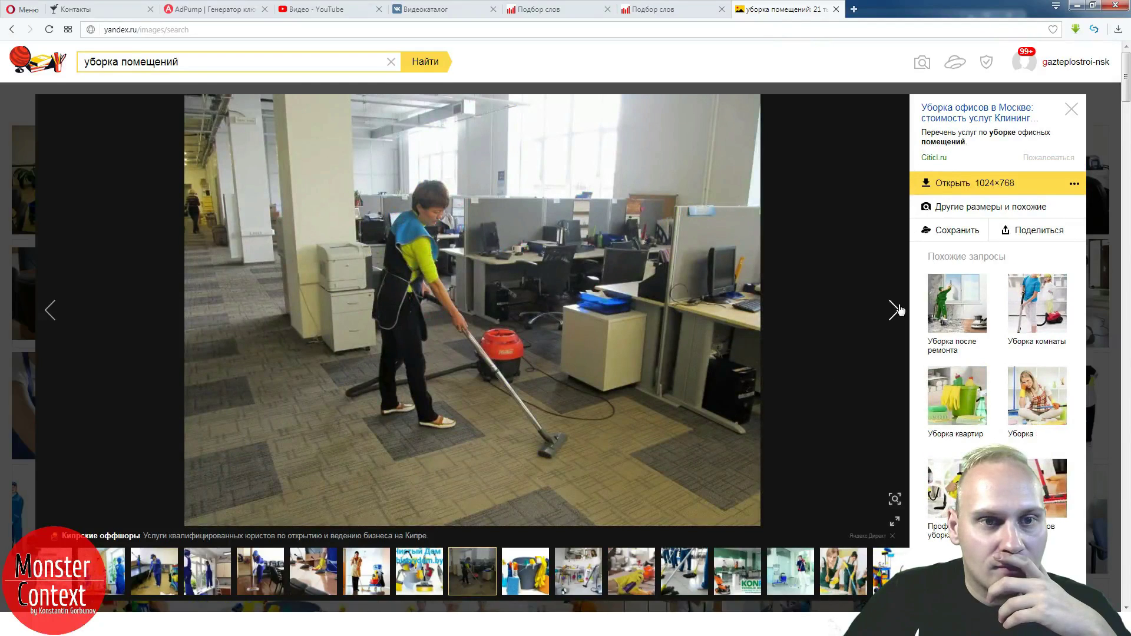
left_click(895, 309)
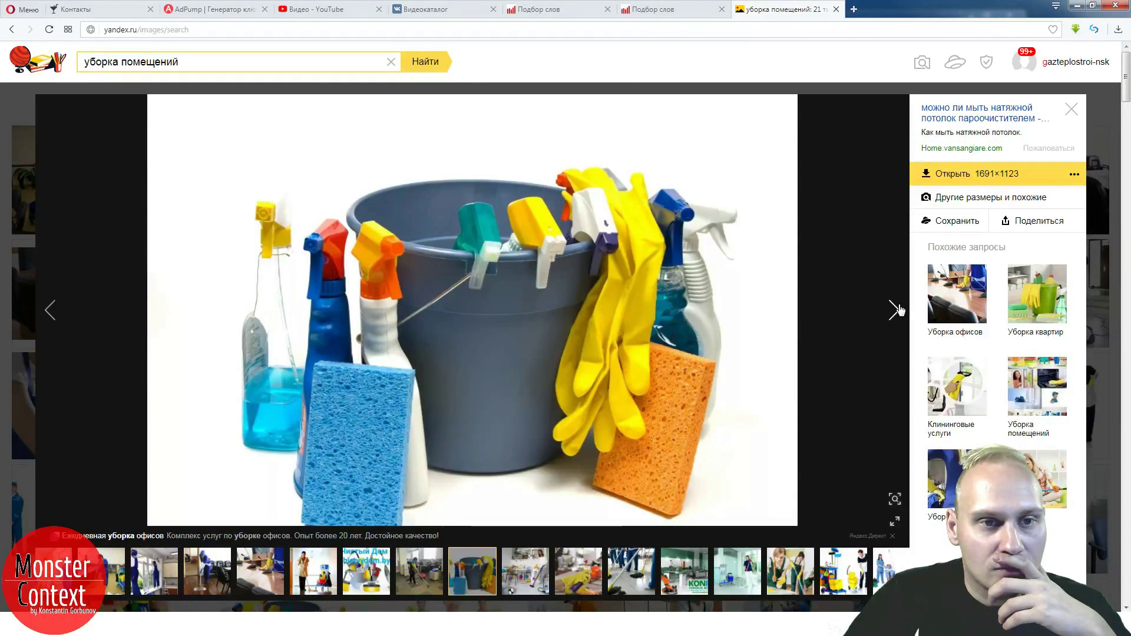
left_click(896, 310)
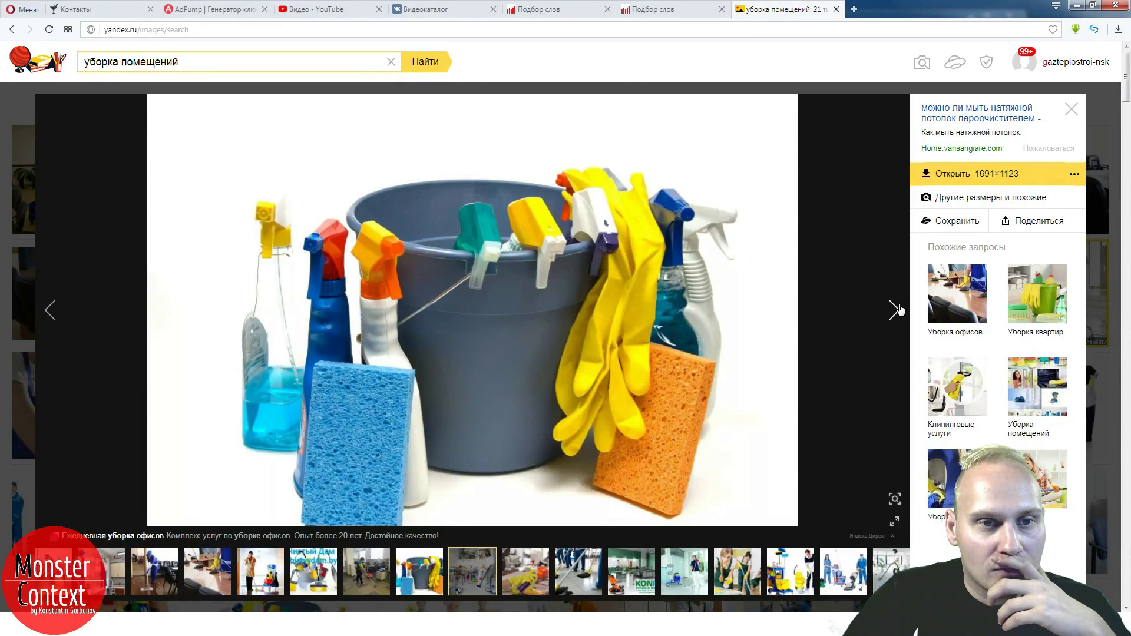
left_click(895, 309)
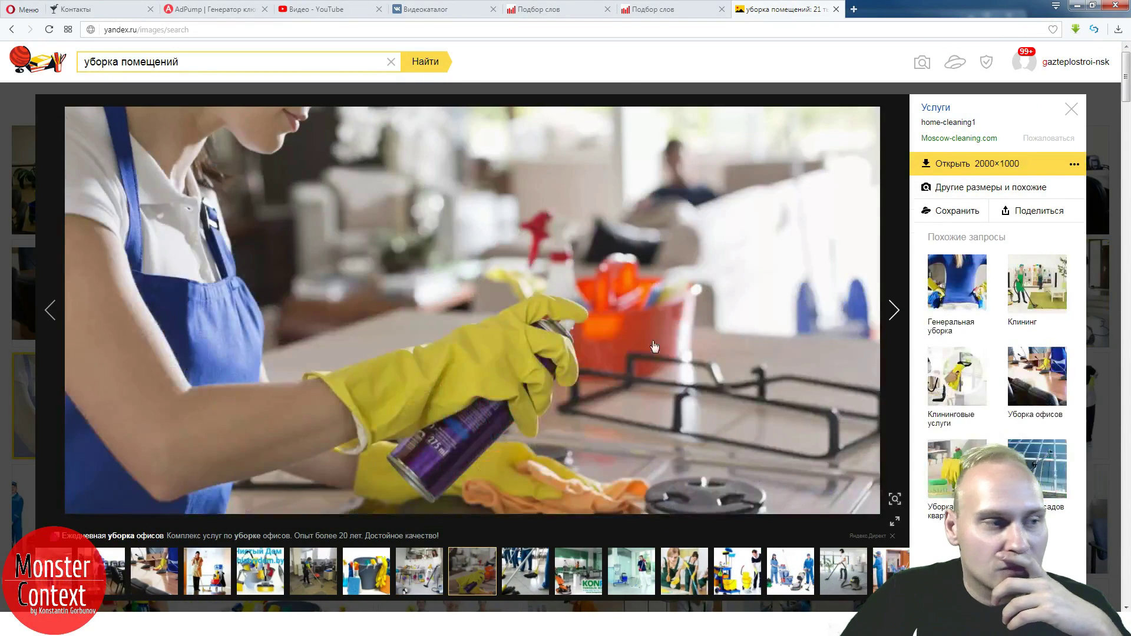
left_click(48, 308)
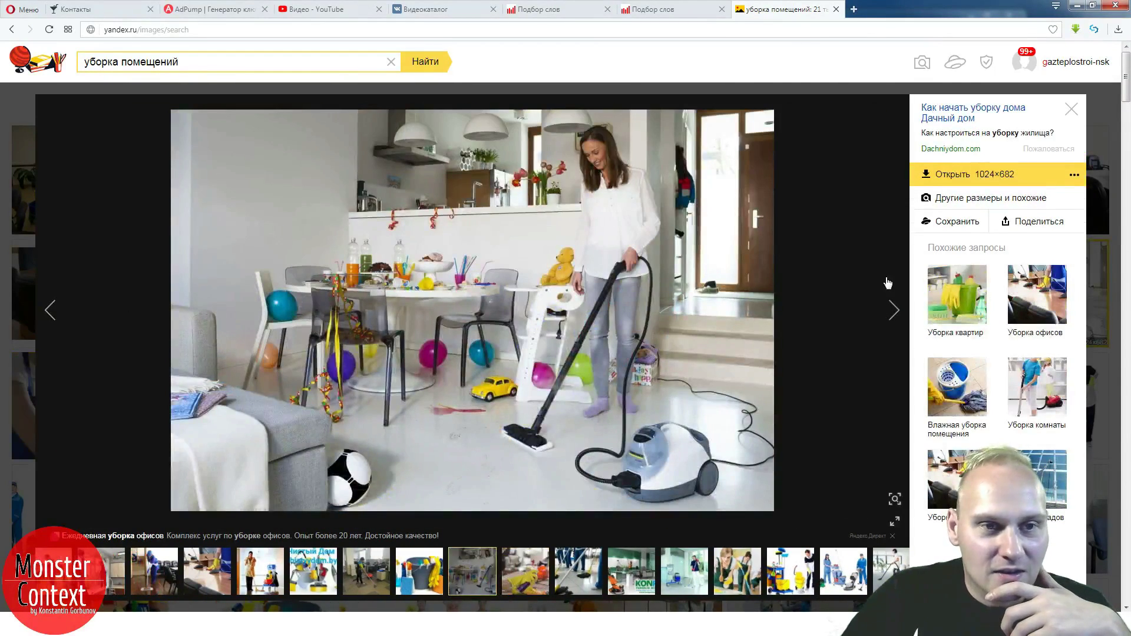
- Examine the captions of the "уборка помещений" pictures following the Dachniydom.com one, up to the Bincofm.ru picture, for new cleaning words
left_click(894, 309)
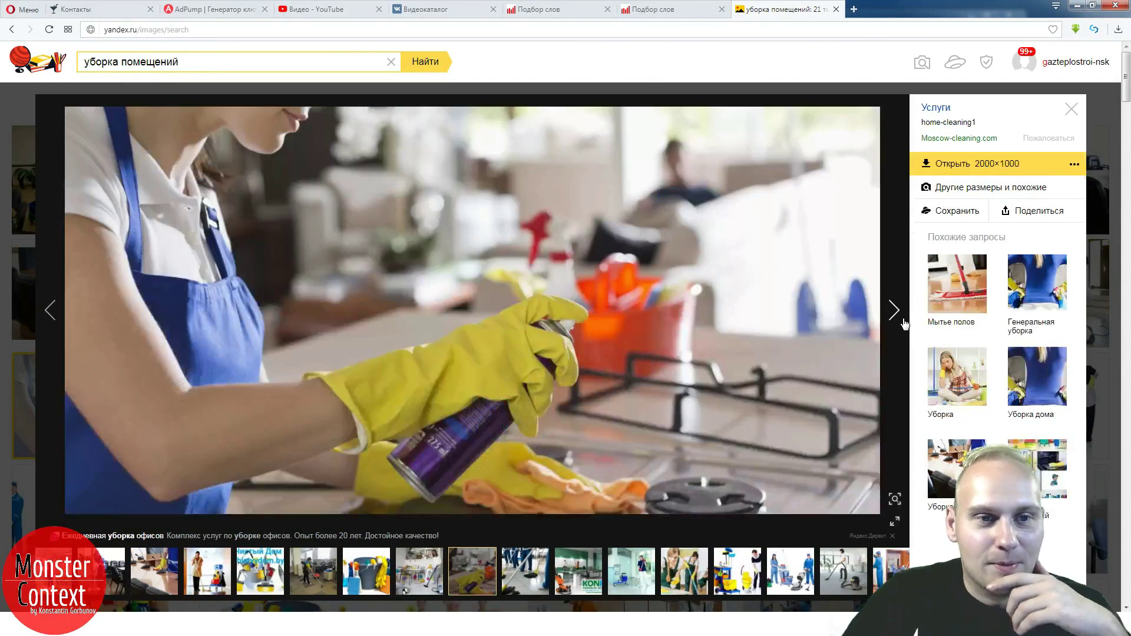
left_click(905, 324)
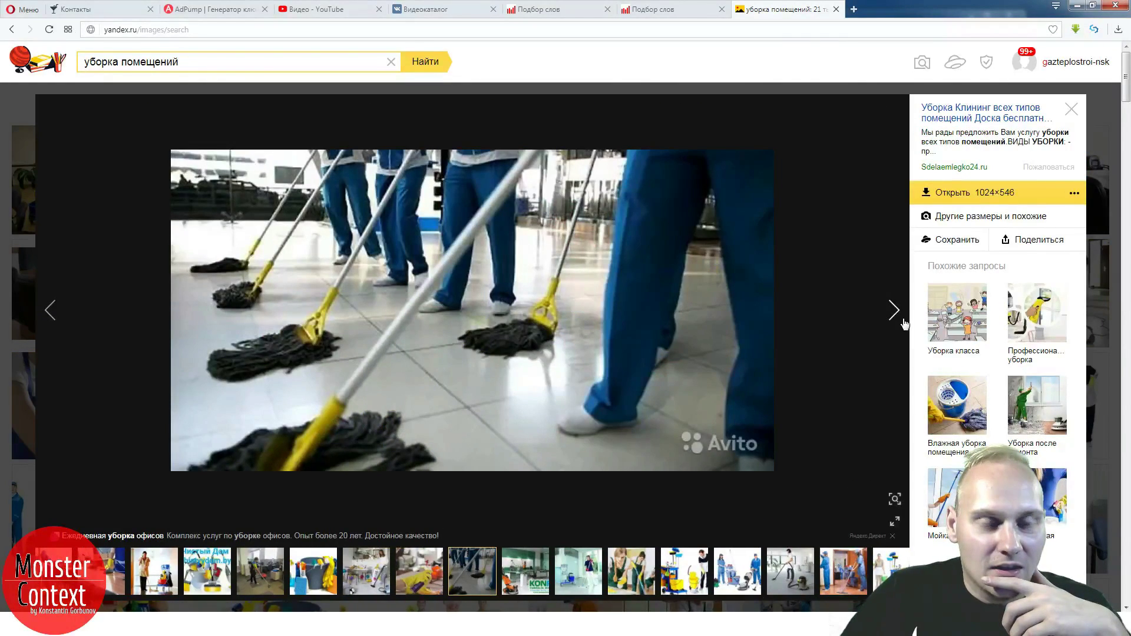
left_click(904, 324)
left_click(904, 324)
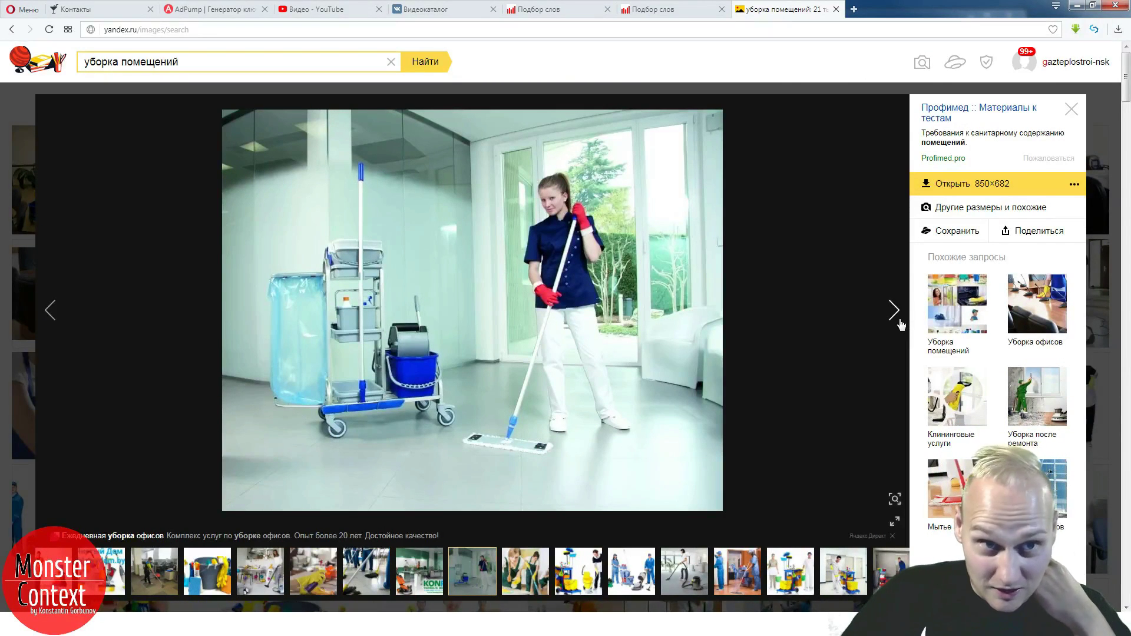
left_click(902, 325)
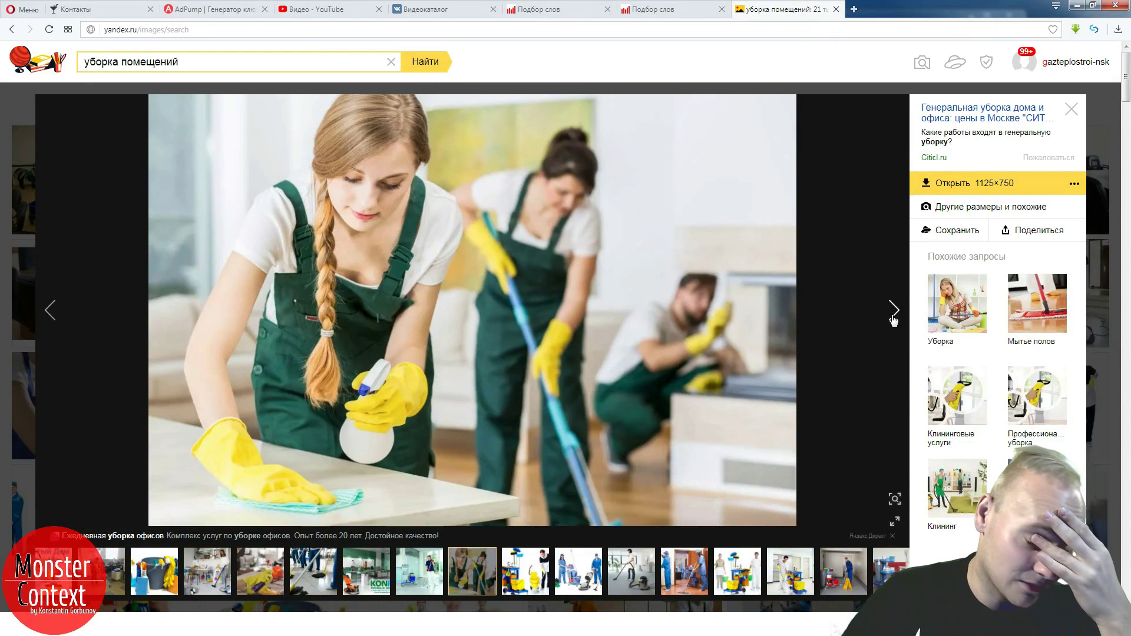
left_click(893, 318)
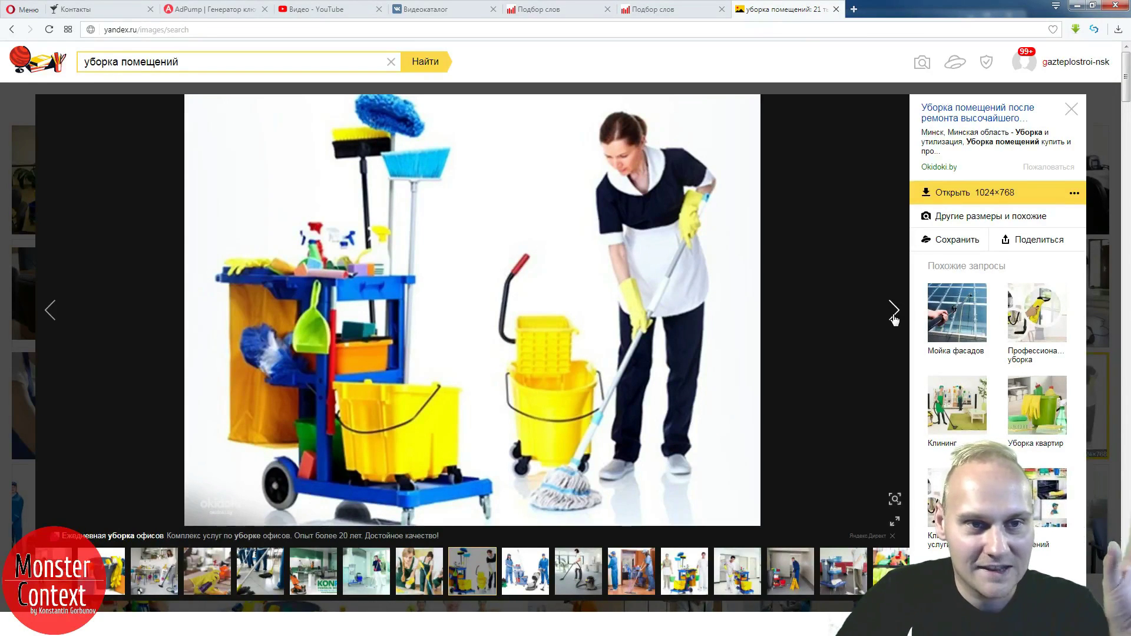
left_click(894, 310)
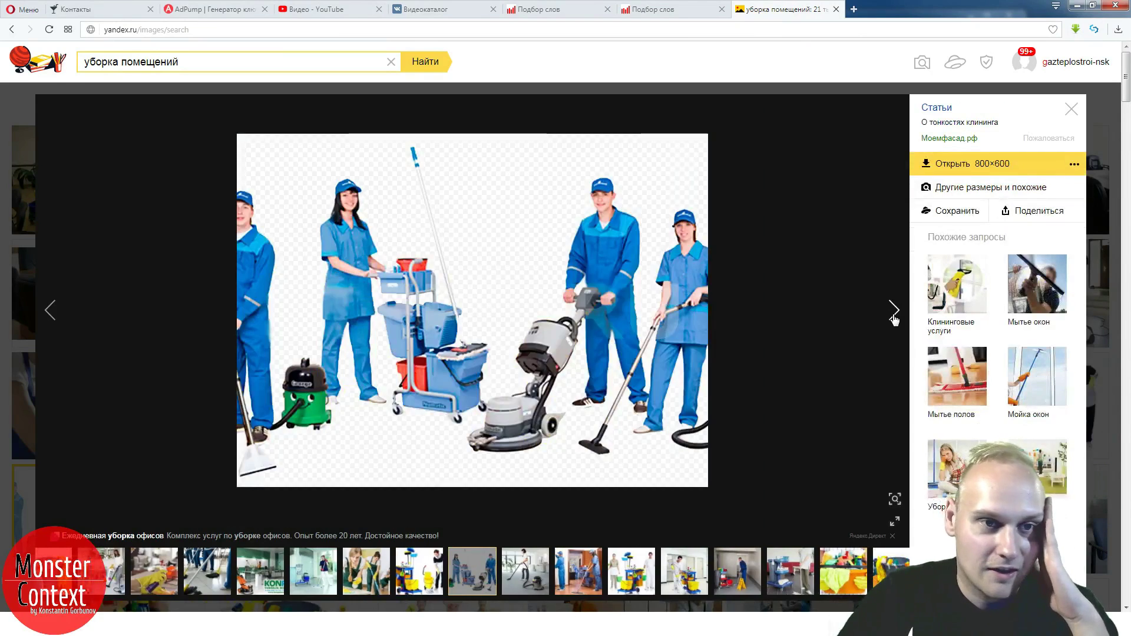
left_click(894, 310)
left_click(894, 318)
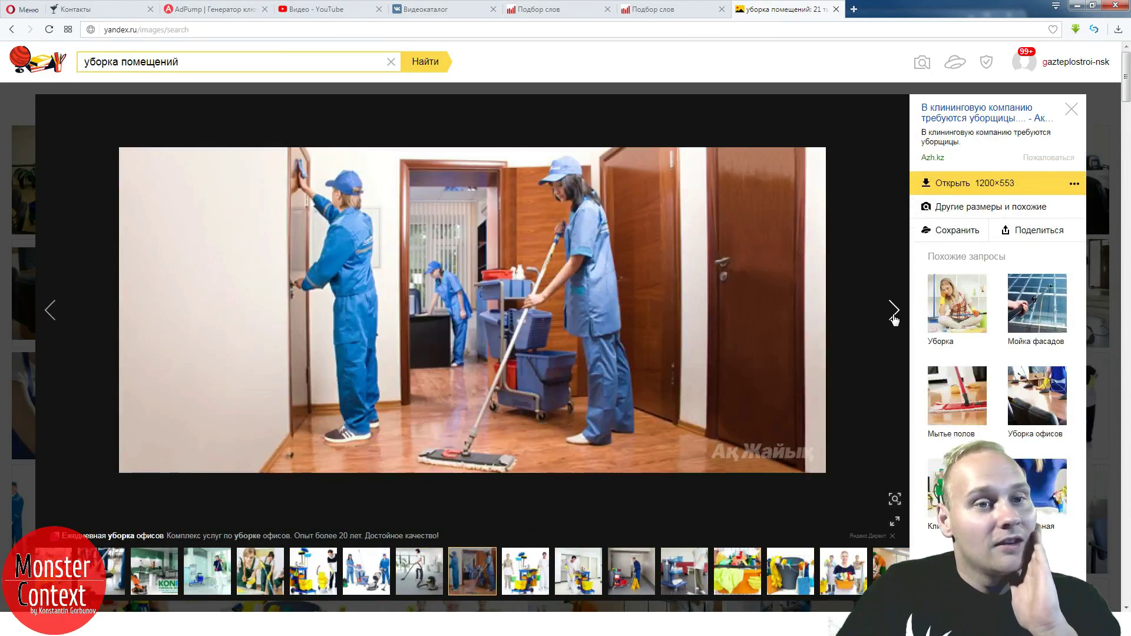
left_click(894, 318)
left_click(894, 318)
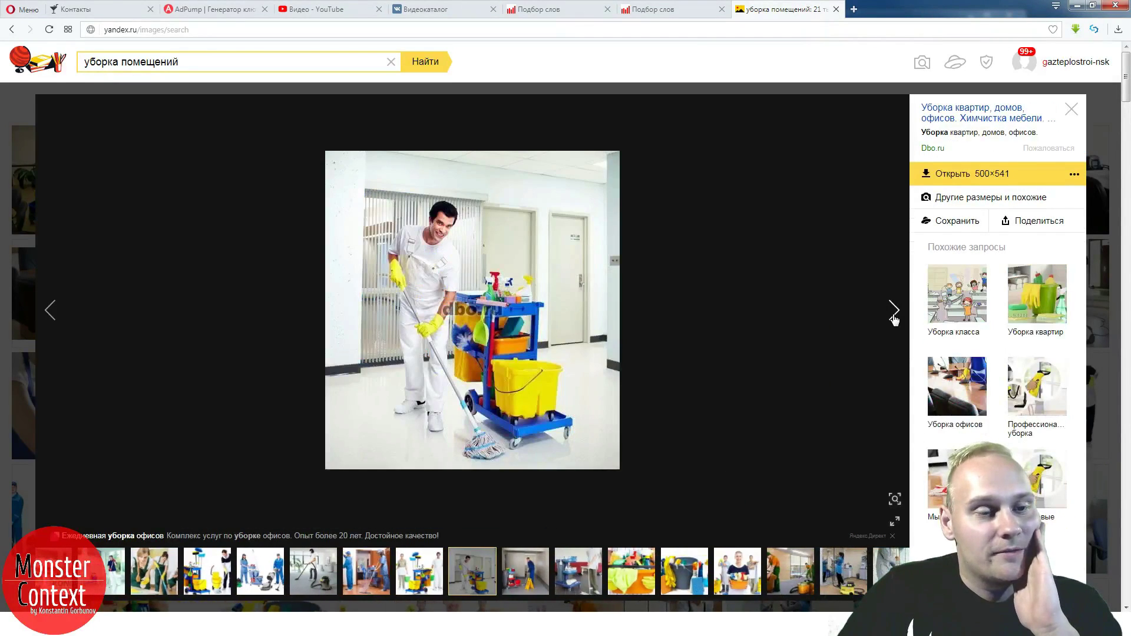
left_click(894, 318)
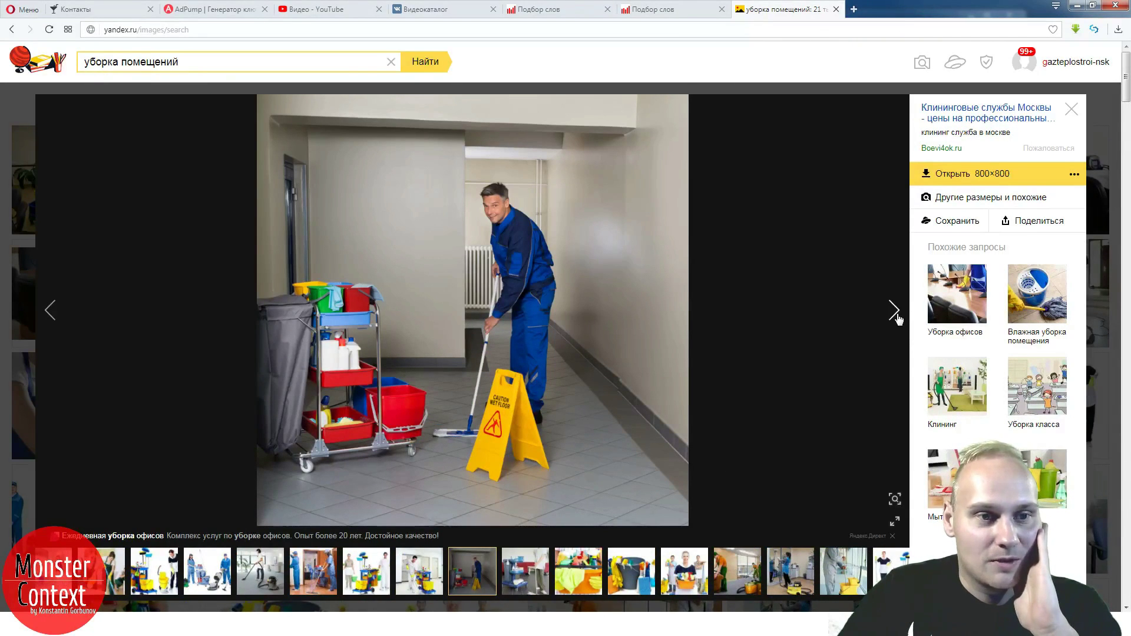
left_click(894, 312)
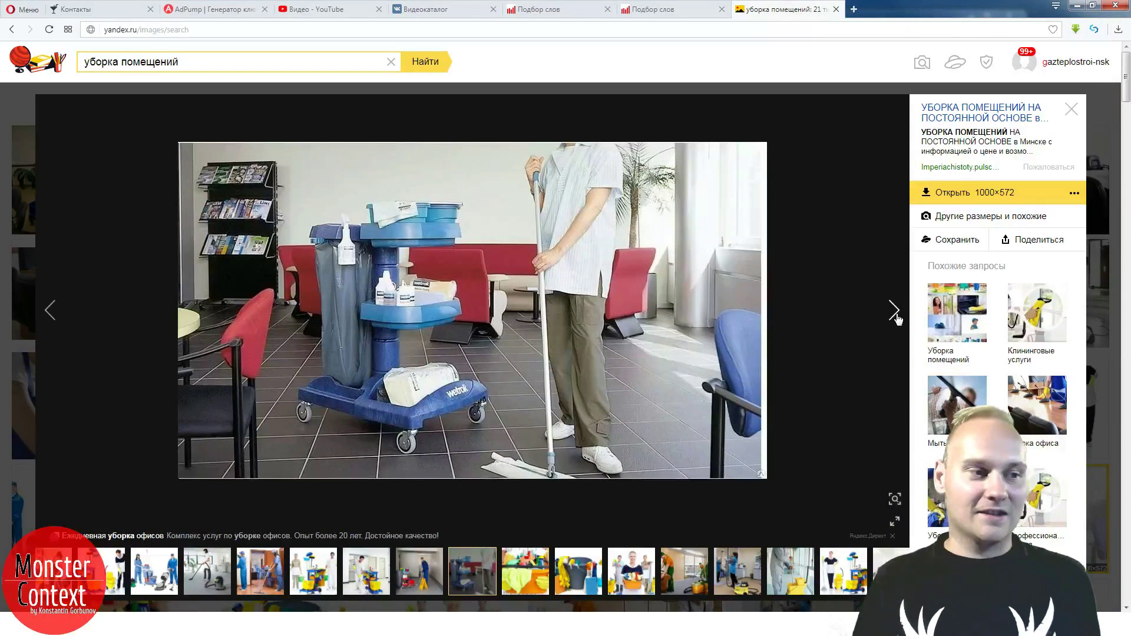
left_click(894, 310)
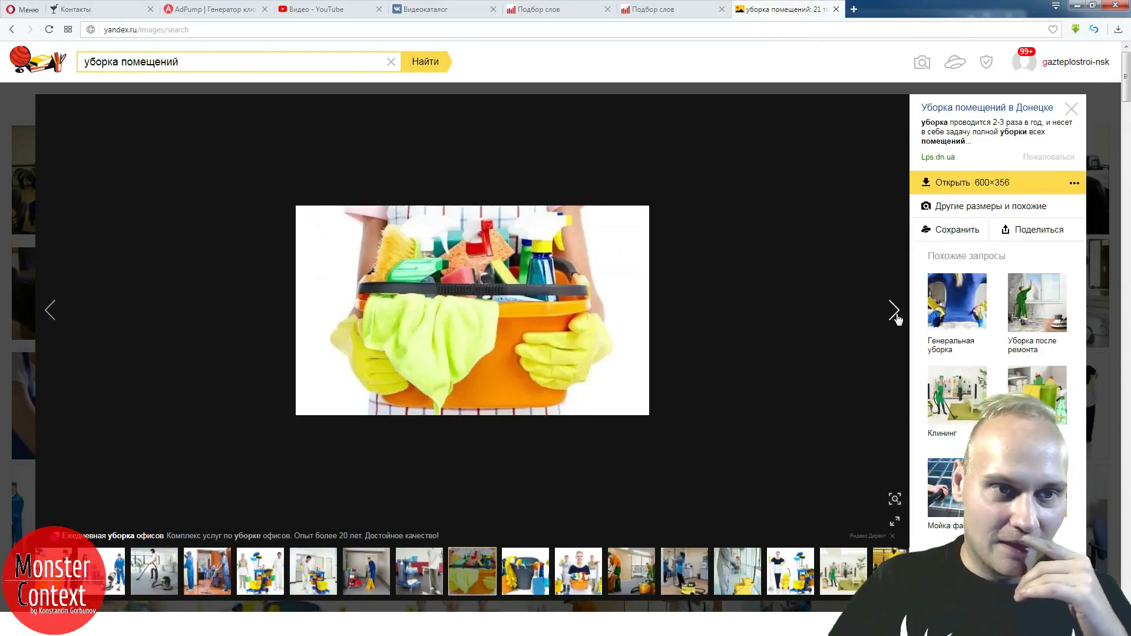
left_click(896, 315)
- Compare the Bincofm.ru picture's caption with the words in AdPump's phrase lists and return to the Yandex image viewer
left_click(253, 10)
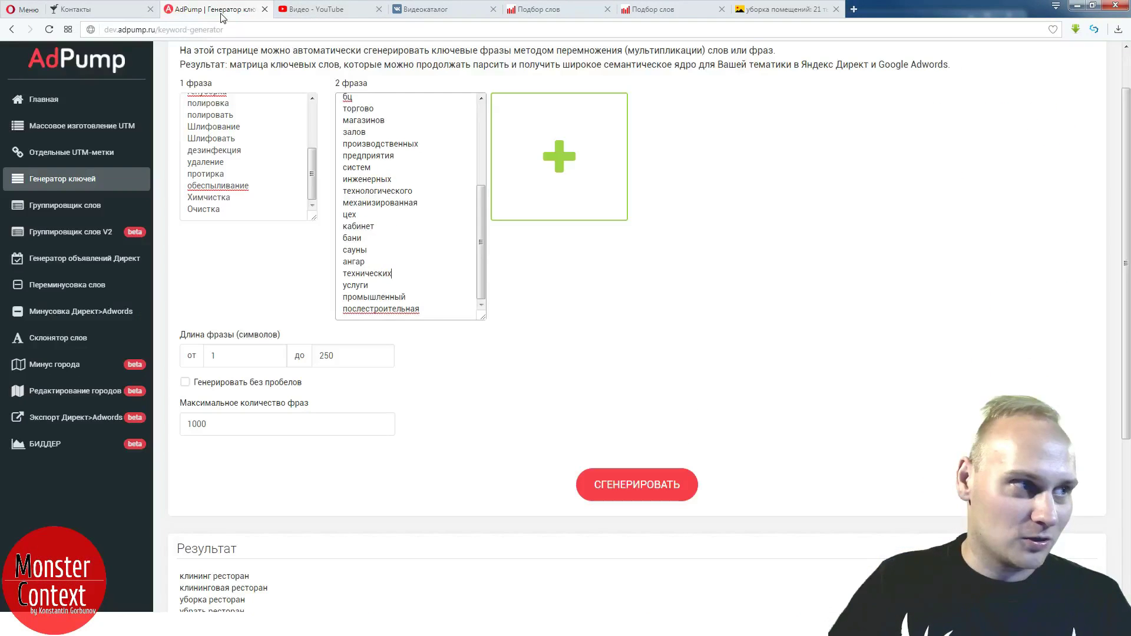
left_click(784, 10)
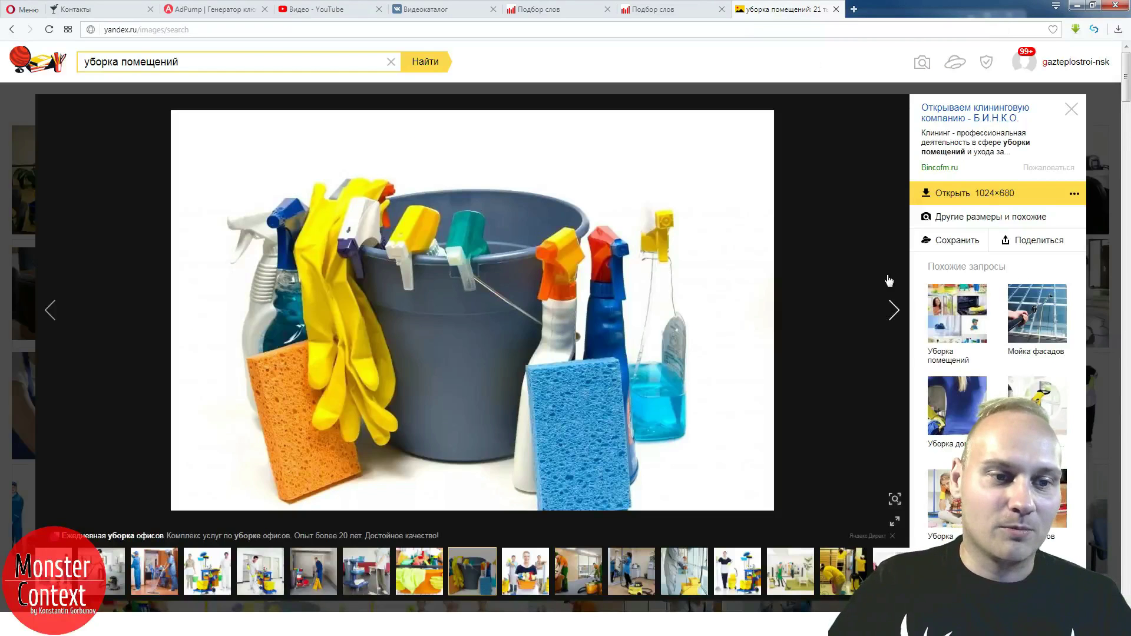
left_click(224, 10)
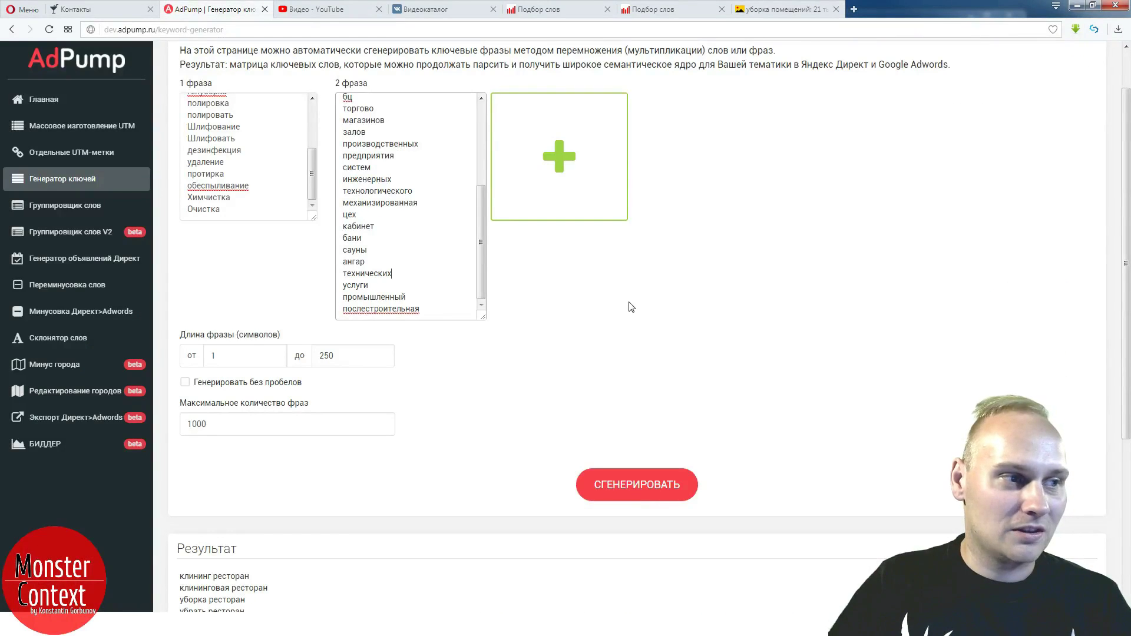
left_click(800, 8)
- Examine the captions from the Химчисткатюмень.рф picture through the Balashiha.d-mastera.ru one for words missing from the phrase lists
left_click(888, 312)
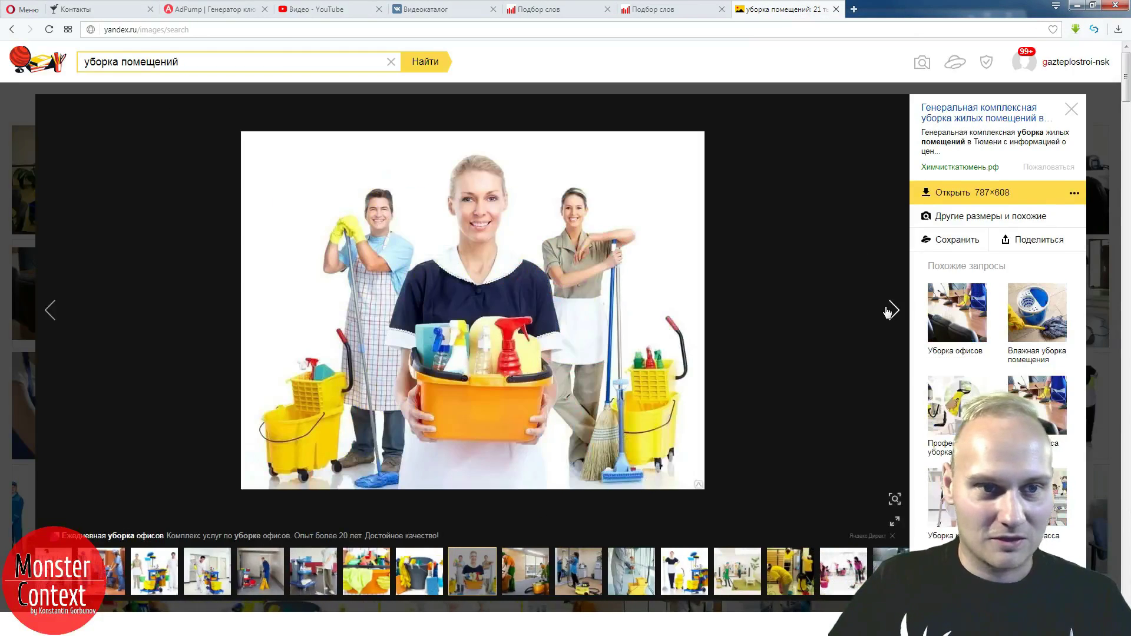
left_click(888, 313)
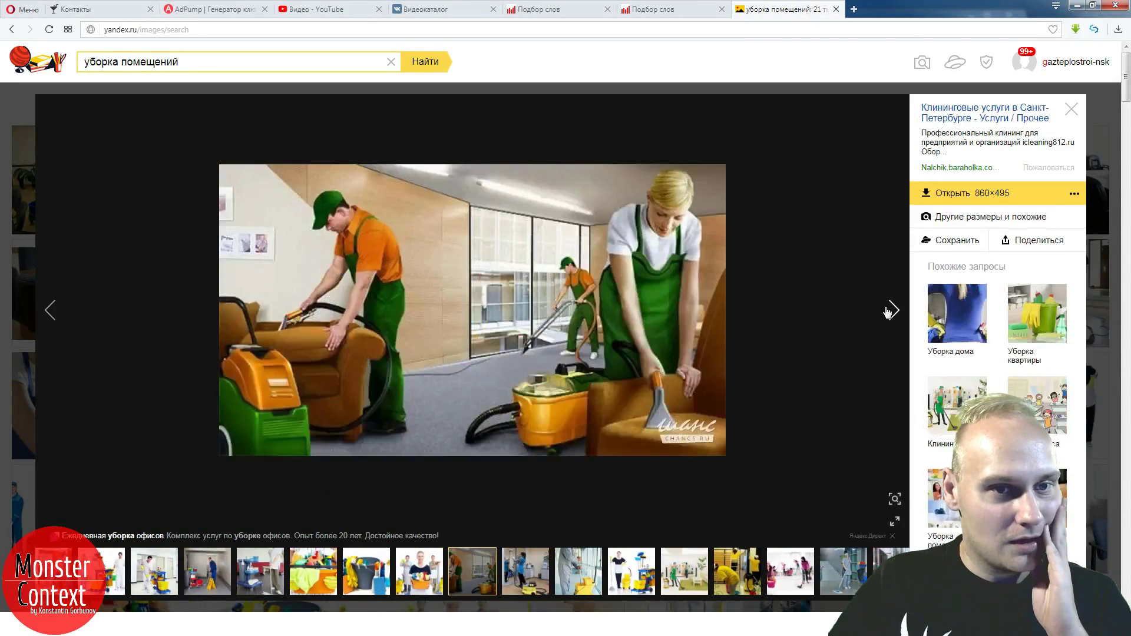
left_click(887, 313)
left_click(888, 313)
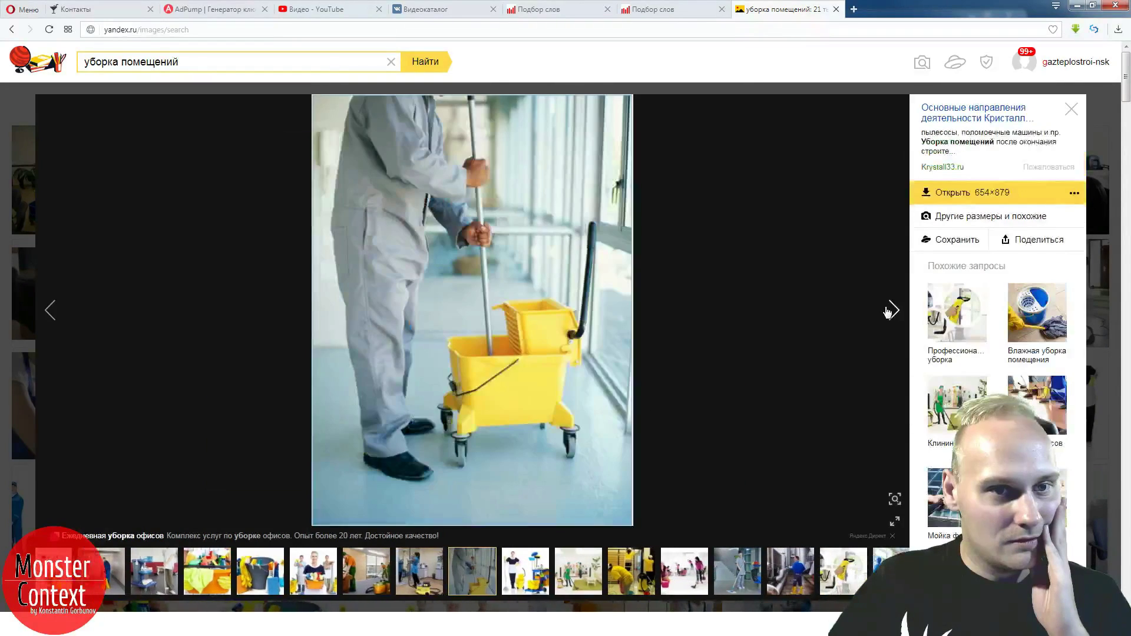
left_click(888, 312)
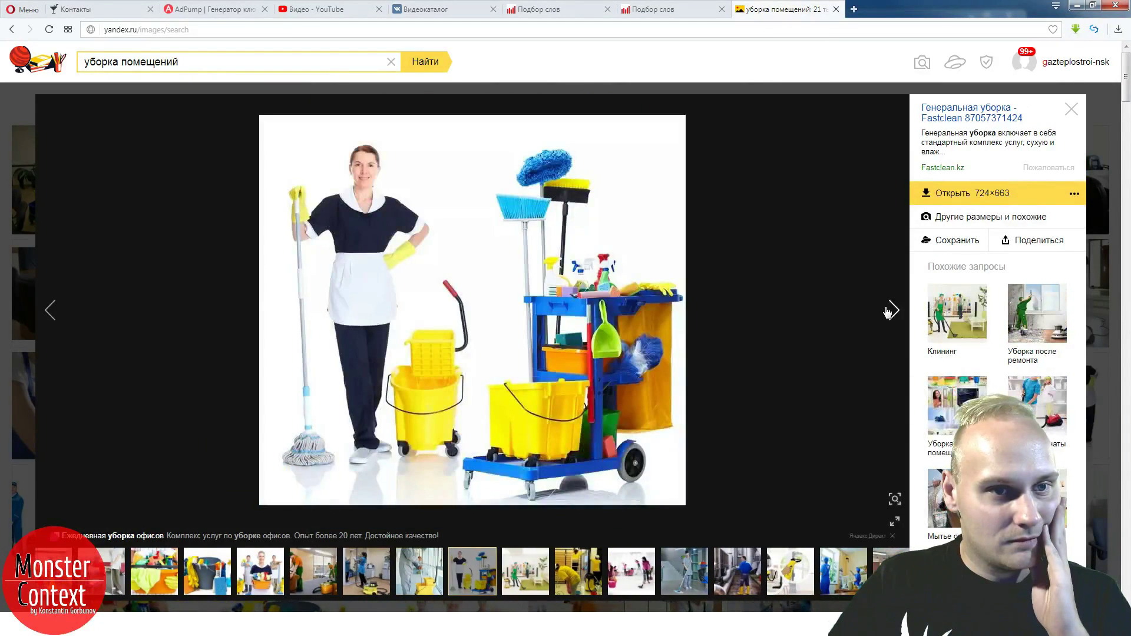
left_click(888, 312)
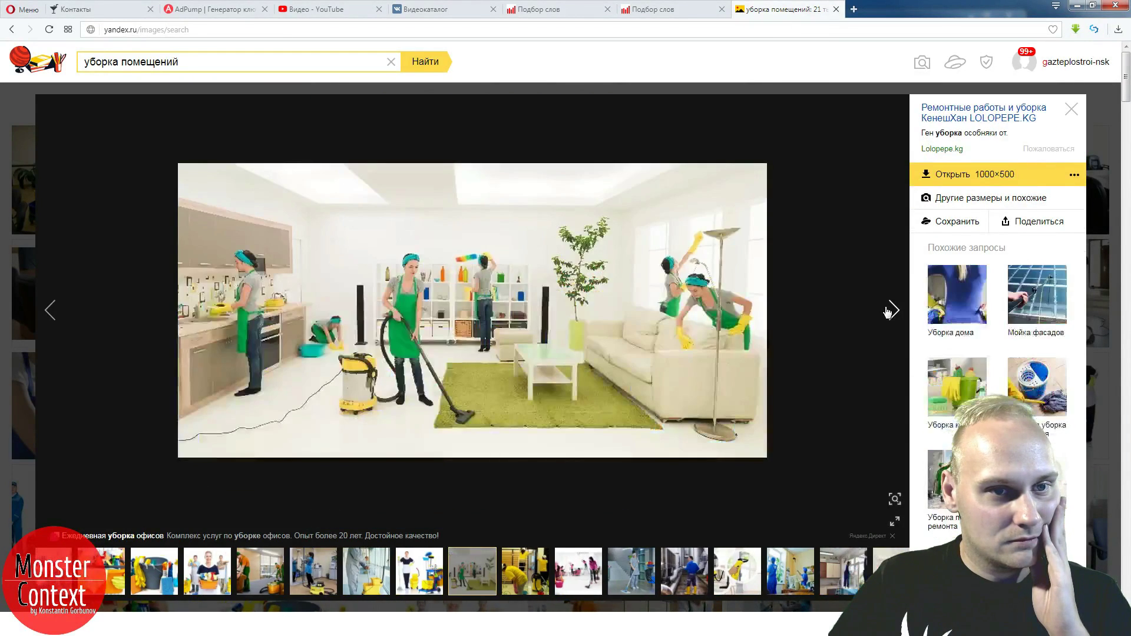
left_click(888, 312)
left_click(888, 312)
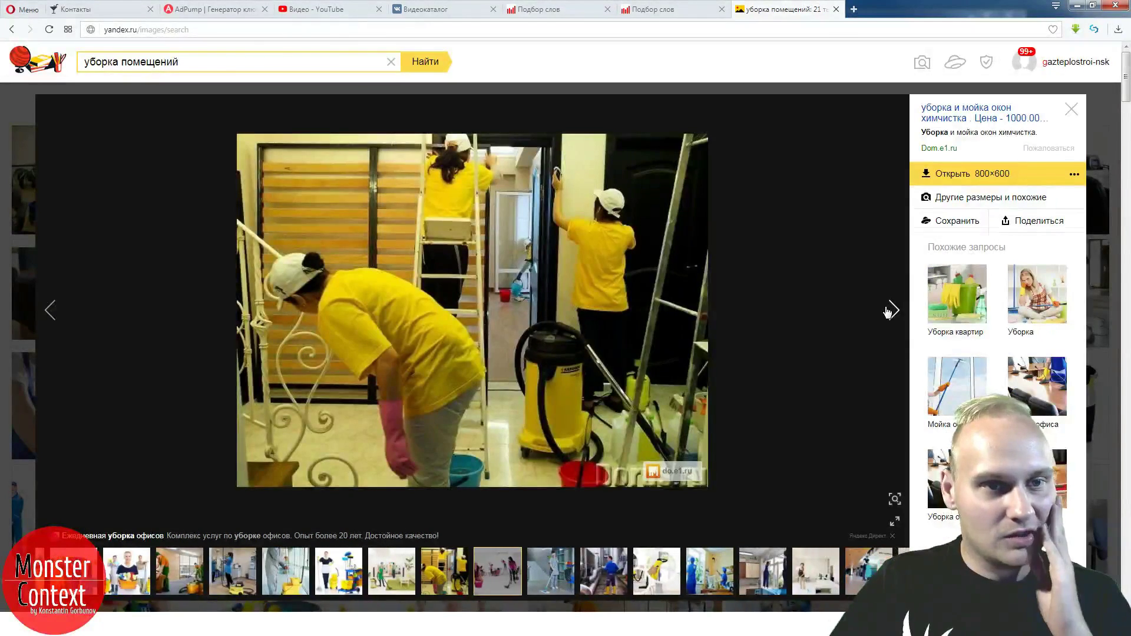
left_click(888, 312)
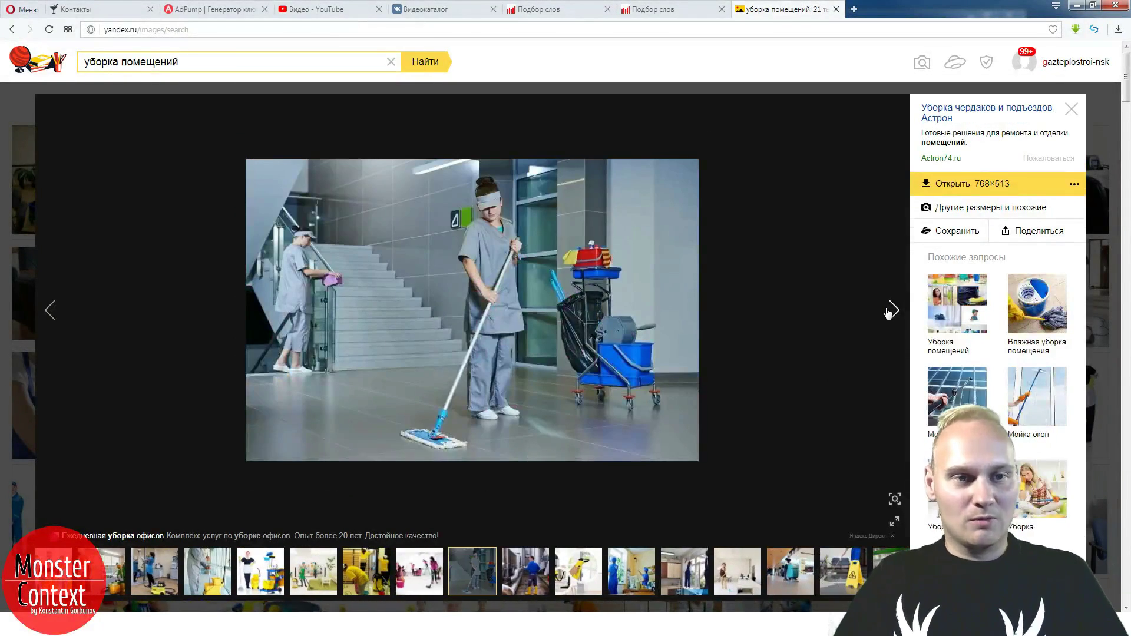
left_click(888, 312)
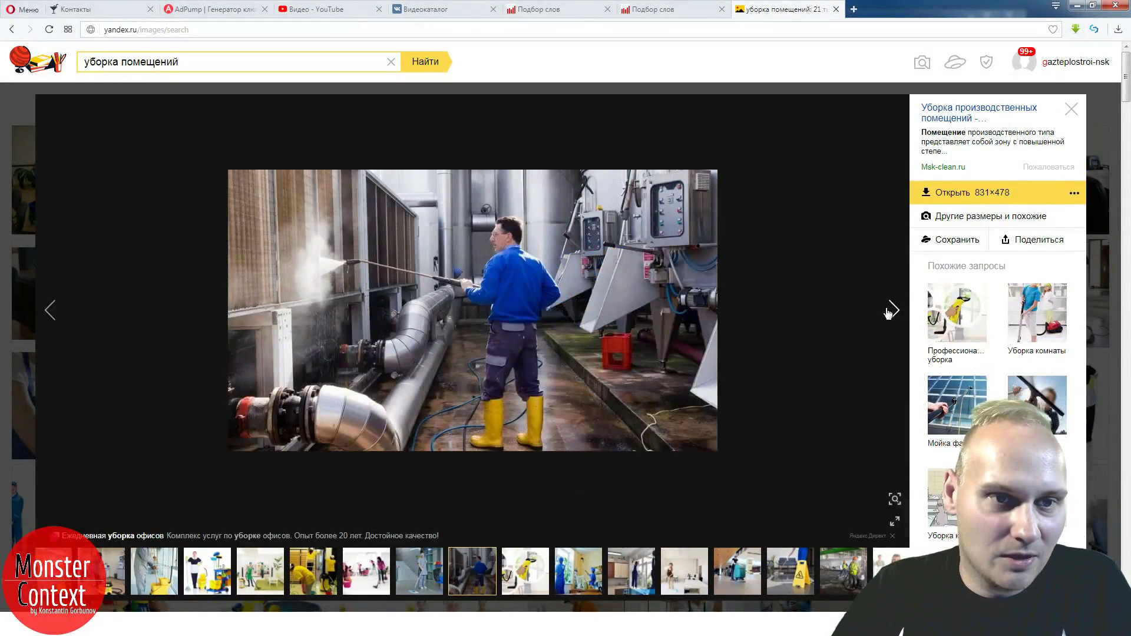
left_click(888, 312)
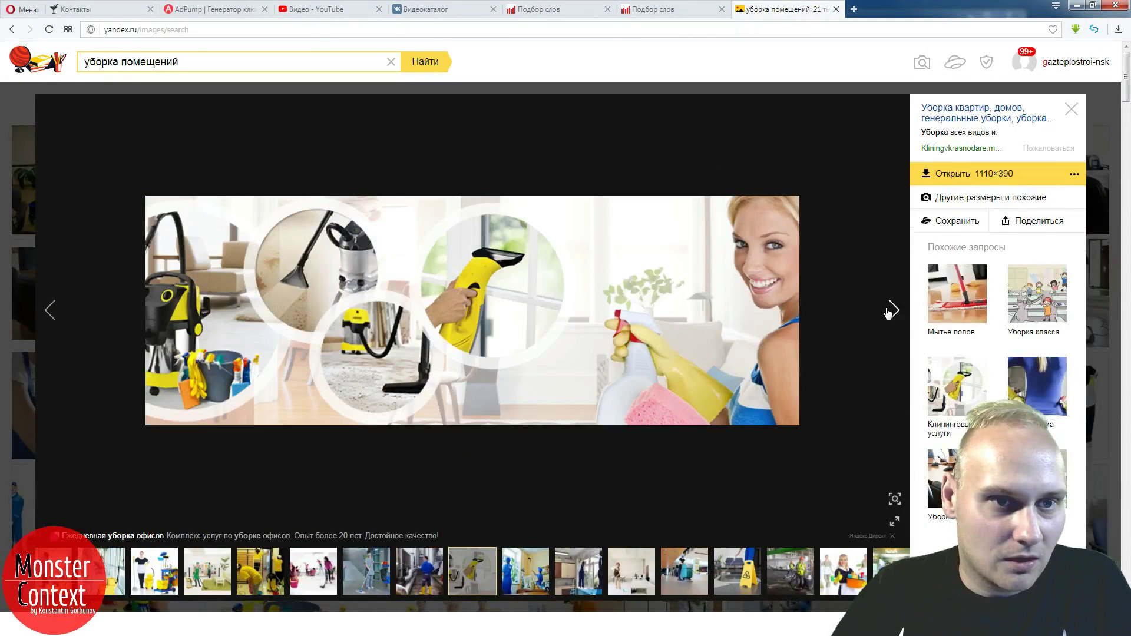
left_click(888, 312)
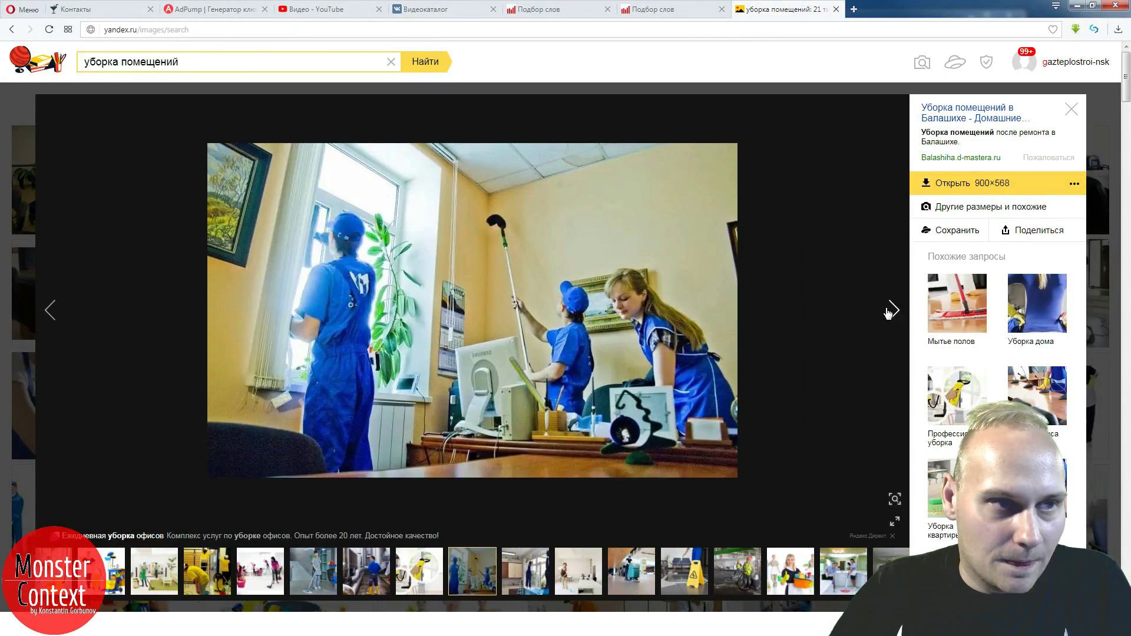
- Add "утилизация" on a new line at the end of AdPump's first phrase list
left_click(207, 10)
scroll(400, 252, "down", 1)
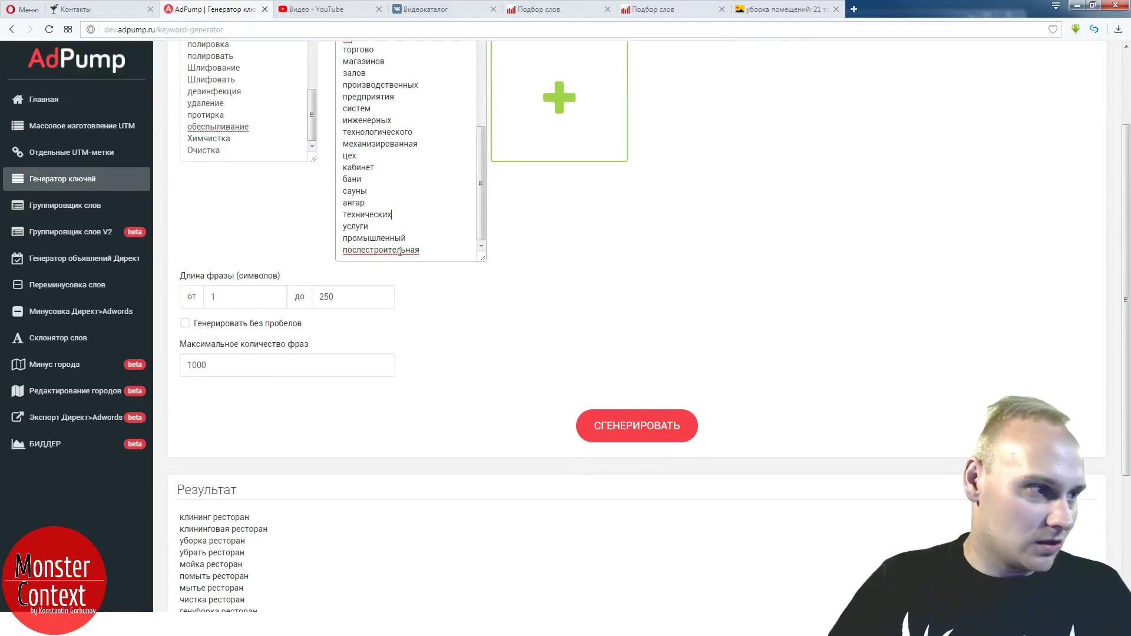
key("Return")
type("у")
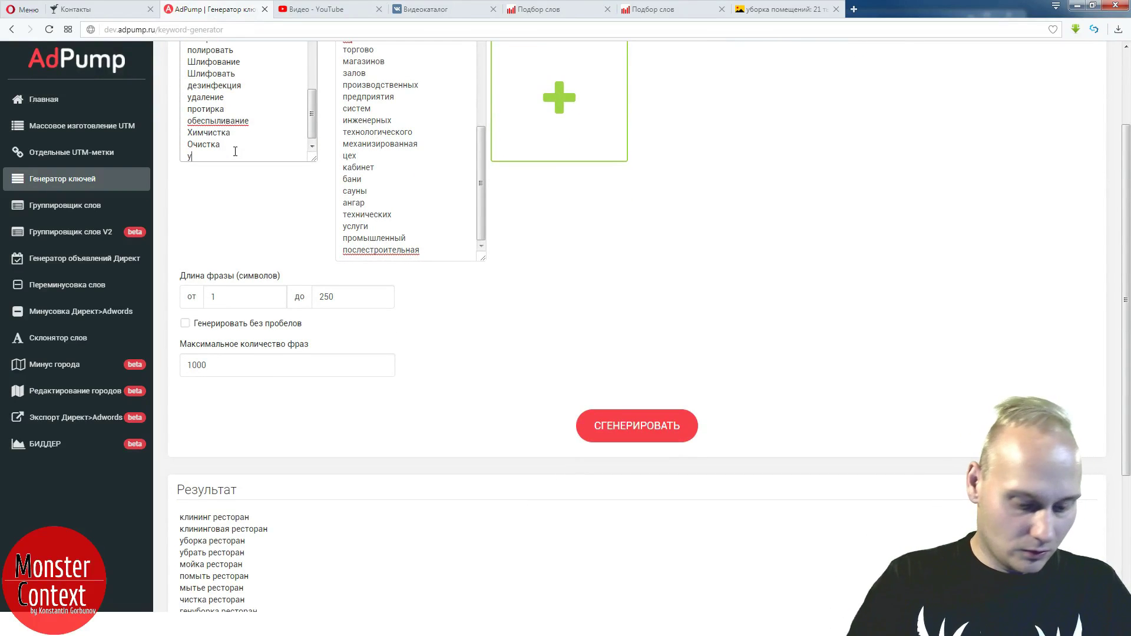
type("тилизация")
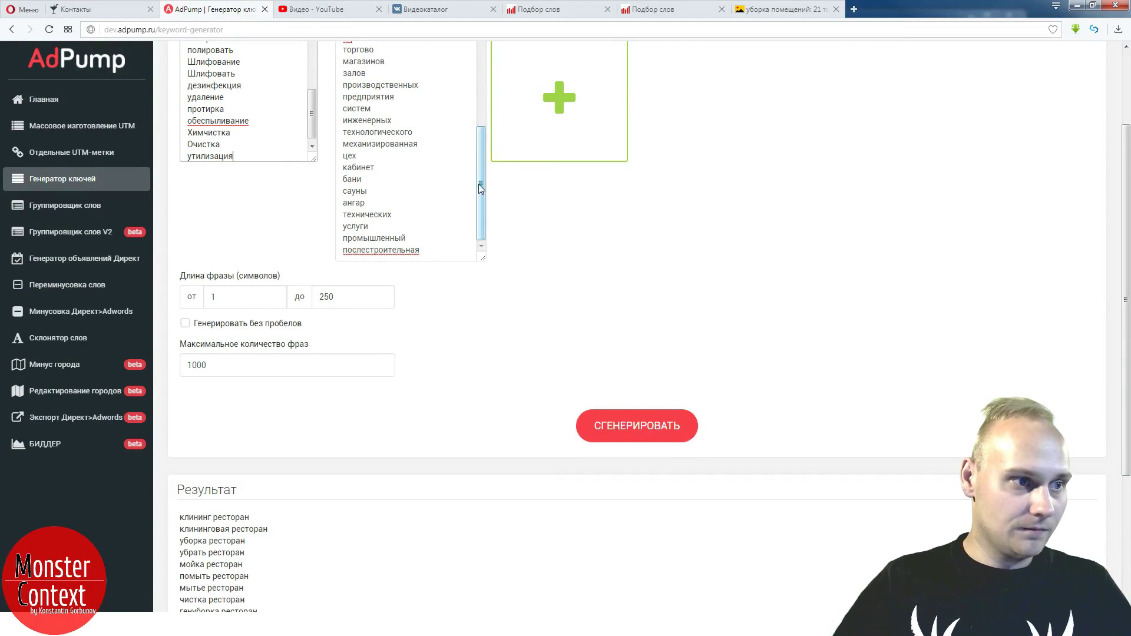
left_click_drag(480, 183, 487, 277)
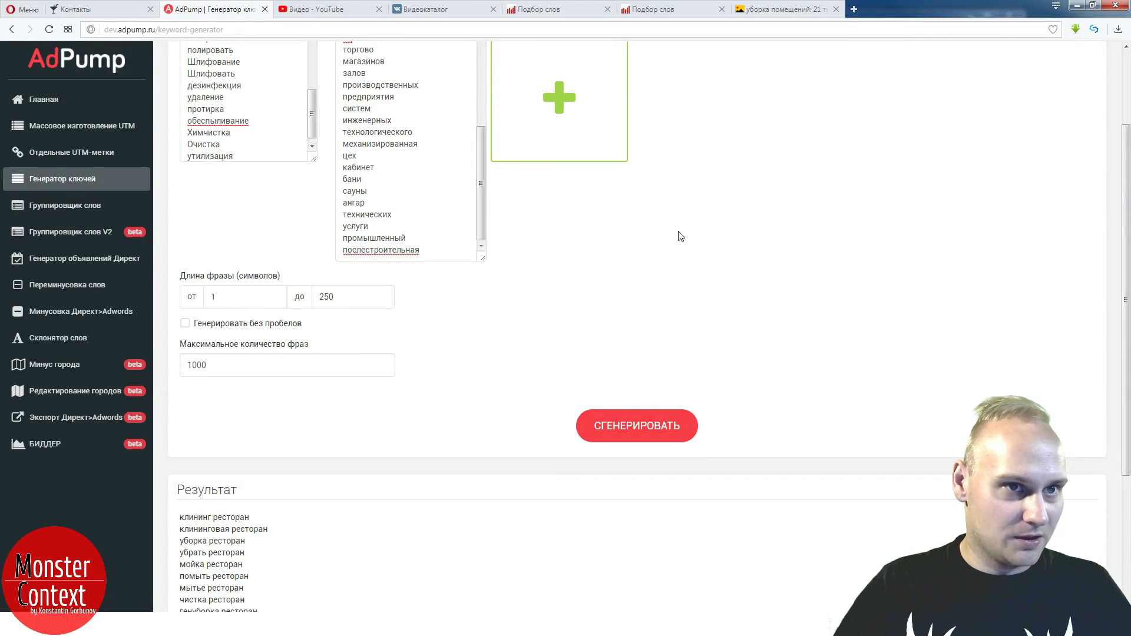
- Return to the Yandex image viewer and examine the captions from the Jobcv.ru picture through the 14.kornats.ru one for new words
left_click(788, 9)
left_click(889, 317)
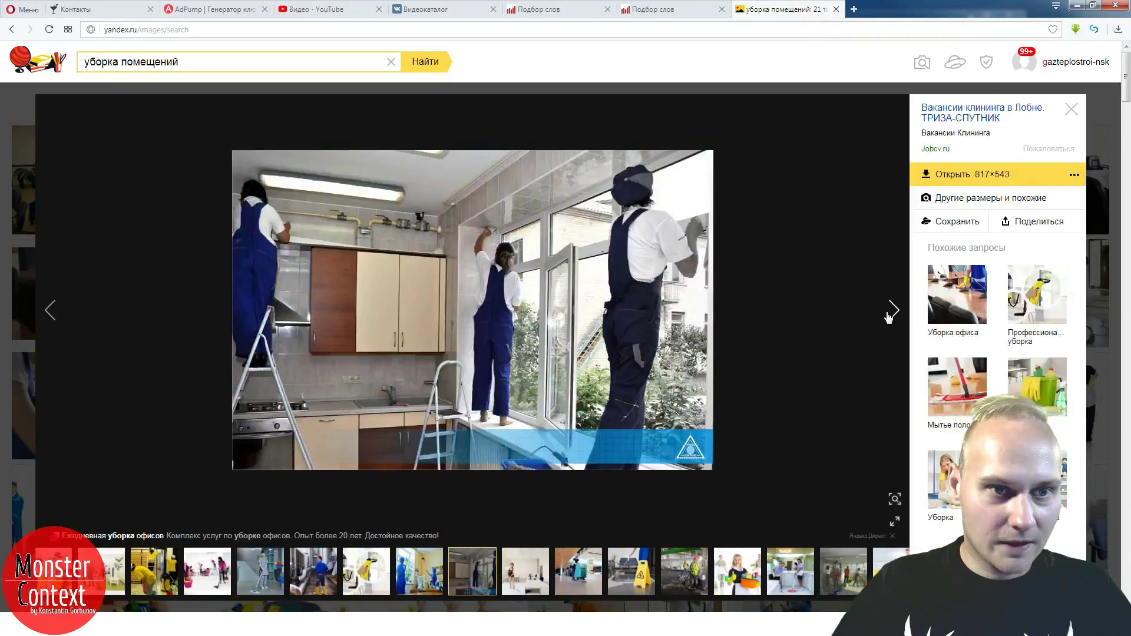
left_click(889, 316)
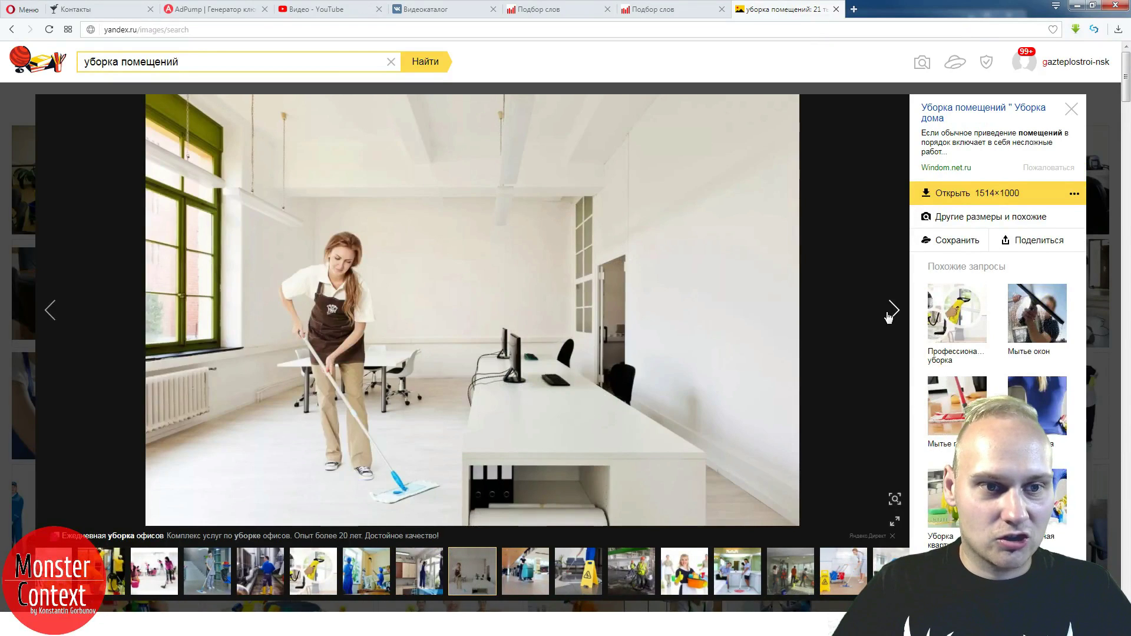
left_click(889, 316)
left_click(889, 317)
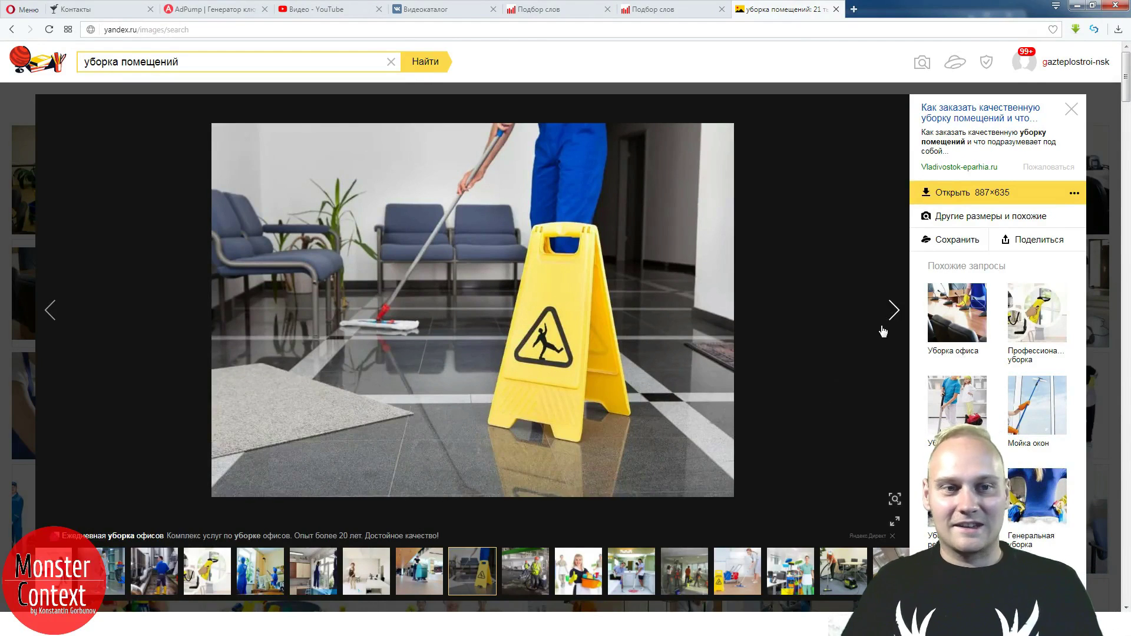
left_click(883, 331)
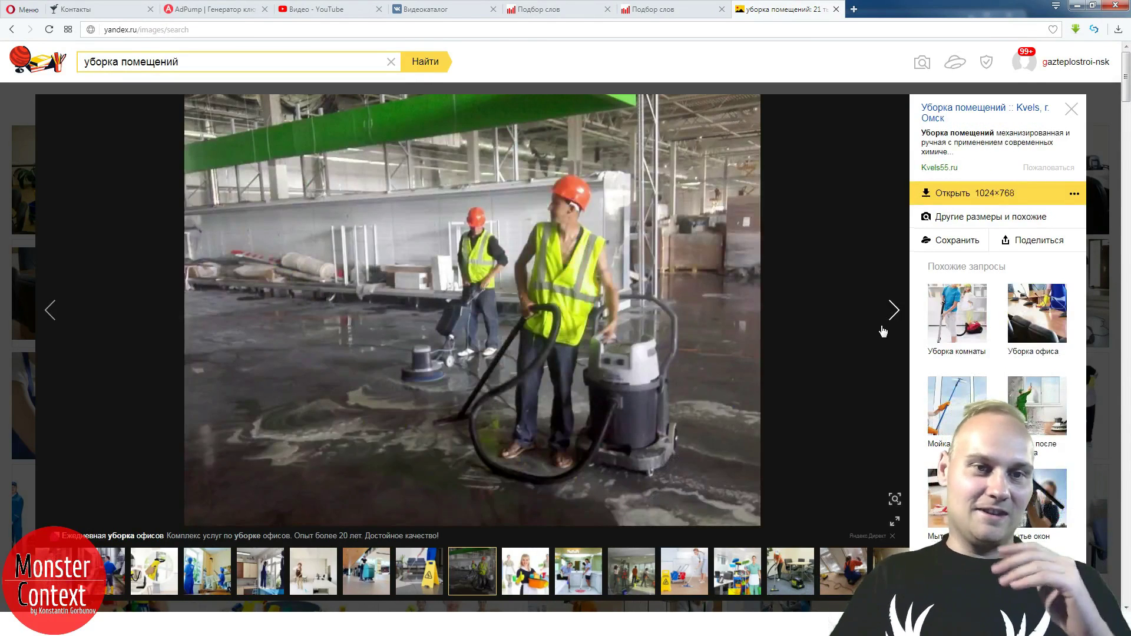
left_click(883, 331)
left_click(883, 331)
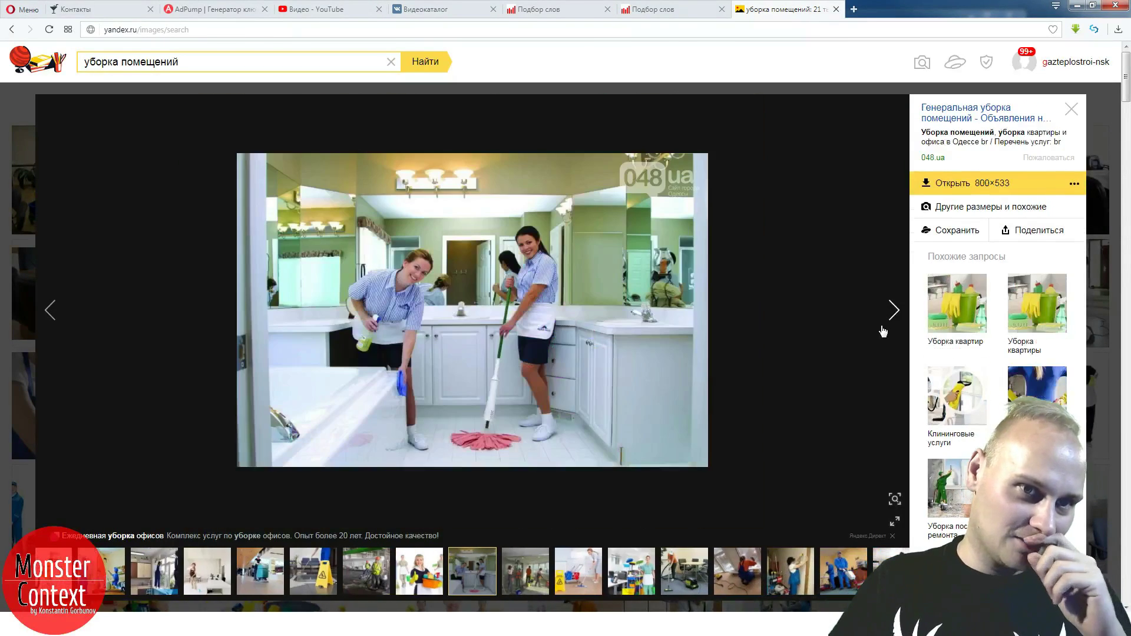
left_click(884, 331)
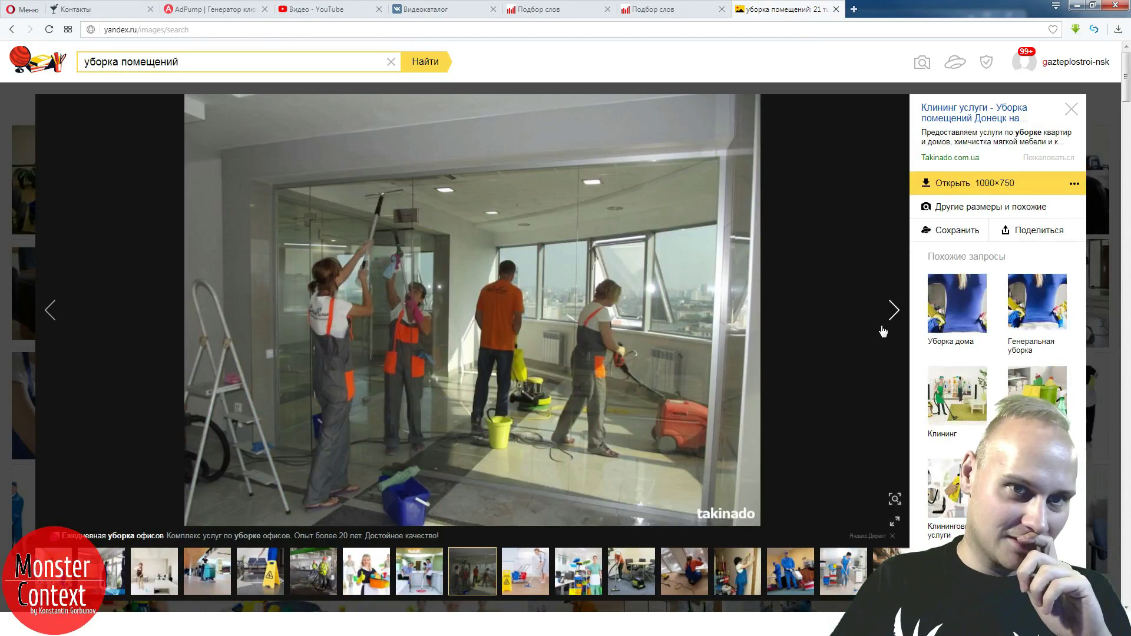
left_click(884, 331)
left_click(883, 332)
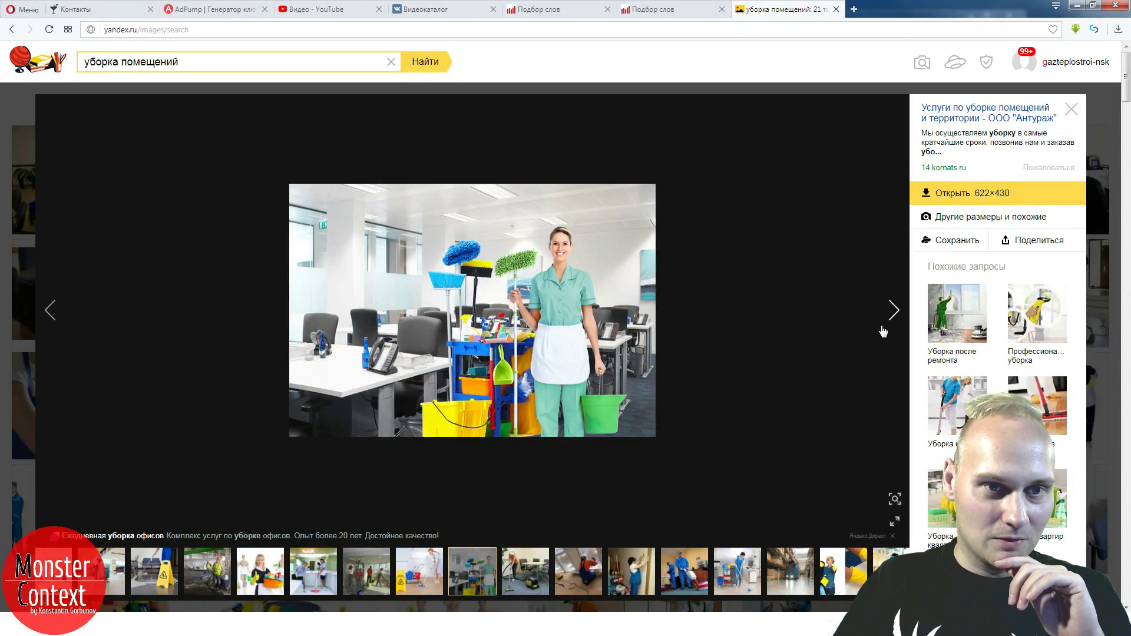
- Check the next Yandex picture's caption and look through the recently opened projects in Key Collector
left_click(883, 331)
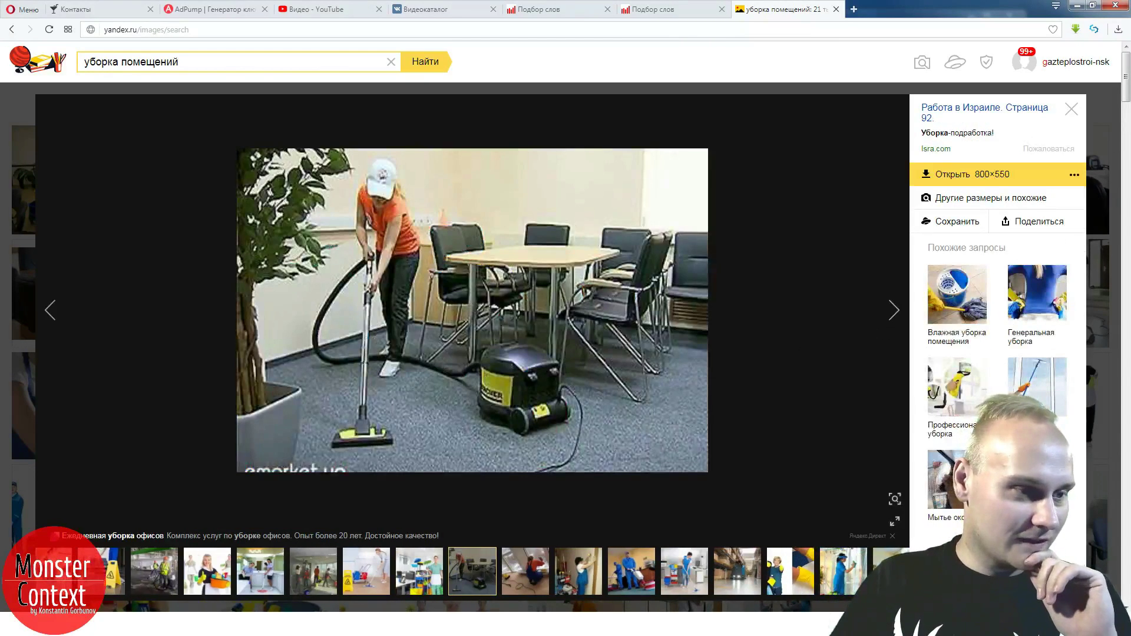
key("alt+Tab")
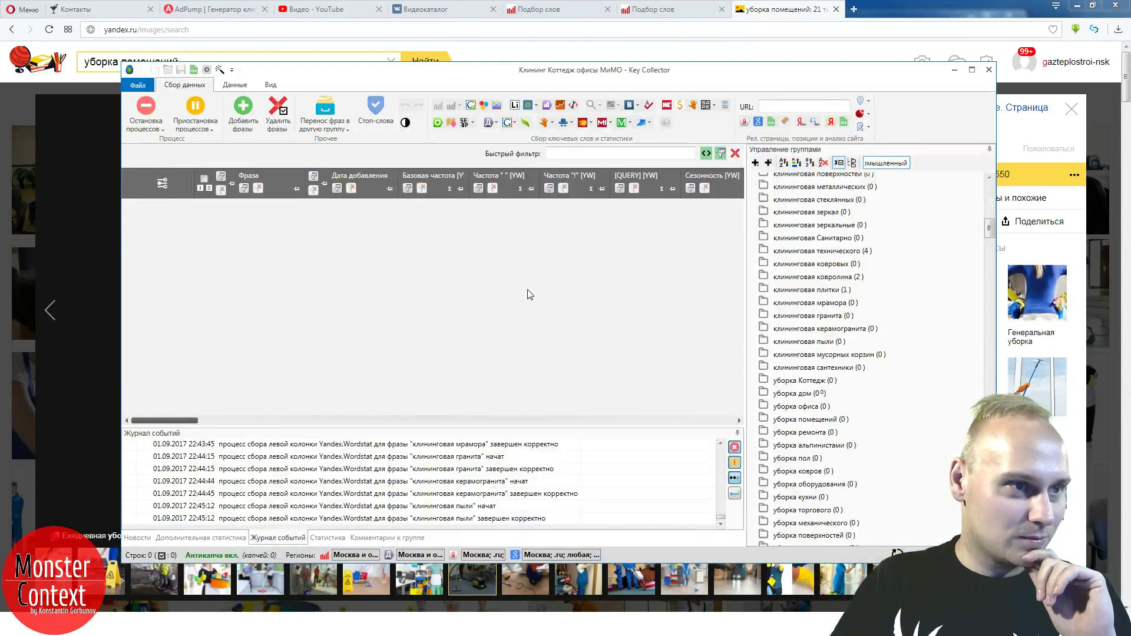
left_click(138, 86)
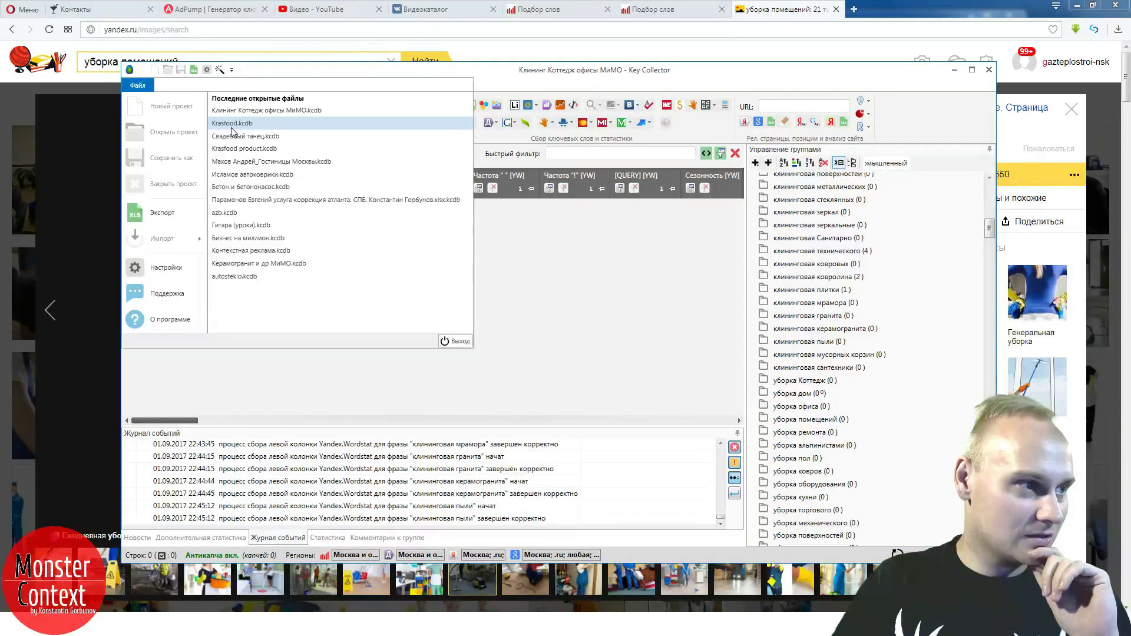
left_click(613, 361)
- Open the Krasfood project in a second Key Collector window and place it in front of the cleaning project
right_click(456, 604)
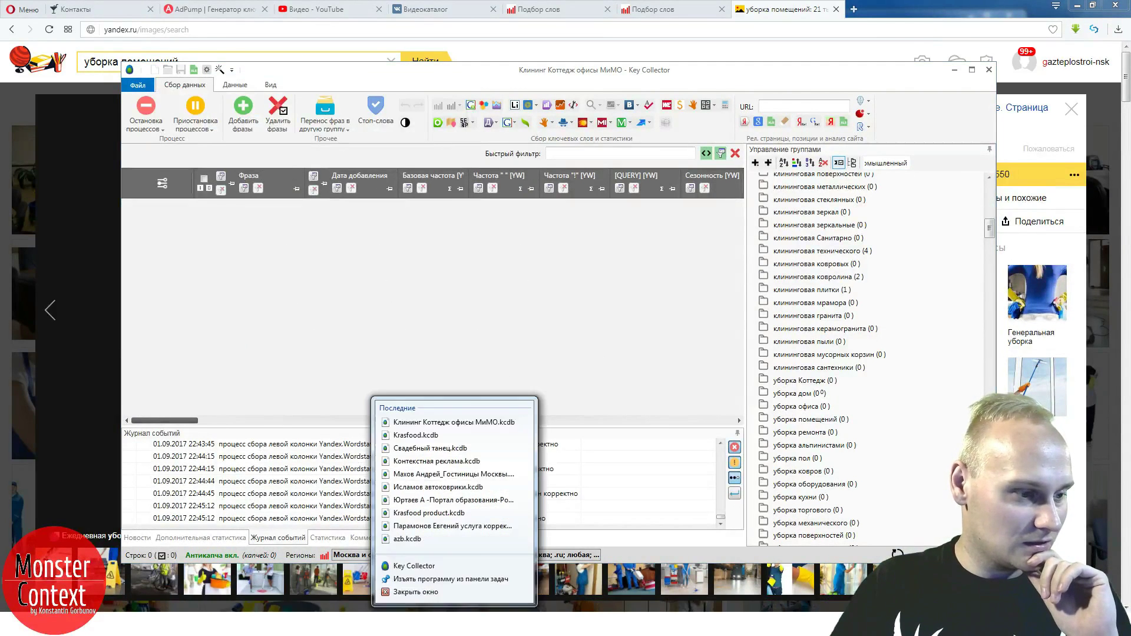
left_click(446, 570)
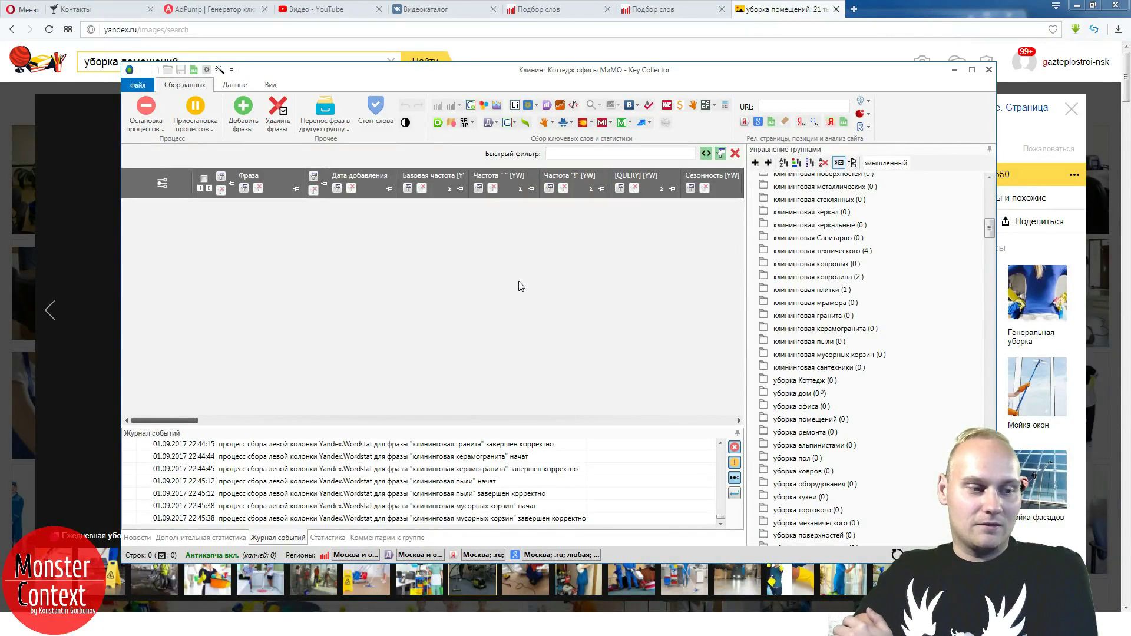
mouse_move(455, 604)
left_click(504, 580)
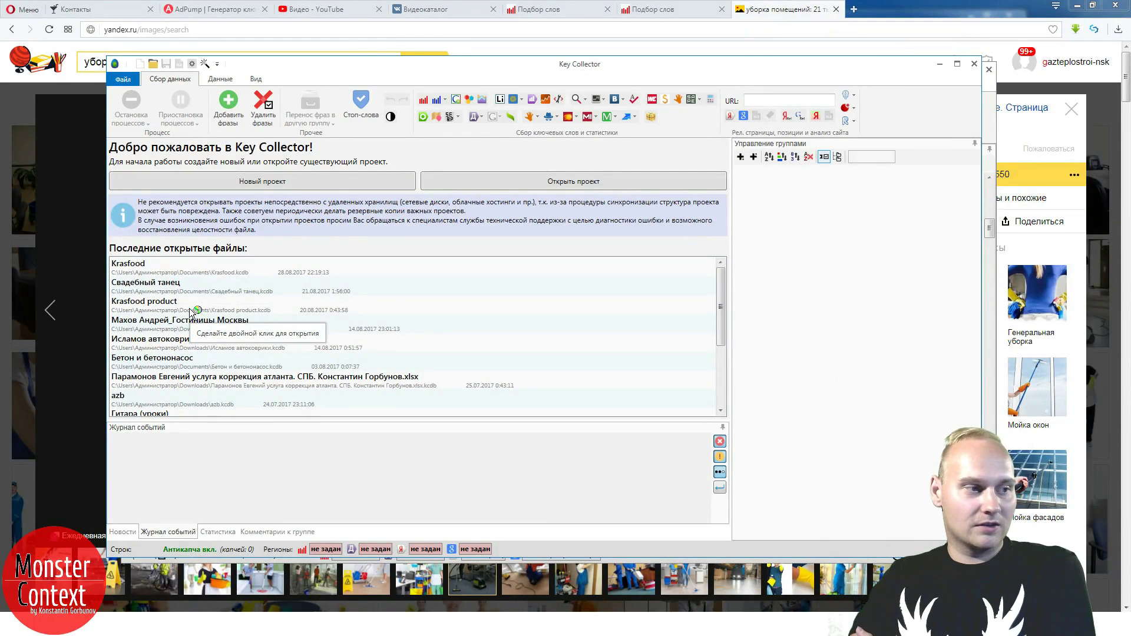
double_click(167, 268)
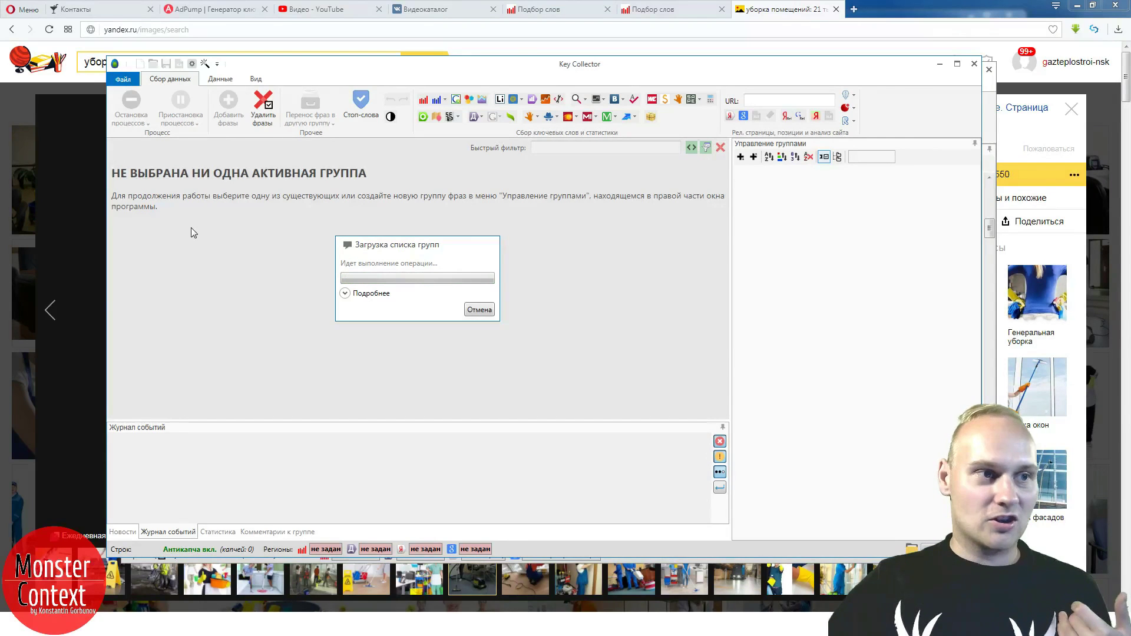
left_click_drag(557, 64, 626, 89)
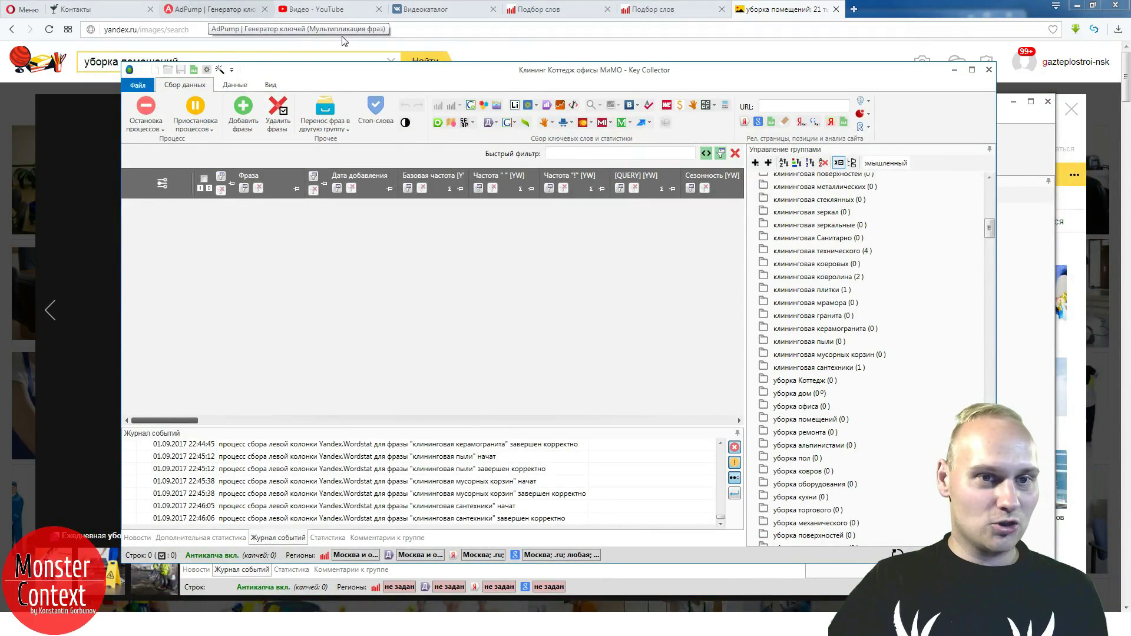
left_click(1031, 126)
mouse_move(903, 107)
left_mouse_down()
mouse_move(894, 101)
mouse_move(908, 96)
left_mouse_up()
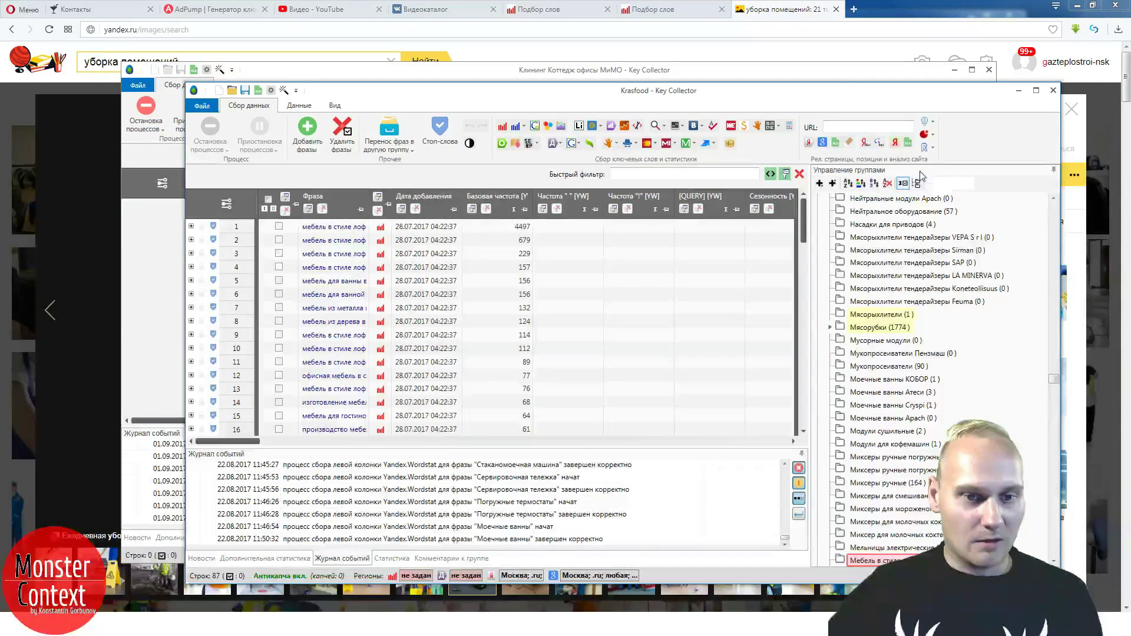
- Select all groups of the Krasfood project, view their phrases together in multi-group mode, and clear the selection
left_click_drag(1052, 380, 1054, 208)
left_click(864, 202)
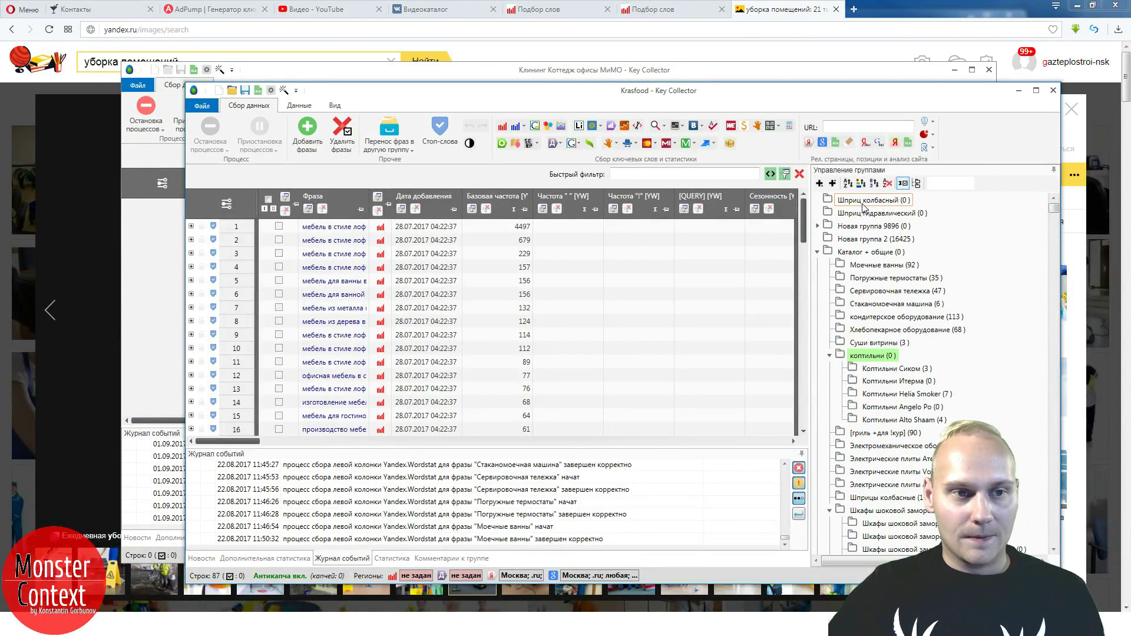
left_click_drag(1055, 210, 1054, 539)
key("ctrl+a")
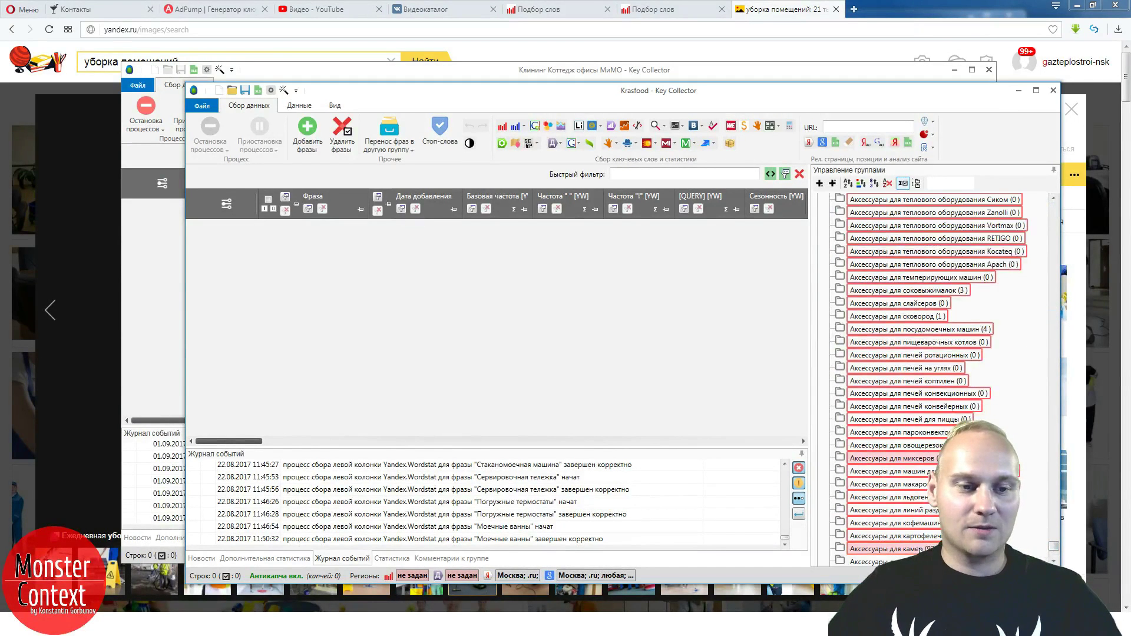
scroll(1054, 547, "down", 5)
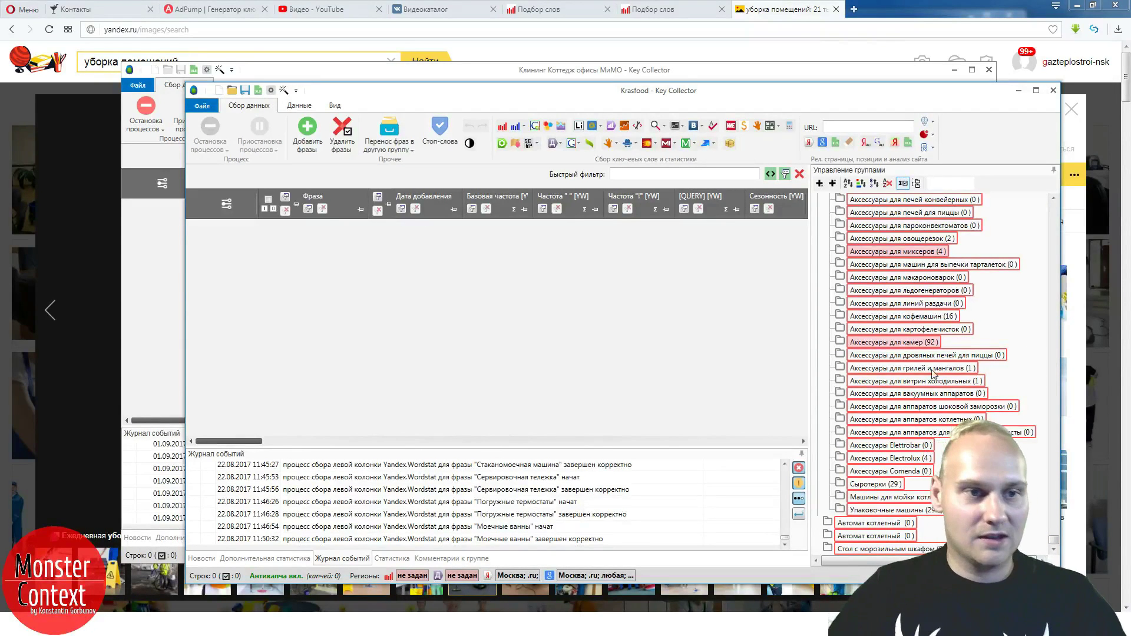
left_click(917, 183)
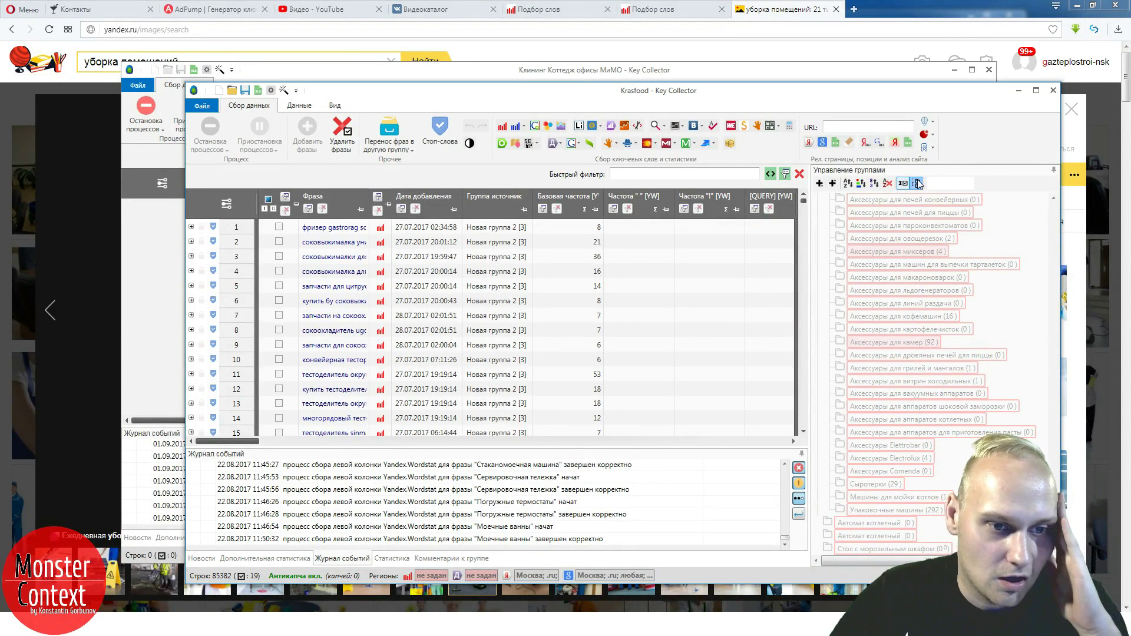
left_click(995, 318)
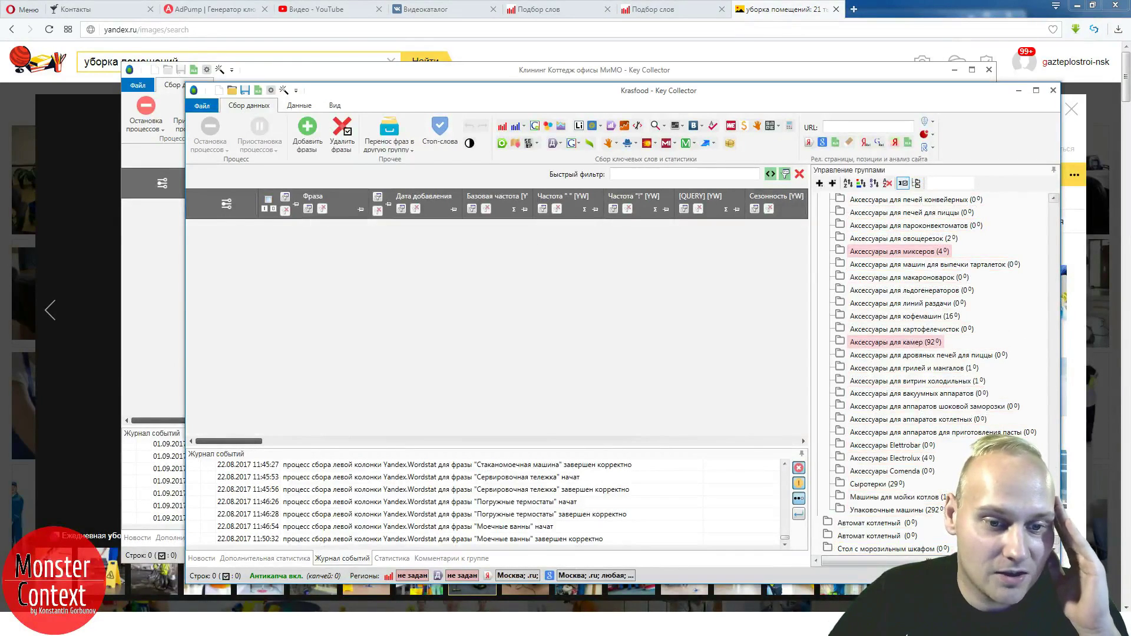
- Expand "Новая группа 9896" at the start of the group tree and examine its product subgroups
left_click_drag(1055, 448, 1055, 201)
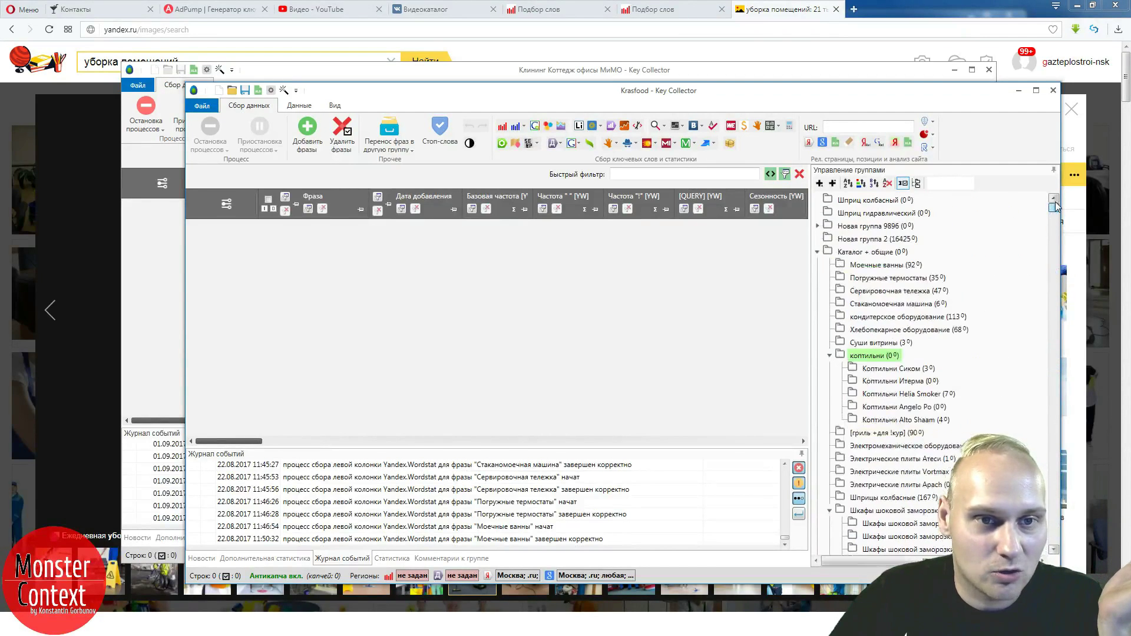
double_click(831, 227)
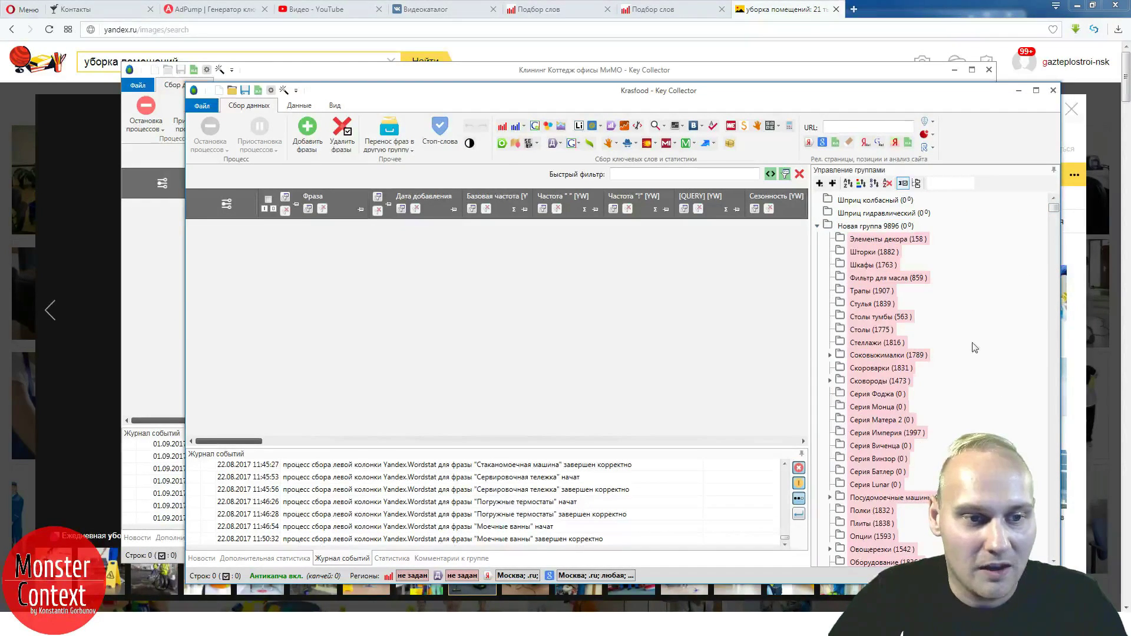
scroll(981, 353, "down", 2)
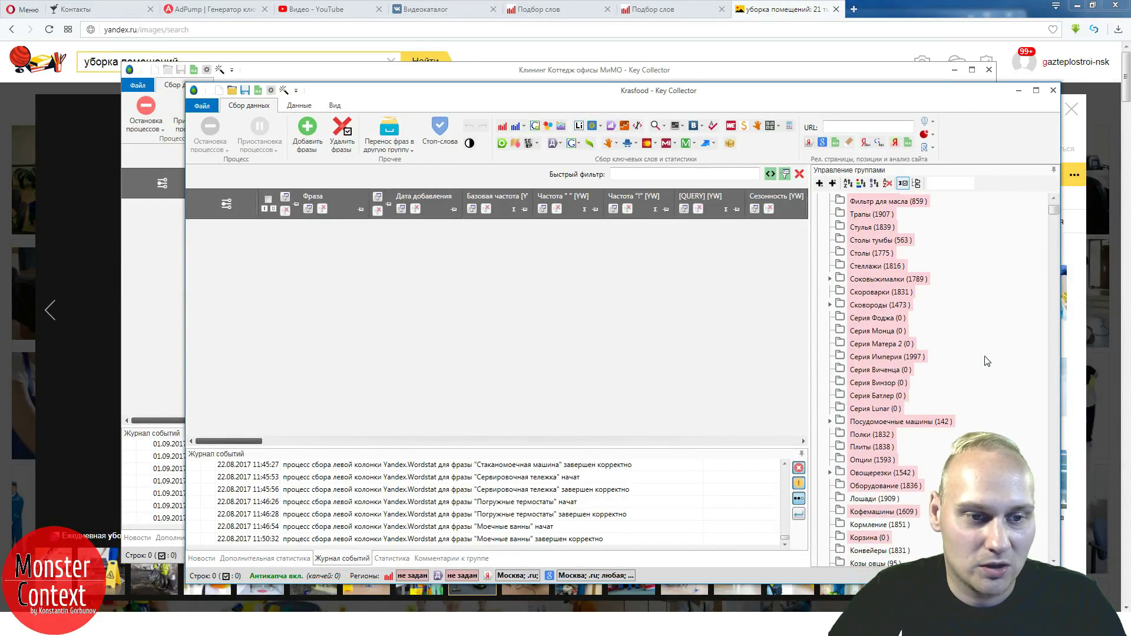
scroll(987, 362, "down", 4)
scroll(987, 362, "down", 2)
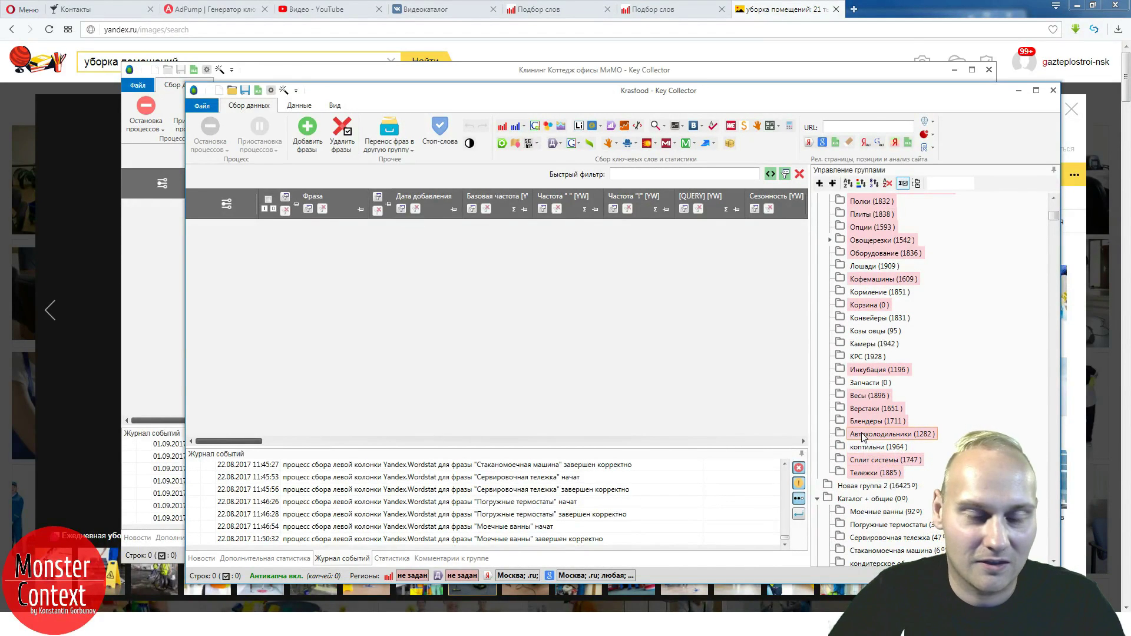
scroll(862, 436, "down", 3)
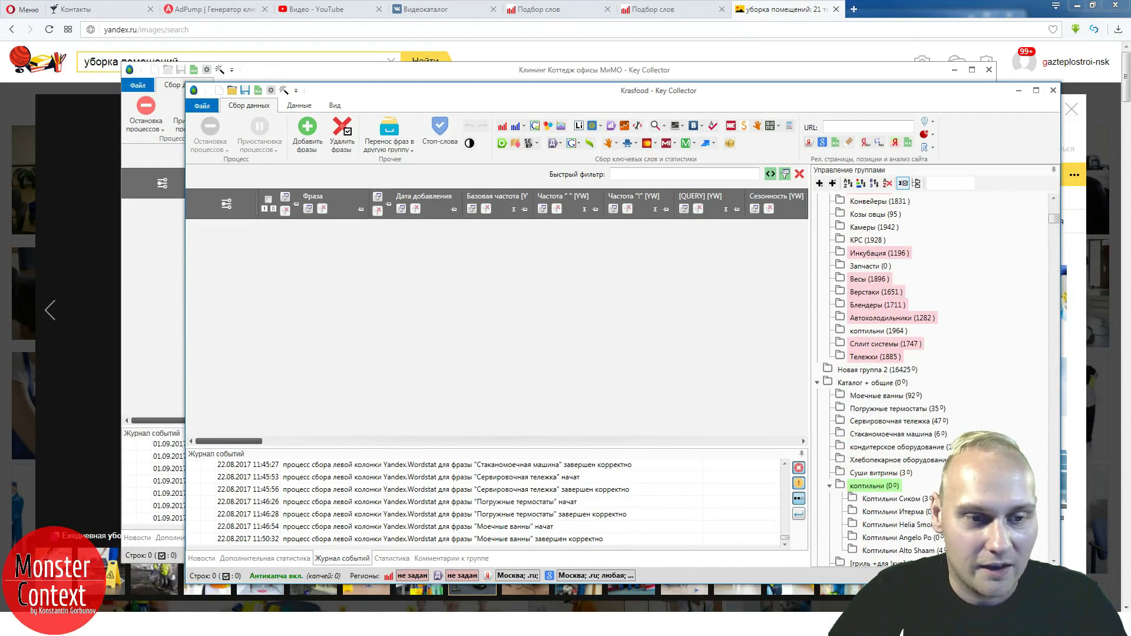
scroll(975, 388, "down", 2)
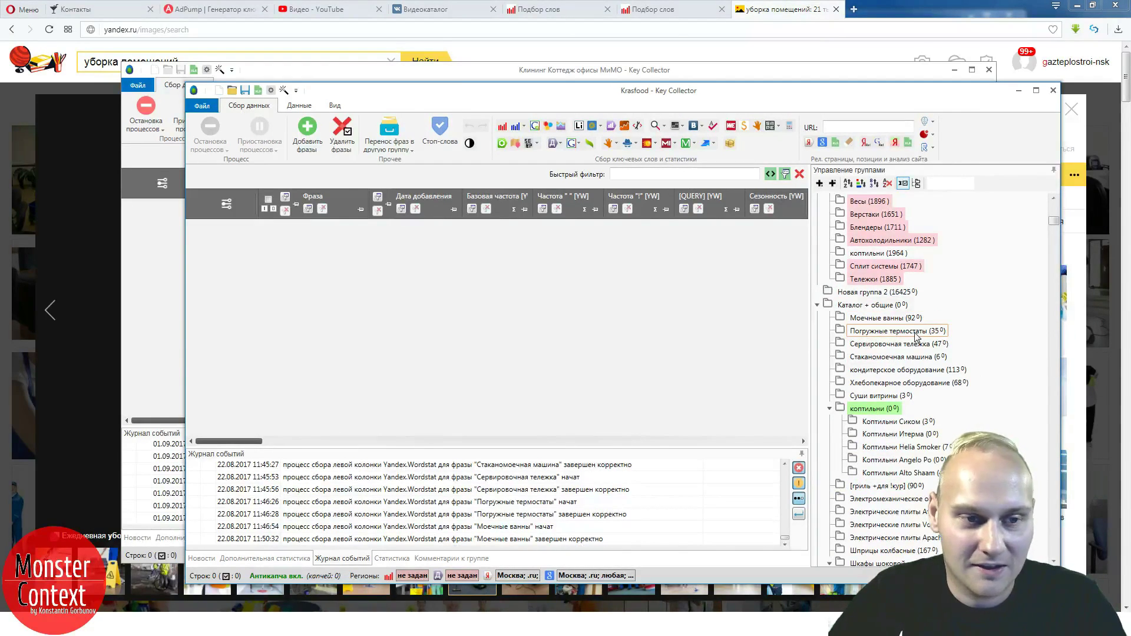
- Examine the "Каталог + общие" subgroups and view the phrases of "Шкафы шоковой заморозки" and its Electrolux subgroup
scroll(1009, 364, "down", 4)
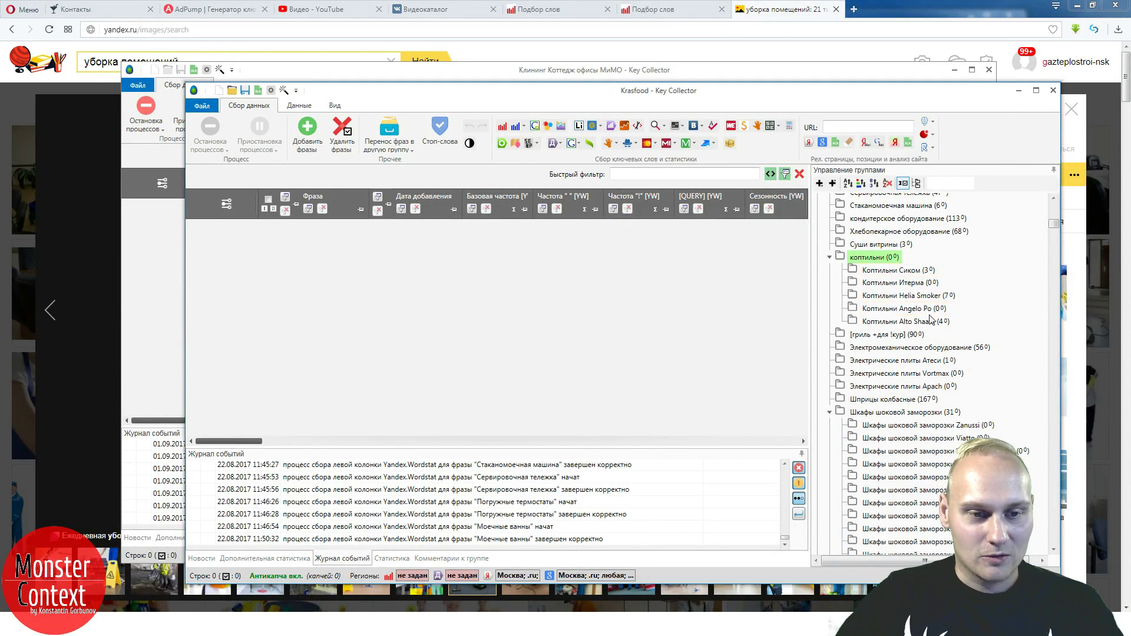
scroll(891, 276, "down", 3)
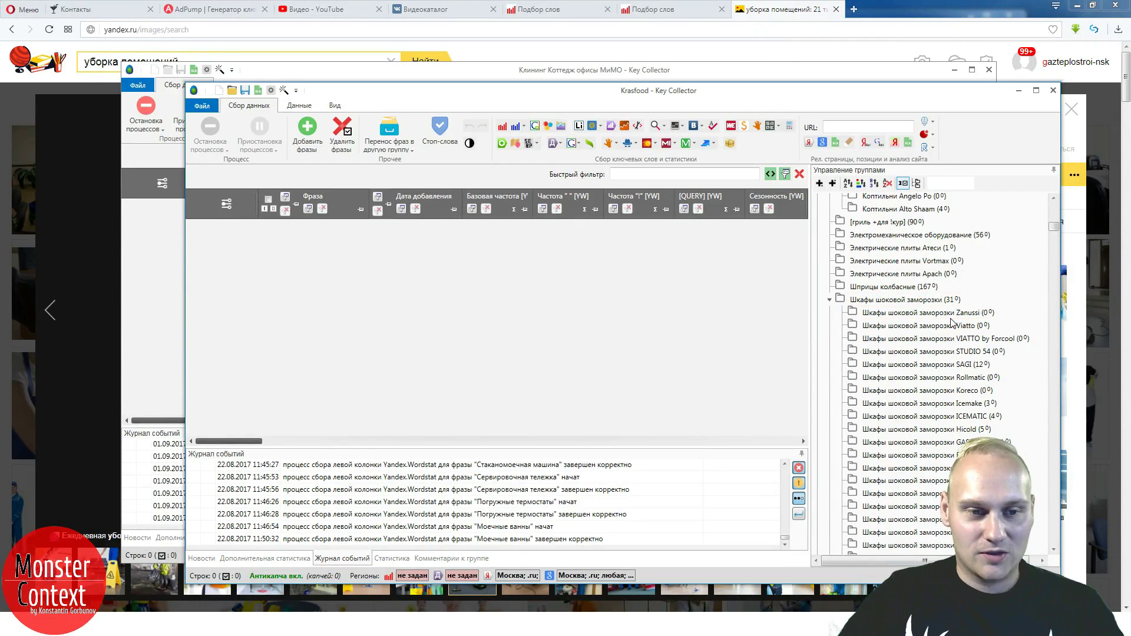
scroll(912, 348, "down", 6)
scroll(913, 349, "up", 2)
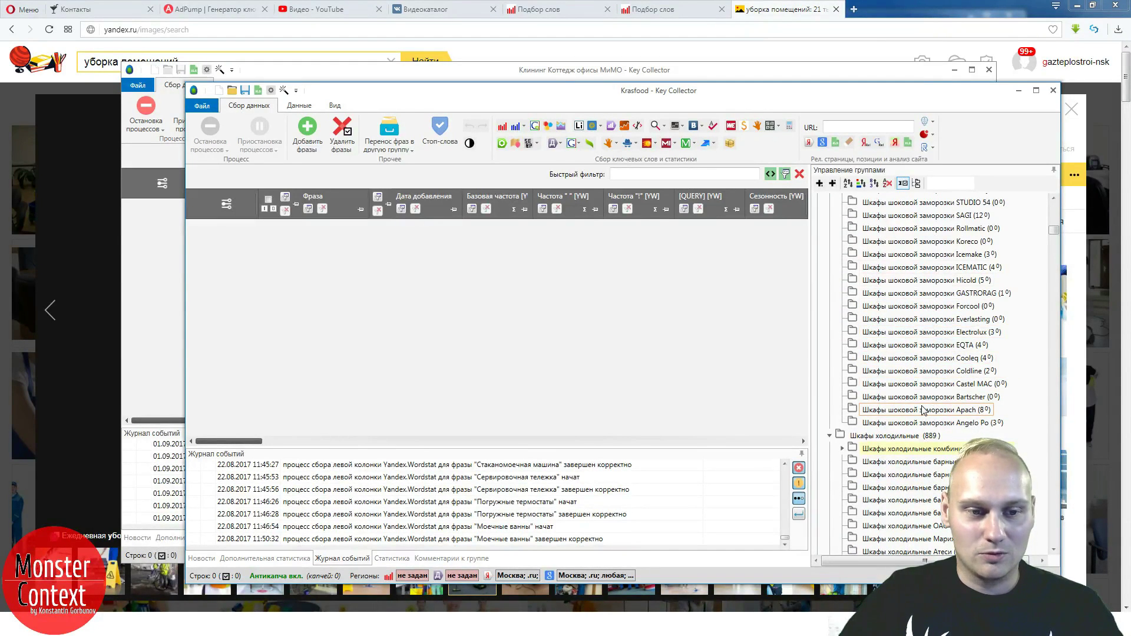
scroll(923, 410, "up", 1)
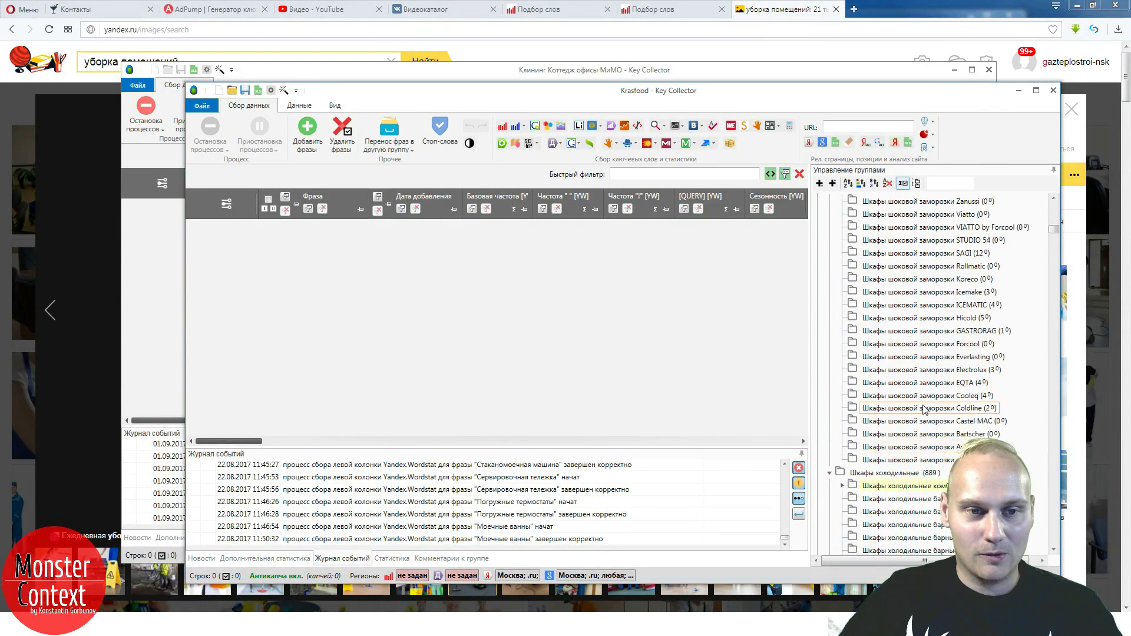
scroll(923, 410, "up", 1)
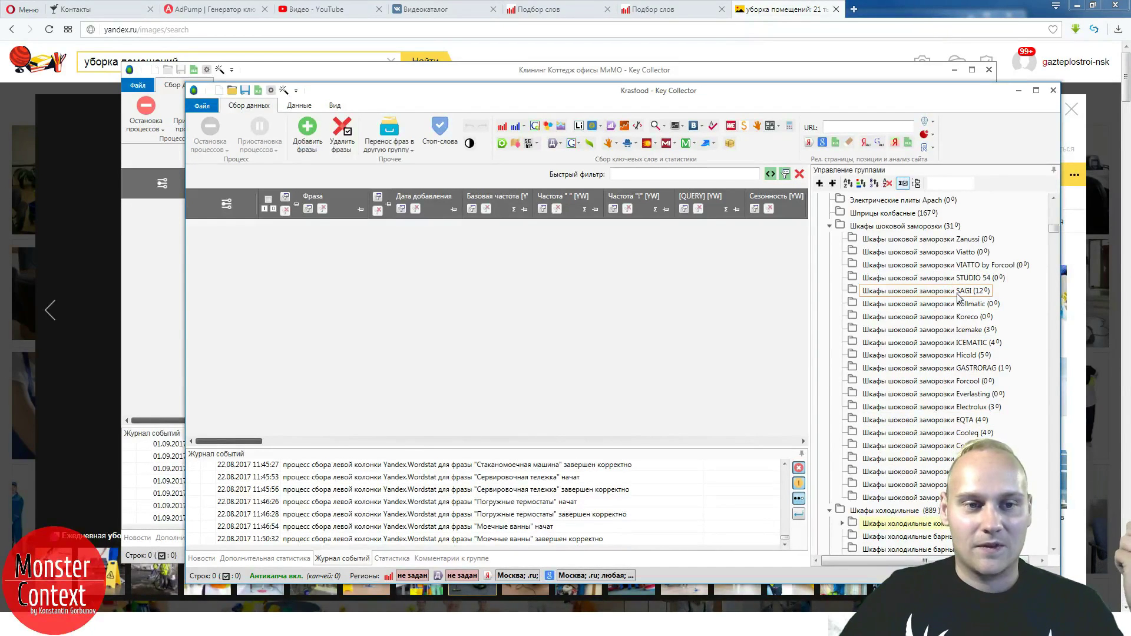
left_click(895, 228)
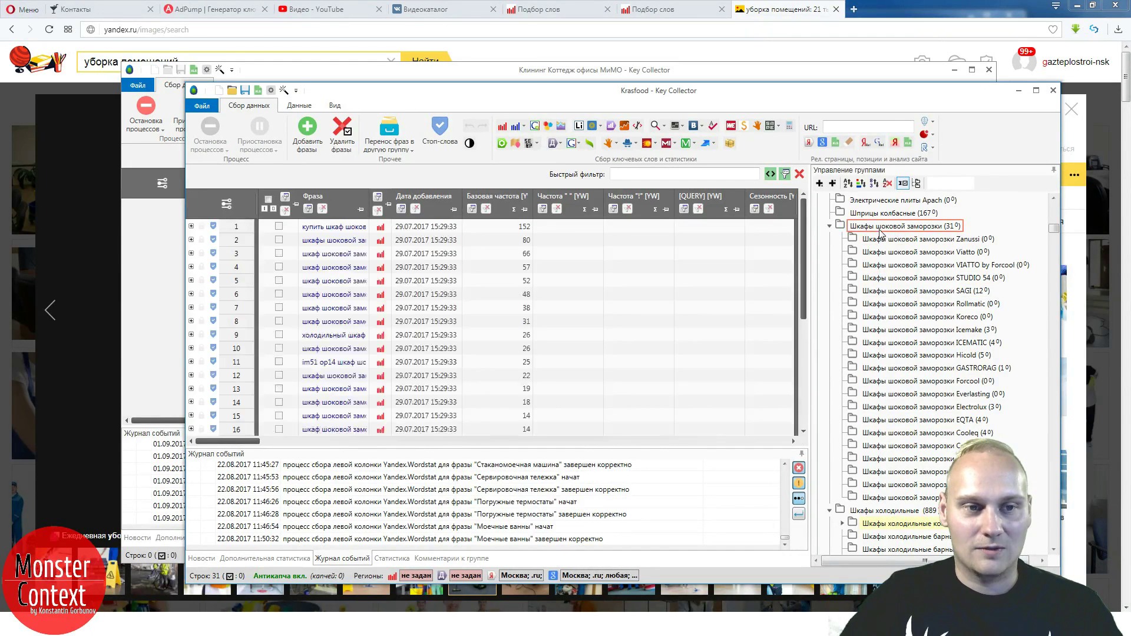
left_click(924, 409)
- Examine the brand subgroups under "Шкафы холодильные" and collapse "Новая группа 9896"
scroll(937, 417, "down", 3)
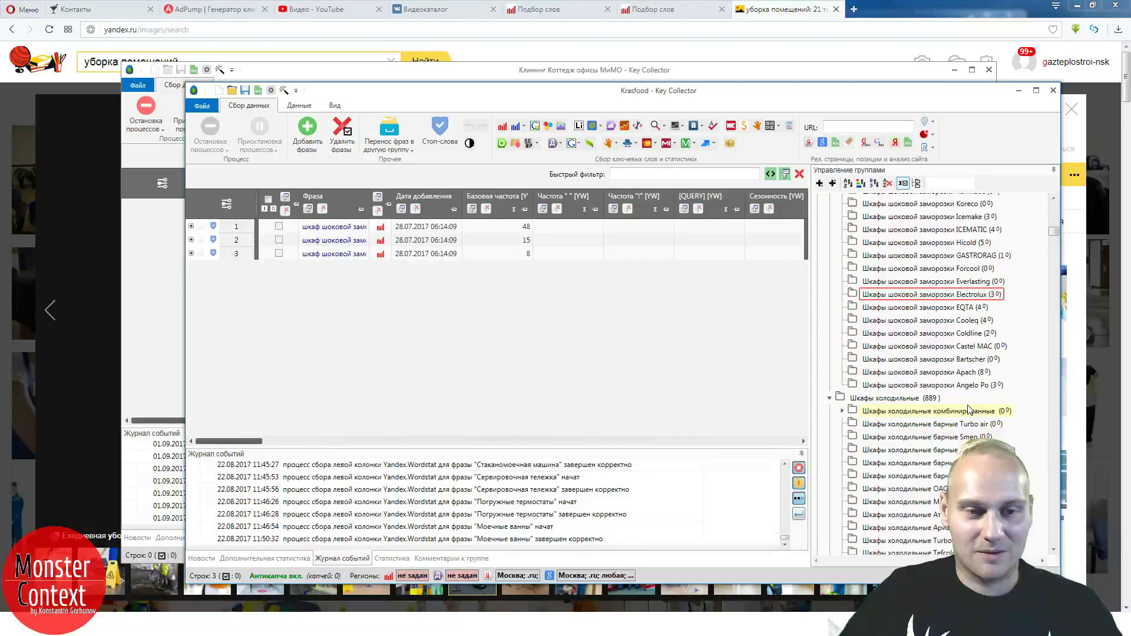
scroll(939, 421, "down", 2)
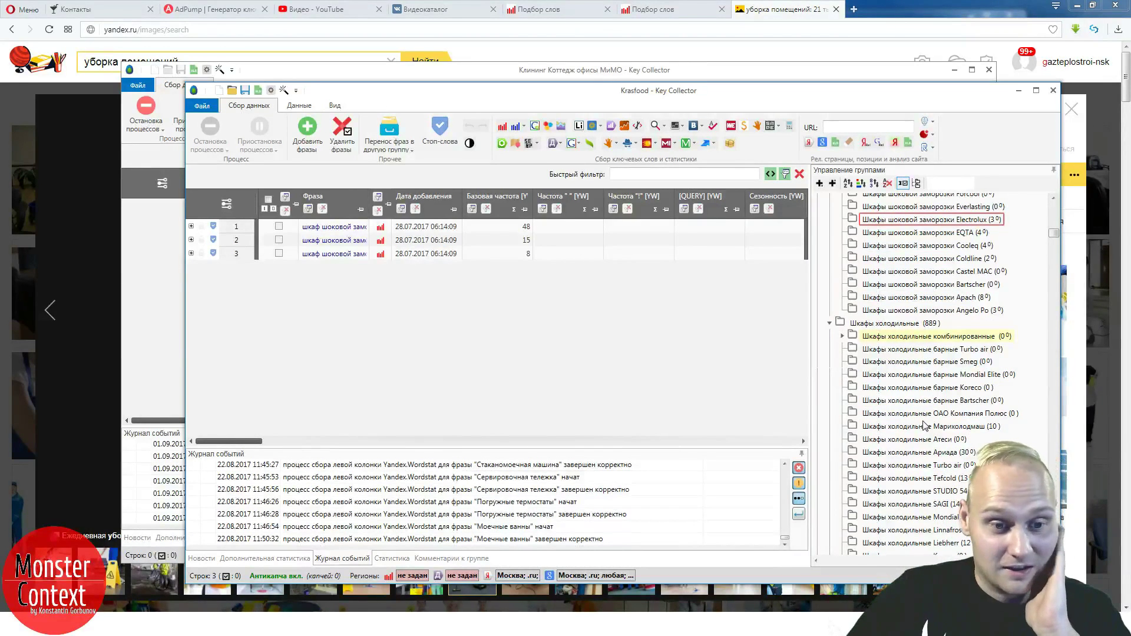
scroll(924, 425, "down", 3)
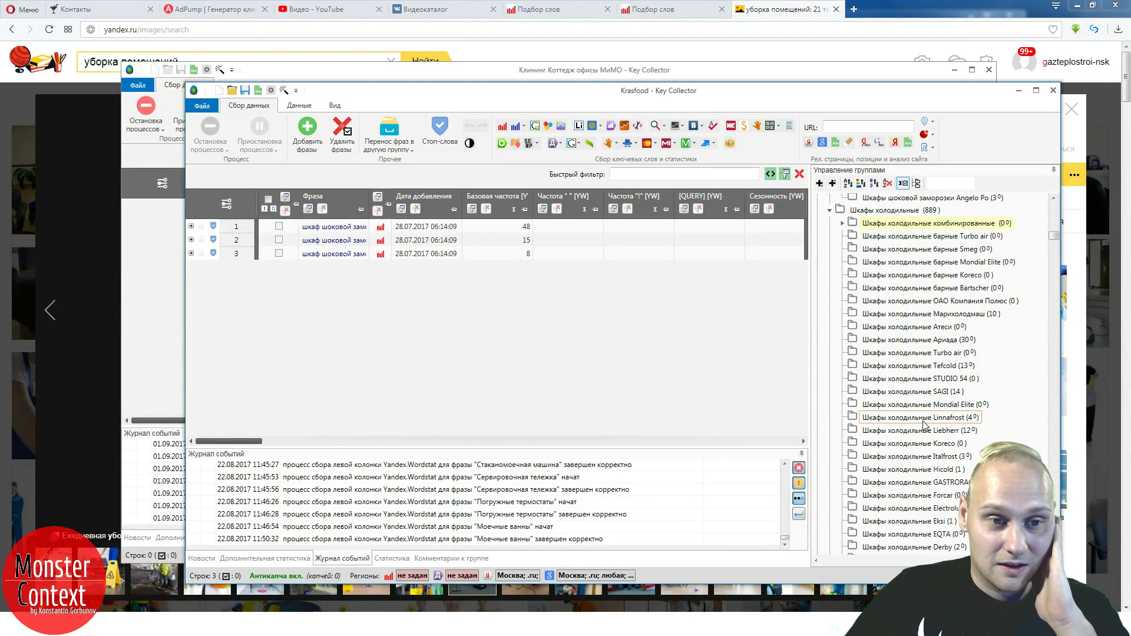
scroll(923, 426, "down", 4)
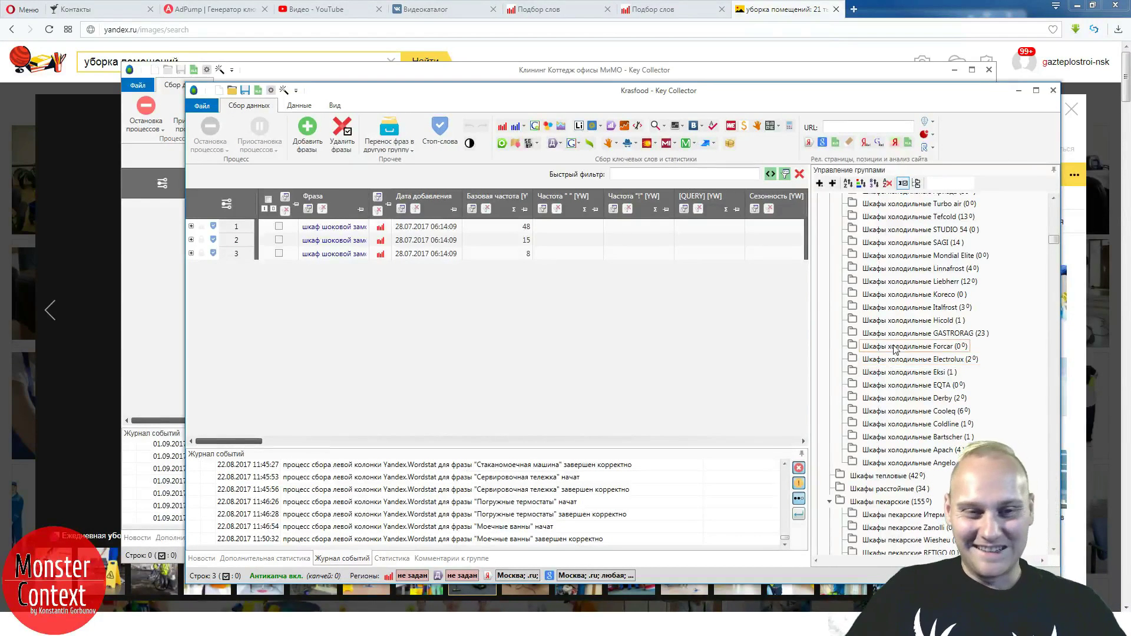
scroll(907, 329, "up", 12)
scroll(924, 283, "up", 15)
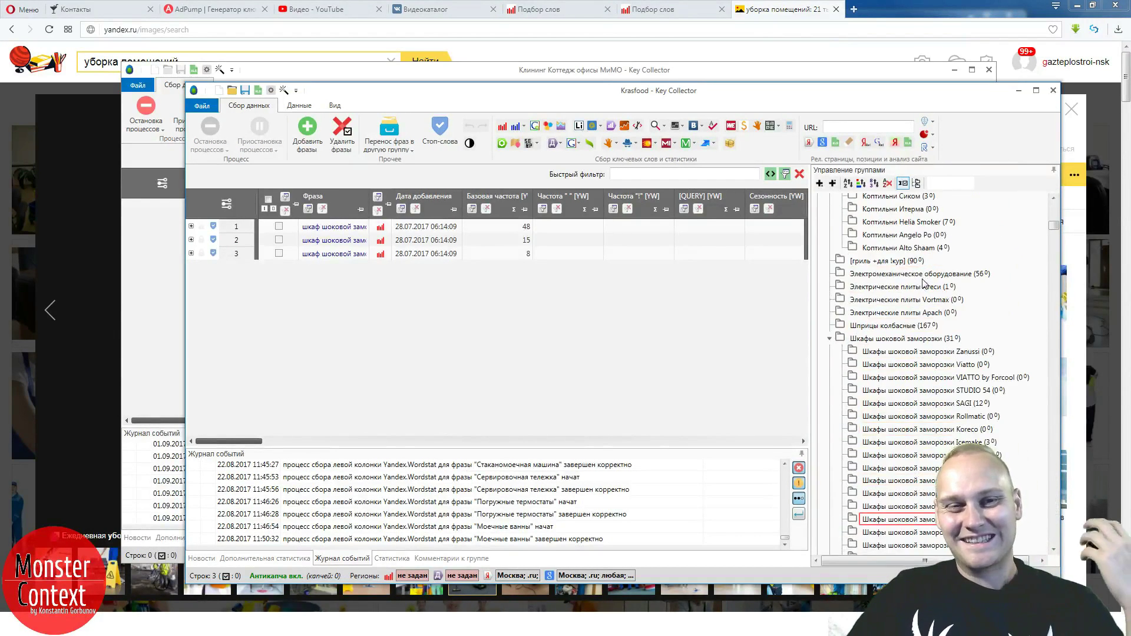
scroll(924, 284, "up", 5)
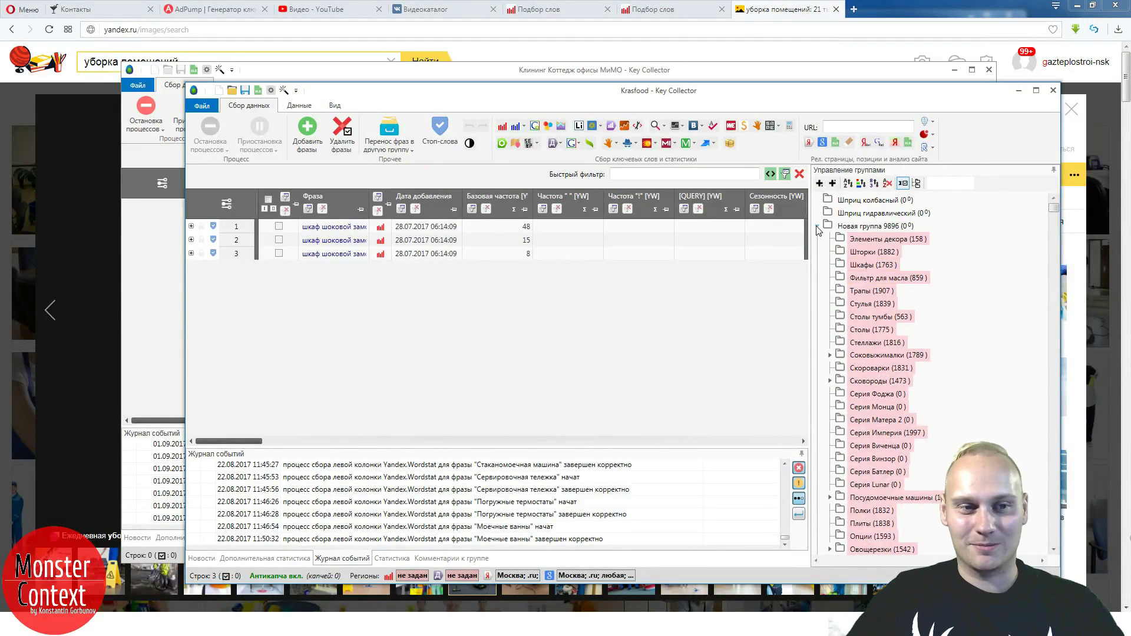
left_click(817, 226)
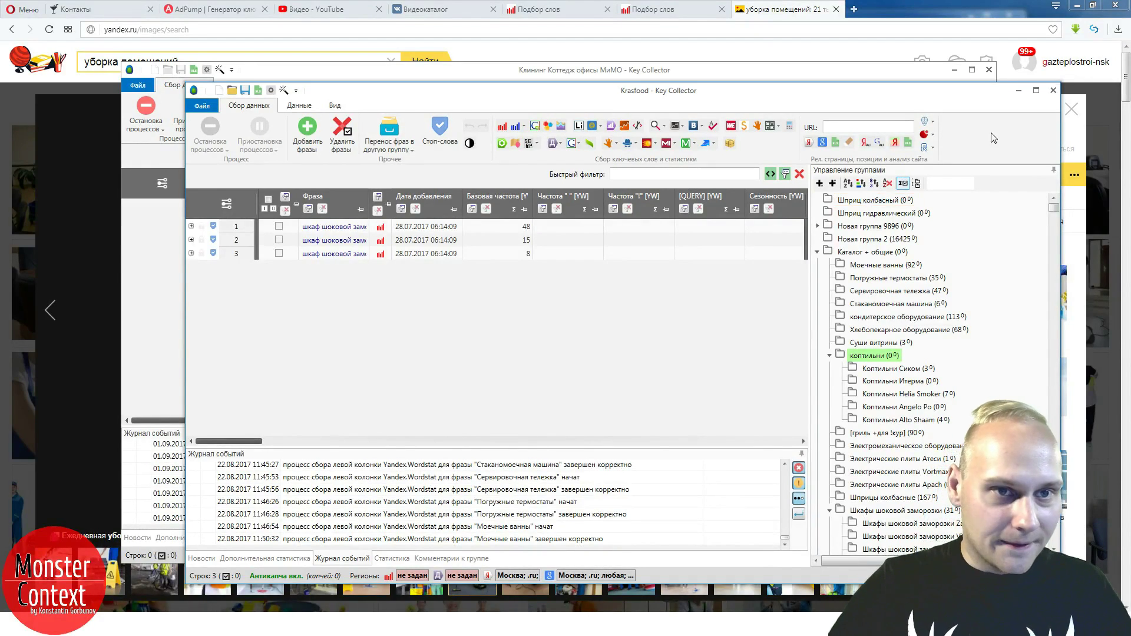
- Minimize the Krasfood project window and open the VK news feed in a new browser tab
left_click(1019, 91)
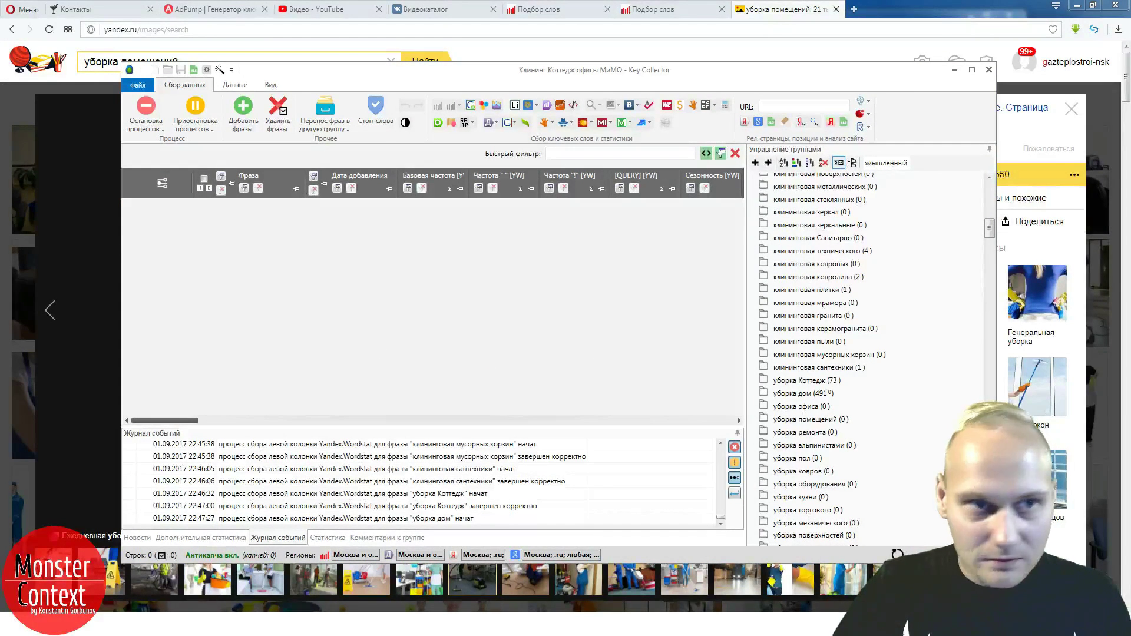
left_click(854, 9)
left_click(324, 280)
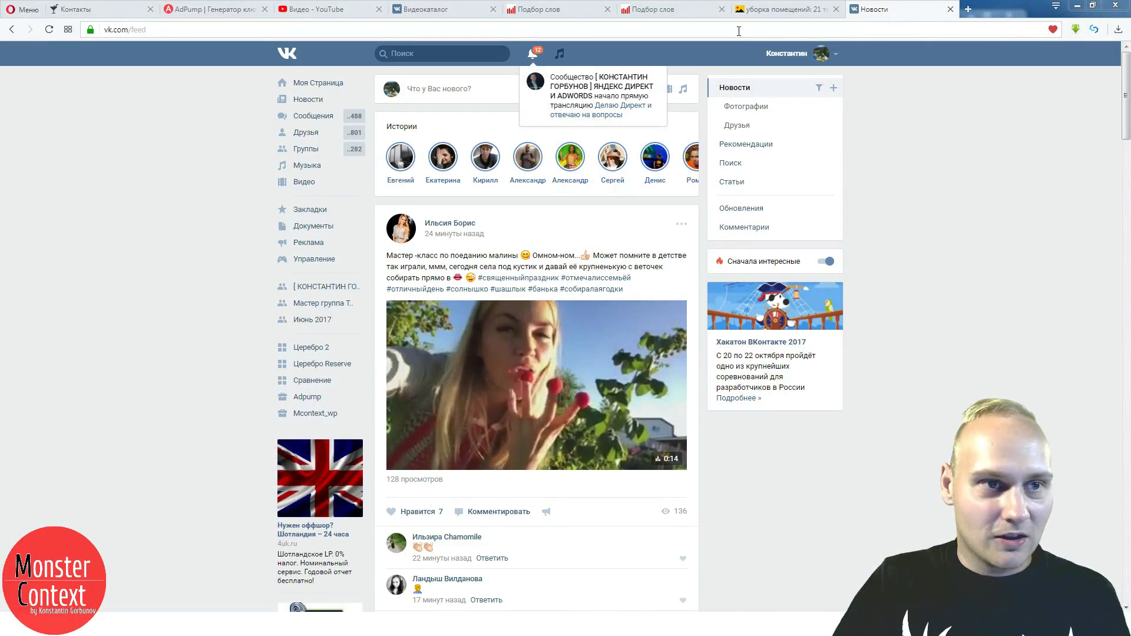
- Close the VK news feed tab, switch to the live-broadcast window and read the recent viewer comments in its chat
key("ctrl+w")
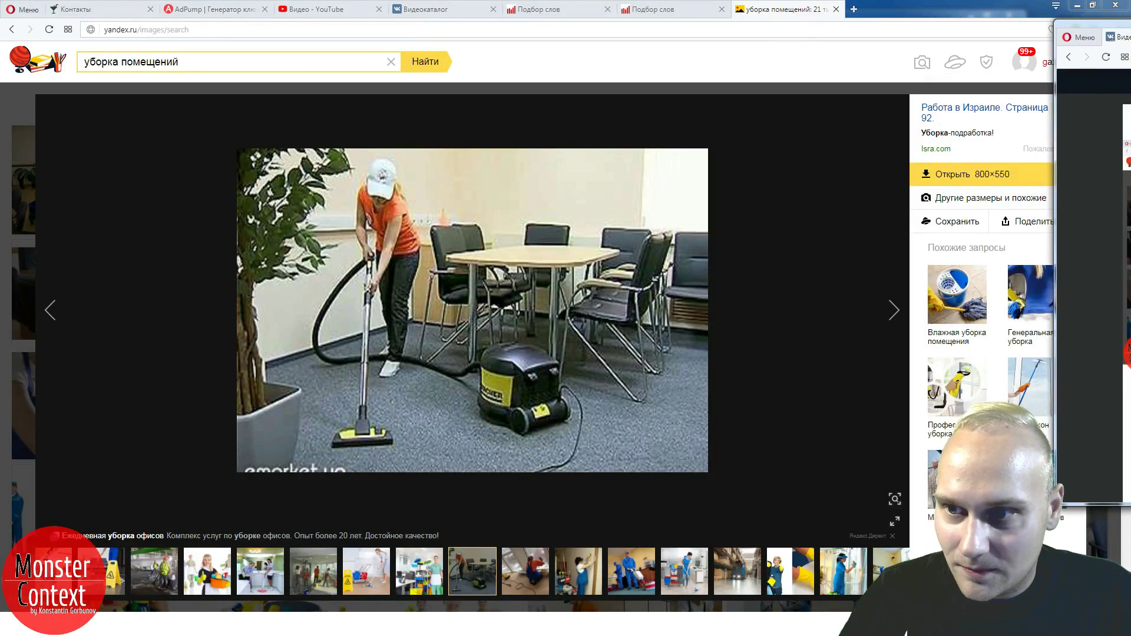
key("alt+Tab")
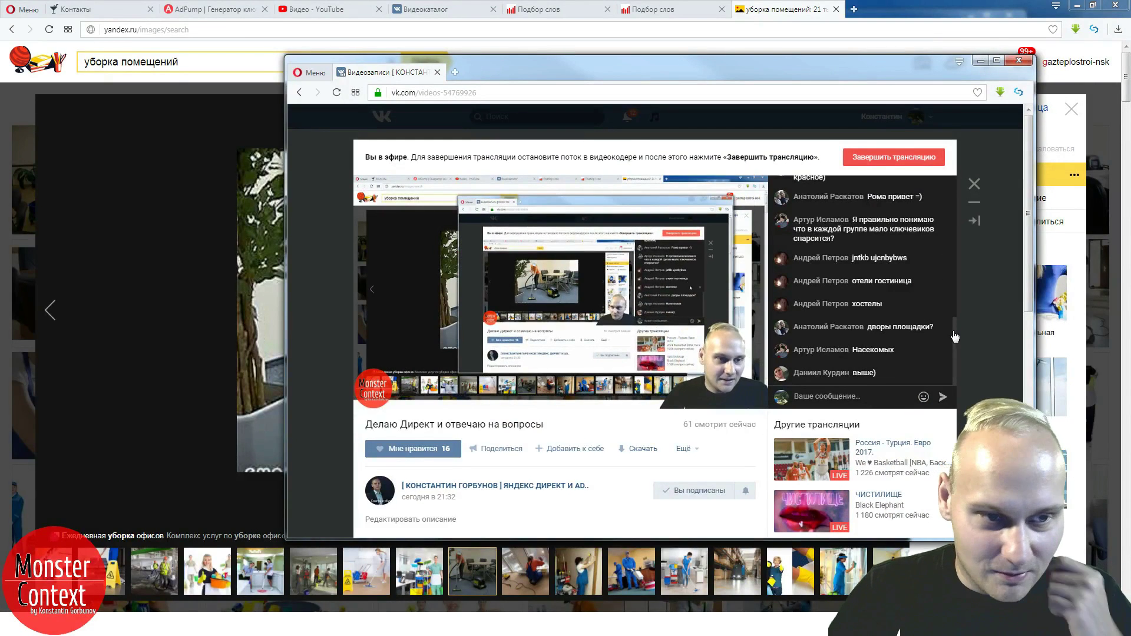
scroll(957, 336, "up", 1)
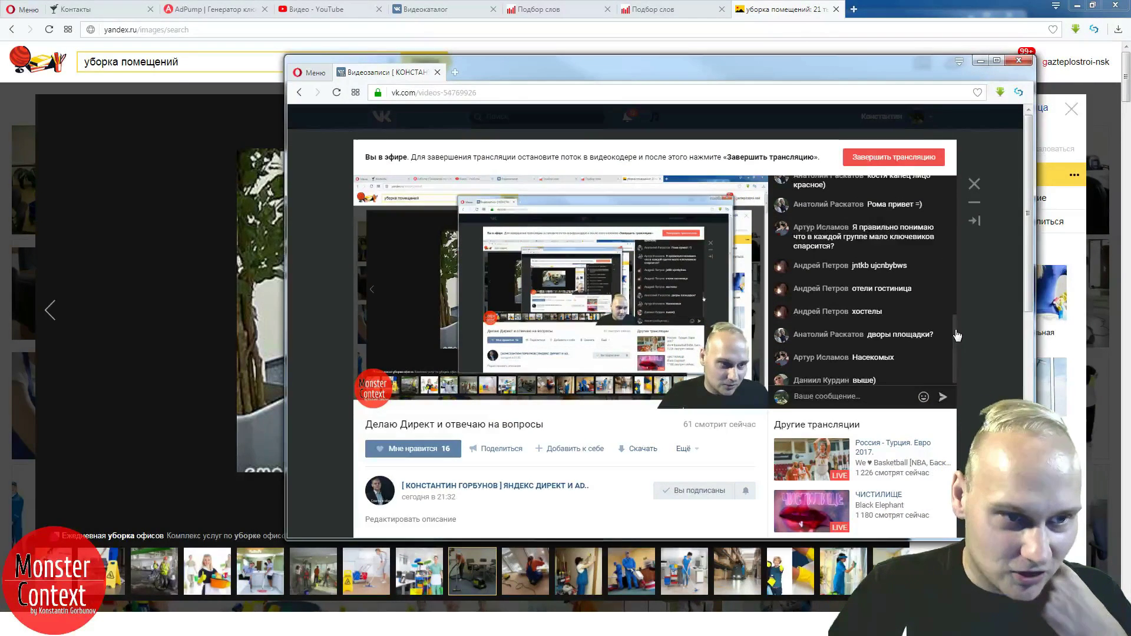
scroll(958, 335, "up", 2)
scroll(959, 333, "down", 3)
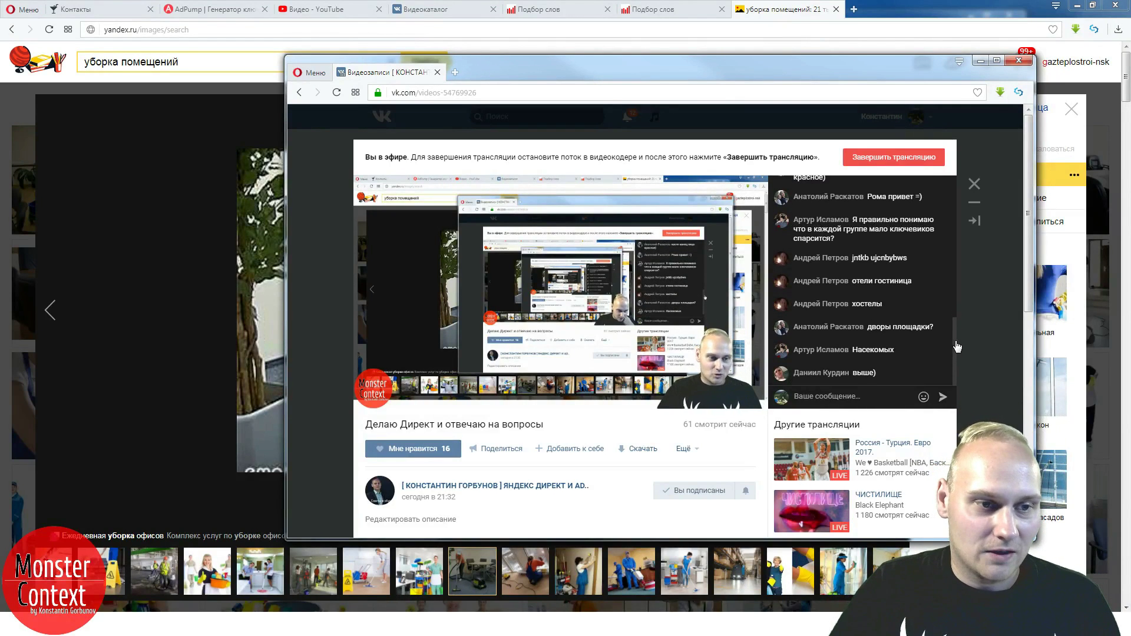
scroll(954, 341, "up", 2)
scroll(958, 341, "up", 2)
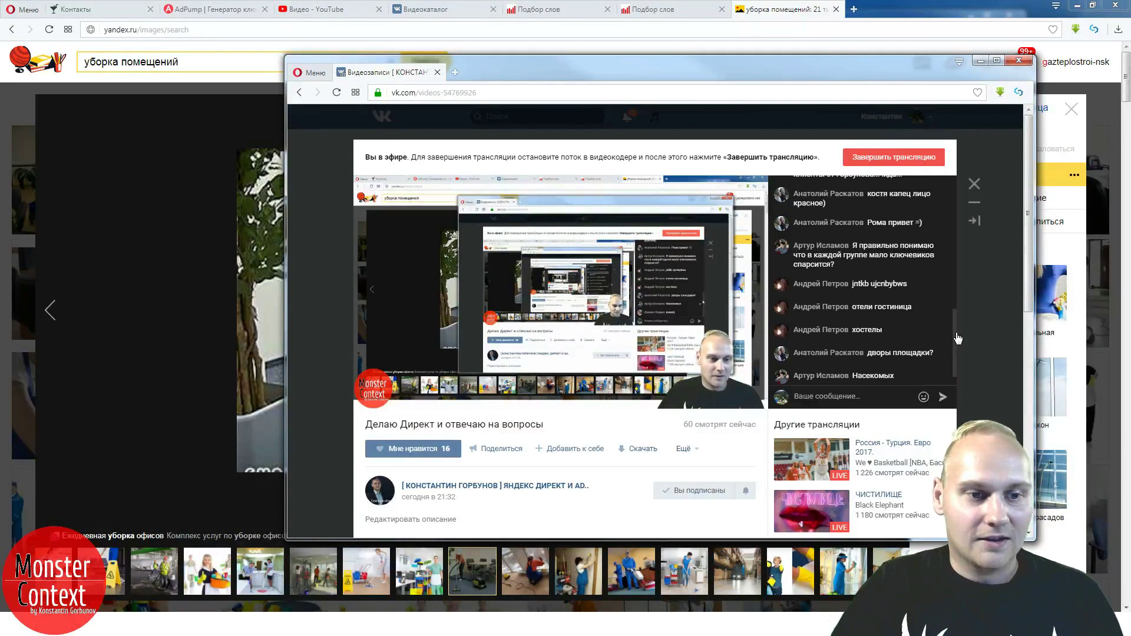
scroll(958, 333, "up", 2)
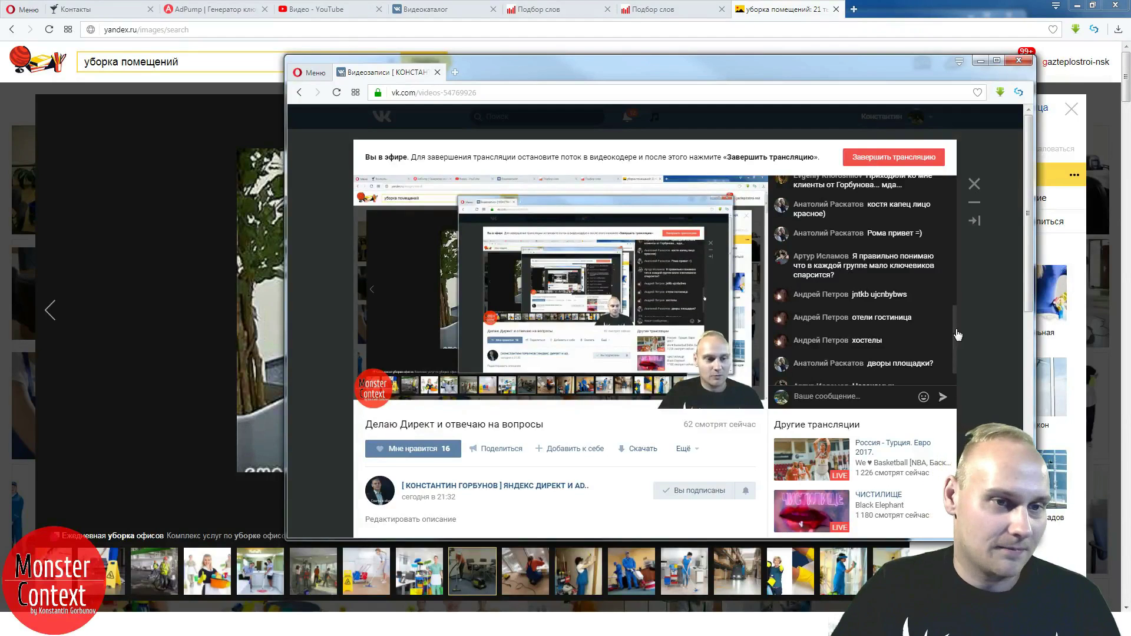
scroll(958, 329, "up", 2)
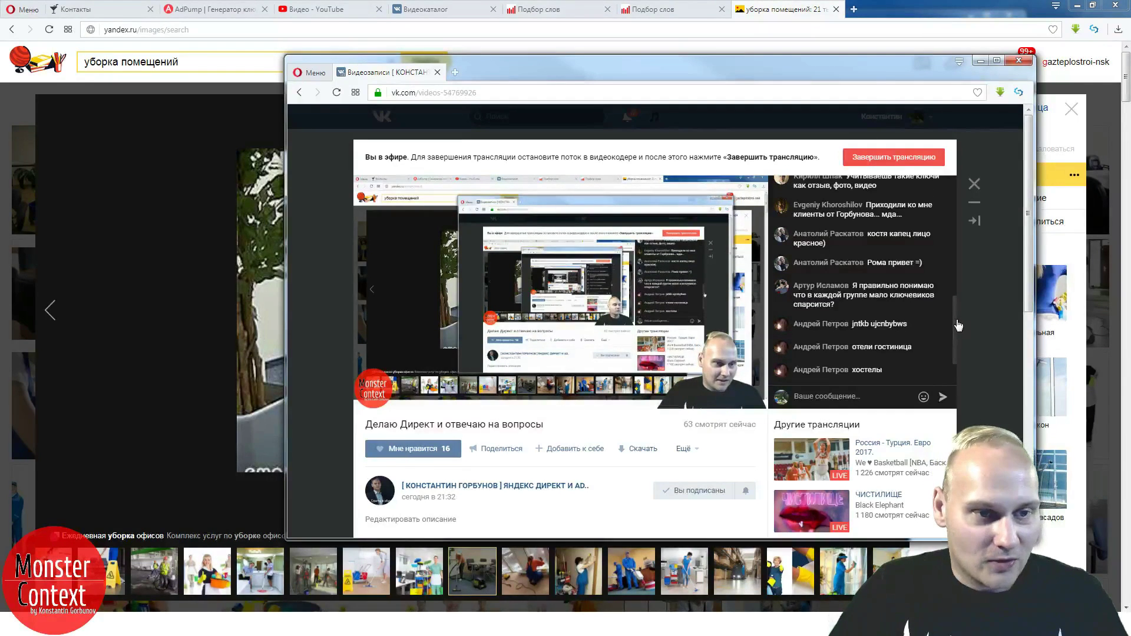
scroll(958, 325, "up", 1)
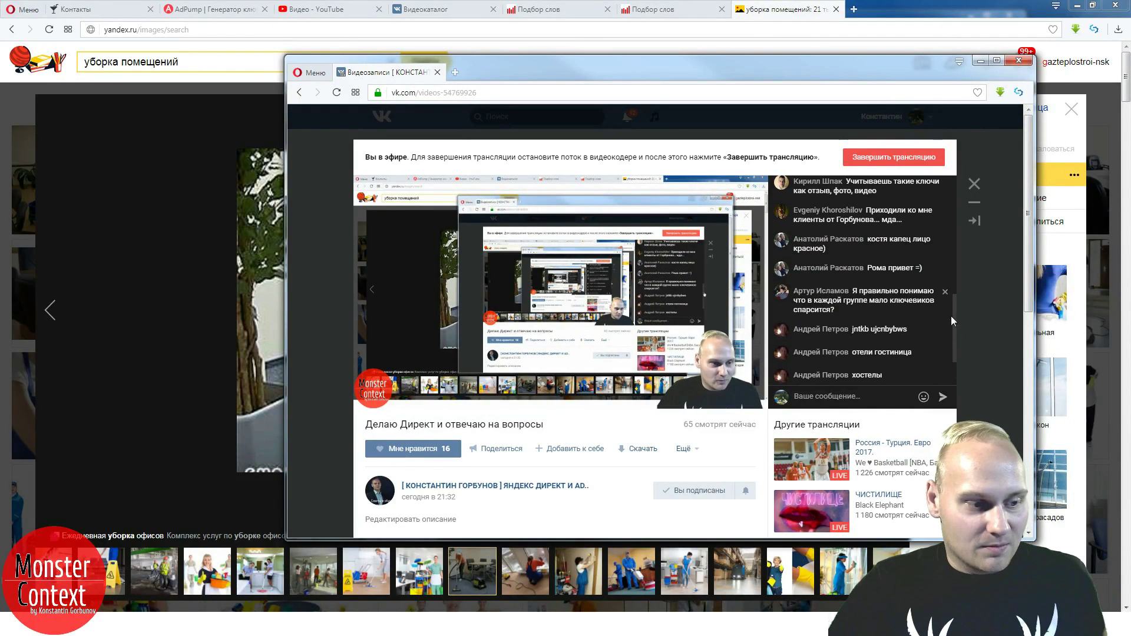
- Switch to Key Collector's Krasfood project, view the phrases of groups "Моечные ванны" through "Запайщики HUALIAN MACHINERY" together in multi-group mode, and exit the mode
mouse_move(454, 625)
left_click(501, 561)
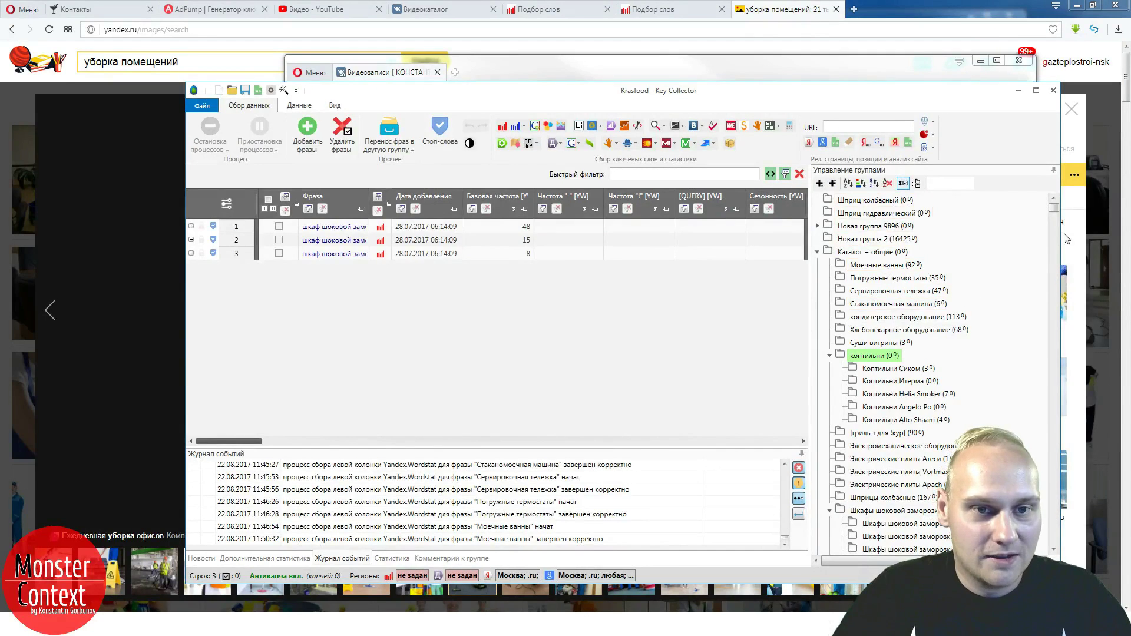
left_click_drag(1055, 206, 1055, 465)
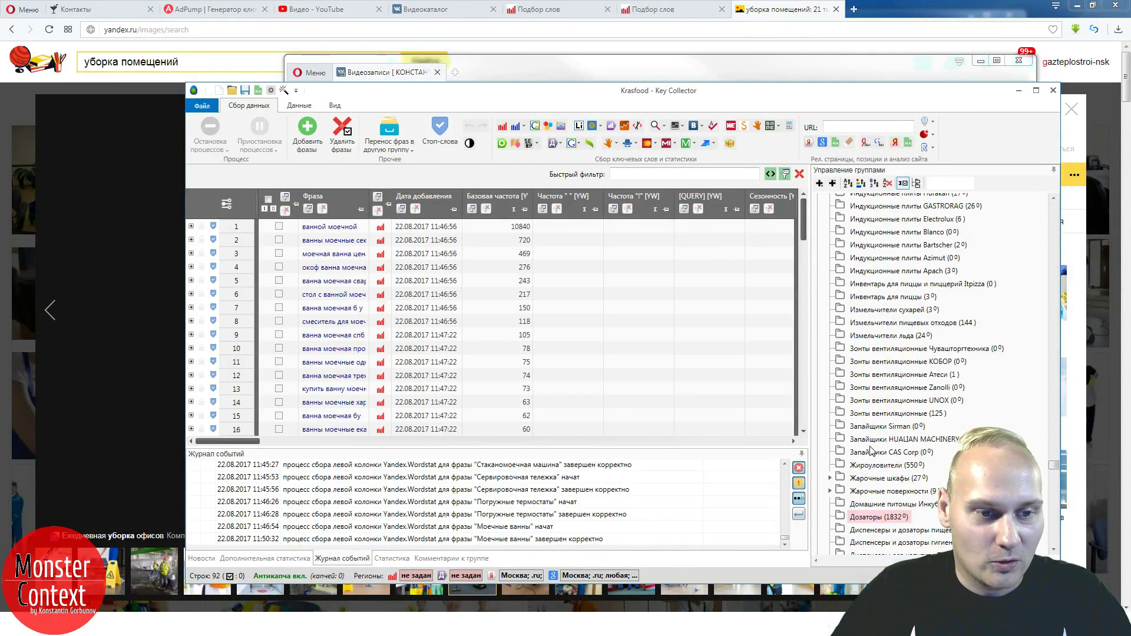
left_click_drag(873, 441, 925, 194)
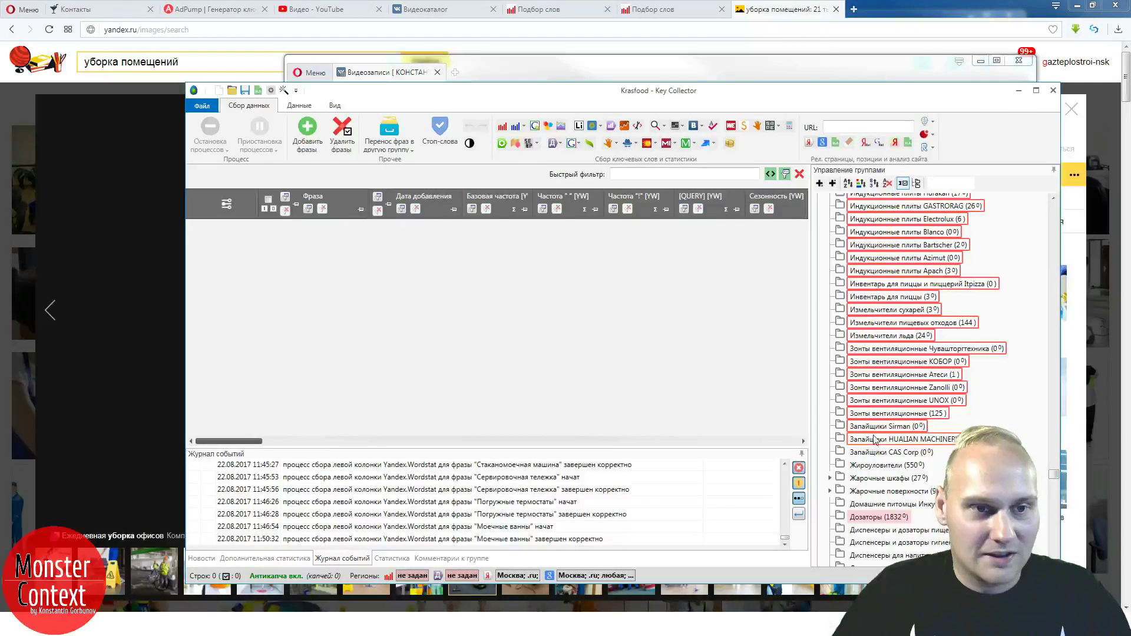
left_click(917, 183)
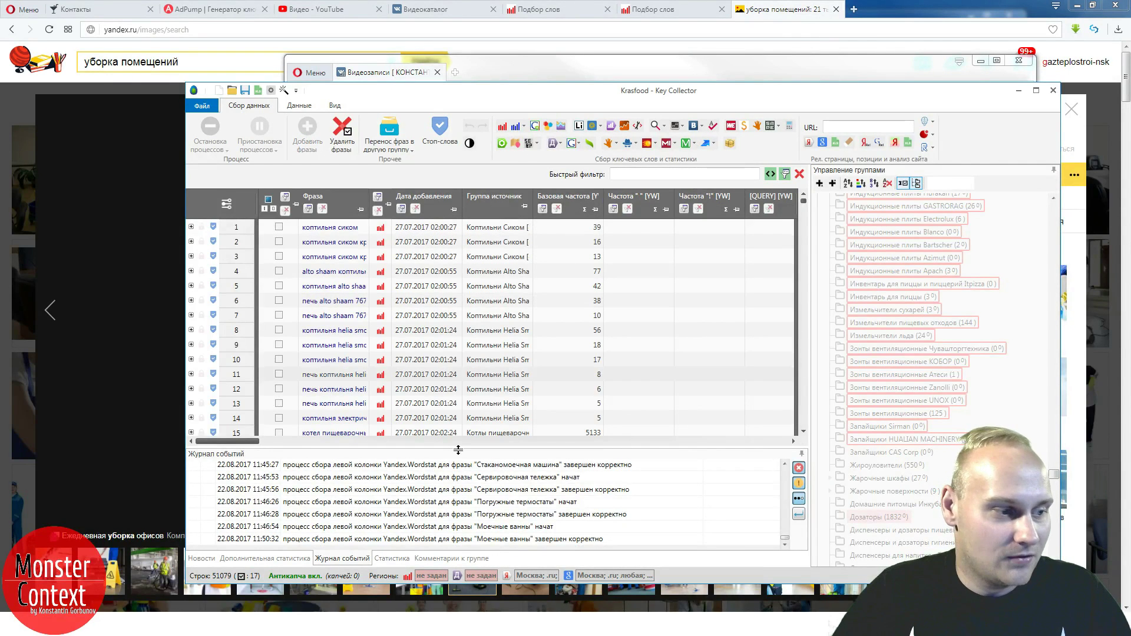
left_click(917, 184)
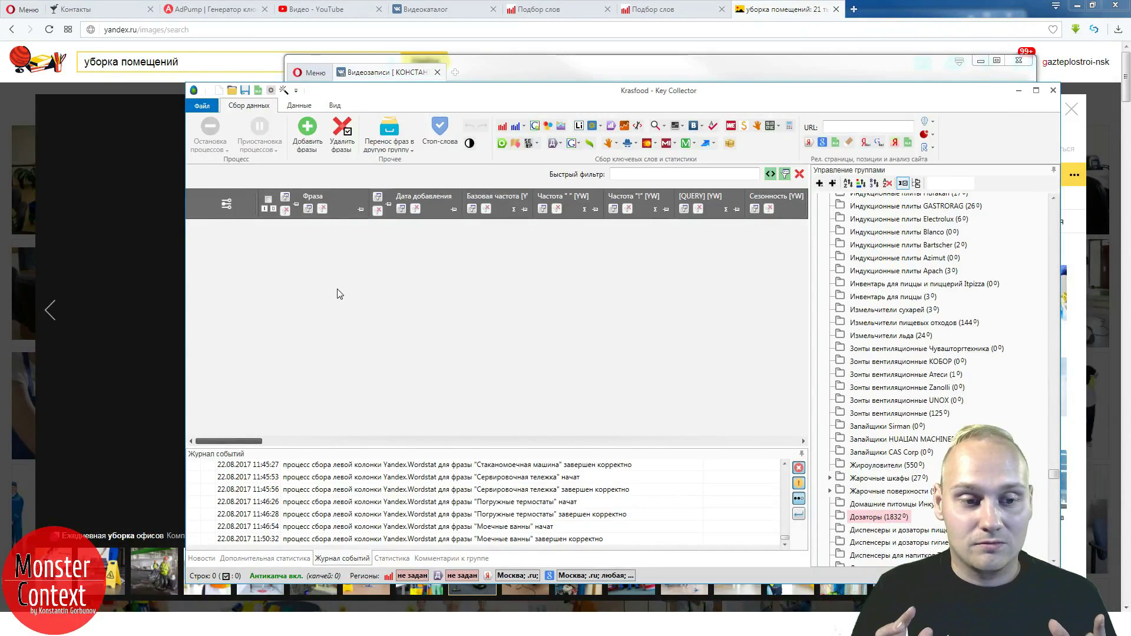
- Return to the VK broadcast window and read back through the chat to the question about several identical niches in one region
left_click(698, 79)
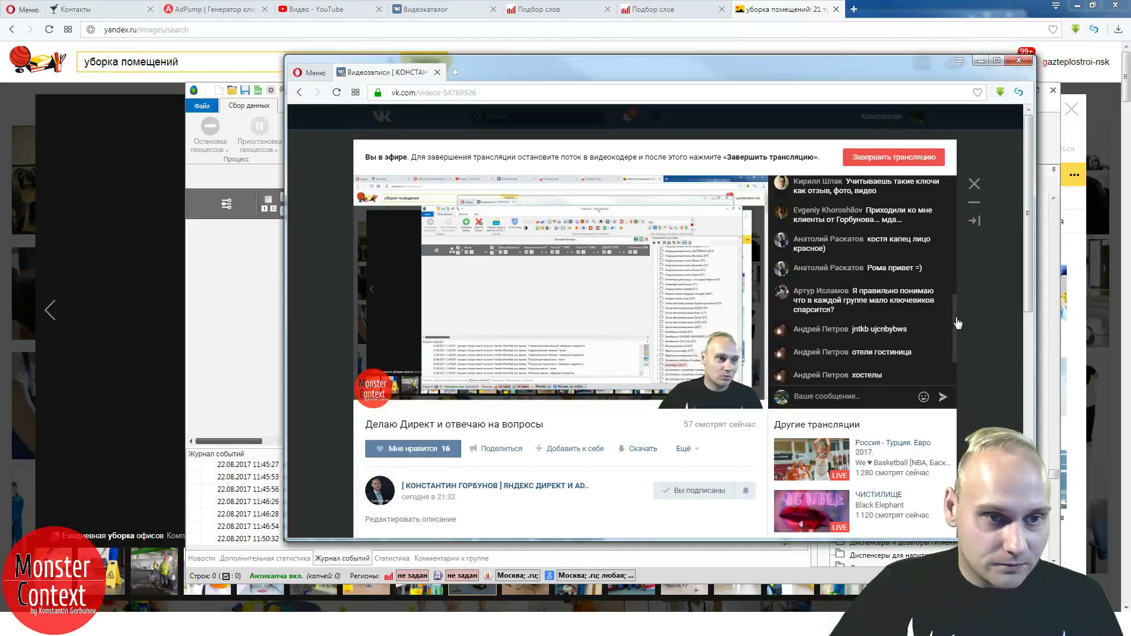
scroll(955, 316, "up", 1)
scroll(954, 316, "up", 1)
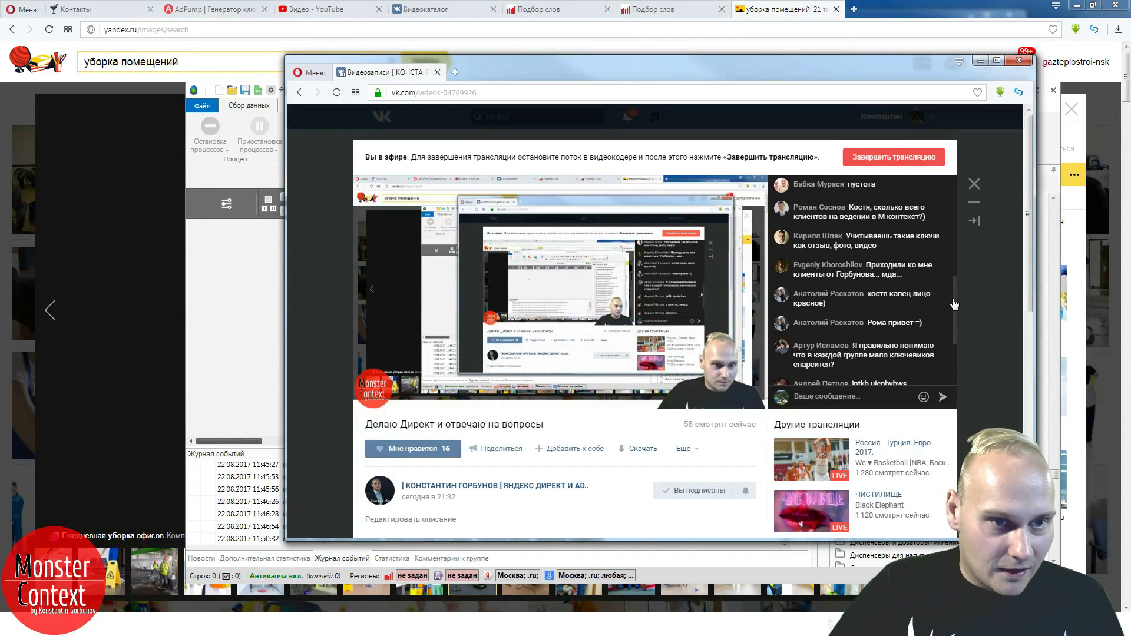
scroll(955, 302, "up", 1)
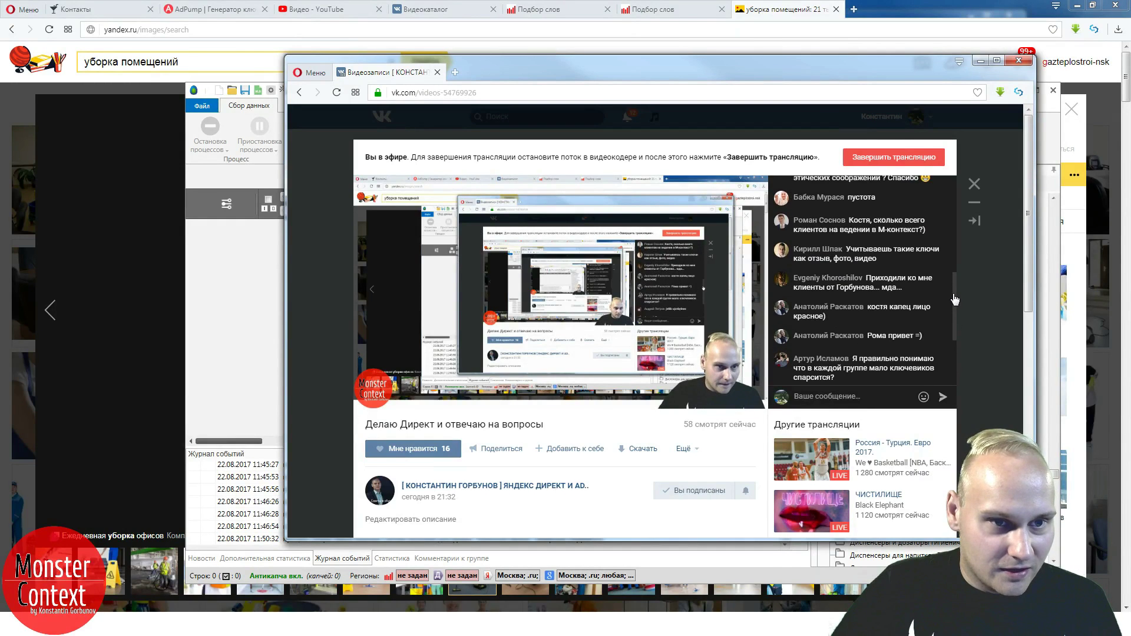
scroll(955, 300, "up", 1)
scroll(956, 296, "up", 1)
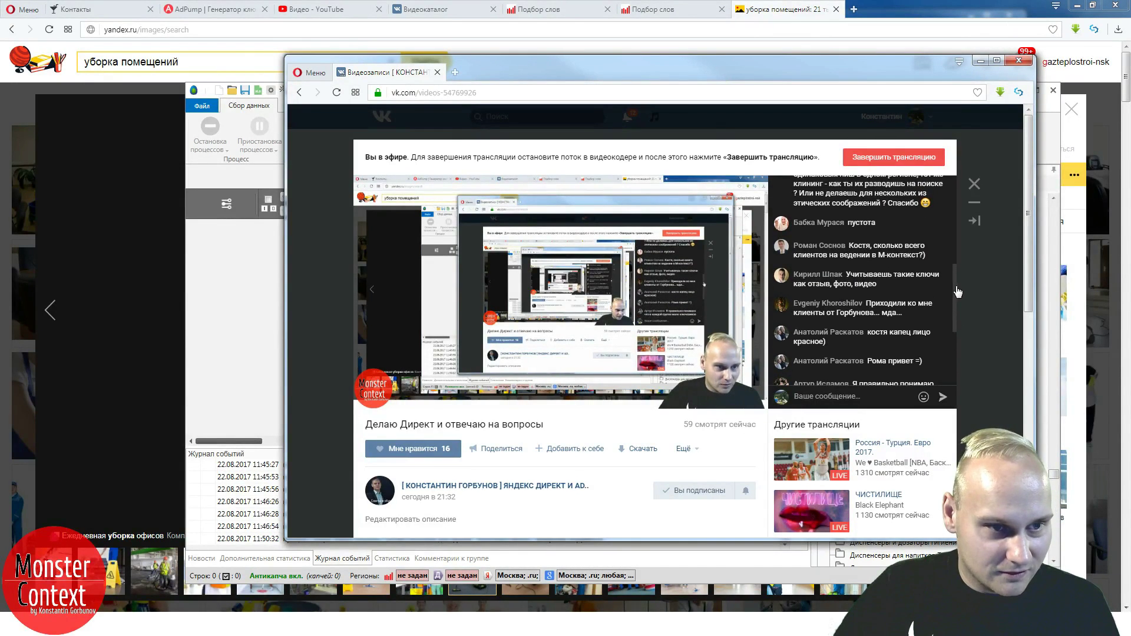
scroll(957, 290, "up", 1)
scroll(957, 287, "up", 2)
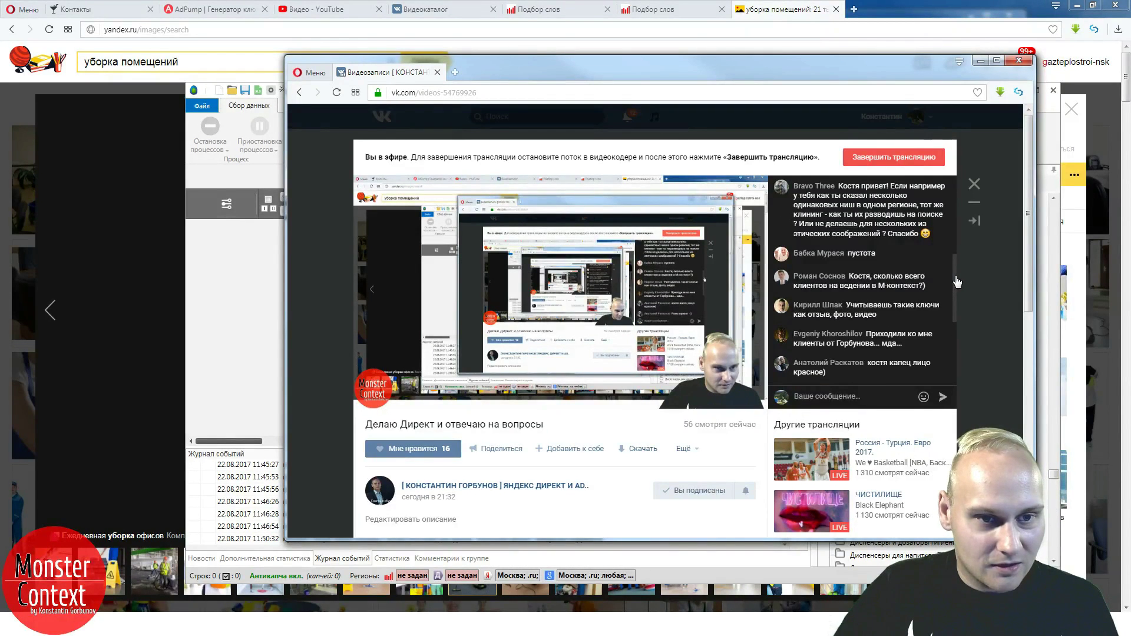
scroll(957, 281, "up", 1)
scroll(959, 275, "up", 1)
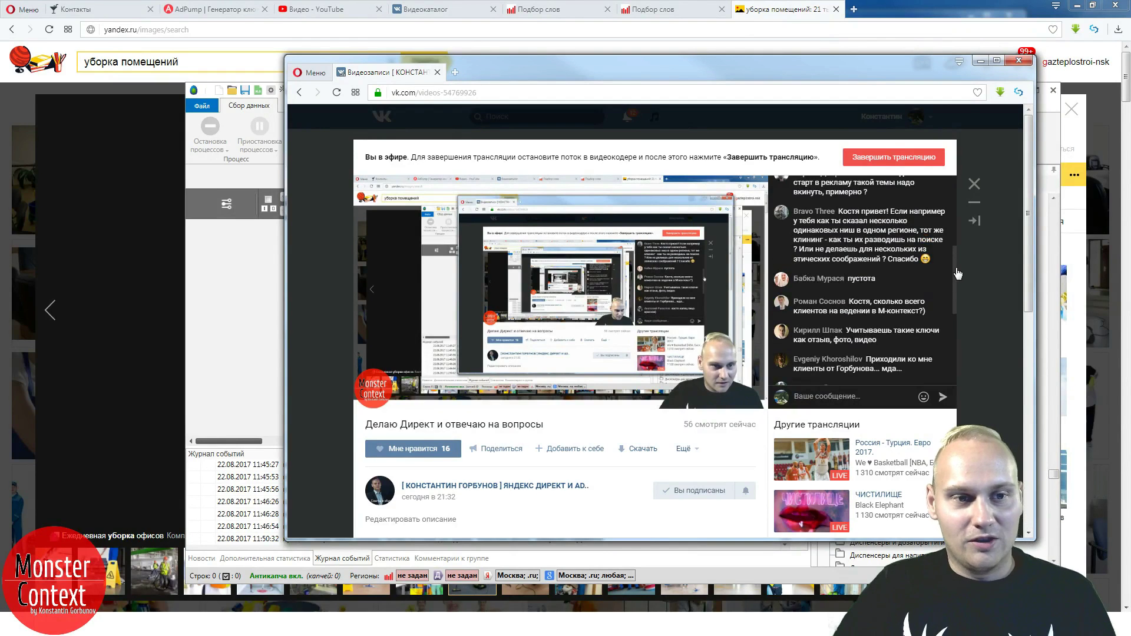
scroll(960, 282, "down", 3)
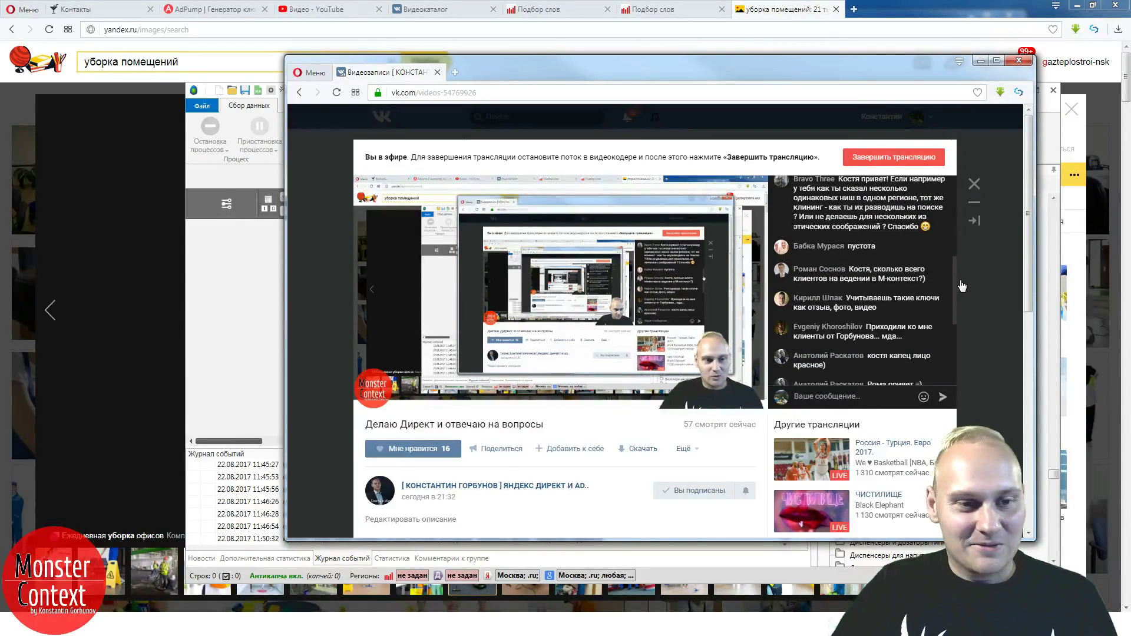
scroll(958, 283, "up", 2)
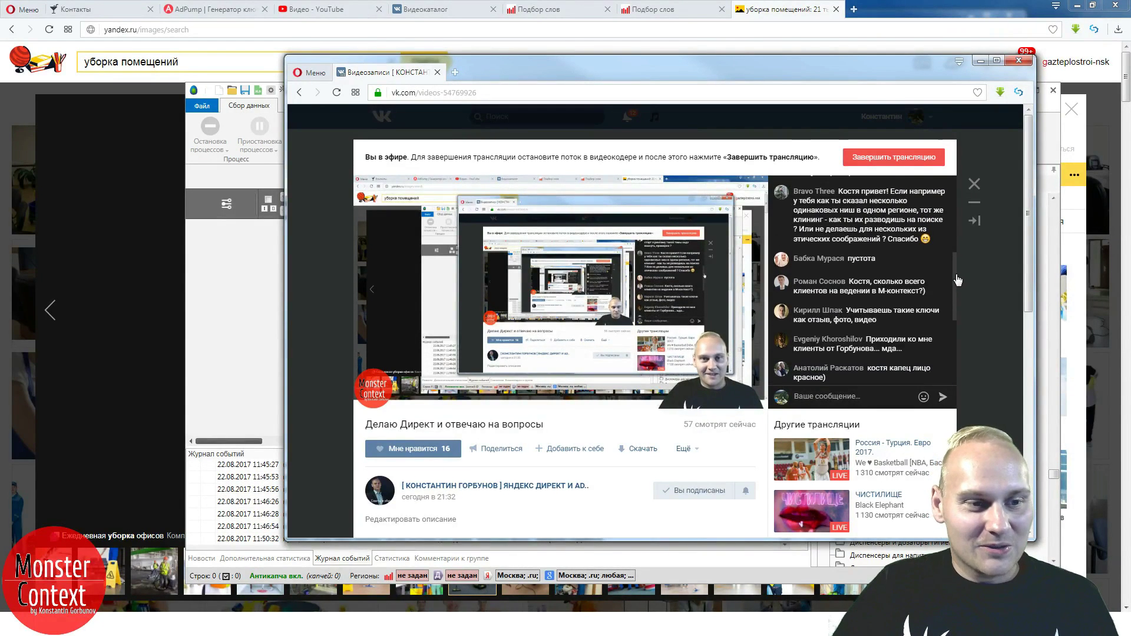
scroll(956, 277, "up", 2)
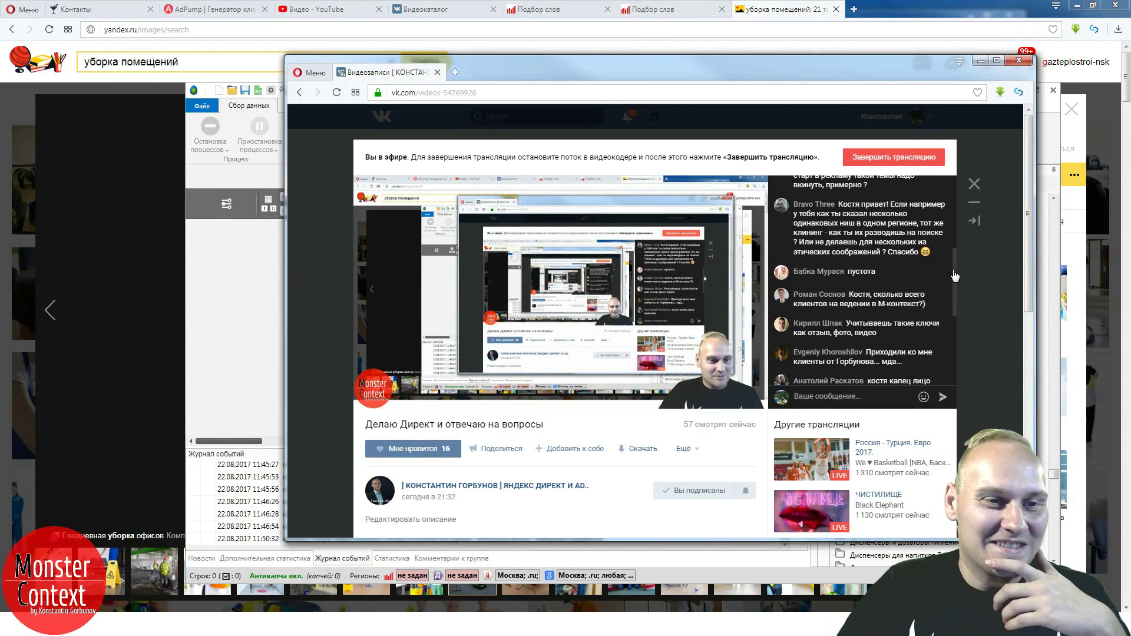
scroll(956, 270, "up", 2)
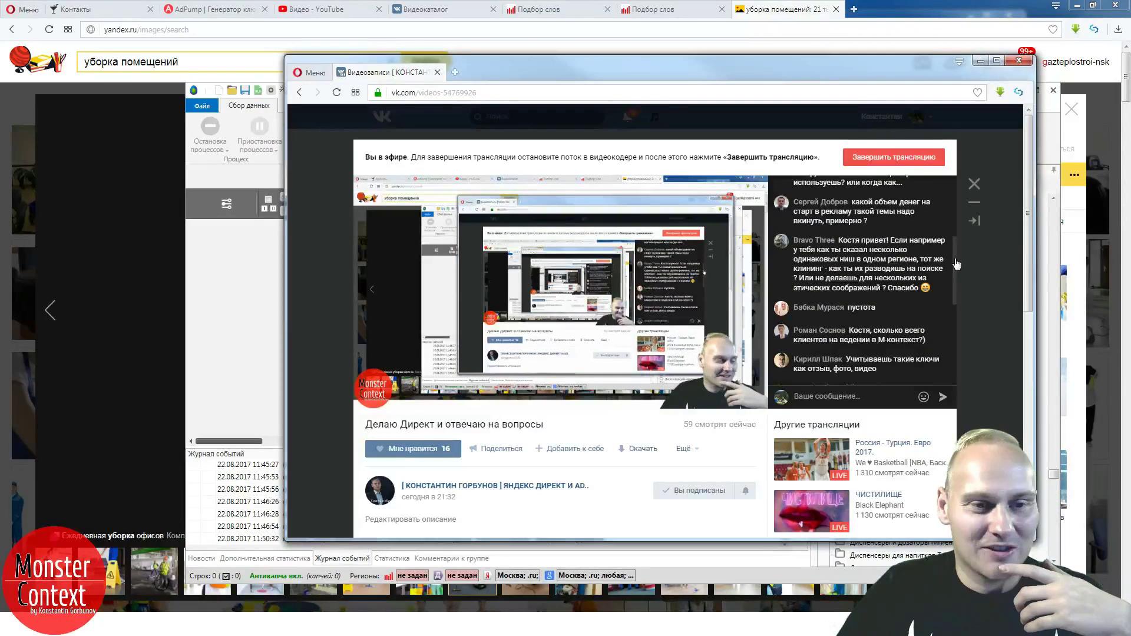
- Read the earlier chat questions about using operators in РСЯ and the starting advertising budget
scroll(956, 260, "up", 1)
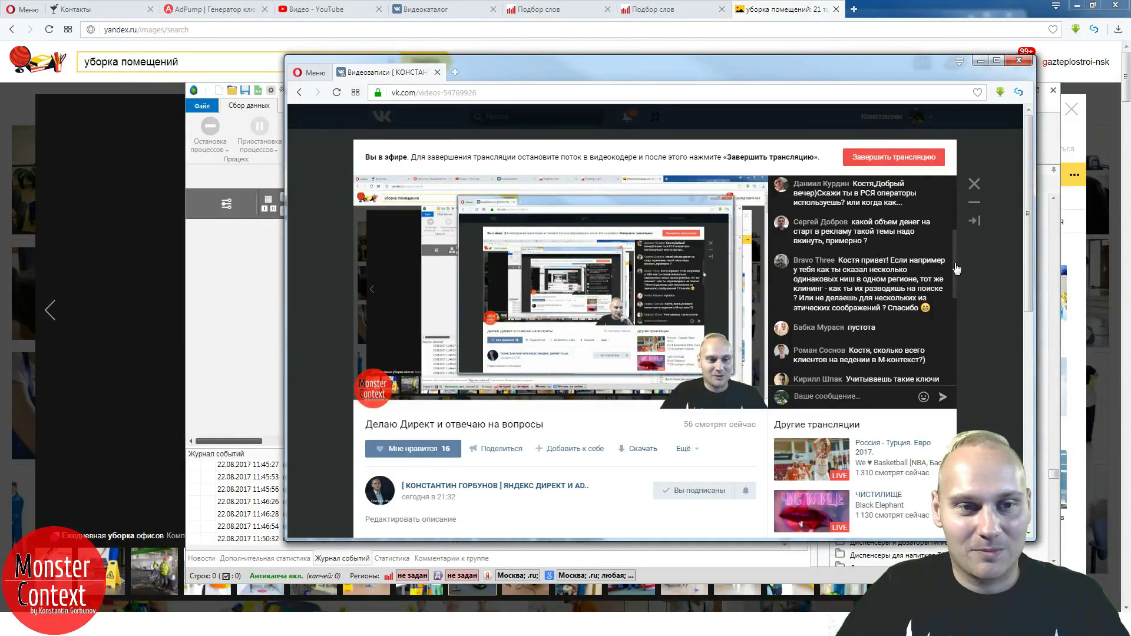
scroll(956, 265, "up", 1)
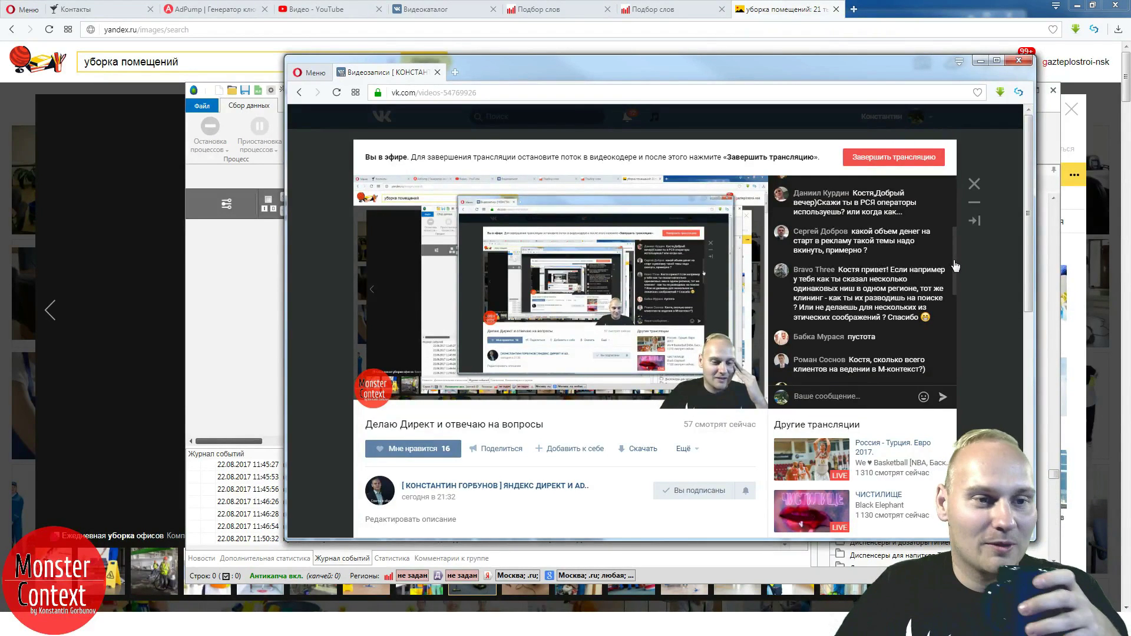
scroll(956, 266, "up", 2)
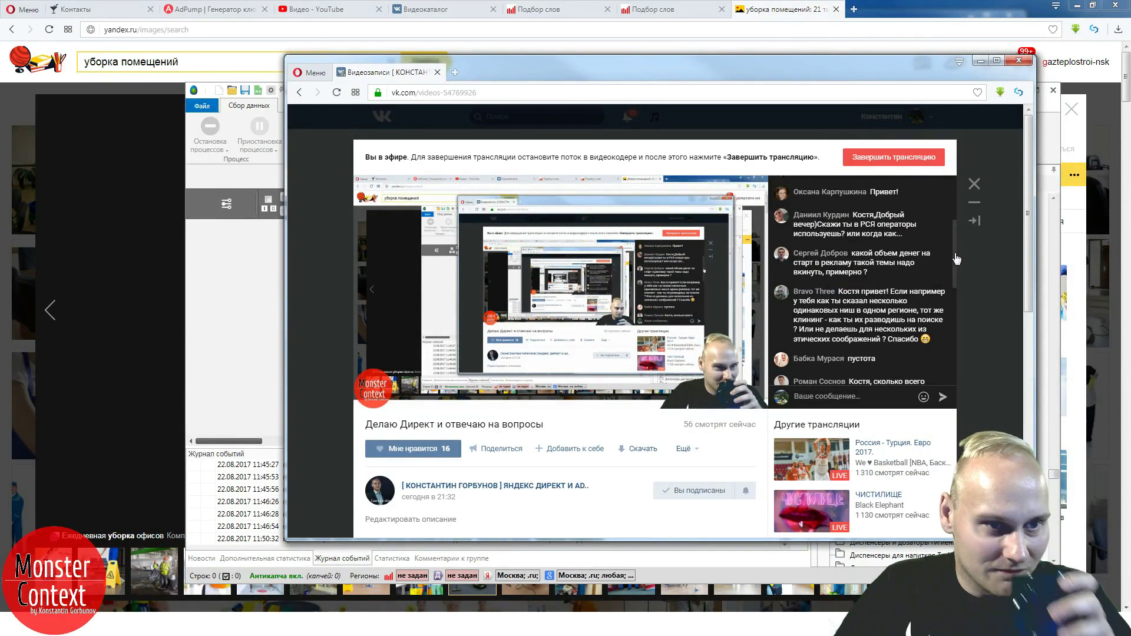
scroll(956, 261, "down", 1)
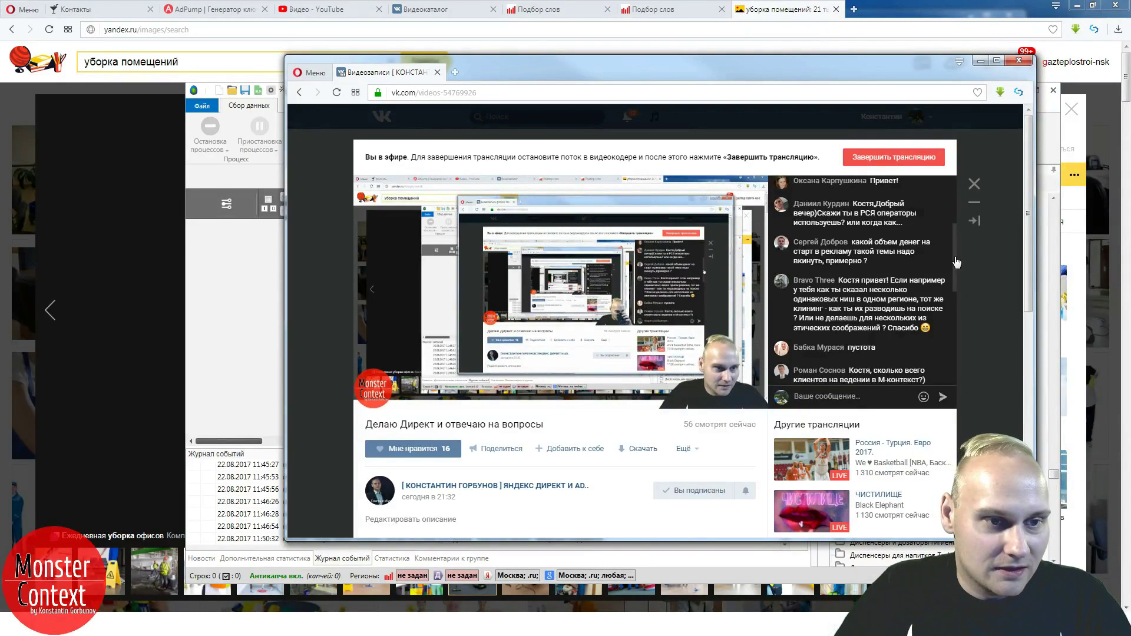
scroll(958, 264, "down", 1)
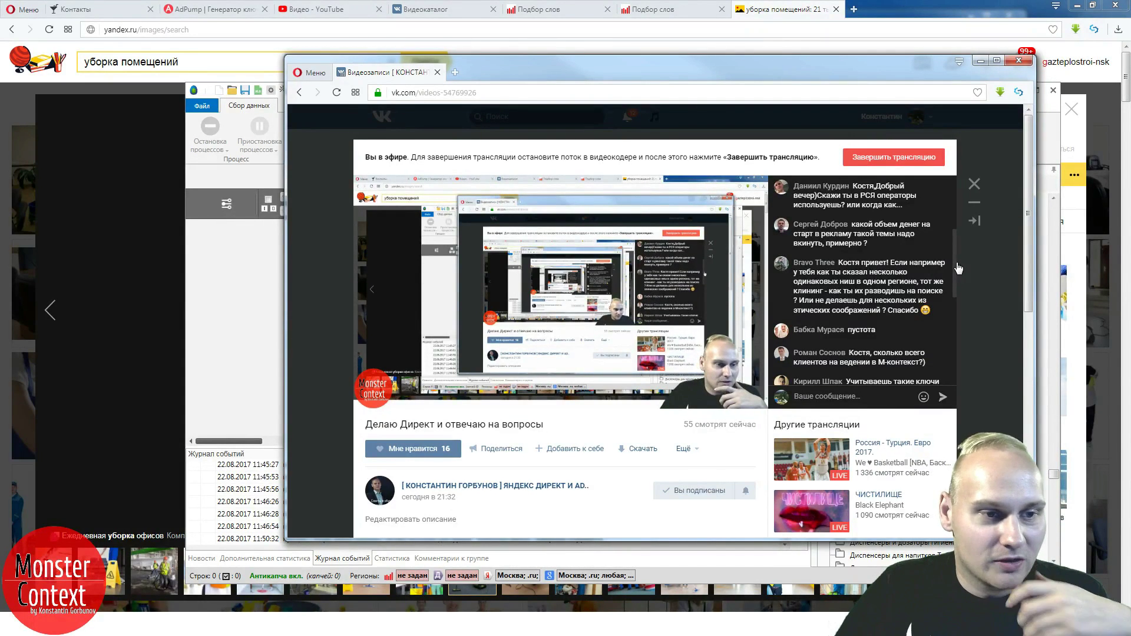
scroll(957, 276, "down", 4)
scroll(956, 287, "up", 4)
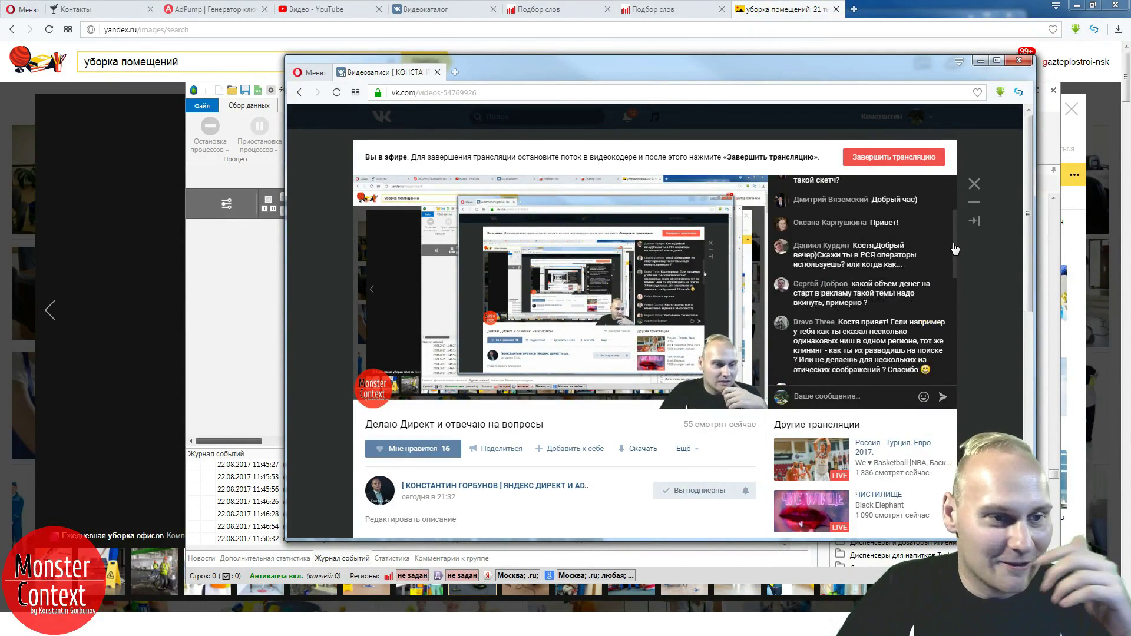